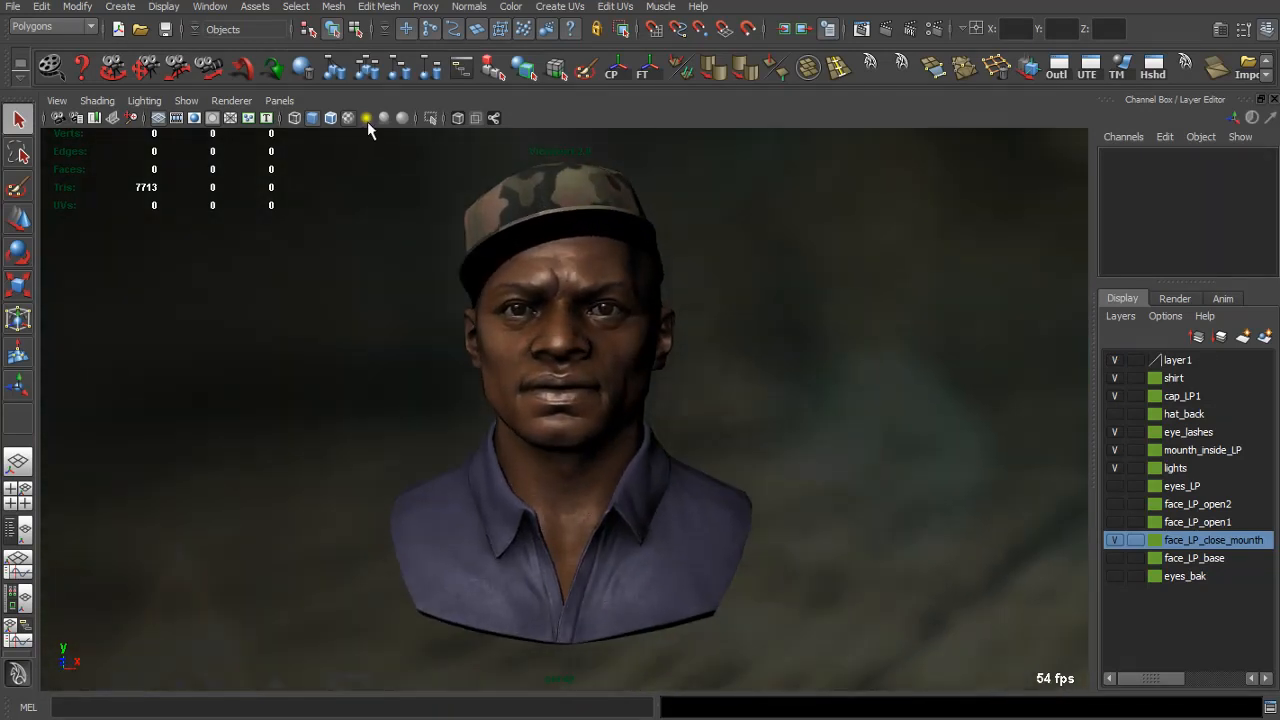
Light the viewport with the scene's own lights and examine the bust's face and cap up close.
left_click(367, 119)
mouse_move(495, 250)
left_mouse_down("alt")
mouse_move(466, 251)
mouse_move(490, 263)
left_mouse_up("alt")
scroll(671, 298, "up", 4)
middle_click_drag(671, 298, 678, 362, "alt")
scroll(678, 362, "up", 4)
scroll(678, 362, "down", 2)
left_click_drag(678, 362, 577, 258, "alt")
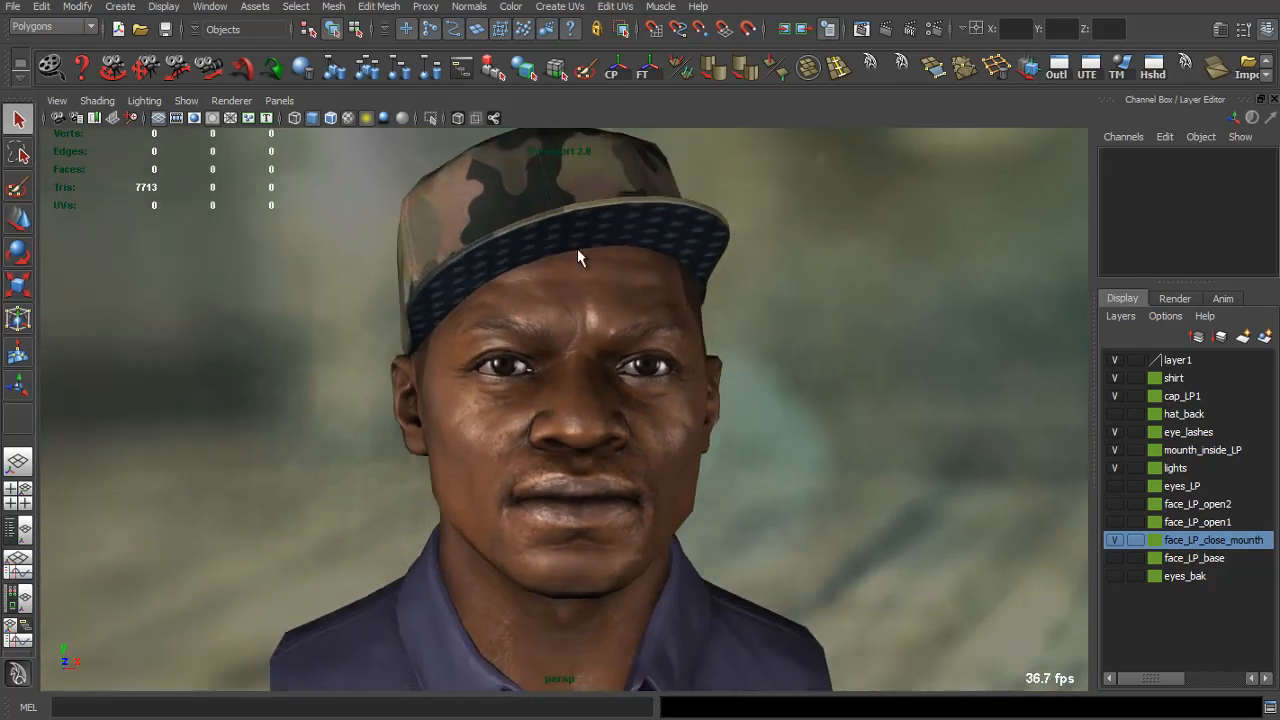
left_click(367, 119)
left_click(367, 119)
Open the perspective camera's attributes and enable Depth of Field.
left_click(56, 101)
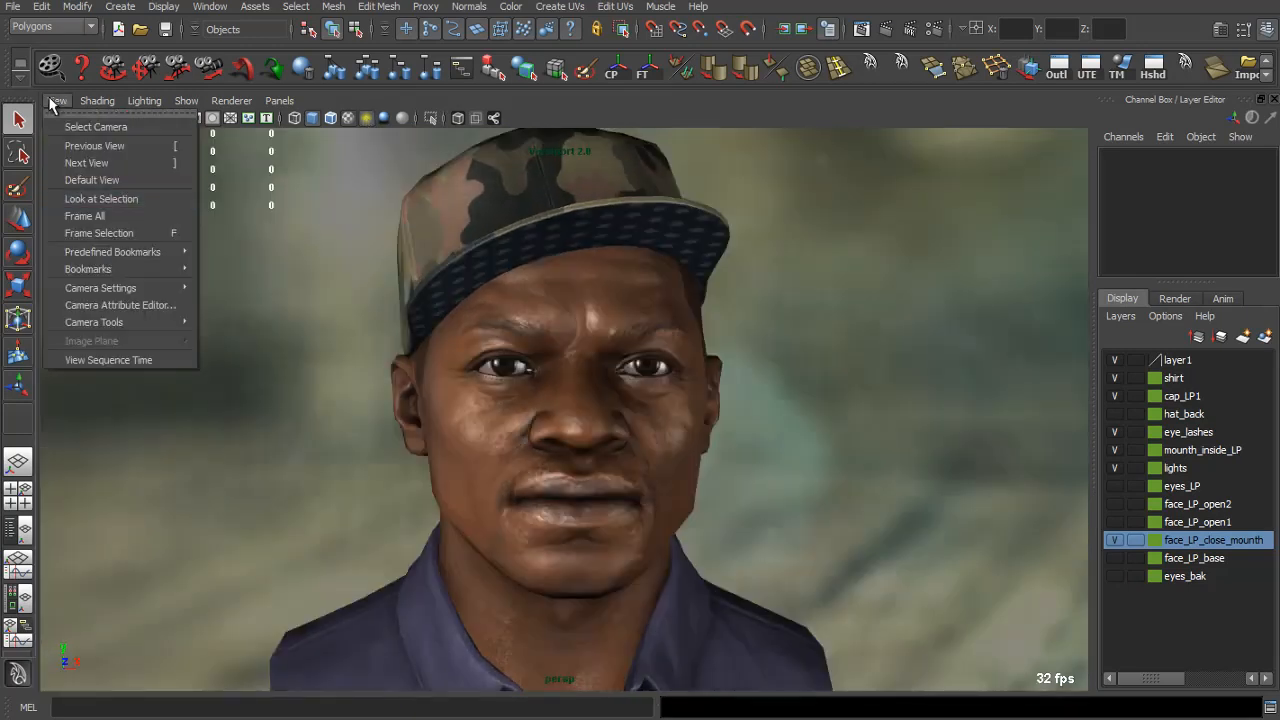
left_click(112, 304)
scroll(1070, 390, "down", 5)
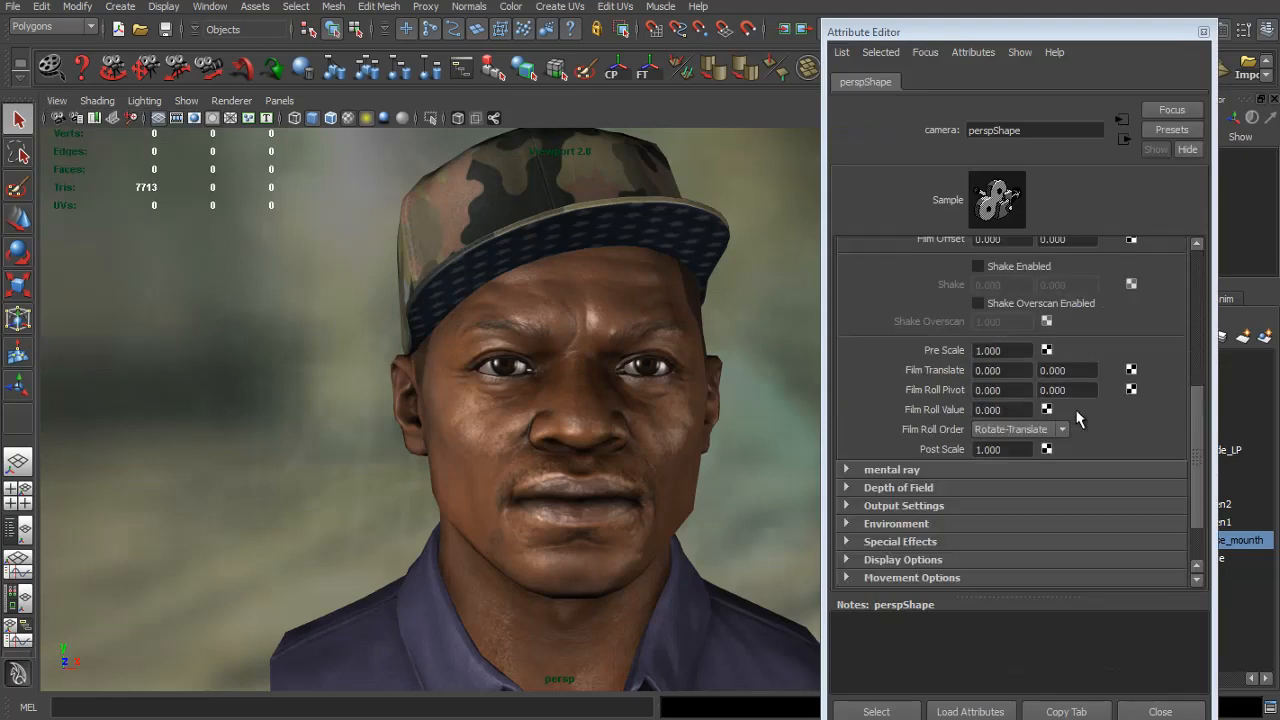
left_click(925, 488)
left_click(1009, 507)
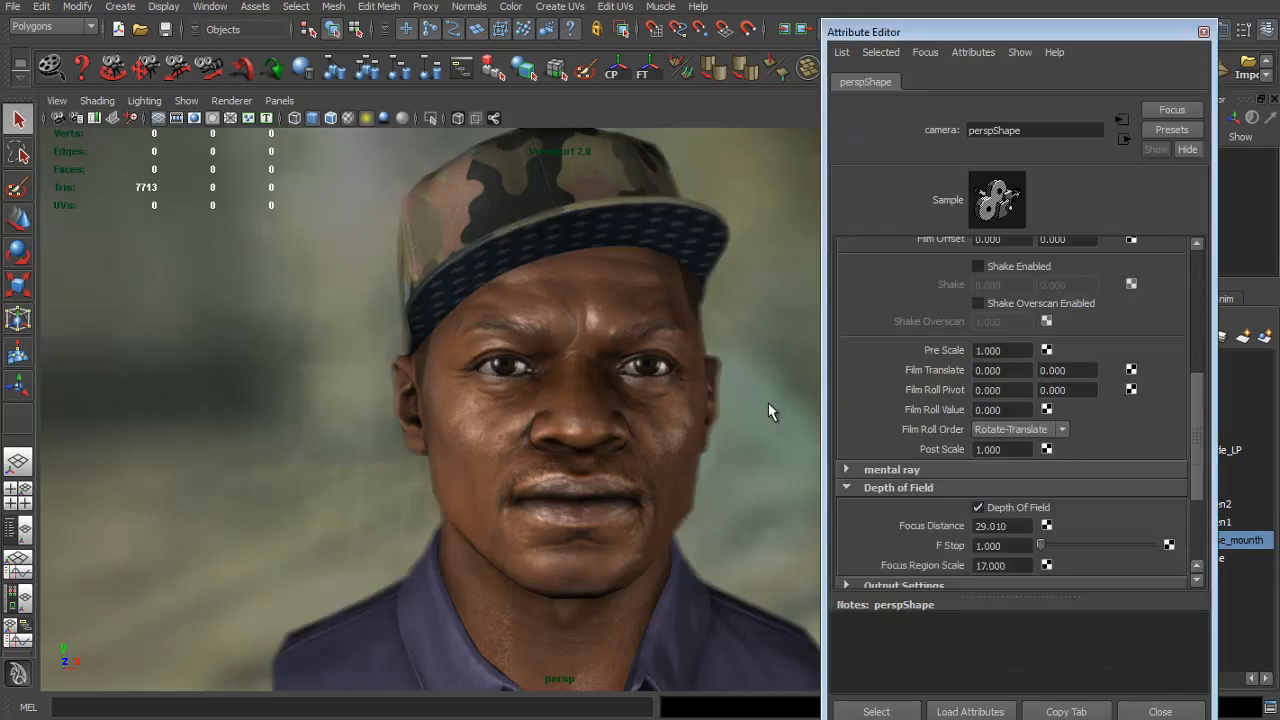
Reduce the camera's depth-of-field Focus Distance to 25.750 and view the bust from another angle.
left_click_drag(720, 384, 701, 385, "alt")
right_click_drag(705, 389, 634, 401, "alt")
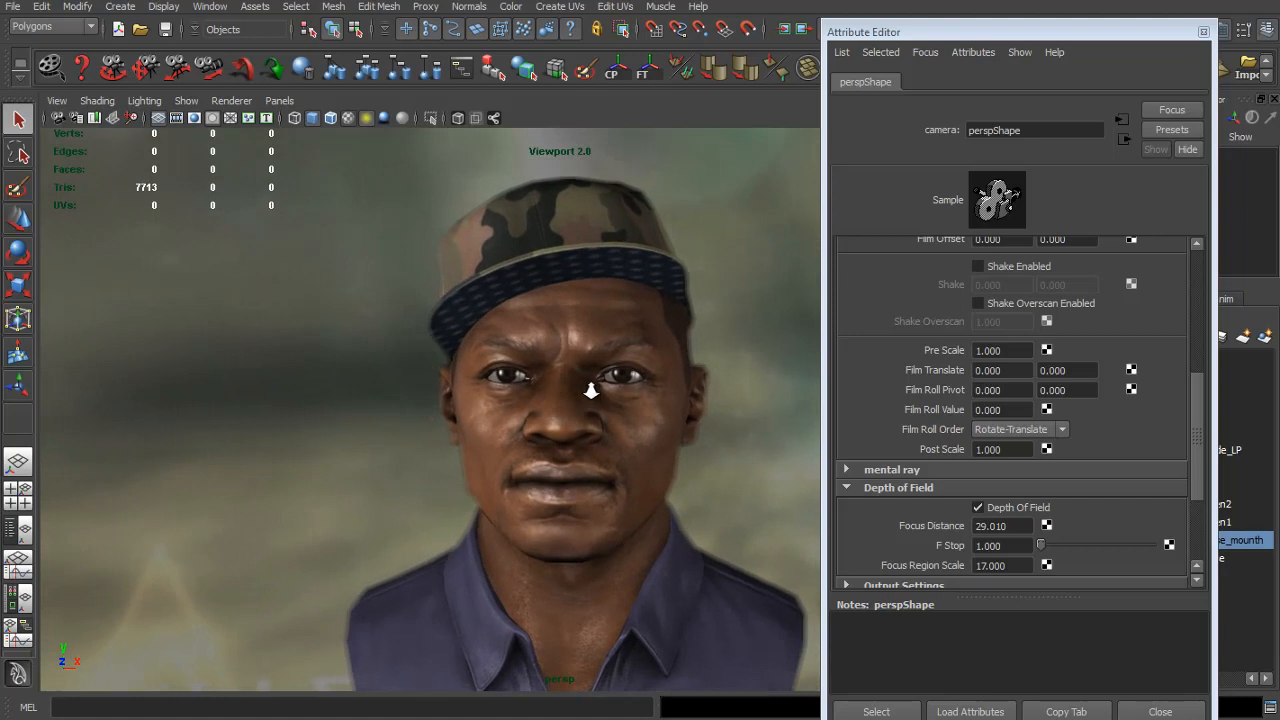
left_click_drag(586, 380, 600, 388, "alt")
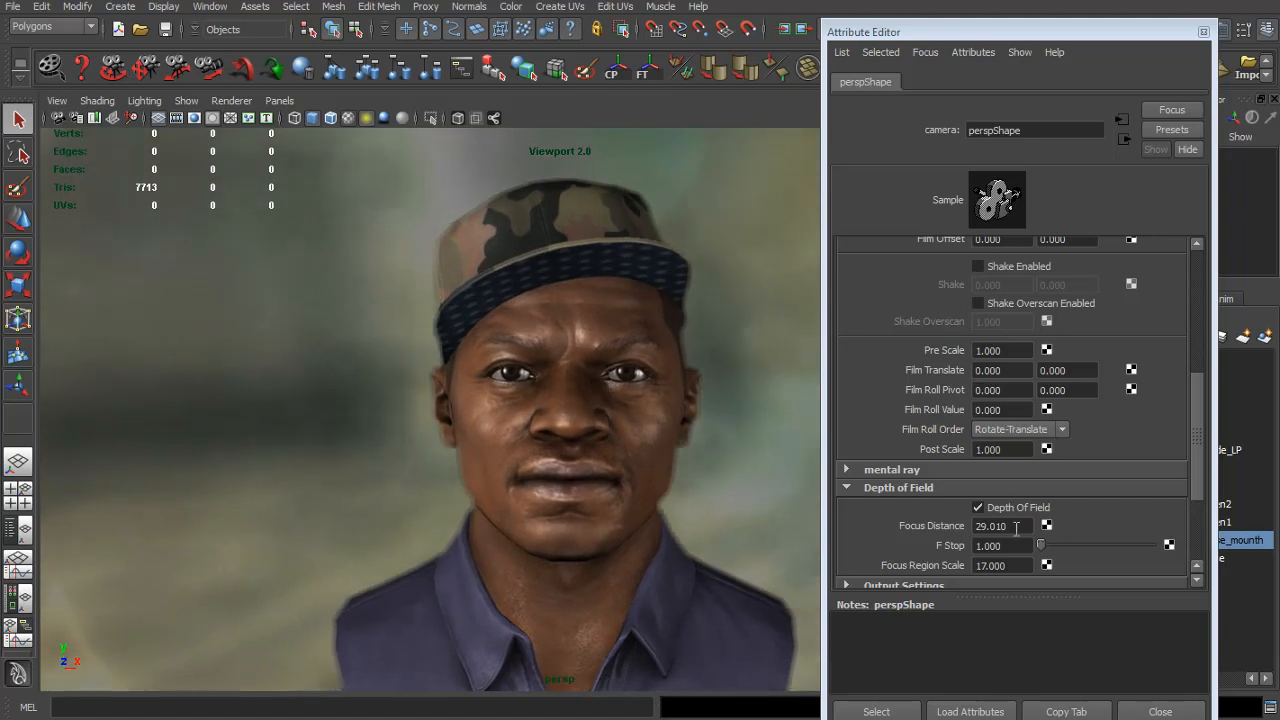
left_click_drag(1016, 527, 919, 520, "ctrl")
left_click_drag(1191, 540, 846, 513, "ctrl")
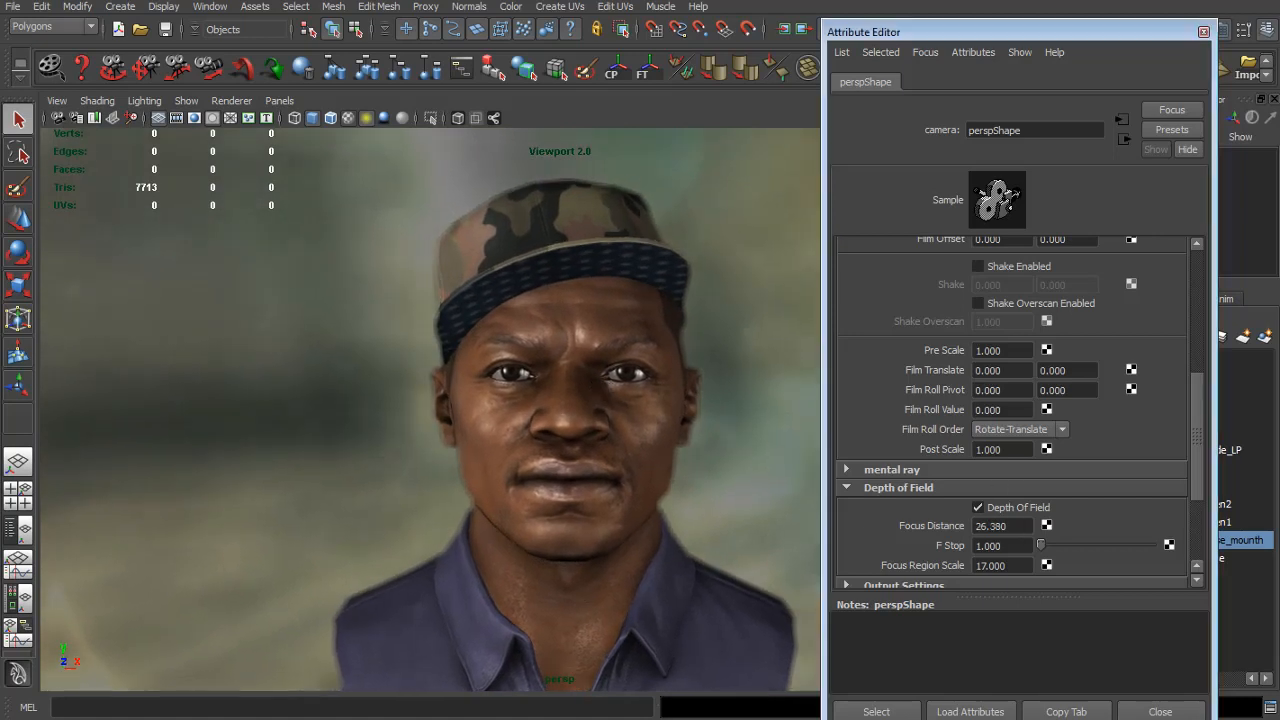
left_click(1201, 32)
mouse_move(689, 286)
left_mouse_down("alt")
mouse_move(766, 292)
mouse_move(623, 294)
mouse_move(710, 298)
left_mouse_up("alt")
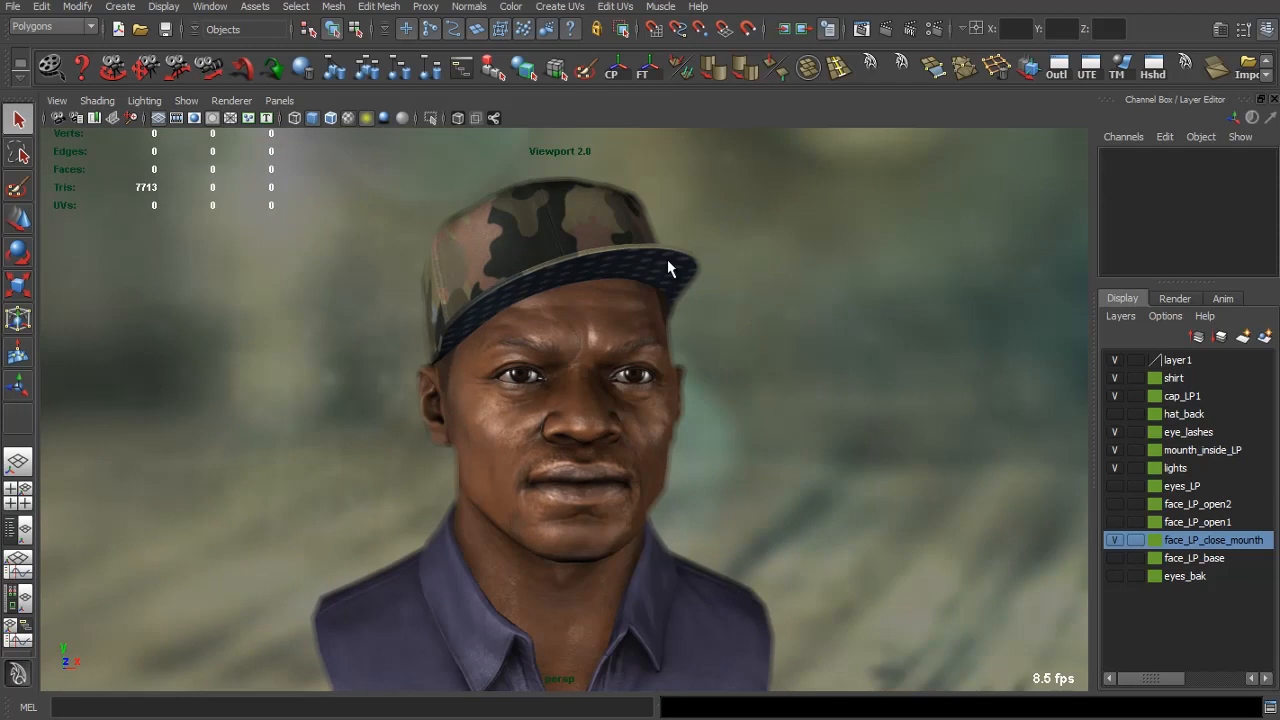
Turn Depth of Field off in the perspective camera's attributes.
left_click(56, 101)
left_click(114, 303)
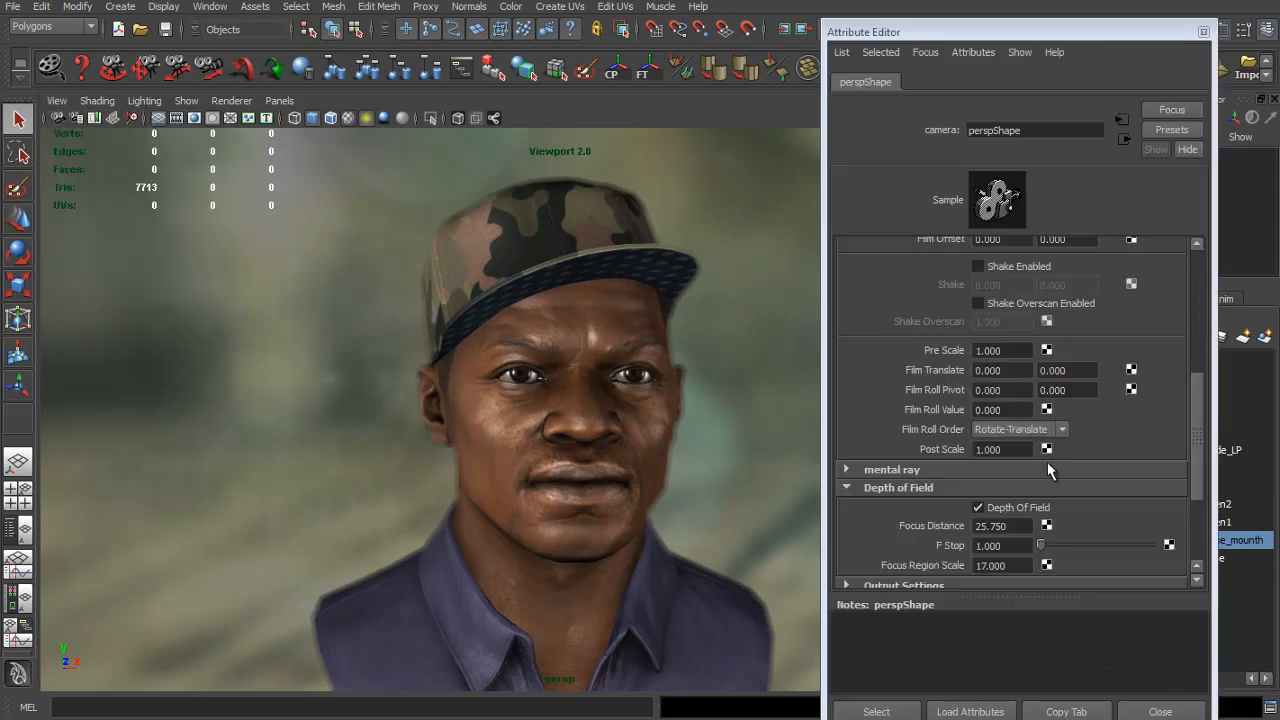
left_click(1203, 31)
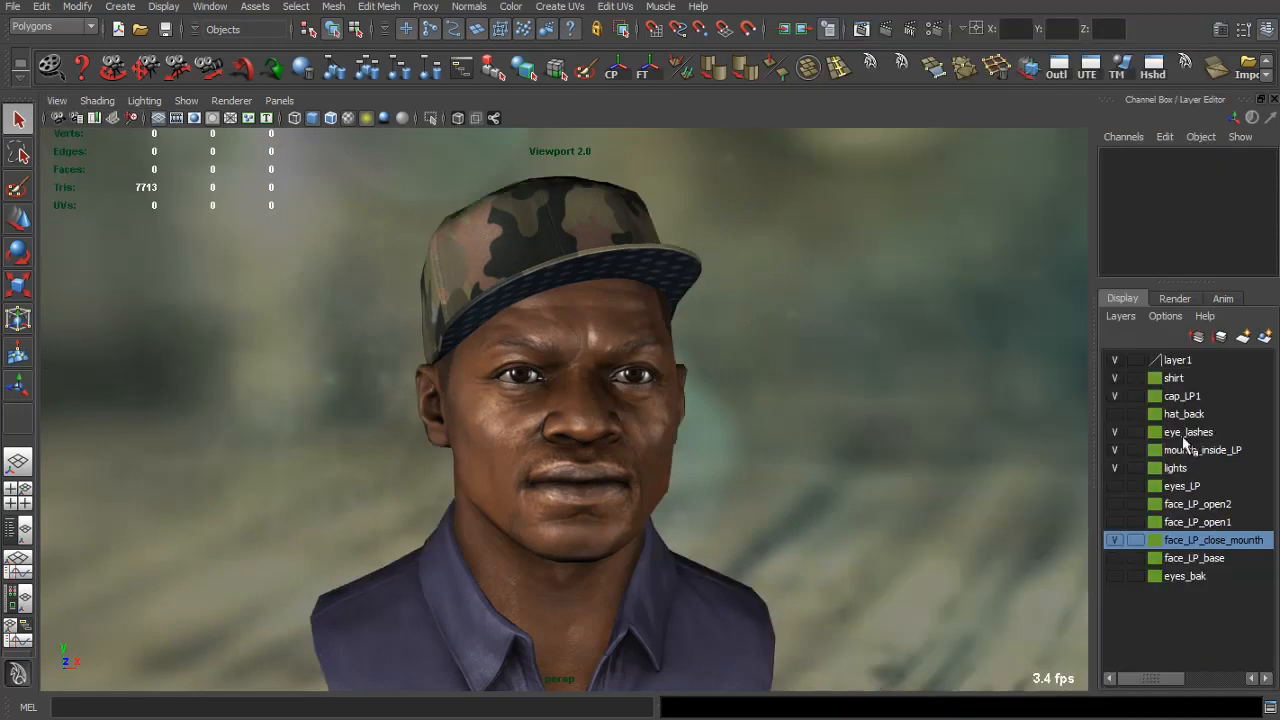
Hide the layer1 background and the lights layer, returning the viewport to default lighting.
left_click(1114, 360)
left_click_drag(751, 429, 731, 431, "alt")
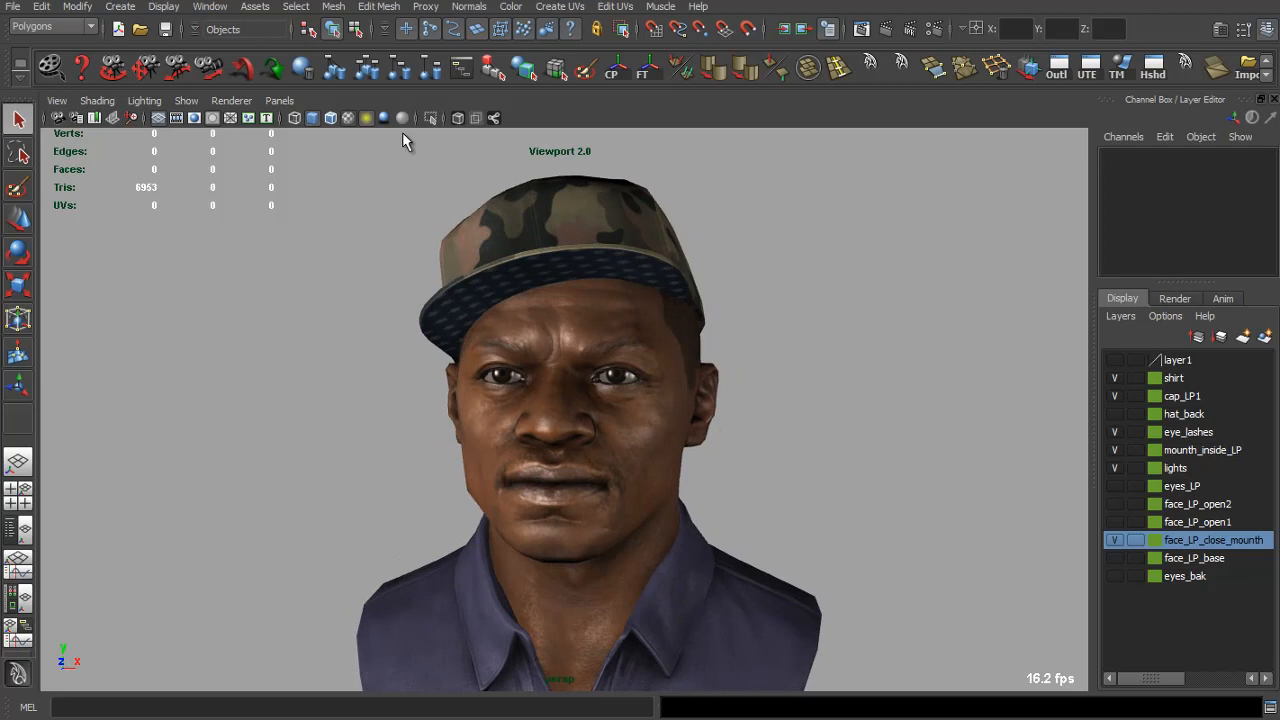
left_click_drag(385, 250, 425, 335, "alt")
scroll(793, 378, "down", 3)
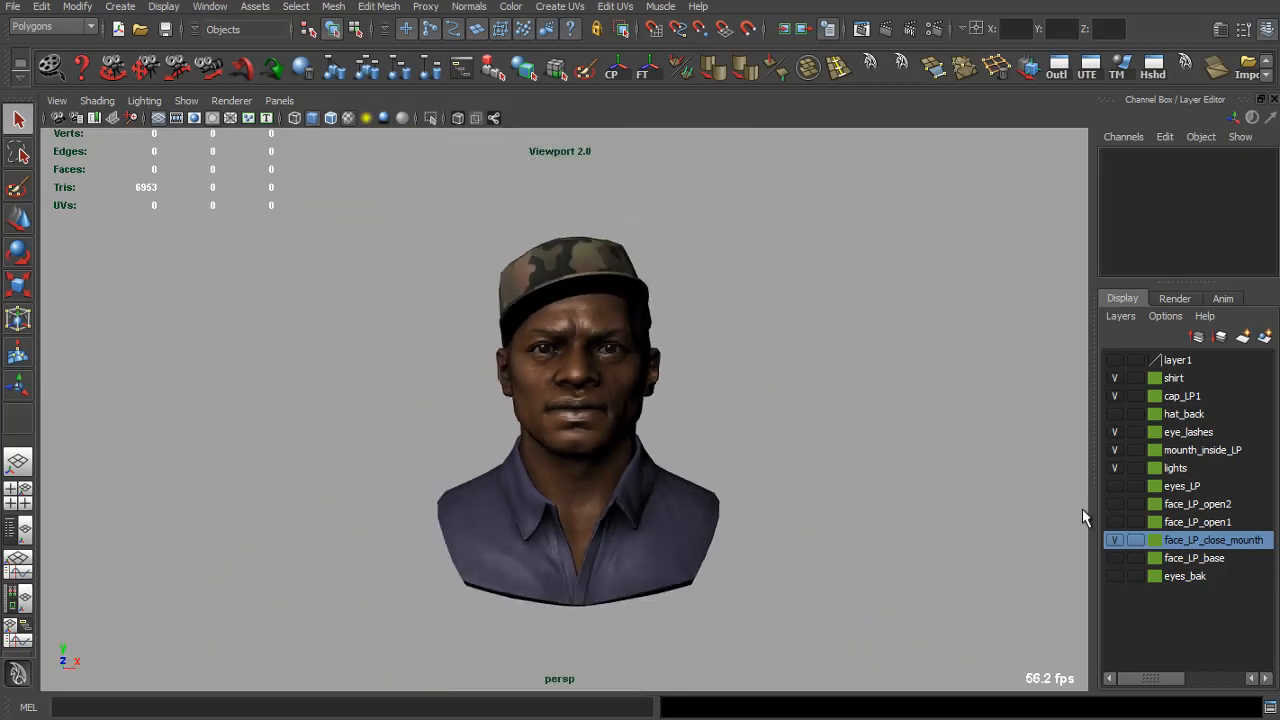
scroll(846, 463, "up", 5)
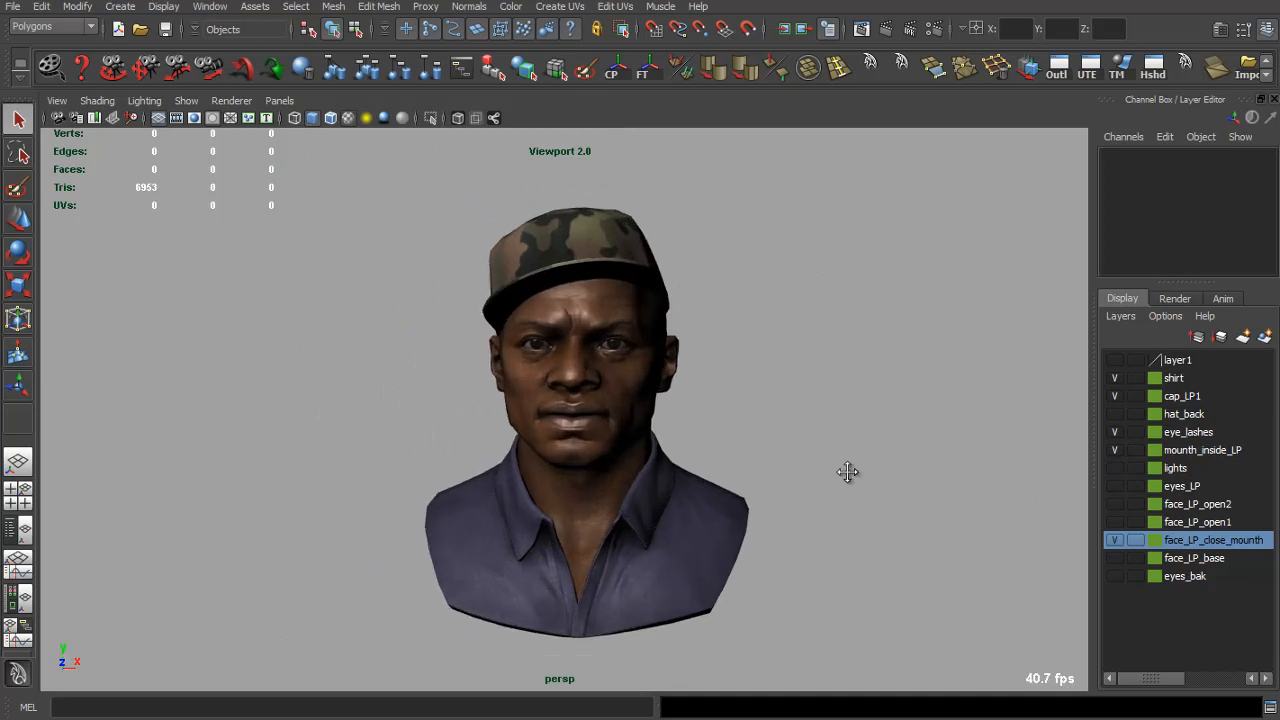
scroll(846, 469, "down", 2)
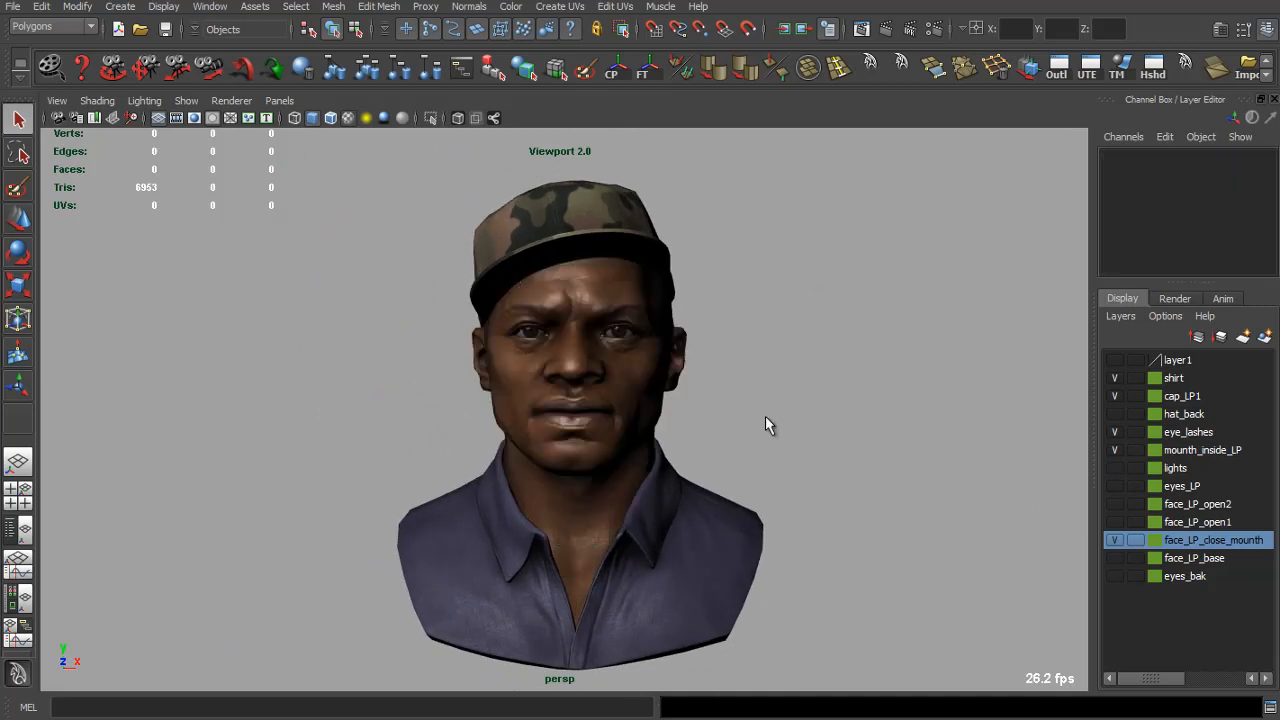
Switch the viewport from Viewport 2.0 to the default renderer.
left_click(231, 100)
left_click(240, 120)
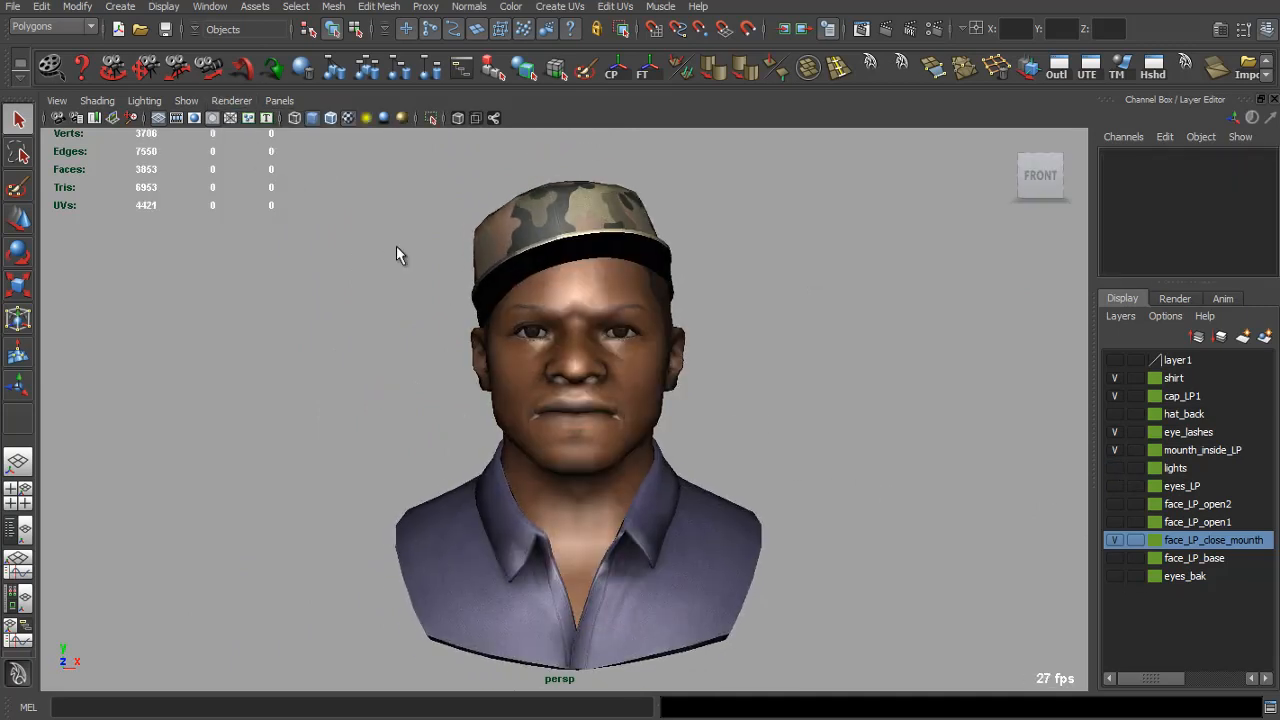
Select all visible meshes of the bust and combine them into a single mesh.
left_click_drag(746, 614, 747, 615)
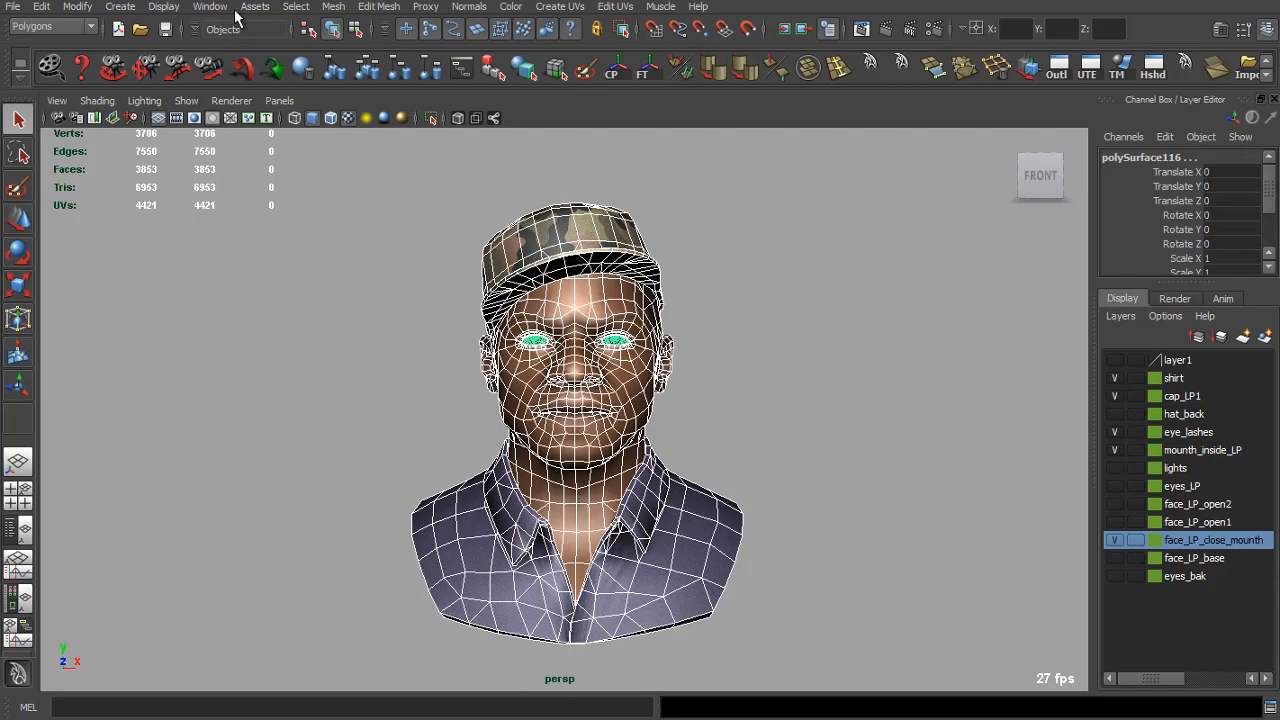
left_click(333, 8)
left_click(346, 33)
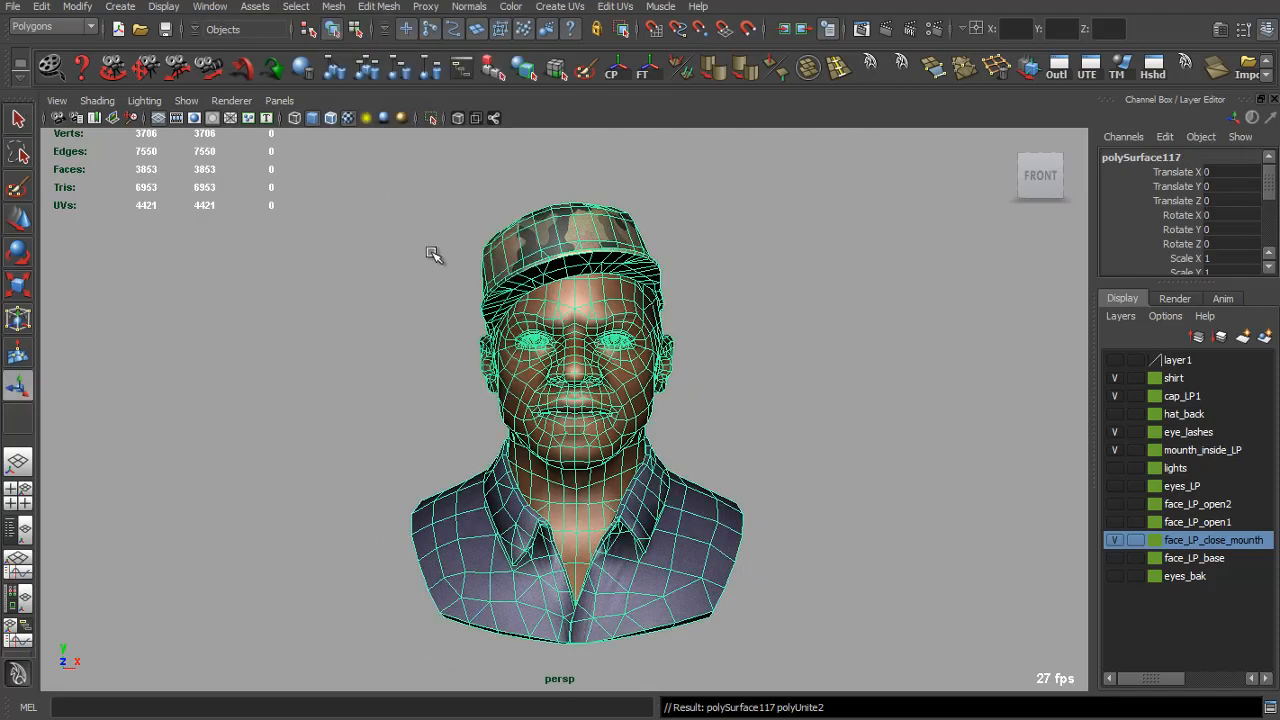
left_click(372, 254)
left_click(533, 265)
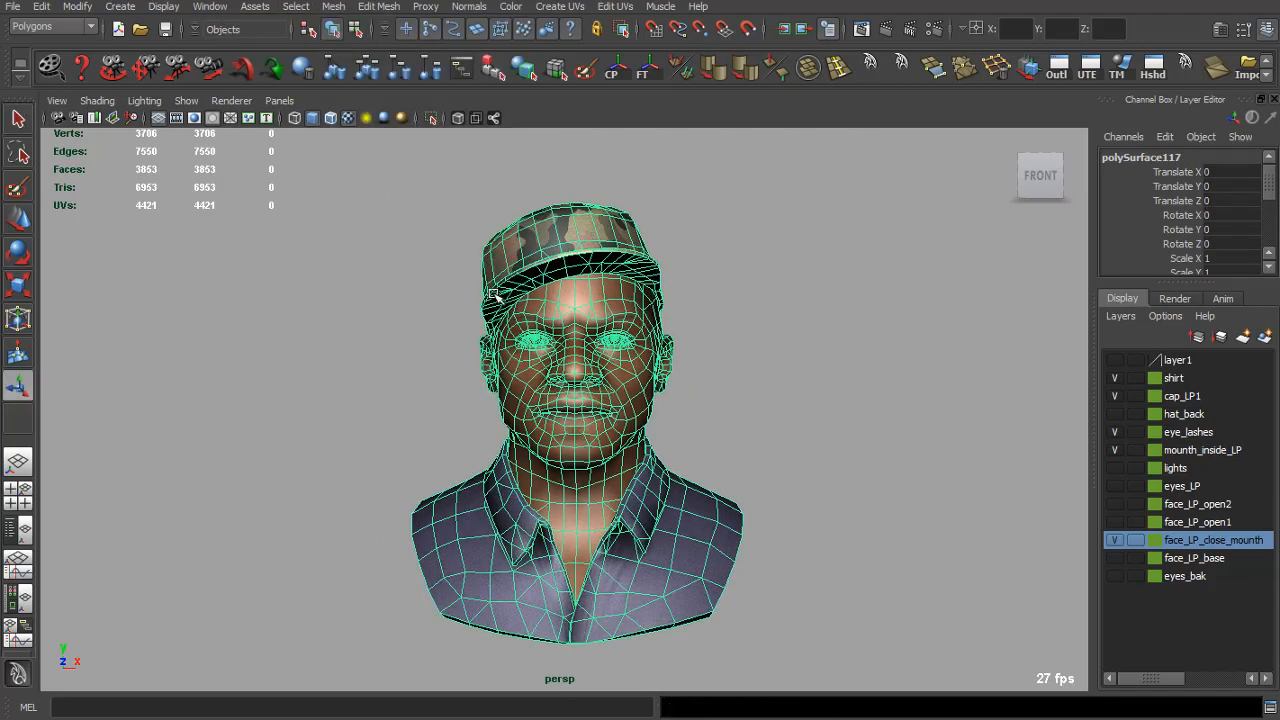
Center the combined mesh's pivot and freeze its transformations.
left_click(616, 73)
left_click(651, 74)
Move the combined bust down to the grid, to a Translate Y of -43.631.
key("w")
scroll(690, 415, "down", 5)
middle_click_drag(660, 382, 656, 297, "alt")
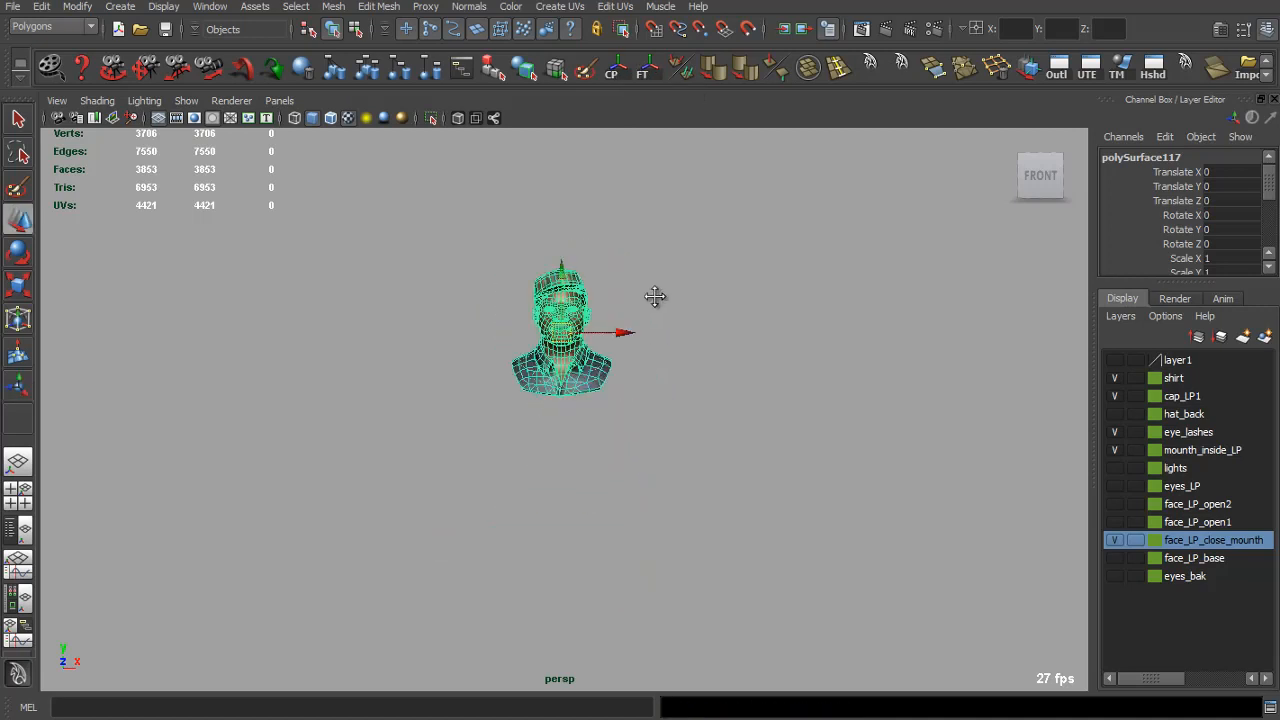
scroll(645, 333, "down", 5)
left_click_drag(645, 337, 585, 329, "alt")
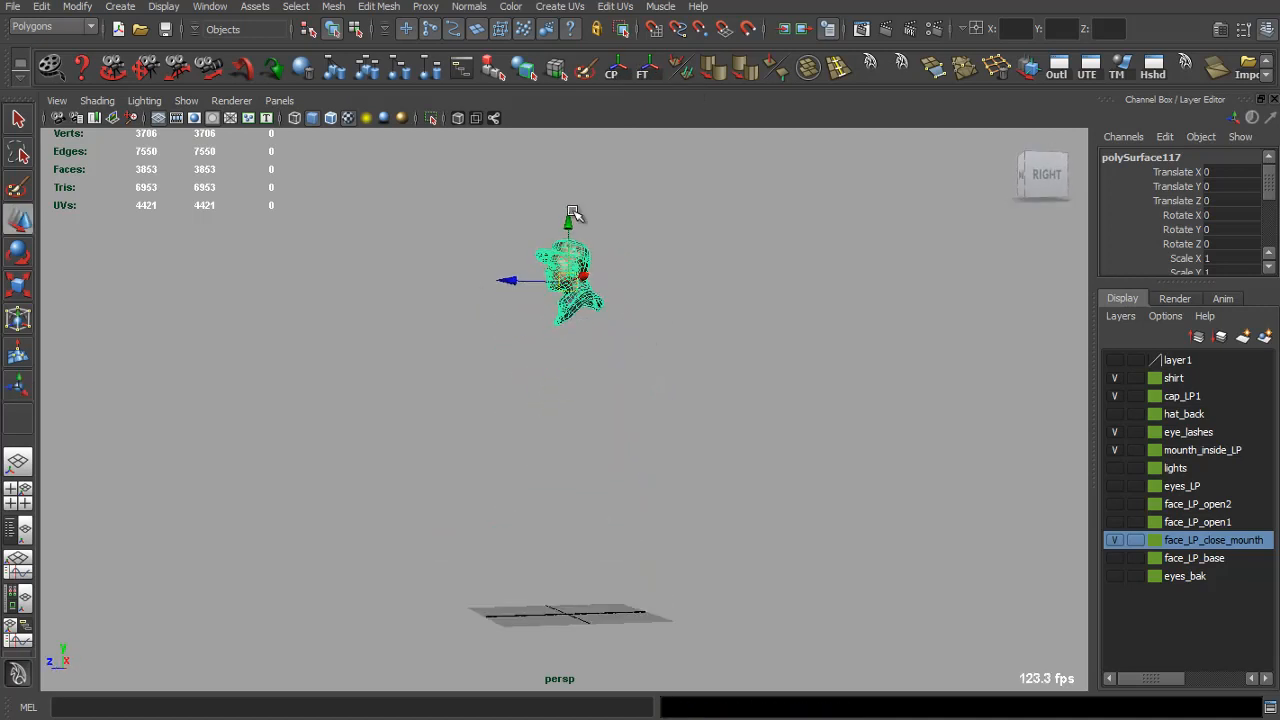
left_click_drag(575, 212, 577, 520)
key("f")
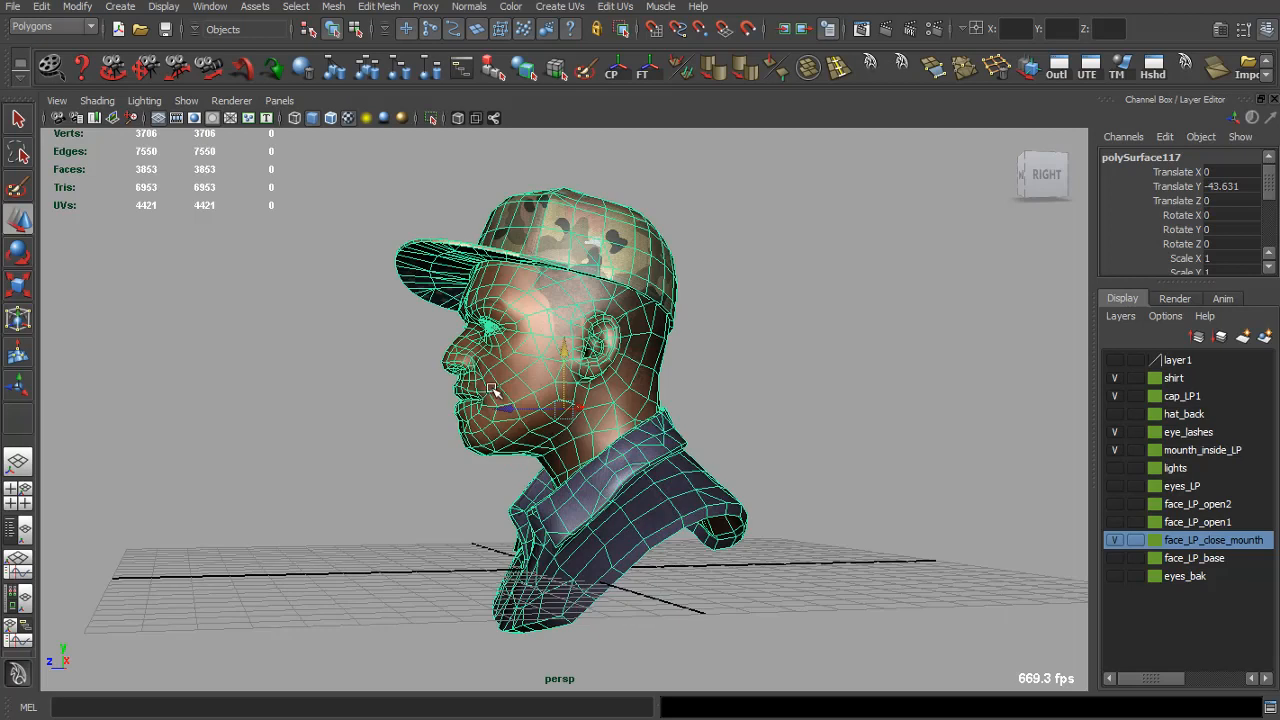
Shift the bust forward along Z to a Translate Z of 1.516, centering it over the grid.
left_click_drag(498, 409, 447, 411)
left_click_drag(447, 411, 420, 424, "alt")
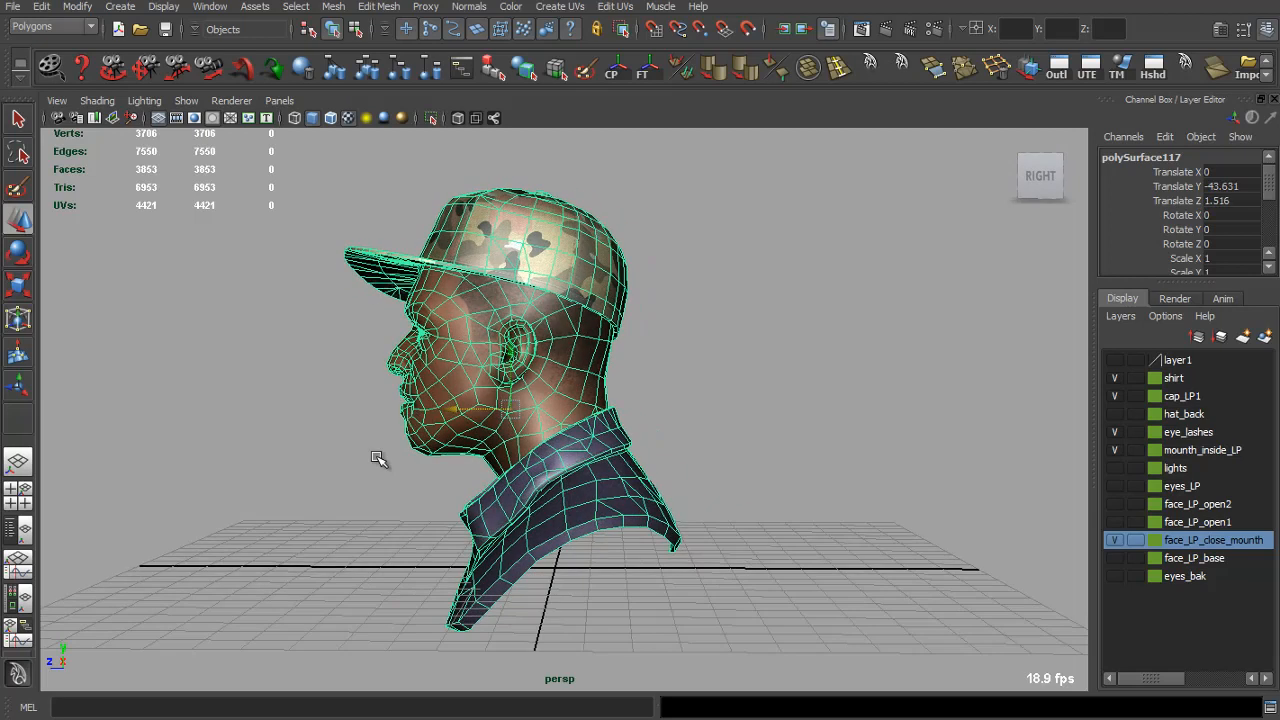
left_click(244, 506)
left_click_drag(318, 476, 573, 463, "alt")
left_click(575, 466)
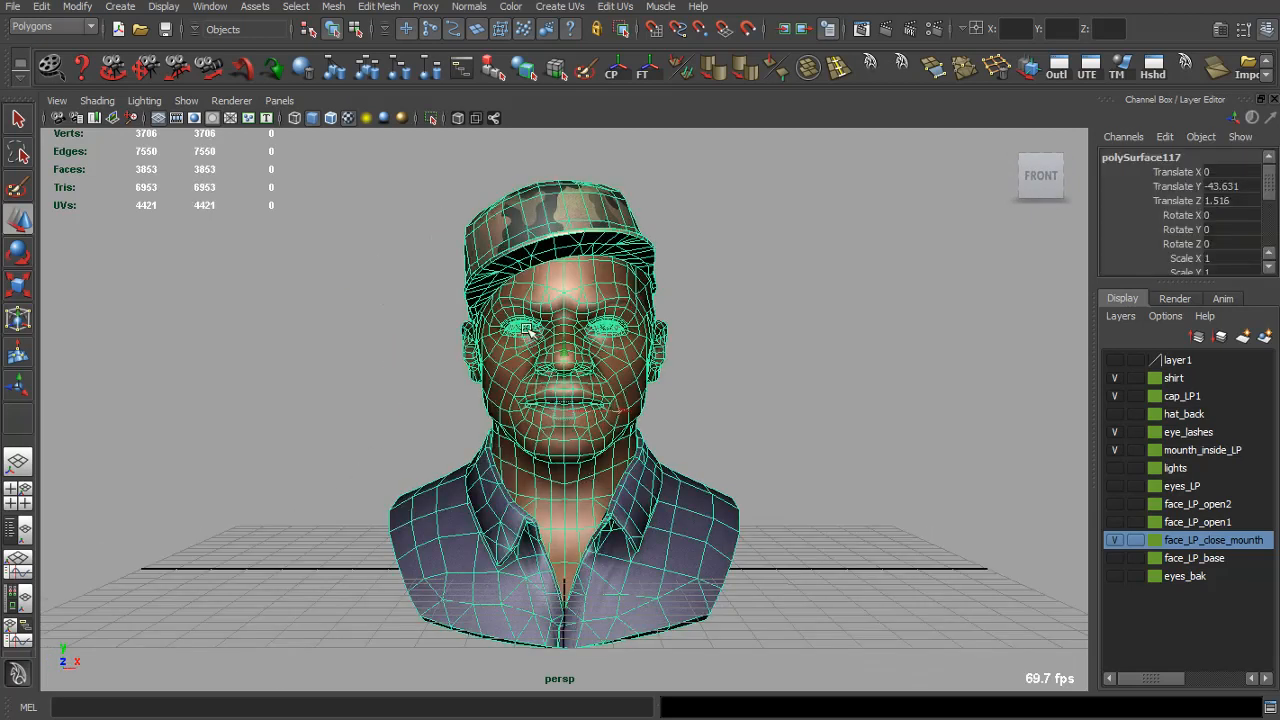
left_click(14, 7)
left_click(90, 195)
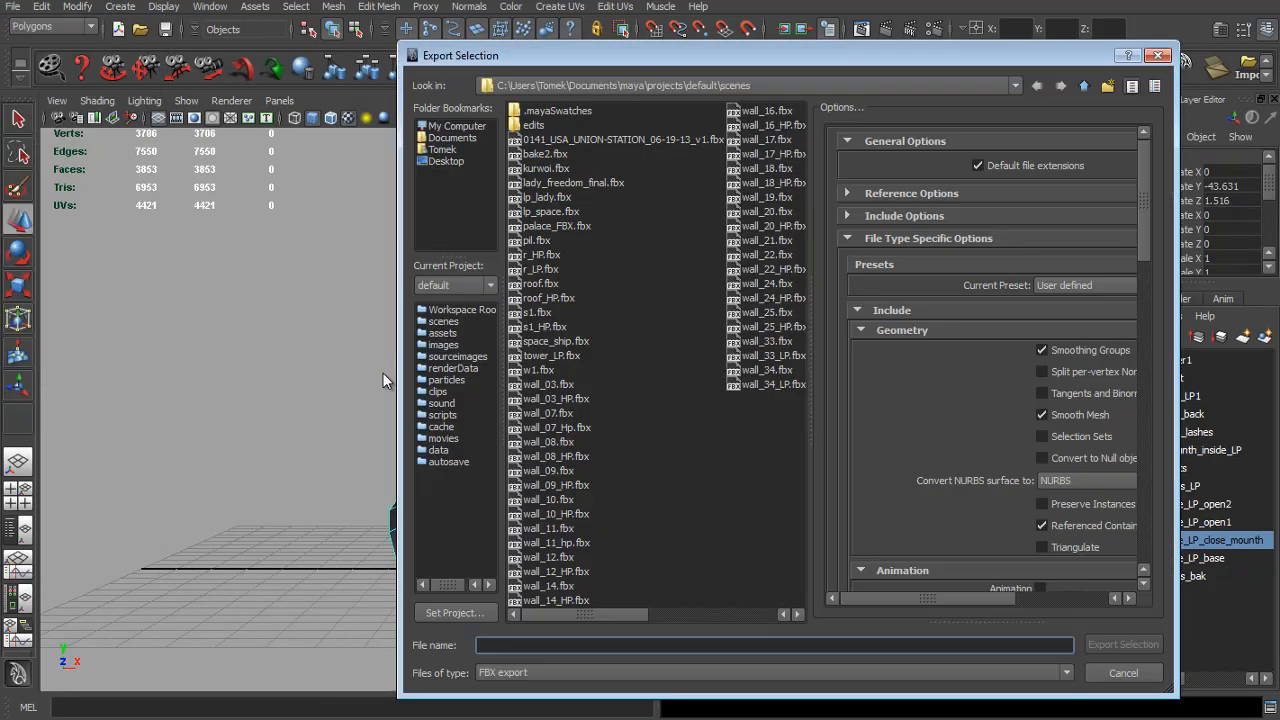
left_click(444, 150)
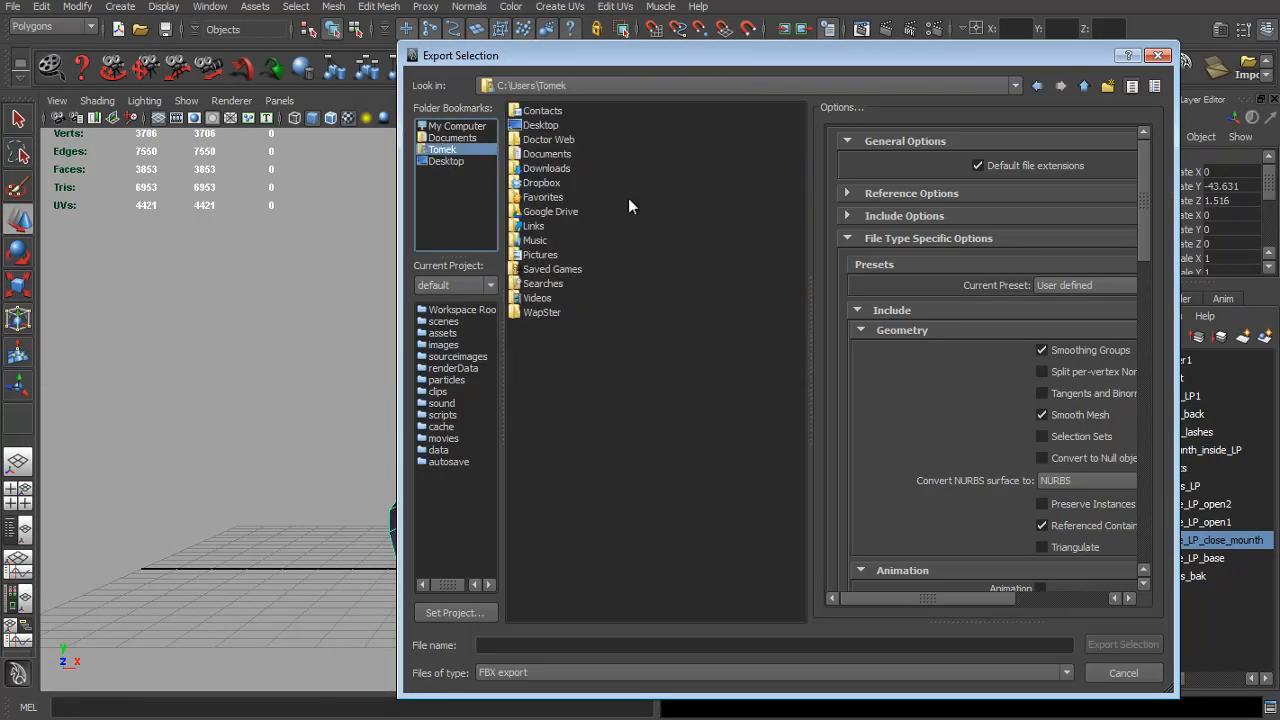
left_click(1158, 55)
Freeze the moved bust's transformations and start exporting the selected mesh.
left_click(647, 66)
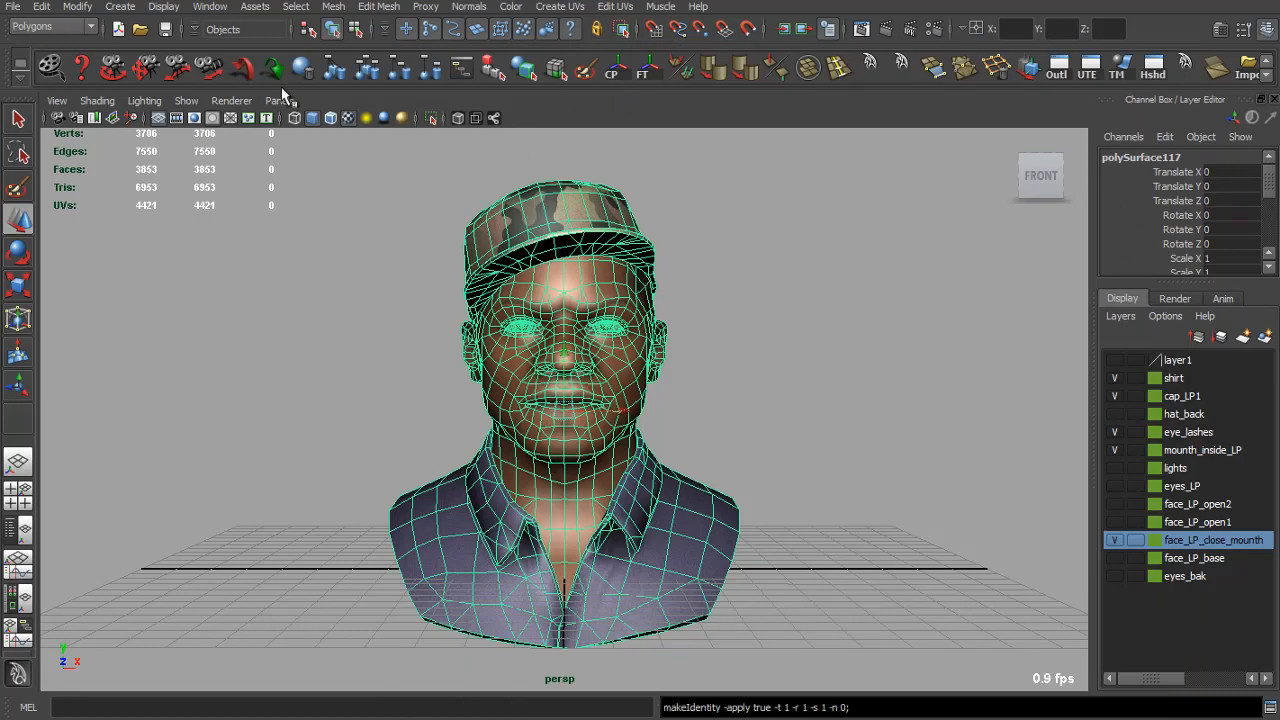
left_click(10, 8)
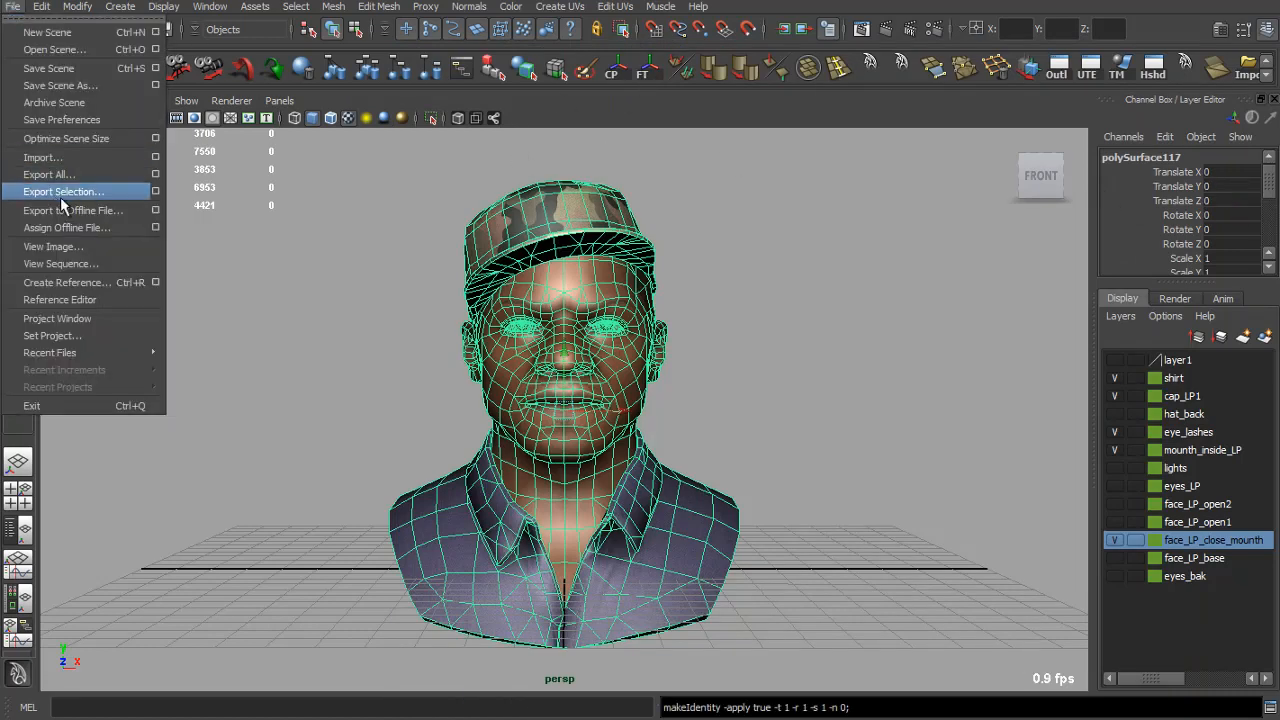
left_click(85, 190)
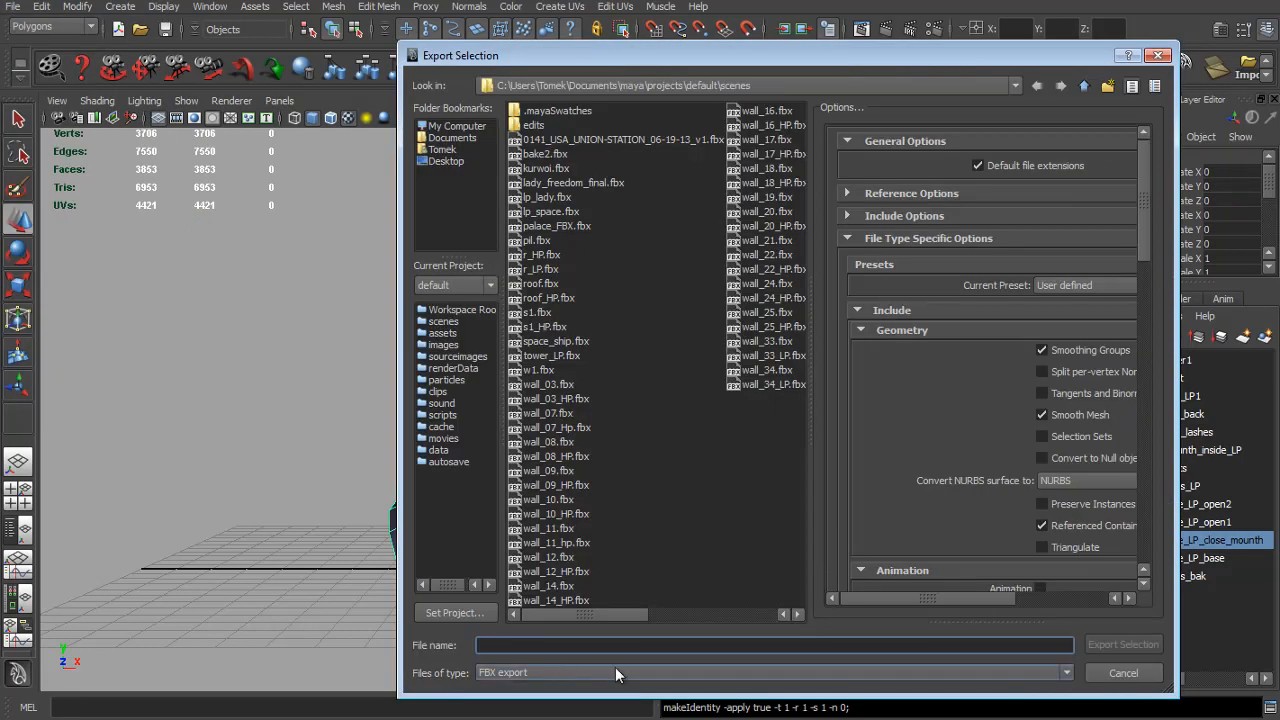
Export the selection as FBX over complete_model_udk.fbx in the desktop's tut_project\project folder.
left_click(442, 149)
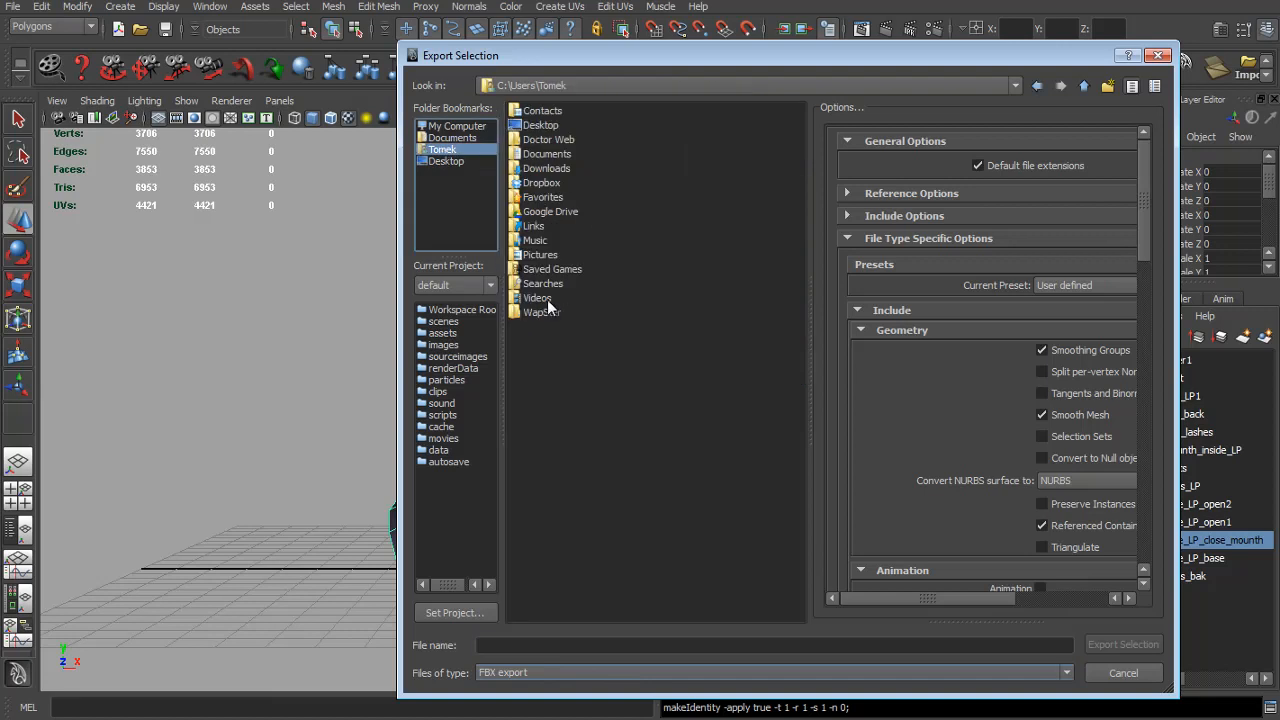
left_click(546, 127)
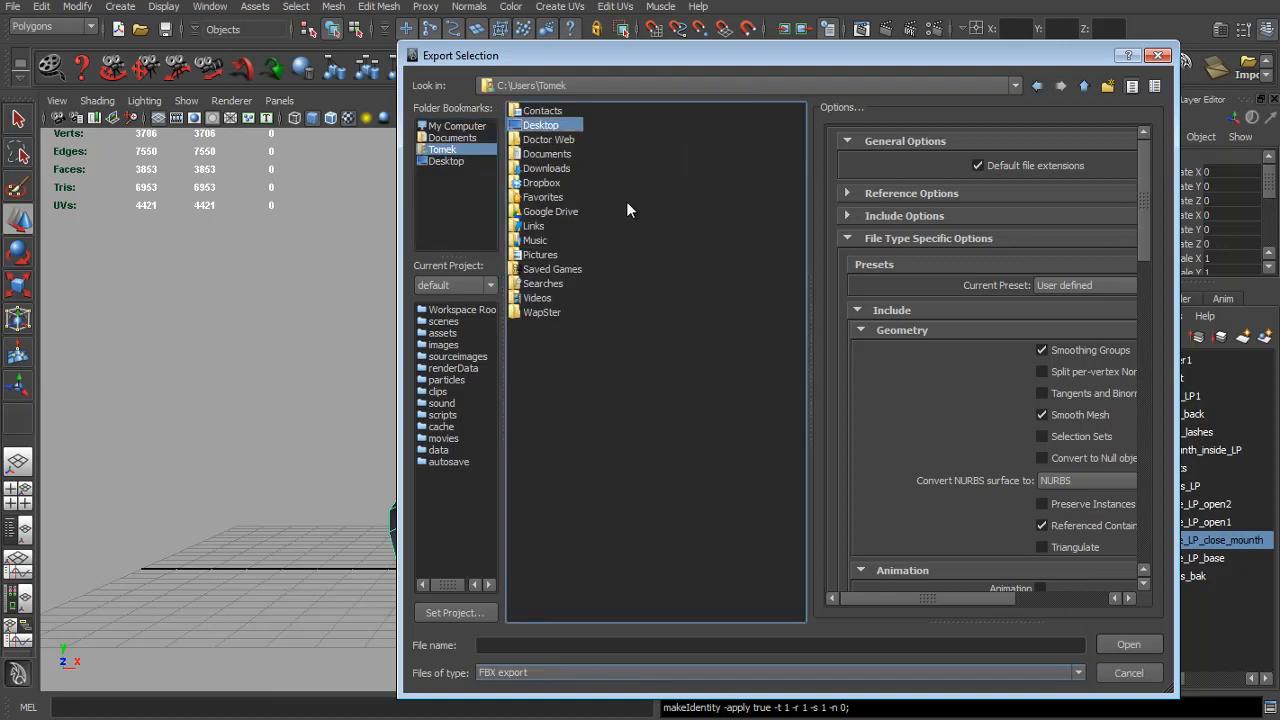
key("Return")
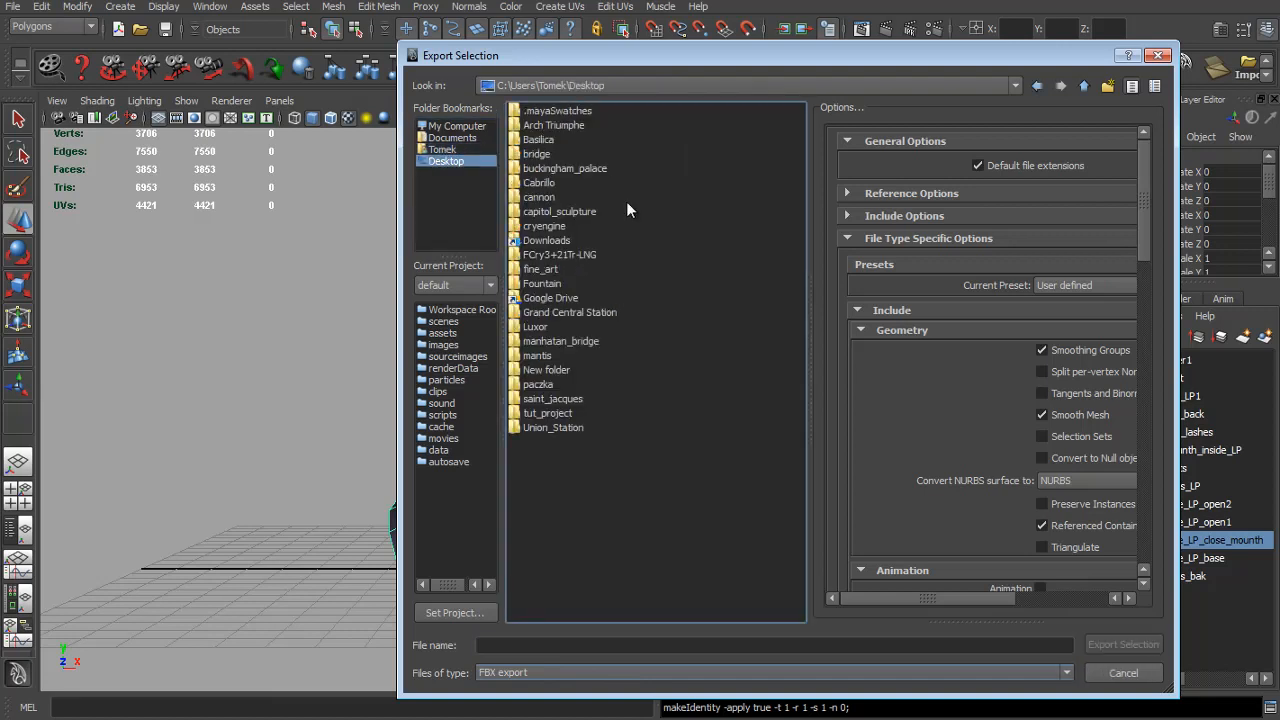
left_click(546, 413)
key("Return")
left_click(536, 113)
key("Return")
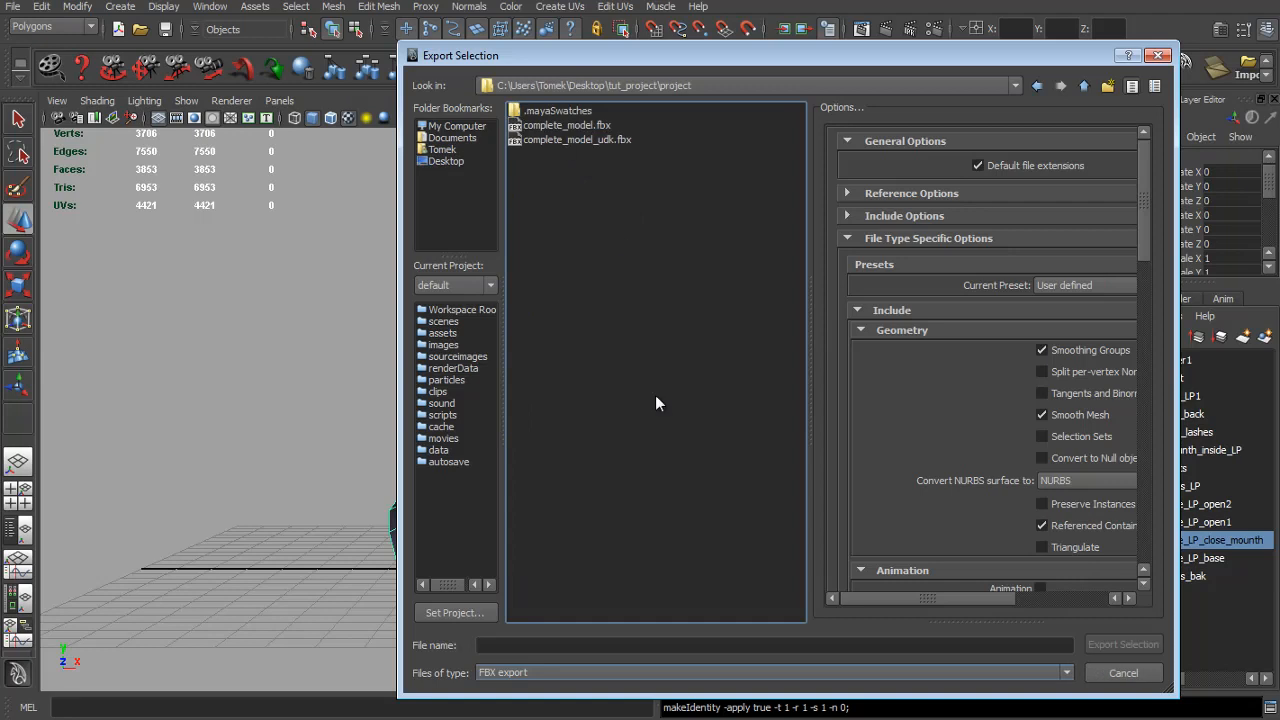
left_click(569, 644)
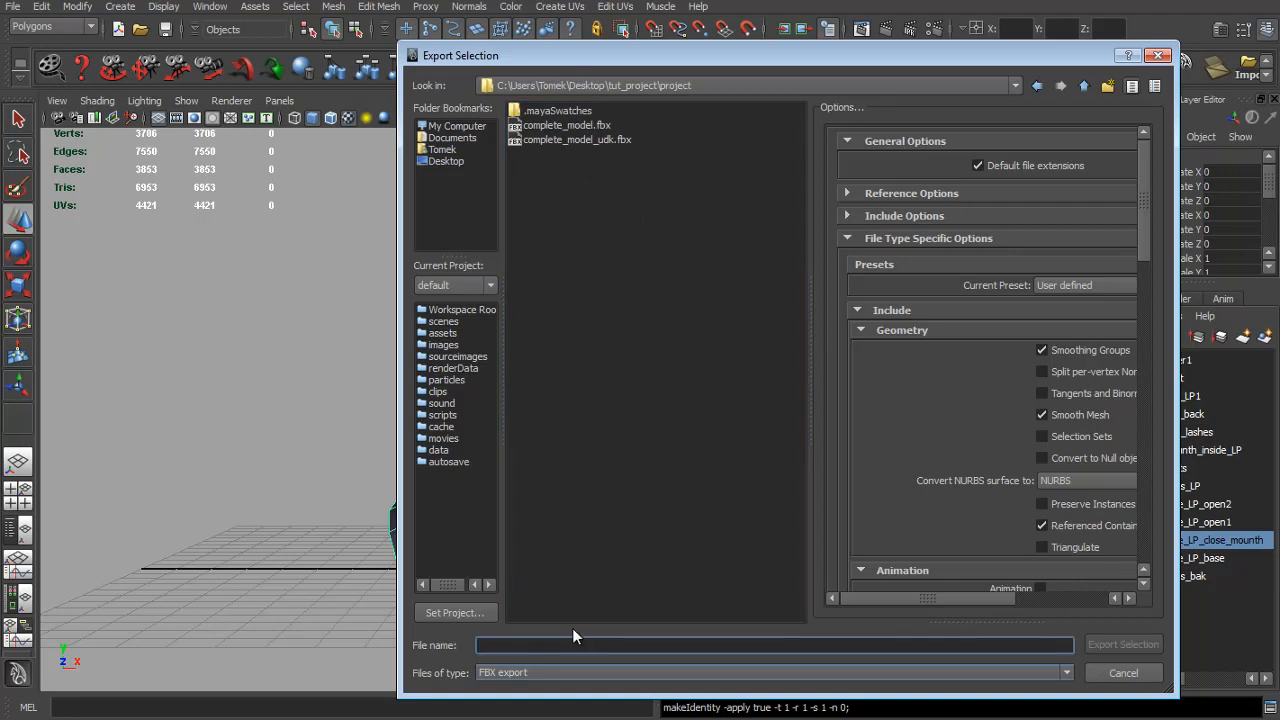
left_click(565, 140)
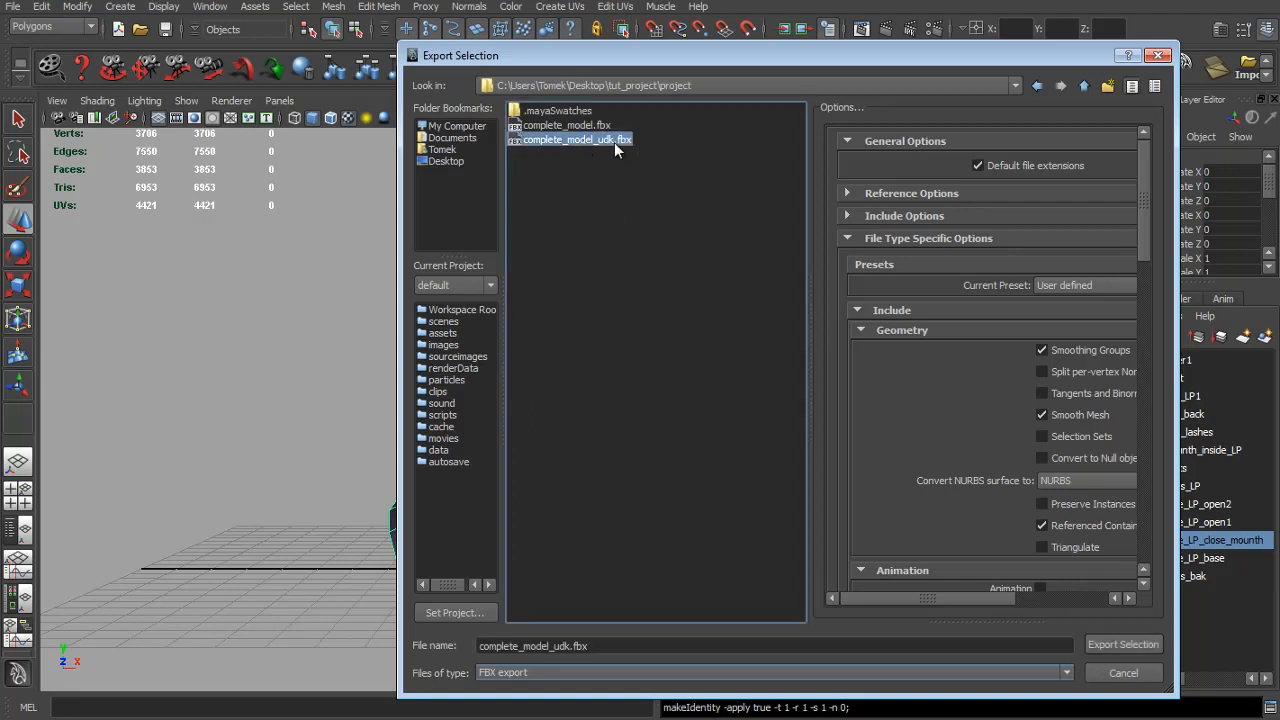
left_click(1115, 642)
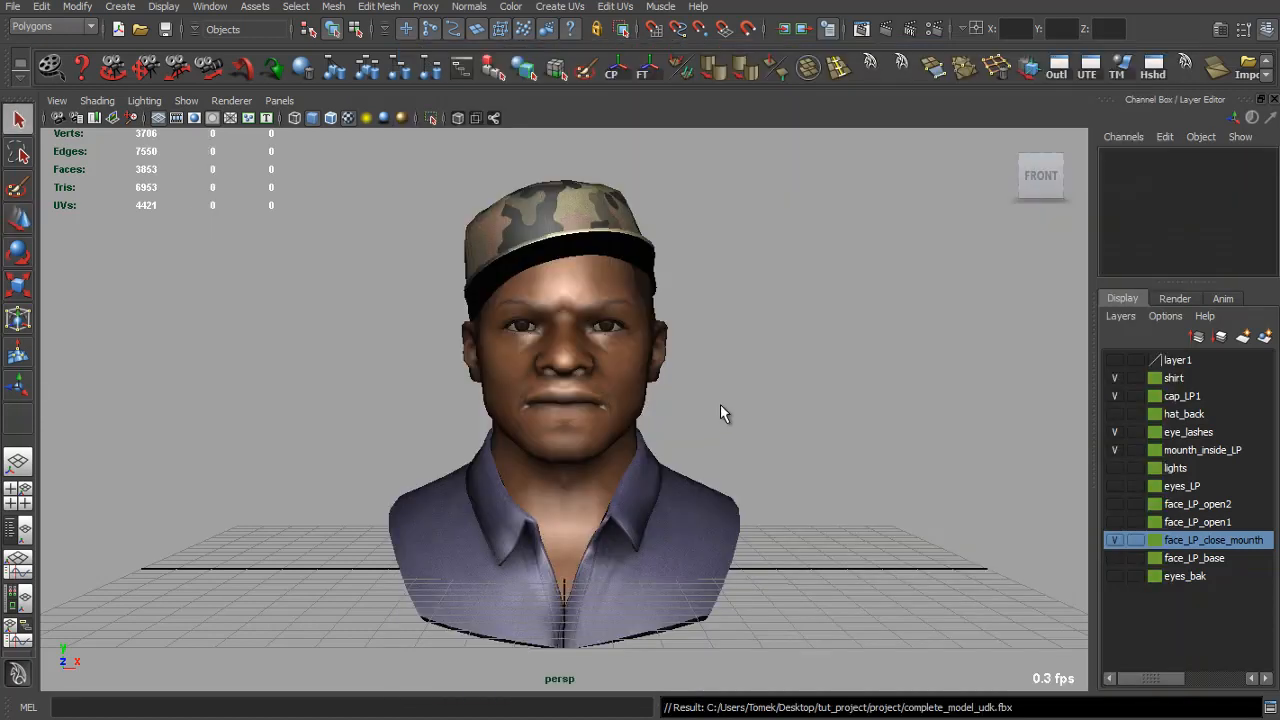
left_click_drag(721, 406, 787, 426, "alt")
right_click_drag(787, 426, 729, 423, "alt")
middle_click_drag(729, 423, 740, 470, "alt")
scroll(731, 415, "up", 3)
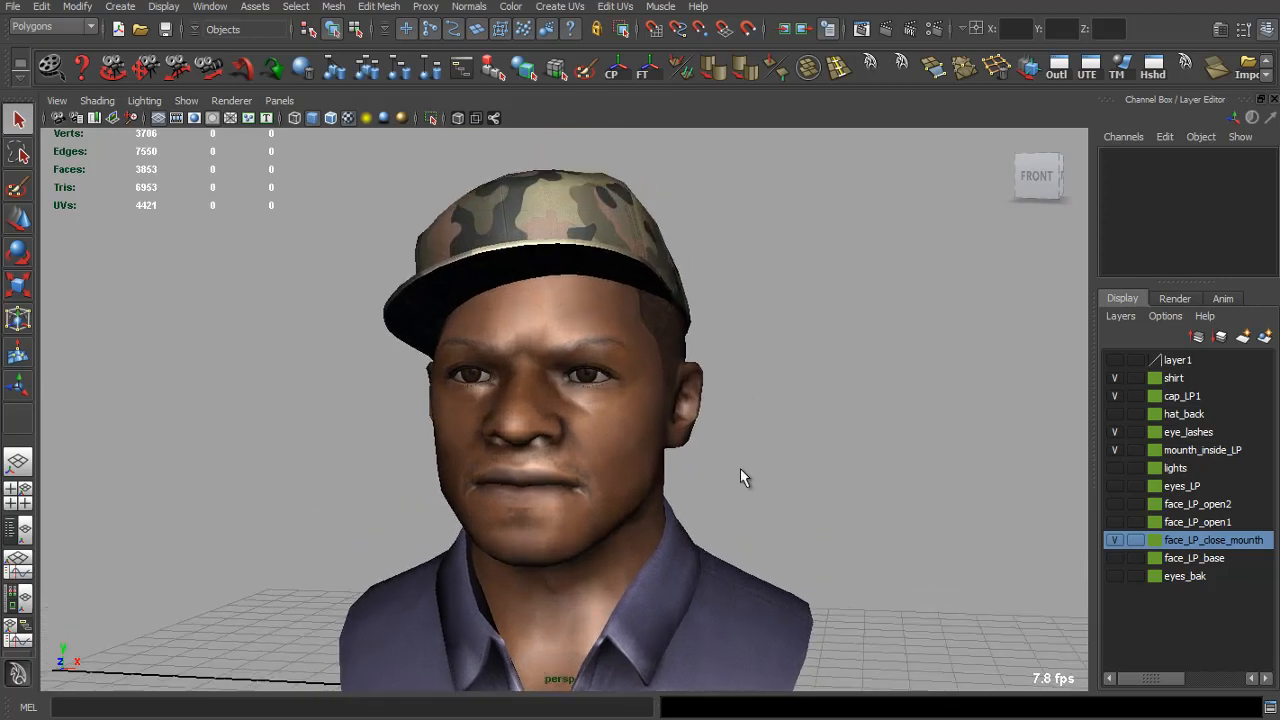
scroll(741, 450, "up", 2)
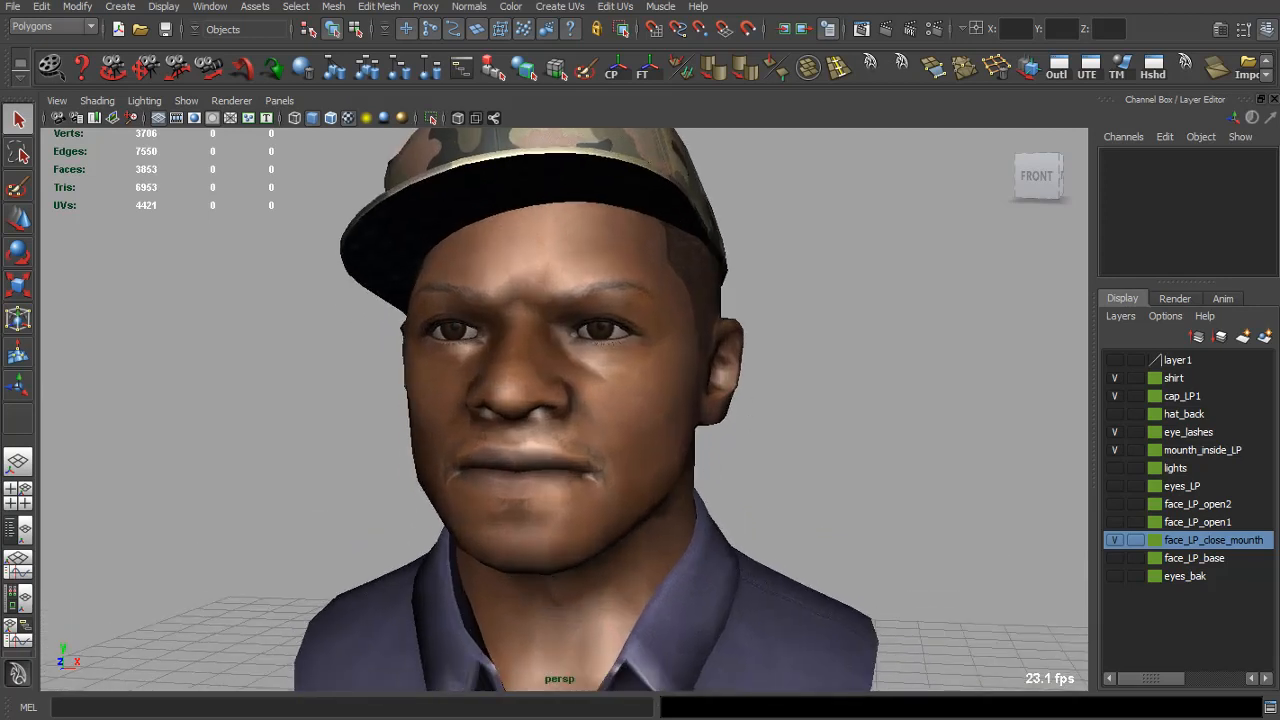
Search the tut_project\project folder for .tga files and review the texture maps in a compact list.
key("super+e")
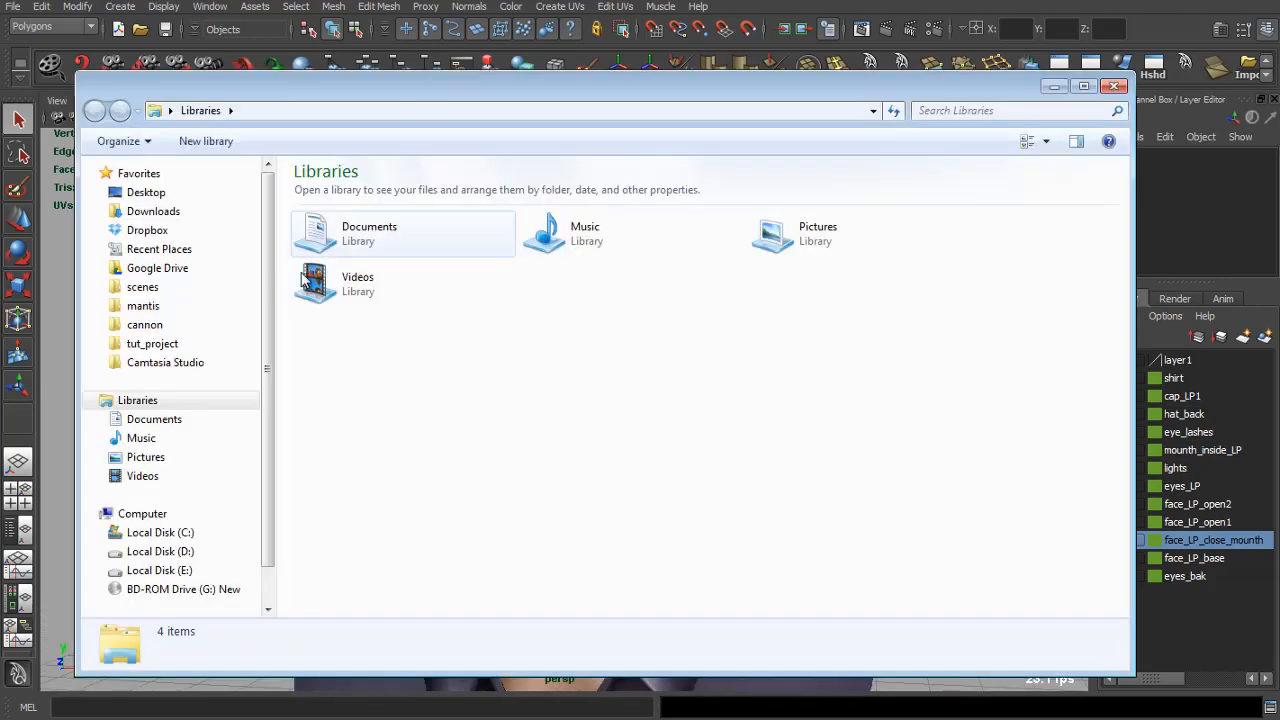
left_click(152, 343)
double_click(313, 170)
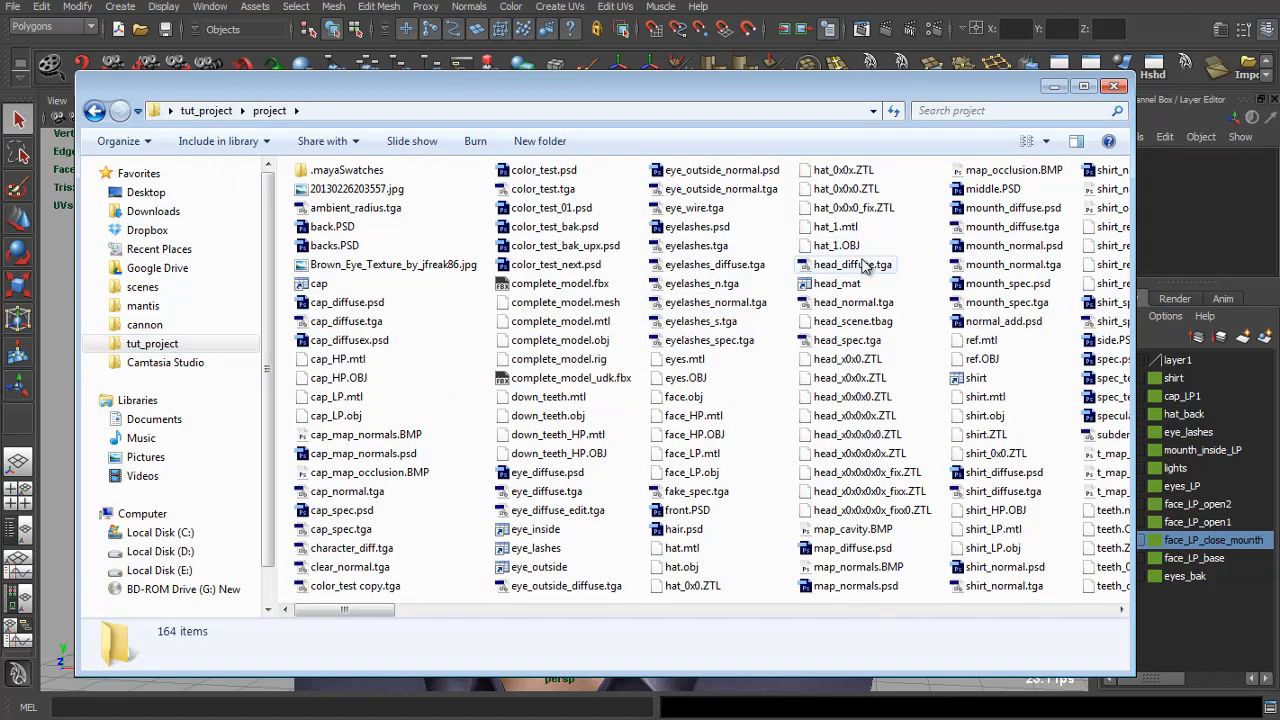
left_click(1025, 142)
left_click(1026, 142)
left_click(1027, 142)
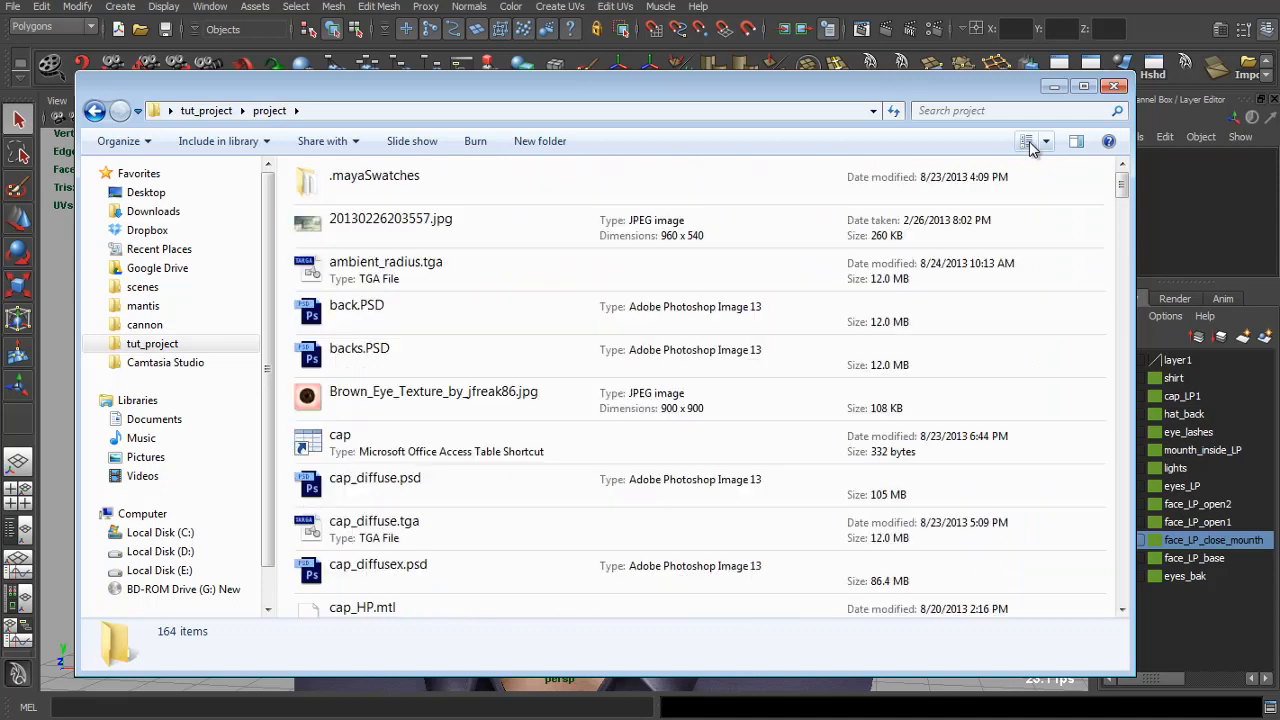
left_click(1027, 142)
left_click(977, 111)
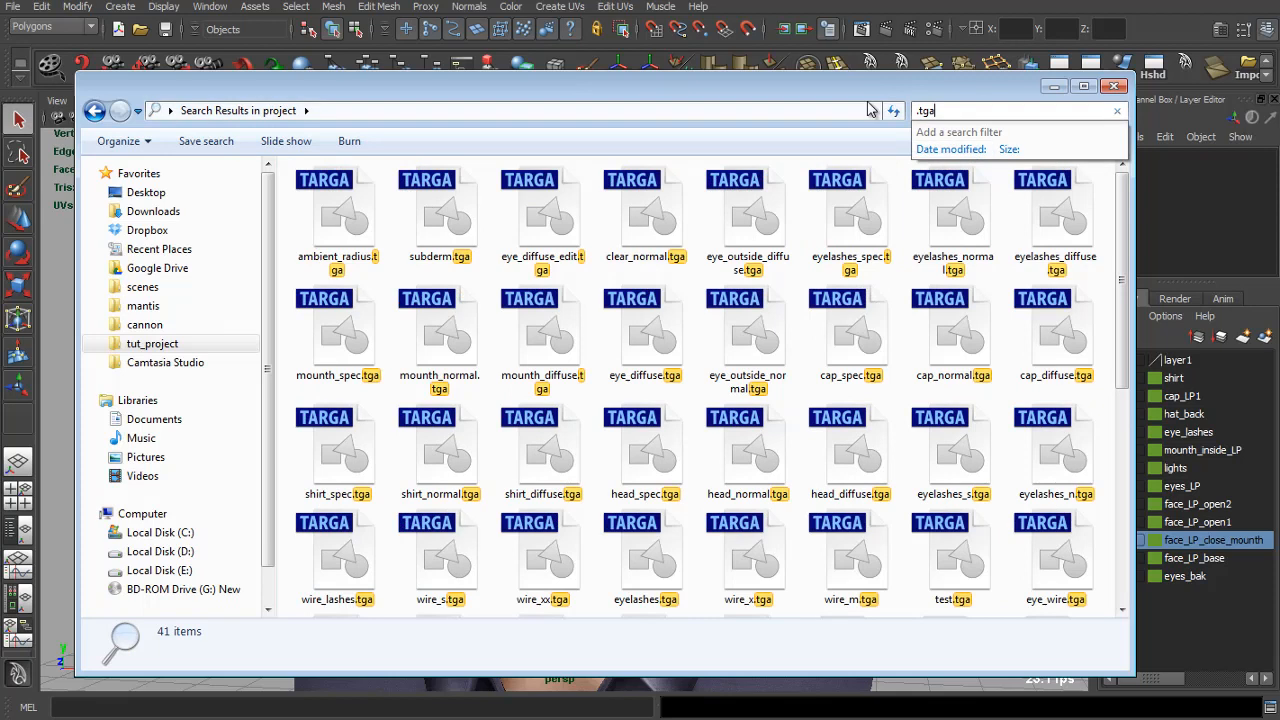
left_click(1028, 142)
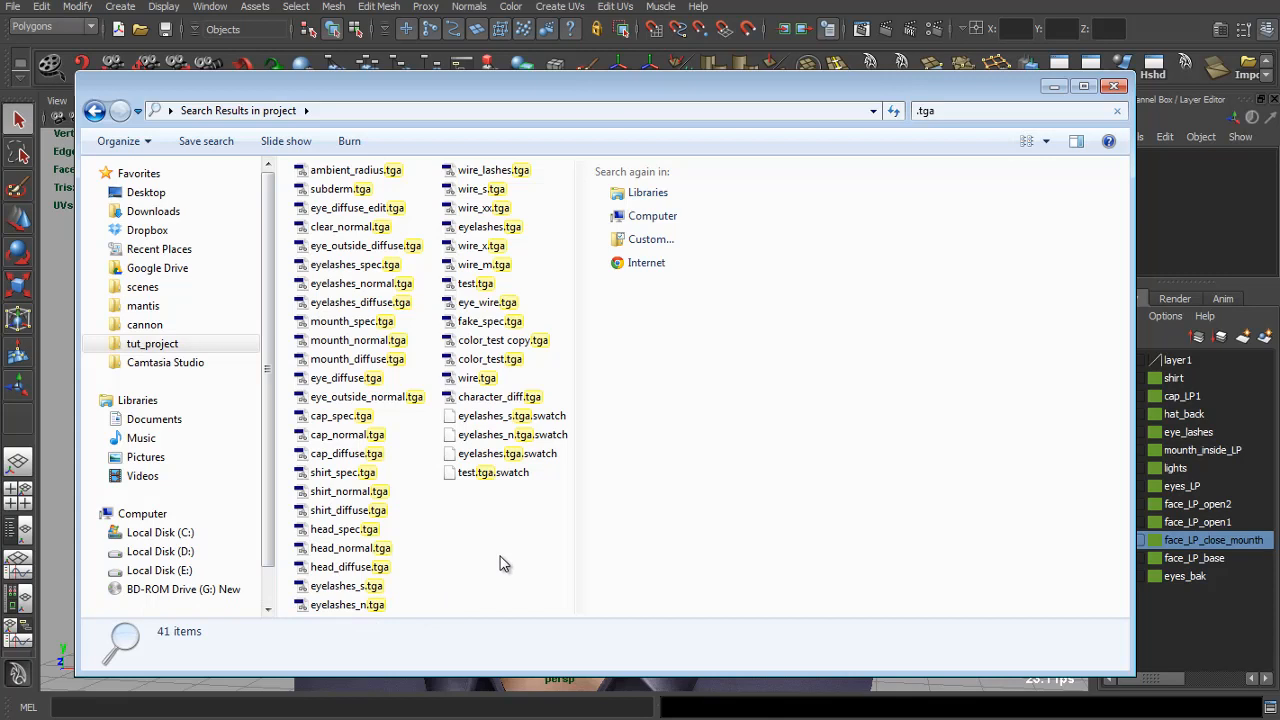
left_click(1116, 89)
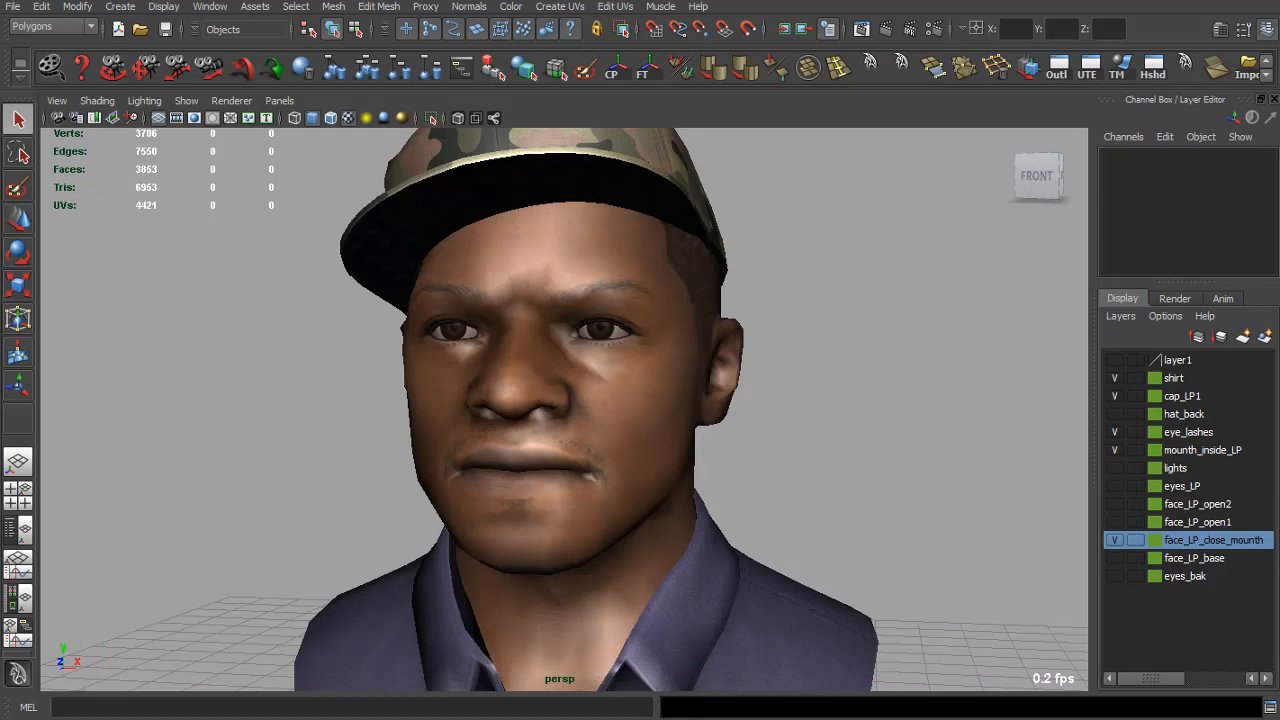
Open the bump-mapping texture map_normals.psd of the bust's face1 material for editing in Photoshop.
left_click_drag(1044, 545, 1020, 555, "alt")
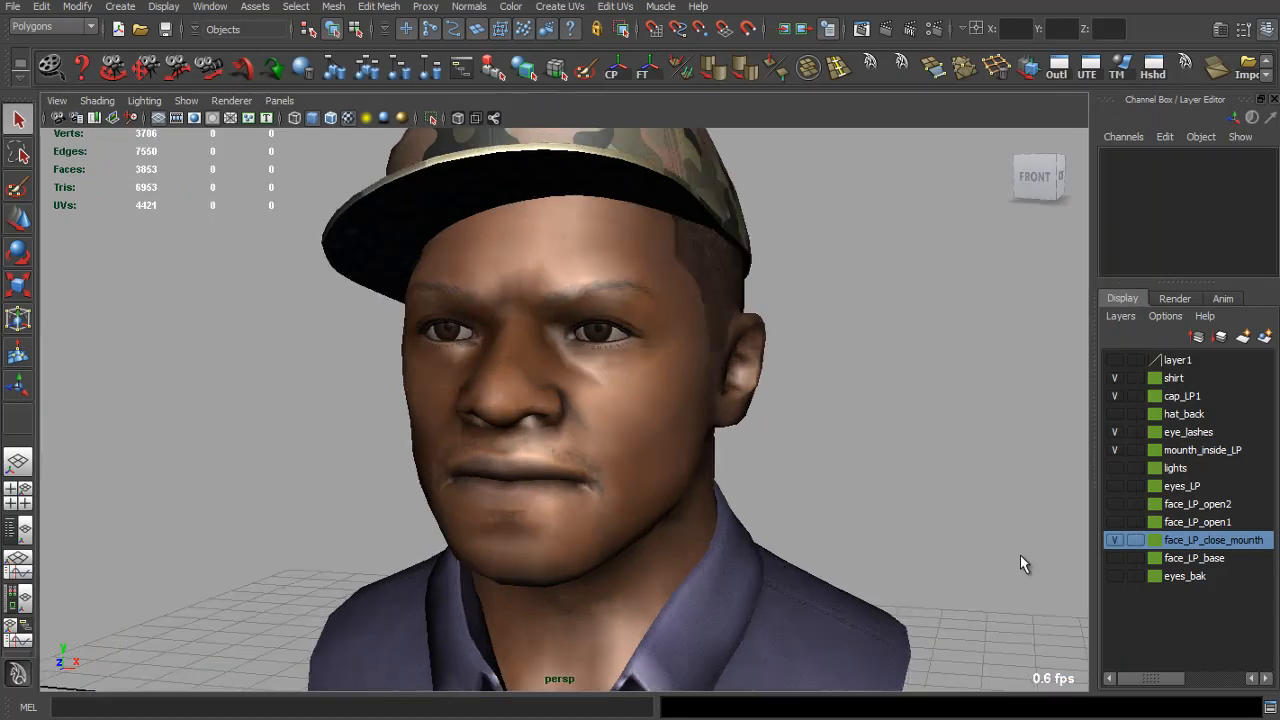
left_click(718, 322)
key("ctrl+a")
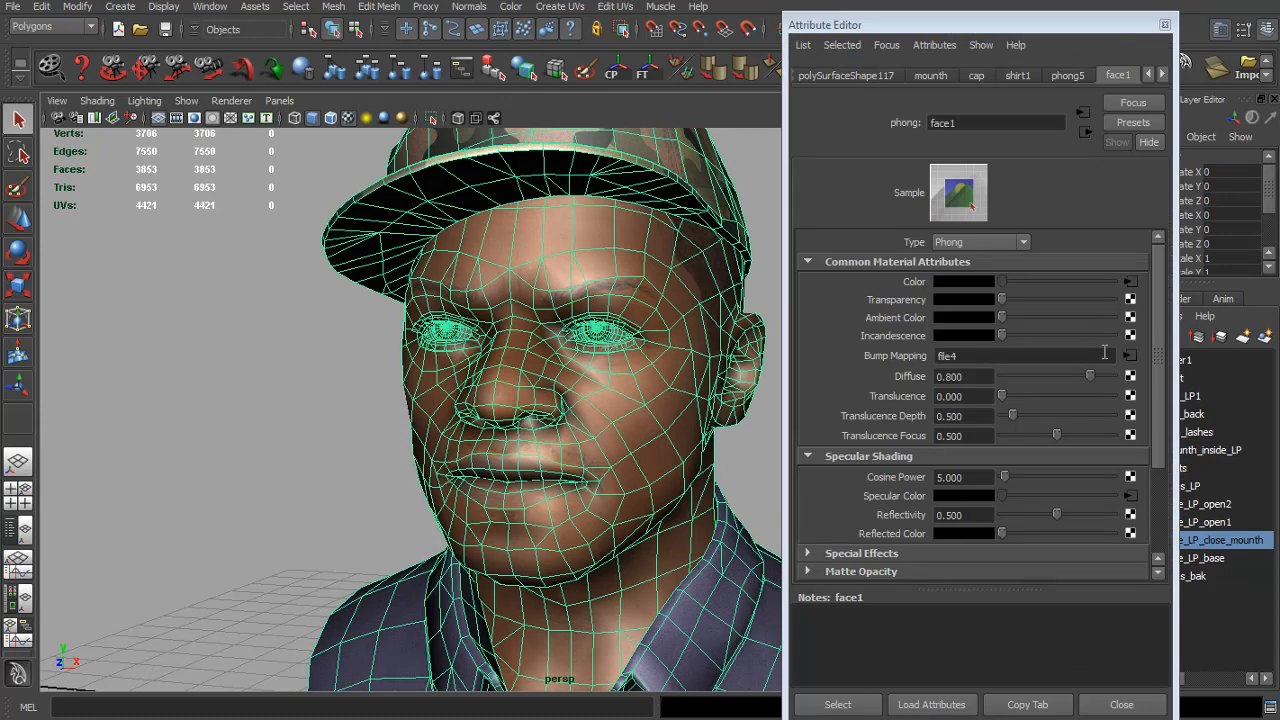
left_click(1130, 357)
key("alt+Tab")
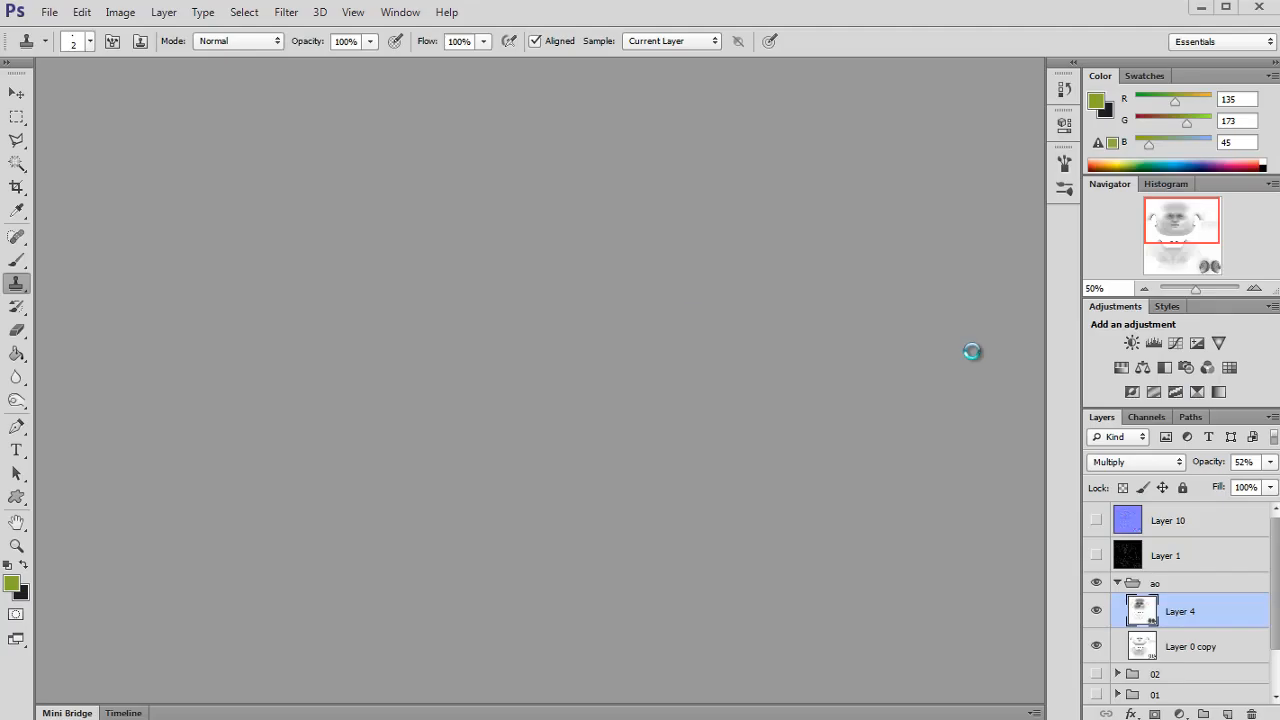
Examine the face area of map_normals.psd at 100%, comparing it with Layer 0 copy hidden and shown.
left_click(1254, 288)
left_click(1254, 288)
left_click(1254, 288)
left_click(1254, 288)
left_click_drag(1182, 238, 1177, 220)
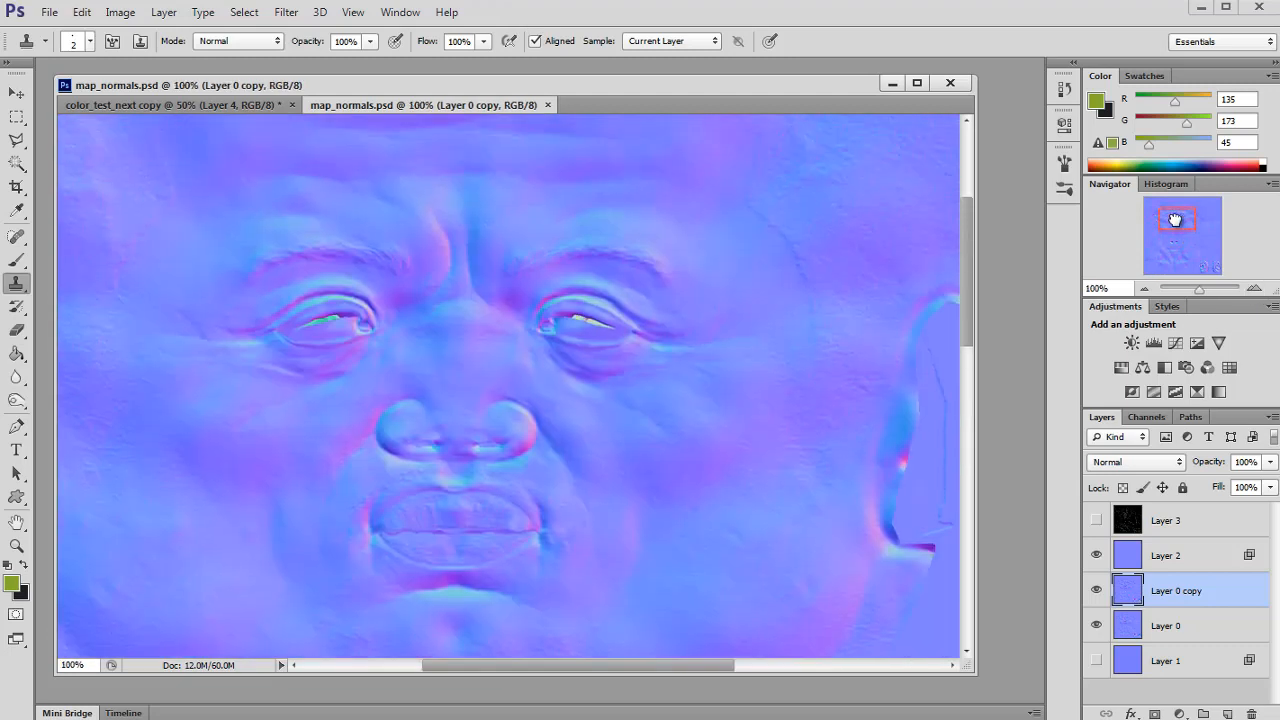
left_click(1131, 560)
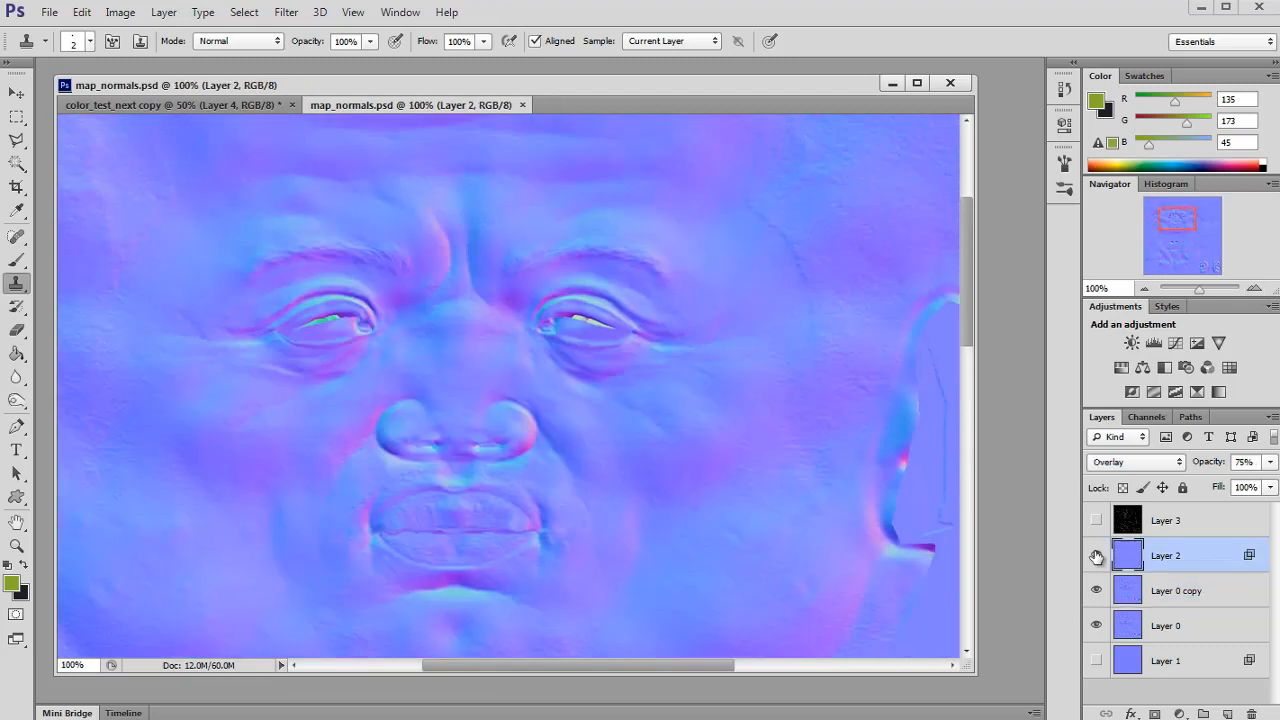
left_click(1097, 591)
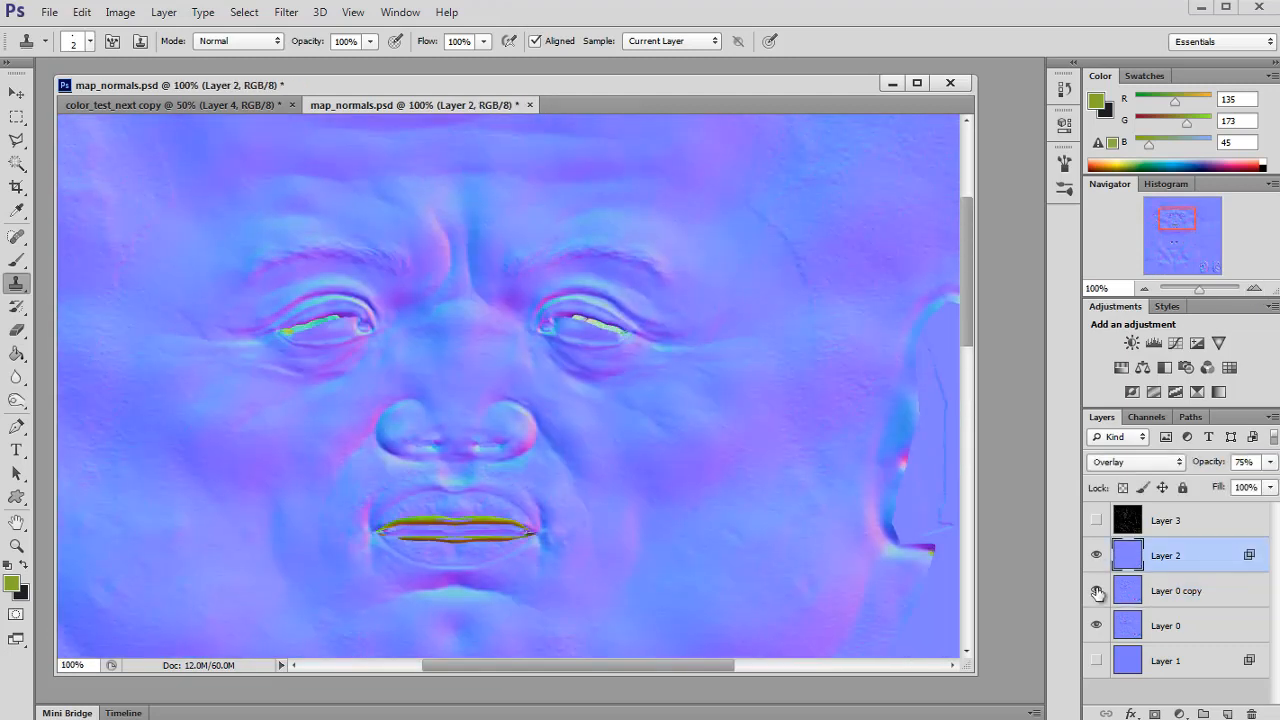
left_click(1097, 591)
Merge Layer 0 copy down into Layer 0 and check the merged layer by toggling its visibility.
left_click(1130, 596)
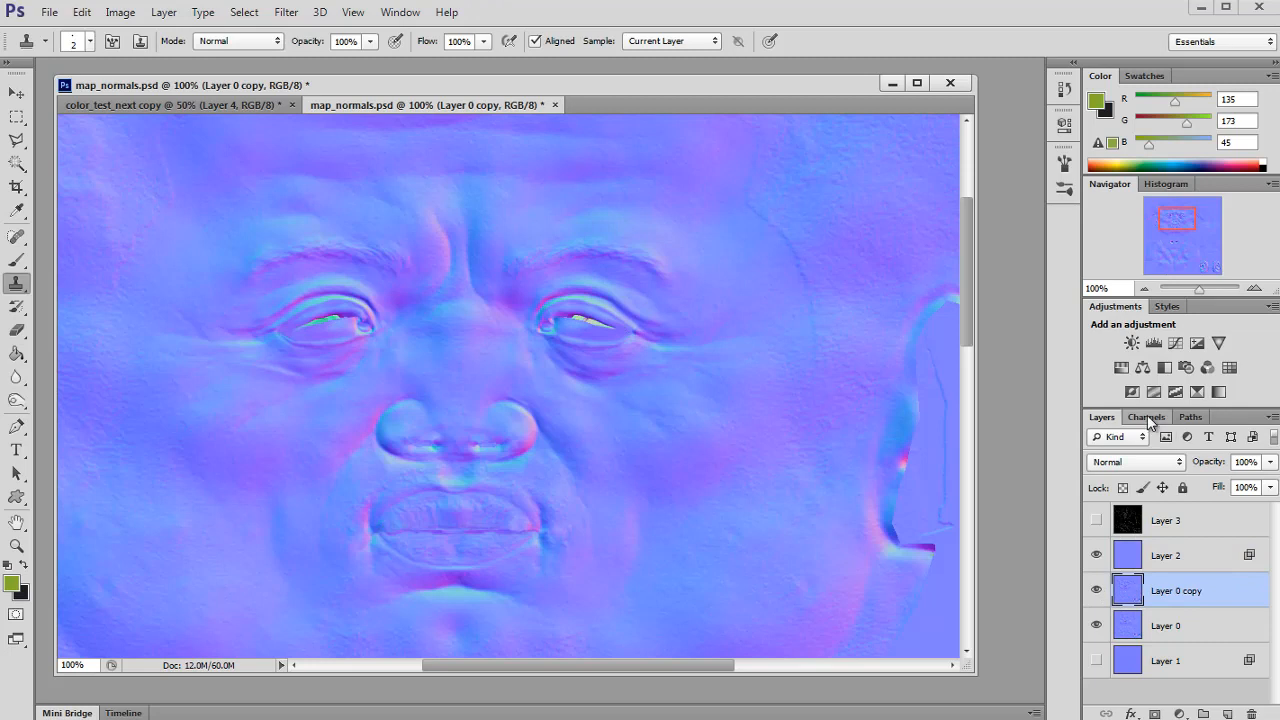
key("ctrl+e")
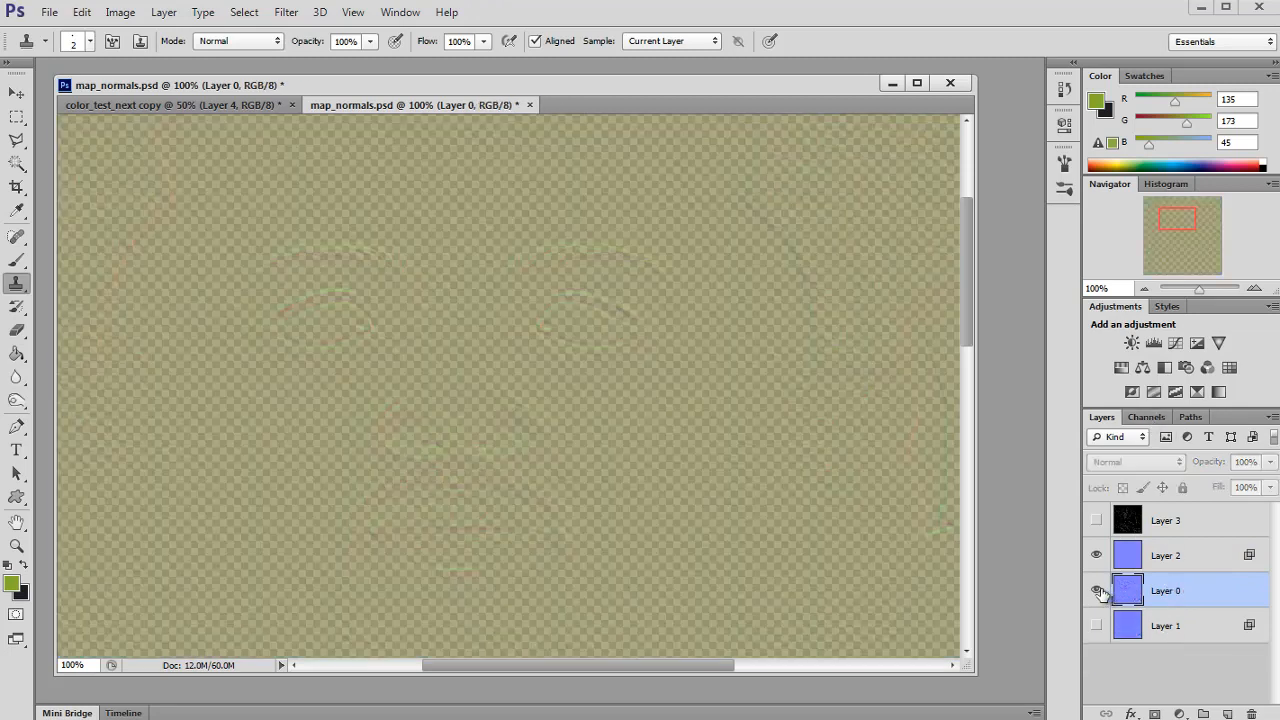
left_click(1097, 591)
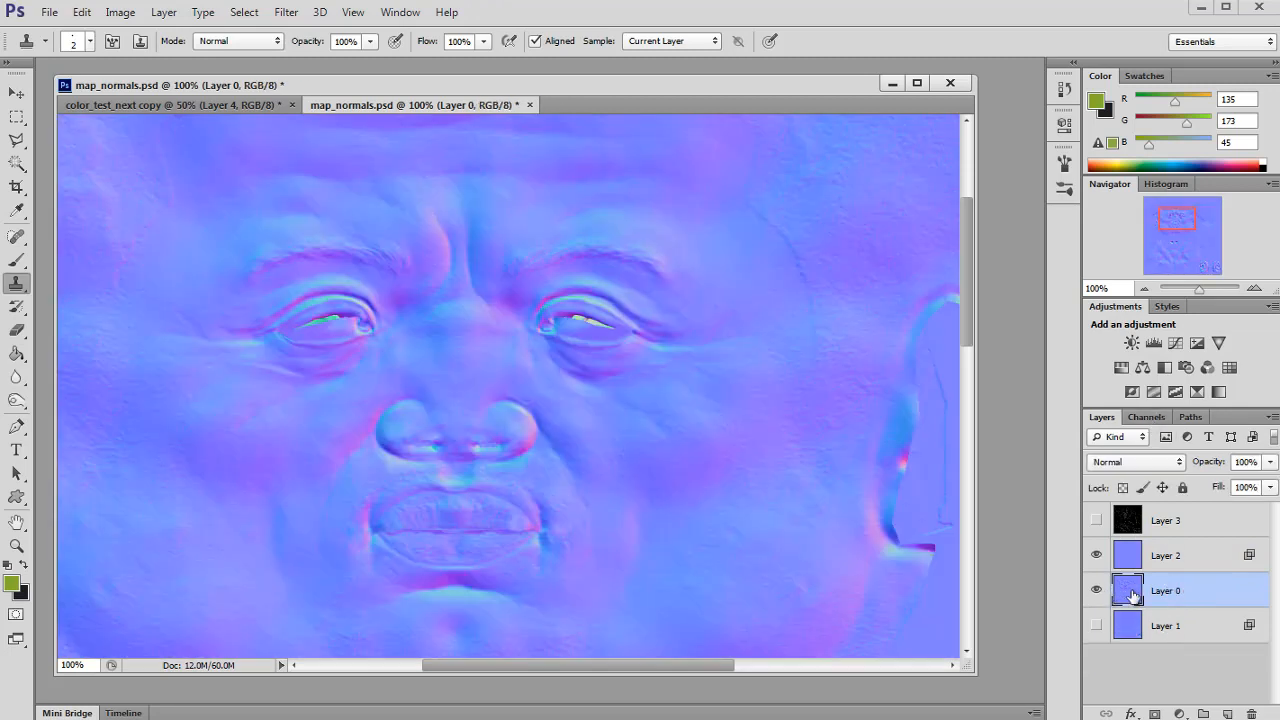
Invert the green channel of Layer 0 in the head normal map and return to the full RGB composite.
left_click(1147, 417)
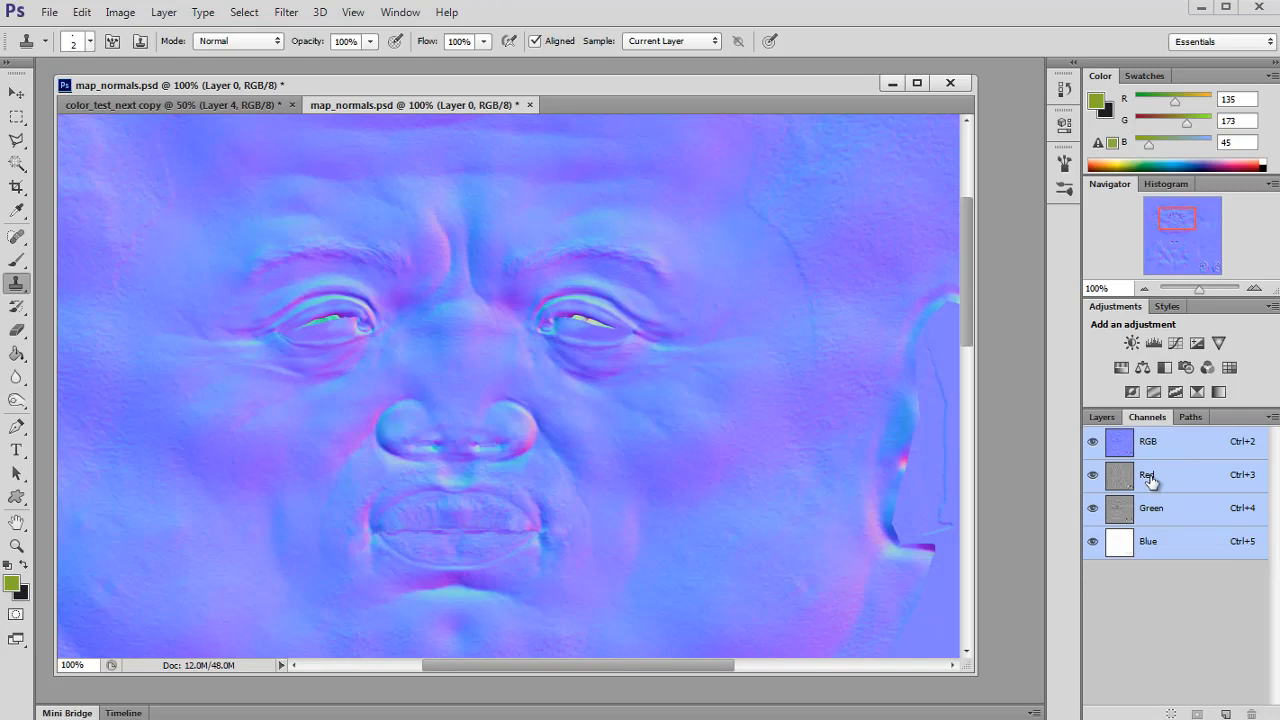
left_click(1150, 476)
left_click(1158, 510)
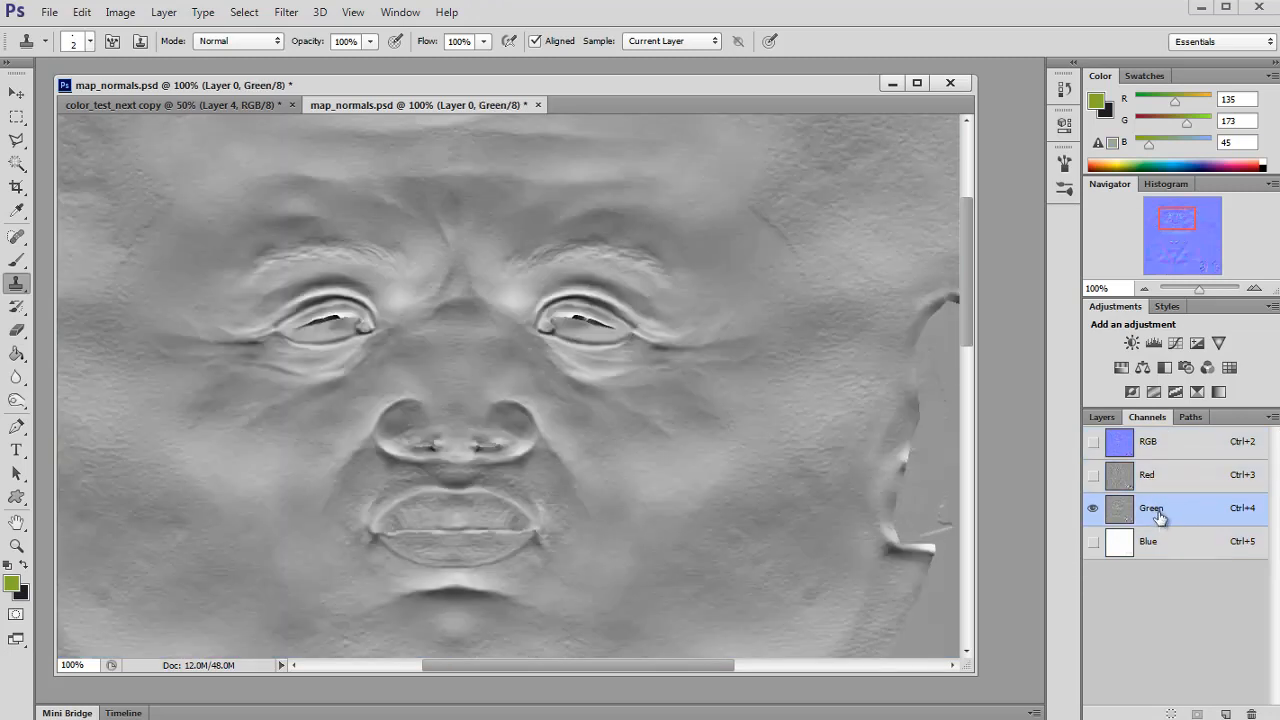
left_click(1158, 443)
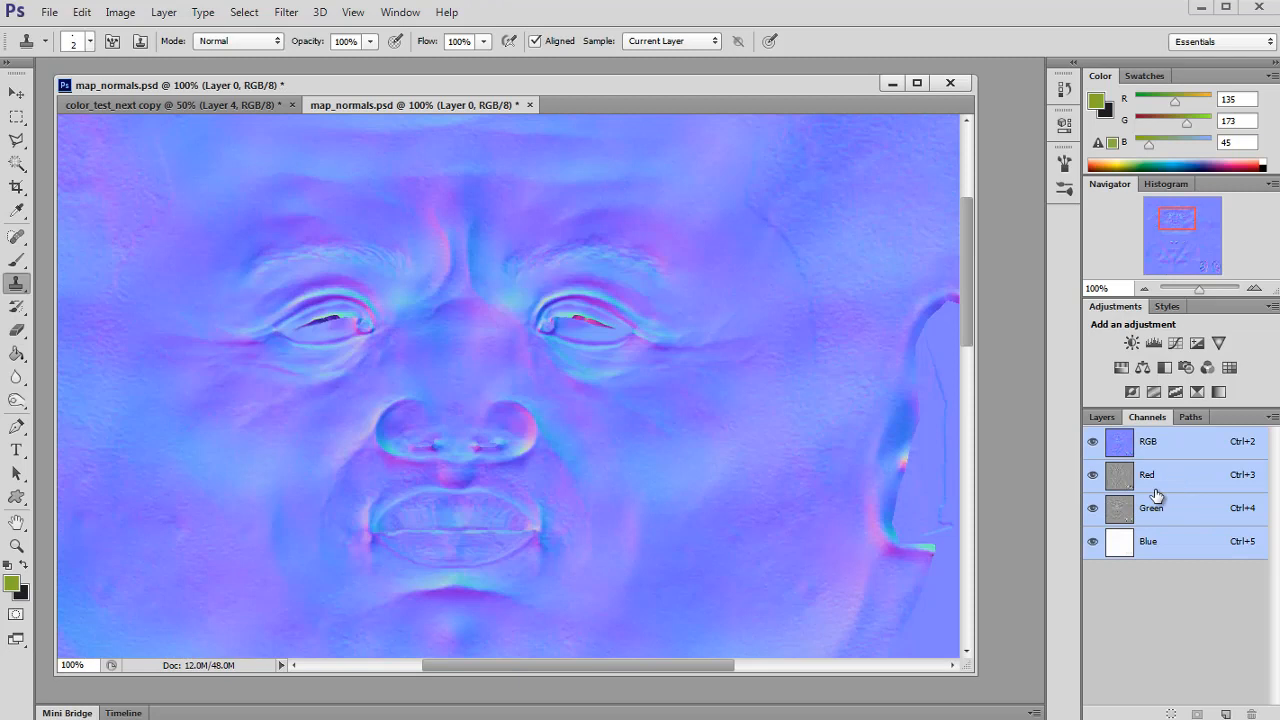
left_click(1103, 418)
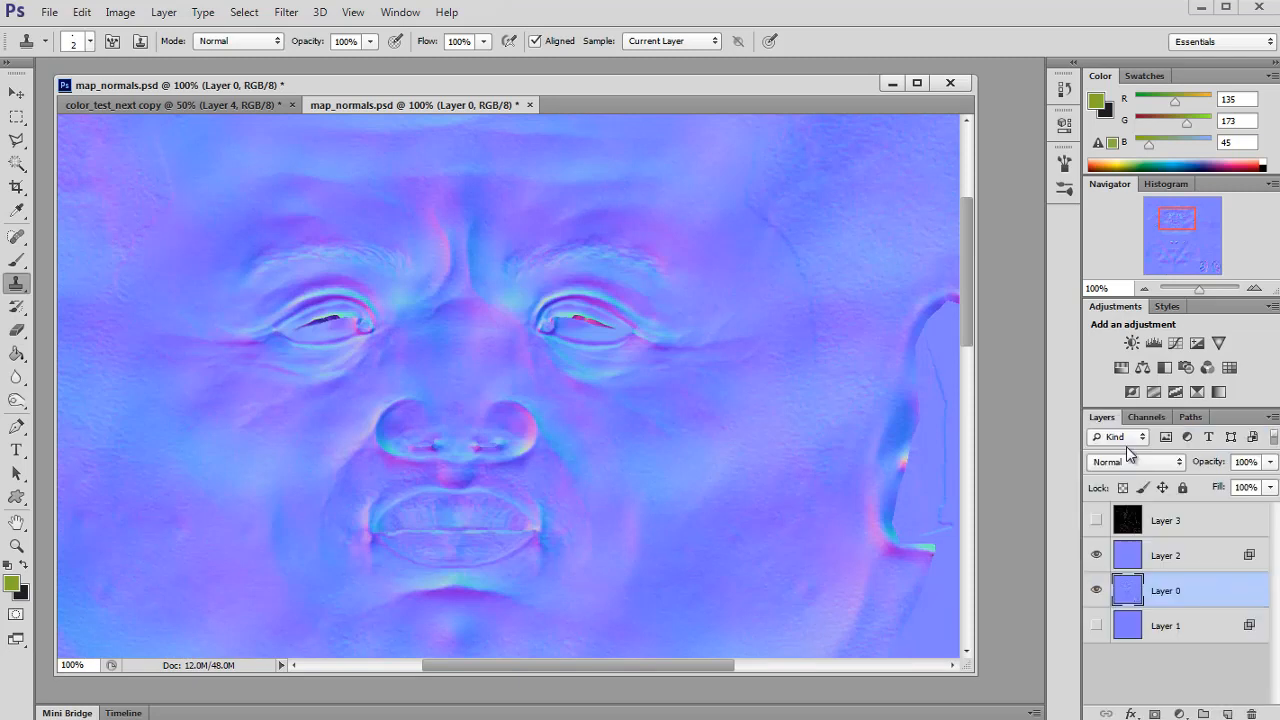
Save a Targa copy of the head normal map as head_normal.tga in the project folder, replacing the existing file.
left_click(47, 12)
left_click(100, 228)
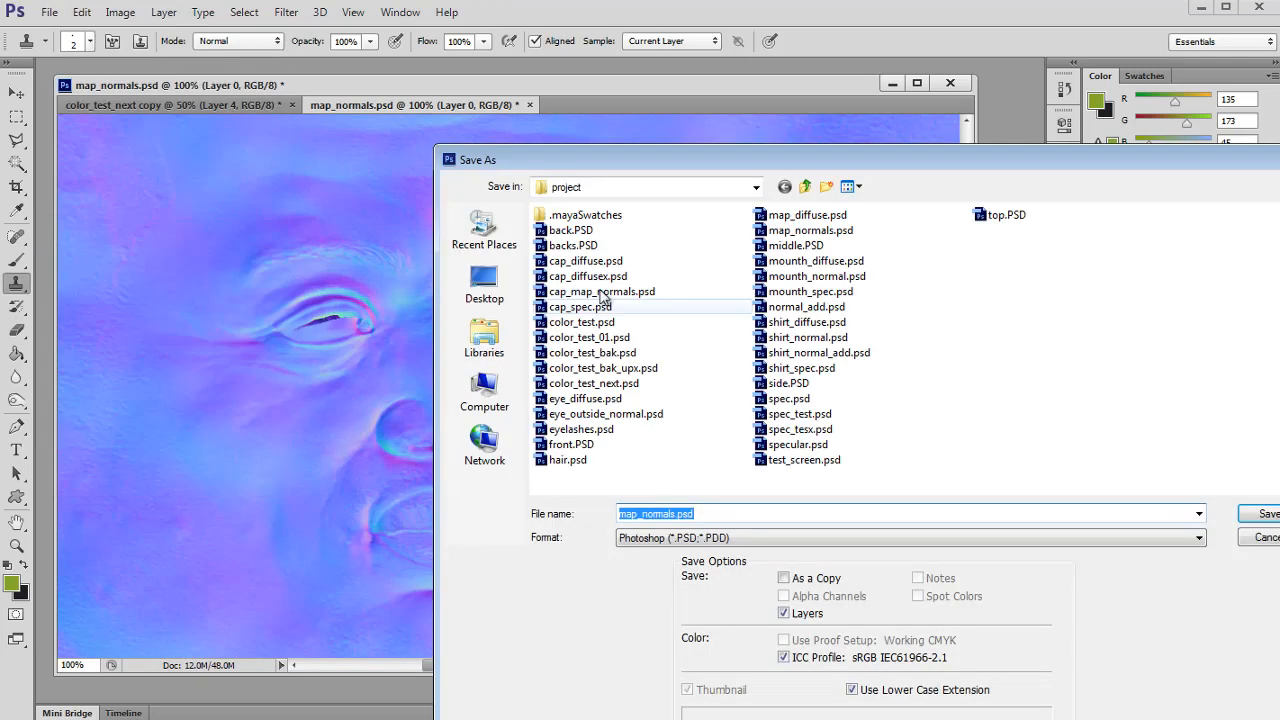
left_click(680, 538)
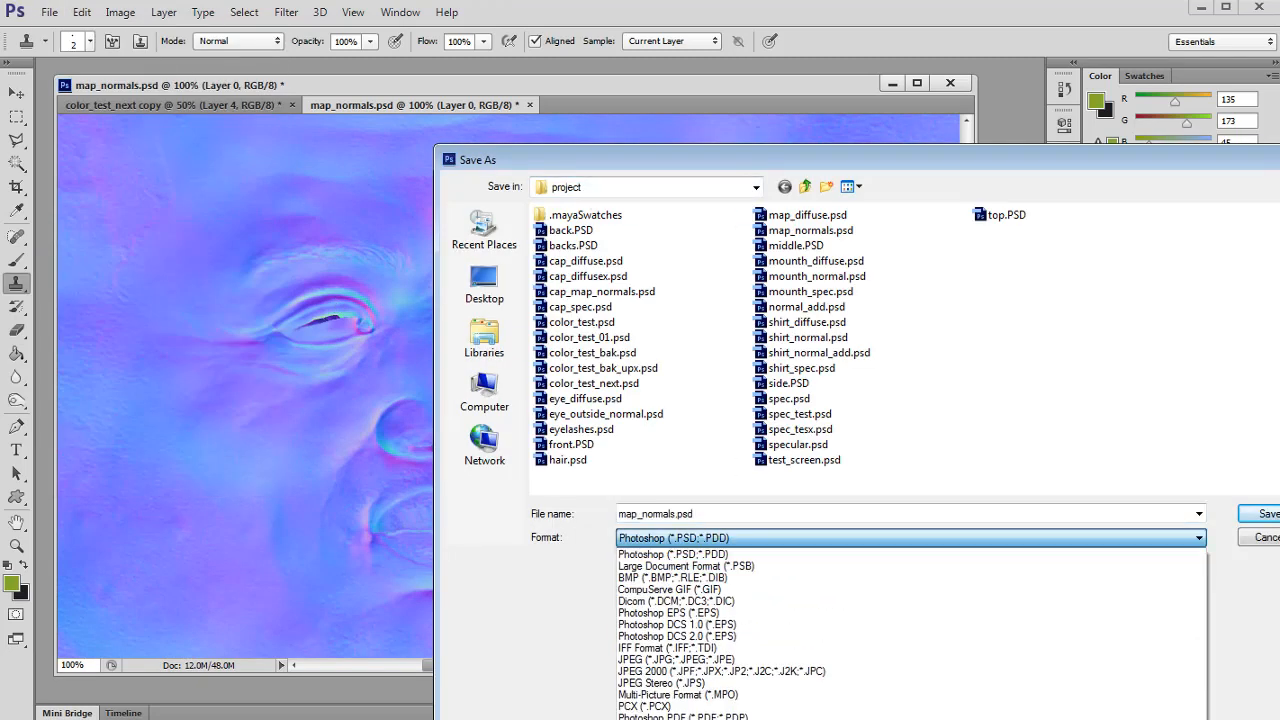
left_click(690, 719)
double_click(714, 520)
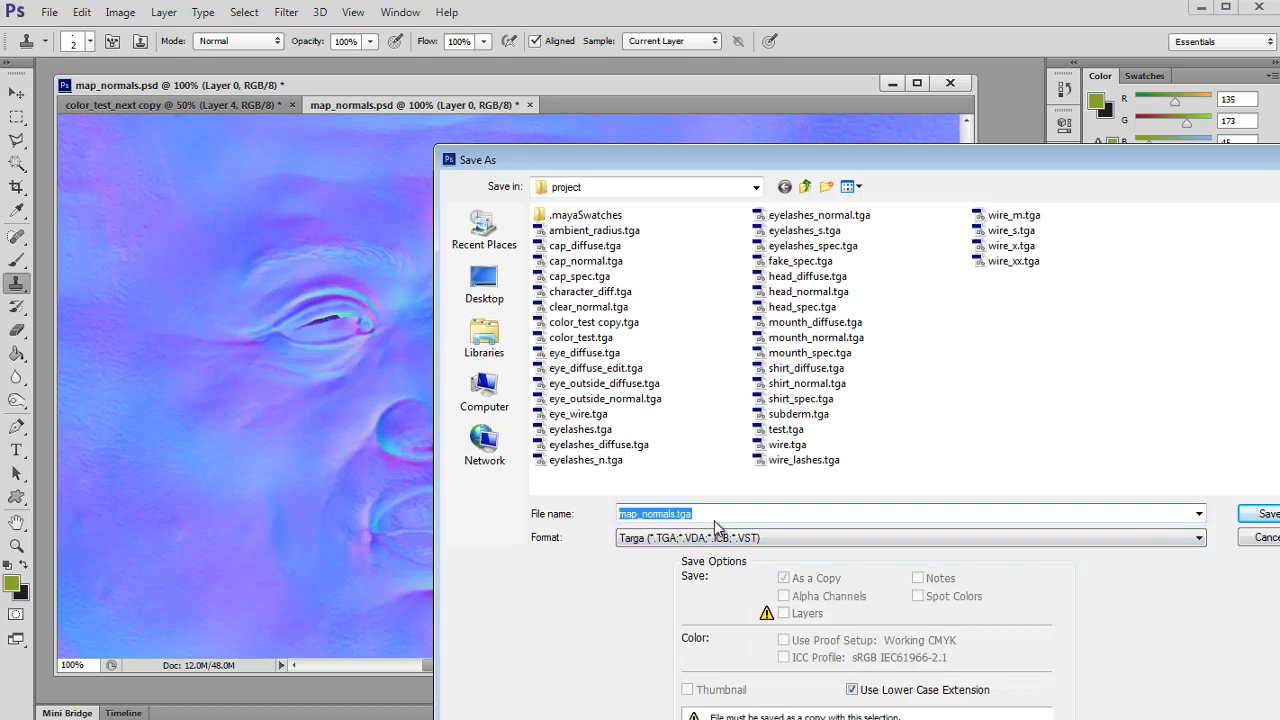
type("head")
type("_norm")
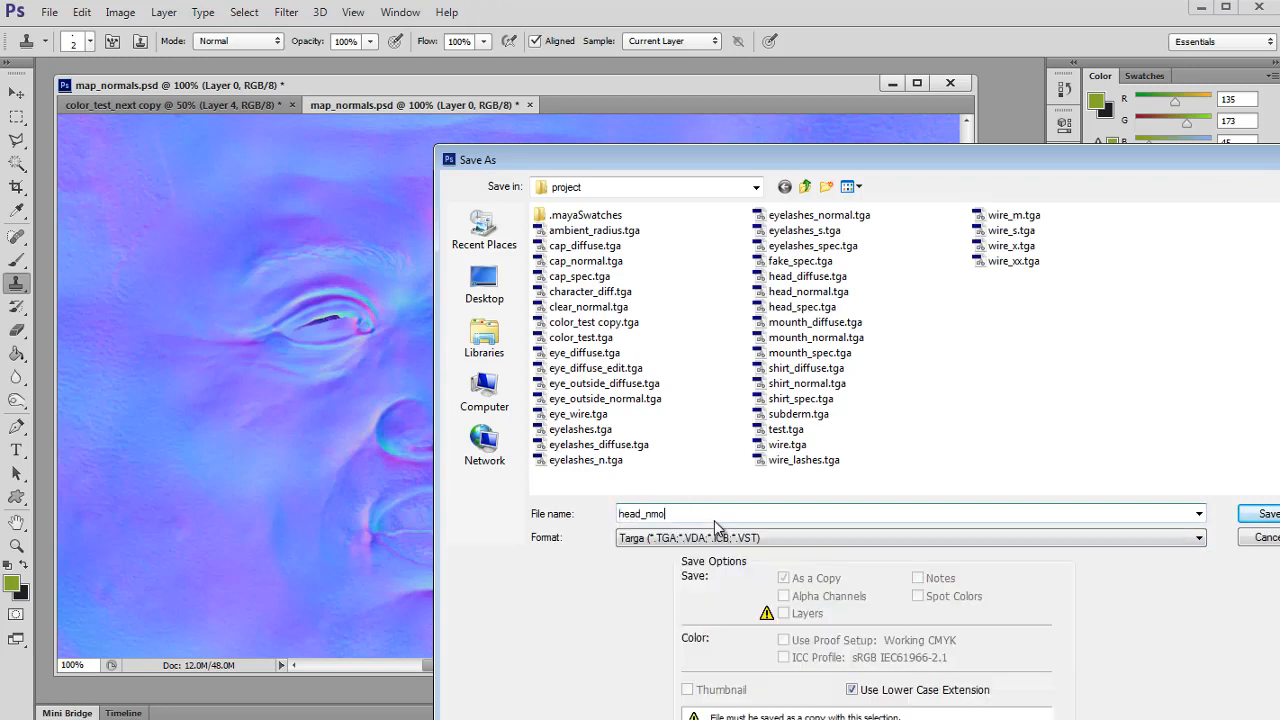
key("BackSpace")
key("BackSpace")
key("Down")
key("Return")
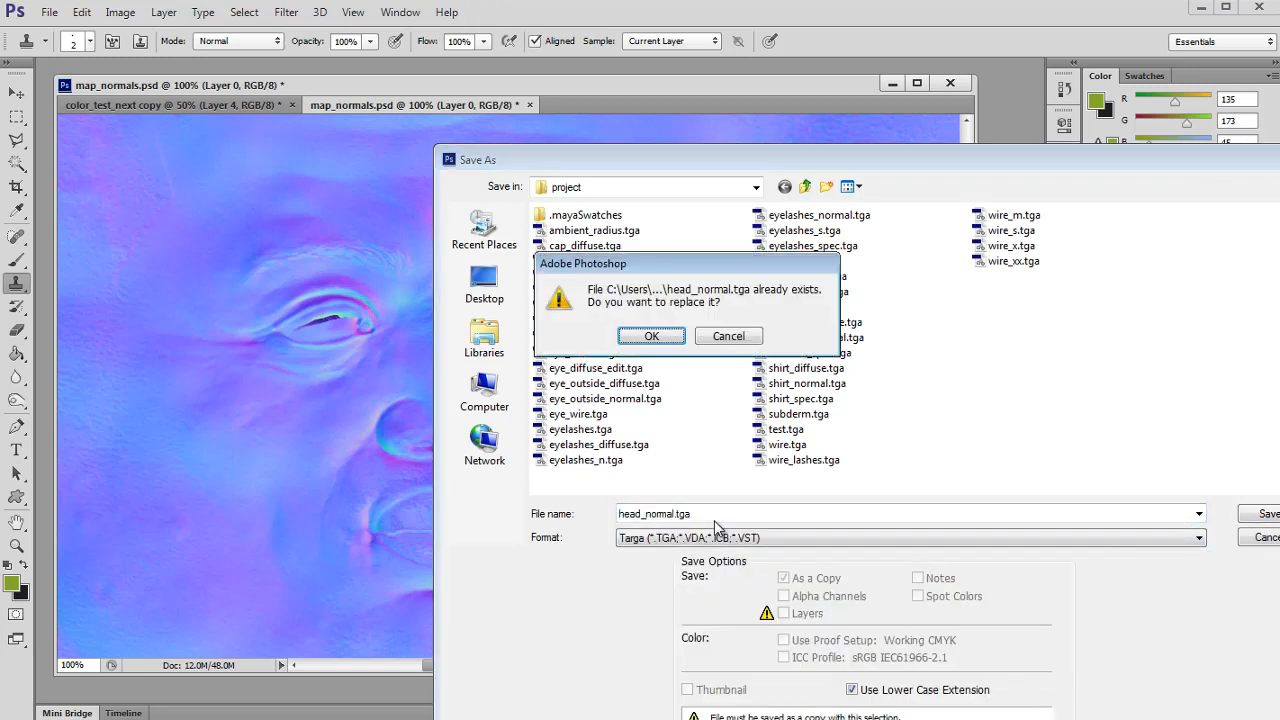
key("Return")
key("Return")
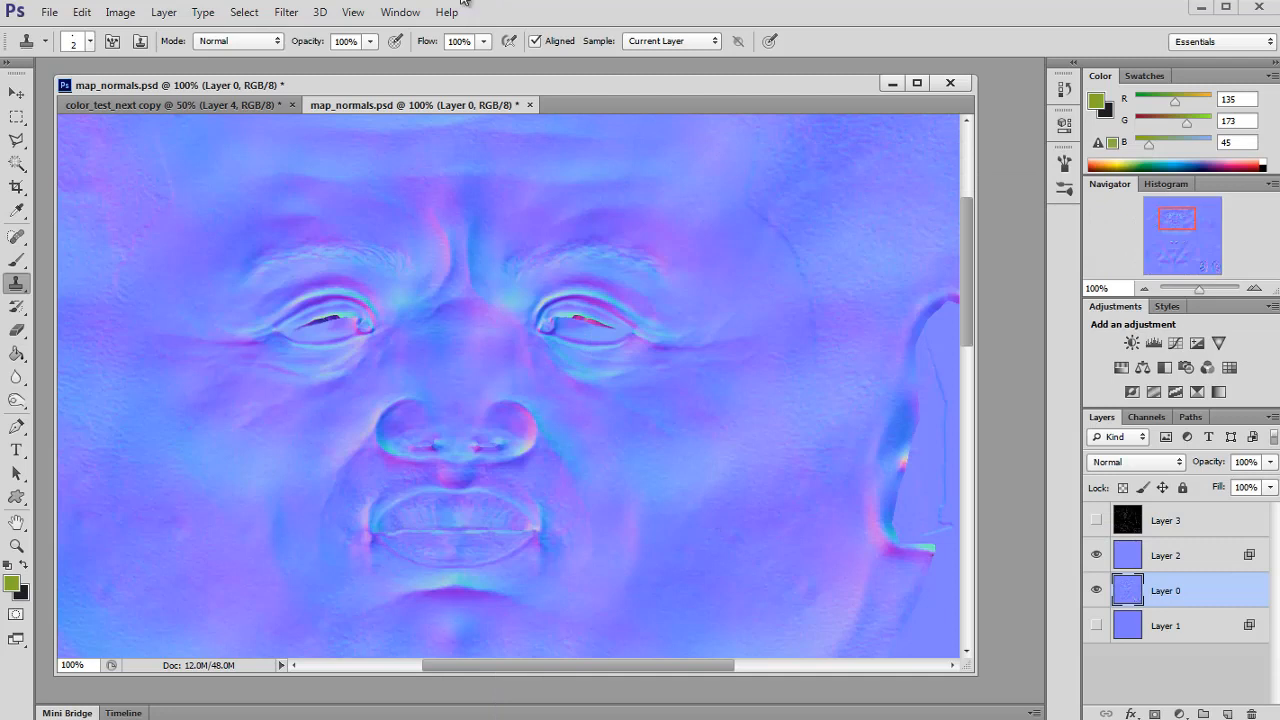
Close map_normals.psd without saving its changes and switch back to Maya.
left_click(531, 105)
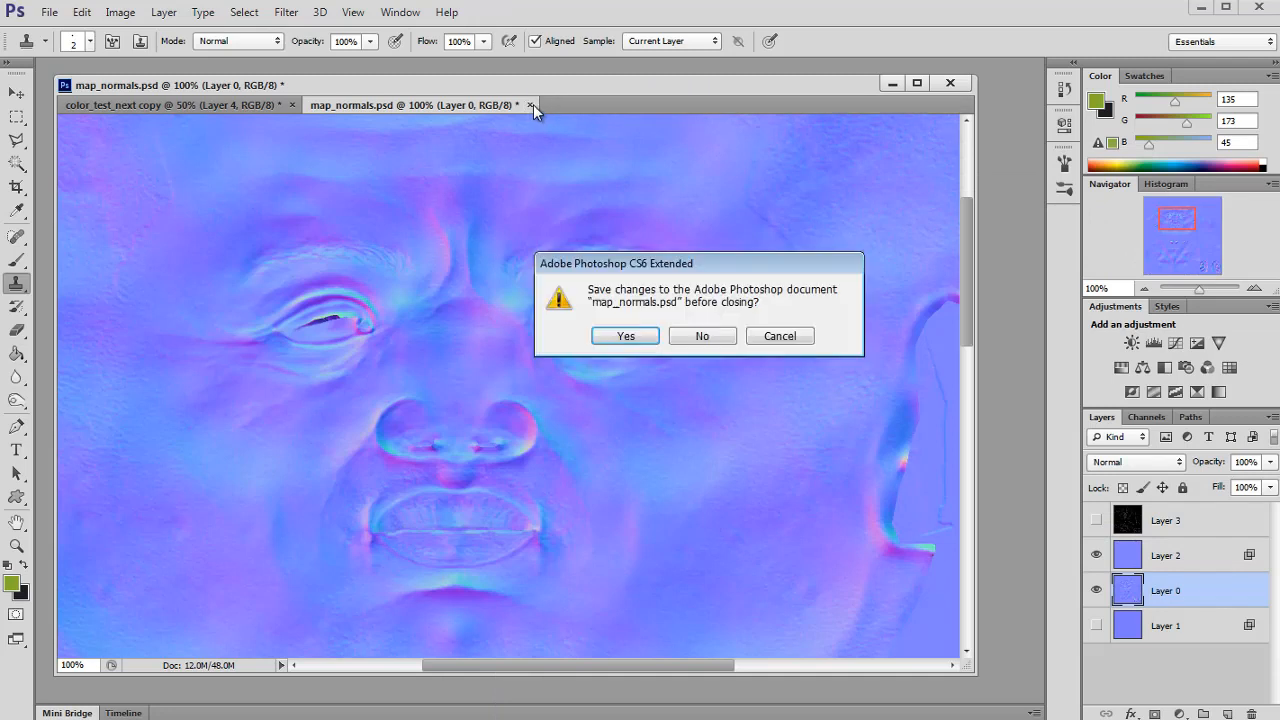
left_click(698, 337)
key("alt+Tab")
key("alt+Tab")
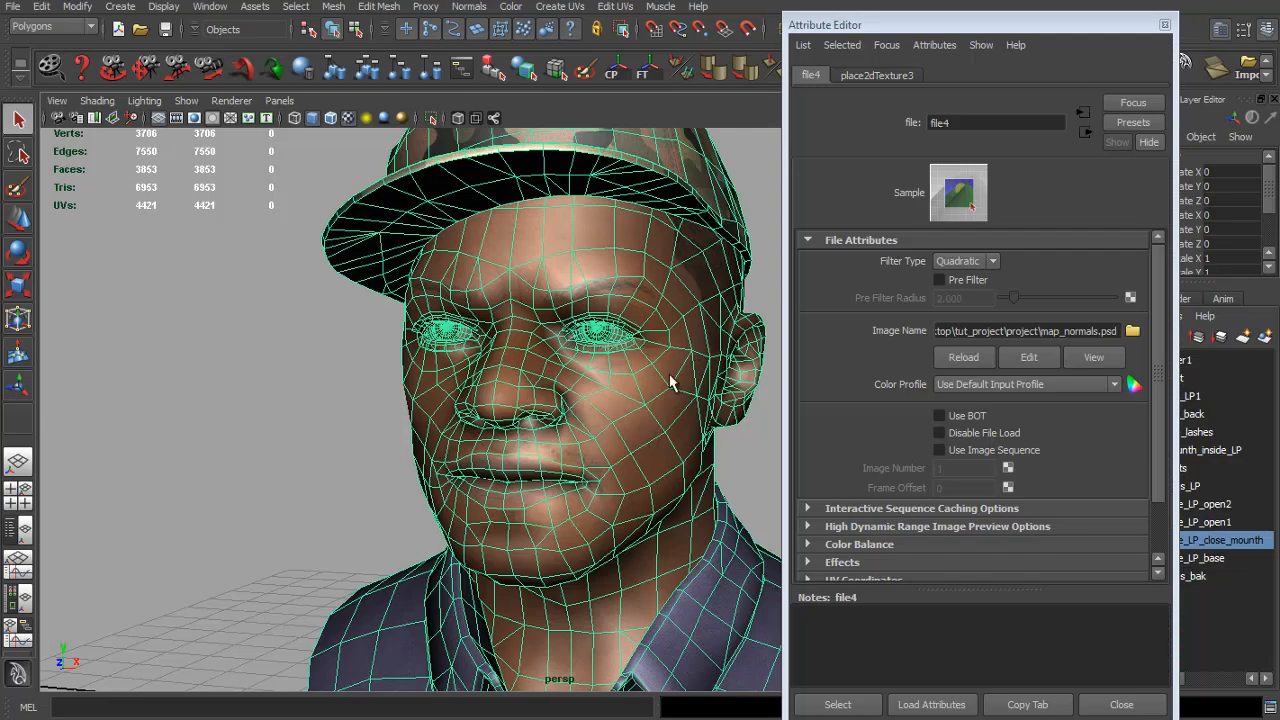
Open the bump-mapping texture shirt_normal.psd of the bust's shirt1 material for editing in Photoshop.
left_click_drag(657, 379, 636, 367, "alt")
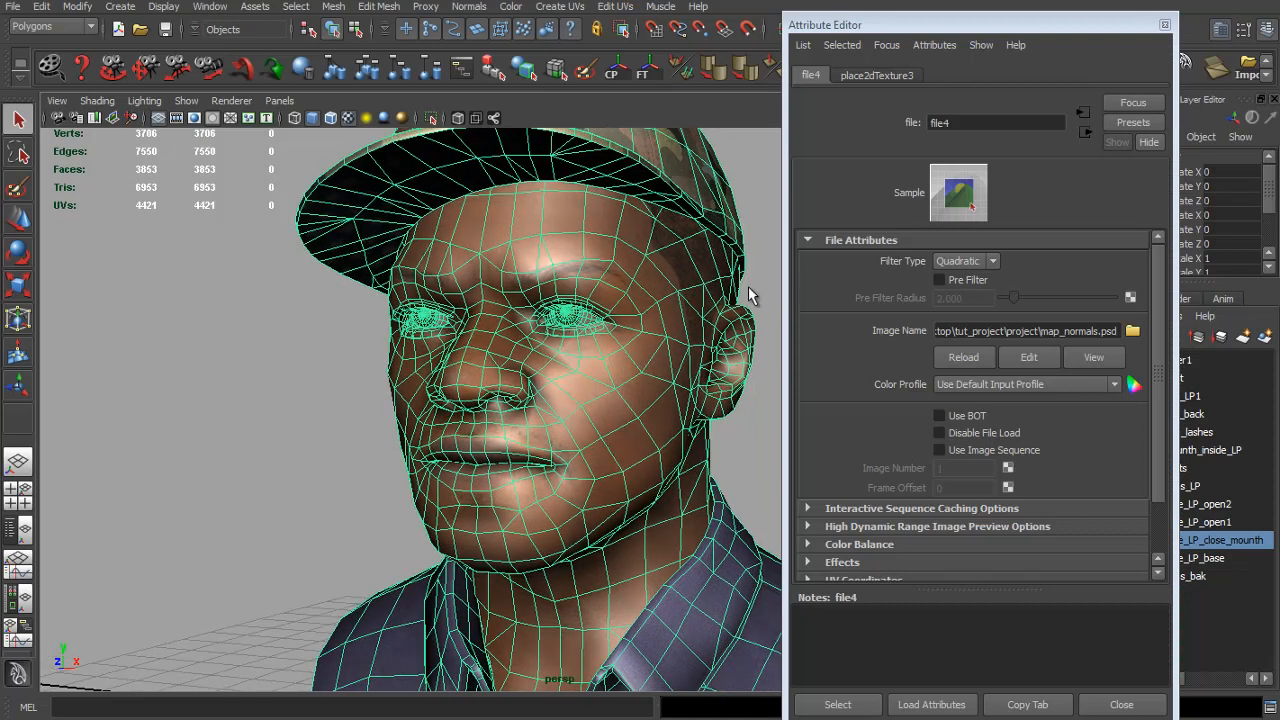
left_click(650, 338)
left_click(1068, 76)
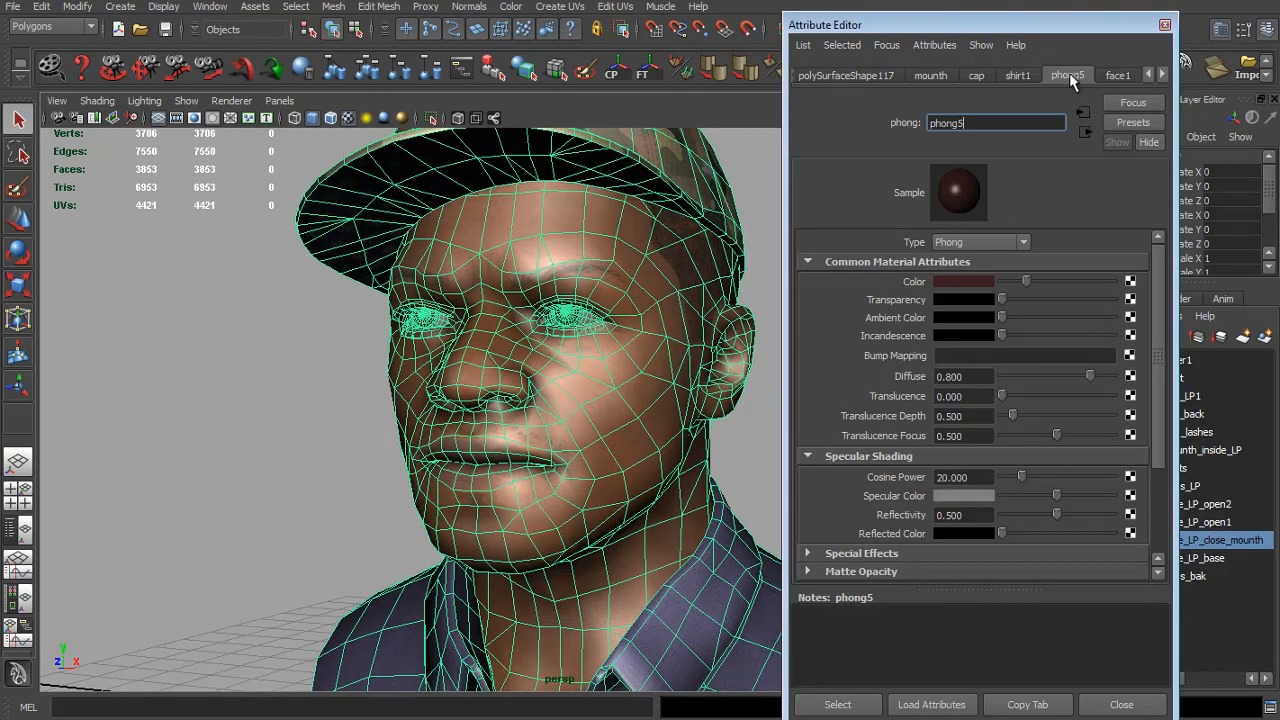
left_click(1018, 76)
left_click(1129, 355)
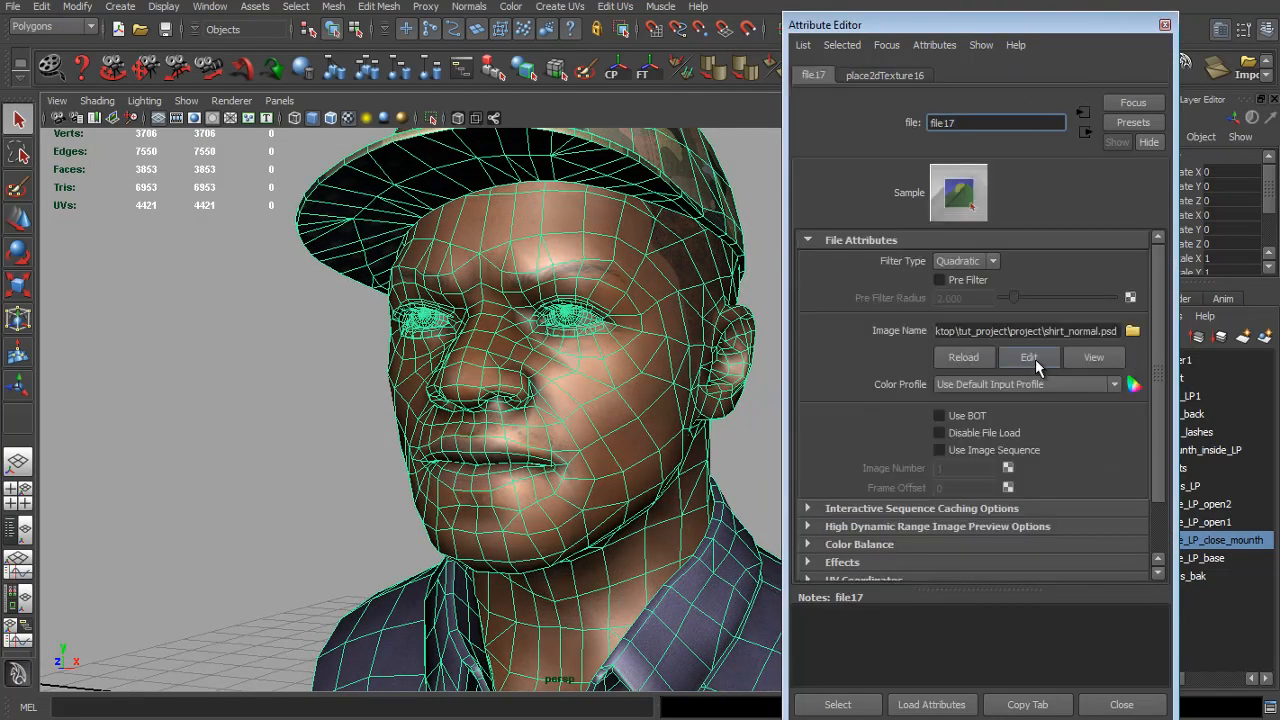
left_click(1035, 359)
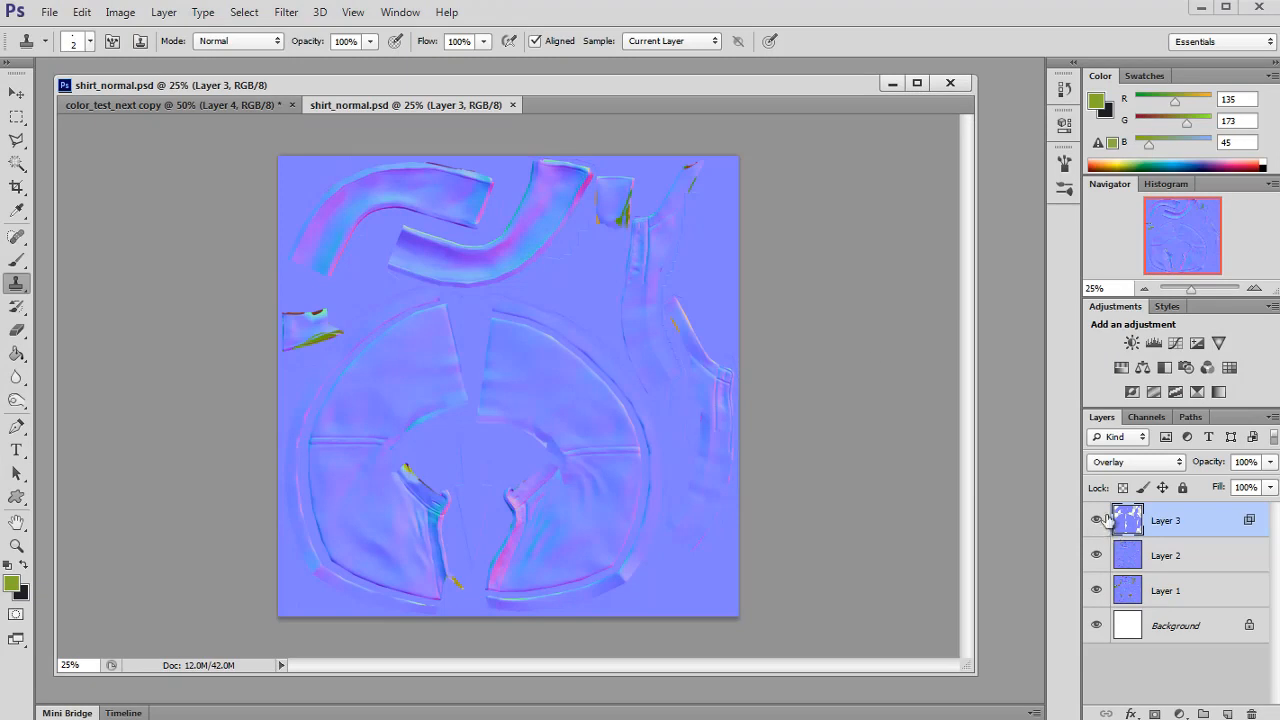
Remove Layer 2 from the shirt normal map.
left_click(1254, 288)
left_click(1254, 288)
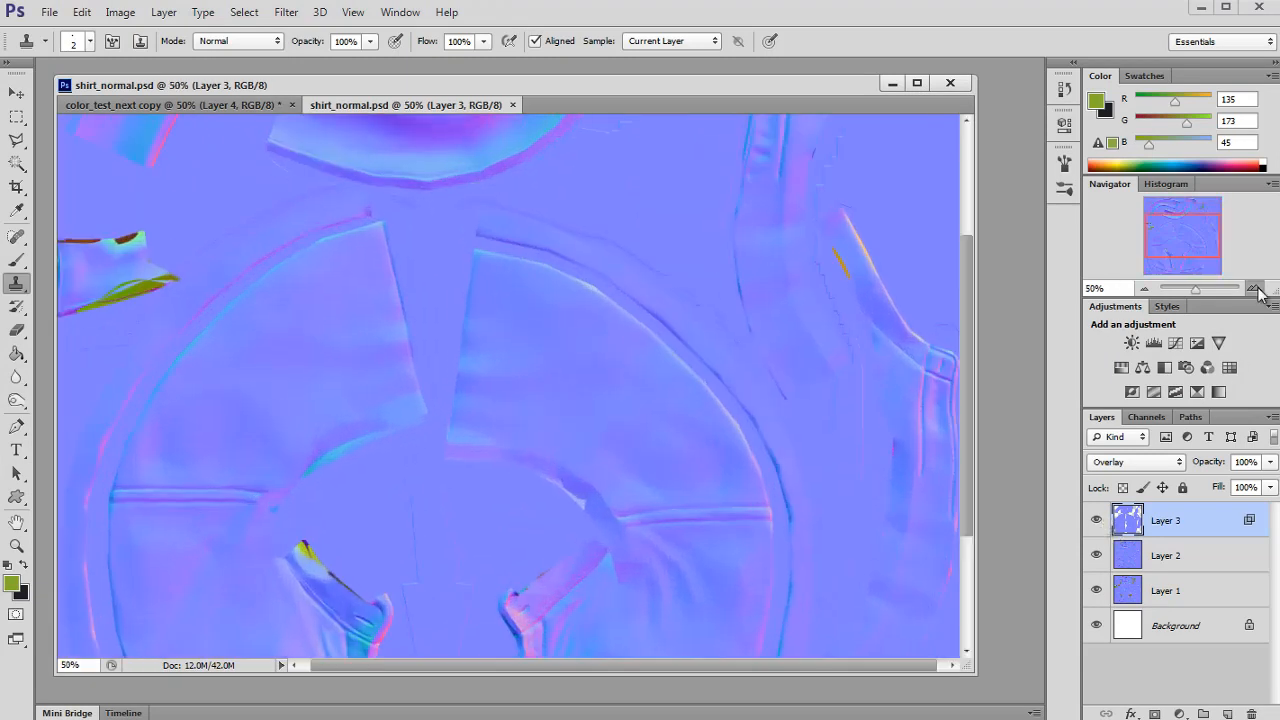
left_click(1254, 288)
left_click(1254, 288)
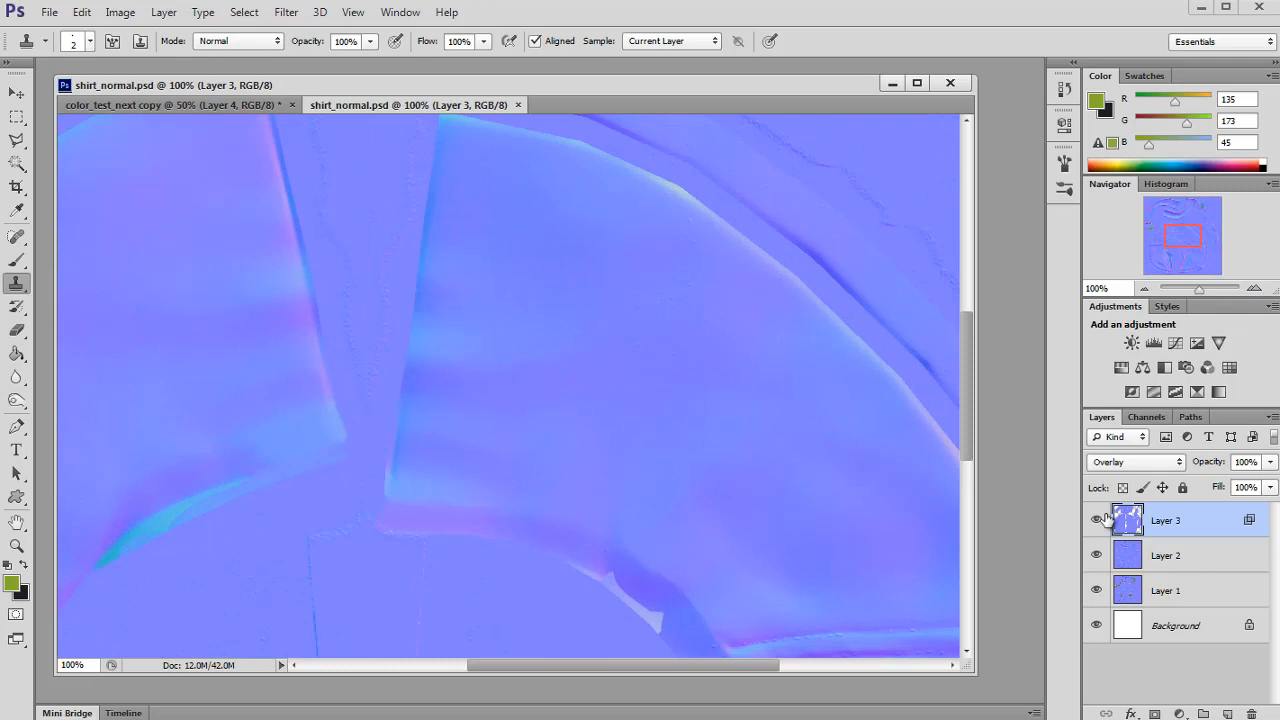
left_click(1125, 556)
left_click(1097, 556)
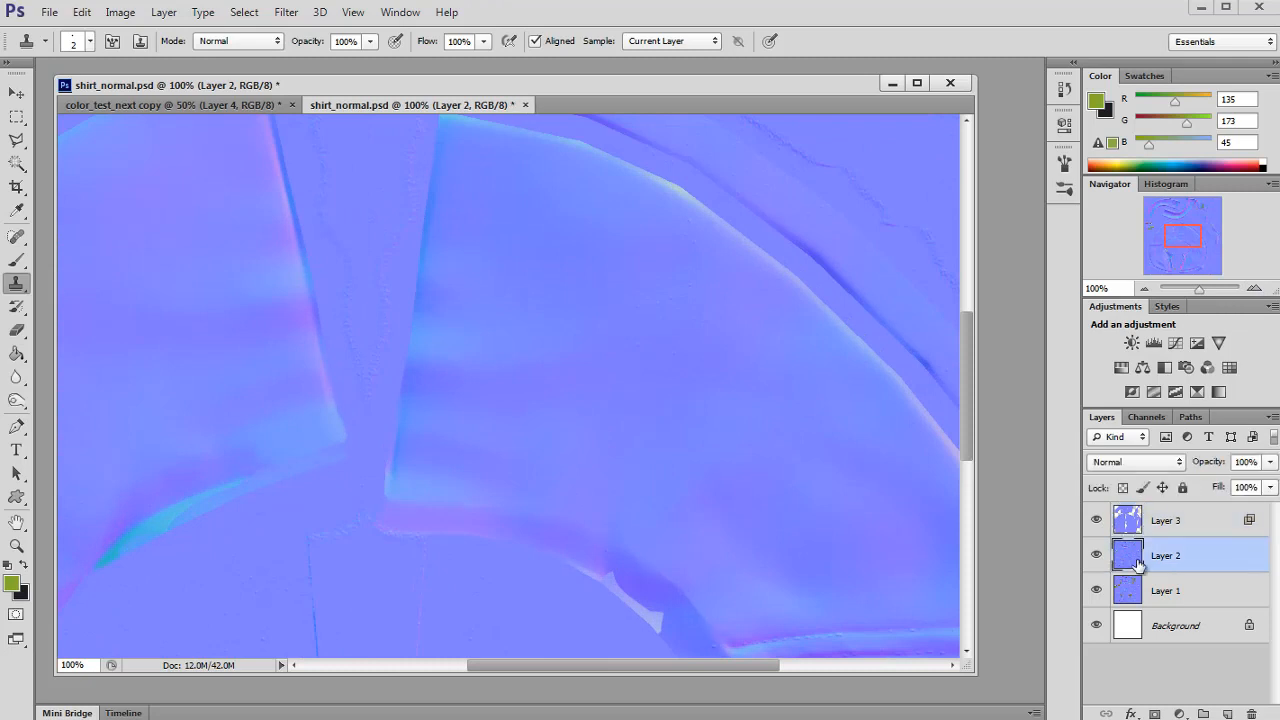
key("Delete")
Invert the green channel of Layer 1 in the shirt normal map and return to the full RGB composite.
left_click(1145, 418)
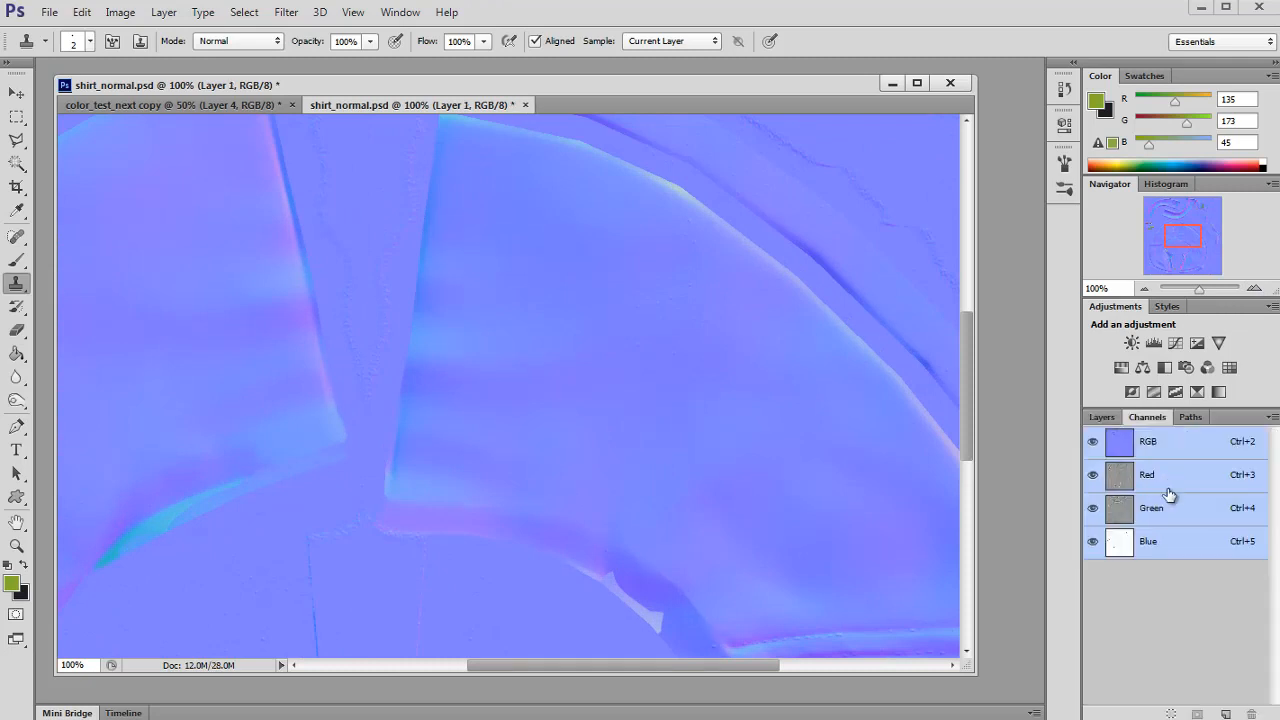
left_click(1150, 508)
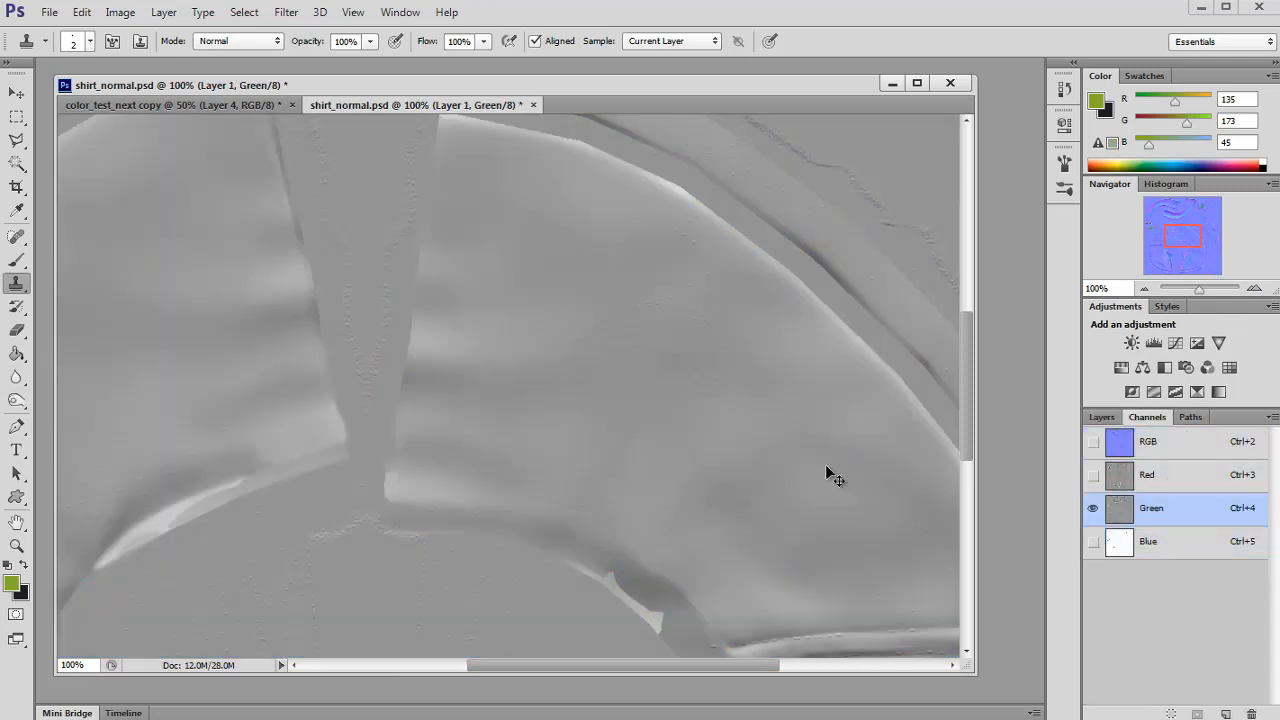
key("ctrl+i")
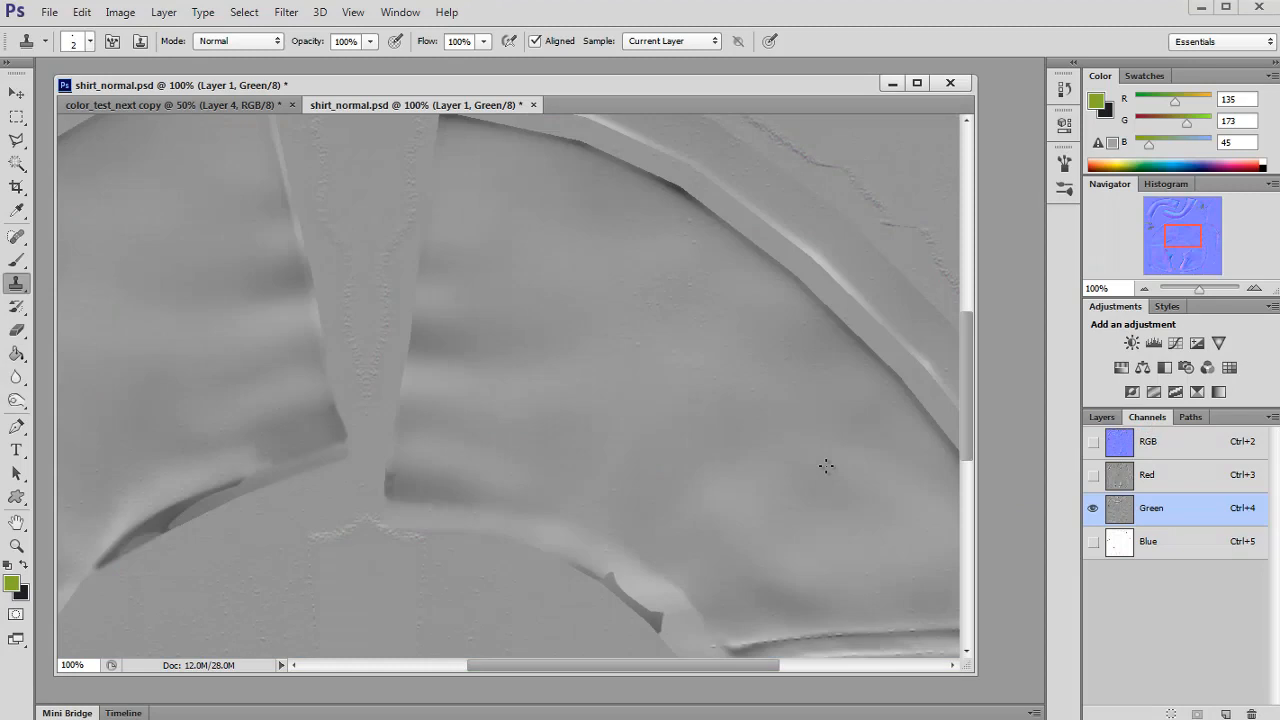
left_click(1183, 444)
Save a 24 bits/pixel Targa copy of the shirt normal map as shirt_normal.tga in the project folder, replacing the existing file.
key("ctrl+shift+s")
left_click(700, 538)
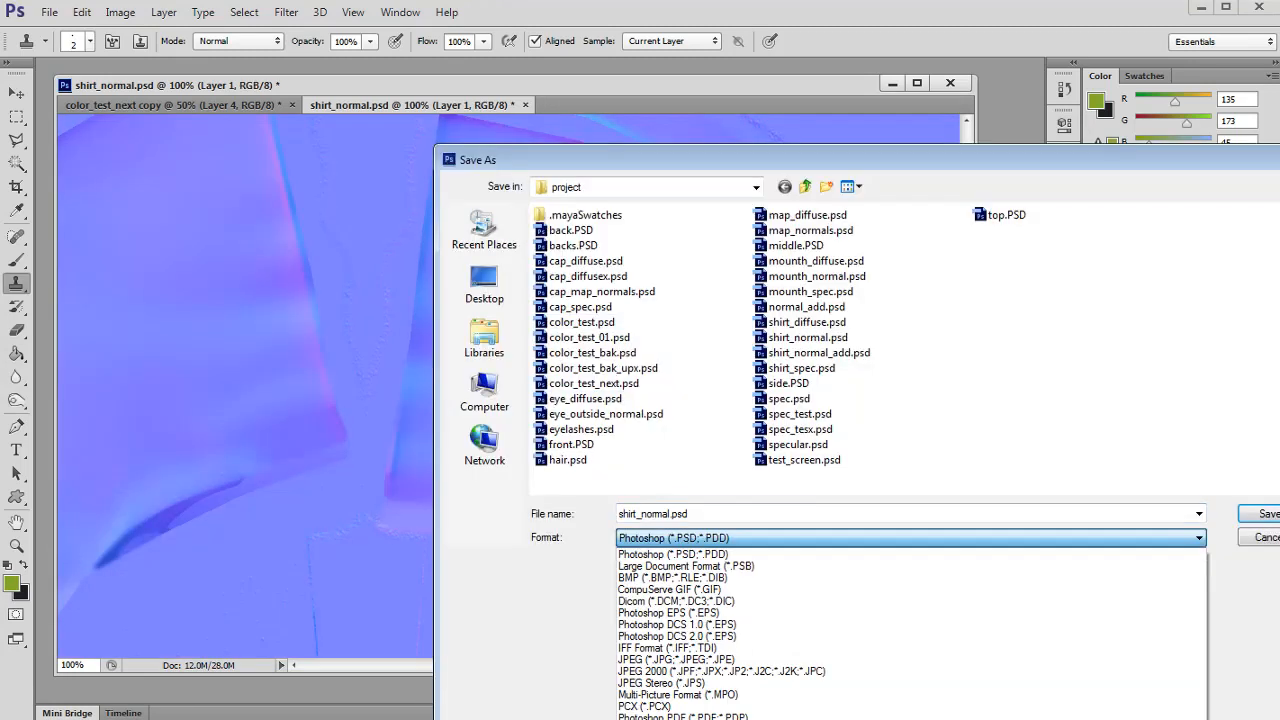
left_click(722, 719)
left_click(746, 513)
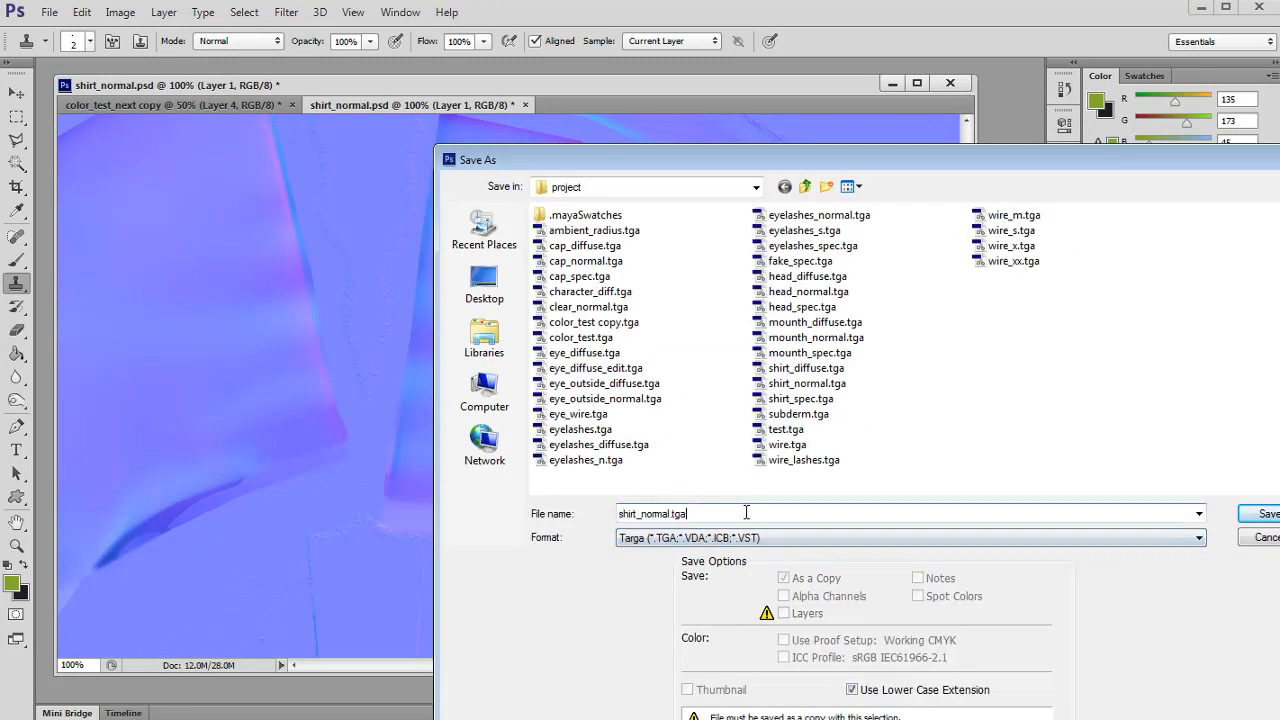
left_click(1262, 514)
left_click(650, 337)
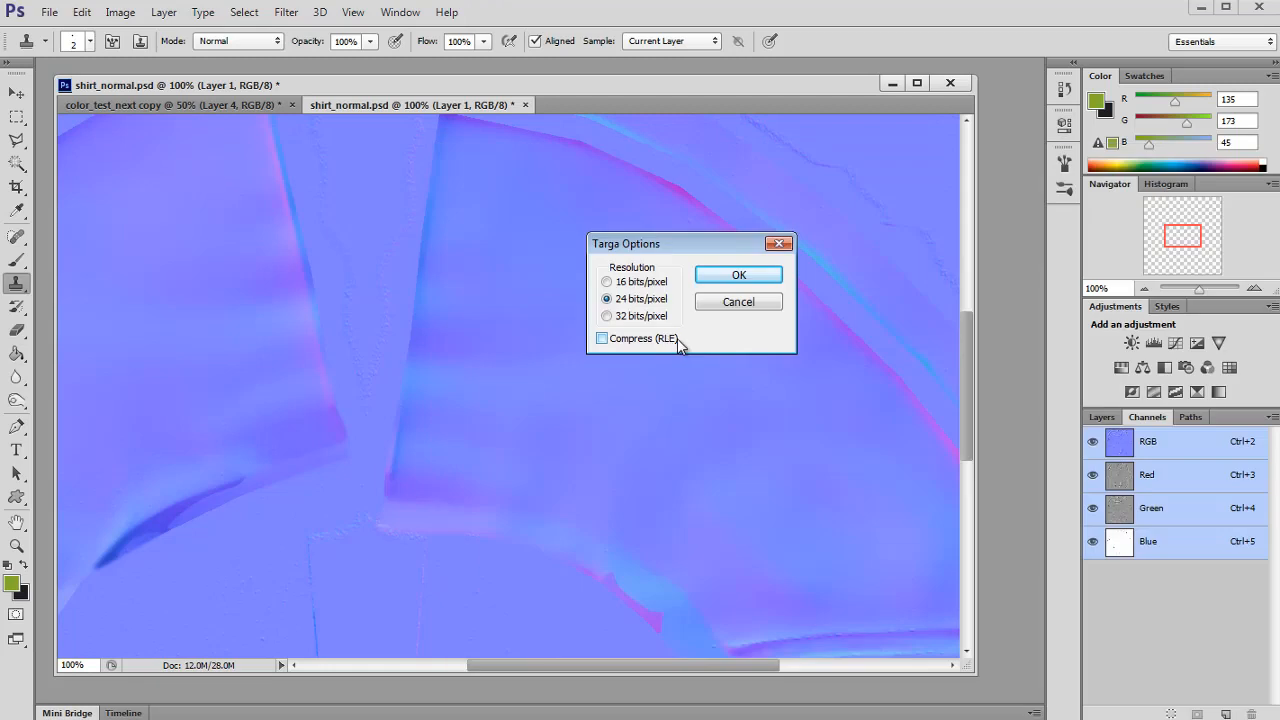
left_click(739, 277)
Close shirt_normal.psd without saving its changes and switch back to Maya.
left_click(525, 105)
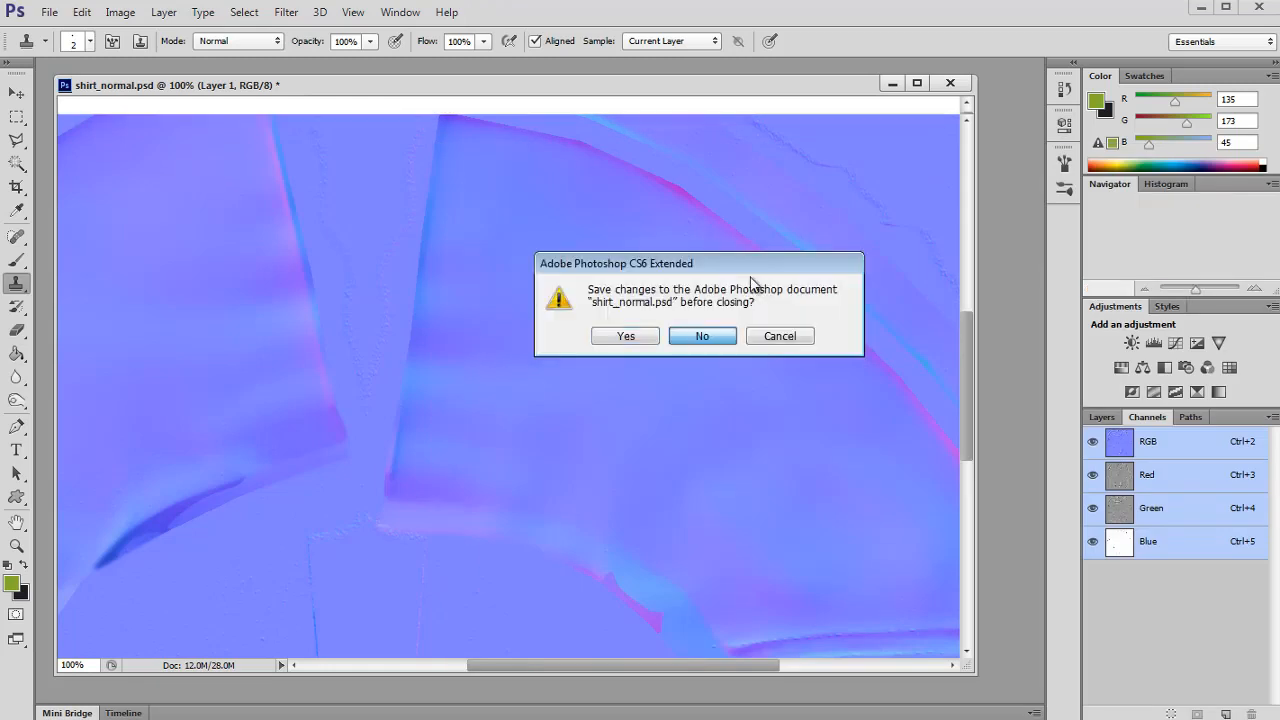
left_click(686, 337)
left_click(892, 84)
key("alt+Tab")
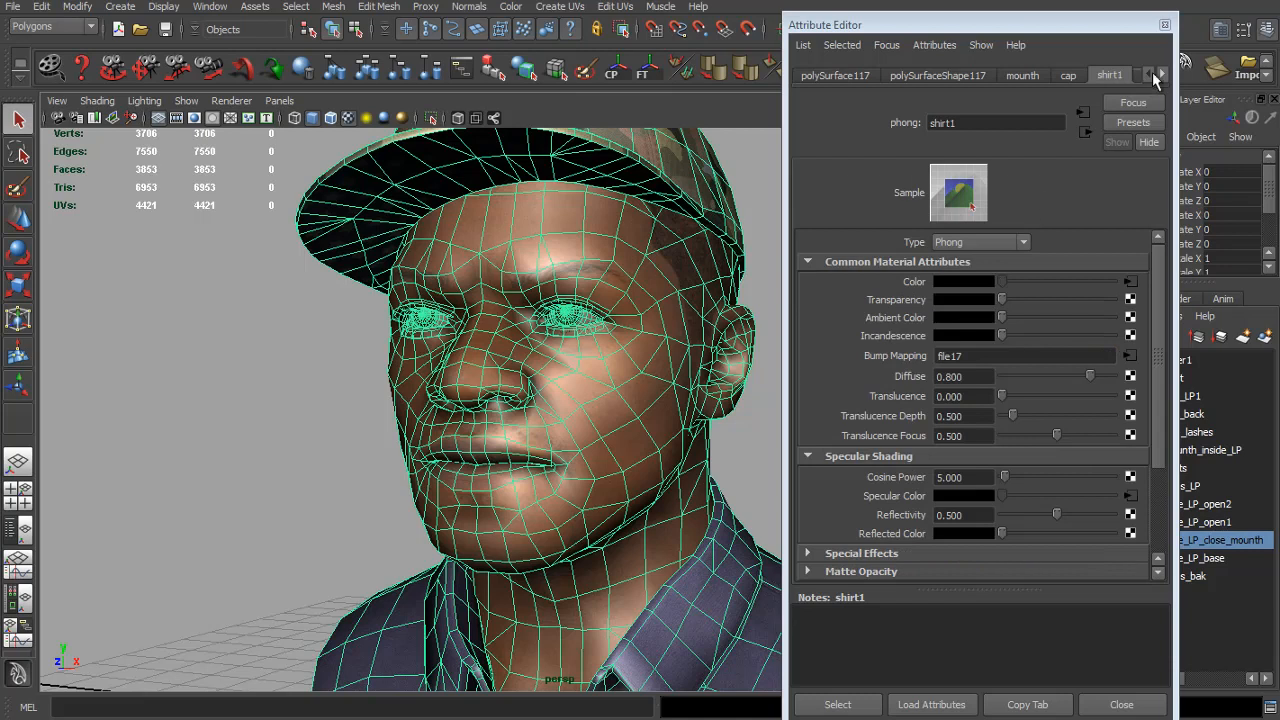
Open the bump-mapping texture cap_map_normals.psd of the bust's cap material for editing in Photoshop.
left_click(1069, 76)
left_click_drag(1157, 289, 1160, 296)
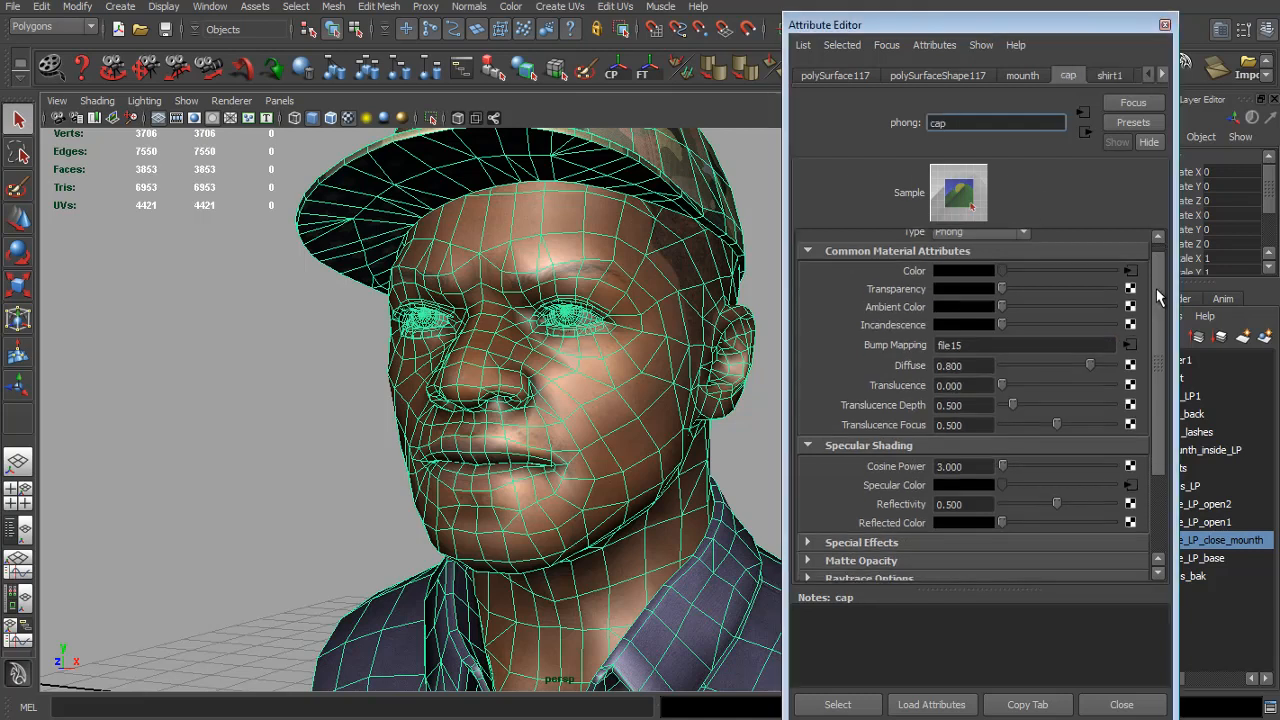
left_click(1129, 345)
key("alt+Tab")
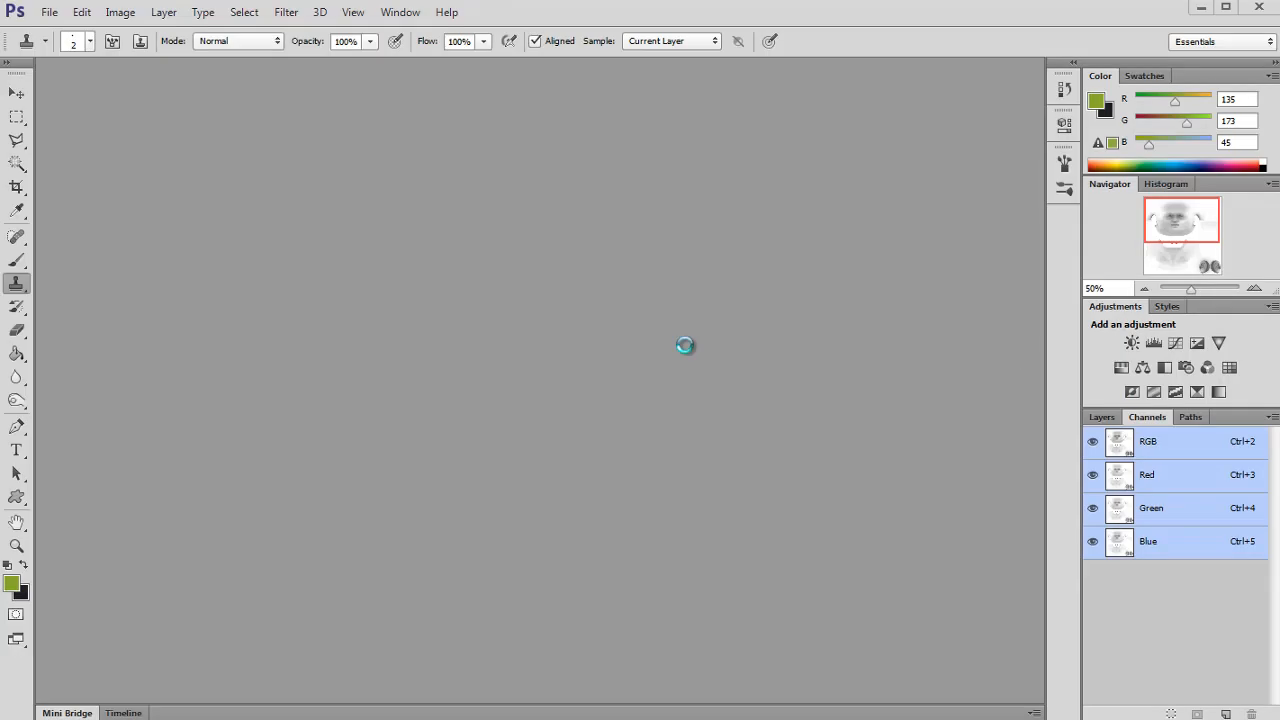
Examine the layers inside Group 1 of the cap normal map, previewing the group's effect and hiding it again.
left_click(1101, 417)
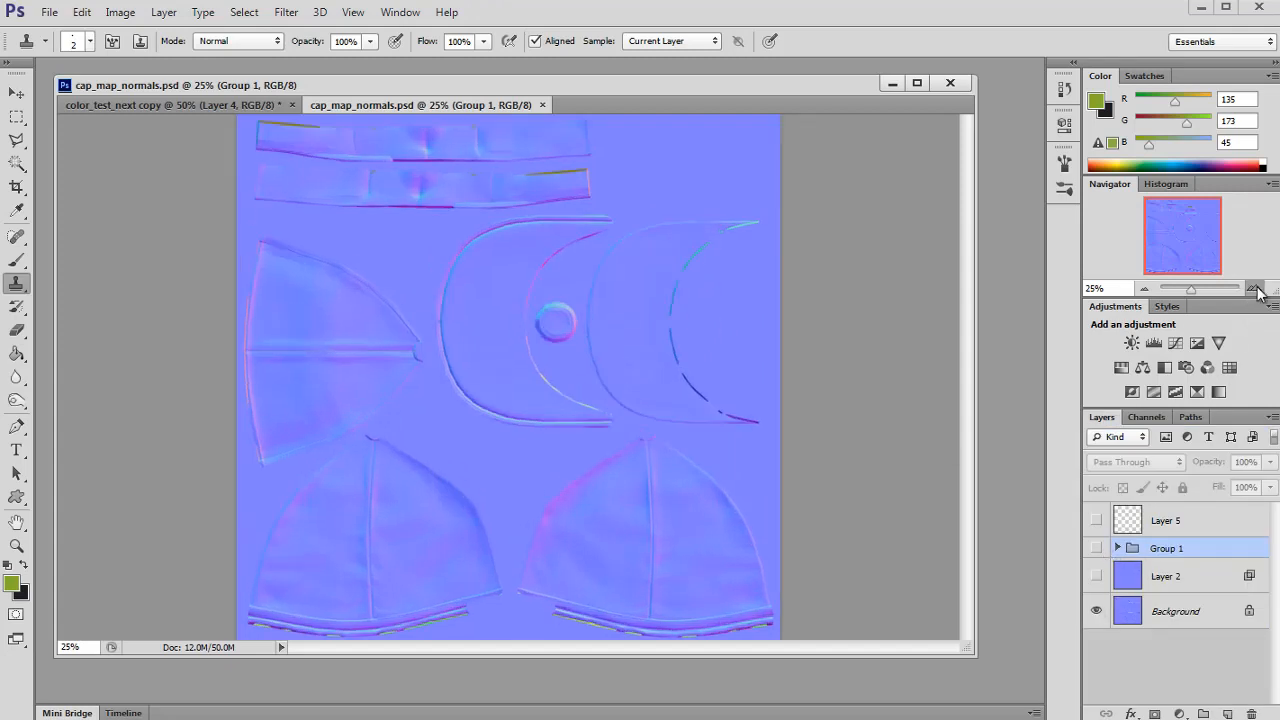
left_click(1255, 288)
left_click(1118, 548)
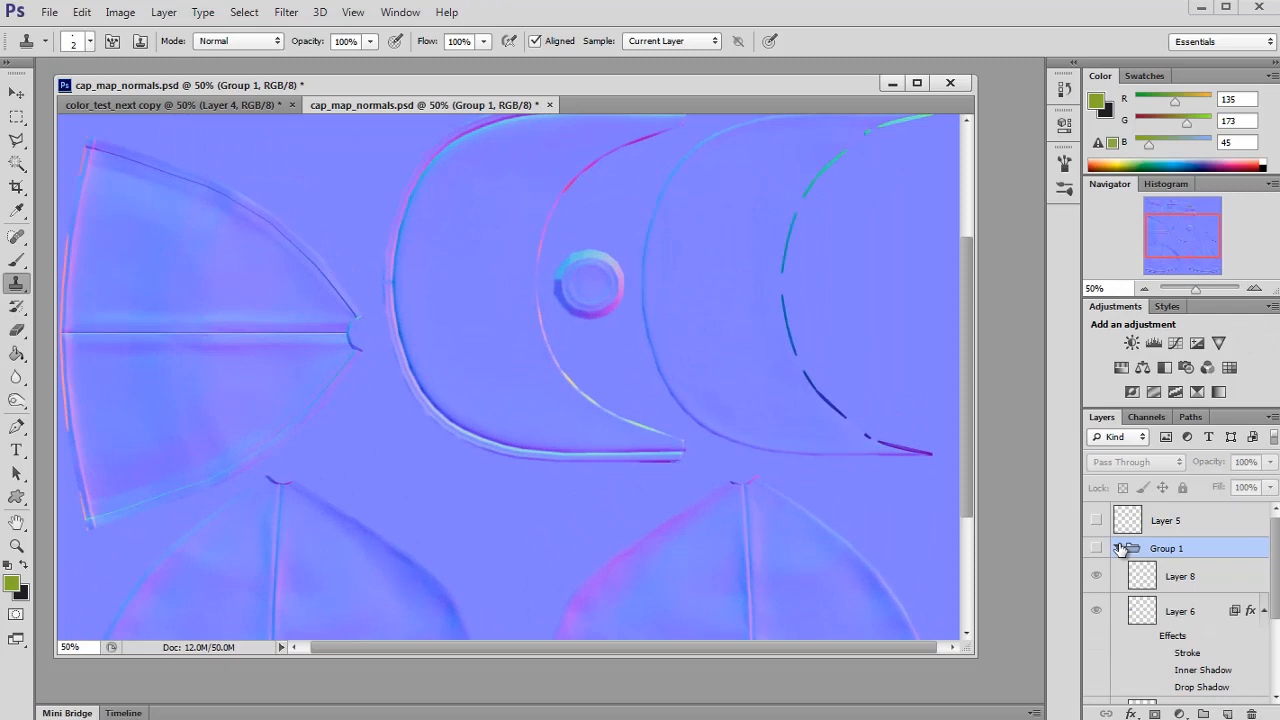
scroll(1120, 560, "down", 3)
scroll(1120, 568, "up", 1)
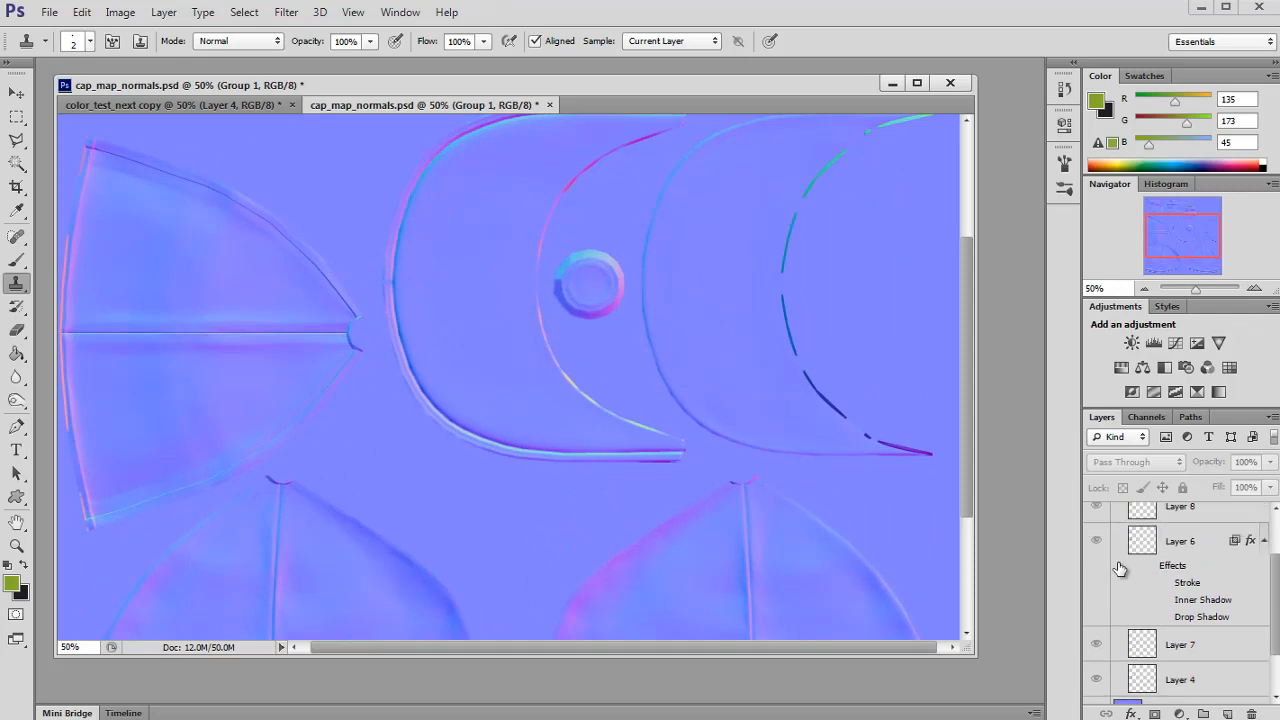
left_click(1097, 543)
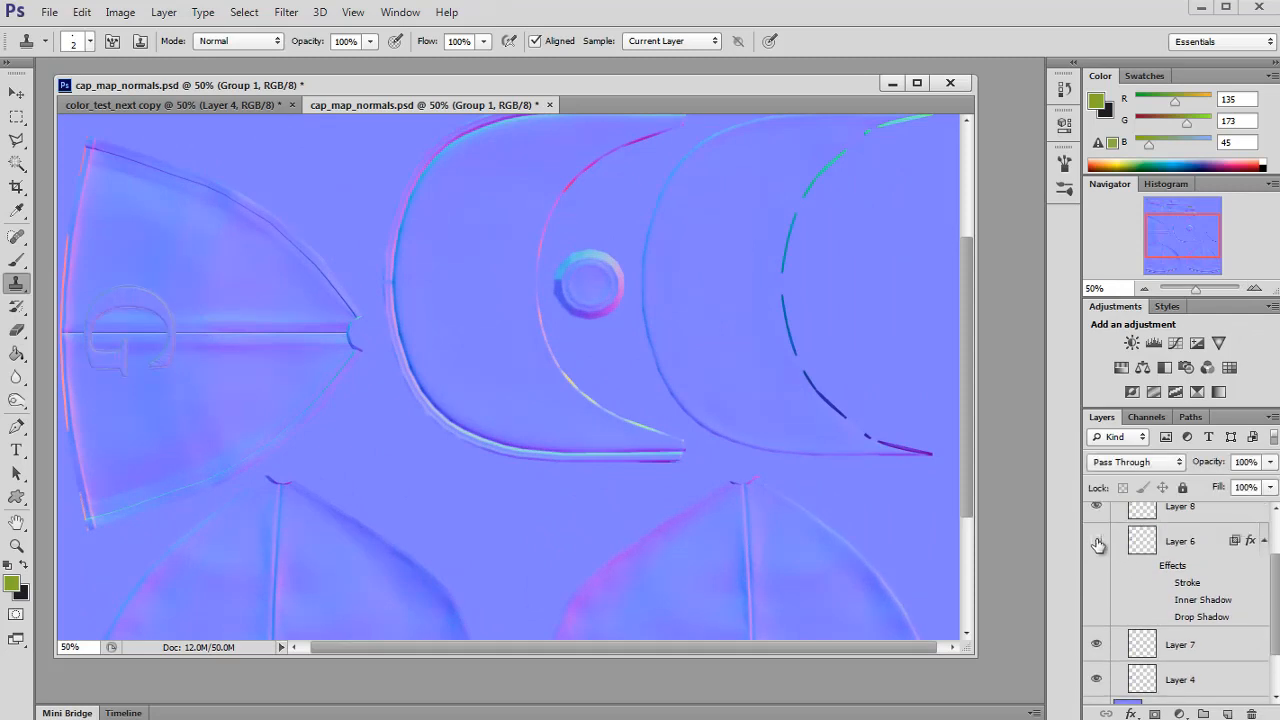
scroll(1100, 543, "up", 2)
left_click(1118, 548)
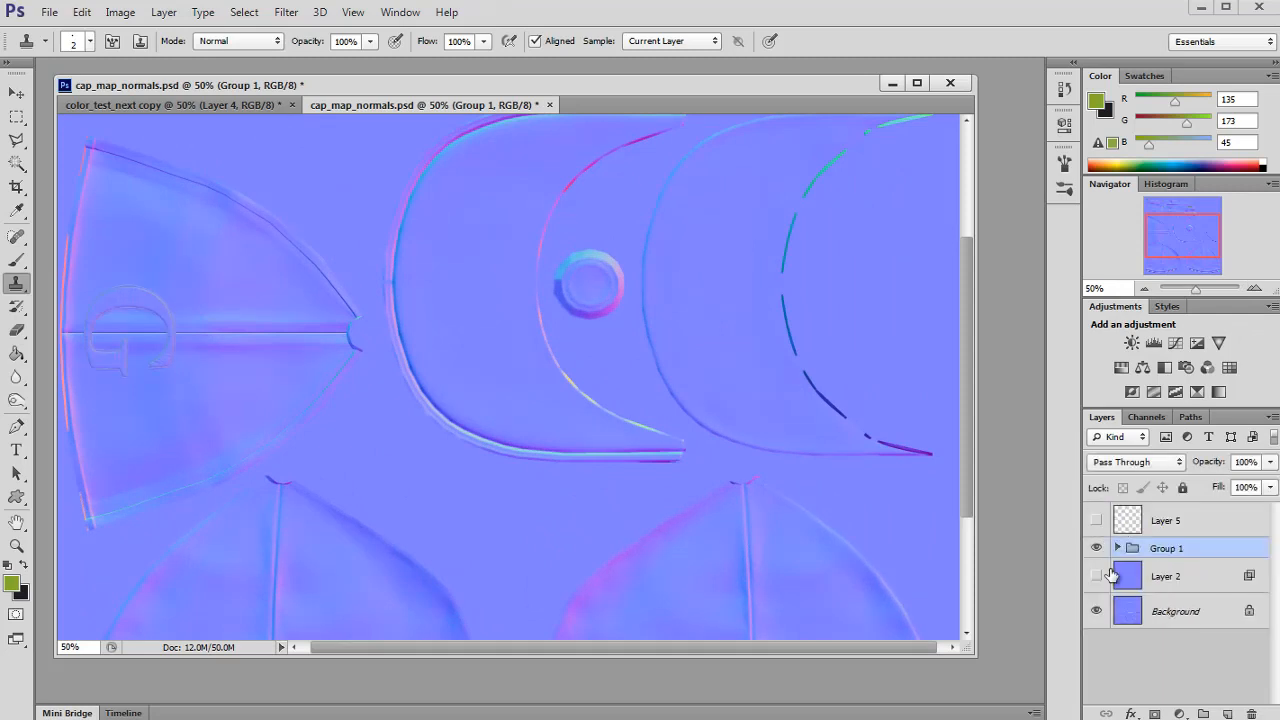
left_click(1097, 548)
left_click_drag(1174, 229, 1157, 258)
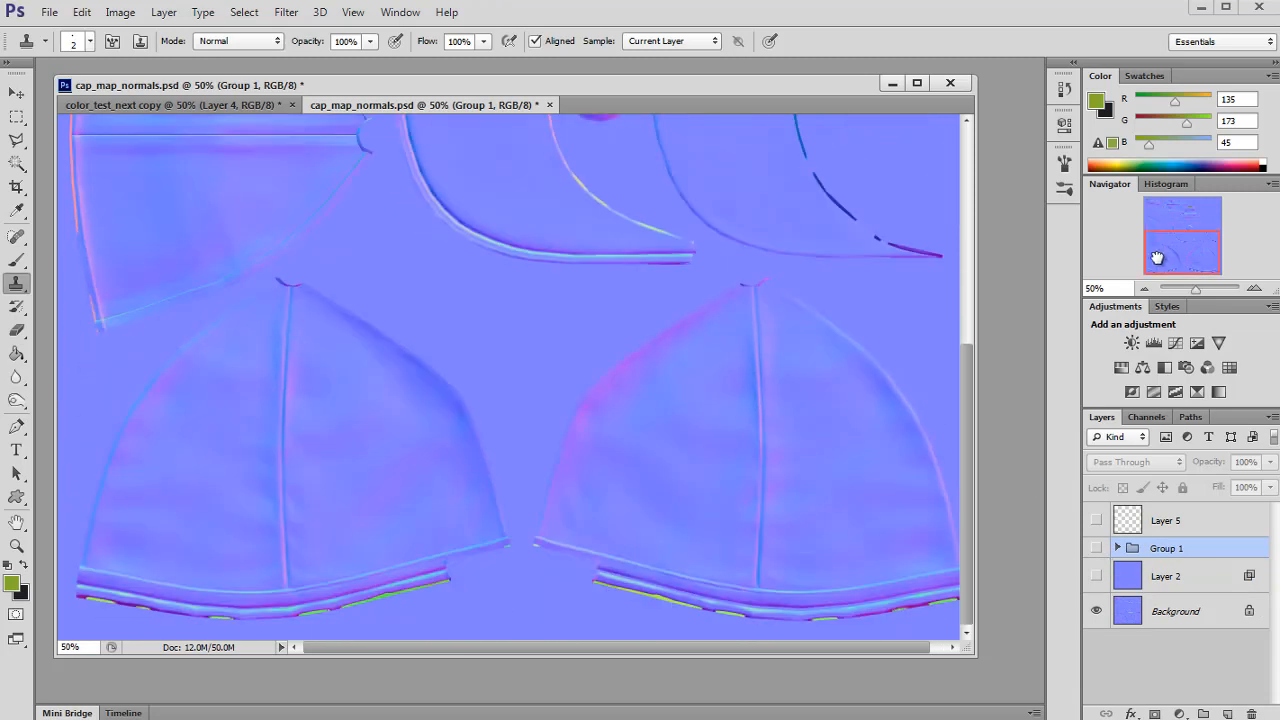
Convert the cap normal map's locked Background into a regular layer named Layer 0.
left_click(1142, 622)
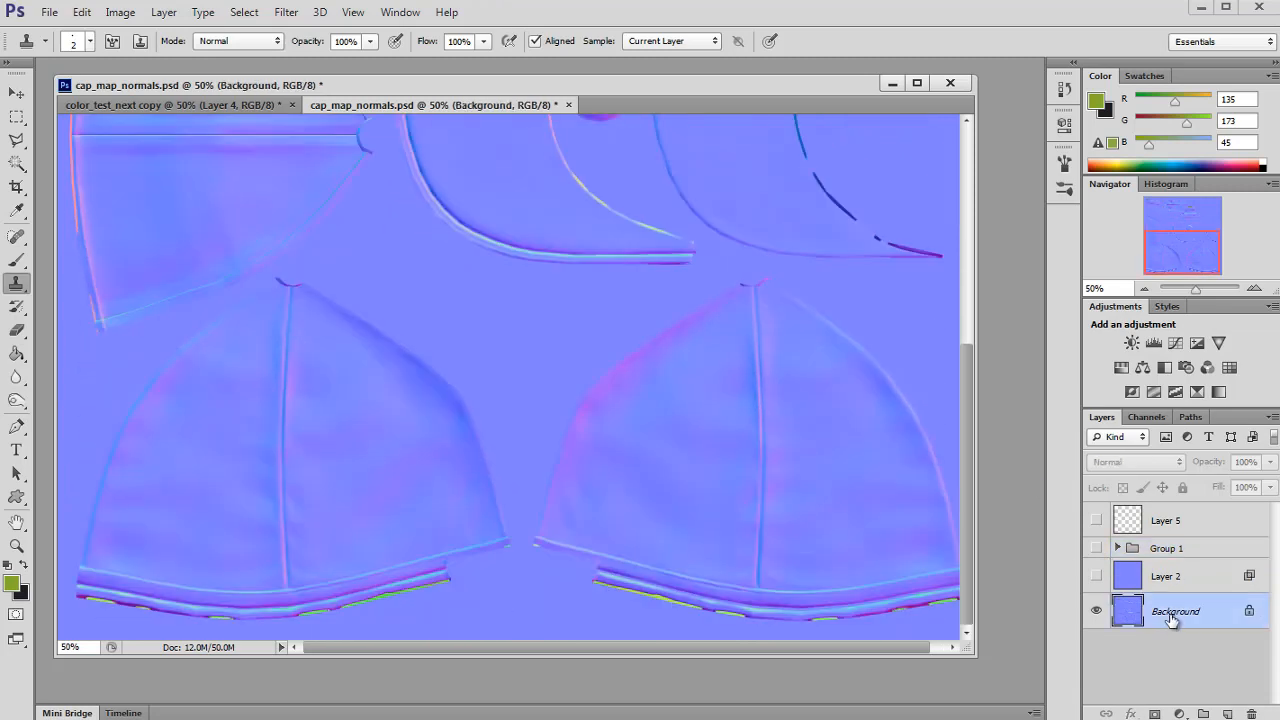
double_click(1172, 612)
key("Return")
Invert the green channel of Layer 0 in the cap normal map and return to the full RGB composite.
left_click(1147, 417)
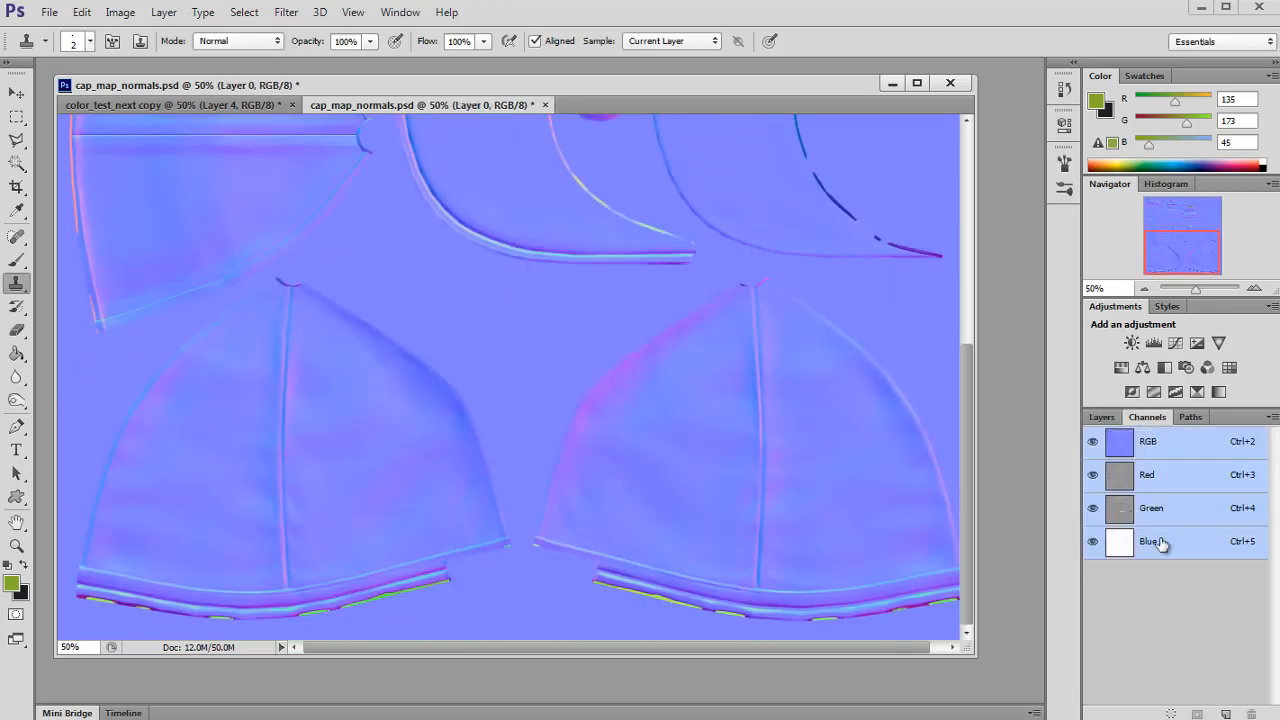
left_click(1153, 515)
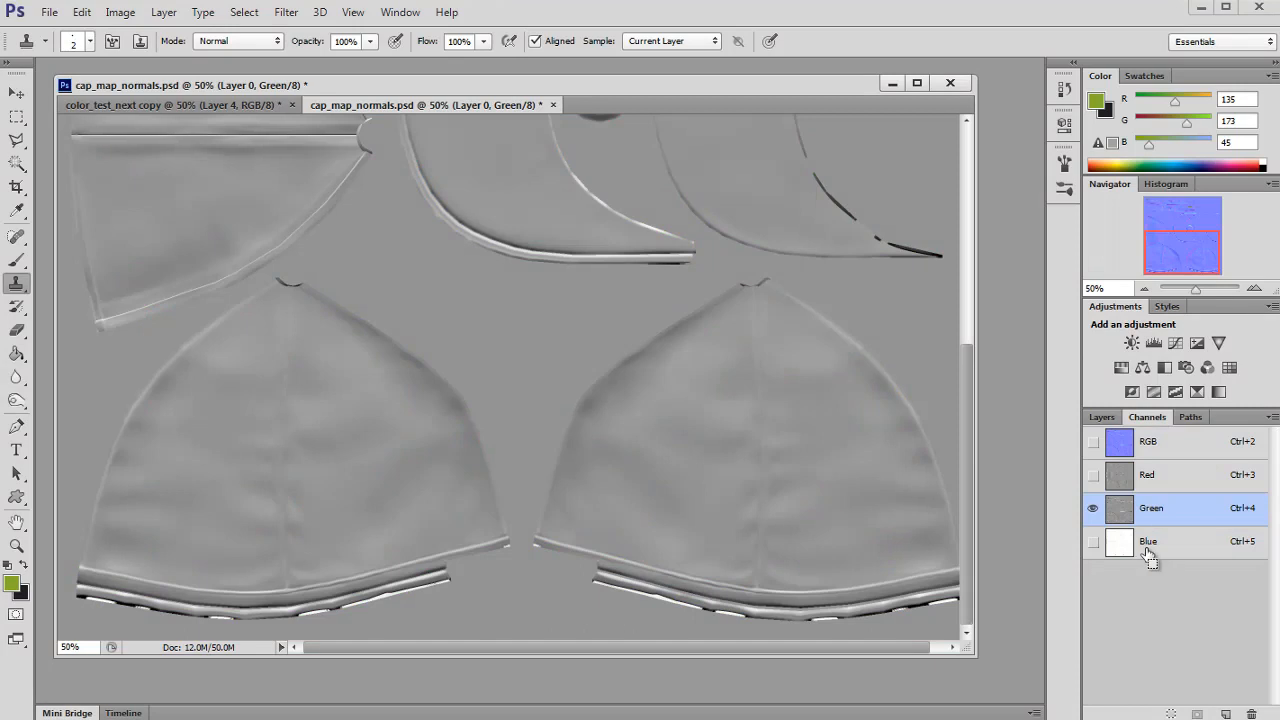
key("ctrl+i")
left_click(1171, 455)
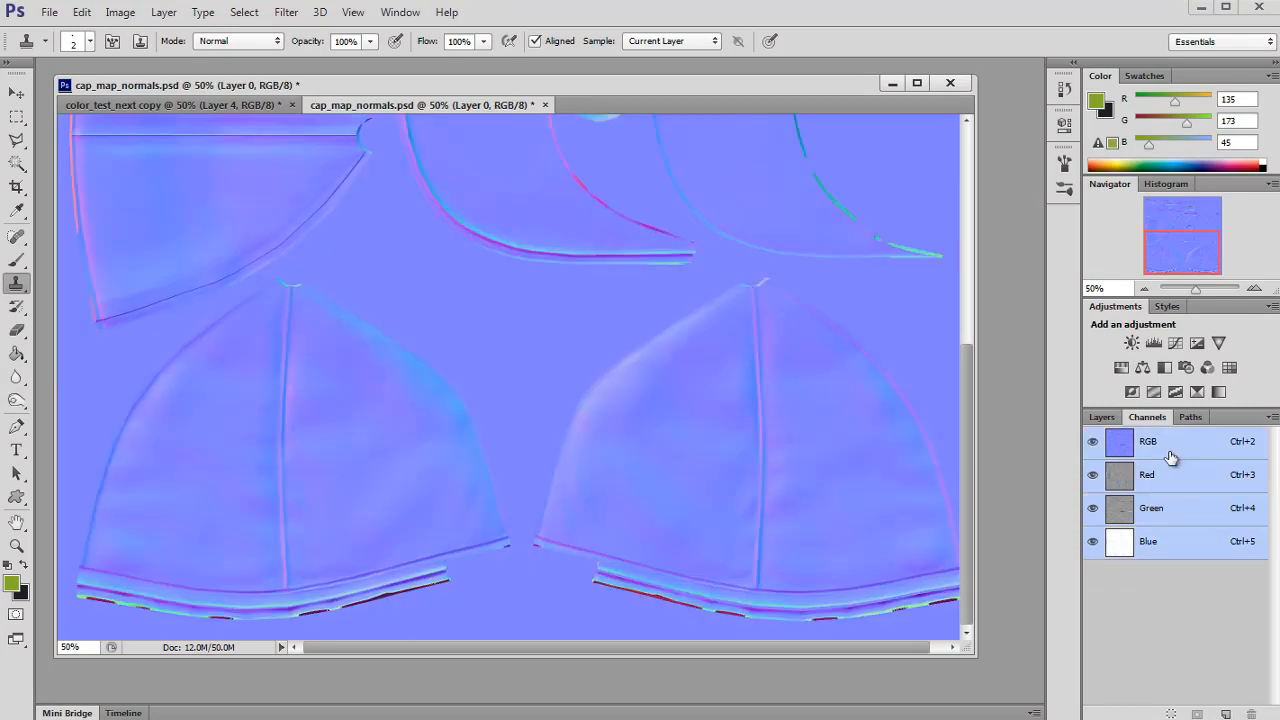
Save a 24 bits/pixel Targa copy of the cap normal map as cap_normal.tga in the project folder, replacing the existing file.
key("ctrl+shift+s")
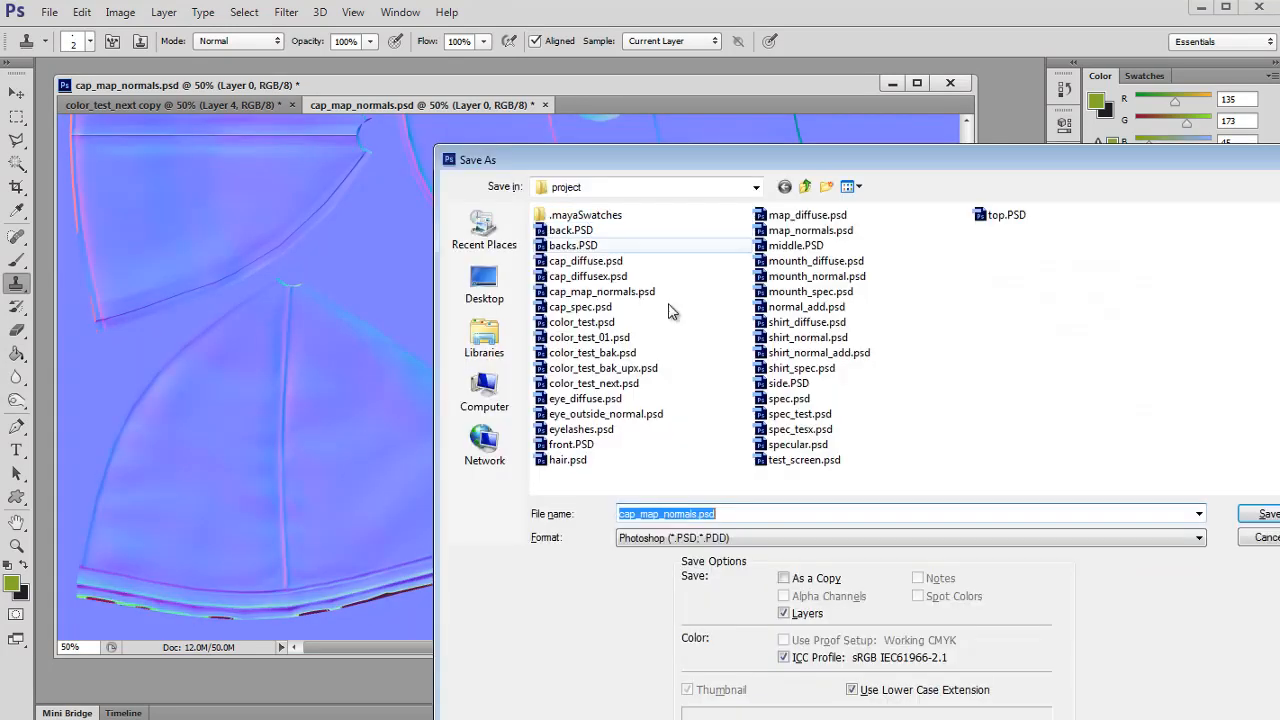
left_click(700, 538)
left_click(735, 719)
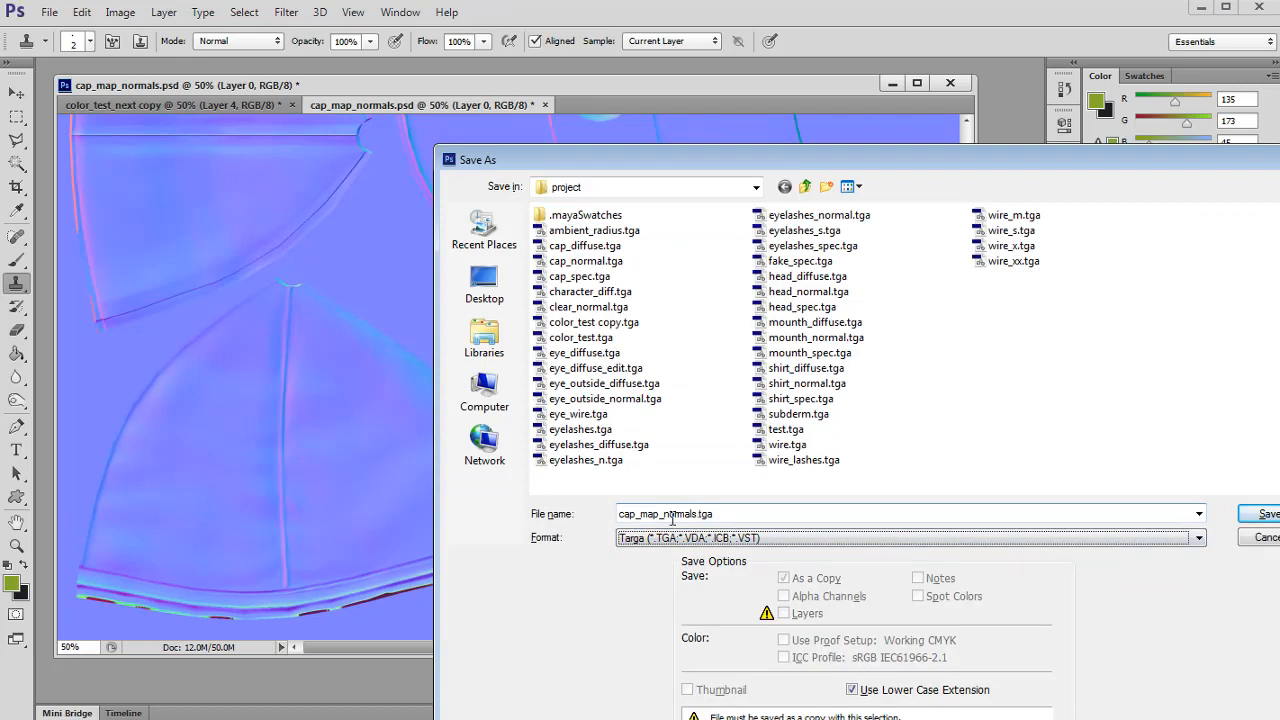
left_click(582, 261)
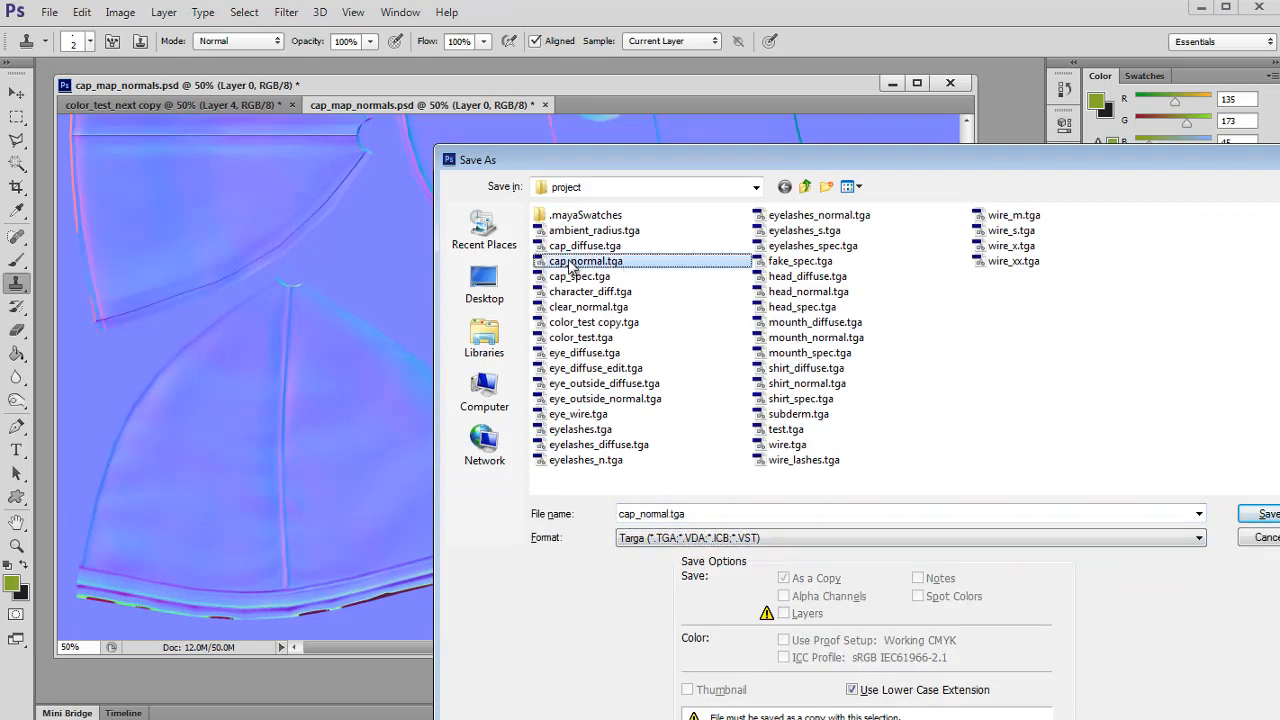
left_click(1264, 515)
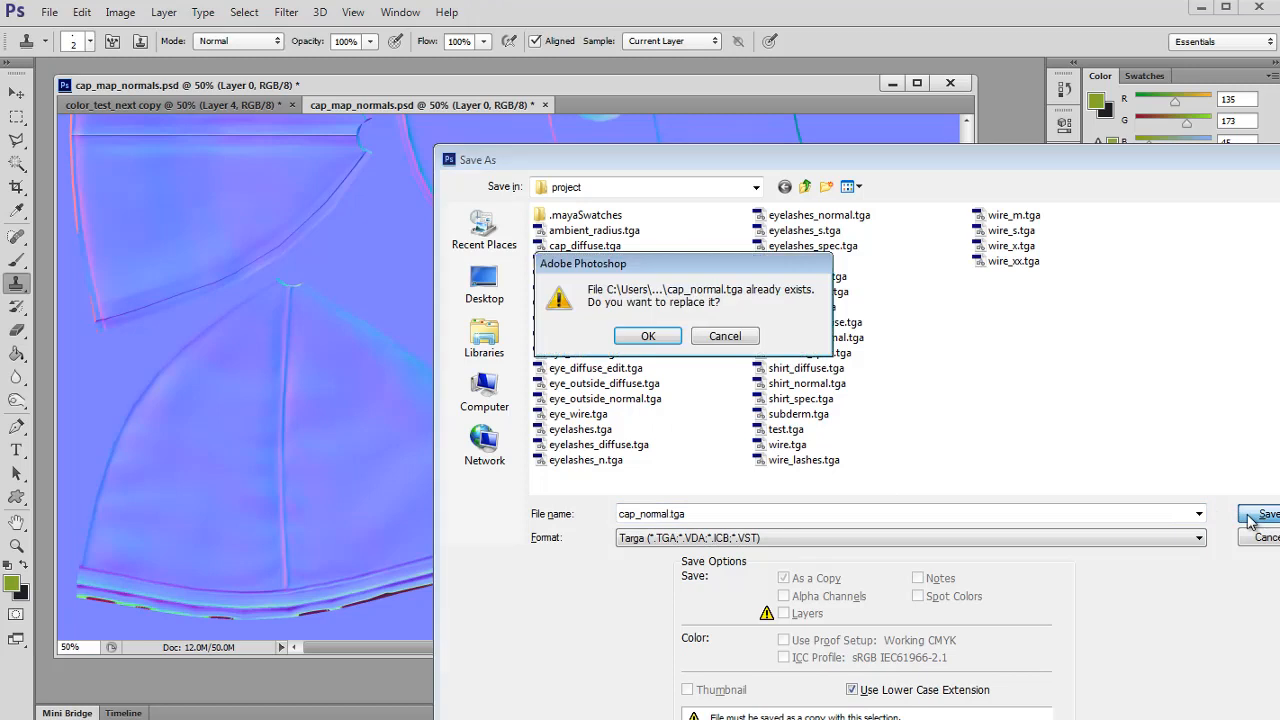
left_click(650, 338)
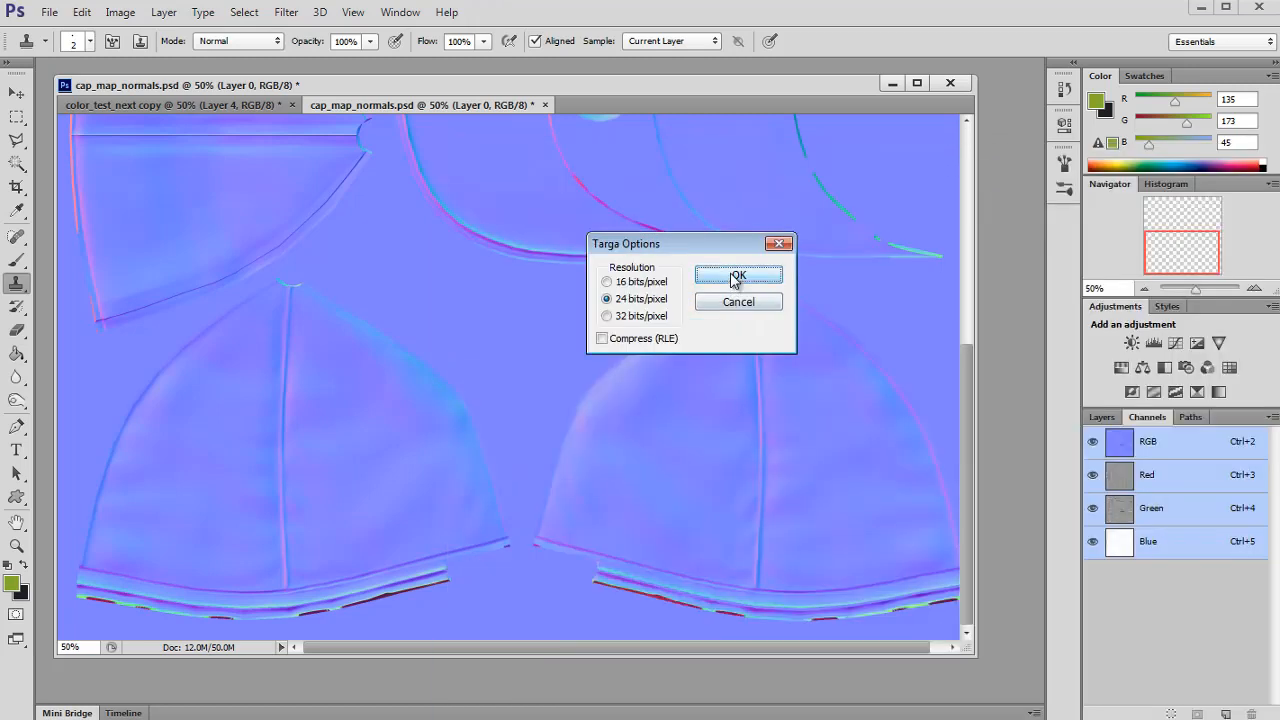
left_click(738, 276)
Close cap_map_normals.psd without saving its changes and switch back to Maya.
left_click(545, 105)
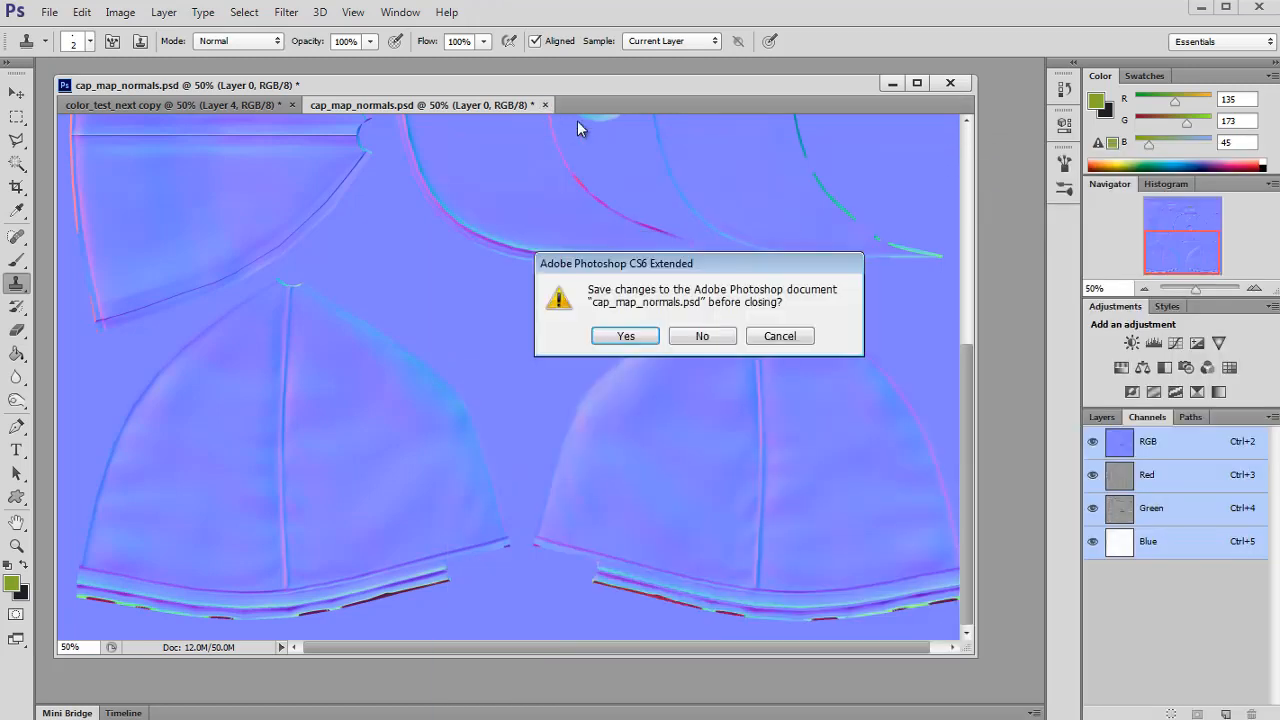
left_click(703, 336)
left_click(892, 84)
key("alt+Tab")
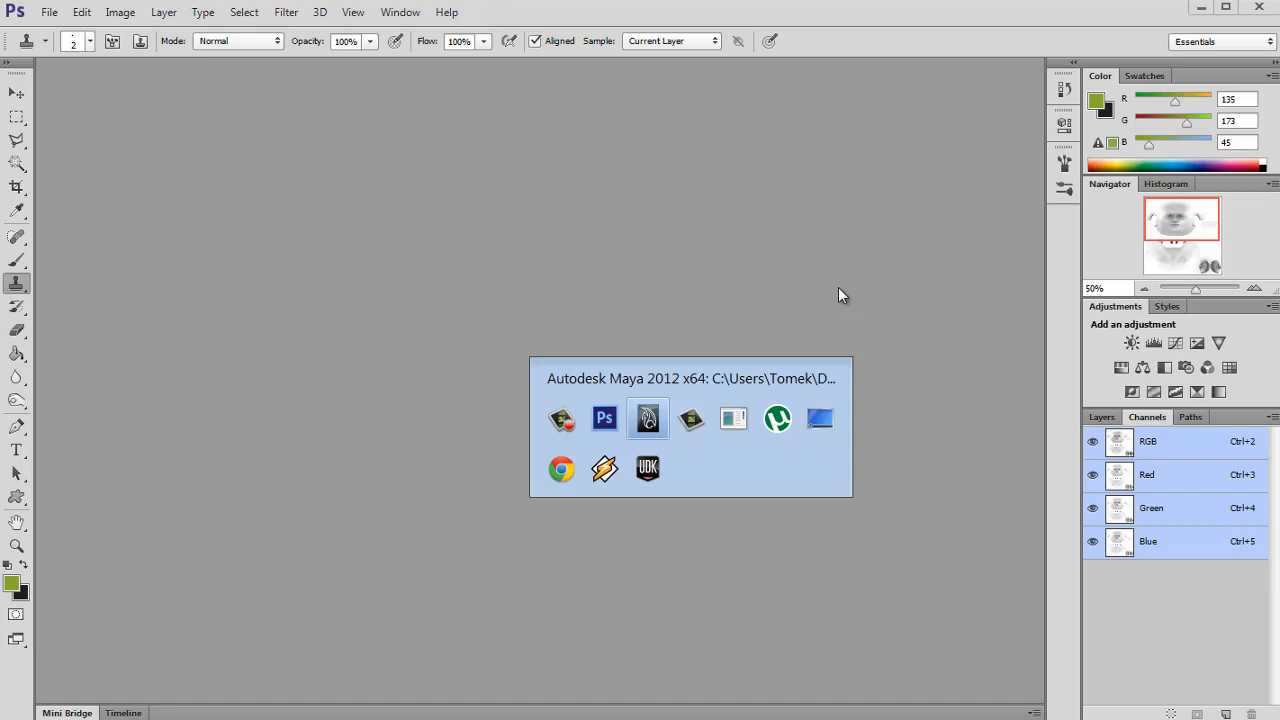
Close the Attribute Editor and deselect the bust in the perspective view.
left_click(1166, 28)
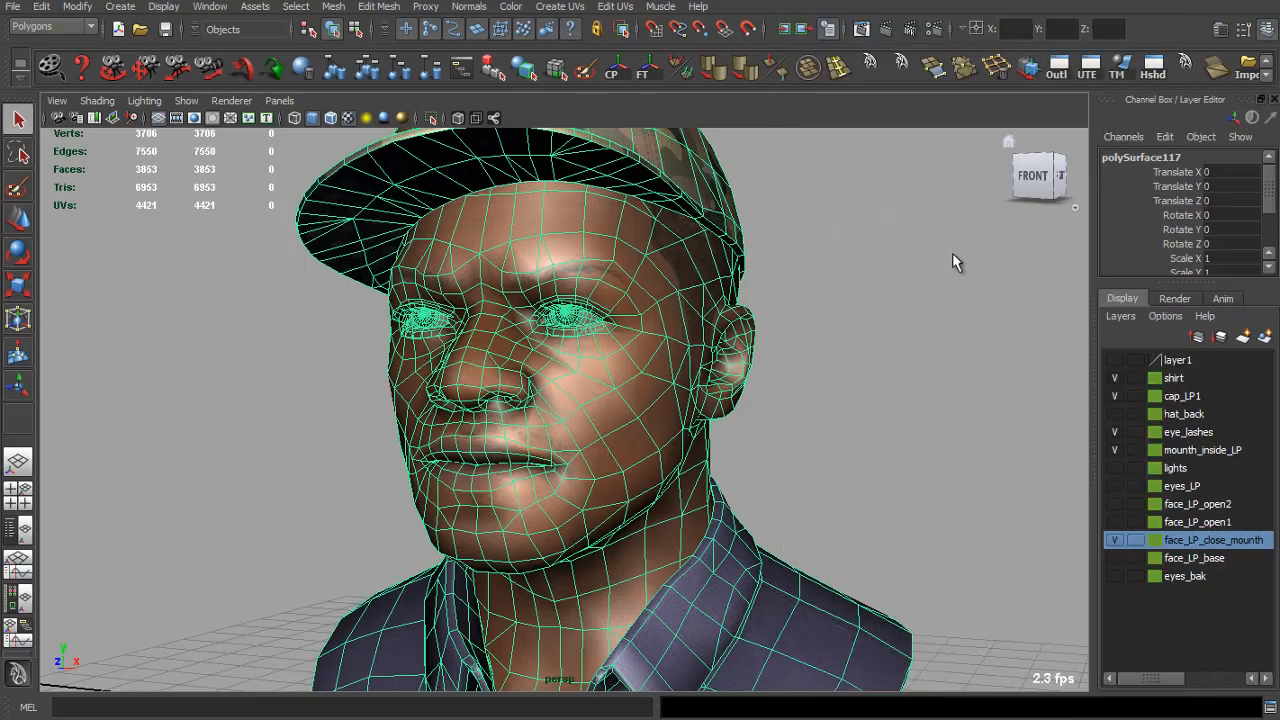
left_click(925, 315)
left_click_drag(871, 334, 840, 360, "alt")
Switch to UDK, reposition the Content Browser window and bring the NewPackages group into view in the package tree.
key("alt+Tab")
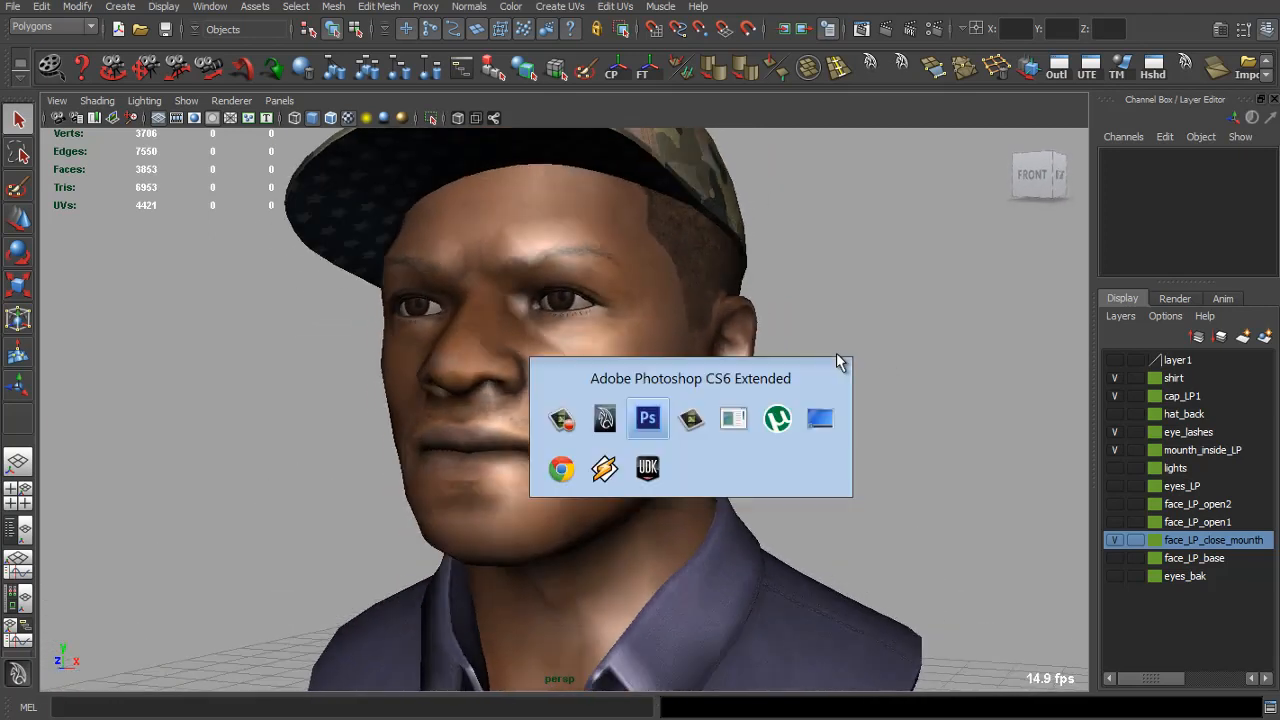
left_click(650, 468)
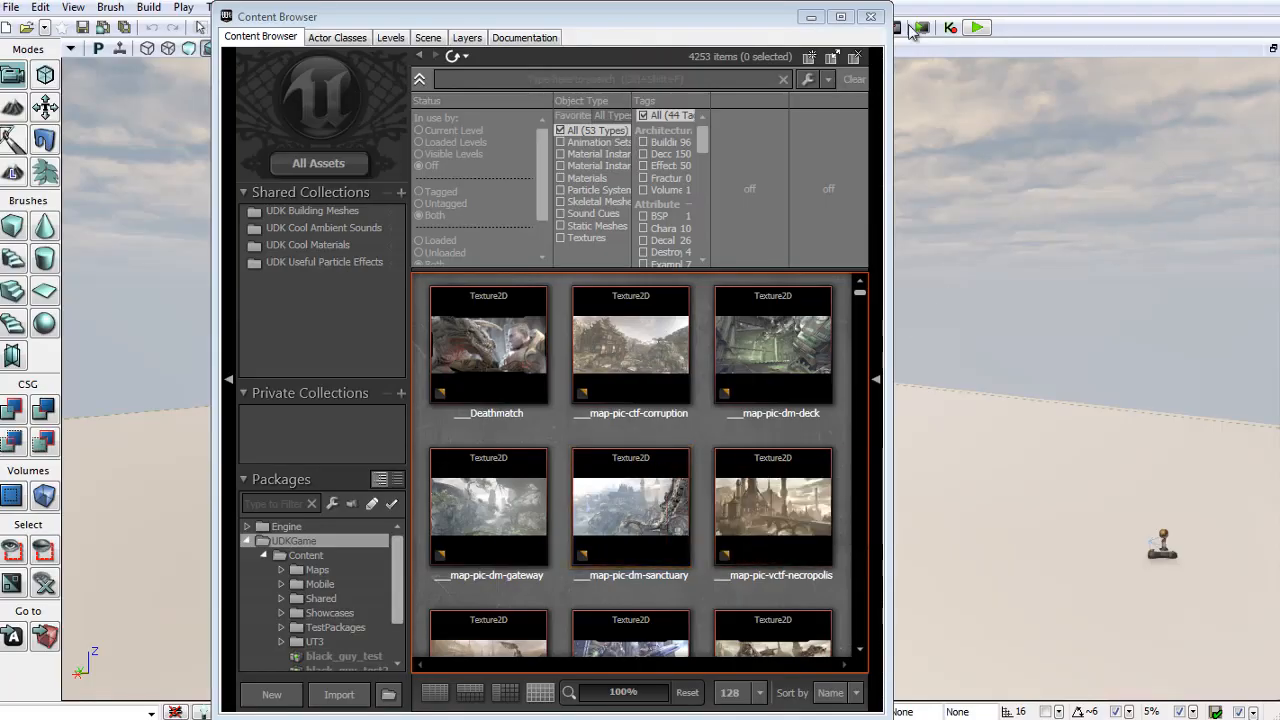
left_click_drag(691, 11, 739, 21)
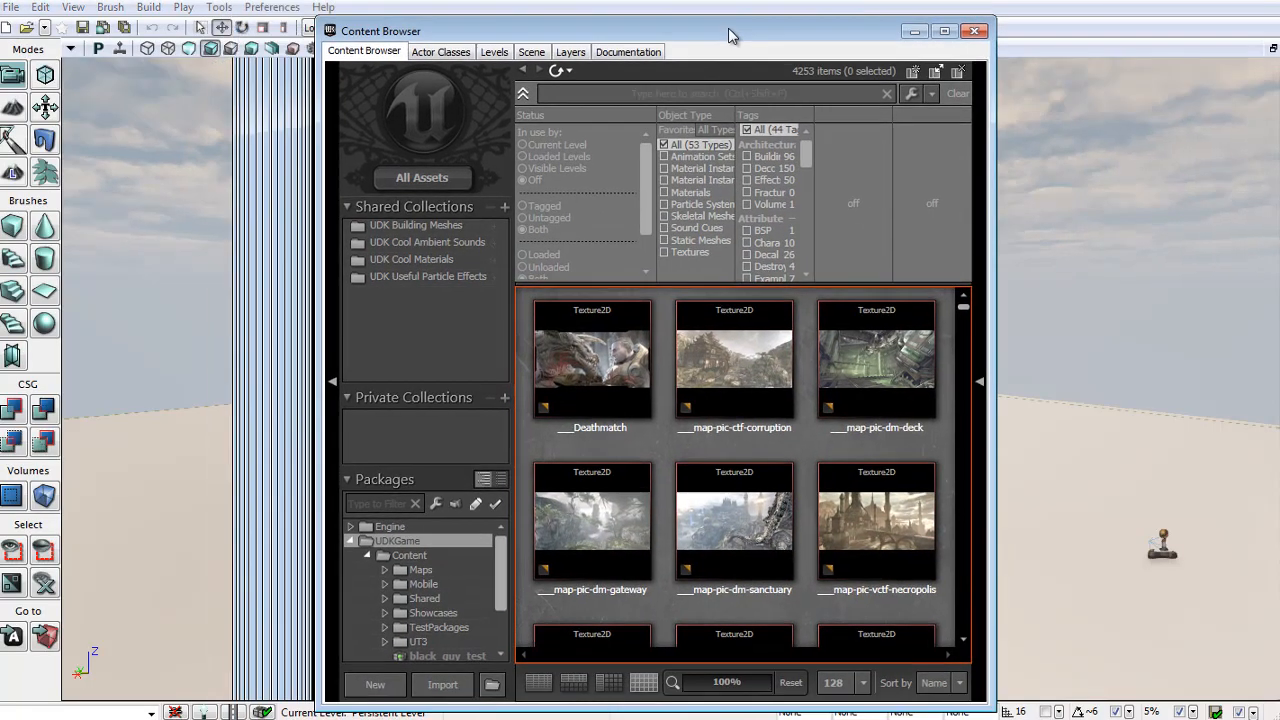
scroll(498, 625, "down", 2)
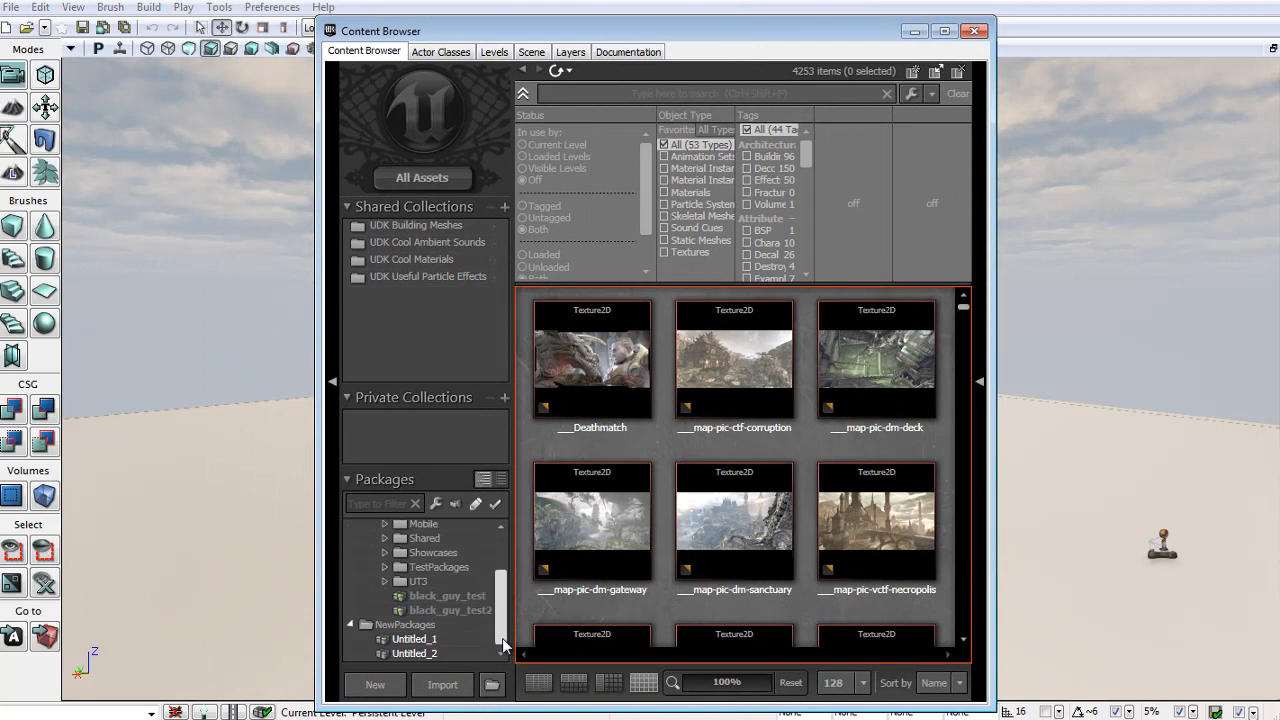
Create a new package named Afroamerican_character containing an AnimSet called Joe, close its editor and deselect the asset.
left_click(383, 688)
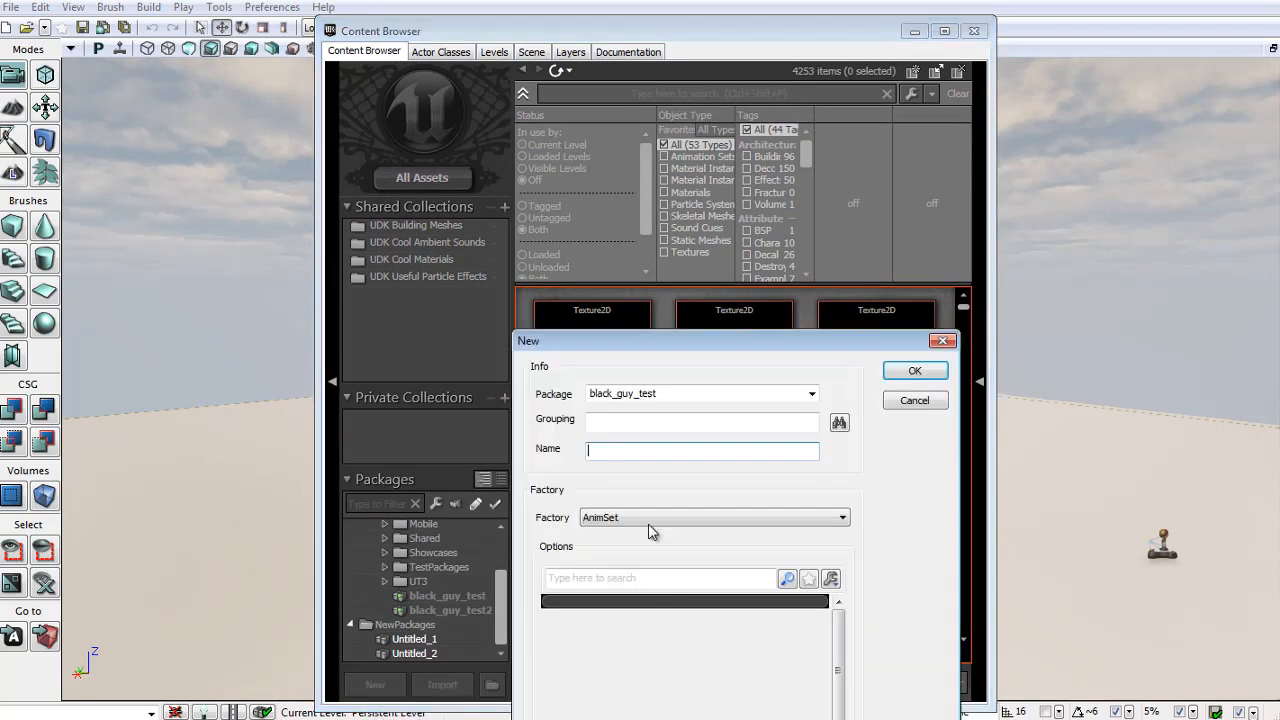
left_click(659, 393)
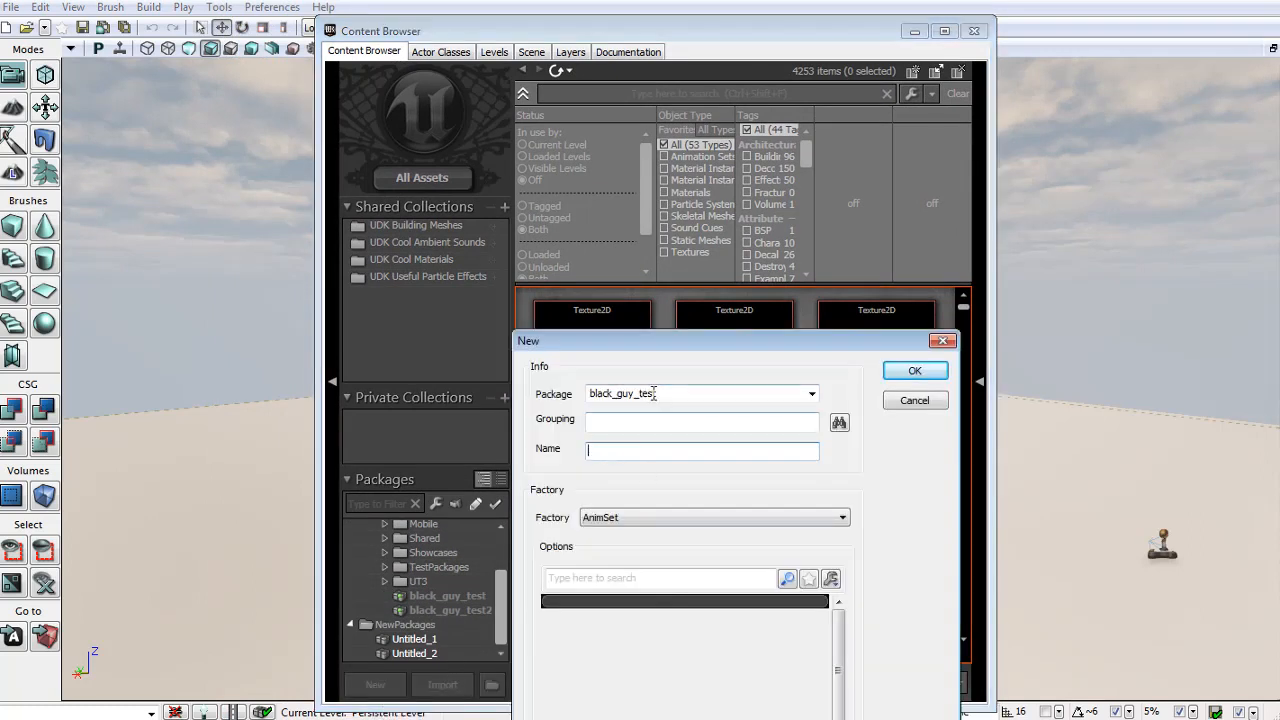
left_click_drag(671, 393, 585, 395)
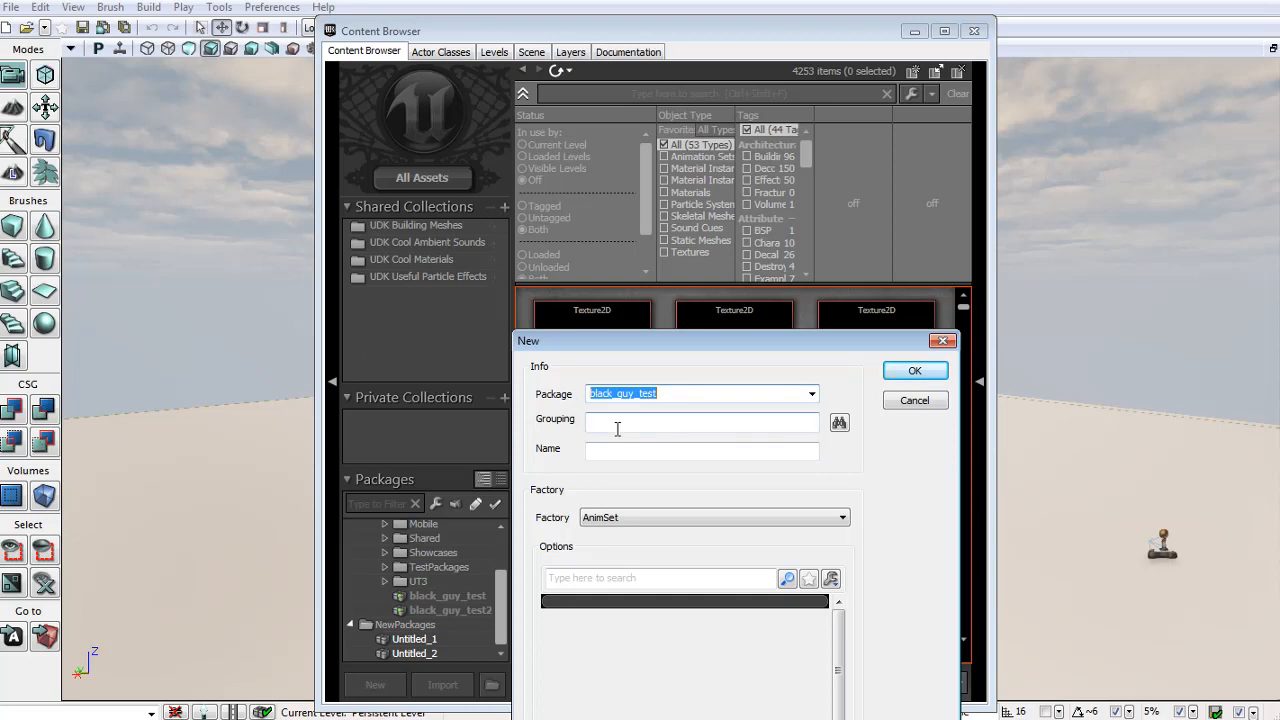
type("B")
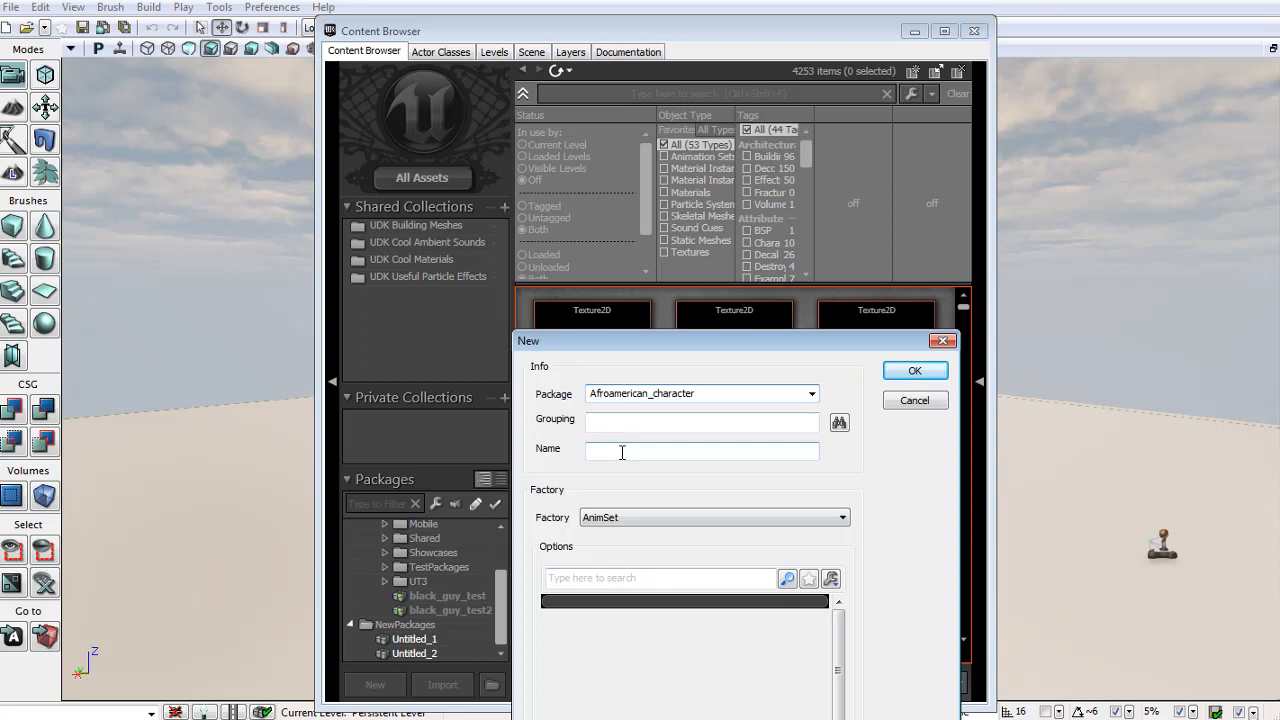
left_click(622, 452)
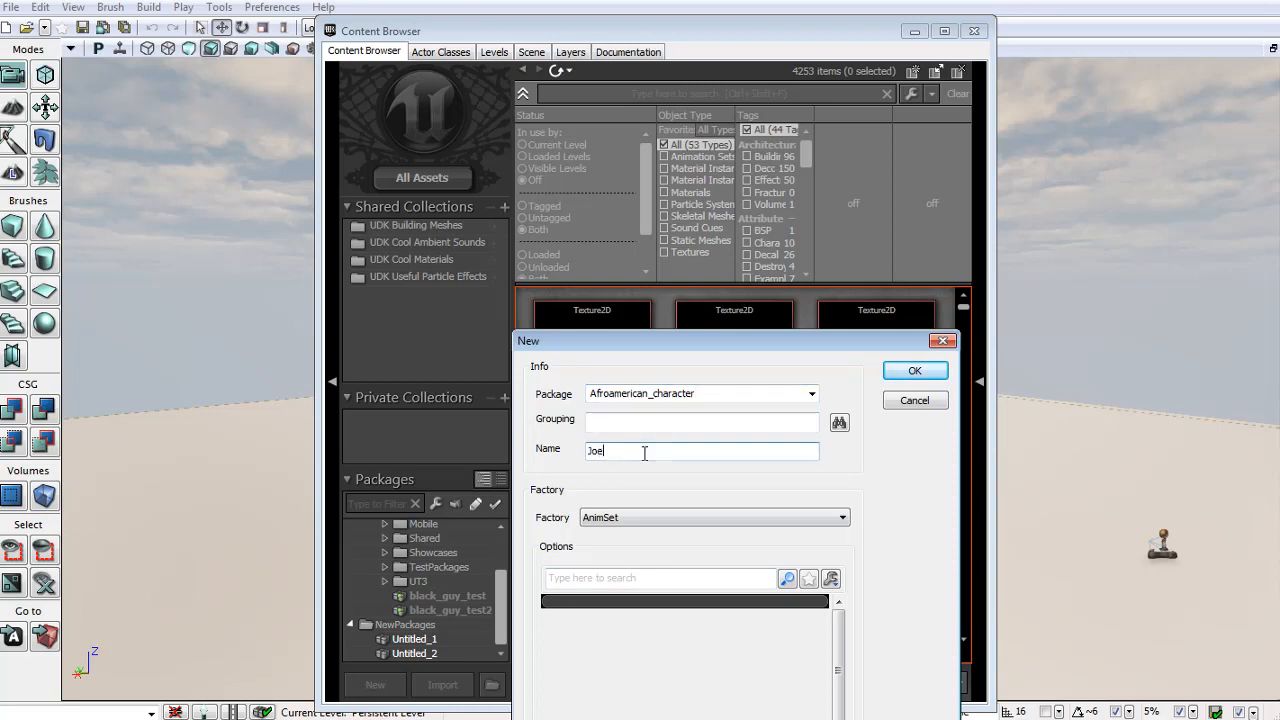
left_click(914, 372)
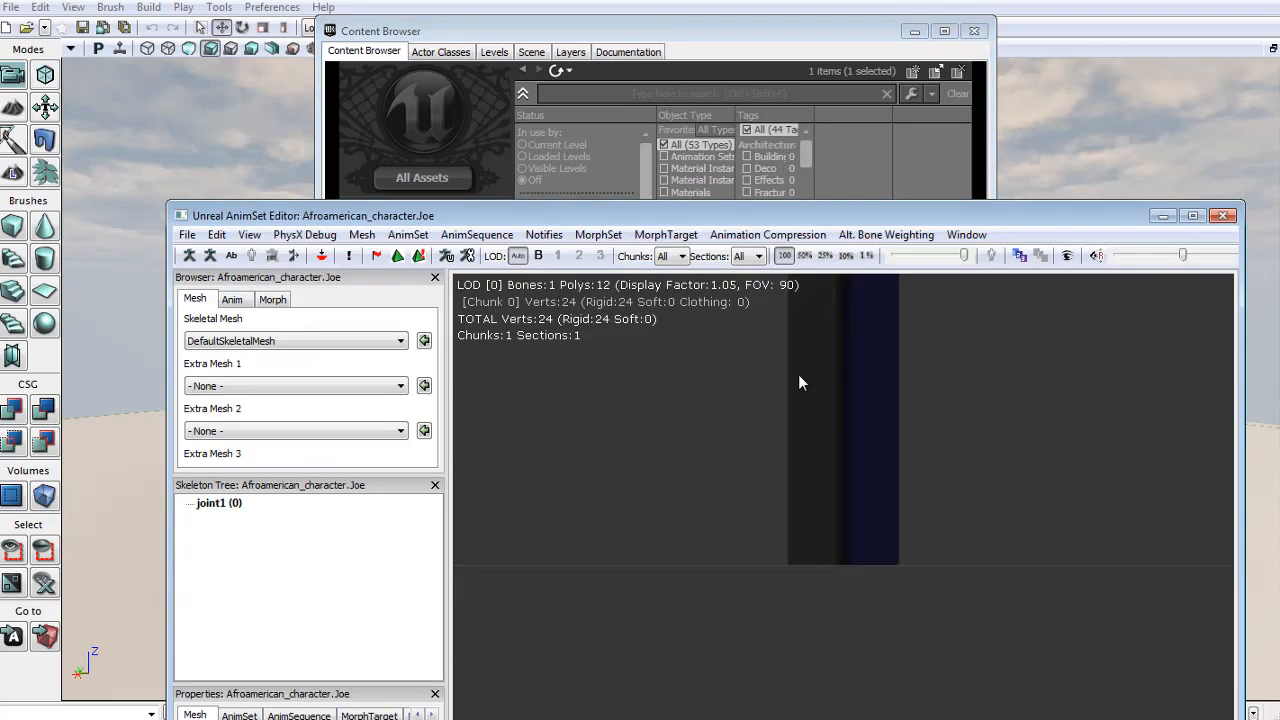
left_click(1223, 216)
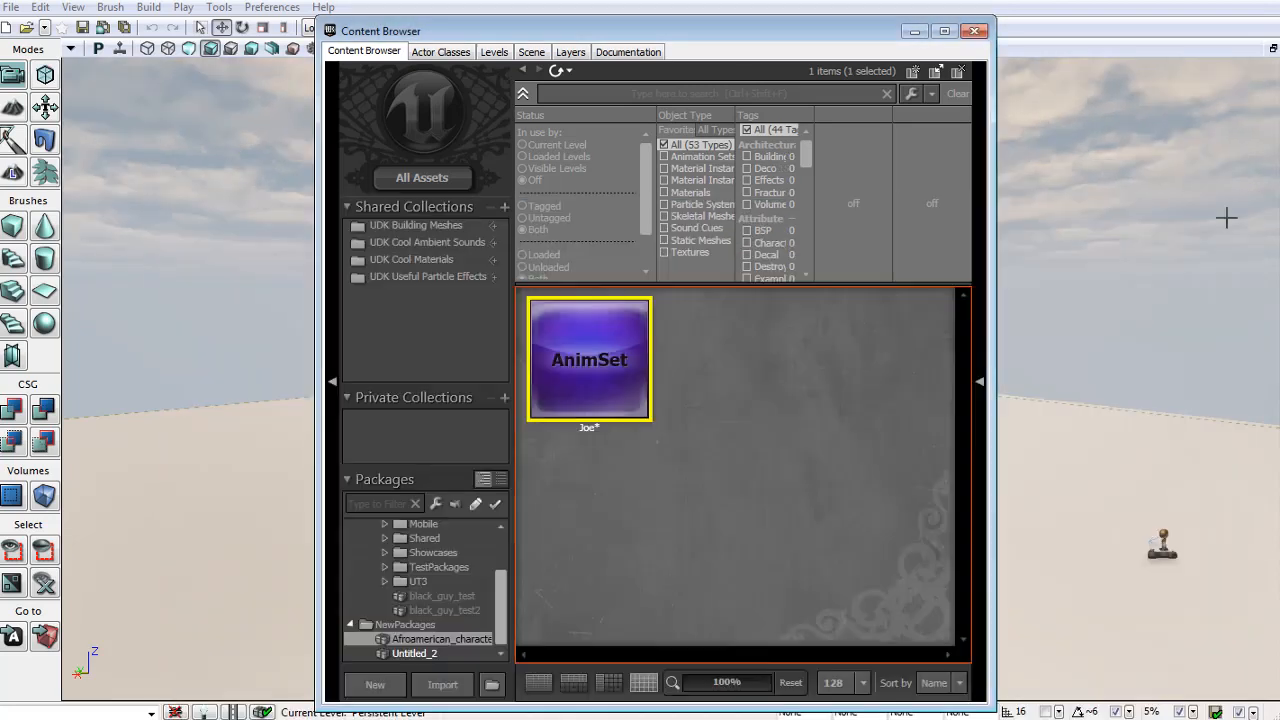
left_click(687, 514)
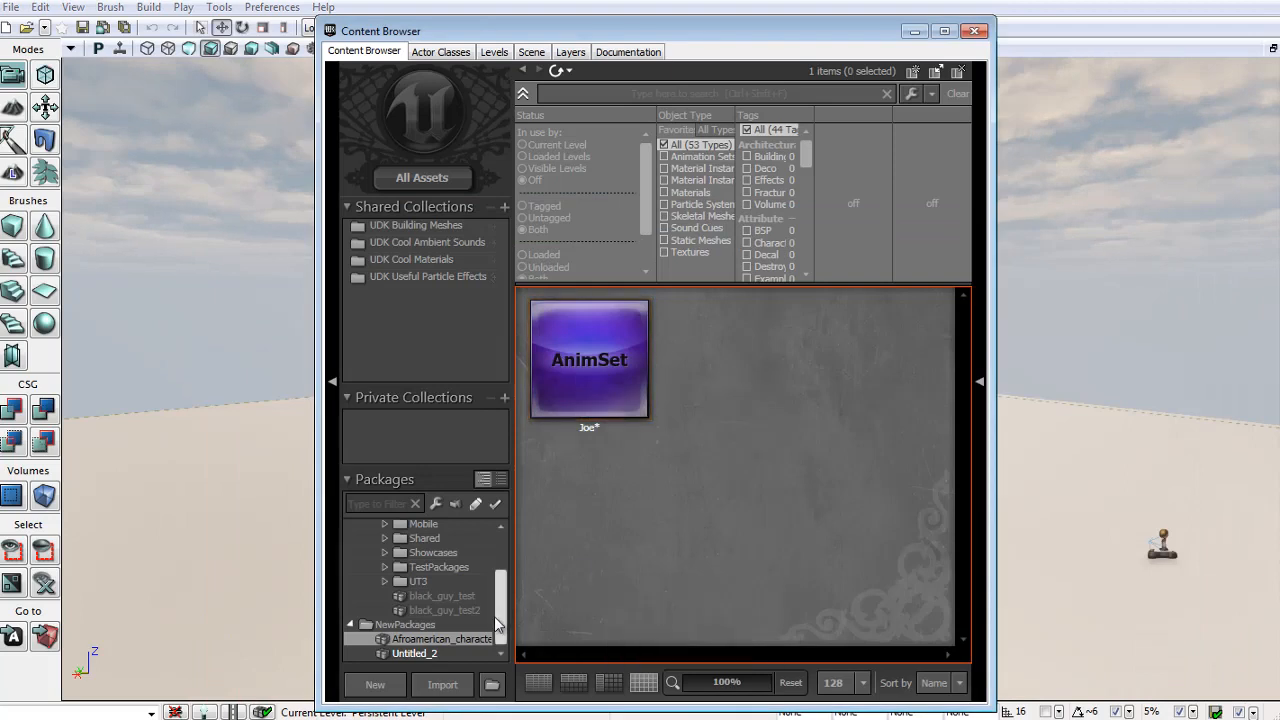
Save the Afroamerican_character package as Afroamerican_character.upk in the UDKGame Content folder.
right_click(443, 645)
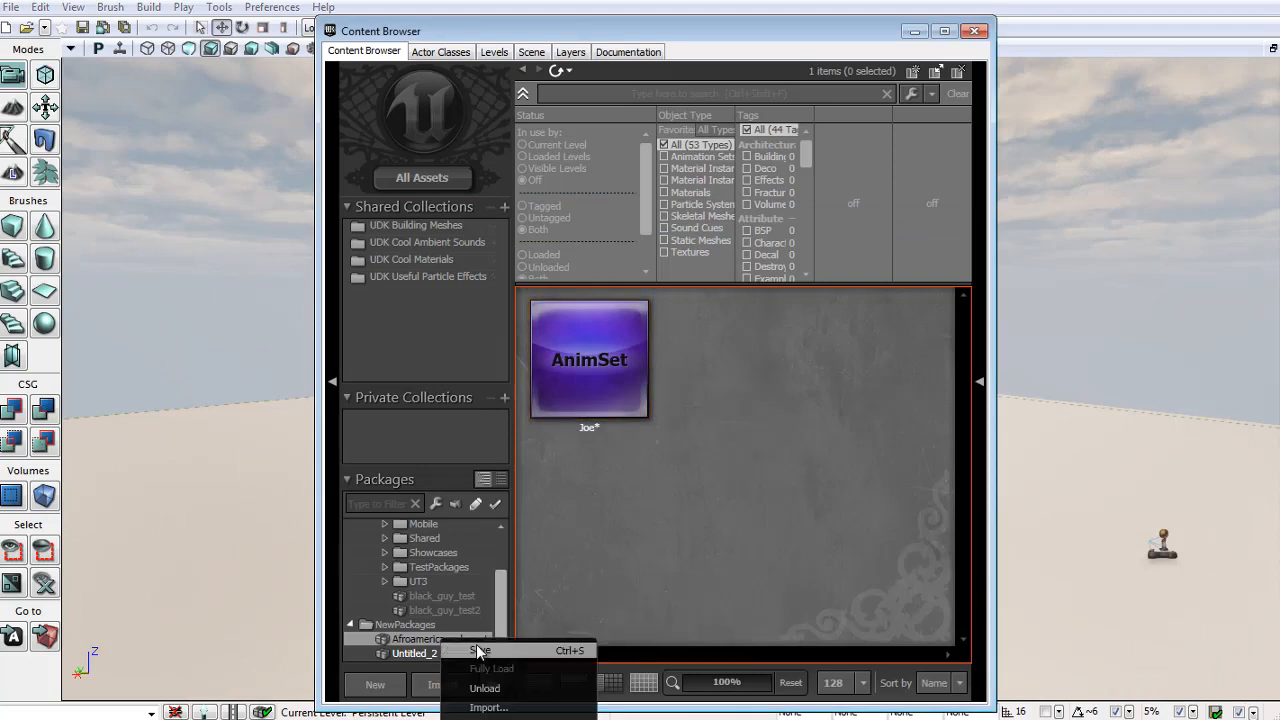
left_click(490, 652)
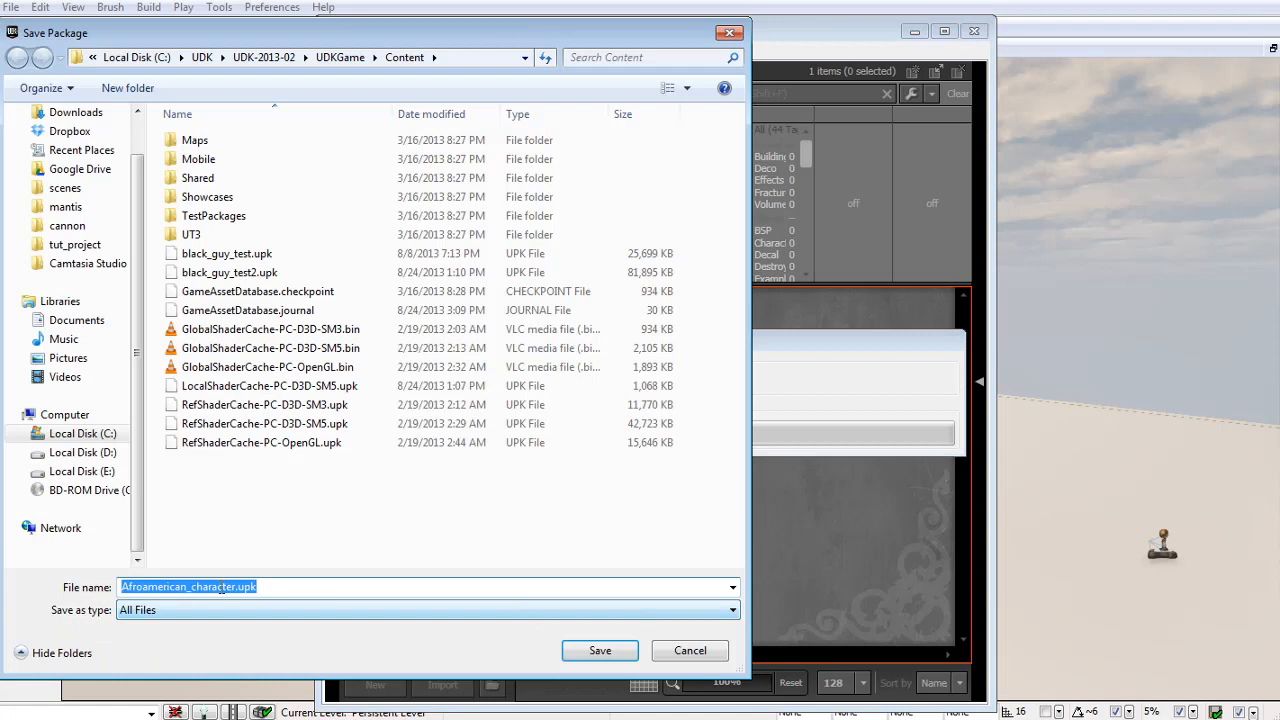
left_click(283, 587)
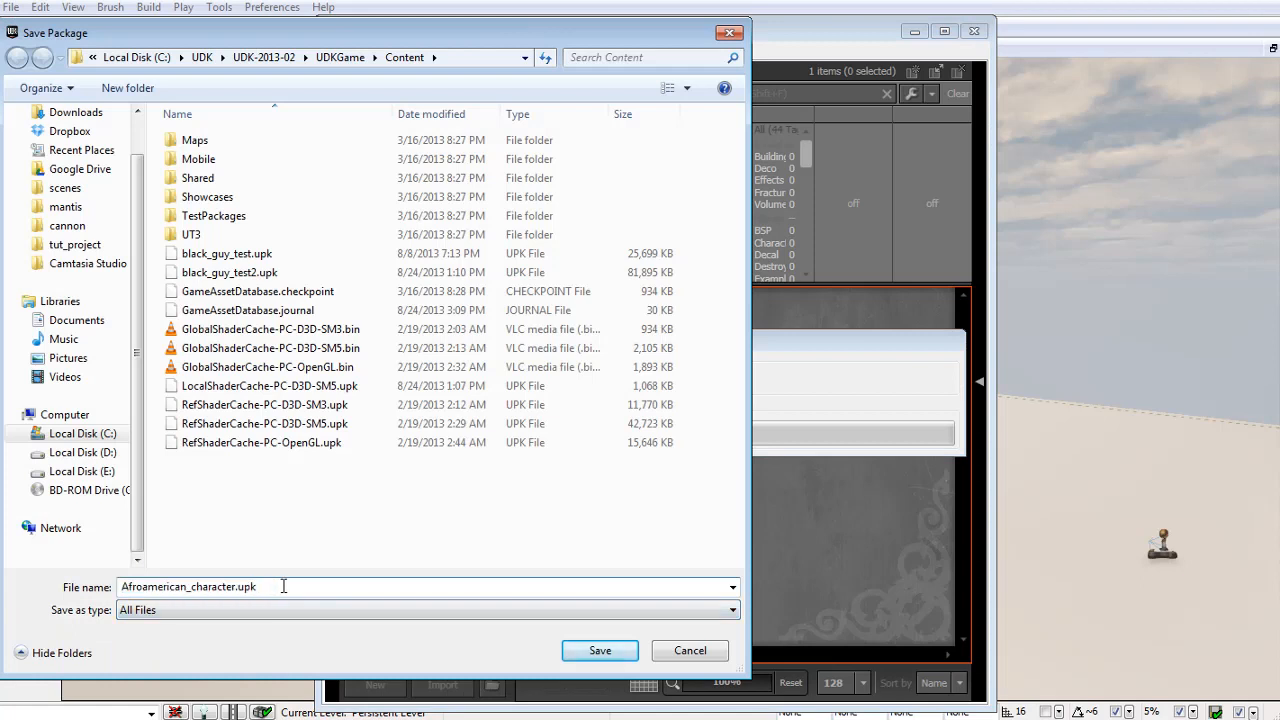
left_click(590, 655)
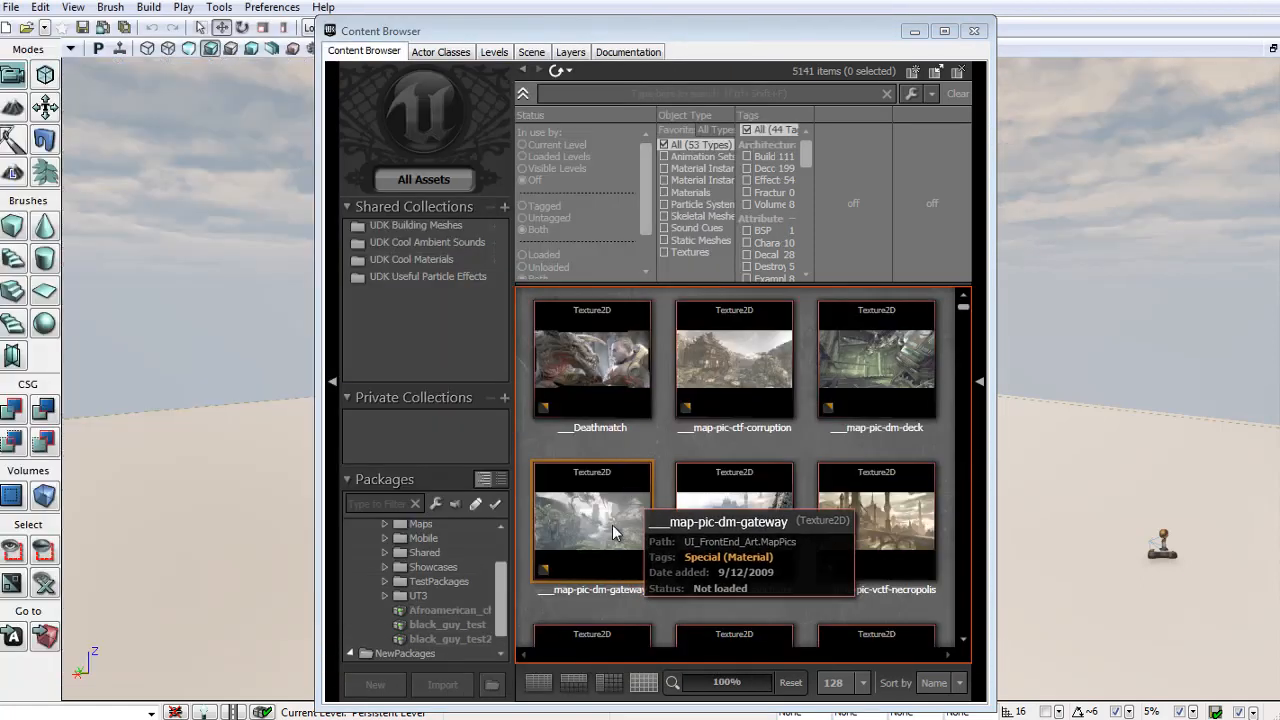
Show the contents of the saved Afroamerican_character package and widen the Content Browser window.
left_click(455, 610)
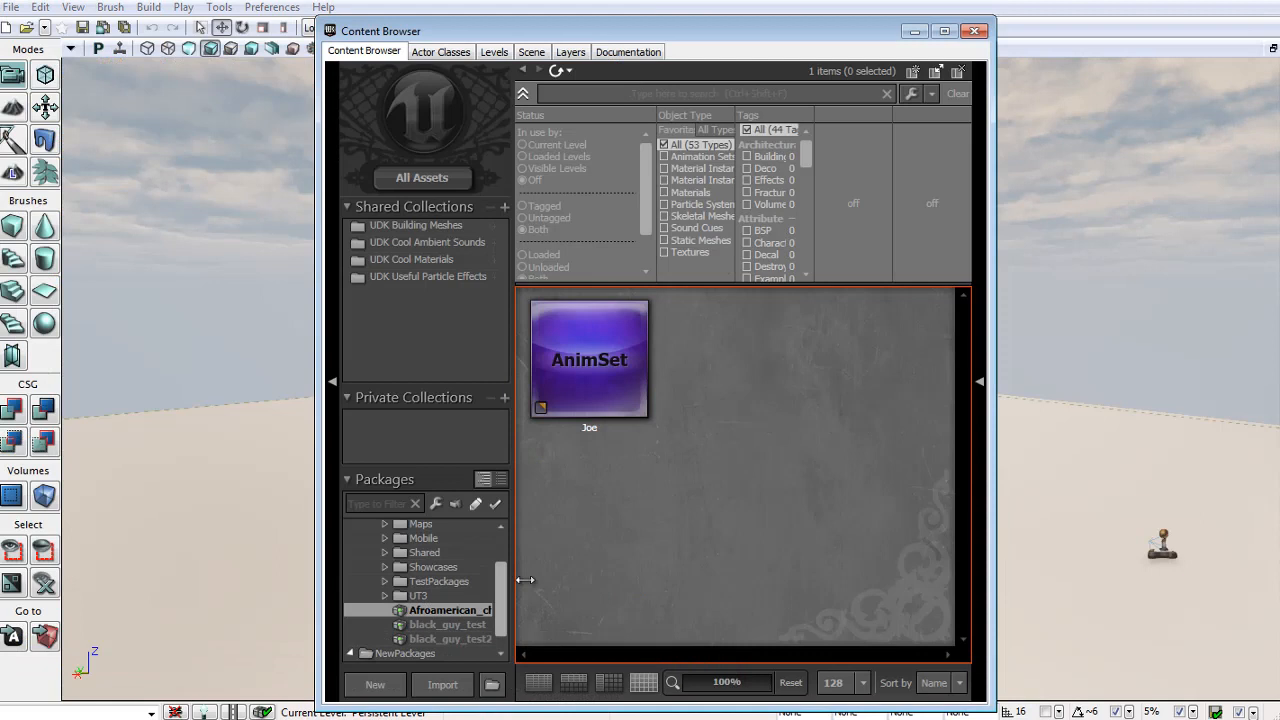
left_click_drag(525, 580, 571, 580)
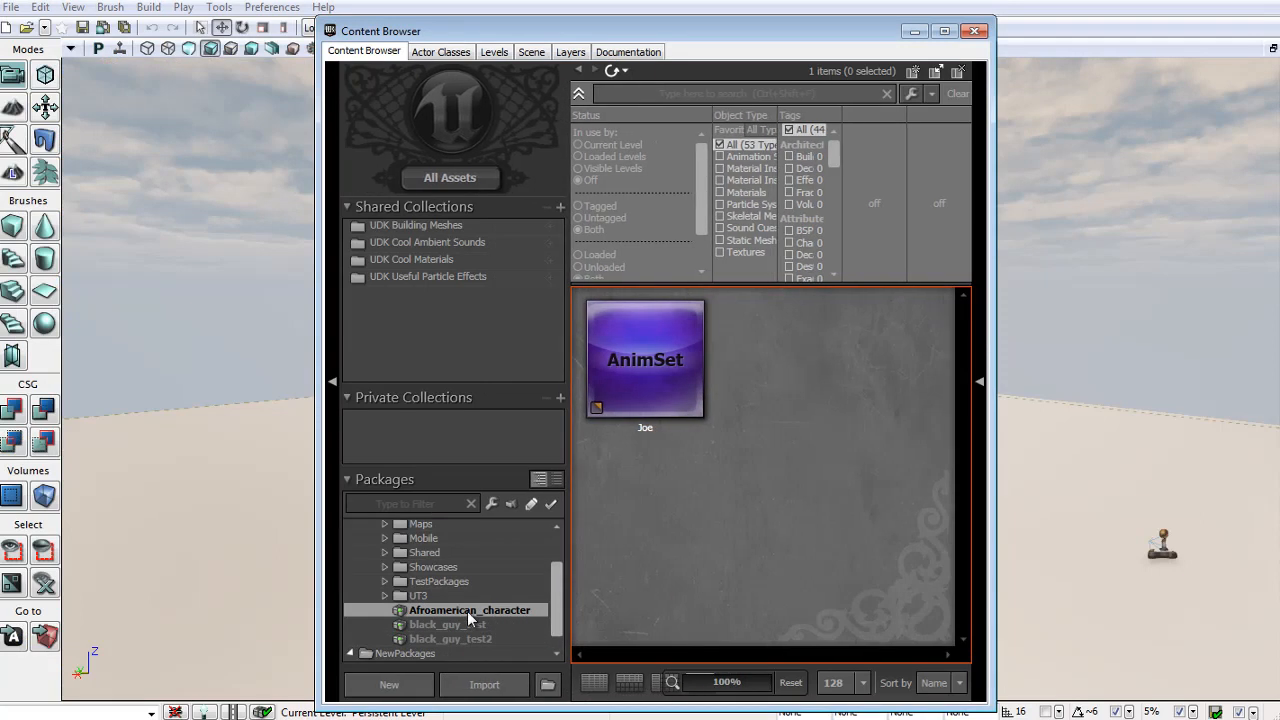
scroll(550, 607, "down", 1)
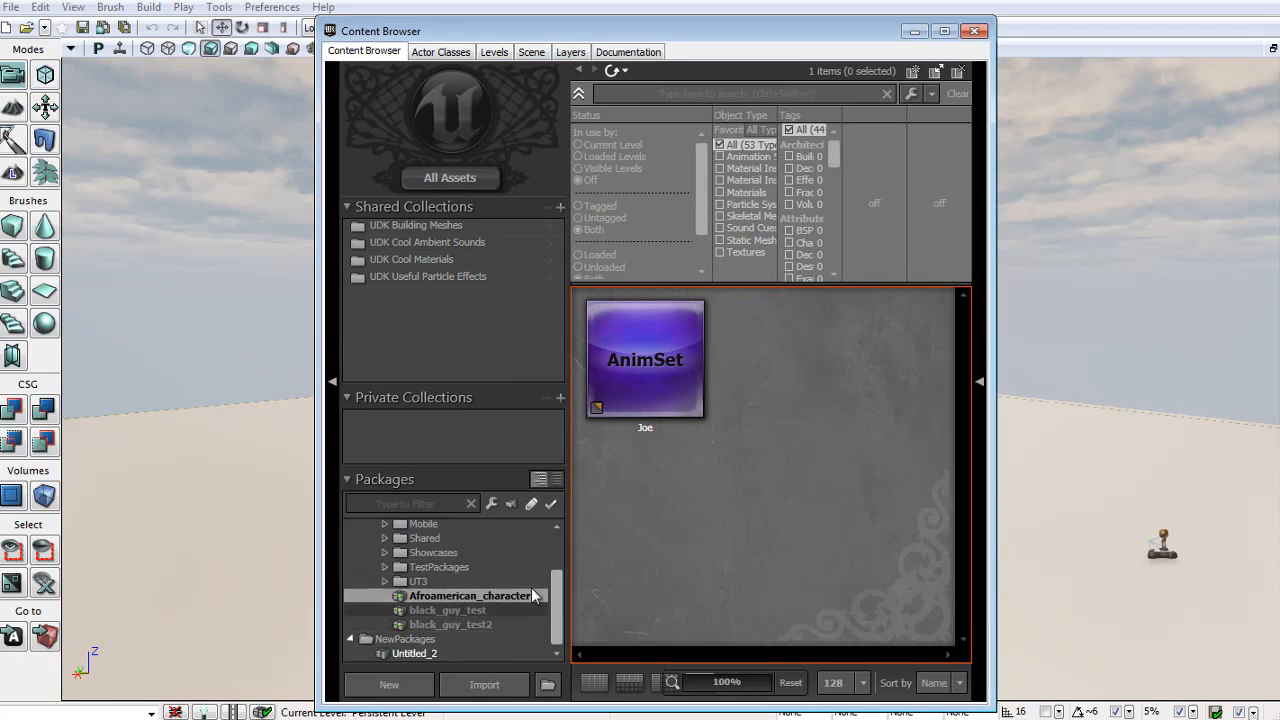
left_click(548, 582)
left_click(538, 595)
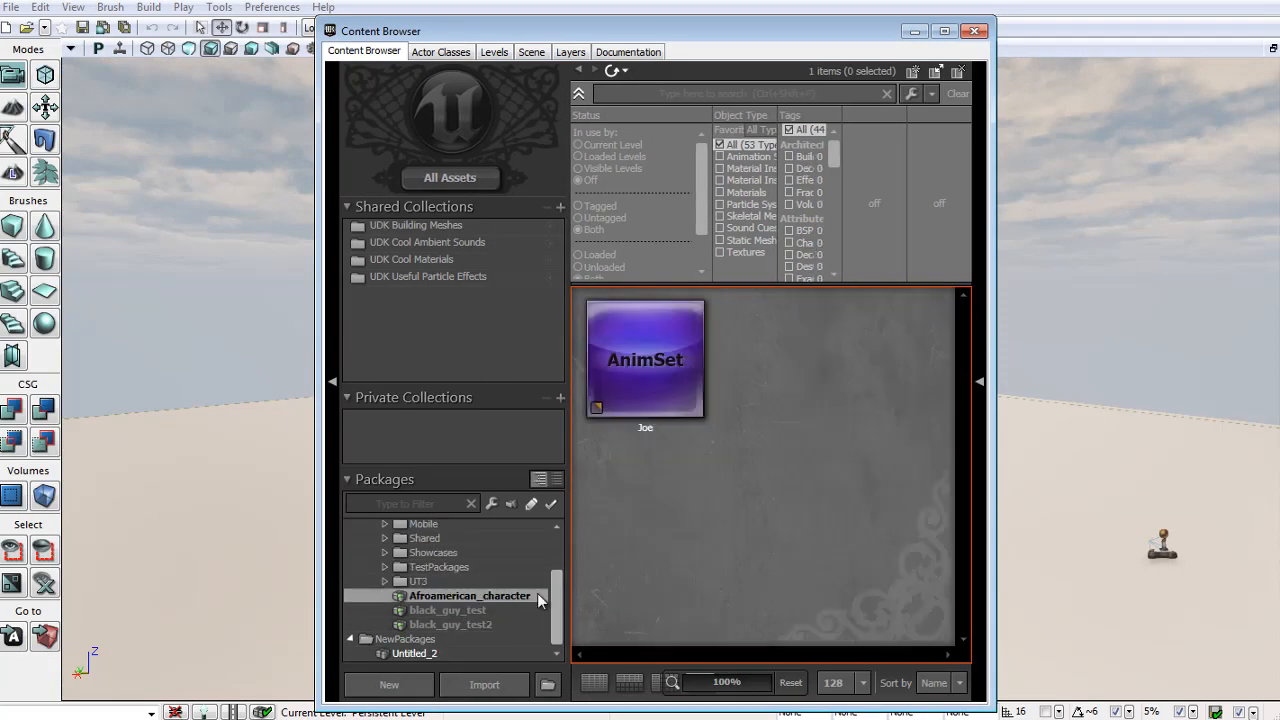
left_click_drag(569, 557, 512, 559)
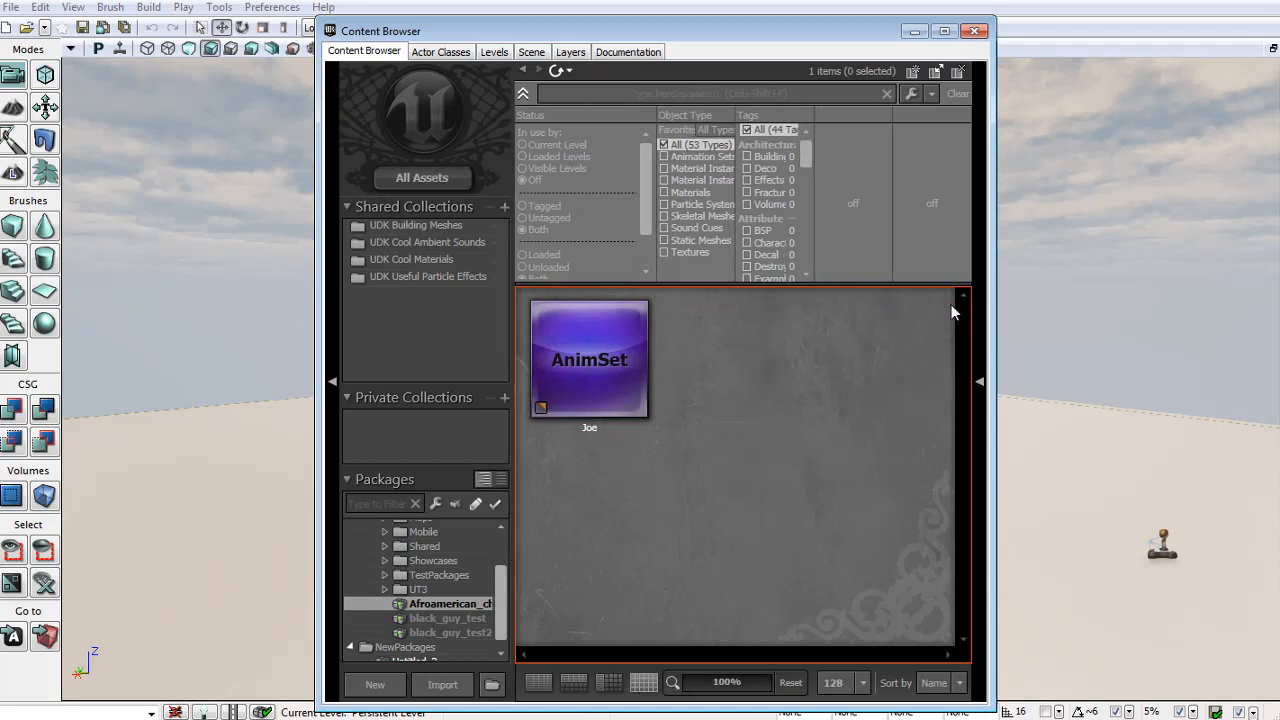
left_click_drag(1007, 293, 1130, 298)
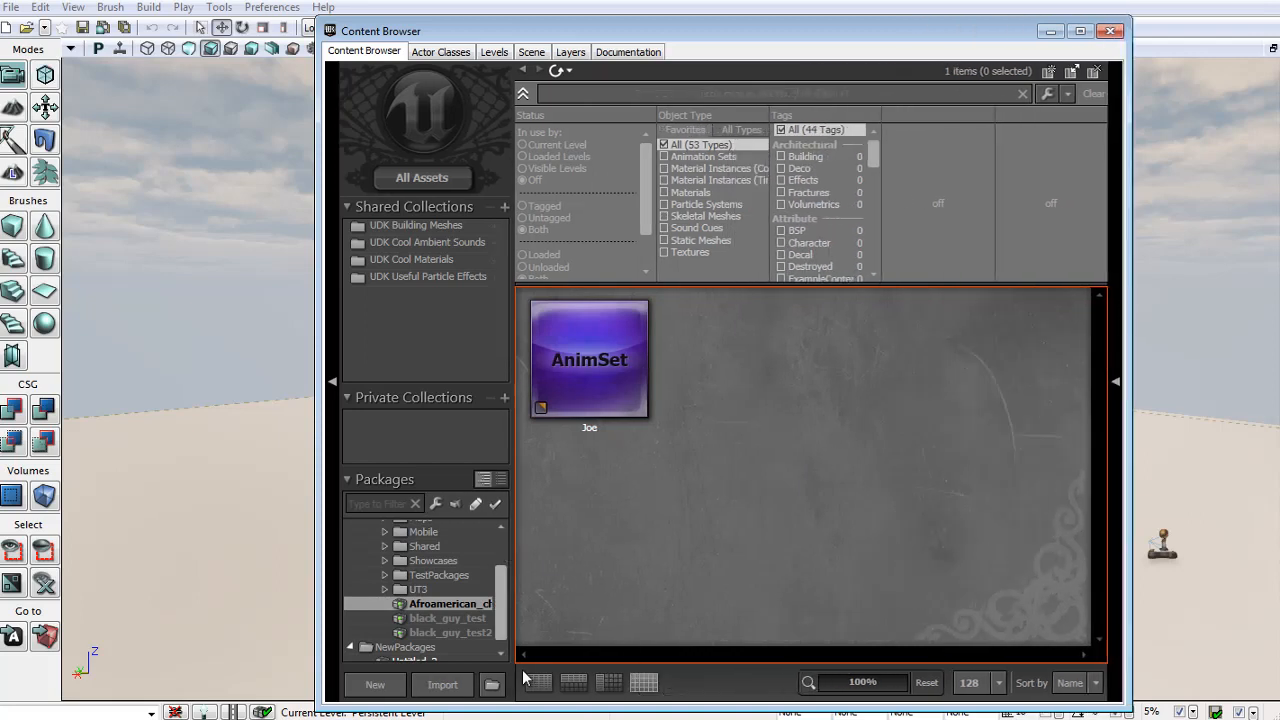
Choose complete_model_udk.fbx from the tut_project\project folder for import into the Afroamerican_character package.
left_click(443, 684)
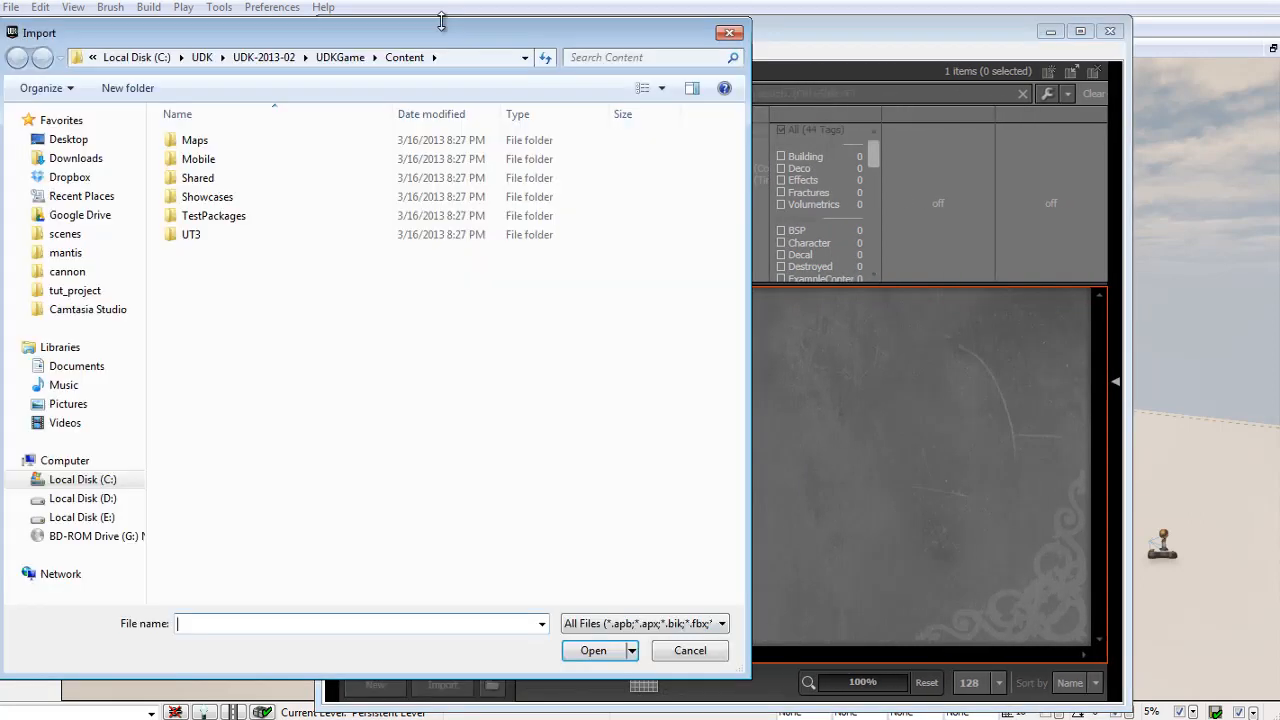
left_click_drag(441, 20, 553, 39)
left_click(180, 310)
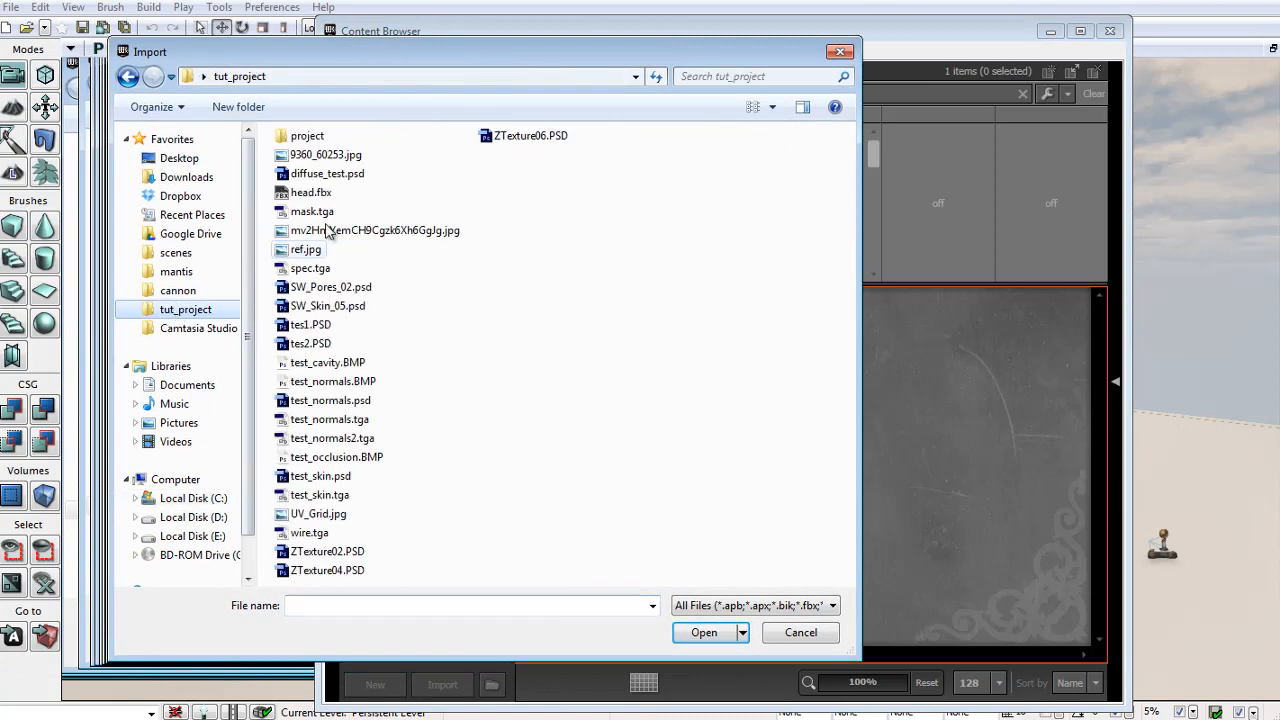
double_click(310, 136)
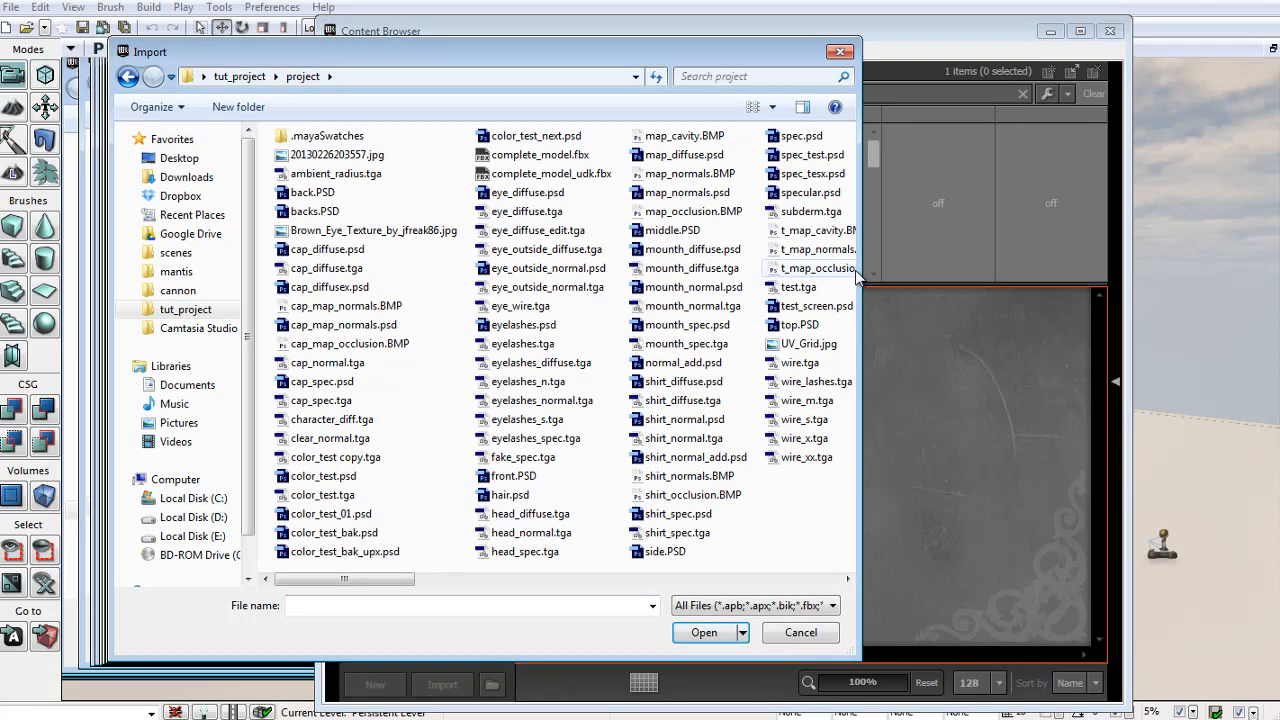
left_click_drag(857, 276, 897, 276)
left_click(535, 160)
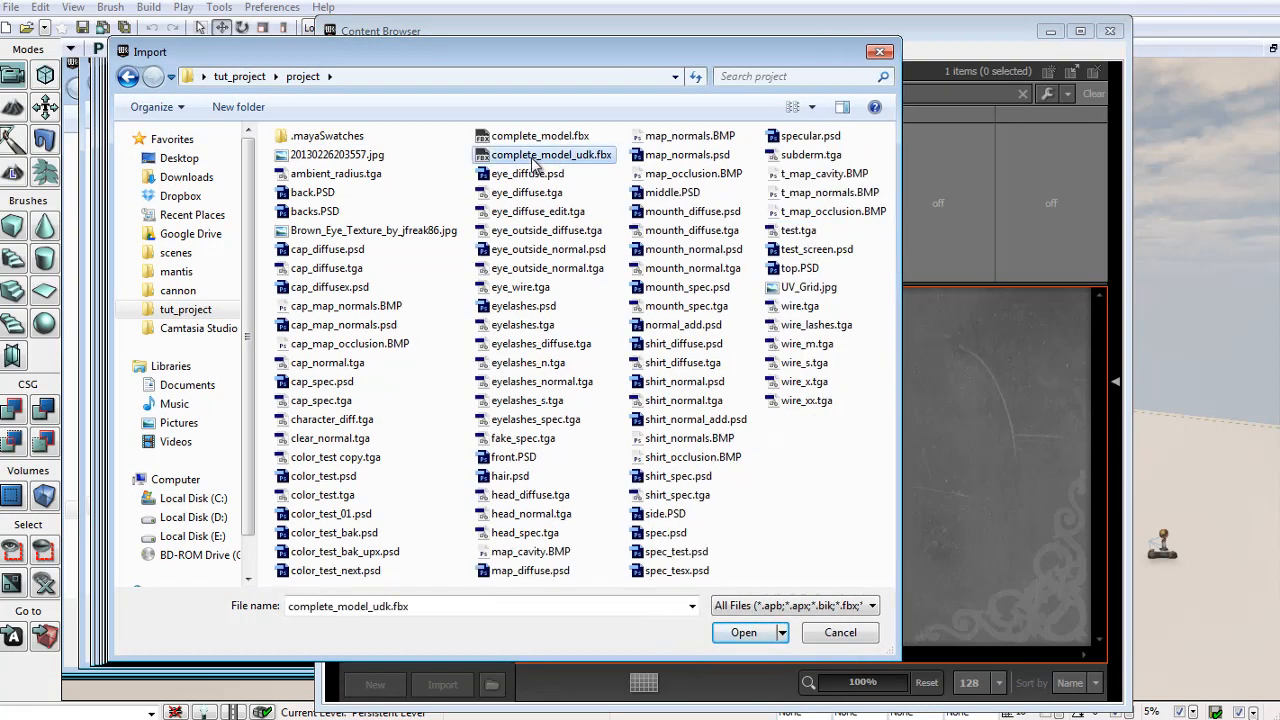
left_click(741, 633)
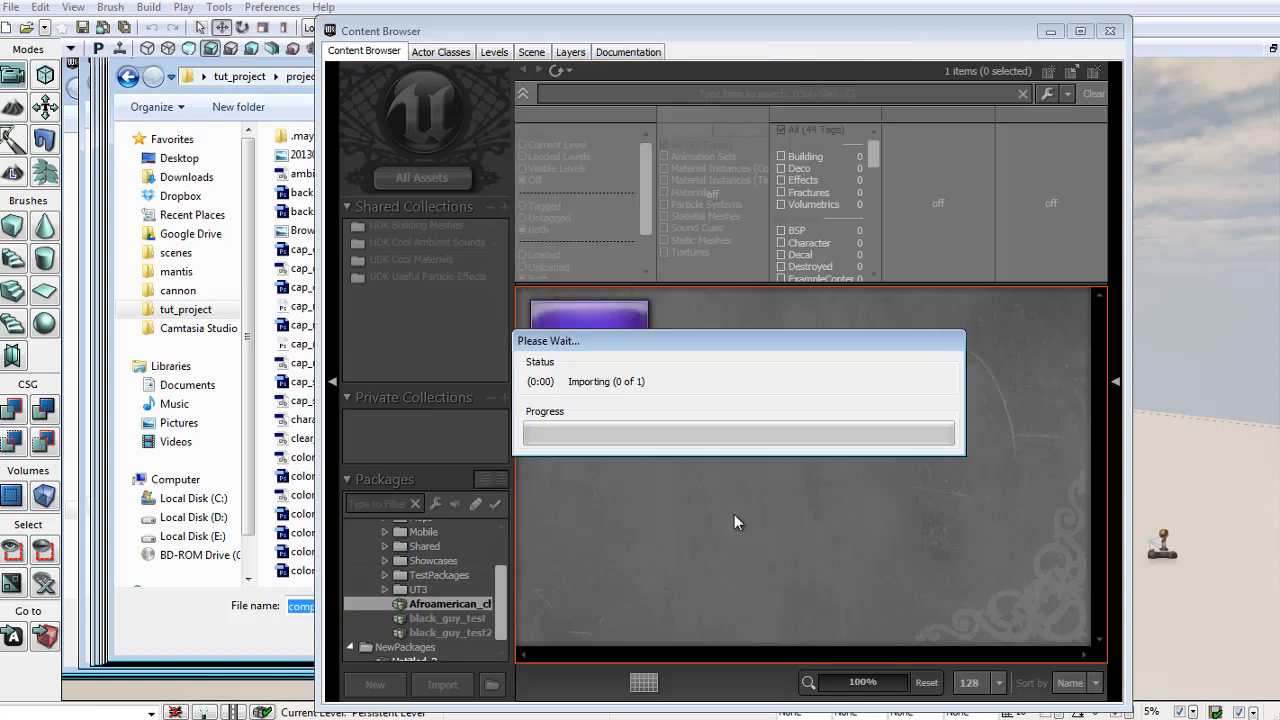
Import complete_model_udk as a Static Mesh, fully loading the package and accepting the FBX version mismatch.
left_click(646, 578)
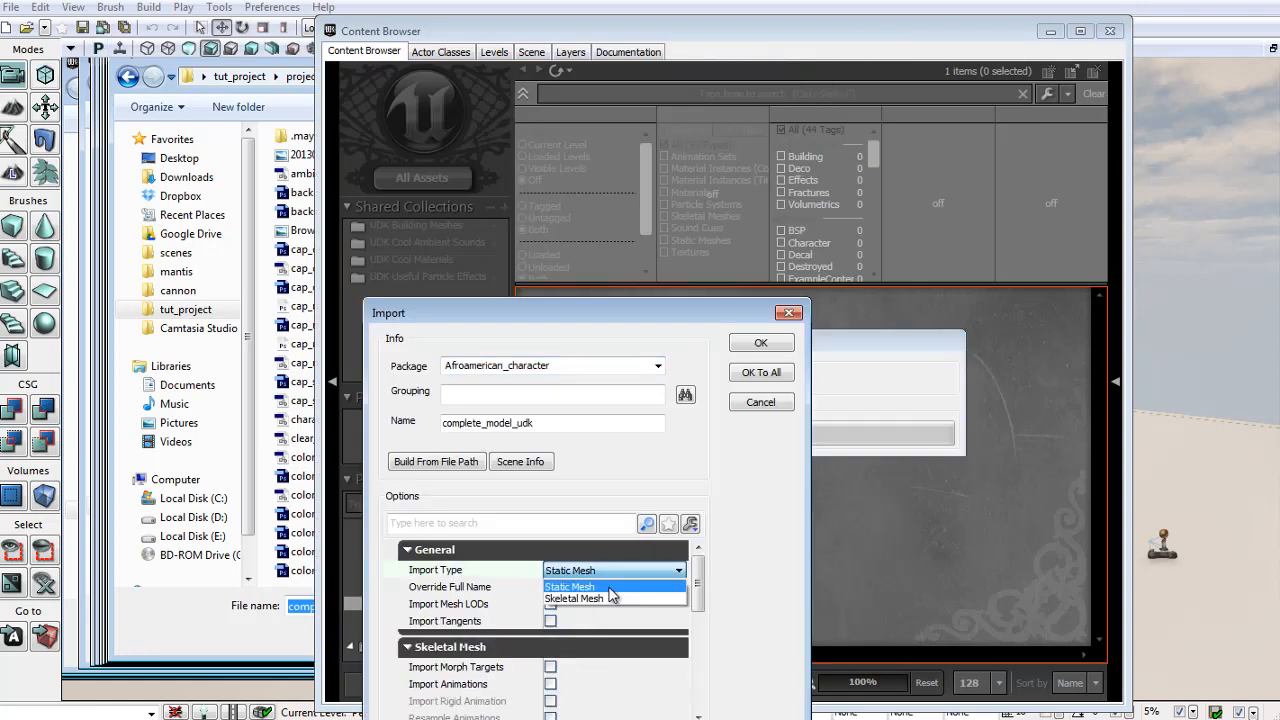
left_click(610, 588)
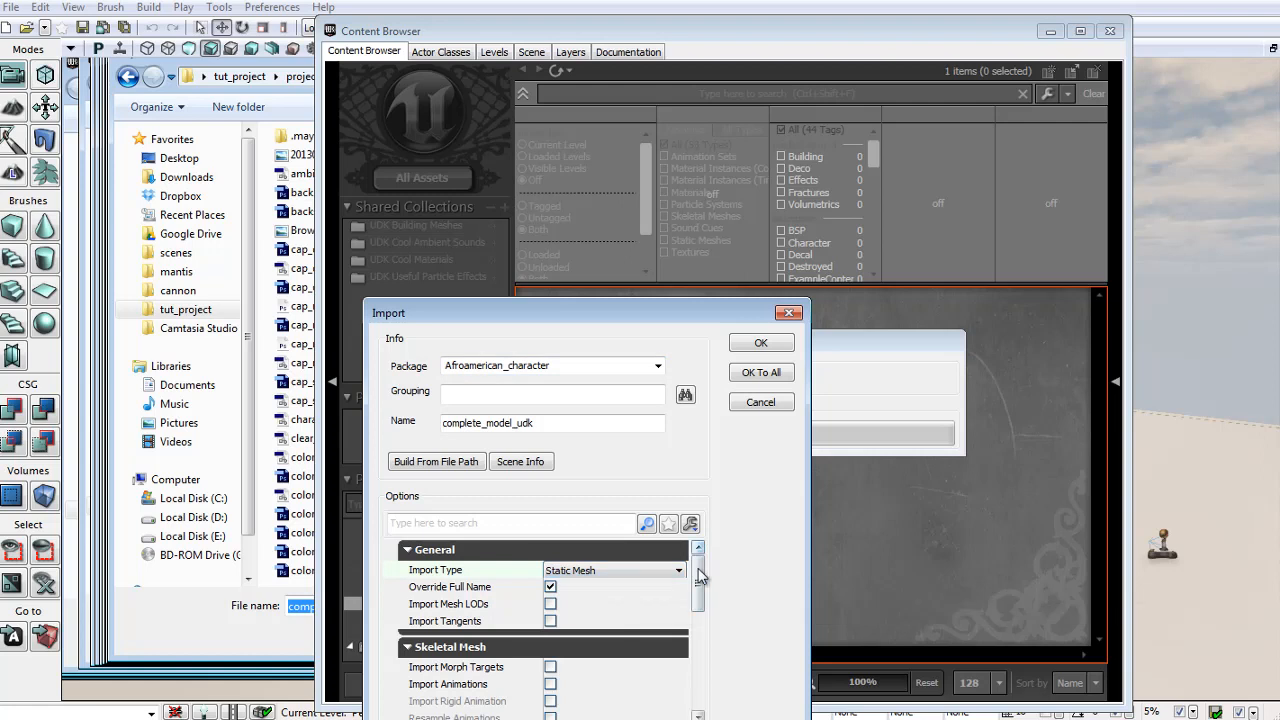
mouse_move(697, 572)
left_mouse_down()
mouse_move(700, 685)
mouse_move(702, 560)
left_mouse_up()
left_click(761, 373)
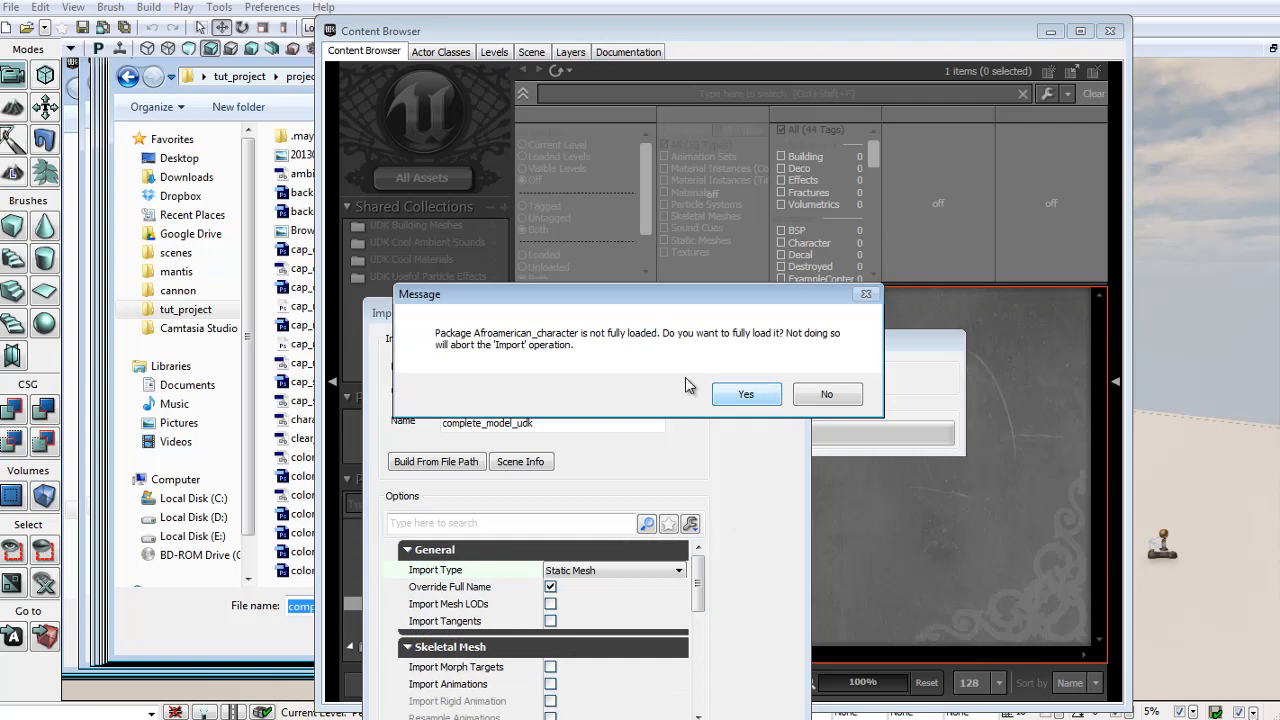
left_click(740, 395)
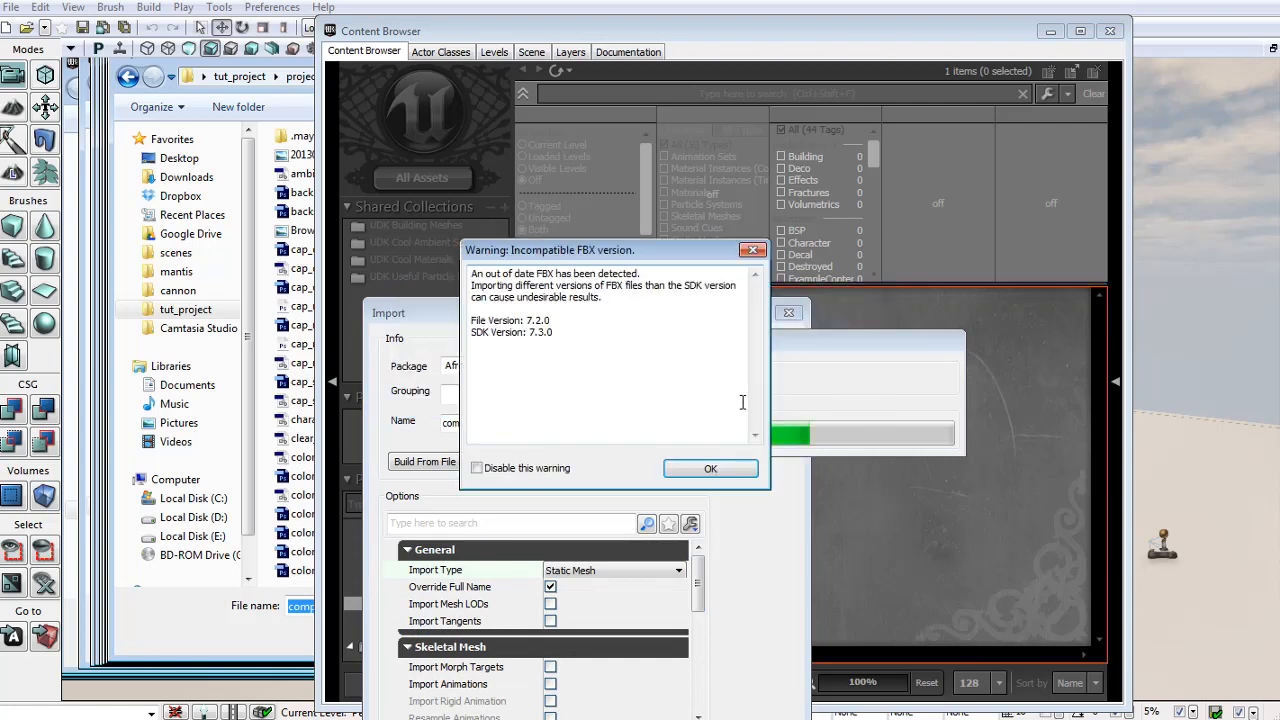
left_click(712, 465)
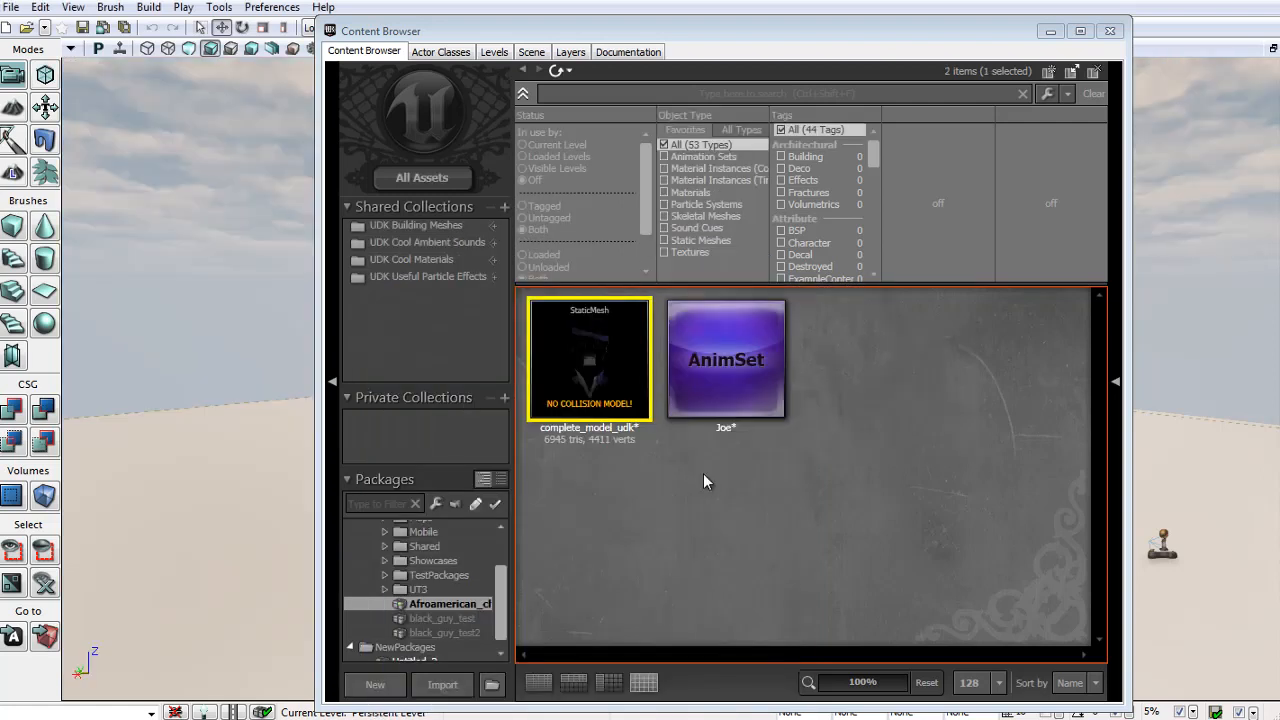
Inspect the complete_model_udk bust from different angles and distances in the Static Mesh Editor, then close the editor.
double_click(597, 367)
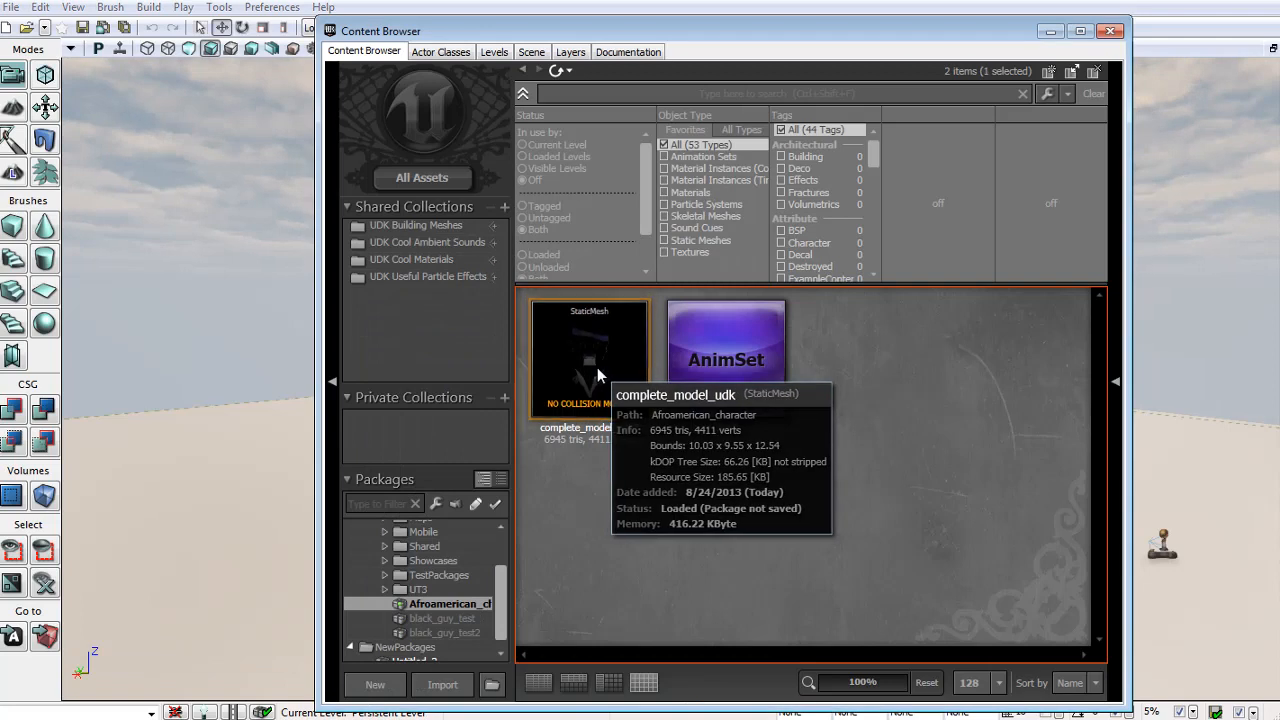
left_click_drag(665, 445, 426, 468)
left_click_drag(634, 206, 467, 116)
left_click_drag(488, 310, 497, 350)
scroll(484, 312, "up", 2)
scroll(484, 312, "down", 3)
scroll(485, 318, "down", 5)
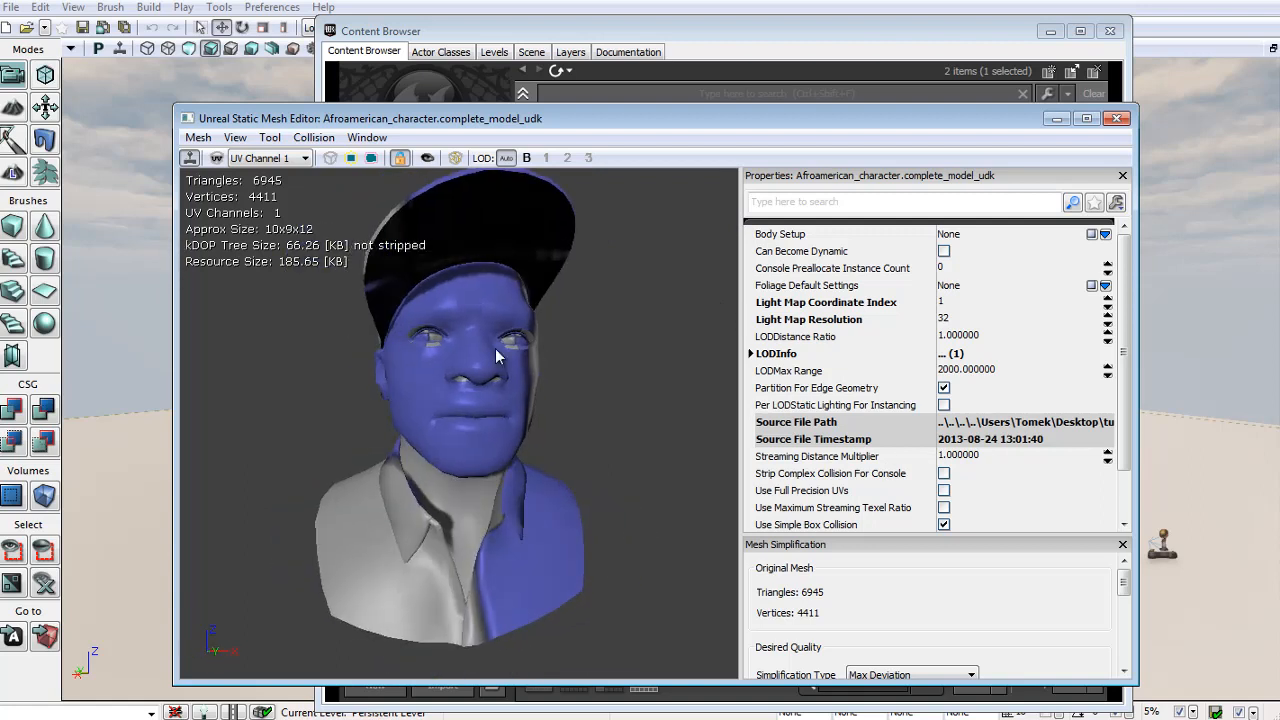
left_click(1117, 118)
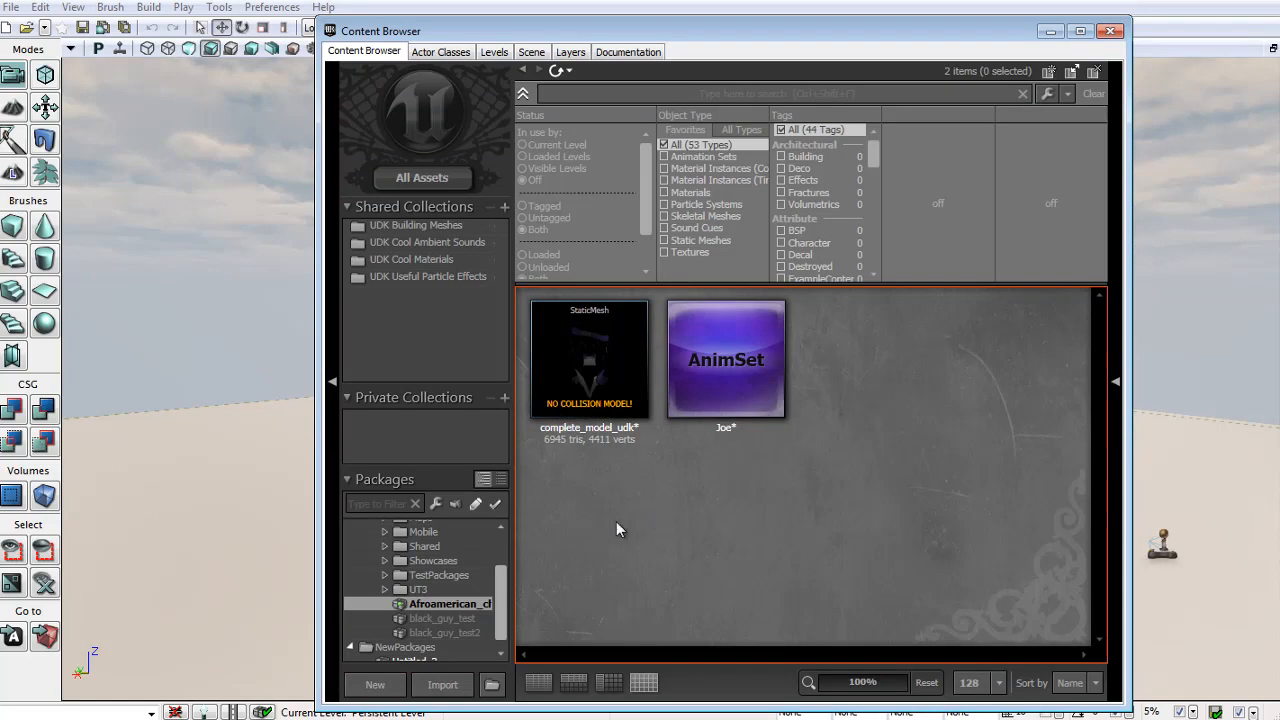
Choose head_diffuse.tga, head_normal.tga and head_spec.tga from the project folder for import into the Afroamerican_character package.
scroll(511, 581, "down", 1)
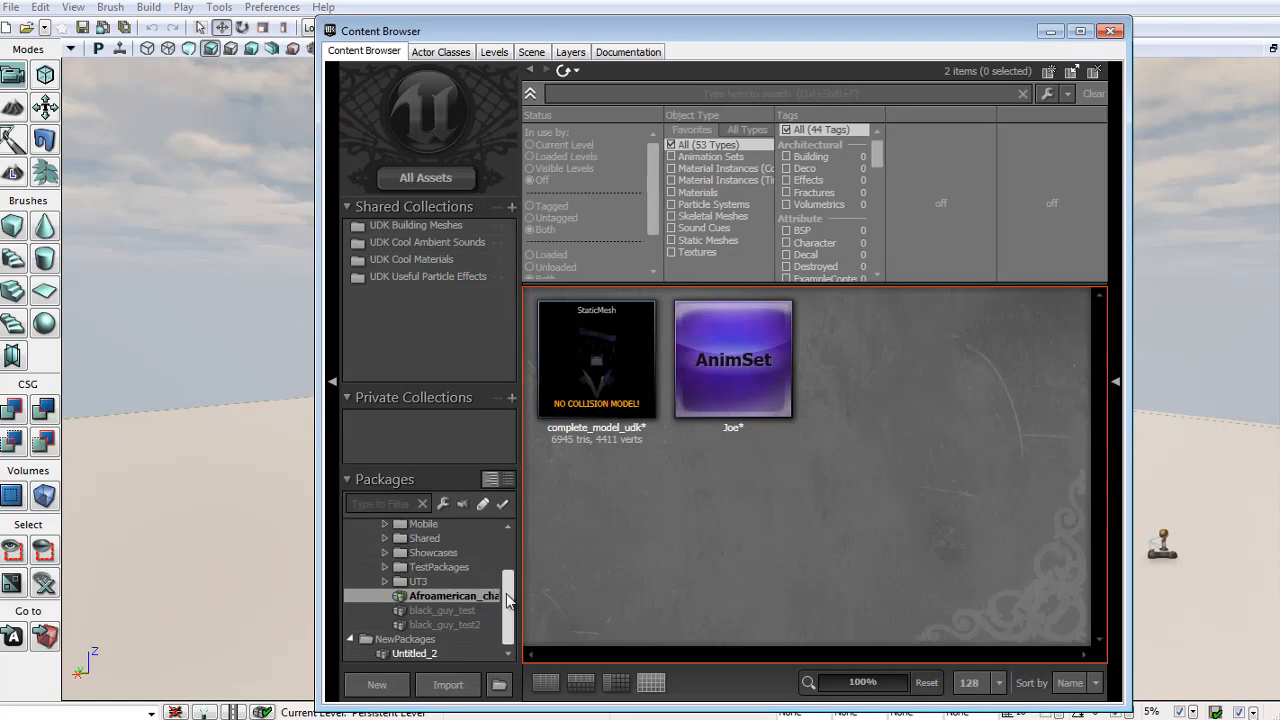
left_click(448, 684)
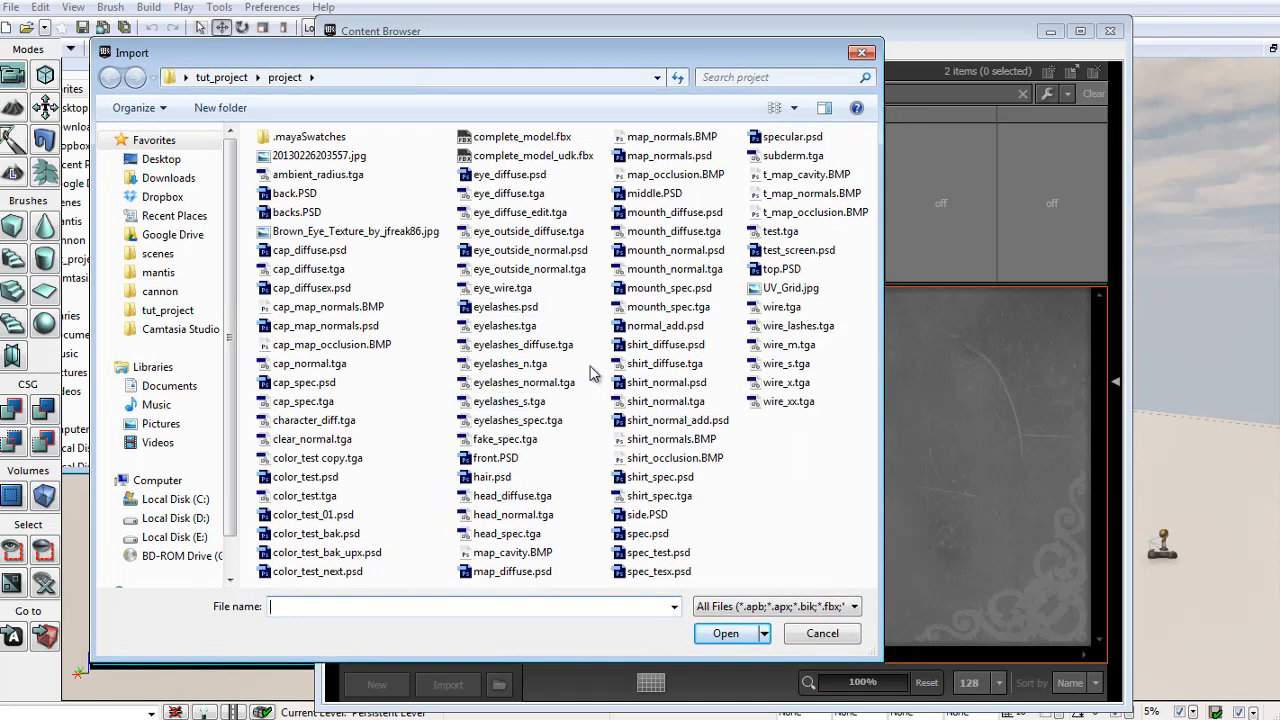
left_click(509, 389)
key("h")
key("h")
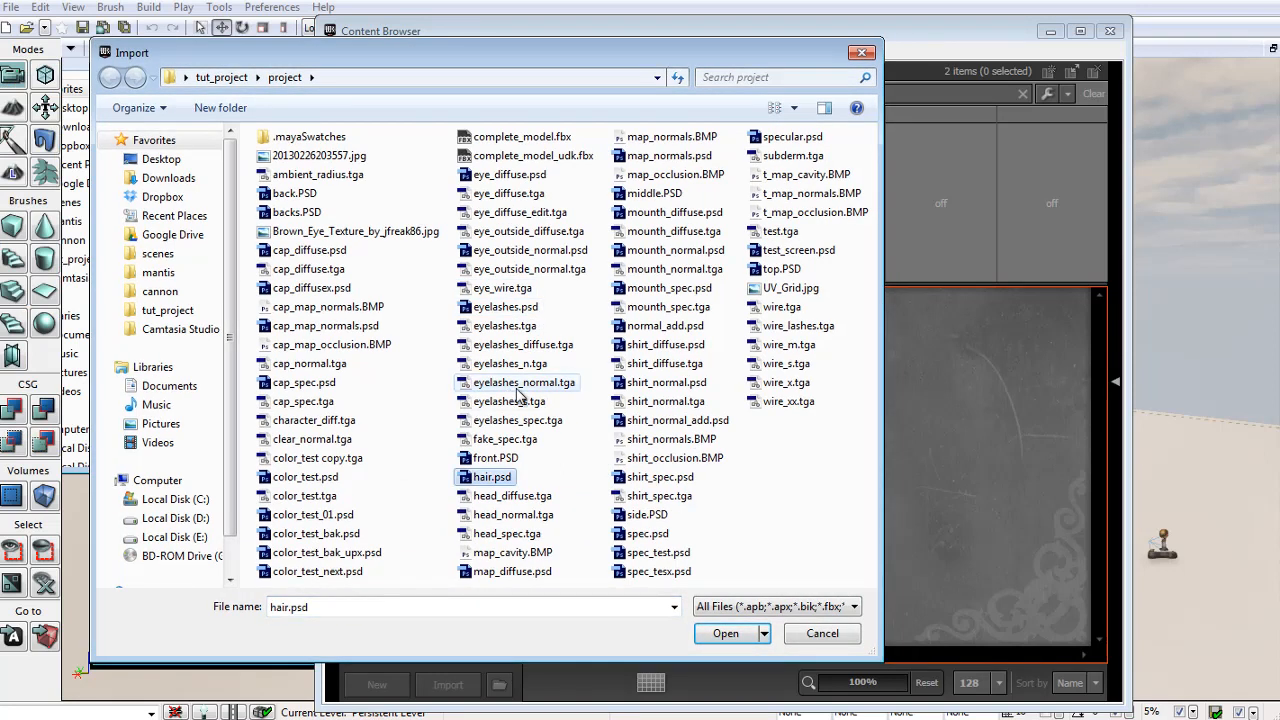
left_click(510, 514, "ctrl")
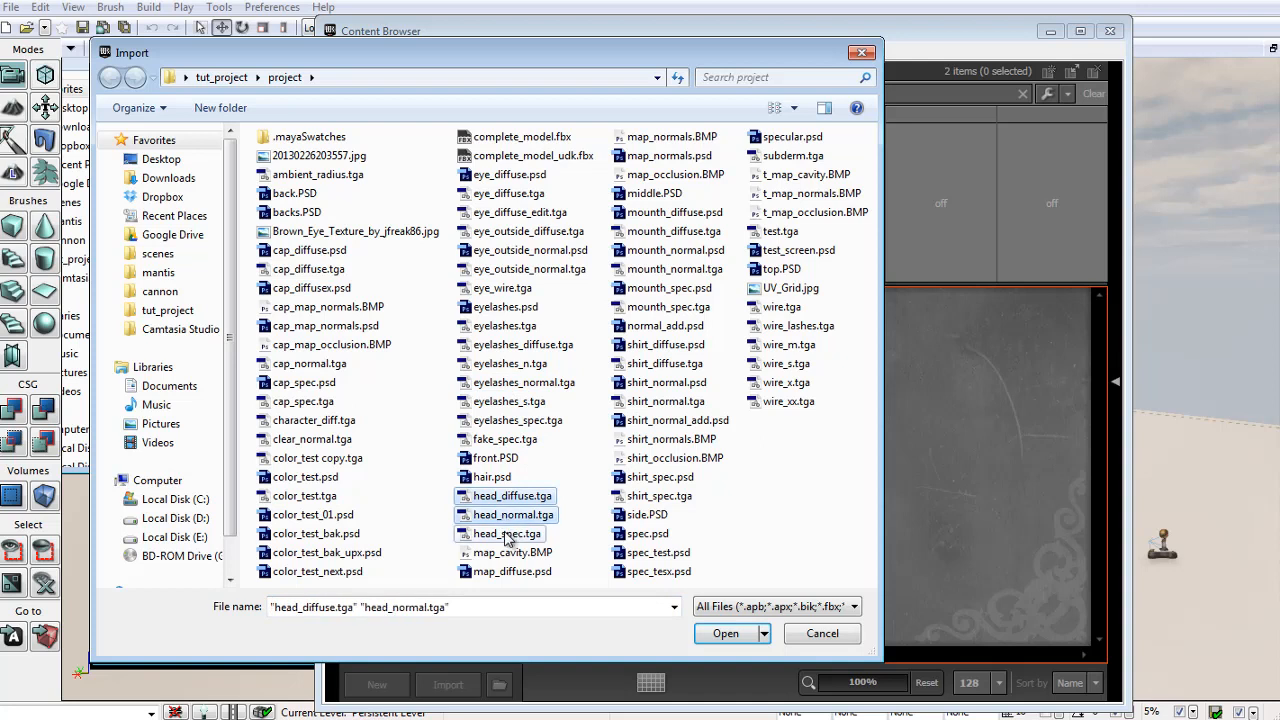
left_click(507, 533, "ctrl")
left_click(722, 636)
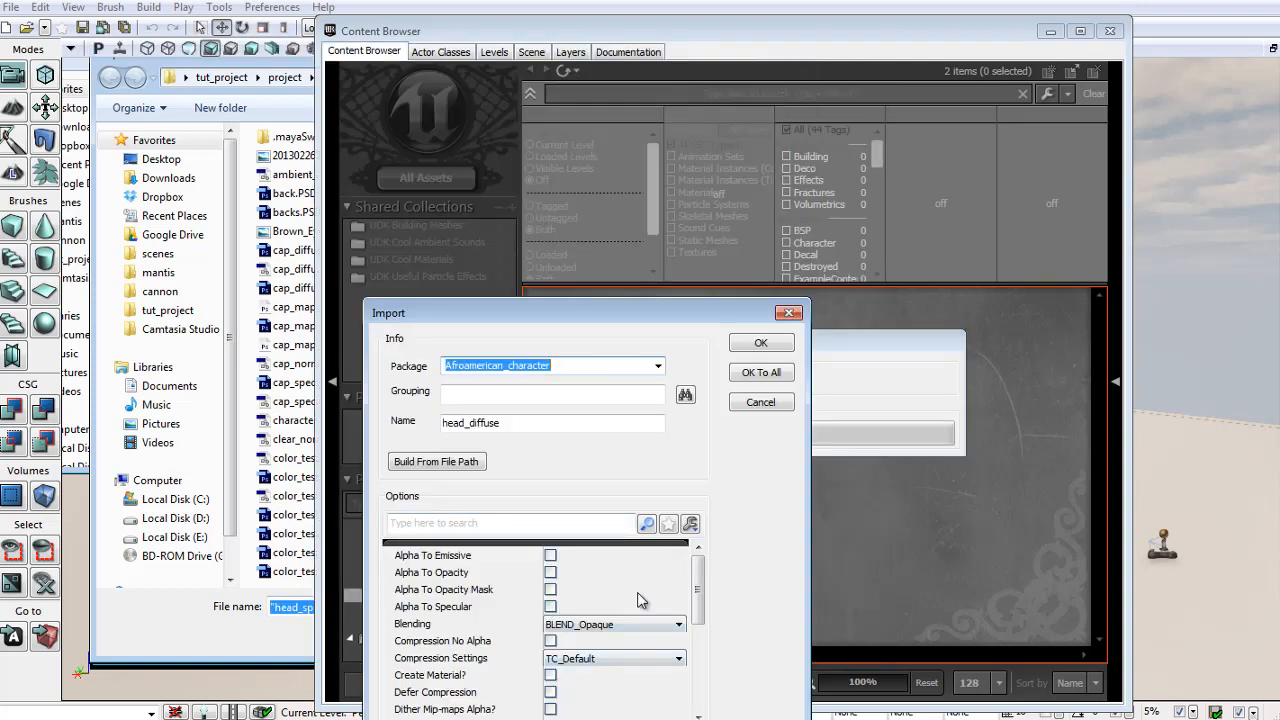
Import head_diffuse with TC_Default compression and head_normal with TC_Normalmap compression, keeping their names.
left_click_drag(523, 428, 443, 425)
left_click(520, 428)
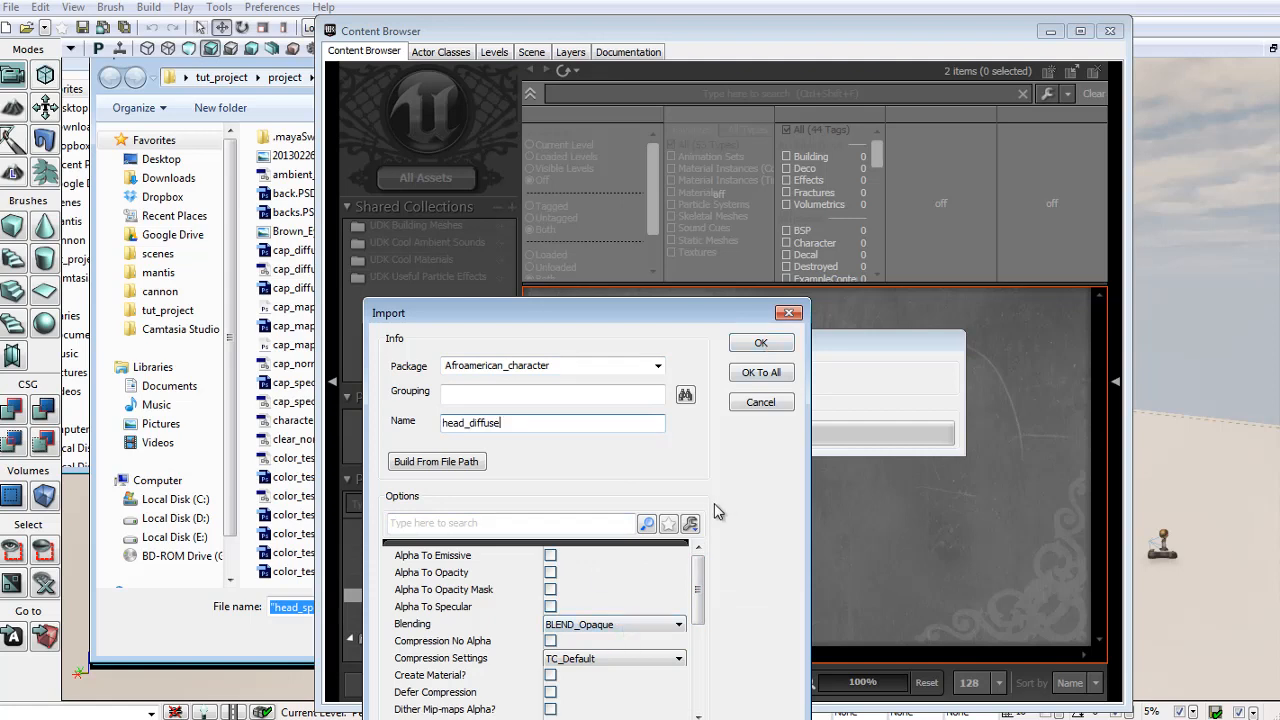
left_click(757, 343)
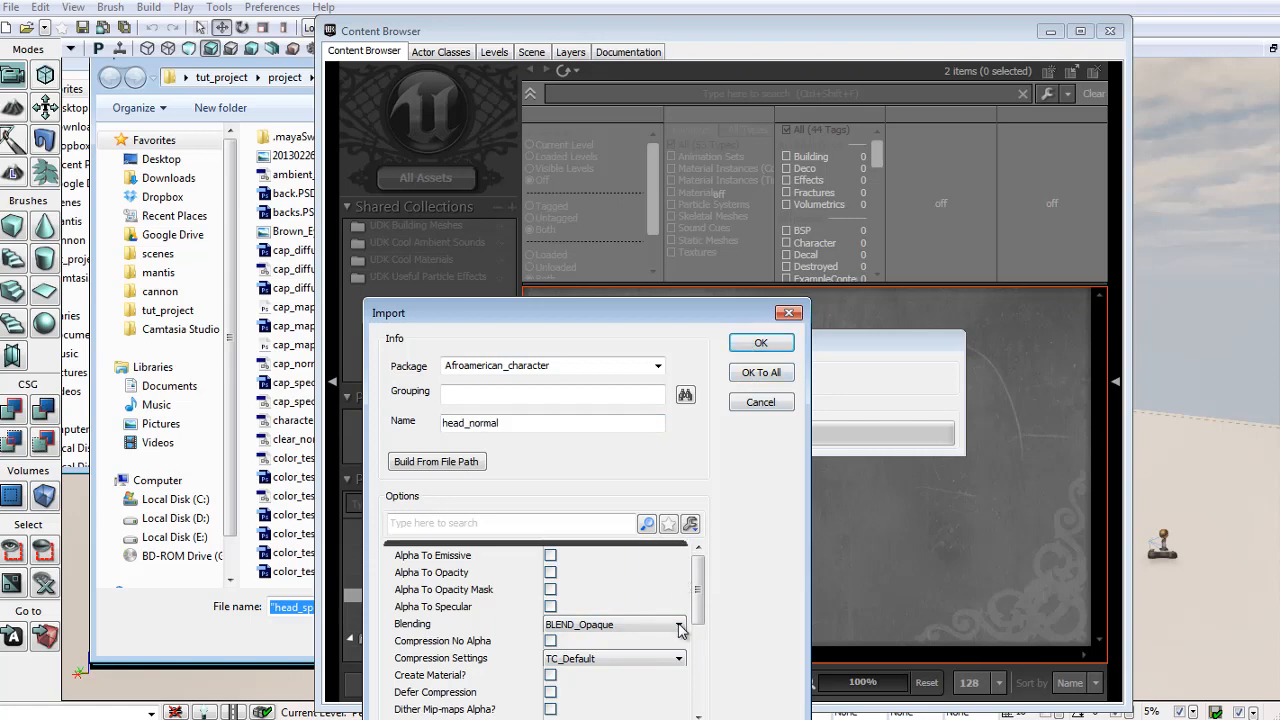
left_click(507, 424)
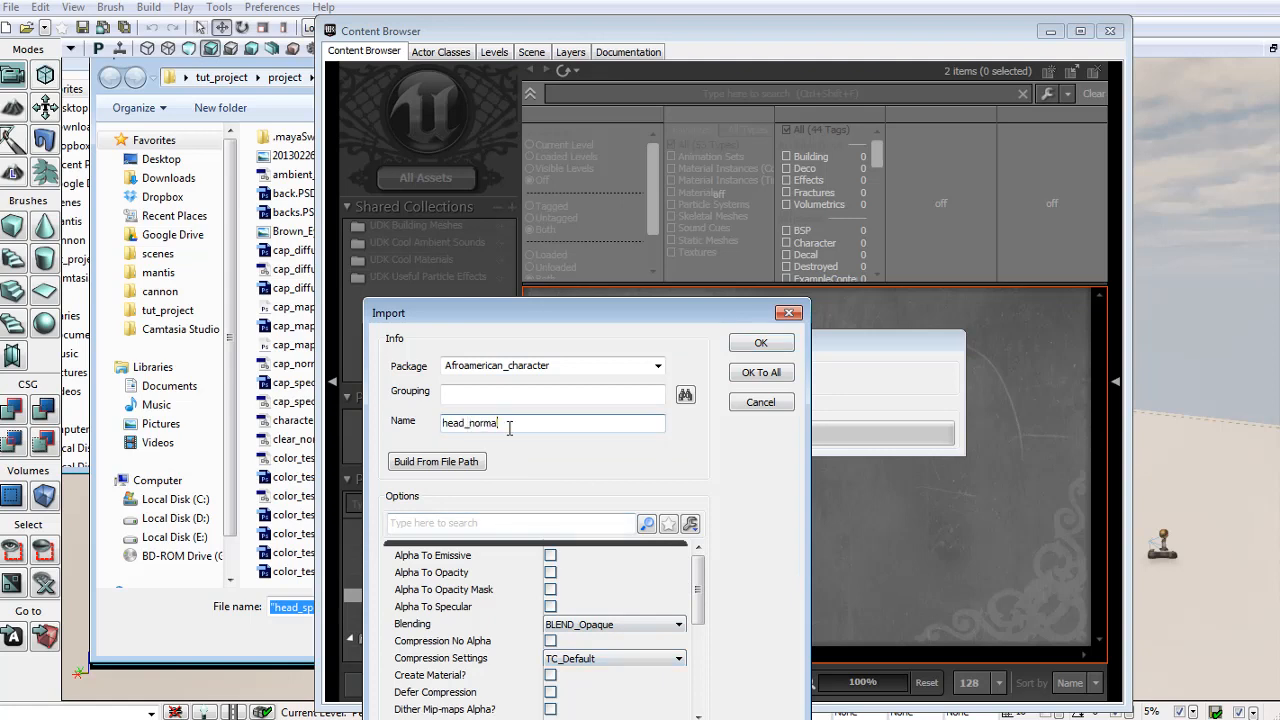
left_click(620, 659)
left_click(608, 687)
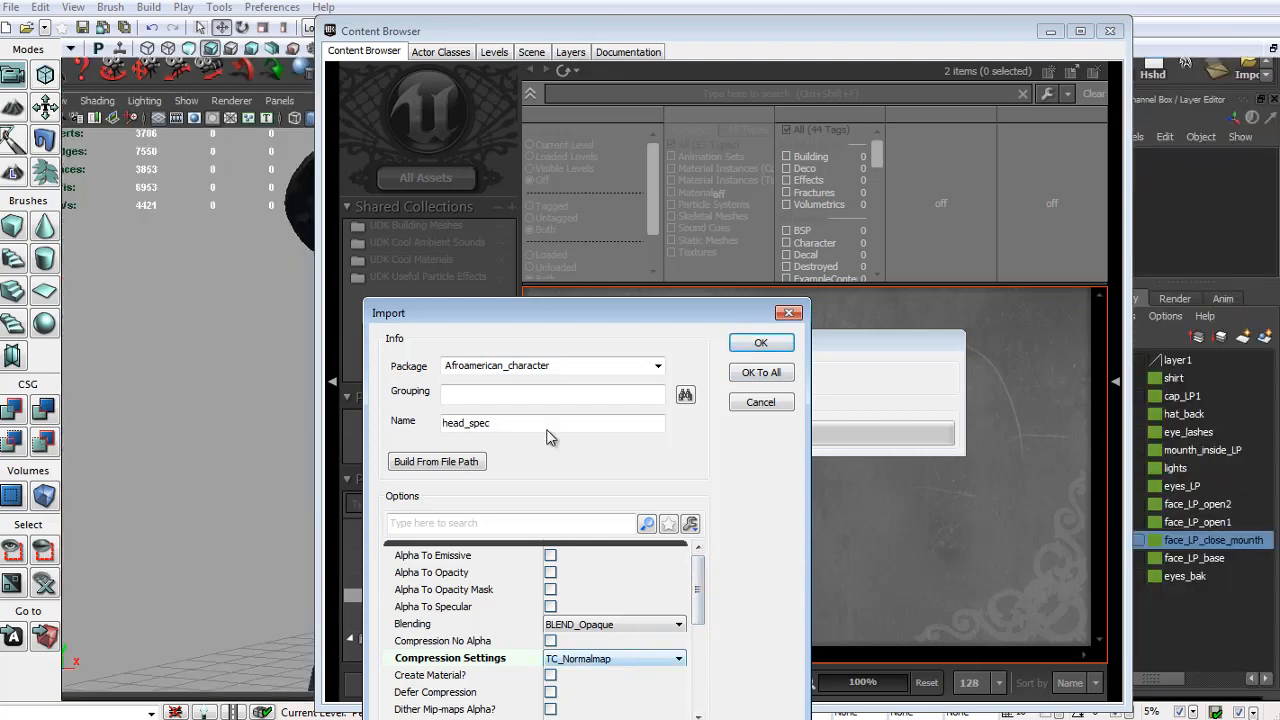
Set head_spec's compression to TC_Default and import it under its existing name.
left_click_drag(530, 424, 428, 421)
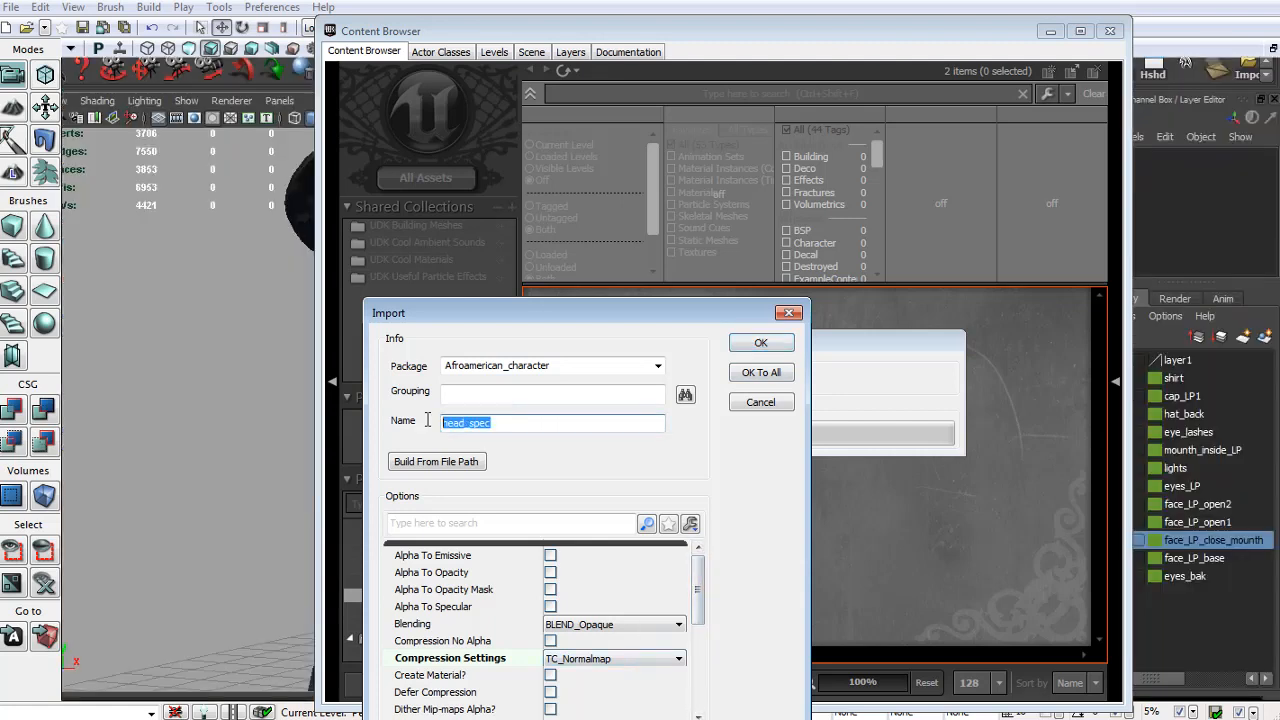
left_click(603, 423)
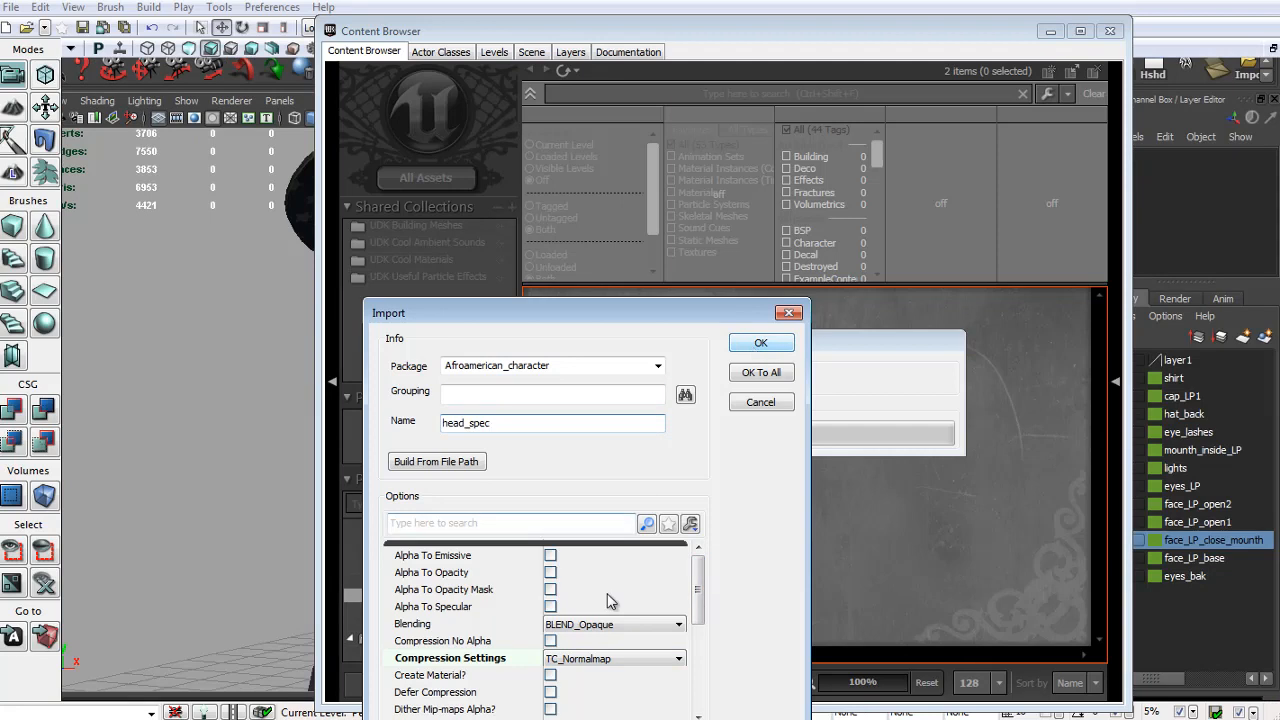
left_click(618, 658)
left_click(592, 672)
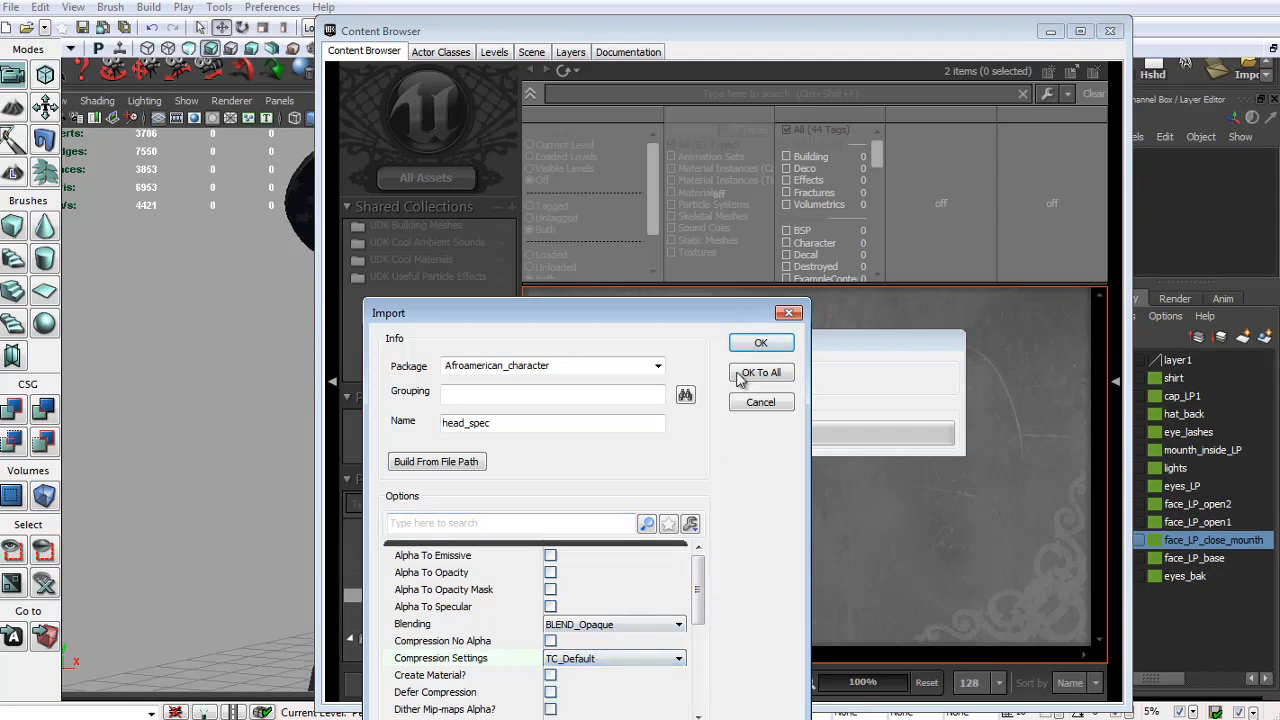
left_click(759, 343)
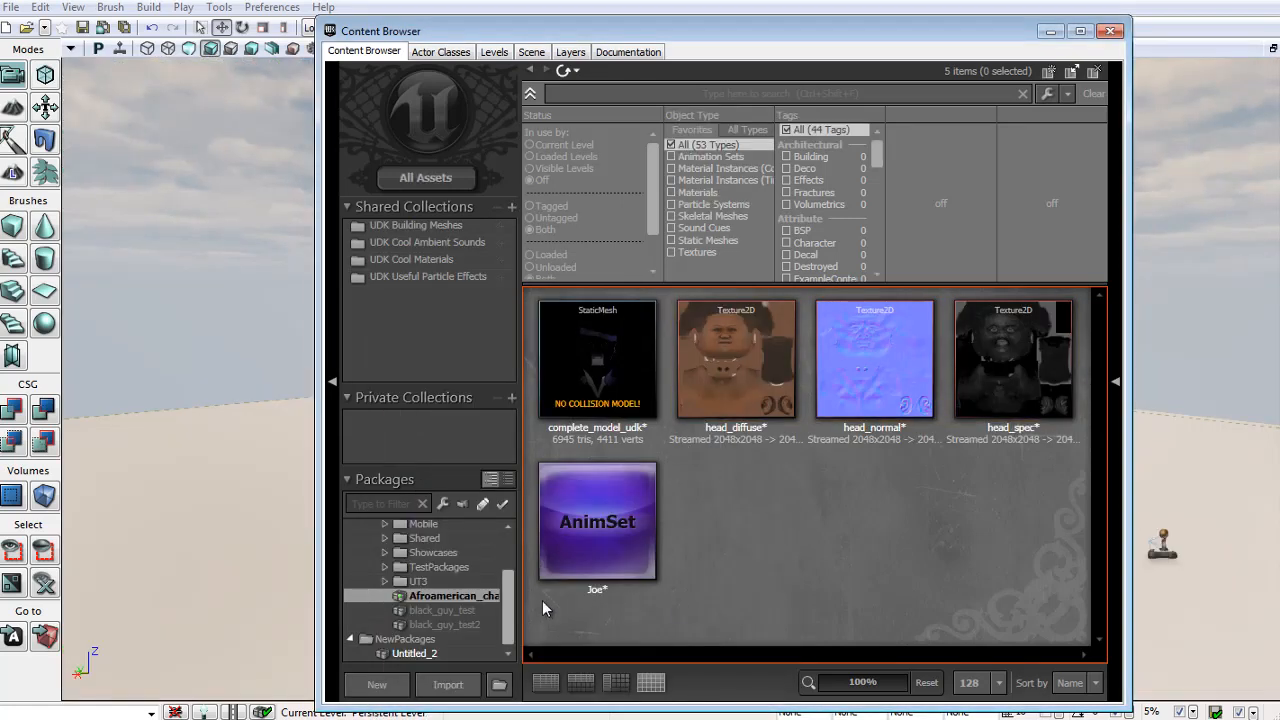
Widen the package list to show full names and save the Afroamerican_character package.
left_click_drag(519, 582, 596, 592)
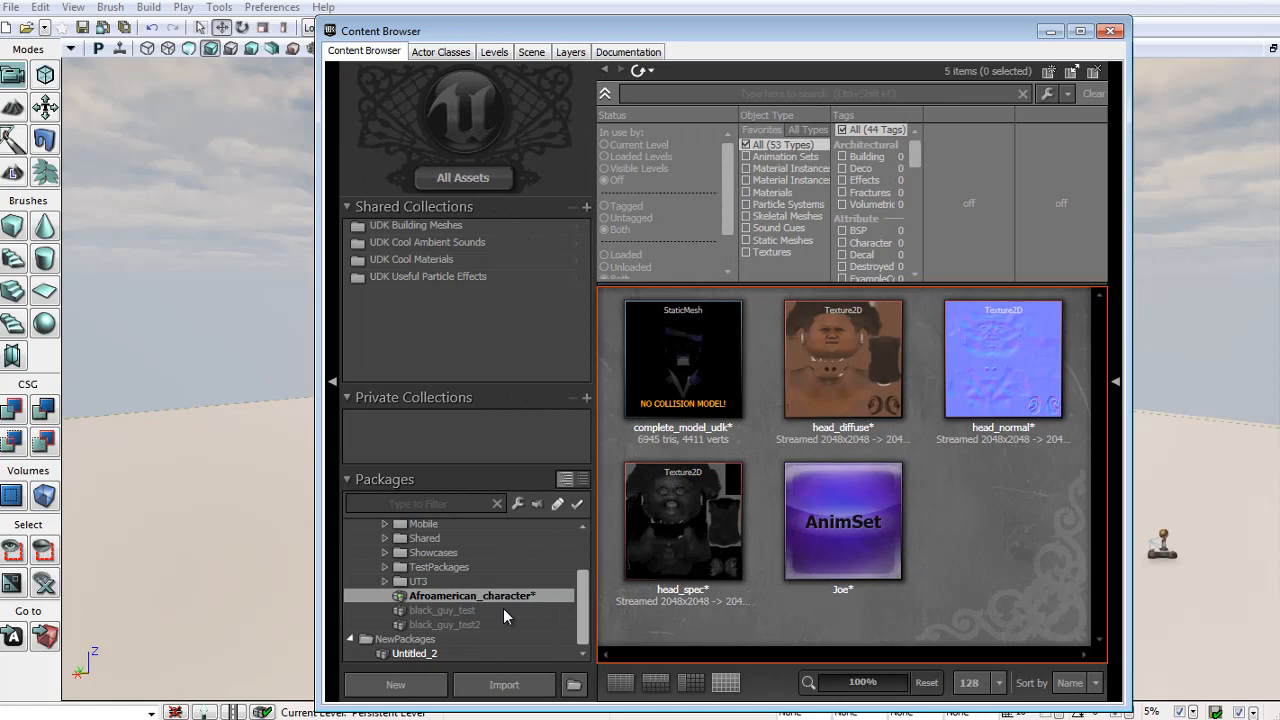
right_click(506, 593)
left_click(545, 604)
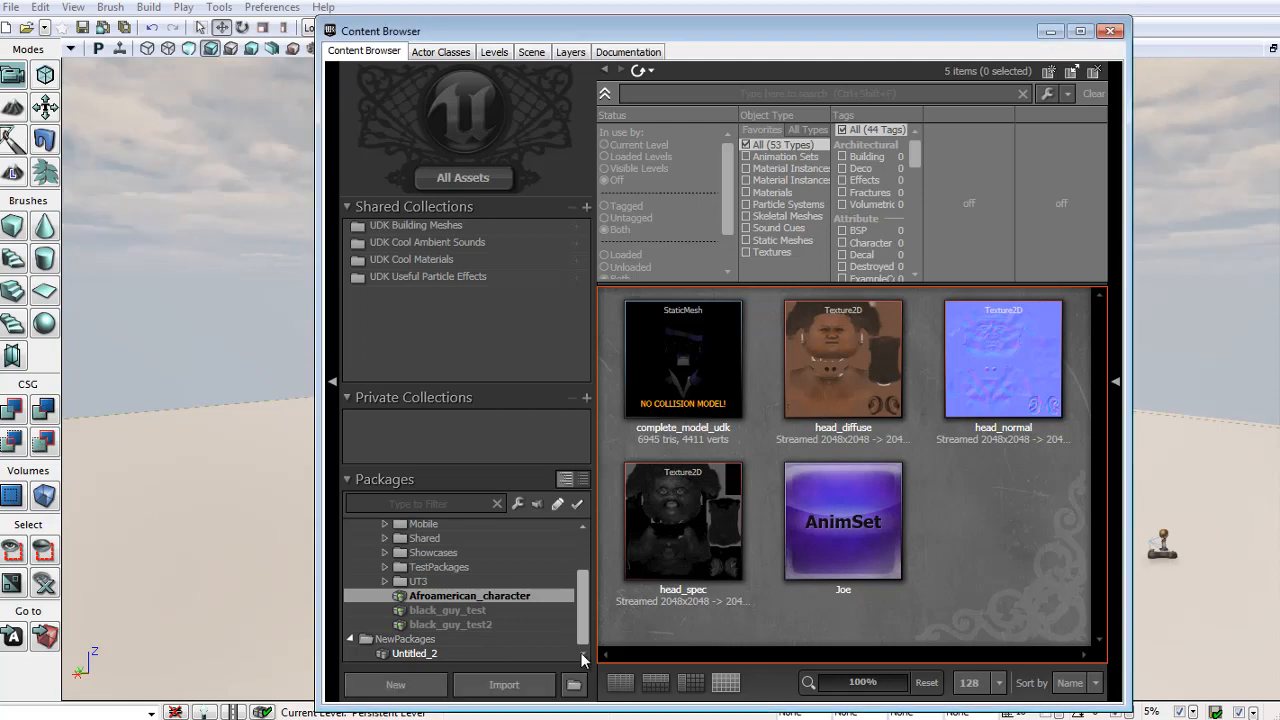
Choose cap_diffuse.tga, cap_normal.tga and cap_spec.tga from the project folder for import into the Afroamerican_character package.
left_click(537, 685)
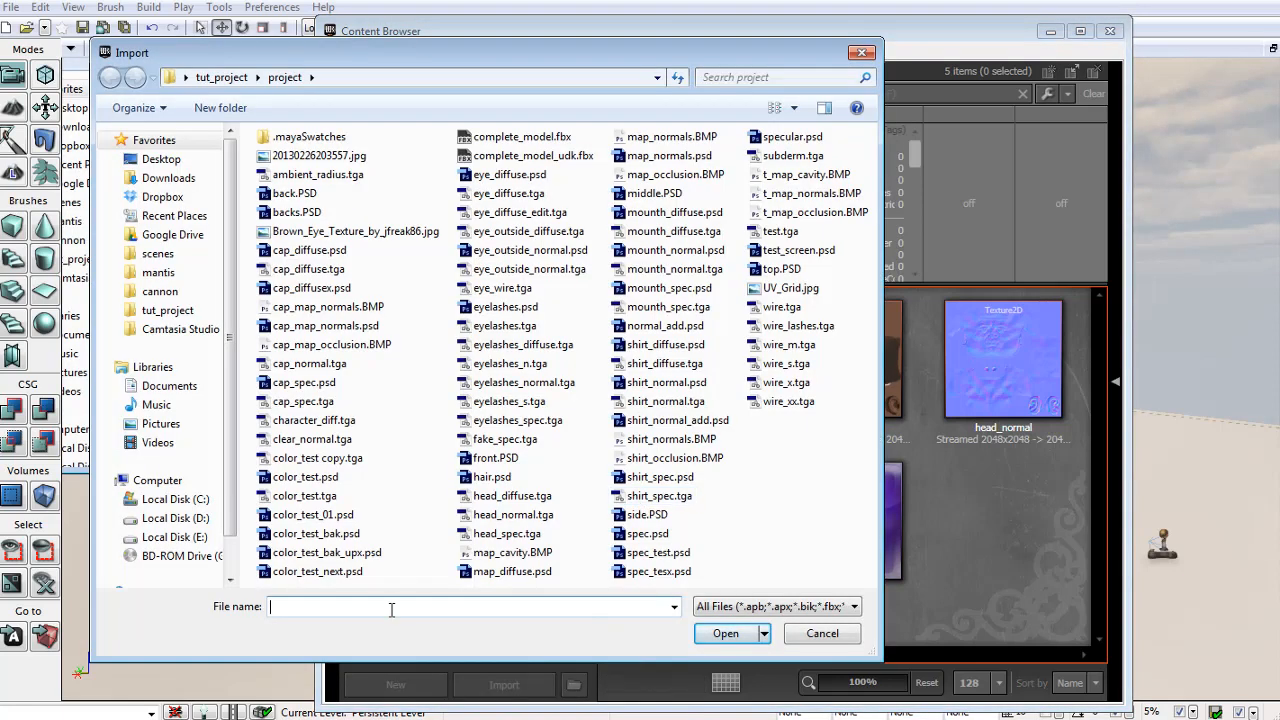
left_click(300, 401)
left_click(318, 365, "ctrl")
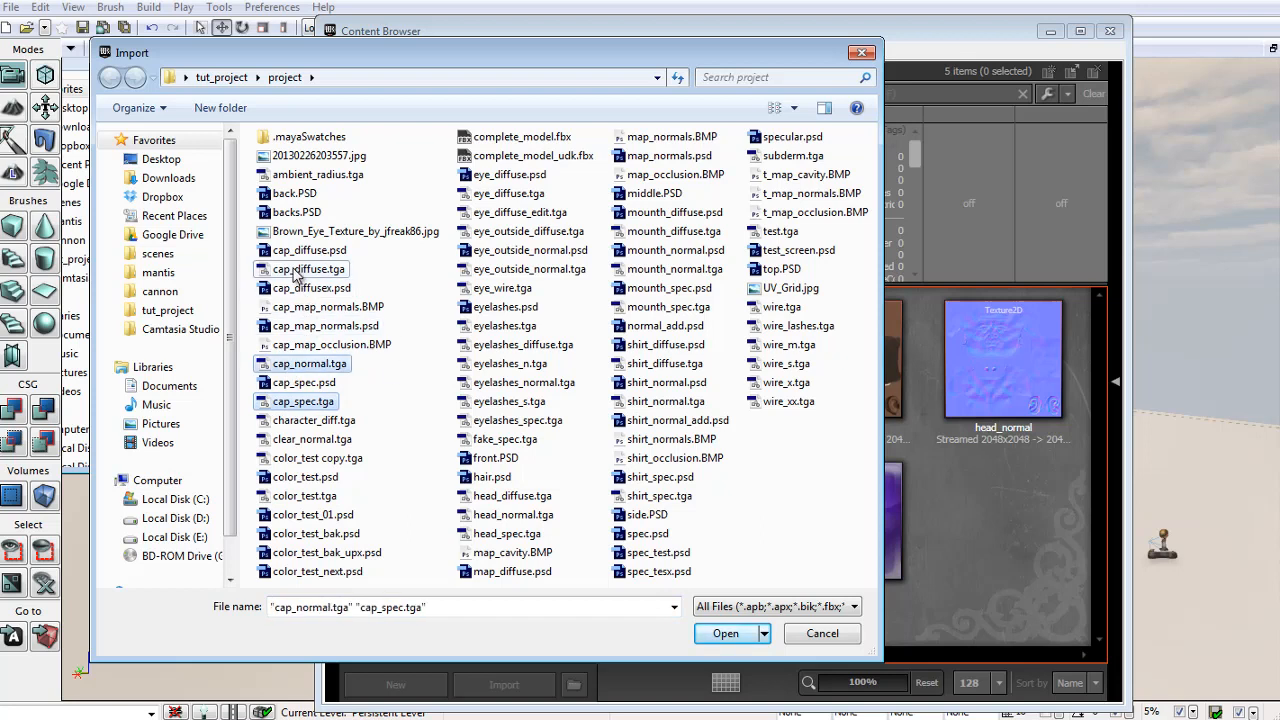
left_click(305, 270, "ctrl")
left_click(724, 633)
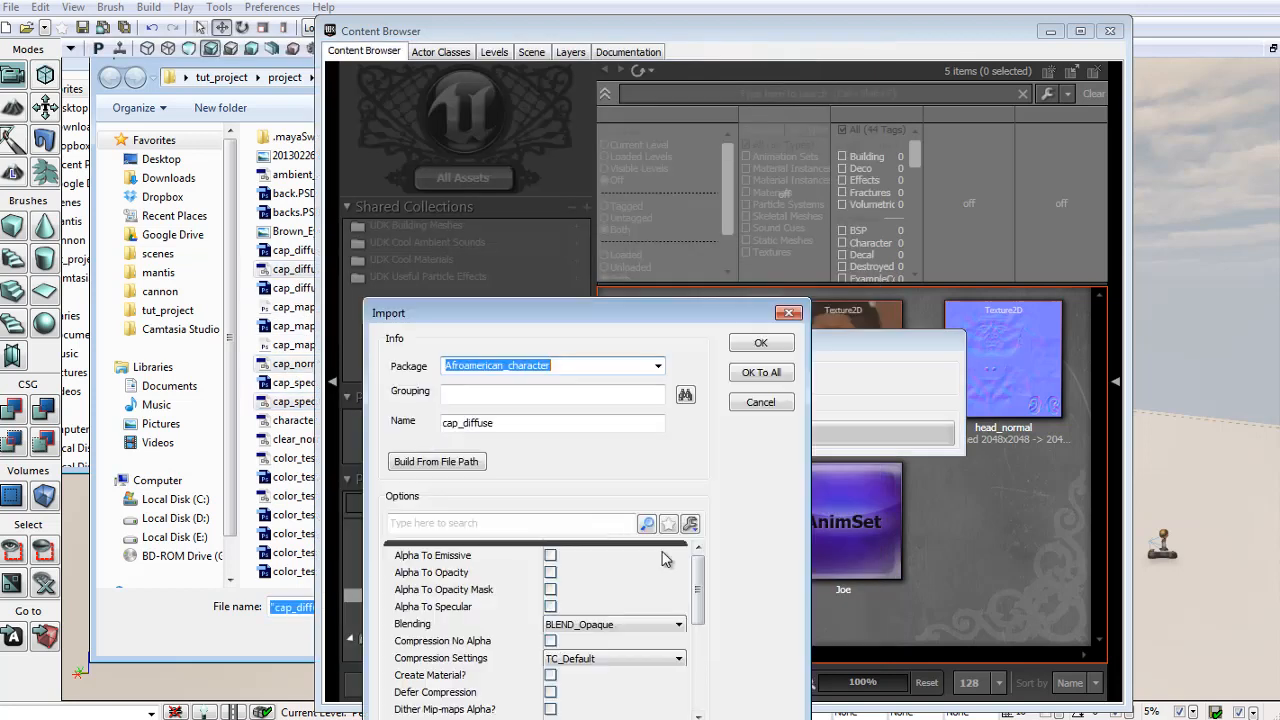
Import cap_diffuse with TC_Default compression and cap_normal with TC_Normalmap compression.
left_click(760, 343)
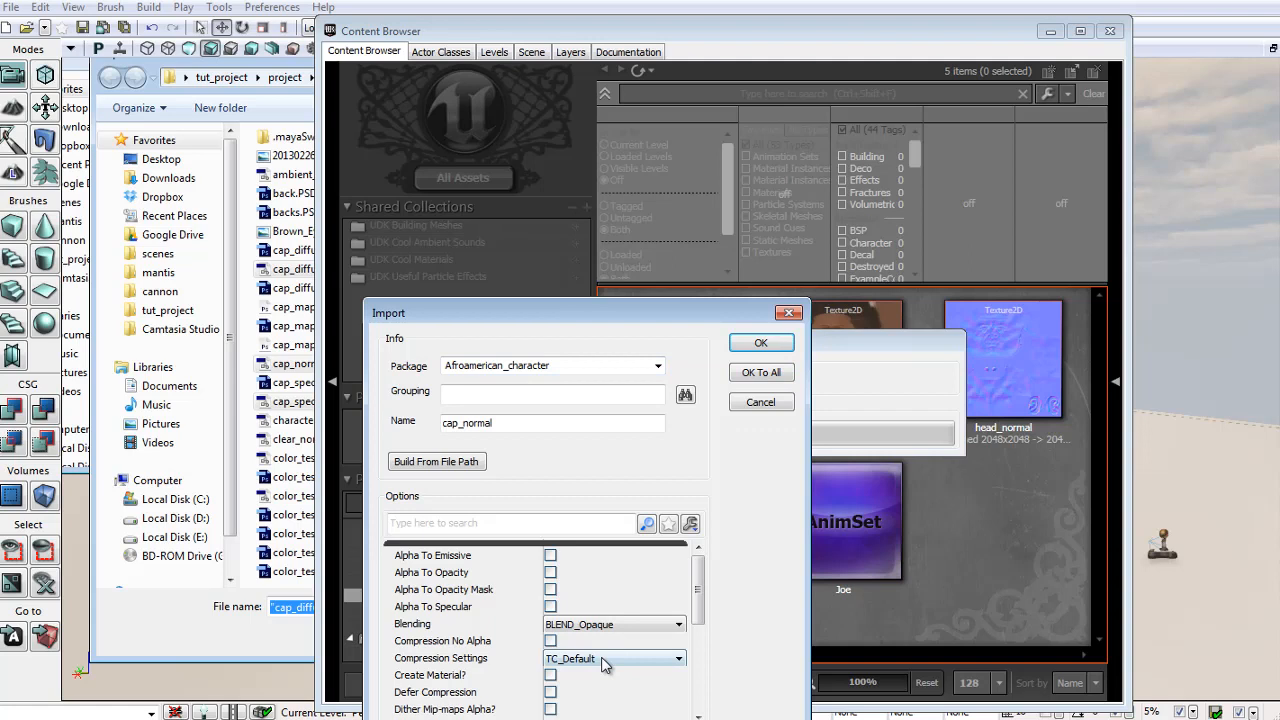
left_click(612, 658)
left_click(592, 690)
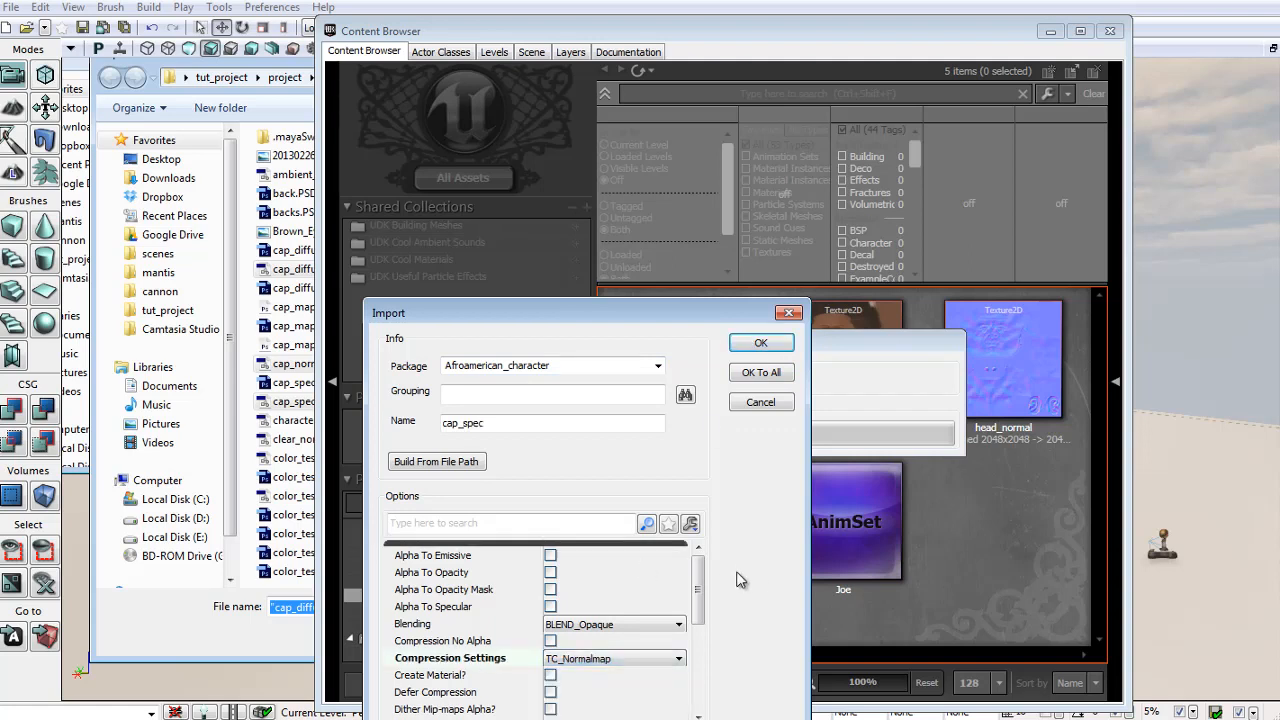
Set cap_spec's compression to TC_Default and import the texture.
left_click(594, 657)
left_click(573, 677)
left_click(757, 346)
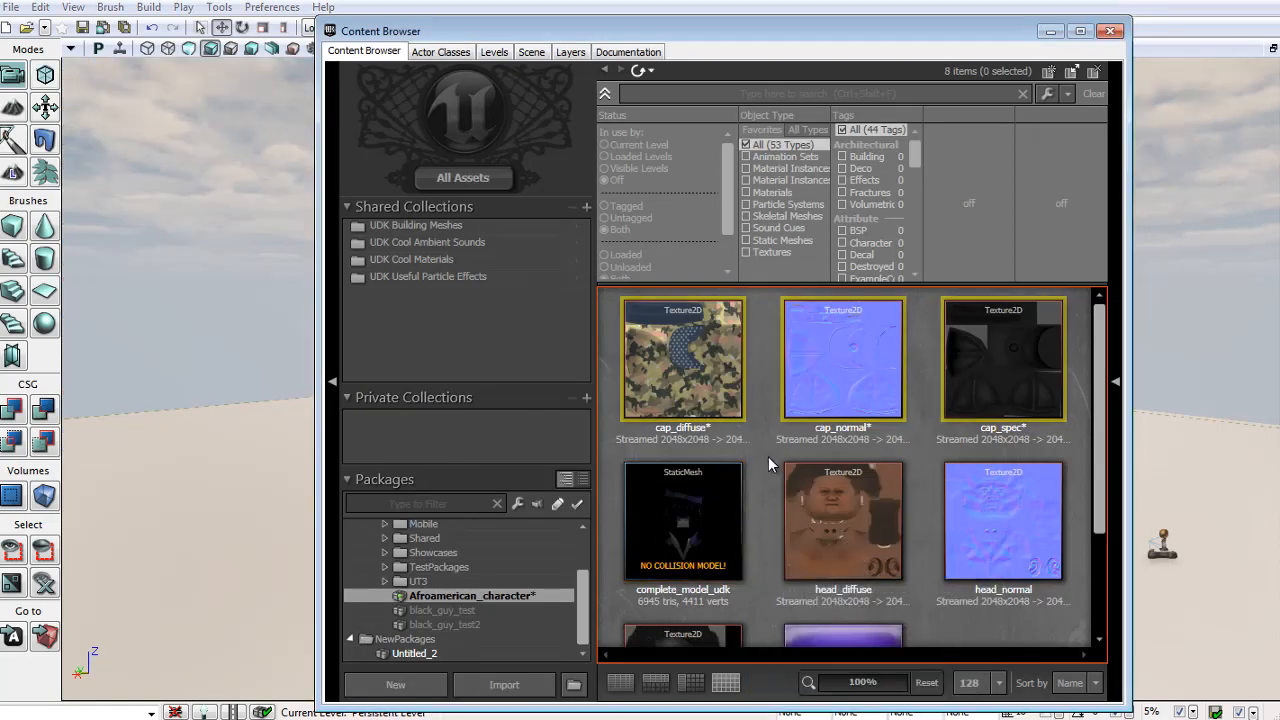
Choose shirt_diffuse.tga, shirt_normal.tga and shirt_spec.tga from the project folder for import into the Afroamerican_character package.
left_click(504, 684)
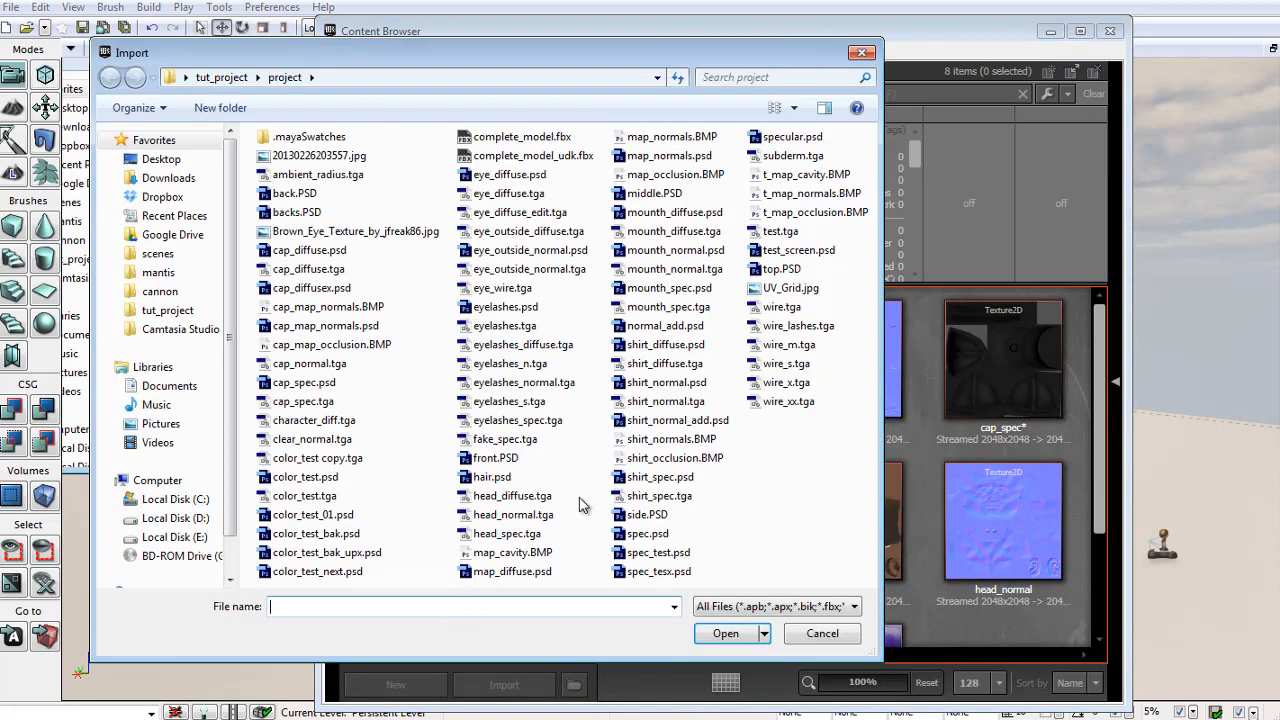
left_click(662, 364)
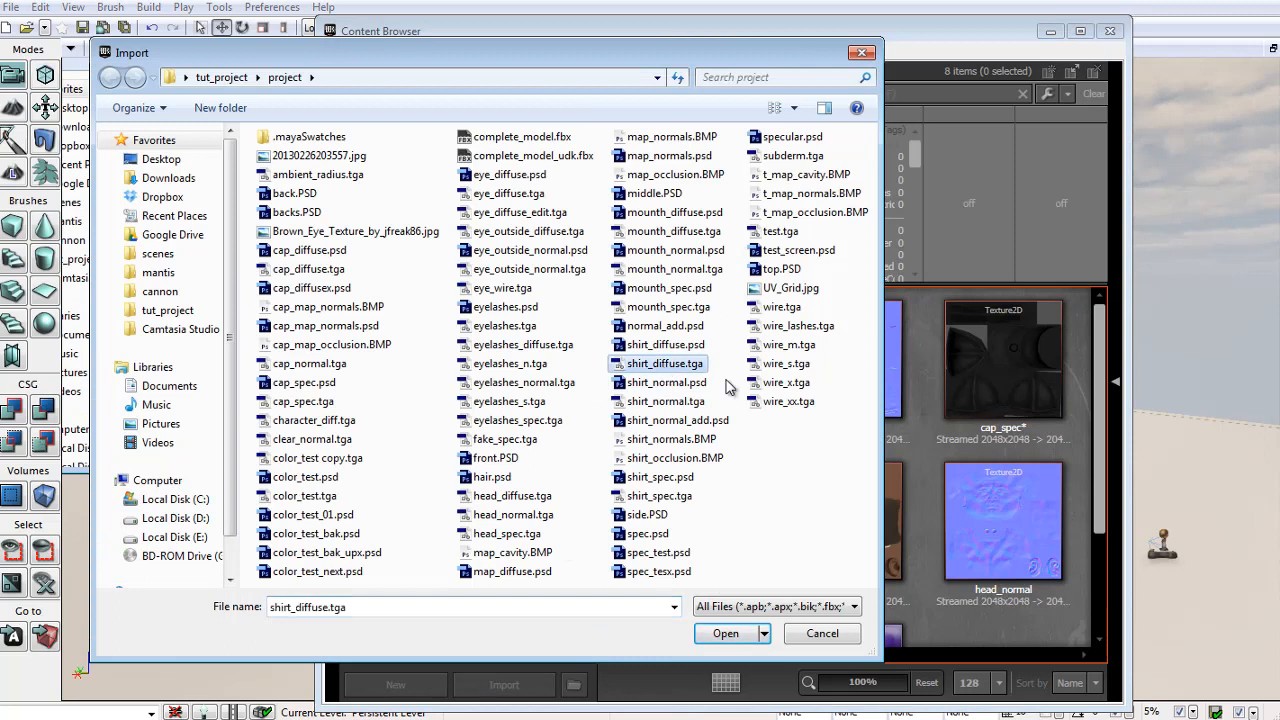
left_click(680, 401, "ctrl")
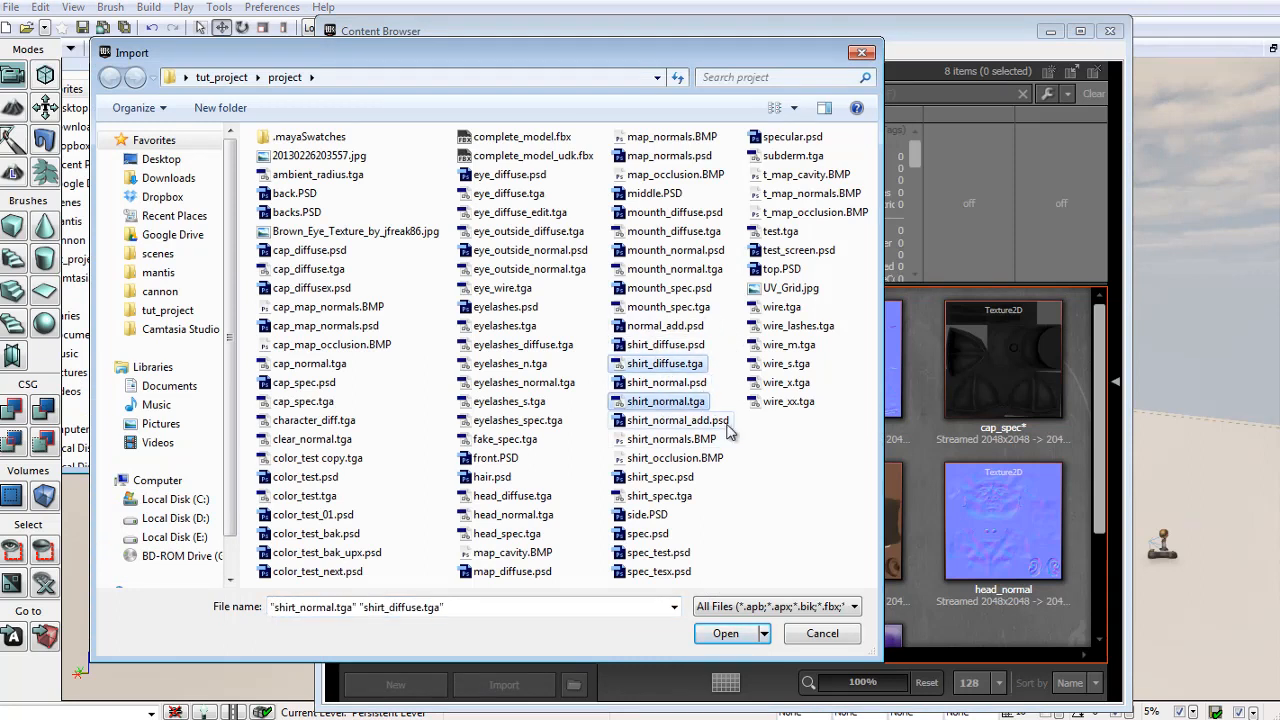
left_click(659, 496, "ctrl")
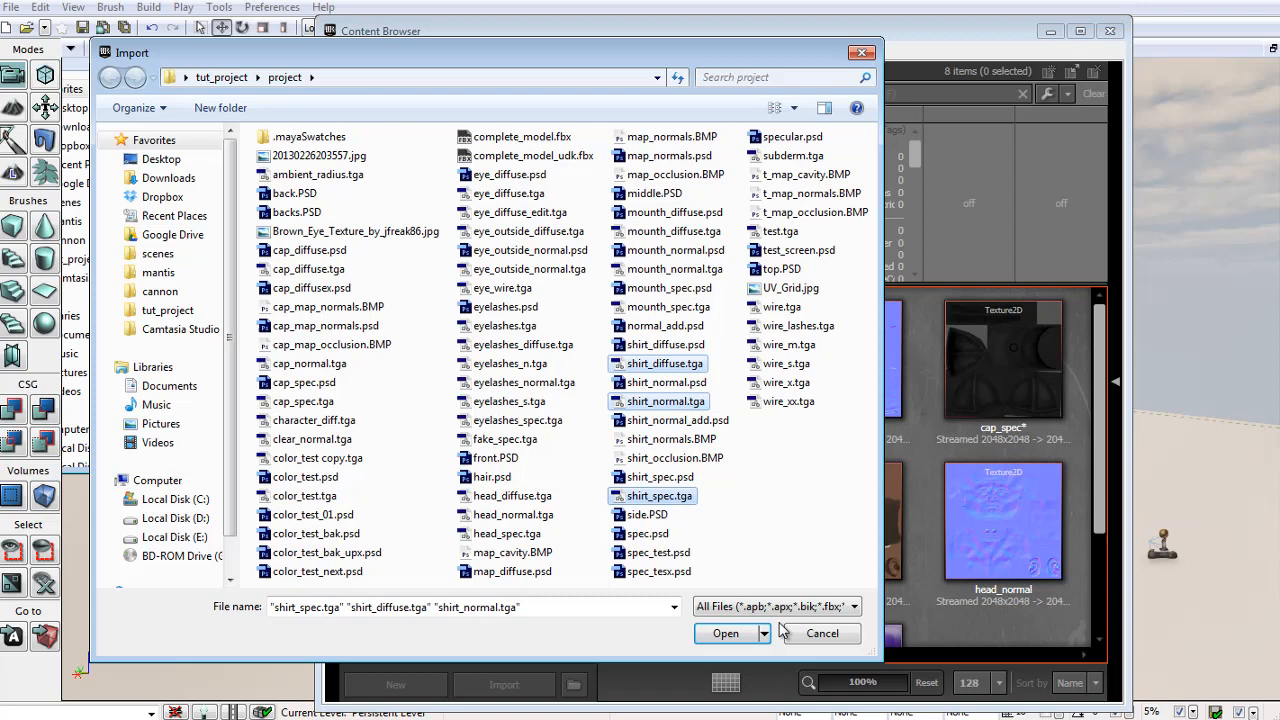
left_click(724, 633)
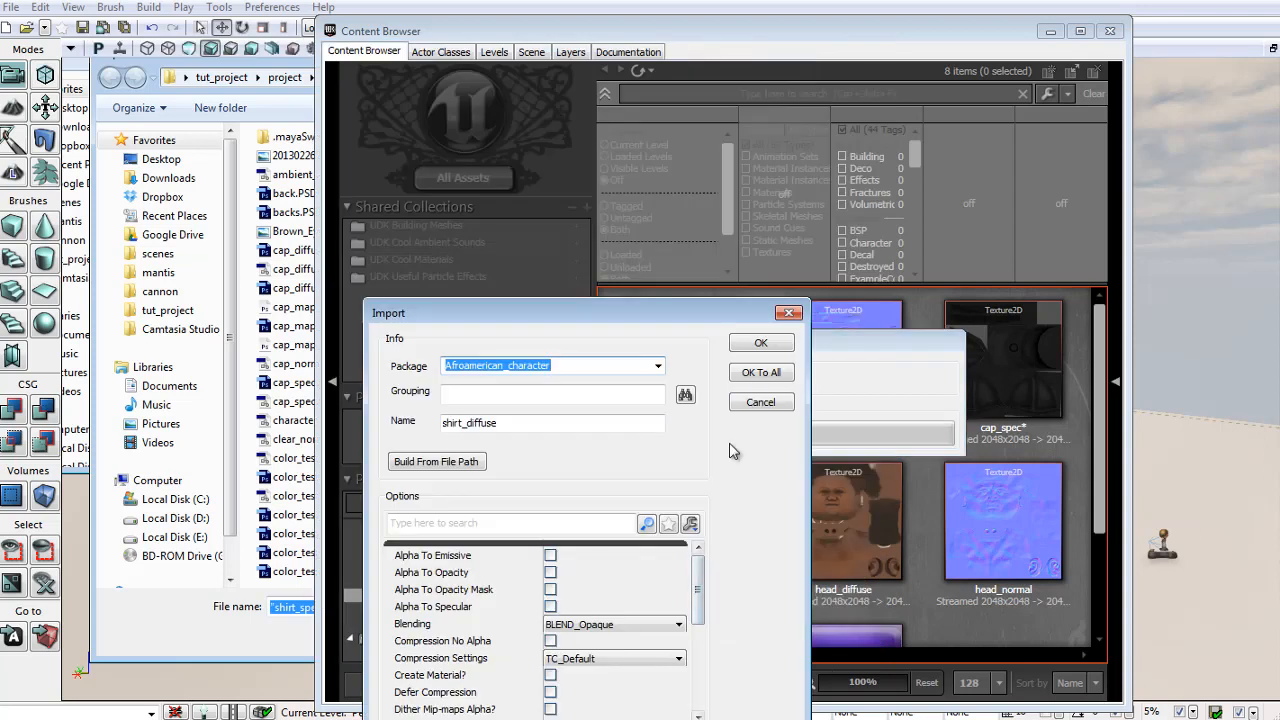
Import shirt_diffuse with TC_Default compression and shirt_normal with TC_Normalmap compression.
left_click(764, 342)
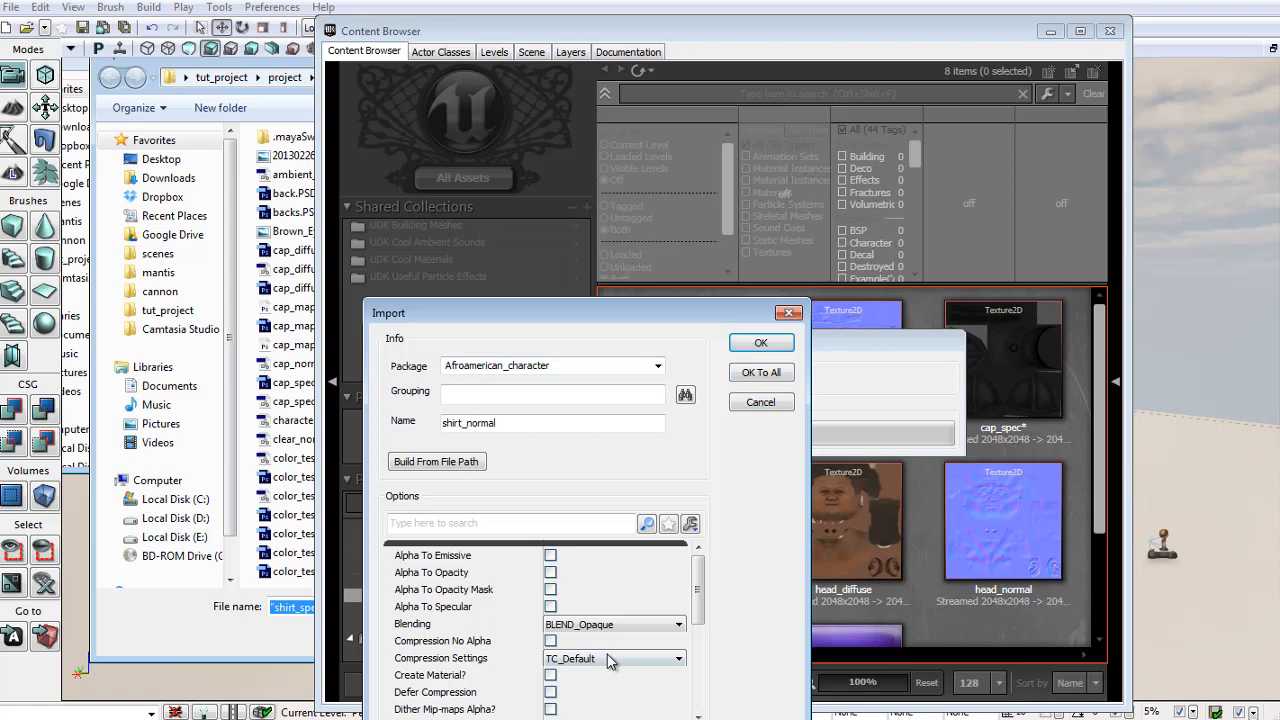
left_click(612, 659)
left_click(600, 676)
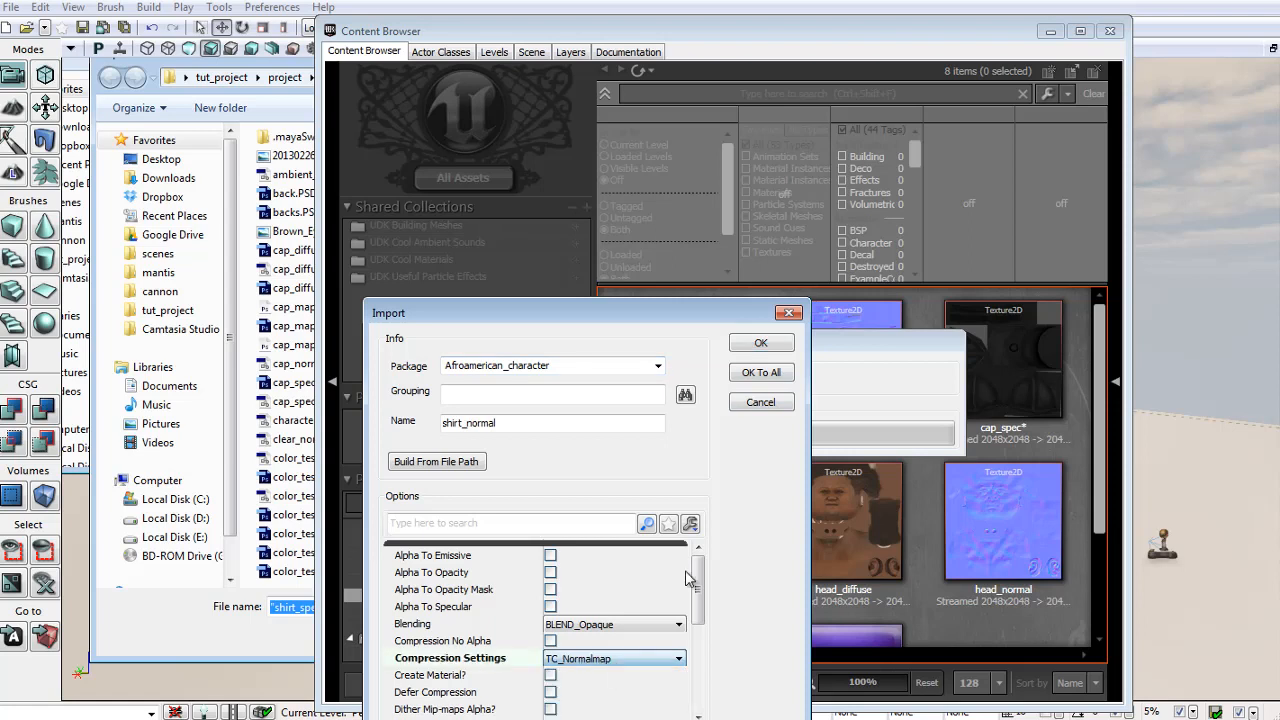
left_click(764, 345)
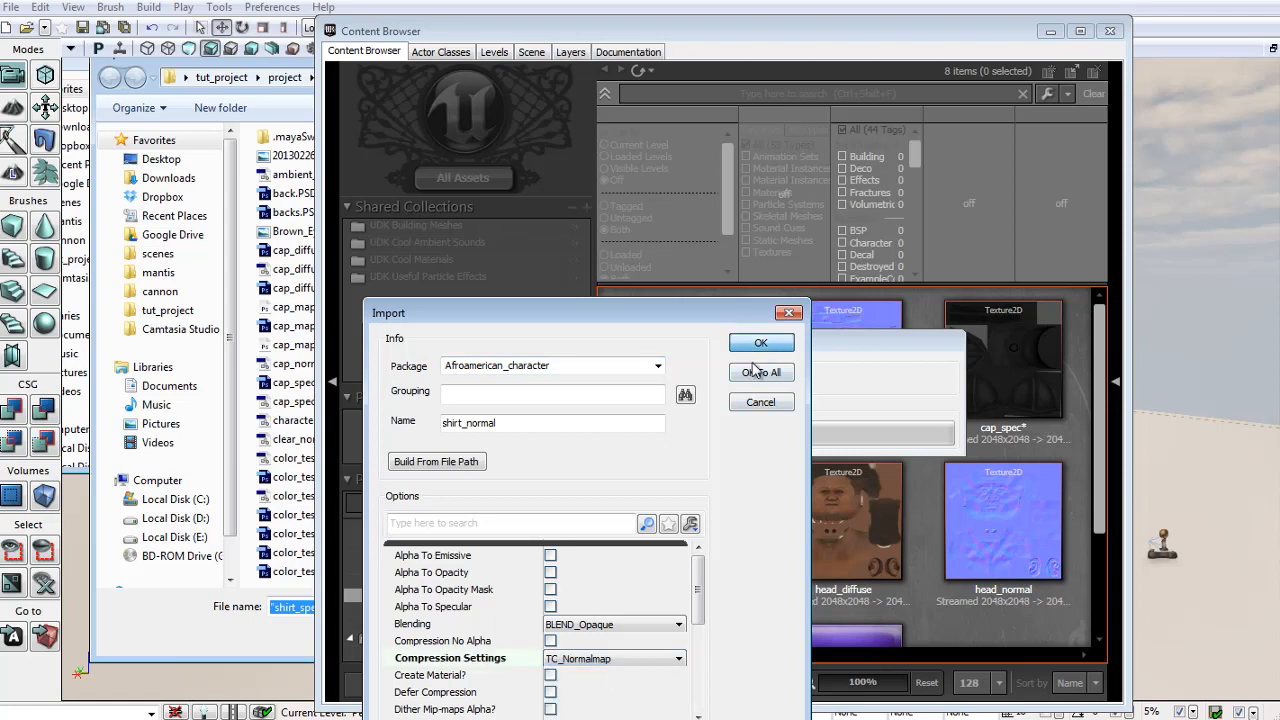
Set shirt_spec's compression to TC_Default and import the texture.
left_click(586, 660)
left_click(590, 673)
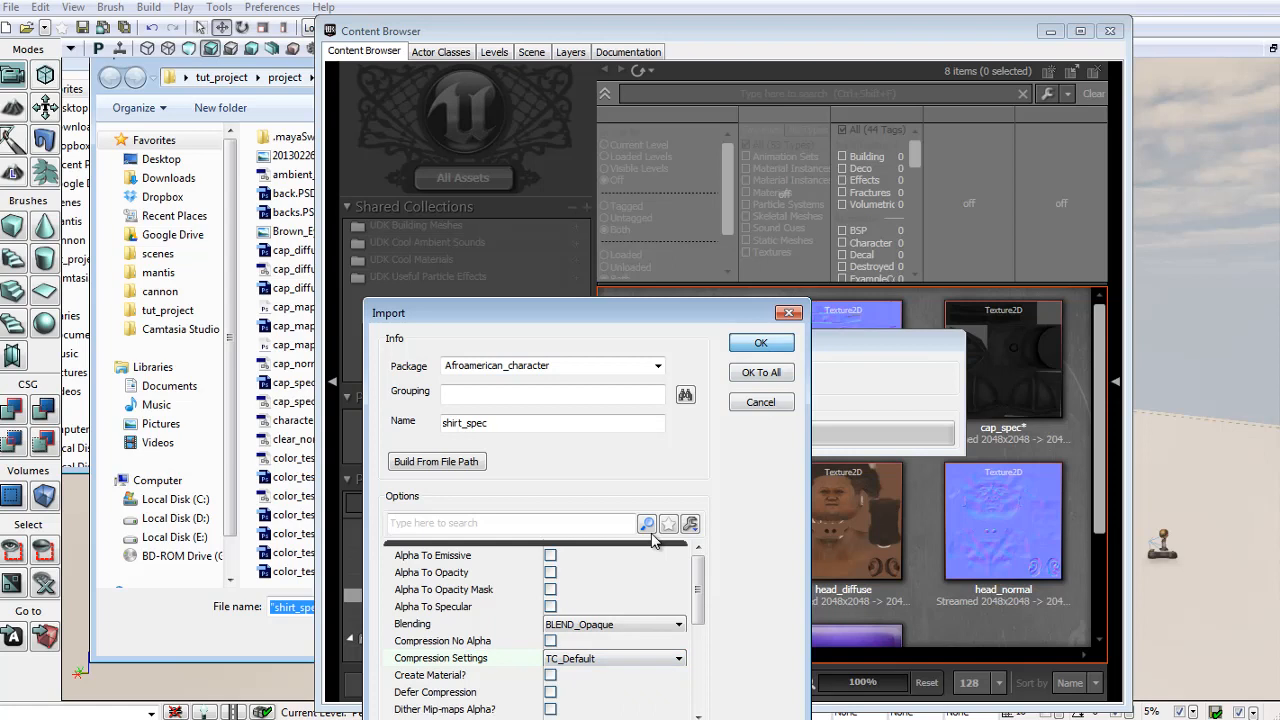
key("Return")
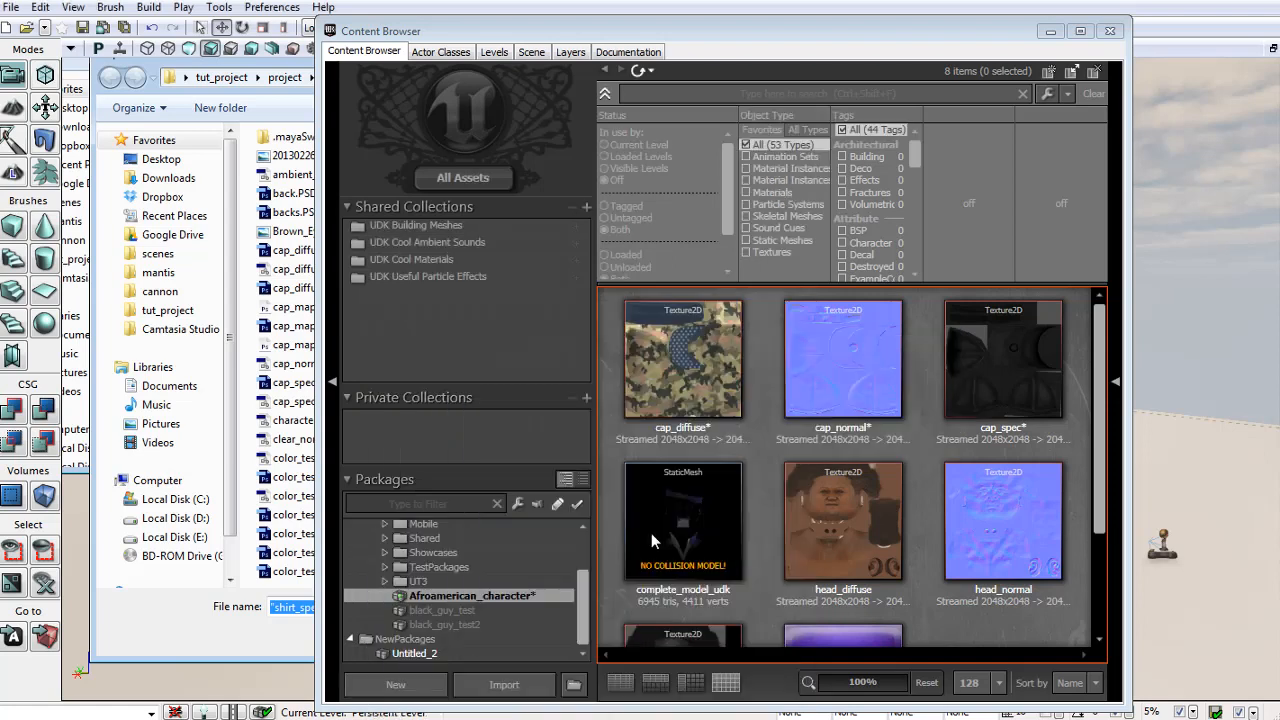
Choose eye_diffuse.tga and eye_outside_normal.tga from the project folder for import into the Afroamerican_character package.
scroll(766, 452, "down", 1)
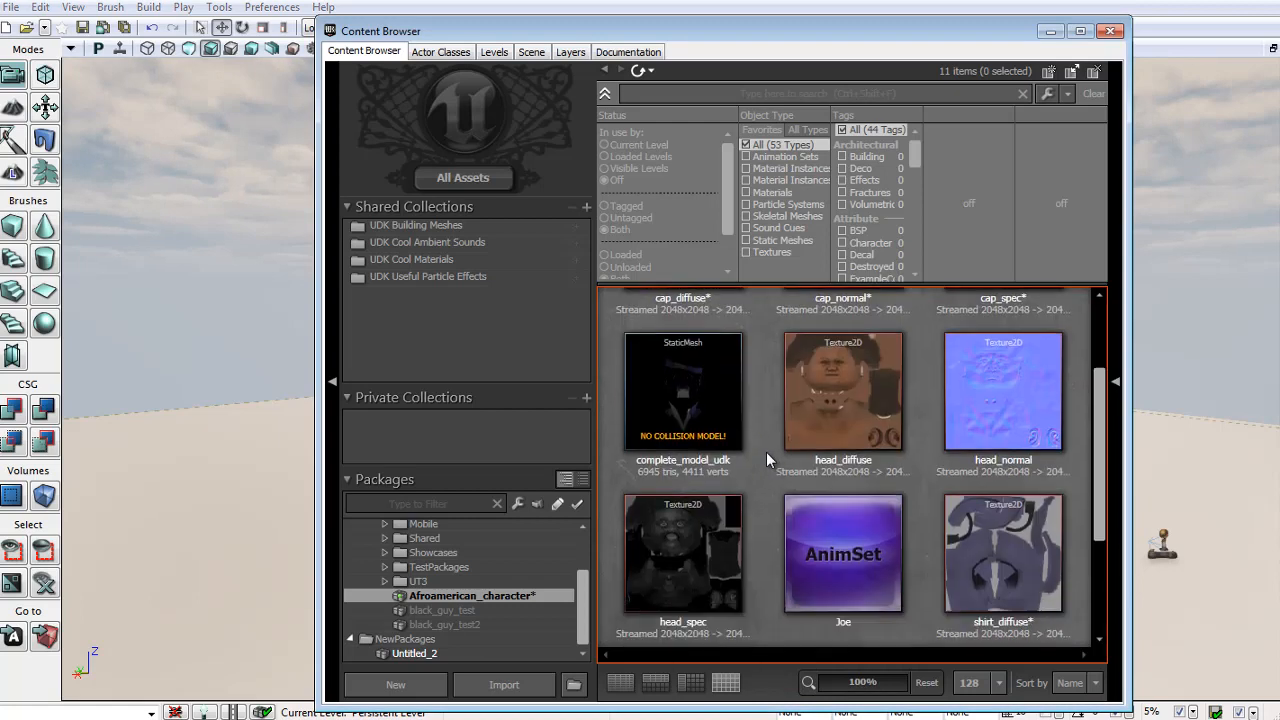
scroll(768, 448, "down", 1)
scroll(763, 511, "down", 1)
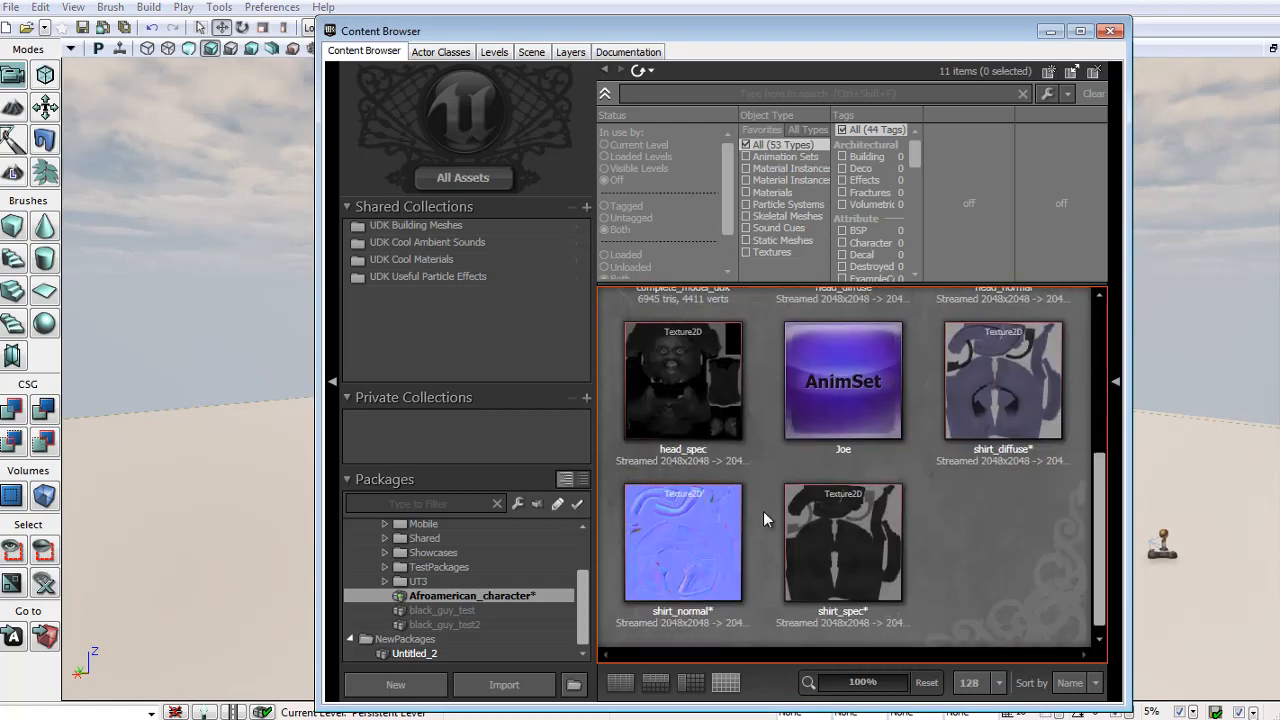
left_click(504, 685)
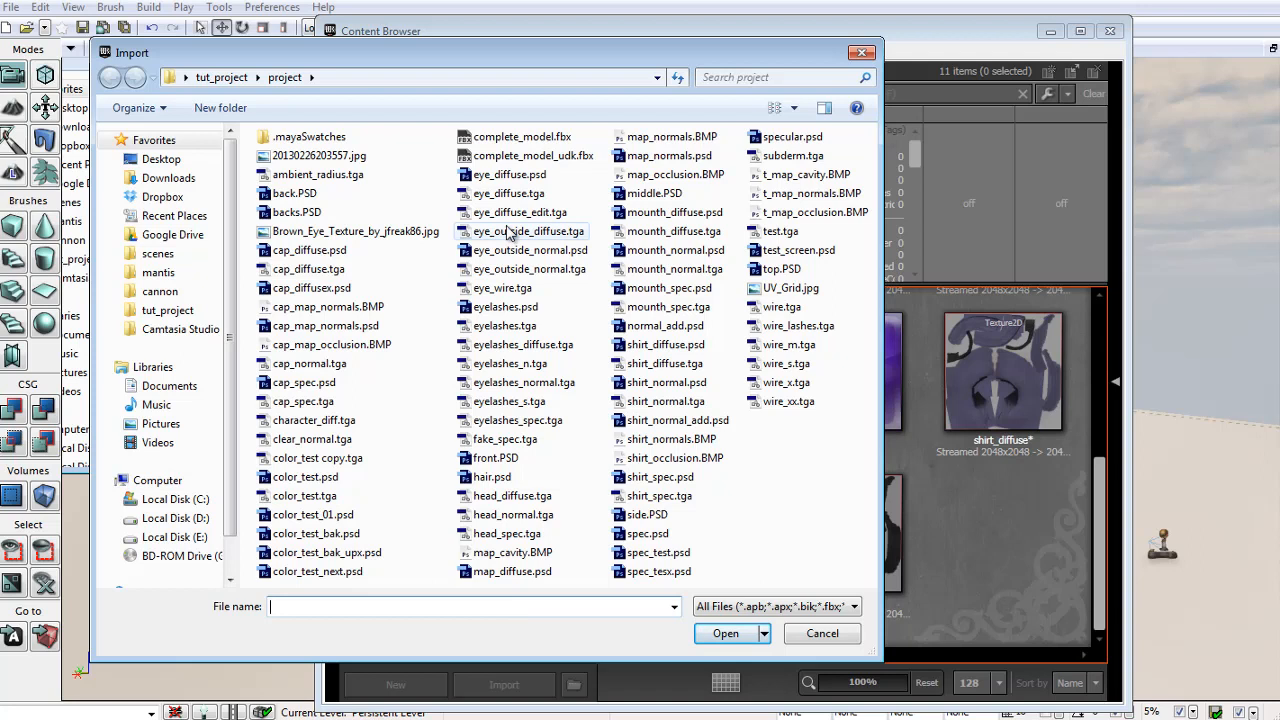
left_click(503, 196)
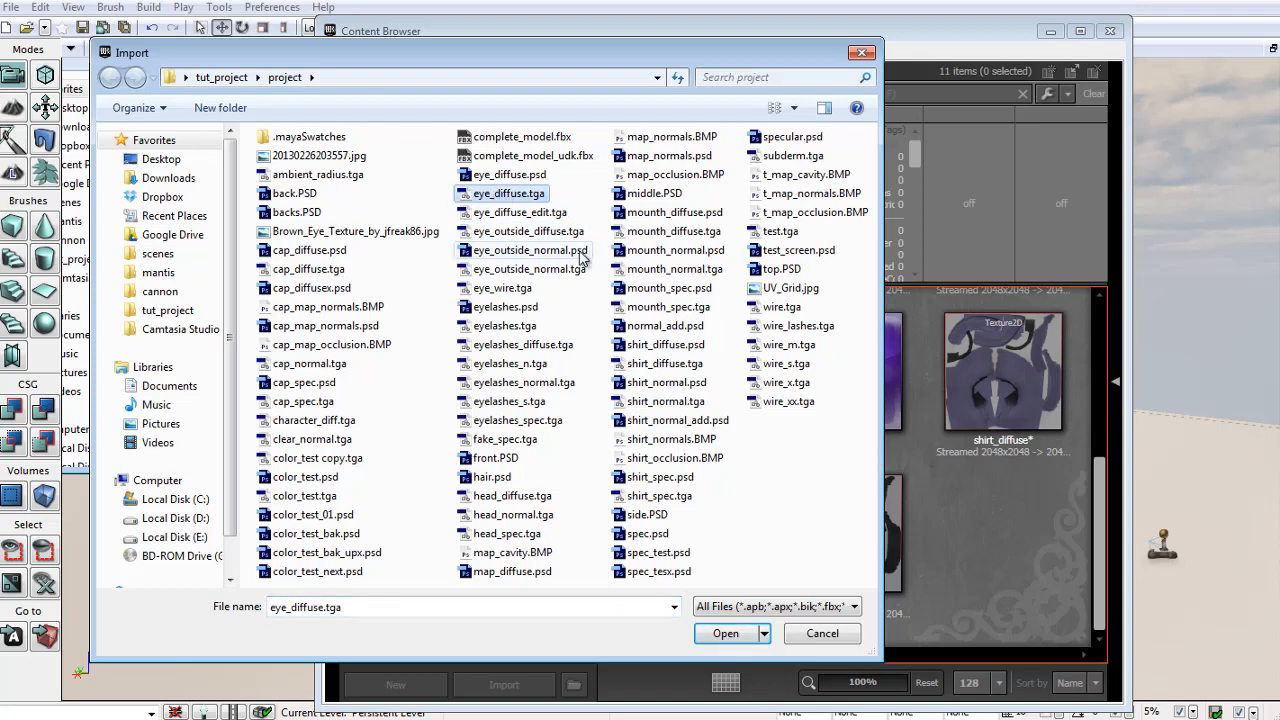
left_click(512, 272, "ctrl")
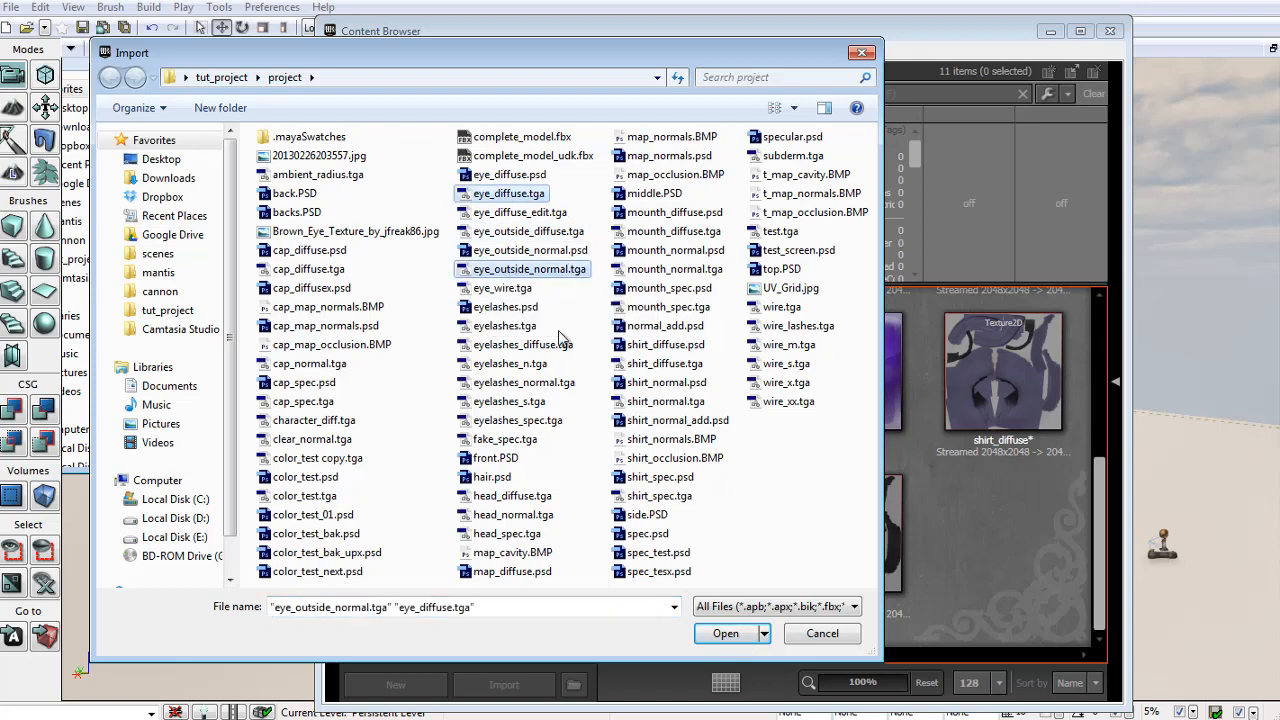
left_click(724, 633)
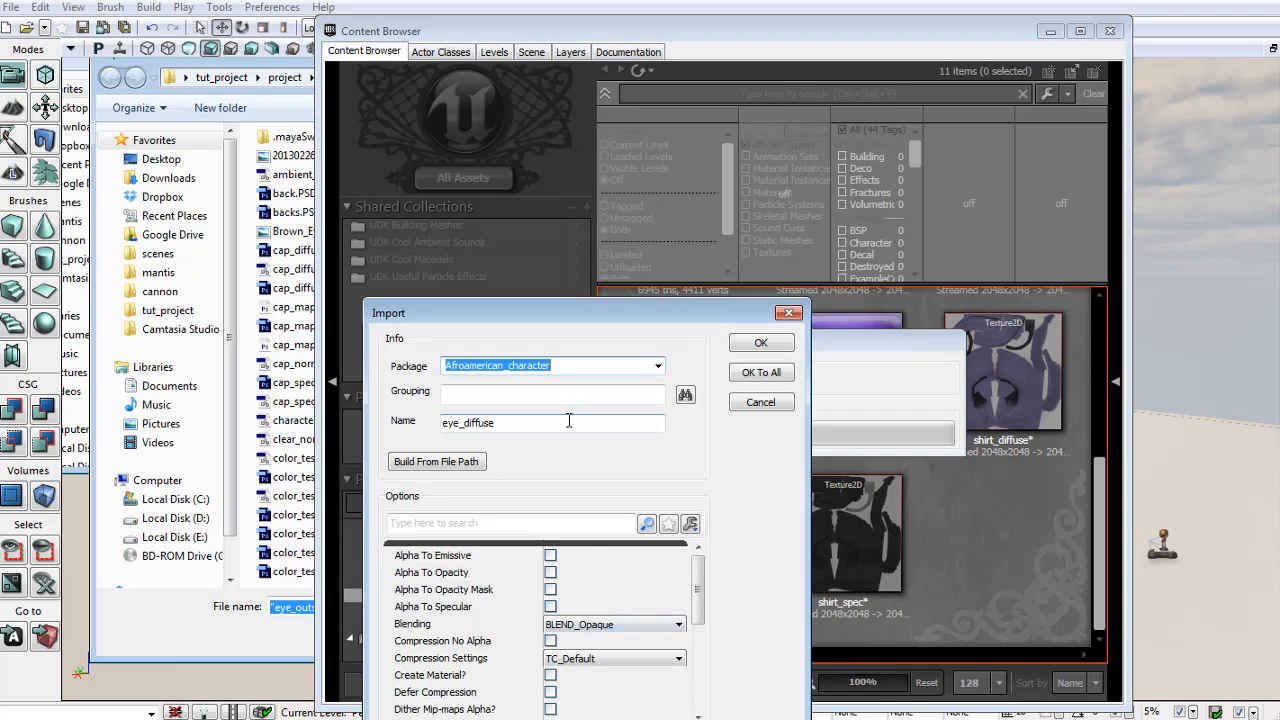
Import the eye_diffuse and eye_outside_normal textures, both with TC_Default compression.
left_click(760, 342)
left_click(600, 658)
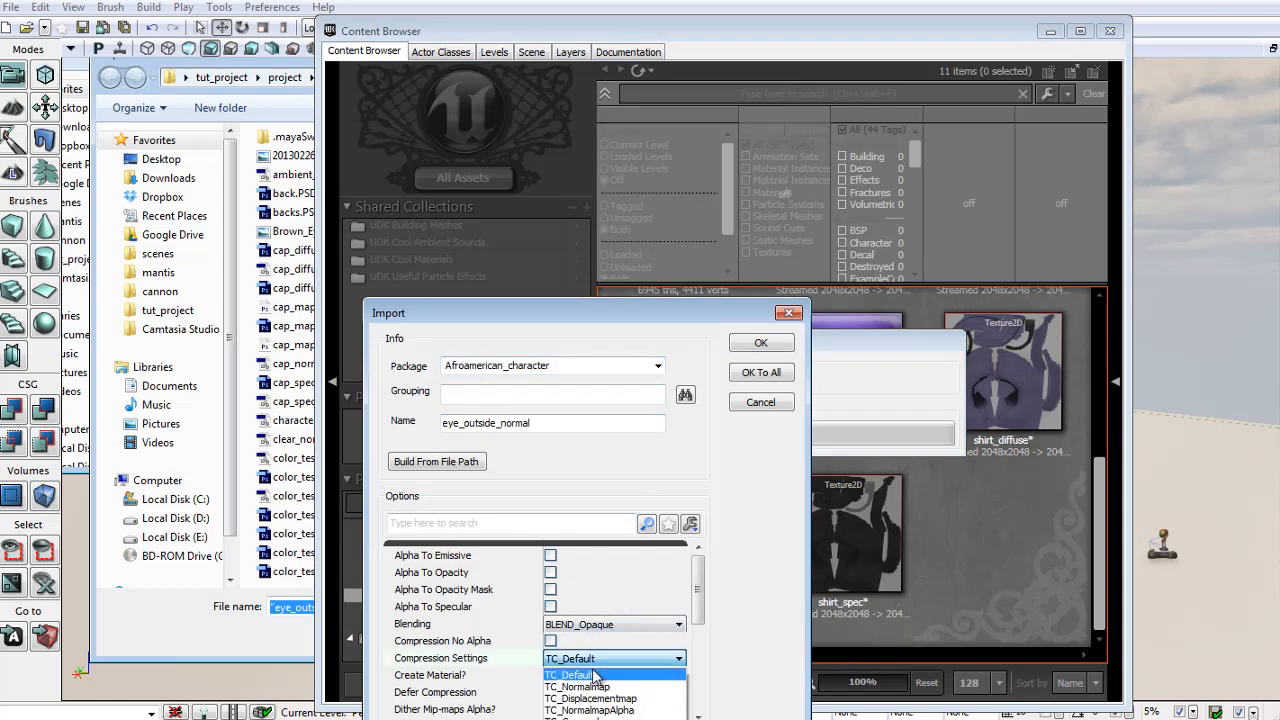
left_click(598, 676)
left_click(762, 342)
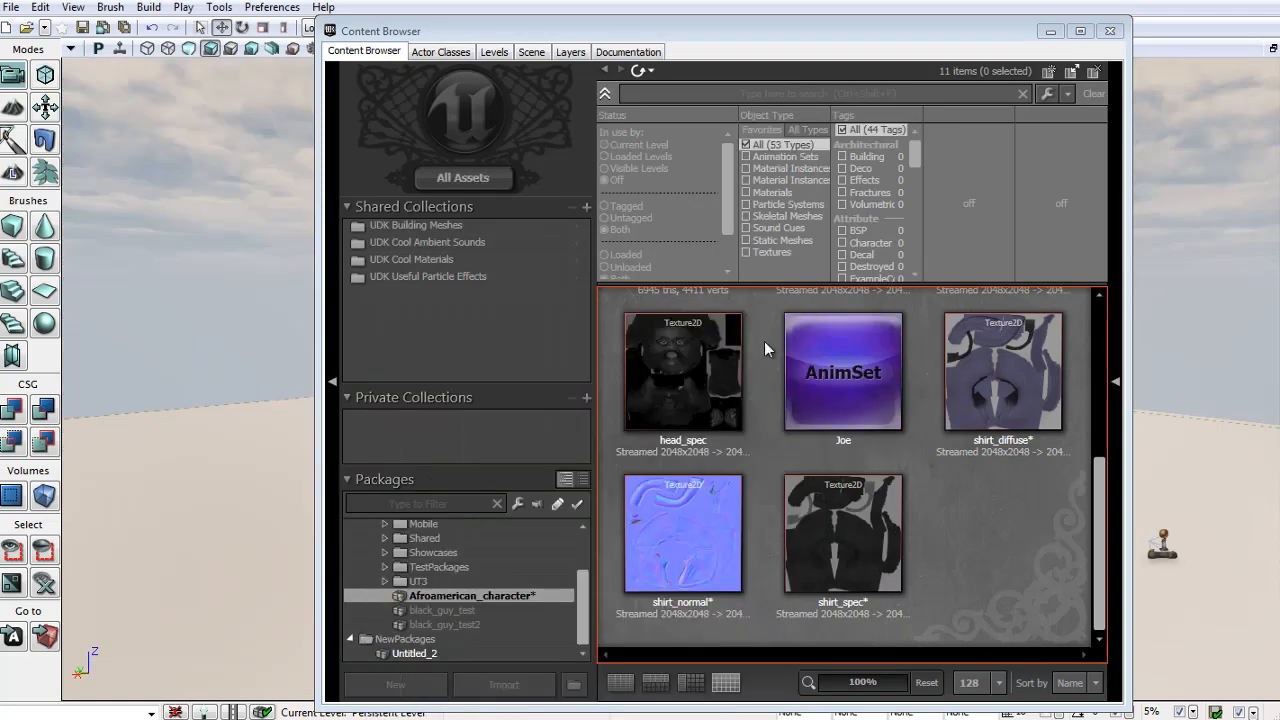
Choose eyelashes_diffuse.tga, eyelashes_normal.tga and eyelashes_spec.tga from the project folder for import into the package.
scroll(774, 465, "up", 4)
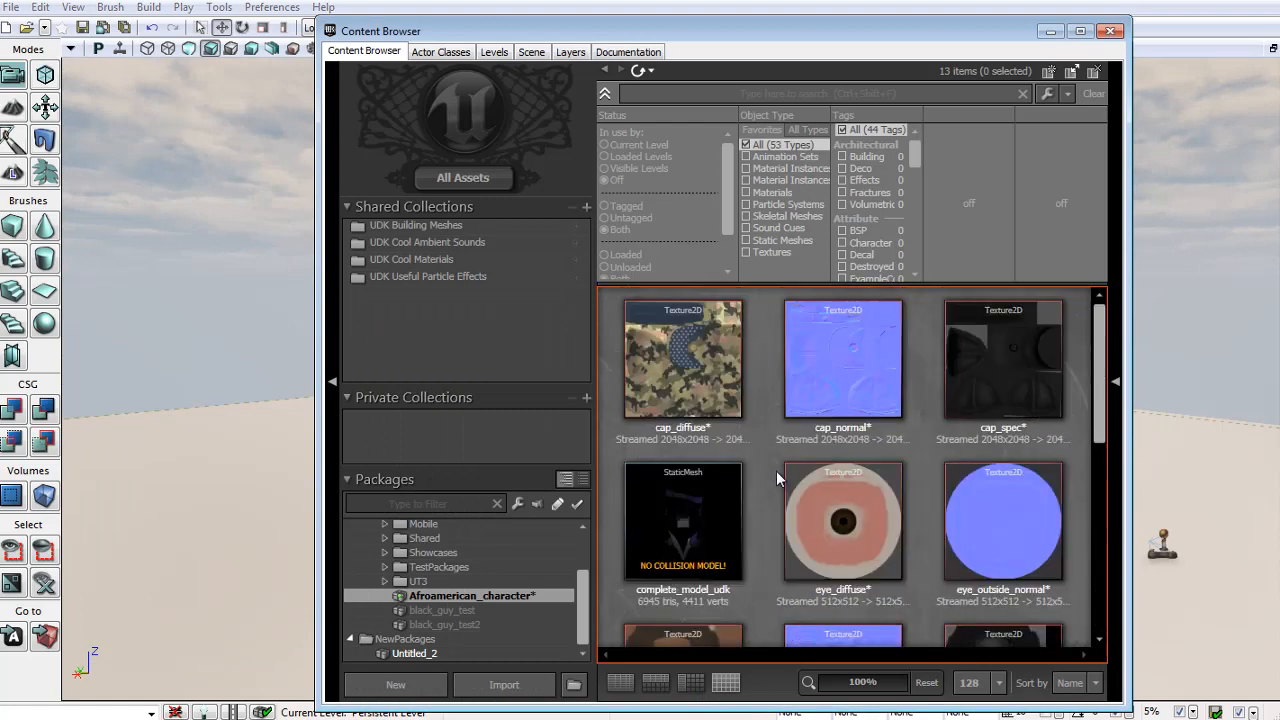
left_click(504, 684)
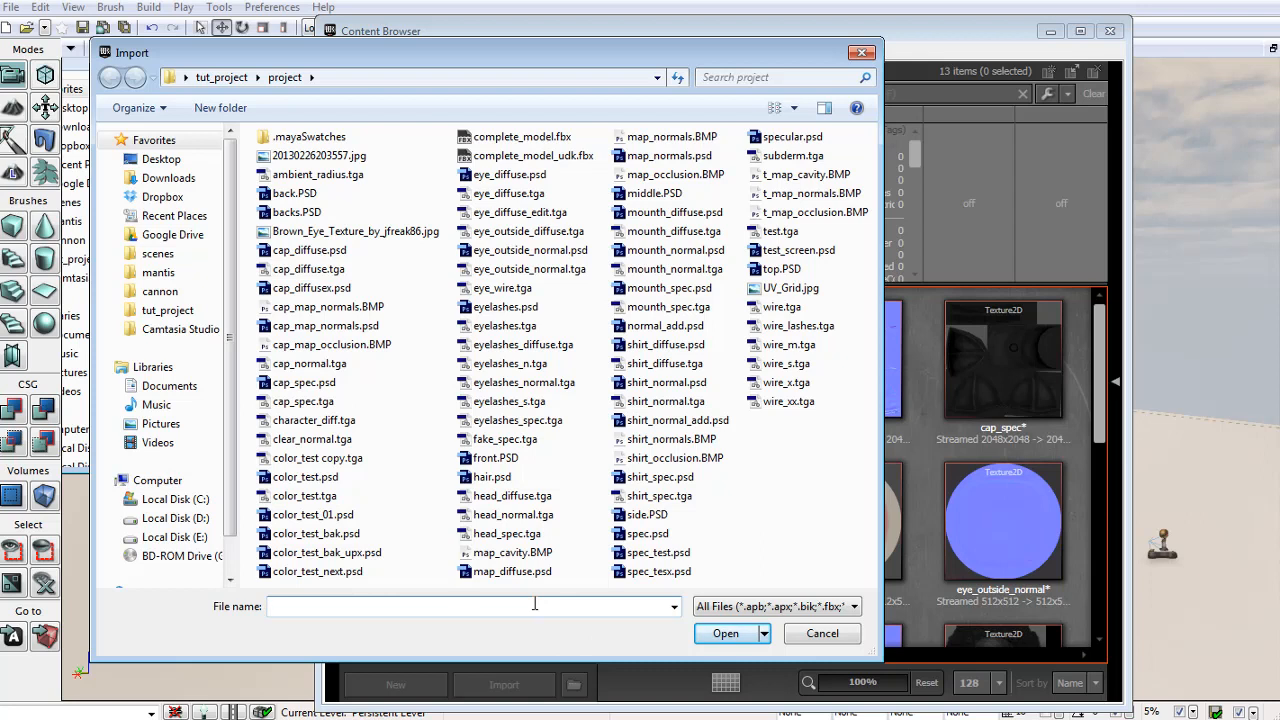
left_click(520, 421)
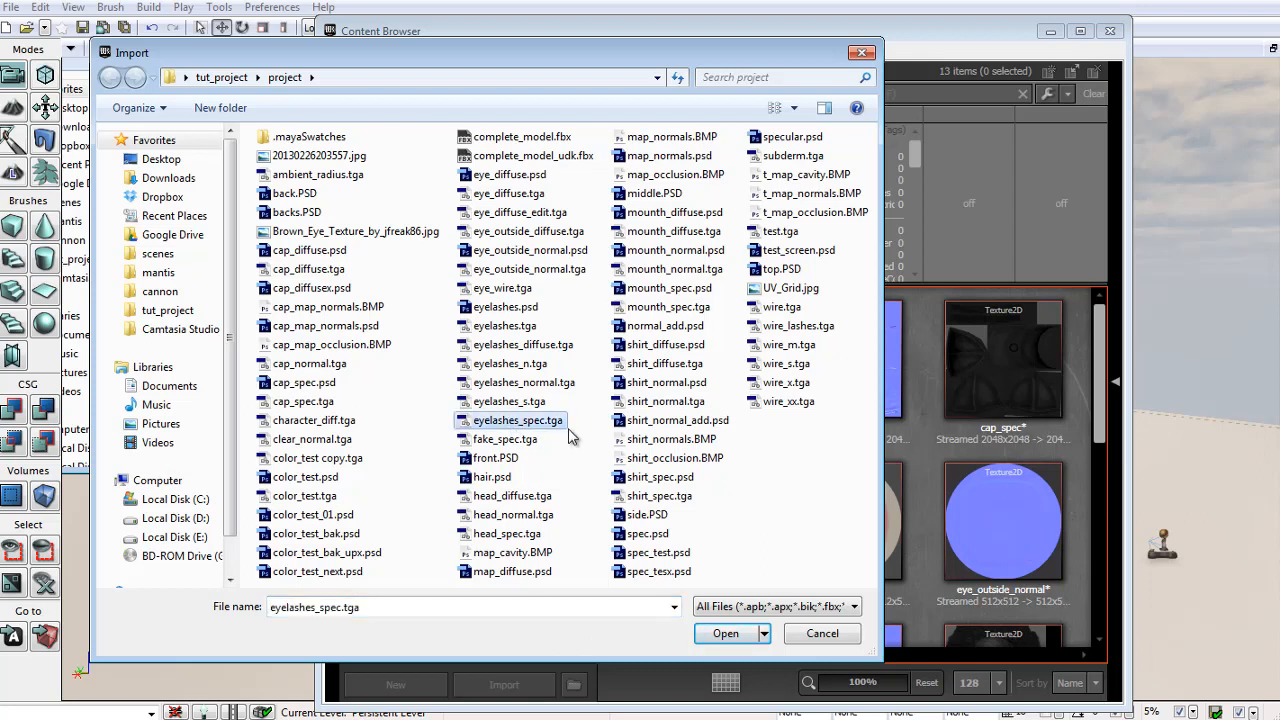
left_click(522, 383, "ctrl")
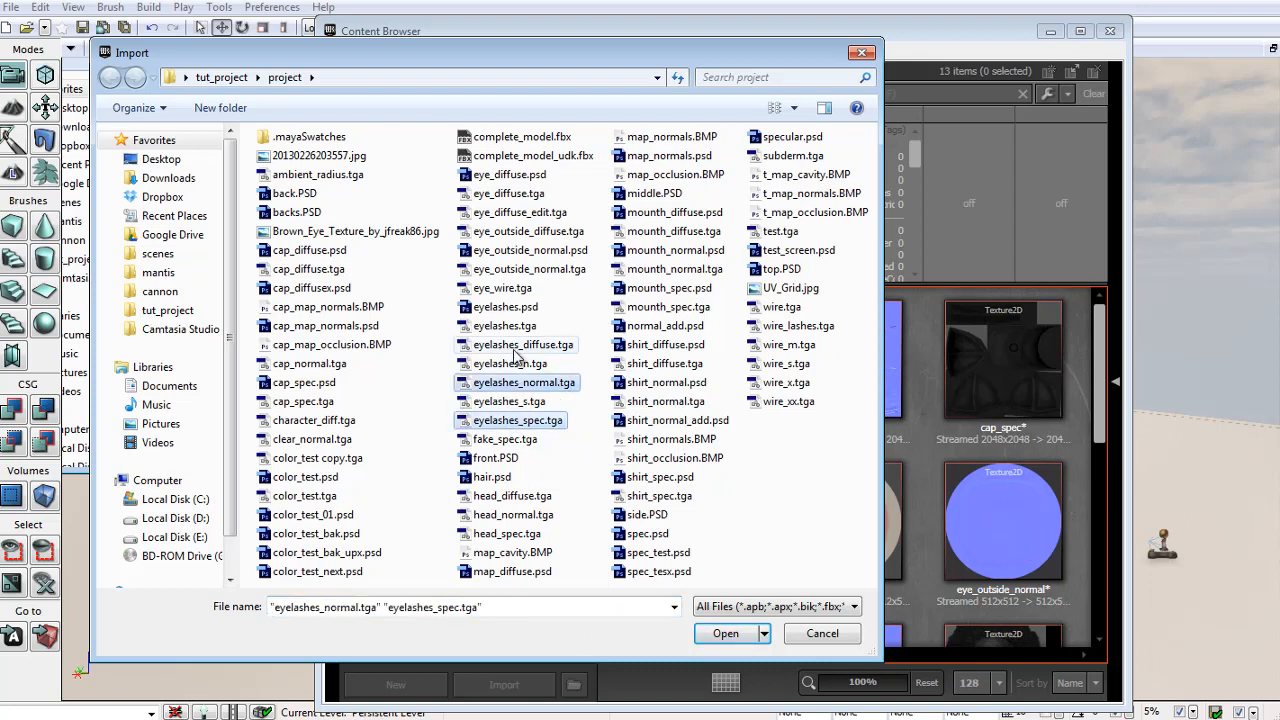
left_click(522, 345, "ctrl")
left_click(726, 634)
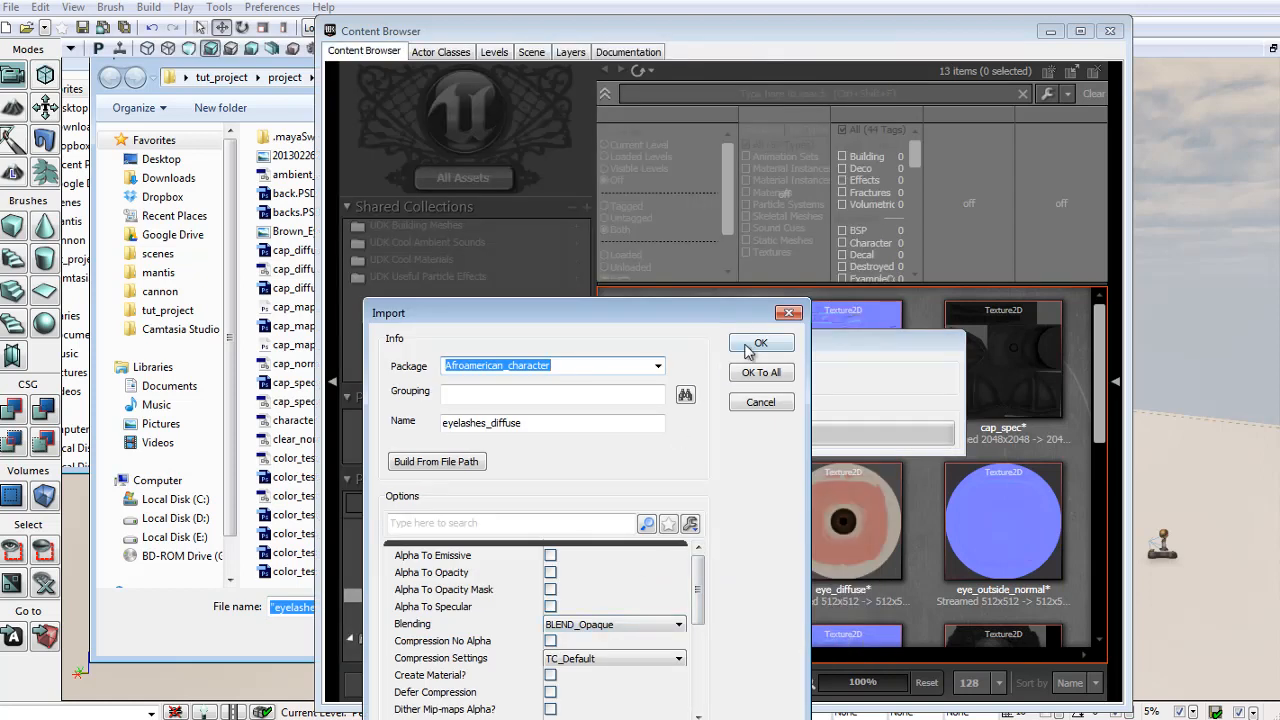
Import eyelashes_diffuse and eyelashes_spec with TC_Default compression and eyelashes_normal with TC_Normalmap compression.
left_click(752, 344)
left_click(602, 658)
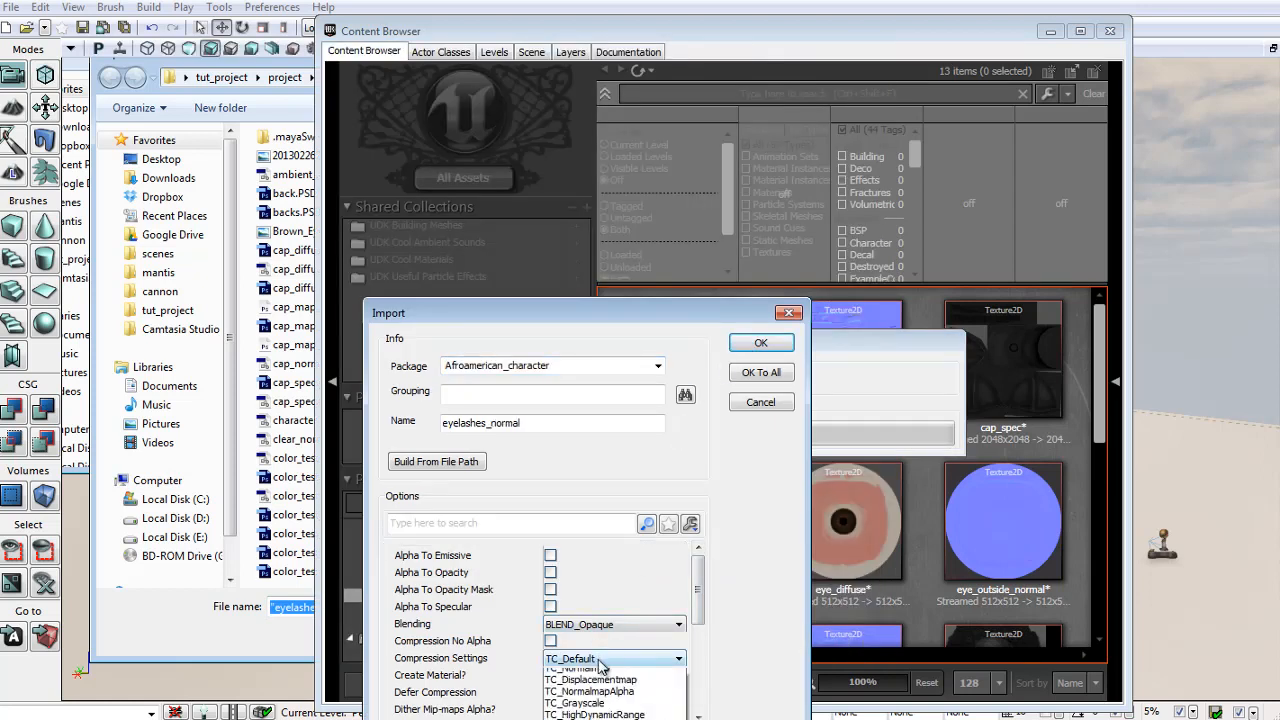
left_click(594, 688)
left_click(757, 343)
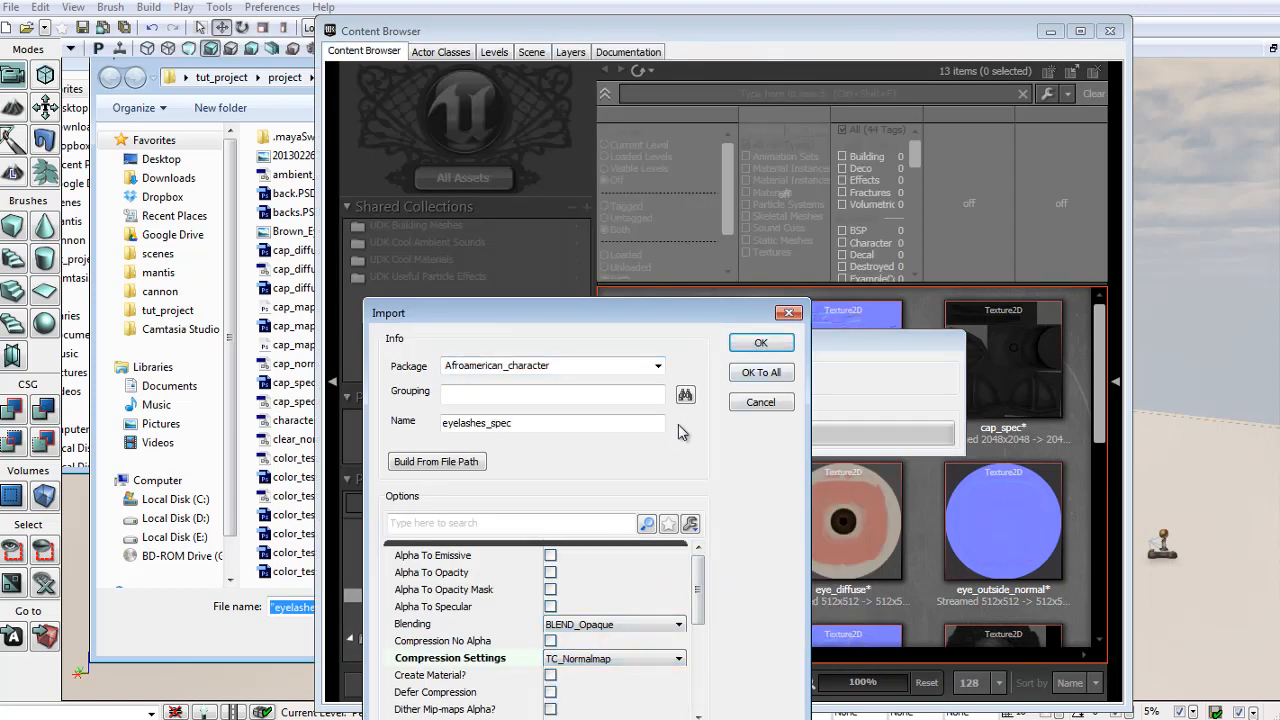
left_click(602, 658)
left_click(595, 676)
left_click(752, 343)
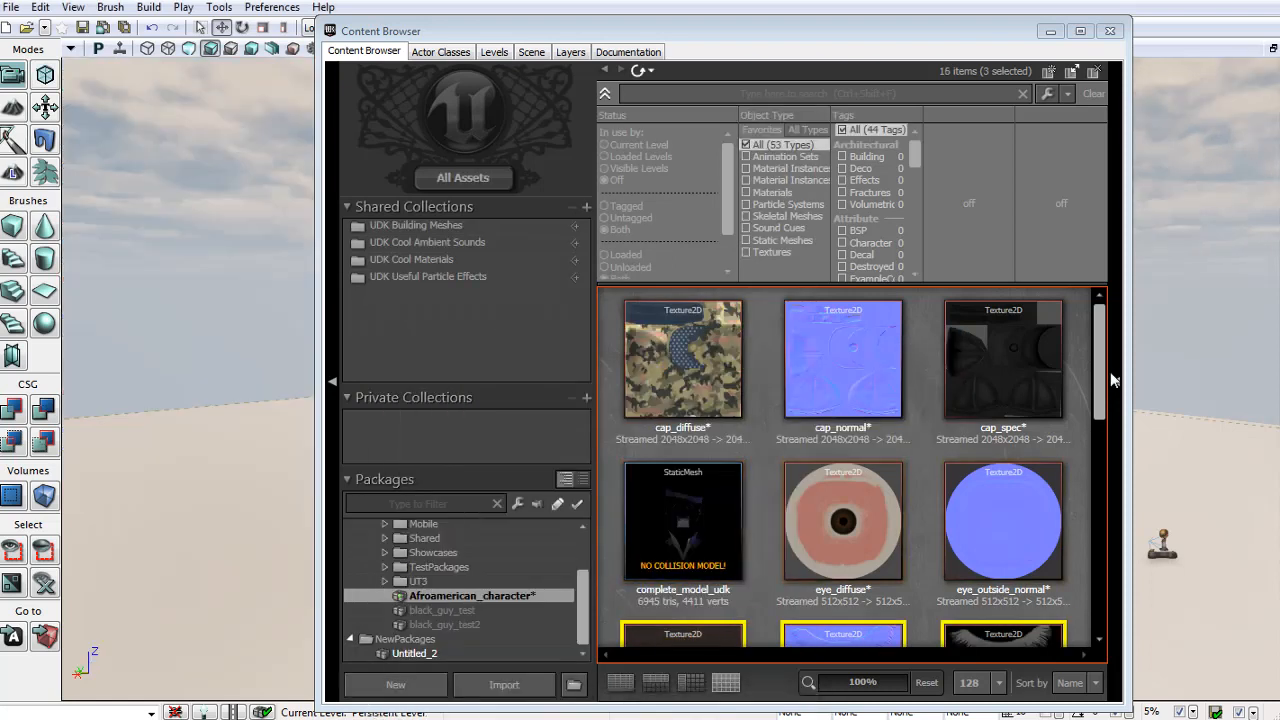
Choose mounth_diffuse.tga, mounth_normal.tga and mounth_spec.tga from the project folder for import into the package.
scroll(770, 560, "down", 3)
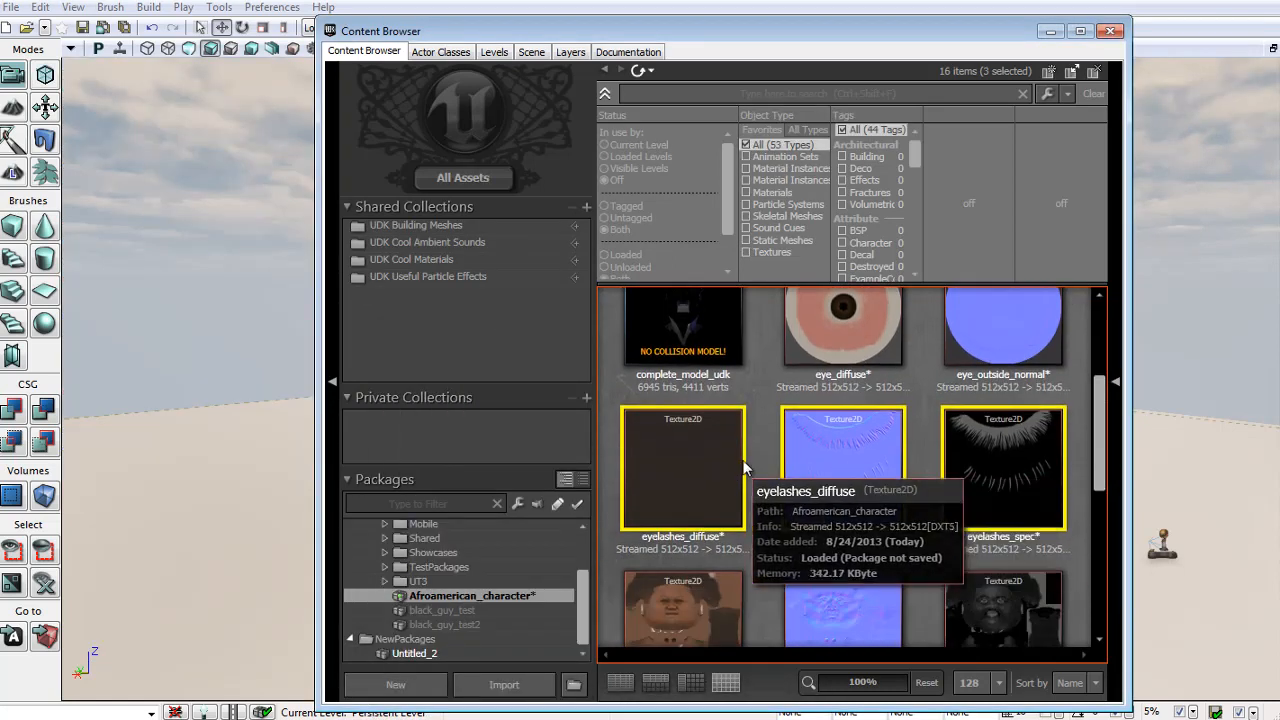
left_click(762, 500)
left_click(505, 686)
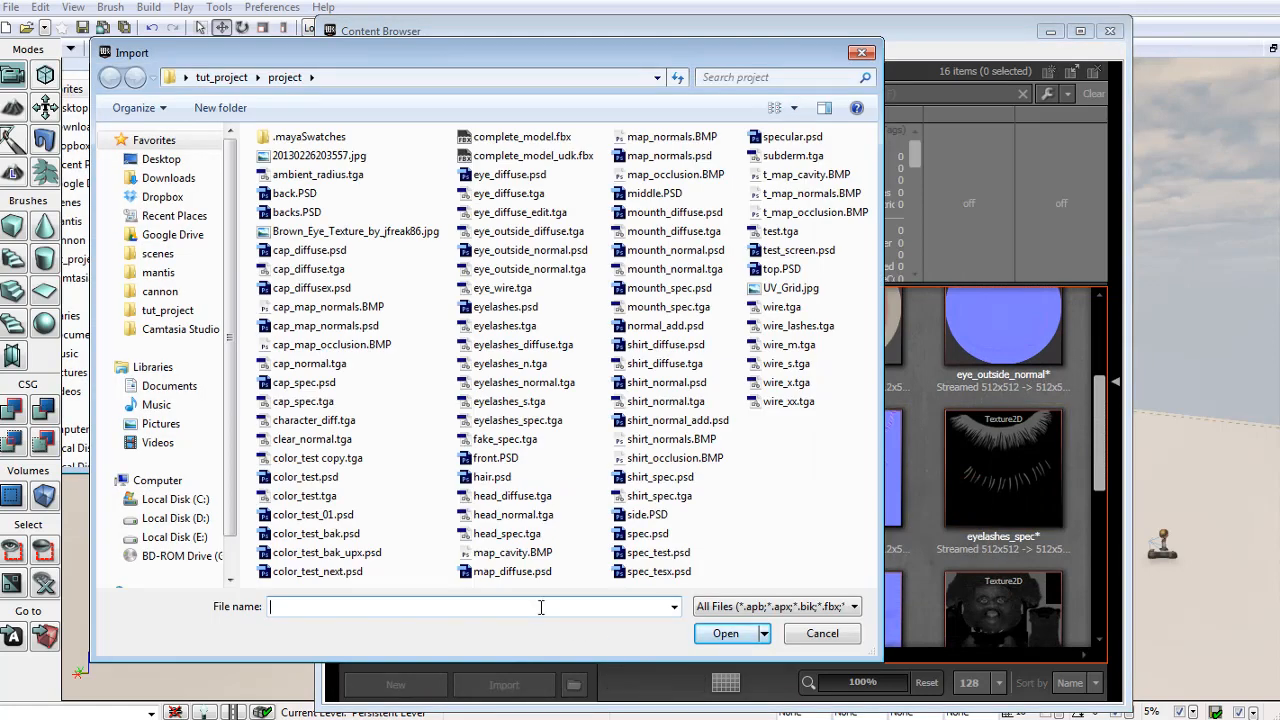
left_click(670, 269)
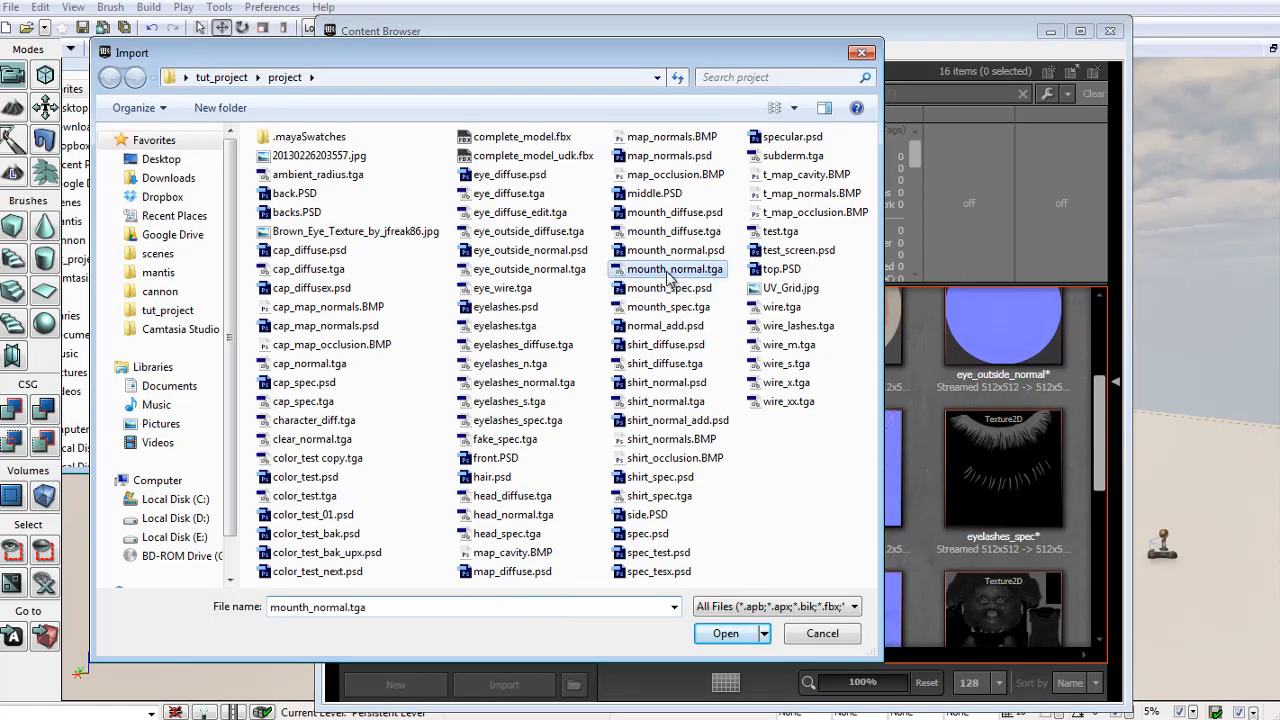
left_click(668, 307, "ctrl")
left_click(662, 231, "ctrl")
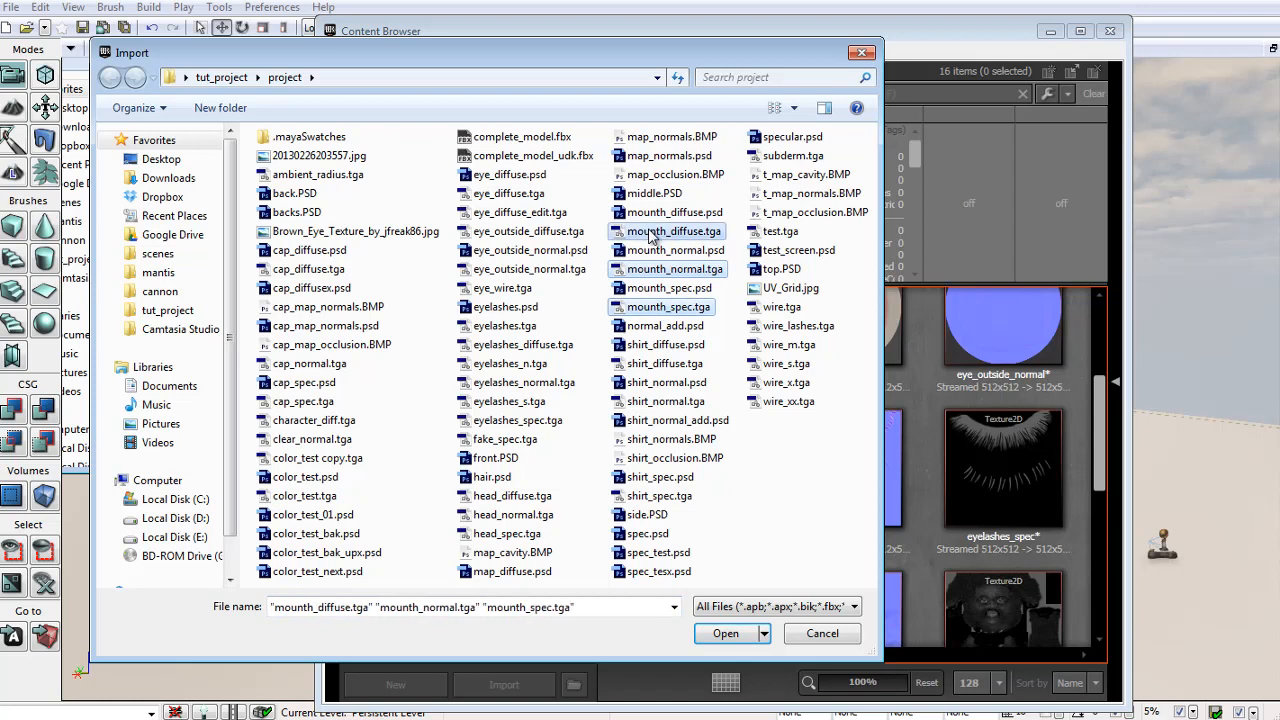
left_click(726, 634)
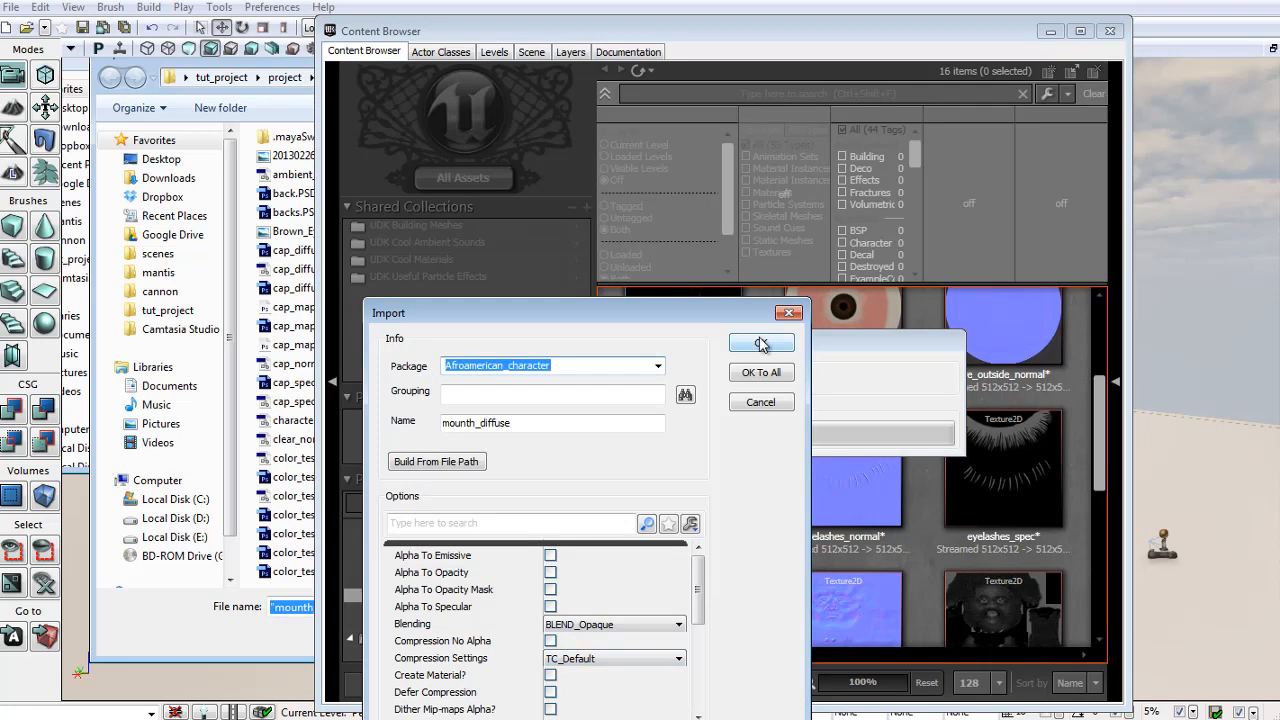
Import mounth_diffuse and mounth_spec with TC_Default compression and mounth_normal with TC_Normalmap compression.
left_click(569, 660)
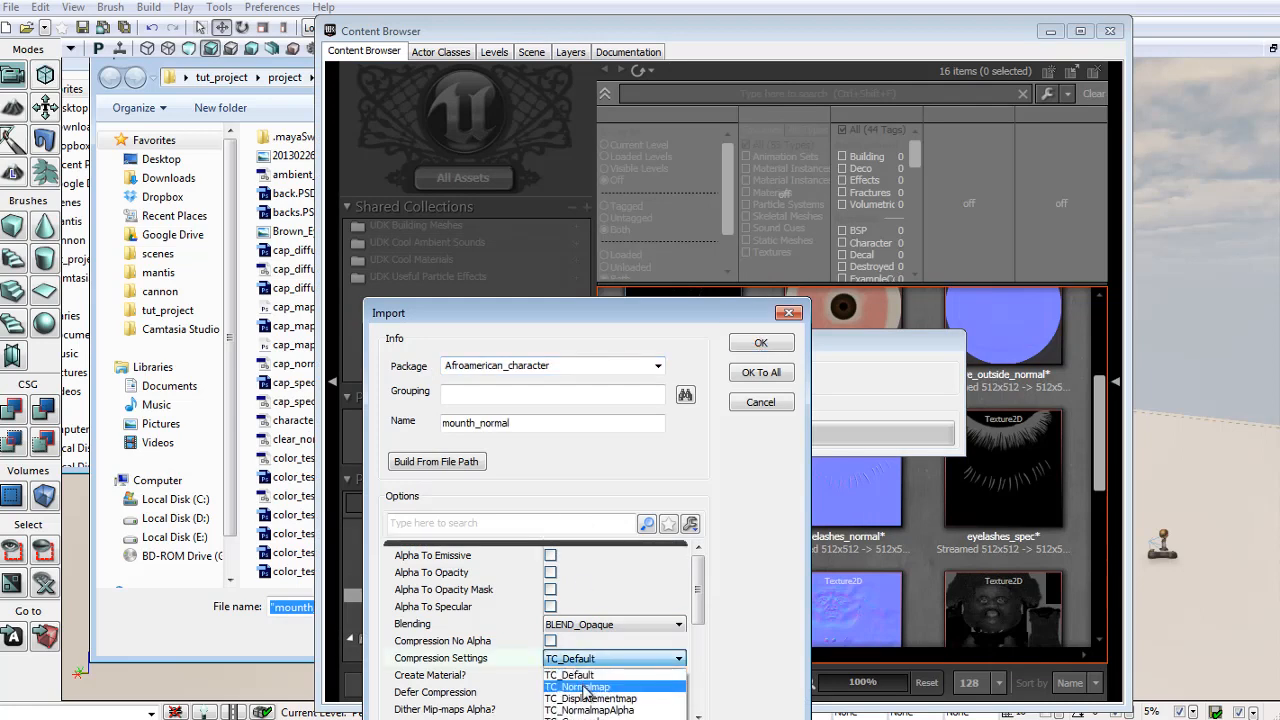
left_click(586, 688)
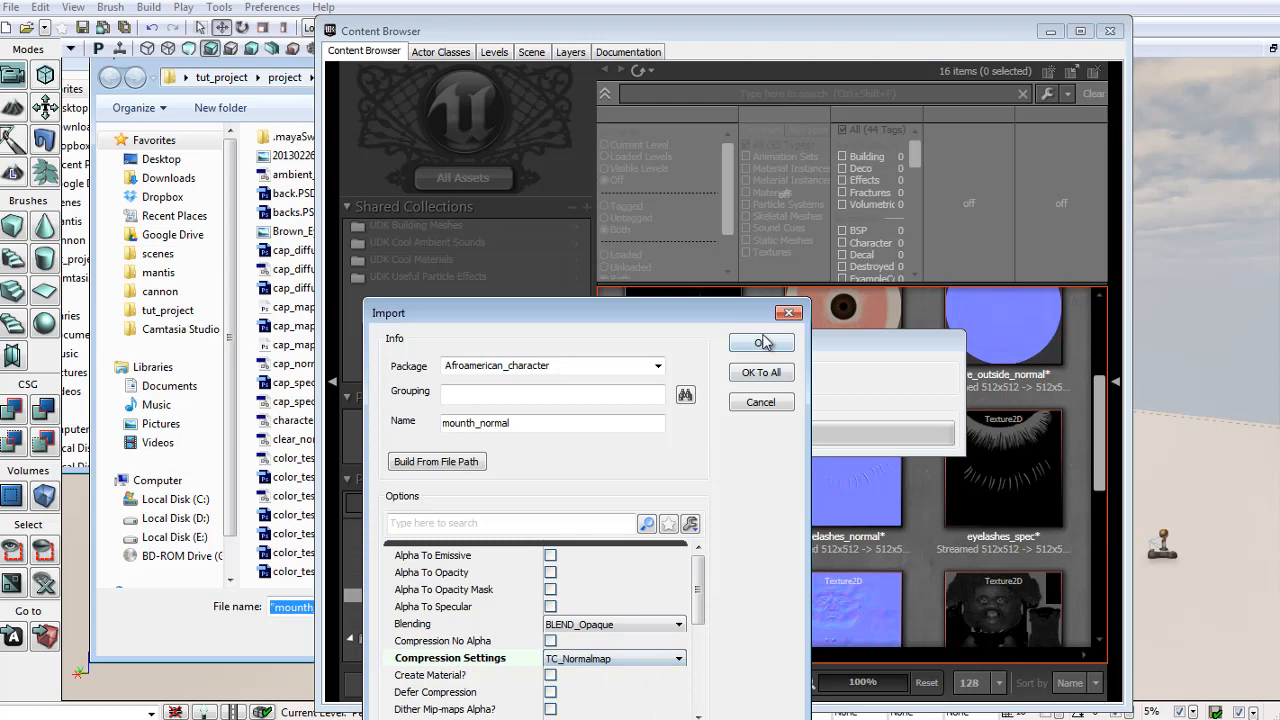
left_click(589, 659)
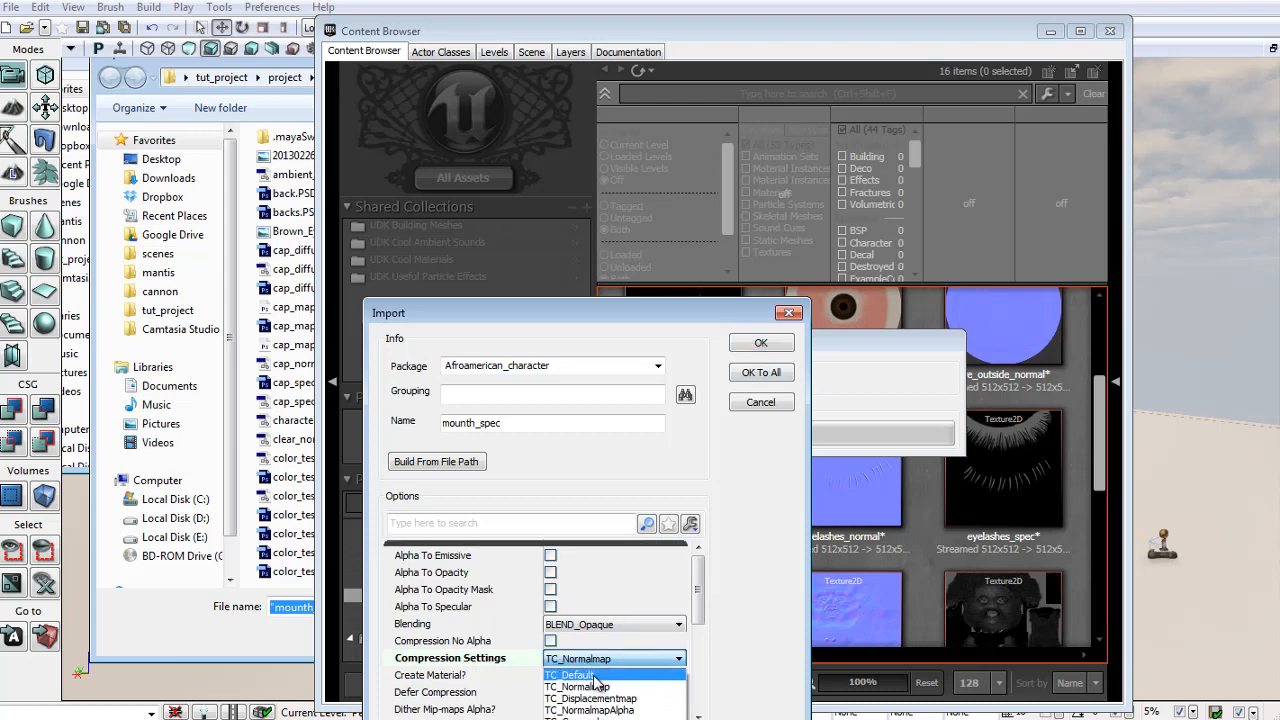
left_click(596, 676)
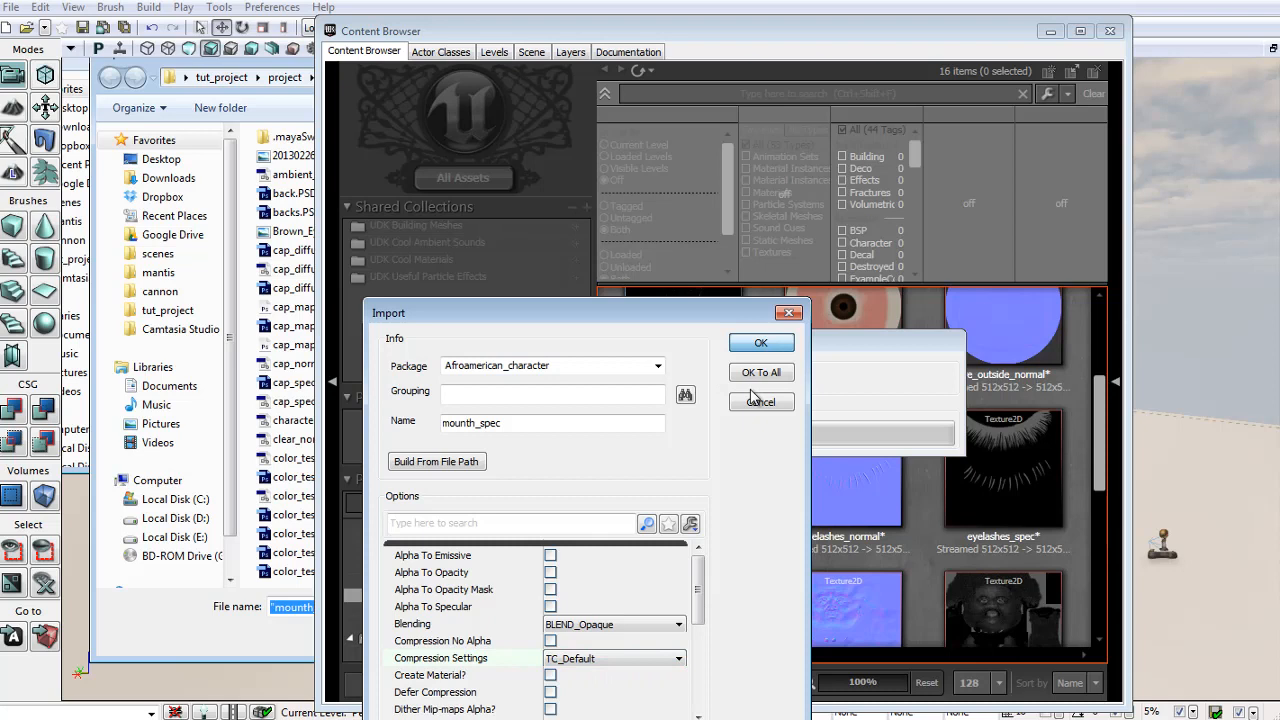
left_click(757, 376)
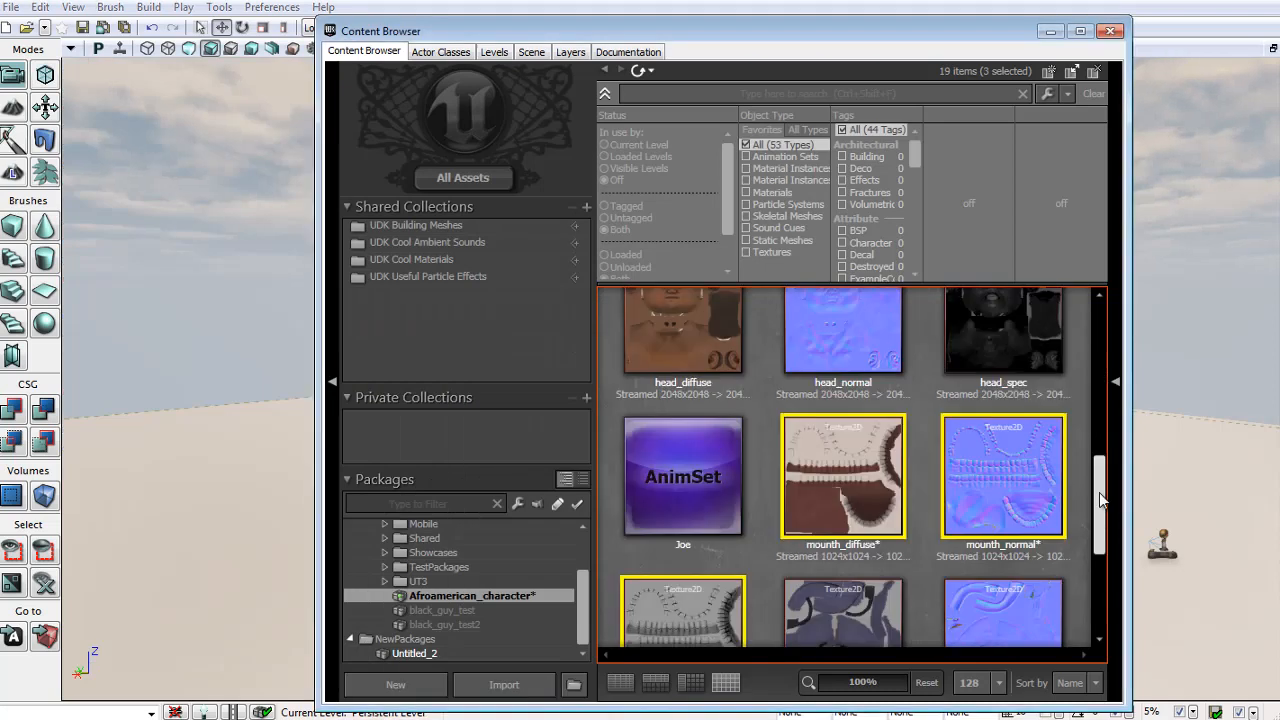
Look over the imported textures and save the Afroamerican_character package.
left_click_drag(1100, 500, 1103, 308)
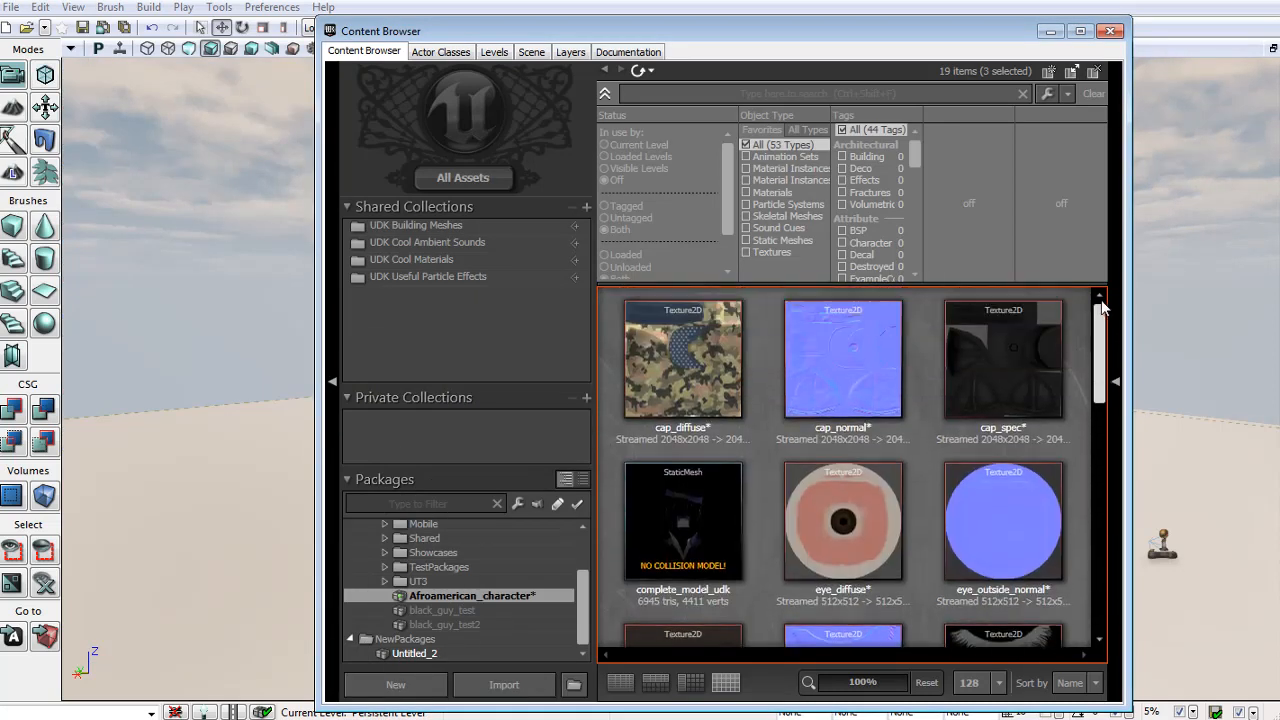
left_click(923, 425)
scroll(870, 447, "down", 6)
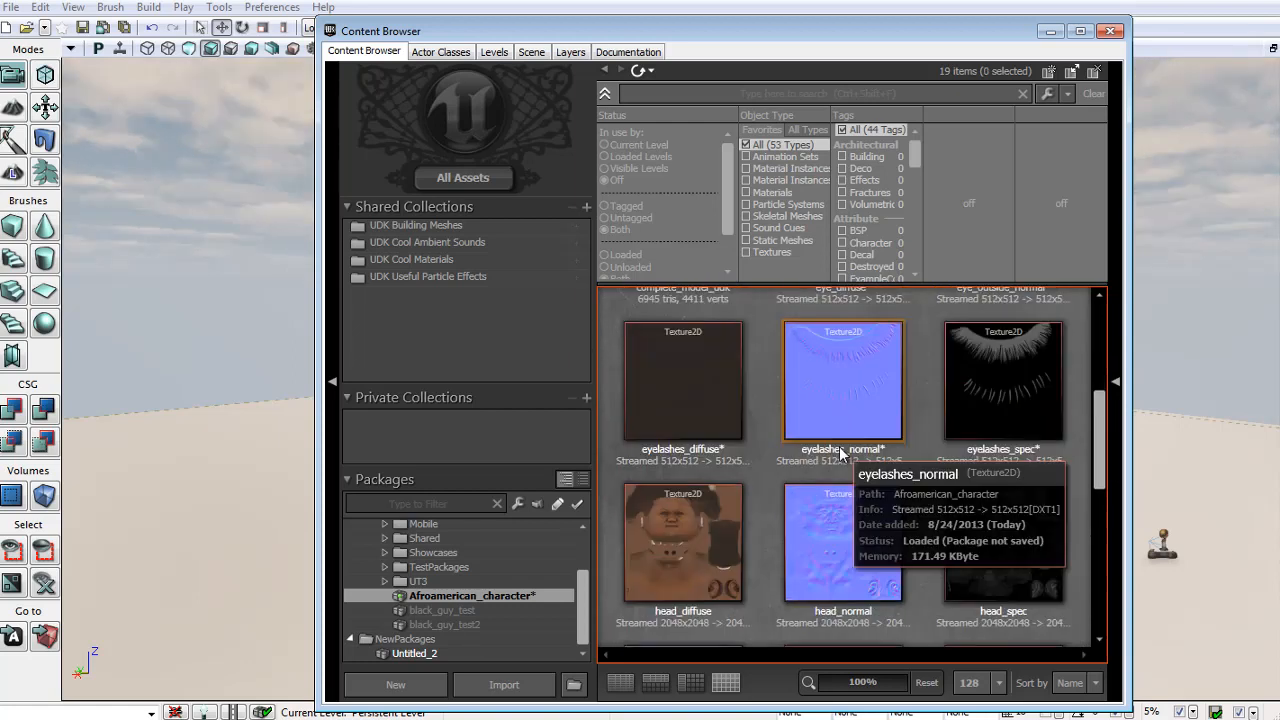
scroll(840, 453, "down", 9)
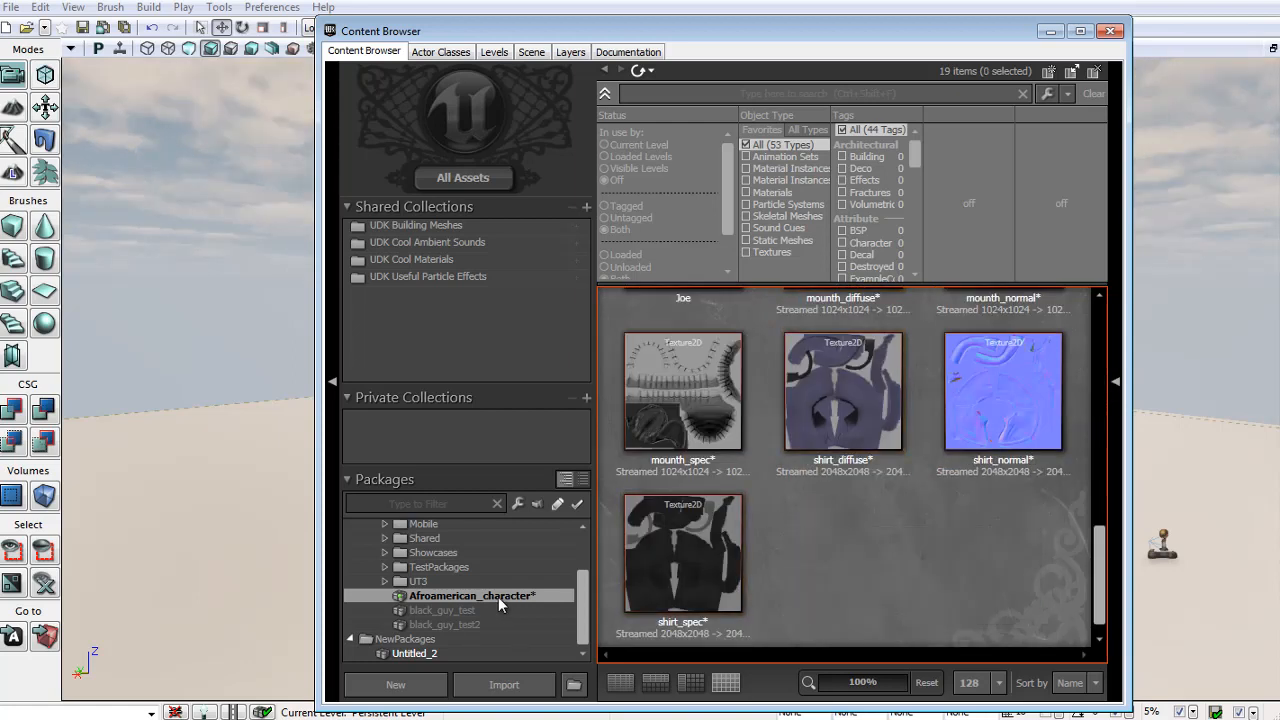
right_click(500, 603)
left_click(530, 611)
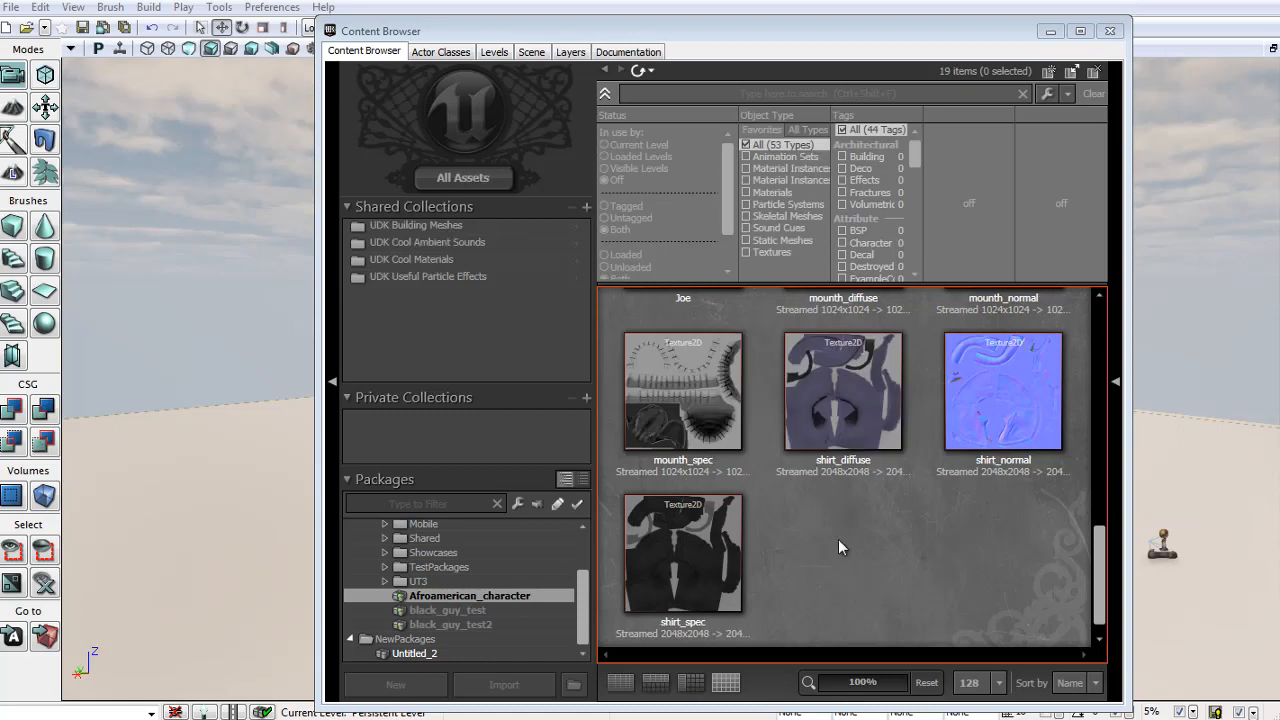
Create a new material named head_mat in the Afroamerican_character package using the Material factory.
scroll(968, 516, "up", 5)
left_click_drag(1098, 485, 1086, 598)
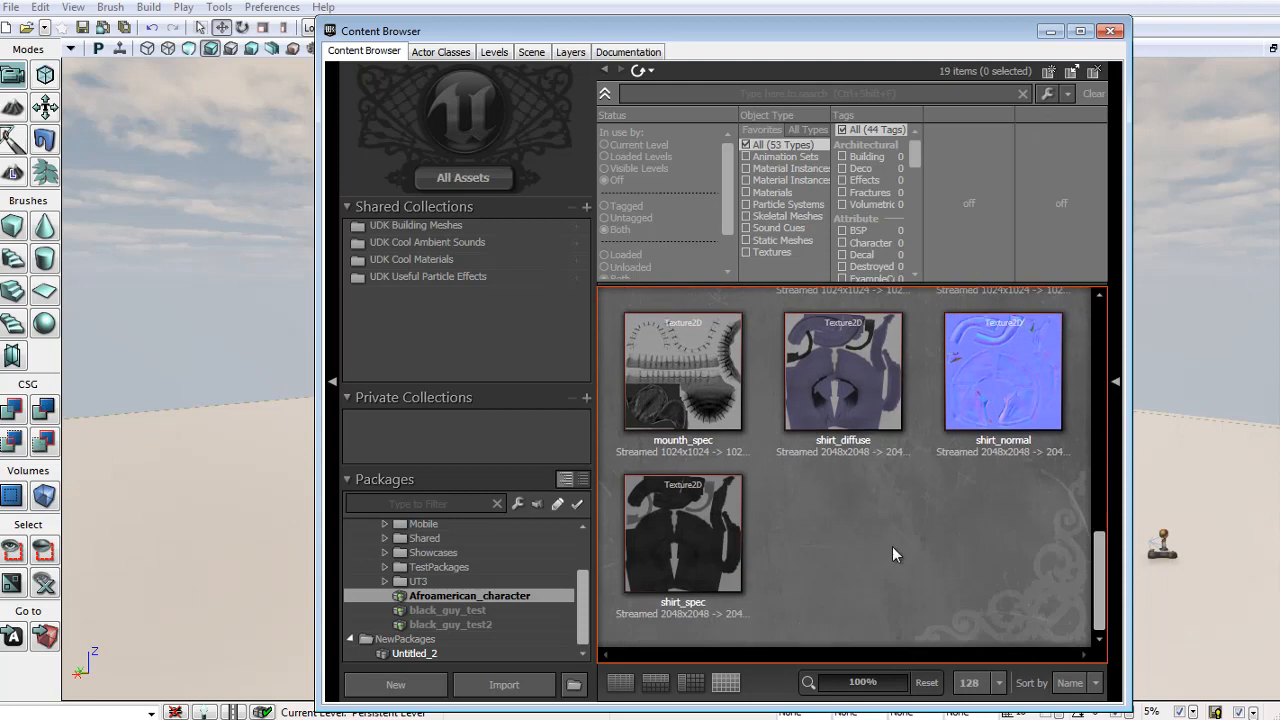
right_click(892, 546)
left_click(947, 173)
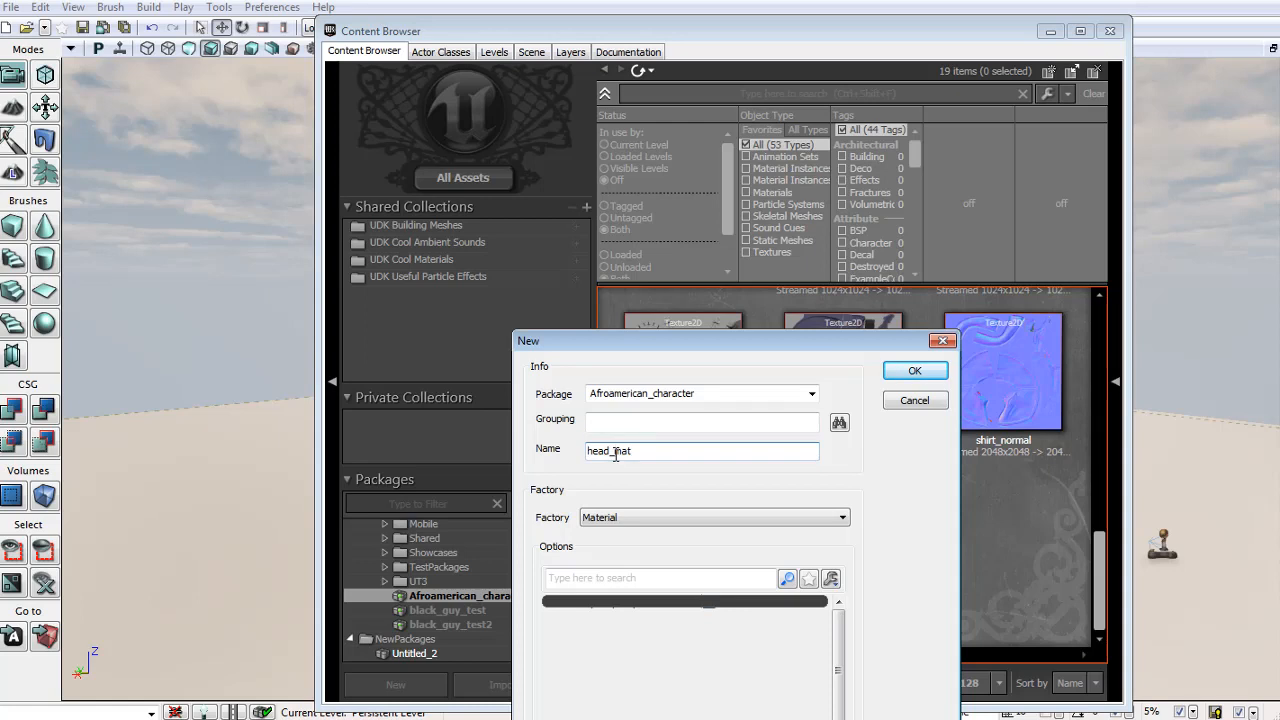
left_click_drag(615, 338, 511, 184)
left_click(541, 366)
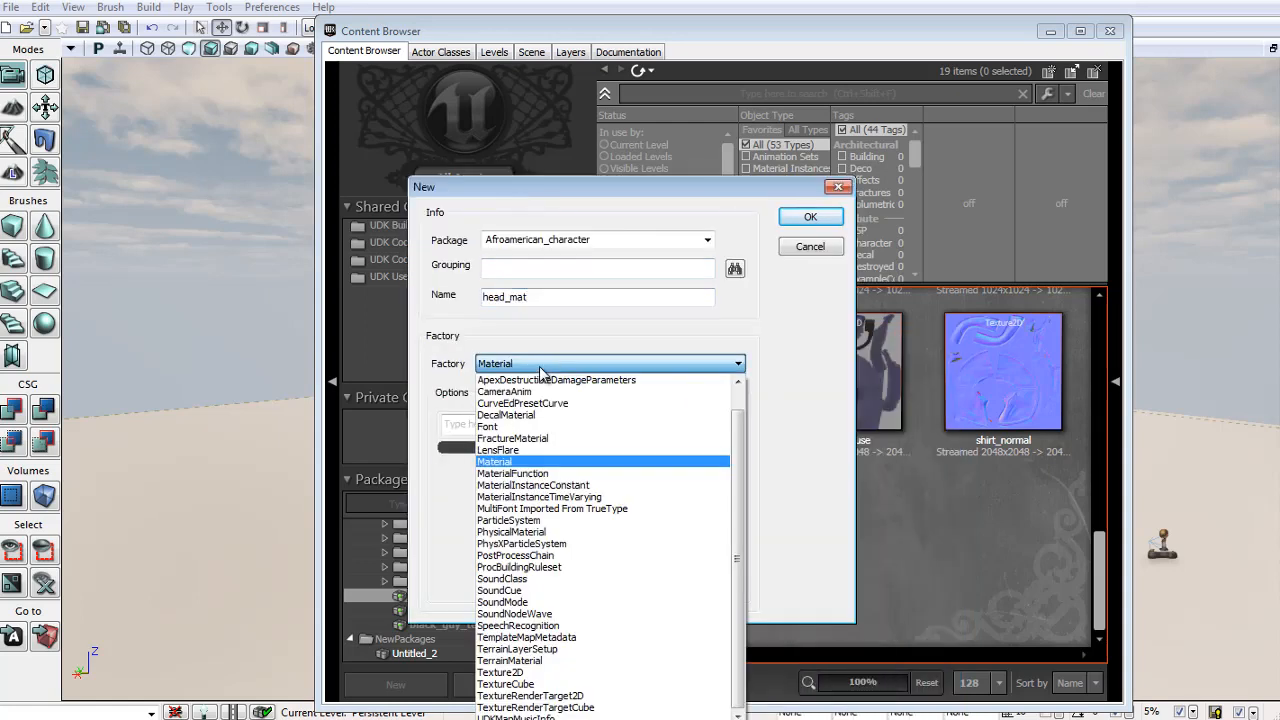
left_click(557, 368)
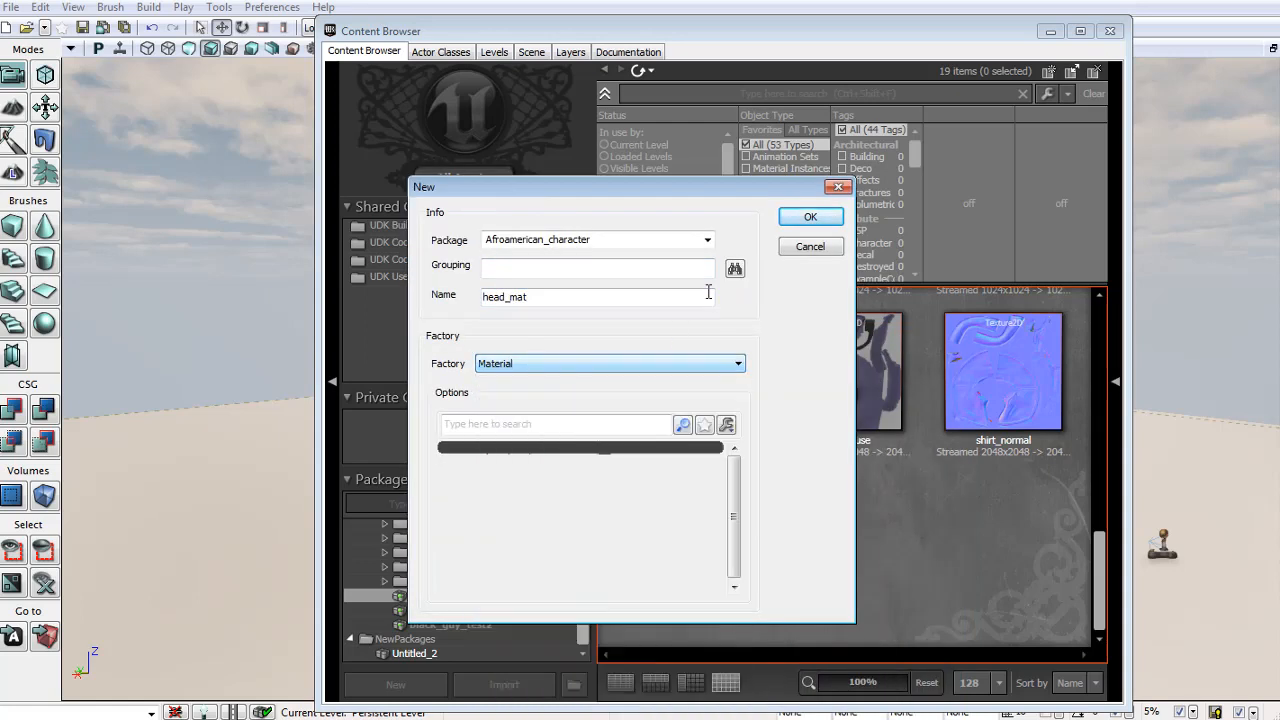
left_click(810, 218)
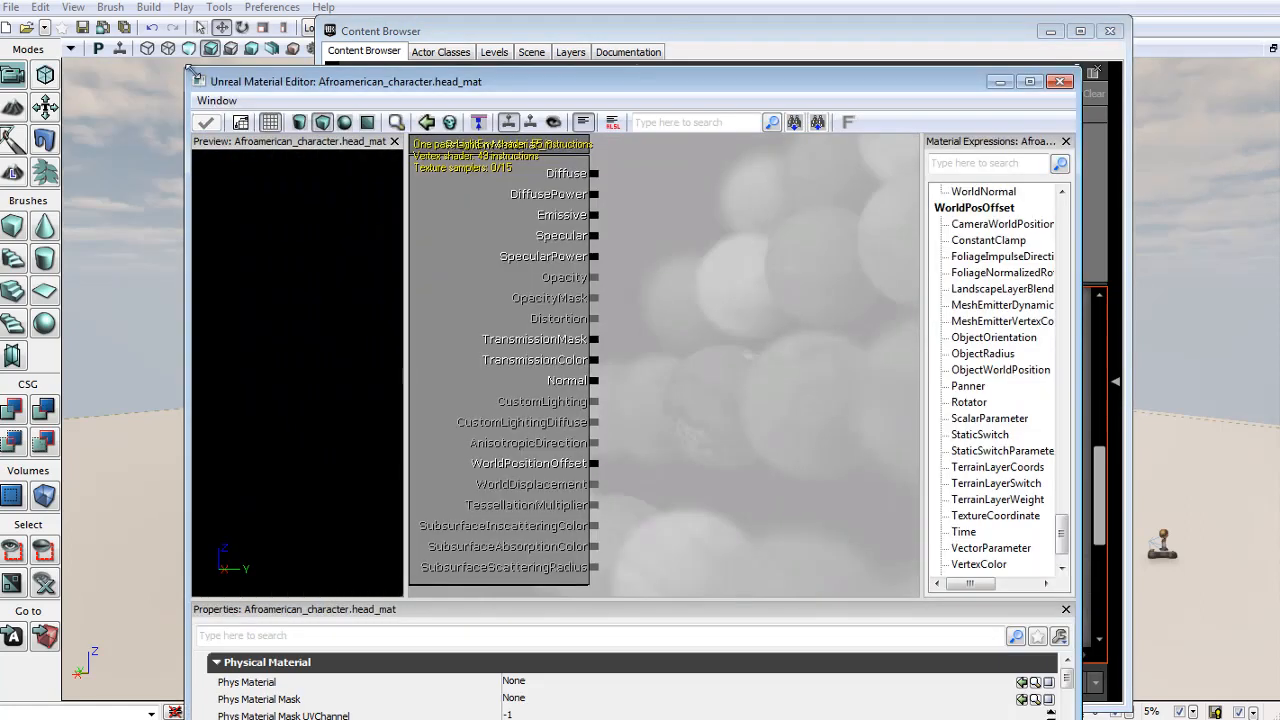
Arrange the head_mat material editor and the Content Browser side by side so both the node graph and the head textures are accessible.
left_click_drag(190, 70, 242, 184)
left_click_drag(359, 195, 165, 28)
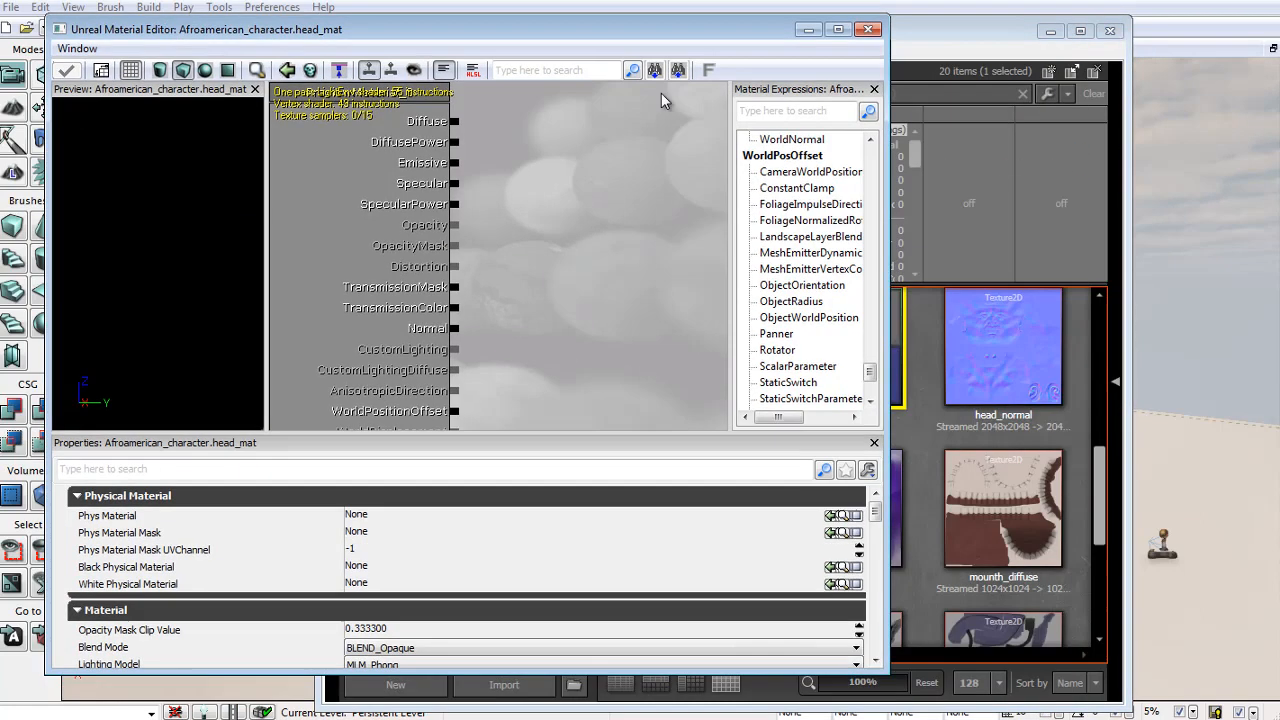
left_click_drag(946, 35, 1039, 31)
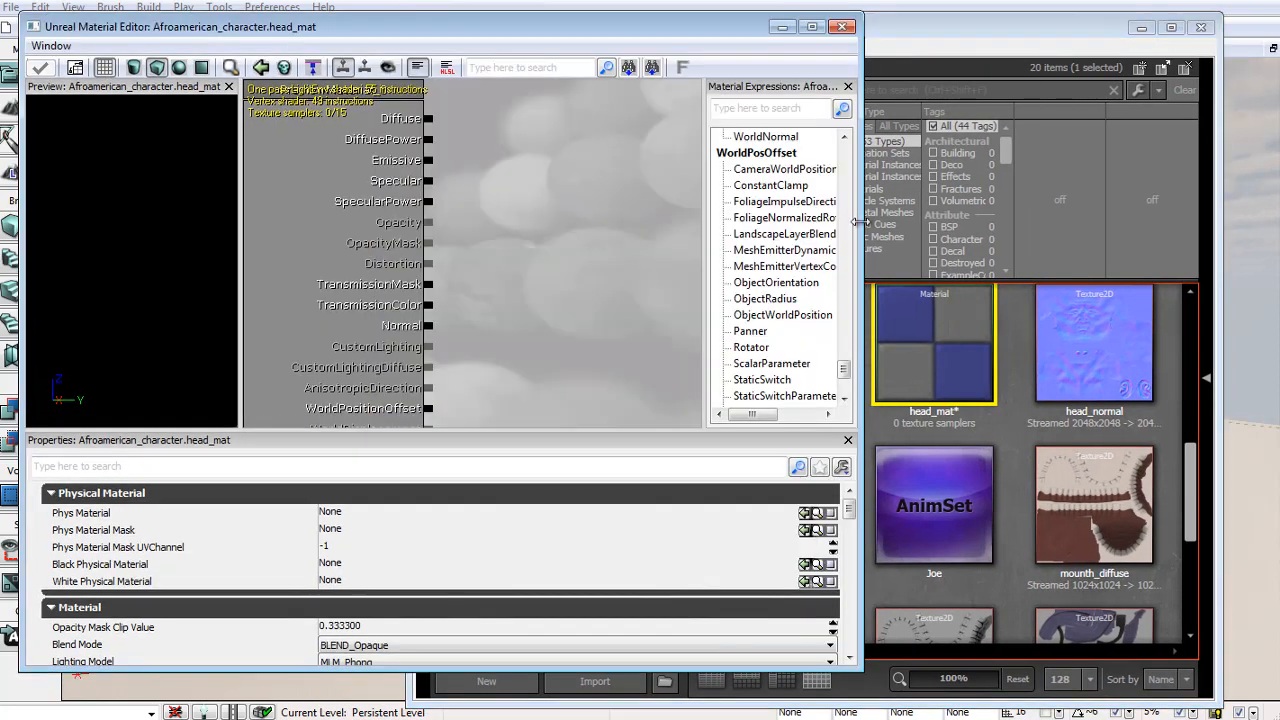
left_click_drag(858, 221, 789, 221)
left_click_drag(818, 340, 712, 325)
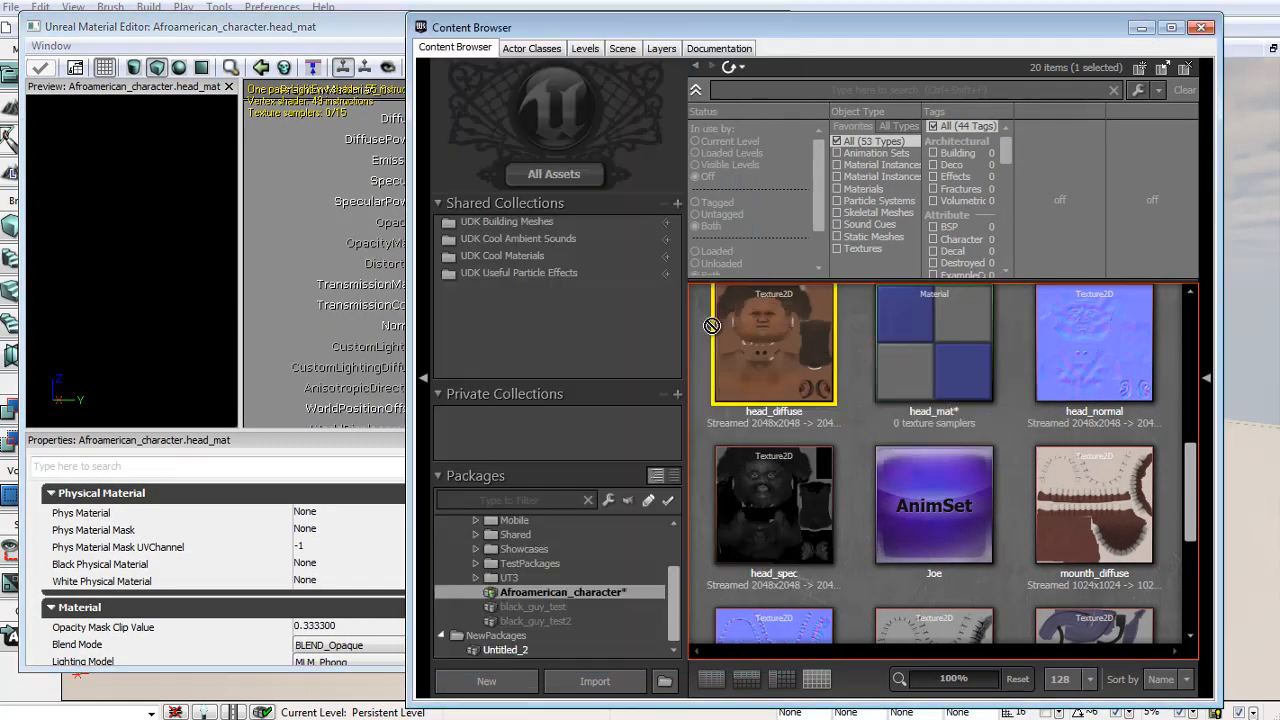
left_click_drag(410, 160, 630, 200)
left_click(646, 338)
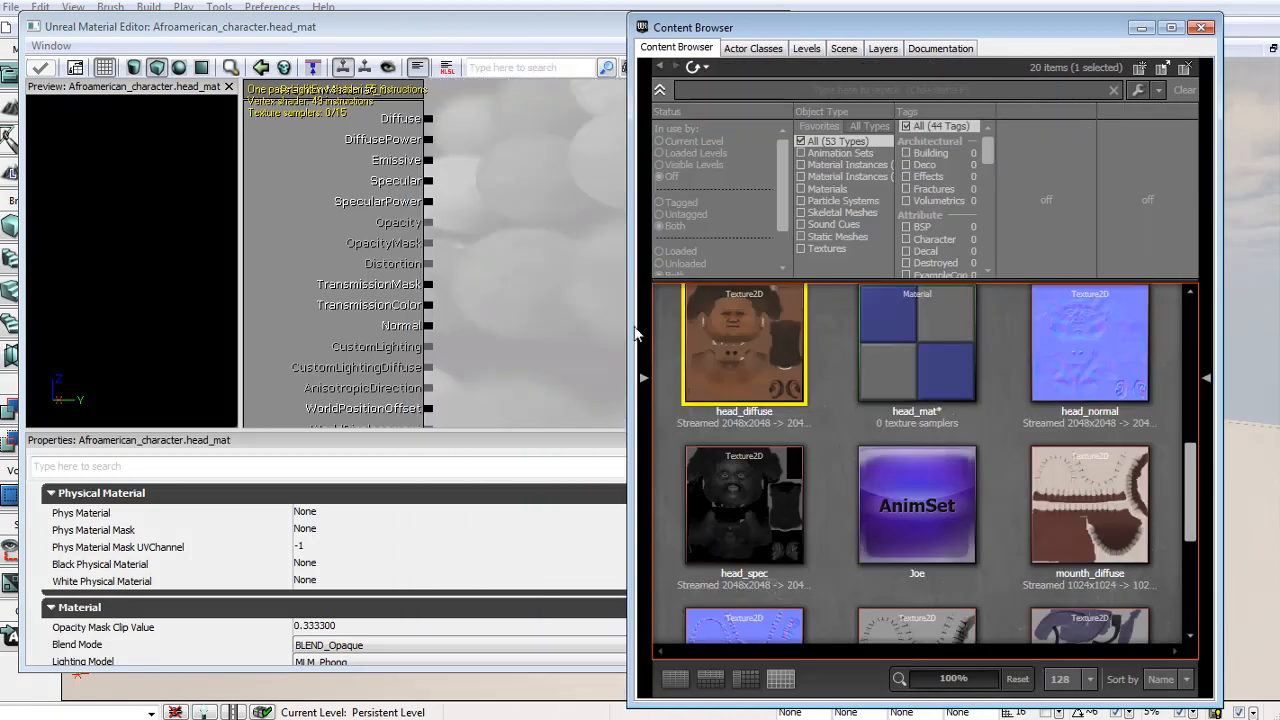
left_click_drag(631, 331, 721, 335)
Add the head_diffuse, head_spec and head_normal textures to the head_mat graph as texture samples.
left_click_drag(812, 336, 540, 220)
left_click_drag(820, 500, 451, 308)
left_click(1104, 340)
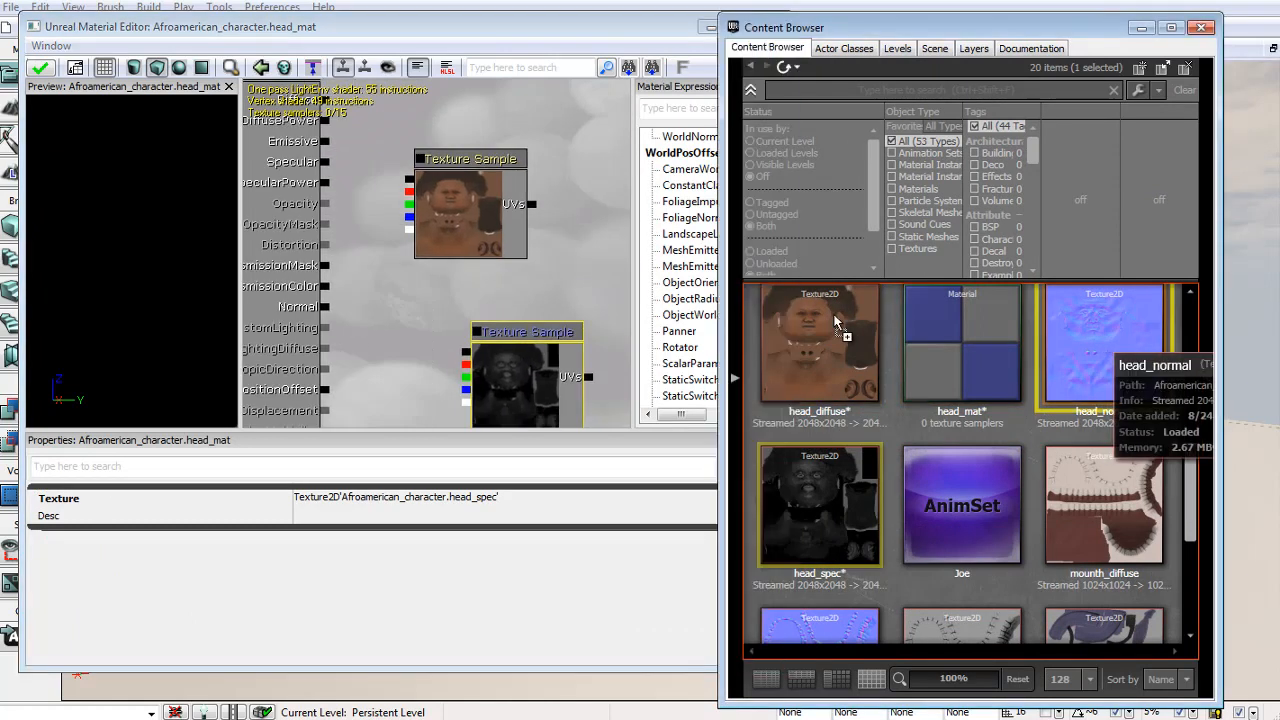
left_click_drag(1104, 340, 402, 318)
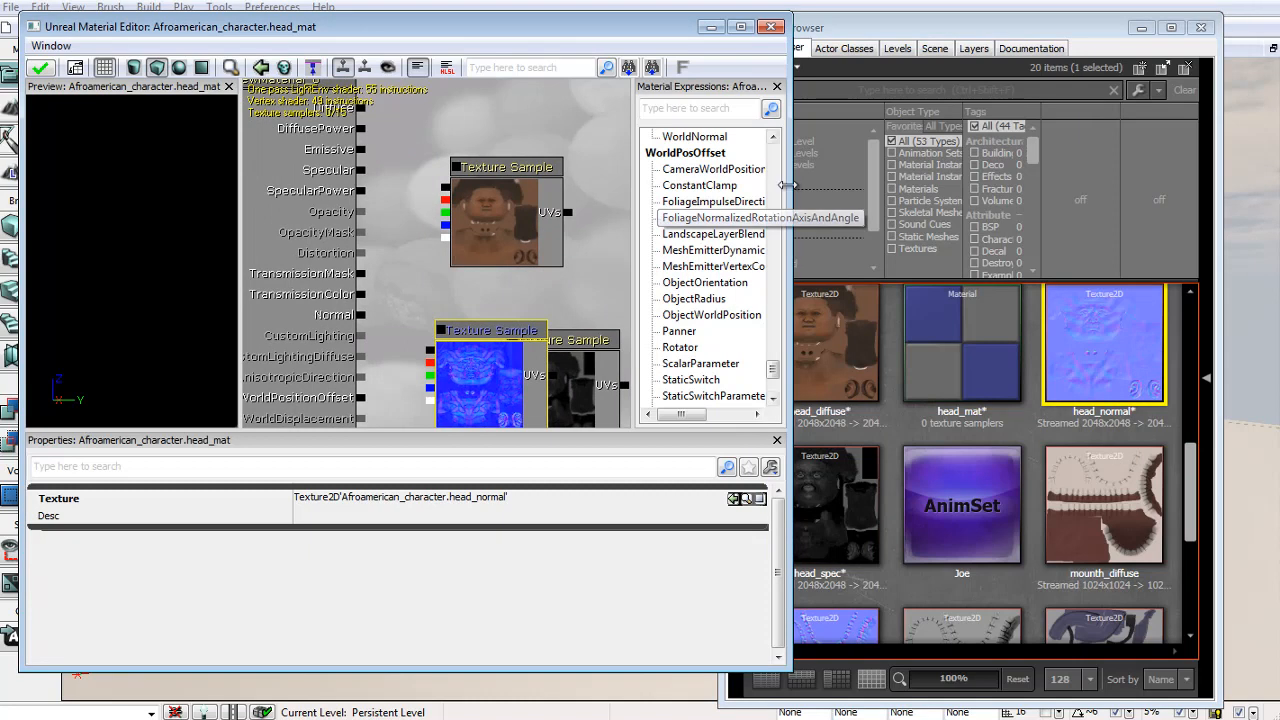
Widen the material editor, separate the overlapping texture samples and connect the head_diffuse sample to the material's Diffuse input.
left_click_drag(792, 185, 1004, 186)
mouse_move(578, 214)
left_mouse_down()
mouse_move(691, 226)
mouse_move(598, 226)
left_mouse_up()
scroll(688, 226, "down", 2)
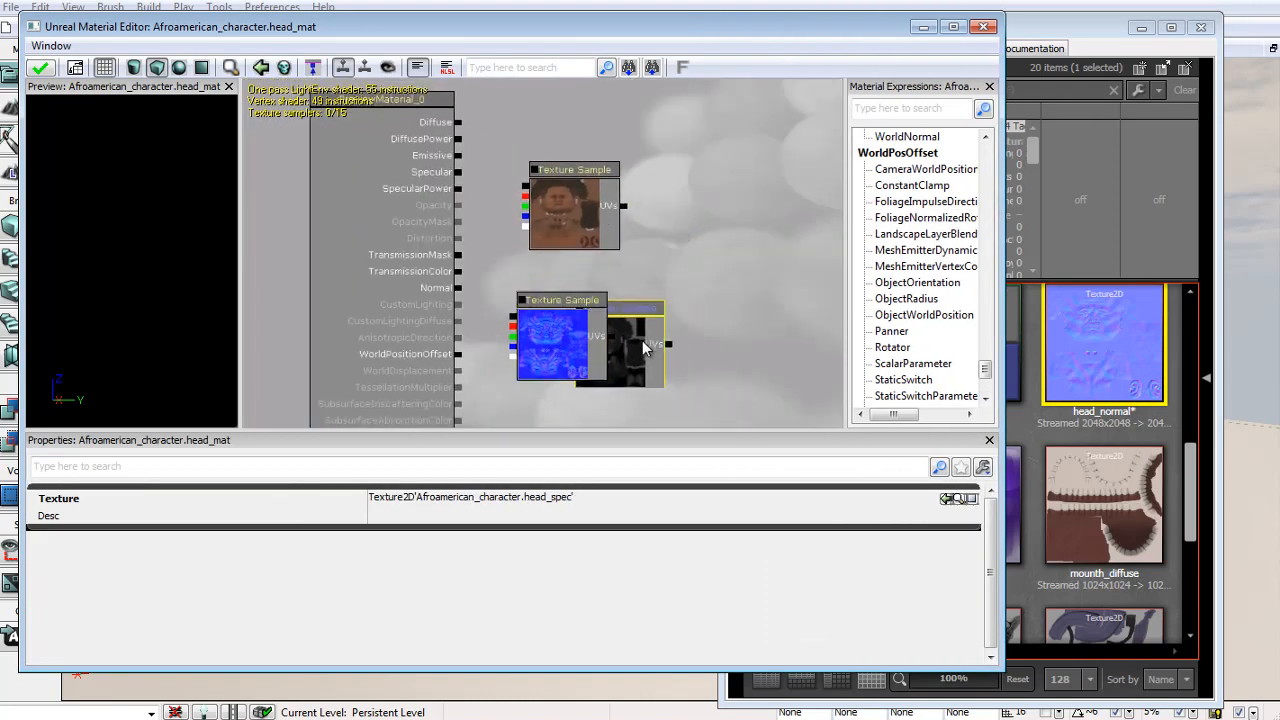
left_click_drag(645, 345, 746, 249)
left_click_drag(586, 211, 610, 243)
left_click_drag(601, 161, 487, 174)
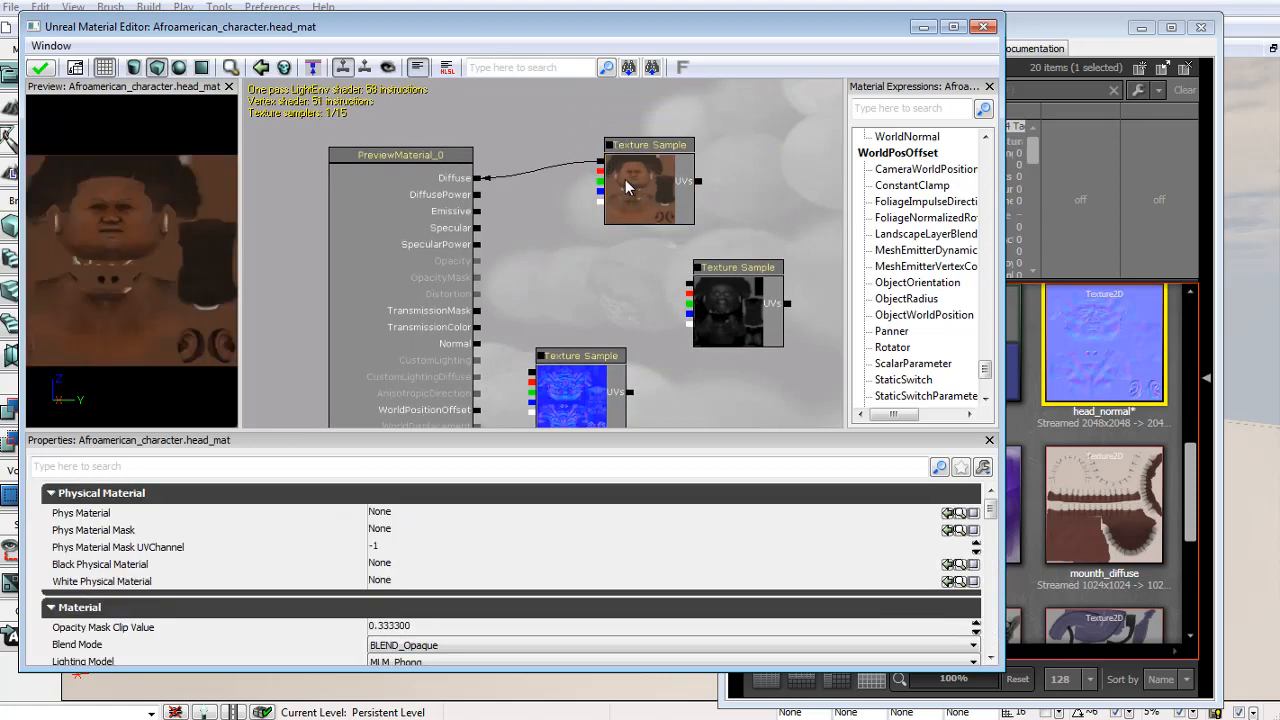
Connect the head_spec sample to the material's Specular input and the head_normal sample to its Normal input.
left_click_drag(652, 191, 698, 167)
left_click_drag(730, 313, 715, 288)
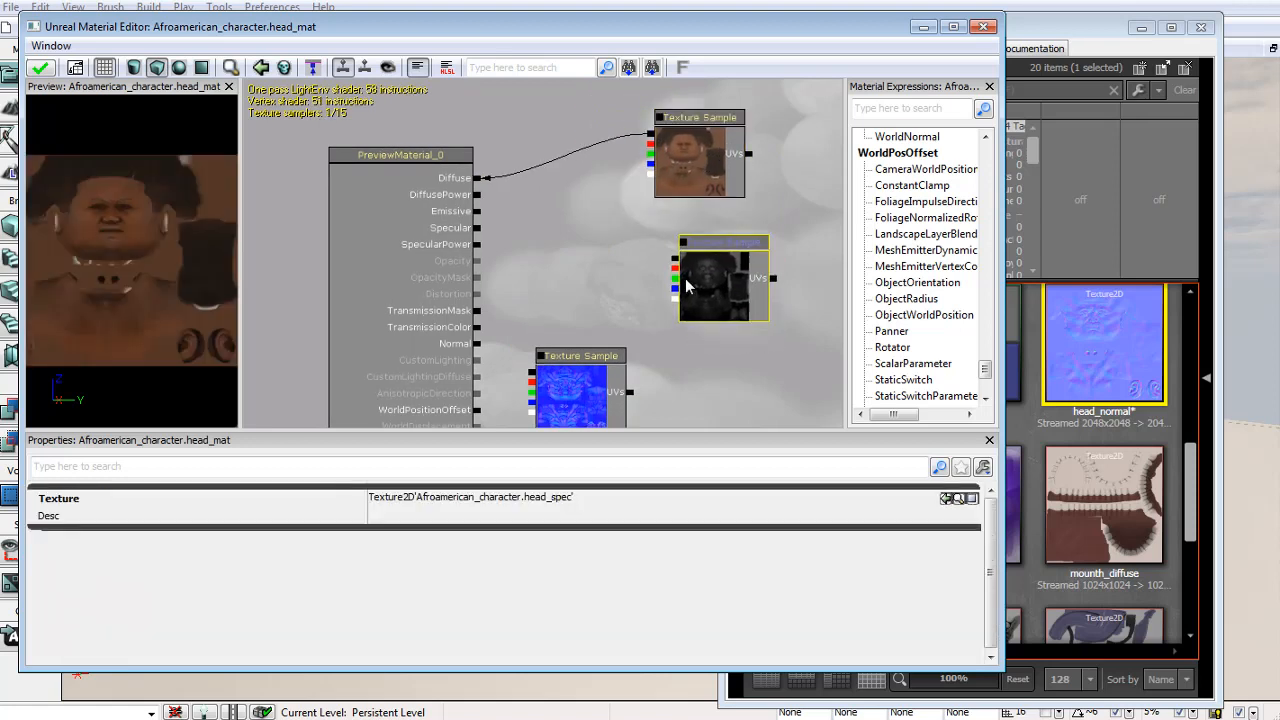
left_click(662, 268)
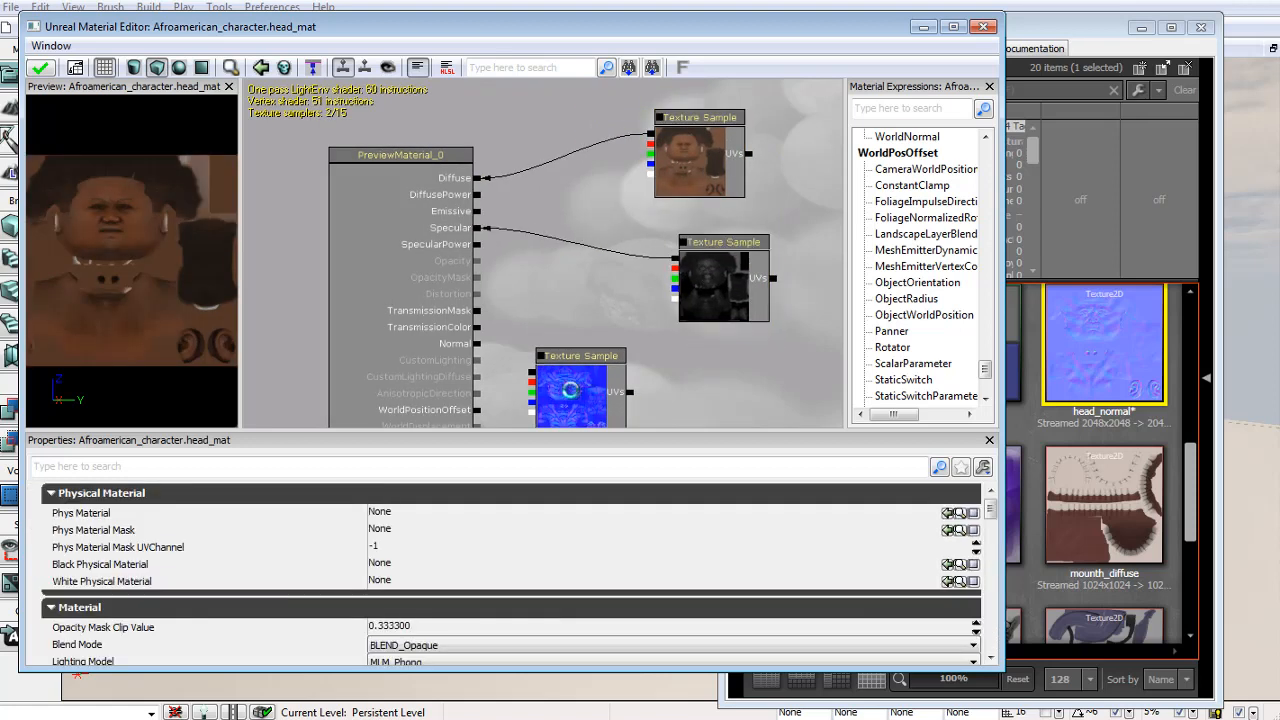
left_click_drag(597, 395, 480, 345)
left_click(688, 384)
left_click_drag(688, 384, 722, 365)
Tidy the node graph by spacing the diffuse, specular and normal samples in a column beside their material inputs.
left_click_drag(714, 267, 717, 252)
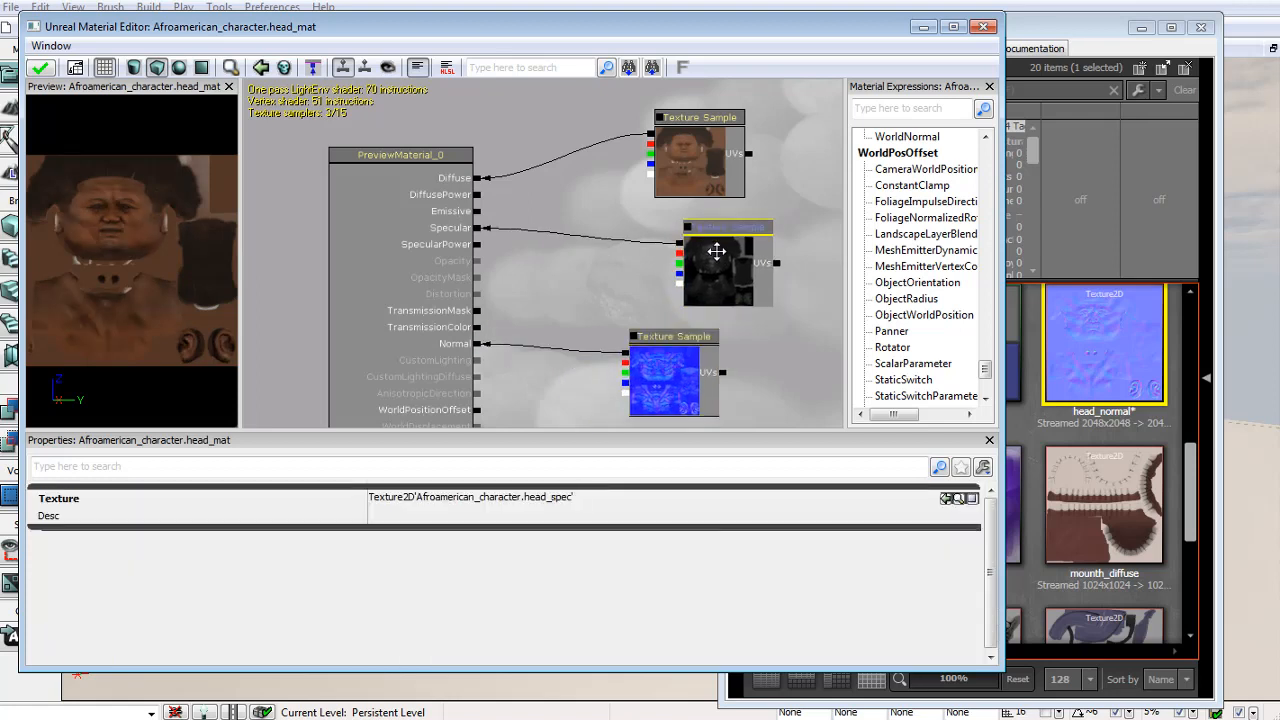
left_click_drag(693, 158, 701, 135)
left_click_drag(715, 270, 719, 253)
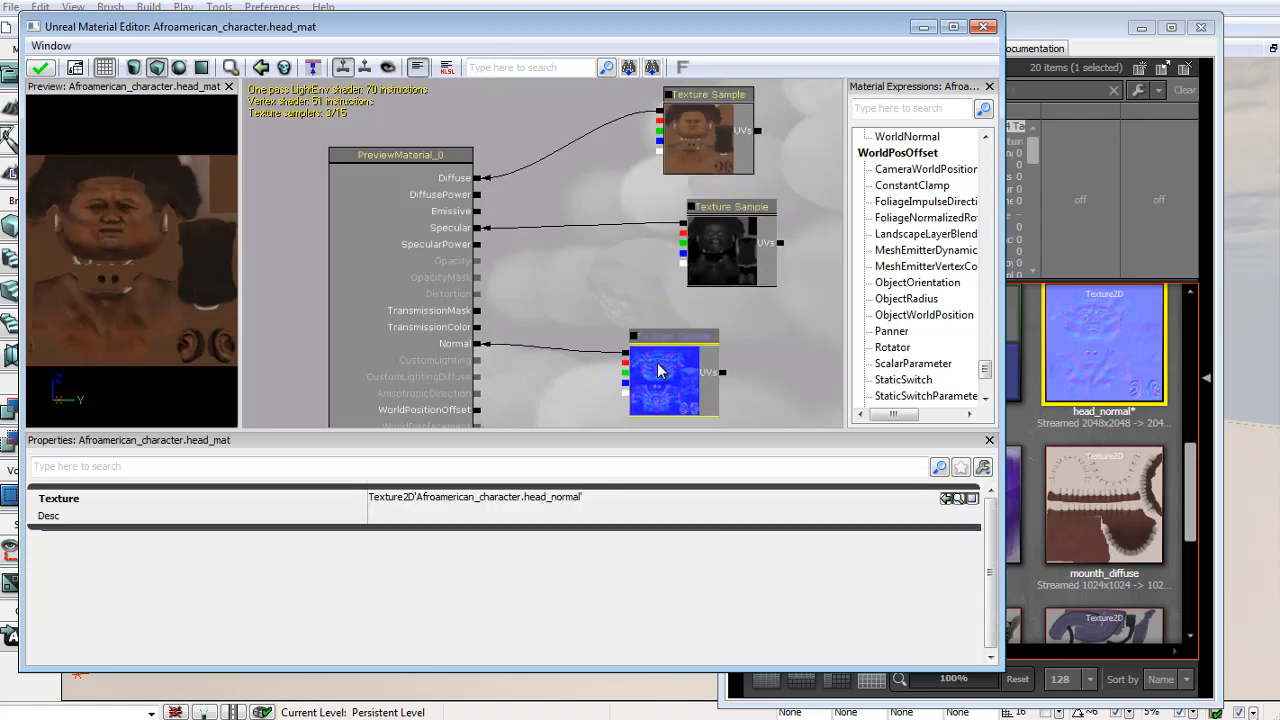
left_click_drag(657, 363, 673, 350, "ctrl")
left_click(723, 250, "ctrl")
left_click_drag(723, 250, 714, 260, "ctrl")
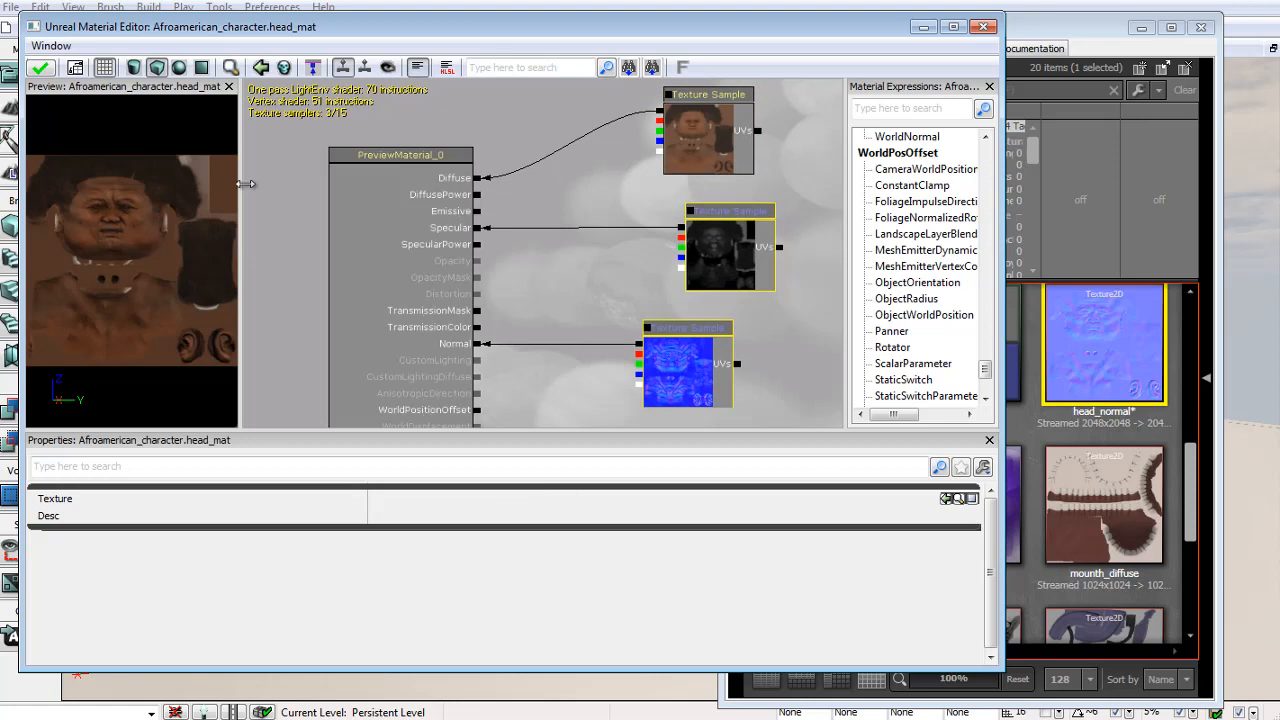
Inspect head_mat in an enlarged preview, apply the material changes and close the material editor.
left_click_drag(452, 198, 466, 198)
left_click_drag(335, 245, 224, 175)
scroll(293, 231, "up", 5)
left_click_drag(273, 265, 255, 290)
left_click(40, 68)
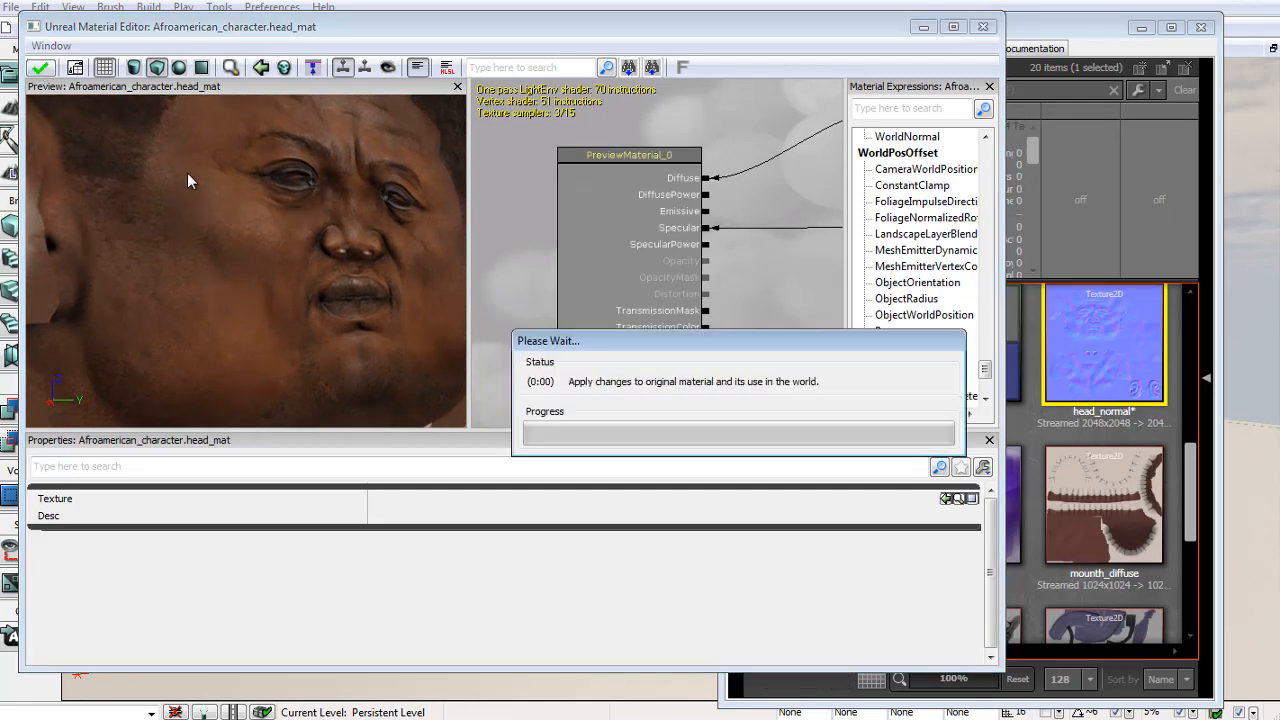
left_click(983, 27)
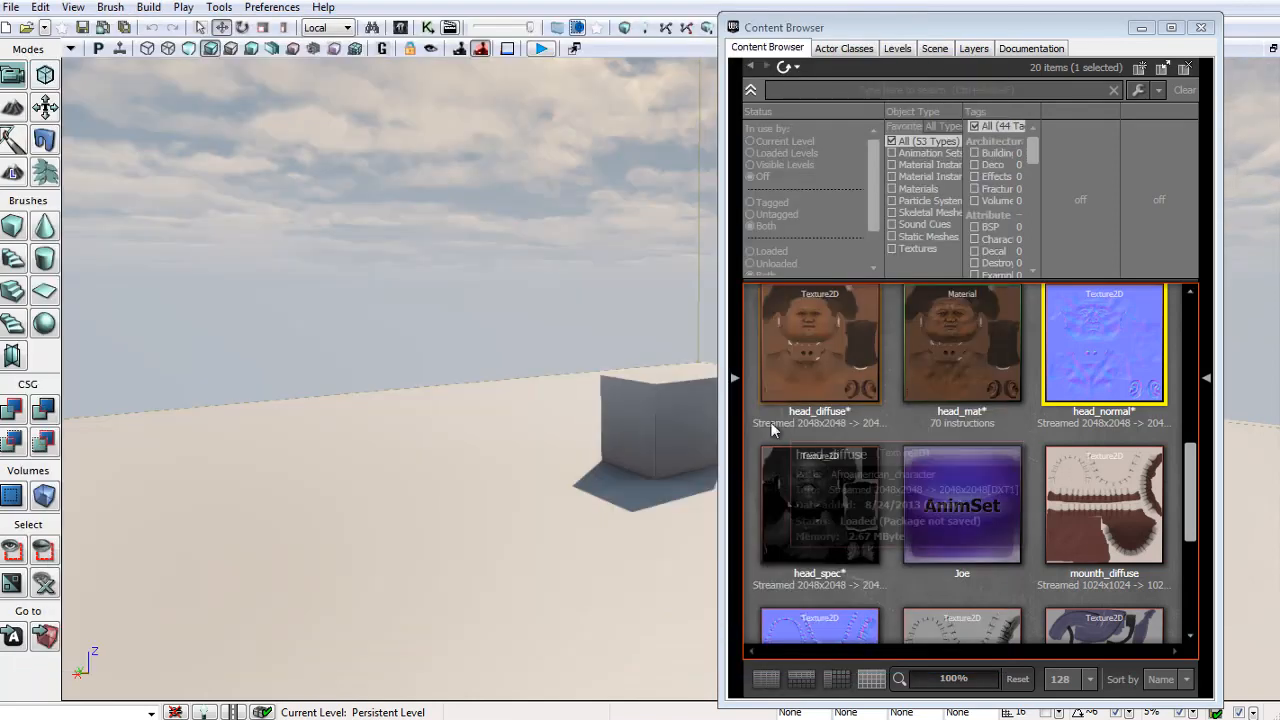
Open the complete_model_udk static mesh for editing and expand the Elements list under LODInfo [0].
left_click(912, 434)
scroll(910, 434, "up", 5)
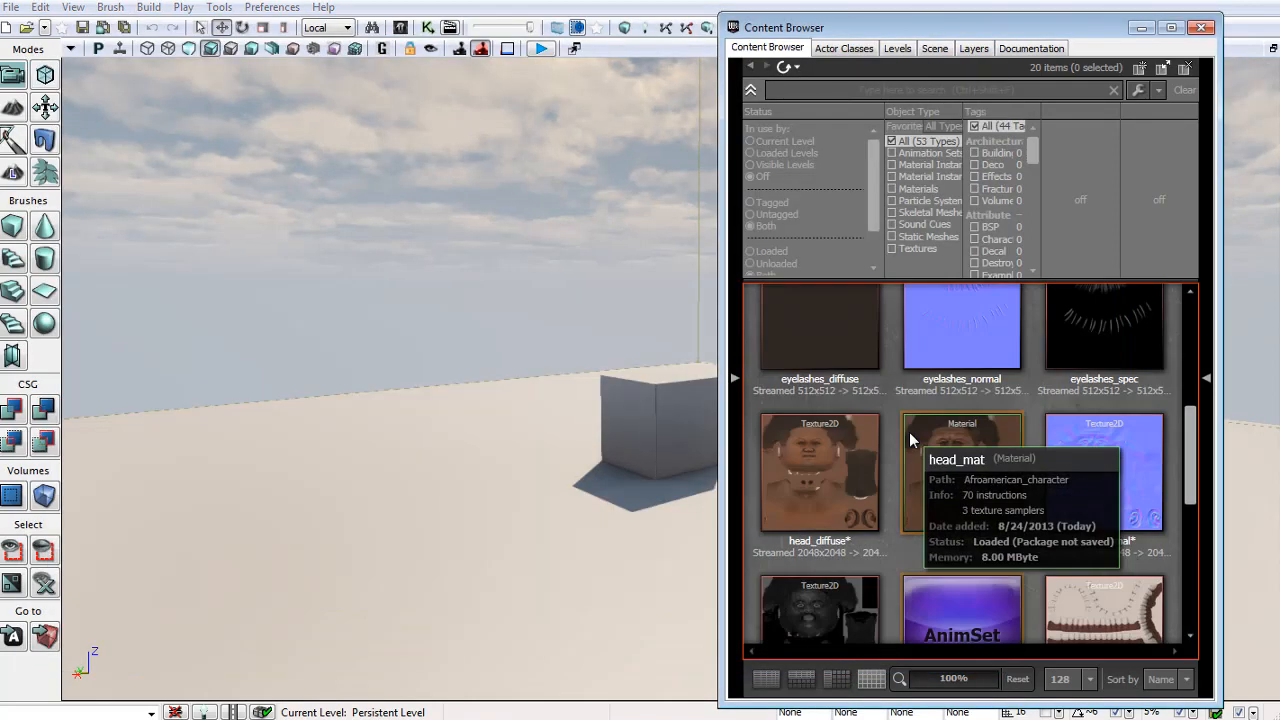
double_click(850, 415)
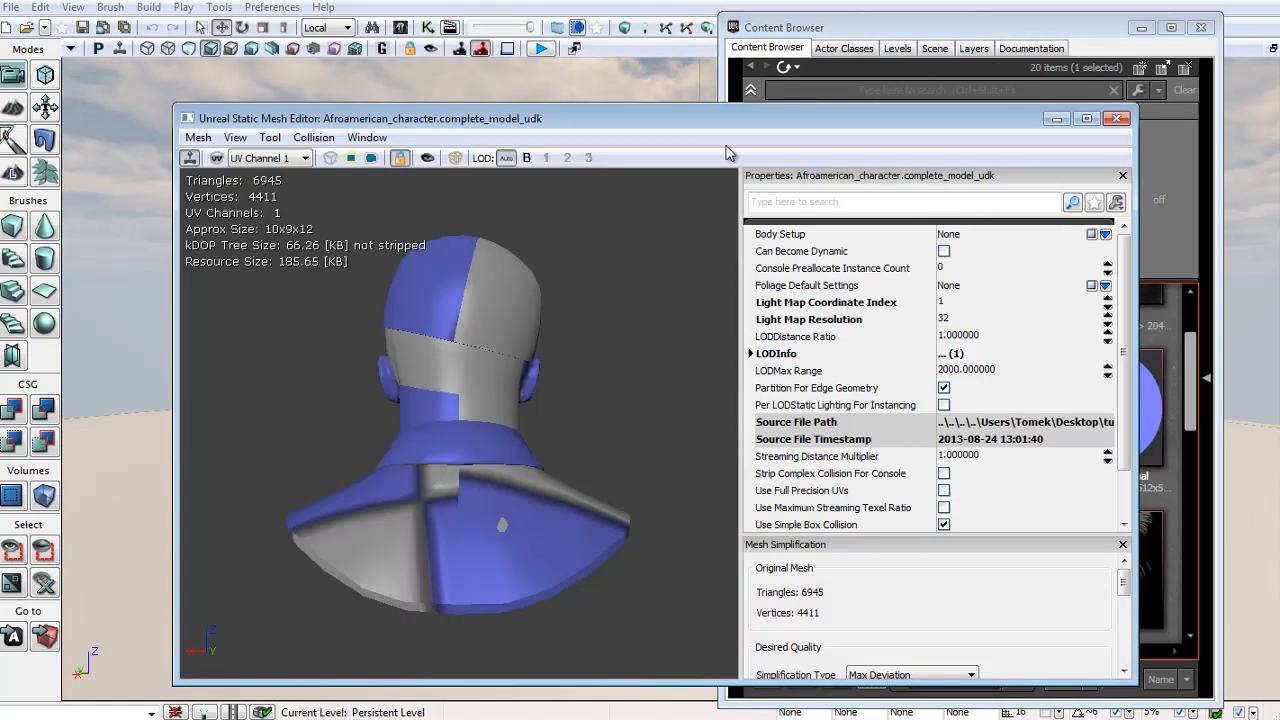
left_click_drag(669, 139, 504, 44)
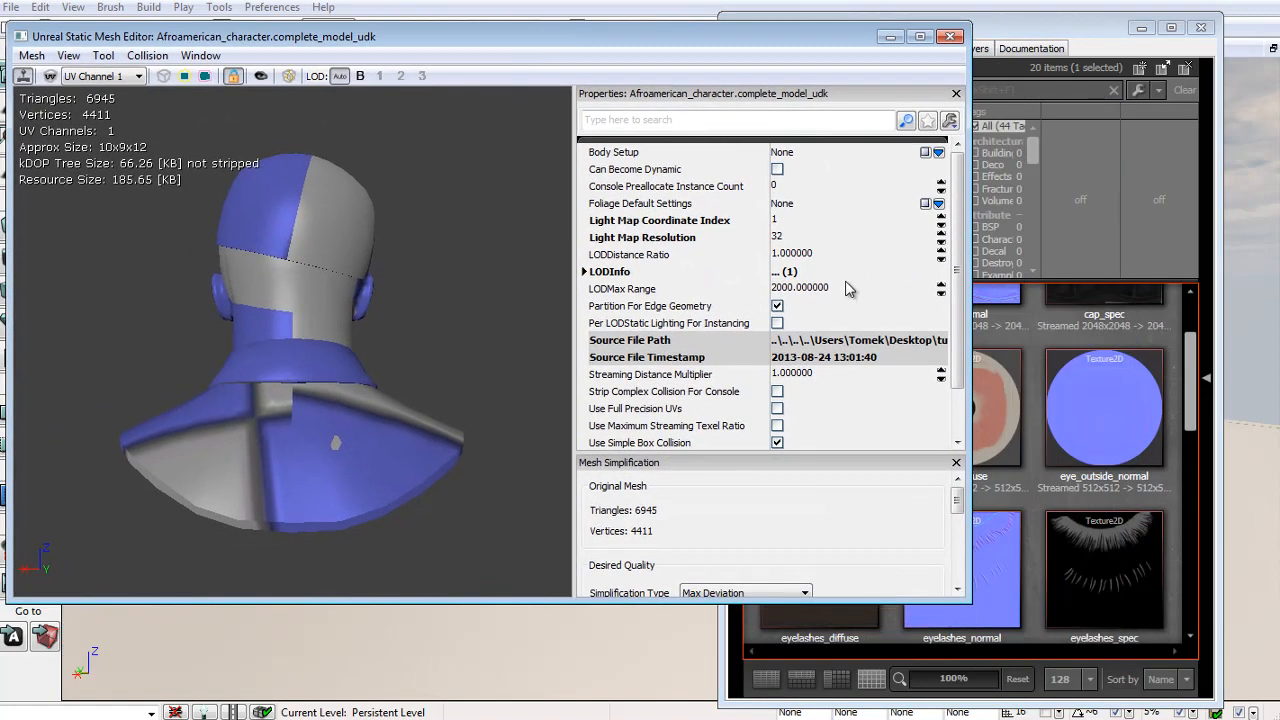
left_click(586, 272)
left_click(598, 289)
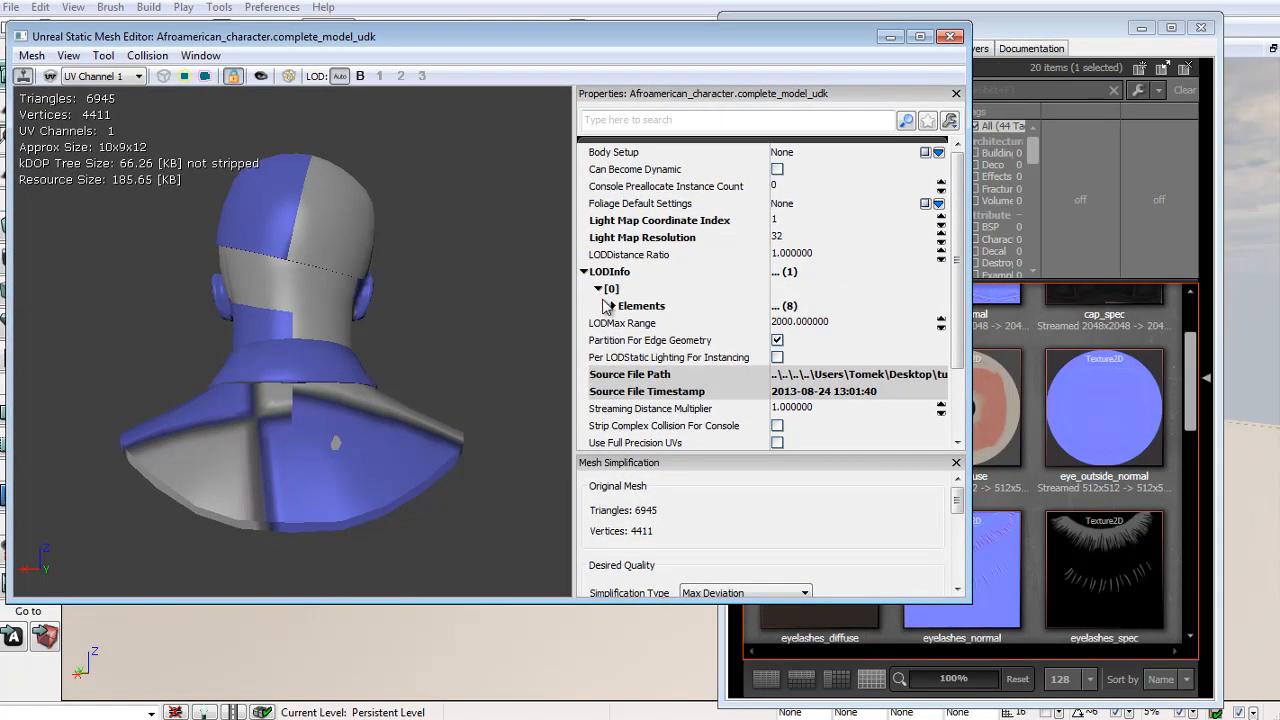
left_click(612, 306)
Check the material slots of elements [0] to [4] against the mesh to identify which element covers the head.
left_click(654, 328)
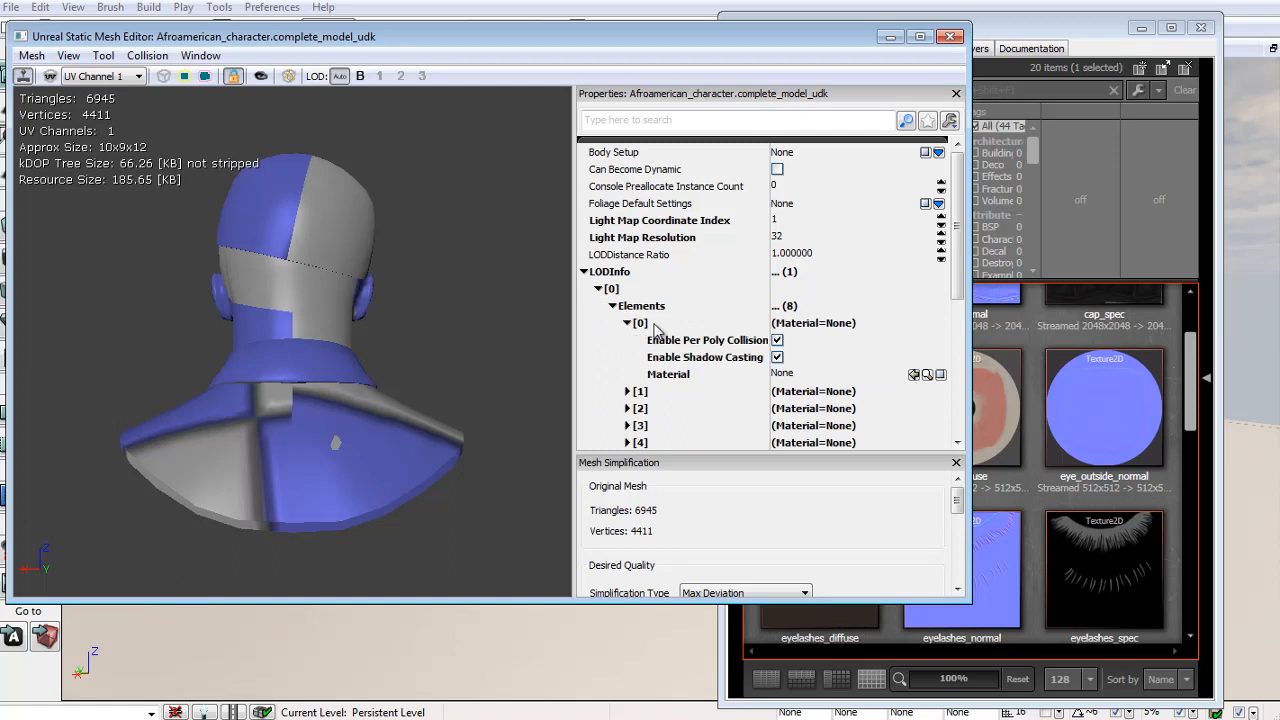
left_click(676, 377)
left_click(628, 323)
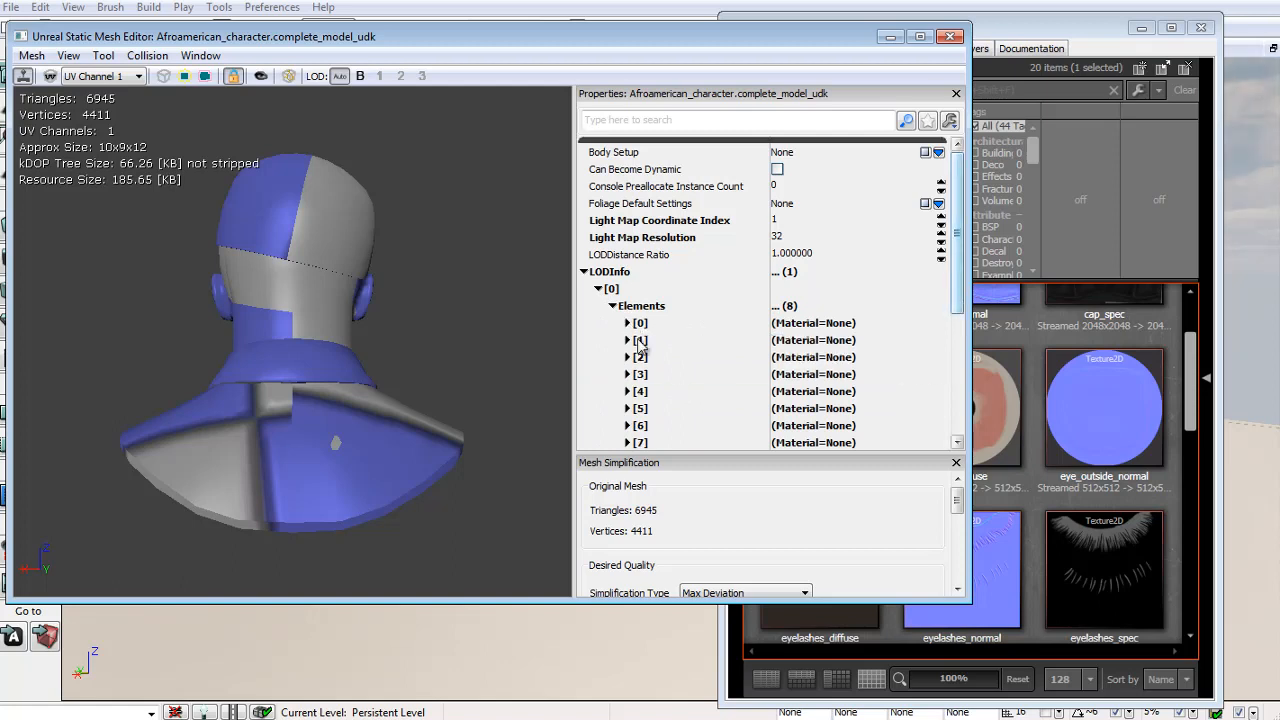
left_click(628, 340)
left_click(675, 394)
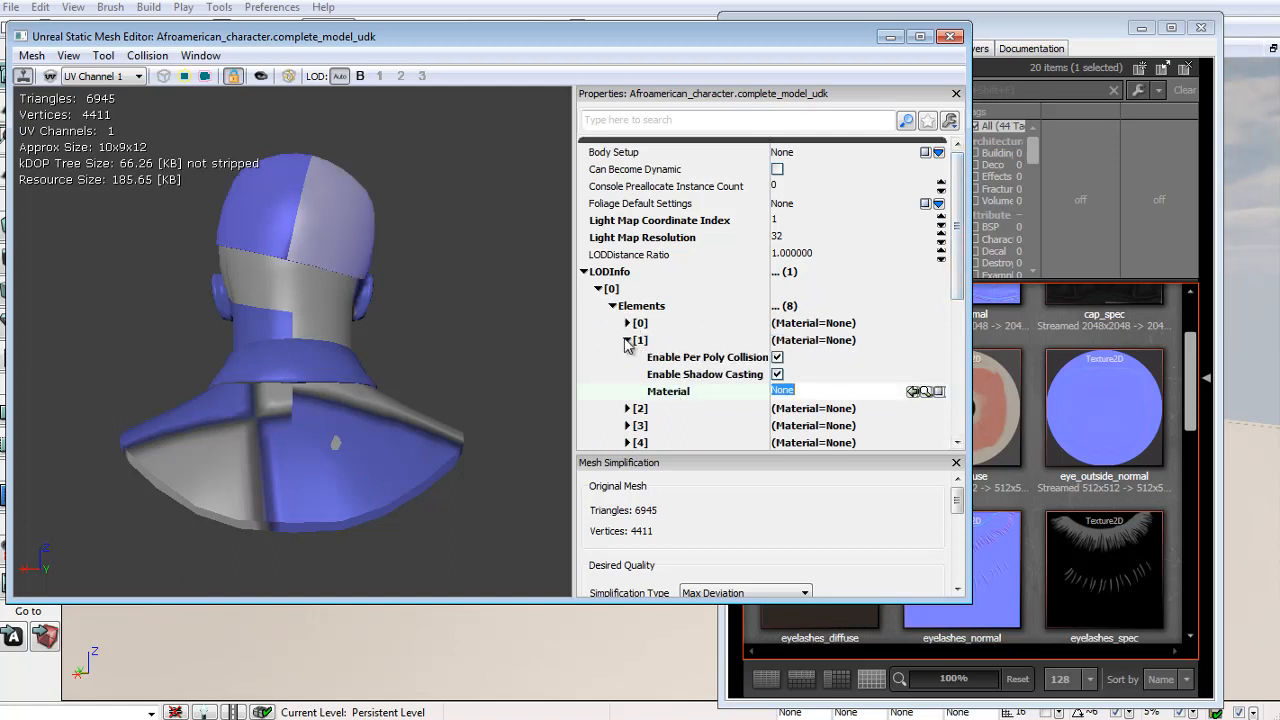
left_click(628, 340)
left_click(628, 357)
left_click(677, 408)
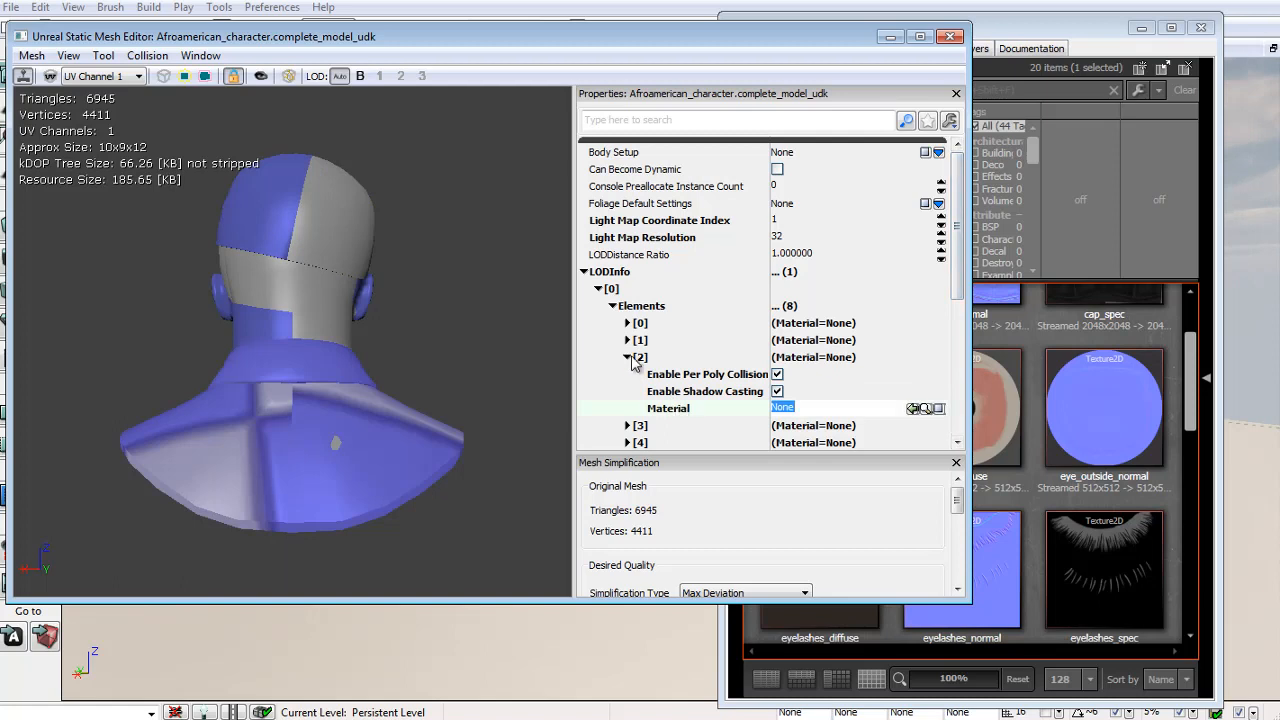
left_click(628, 357)
left_click(628, 375)
left_click(672, 425)
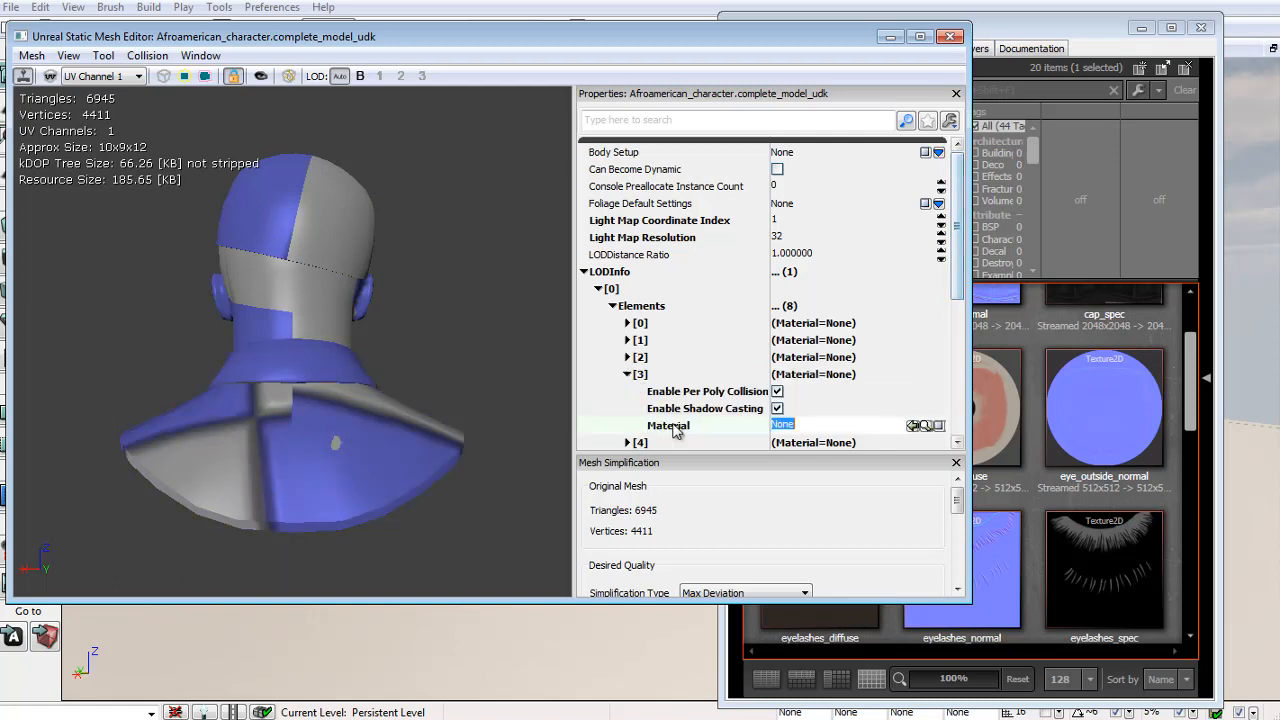
left_click(628, 374)
scroll(630, 374, "down", 1)
left_click(628, 355)
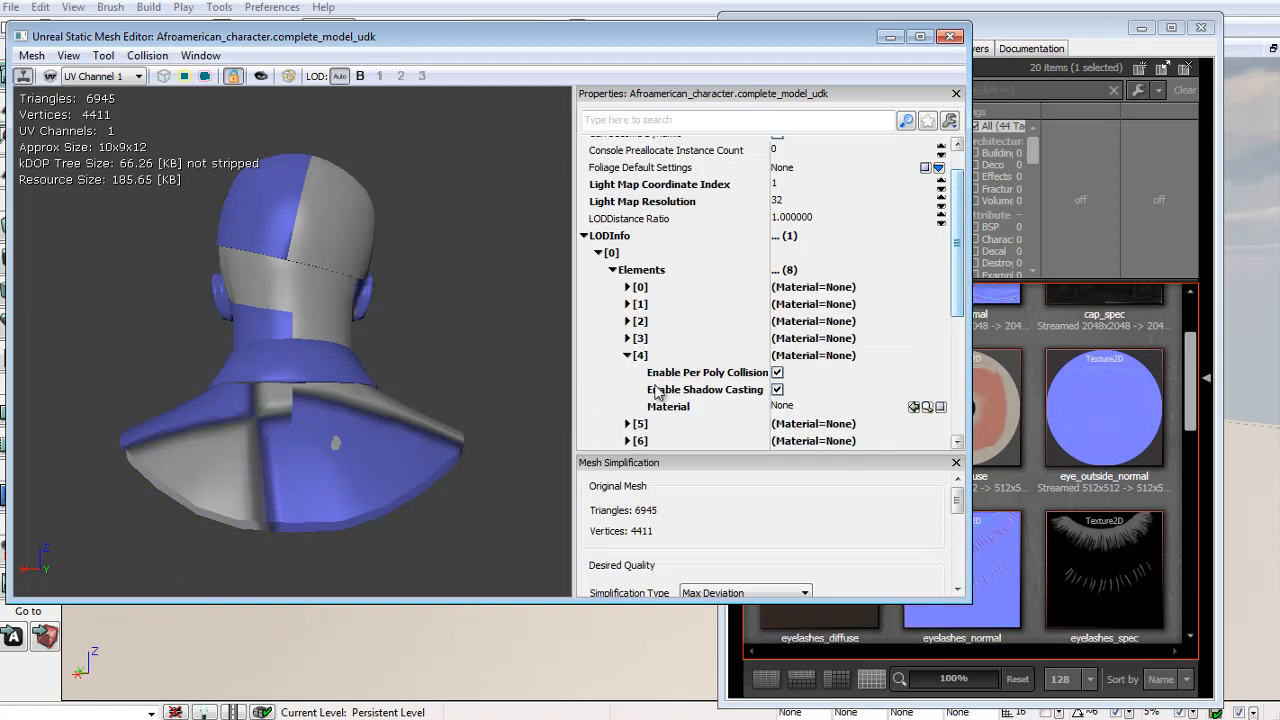
left_click(668, 407)
left_click_drag(257, 343, 640, 368)
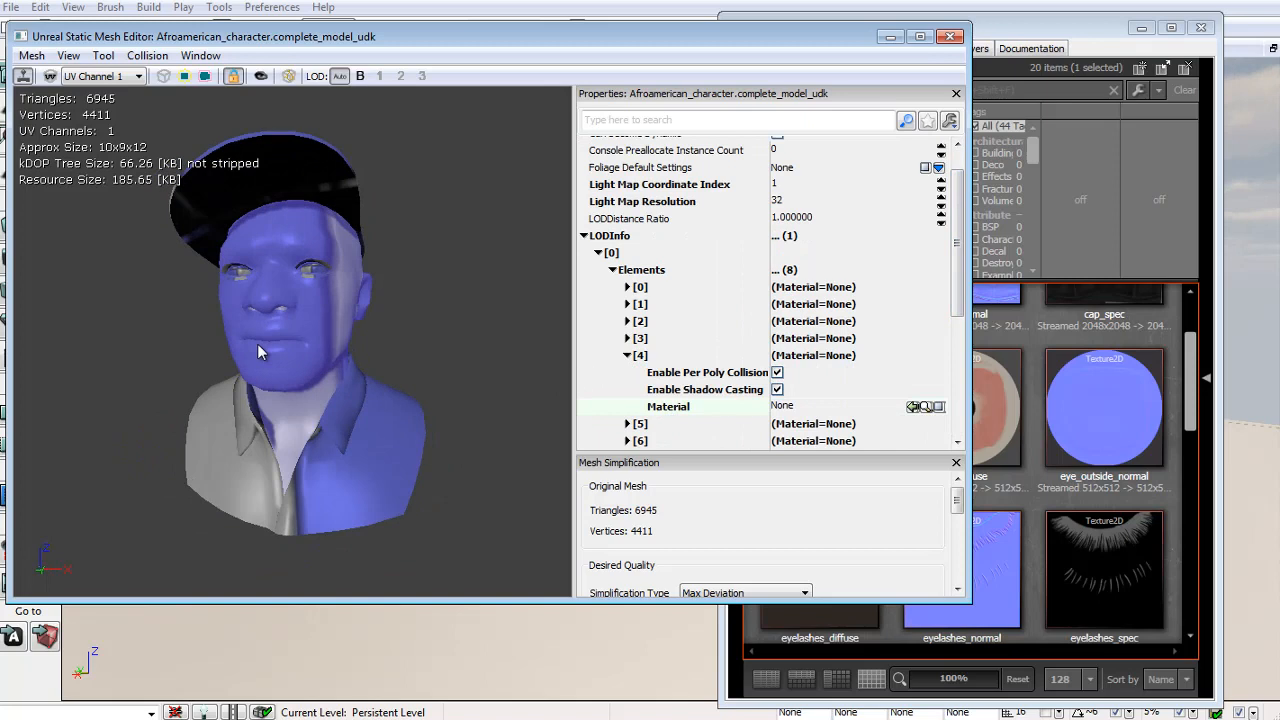
Assign the head_mat material to element [4] of the complete_model_udk mesh.
left_click(1079, 374)
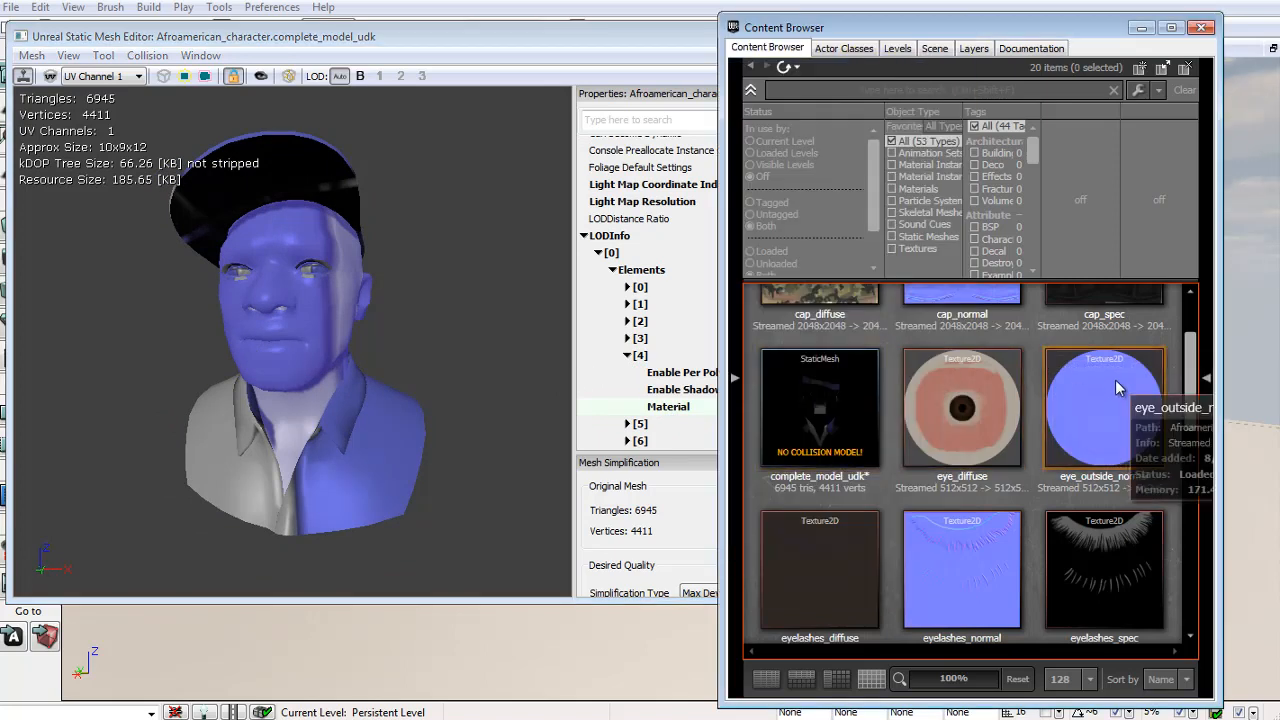
scroll(1118, 388, "up", 2)
left_click_drag(1192, 333, 1204, 455)
left_click(994, 427)
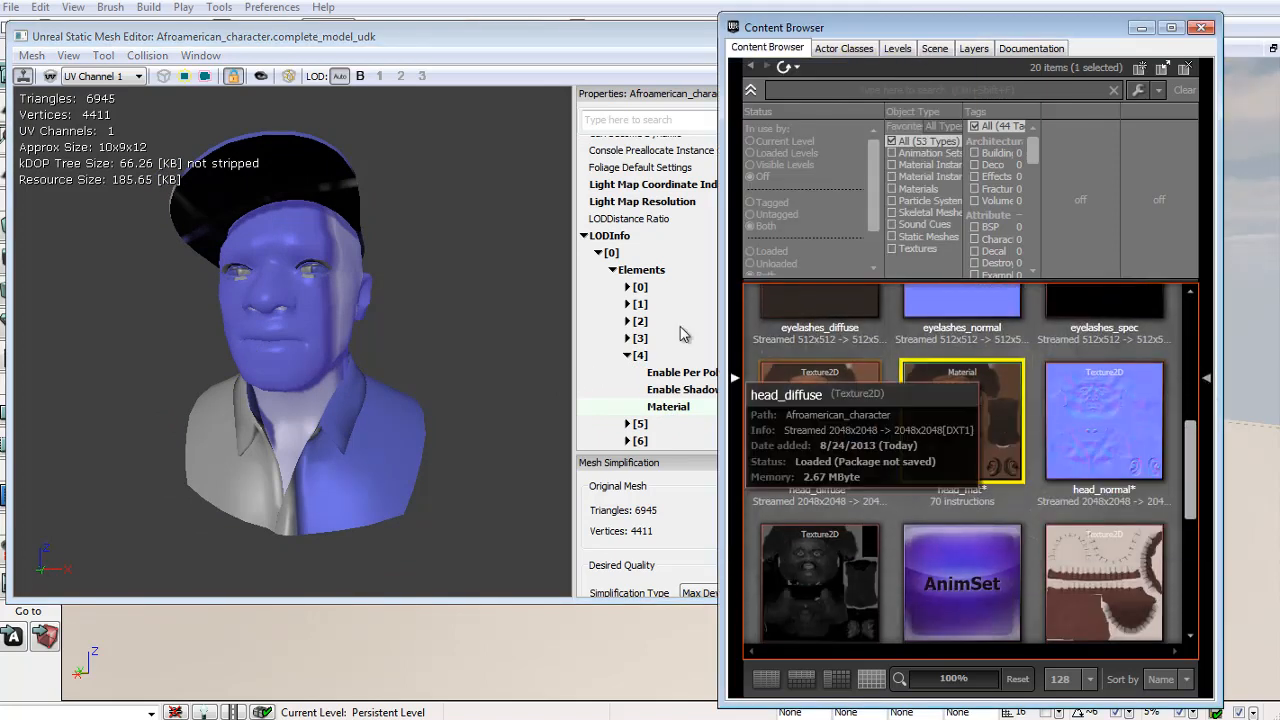
left_click(684, 408)
left_click(911, 407)
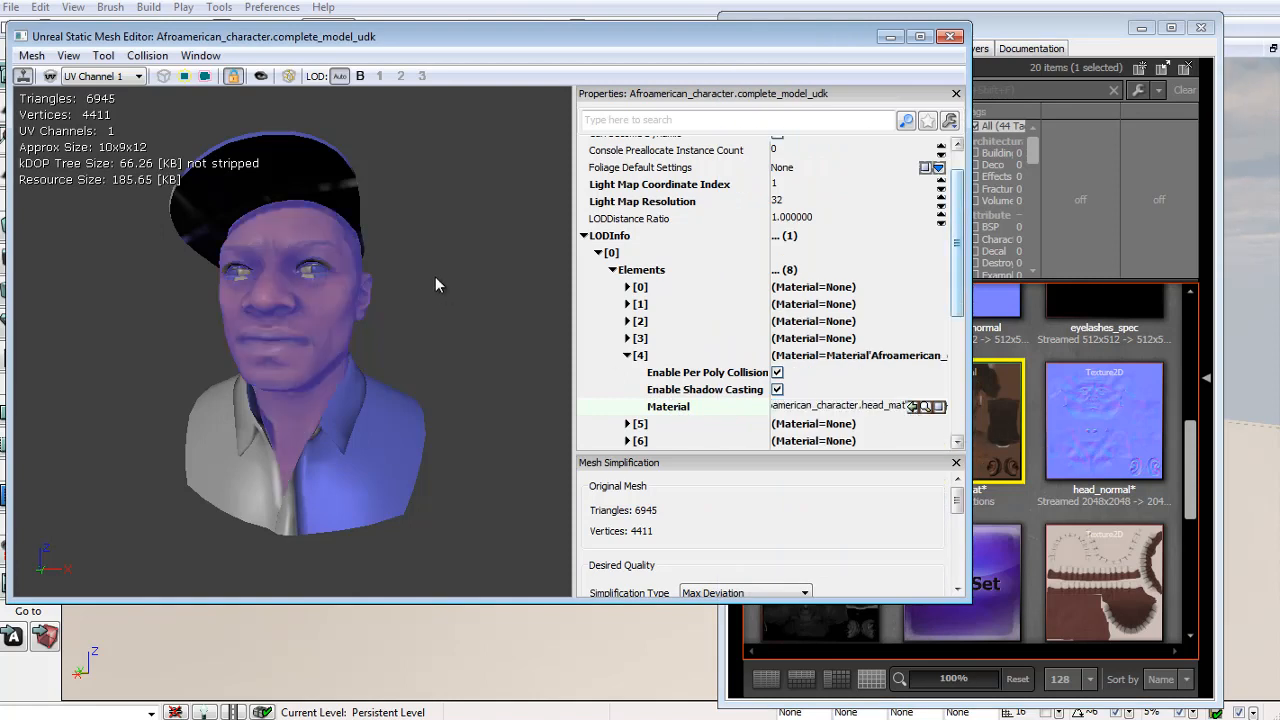
Enlarge the mesh preview and examine the textured head from several angles and distances.
left_click(670, 203)
left_click_drag(497, 272, 451, 271)
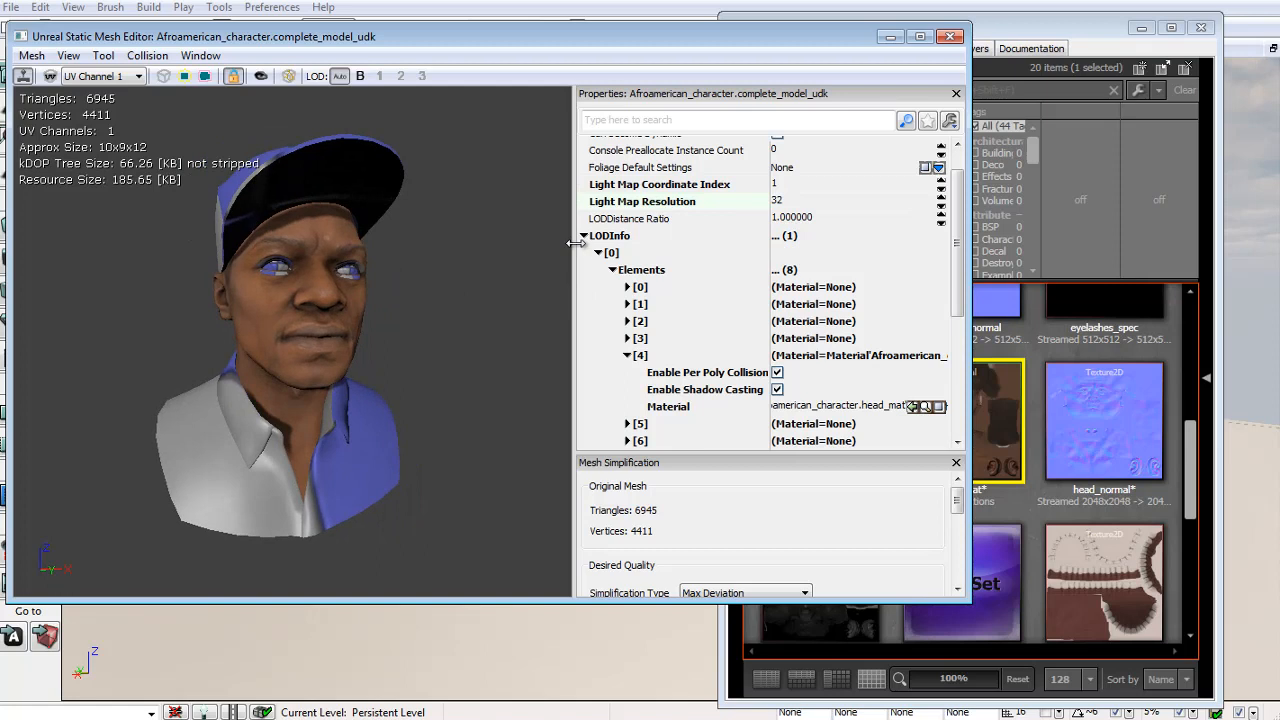
left_click_drag(576, 243, 660, 250)
scroll(472, 240, "up", 5)
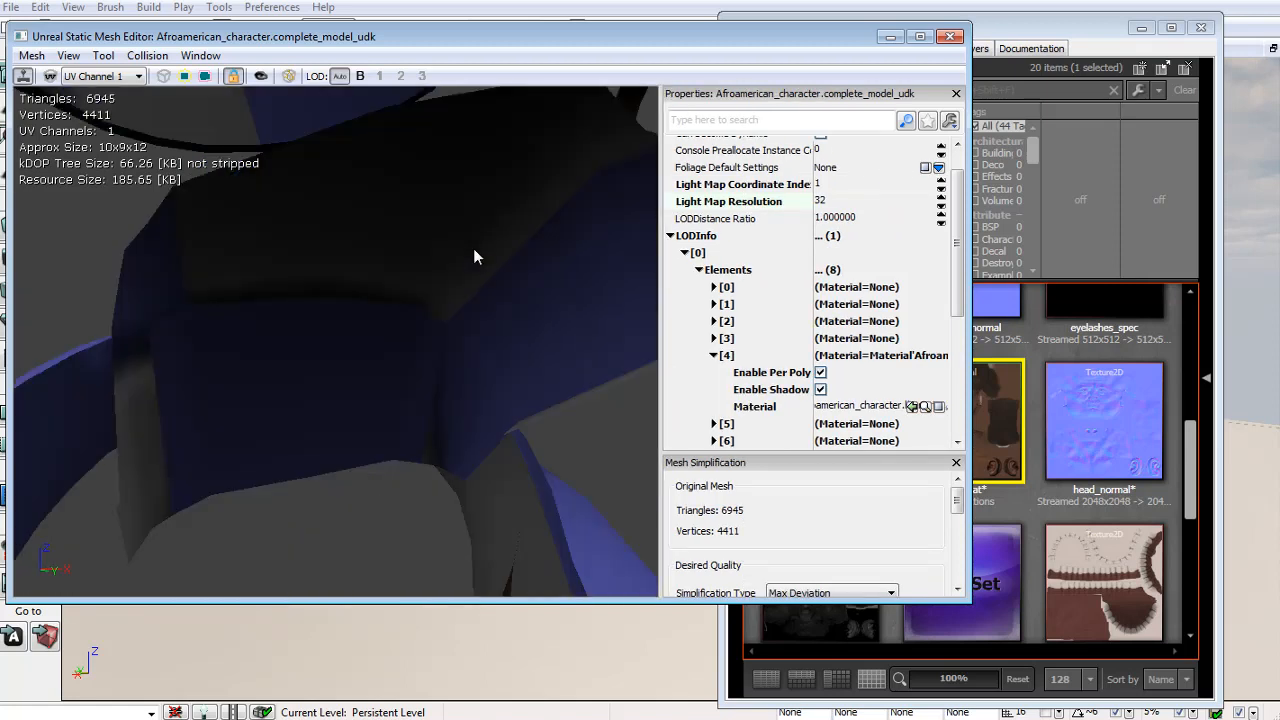
scroll(473, 248, "down", 5)
left_click_drag(476, 248, 507, 333)
scroll(546, 328, "down", 2)
scroll(606, 325, "up", 5)
scroll(607, 327, "down", 4)
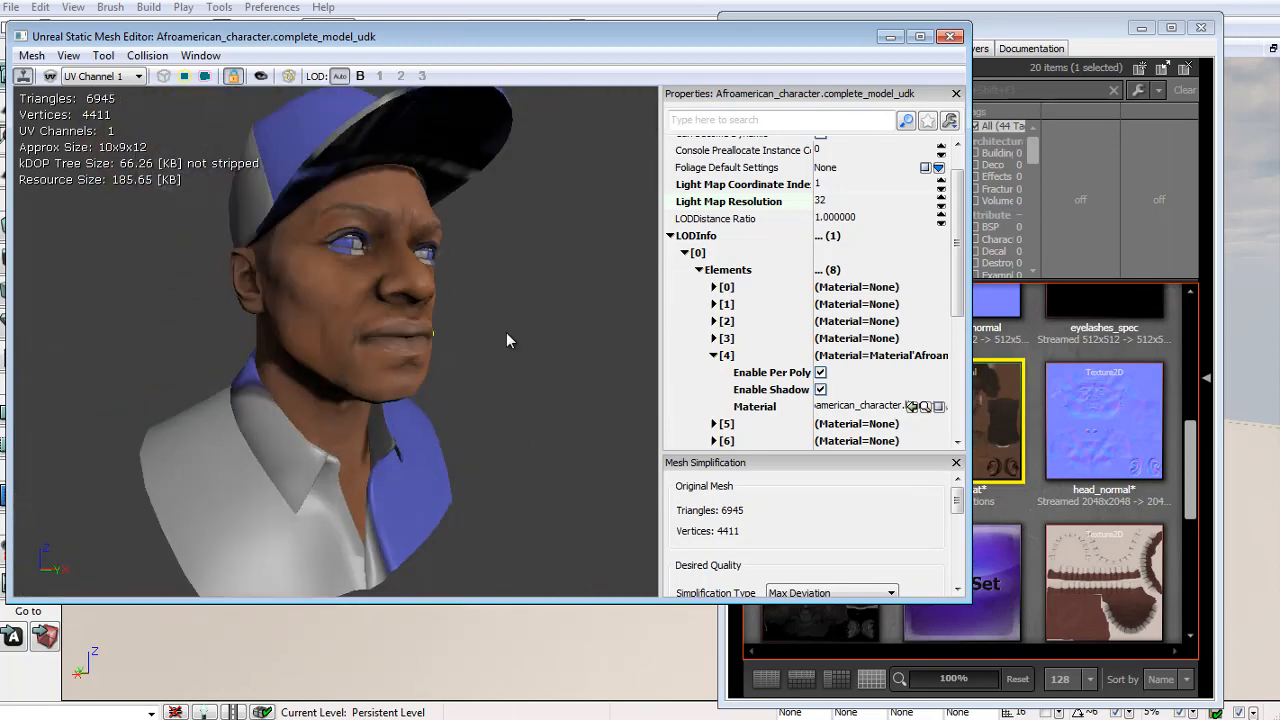
Close the static mesh editor and locate the shirt textures in the package.
left_click(951, 37)
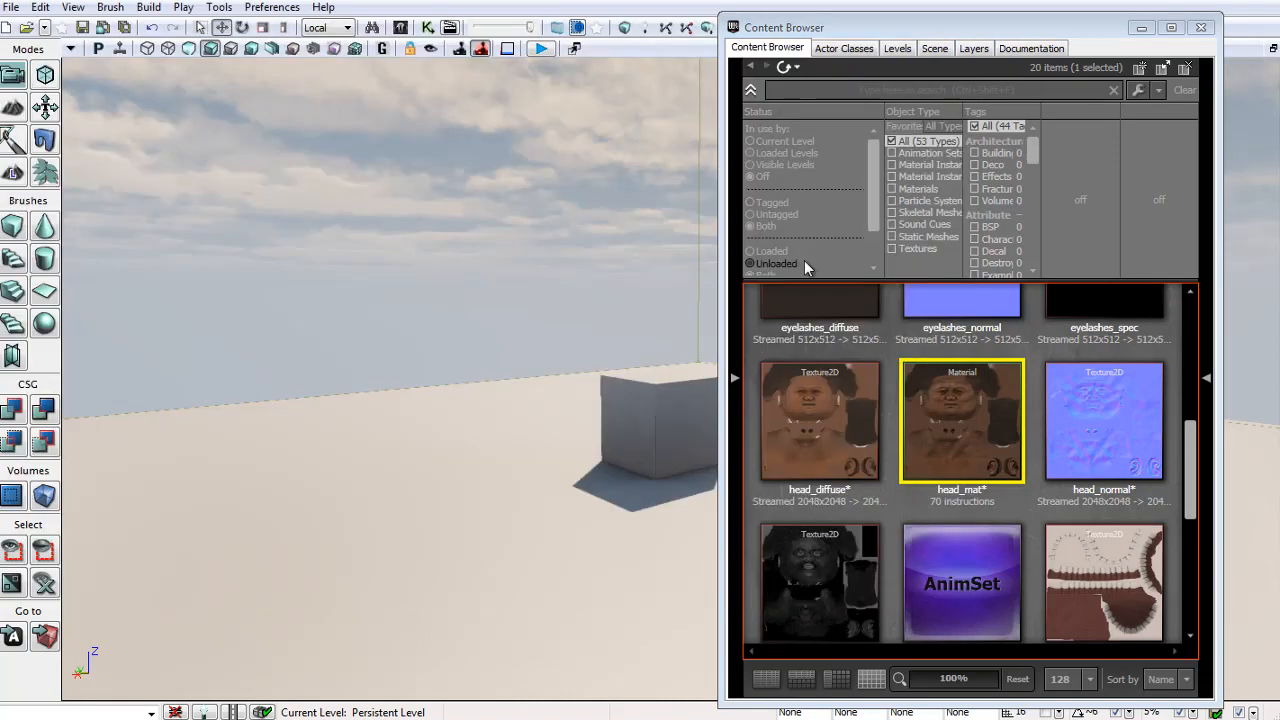
left_click(755, 405)
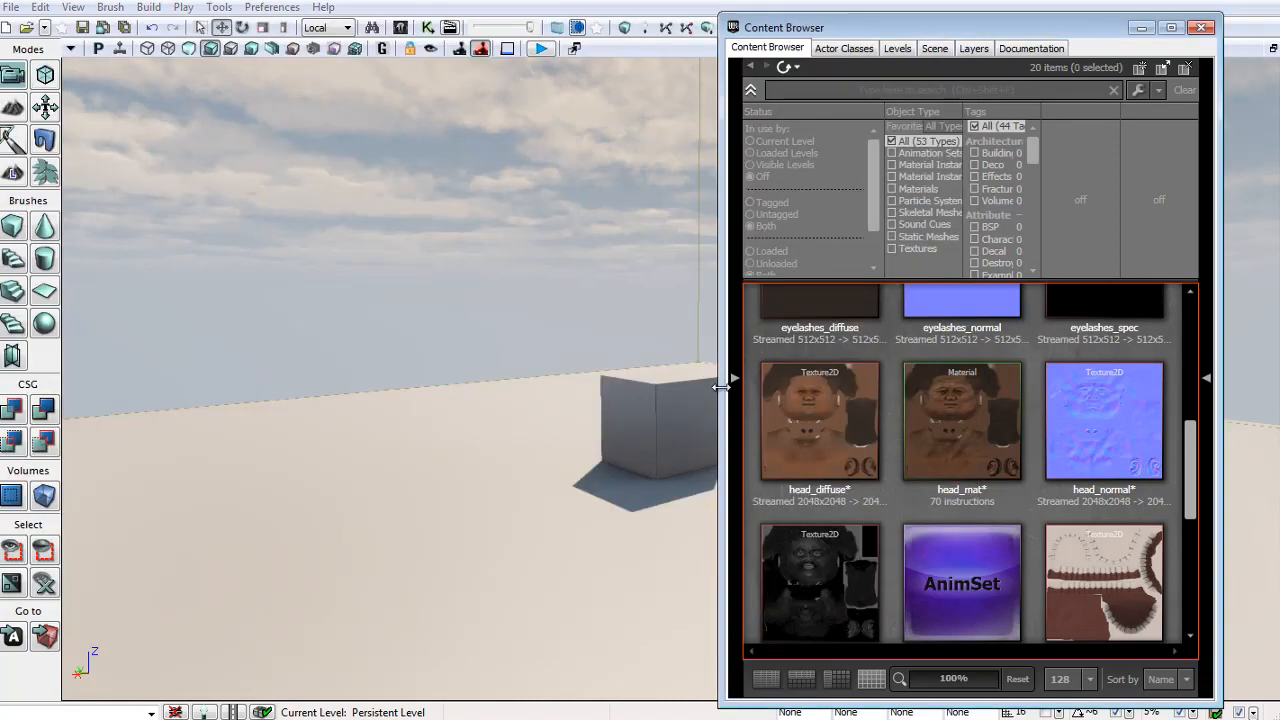
scroll(1198, 445, "down", 4)
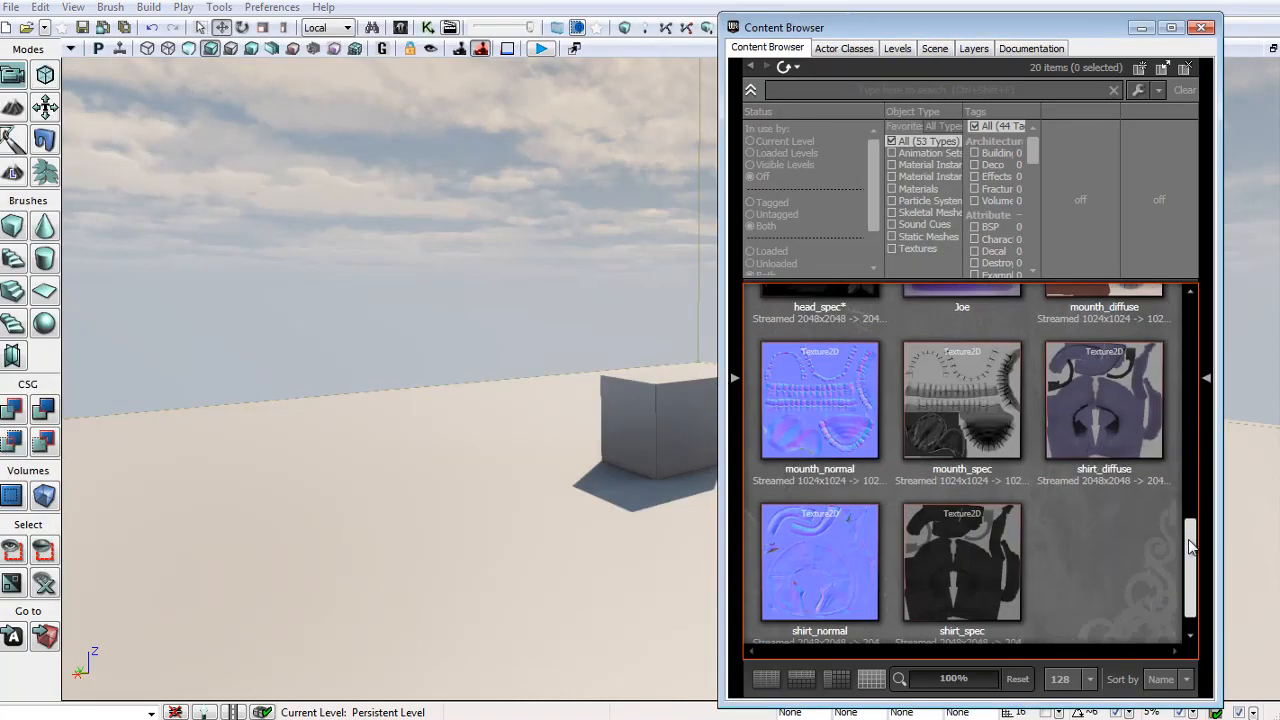
Create a new material named shirt_mat in the Afroamerican_character package.
right_click(1103, 536)
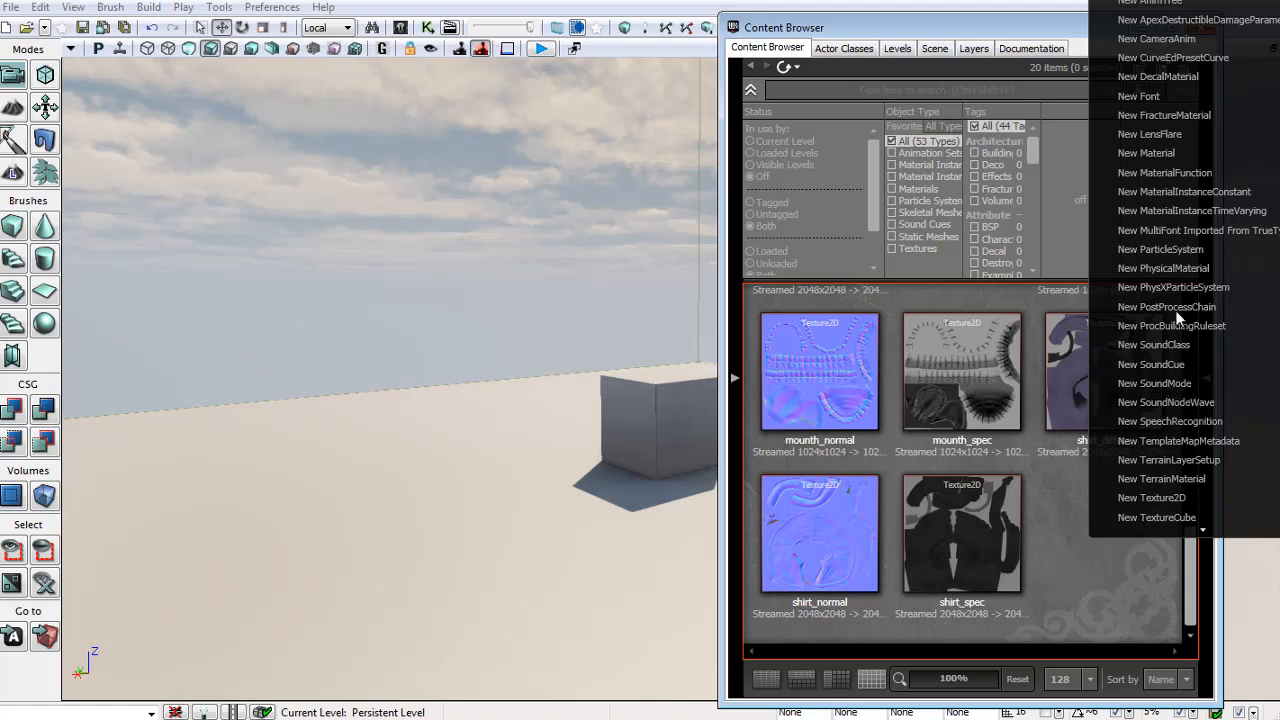
left_click(1155, 152)
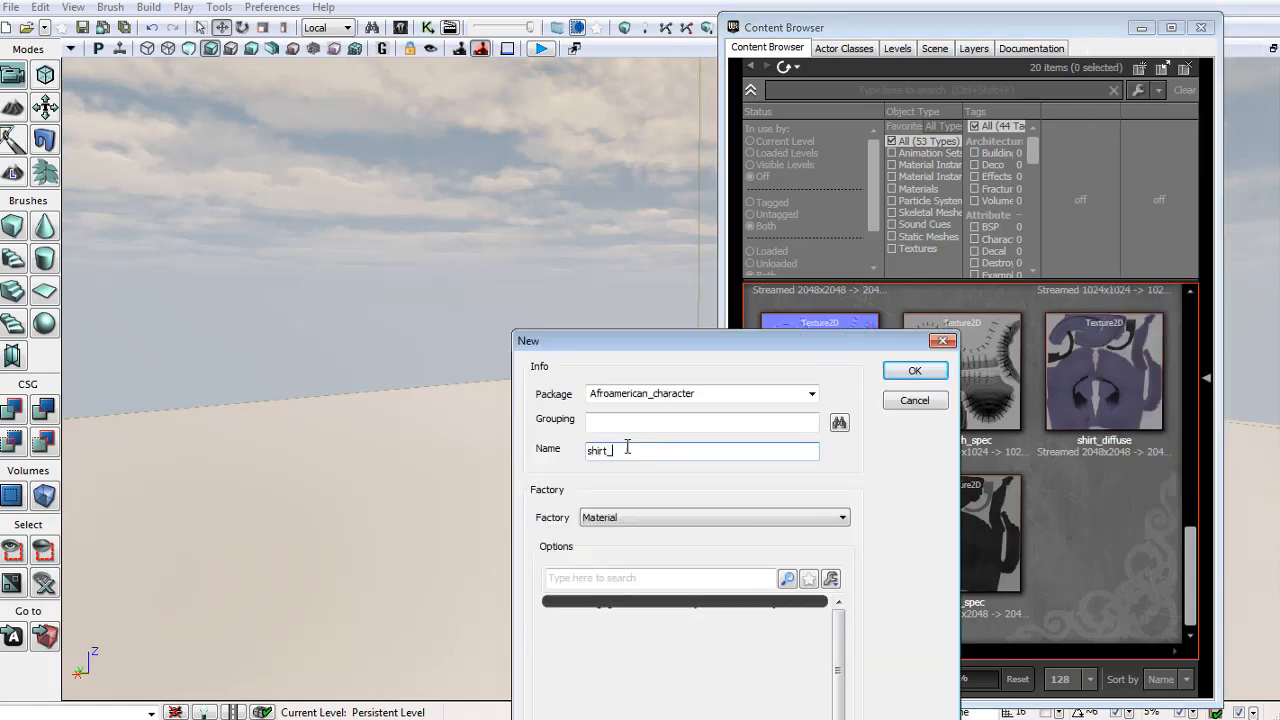
key("Return")
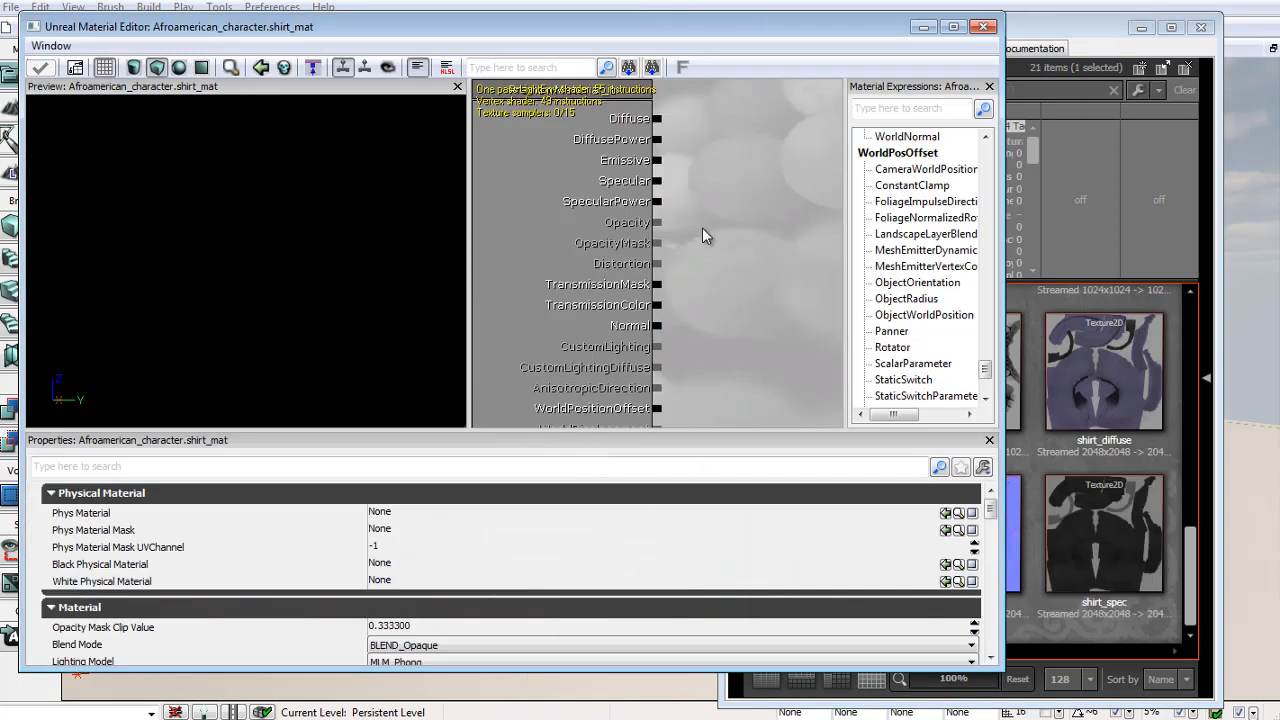
Add the shirt_diffuse, shirt_normal and shirt_spec textures to the material graph as texture samples and move the specular sample clear of the others.
left_click_drag(1104, 370, 700, 225)
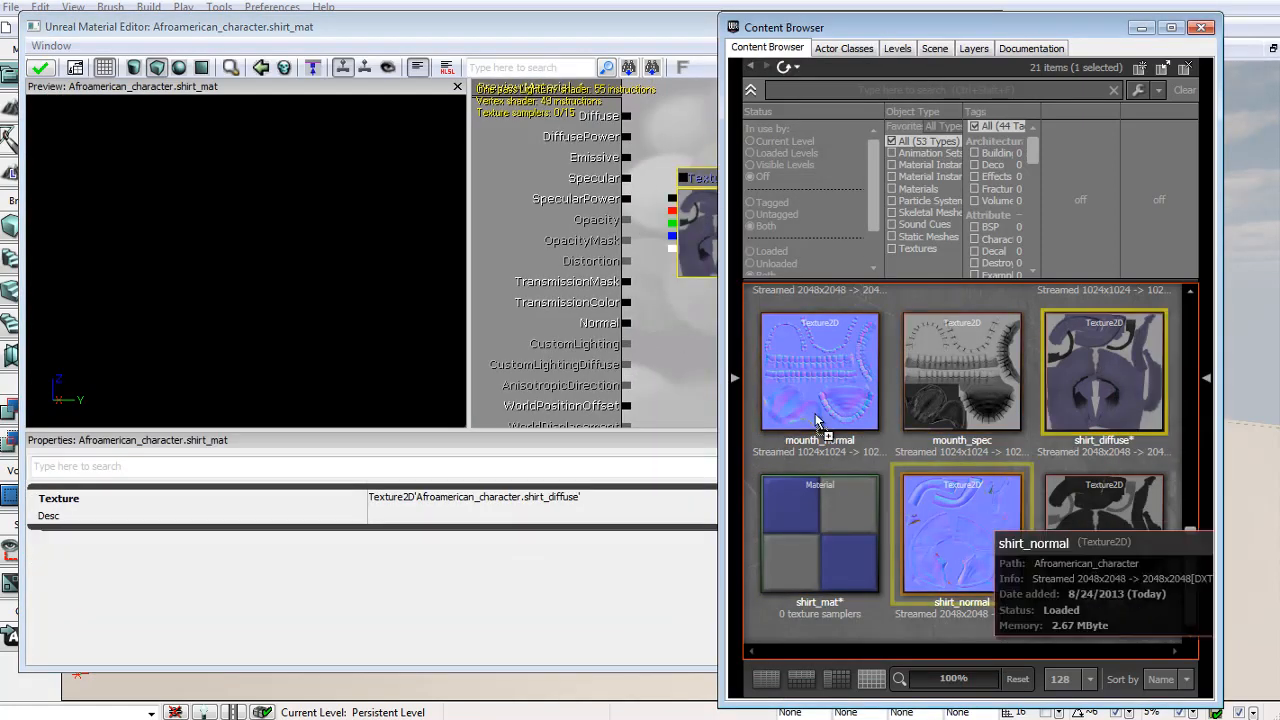
left_click_drag(972, 503, 686, 316)
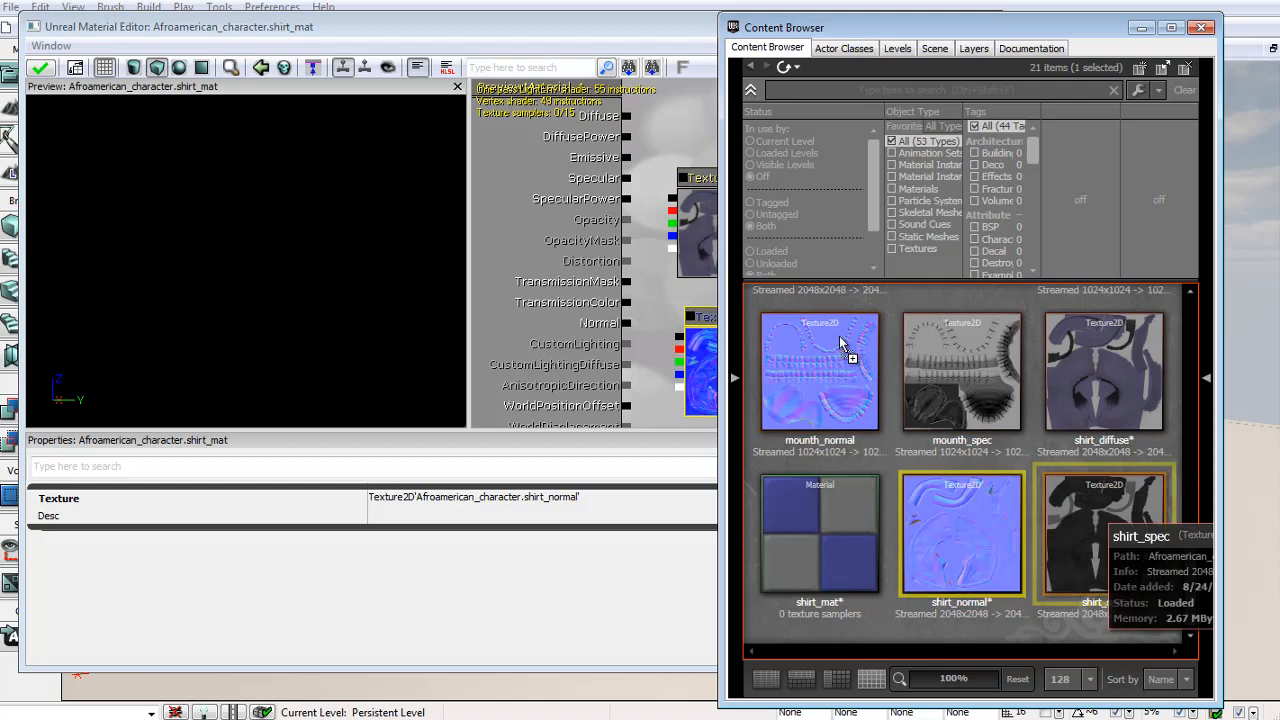
left_click(1103, 533)
left_click(676, 133)
scroll(703, 203, "down", 3)
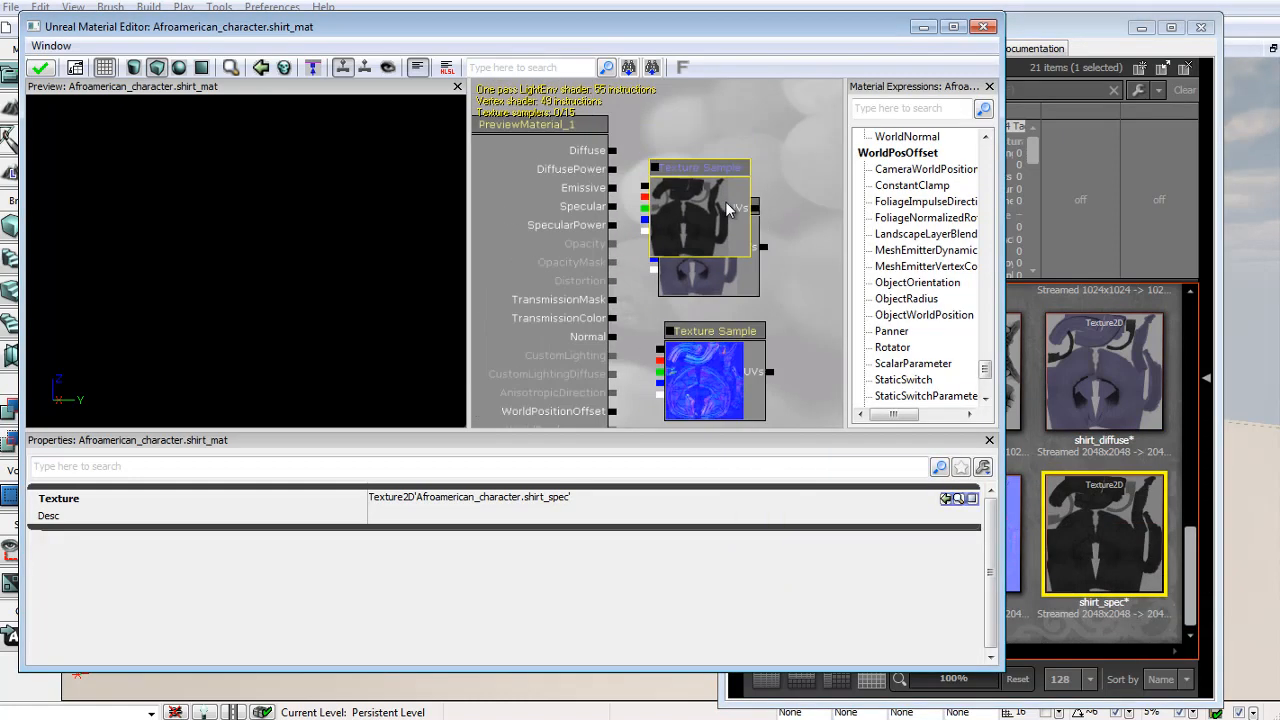
scroll(703, 203, "up", 3)
scroll(710, 212, "down", 2)
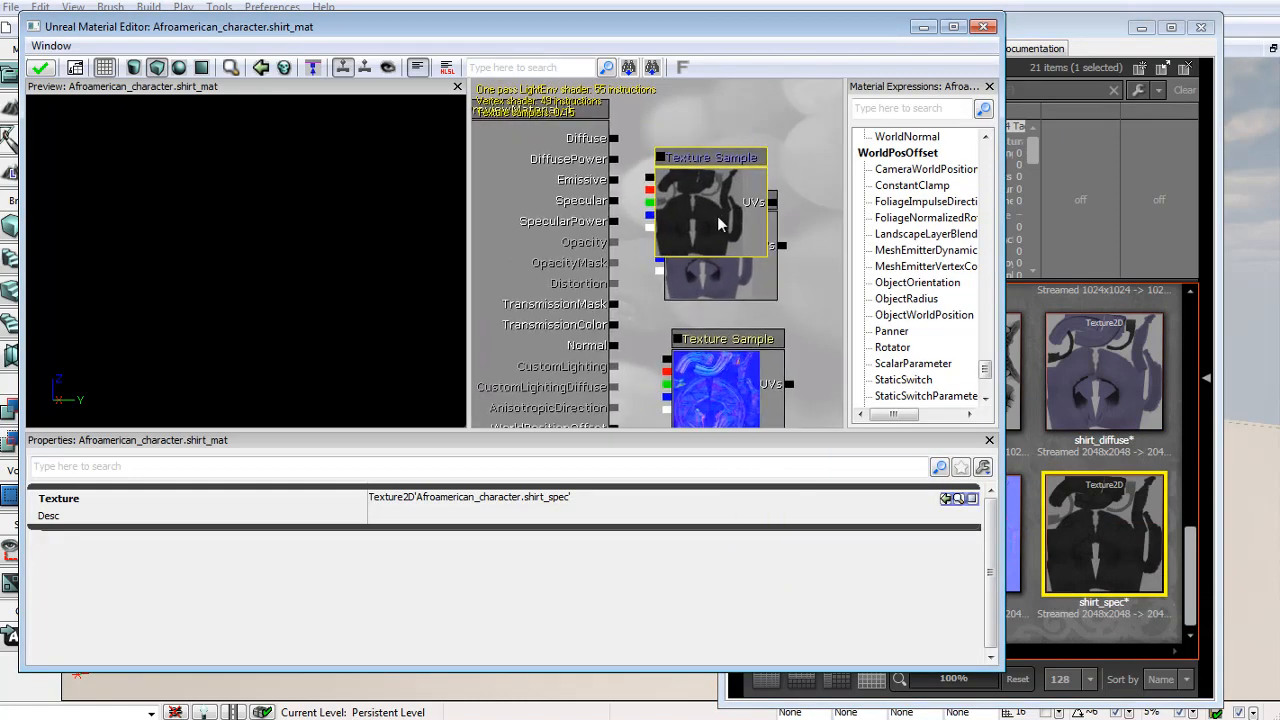
left_click_drag(784, 240, 702, 244)
left_click_drag(652, 209, 855, 231, "ctrl")
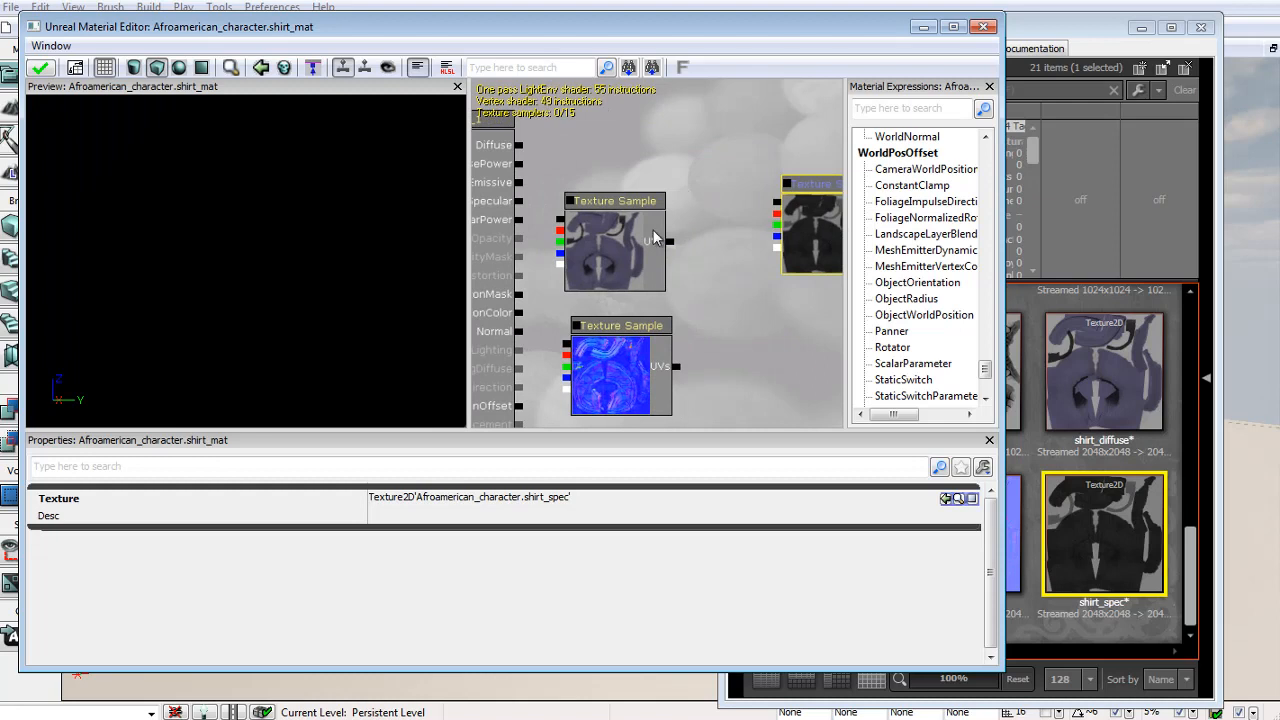
Connect the shirt_diffuse sample to Diffuse and the shirt_spec sample to Specular, spacing the nodes apart.
left_click_drag(658, 256, 583, 196)
left_click(736, 152)
left_click_drag(748, 158, 739, 184, "ctrl")
left_click_drag(757, 243, 686, 217)
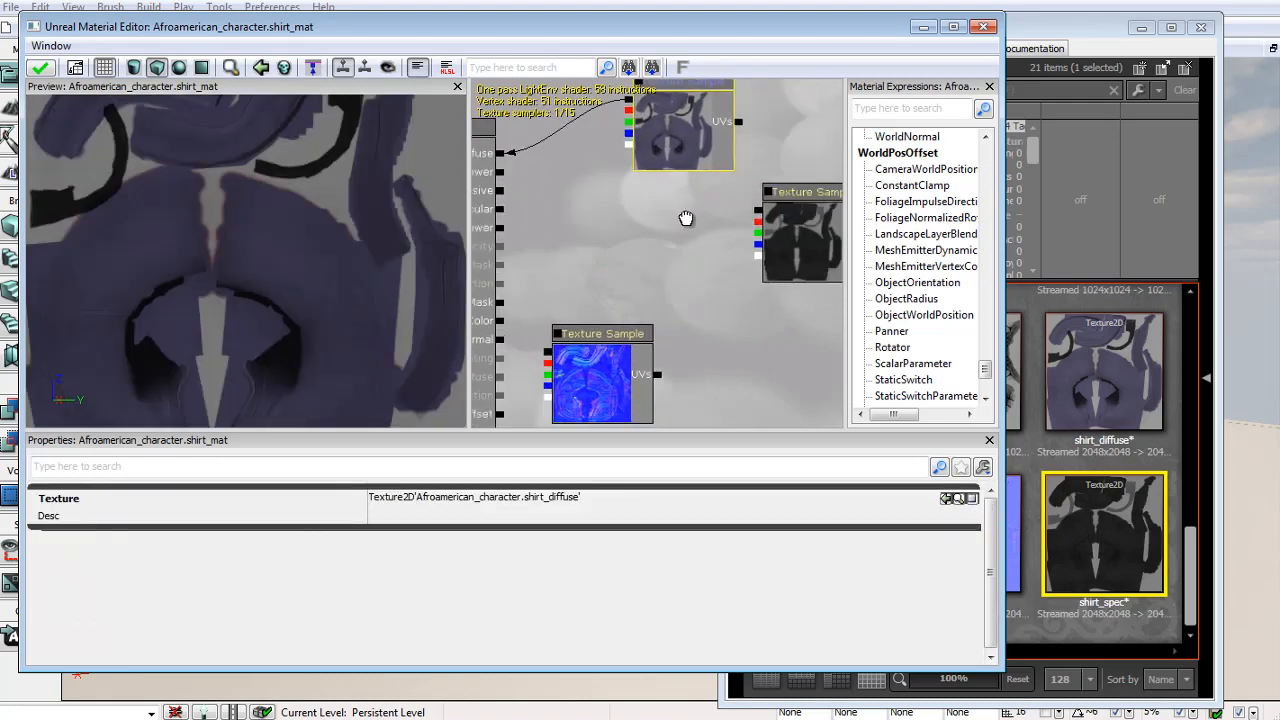
scroll(686, 217, "down", 1)
left_click_drag(782, 235, 520, 217, "ctrl")
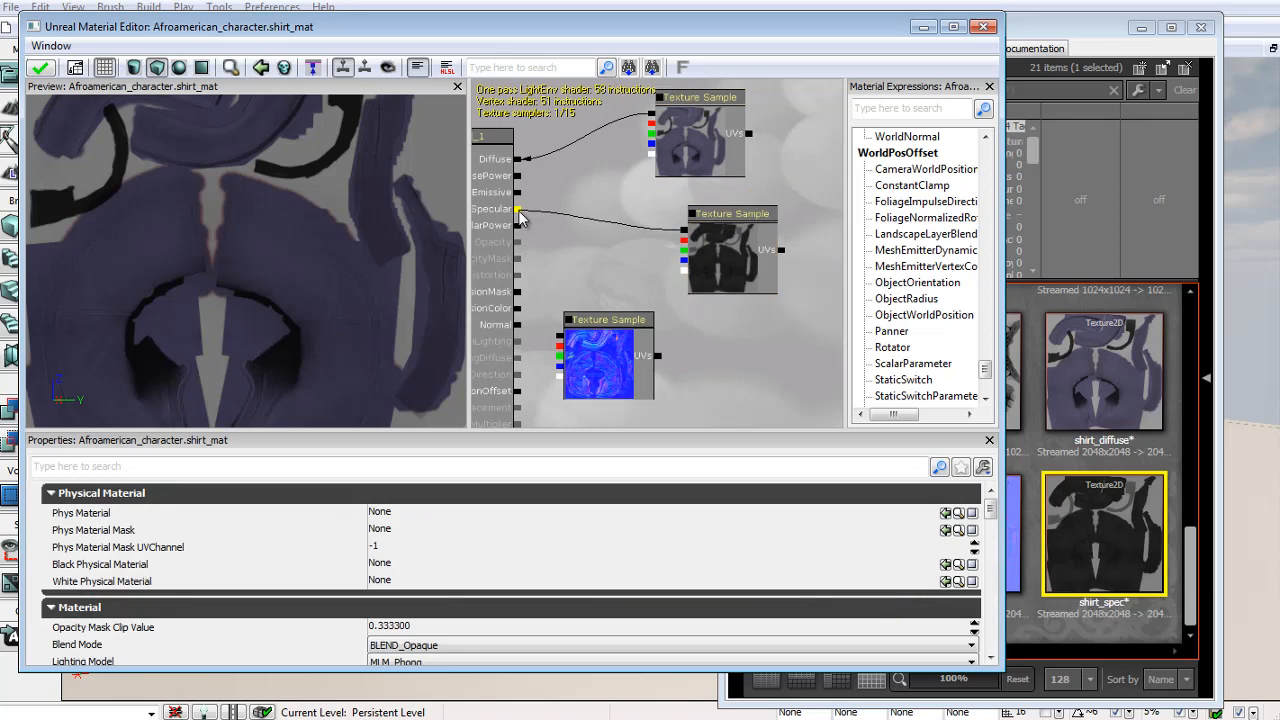
Move the shirt_normal sample clear of the material node and connect it to the Normal input.
left_click_drag(610, 241, 652, 213)
left_click(663, 330)
left_click_drag(663, 331, 561, 298, "ctrl")
left_click_drag(706, 328, 695, 352)
left_click(659, 315)
left_click_drag(650, 288, 676, 323)
Add a constant node beside the texture samples and connect it to the SpecularPower input.
key("1")
left_click(644, 261)
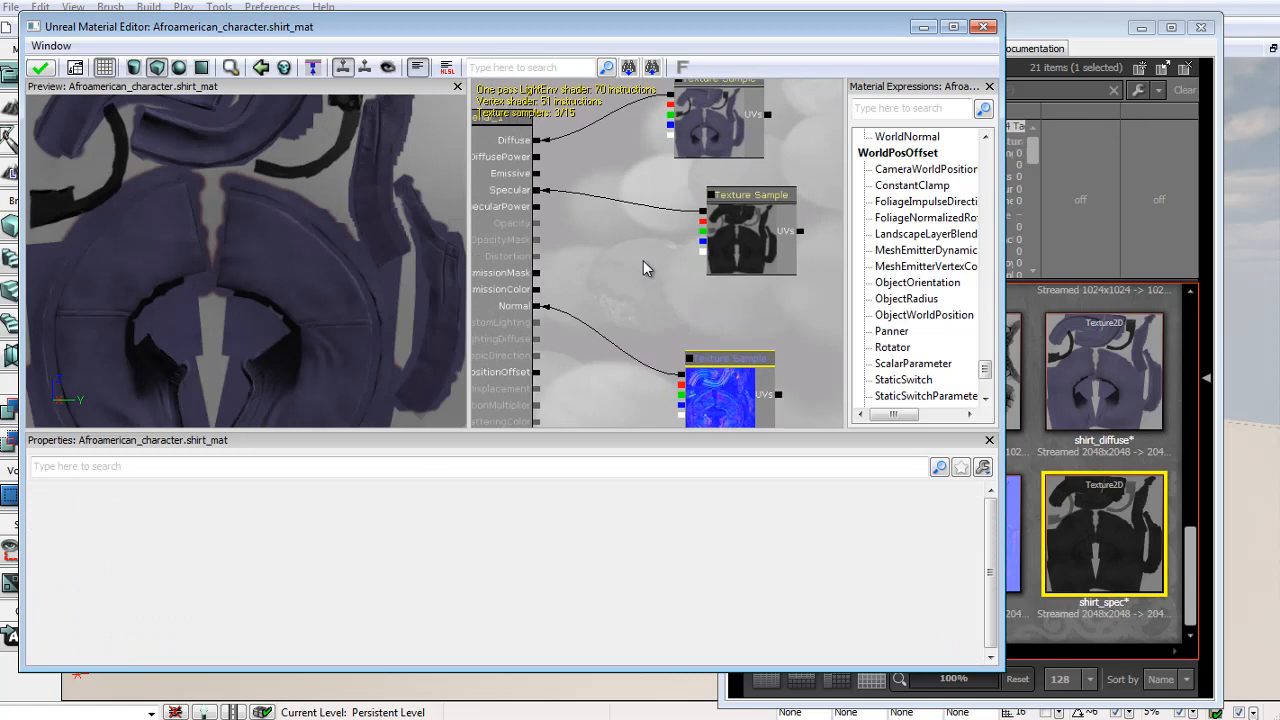
left_click(728, 246)
left_click_drag(728, 246, 678, 241, "ctrl")
left_click(671, 307)
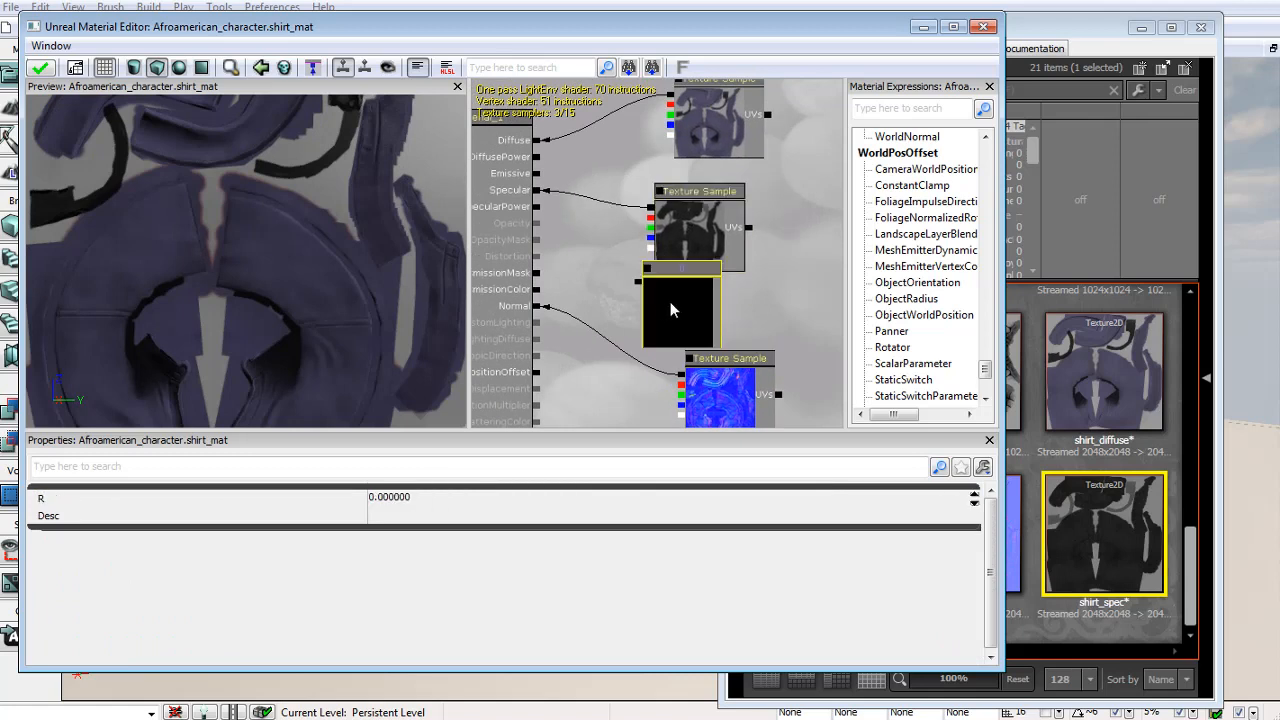
left_click_drag(672, 307, 821, 260, "ctrl")
left_click_drag(745, 253, 797, 232)
left_click(696, 268)
left_click_drag(684, 277, 701, 331, "ctrl")
left_click_drag(767, 219, 594, 222)
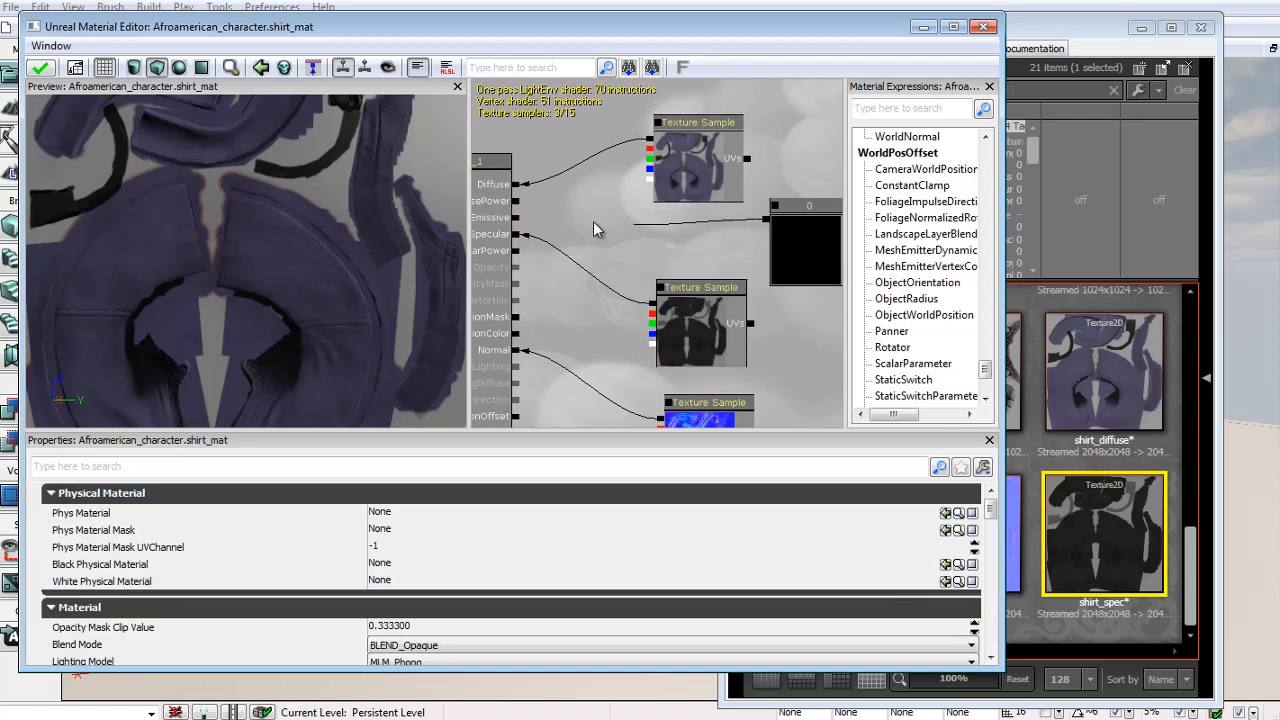
left_click_drag(524, 257, 516, 251)
Rearrange the shirt_spec sample and the constant so that the Specular and SpecularPower links do not cross.
left_click(786, 249)
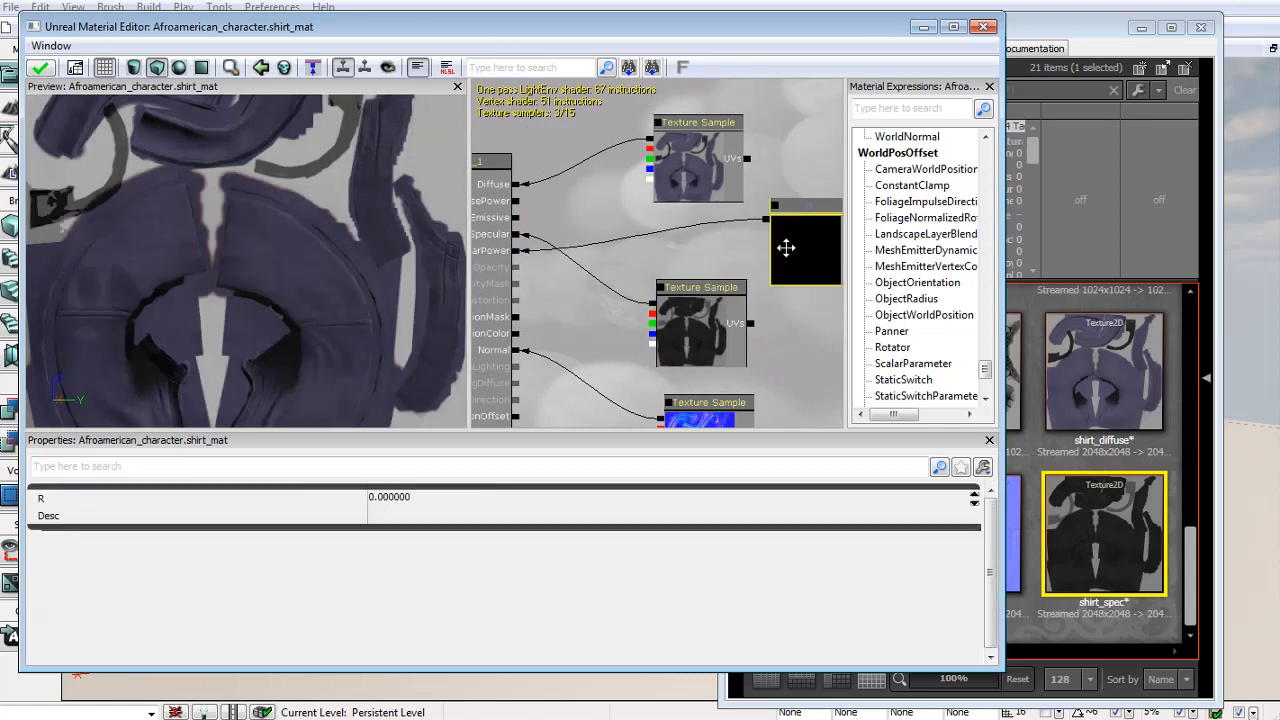
left_click_drag(786, 249, 634, 308, "ctrl")
left_click(720, 340)
left_click_drag(720, 340, 780, 267, "ctrl")
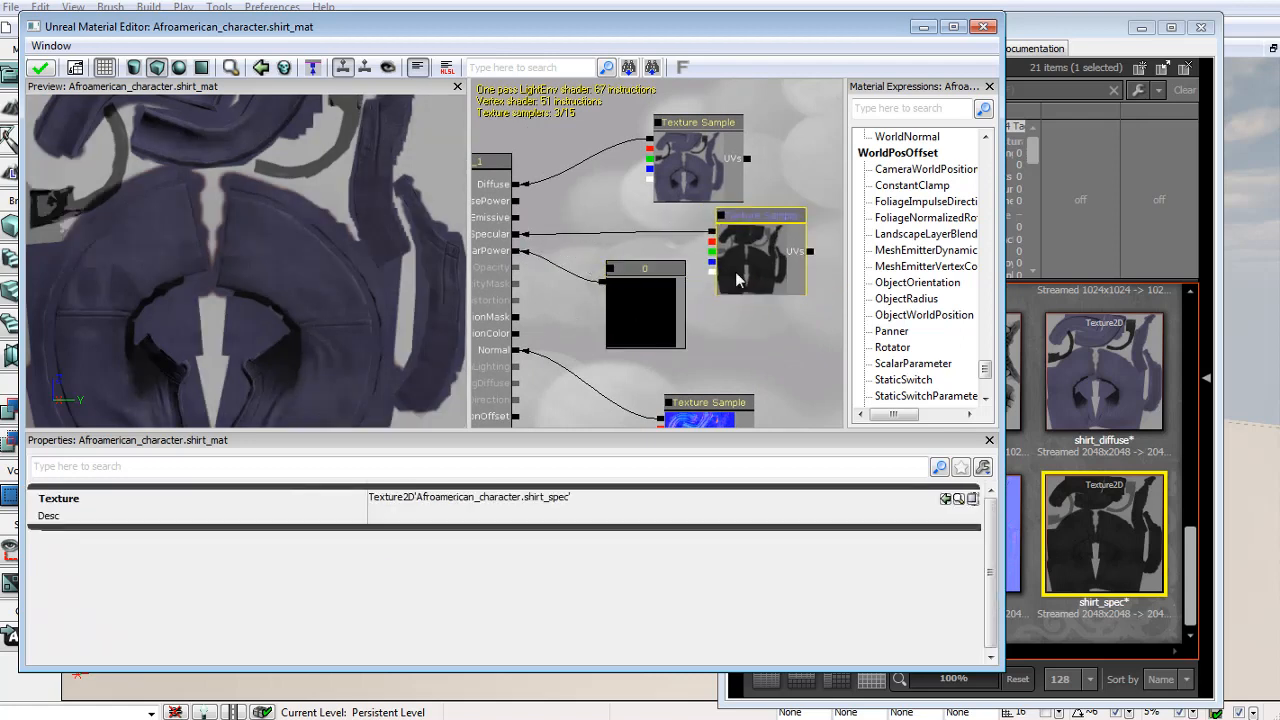
left_click(649, 309)
left_click_drag(649, 309, 684, 332, "ctrl")
Set the SpecularPower constant's R value to 20 and examine the shirt shading in the preview from several angles.
left_click_drag(380, 256, 193, 341)
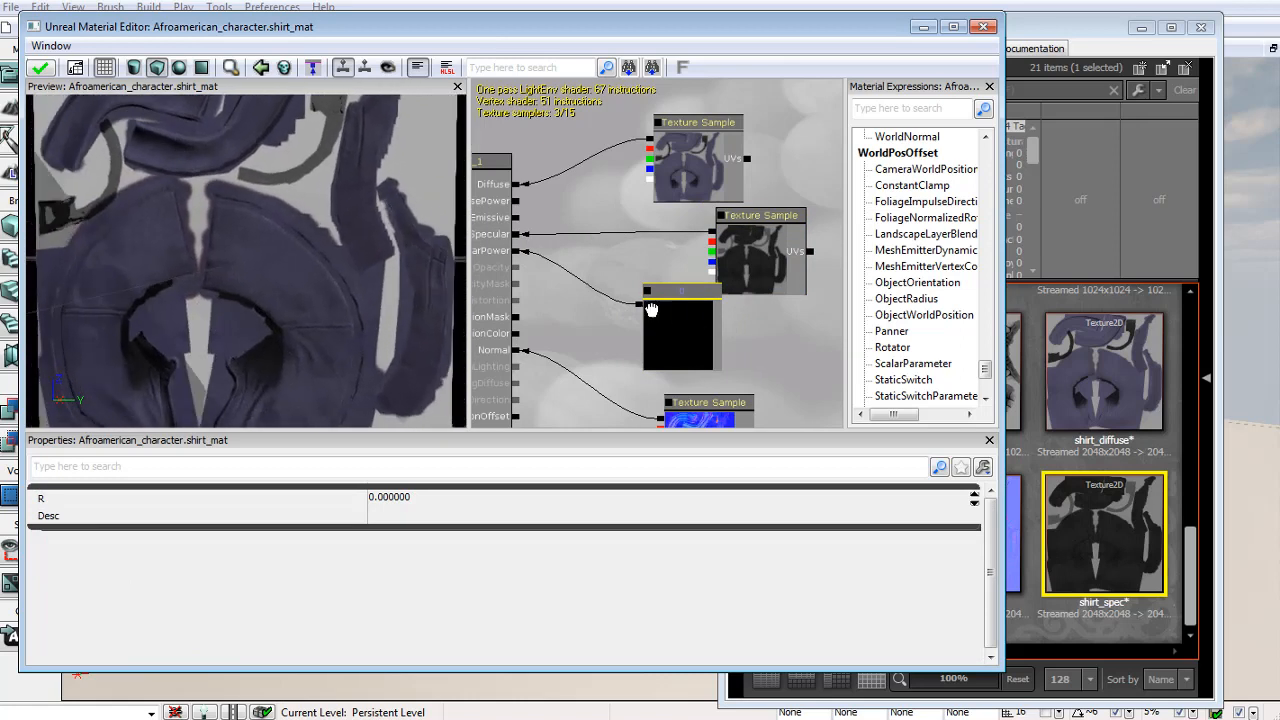
left_click_drag(651, 310, 684, 314)
left_click(395, 497)
type("2")
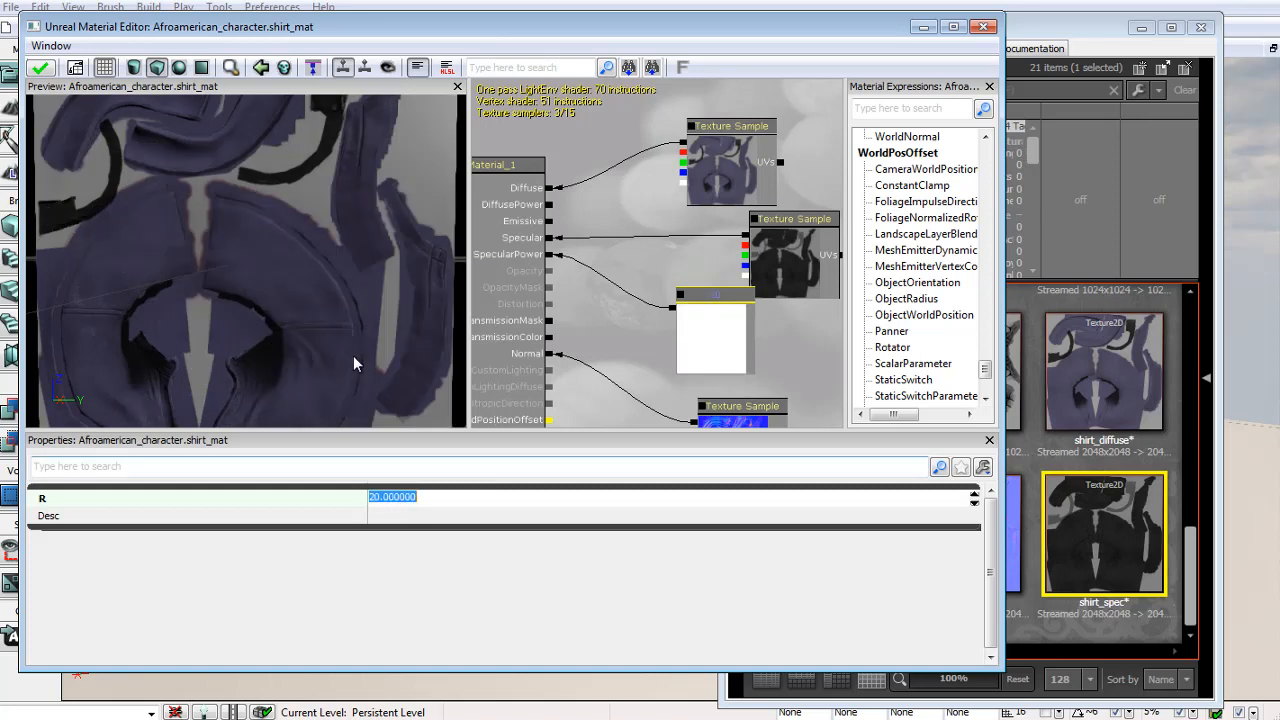
left_click_drag(355, 312, 237, 327)
right_click_drag(237, 321, 247, 282)
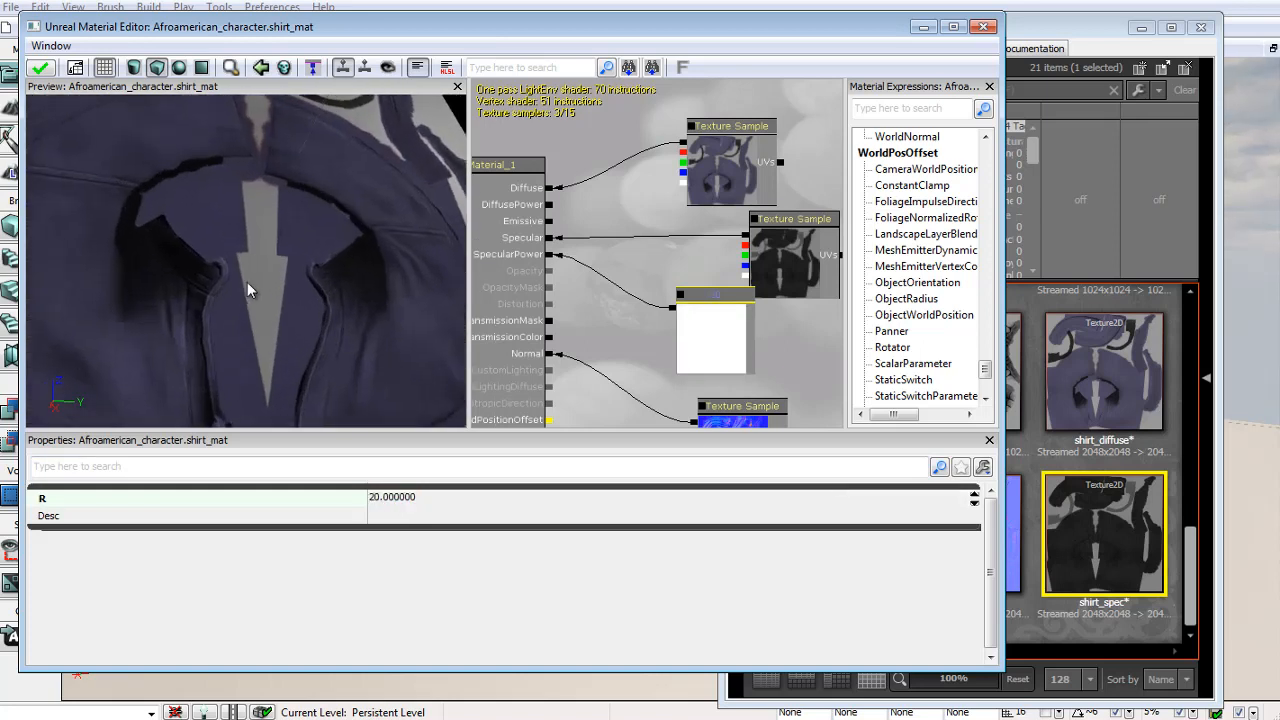
mouse_move(247, 282)
left_mouse_down()
mouse_move(270, 330)
mouse_move(159, 463)
mouse_move(233, 377)
mouse_move(129, 328)
left_mouse_up()
left_click_drag(265, 290, 148, 276)
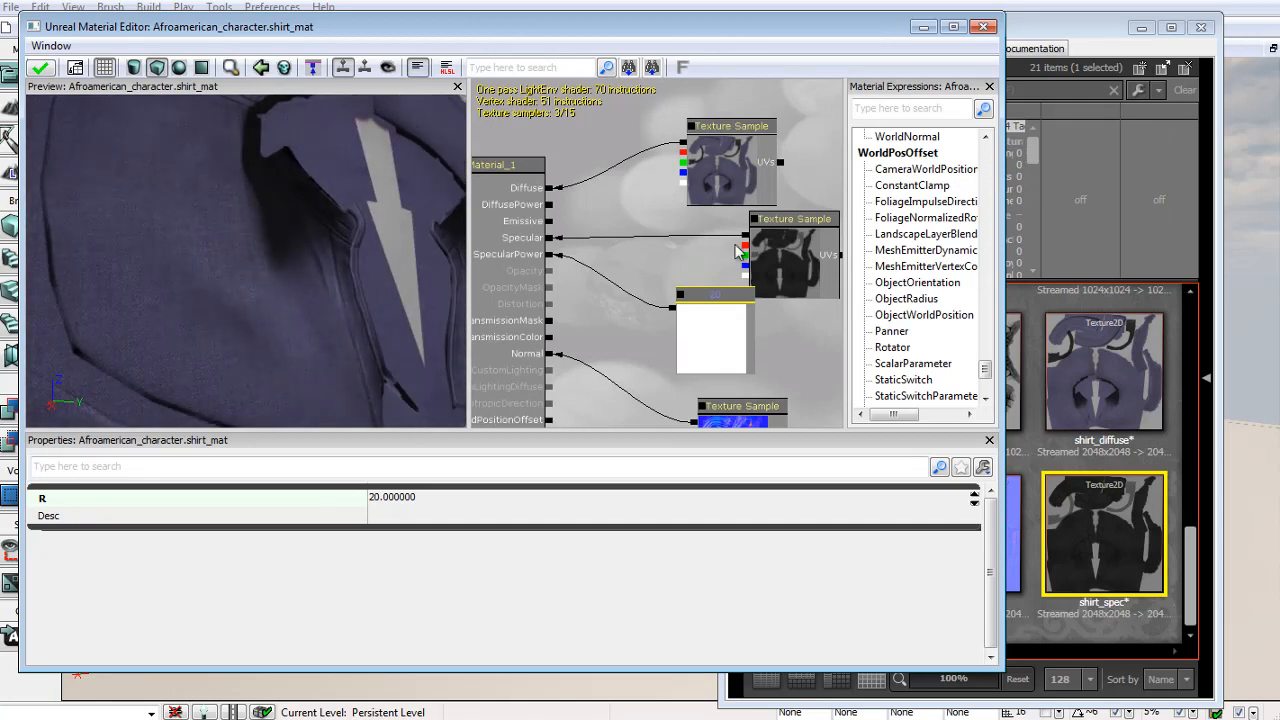
Multiply the shirt_spec sample by a new constant and connect the Multiply output to the Specular input.
left_click_drag(730, 273, 659, 277)
left_click_drag(718, 261, 835, 240)
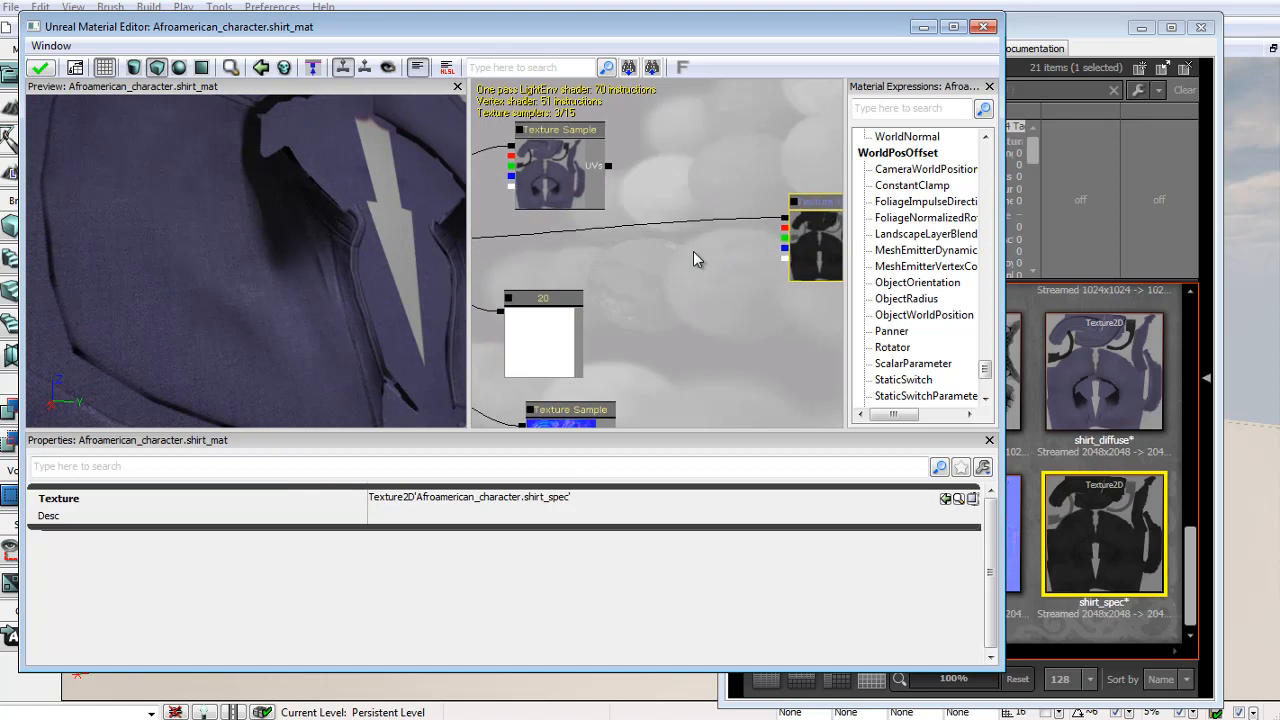
left_click(643, 234)
left_click_drag(653, 265, 784, 221)
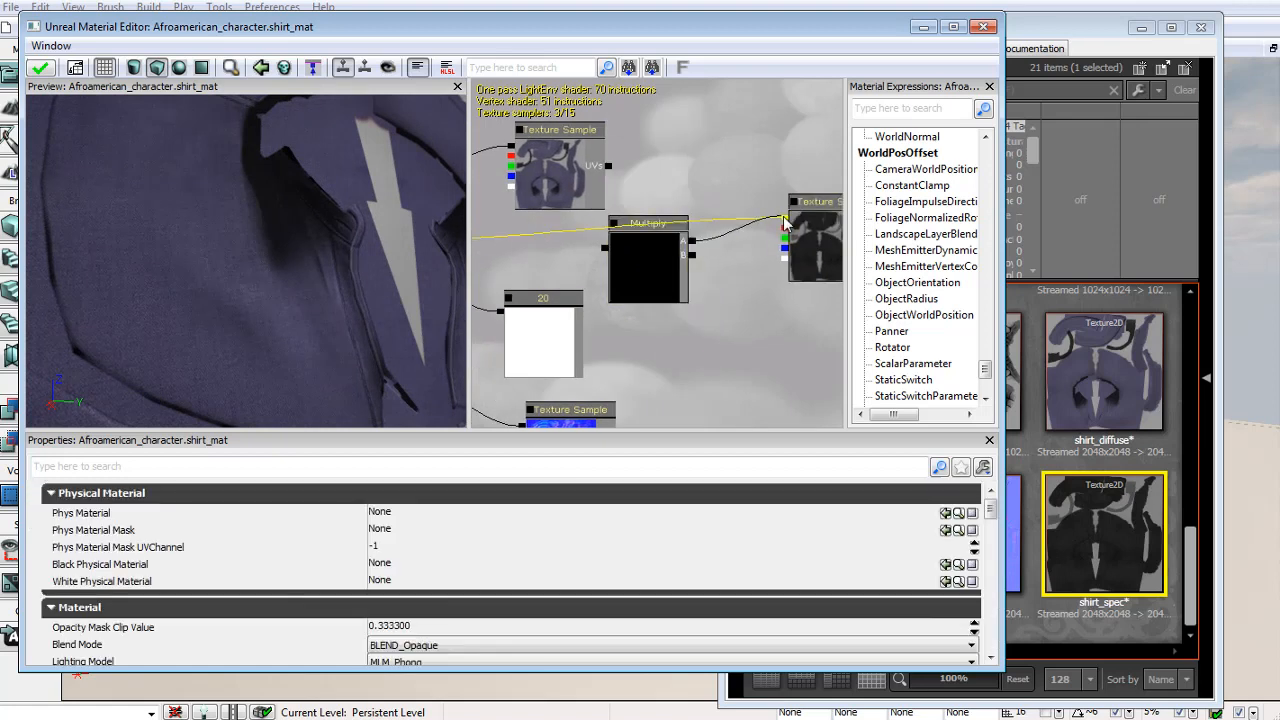
left_click(731, 300)
left_click_drag(728, 318, 694, 258)
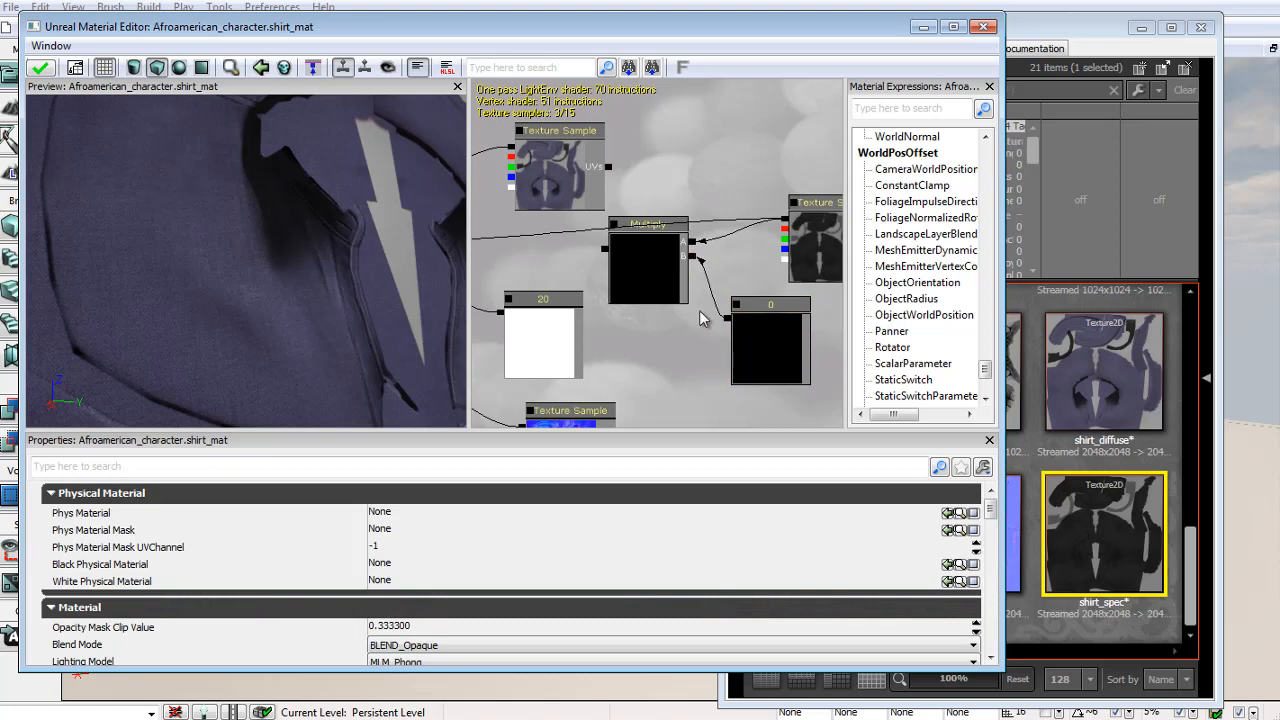
left_click_drag(660, 312, 750, 314)
left_click_drag(676, 272, 579, 262)
left_click_drag(772, 303, 561, 268)
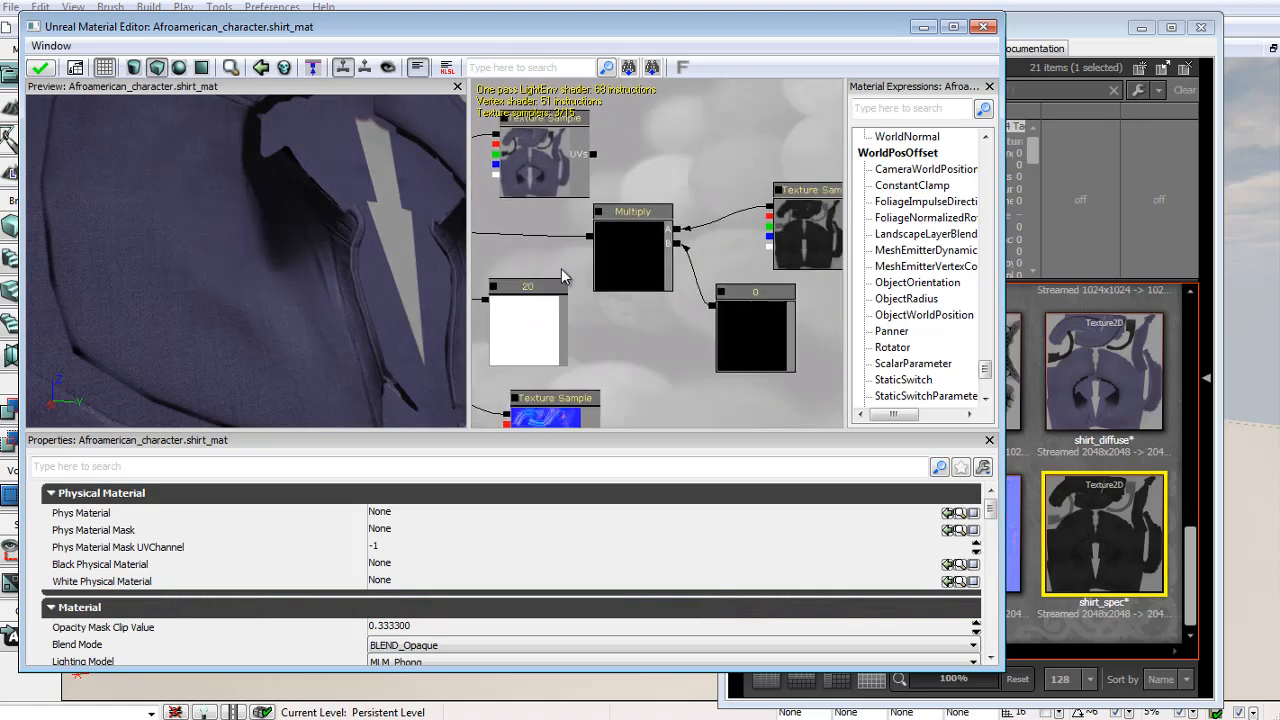
Set the constant feeding the Multiply node to 4 and examine the shirt highlights in the preview.
left_click(728, 340)
left_click(405, 499)
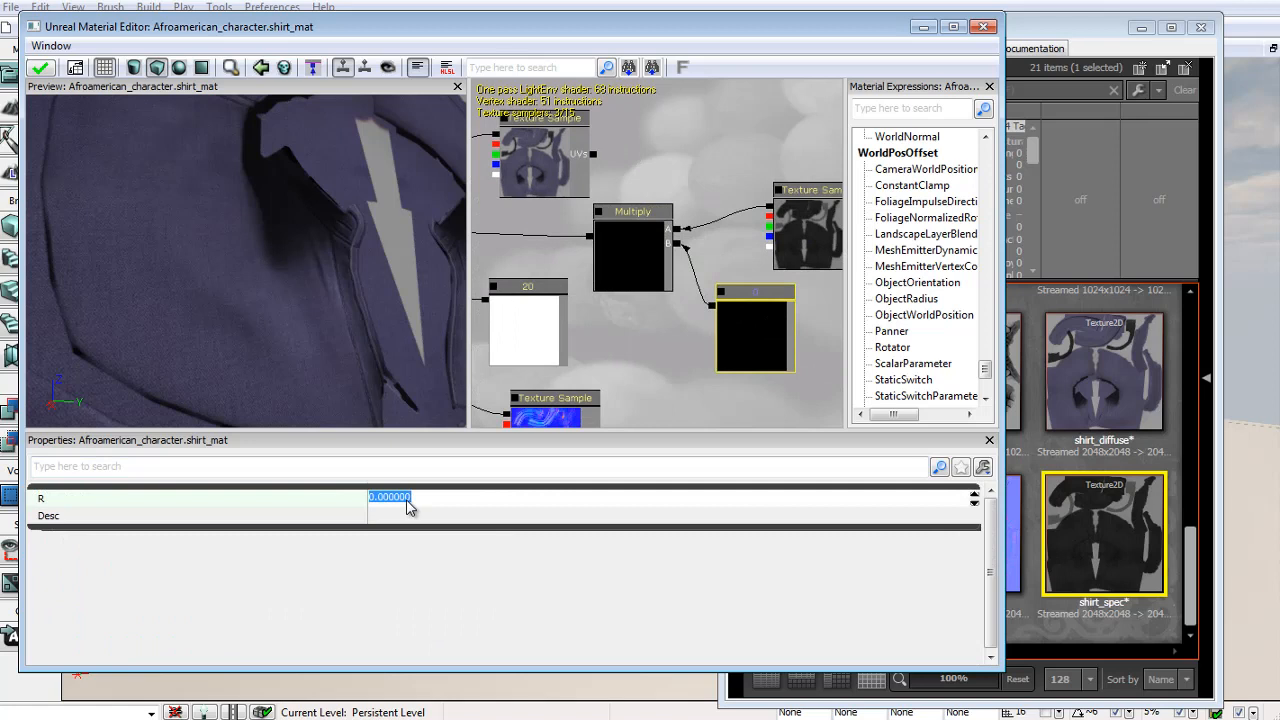
type("4")
key("Return")
left_click(349, 302)
mouse_move(349, 302)
left_mouse_down()
mouse_move(280, 277)
mouse_move(329, 300)
left_mouse_up()
left_click_drag(272, 332, 217, 382)
left_click(529, 306)
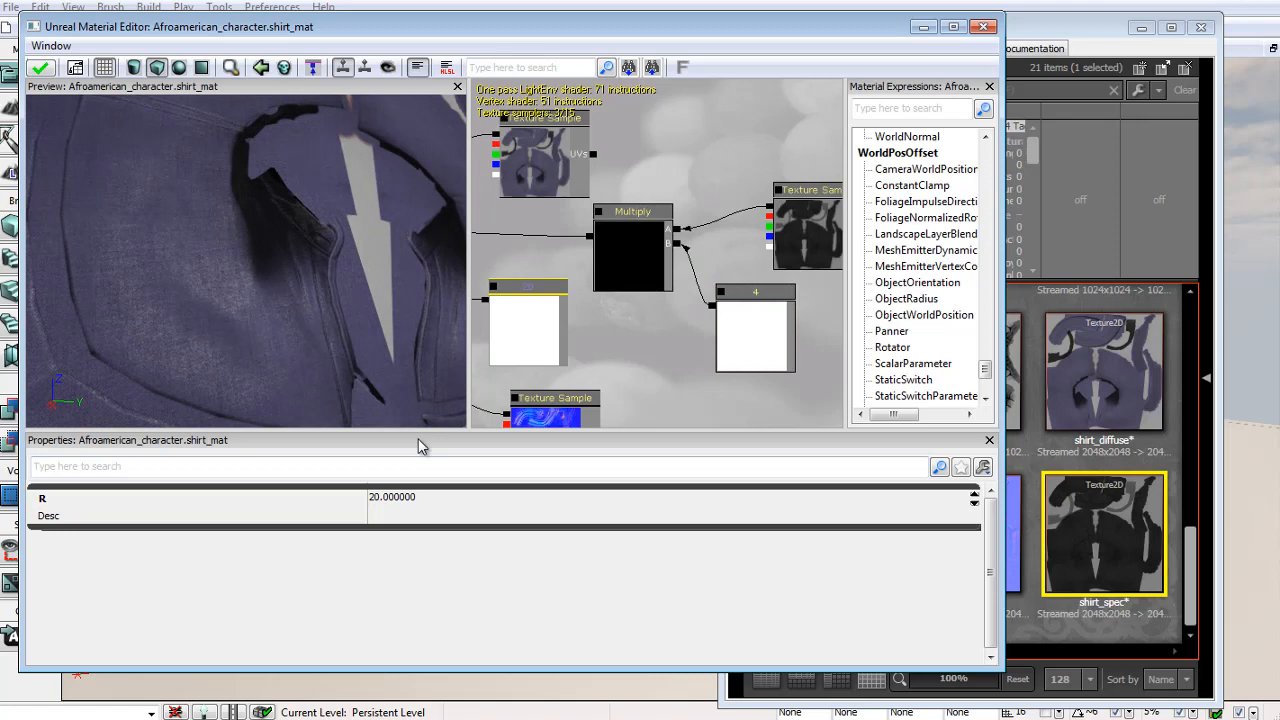
left_click_drag(380, 320, 290, 290)
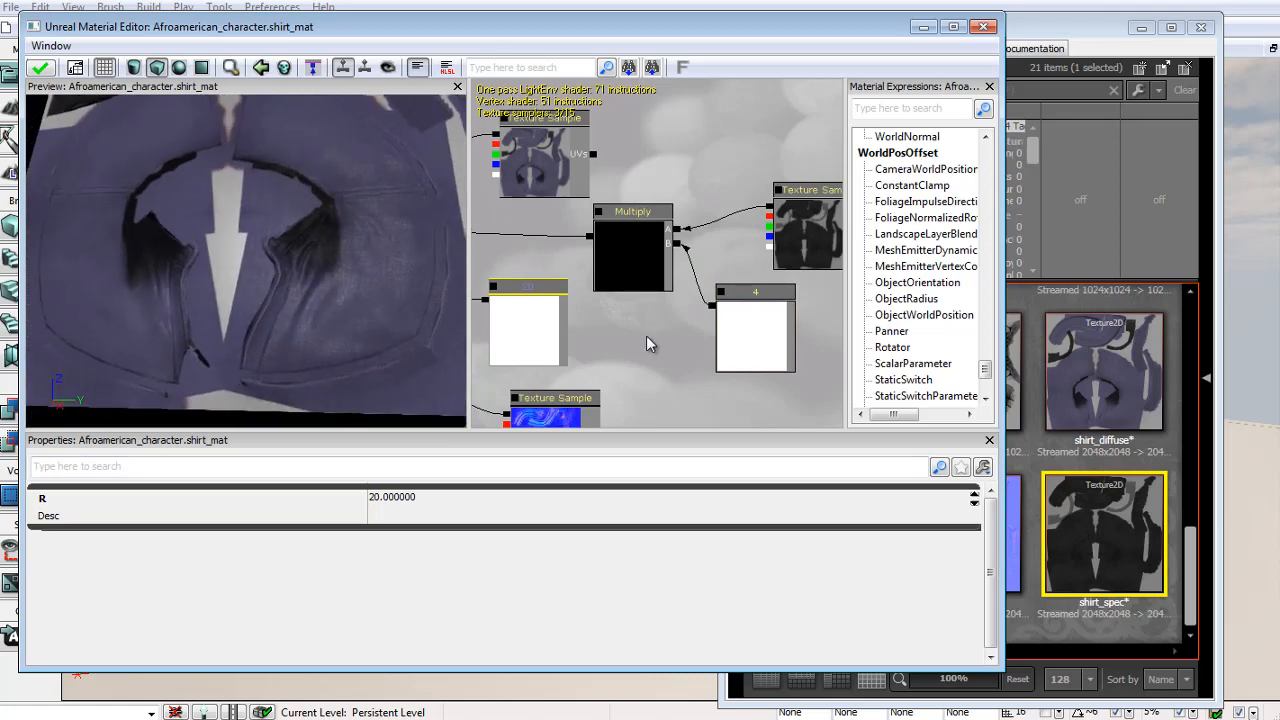
Set the Multiply constant to 3 and the SpecularPower constant to 5, checking the shading in the preview.
left_click_drag(674, 324, 689, 332)
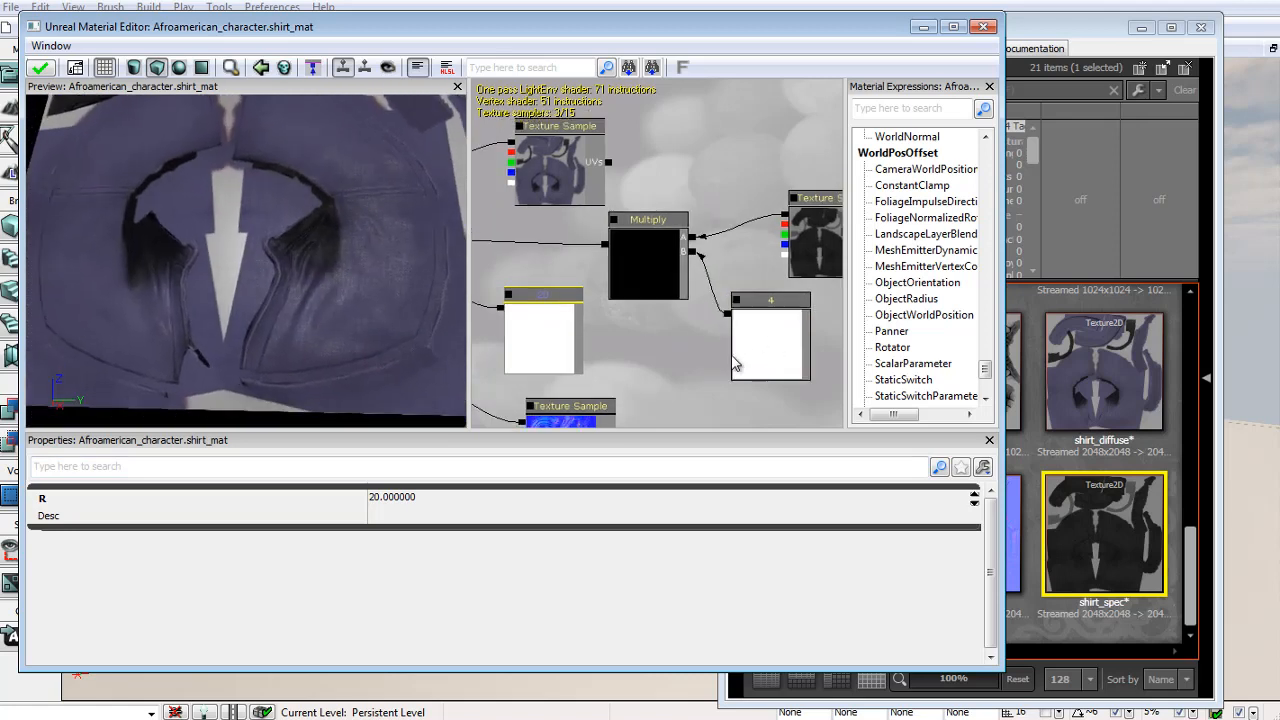
left_click(409, 500)
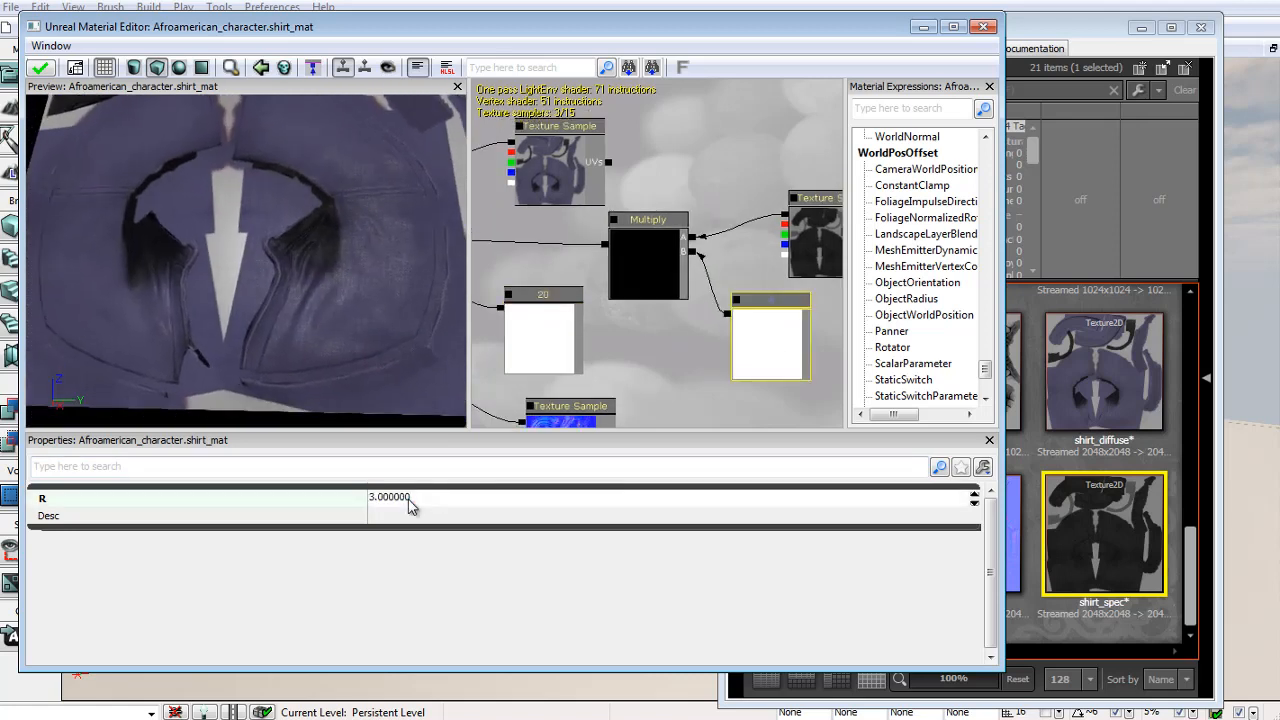
left_click(409, 502)
left_click(530, 336)
left_click(409, 505)
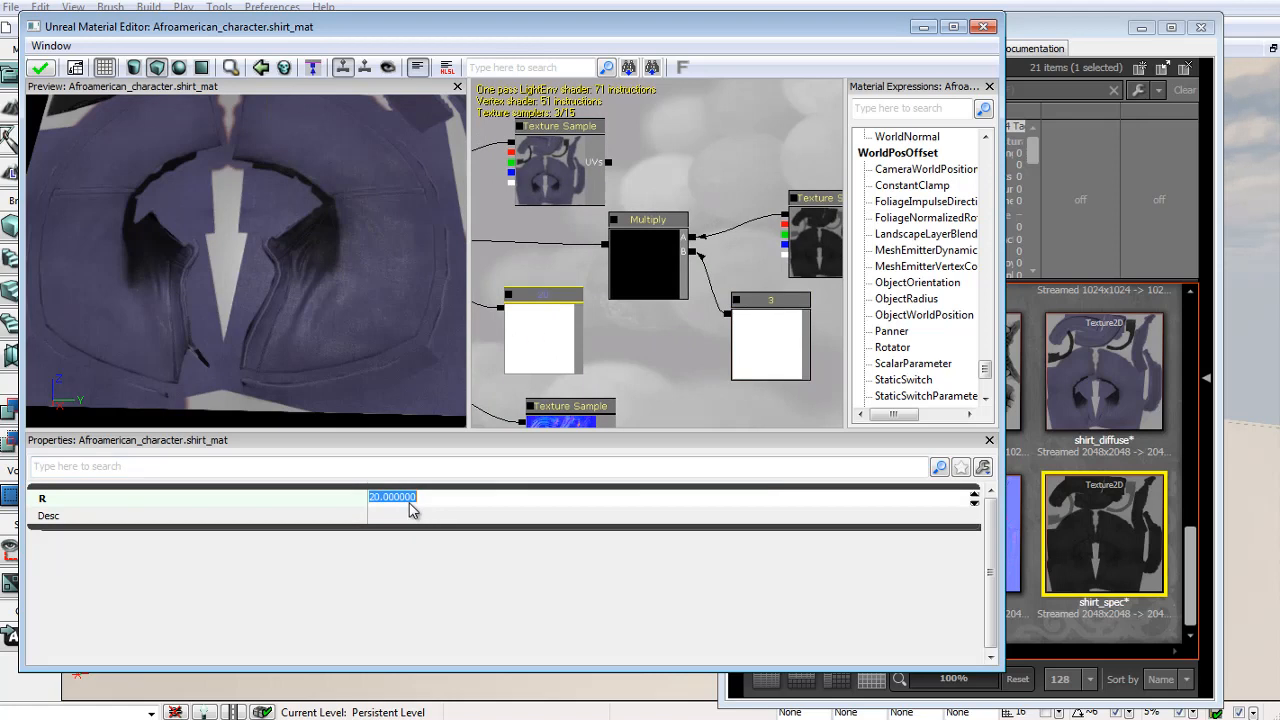
left_click(409, 510)
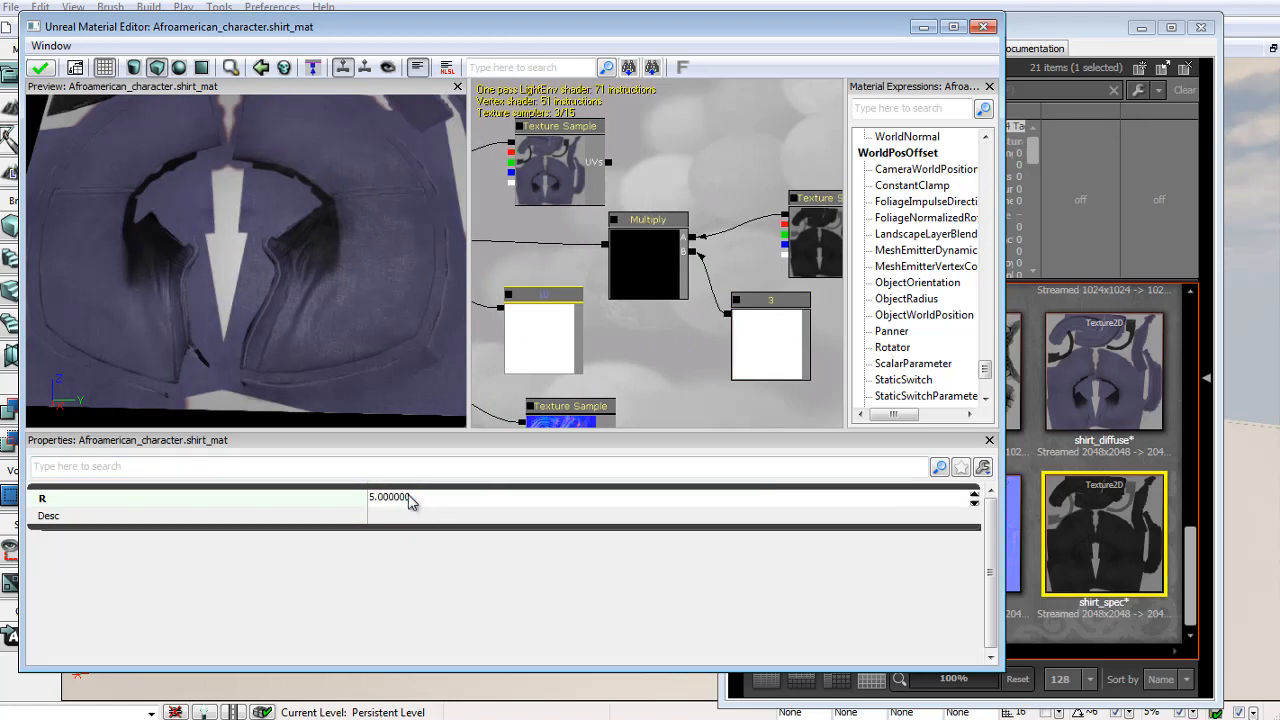
left_click(409, 502)
left_click_drag(326, 318, 317, 342)
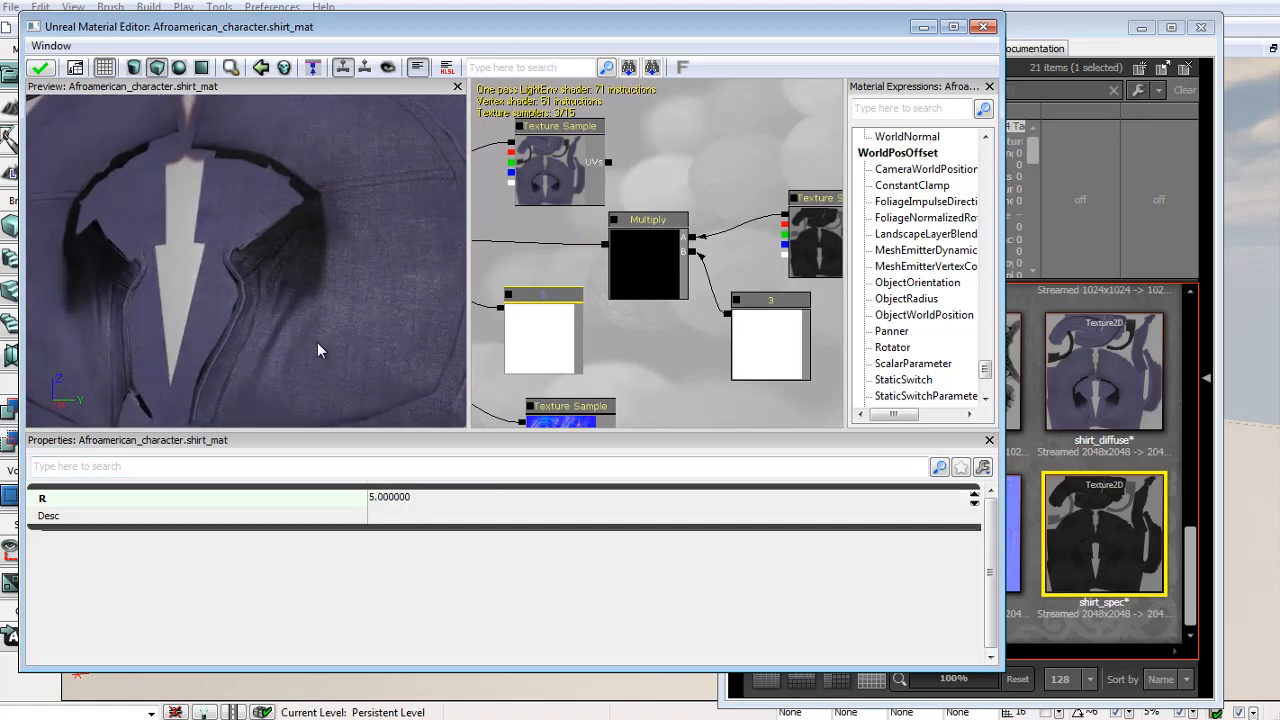
Apply the changes to shirt_mat and minimize its material editor.
left_click(40, 68)
left_click(922, 27)
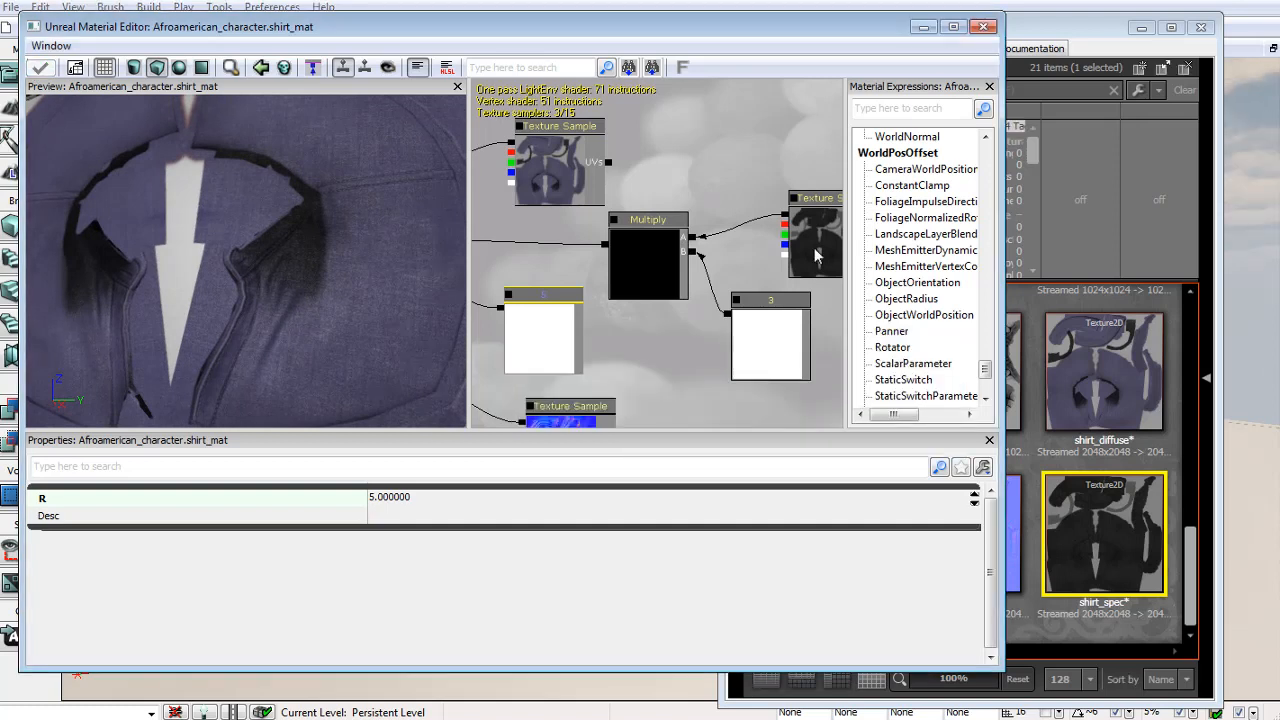
left_click(885, 465)
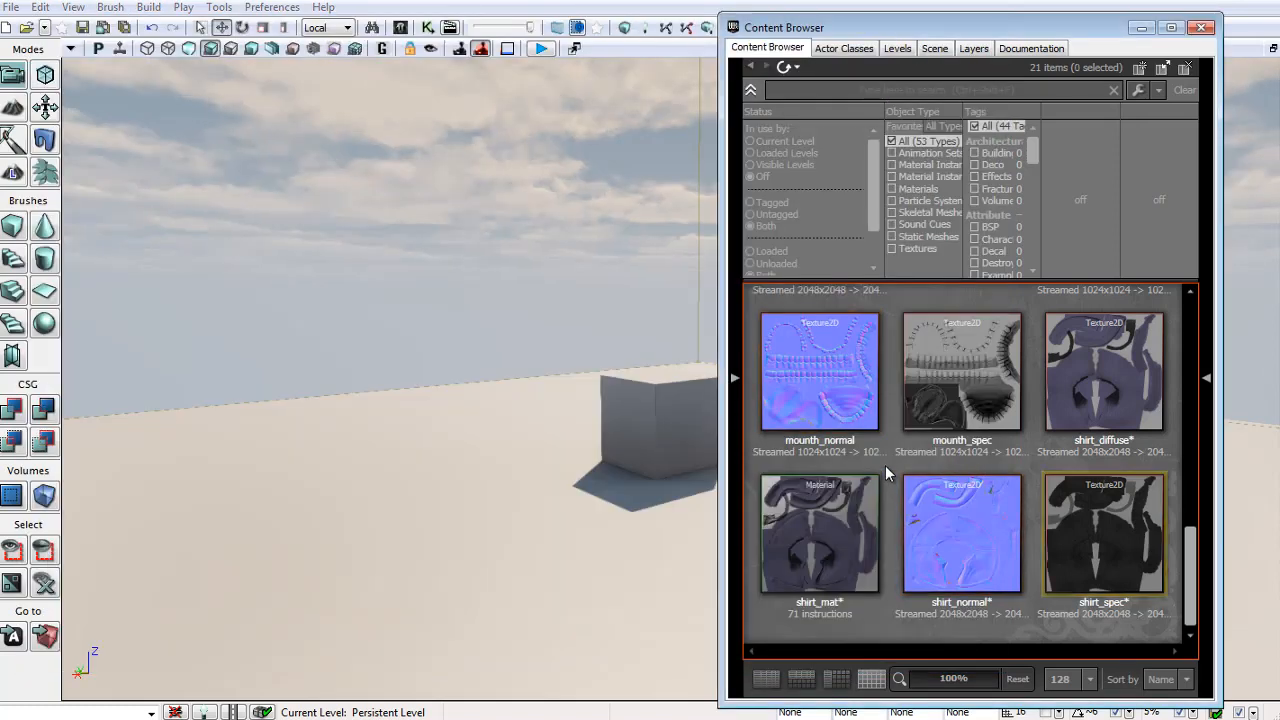
Open the complete_model_udk static mesh for editing and frame the bust with its shirt in the preview.
scroll(885, 465, "up", 6)
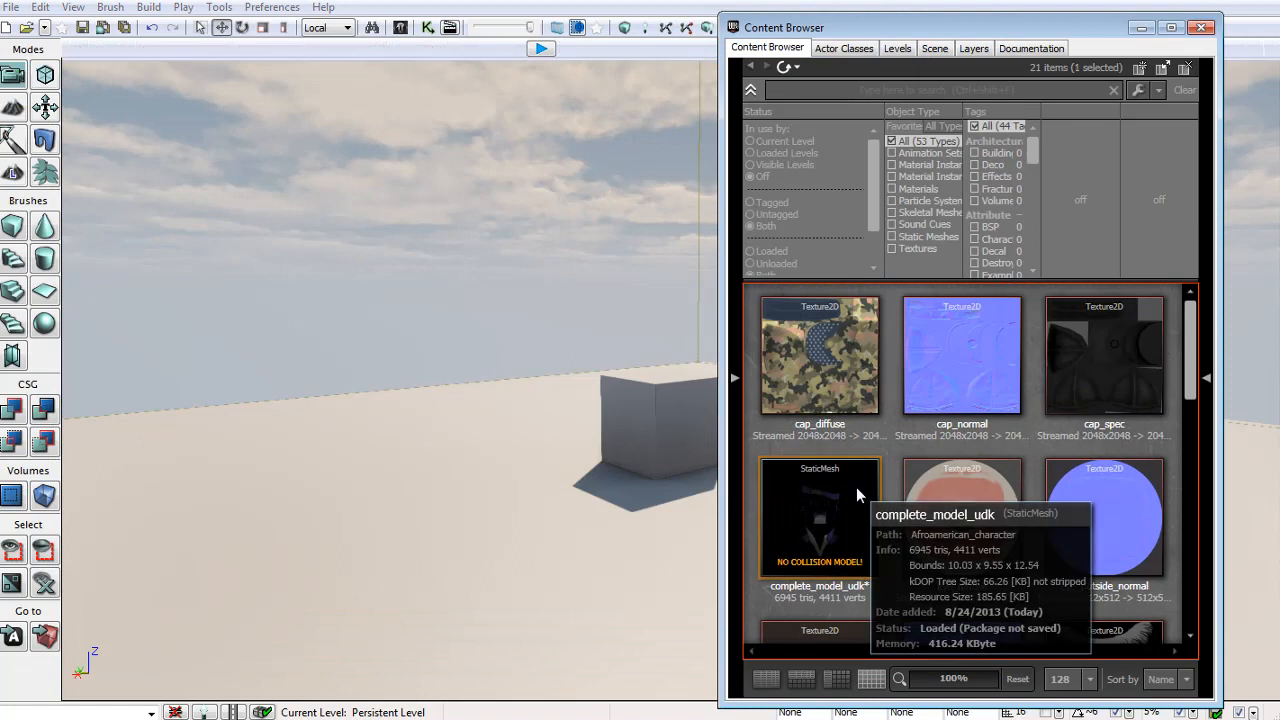
double_click(878, 470)
left_click_drag(586, 389, 635, 455)
left_click_drag(452, 480, 513, 275)
scroll(538, 369, "up", 5)
scroll(538, 369, "down", 5)
left_click_drag(502, 377, 493, 394)
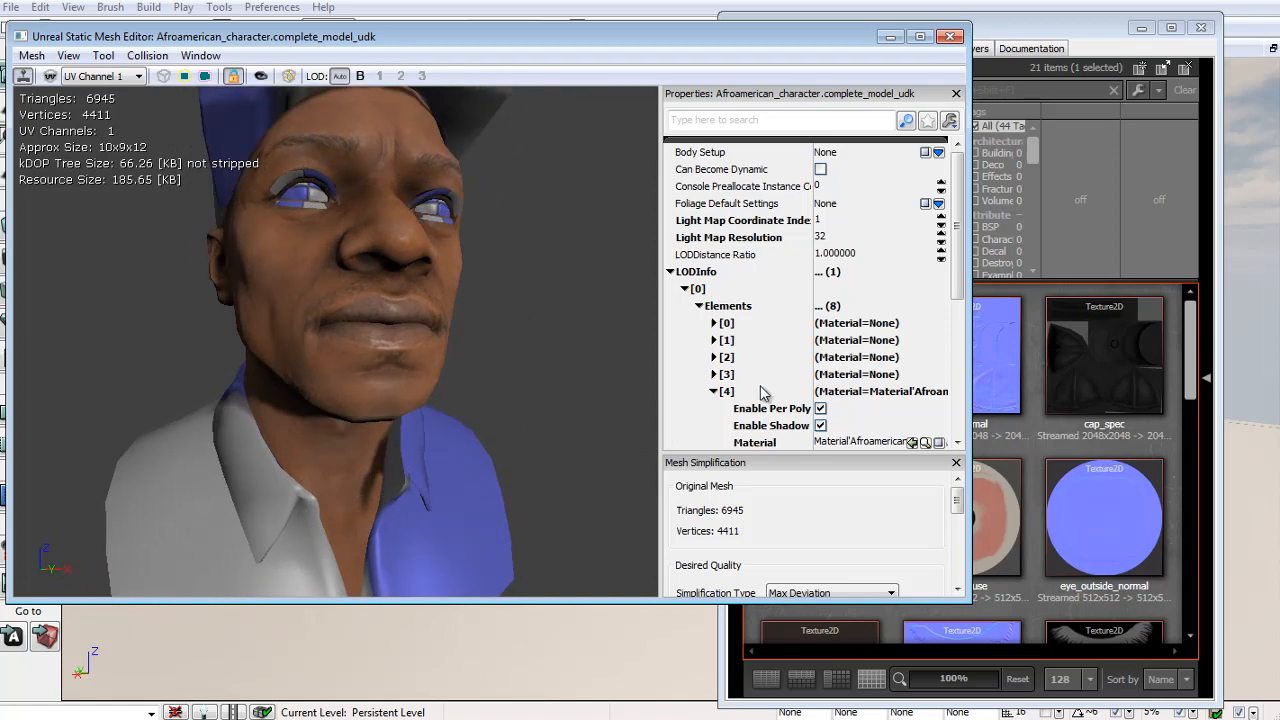
Assign the shirt_mat material to LOD element [2] of the complete_model_udk mesh.
left_click(722, 374)
left_click(757, 428)
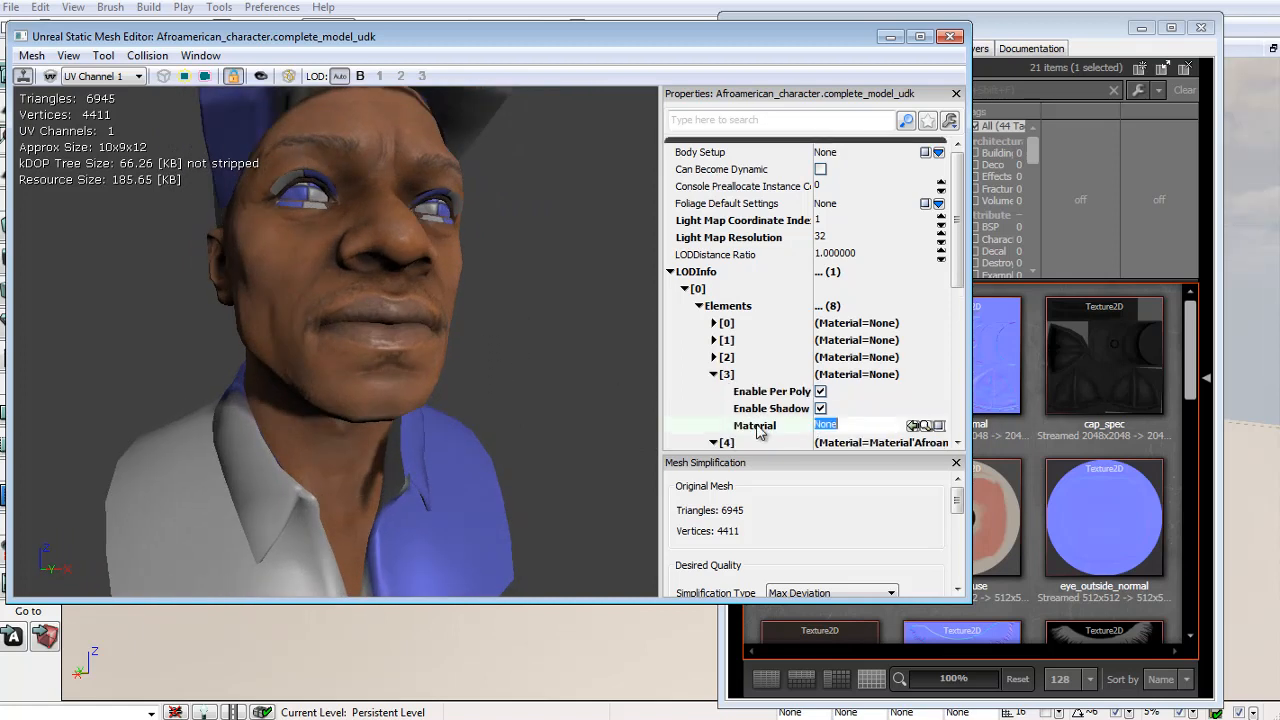
left_click(715, 357)
left_click(757, 406)
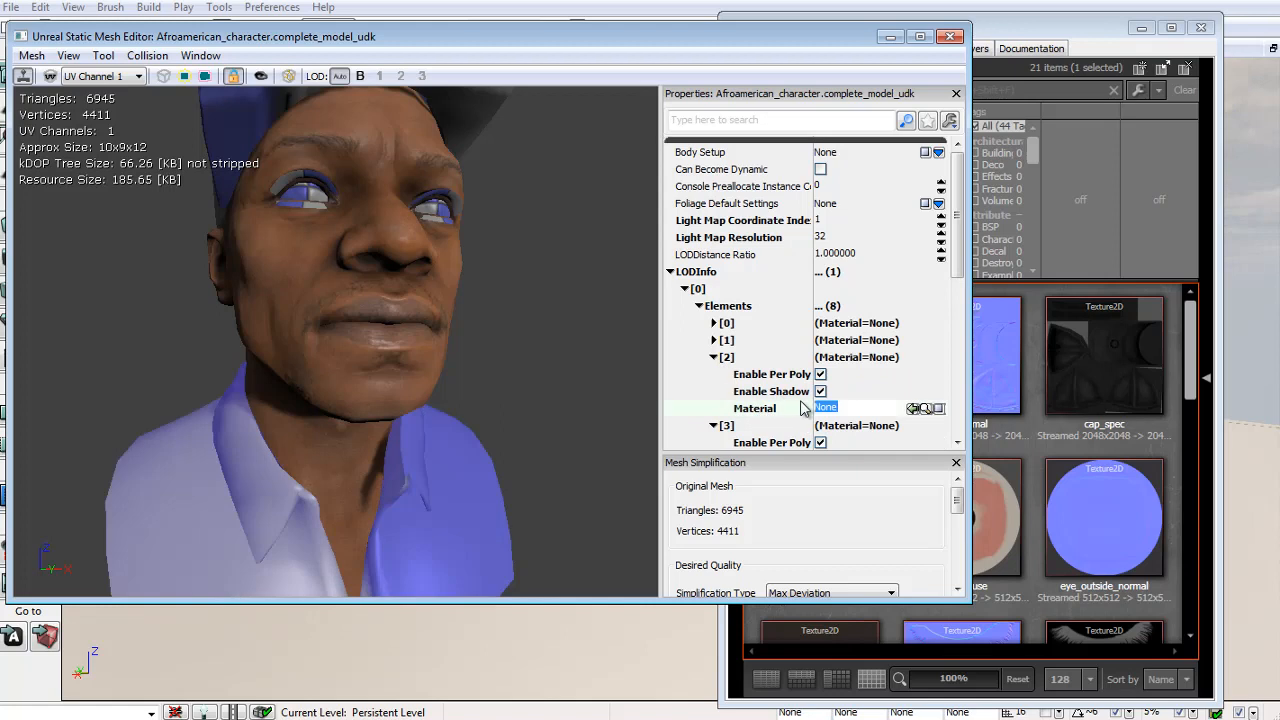
left_click(1094, 441)
scroll(1055, 439, "down", 5)
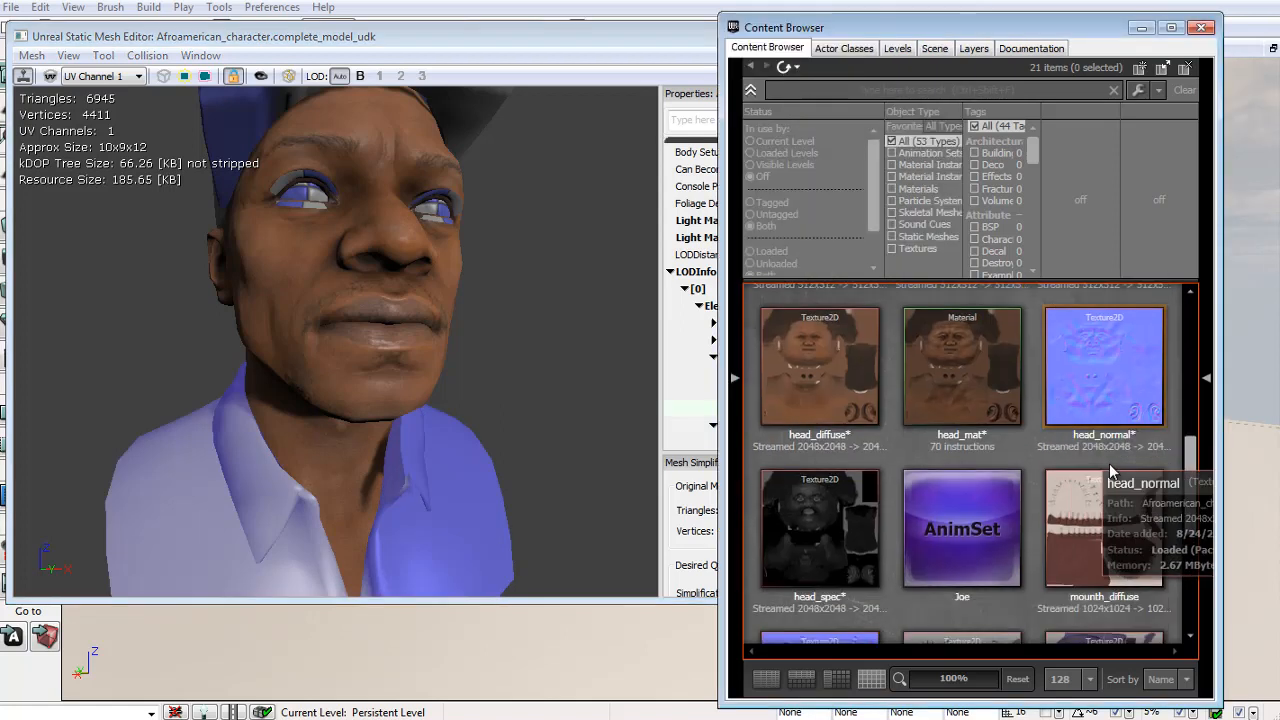
scroll(1102, 462, "down", 3)
left_click(815, 520)
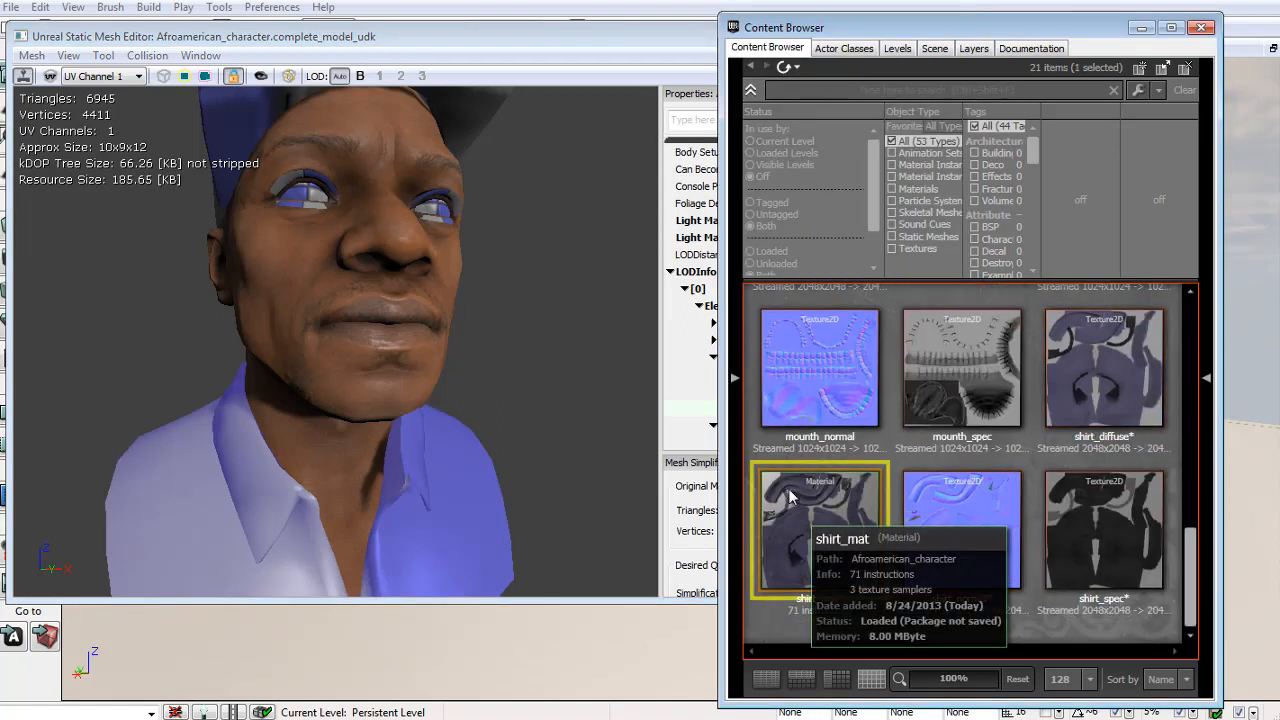
left_click(661, 306)
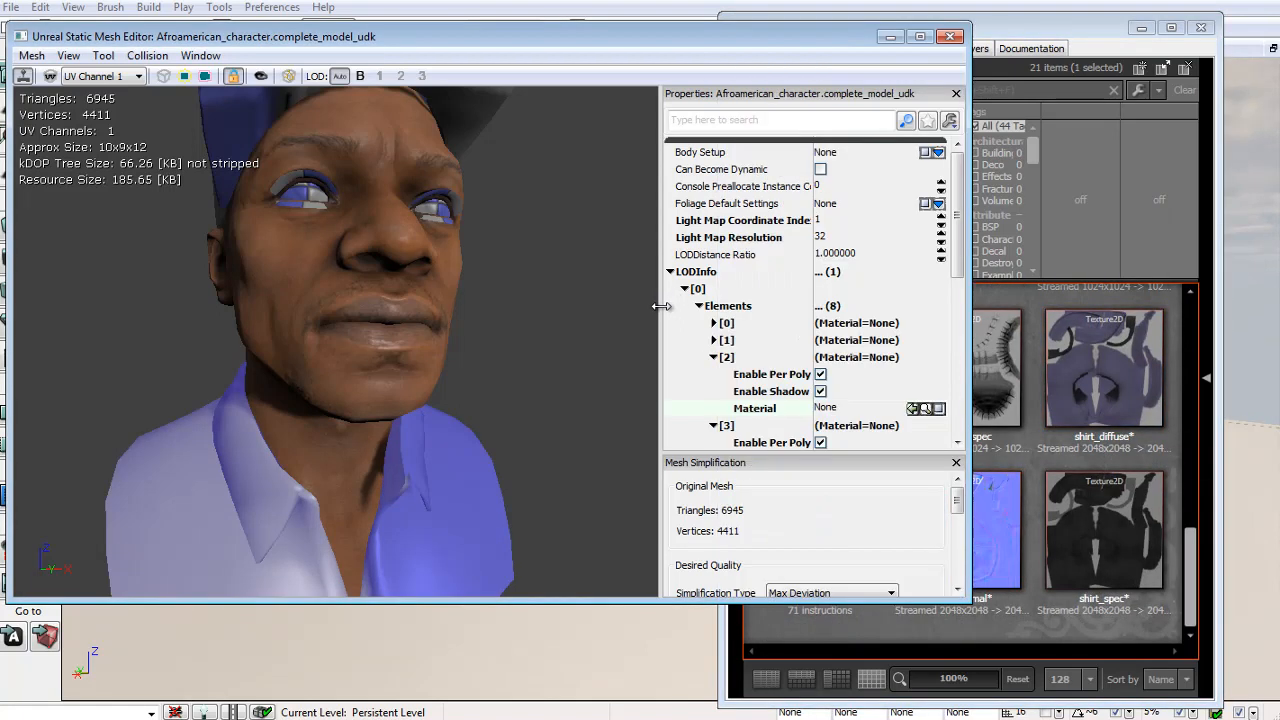
left_click(913, 409)
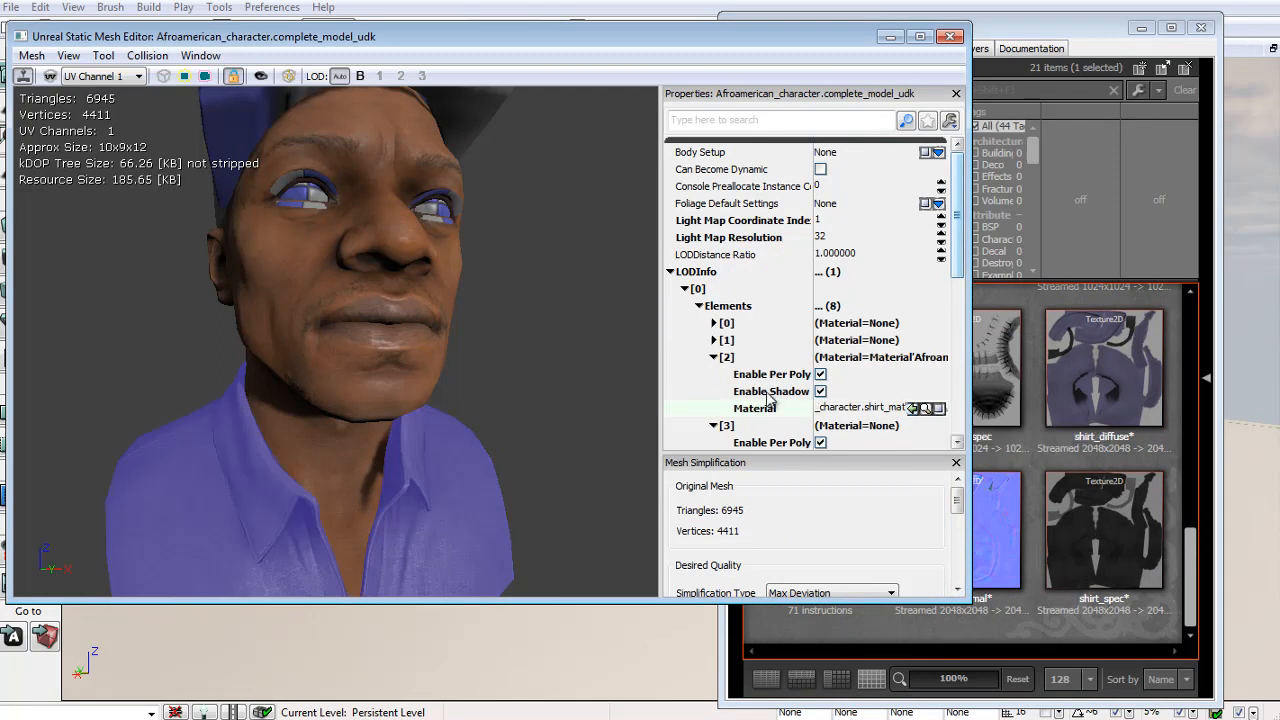
Reopen shirt_mat, add a Multiply node beside the shirt diffuse Texture Sample and connect the texture to its A input.
scroll(787, 415, "down", 1)
left_click(766, 430)
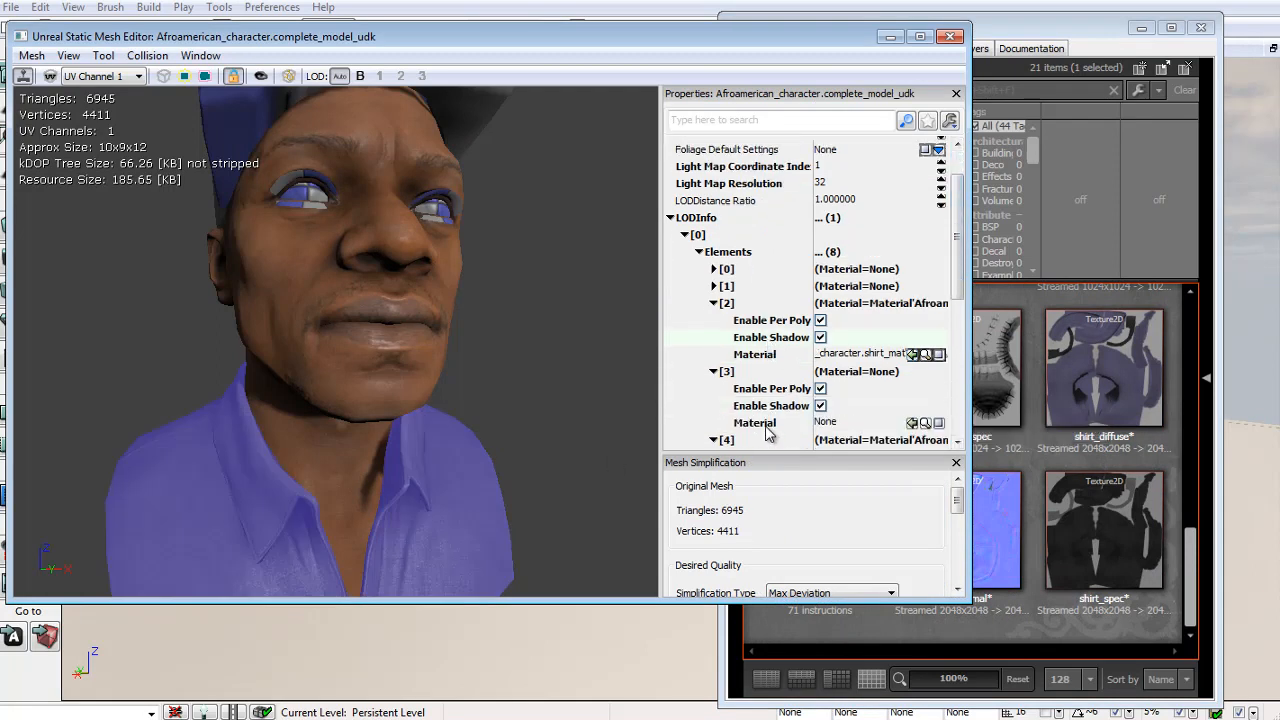
left_click_drag(381, 423, 528, 502)
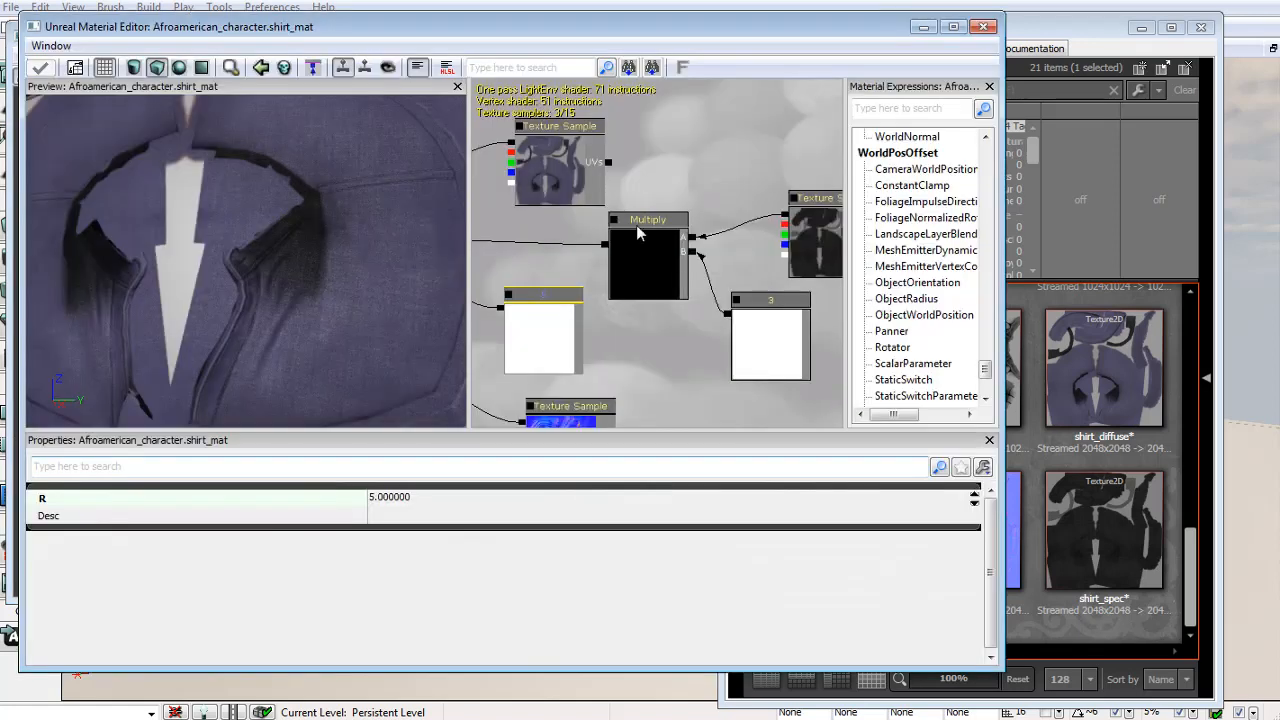
left_click_drag(704, 254, 797, 294)
left_click_drag(606, 218, 675, 244)
scroll(686, 240, "up", 2)
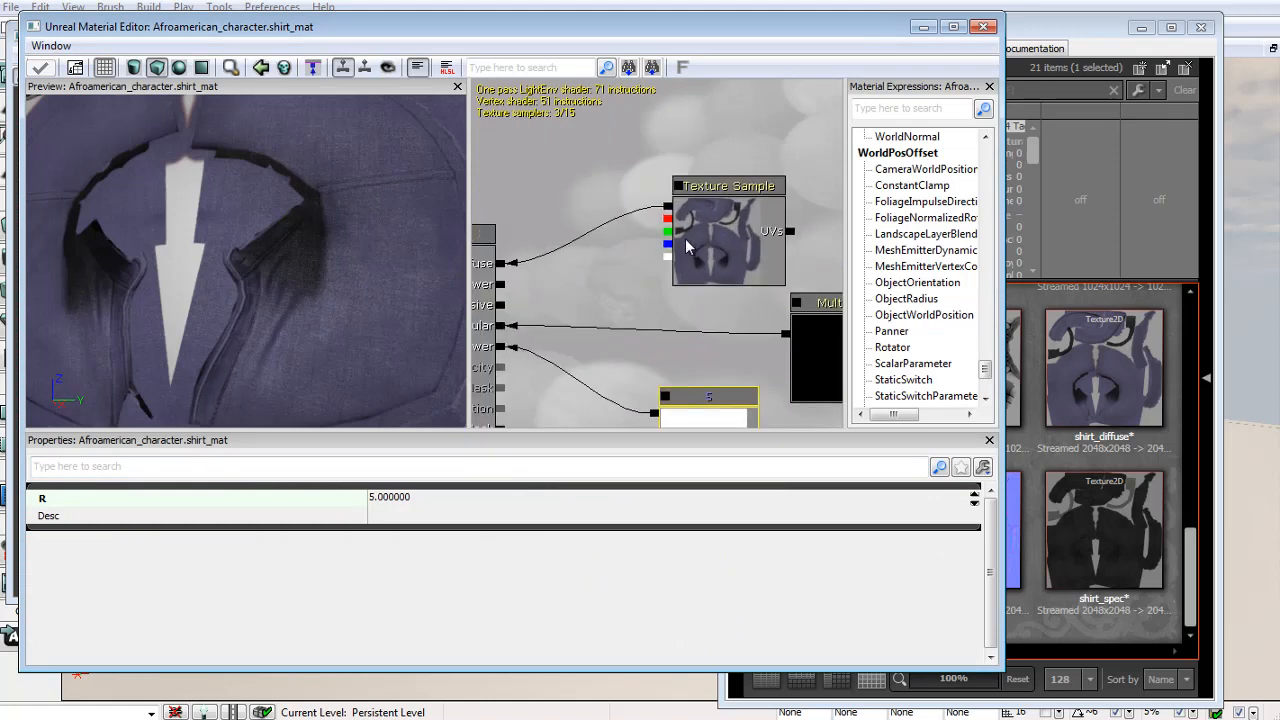
left_click(602, 184)
key("m")
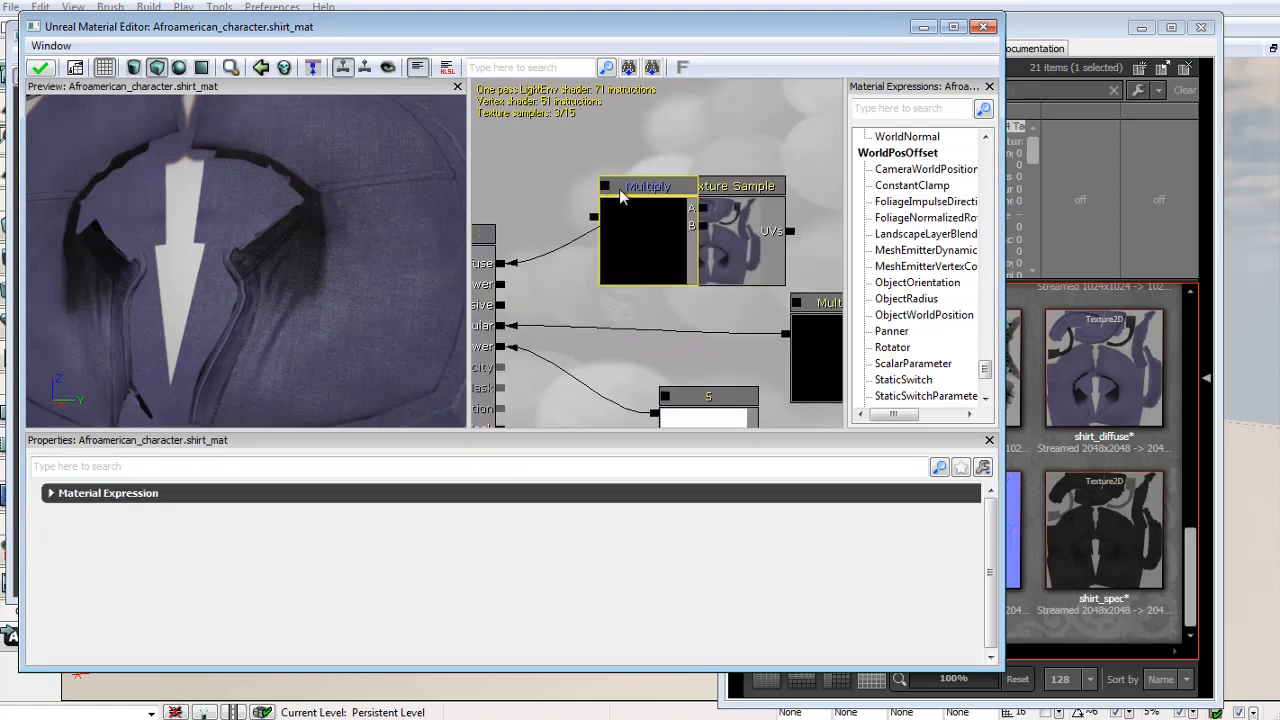
left_click_drag(655, 188, 618, 184, "ctrl")
left_click_drag(714, 212, 660, 207, "ctrl")
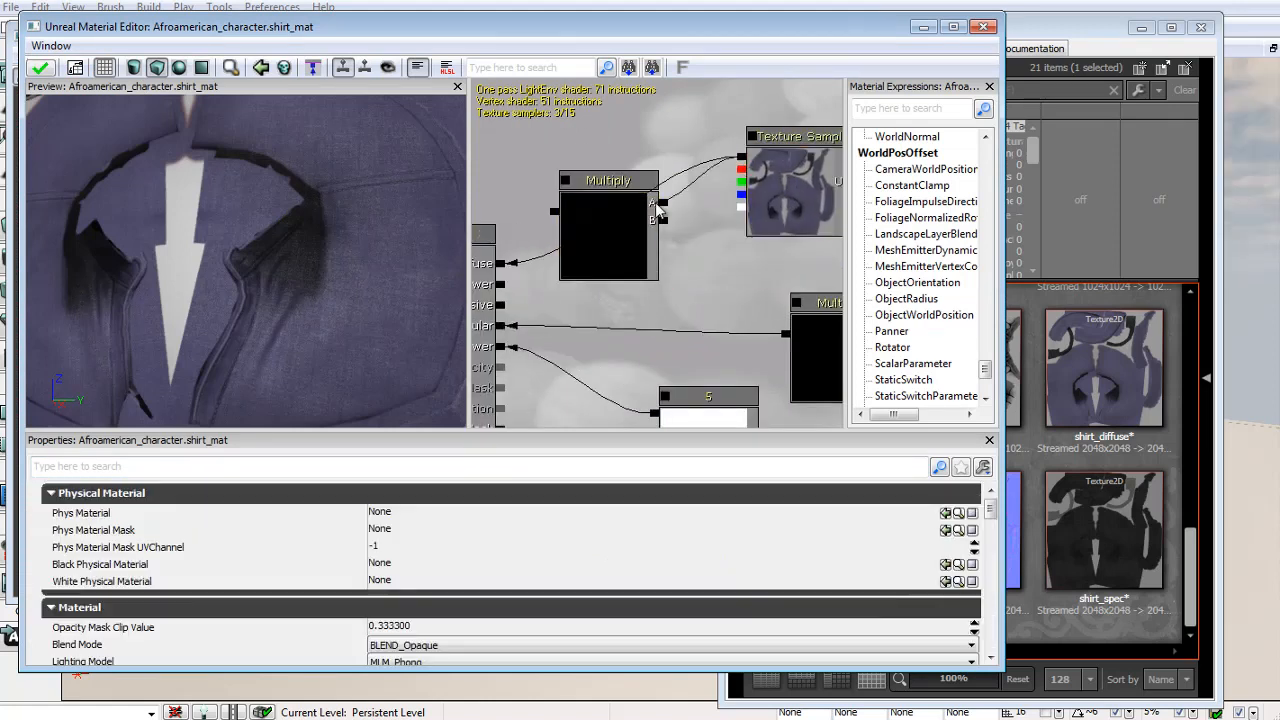
Add a Constant node, connect it to the new Multiply's B input and link the Multiply output to Diffuse.
key("1")
left_click(714, 237)
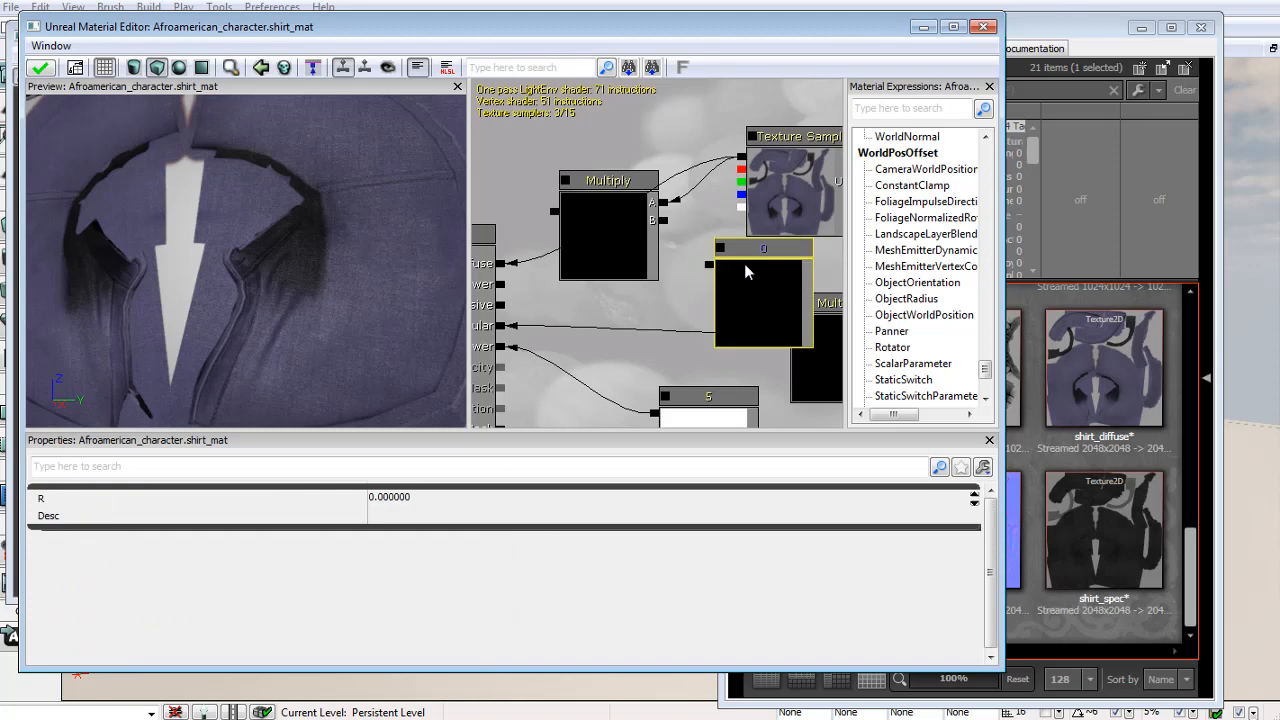
left_click(711, 254)
right_click(711, 254)
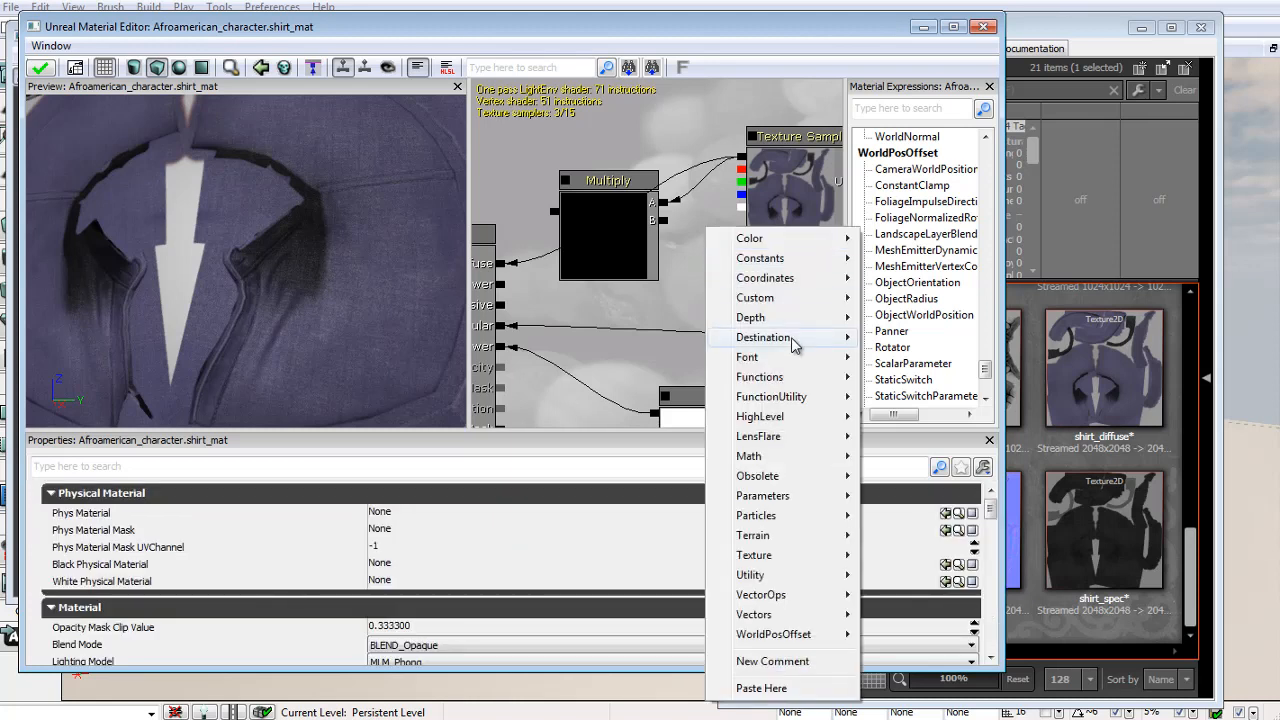
mouse_move(793, 343)
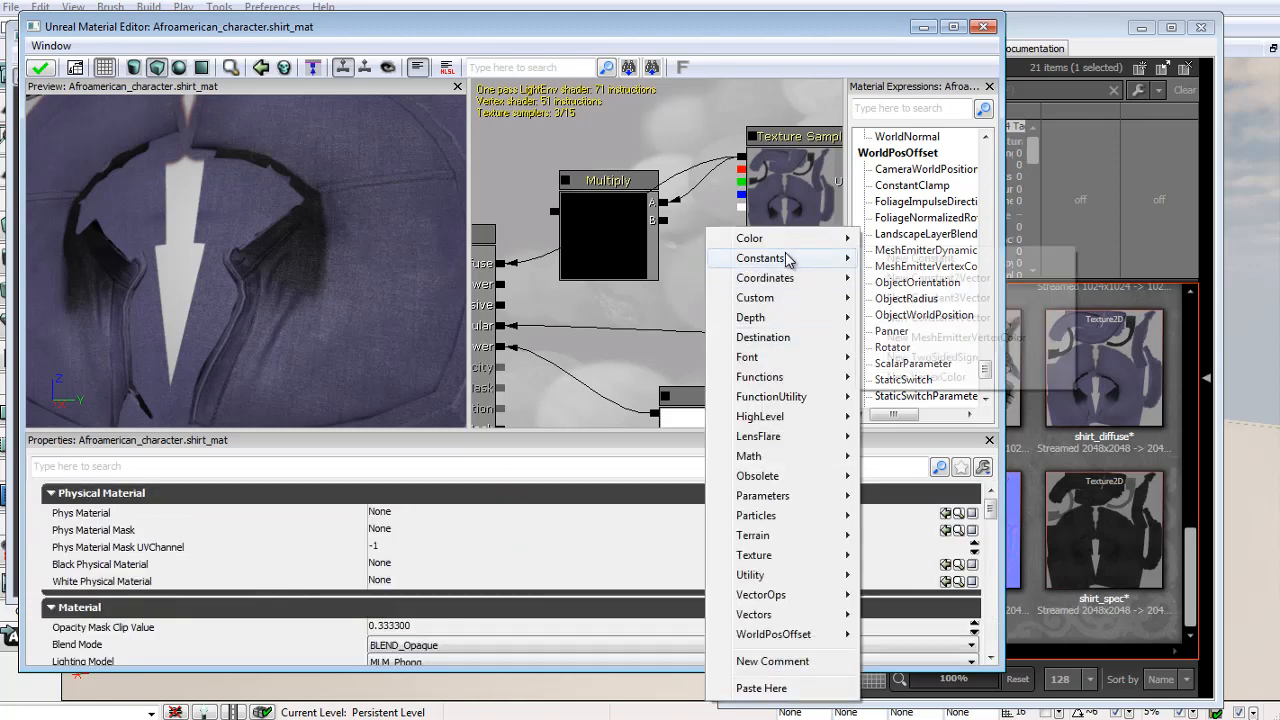
mouse_move(788, 259)
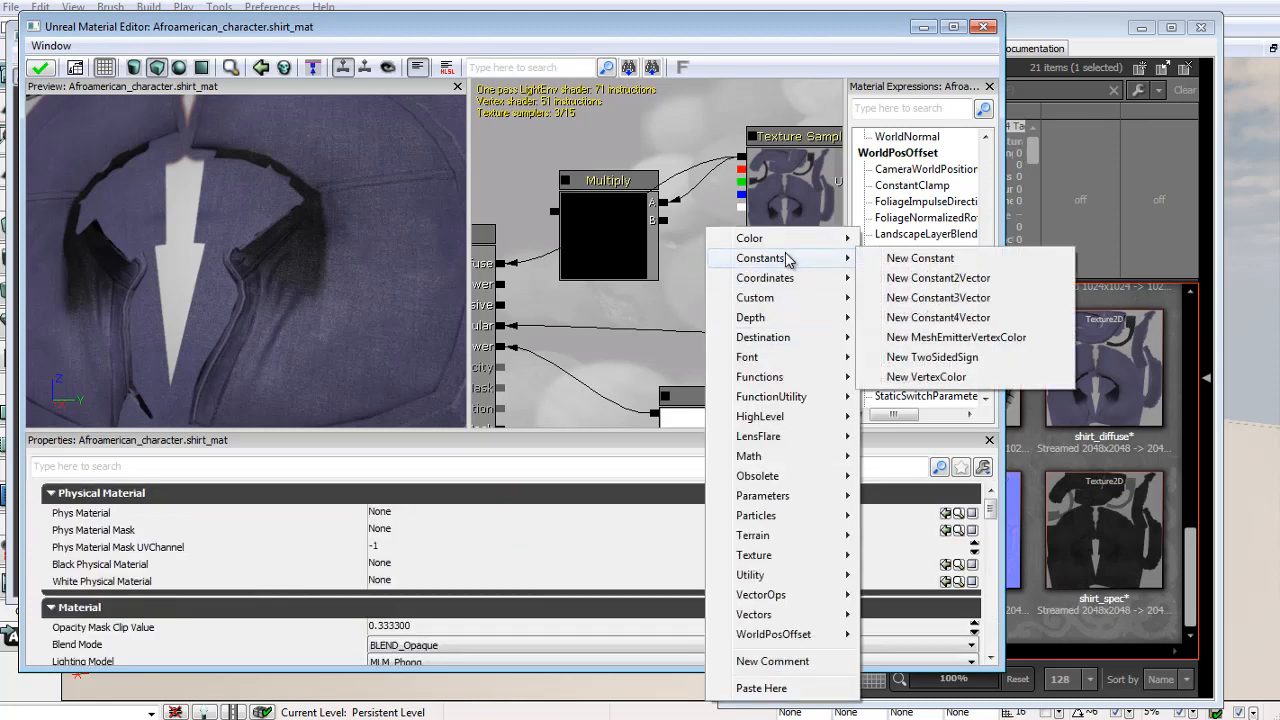
left_click(903, 259)
left_click_drag(754, 271, 750, 261)
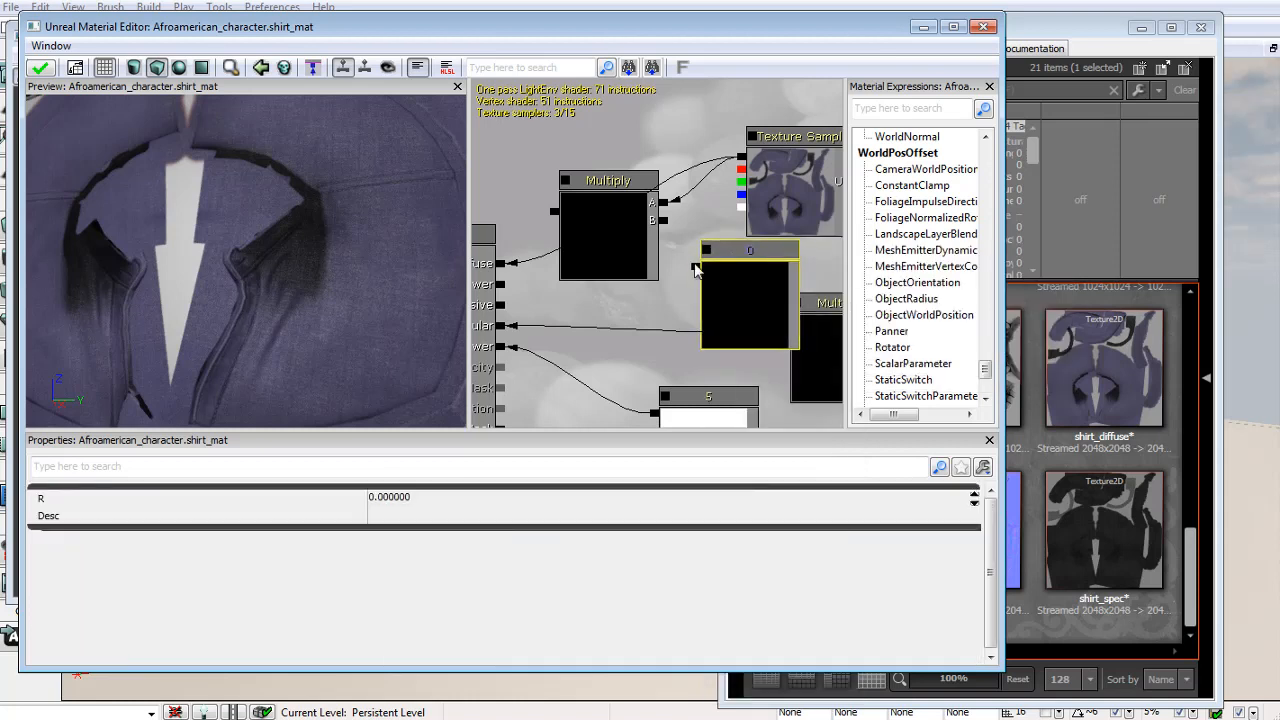
left_click(669, 240)
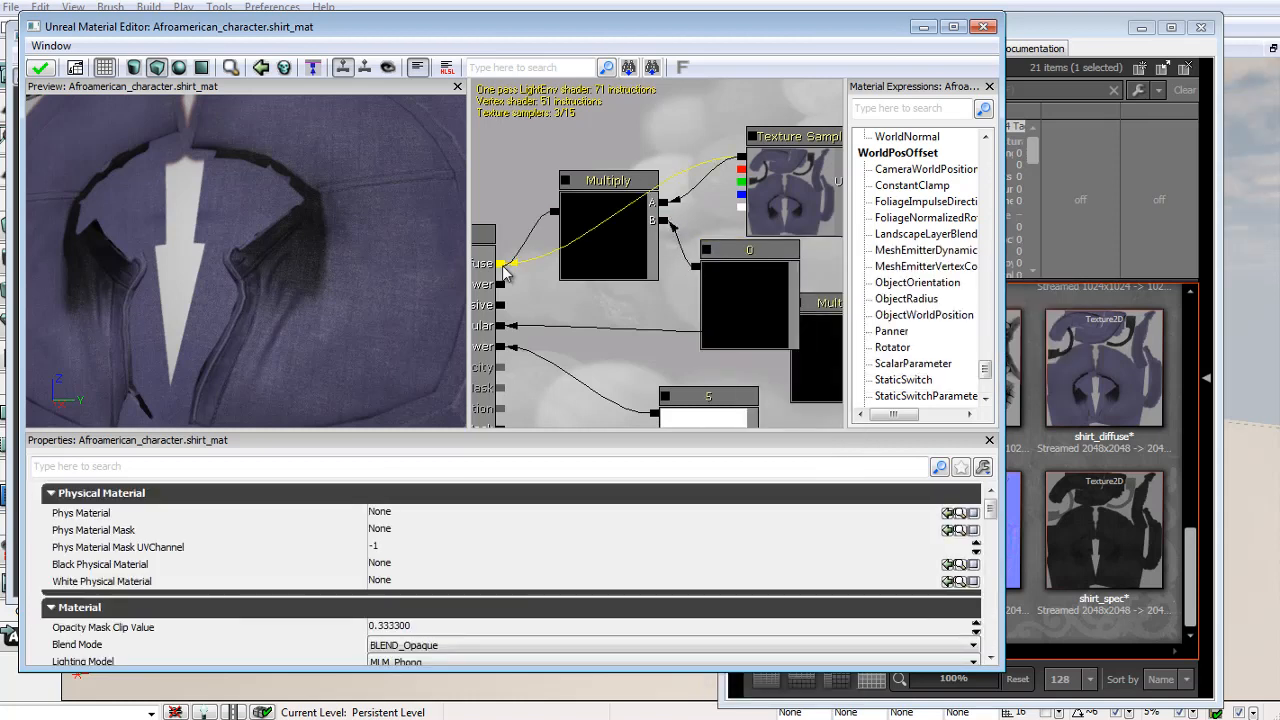
Set the constant feeding the diffuse Multiply to 0.7, then apply the changes and close the shirt_mat editor.
left_click(765, 280)
scroll(660, 268, "down", 3)
left_click_drag(752, 250, 720, 174)
left_click_drag(672, 267, 731, 220, "ctrl")
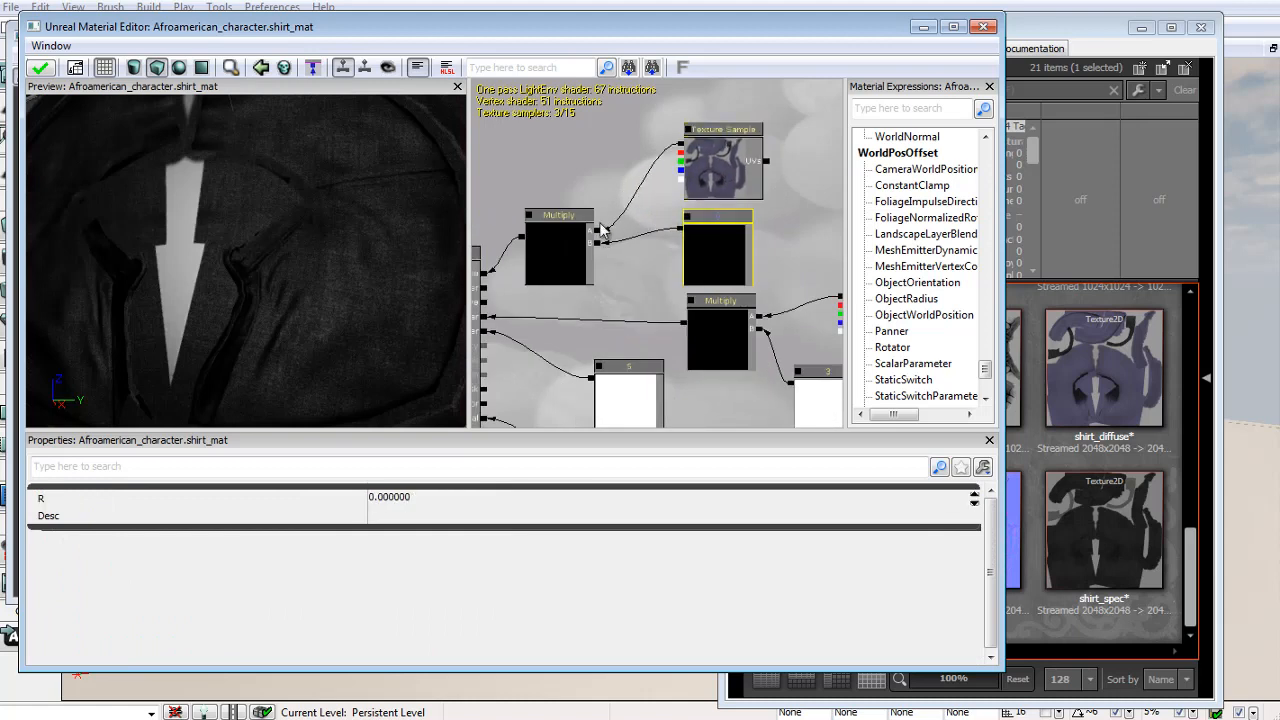
left_click(418, 498)
type("1")
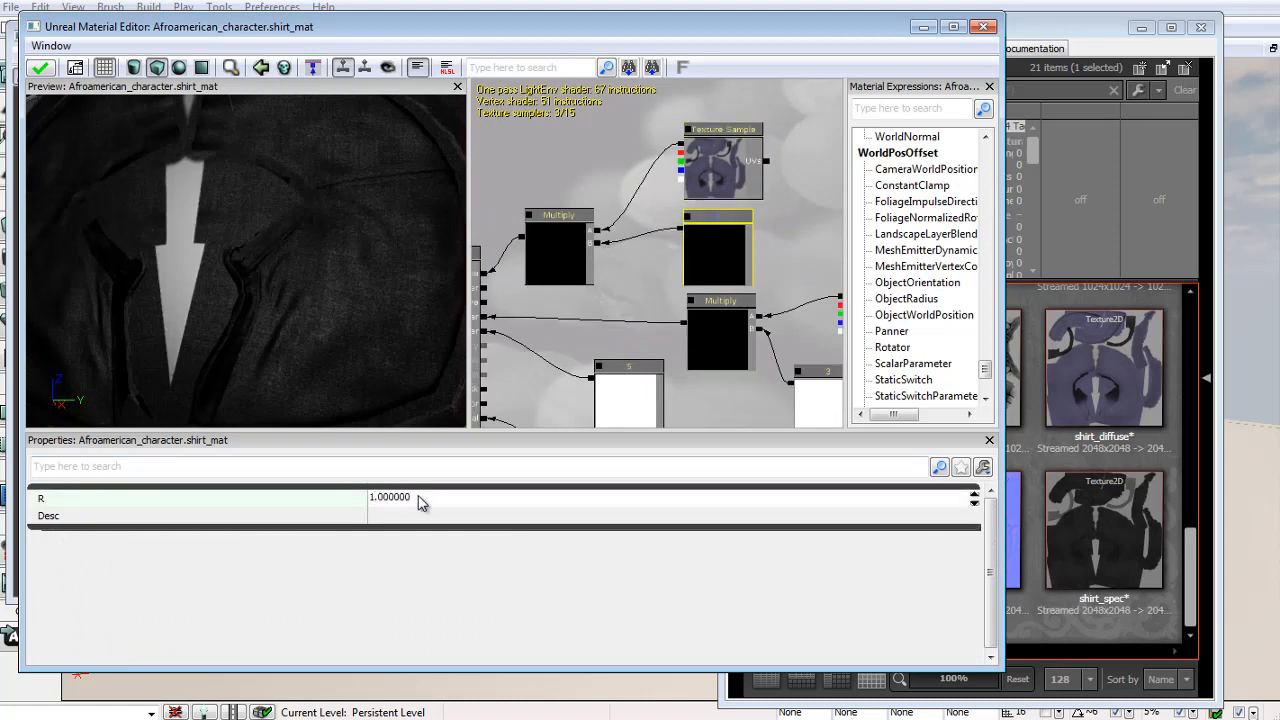
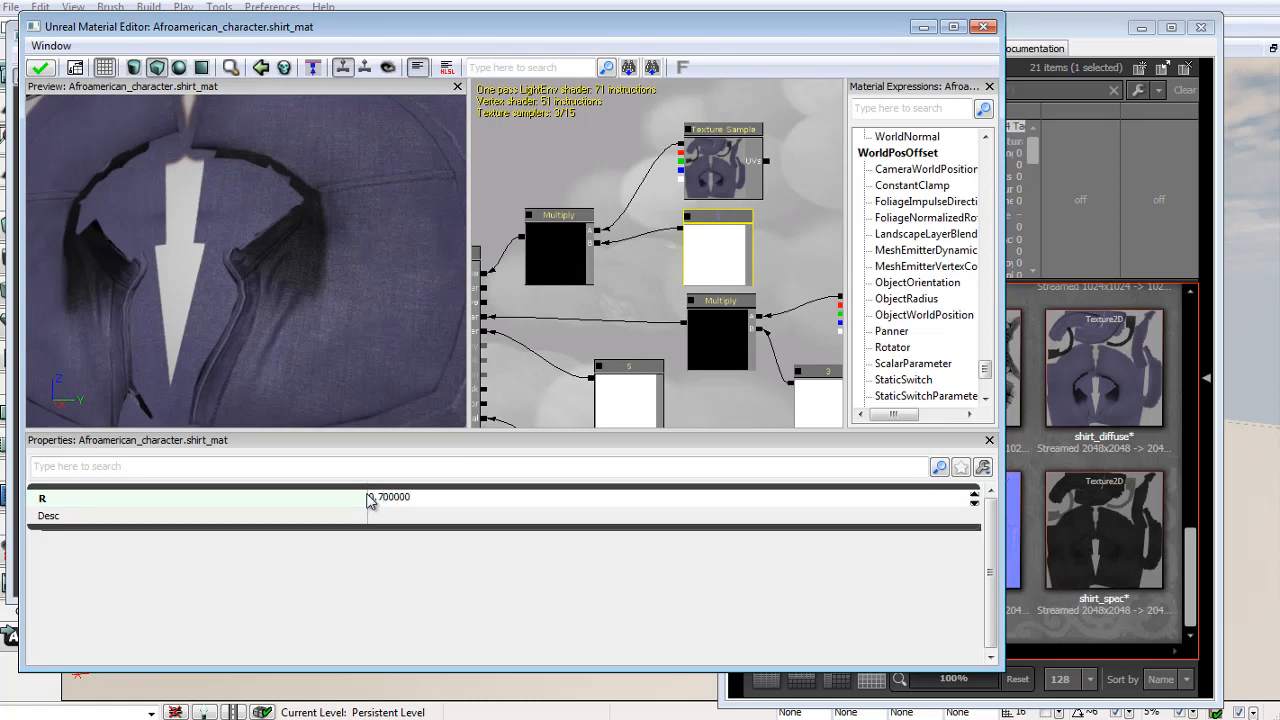
left_click(40, 67)
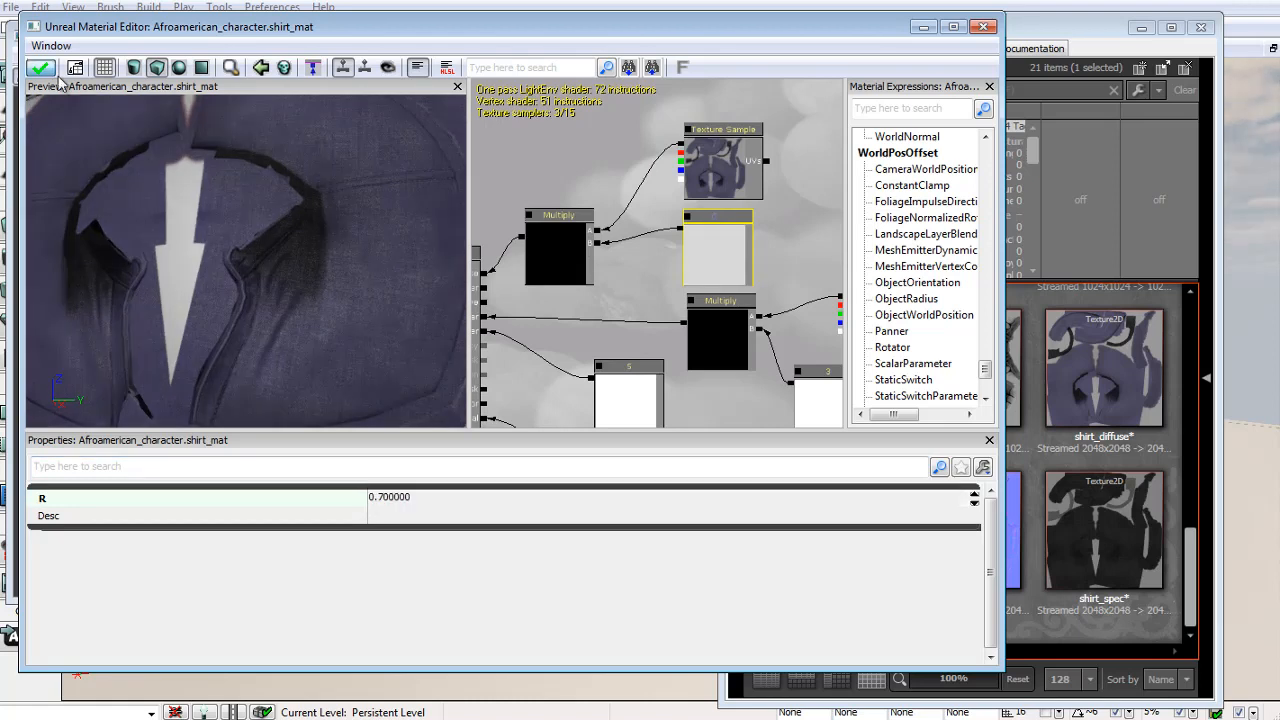
left_click(984, 27)
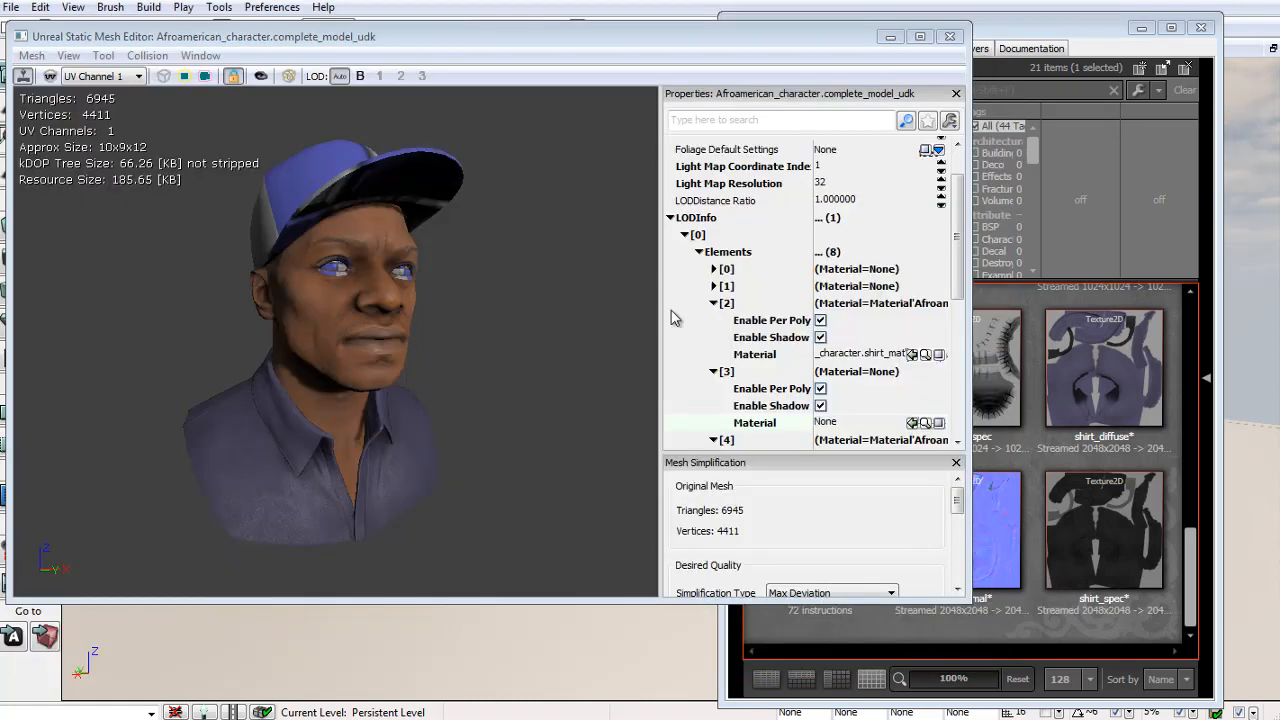
Inspect the shirt shading on the bust from several angles and distances, then close the static mesh editor.
left_click_drag(463, 355, 298, 301)
scroll(481, 356, "up", 3)
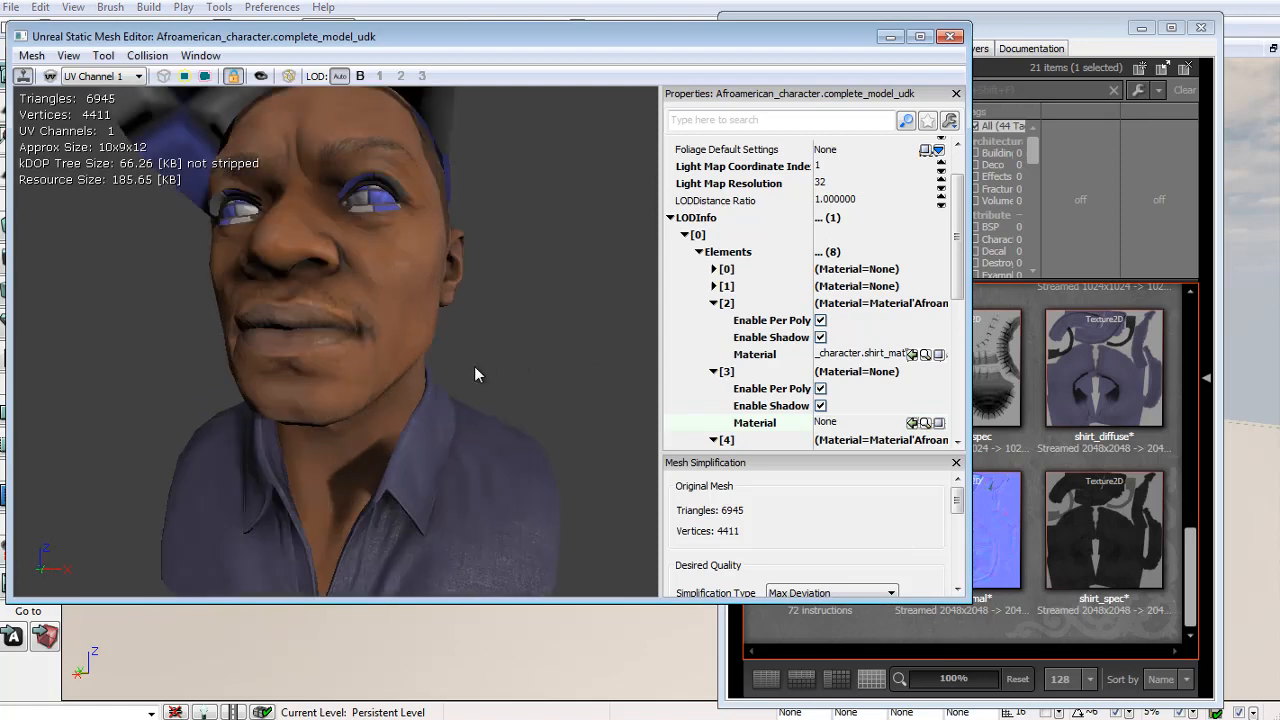
left_click_drag(474, 366, 517, 373)
scroll(470, 405, "down", 5)
scroll(473, 398, "up", 5)
left_click(955, 37)
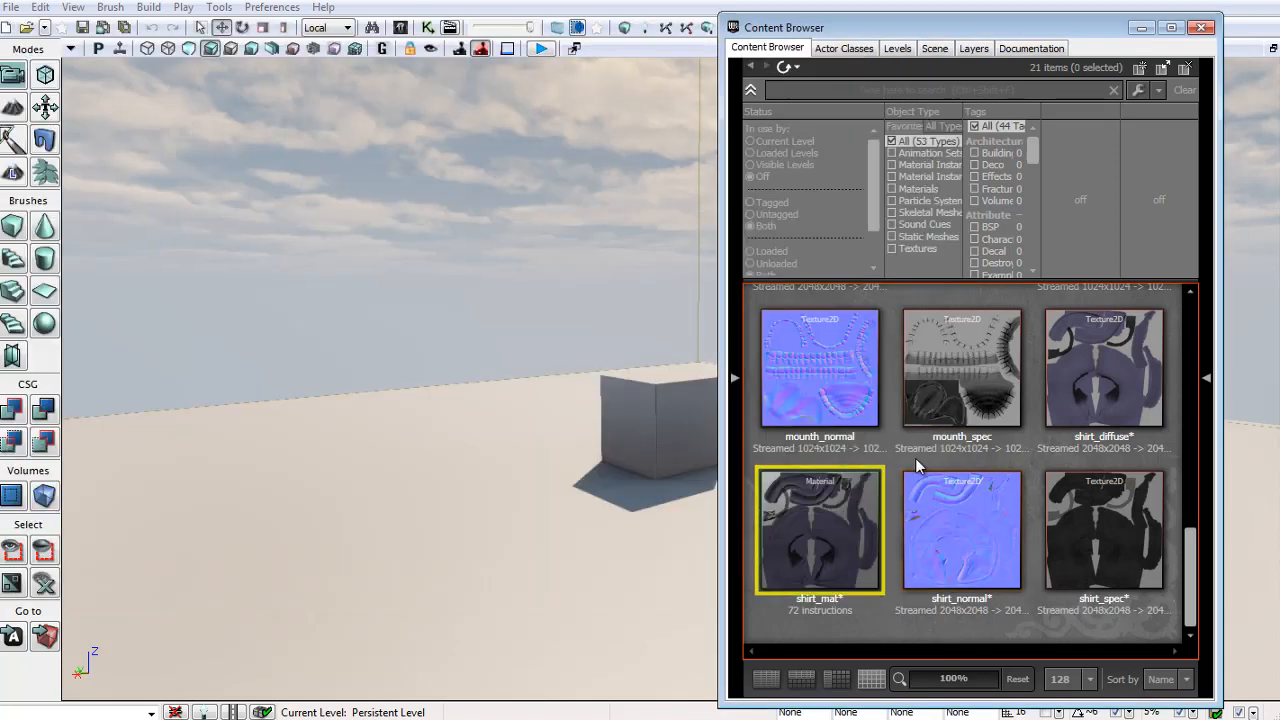
Save the Afroamerican_character package from the package list and collapse the list again.
left_click(737, 554)
right_click(898, 590)
left_click(923, 603)
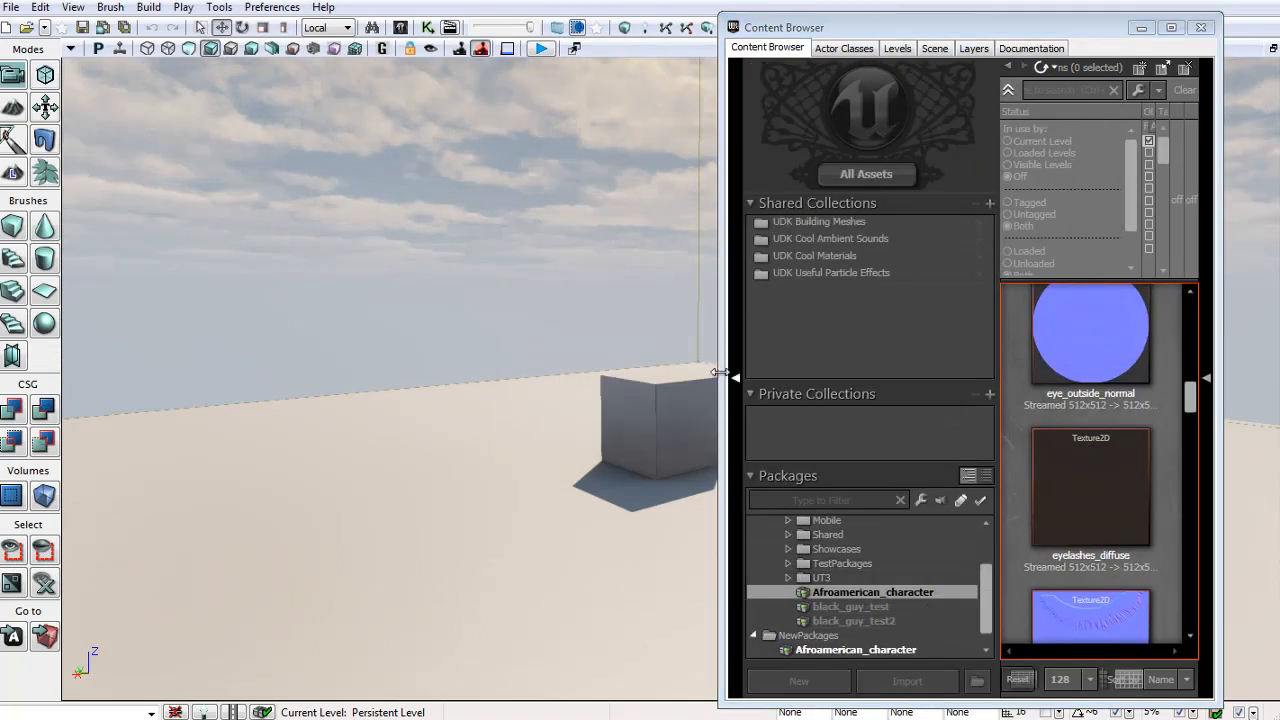
left_click(737, 377)
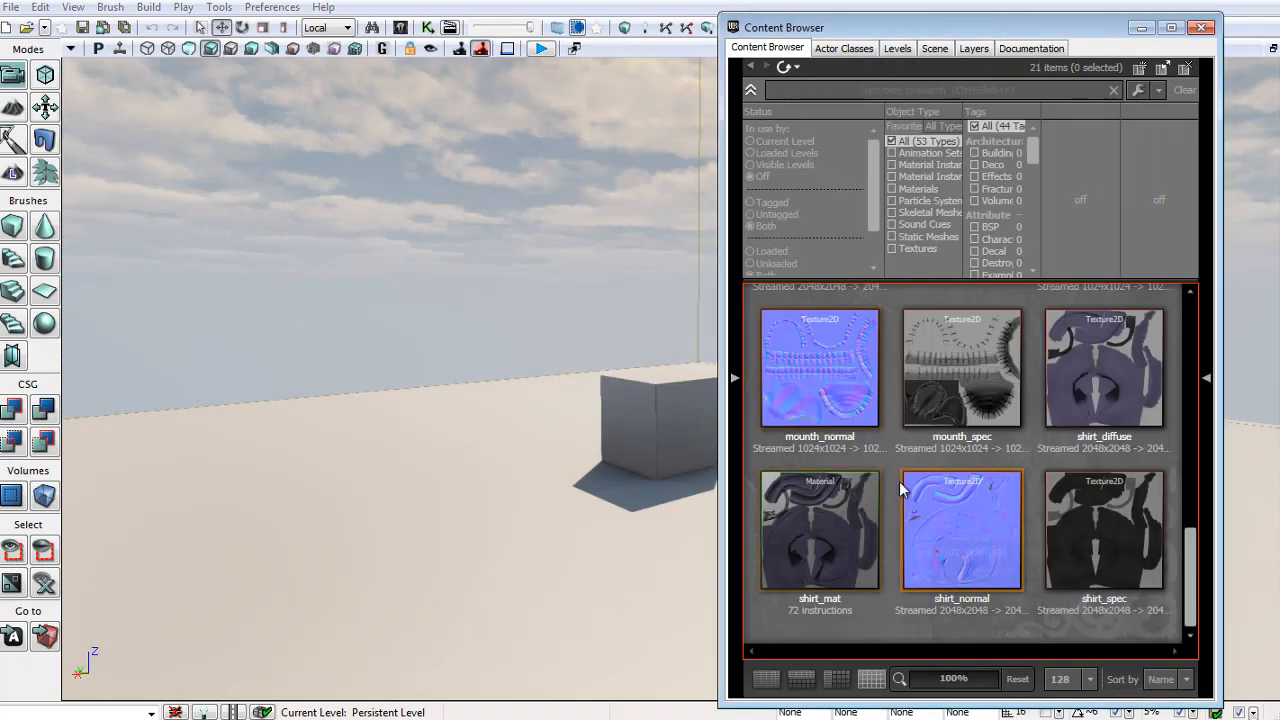
Create a new material named cap_mat in the Afroamerican_character package.
right_click(883, 623)
left_click(943, 191)
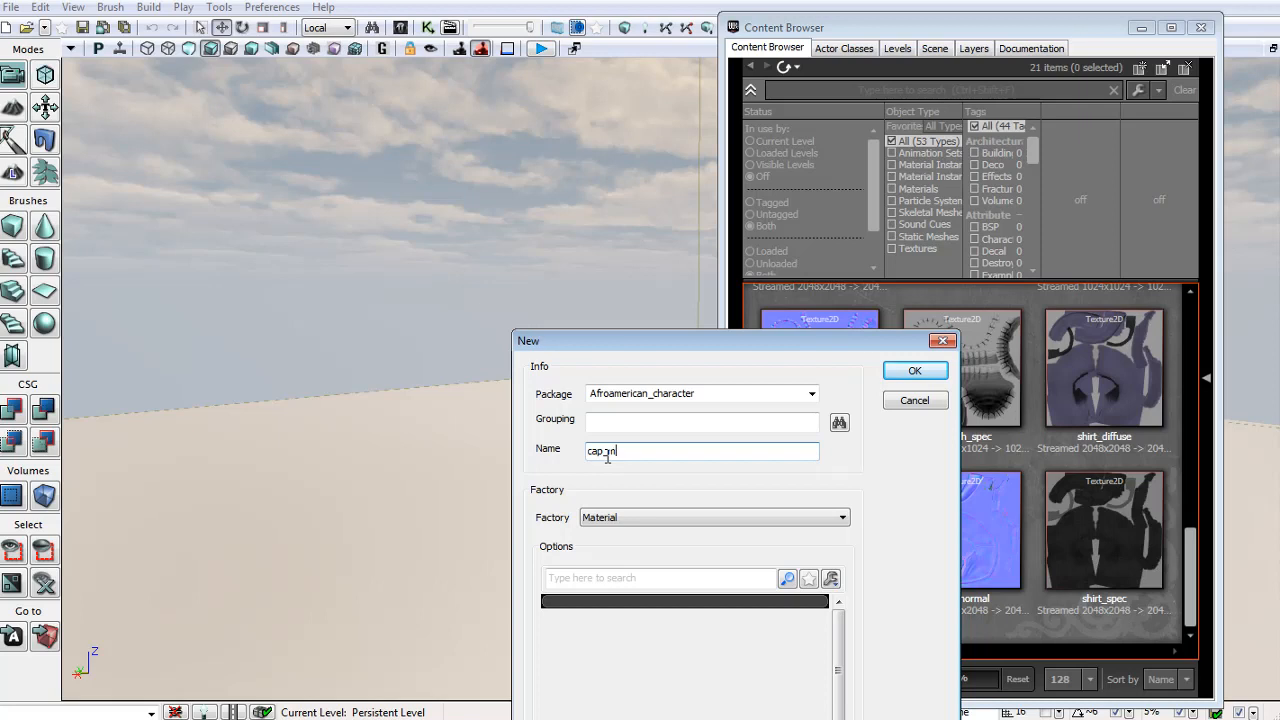
key("Return")
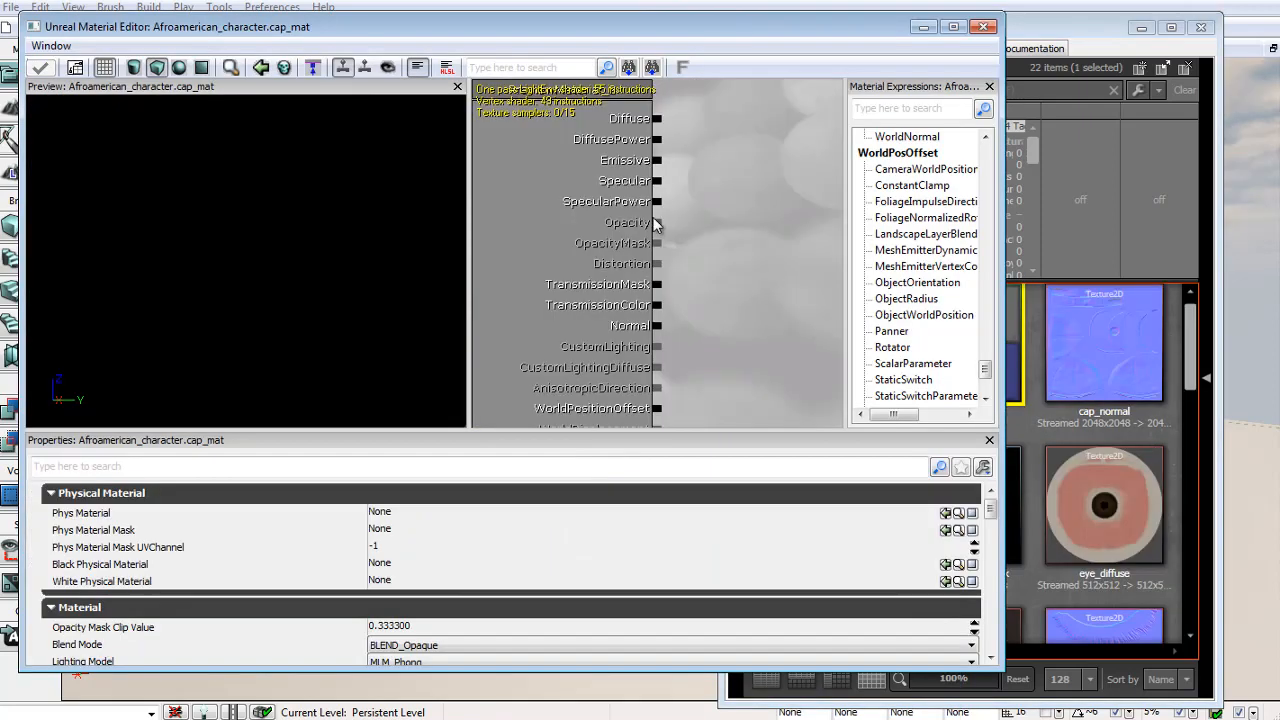
Add the cap_diffuse, cap_spec and cap_normal textures to the cap_mat graph as Texture Samples.
scroll(652, 235, "down", 5)
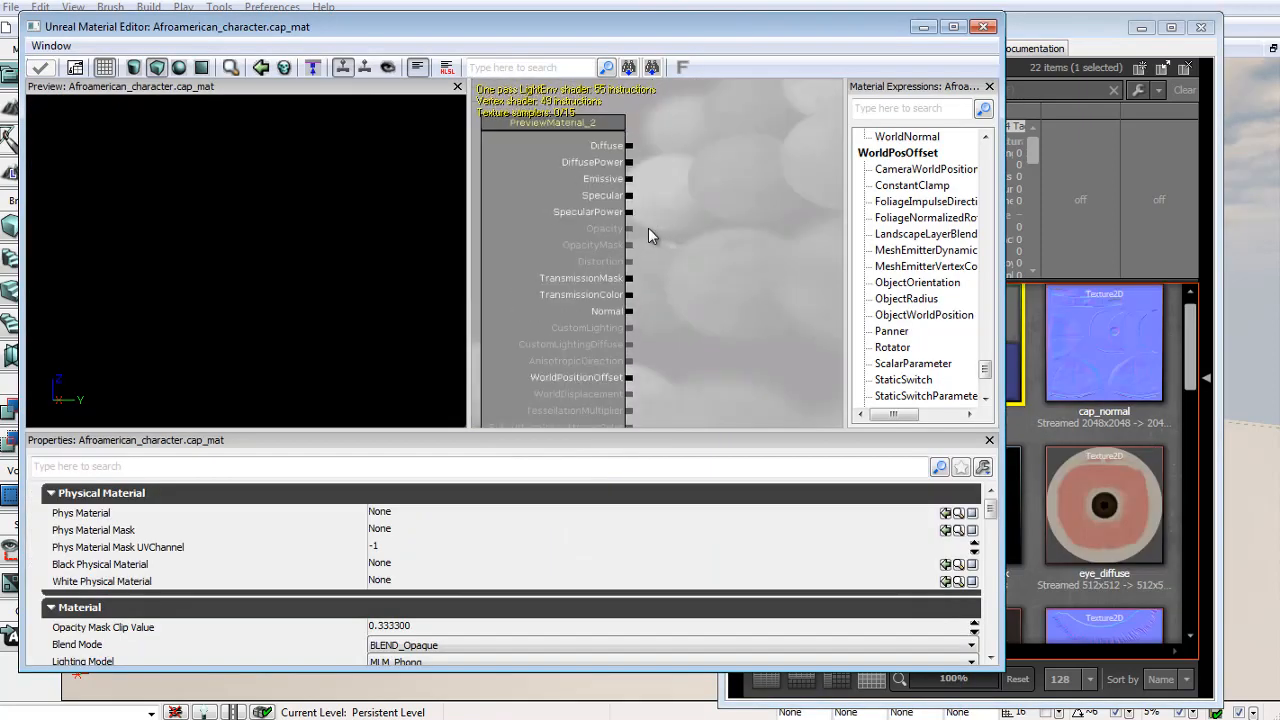
left_click(1038, 428)
left_click_drag(840, 385, 652, 205)
left_click_drag(845, 495, 680, 290)
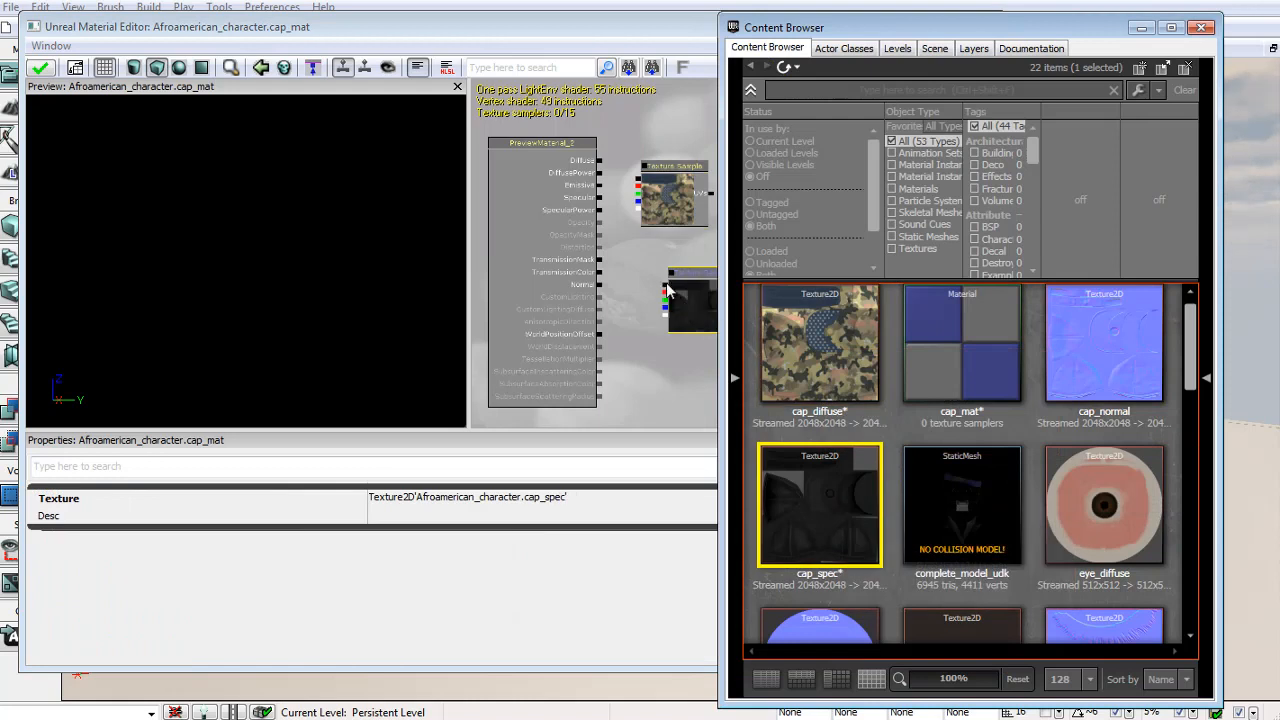
left_click_drag(1100, 360, 700, 340)
Connect the cap's normal, diffuse and specular samples to the Normal, Diffuse and Specular inputs and space out the nodes.
right_click(651, 342)
left_click(754, 255)
scroll(754, 262, "up", 2)
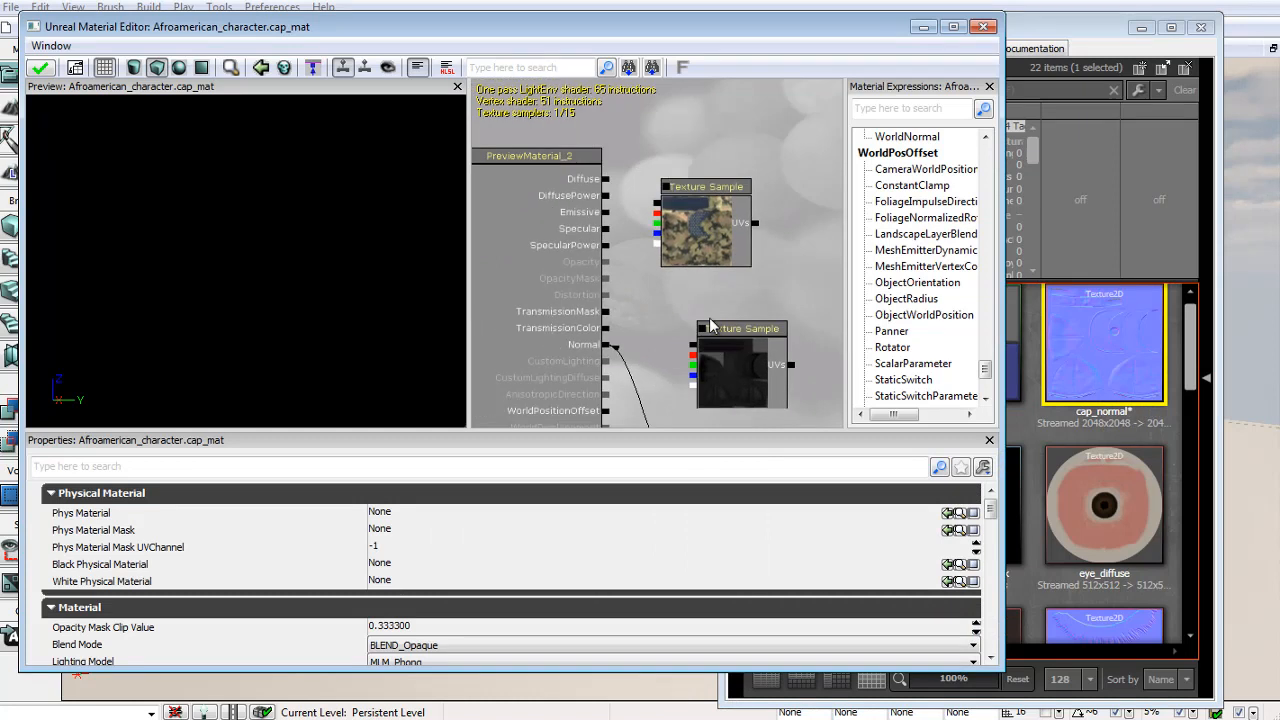
left_click(754, 215)
left_click_drag(656, 203, 606, 179)
left_click_drag(714, 208, 777, 148)
left_click_drag(736, 364, 606, 230)
left_click(787, 295)
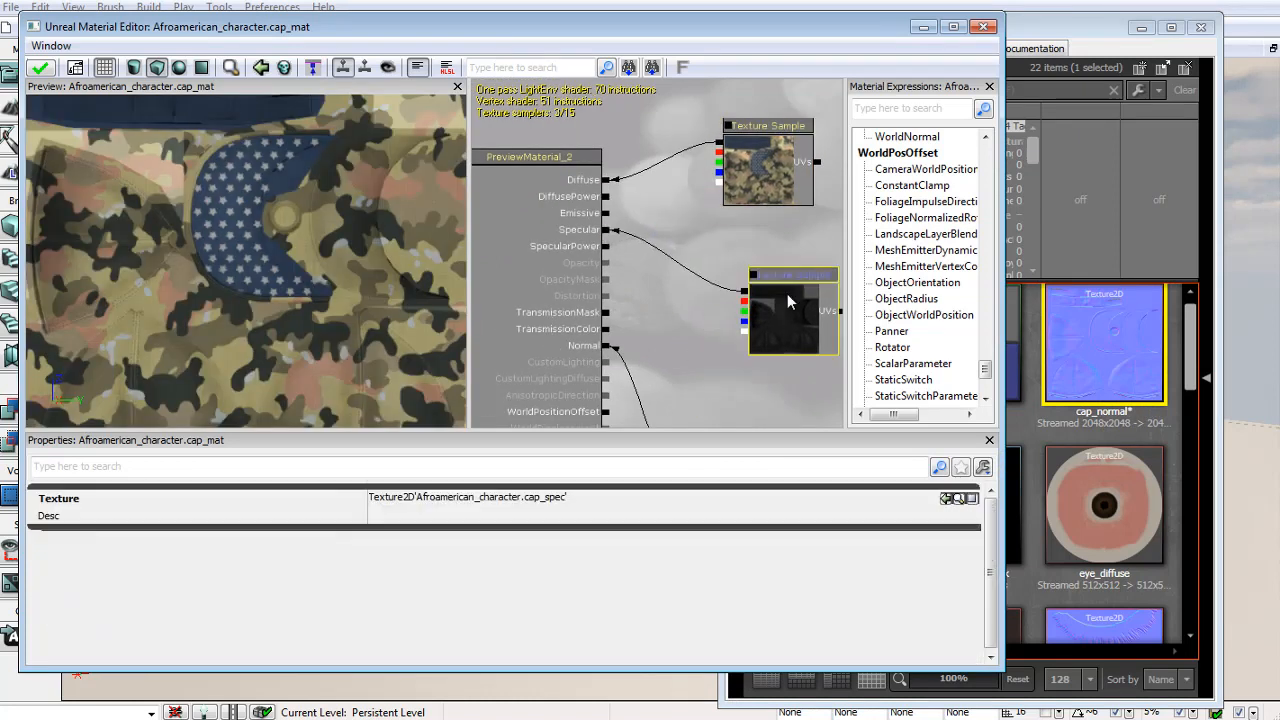
Add a Constant node to the cap_mat graph, connect it to SpecularPower and set its R value to 5.
key("1")
left_click(706, 310)
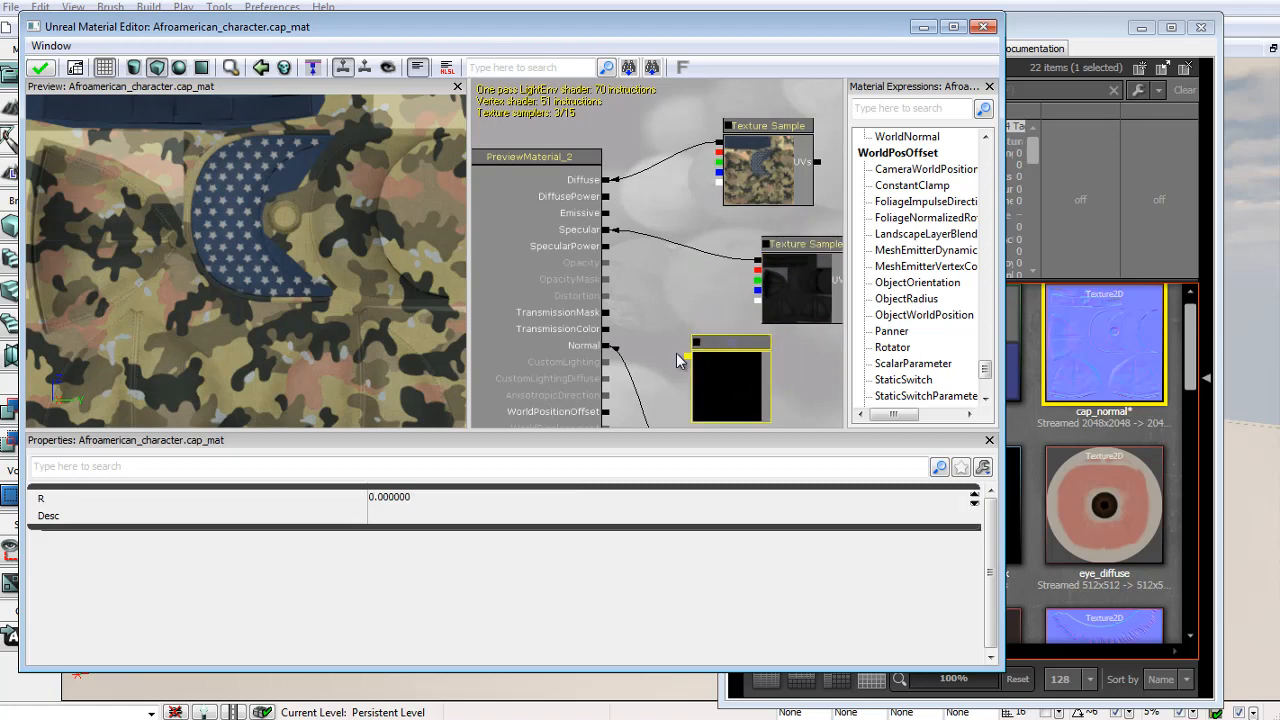
left_click_drag(686, 356, 606, 246)
left_click(708, 371)
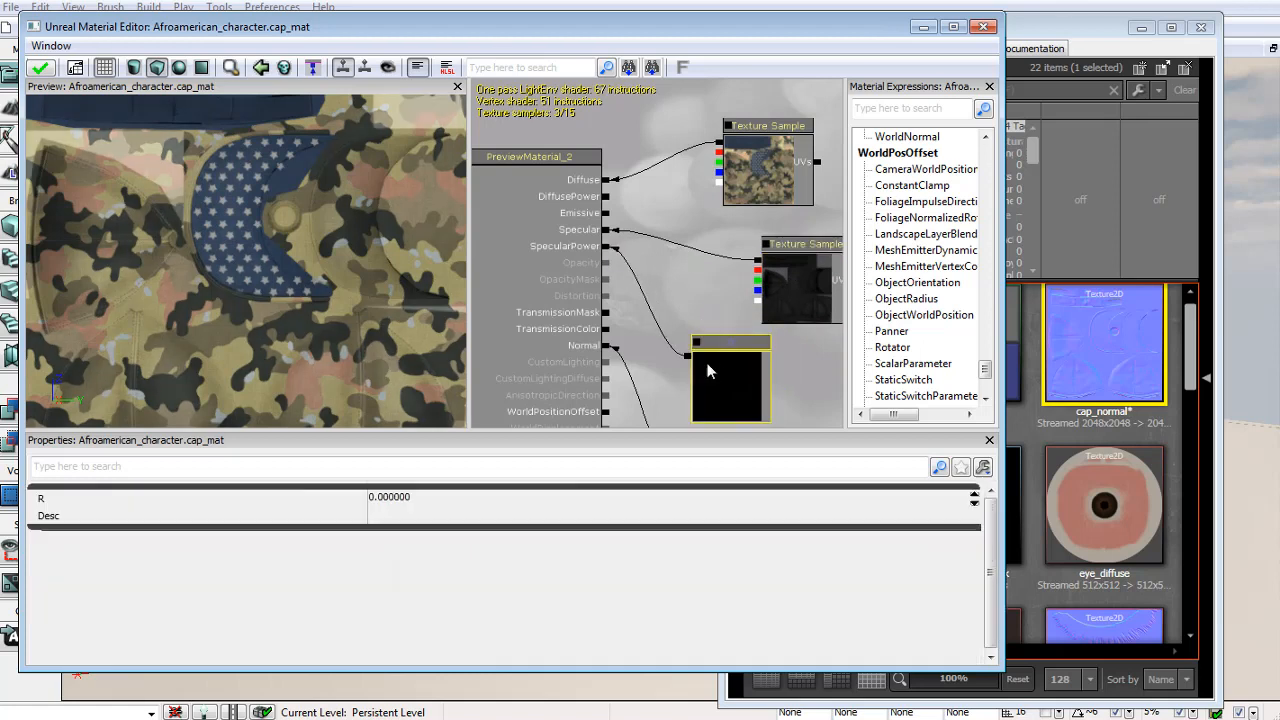
left_click(420, 503)
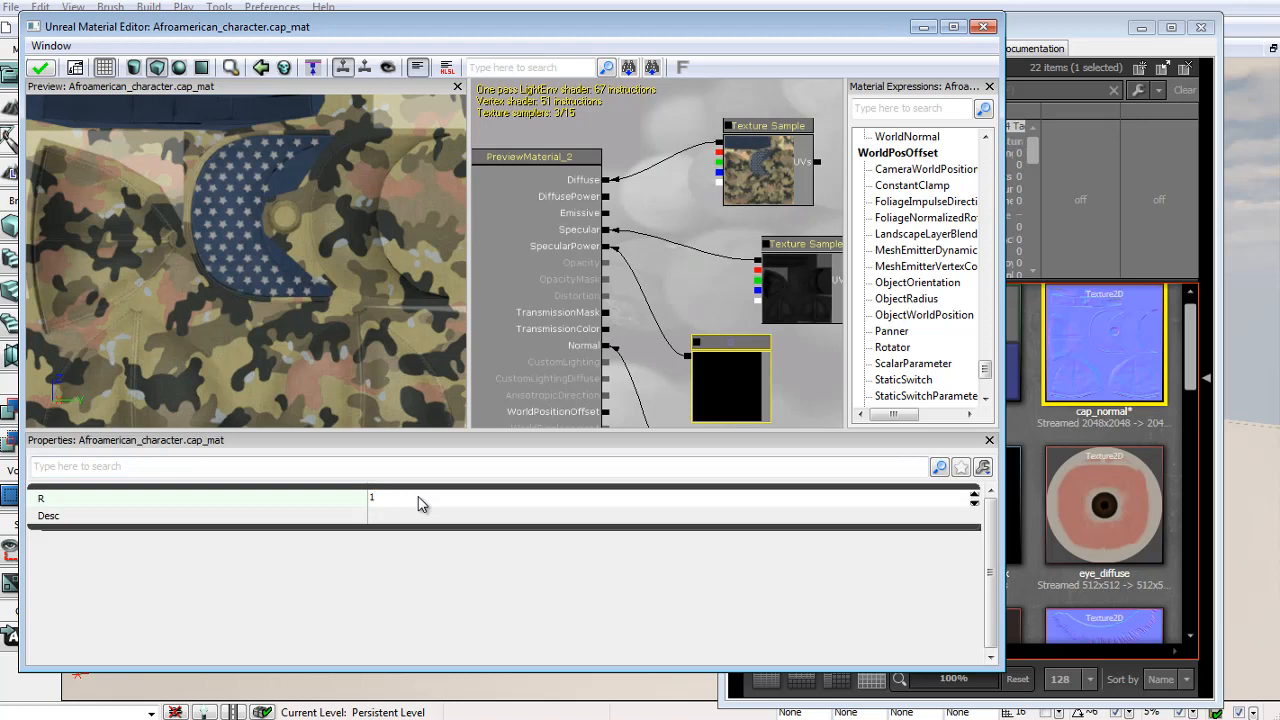
key("Return")
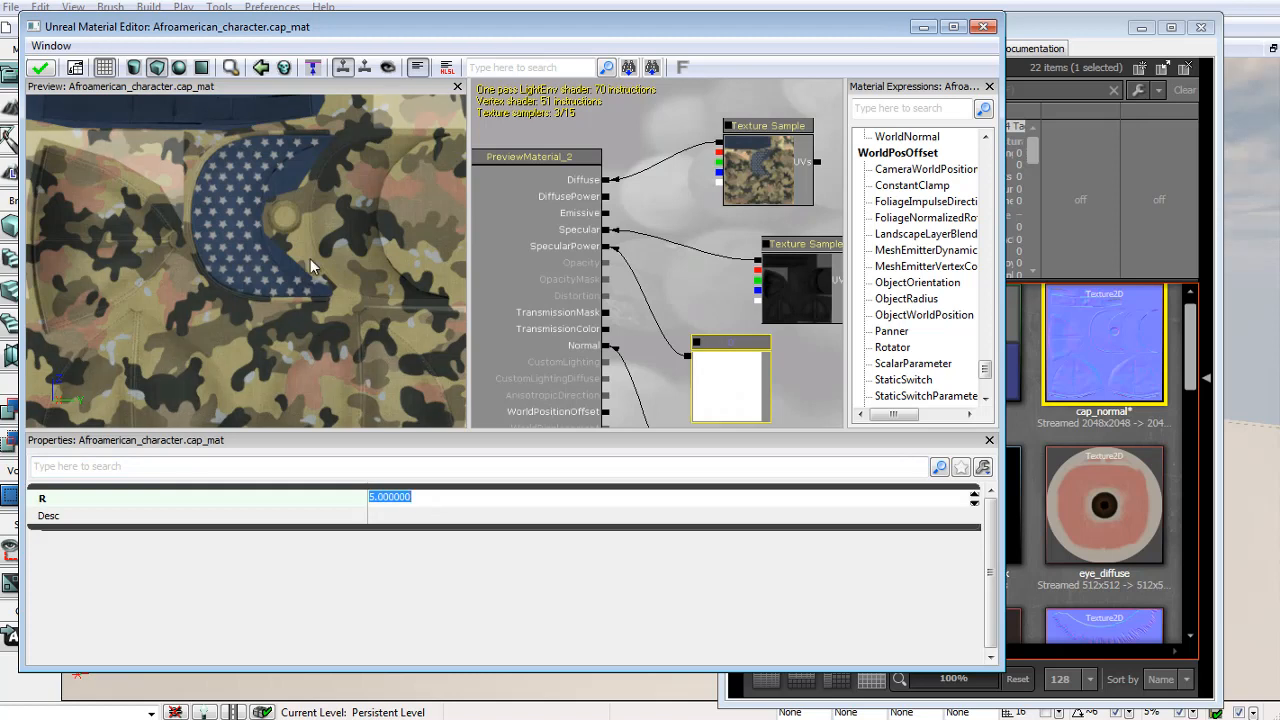
Check the cap_mat preview from another angle, apply the material changes and minimize the Material Editor.
left_click_drag(310, 258, 242, 225)
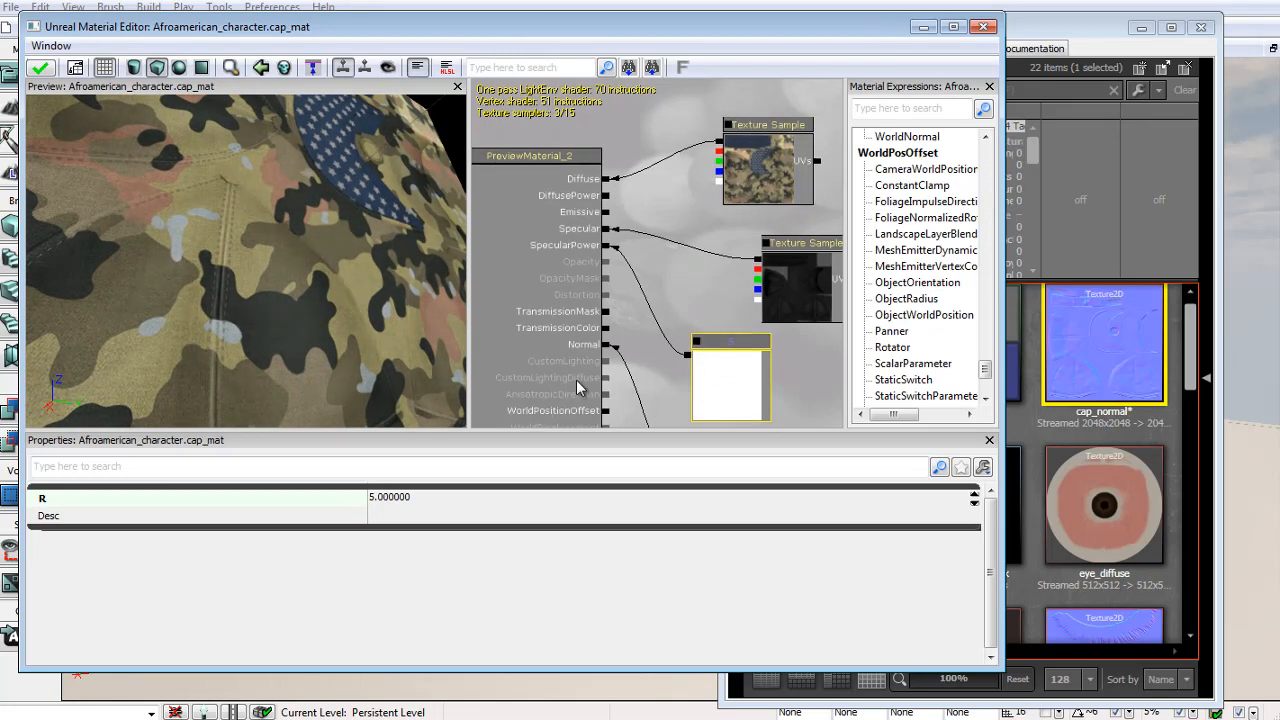
left_click(41, 70)
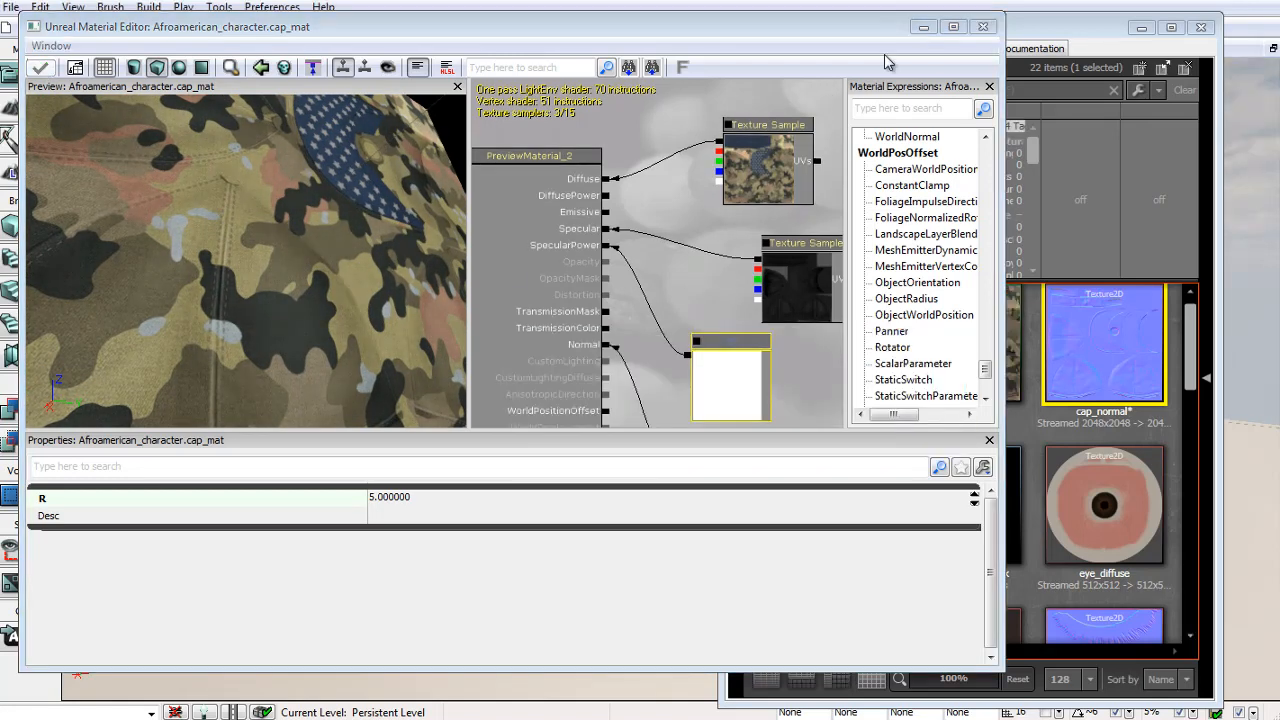
left_click(921, 28)
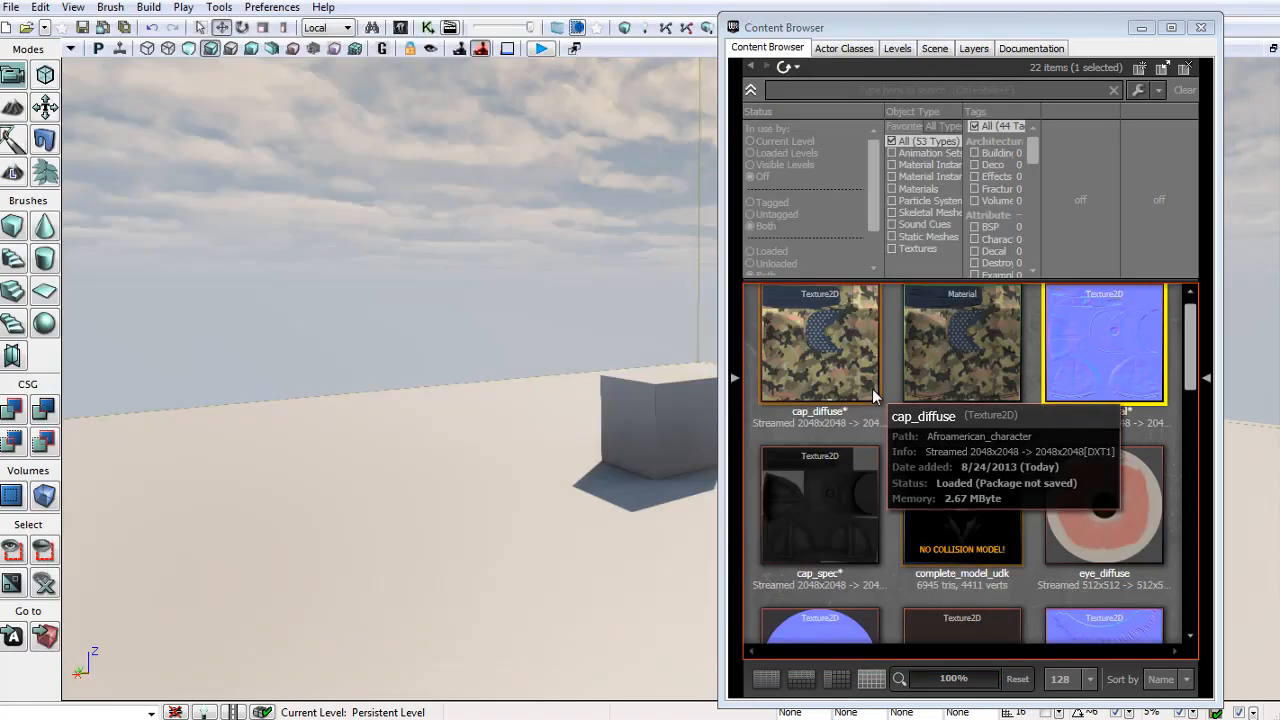
Open the complete_model_udk static mesh and examine the bust's face, shirt and cap from several angles and distances.
mouse_move(1188, 374)
left_mouse_down()
mouse_move(1181, 539)
mouse_move(1188, 331)
mouse_move(1160, 610)
mouse_move(1182, 361)
left_mouse_up()
double_click(979, 497)
left_click_drag(600, 420, 4, 380)
left_click_drag(551, 387, 463, 367)
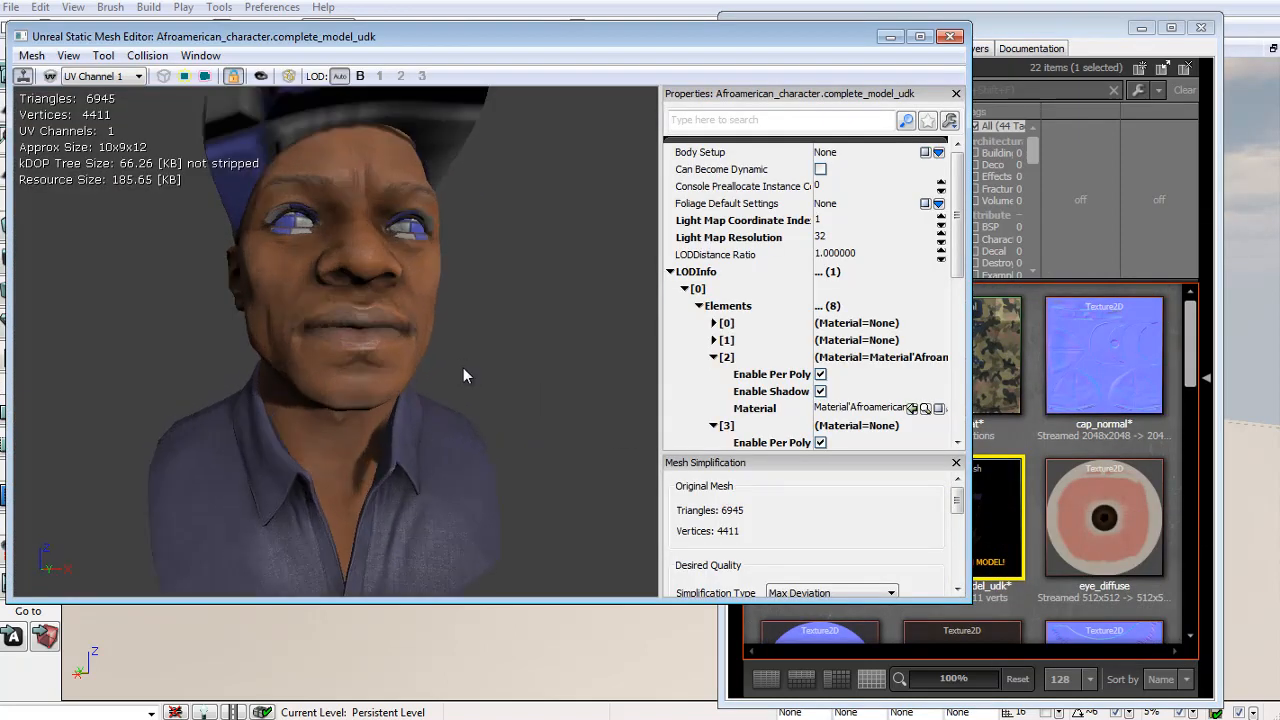
scroll(495, 370, "up", 4)
scroll(501, 353, "up", 2)
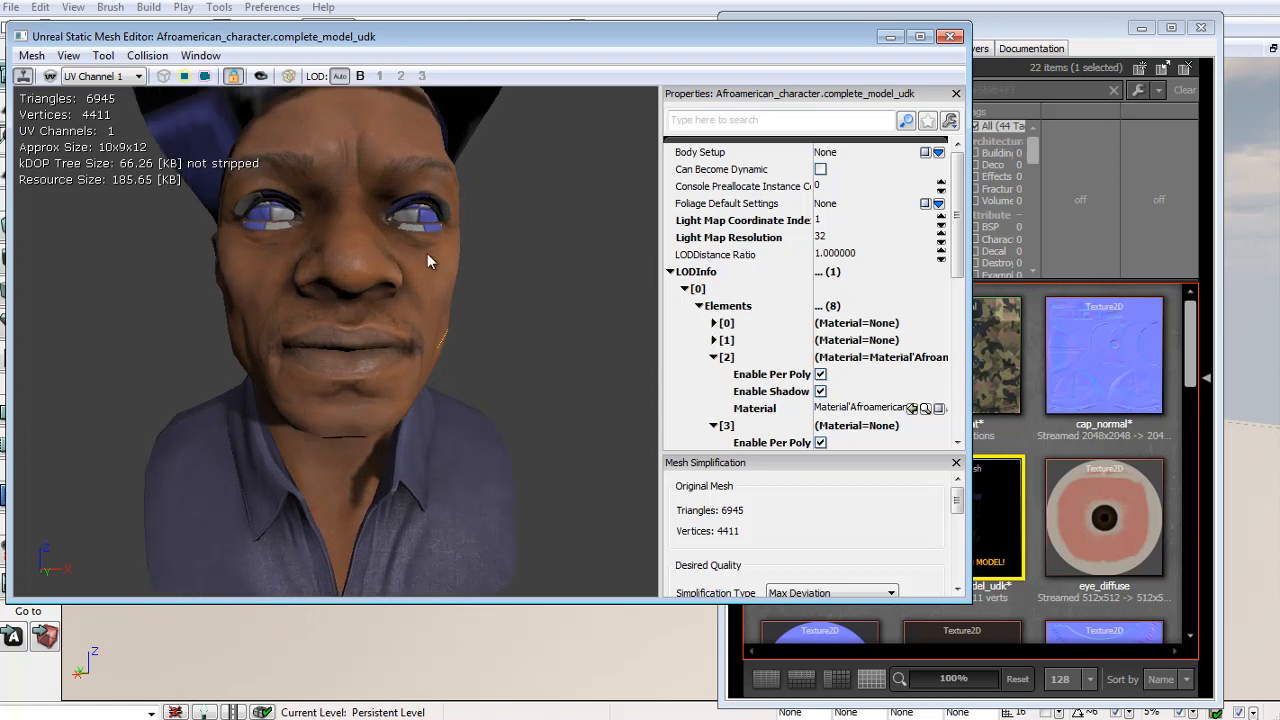
scroll(450, 270, "down", 5)
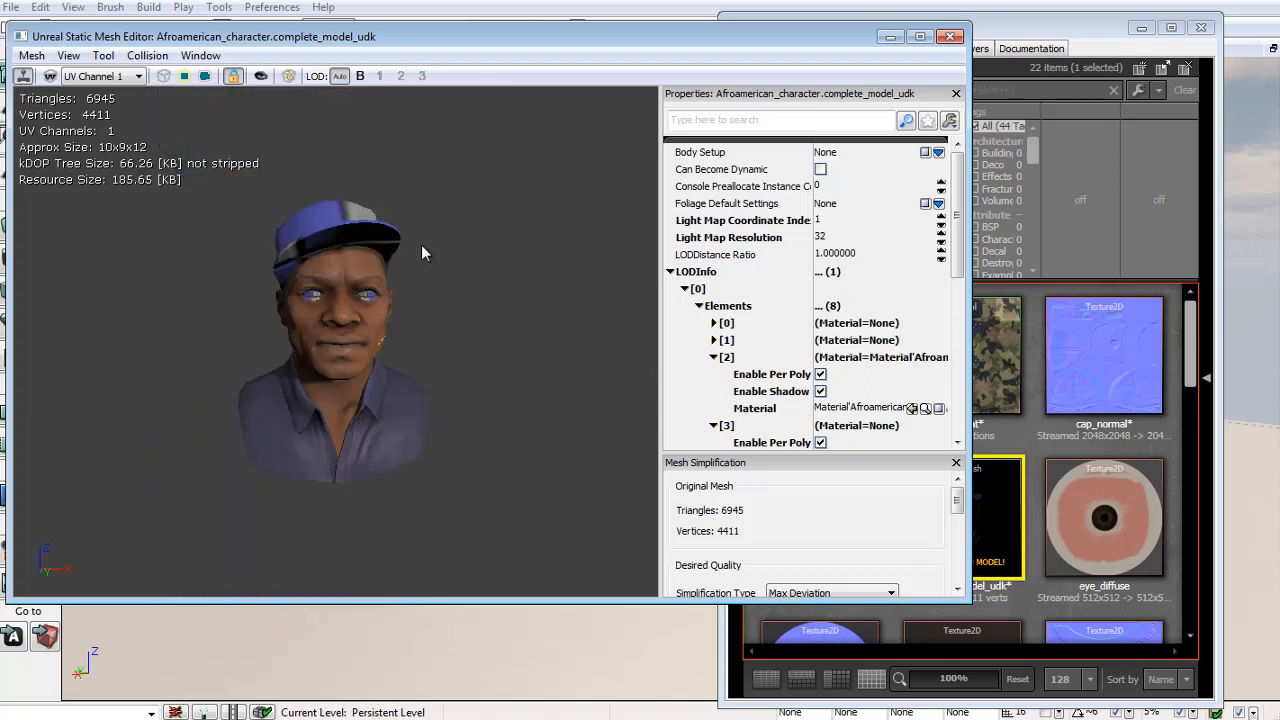
scroll(471, 303, "up", 6)
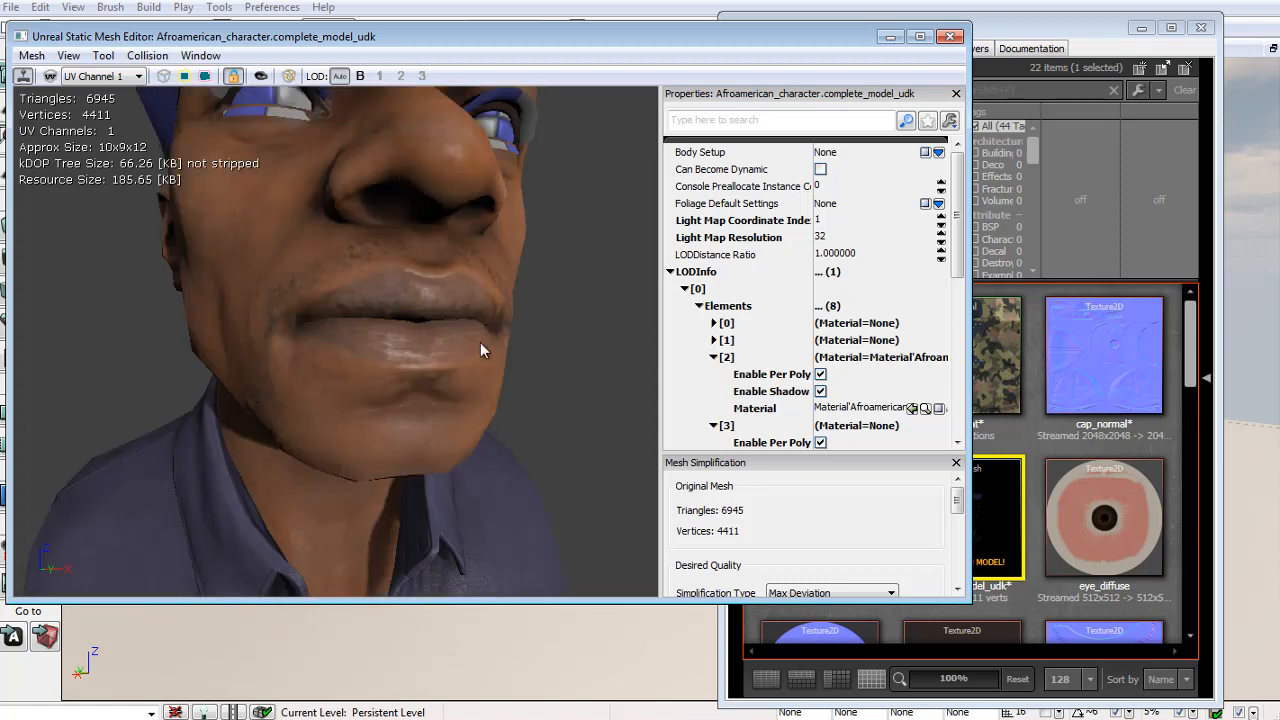
scroll(488, 348, "down", 1)
left_click_drag(490, 347, 618, 292)
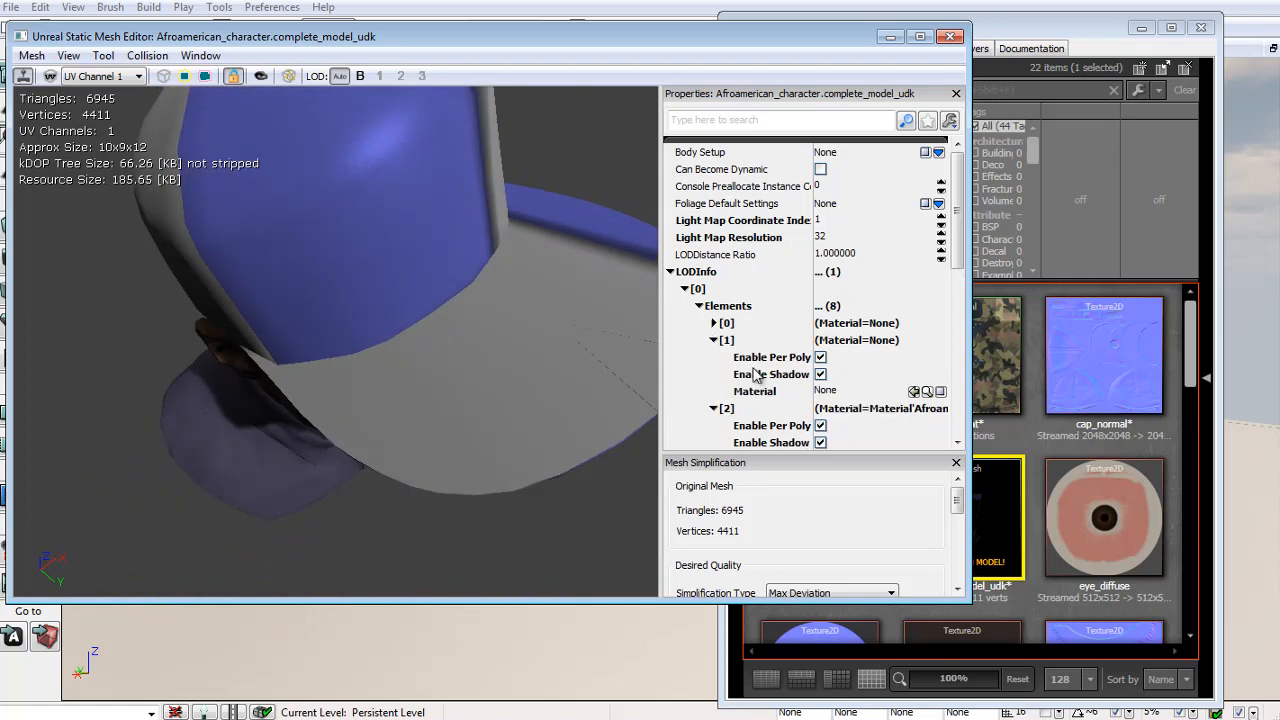
Identify the cap's element in the mesh's LODInfo and assign cap_mat as the material of element [1].
scroll(790, 330, "down", 3)
left_click(757, 310)
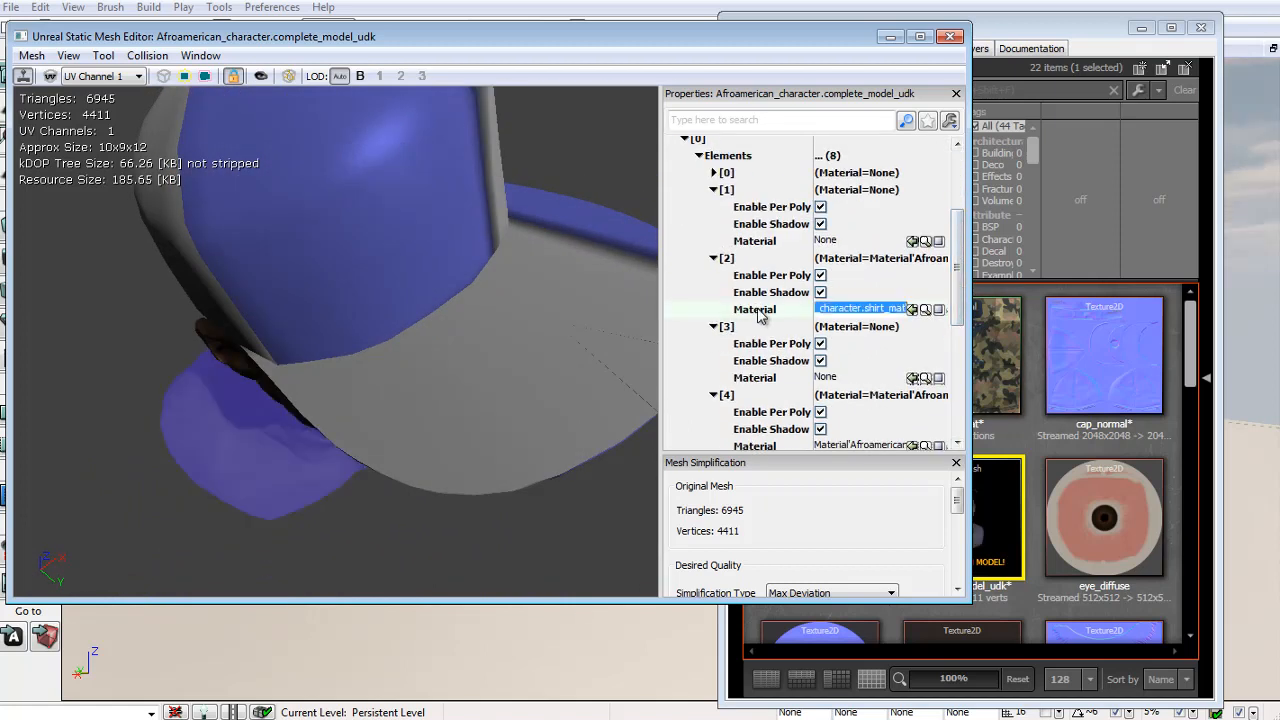
left_click(770, 242)
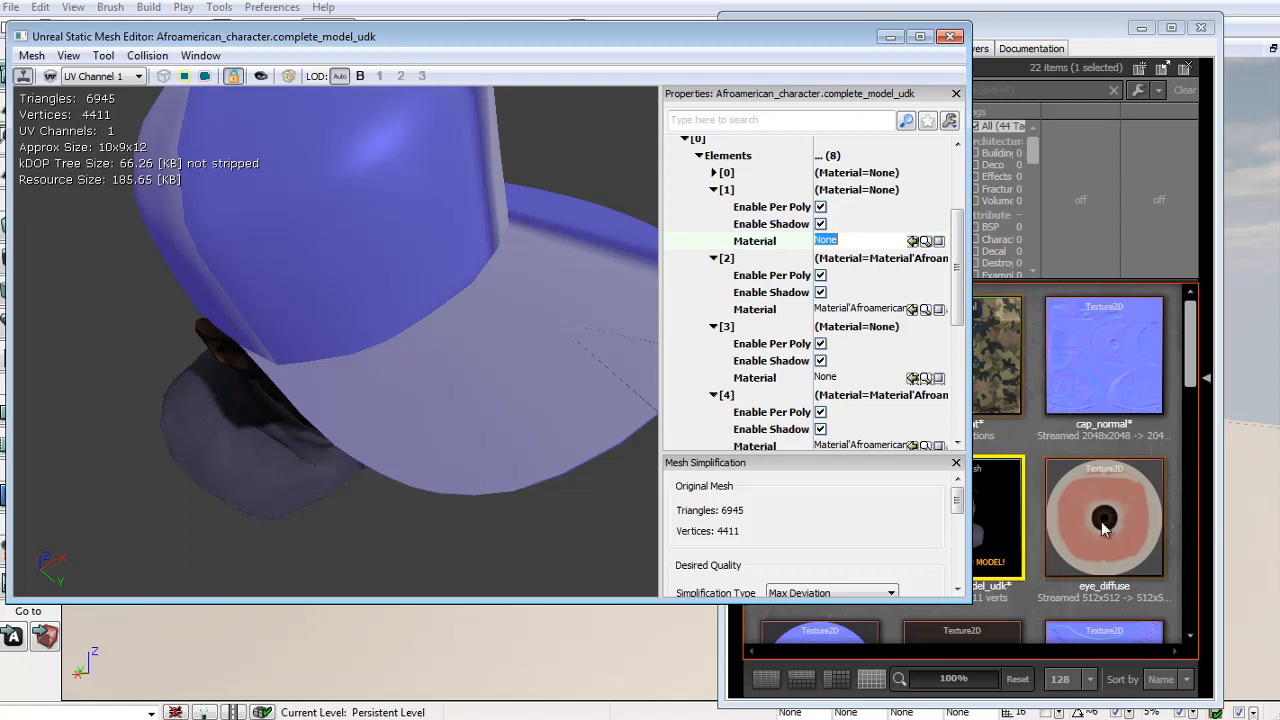
left_click(1104, 527)
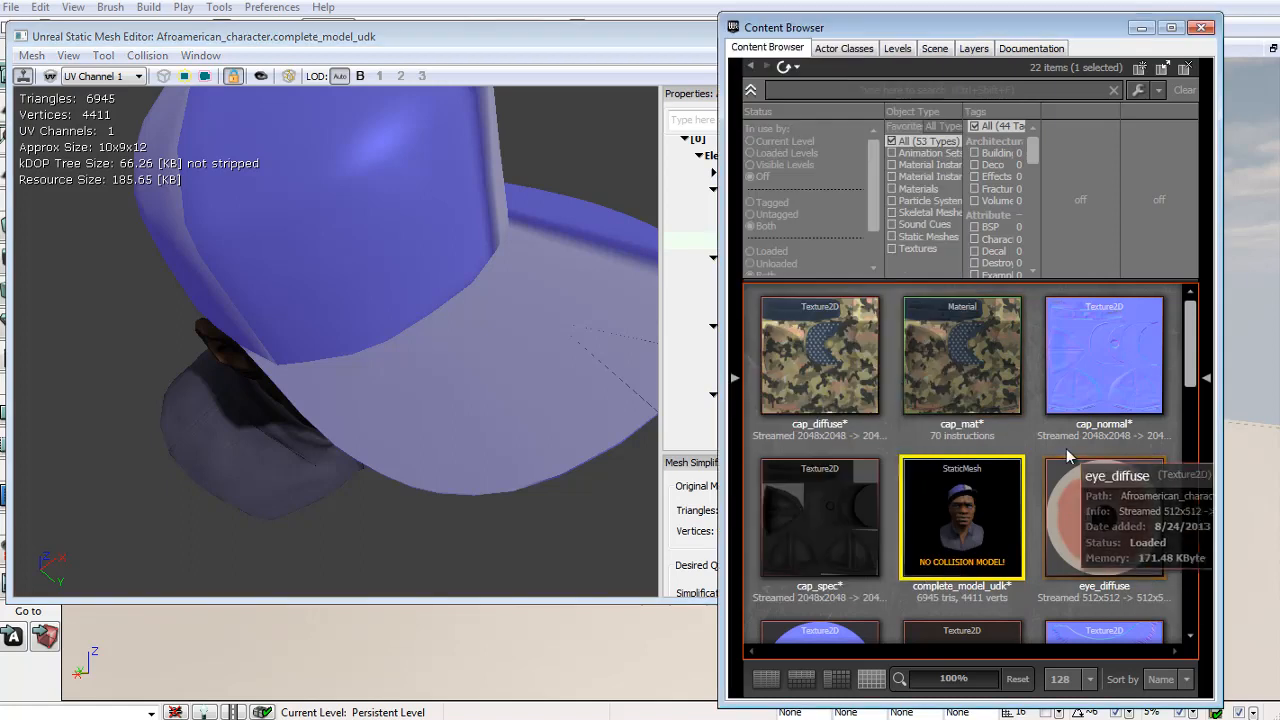
left_click(963, 358)
left_click(596, 62)
left_click(912, 242)
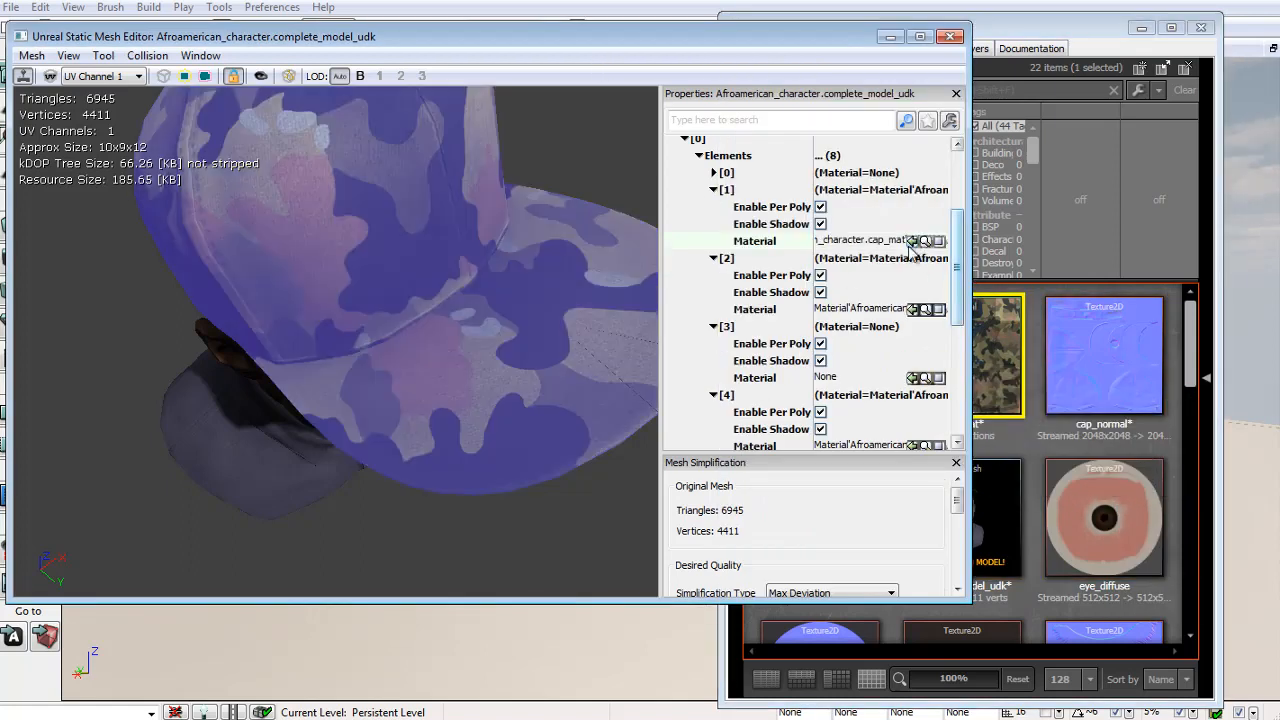
scroll(760, 170, "up", 1)
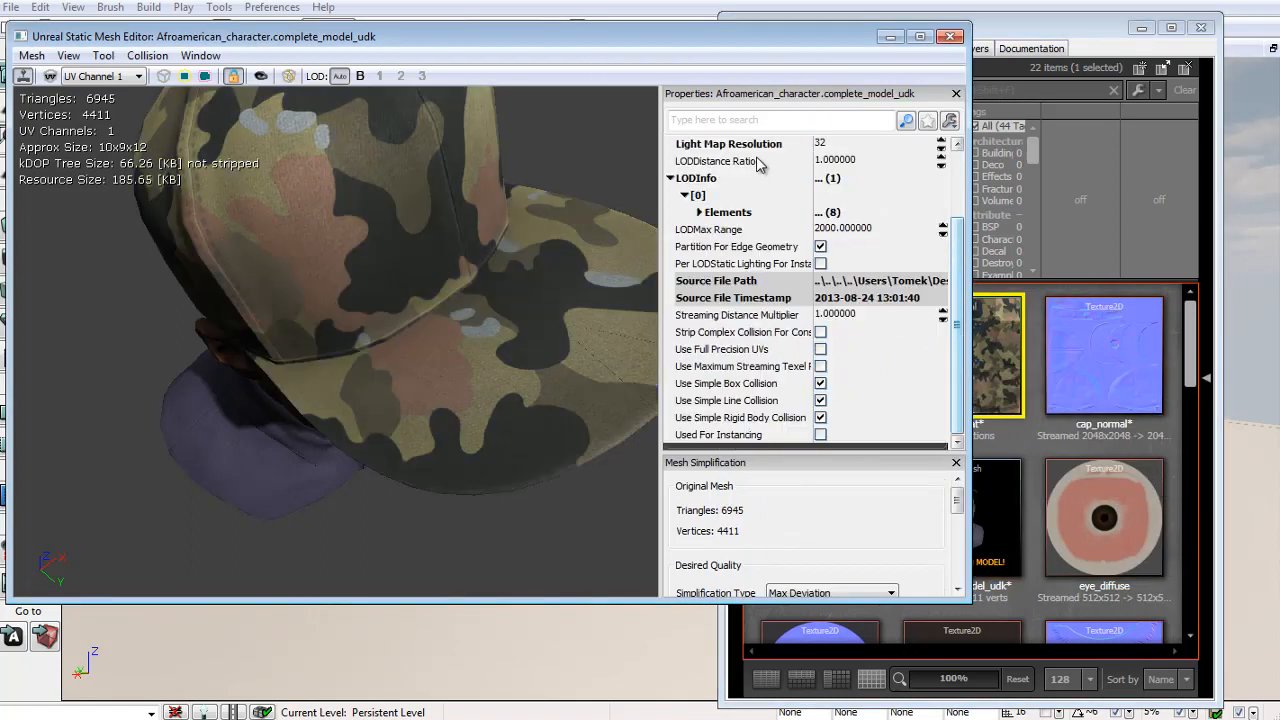
scroll(707, 218, "up", 1)
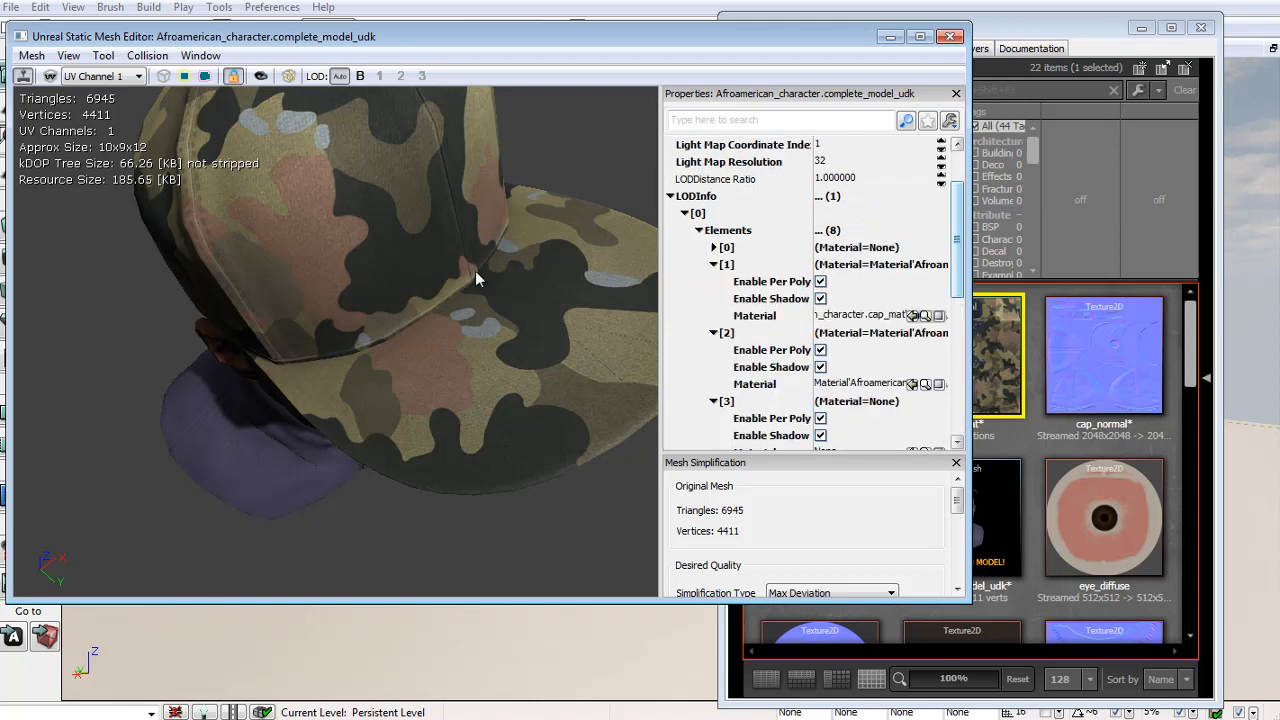
Examine the textured cap on the bust from different angles and close the Static Mesh Editor.
mouse_move(475, 271)
left_mouse_down()
mouse_move(490, 311)
mouse_move(597, 188)
mouse_move(422, 310)
mouse_move(627, 356)
mouse_move(657, 490)
mouse_move(262, 290)
mouse_move(441, 190)
mouse_move(251, 327)
mouse_move(119, 239)
mouse_move(361, 307)
mouse_move(519, 313)
mouse_move(284, 254)
mouse_move(505, 350)
mouse_move(296, 94)
mouse_move(139, 86)
mouse_move(309, 87)
mouse_move(446, 384)
mouse_move(520, 340)
mouse_move(525, 376)
mouse_move(432, 338)
mouse_move(763, 245)
mouse_move(514, 144)
mouse_move(471, 285)
mouse_move(507, 282)
mouse_move(562, 210)
mouse_move(480, 190)
mouse_move(298, 212)
mouse_move(584, 134)
mouse_move(776, 180)
left_mouse_up()
scroll(481, 354, "up", 3)
scroll(478, 354, "down", 6)
scroll(474, 358, "up", 3)
left_click(951, 36)
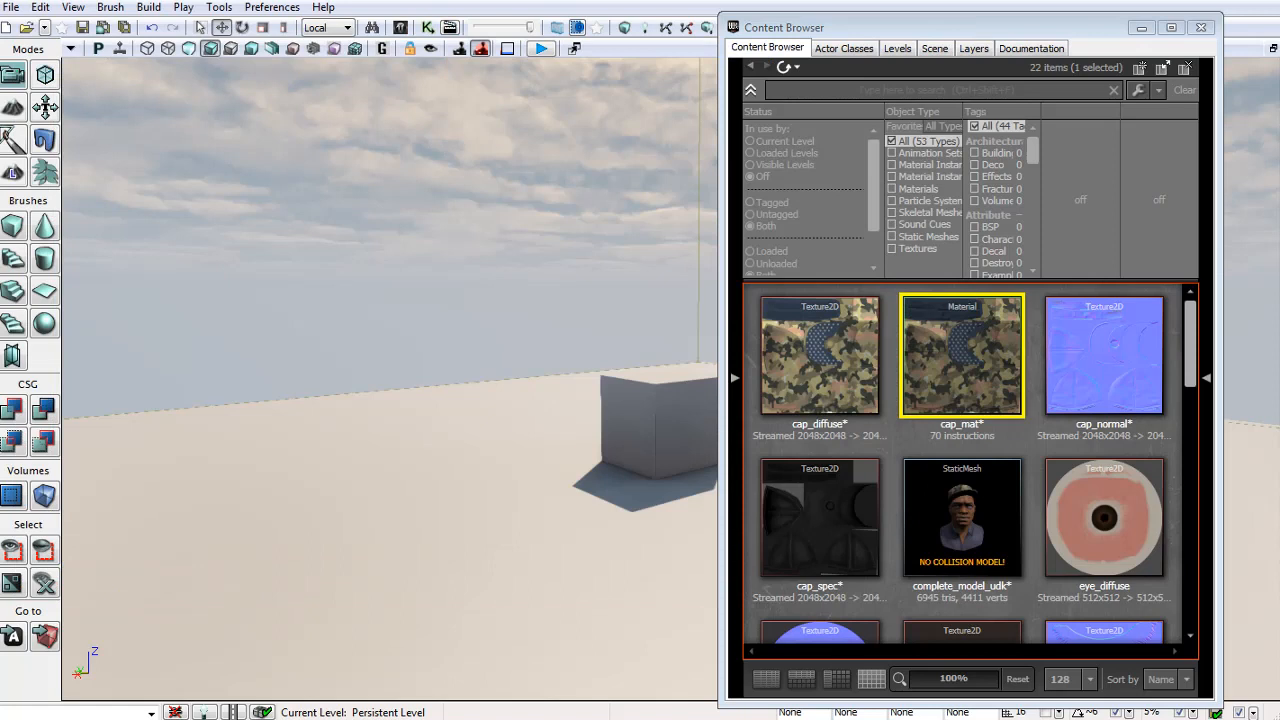
Return to the cap_mat graph and move the cap_spec Texture Sample away from the Specular input to make room.
key("alt+Tab")
left_click_drag(730, 275, 595, 240)
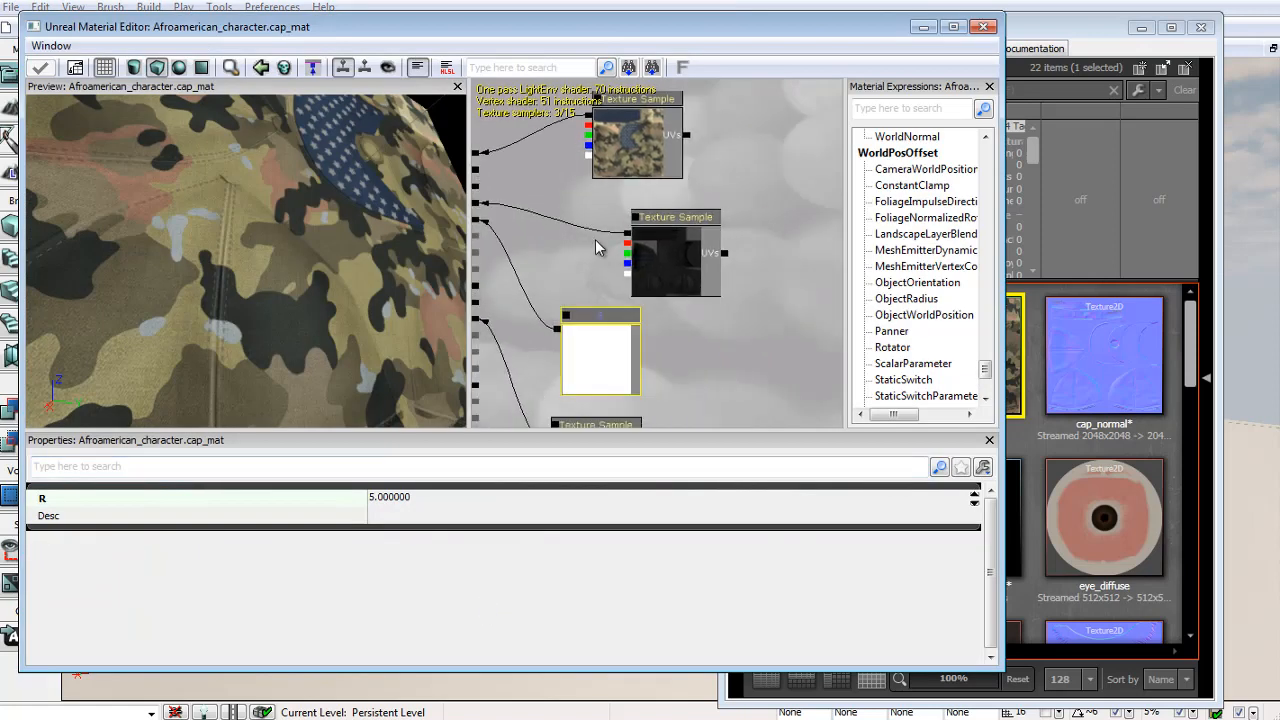
left_click_drag(674, 259, 780, 232)
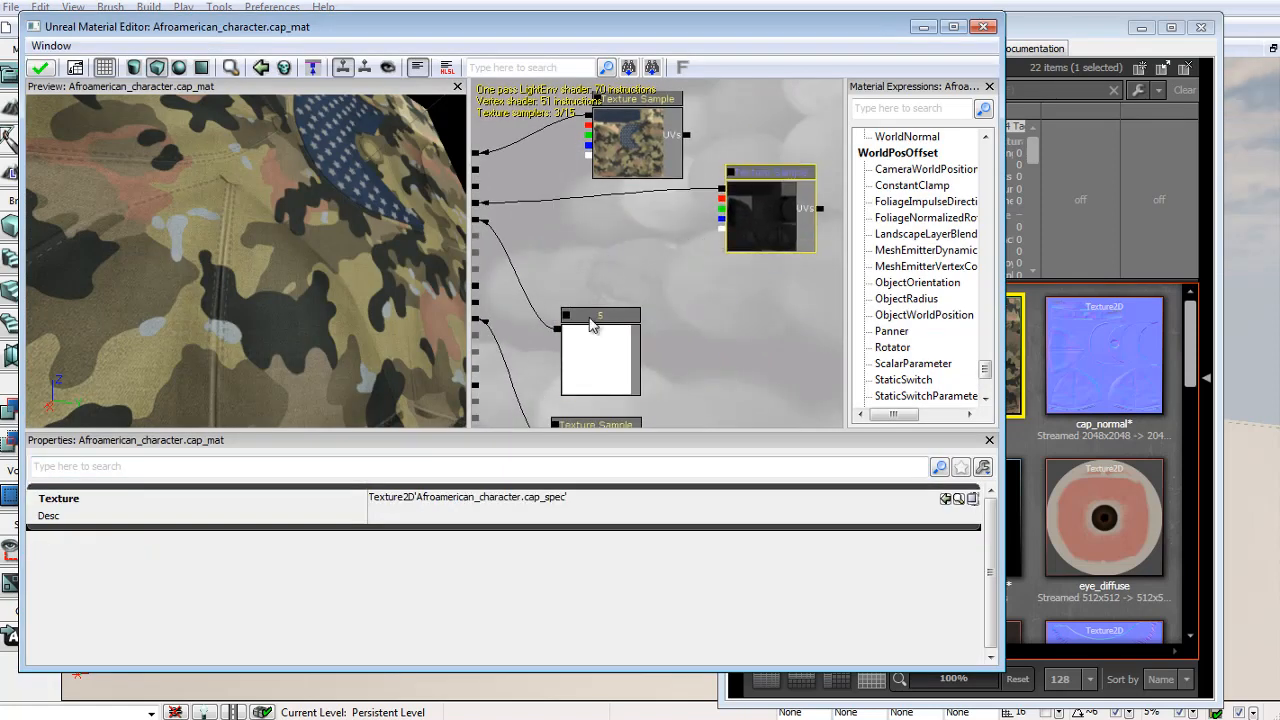
left_click(622, 316)
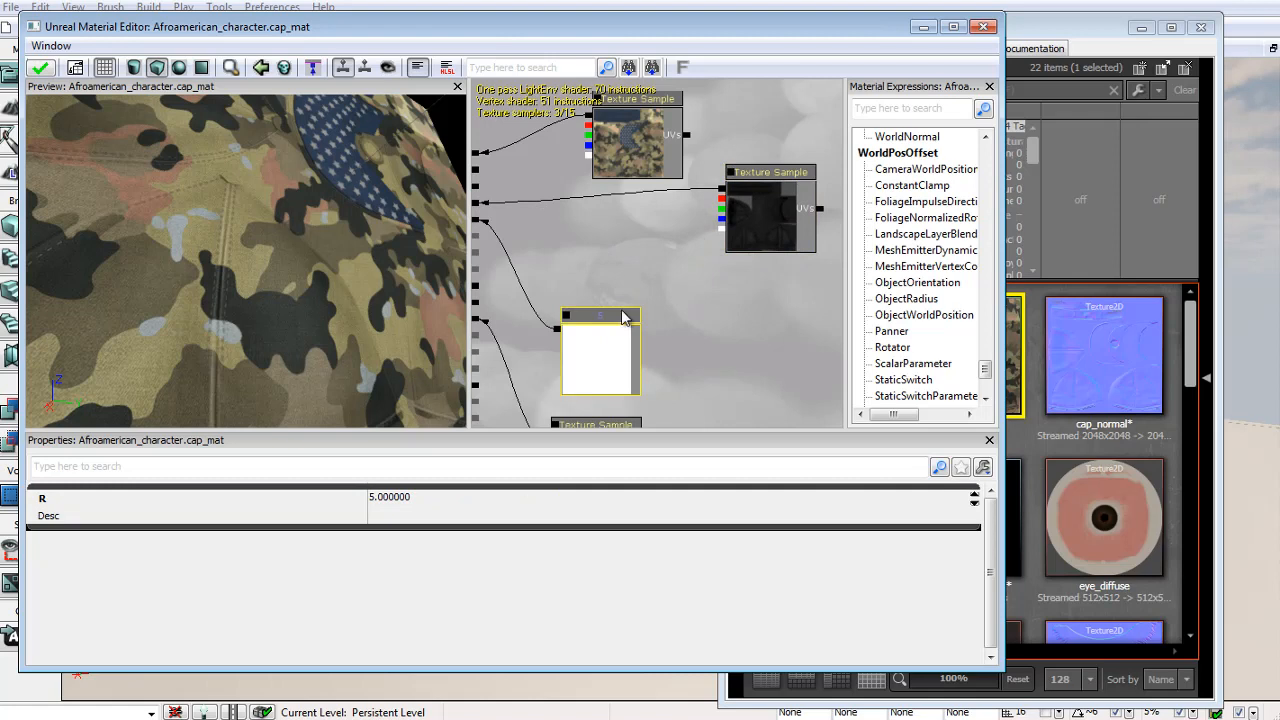
Add a Multiply node fed by the cap_spec sample in A and a new Constant in B, and connect it to Specular.
left_click(609, 219)
left_click_drag(714, 192, 661, 228)
key("1")
left_click(706, 280)
left_click_drag(703, 301, 665, 244)
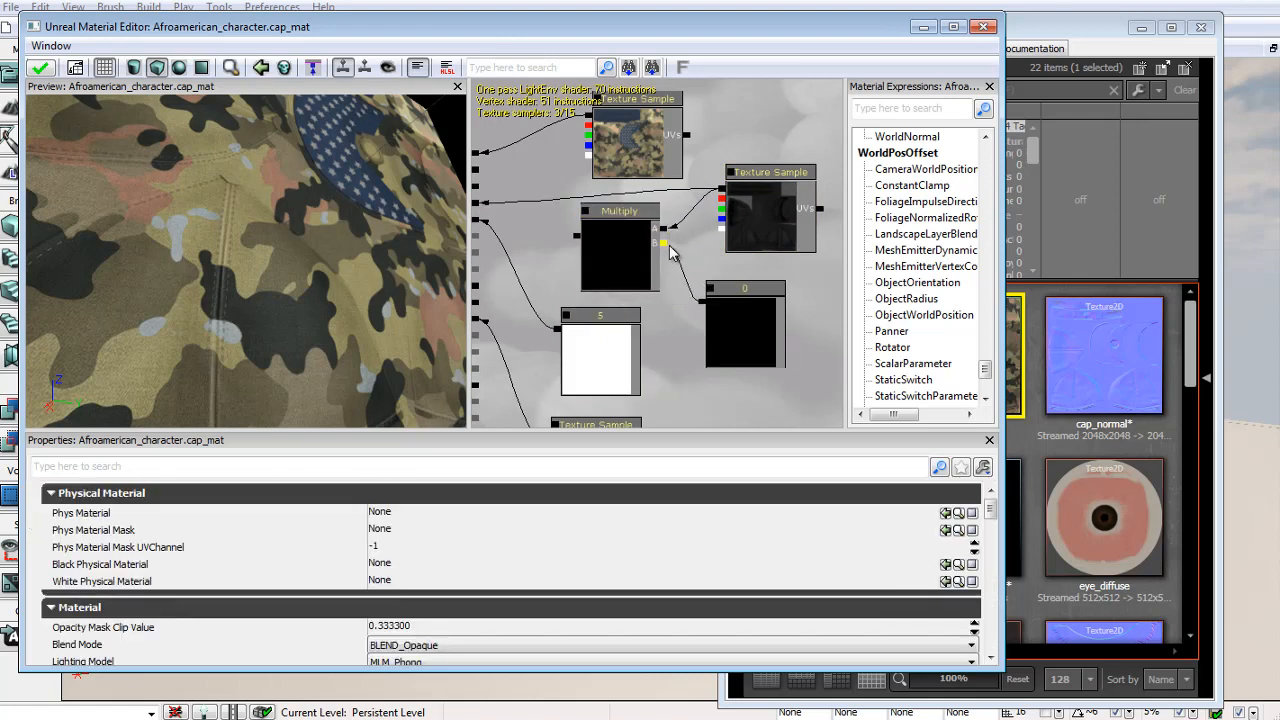
left_click_drag(579, 233, 645, 255)
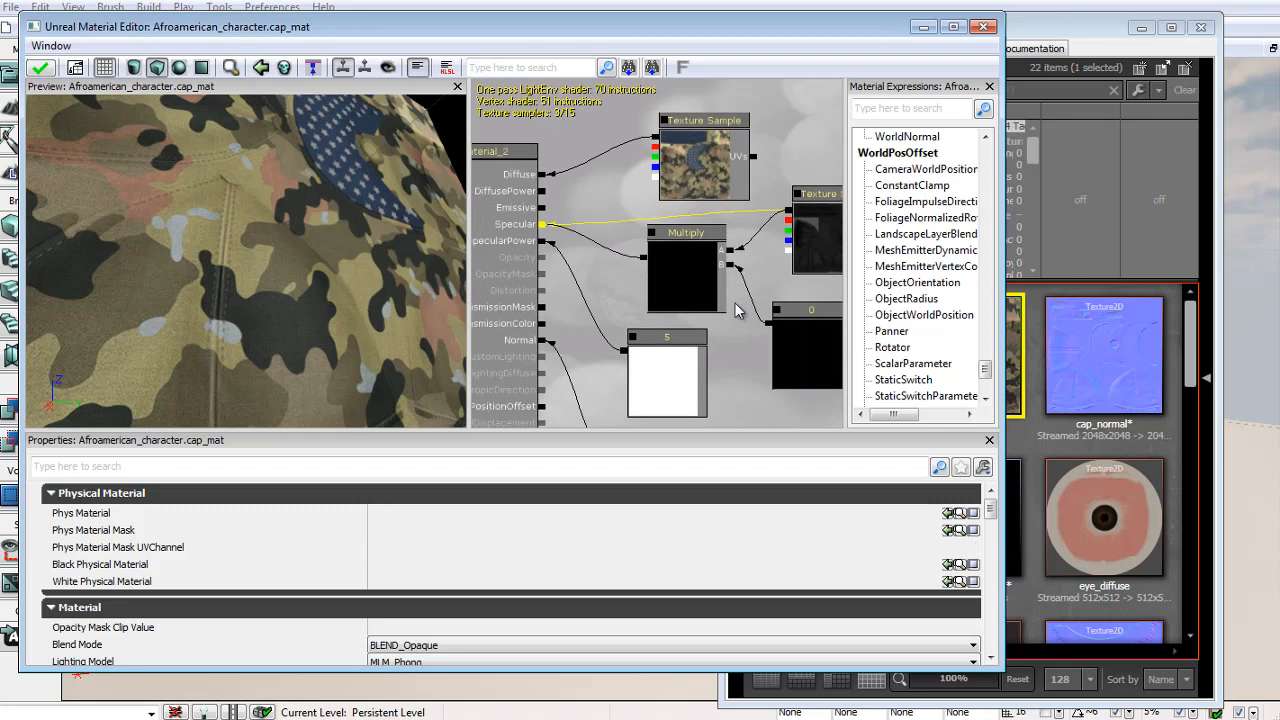
Set the Multiply's Constant to 1.2, apply the changes to cap_mat and close the Material Editor.
left_click(790, 340)
left_click(393, 500)
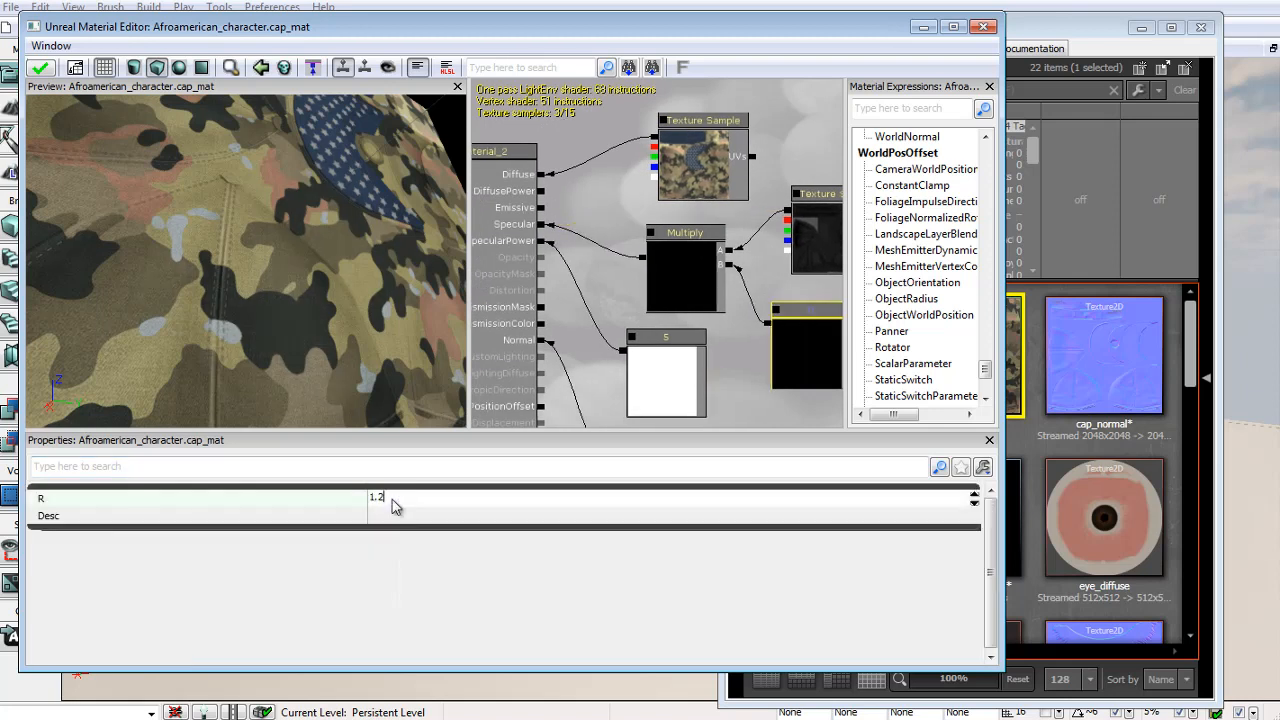
left_click_drag(365, 400, 341, 317)
left_click(40, 67)
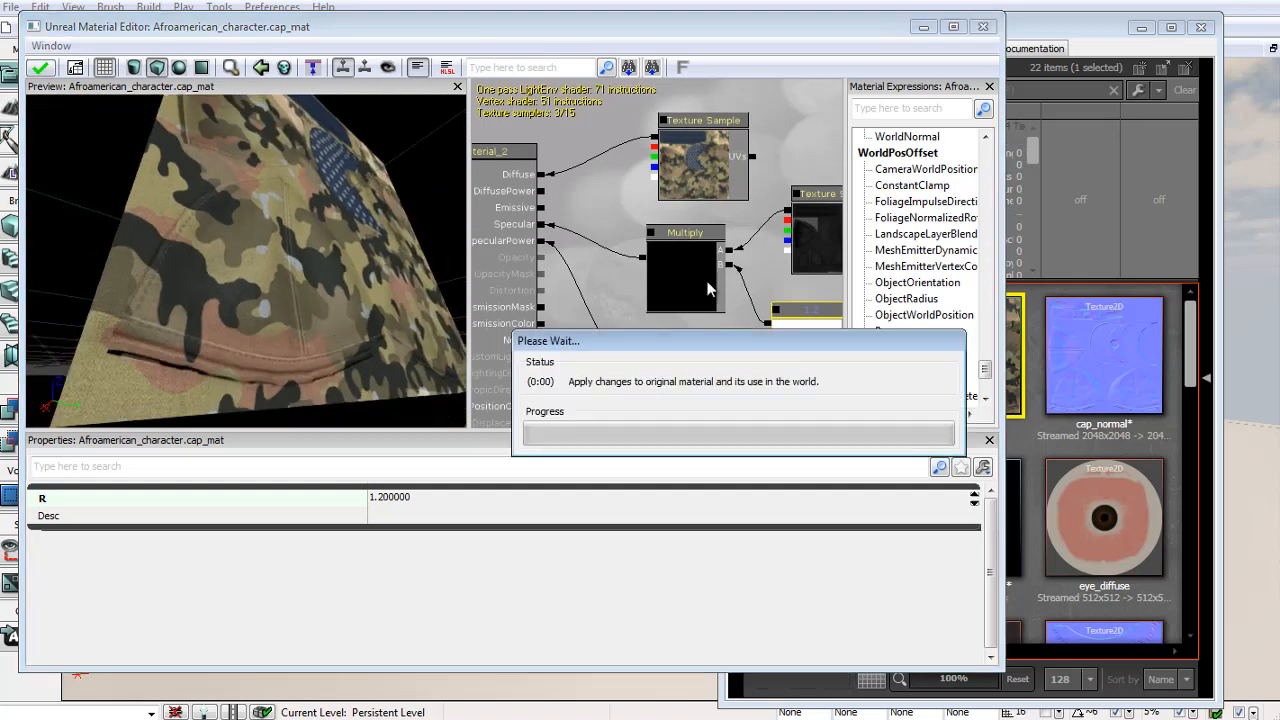
left_click(982, 28)
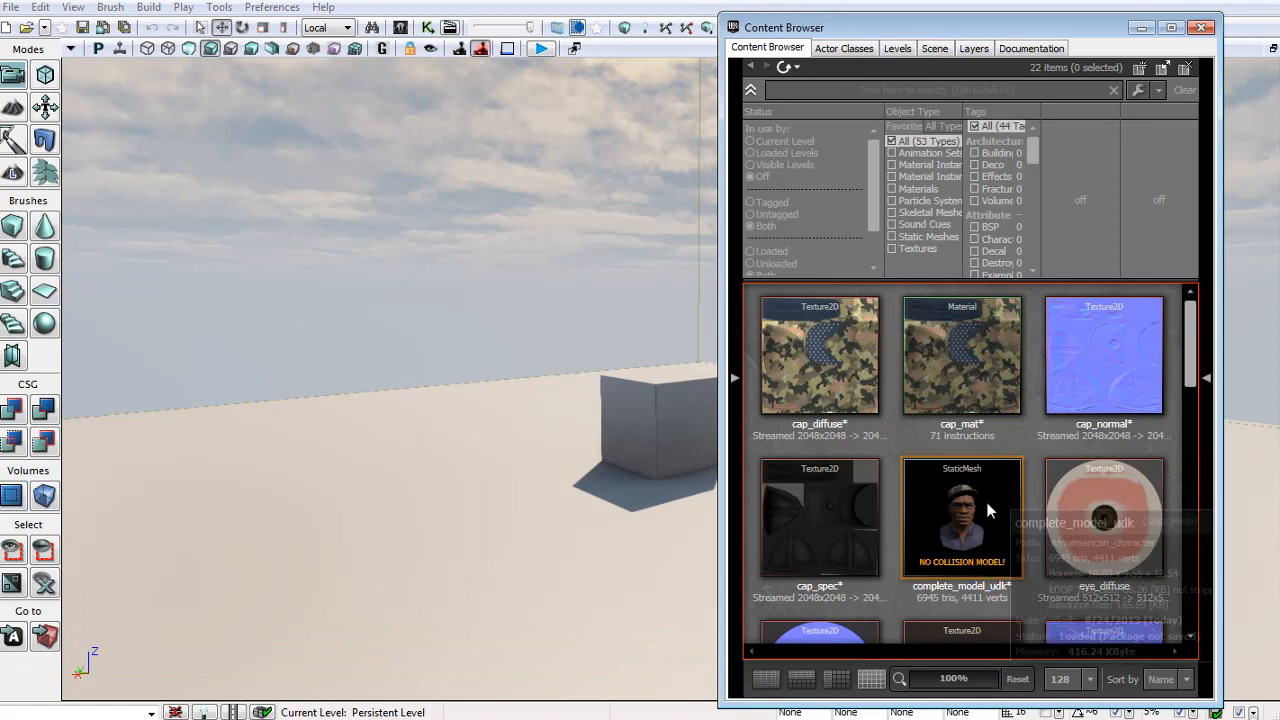
Place complete_model_udk in the level, scale it uniformly to 7.04 and minimize the Content Browser.
left_click_drag(974, 496, 474, 507)
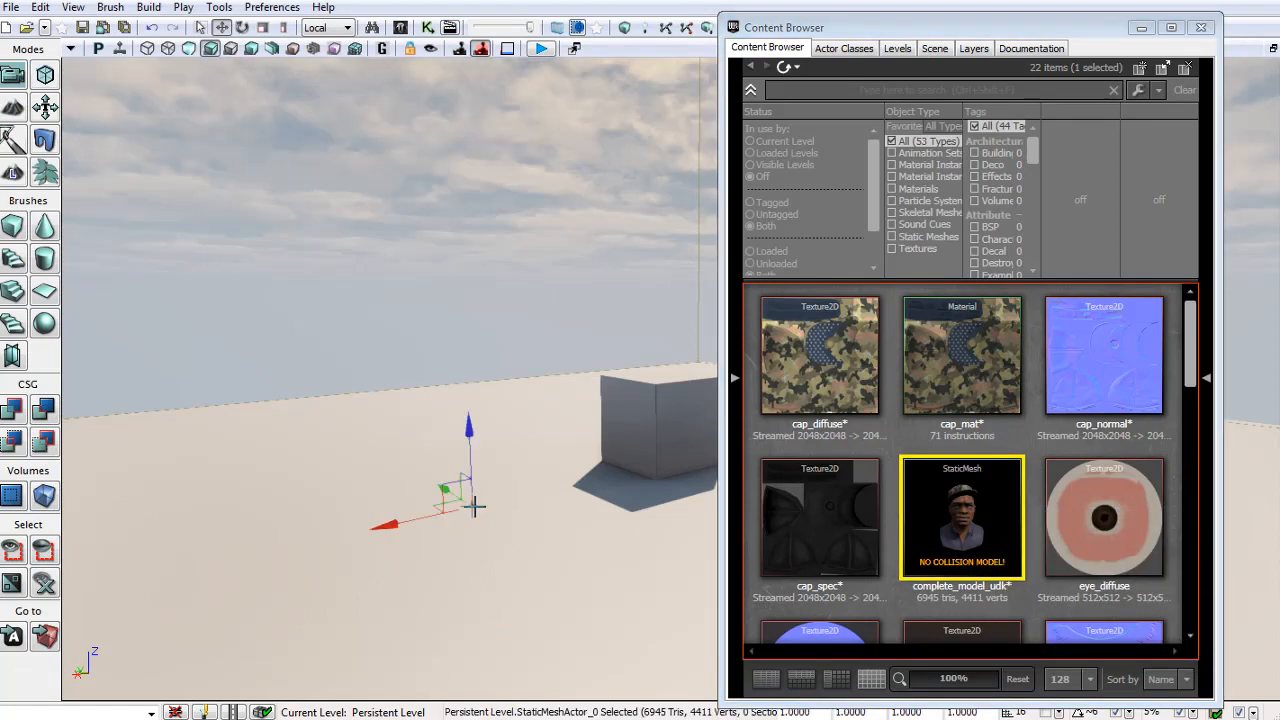
right_click_drag(514, 513, 561, 582)
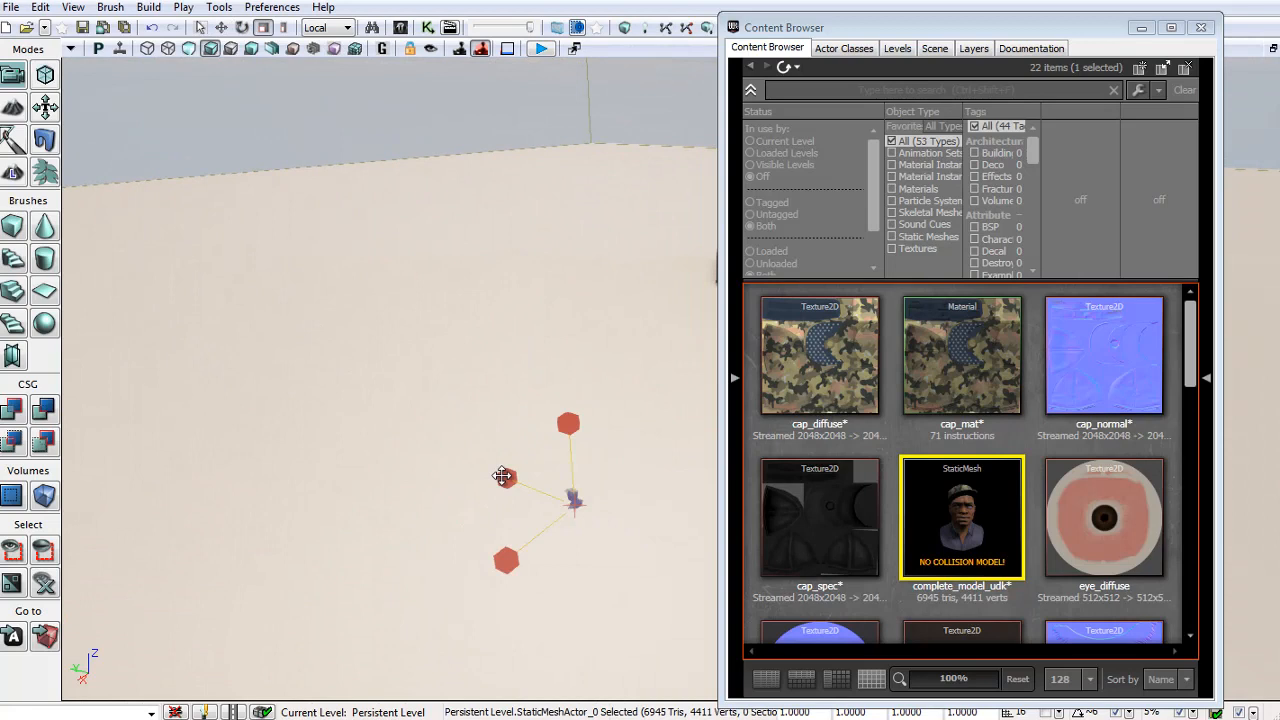
left_click_drag(425, 433, 174, 228)
right_click_drag(504, 476, 831, 223)
left_click(1142, 29)
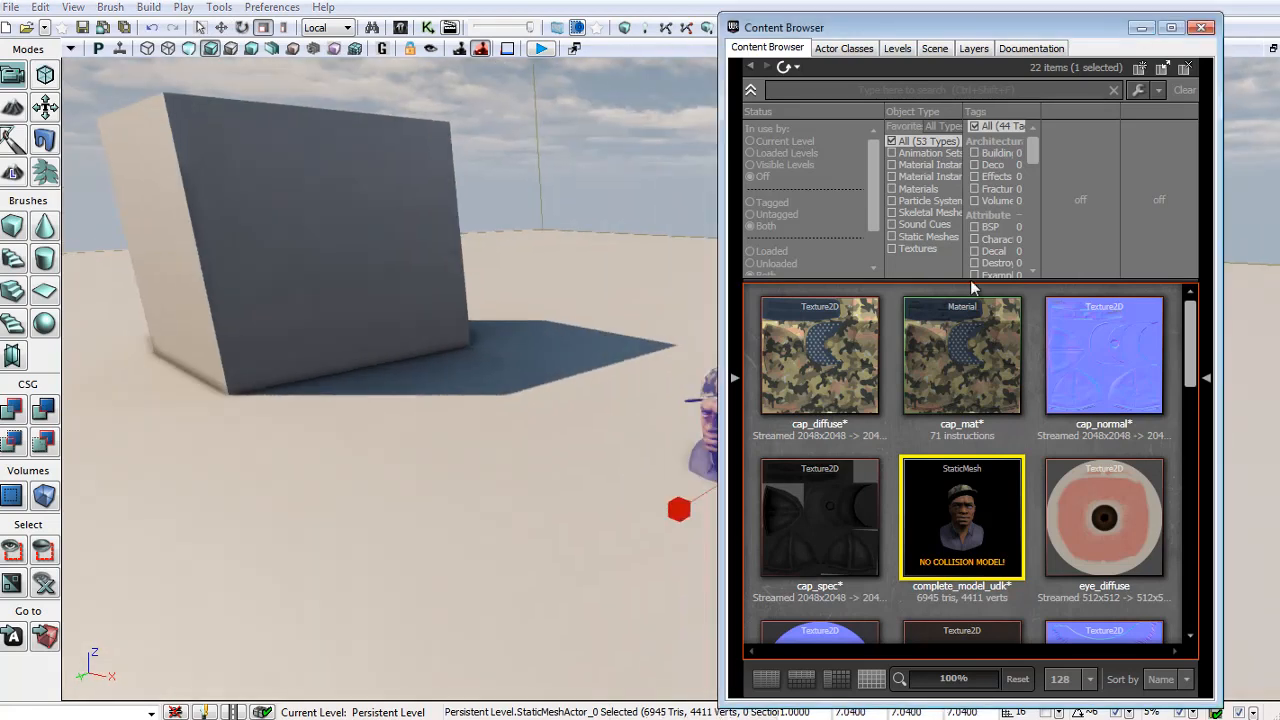
Rotate the placed bust in the level and view it from several sides to check it under the scene lighting.
right_click_drag(760, 438, 814, 421)
scroll(814, 421, "down", 3)
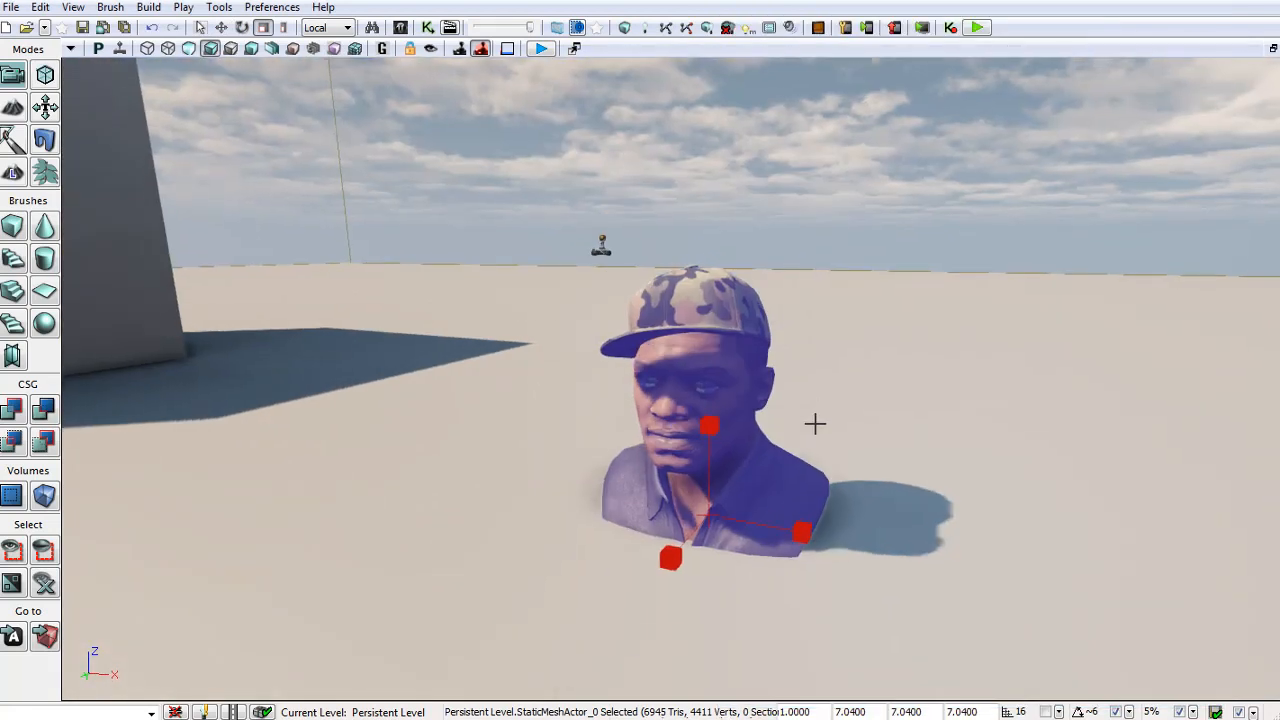
left_click_drag(720, 558, 1267, 540)
right_click_drag(669, 539, 1235, 501)
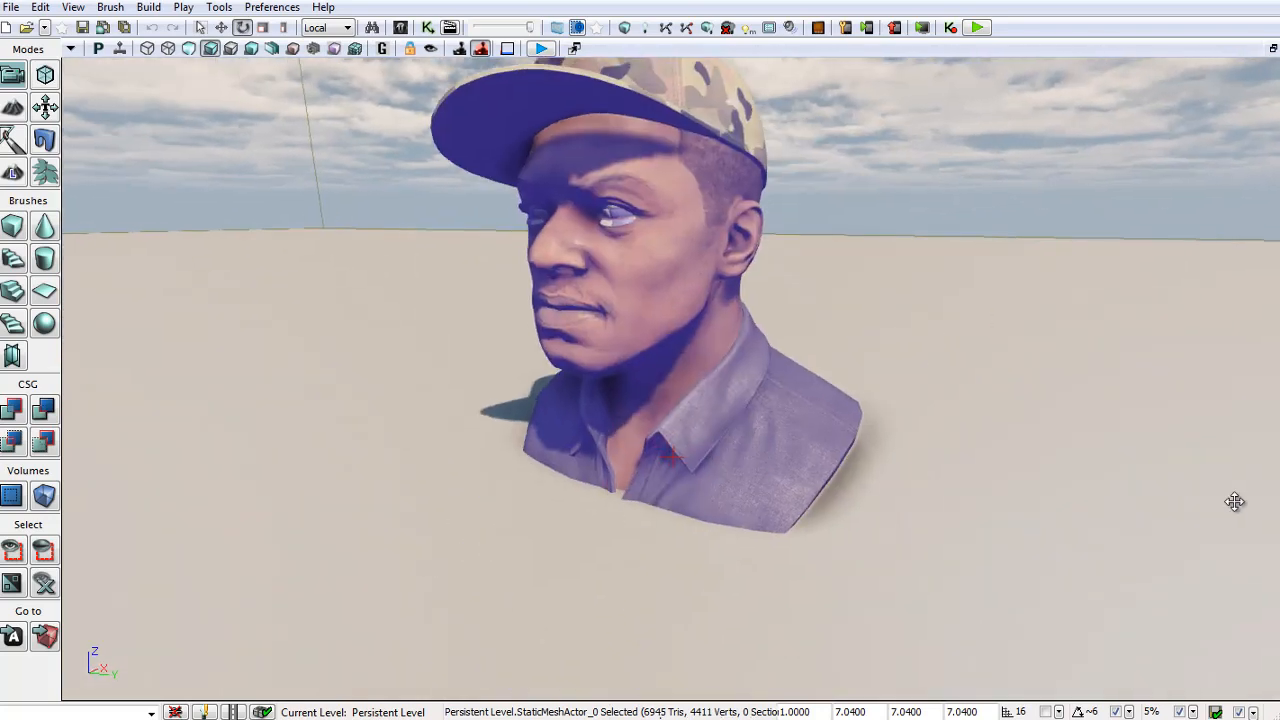
left_click_drag(671, 344, 674, 295)
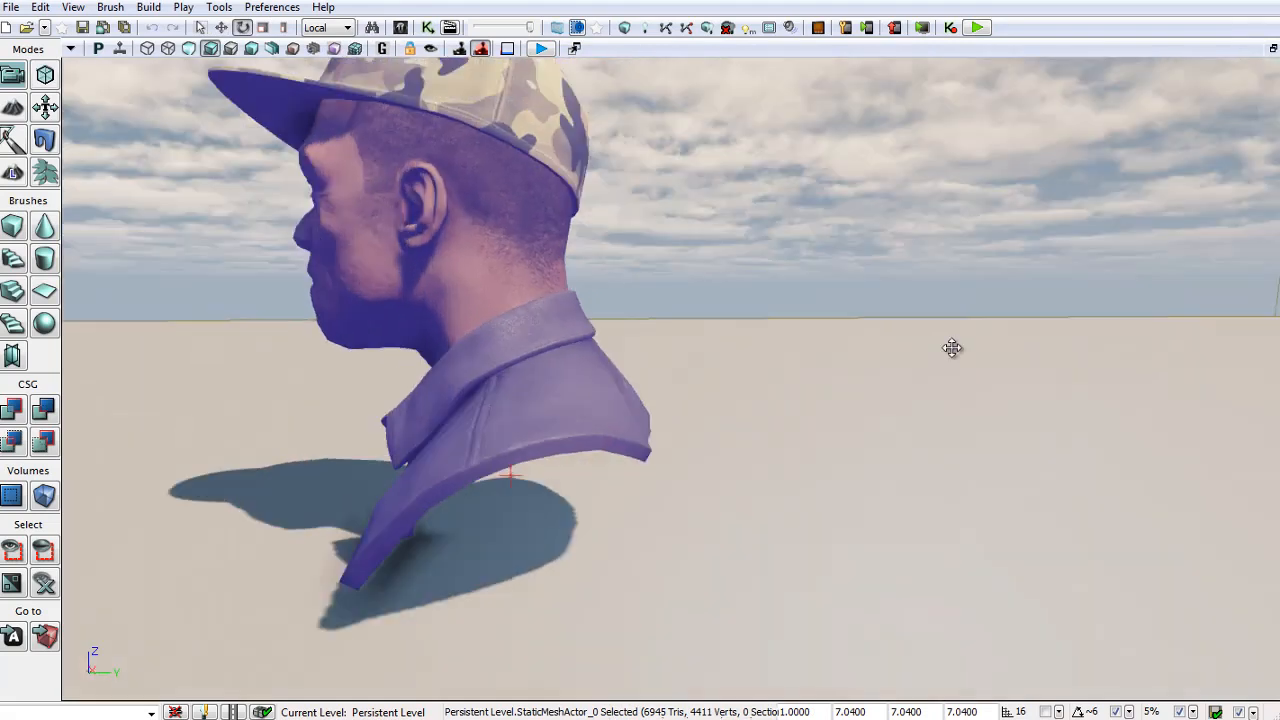
right_click_drag(951, 349, 590, 460)
left_click_drag(645, 453, 699, 459)
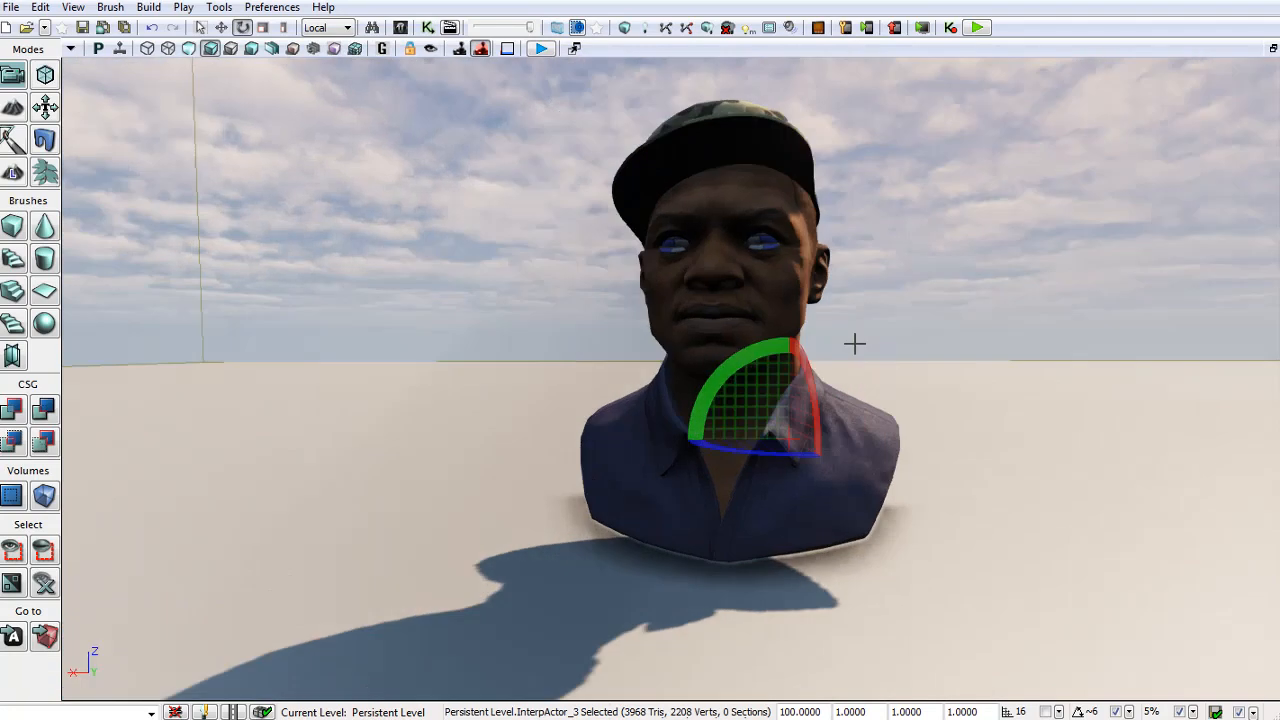
right_click_drag(851, 343, 773, 398)
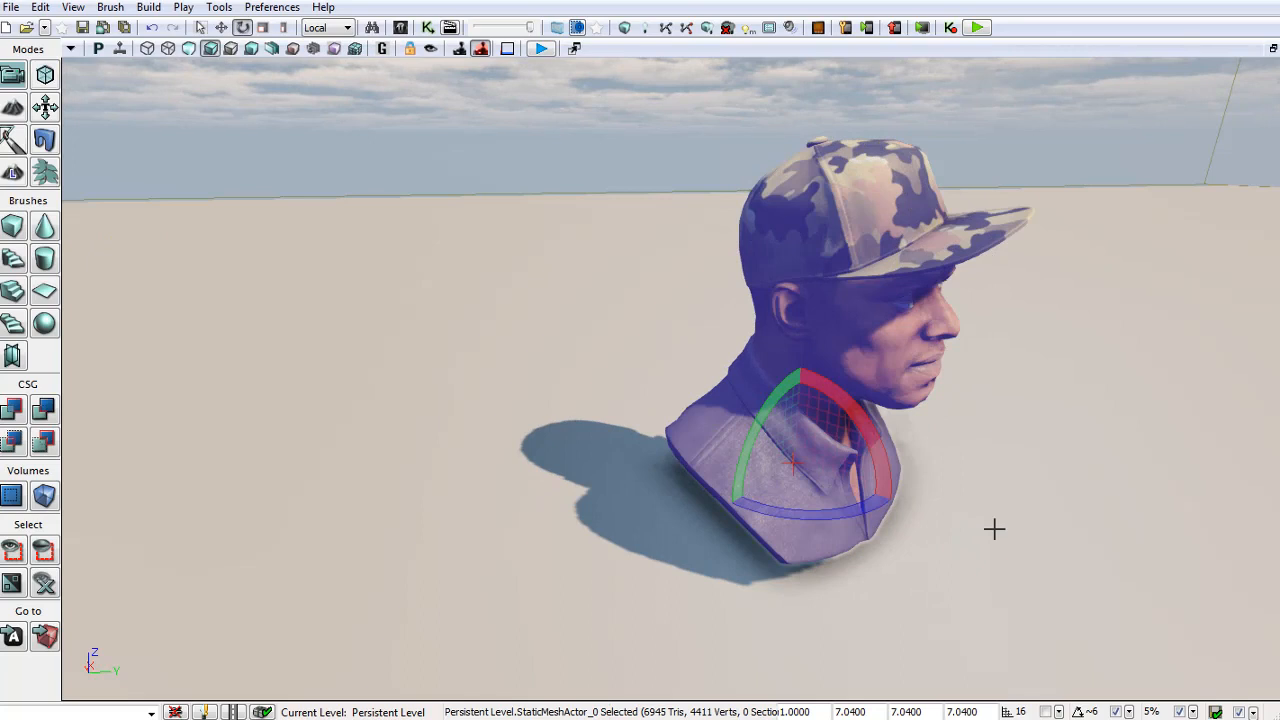
Reopen the Content Browser and save the level as test_map_afroamerican in the Maps/Mobile folder.
right_click_drag(914, 521, 989, 533)
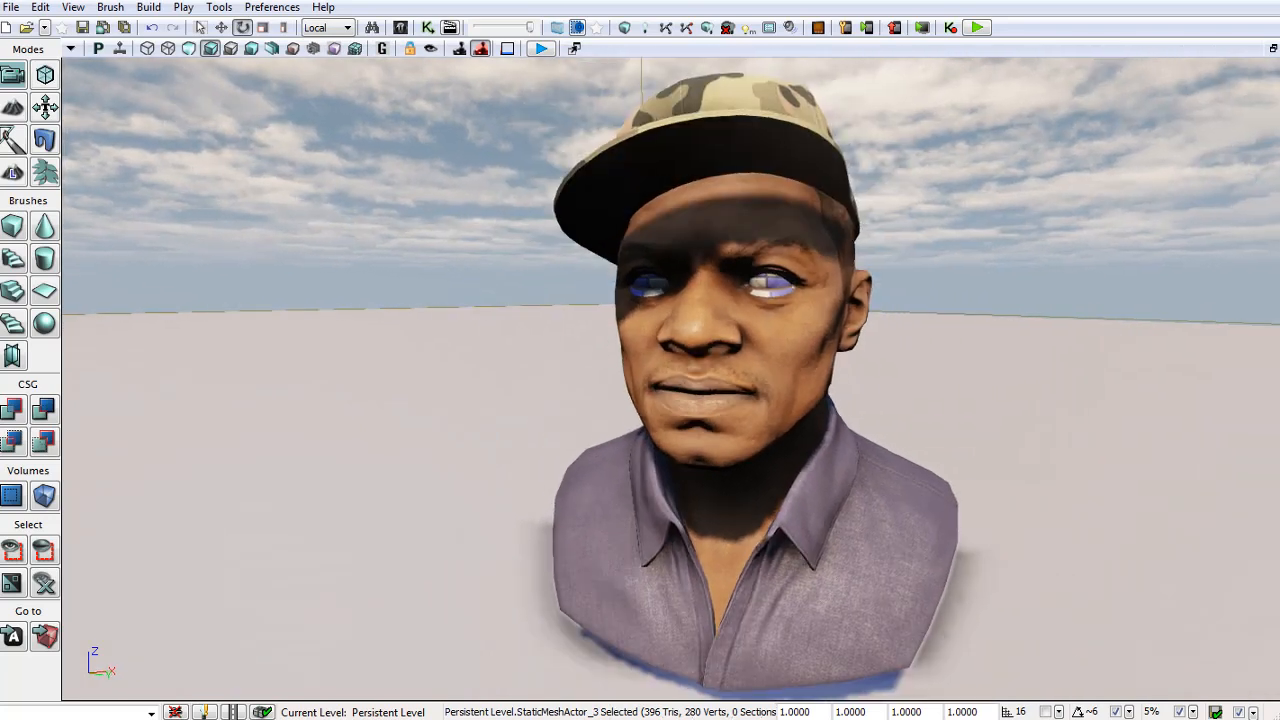
key("ctrl+shift+f")
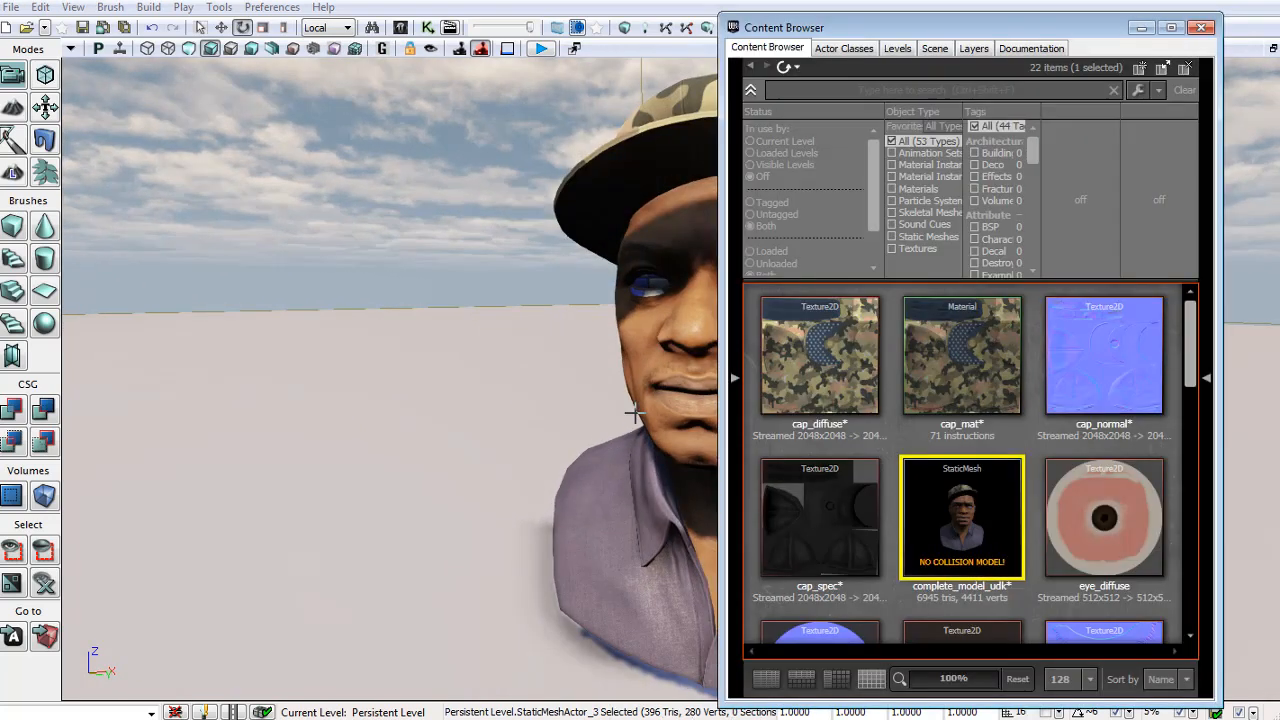
right_click_drag(614, 433, 546, 436)
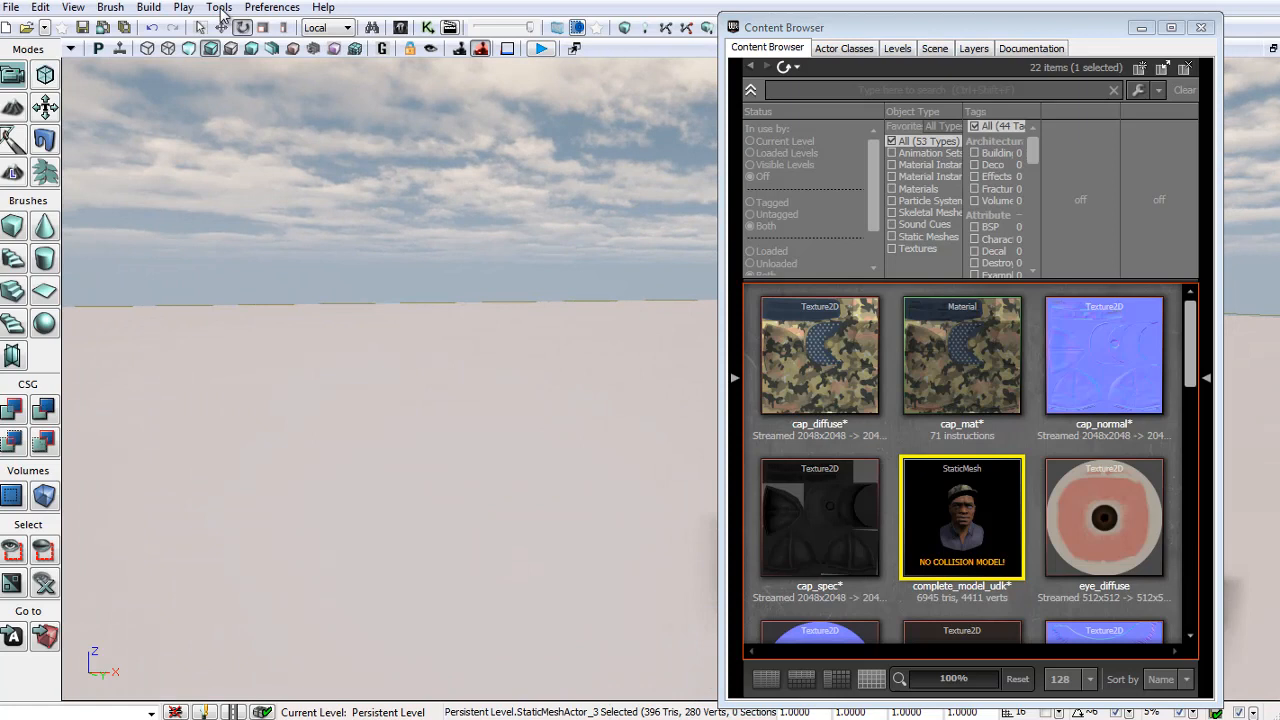
left_click(101, 28)
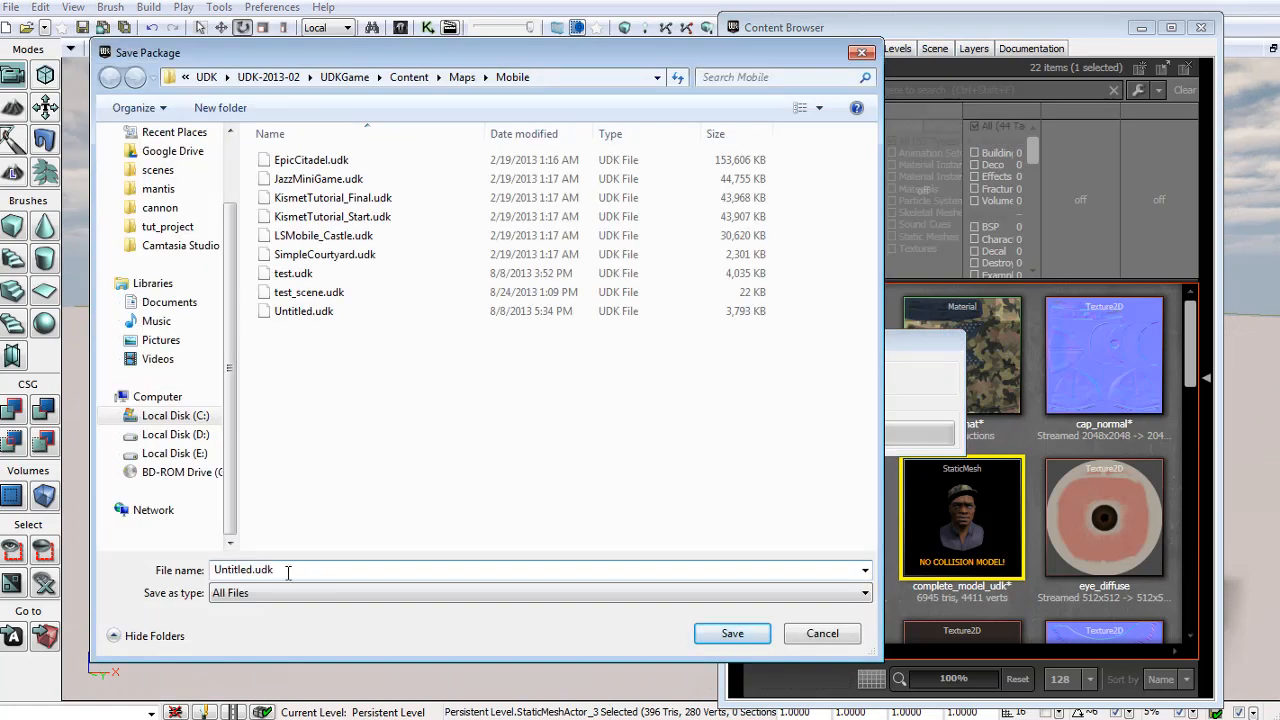
type("test_map_afroamerican")
key("Return")
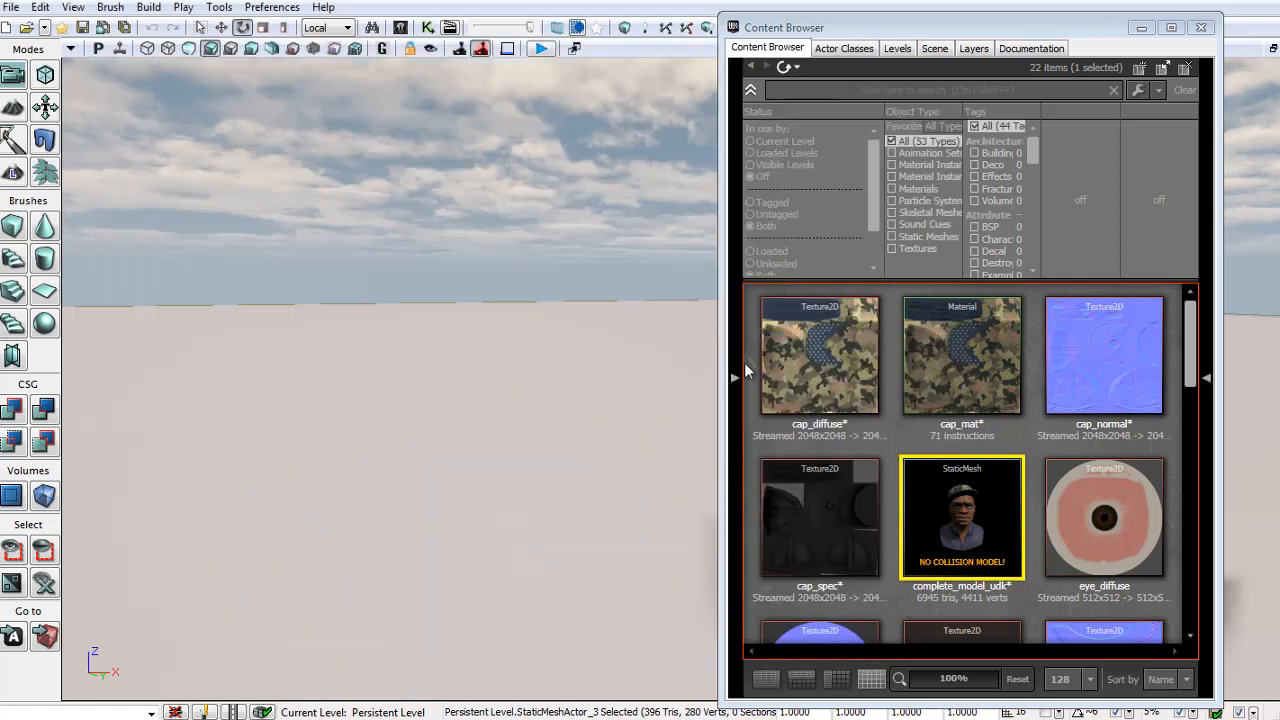
Create a new Material named eyelashes_mat in the Afroamerican_character package and bring the Content Browser forward to its eyelashes textures.
left_click(1032, 444)
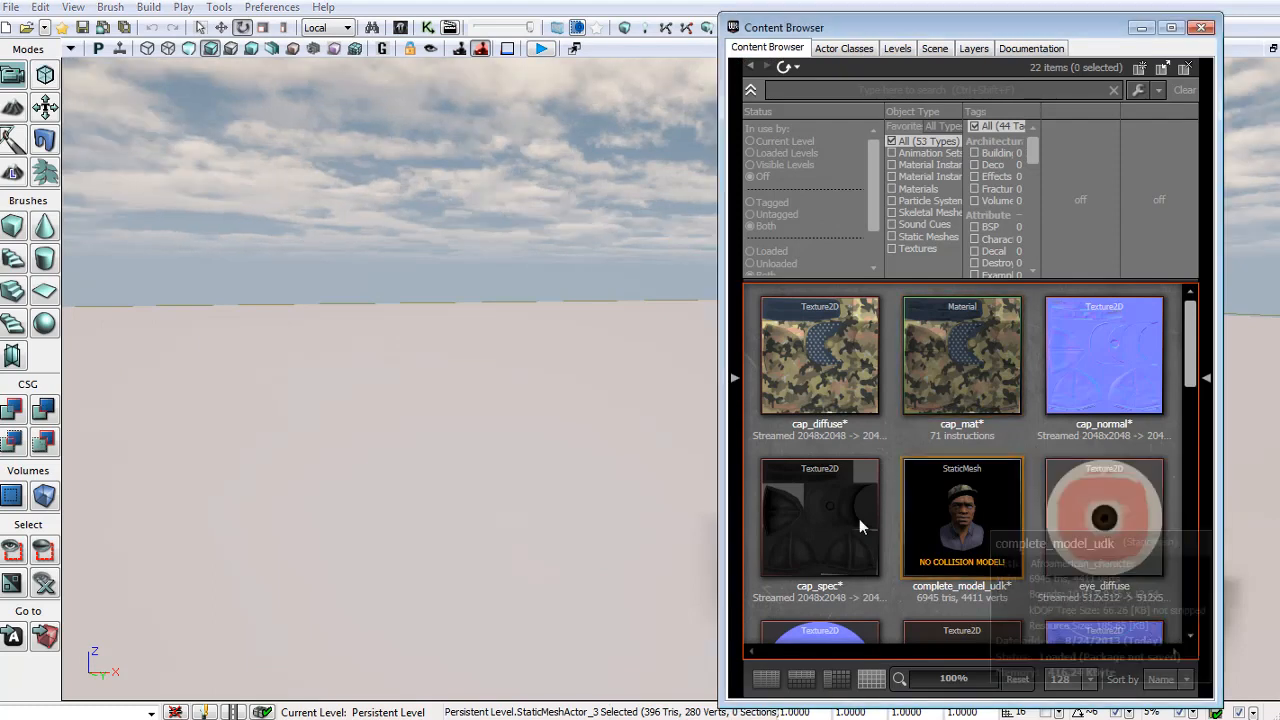
scroll(1014, 569, "down", 6)
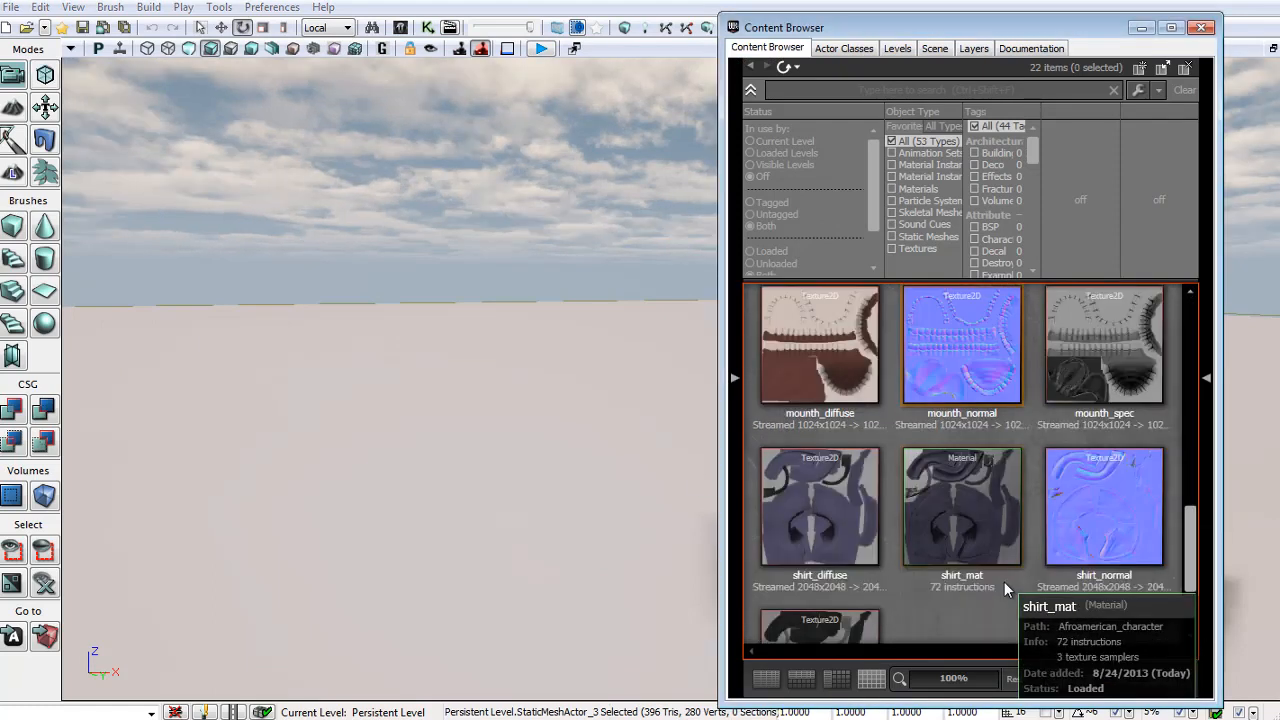
right_click(937, 579)
left_click(1000, 169)
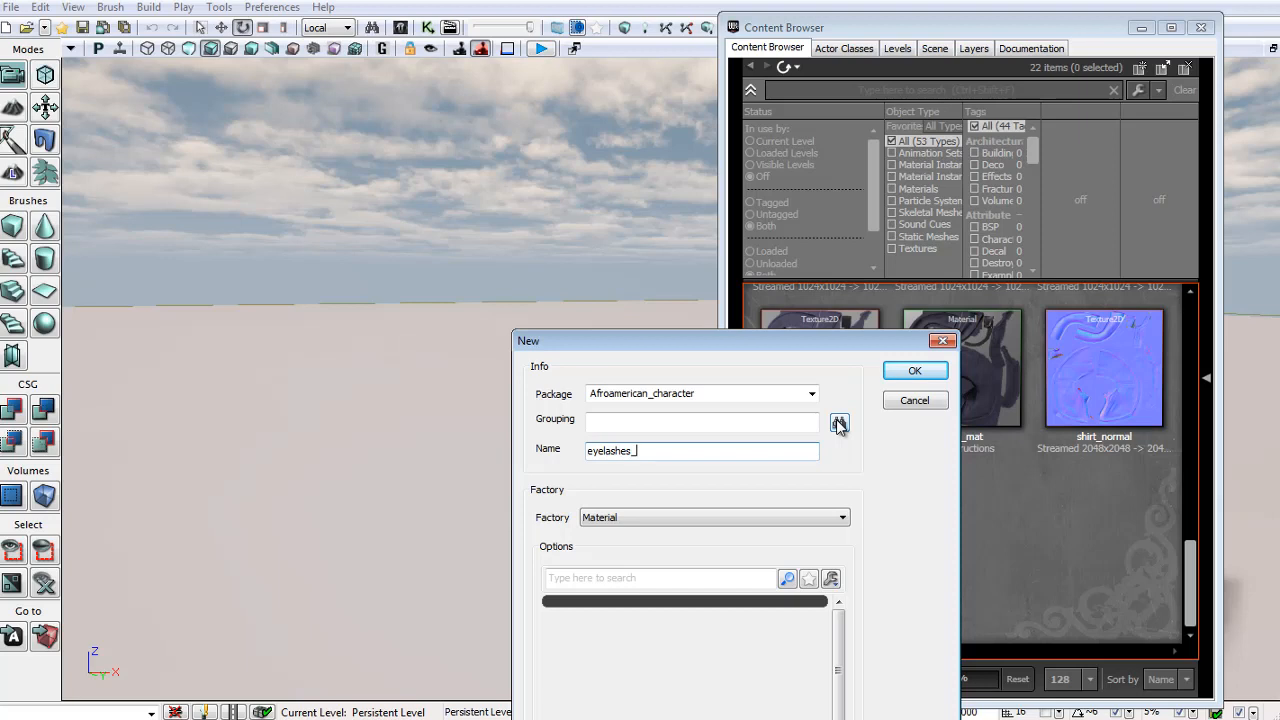
key("Return")
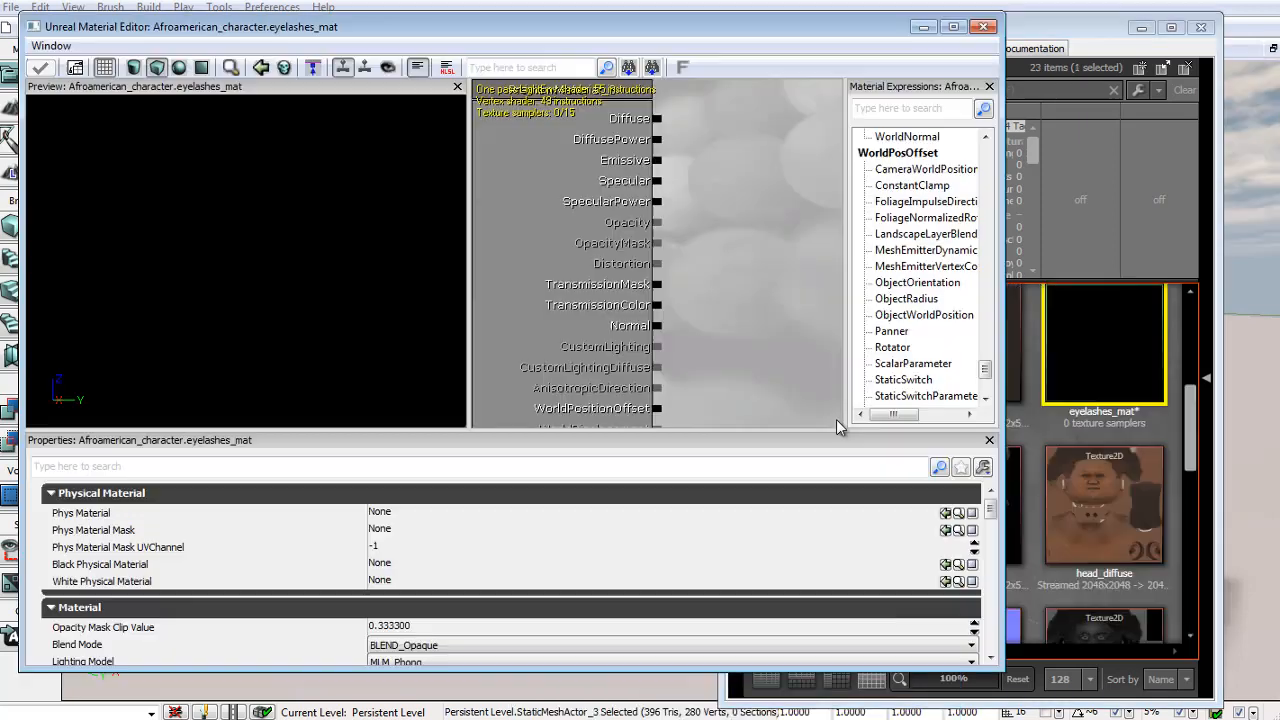
left_click(1050, 436)
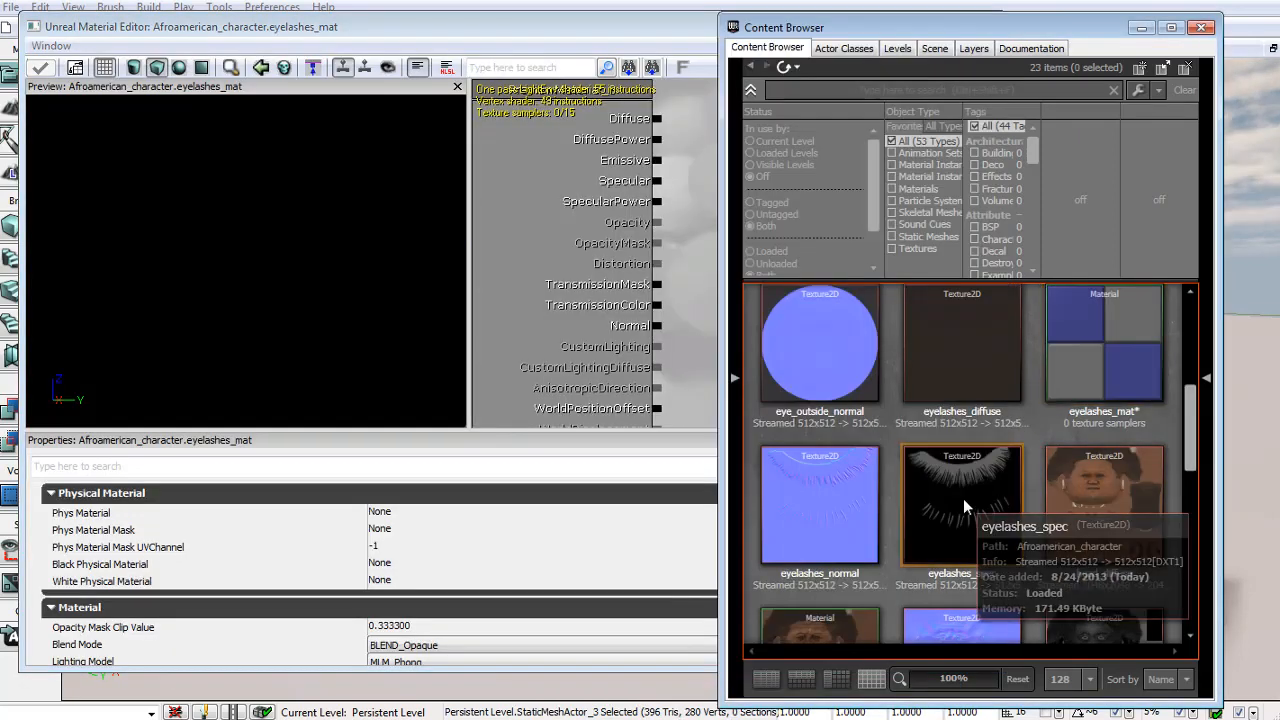
Add the eyelashes_spec, eyelashes_normal and eyelashes_diffuse textures to the eyelashes_mat material graph.
left_click_drag(963, 498, 704, 268)
left_click_drag(820, 505, 700, 345)
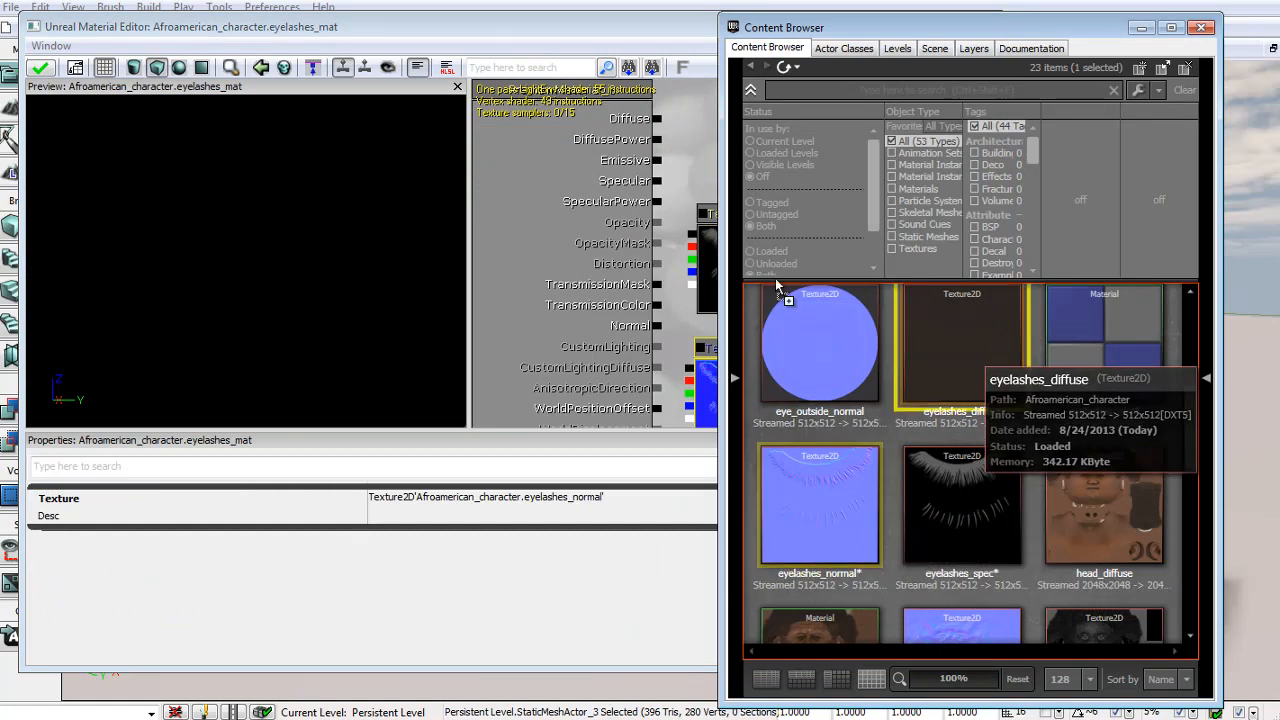
left_click_drag(960, 345, 764, 168)
Connect the diffuse, spec and normal texture samples to the material's Diffuse, Specular and Normal inputs.
scroll(660, 203, "down", 2)
left_click(700, 292)
left_click_drag(719, 296, 822, 273, "ctrl")
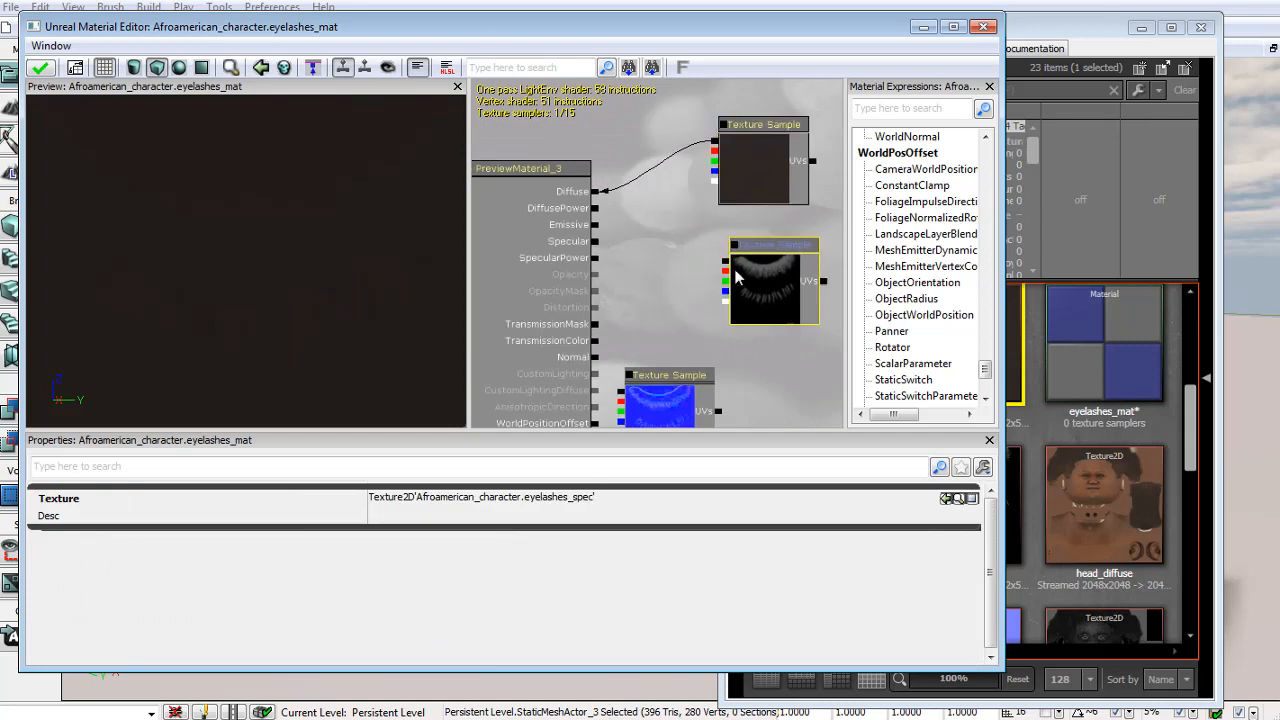
left_click_drag(724, 262, 597, 243)
left_click(771, 301)
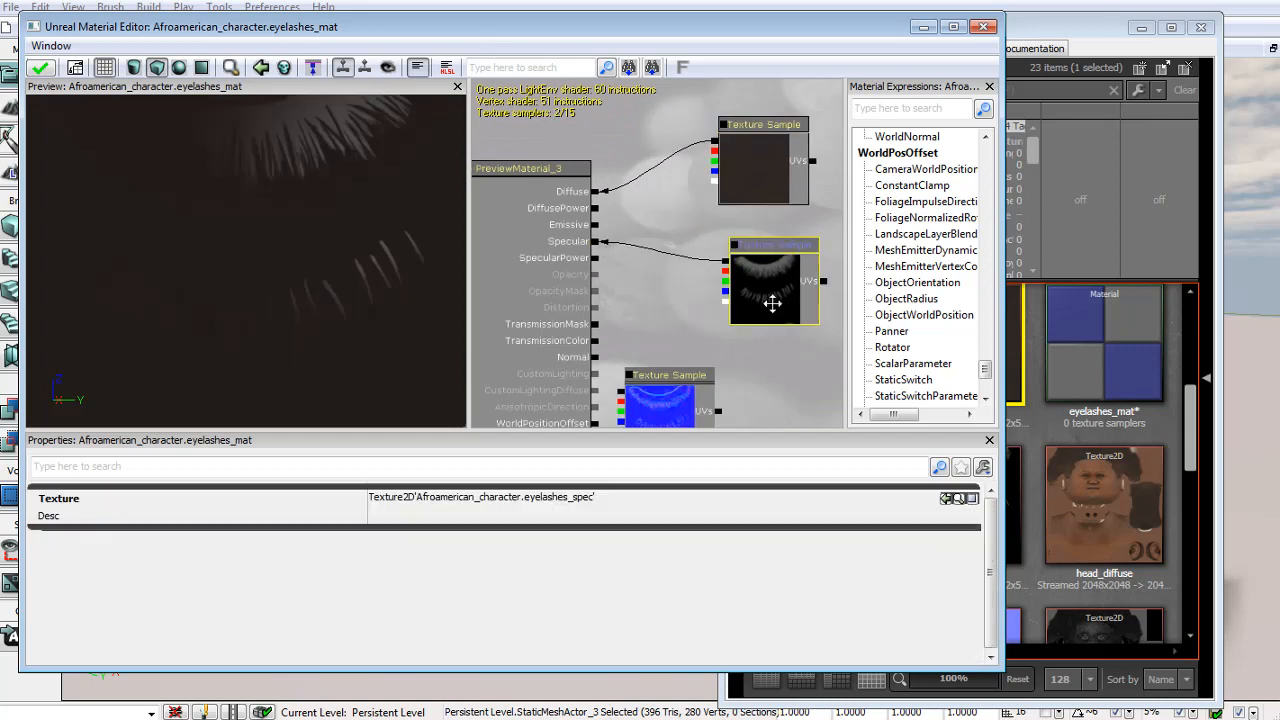
left_click_drag(771, 301, 781, 291, "ctrl")
left_click_drag(728, 318, 748, 284)
scroll(700, 331, "down", 1)
left_click(702, 338)
left_click_drag(702, 338, 626, 323, "ctrl")
Set the material's blend mode to BLEND_SoftMasked and connect the diffuse texture's alpha output to OpacityMask.
left_click_drag(237, 206, 169, 194)
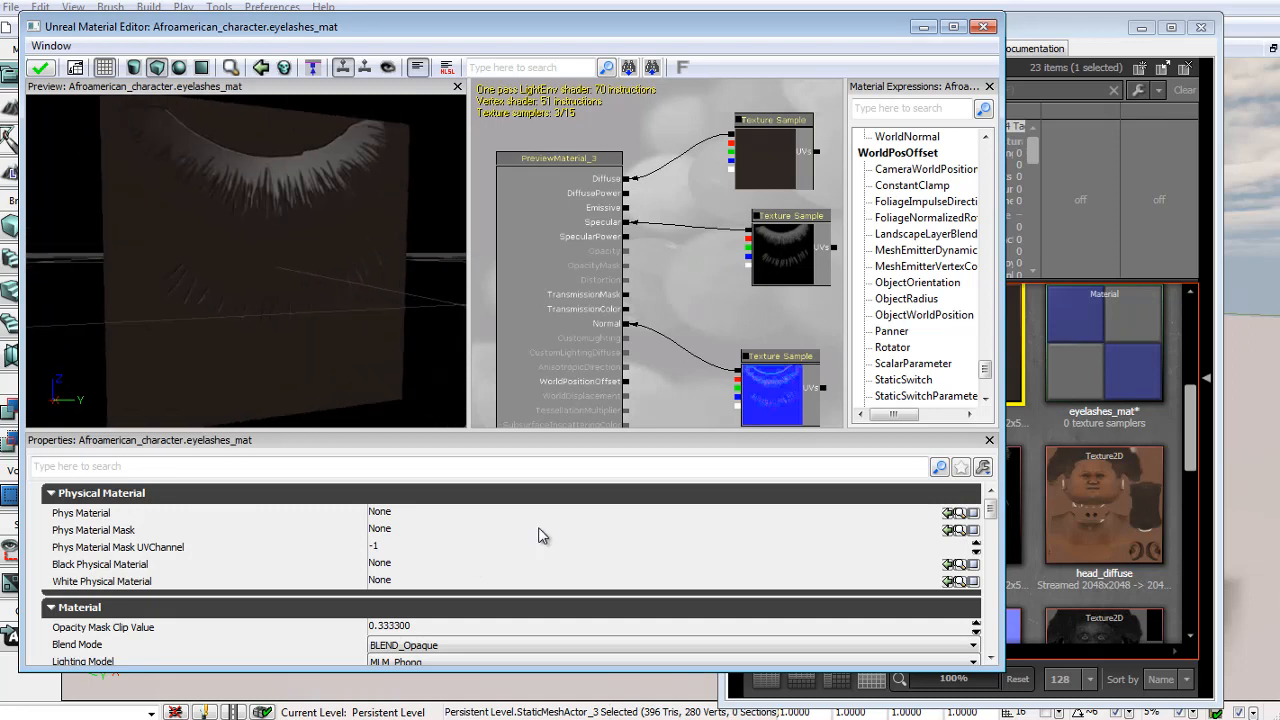
scroll(995, 522, "down", 1)
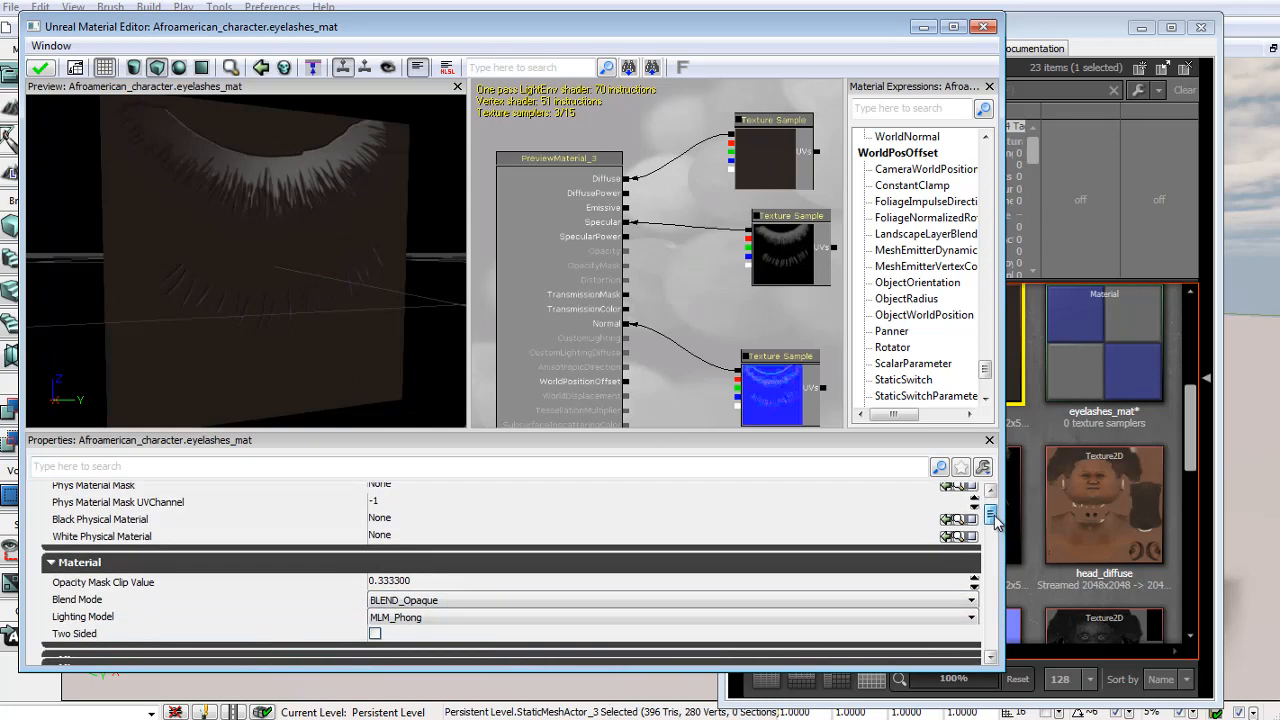
left_click(437, 600)
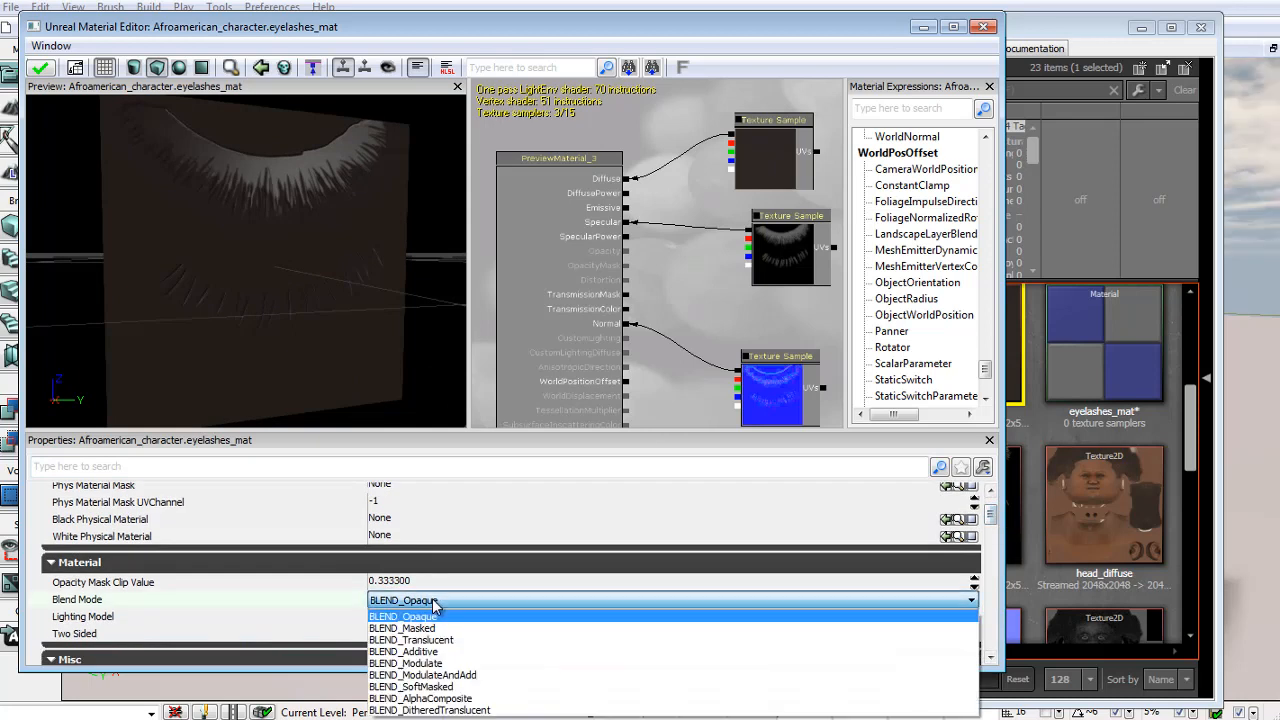
left_click(419, 687)
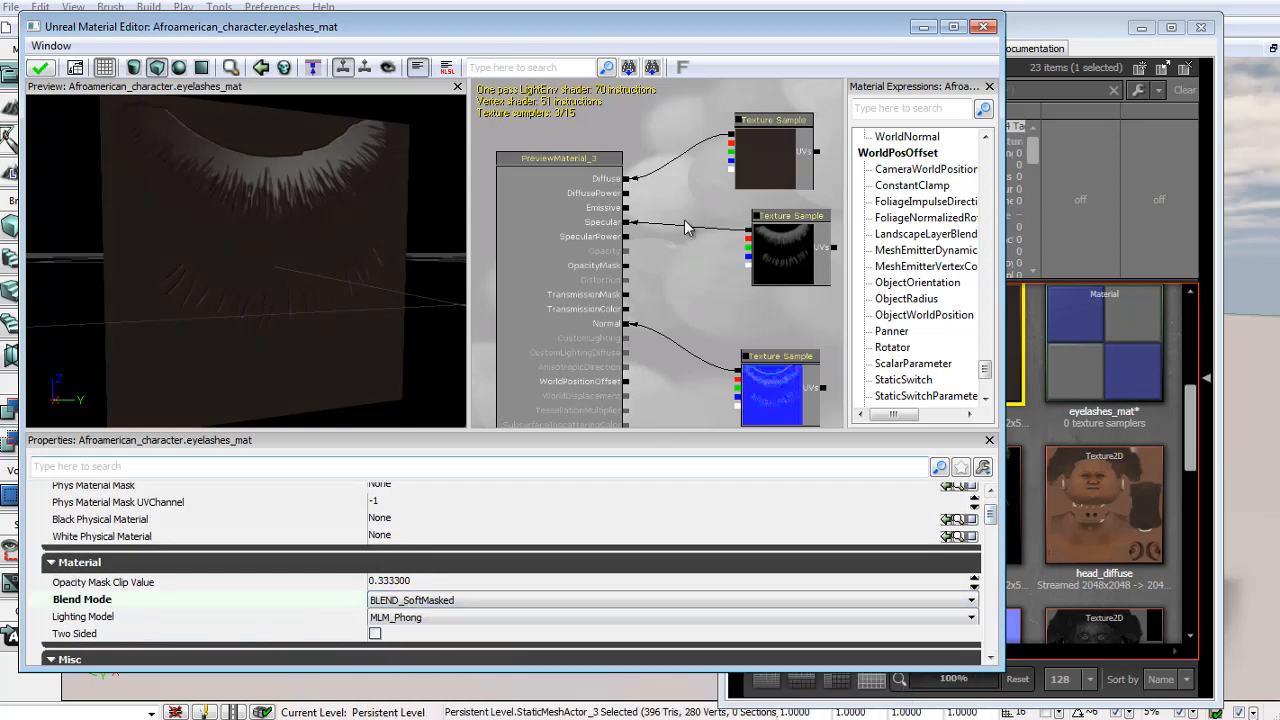
left_click_drag(726, 150, 686, 178)
left_click_drag(730, 178, 588, 297)
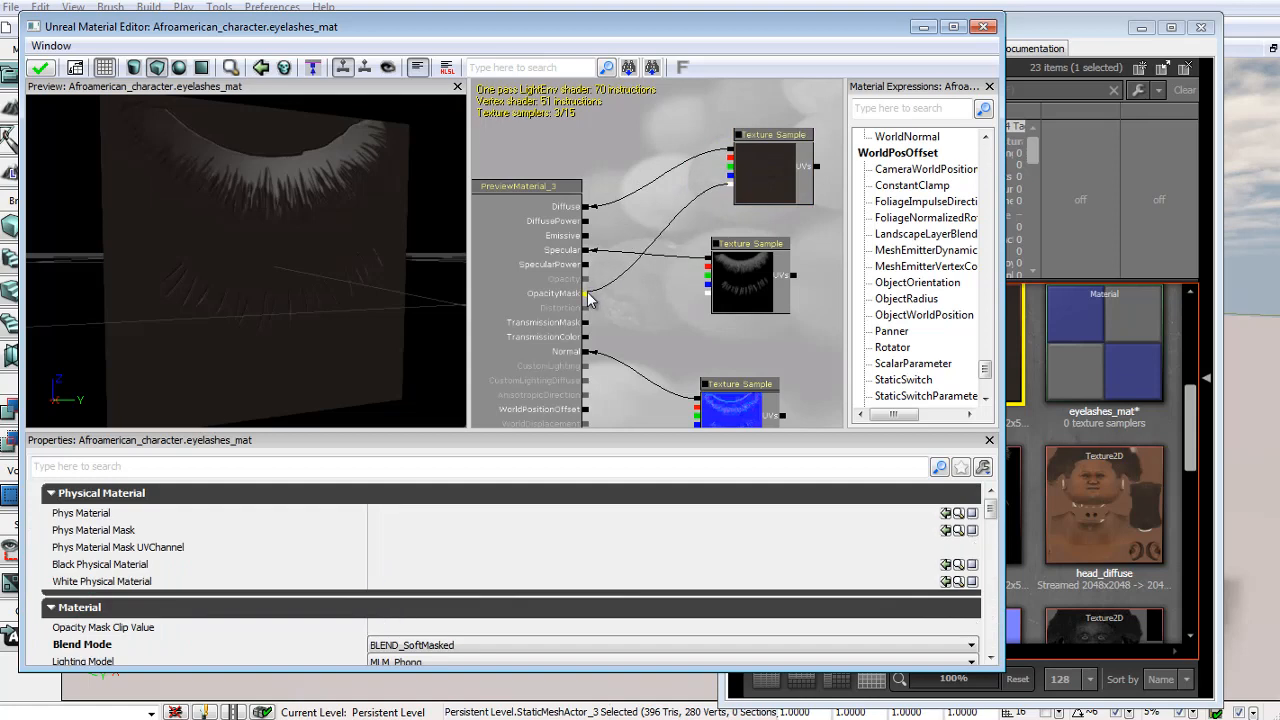
Set the Opacity Mask Clip Value to 0.6 and apply the changes to the material.
right_click_drag(324, 258, 333, 216)
left_click_drag(332, 213, 333, 327)
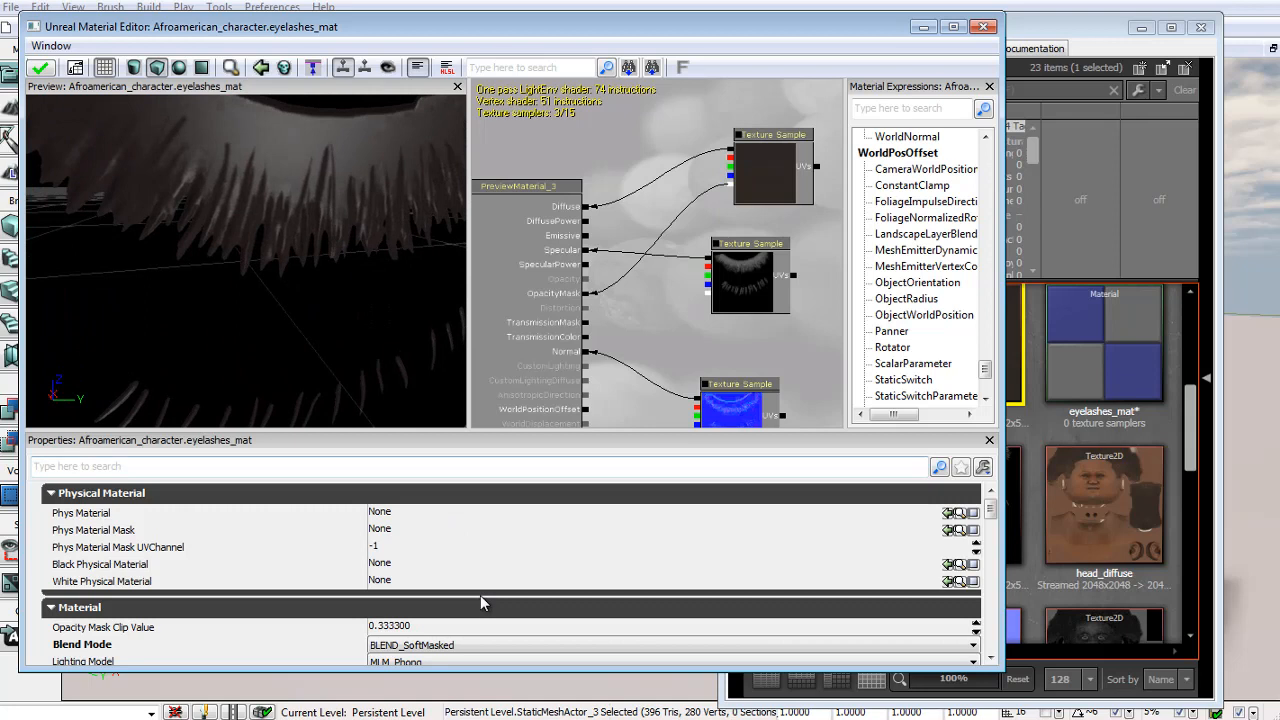
left_click(395, 628)
left_click(404, 628)
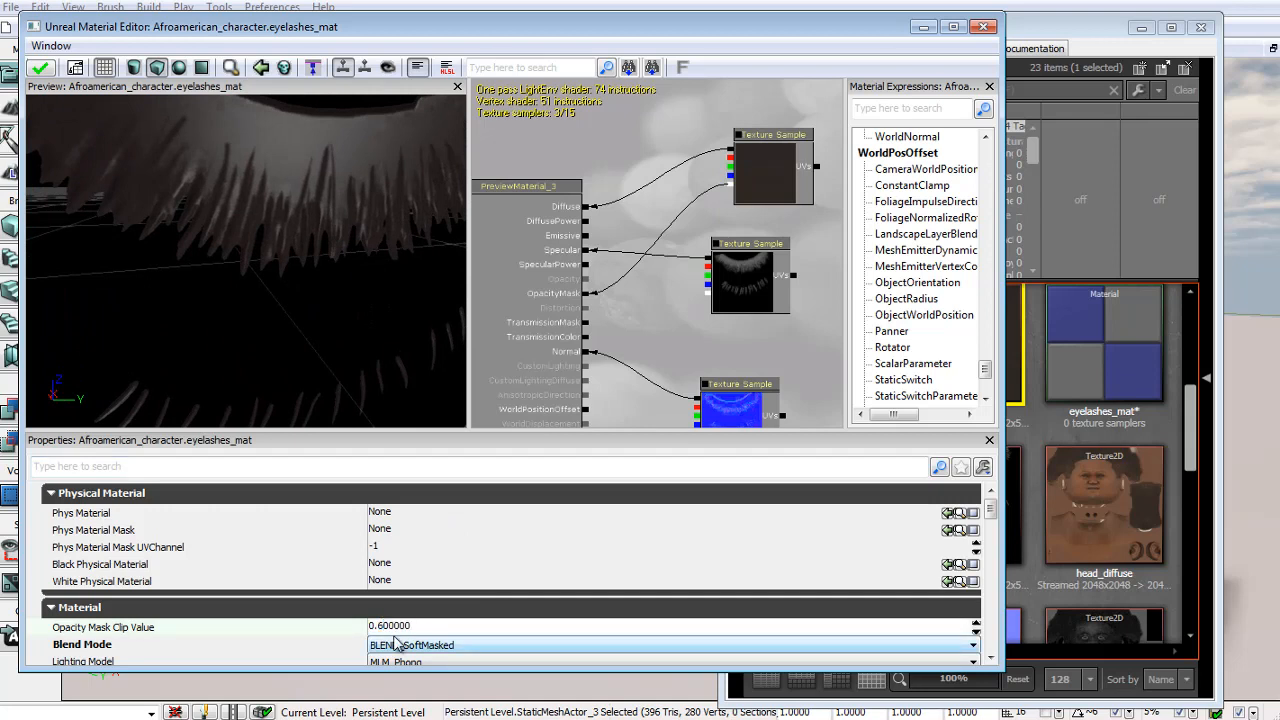
left_click_drag(266, 211, 243, 228)
left_click(40, 67)
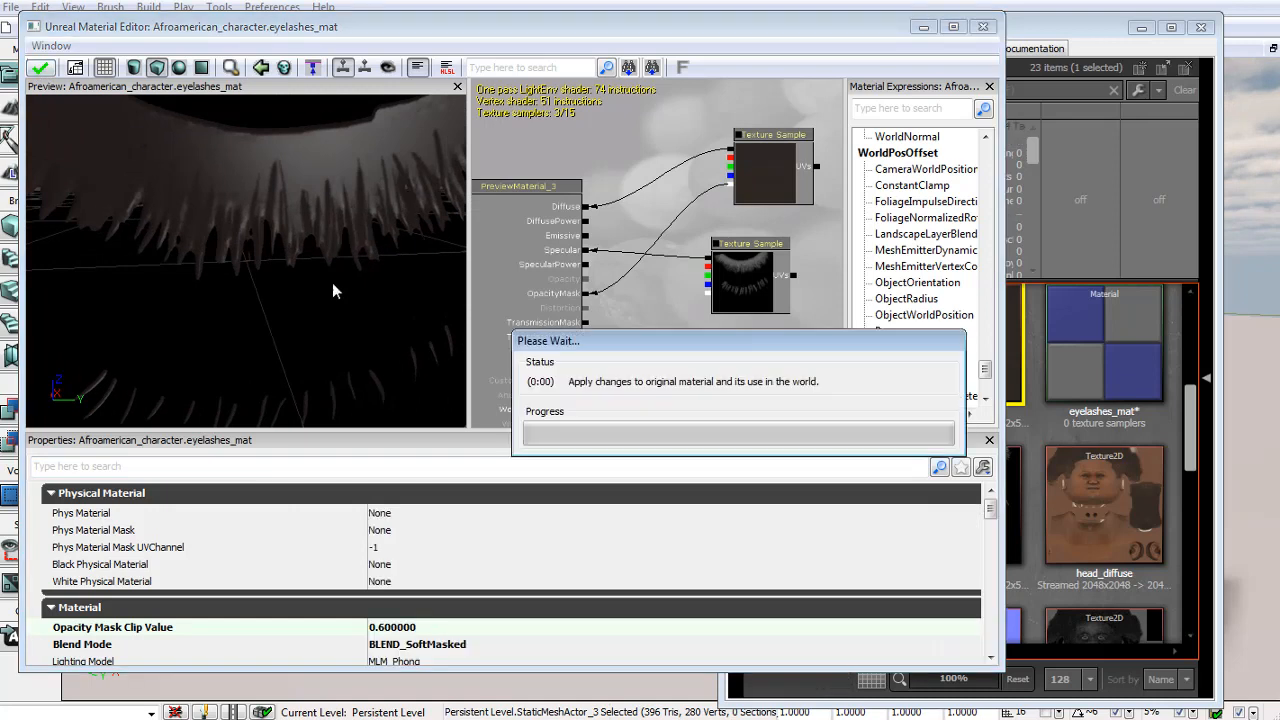
Insert a Multiply node between the spec texture and Specular, with a new constant feeding its B input.
left_click_drag(740, 290, 789, 291)
key("m")
left_click(650, 289)
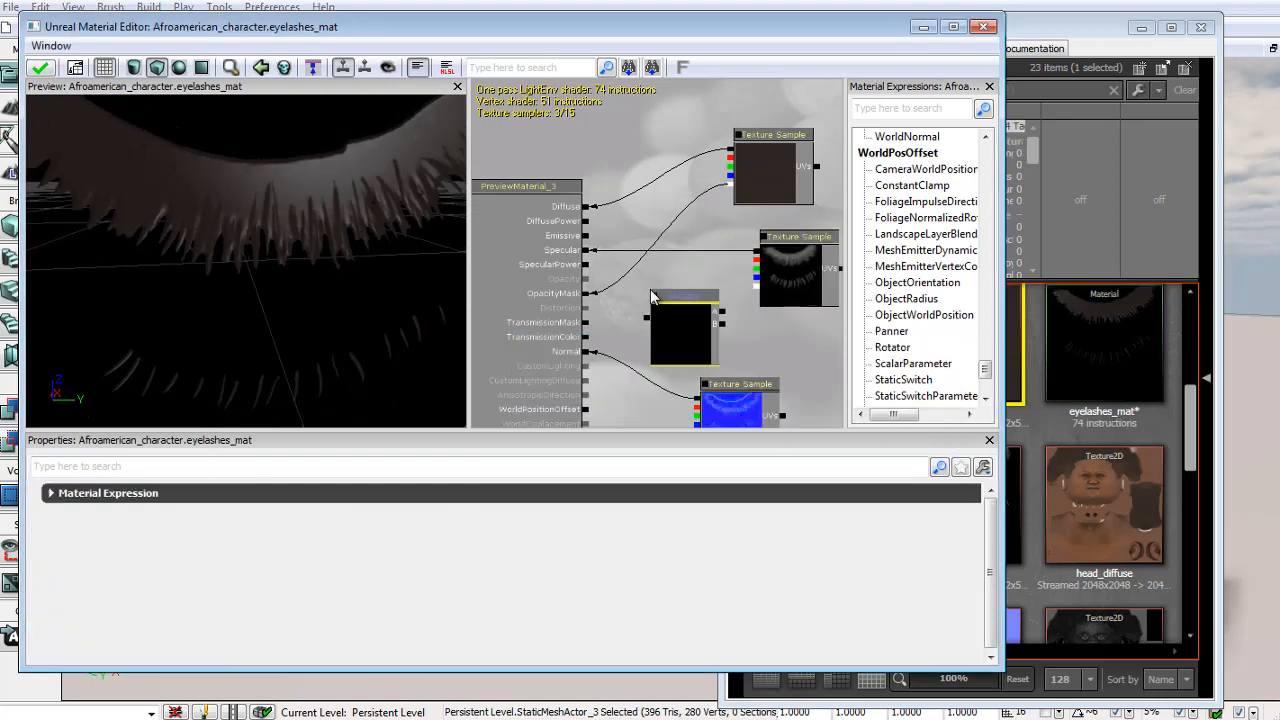
left_click_drag(646, 318, 593, 265)
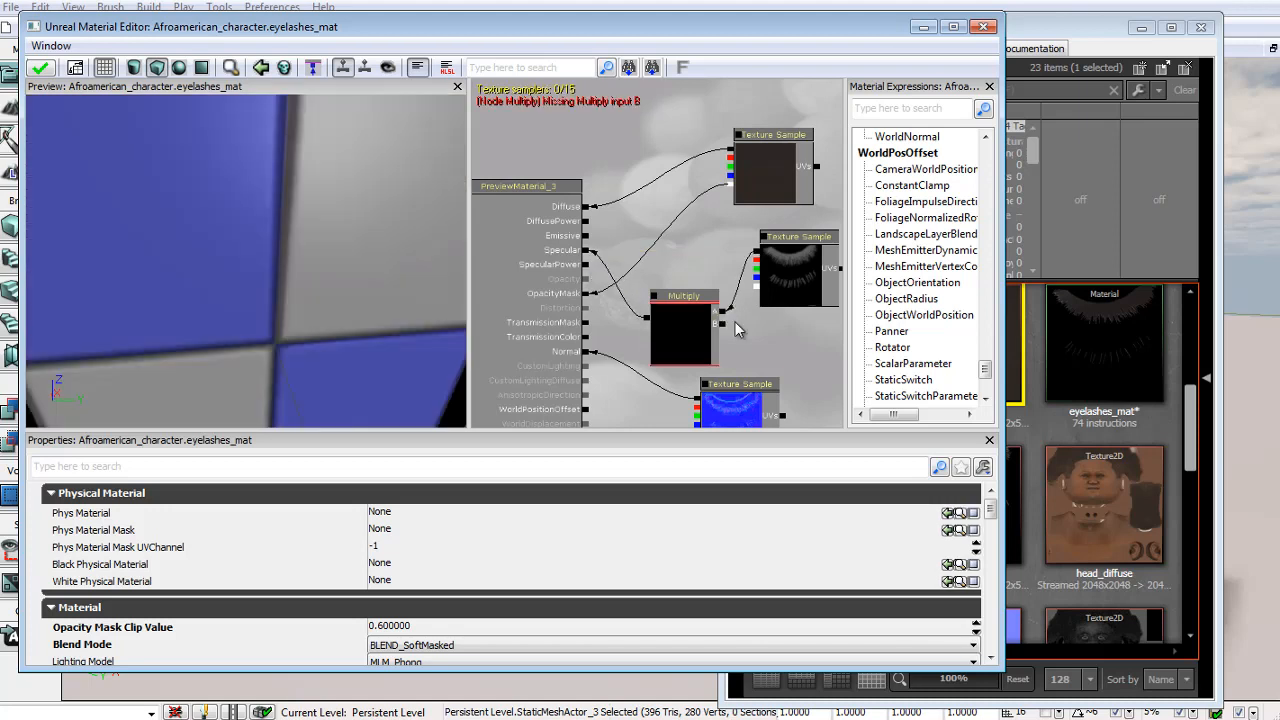
key("1")
left_click(759, 326)
left_click_drag(755, 344, 723, 324)
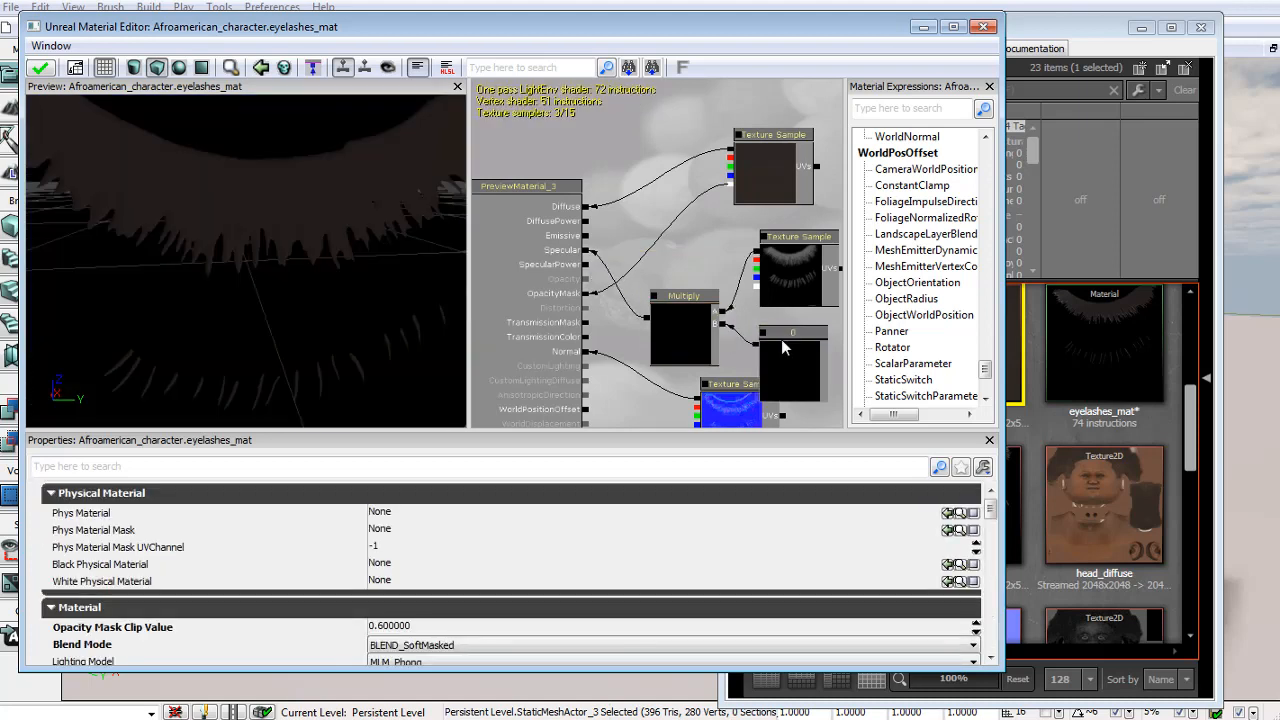
Try 1 and 0.7 as the value of the constant that multiplies the spec texture.
left_click(783, 347)
left_click(442, 499)
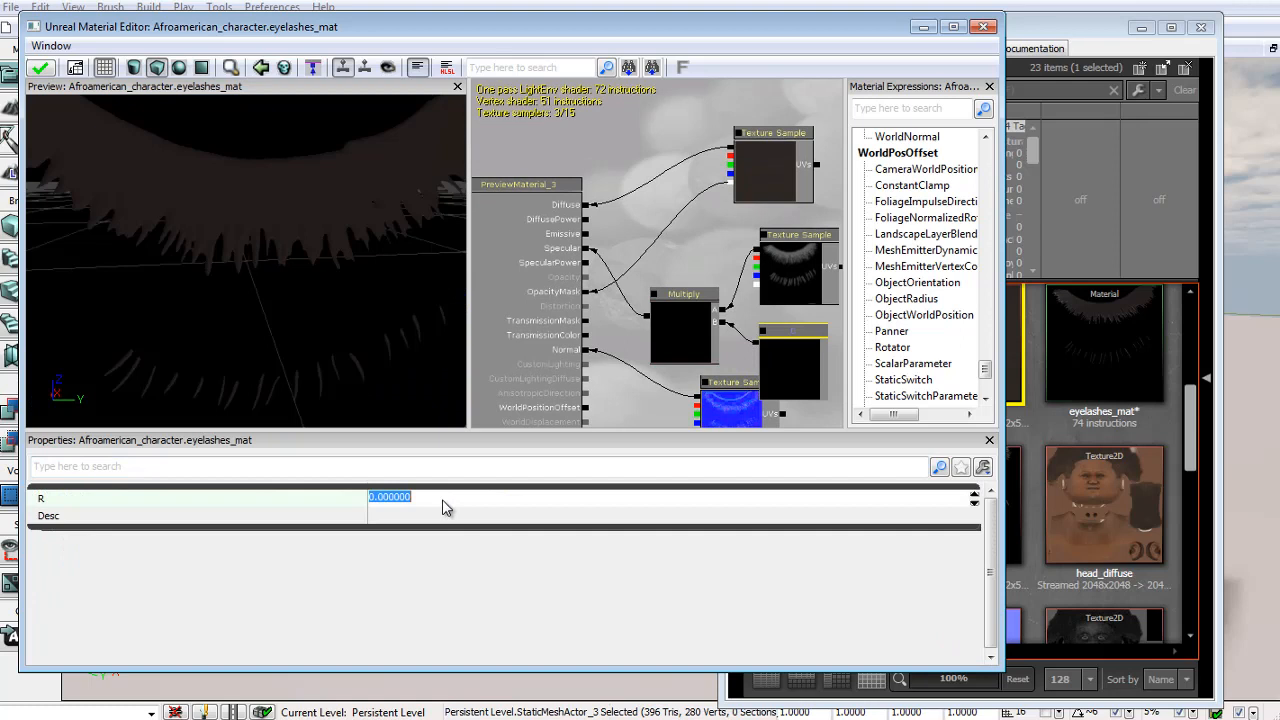
type("1")
key("Return")
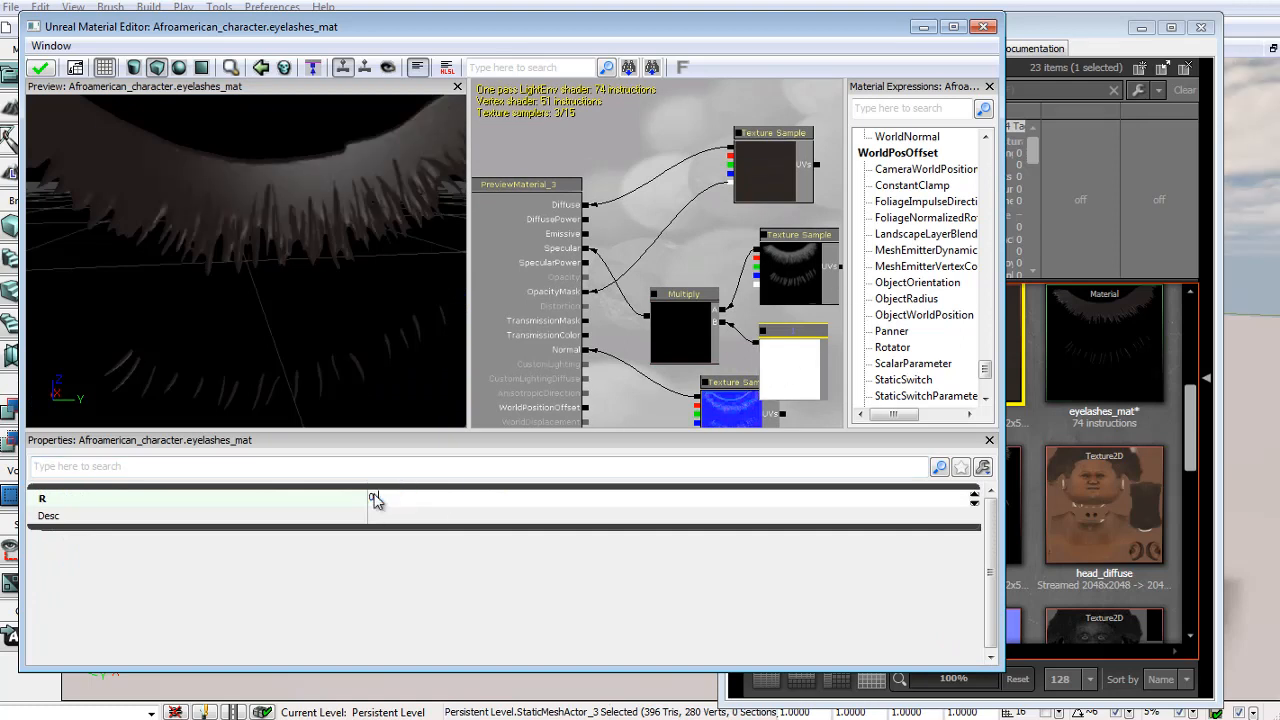
key("Return")
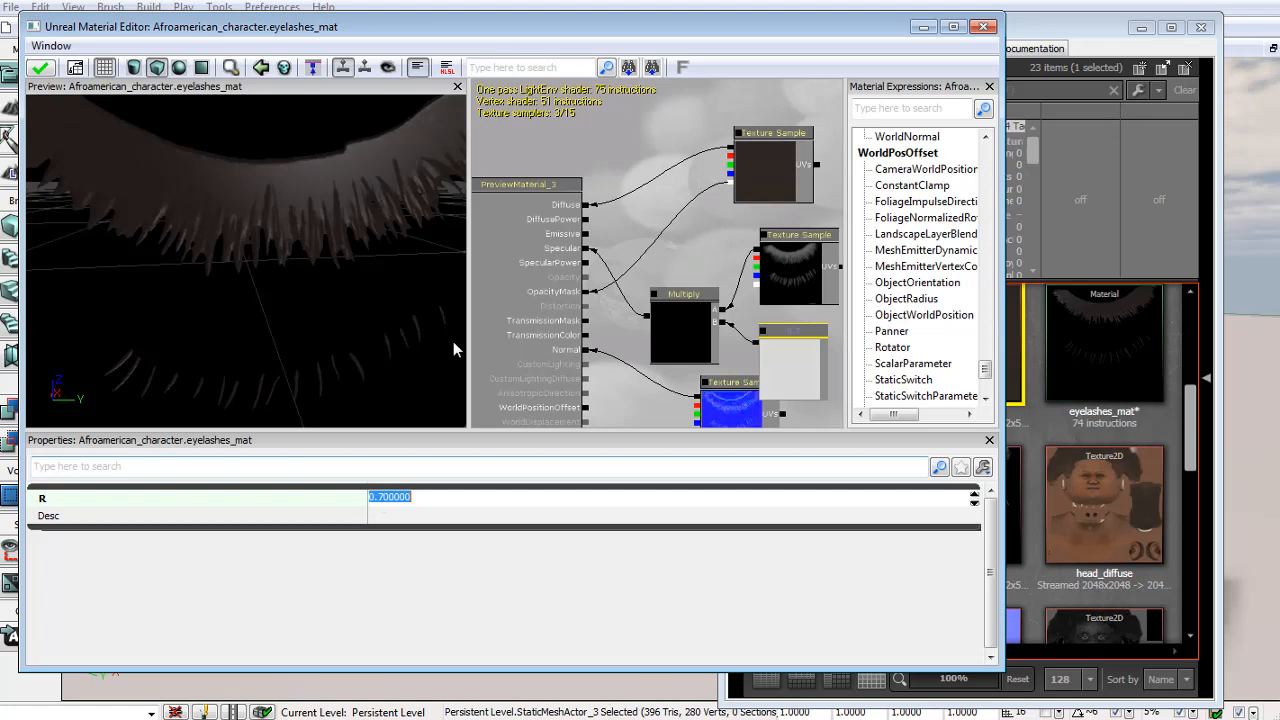
Move the multiplier constant clear of the normal texture sample and add a second constant node beside the textures.
left_click(685, 247)
left_click_drag(699, 278, 634, 283)
left_click_drag(739, 361, 670, 295)
left_click(738, 346)
scroll(766, 334, "down", 2)
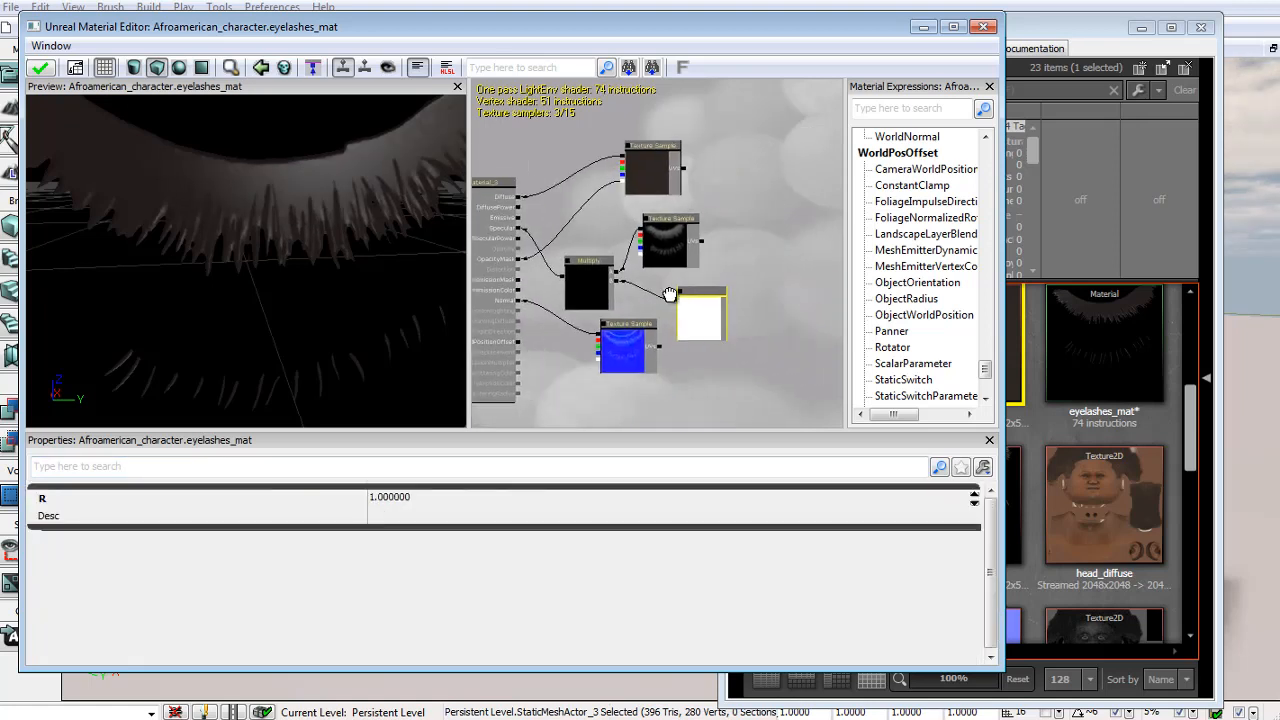
key("1")
left_click(748, 200)
left_click(748, 200)
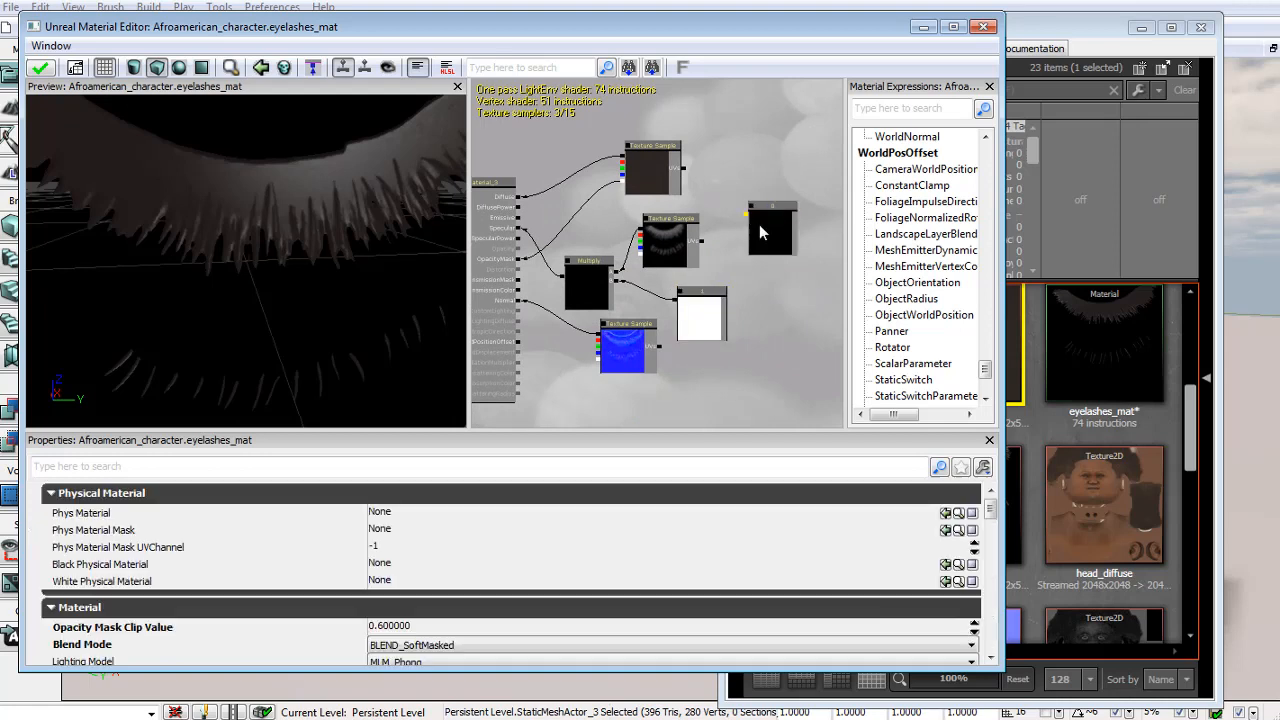
left_click_drag(765, 229, 744, 216)
Set the constant feeding the Multiply node's B input to 0.7.
left_click(686, 308)
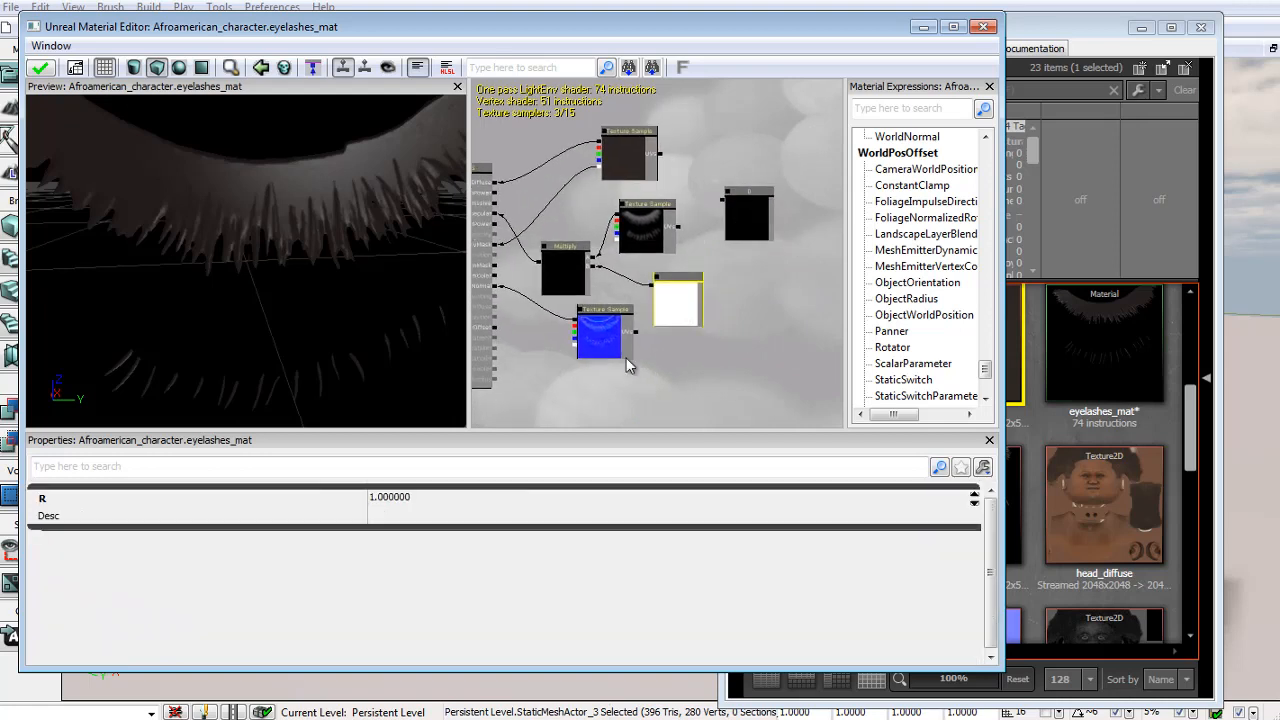
left_click(405, 497)
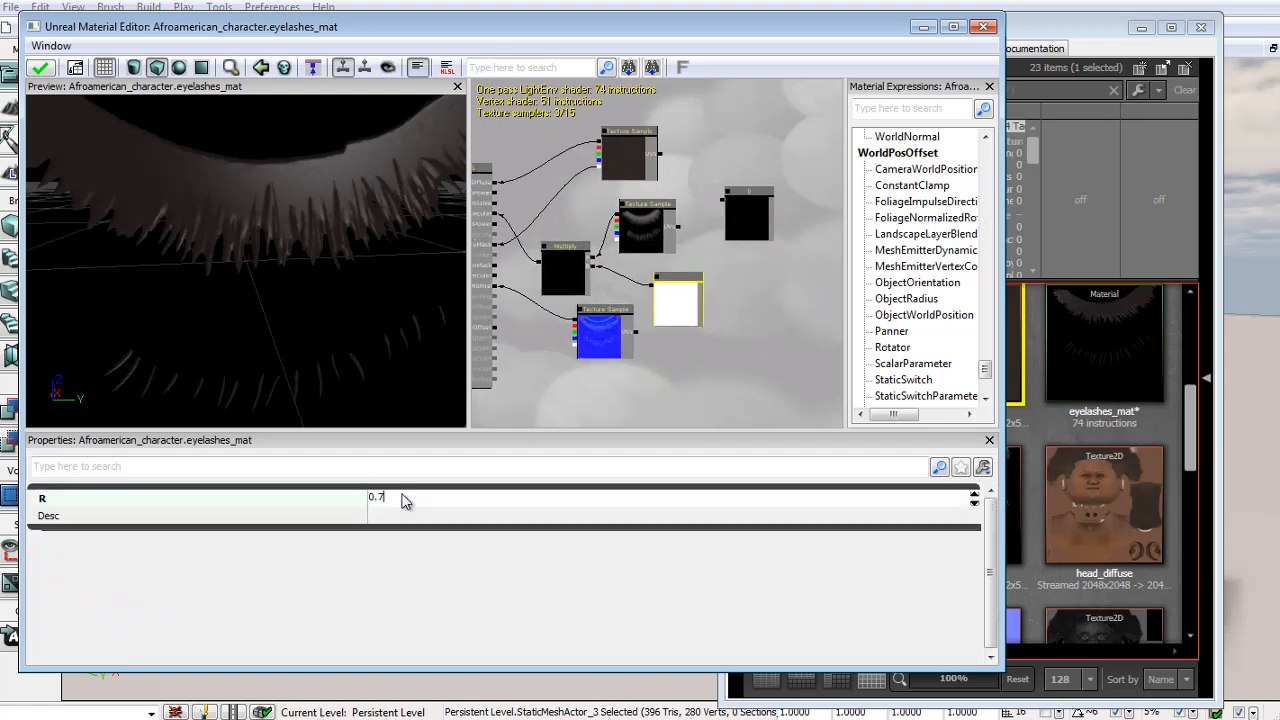
type("0.7000")
key("Return")
Widen the graph area and connect the second constant to the material's SpecularPower input.
left_click_drag(754, 225, 755, 263)
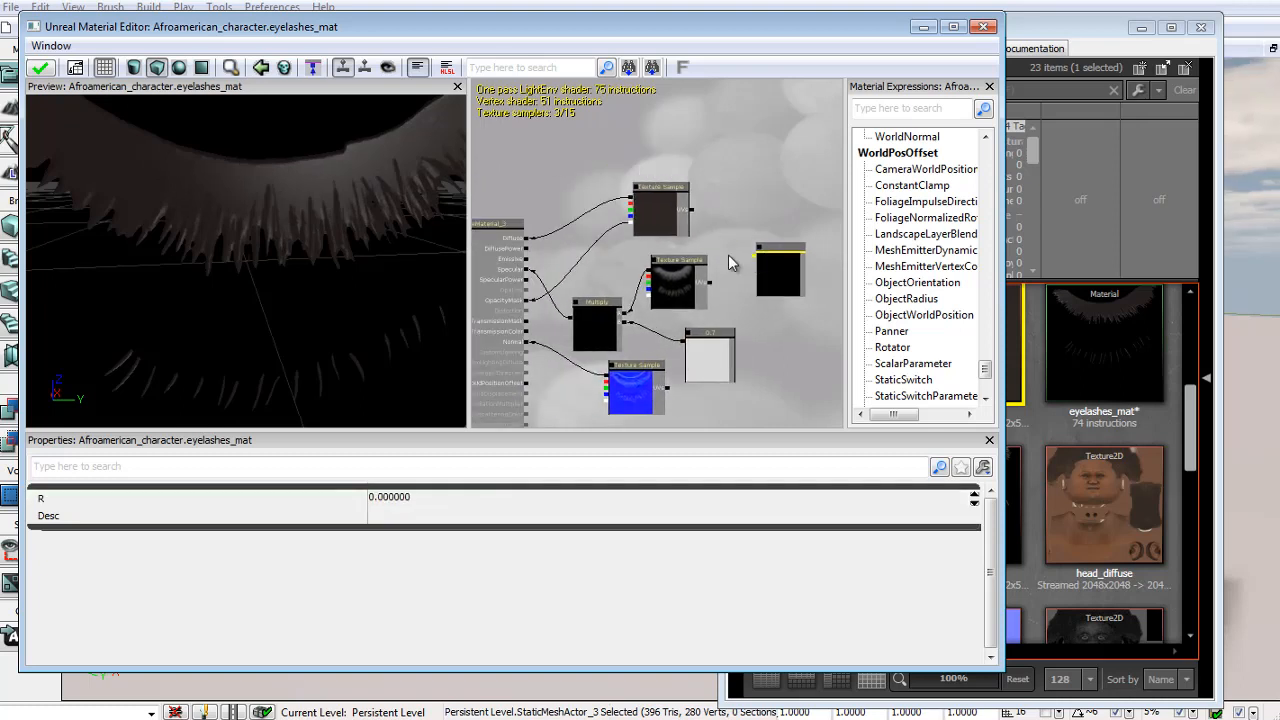
scroll(729, 262, "up", 2)
left_click_drag(468, 244, 185, 244)
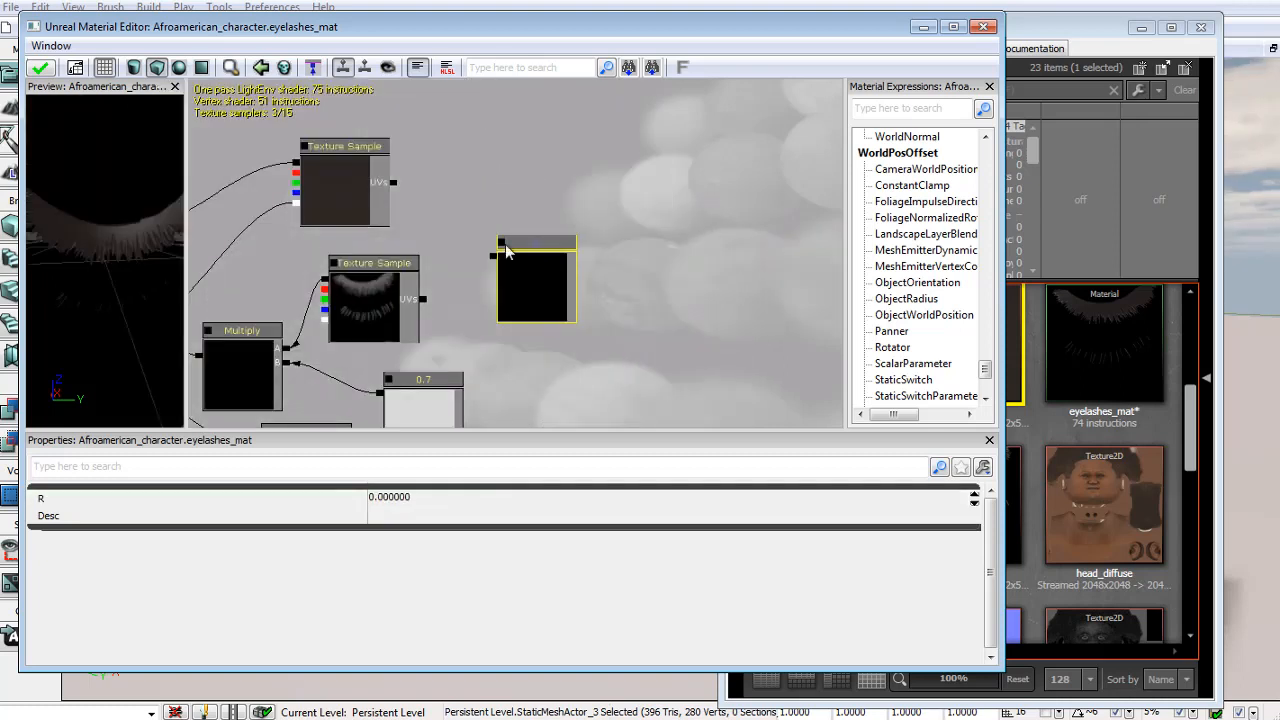
scroll(627, 259, "up", 1)
left_click_drag(507, 256, 342, 262)
left_click_drag(672, 254, 653, 248)
left_click_drag(756, 250, 738, 242, "ctrl")
Try 10, 40 and 0 as the SpecularPower constant and compare the highlights in the eyelash preview.
left_click(407, 496)
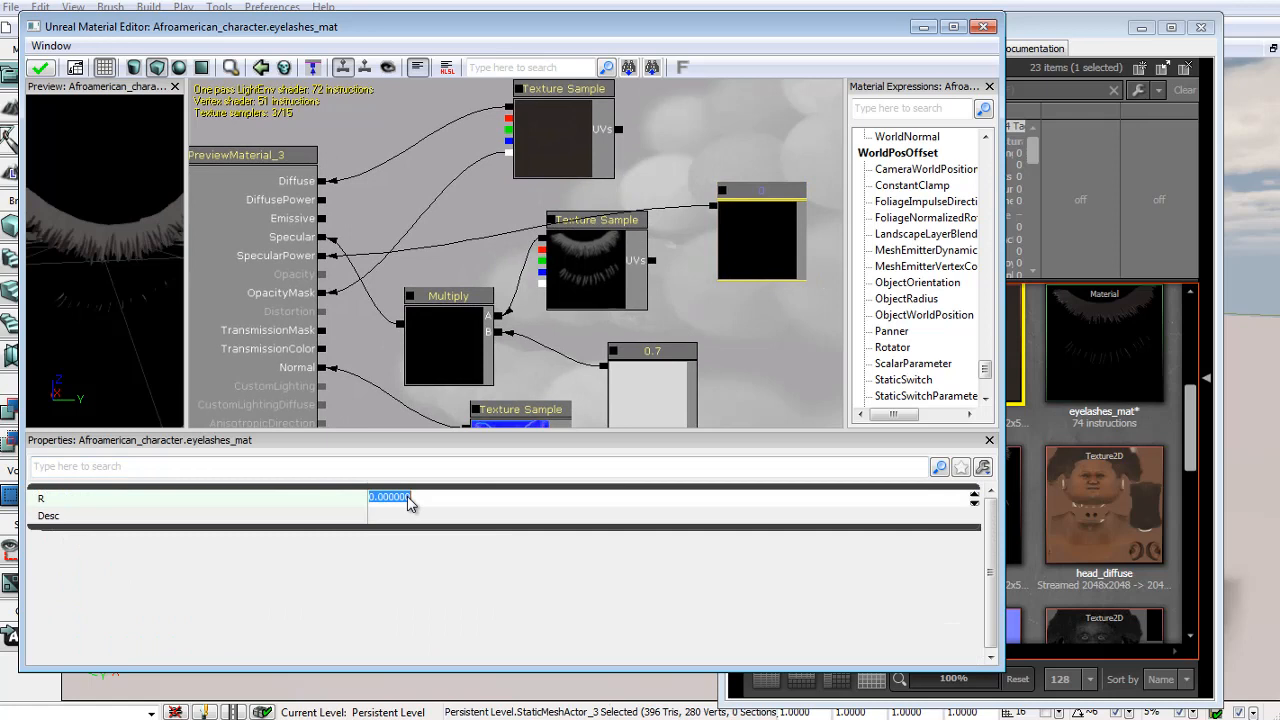
key("Return")
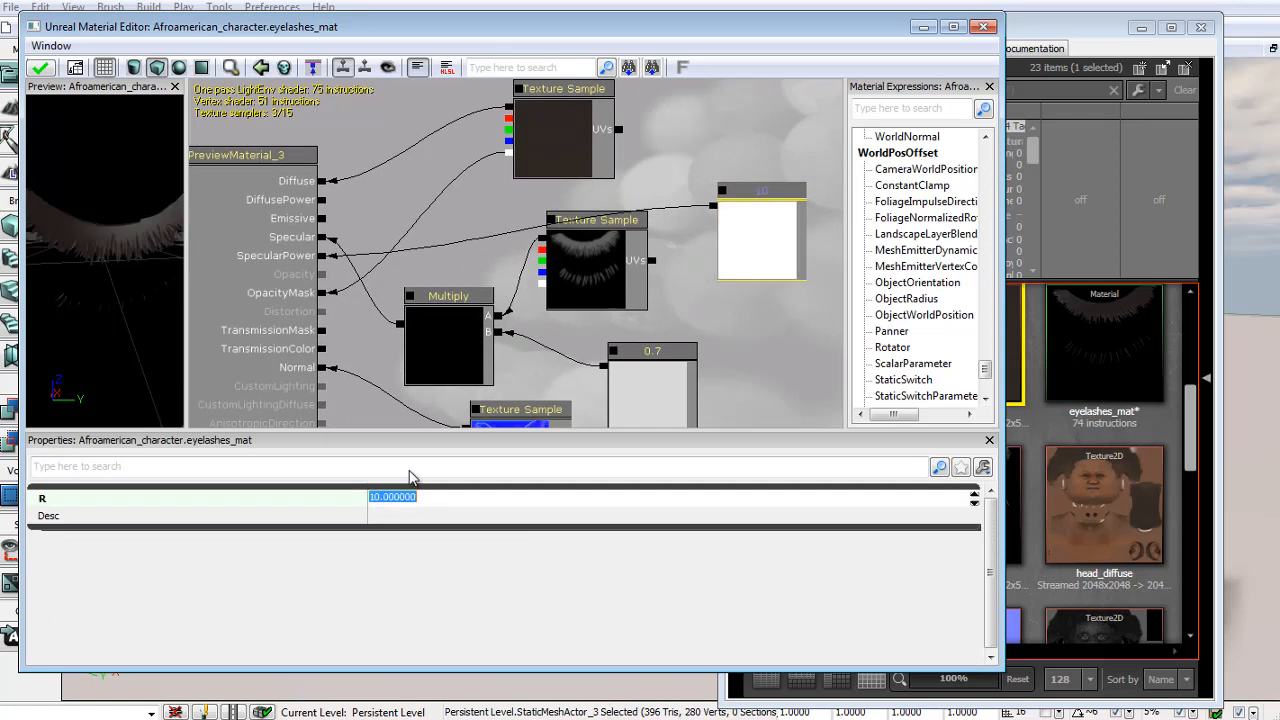
left_click_drag(183, 272, 220, 260)
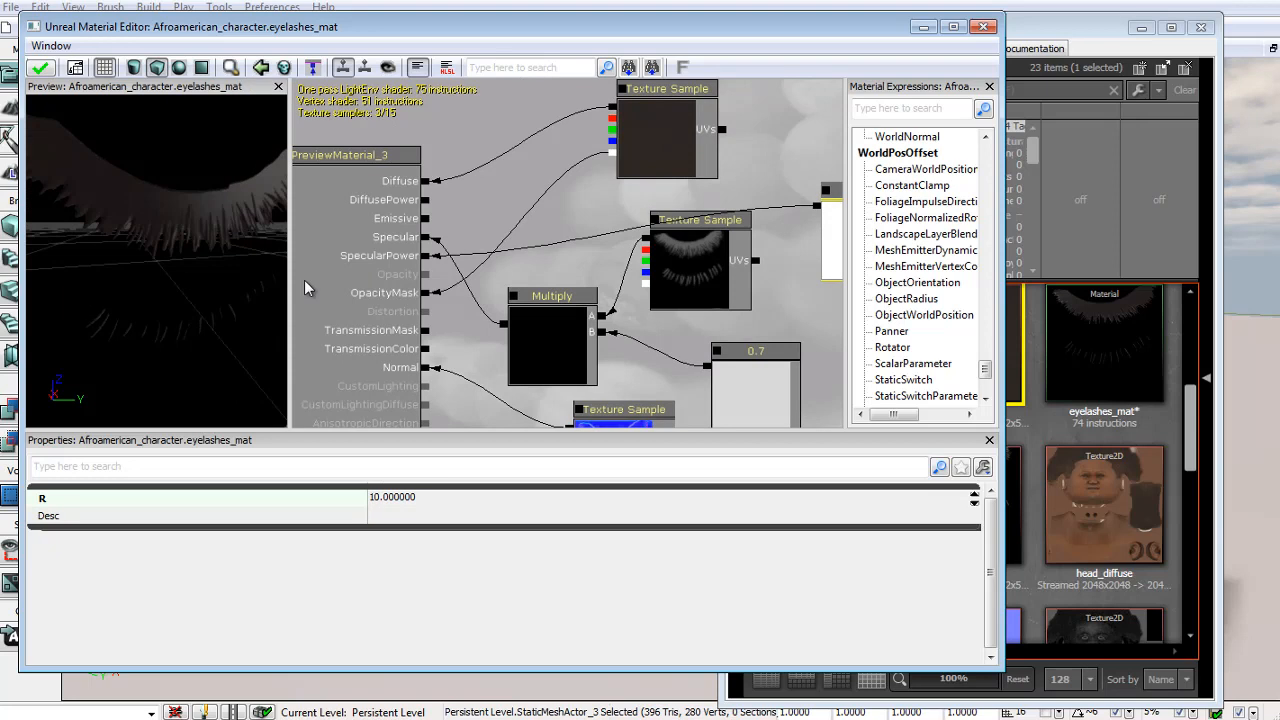
left_click(410, 498)
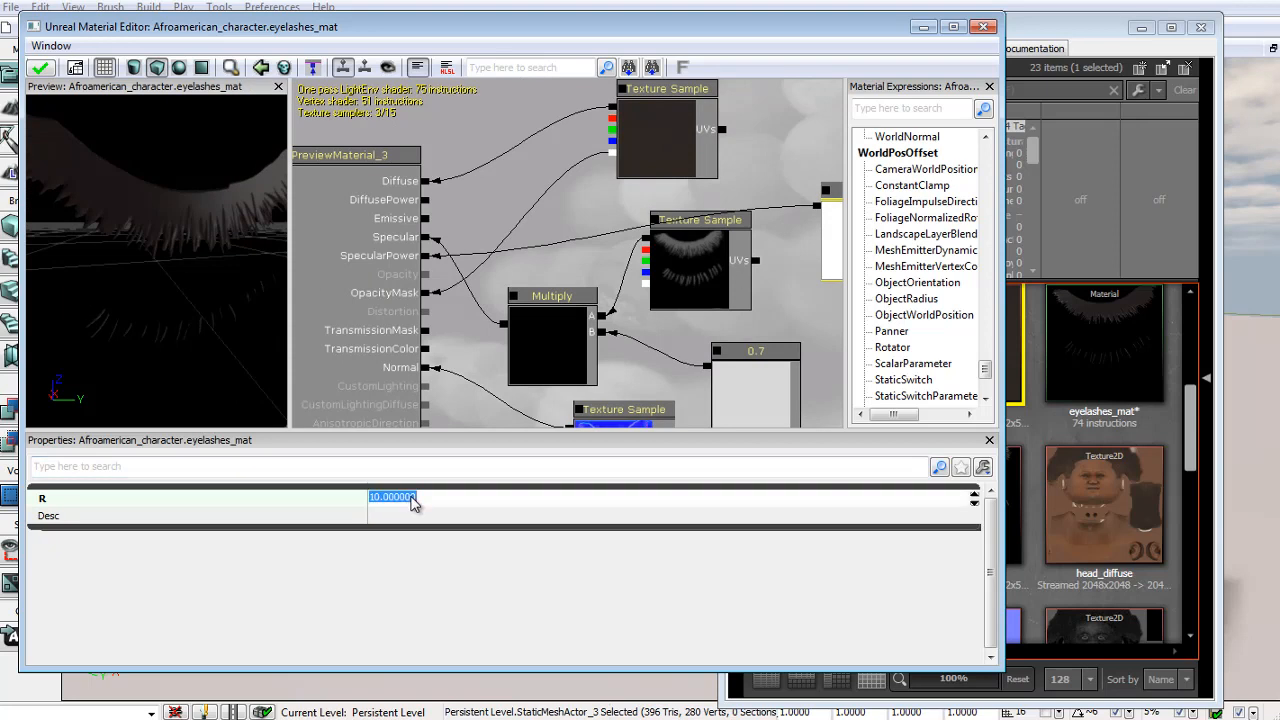
left_click(413, 503)
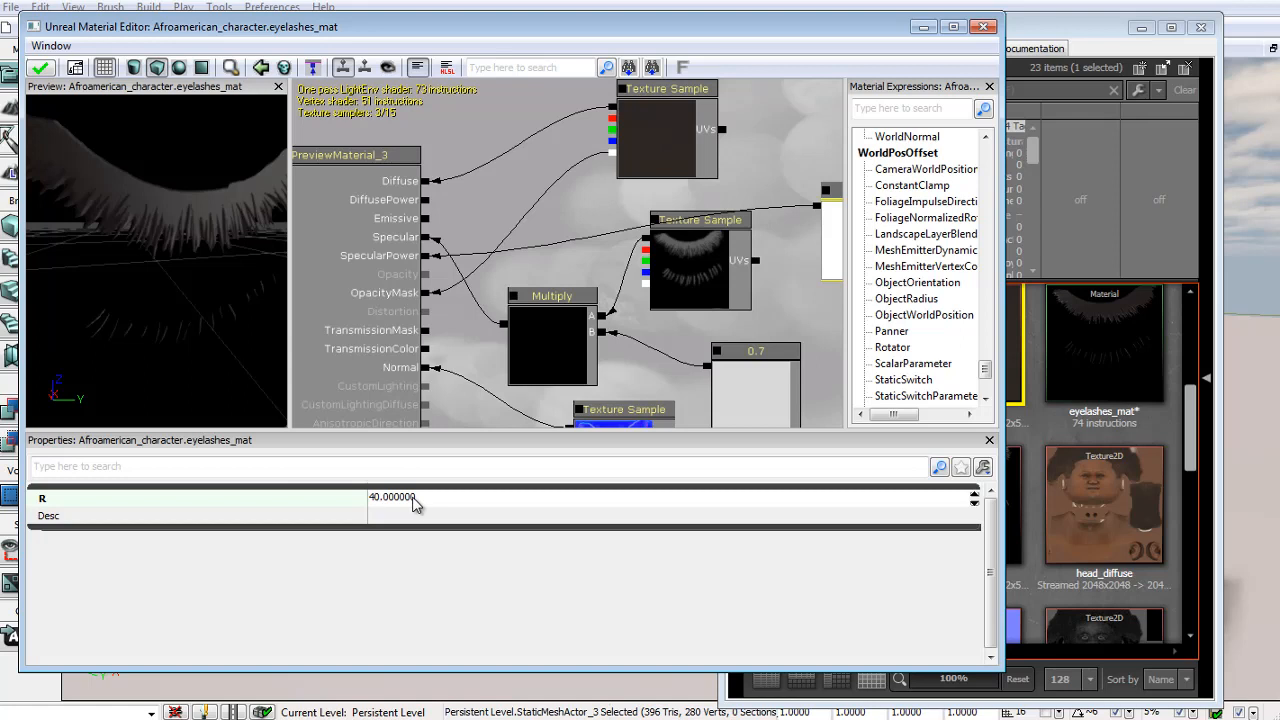
left_click(390, 496)
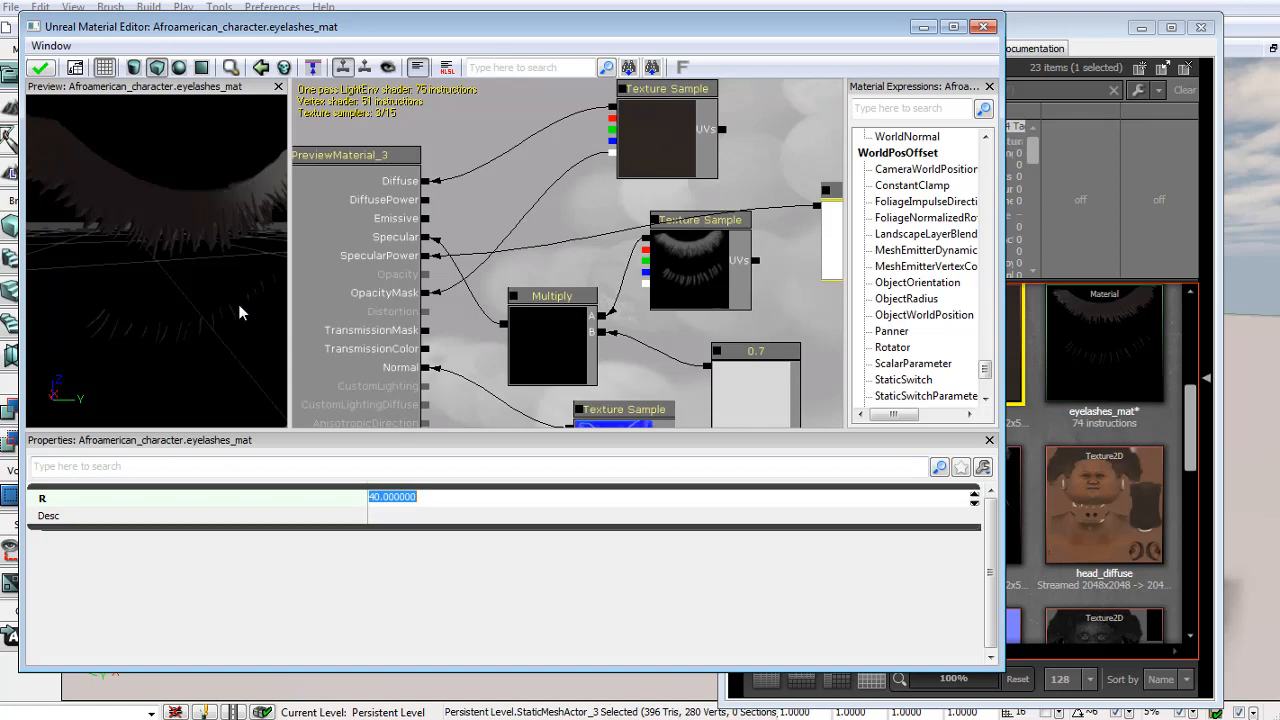
key("BackSpace")
key("Return")
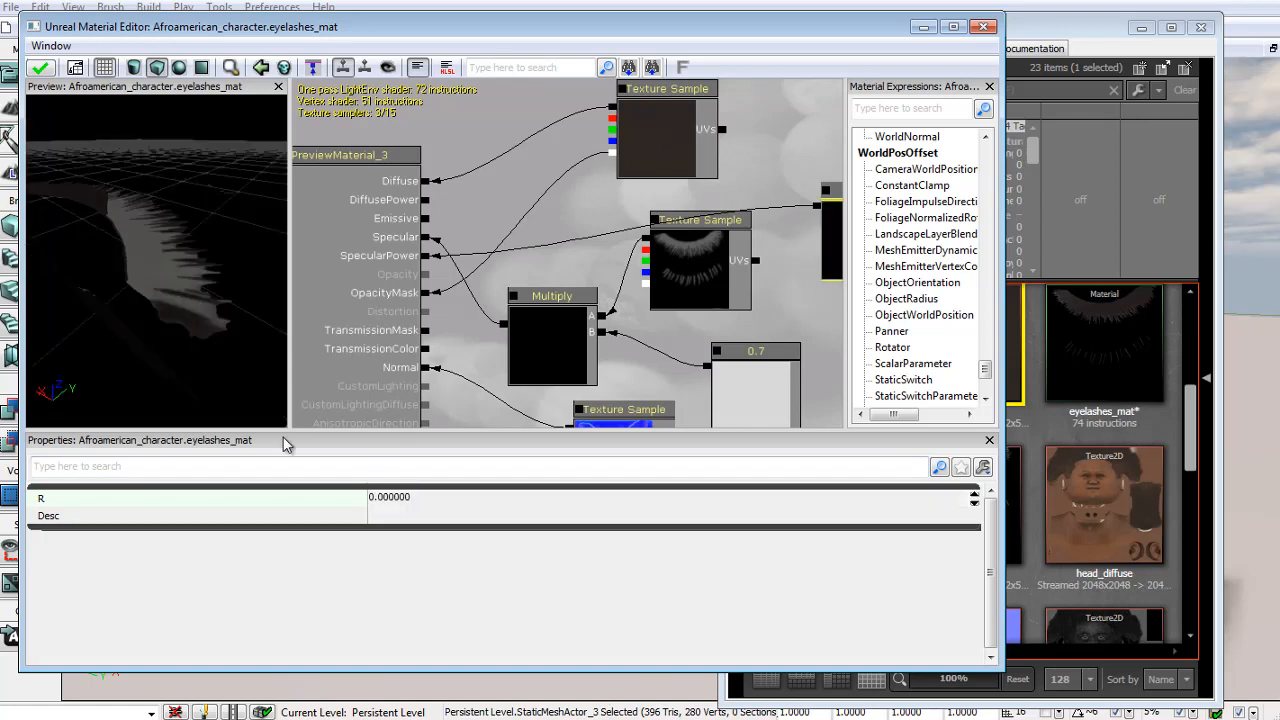
Set the SpecularPower constant to 20, check the eyelash preview from another angle and apply the material changes.
left_click(410, 500)
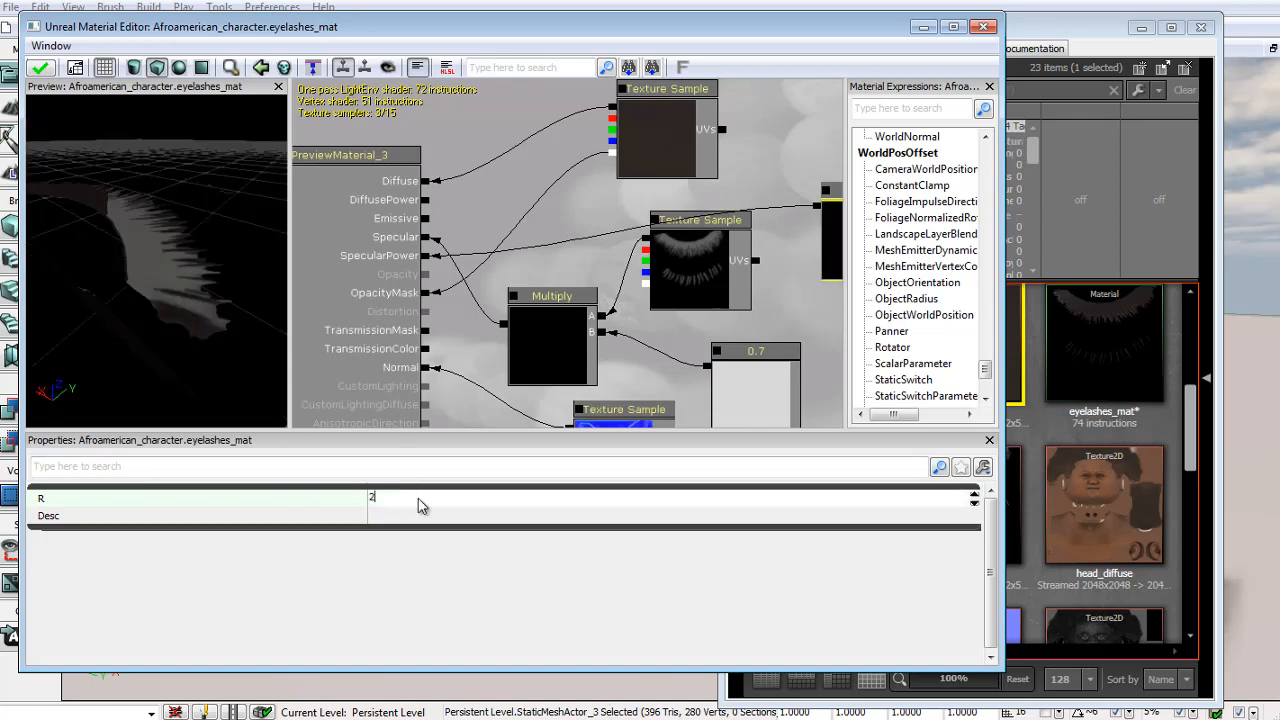
left_click_drag(229, 371, 40, 85)
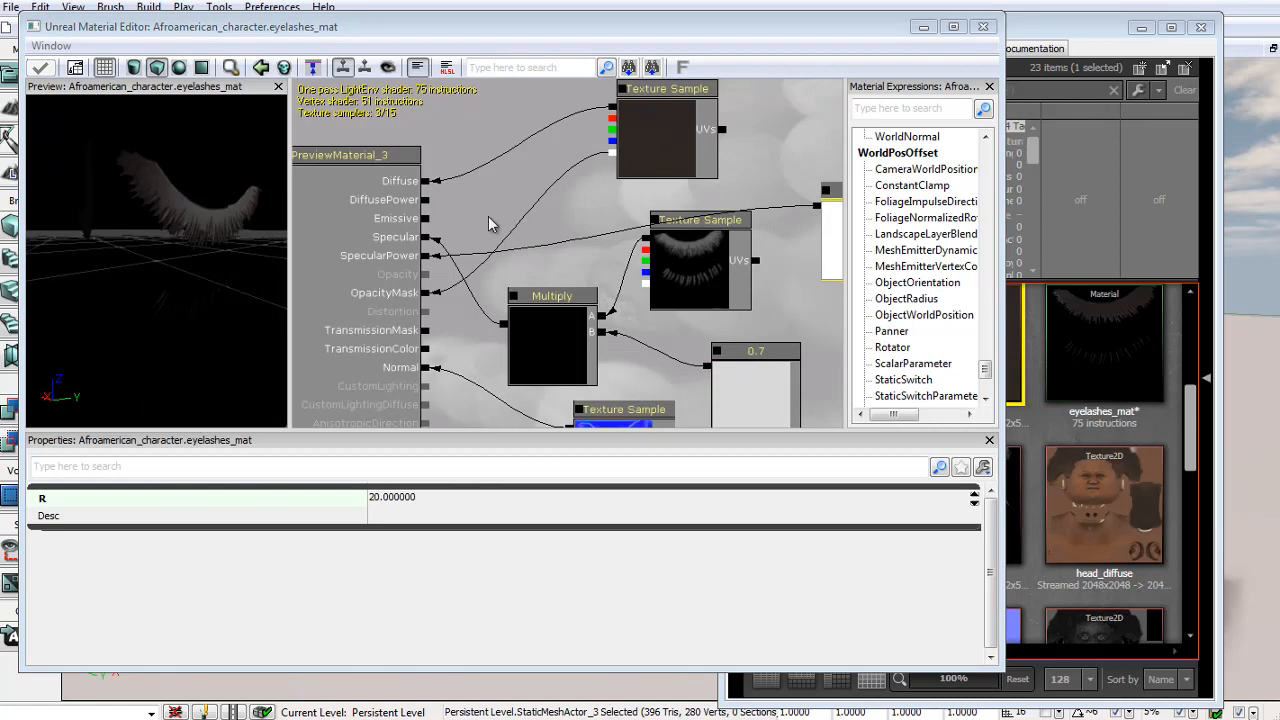
Make the eyelash material Two Sided and apply the change.
left_click(368, 165)
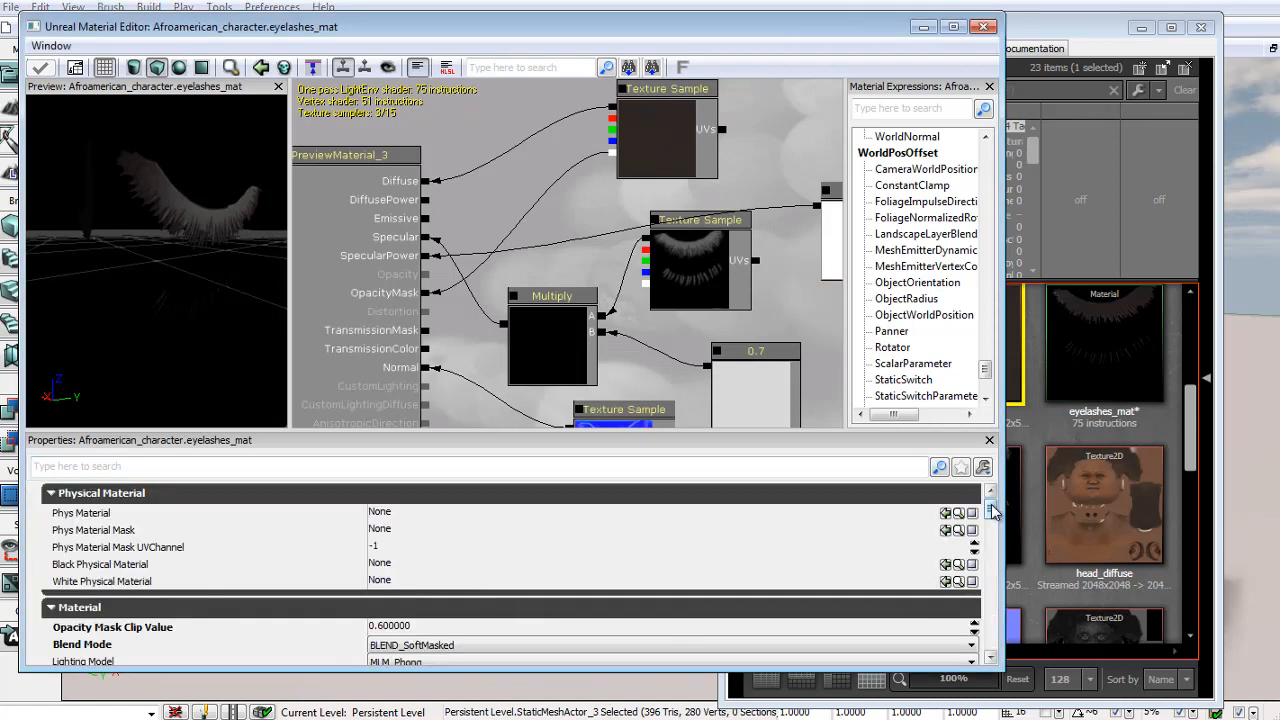
scroll(993, 512, "down", 3)
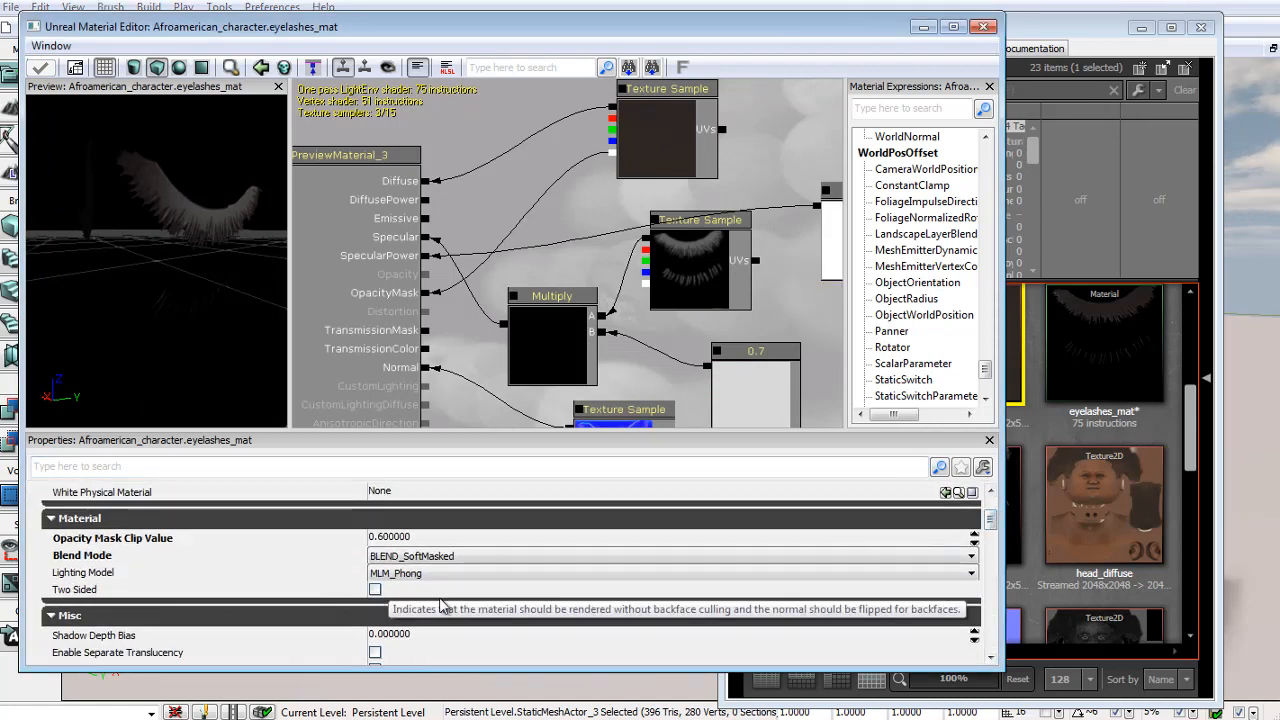
left_click(375, 589)
left_click(40, 67)
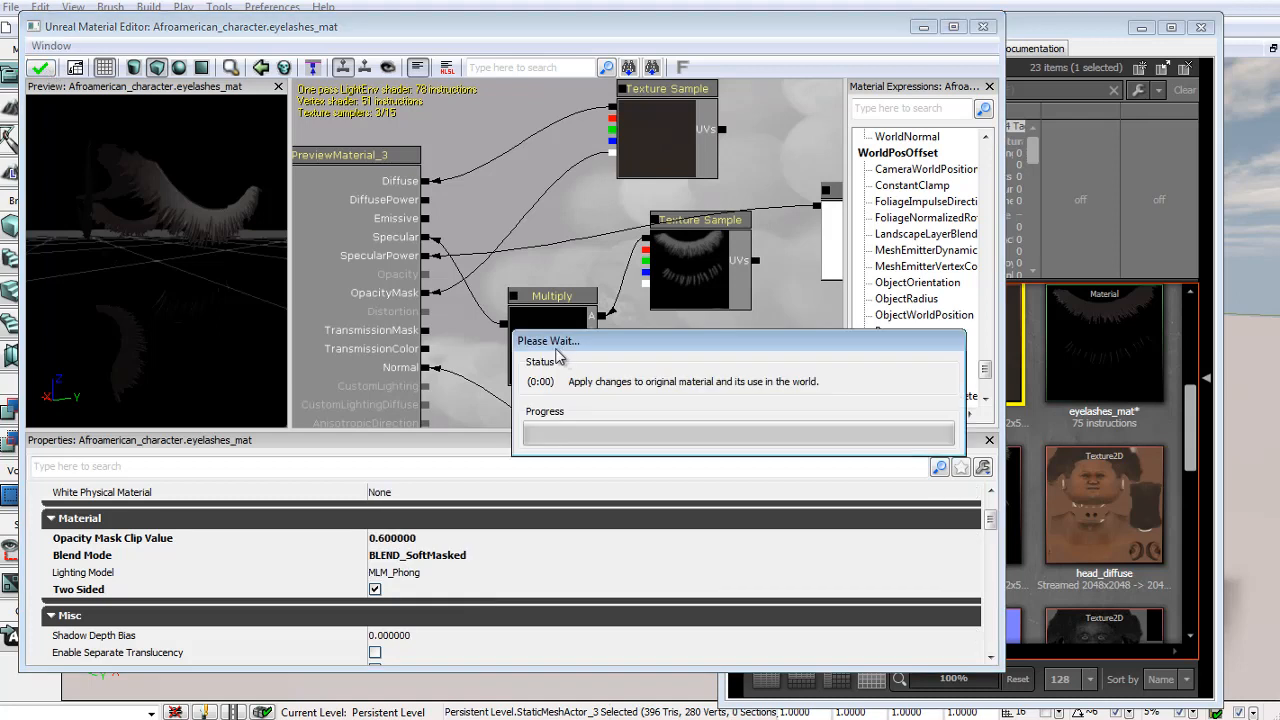
Close the material editor, open the complete_model_udk static mesh for editing and select eyelashes_mat among the package assets.
left_click(983, 26)
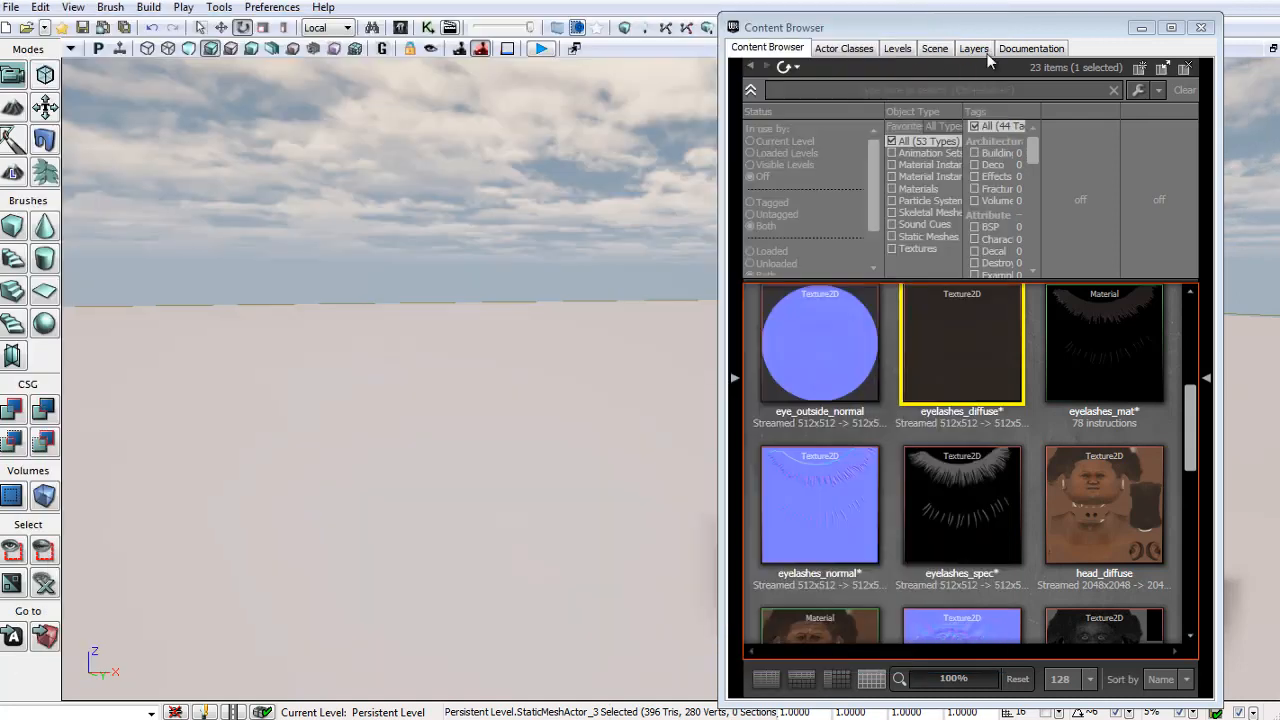
left_click(1032, 430)
left_click_drag(1191, 416, 1187, 364)
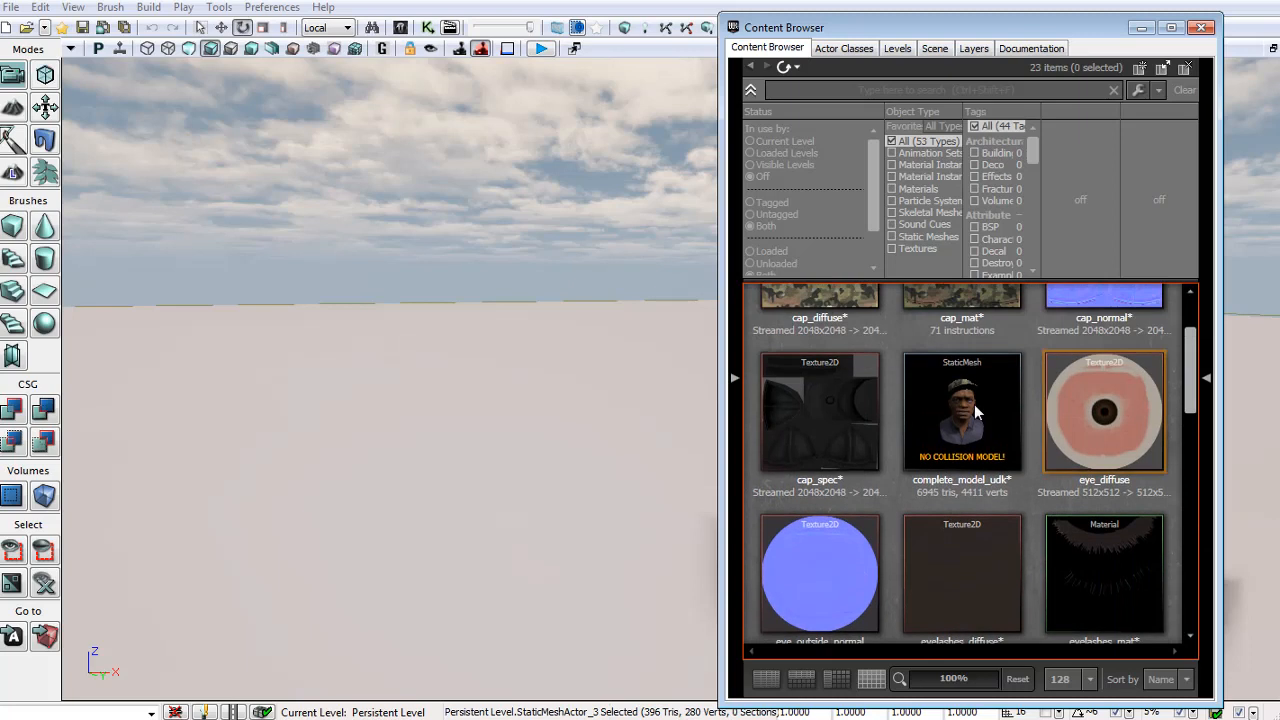
double_click(974, 404)
left_click(1188, 453)
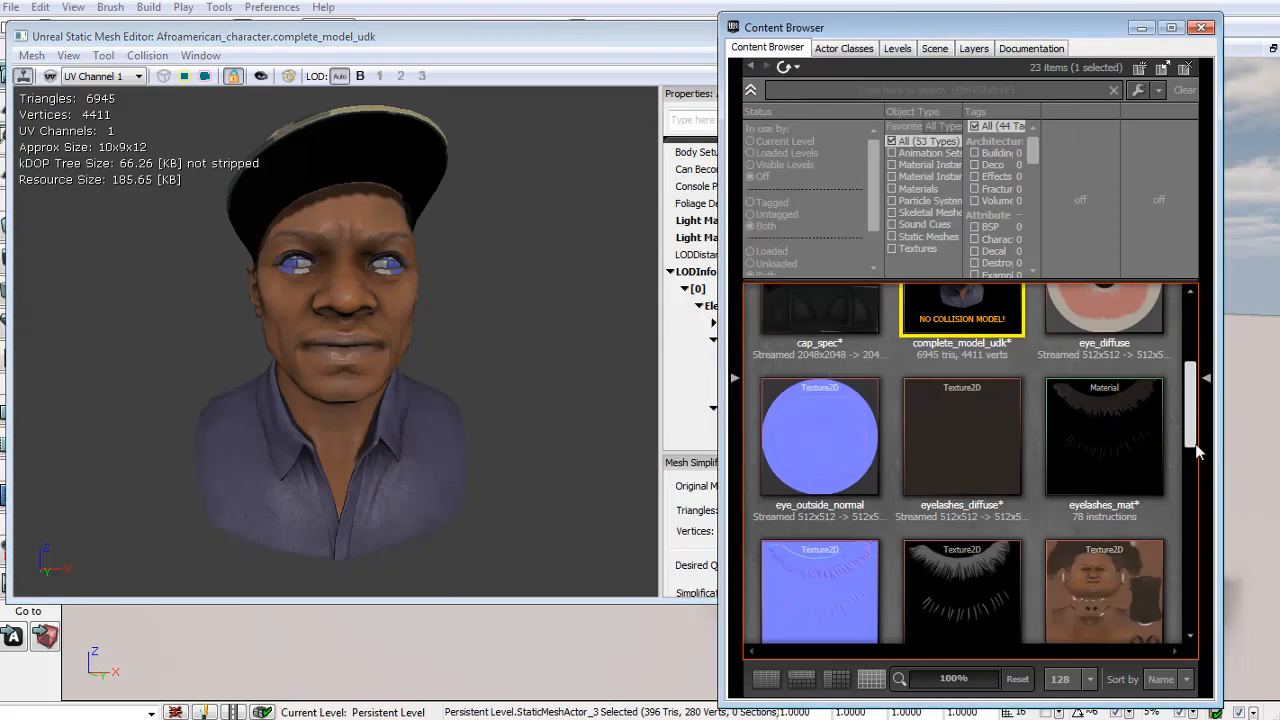
left_click_drag(1195, 443, 1205, 400)
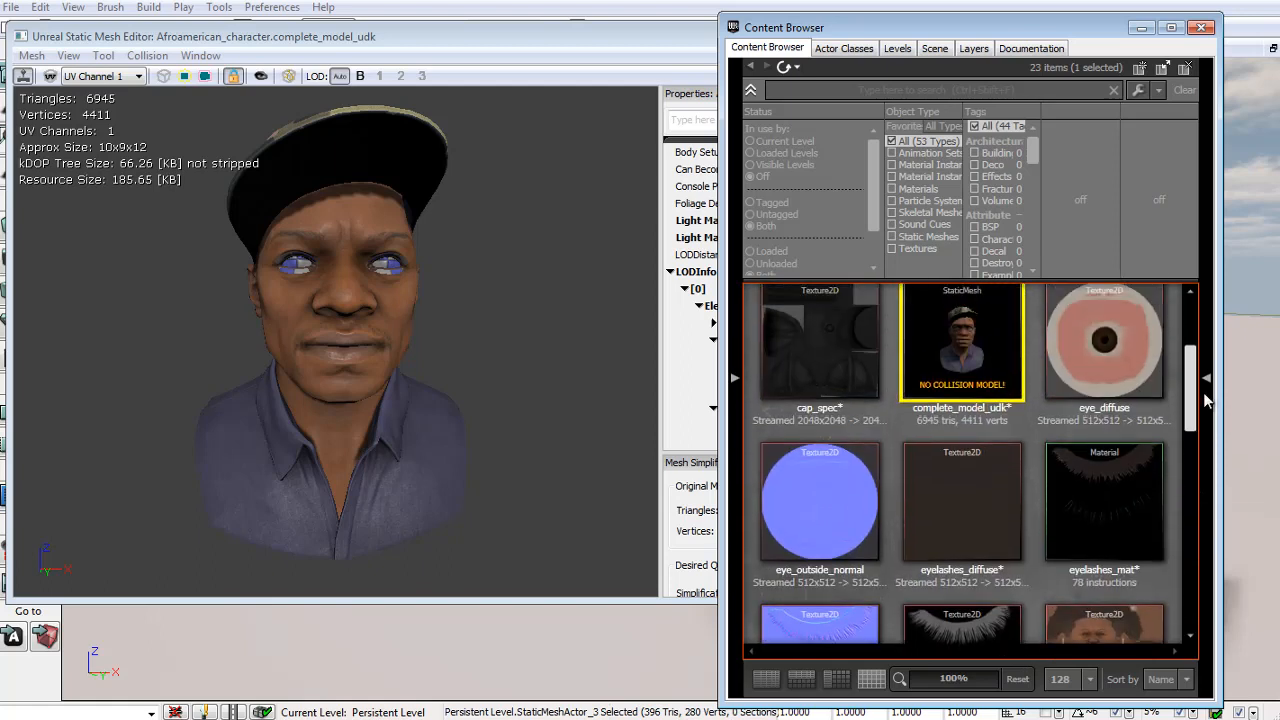
left_click(1117, 476)
Expand the mesh's LOD elements 0, 7, 6 and 5 and assign eyelashes_mat as the material of element 5.
left_click(569, 37)
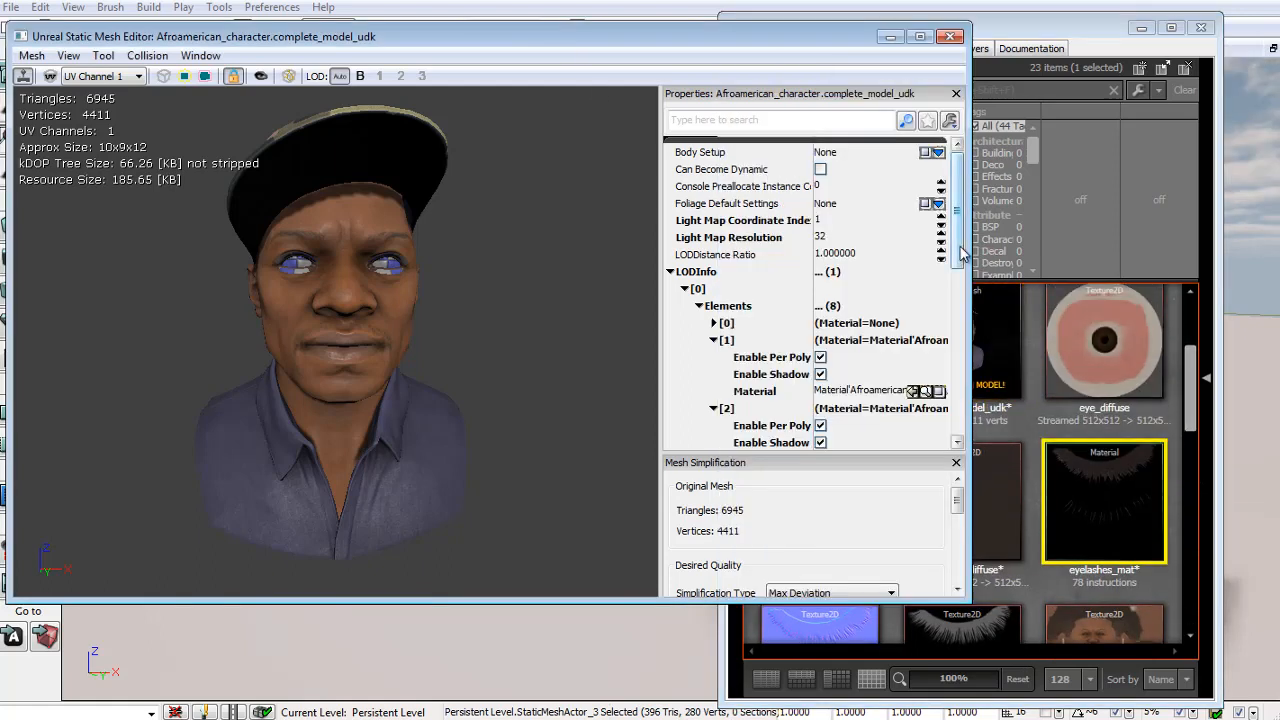
scroll(962, 255, "down", 1)
left_click(714, 293)
left_click(755, 344)
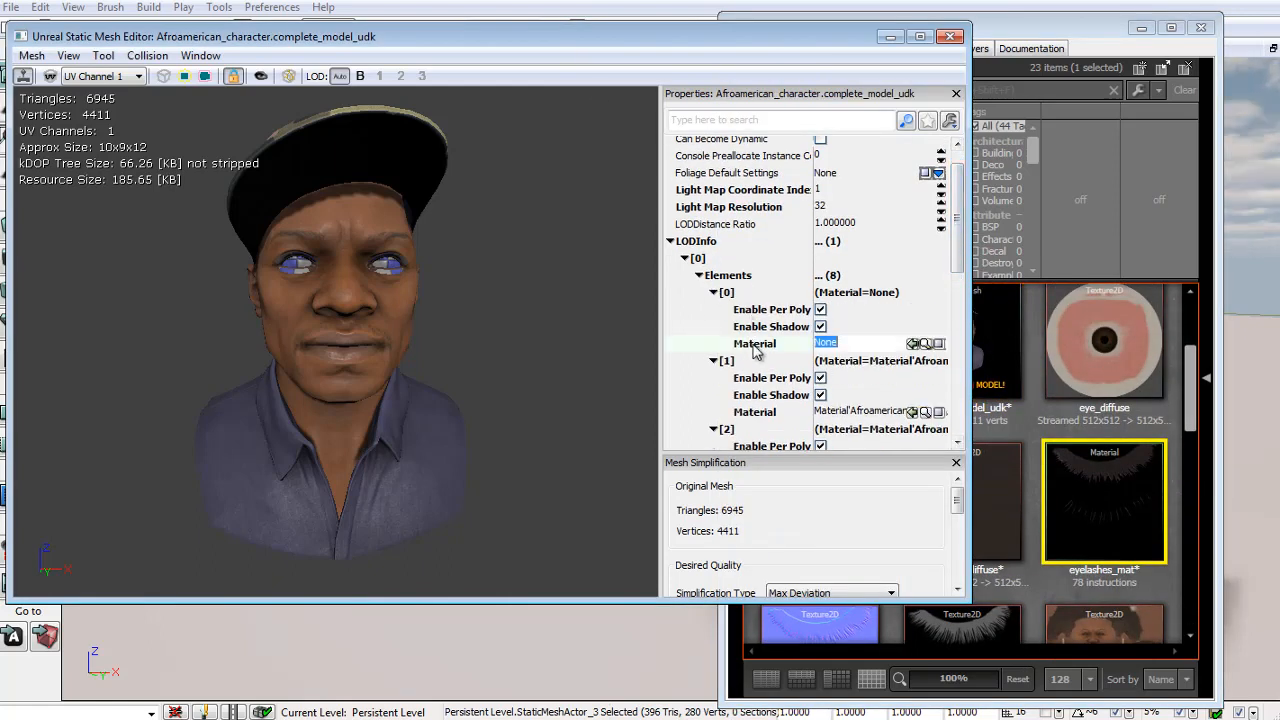
scroll(960, 270, "down", 6)
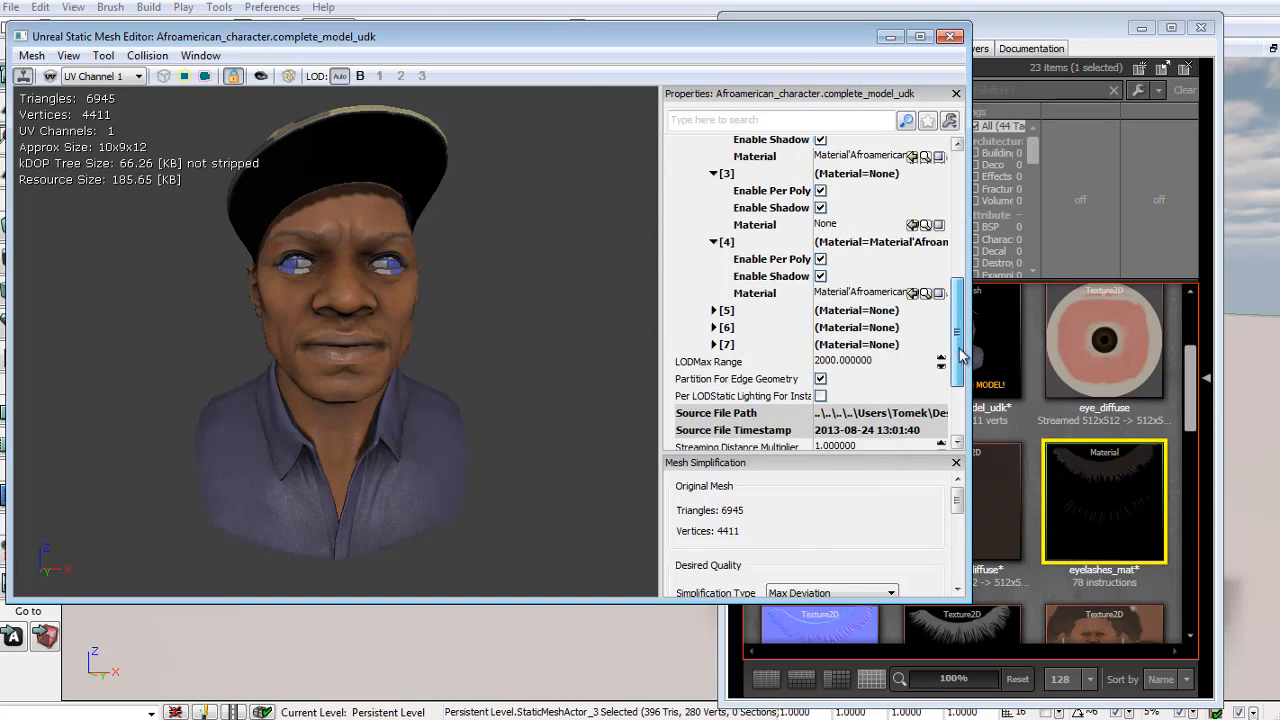
left_click(714, 345)
left_click(754, 397)
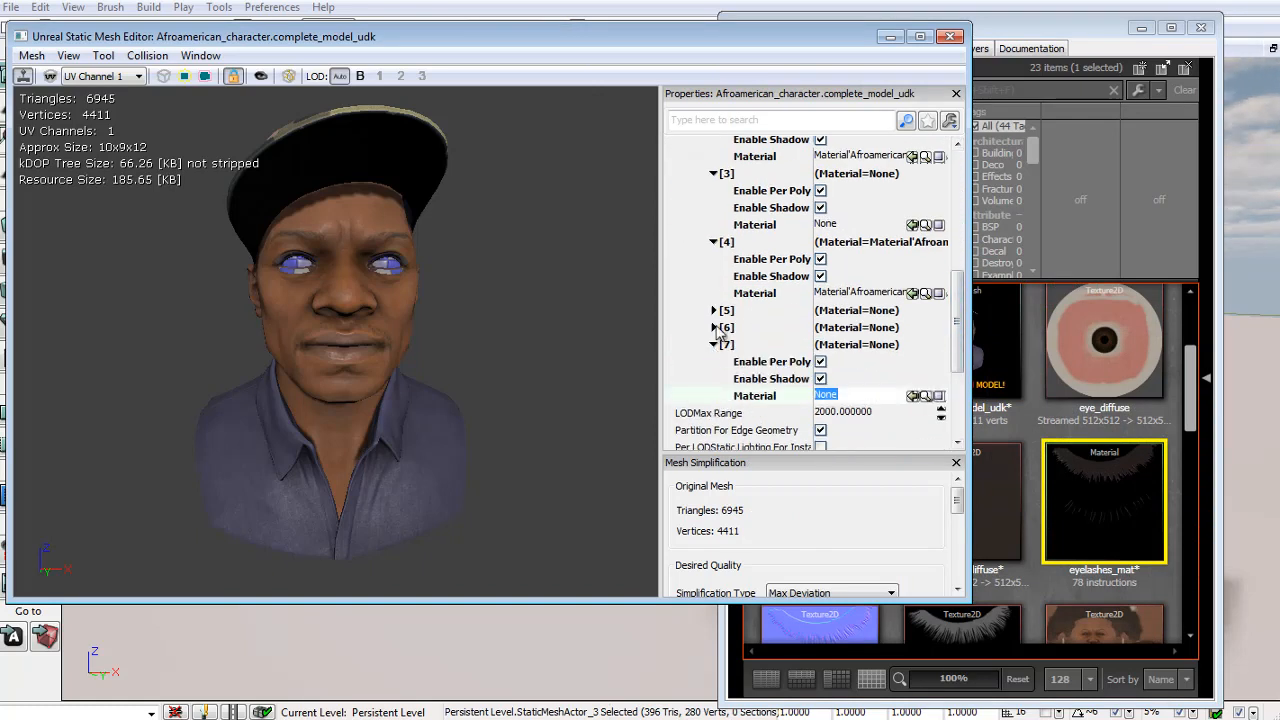
left_click(716, 328)
left_click(755, 381)
left_click(714, 311)
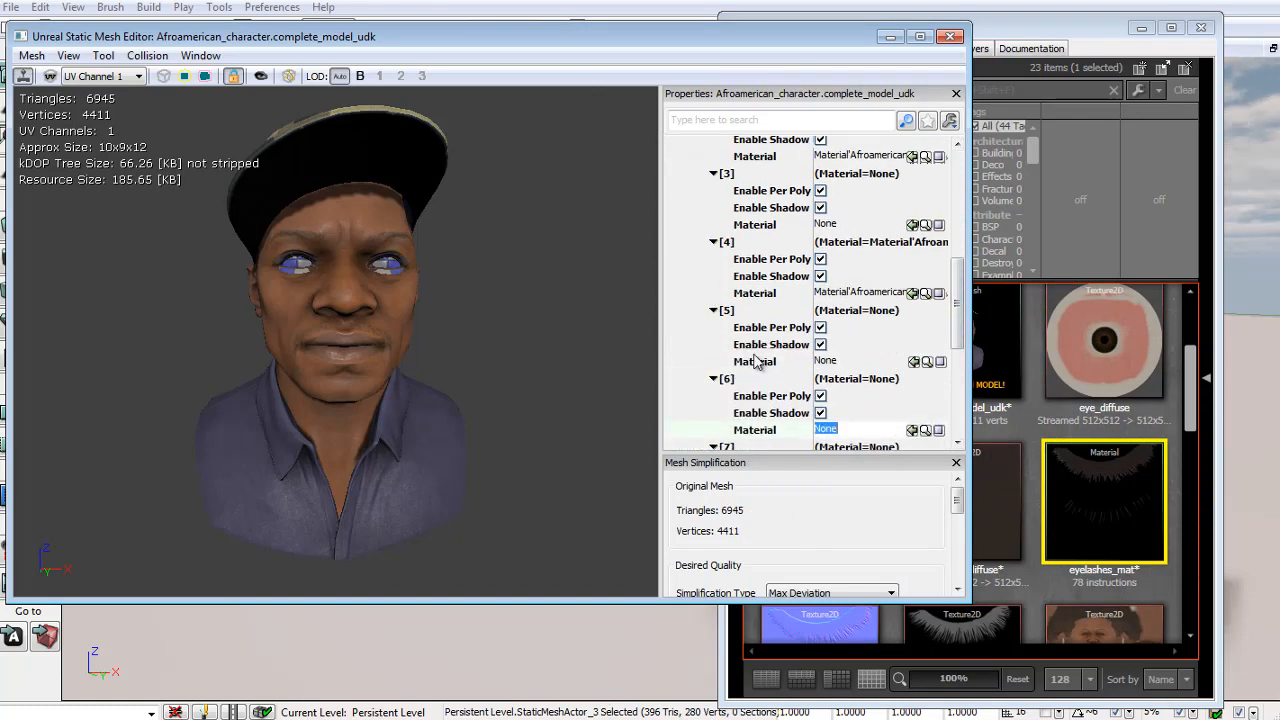
left_click(756, 362)
left_click(912, 361)
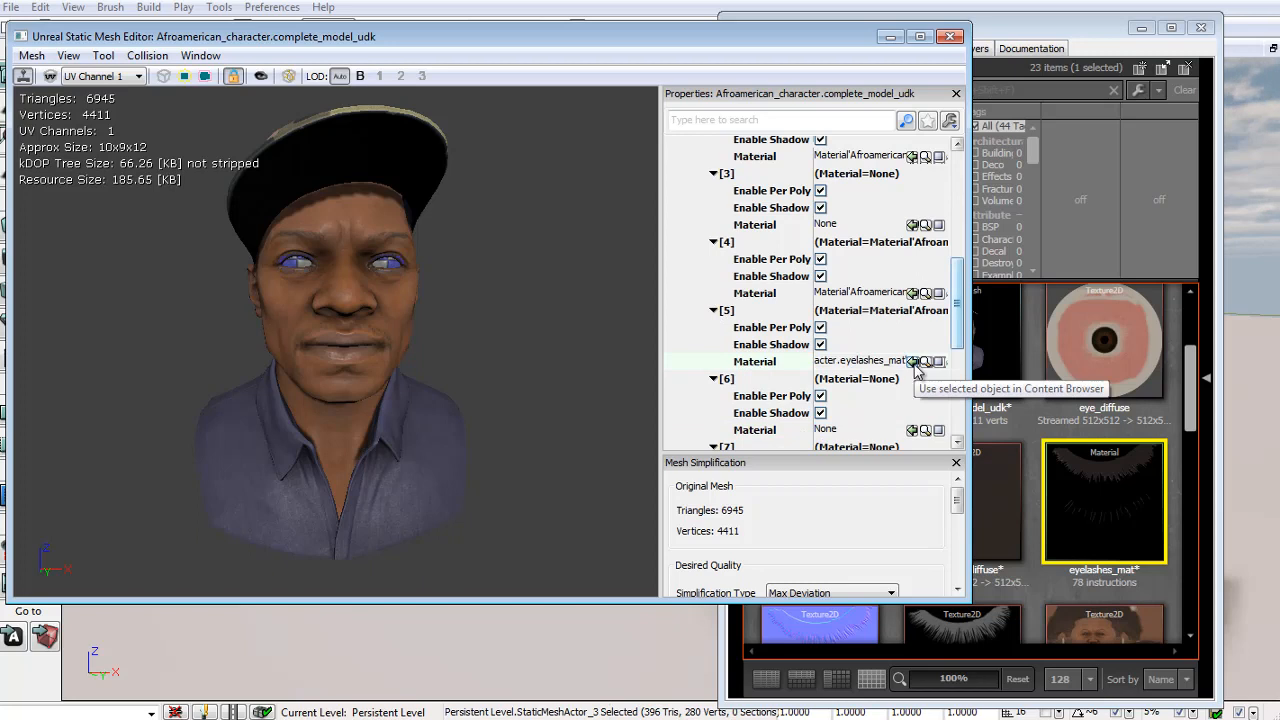
Inspect the eyelashes on the mesh, close the mesh editor and examine the character's face in the level.
mouse_move(550, 283)
left_mouse_down()
mouse_move(545, 351)
mouse_move(546, 271)
left_mouse_up()
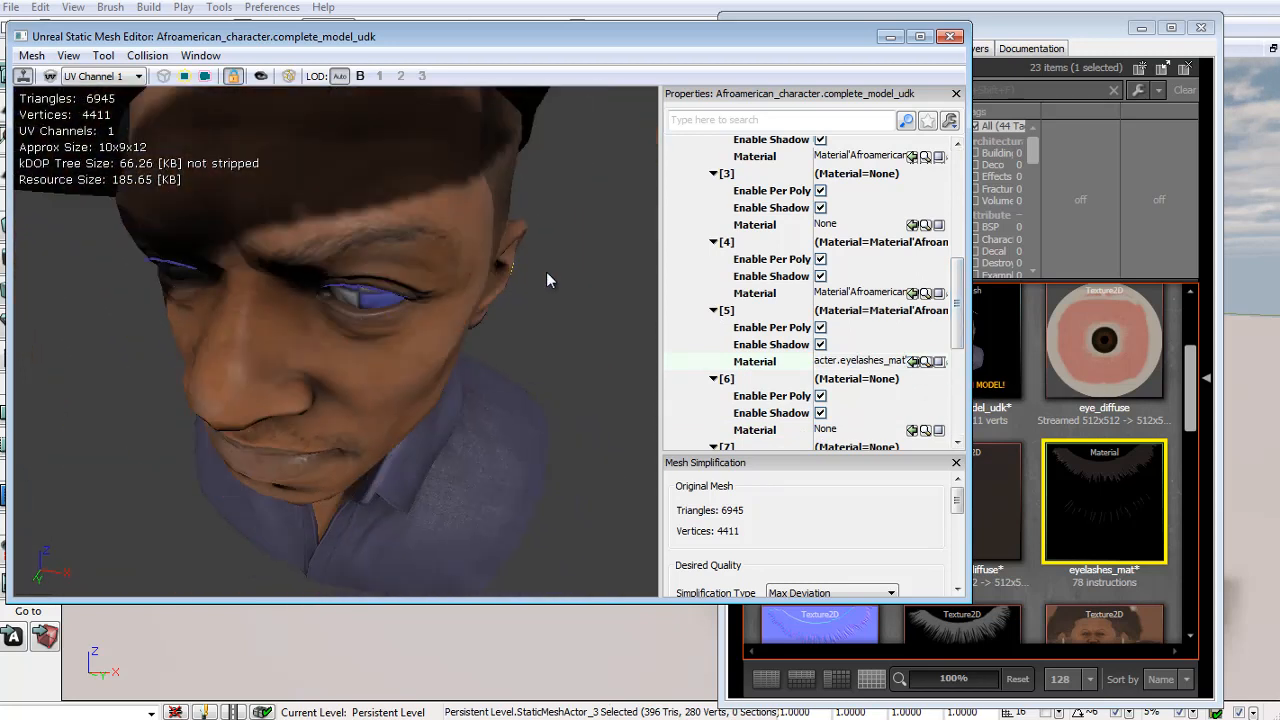
left_click(950, 37)
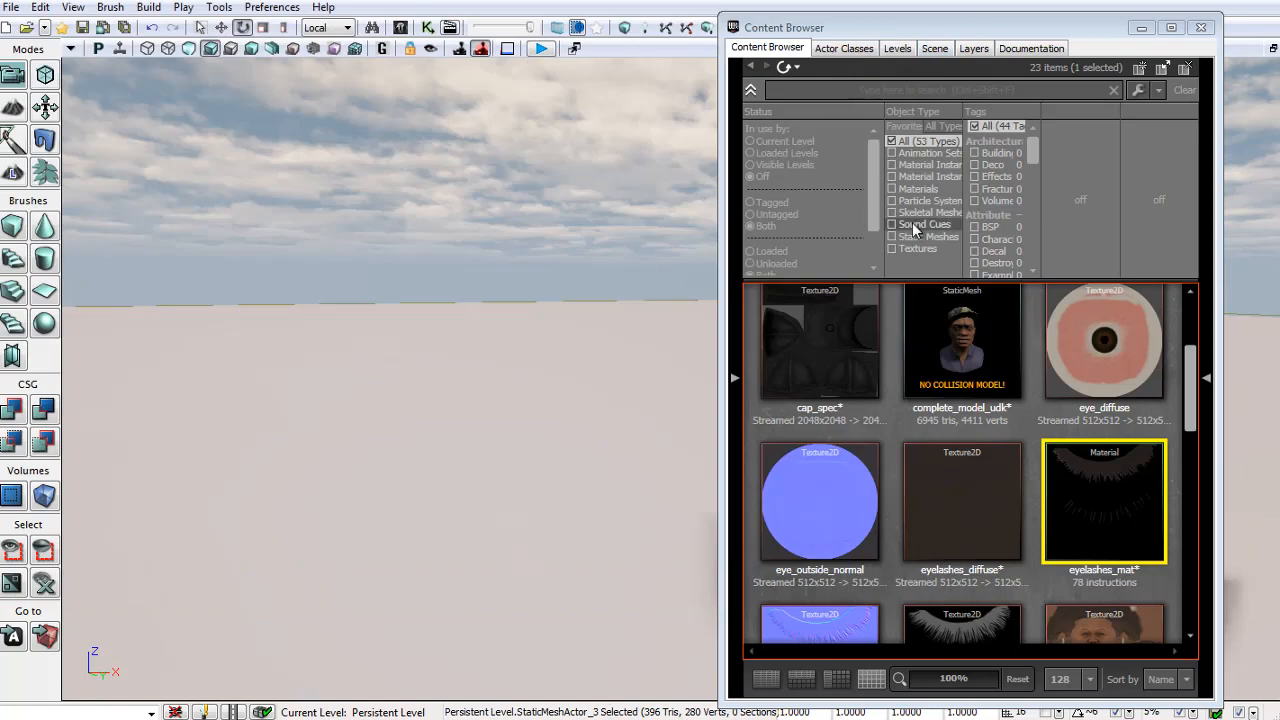
left_click_drag(1000, 27, 380, 36)
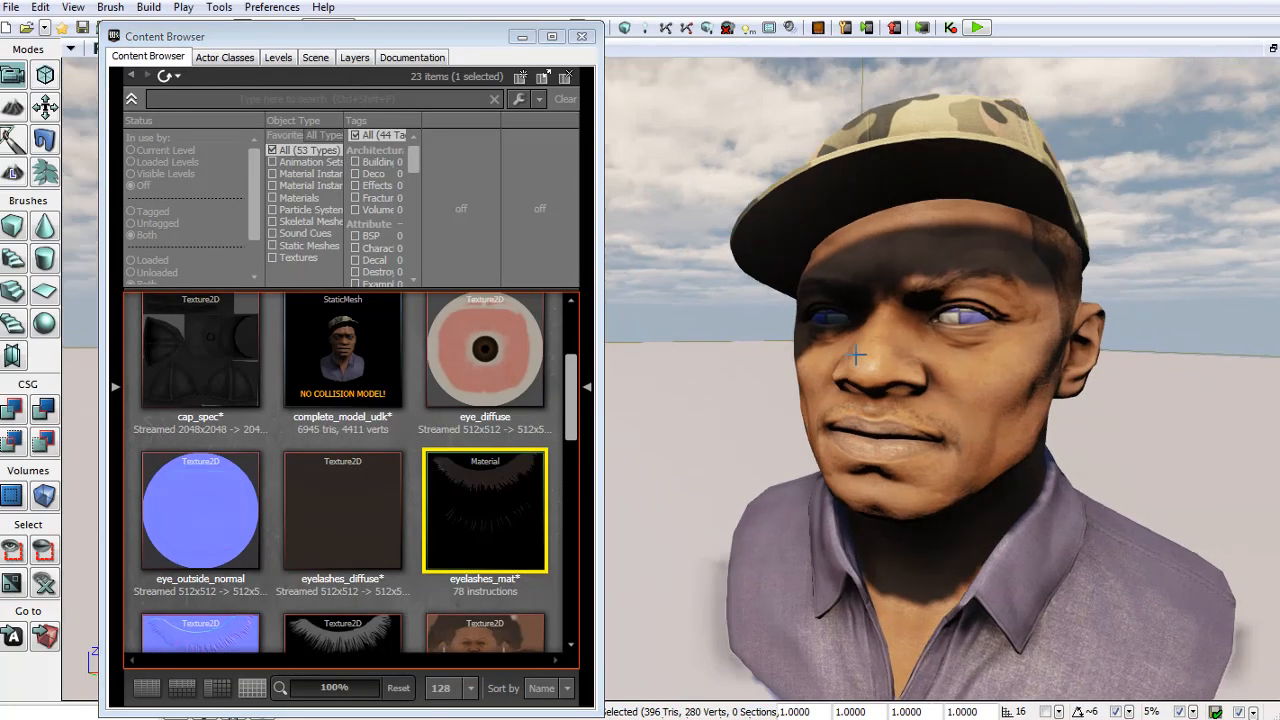
scroll(829, 331, "up", 4)
right_click_drag(857, 355, 740, 344)
scroll(930, 337, "up", 4)
scroll(935, 337, "down", 4)
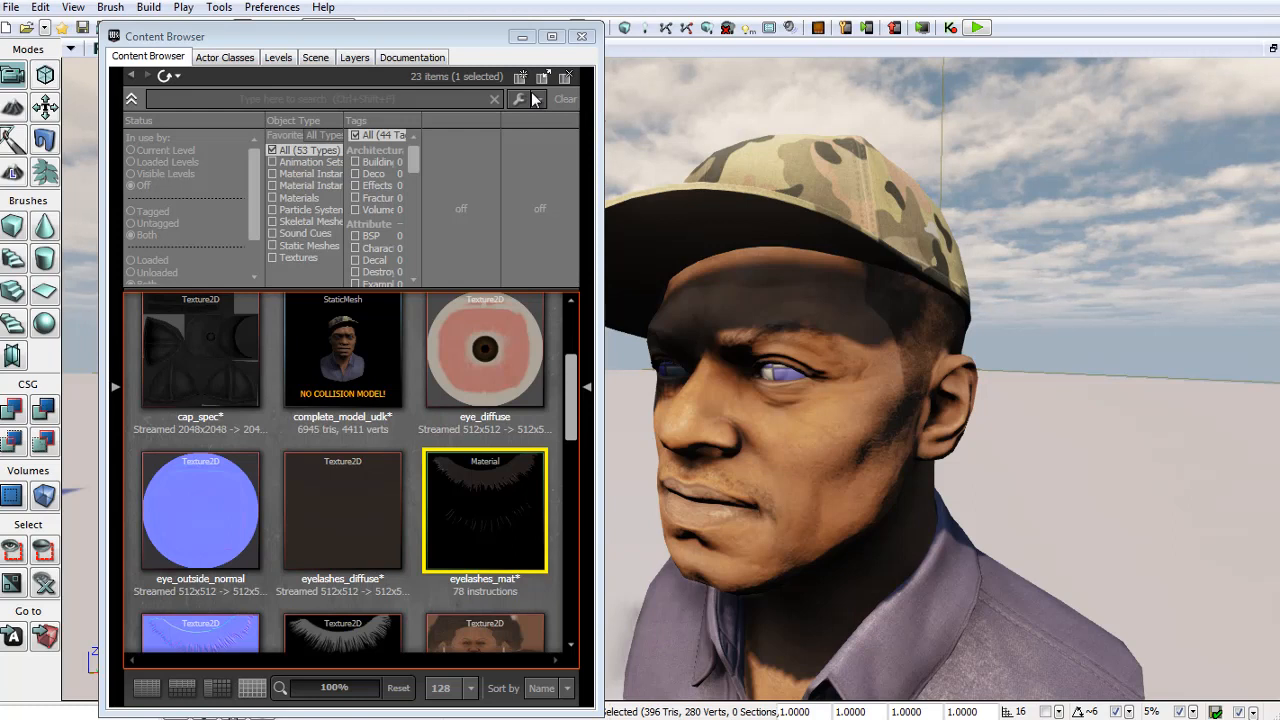
Create a new level from the Blank Map template.
left_click_drag(466, 56, 1130, 52)
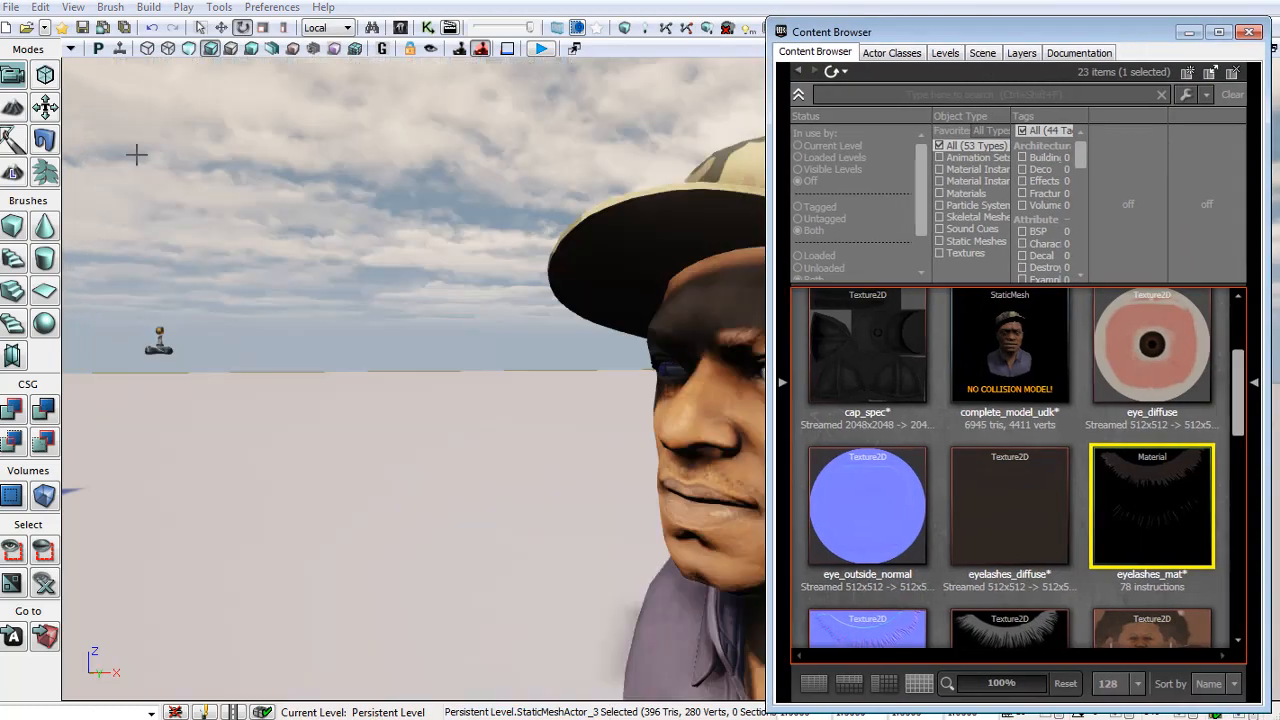
left_click(11, 7)
left_click(25, 23)
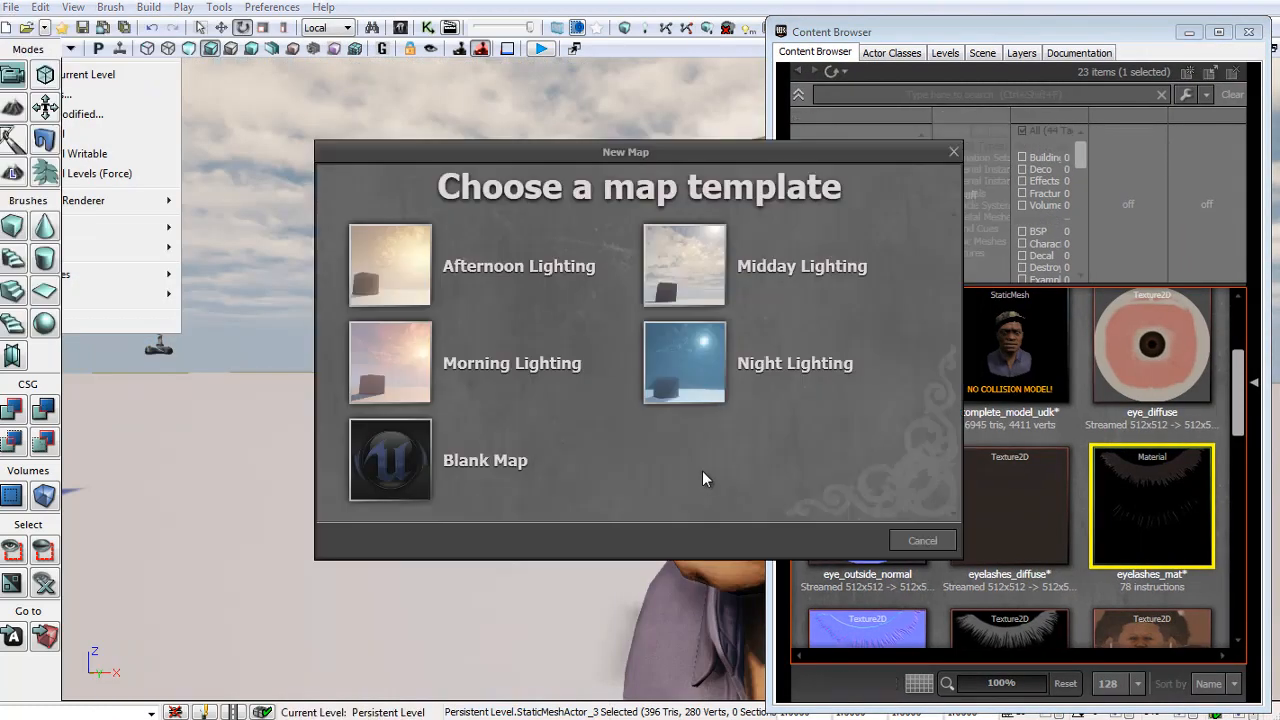
left_click(418, 474)
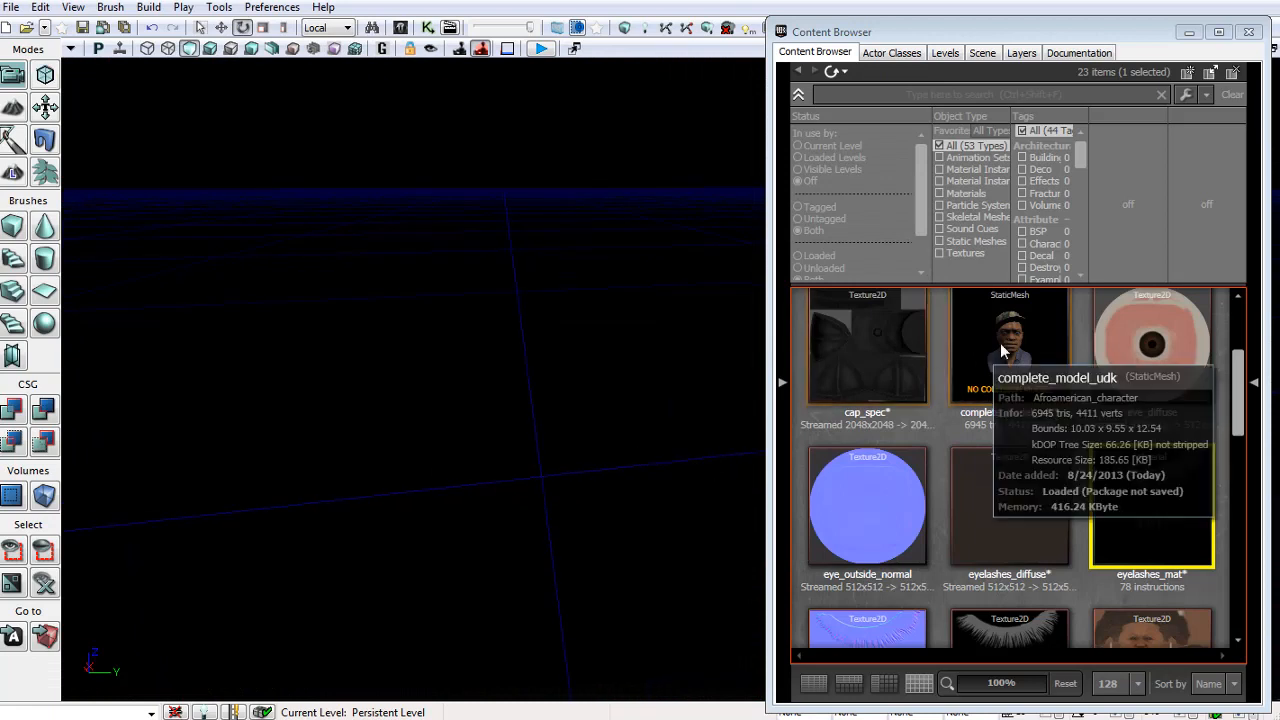
Place the complete_model_udk mesh in the blank level and scale it up.
left_click_drag(1005, 345, 534, 496)
right_click_drag(628, 452, 496, 353)
key("space")
left_click_drag(496, 353, 980, 360)
left_click(566, 248)
right_click_drag(560, 338, 508, 288)
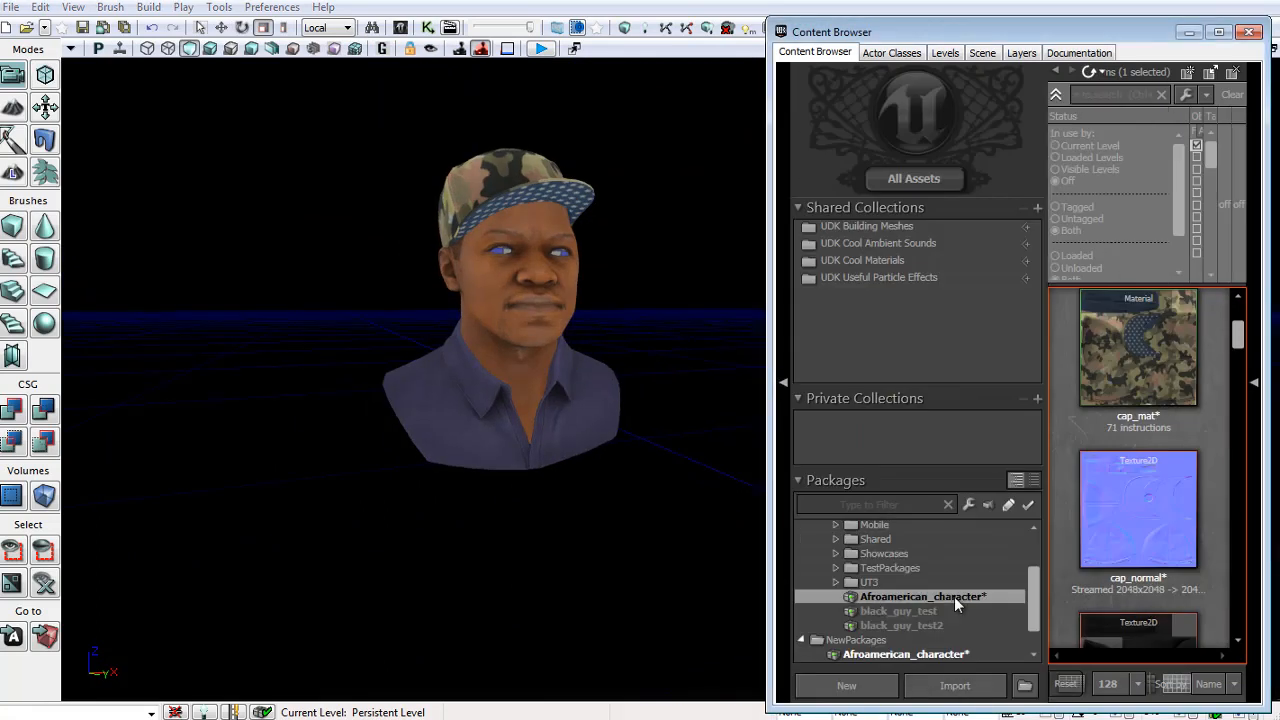
Save the Afroamerican_character package and close the Content Browser.
right_click(954, 596)
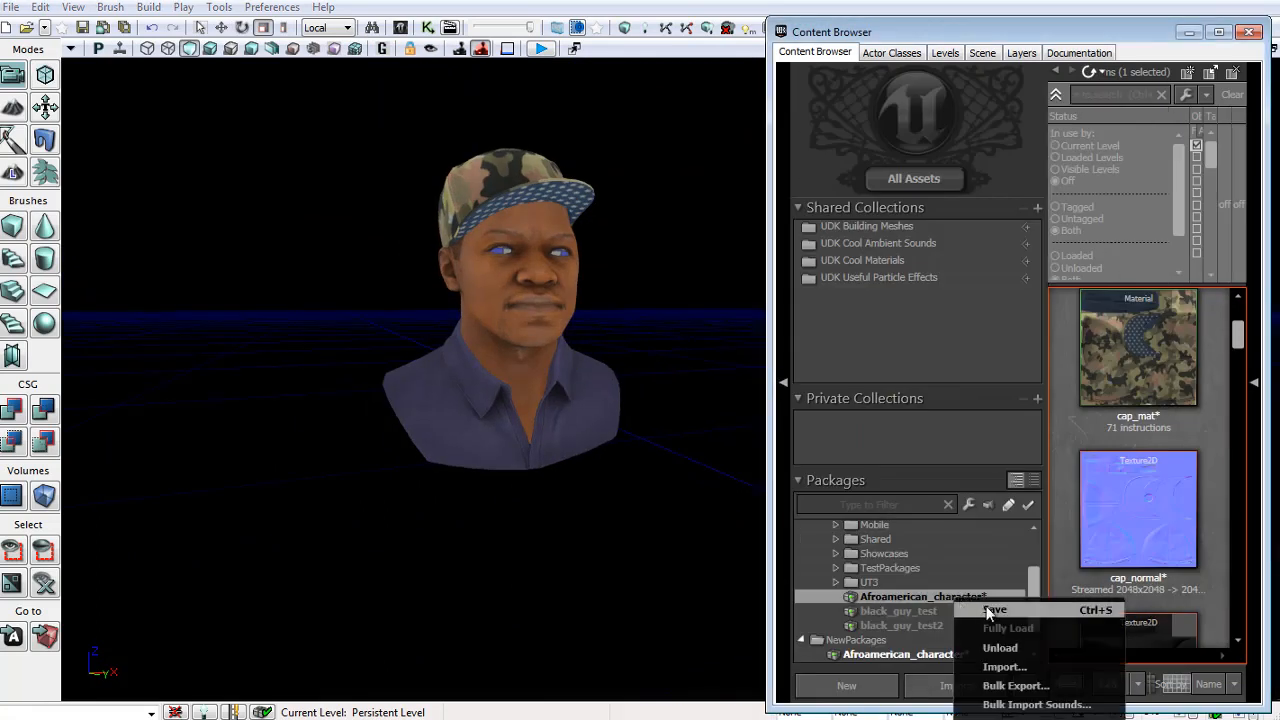
left_click(972, 606)
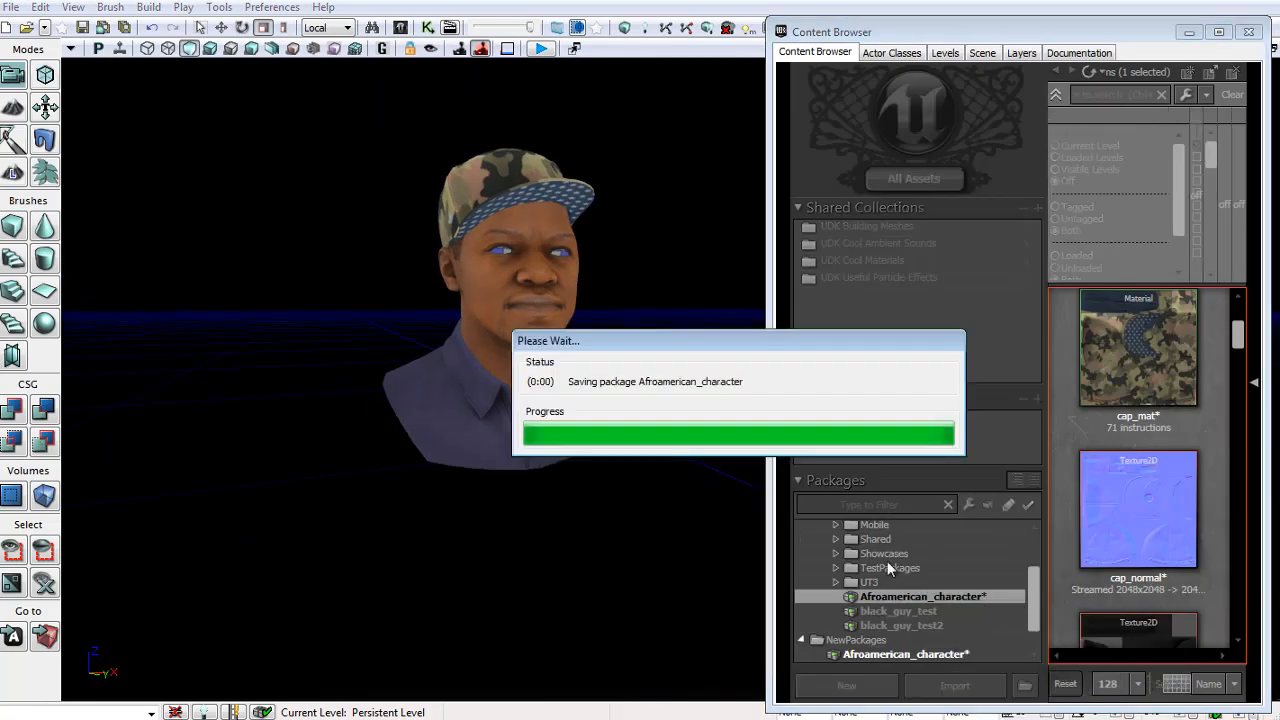
left_click(1248, 32)
Save the new level as second_test_level in the Mobile maps folder.
left_click(104, 28)
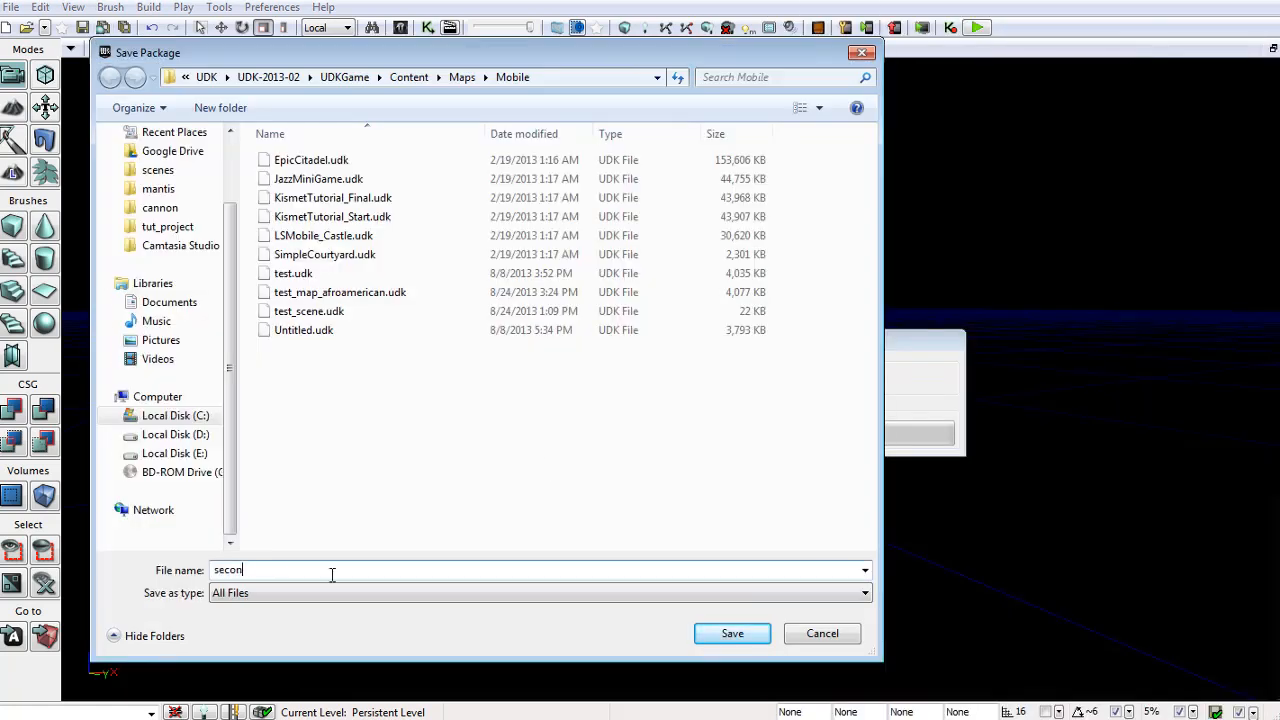
type("second_test_level")
key("Return")
Add a point light to the level near the character.
left_click_drag(454, 437, 509, 430)
right_click(546, 437)
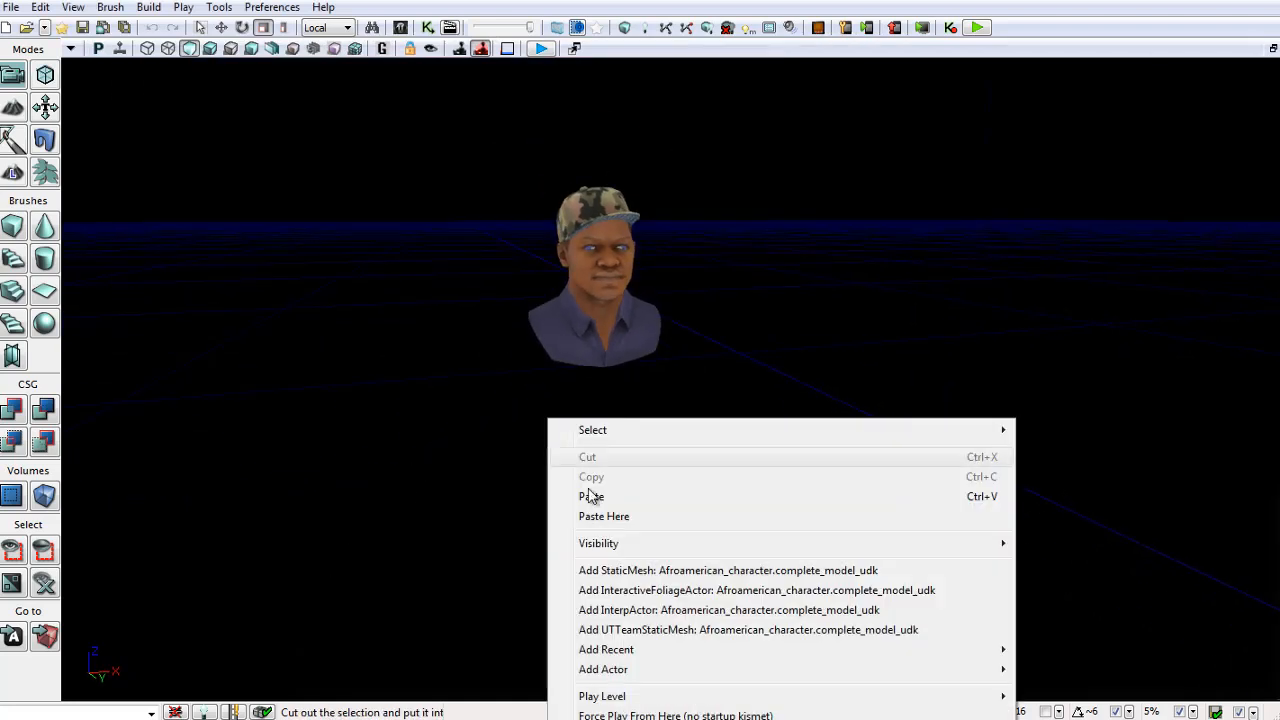
mouse_move(993, 680)
left_click(1080, 670)
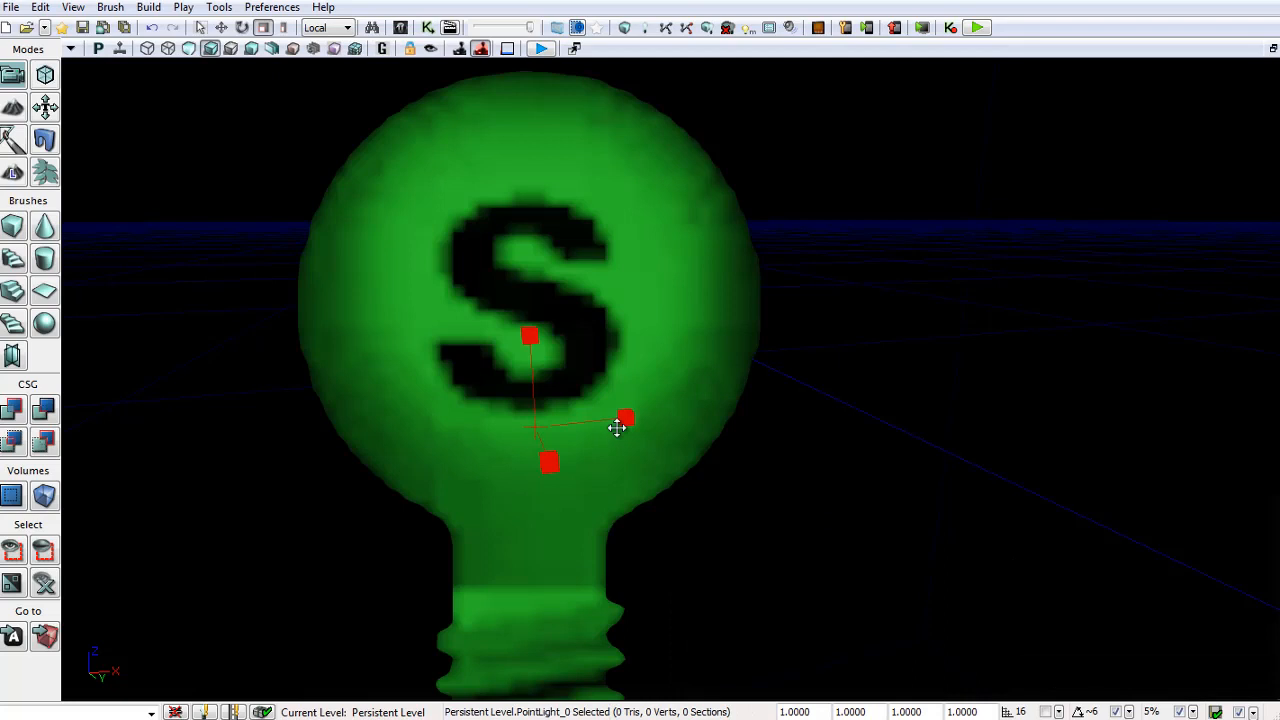
Duplicate the point light and place the two lights on opposite sides of the character, one of them raised higher.
left_click_drag(620, 423, 650, 442)
key("space")
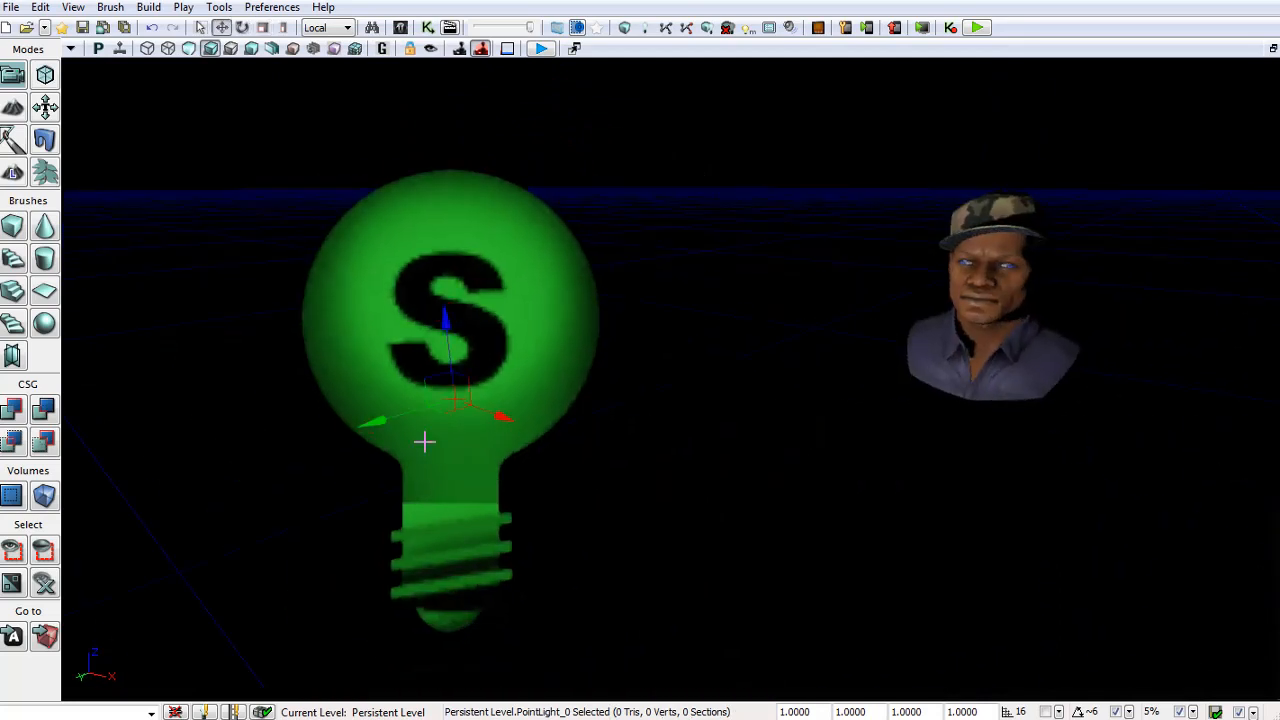
left_click_drag(380, 421, 1154, 66)
right_click_drag(1066, 236, 987, 174)
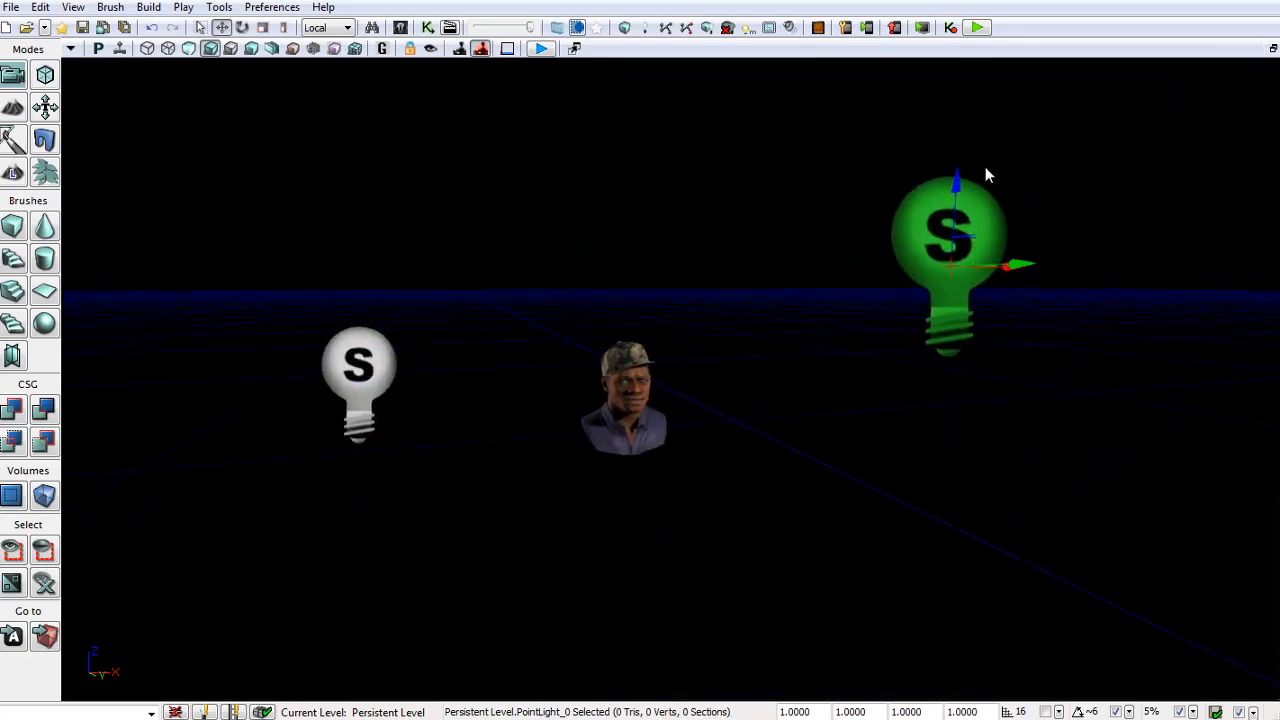
left_click_drag(958, 178, 967, 236)
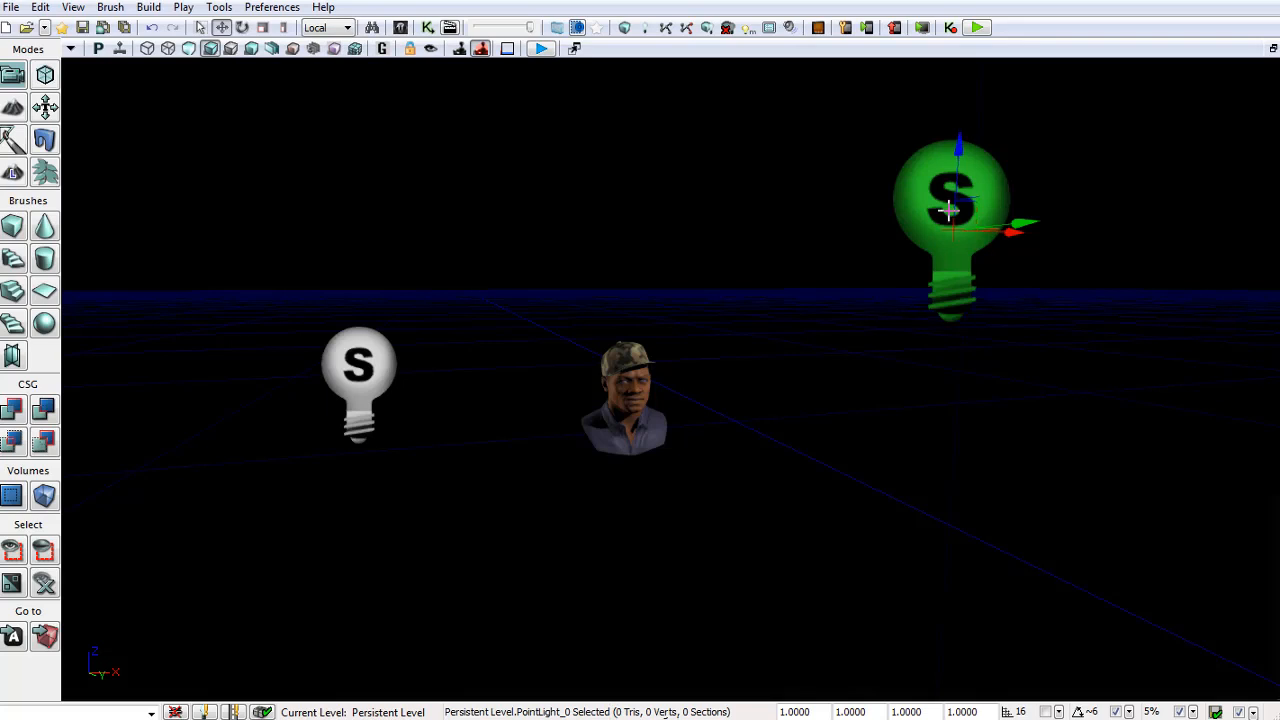
Set the brightness of the raised point light to 2.
double_click(950, 208)
left_click(925, 341)
type("3")
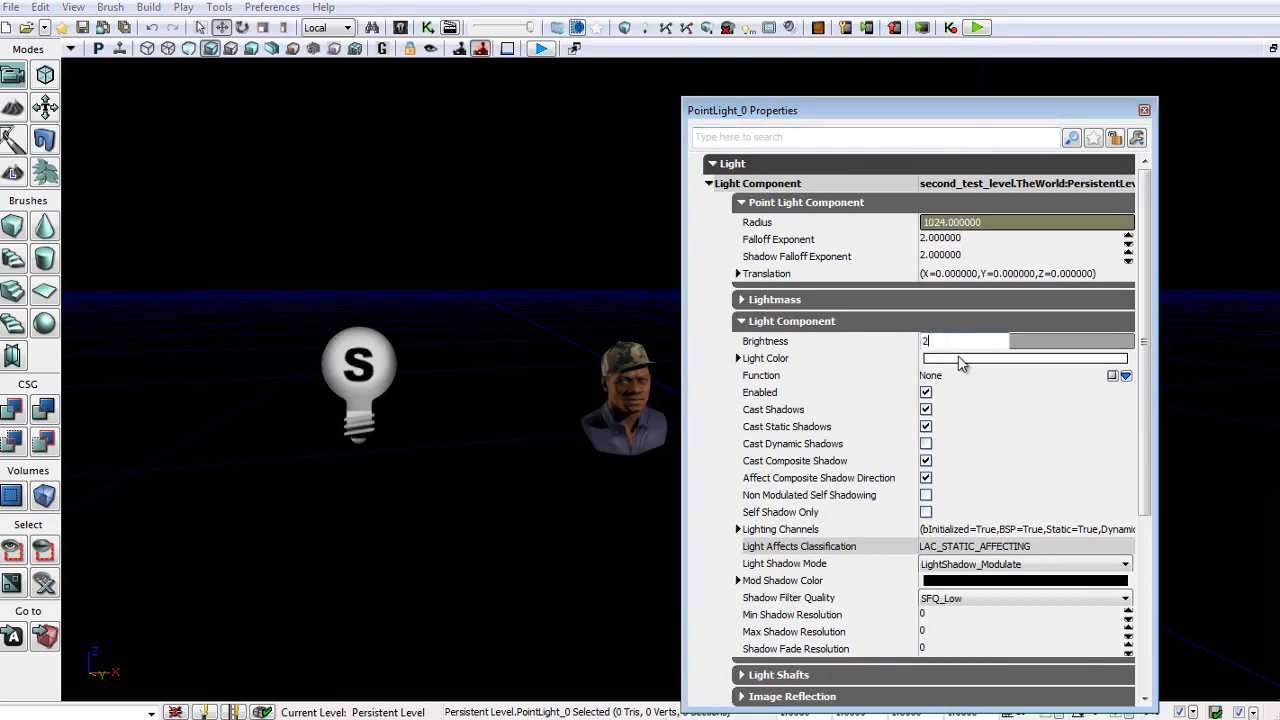
key("Return")
left_click(1145, 110)
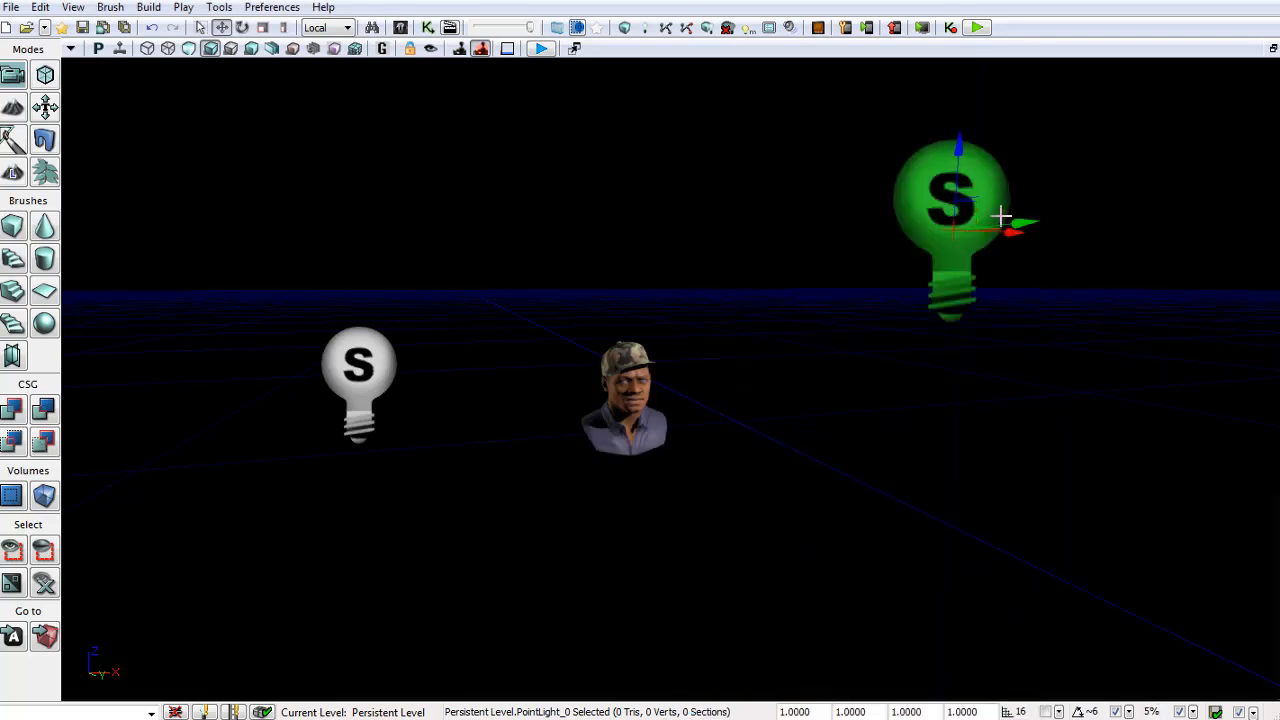
Reposition the raised point light relative to the character, checking its placement from different angles.
left_click_drag(1001, 216, 1050, 245)
left_click(835, 411)
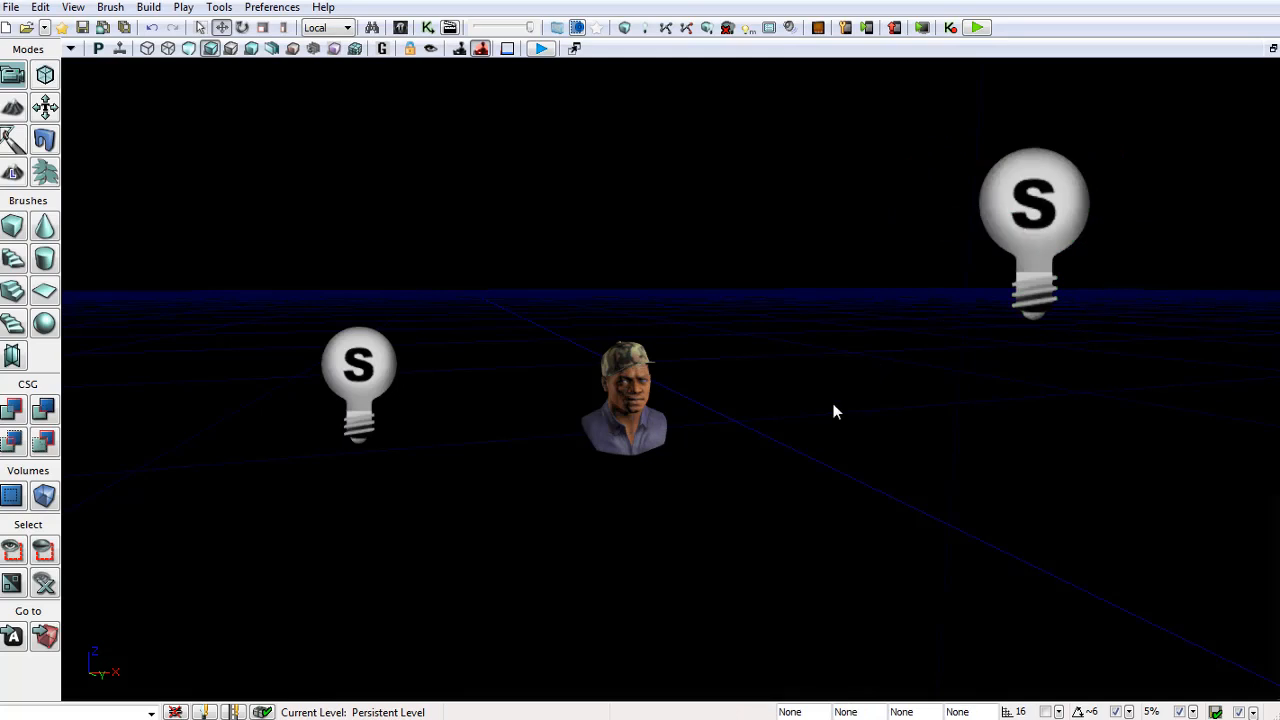
key("w")
right_click_drag(833, 405, 954, 303)
key("s")
key("w")
key("s")
key("w")
key("s")
left_click(1006, 212)
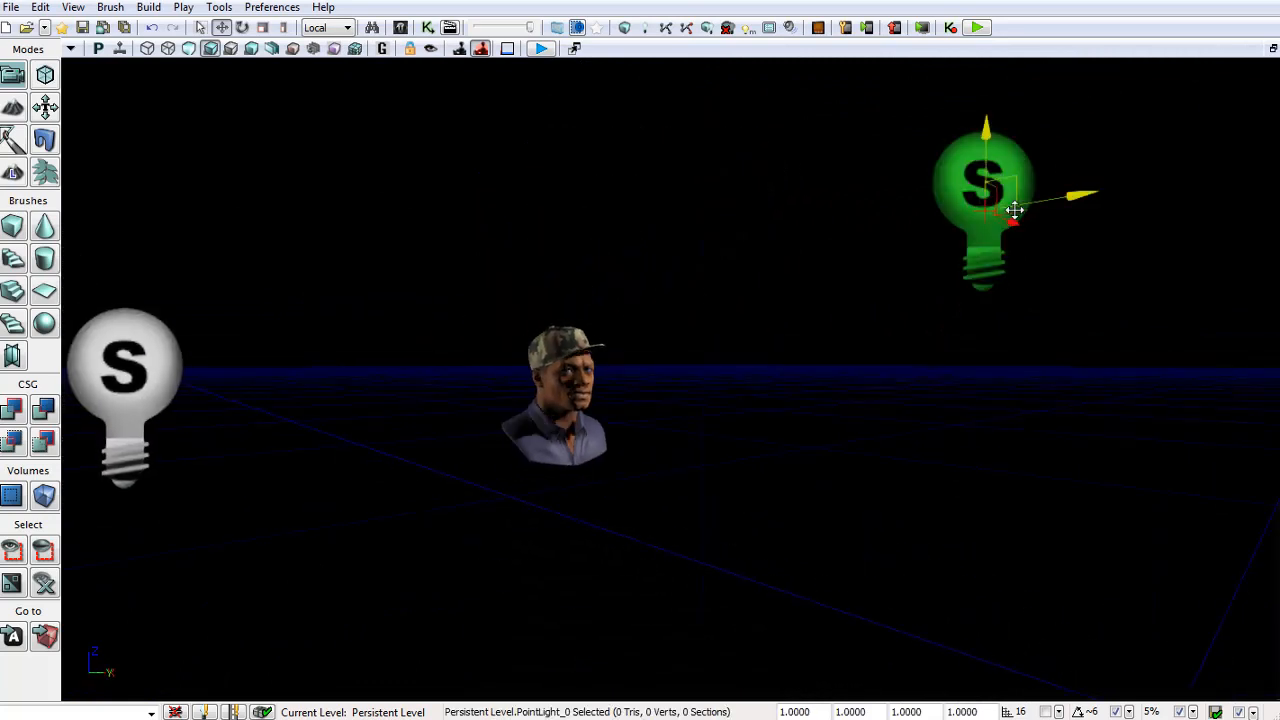
left_click_drag(1015, 210, 961, 210)
Move the lower point light farther away from the character.
left_click(170, 366)
right_click_drag(170, 366, 394, 403)
key("a")
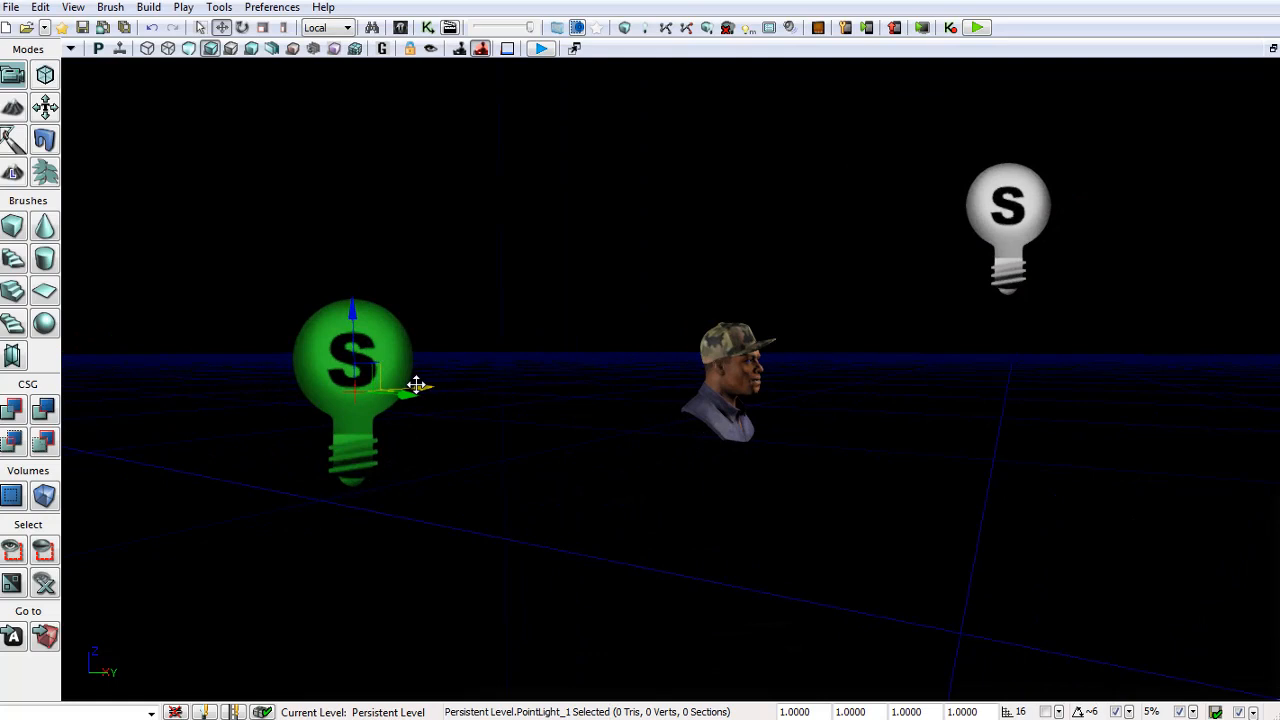
left_click_drag(416, 385, 177, 393)
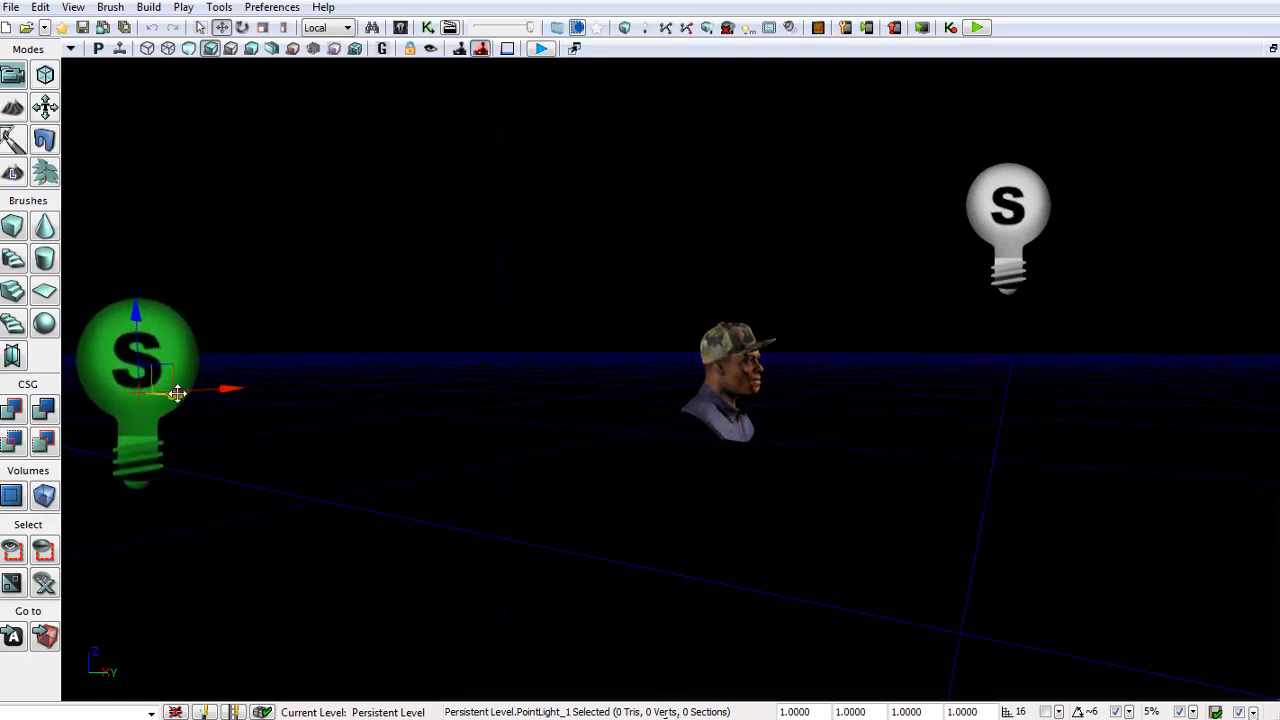
Set the lower point light's brightness to 0.6 and move its properties window off the raised light.
double_click(148, 360)
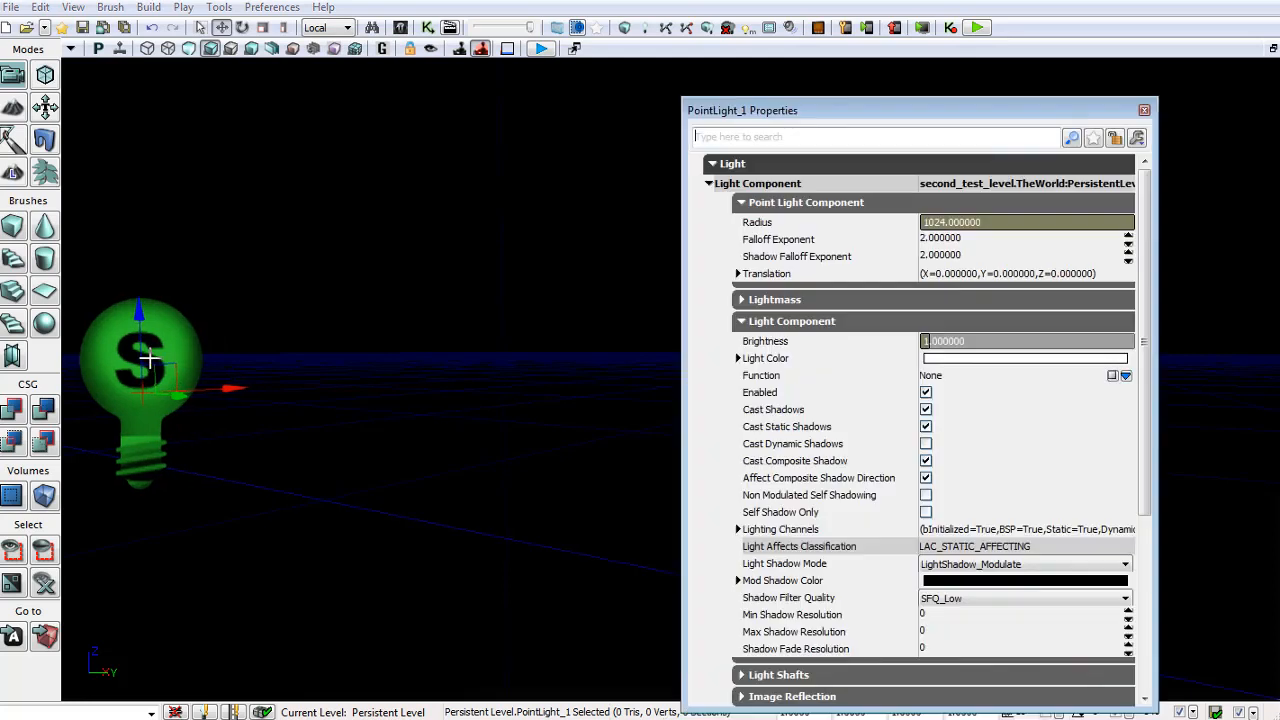
left_click(925, 342)
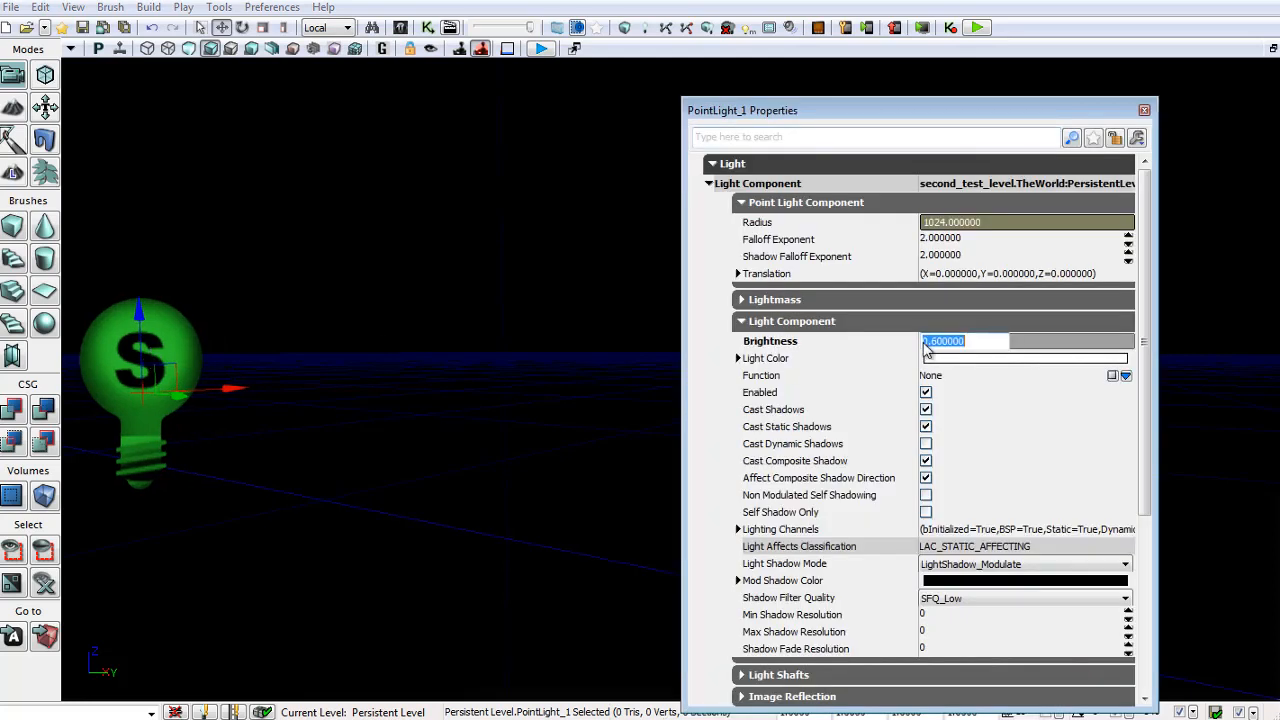
left_click_drag(806, 110, 343, 88)
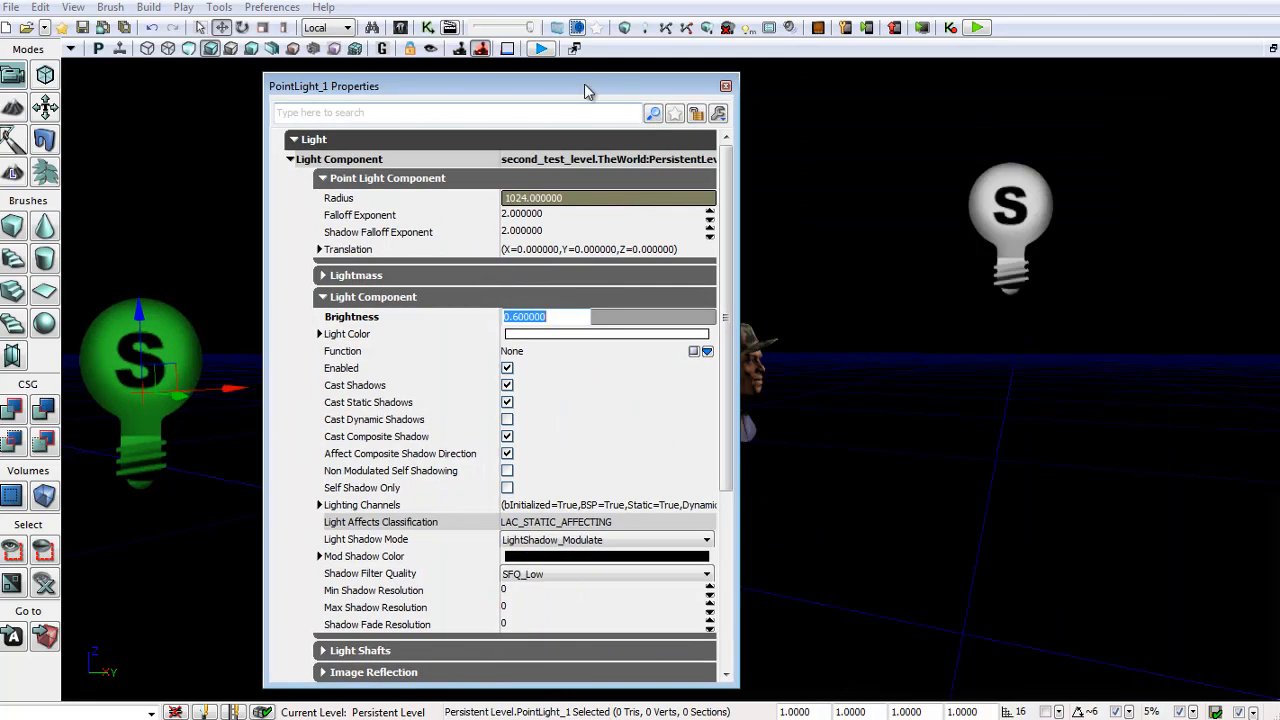
Give the lower point light a pale blue light color with a saturation of 0.51.
left_click_drag(588, 92, 458, 79)
double_click(445, 324)
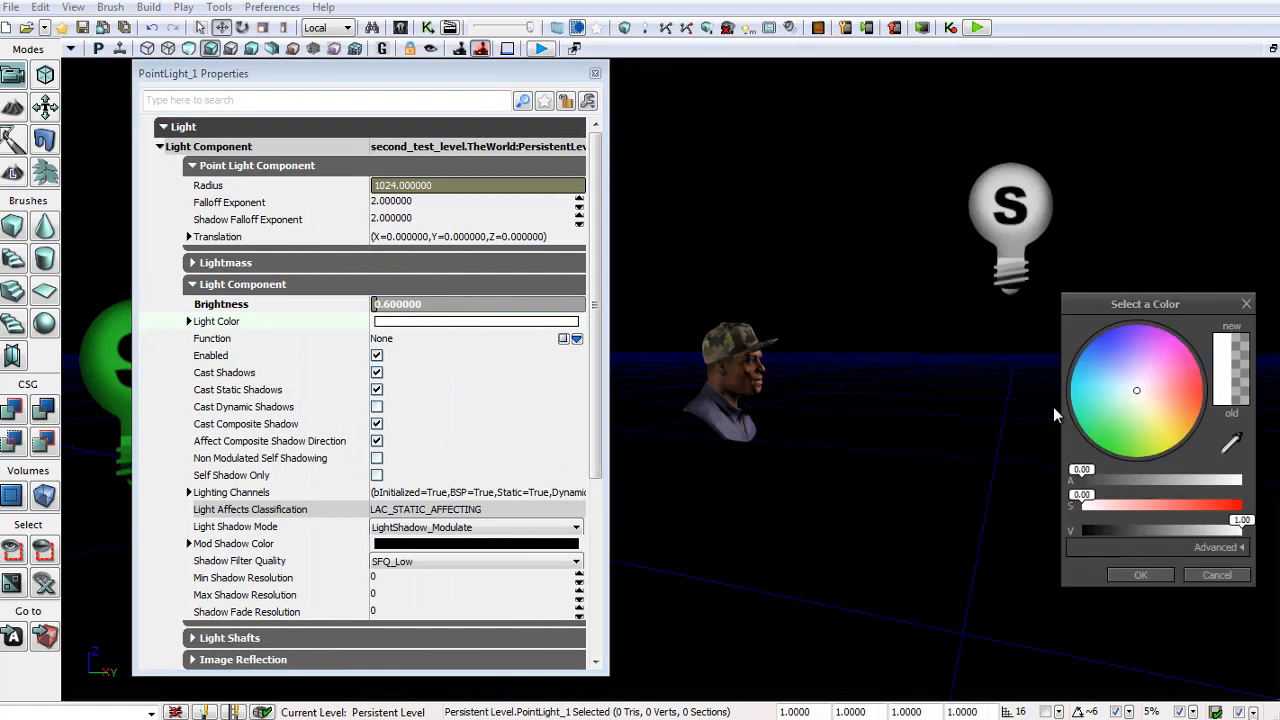
left_click(1104, 385)
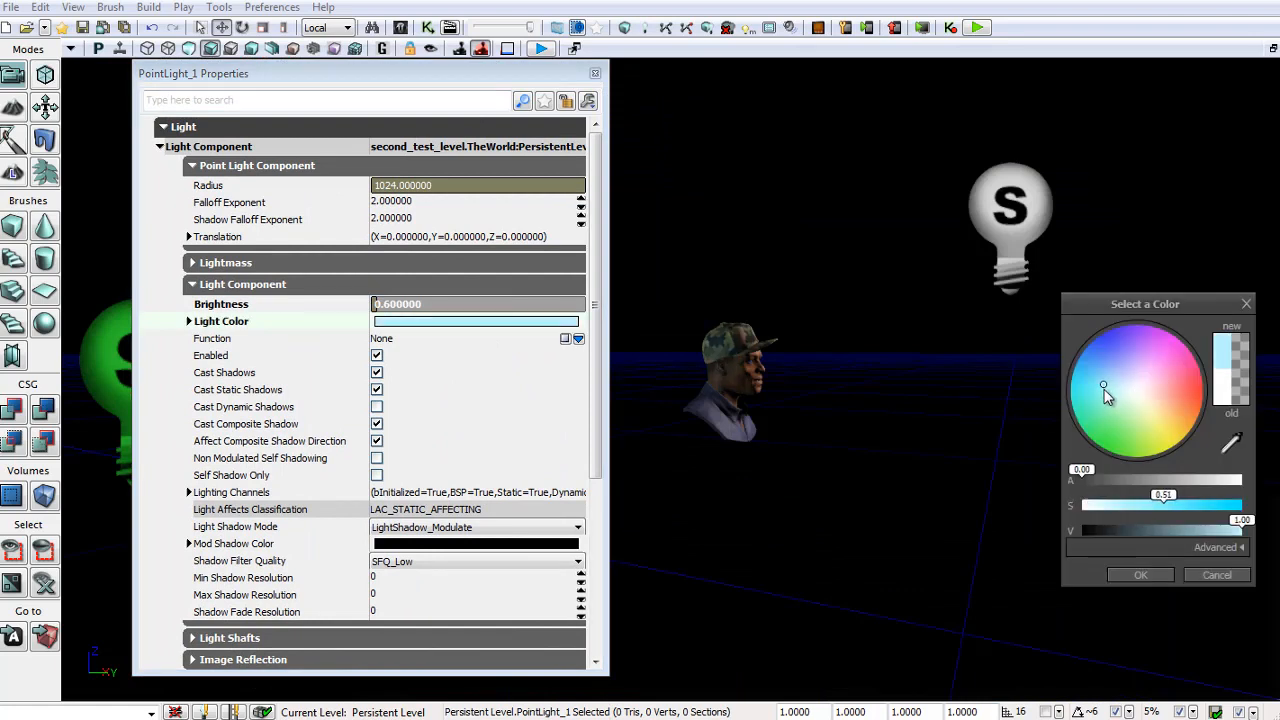
left_click(1140, 575)
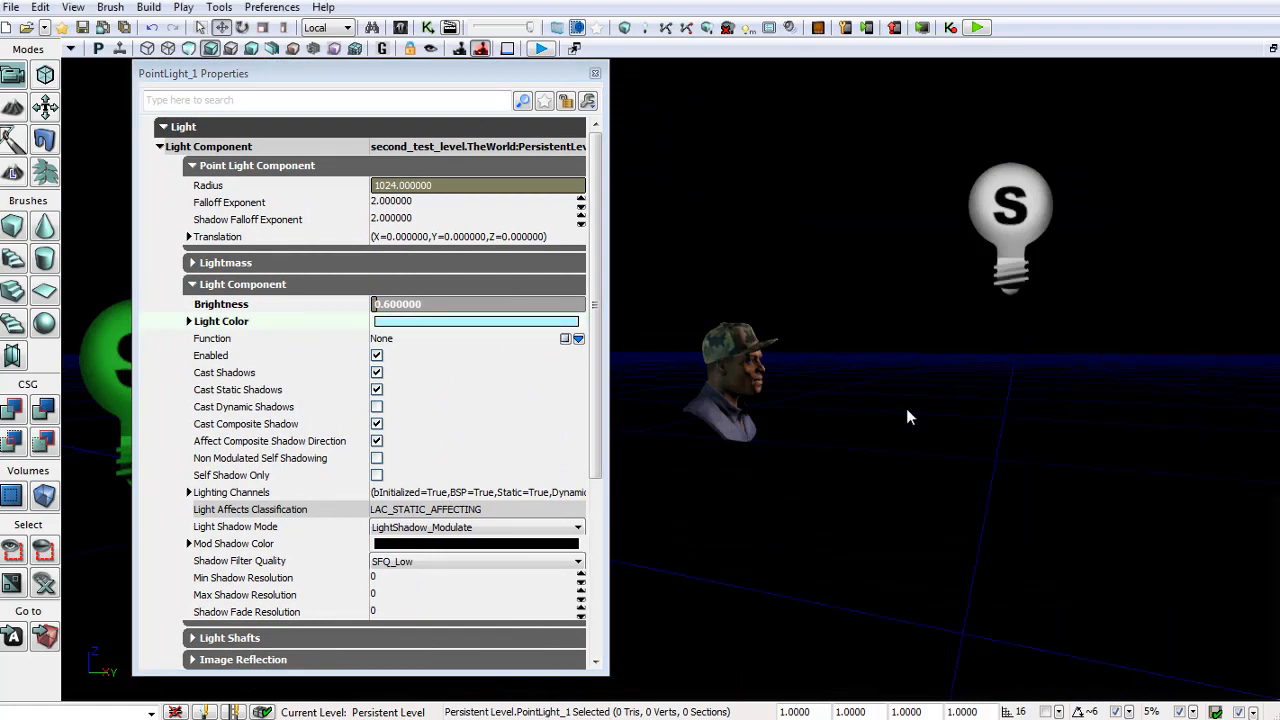
Try a brightness of 2 on the blue point light while viewing the character up close, and settle on 1.
key("w")
key("d")
right_click_drag(906, 408, 607, 418)
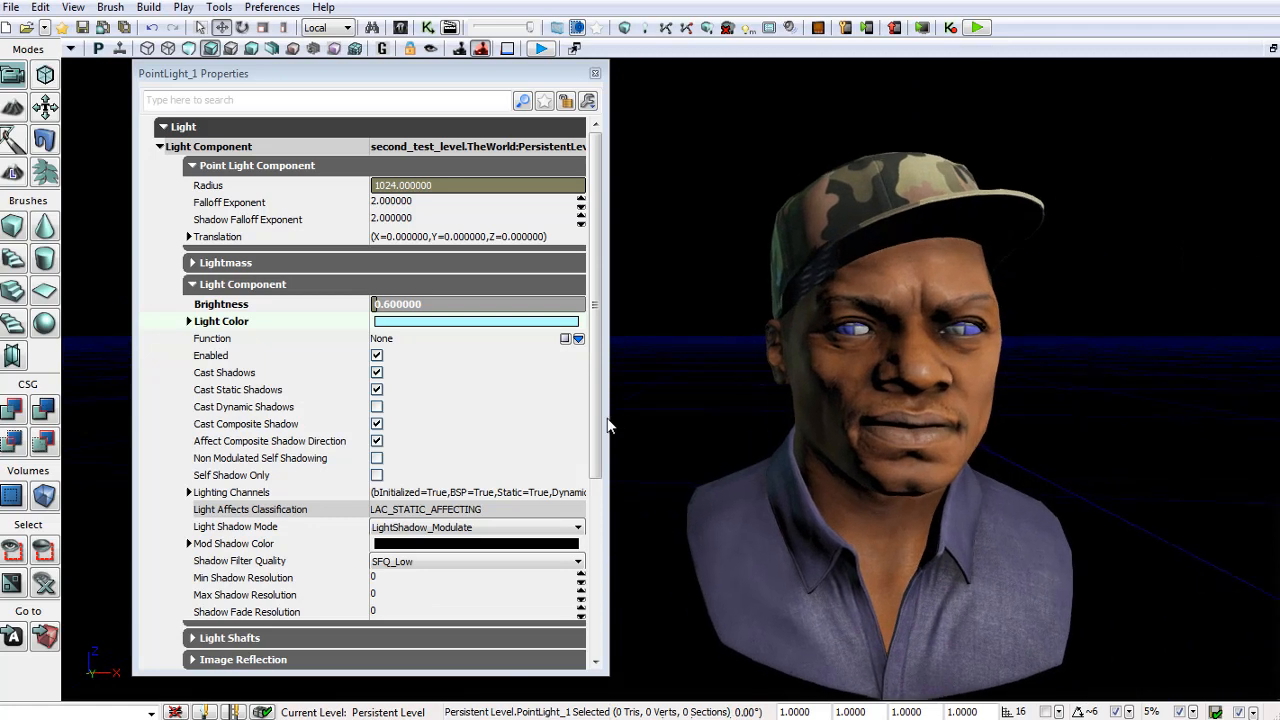
left_click(390, 309)
type("2")
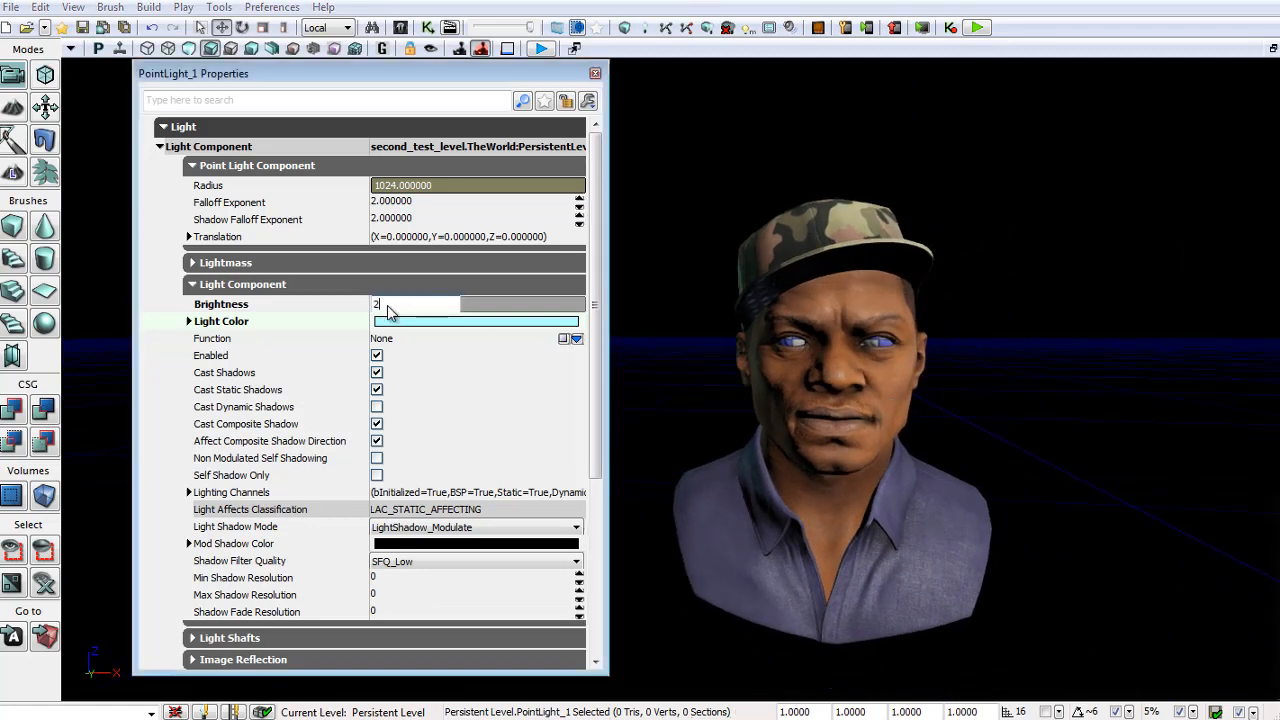
key("Return")
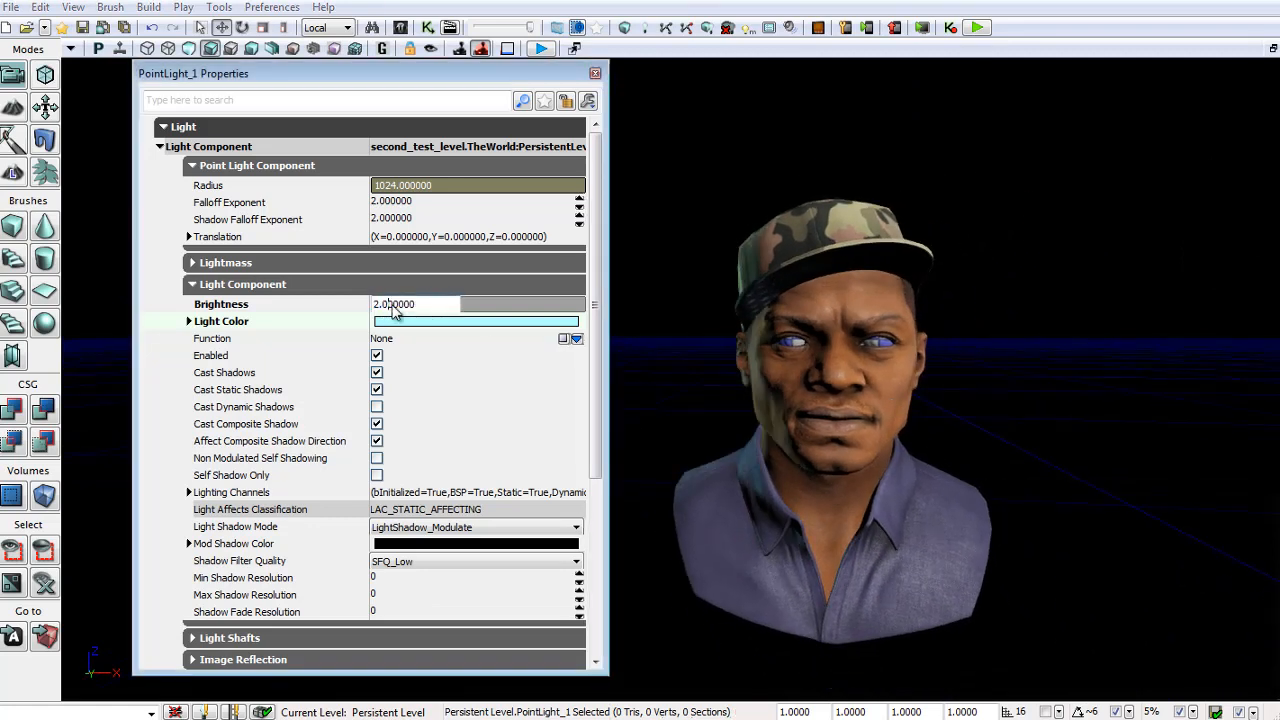
key("Return")
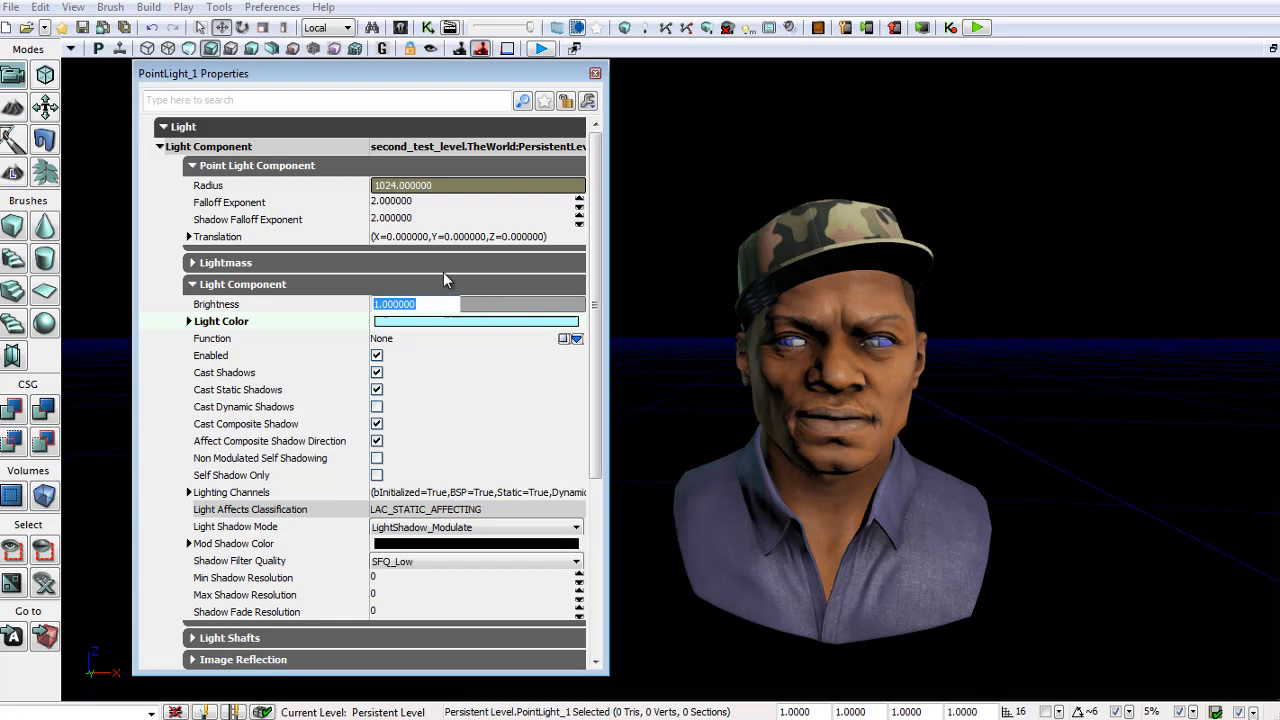
Deepen the point light's color to a sky blue with 0.83 saturation and close its properties window.
left_click(418, 323)
mouse_move(1103, 390)
left_mouse_down()
mouse_move(1101, 373)
mouse_move(1082, 381)
left_mouse_up()
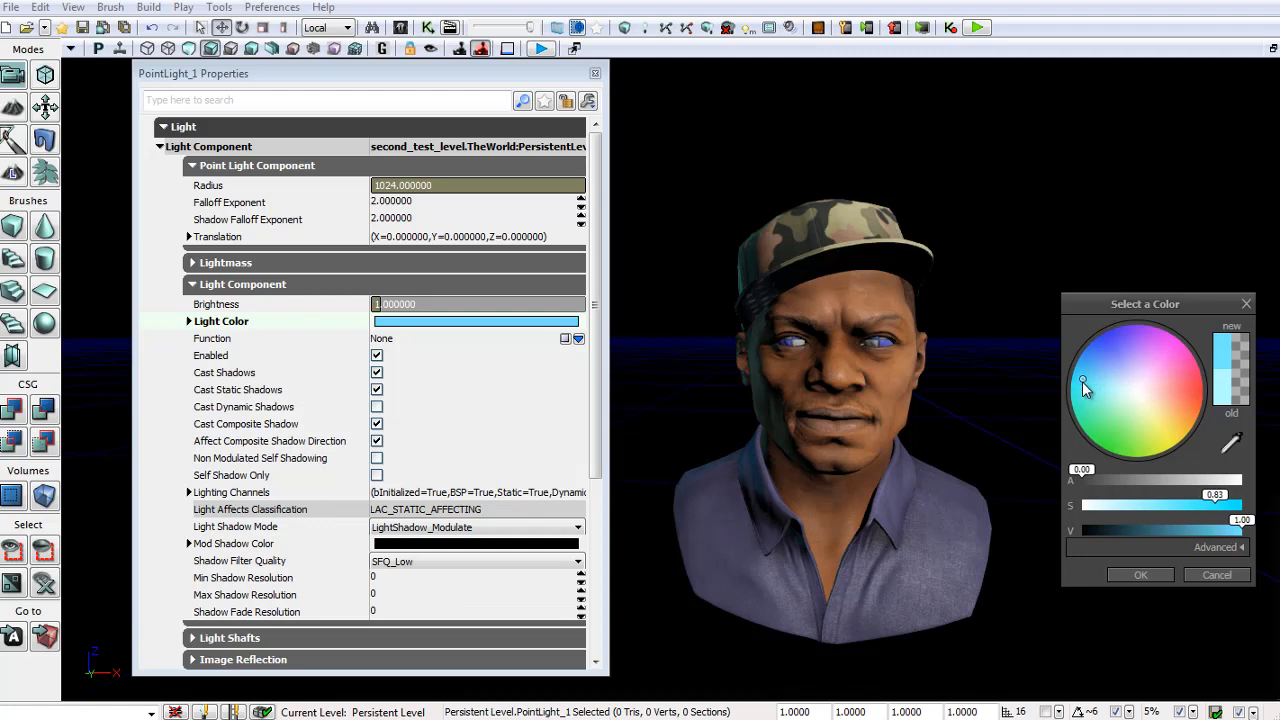
left_click(1038, 319)
left_click(598, 150)
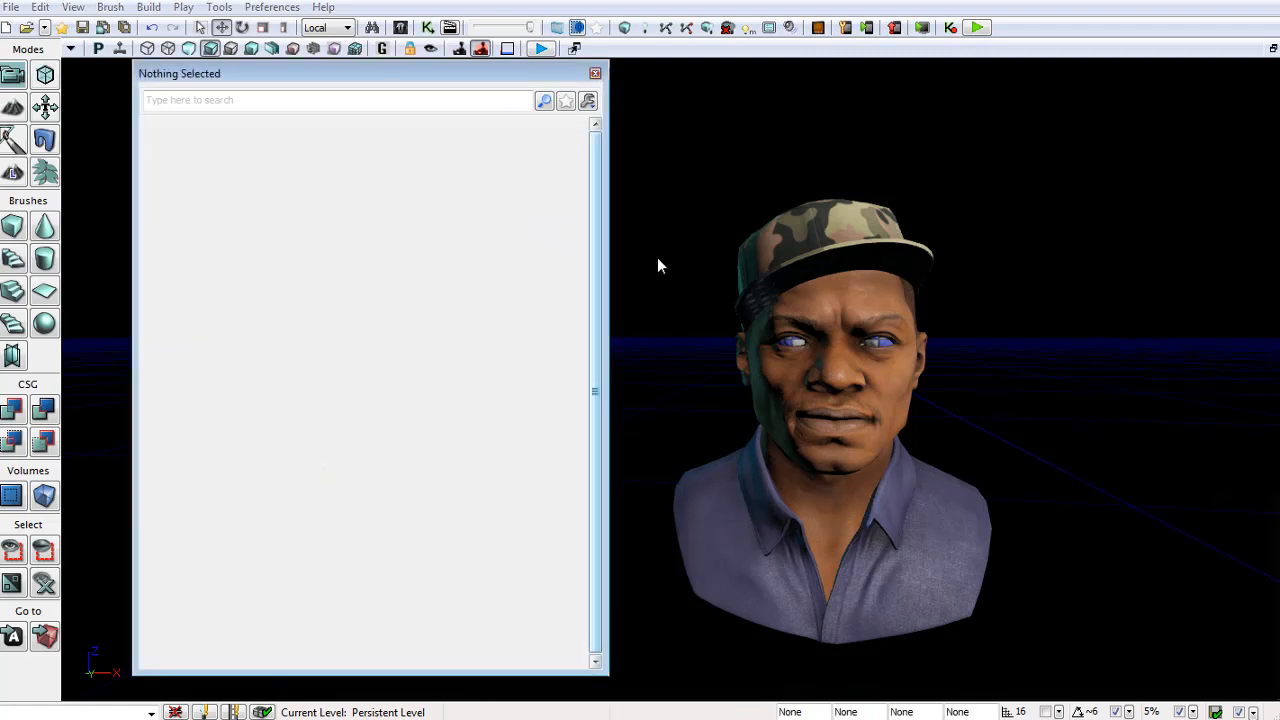
left_click(596, 75)
Move the blue point light farther away from the character and check the lighting on the face up close.
right_click_drag(745, 249, 738, 263)
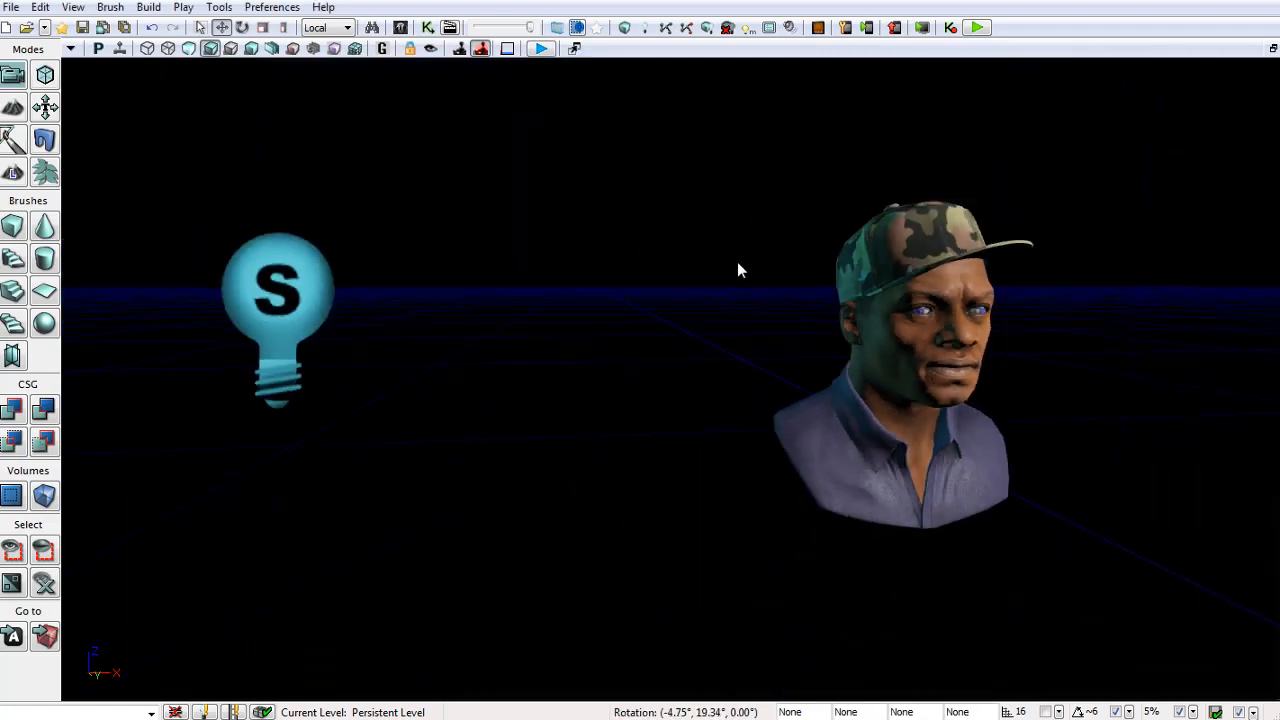
scroll(738, 270, "down", 3)
left_click(328, 302)
left_click_drag(302, 337, 224, 360)
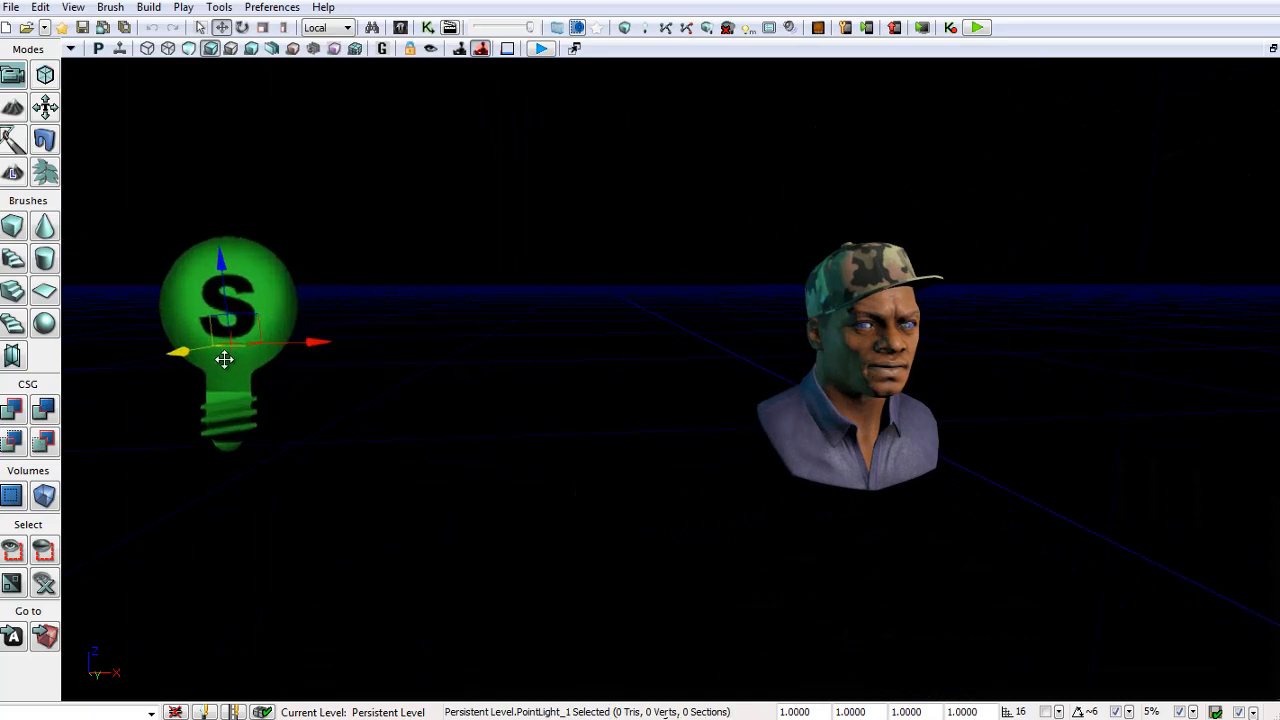
left_click(659, 309)
left_click_drag(659, 309, 638, 280)
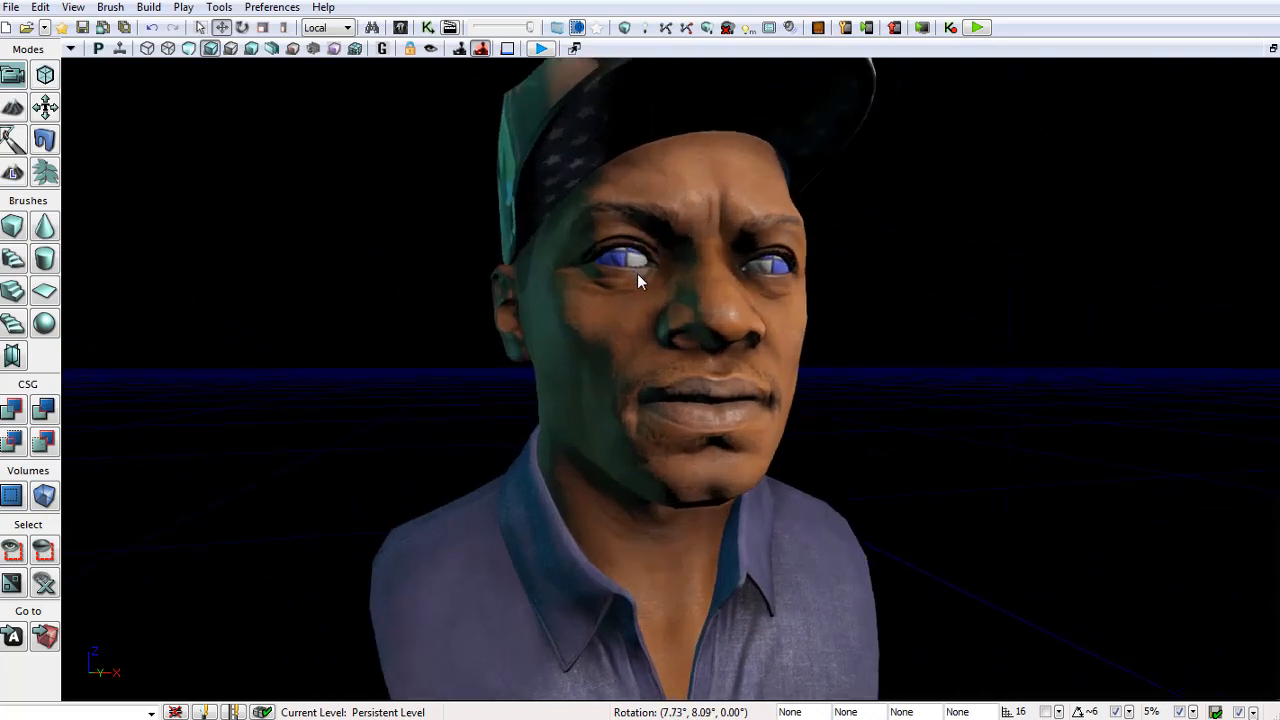
right_click_drag(638, 274, 451, 276)
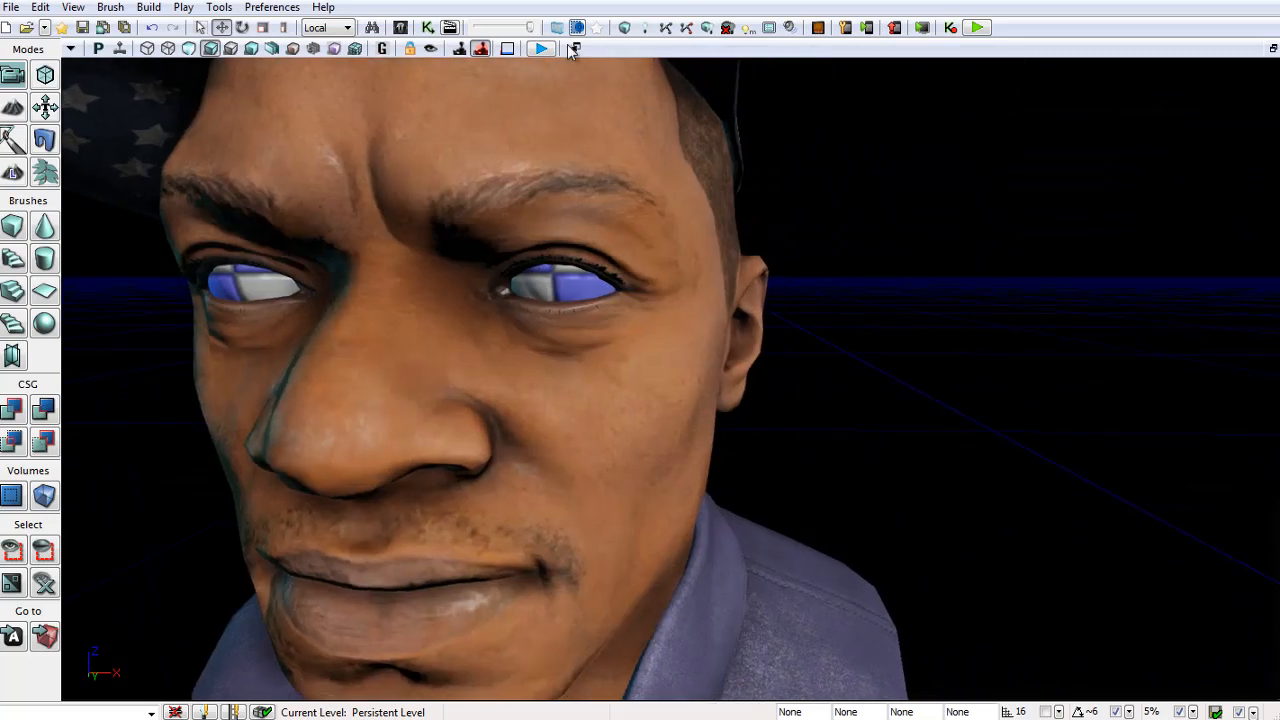
Find the eyelashes_mat material in the Content Browser, giving the asset thumbnails more room, and open it for editing.
left_click(401, 28)
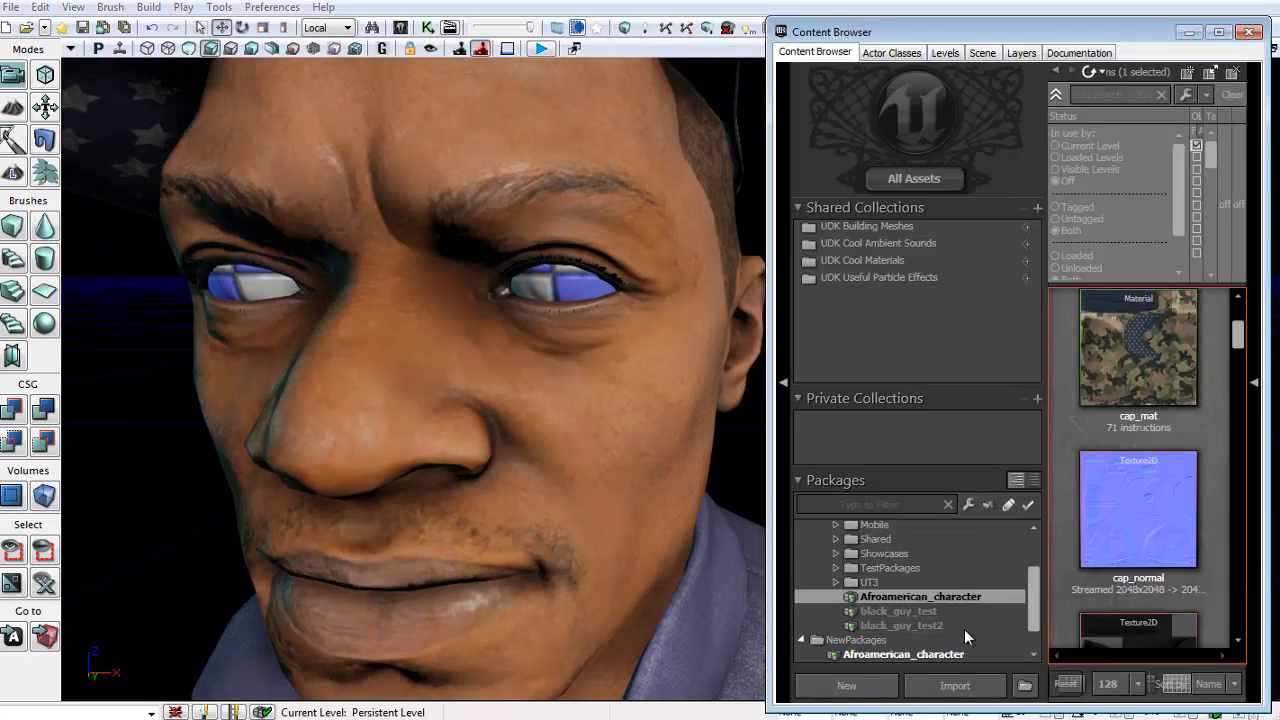
left_click_drag(1043, 509, 767, 497)
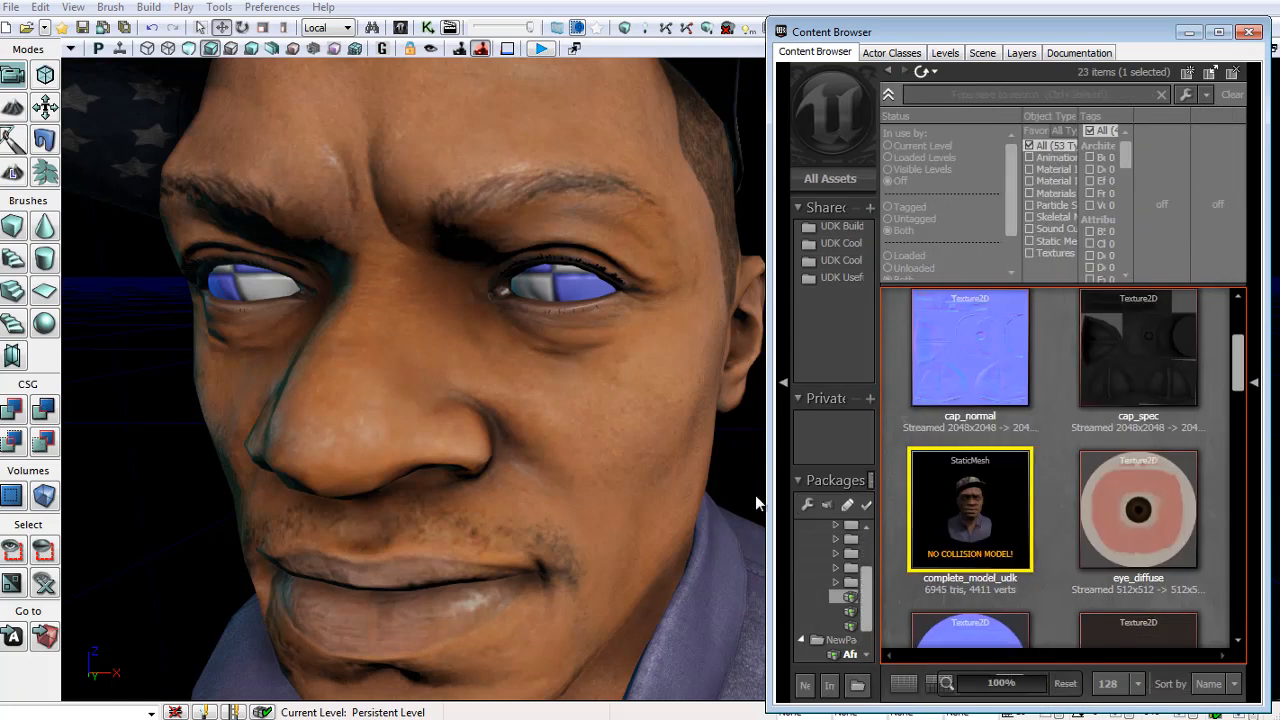
scroll(1111, 453, "down", 5)
left_click(783, 382)
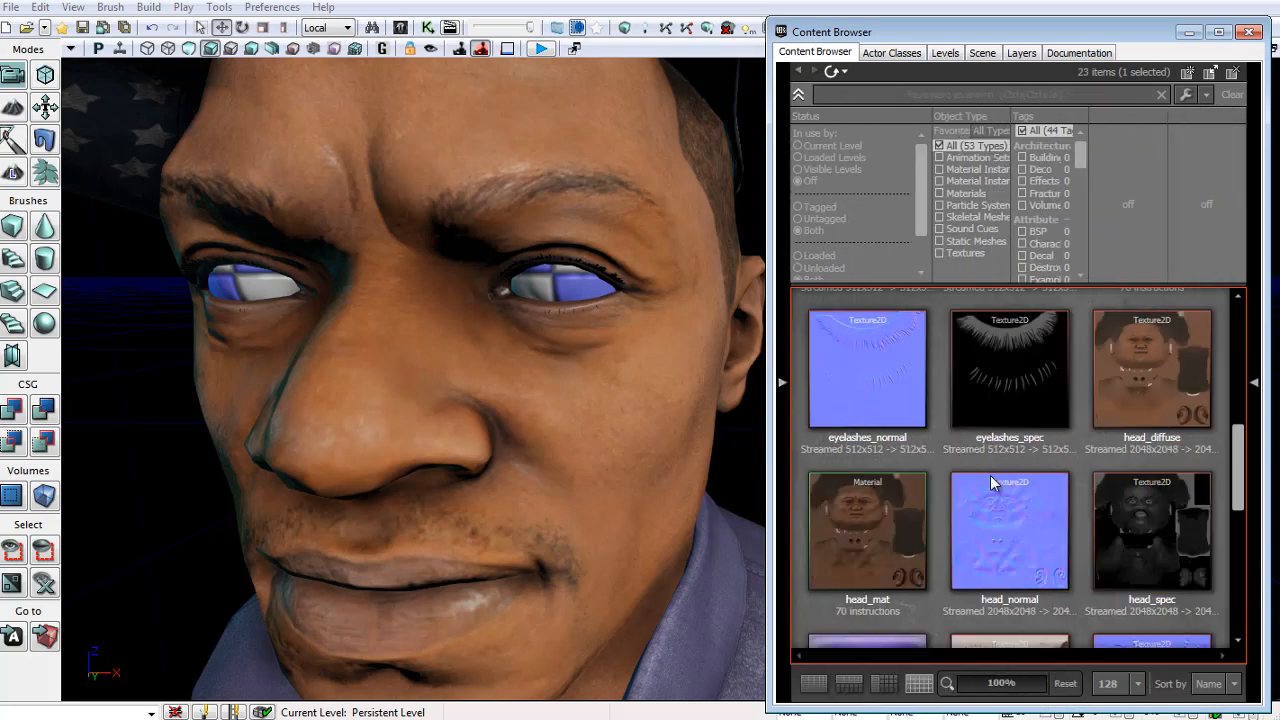
scroll(1100, 460, "down", 3)
scroll(1150, 440, "up", 4)
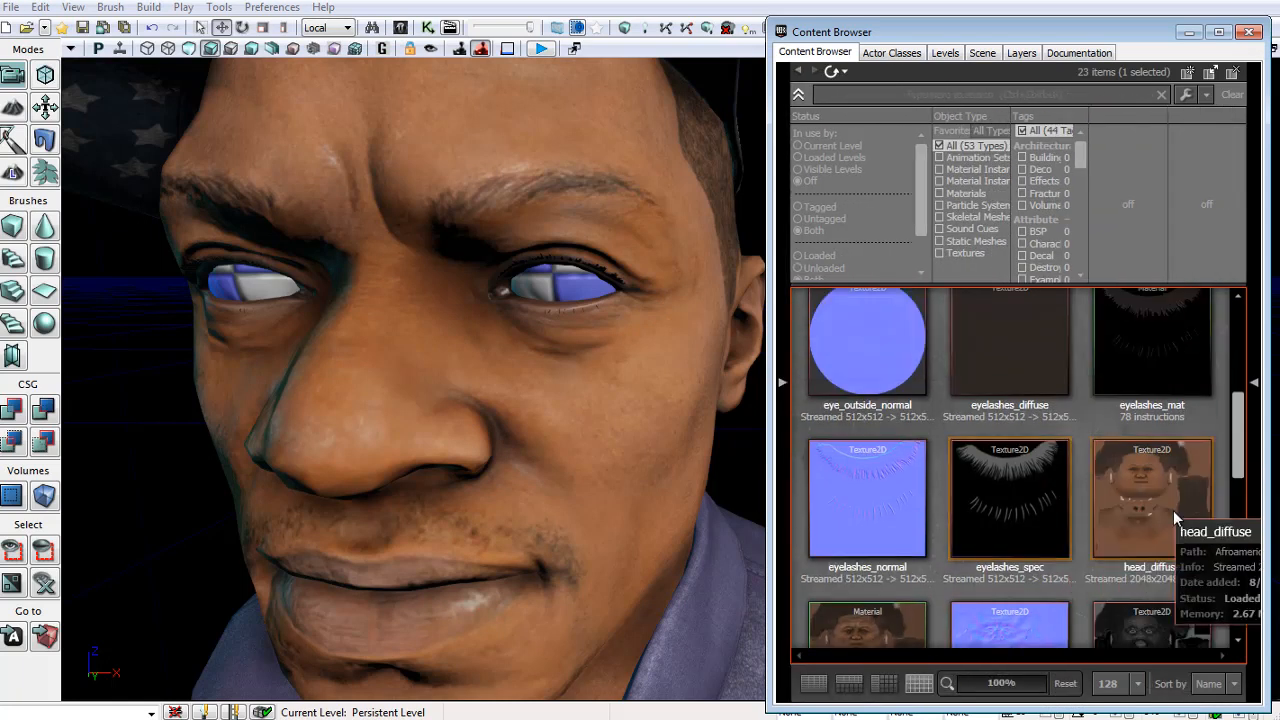
scroll(1177, 526, "up", 1)
left_click(1152, 405)
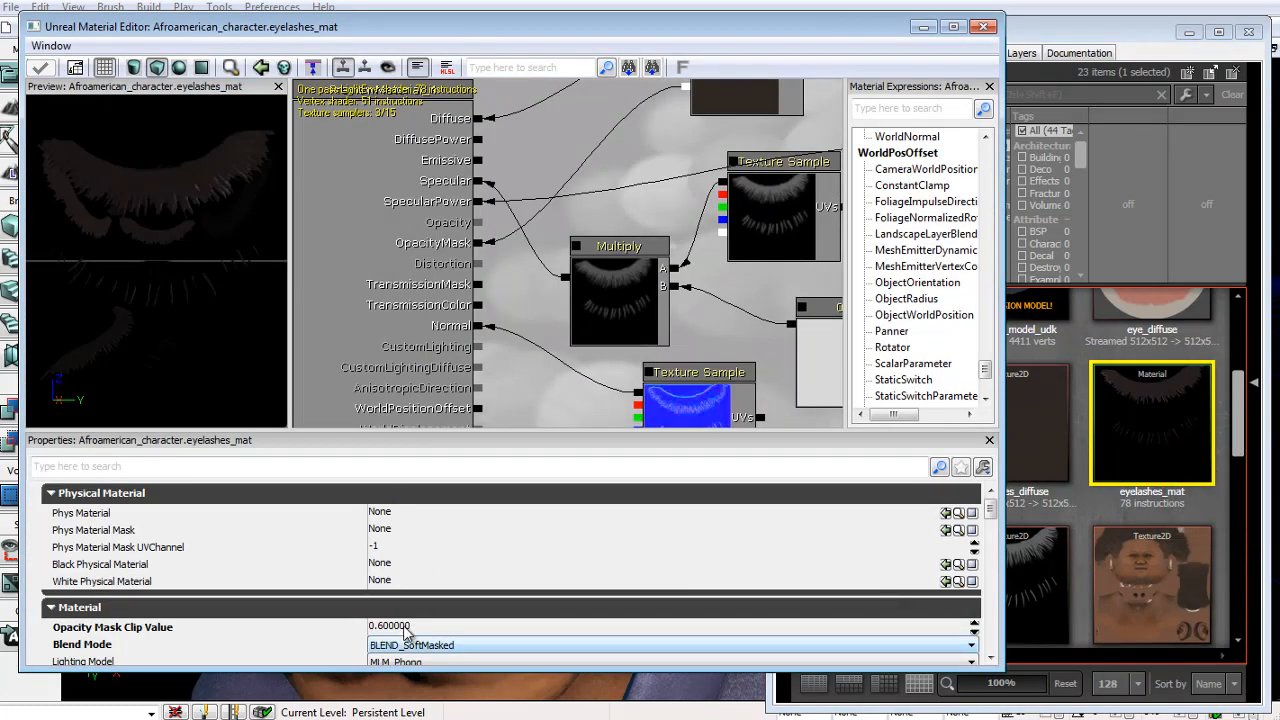
Set the Opacity Mask Clip Value of eyelashes_mat to 0.5, apply the change and close the material.
left_click(405, 628)
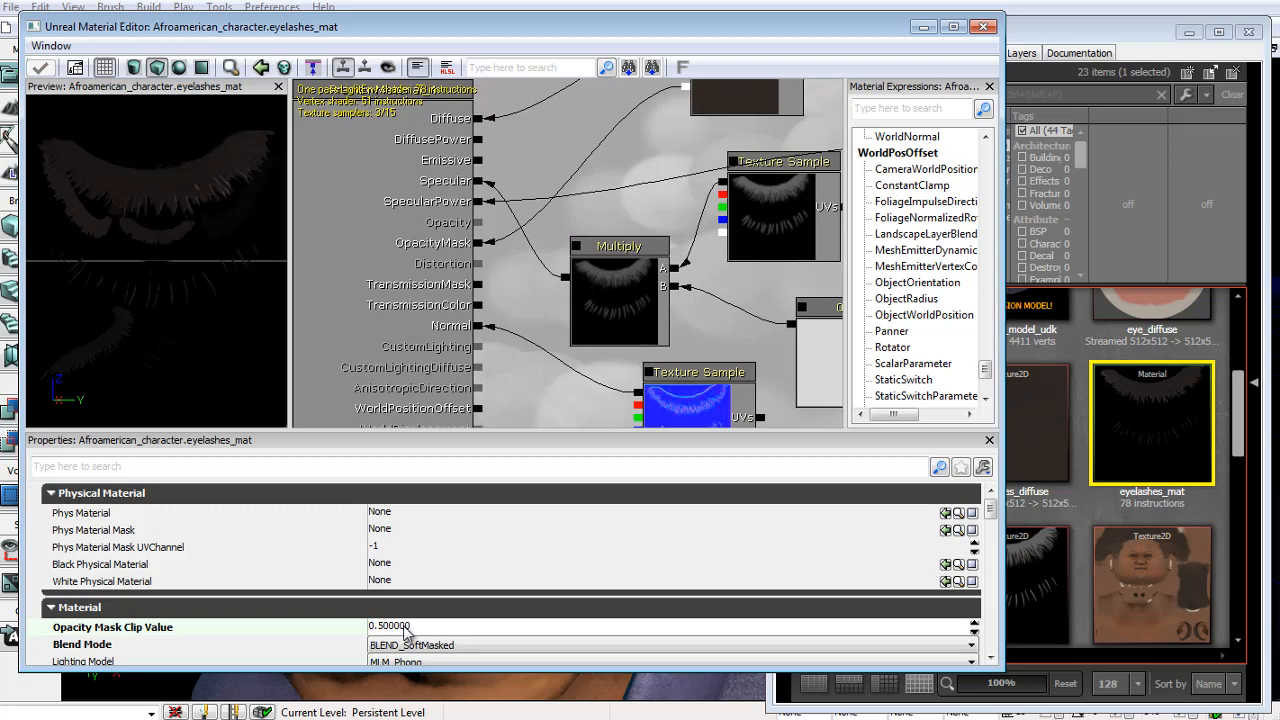
left_click_drag(992, 511, 993, 515)
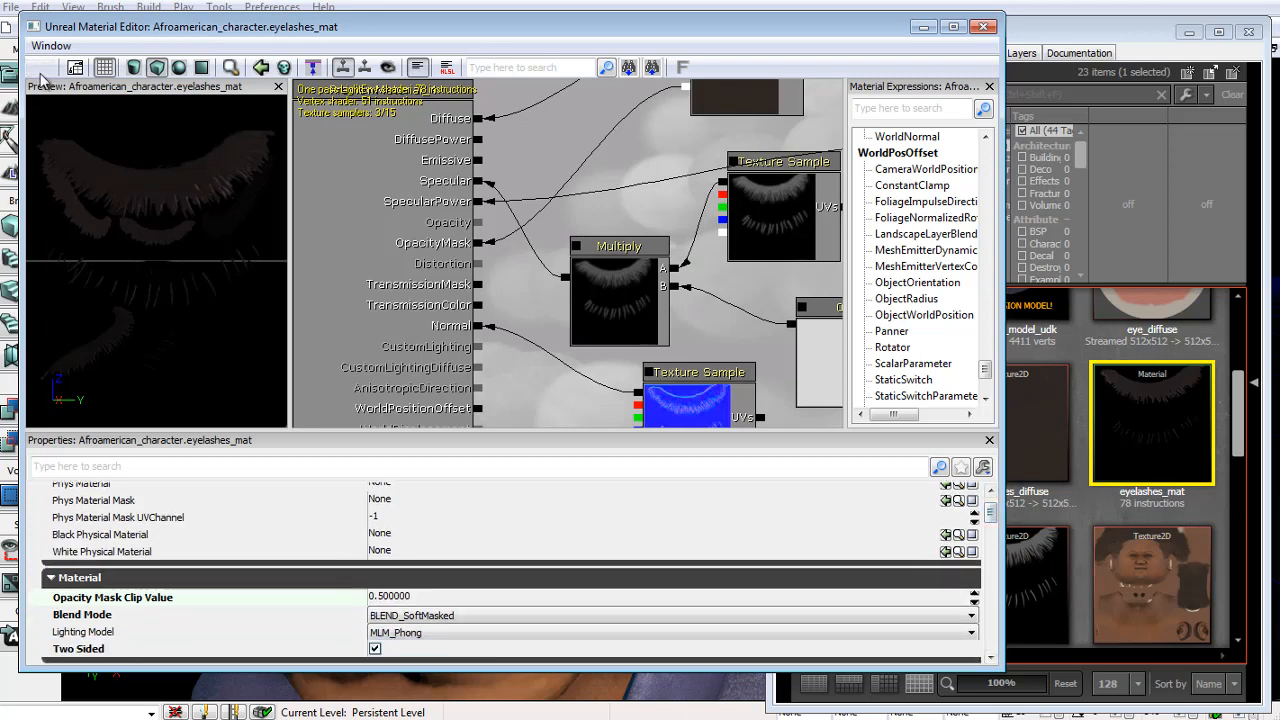
left_click(985, 27)
Check the character's eyelashes and face from several distances and angles, and save the level.
right_click_drag(645, 358, 748, 343)
key("s")
key("w")
key("d")
key("a")
key("w")
key("a")
key("d")
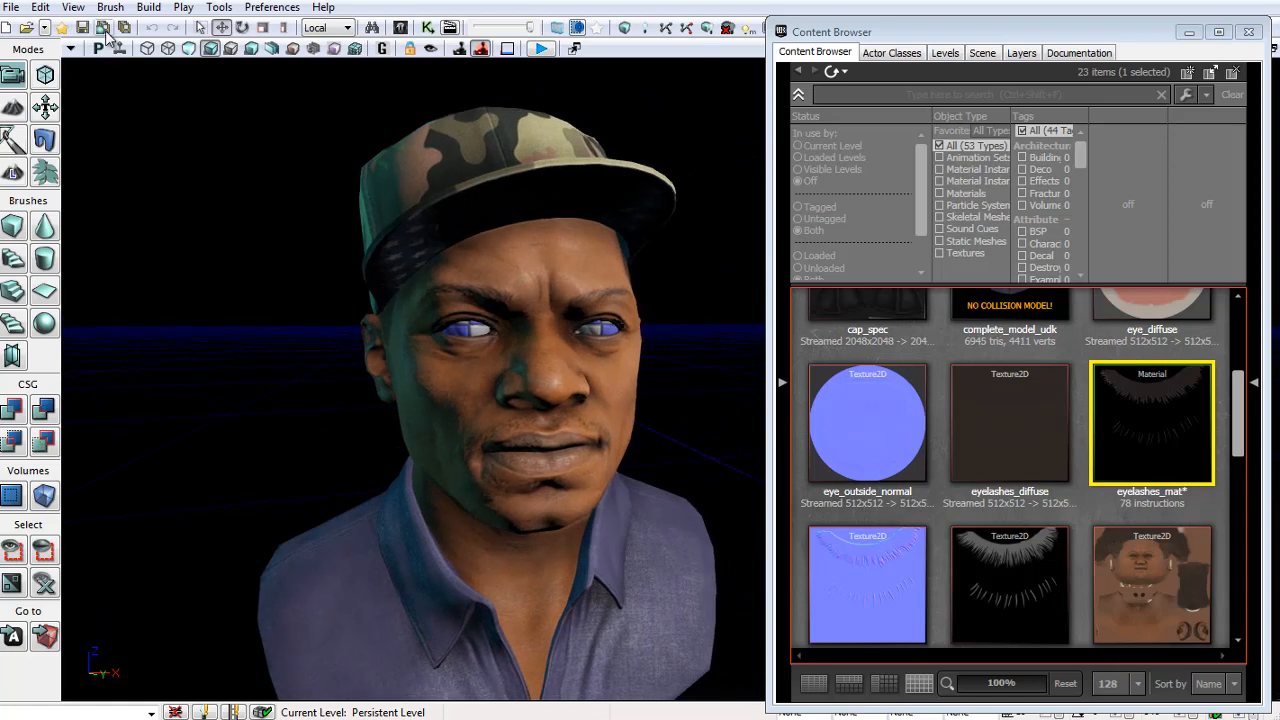
left_click(101, 28)
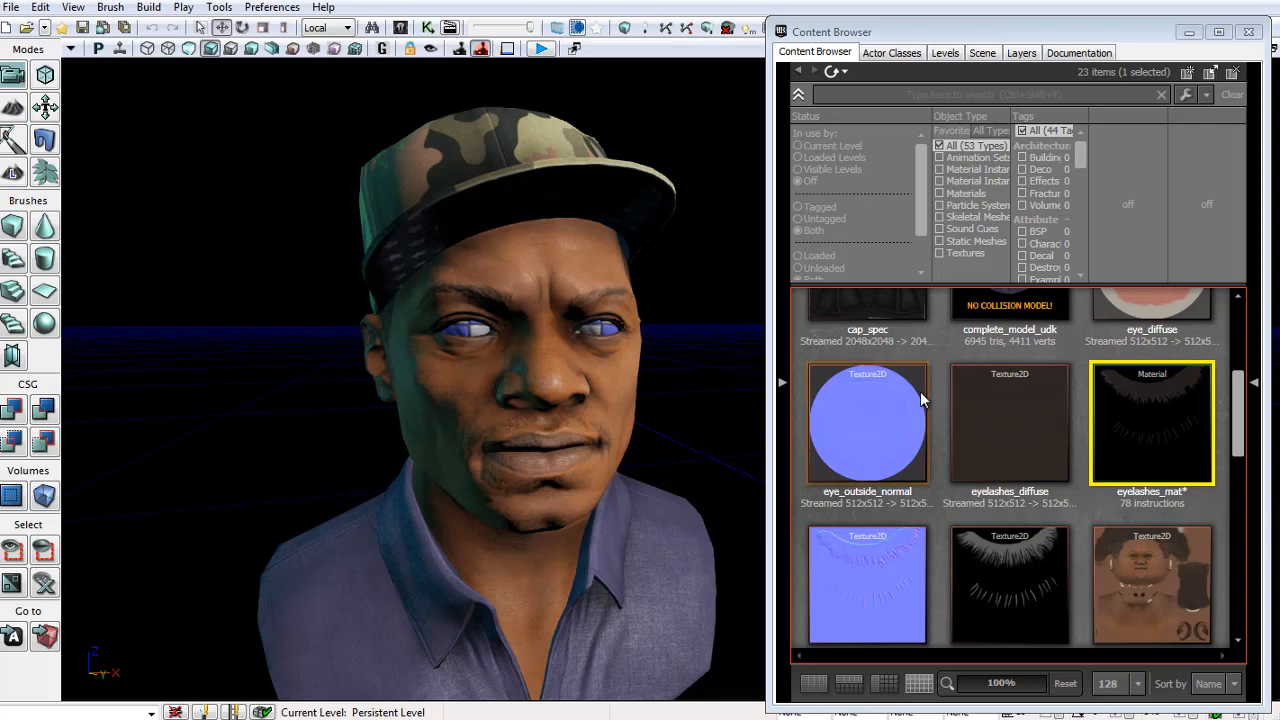
Create a new material named eye_inside_mat in the Afroamerican_character package.
left_click(941, 350)
left_click_drag(1238, 381, 1240, 356)
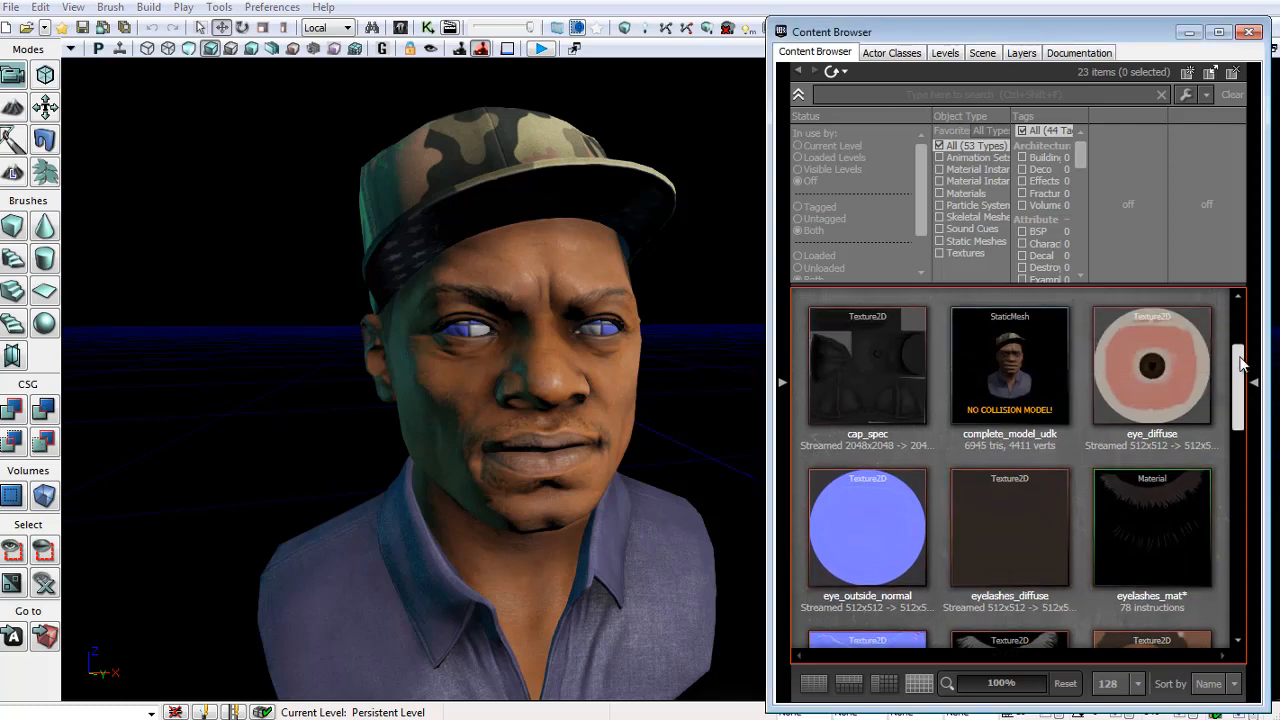
right_click(1076, 449)
left_click(1163, 141)
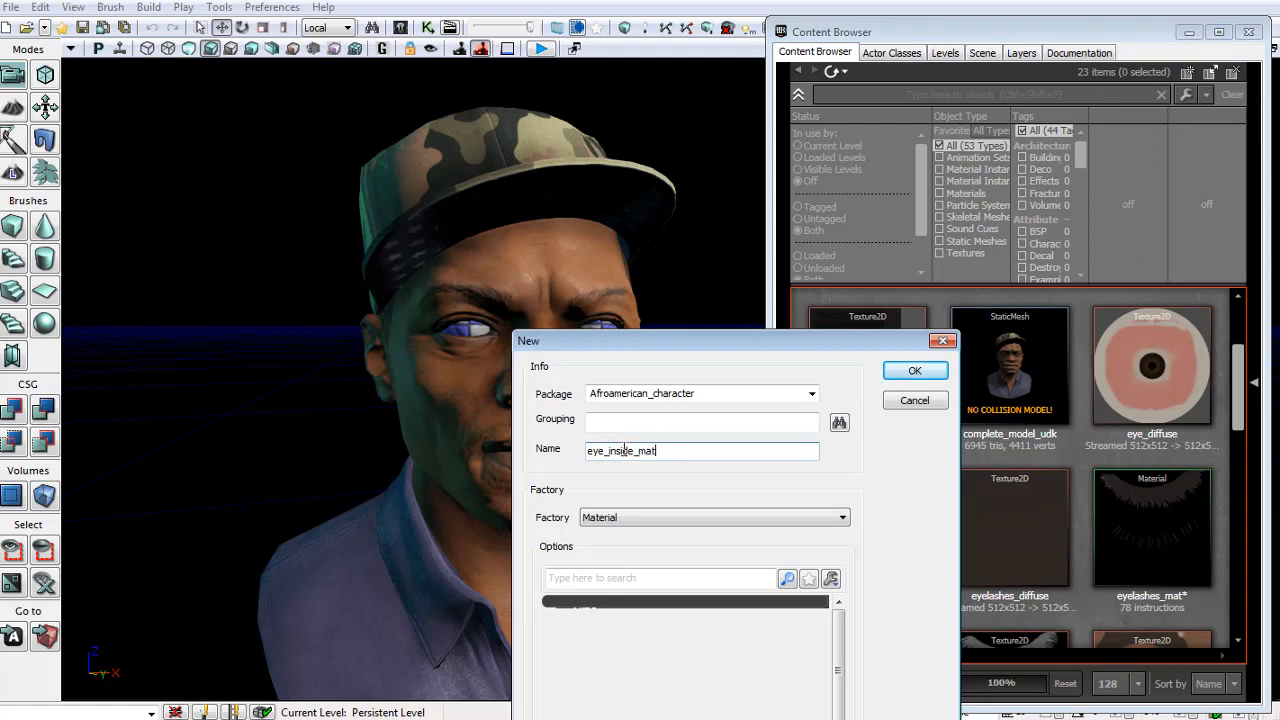
key("Return")
Add the eye_diffuse texture to eye_inside_mat, connect it to Diffuse and move its node away to leave space.
left_click_drag(1187, 358, 620, 160)
left_click_drag(654, 240, 520, 173)
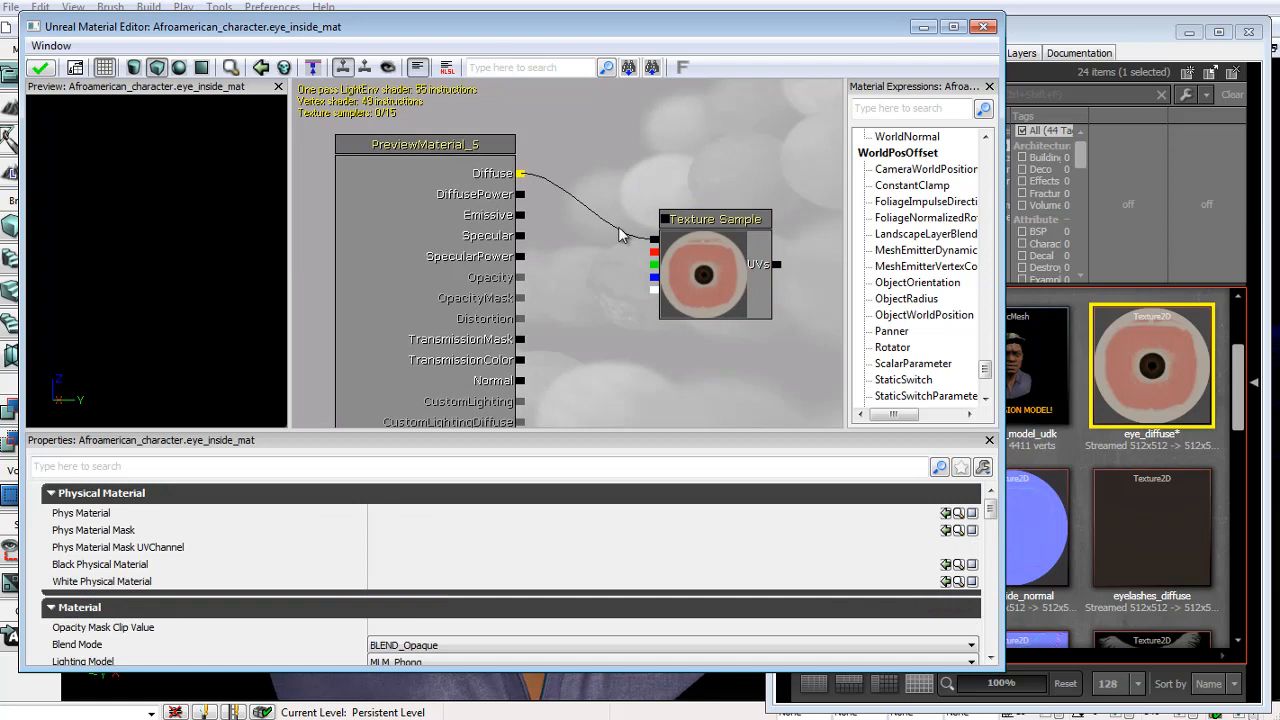
left_click(700, 219)
left_click_drag(700, 219, 669, 195)
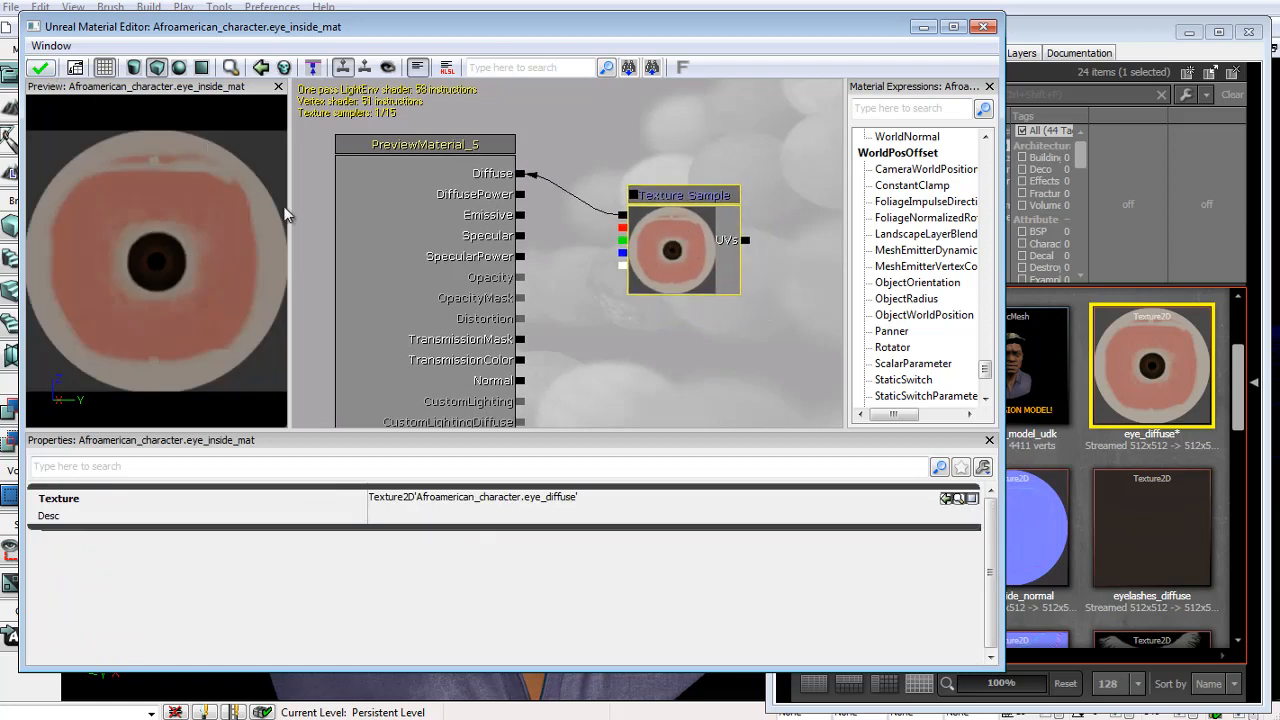
left_click_drag(611, 264, 531, 271)
left_click_drag(682, 232, 840, 217, "ctrl")
Insert a Multiply node between the eye texture and Diffuse, with the texture in A and a new constant in B.
left_click(546, 310)
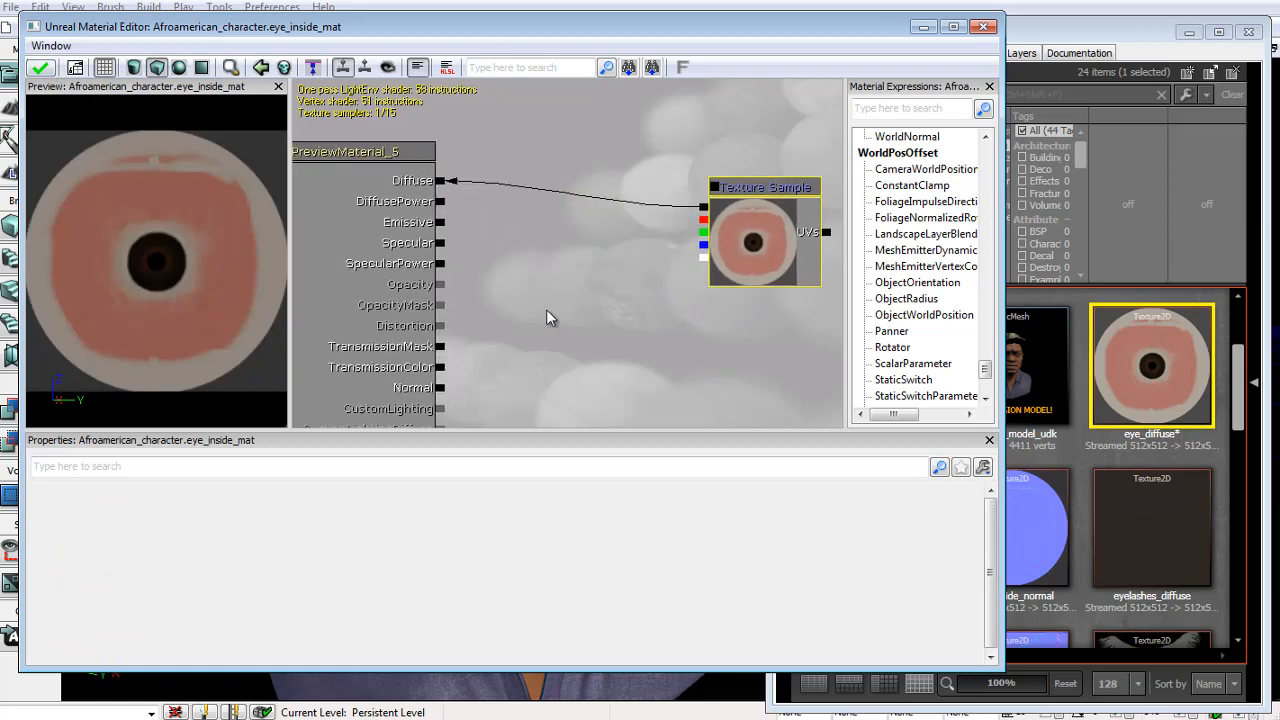
left_click(546, 310)
left_click_drag(593, 354, 542, 270)
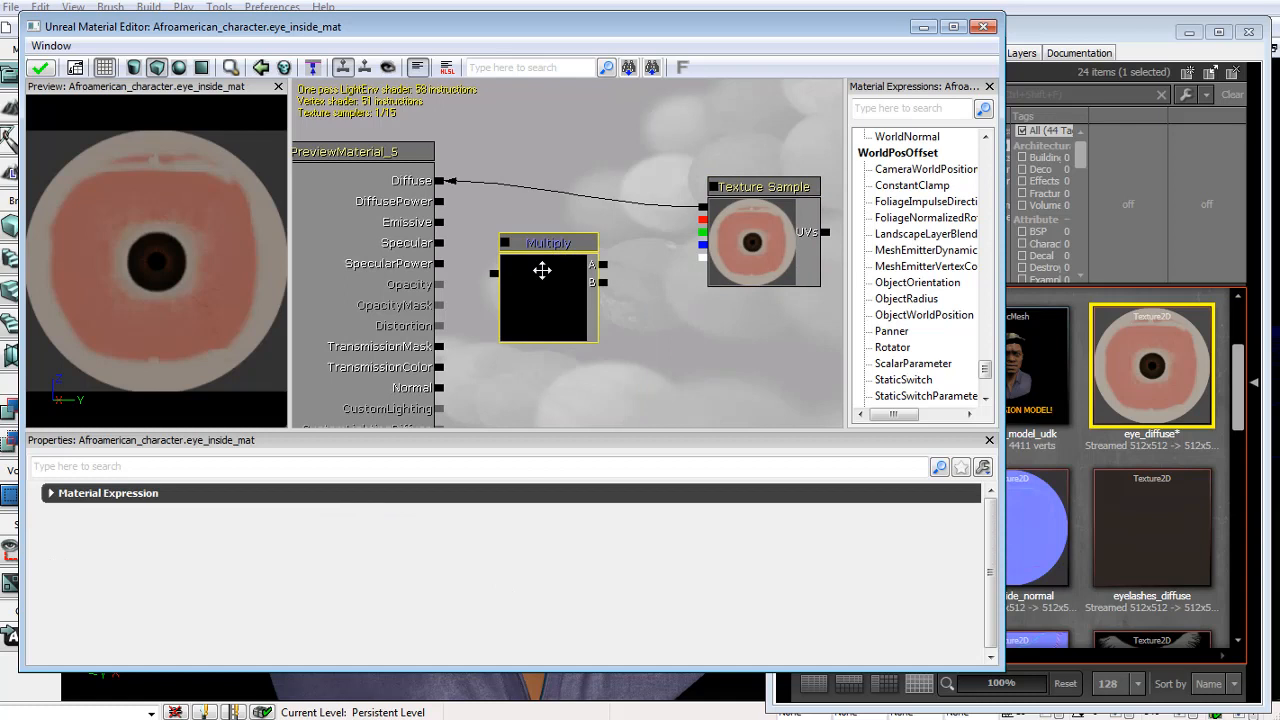
left_click(640, 320)
left_click_drag(637, 343, 617, 296)
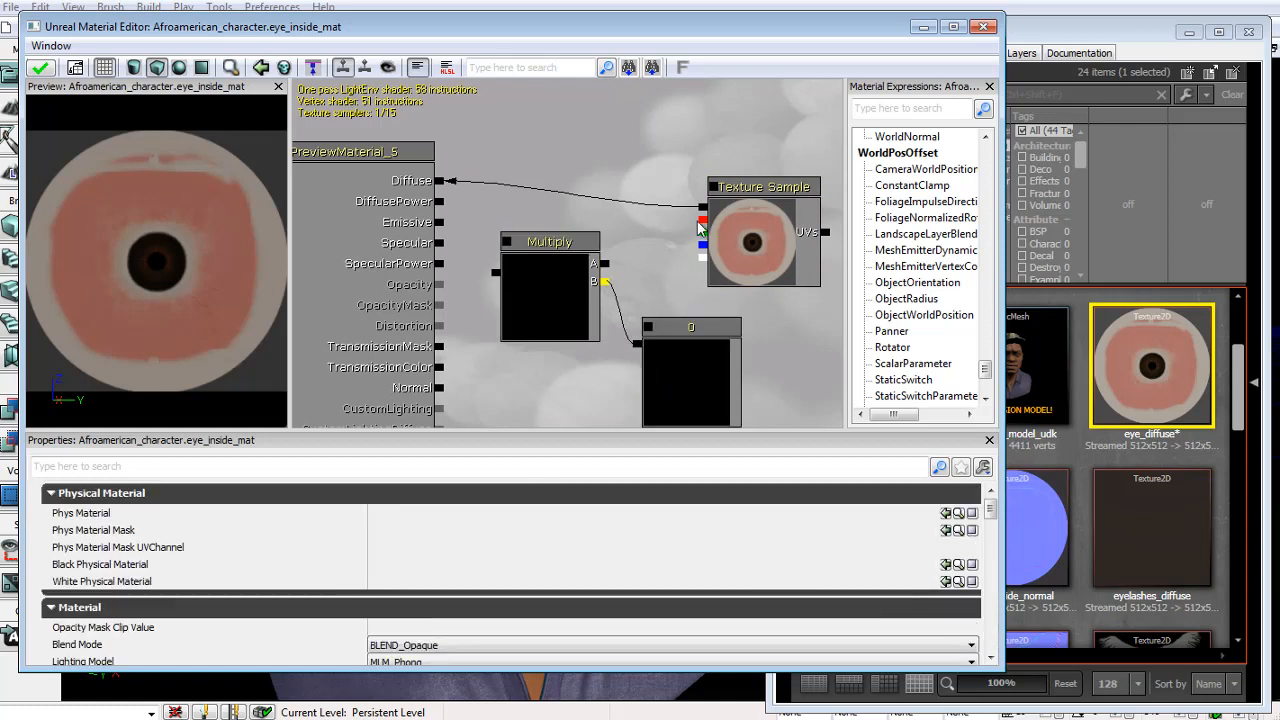
left_click_drag(699, 224, 608, 268)
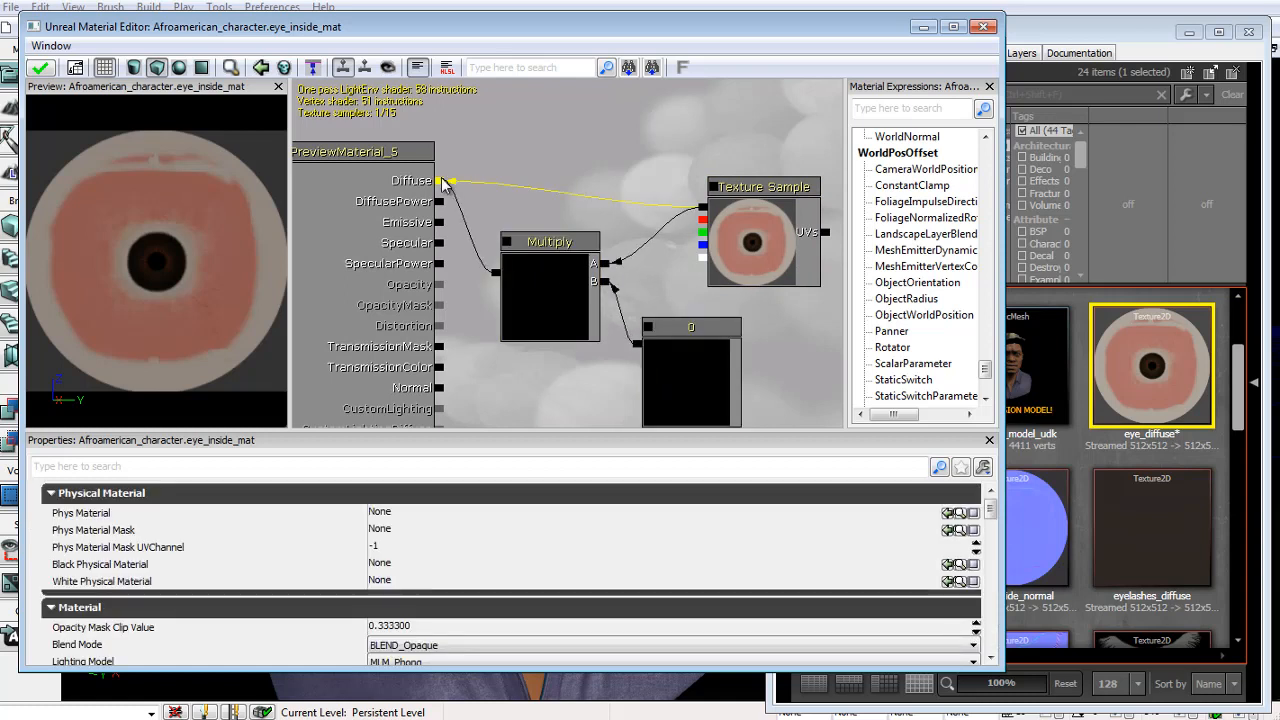
left_click_drag(443, 183, 443, 183)
Tidy the Multiply and constant nodes and set the constant's R value to 1.
left_click_drag(543, 260, 549, 216)
left_click(675, 351)
left_click_drag(675, 351, 701, 343)
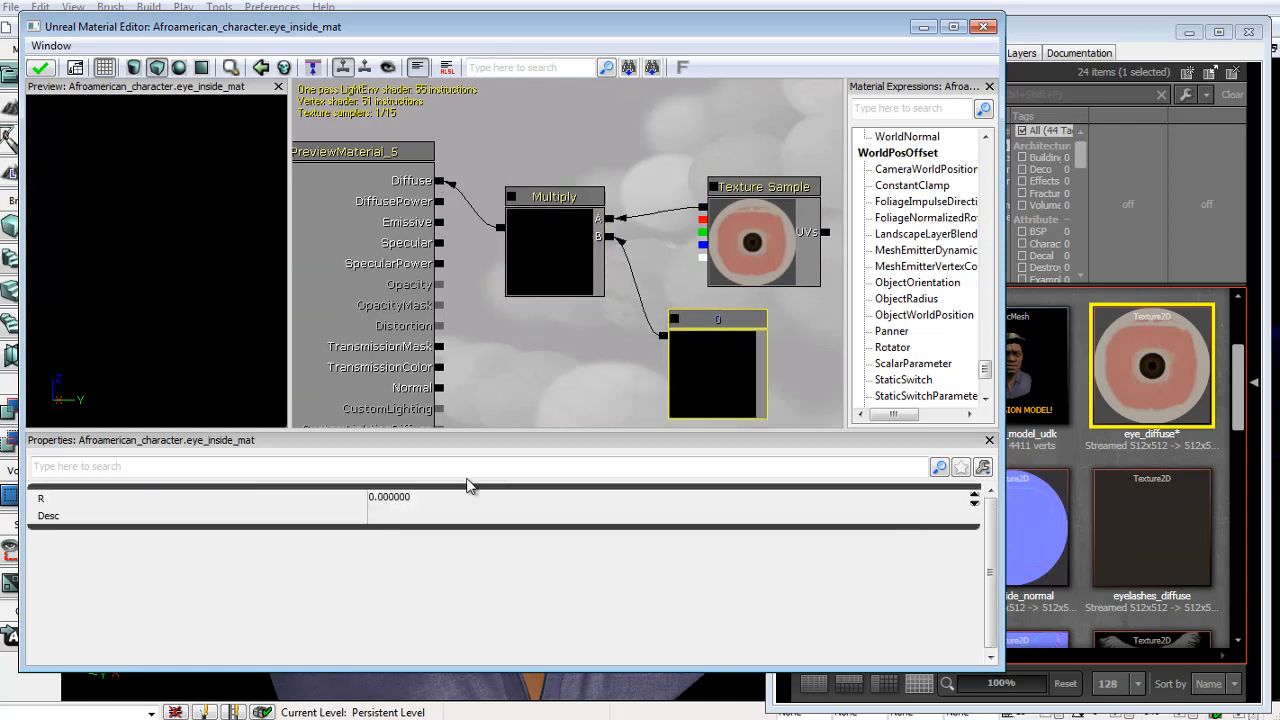
left_click(432, 498)
type("1")
left_click(442, 502)
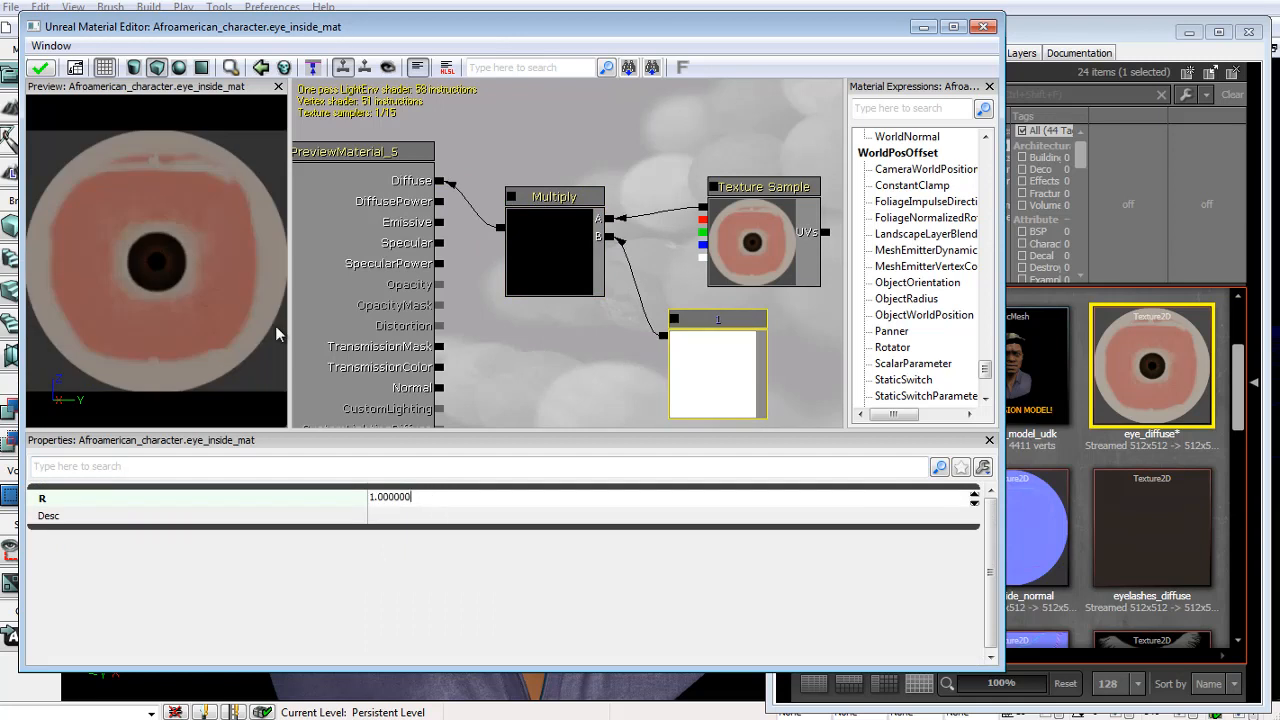
Apply the changes to eye_inside_mat, close the Material Editor and return to the package's assets.
left_click(40, 68)
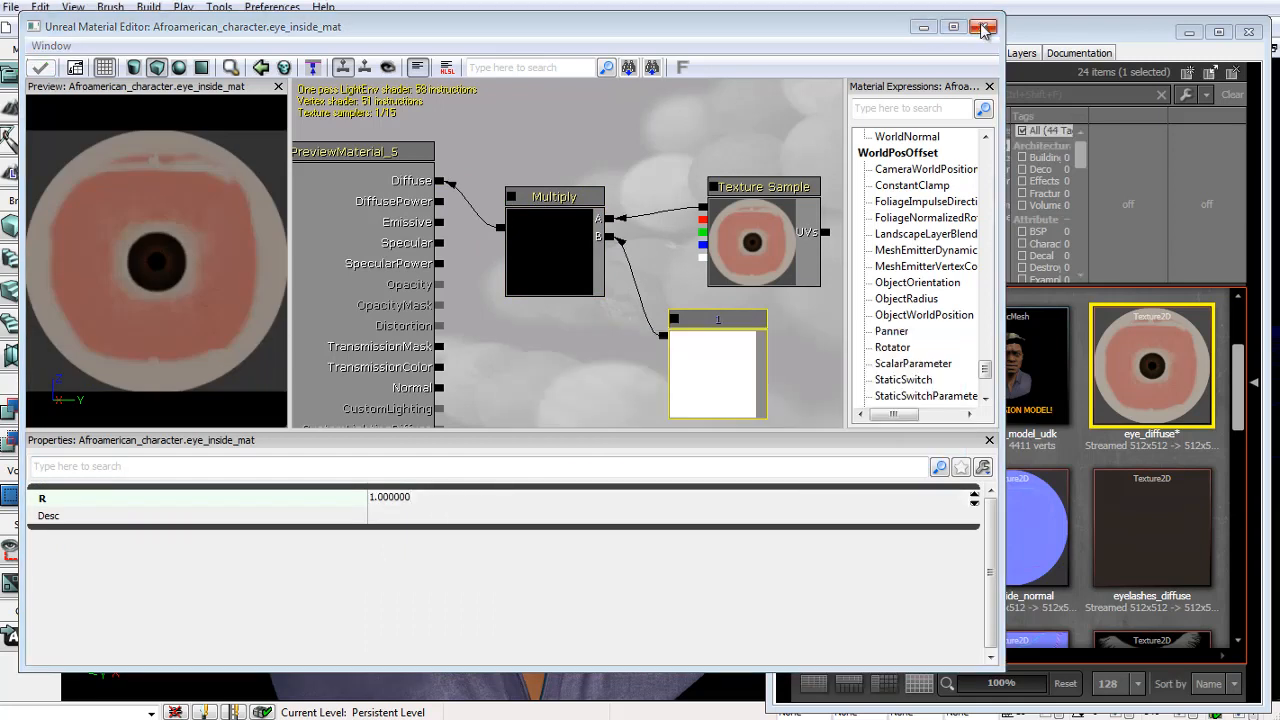
left_click(982, 27)
left_click(1056, 447)
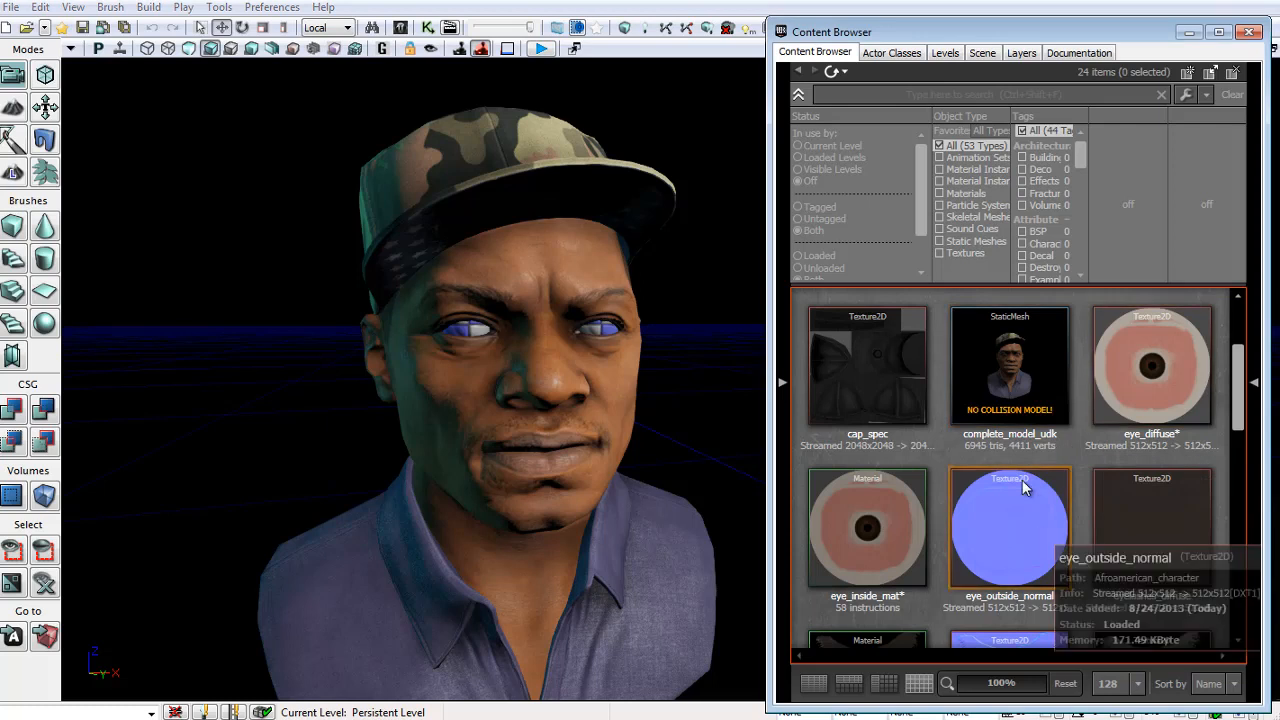
left_click_drag(1242, 380, 1244, 386)
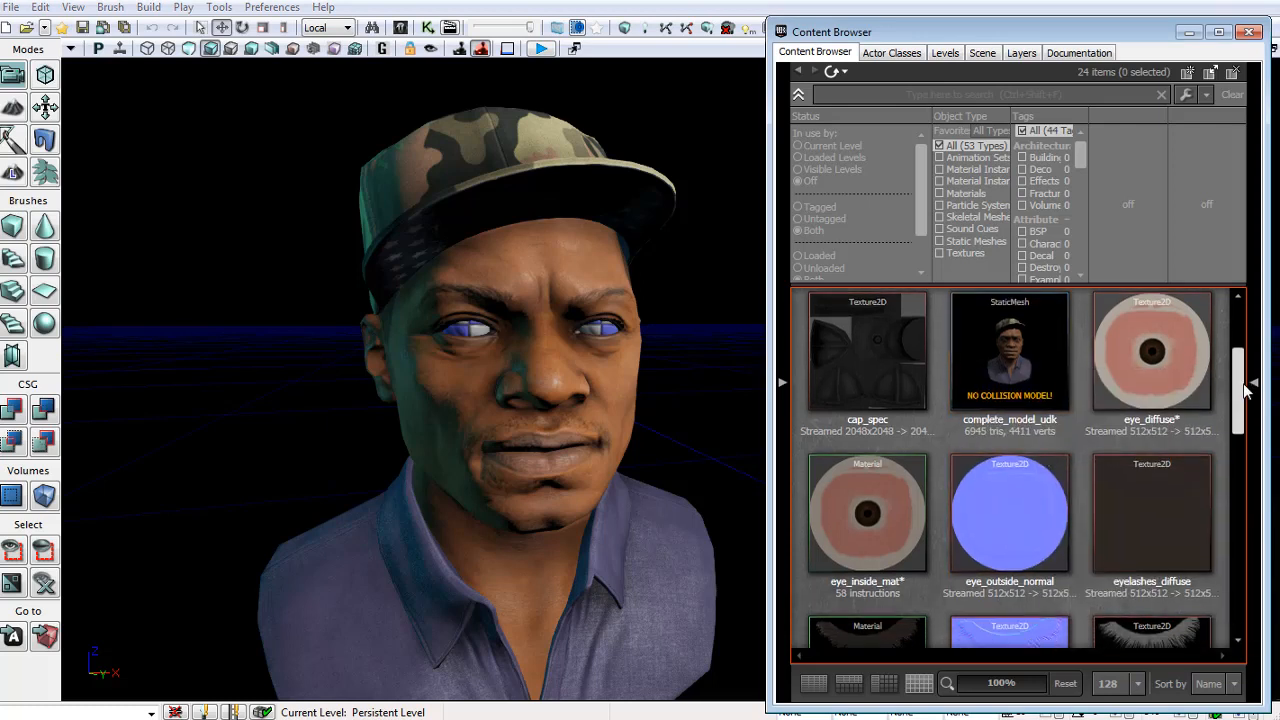
Open the complete_model_udk mesh for editing, select eye_inside_mat in the Content Browser and arrange both windows side by side.
double_click(1020, 351)
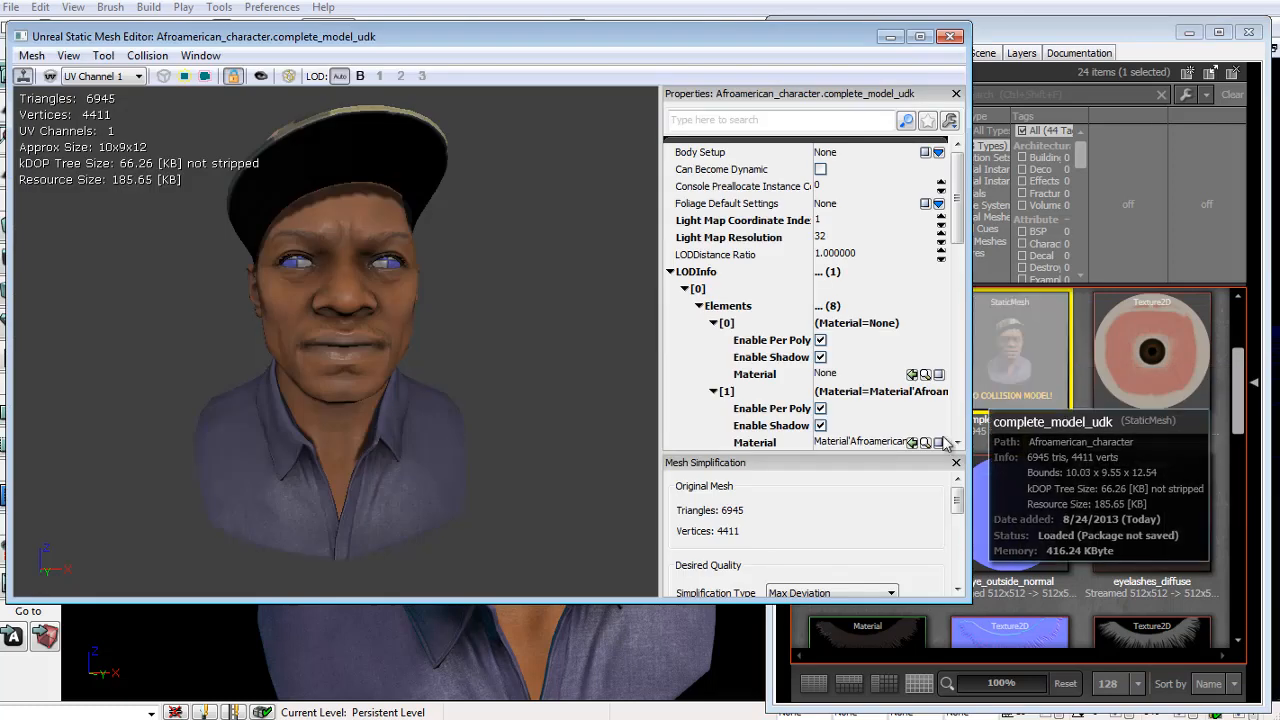
left_click_drag(960, 497, 765, 500)
left_click(868, 515)
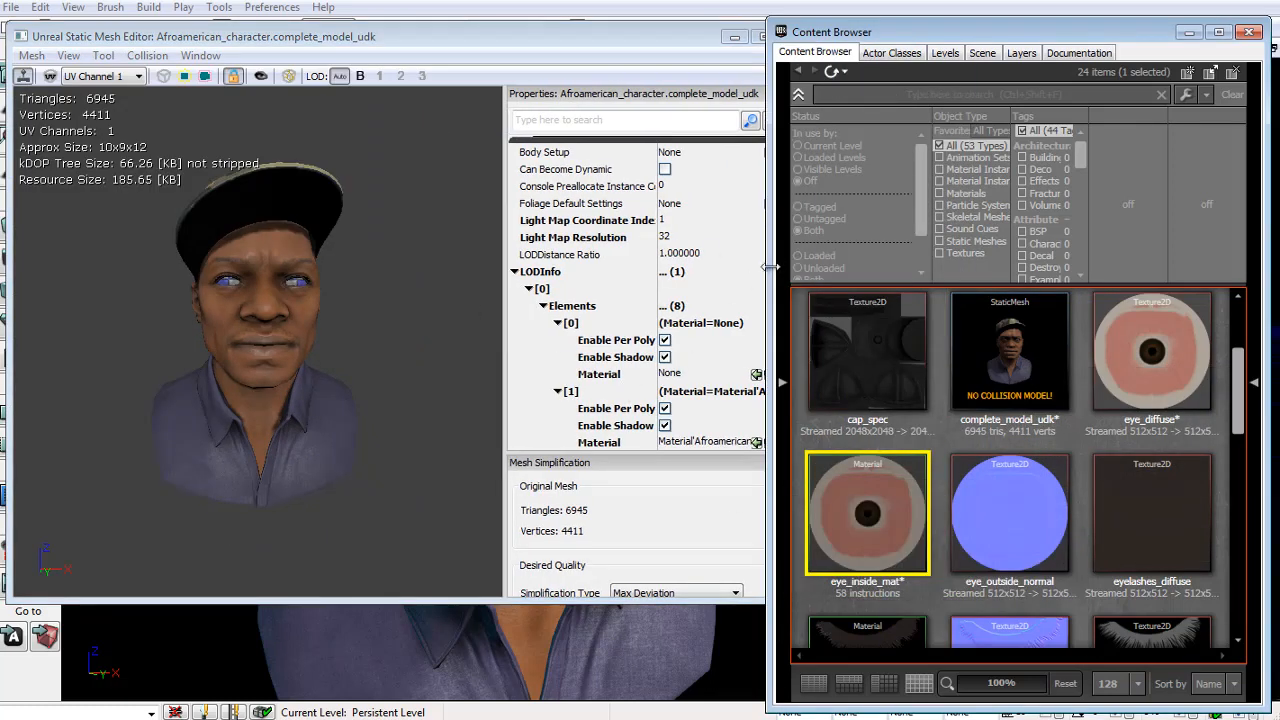
left_click_drag(770, 267, 800, 267)
Assign eye_inside_mat to element [6] of the mesh's LOD 0 and close the Static Mesh Editor.
scroll(790, 300, "down", 10)
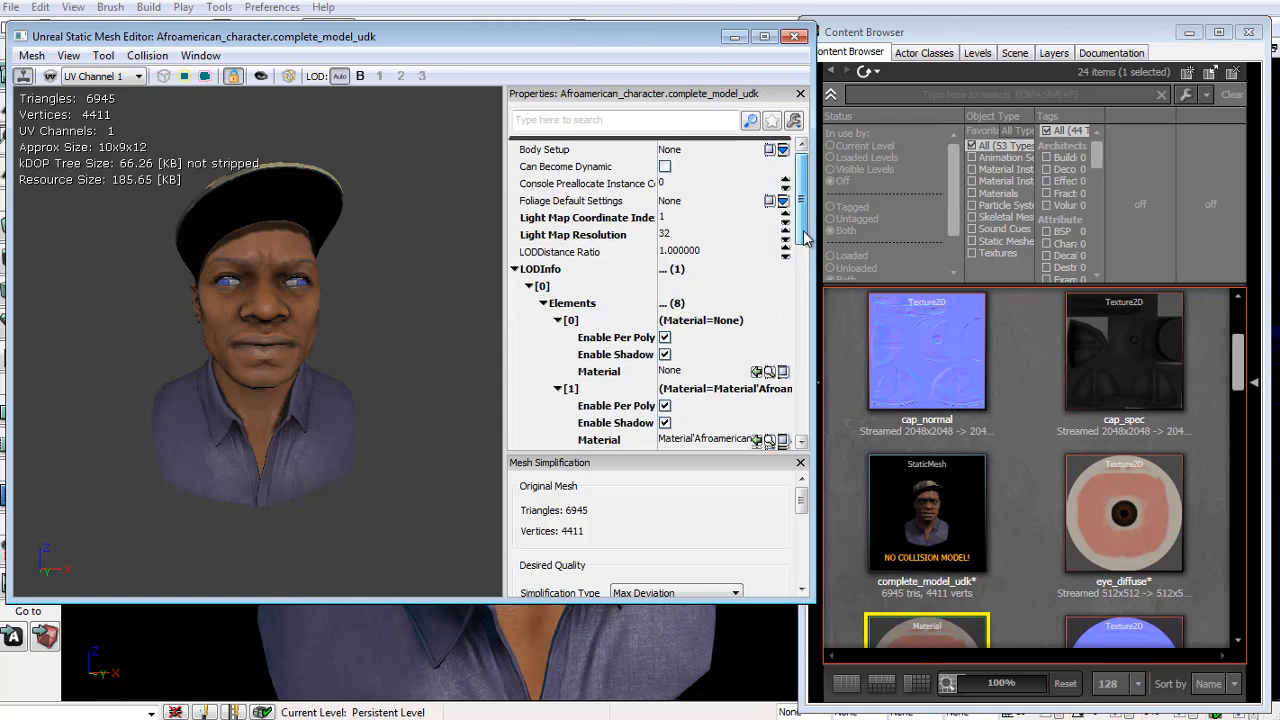
left_click(614, 290)
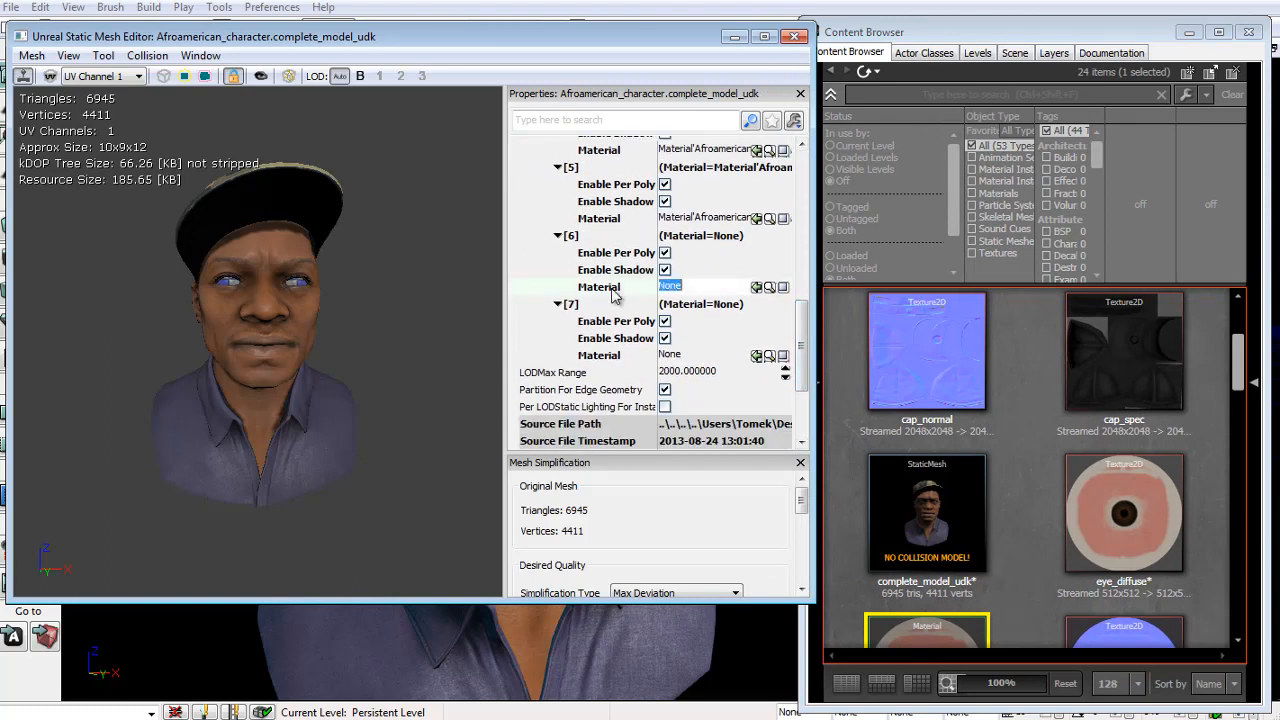
left_click(612, 221)
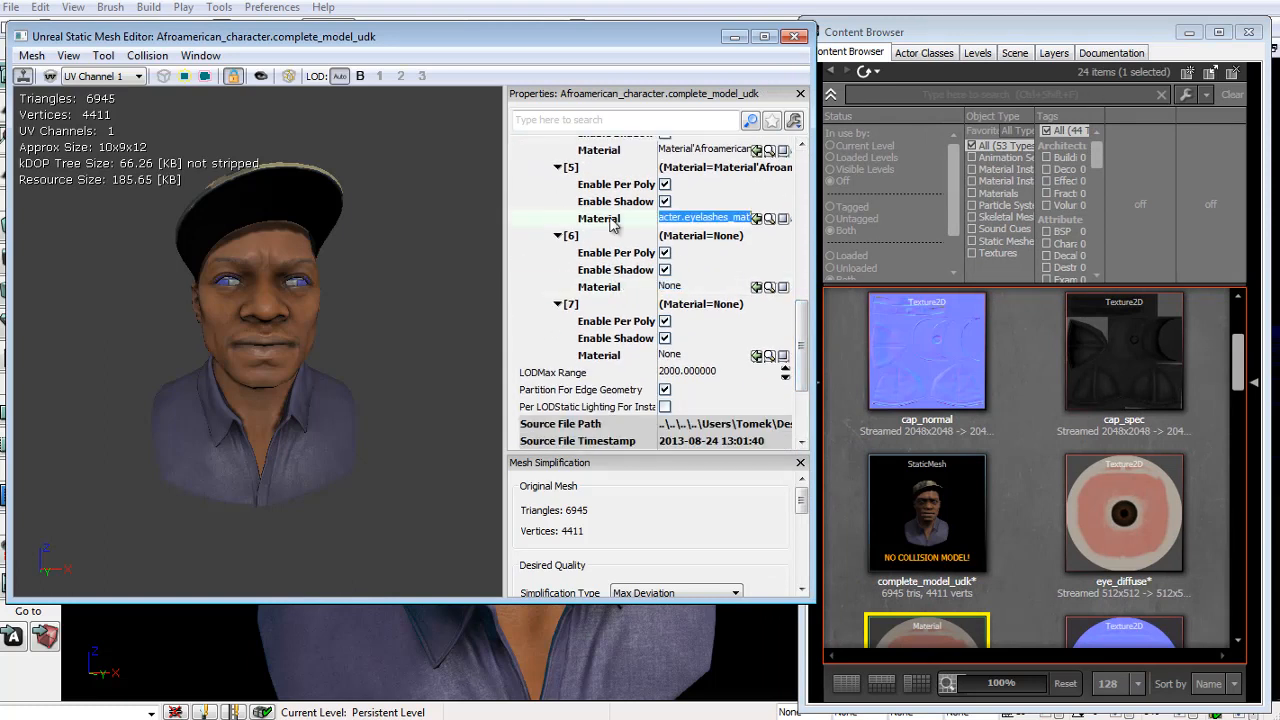
left_click(604, 290)
left_click(613, 222)
left_click(607, 290)
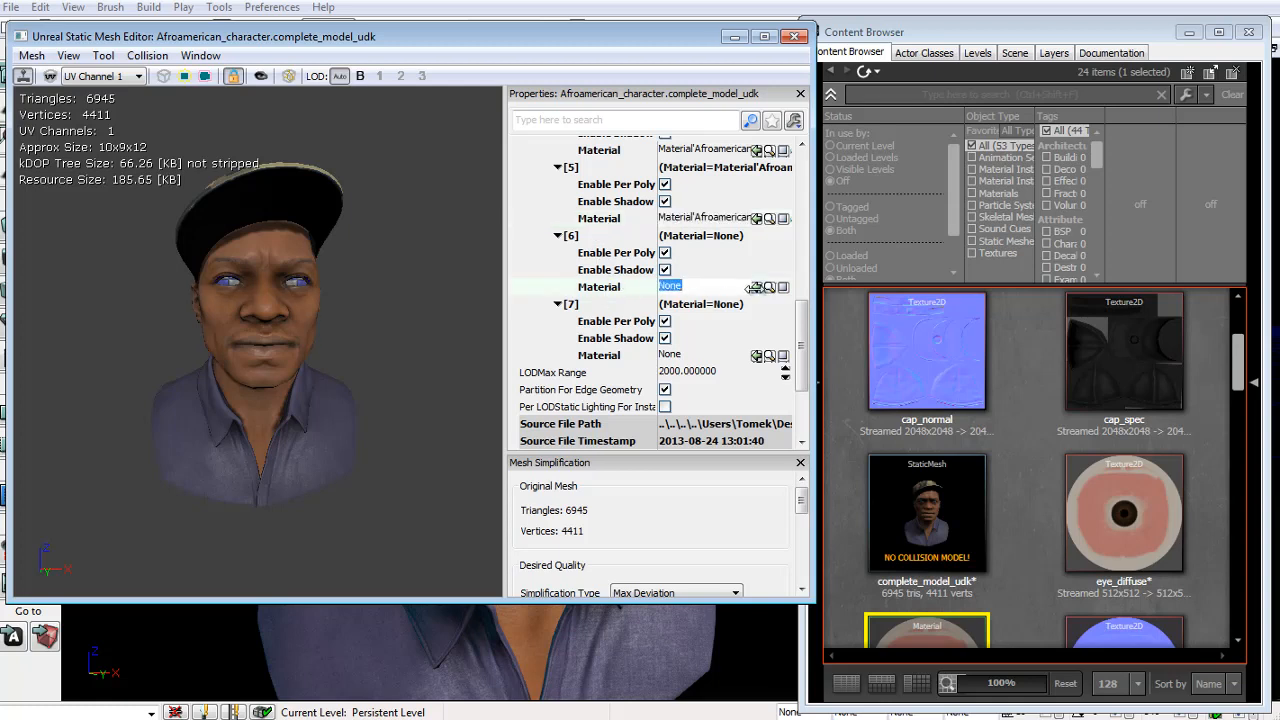
left_click(756, 287)
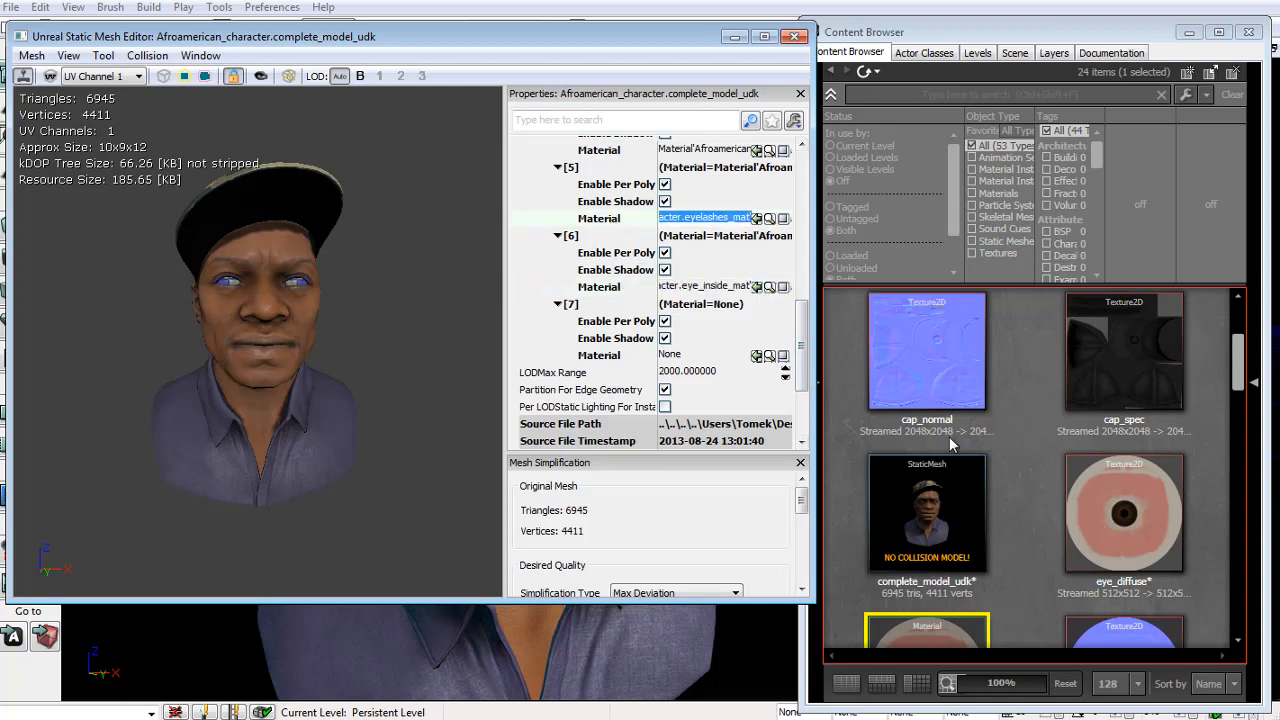
left_click(795, 36)
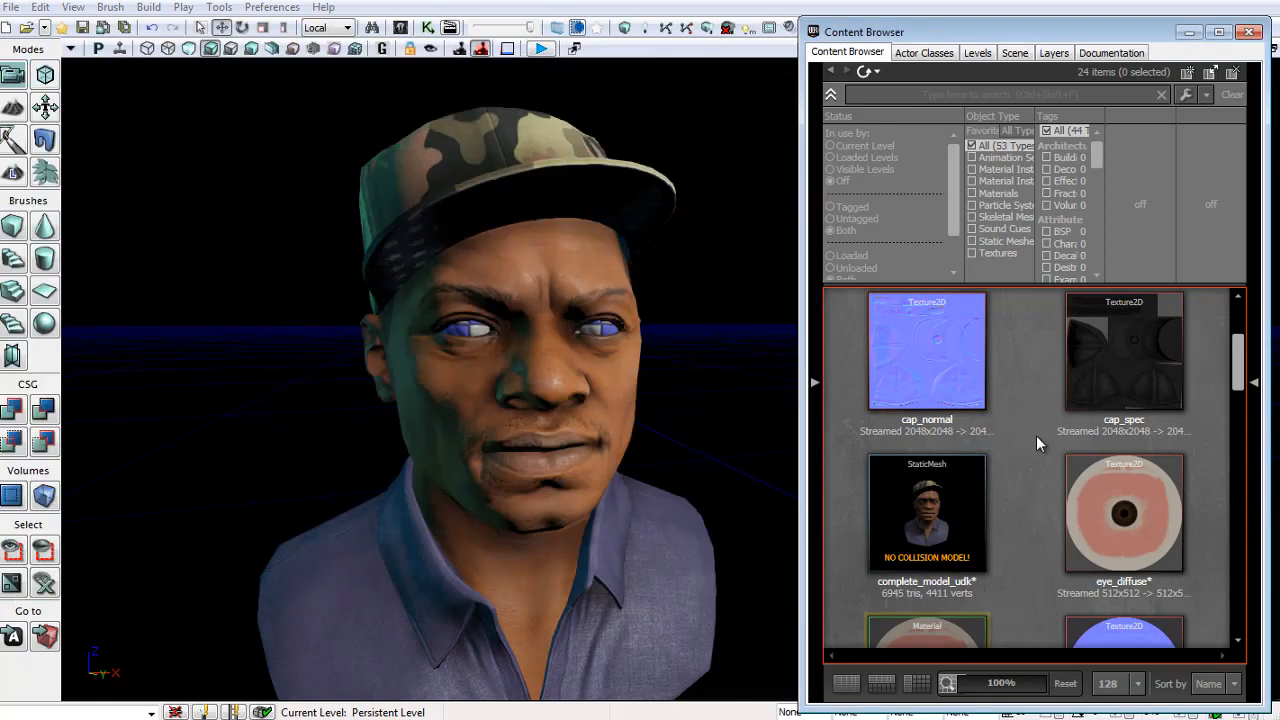
Create a new material named eye_outside_mat in the Afroamerican_character package.
right_click(1036, 435)
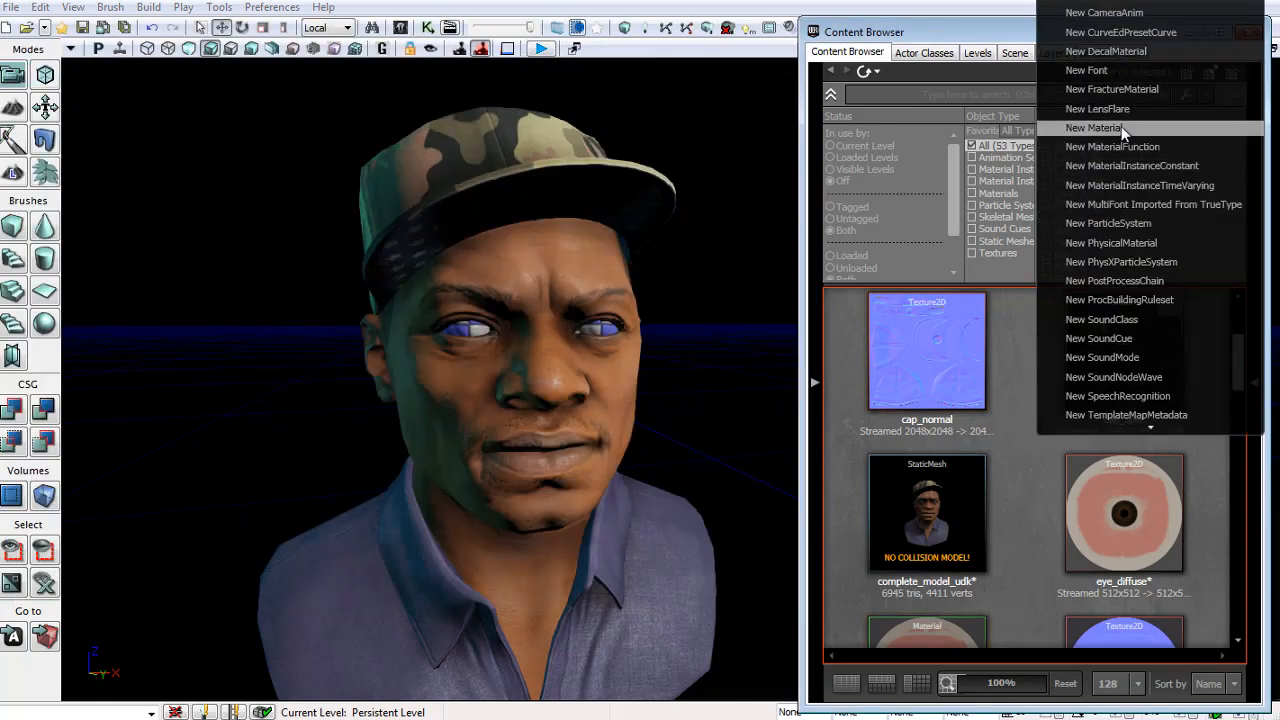
left_click(1119, 126)
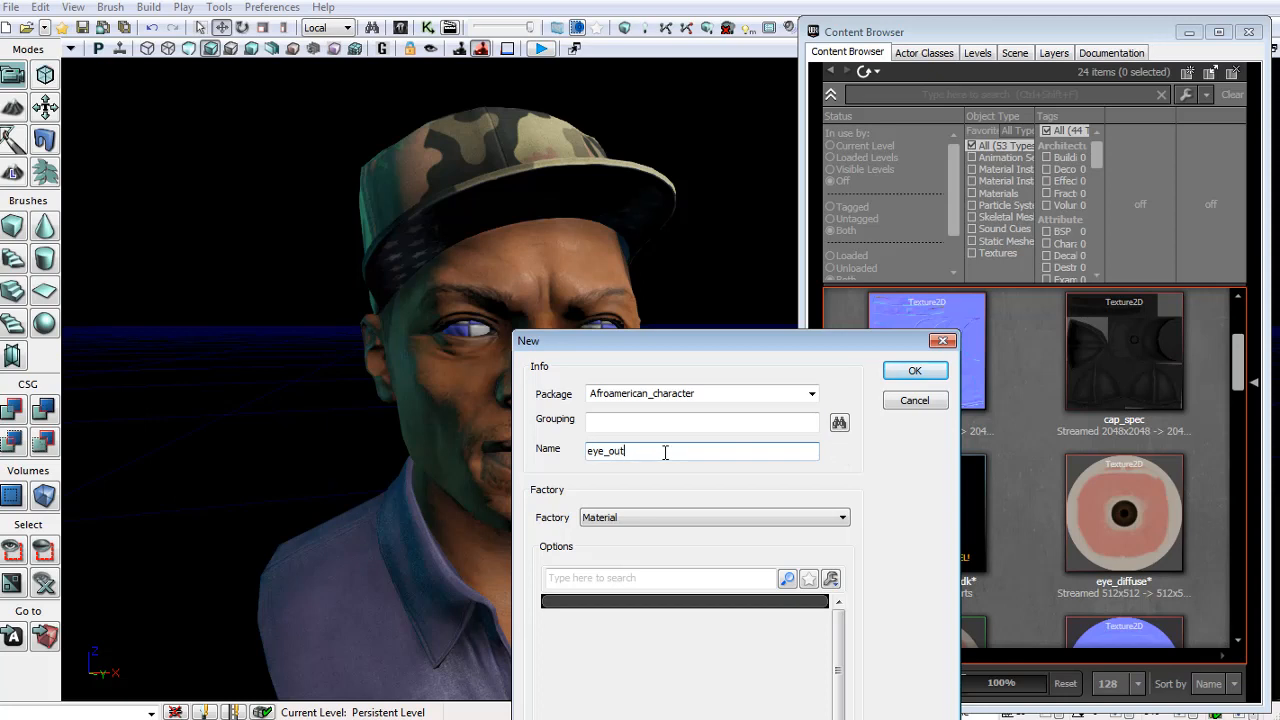
key("Return")
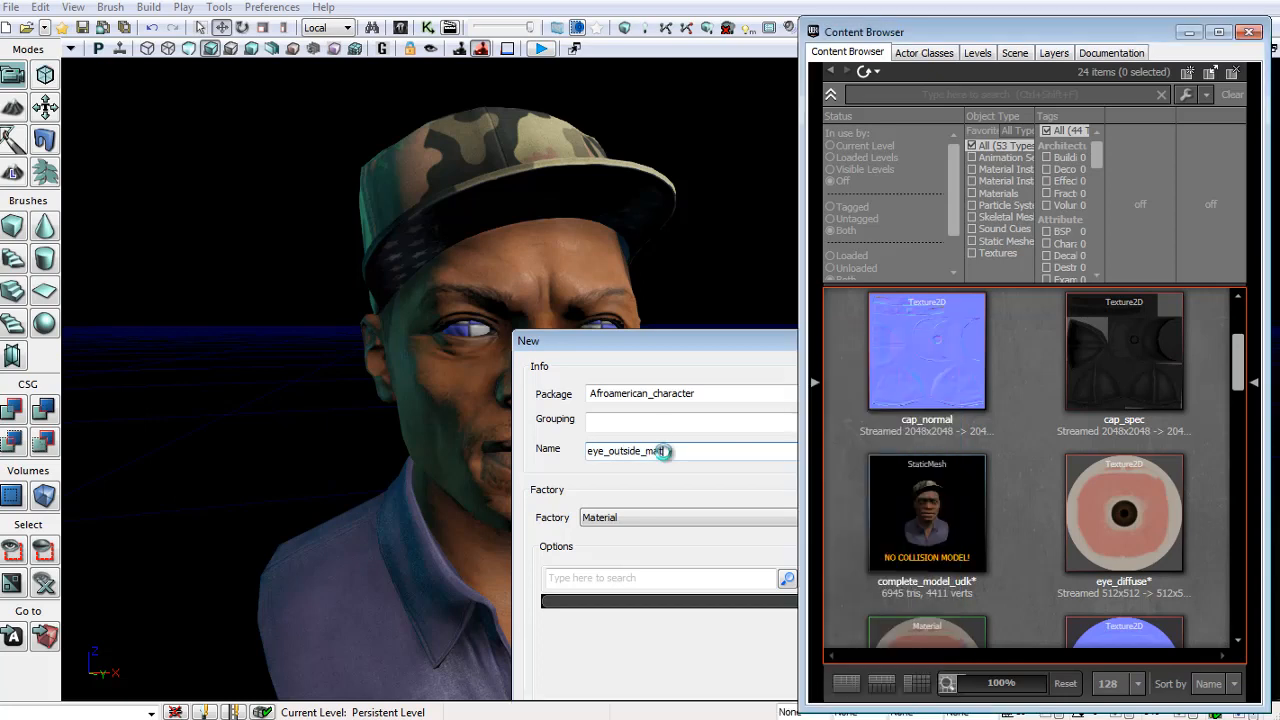
Add the eye_outside_normal texture to eye_outside_mat and connect it to the Normal input.
left_click(1037, 487)
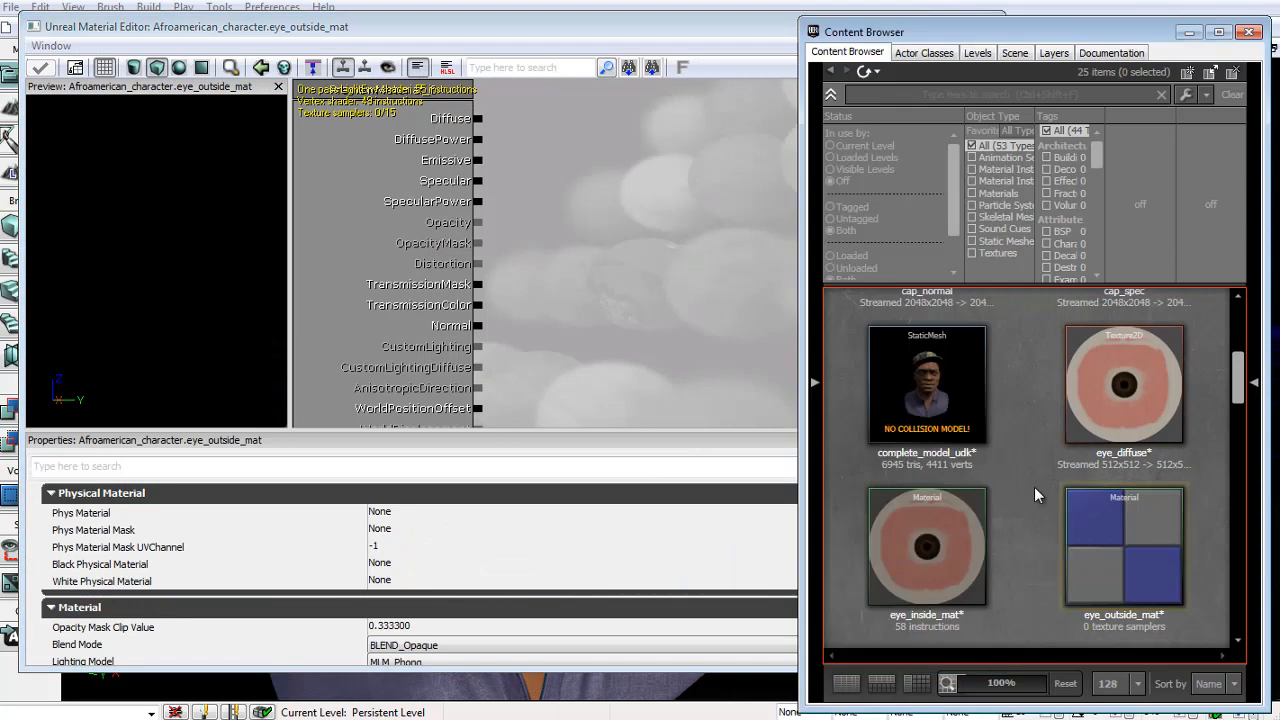
scroll(1034, 487, "down", 3)
left_click_drag(938, 467, 645, 245)
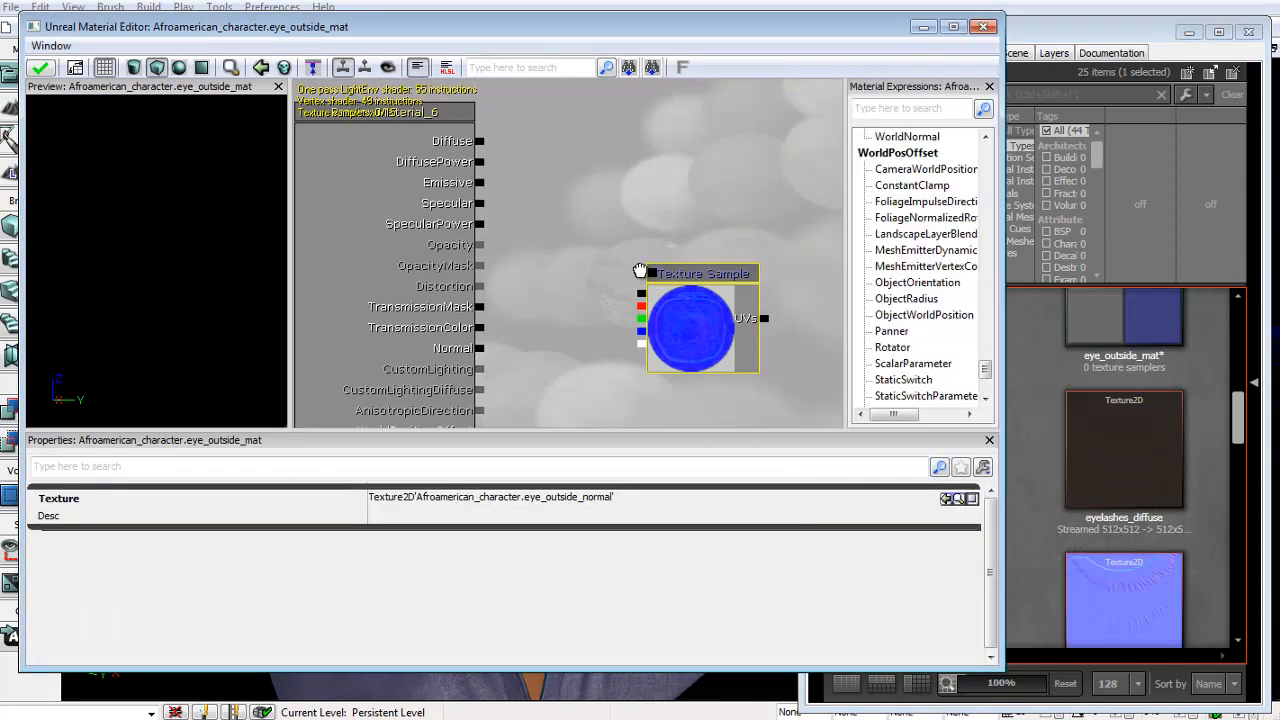
left_click_drag(641, 293, 482, 348)
left_click(700, 305)
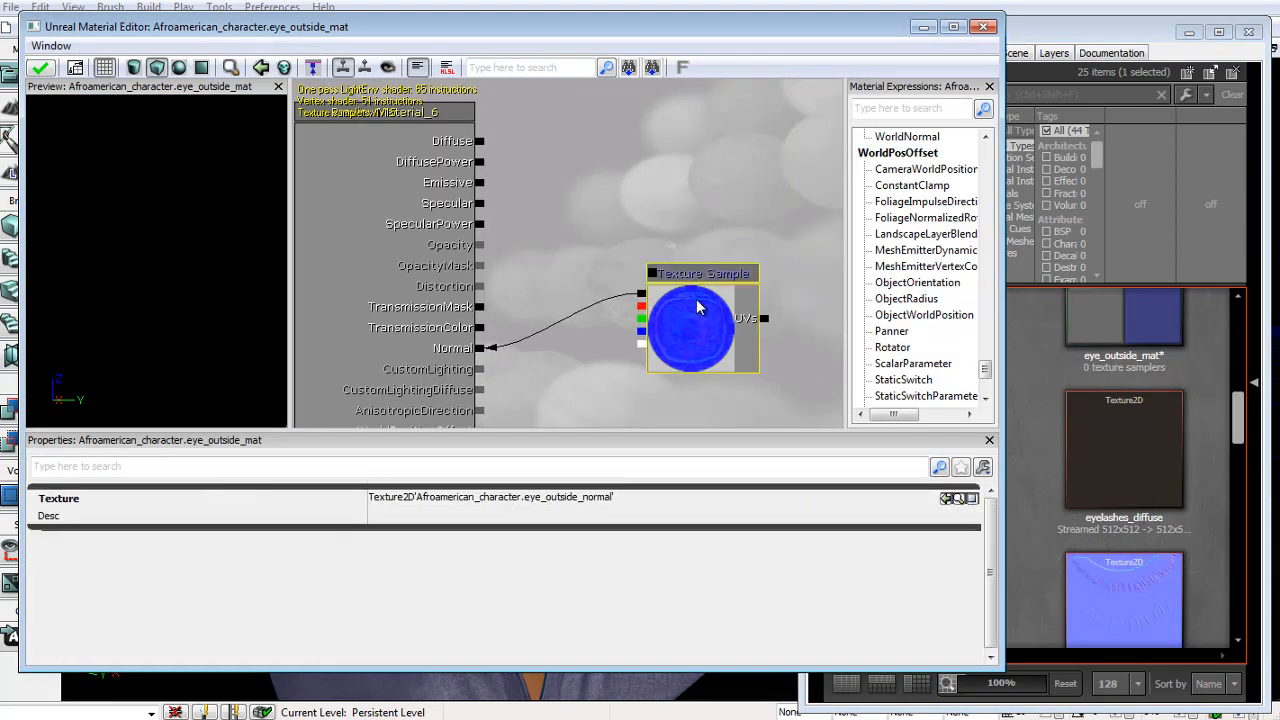
Move the normal map's Texture Sample node down to free space and apply the changes to eye_outside_mat.
left_click_drag(697, 304, 722, 404, "ctrl")
left_click_drag(688, 342, 644, 305)
scroll(644, 305, "down", 2)
mouse_move(663, 352)
left_mouse_down("ctrl")
mouse_move(678, 365)
mouse_move(624, 309)
mouse_move(676, 353)
left_mouse_up("ctrl")
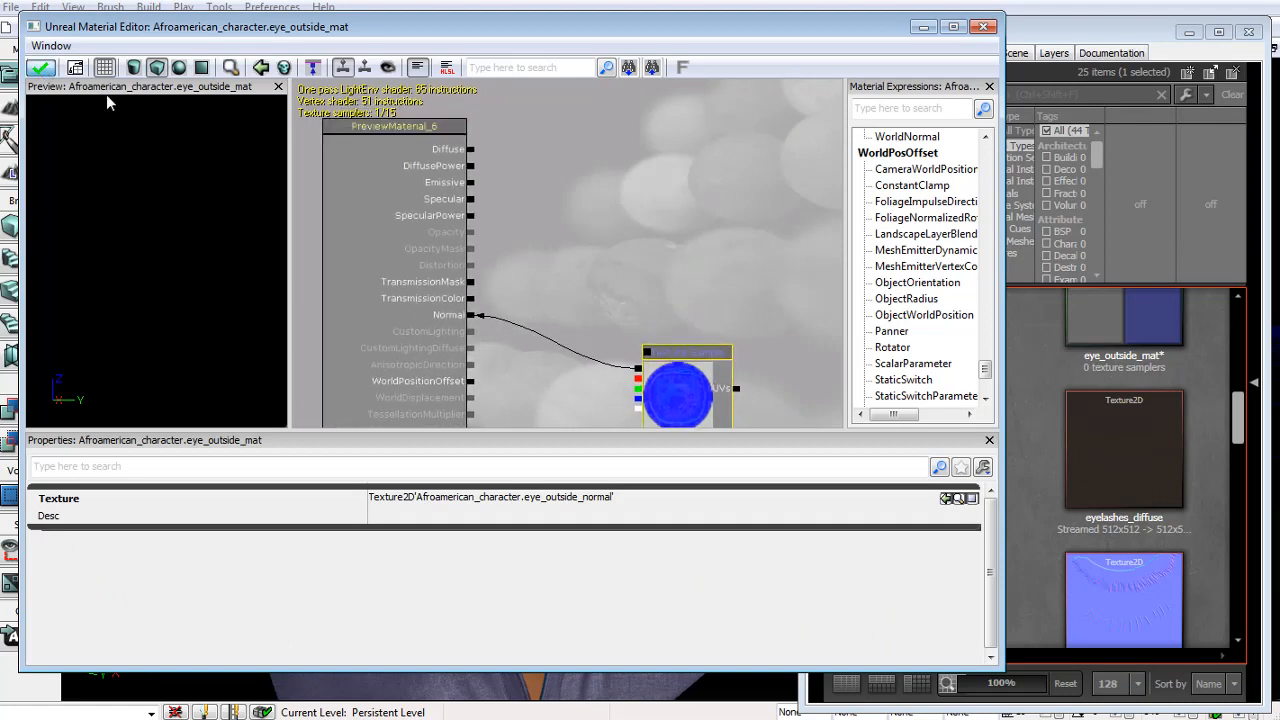
left_click(40, 67)
Widen the Material Editor to check the eye_outside_mat node layout, and close the editor.
left_click_drag(606, 240, 618, 236)
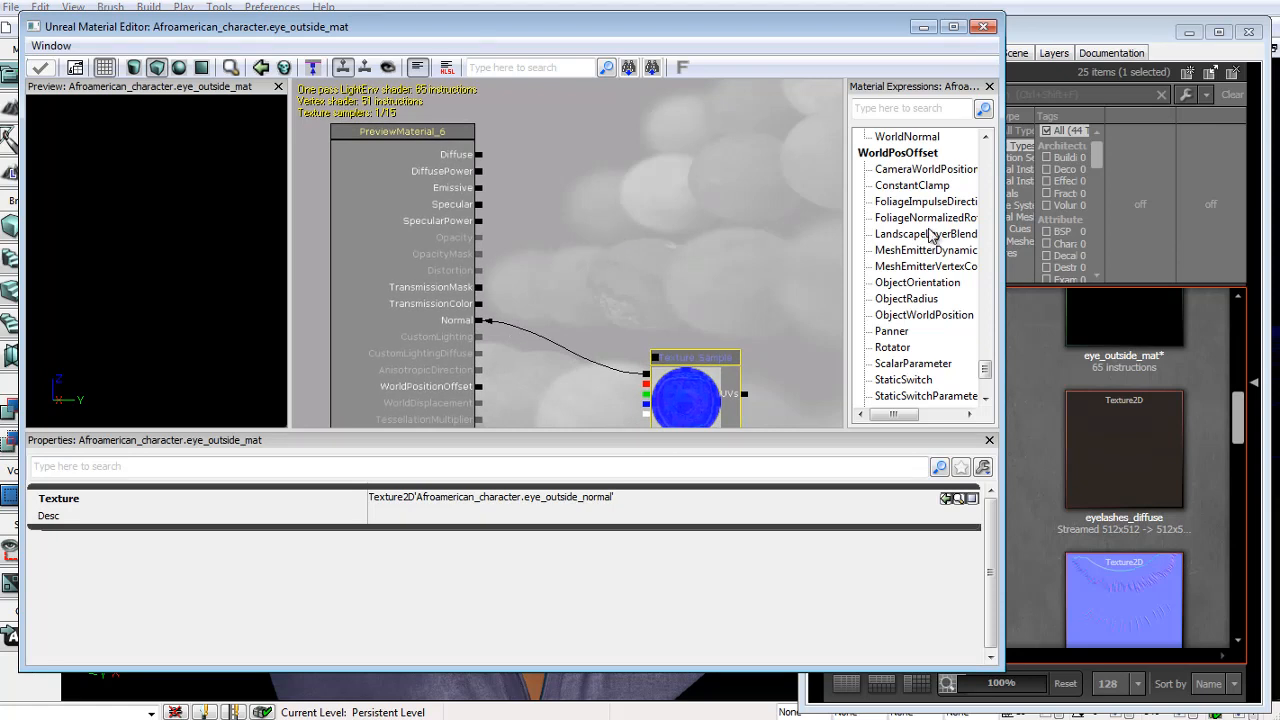
left_click_drag(1004, 217, 1075, 218)
left_click_drag(800, 244, 720, 243)
scroll(763, 240, "down", 2)
scroll(719, 240, "up", 1)
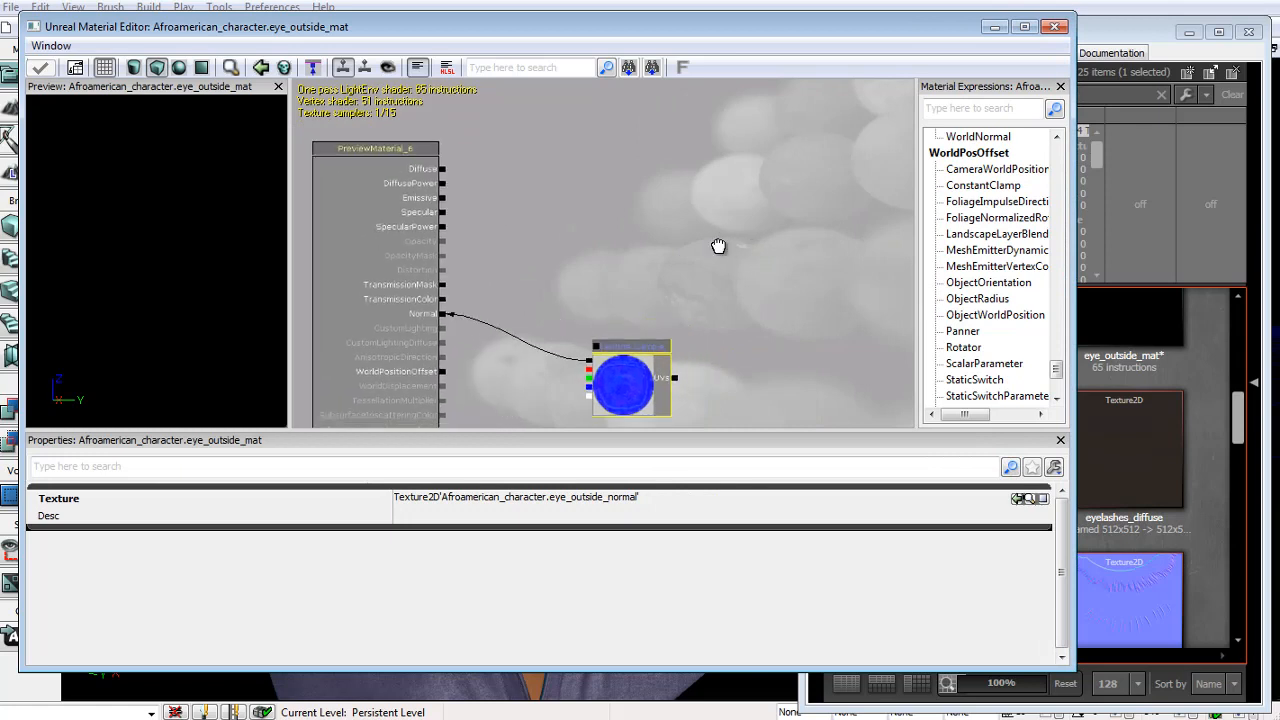
left_click(1052, 29)
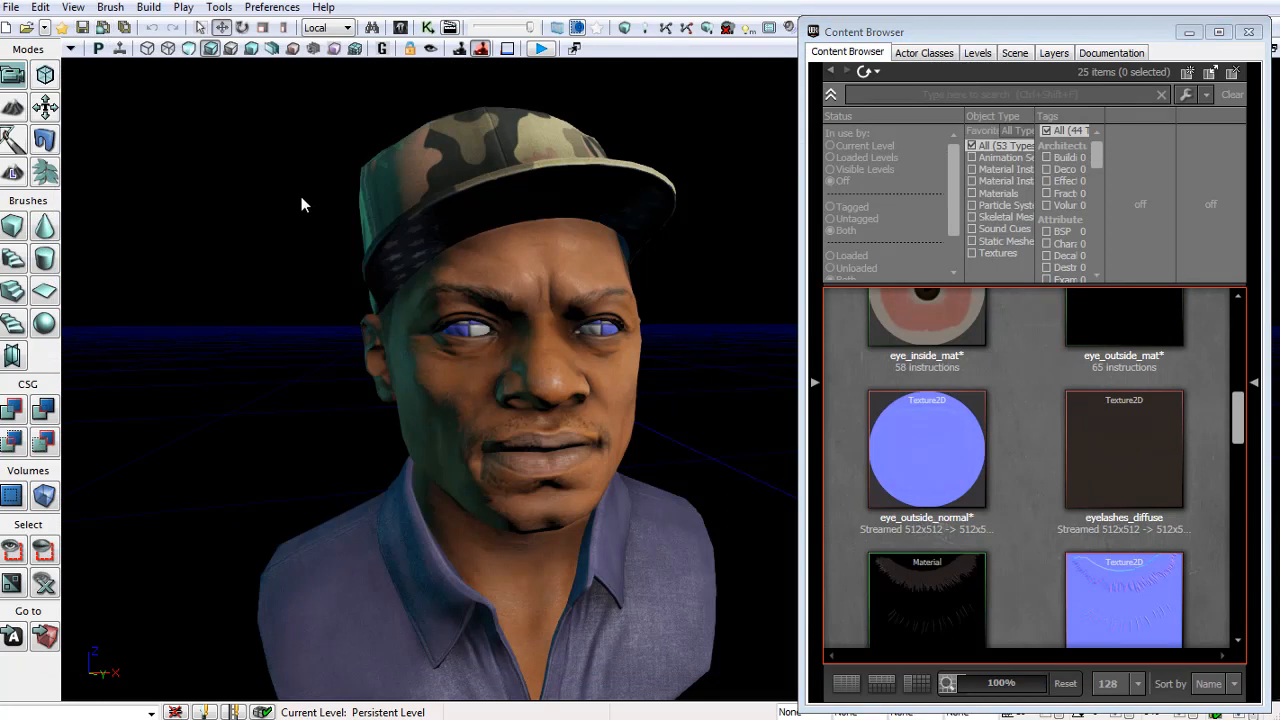
left_click(12, 7)
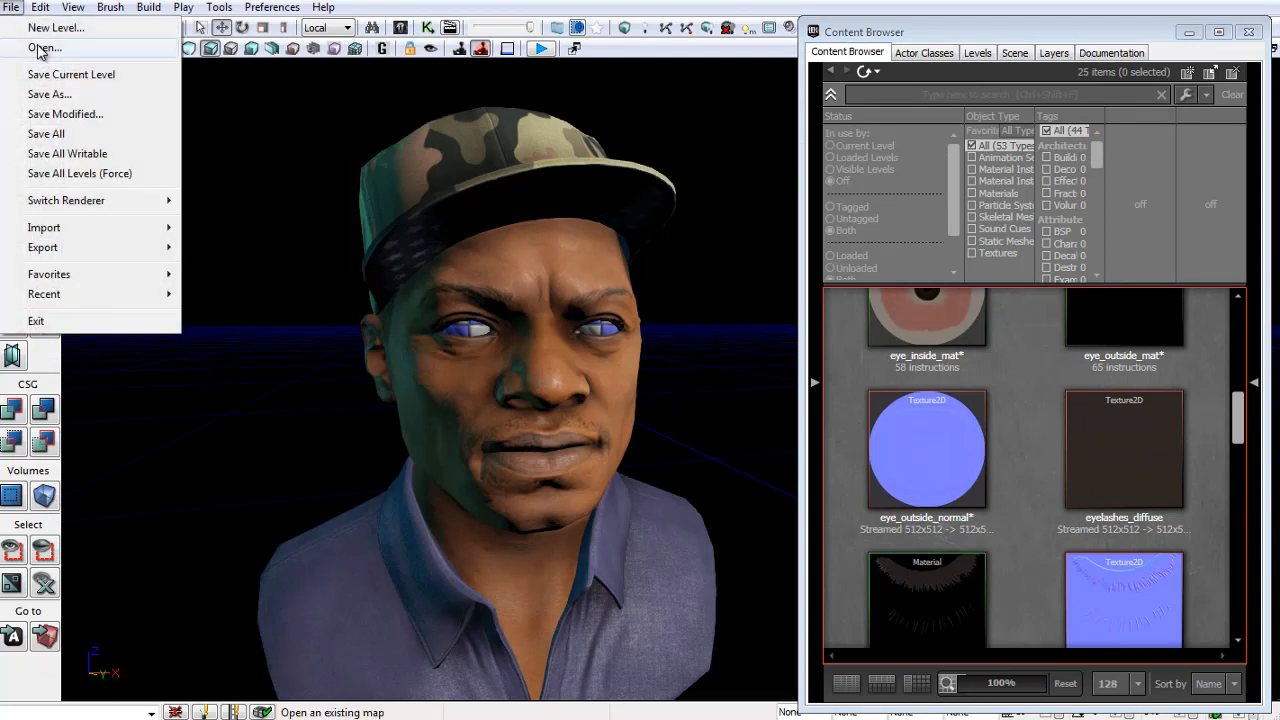
left_click(42, 50)
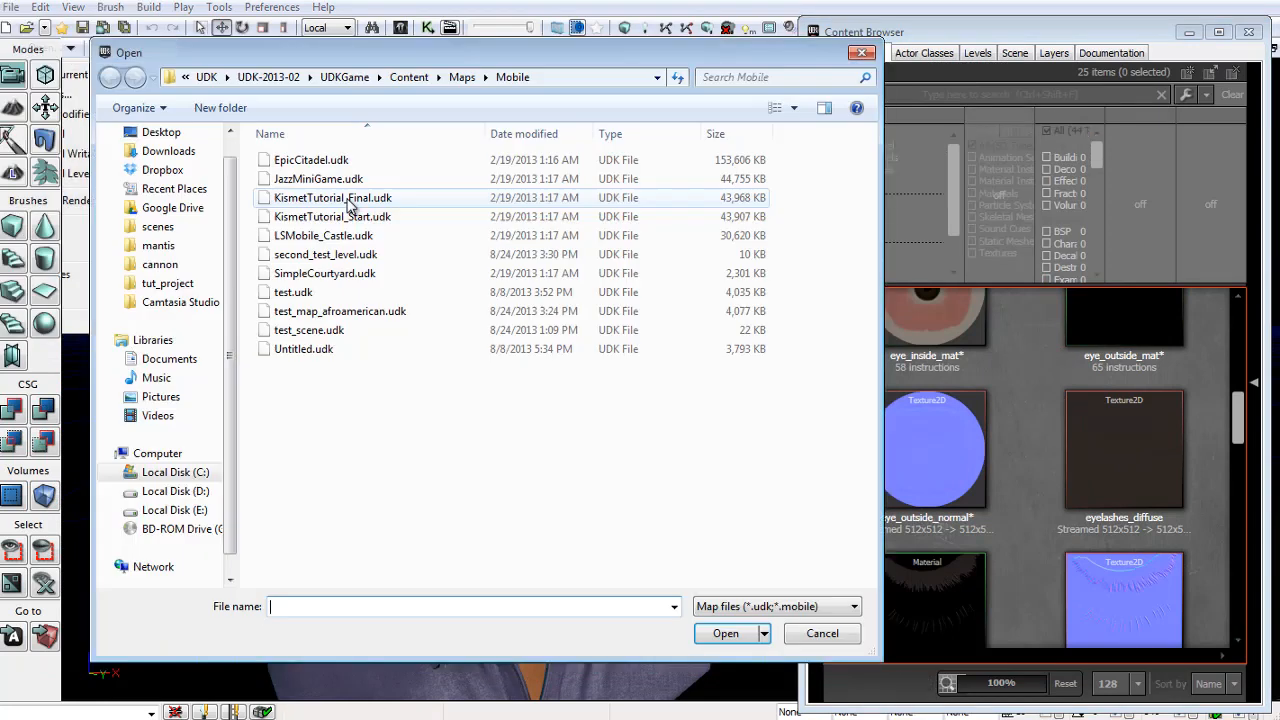
left_click(861, 52)
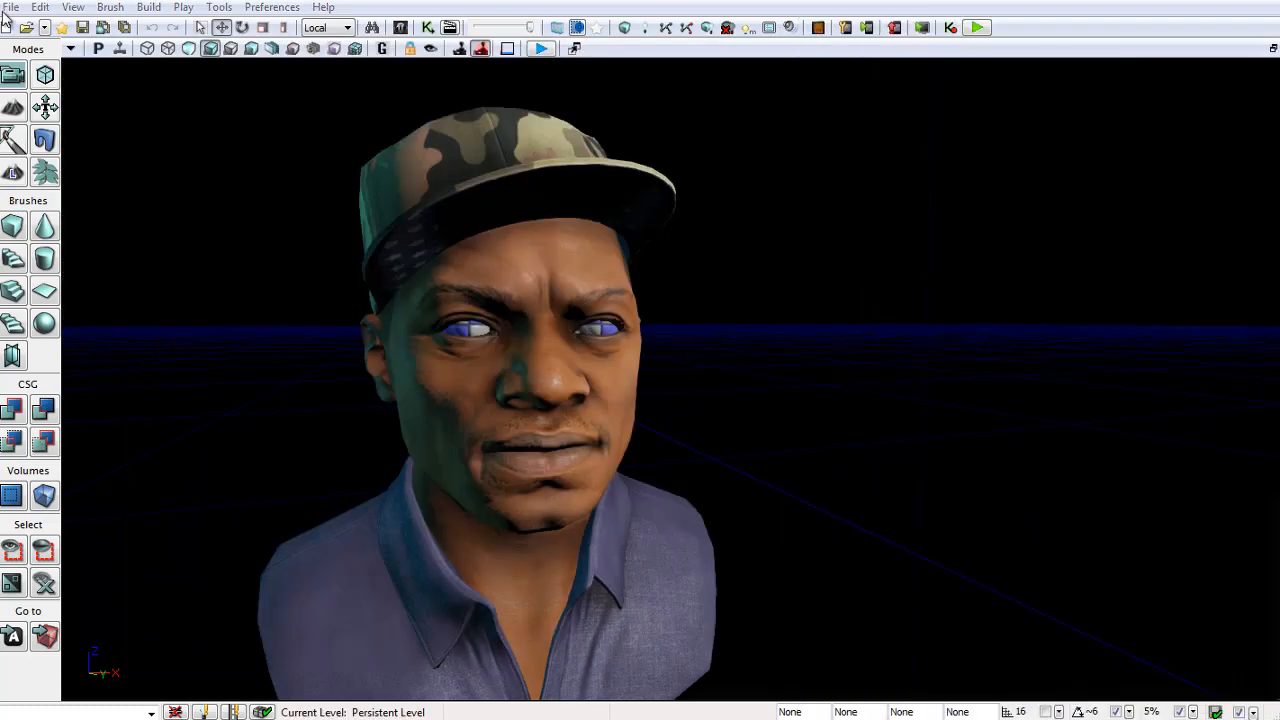
Open the EpicCitadel.udk map from the Maps\Mobile folder.
left_click(10, 7)
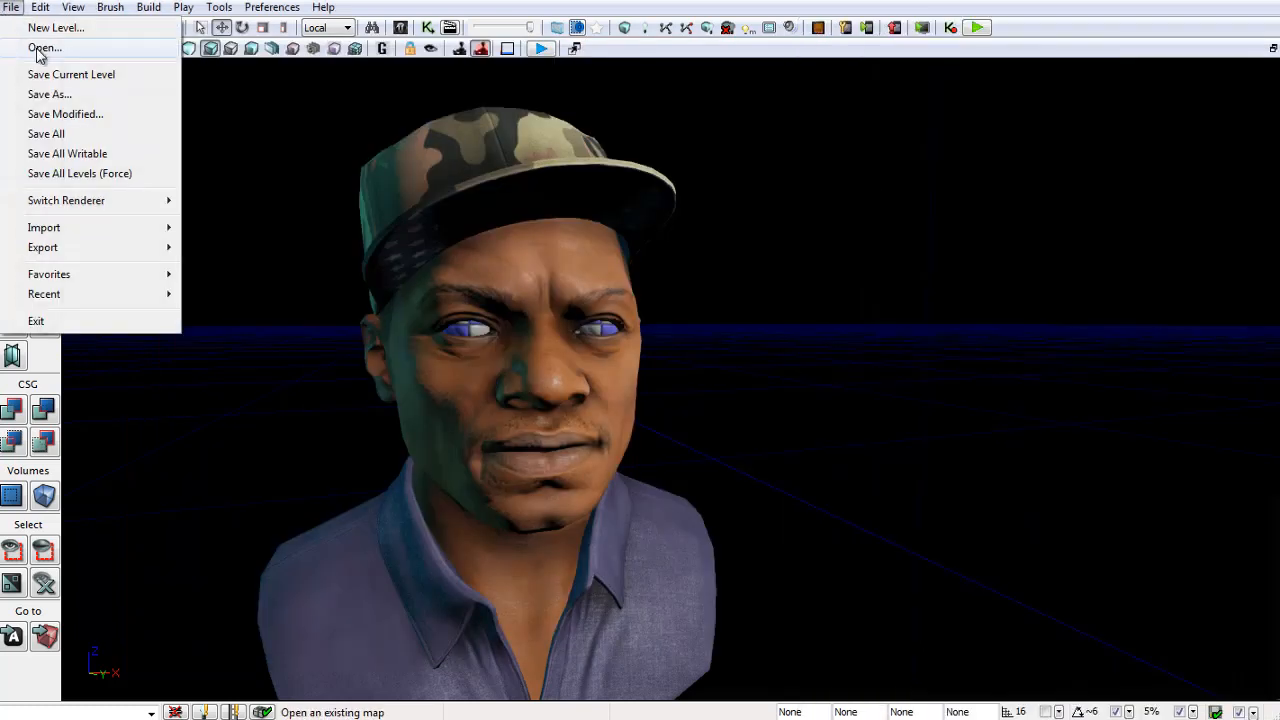
left_click(42, 46)
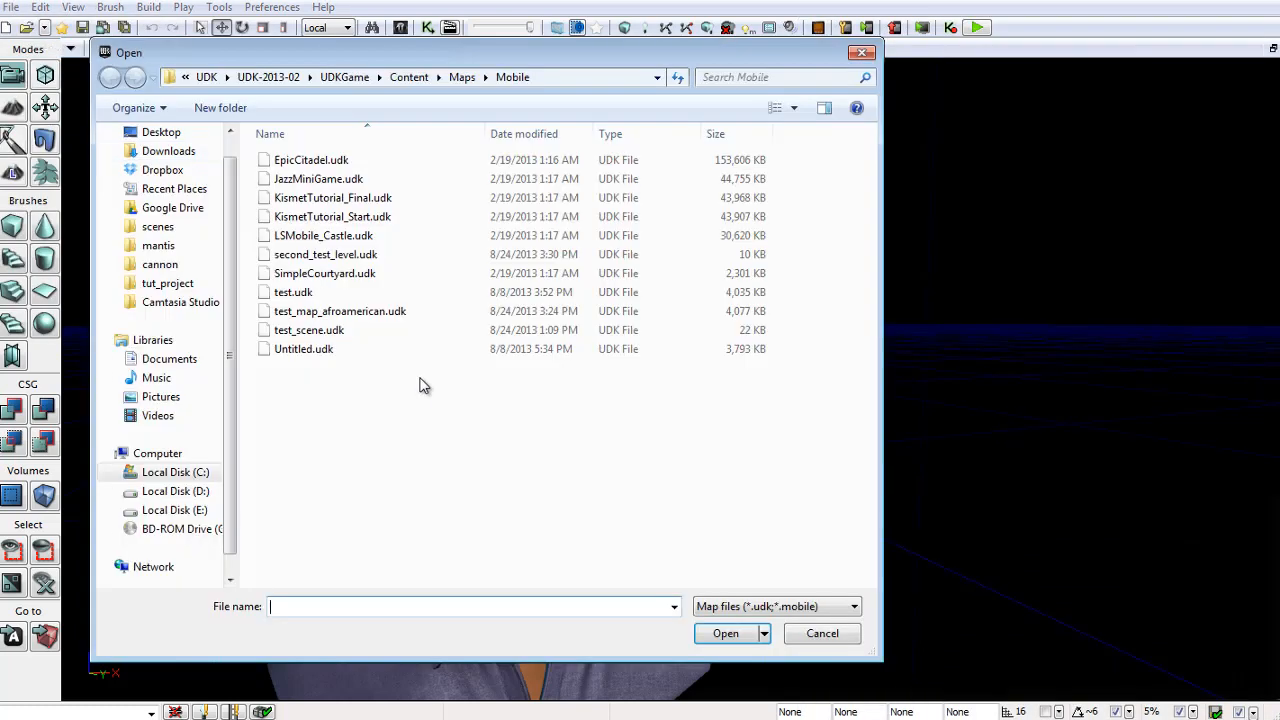
double_click(311, 161)
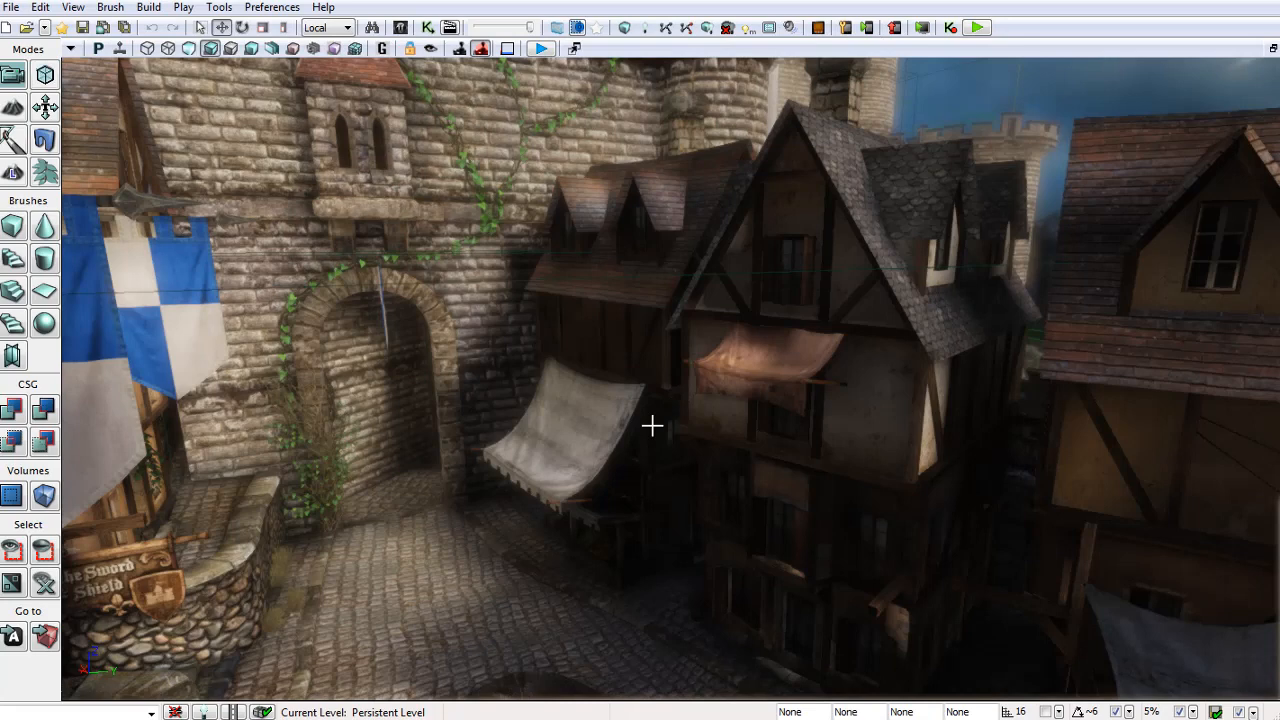
Place a SceneCaptureCubeMapActor from the actor classes on the cobblestone ground near the stairs.
right_click_drag(646, 482, 603, 484)
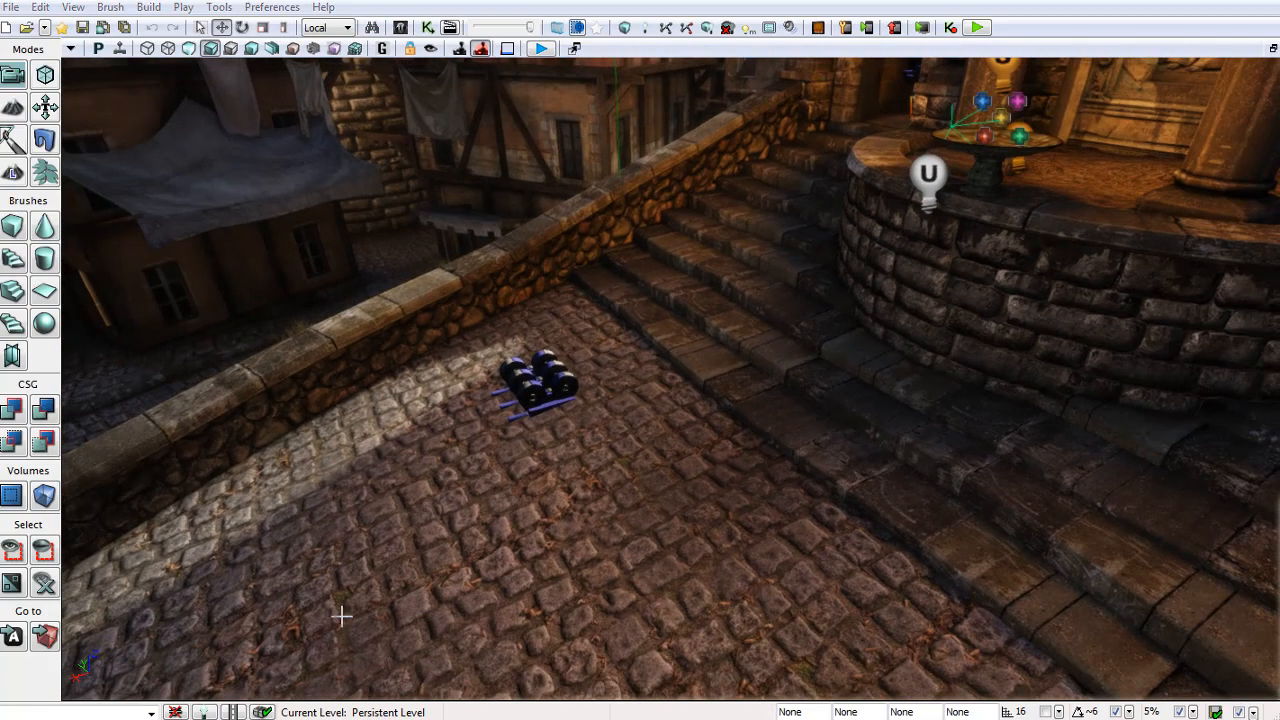
key("alt+Tab")
left_click(690, 22)
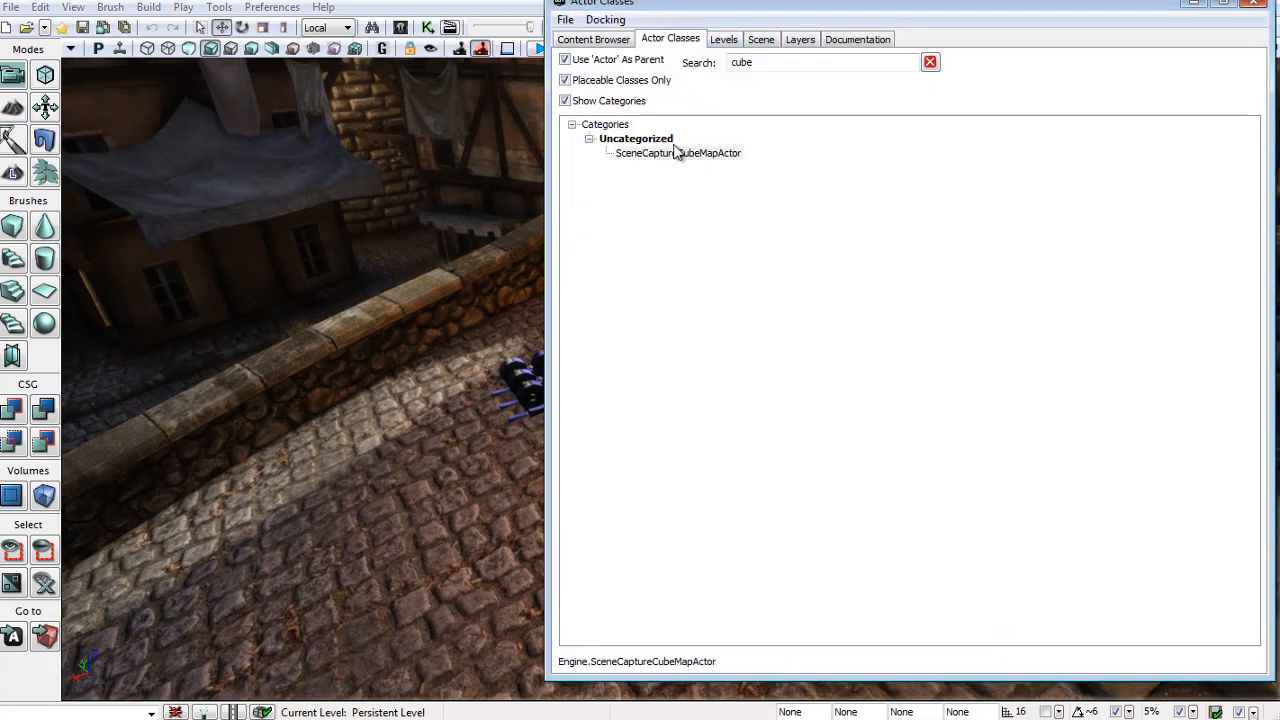
left_click_drag(734, 5, 745, 2)
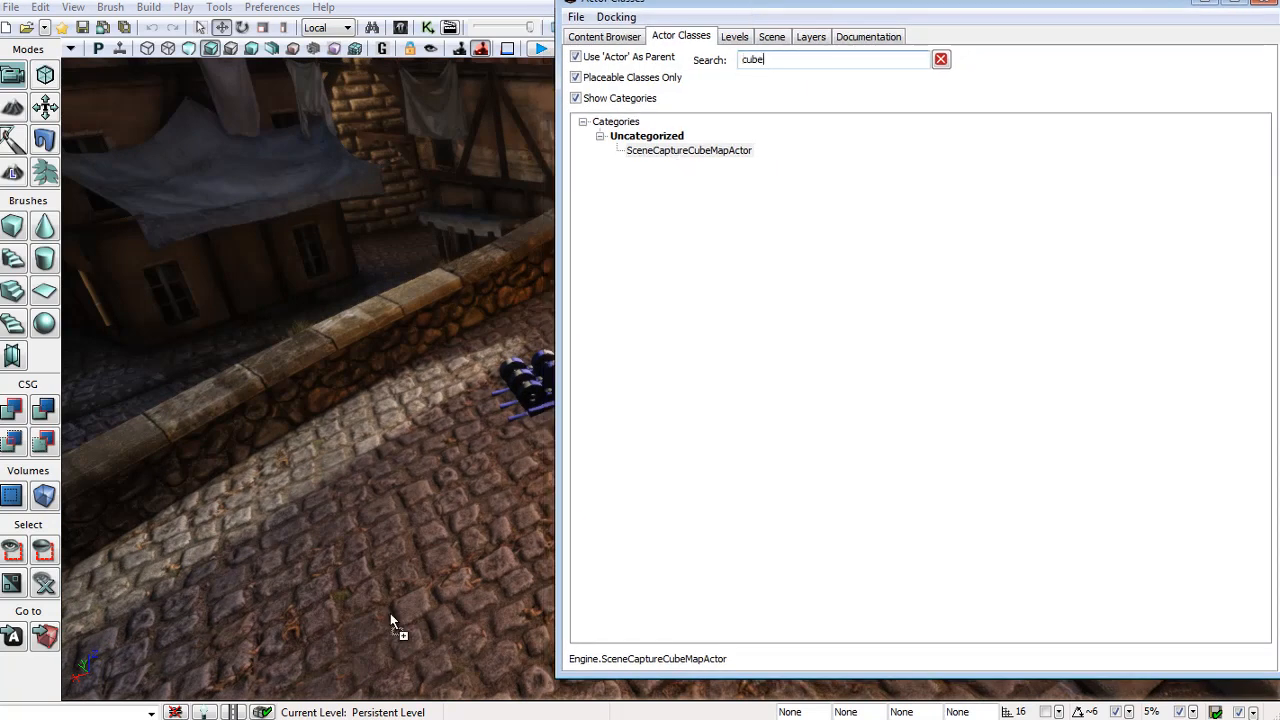
left_click_drag(390, 613, 390, 613)
Raise the scene capture cube map actor above the cobblestones and view it against its surroundings.
left_click_drag(438, 564, 480, 560)
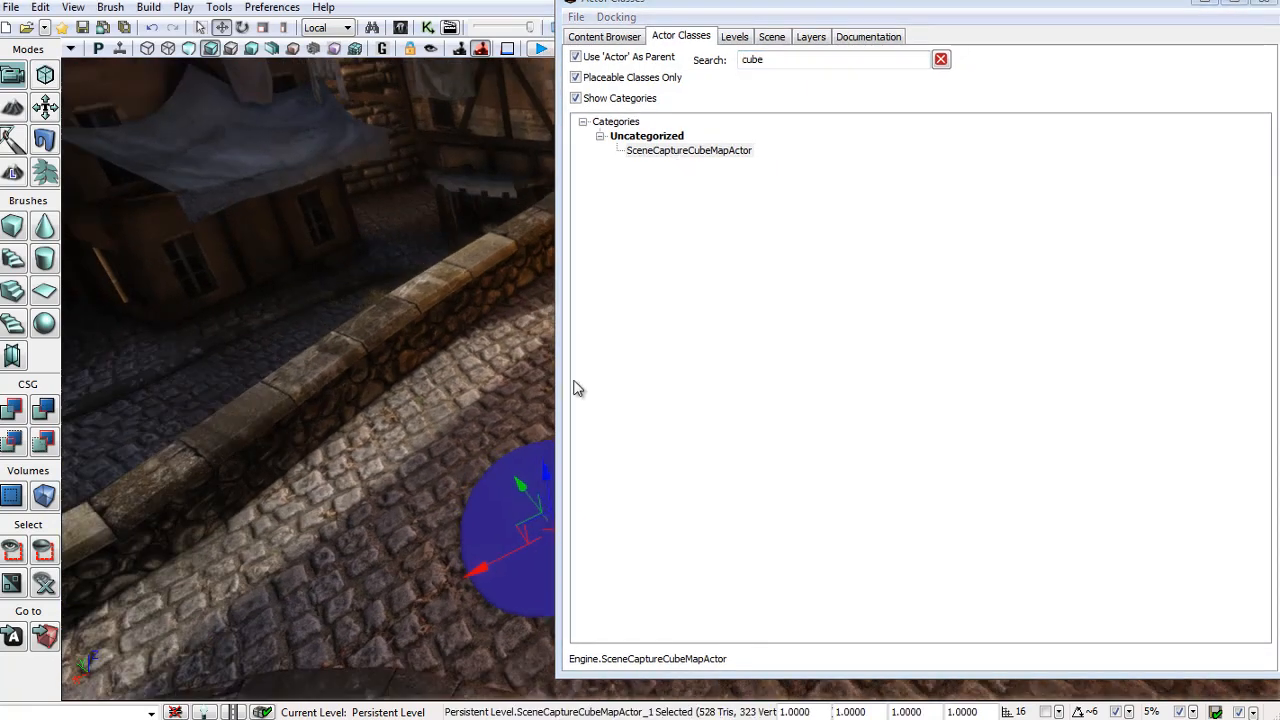
left_click_drag(563, 380, 789, 420)
left_click_drag(543, 434, 543, 288)
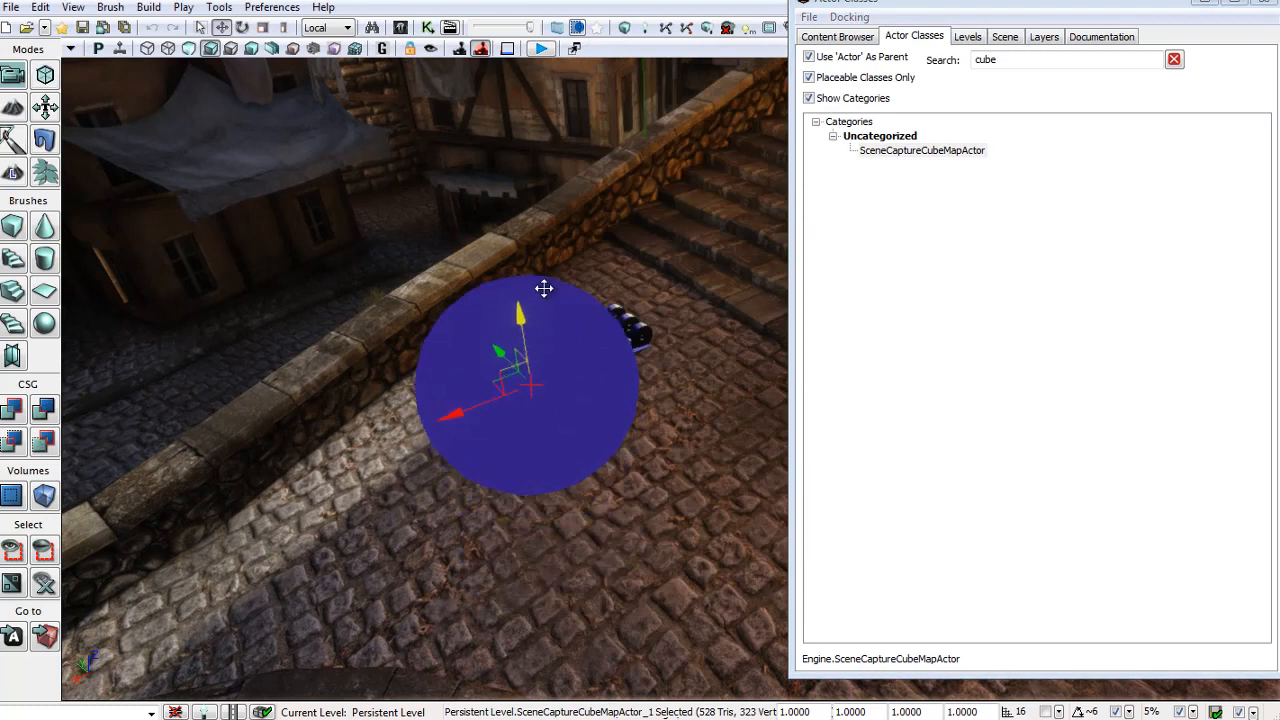
right_click_drag(455, 312, 480, 322)
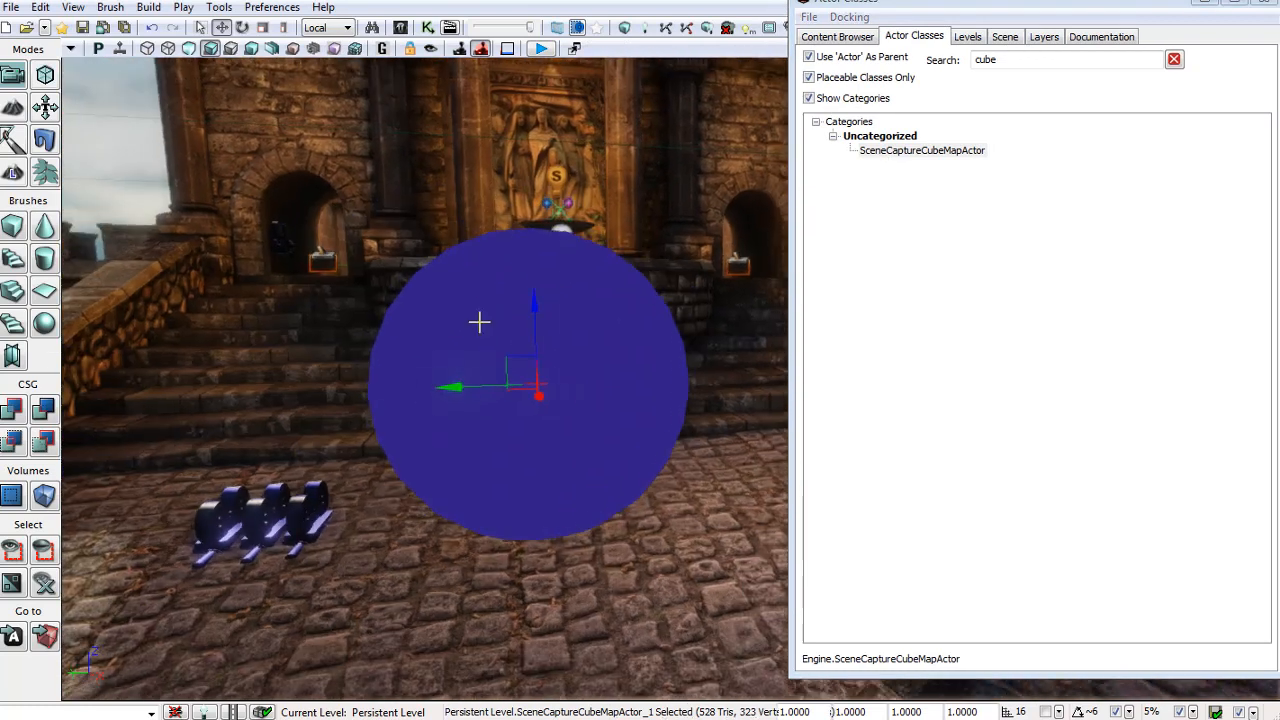
left_click_drag(514, 349, 560, 290)
right_click_drag(717, 274, 799, 189)
Bring up the Content Browser and enlarge and reposition it over the viewport to give the asset thumbnails more room.
left_click(838, 37)
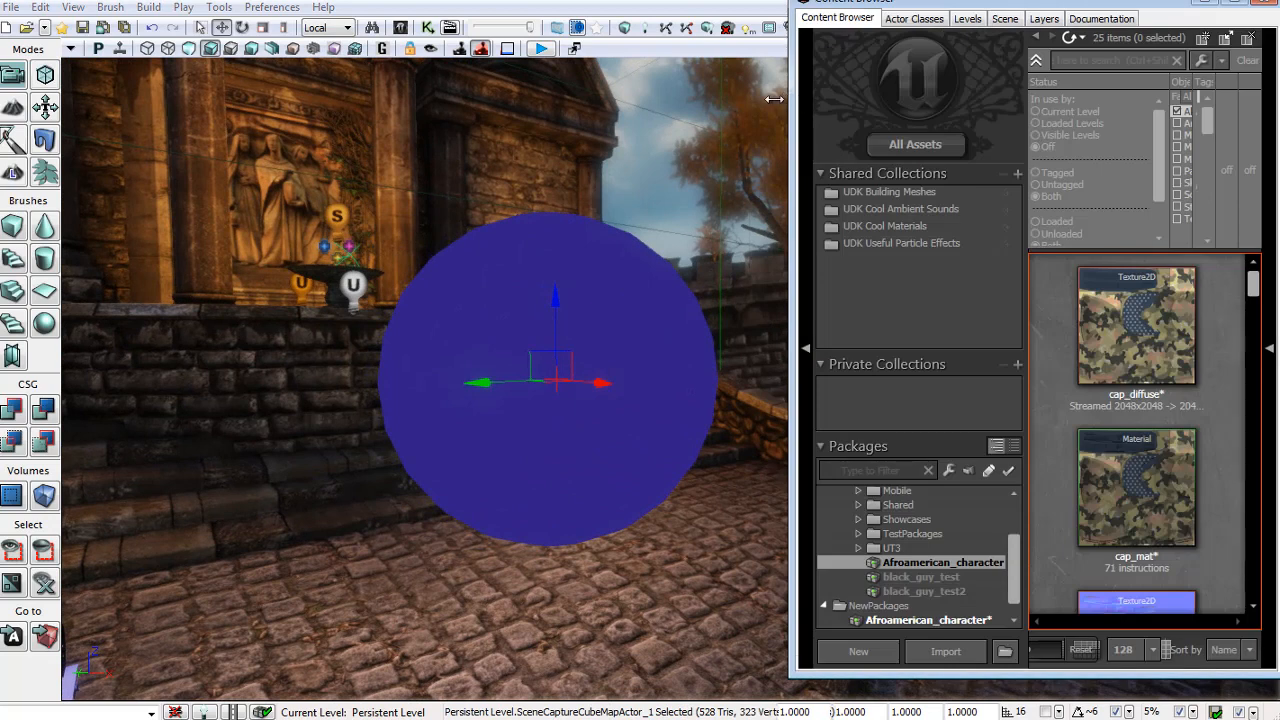
left_click_drag(775, 98, 356, 98)
right_click(1077, 425)
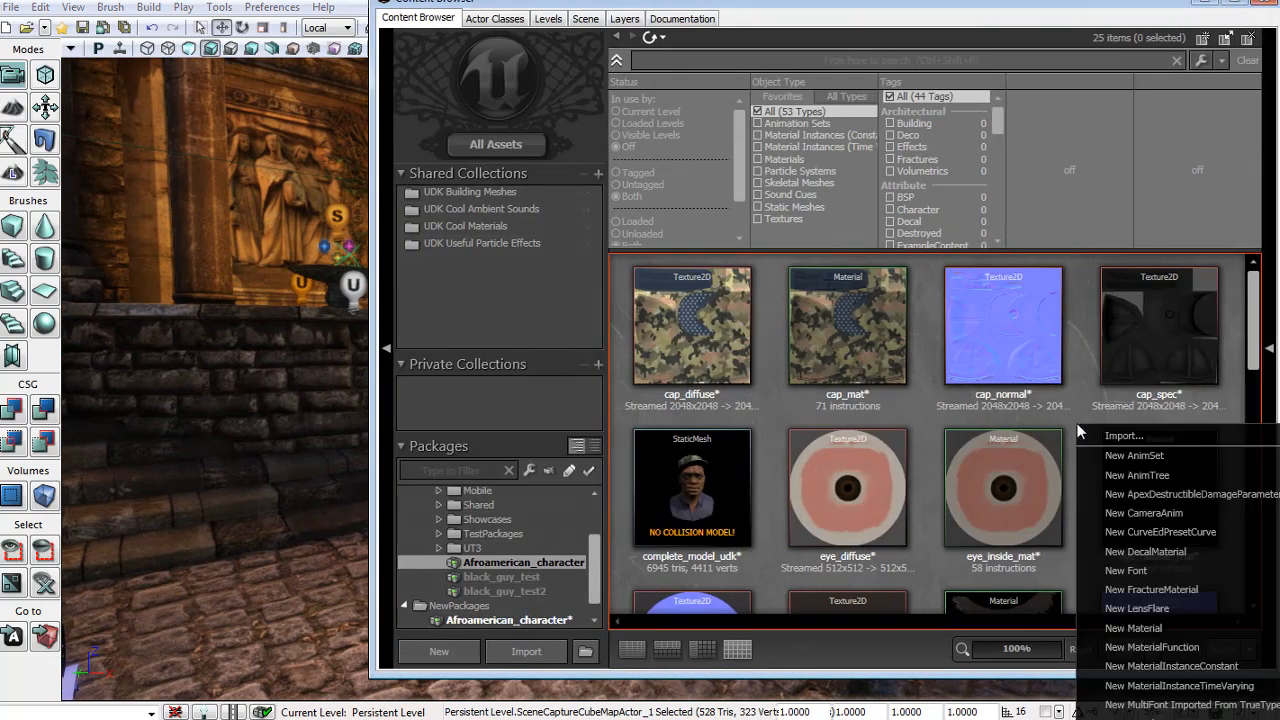
scroll(1208, 580, "down", 6)
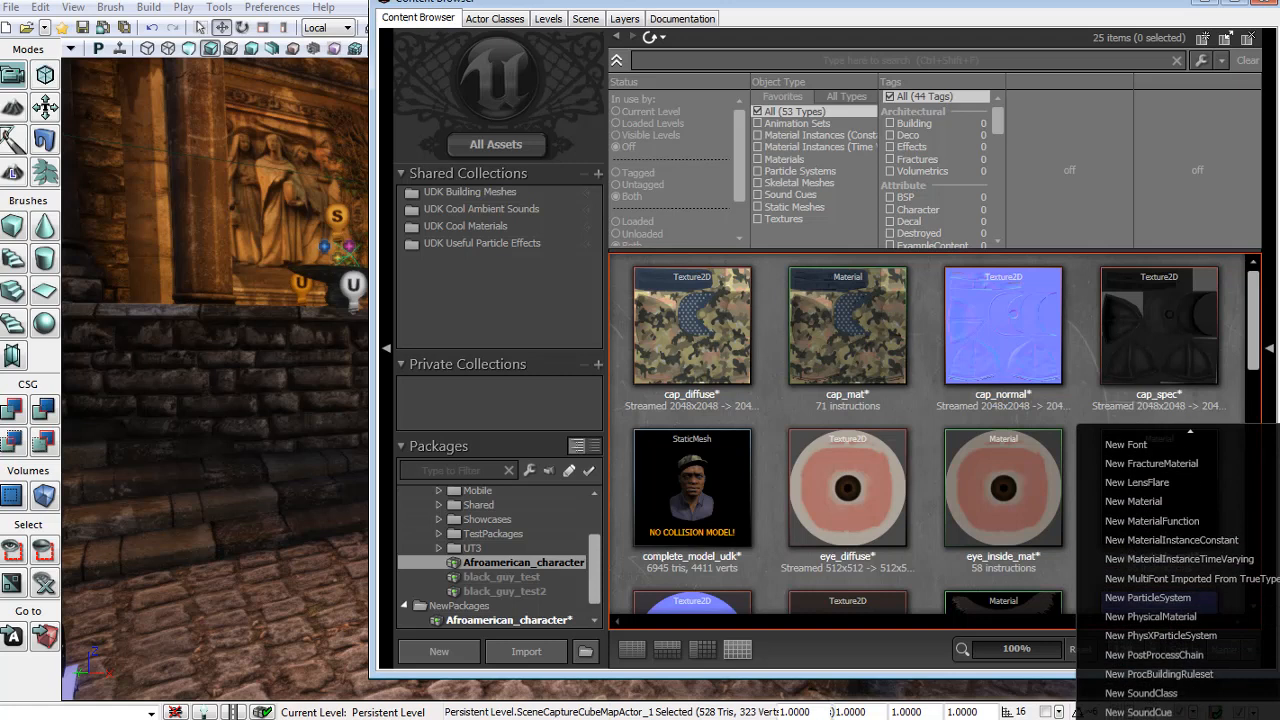
scroll(1180, 570, "down", 3)
left_click(1005, 12)
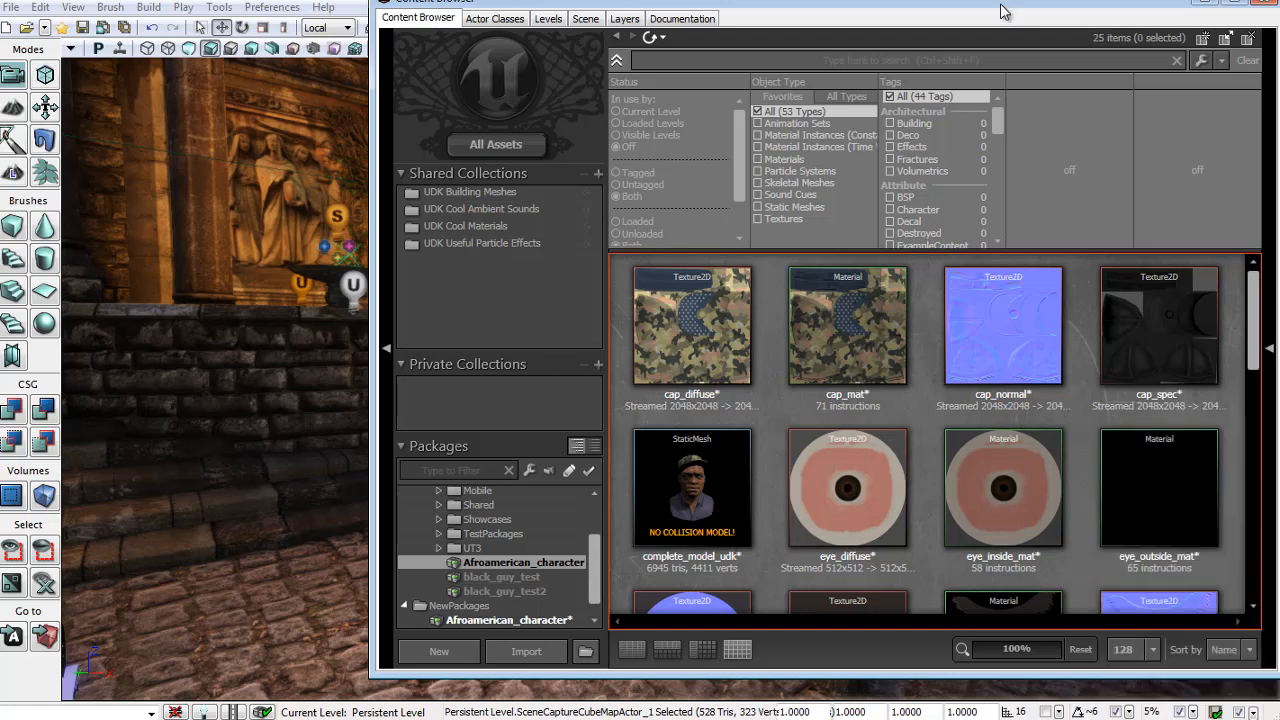
left_click_drag(915, 6, 812, 7)
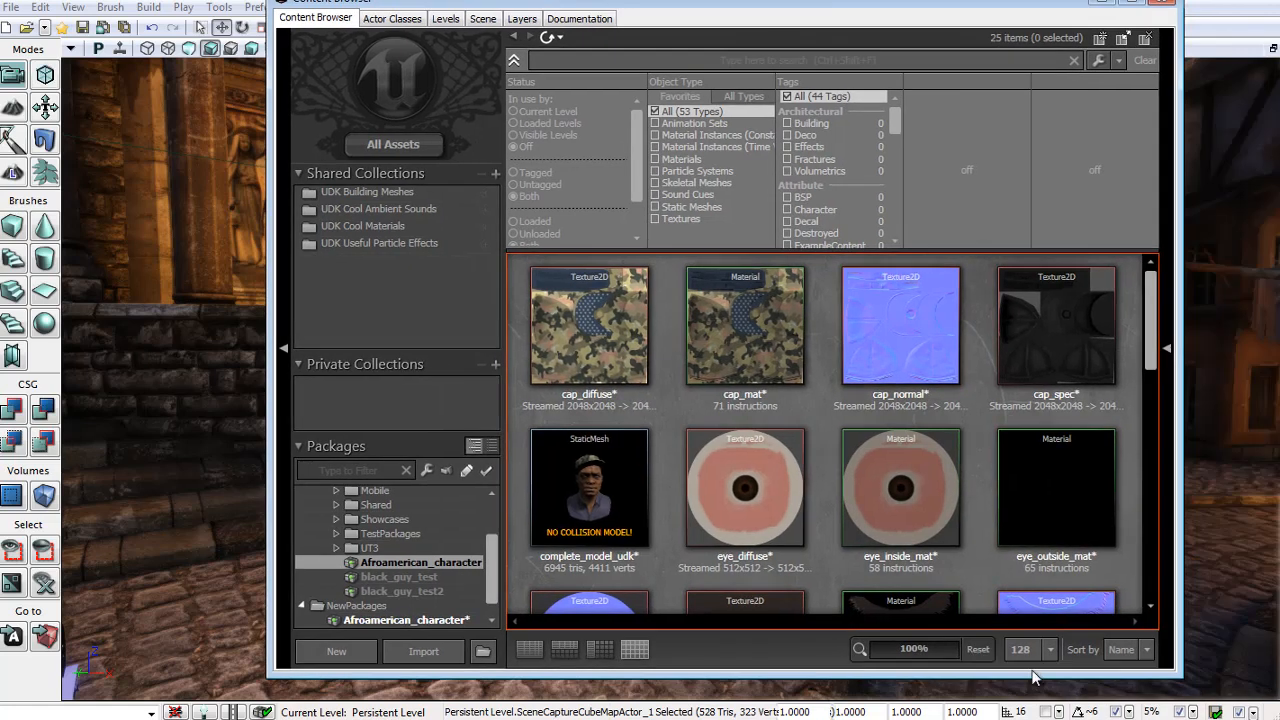
left_click_drag(1031, 672, 1031, 661)
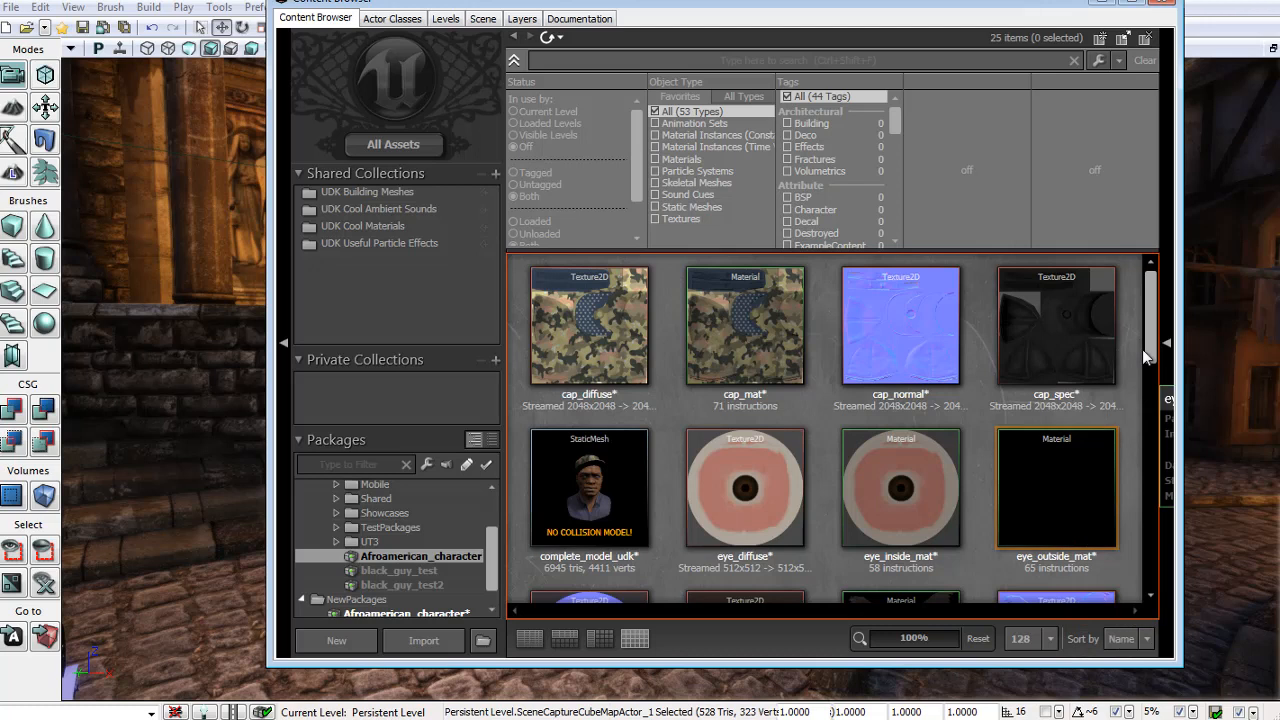
Create a new TextureRenderTargetCube named reflection_map in the Afroamerican_character package.
scroll(1142, 349, "down", 2)
left_click_drag(1144, 368, 1134, 552)
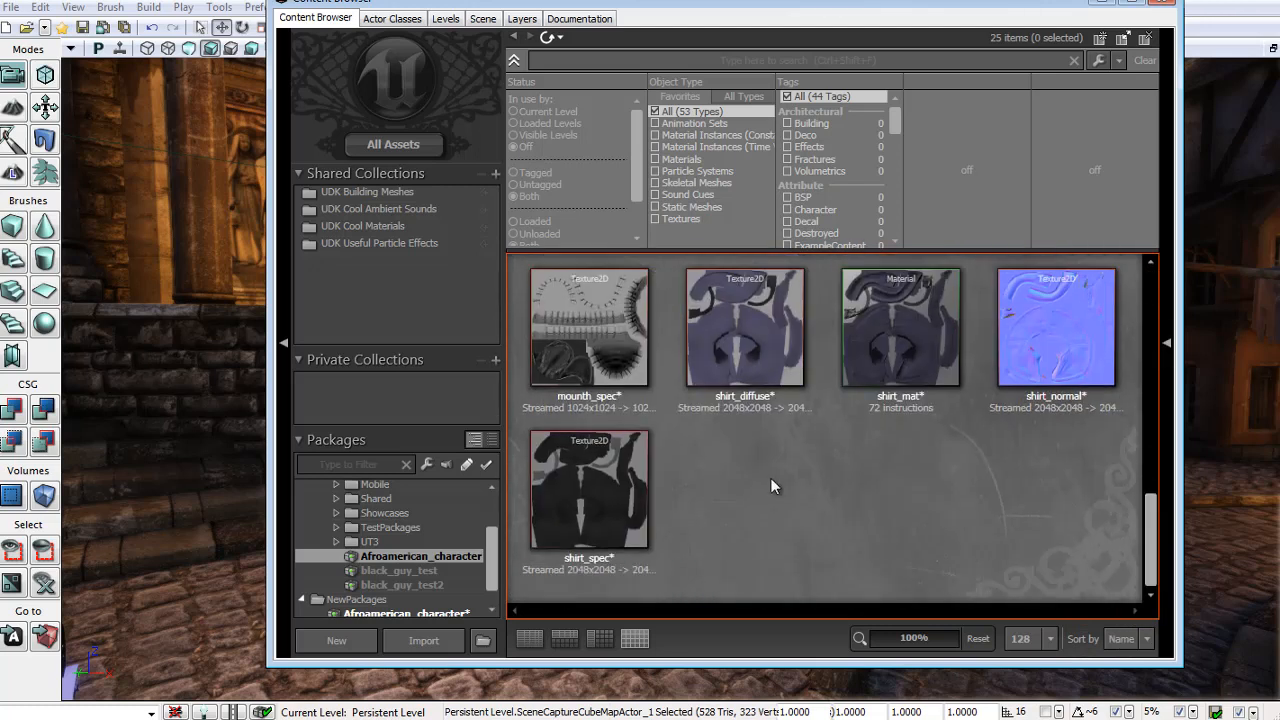
right_click(701, 445)
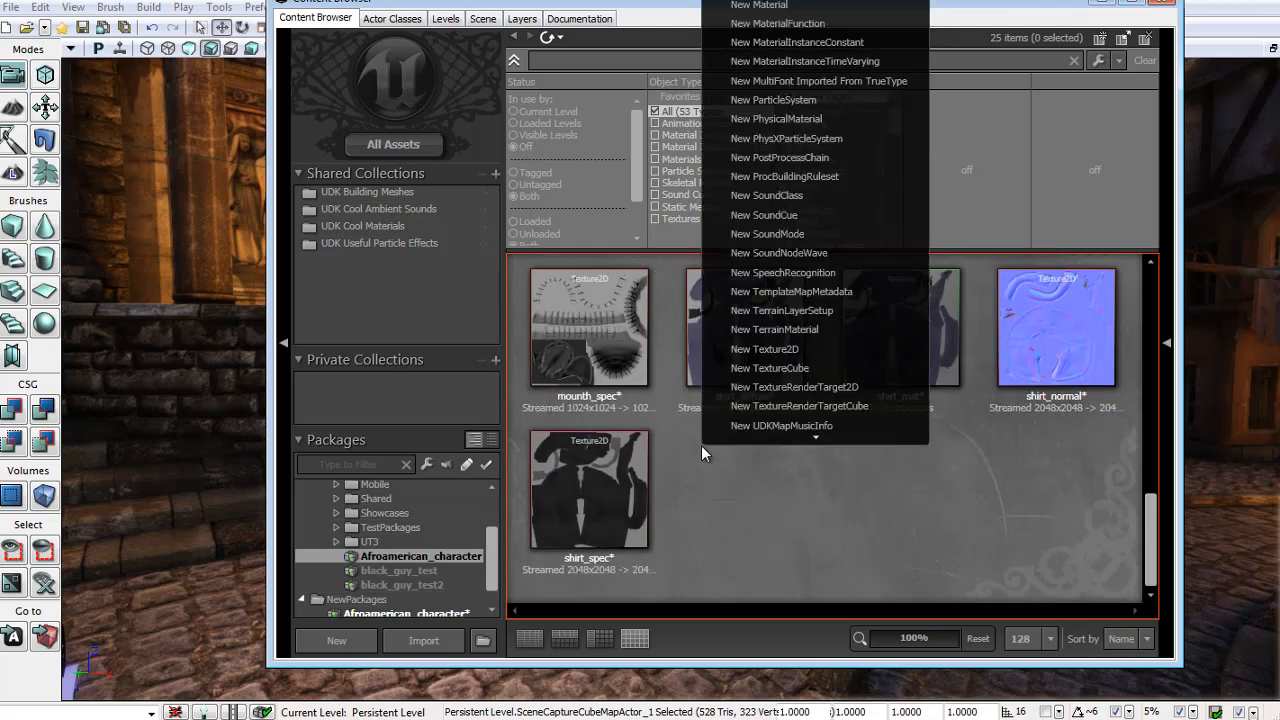
left_click(796, 411)
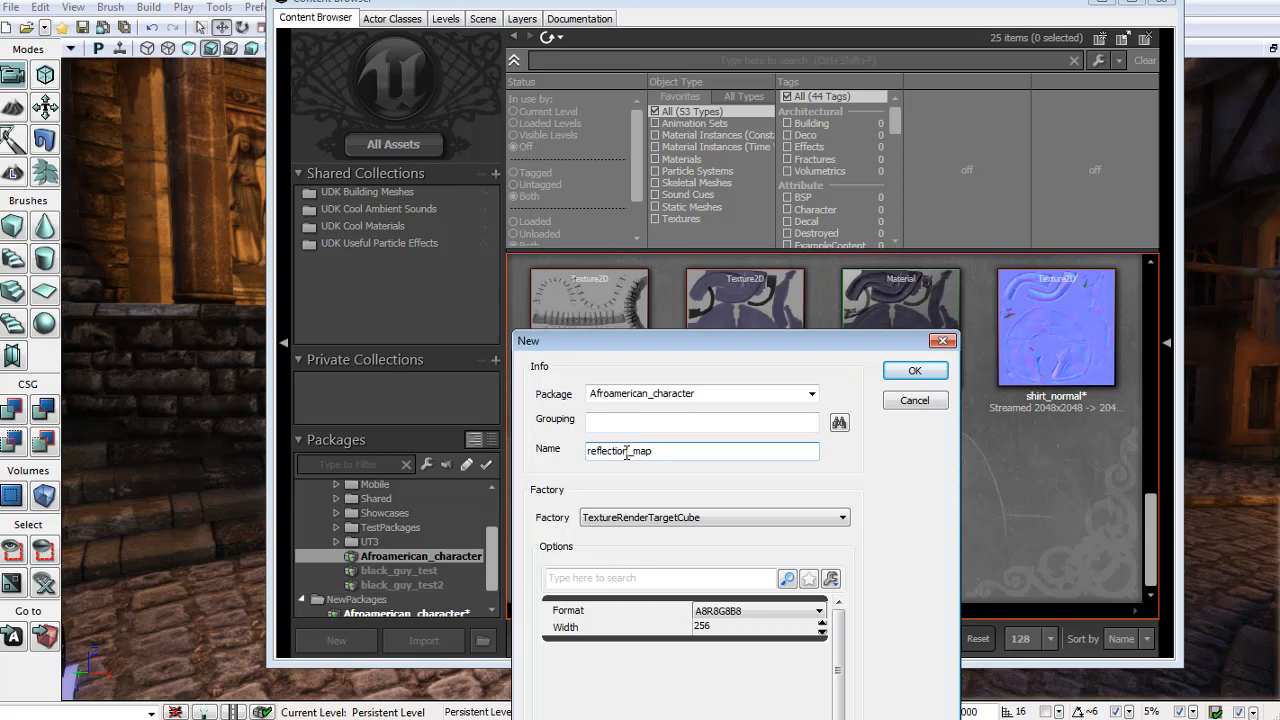
type("reflection_map")
key("Return")
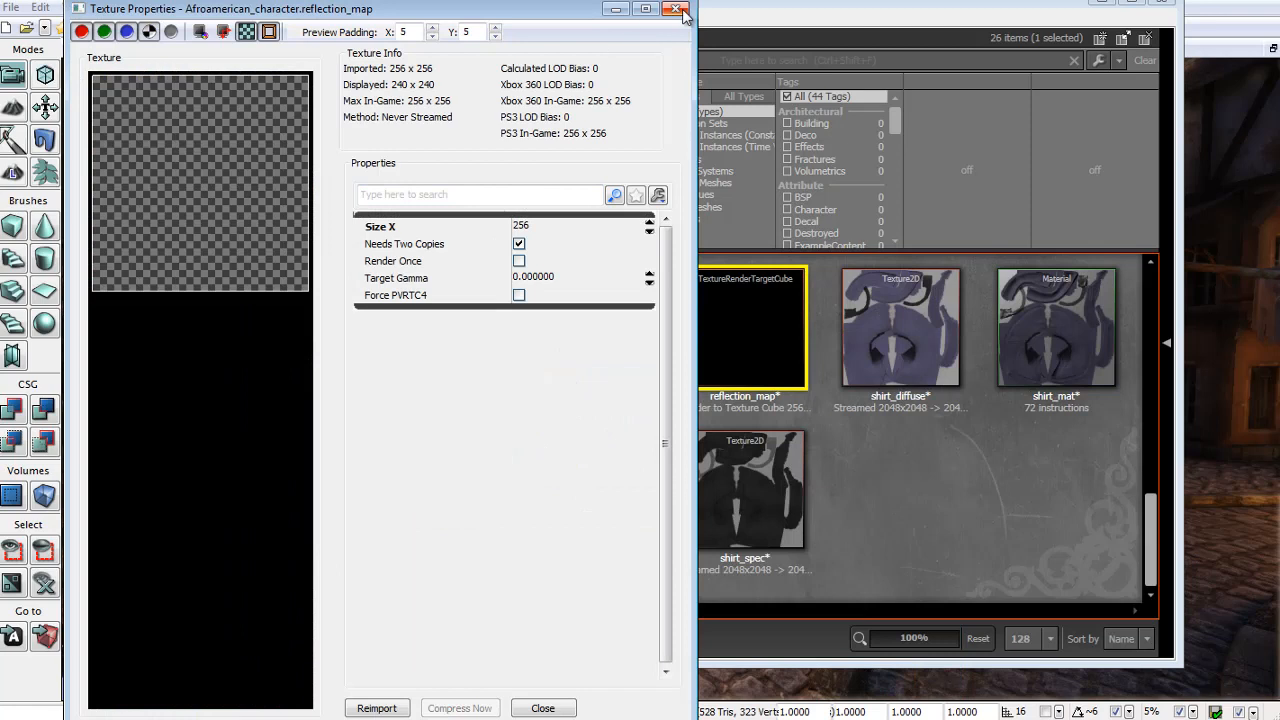
Set the Size X of the reflection_map render target to 512 and close its texture properties.
left_click(536, 228)
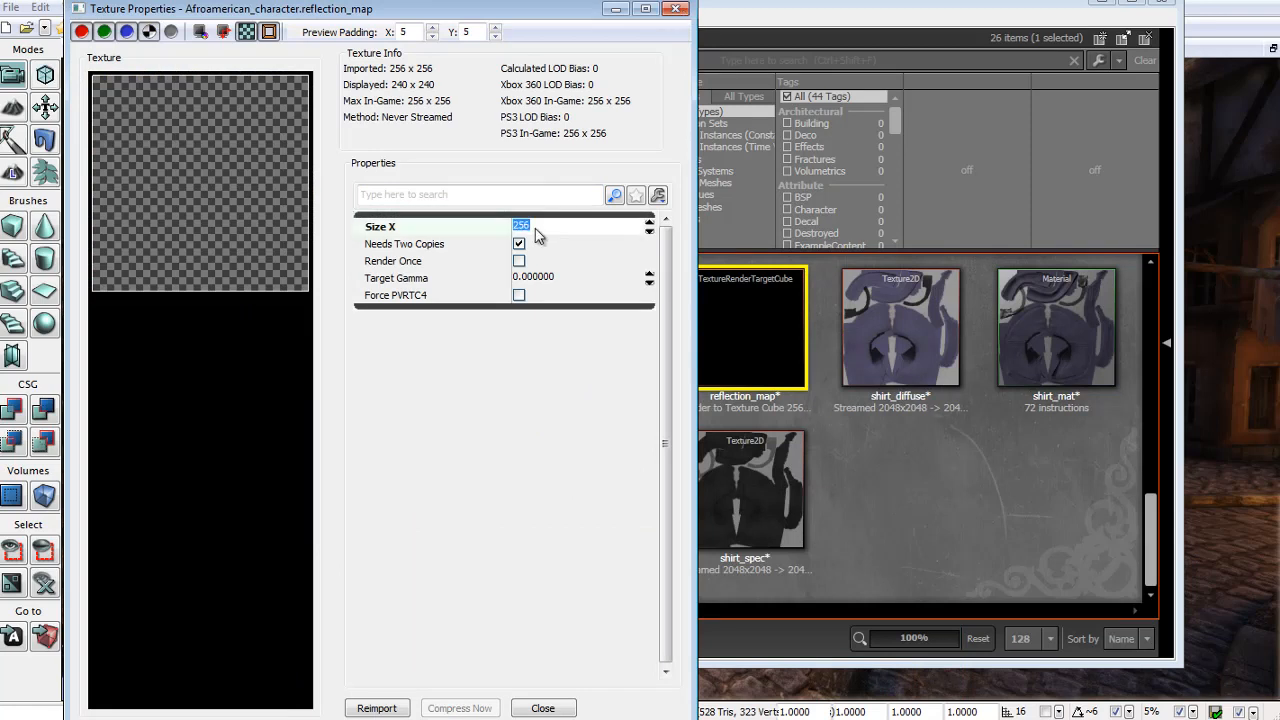
key("Return")
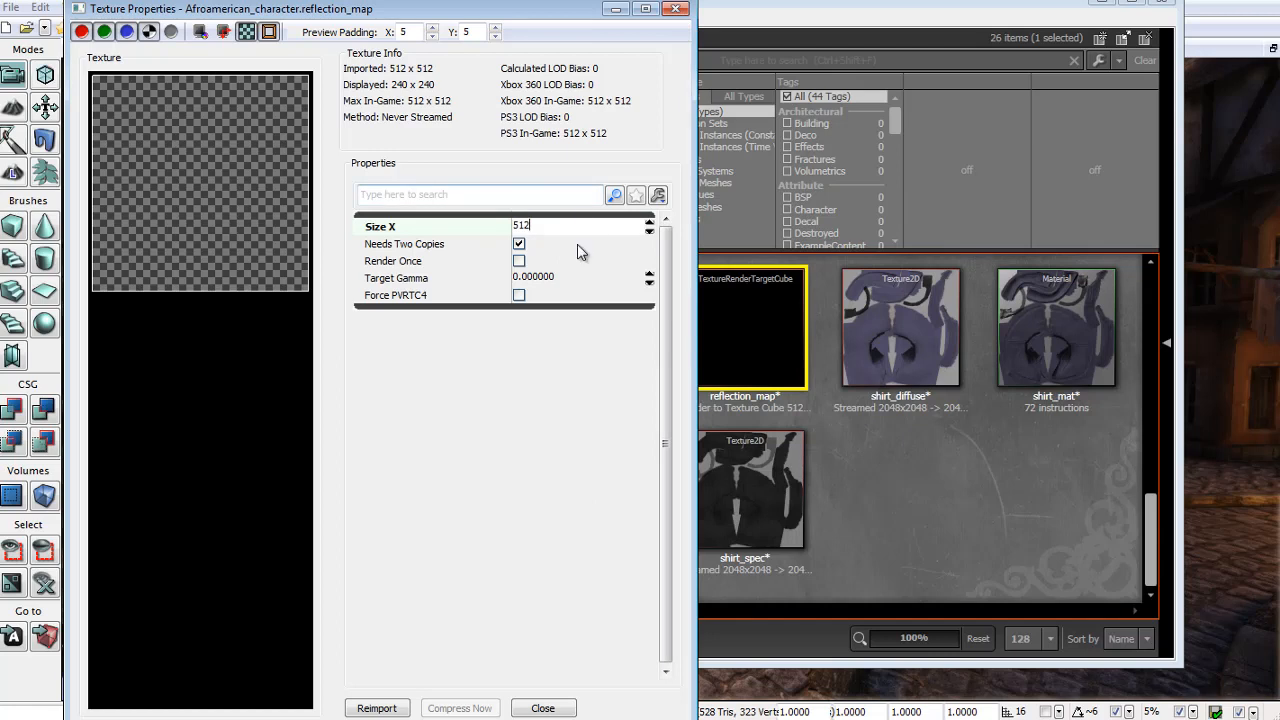
left_click(674, 10)
left_click(870, 494)
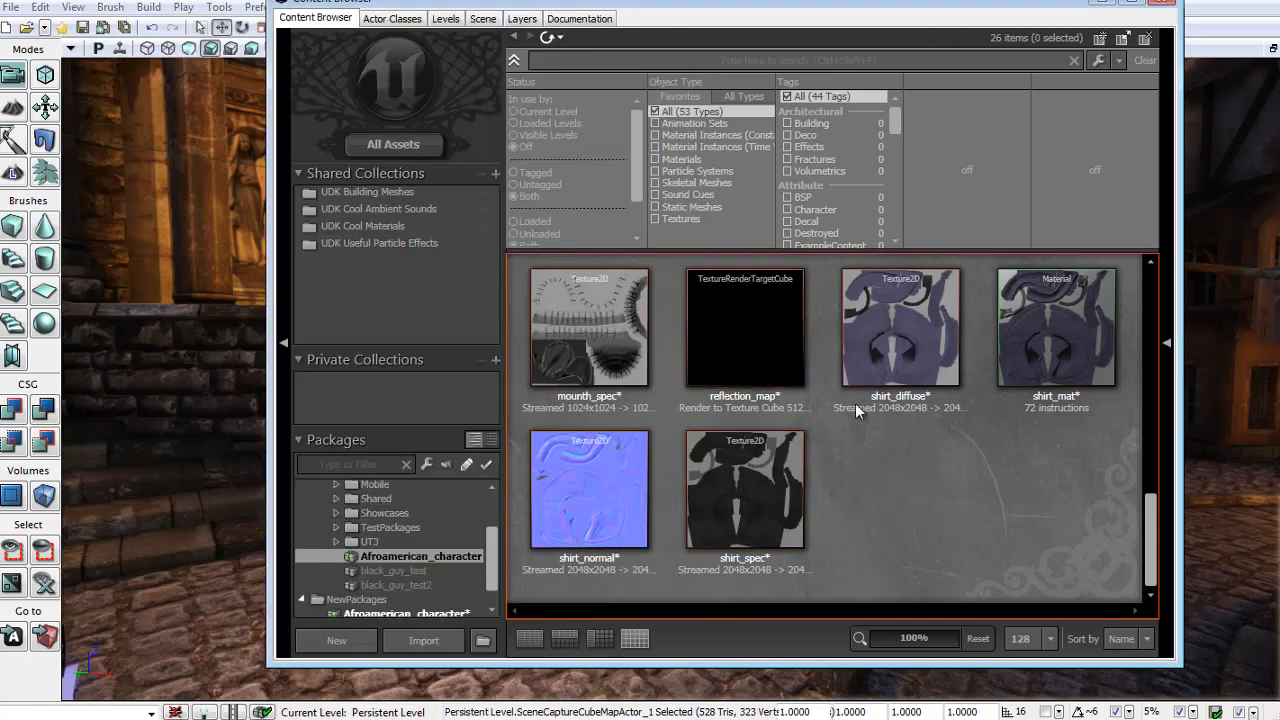
Assign reflection_map as the Texture Target of the scene capture cube map actor.
left_click_drag(270, 267, 633, 268)
scroll(1010, 430, "down", 3)
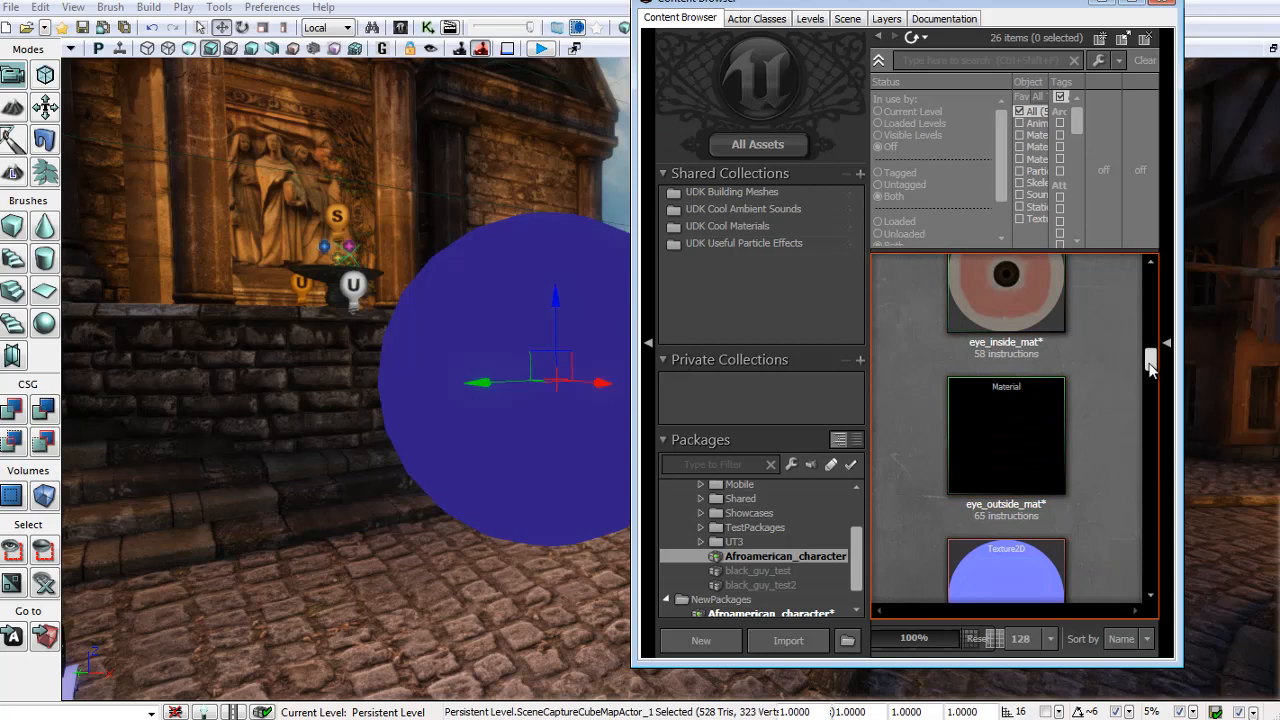
left_click_drag(1148, 366, 1134, 536)
left_click(989, 431)
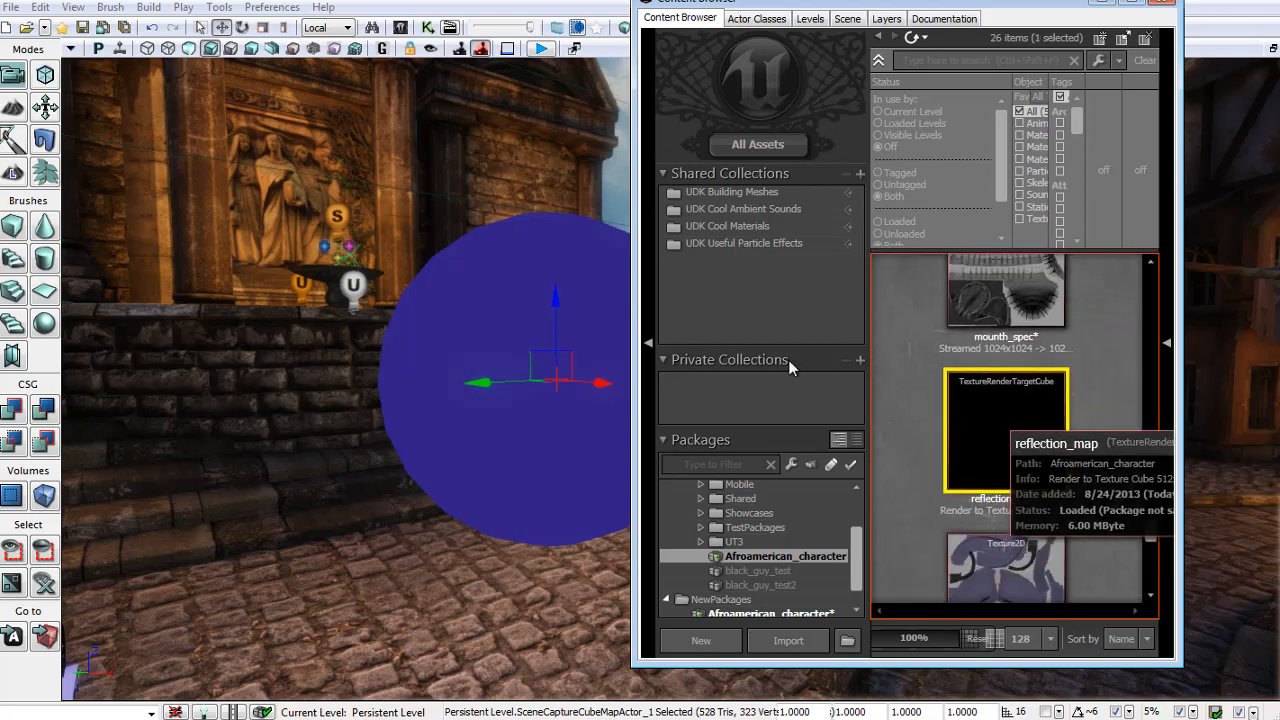
double_click(509, 294)
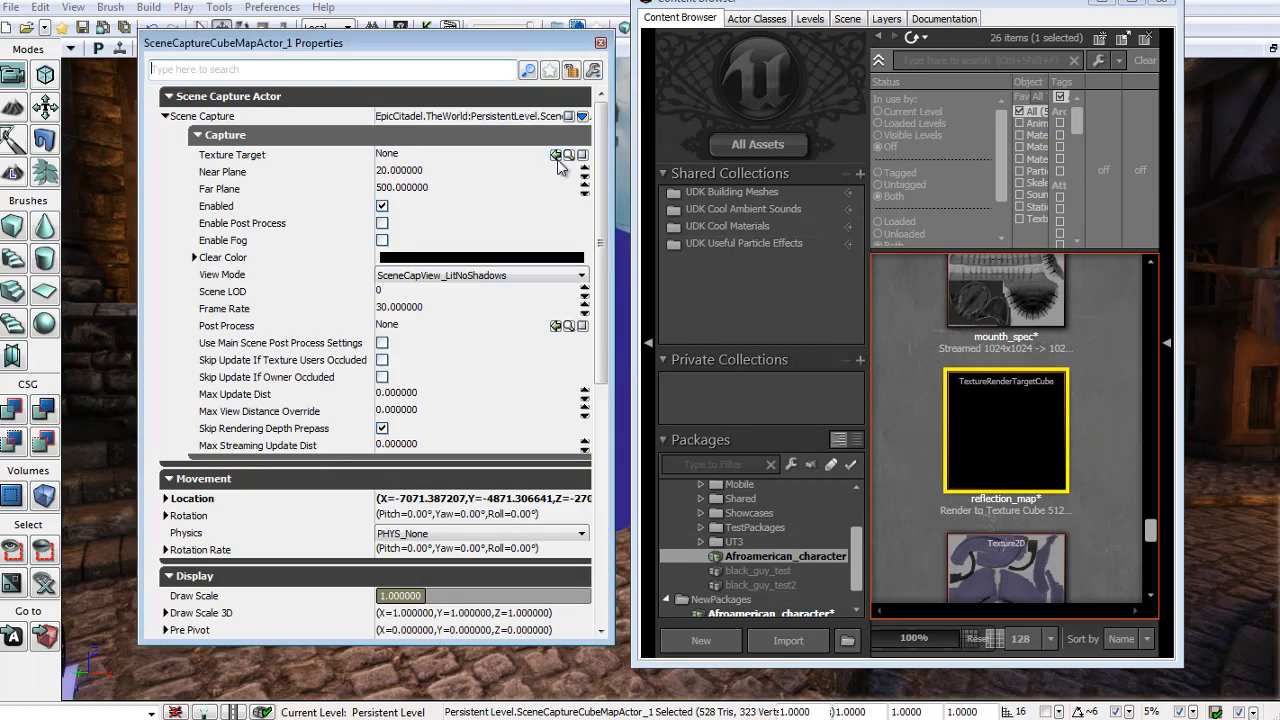
left_click(556, 157)
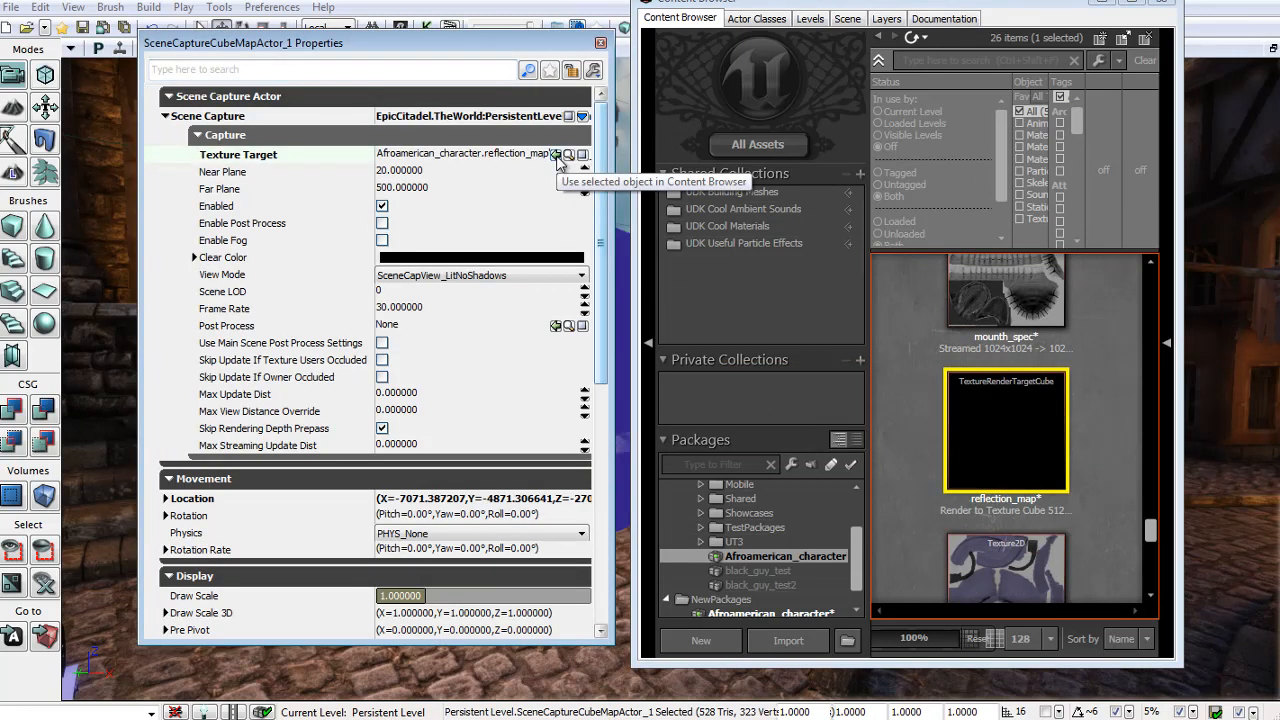
Clear the view of the scene capture sphere and inspect its reflection up close.
left_click_drag(583, 44, 336, 49)
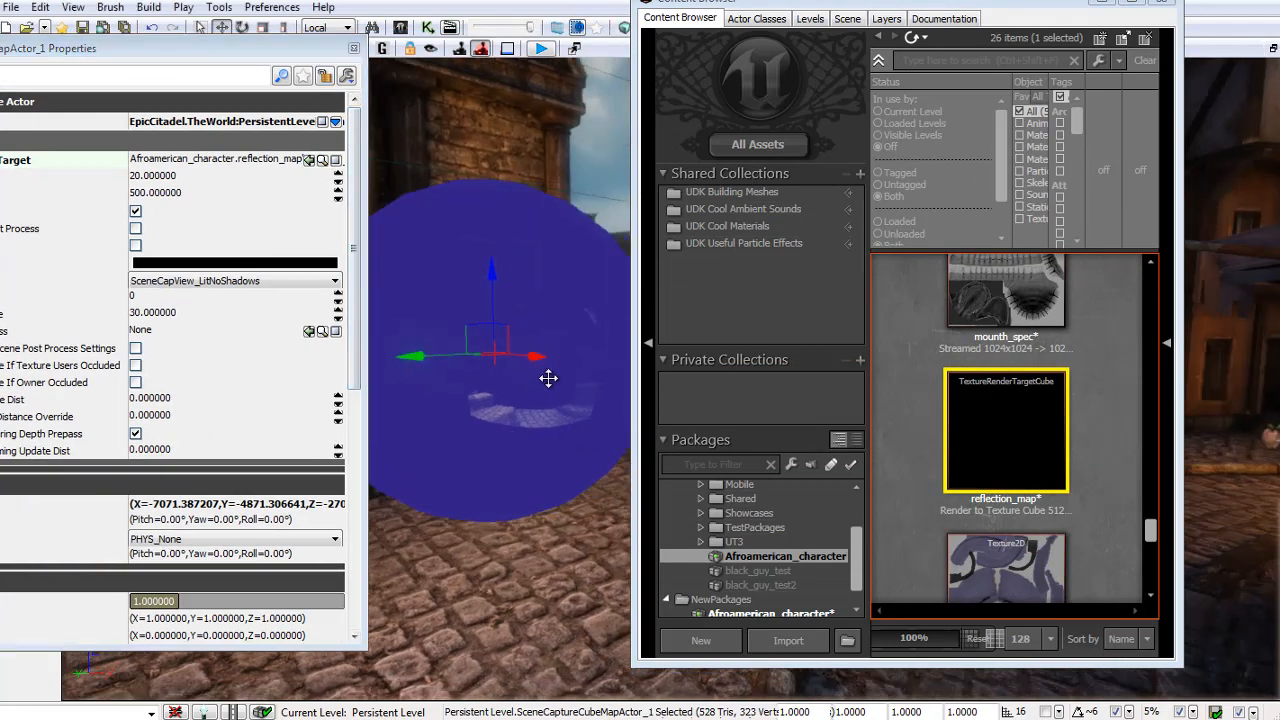
left_click_drag(548, 378, 320, 358)
left_click_drag(840, 1, 1202, 30)
left_click_drag(695, 228, 599, 251)
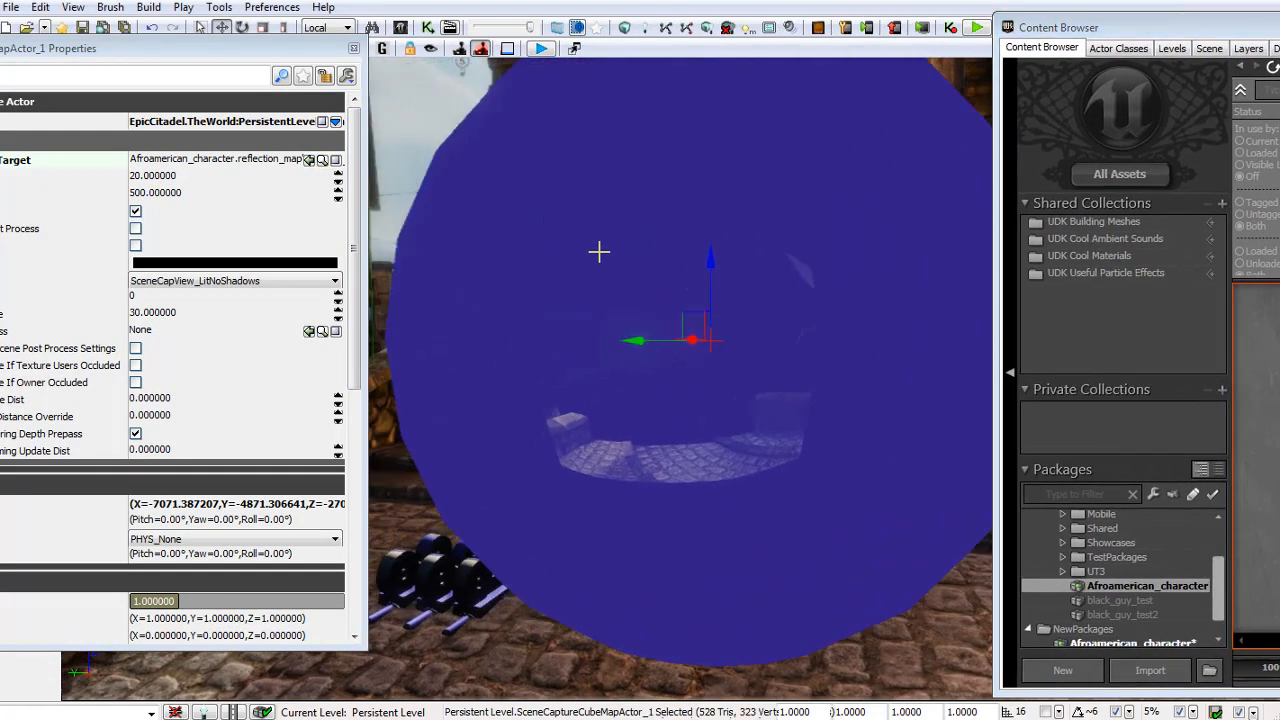
left_click_drag(290, 48, 399, 46)
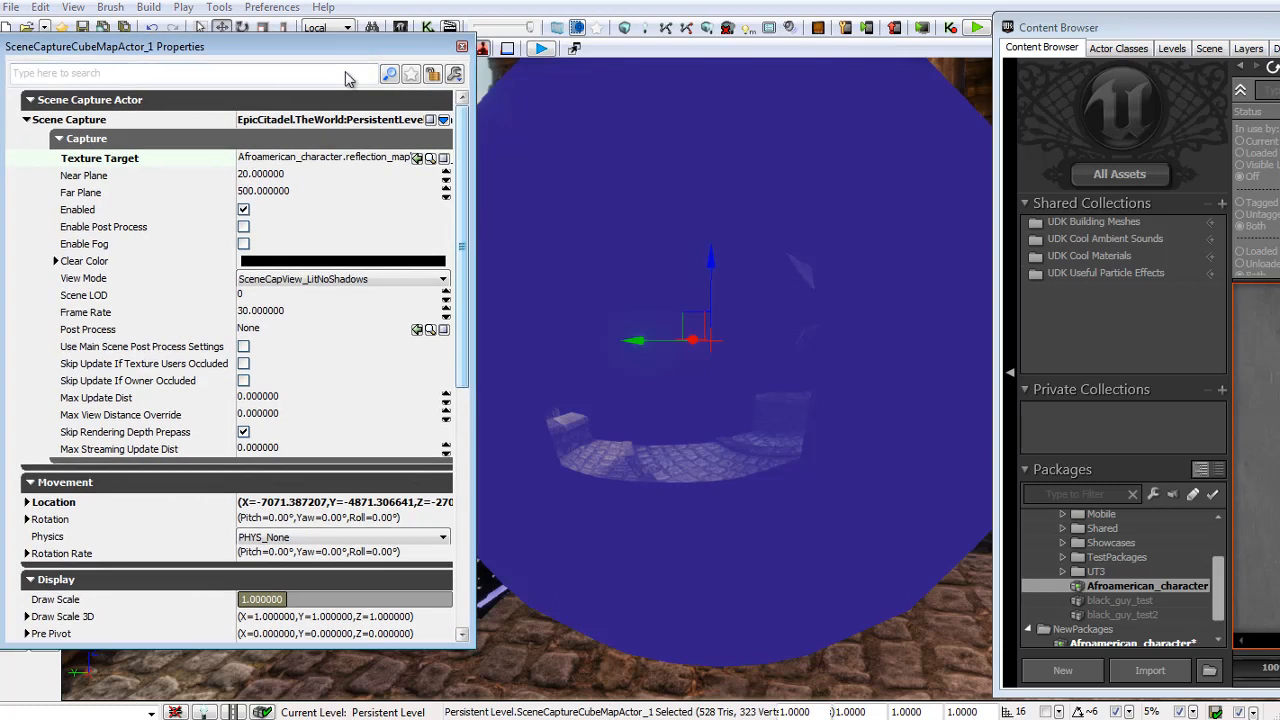
left_click(281, 194)
type("1111111111111")
key("Return")
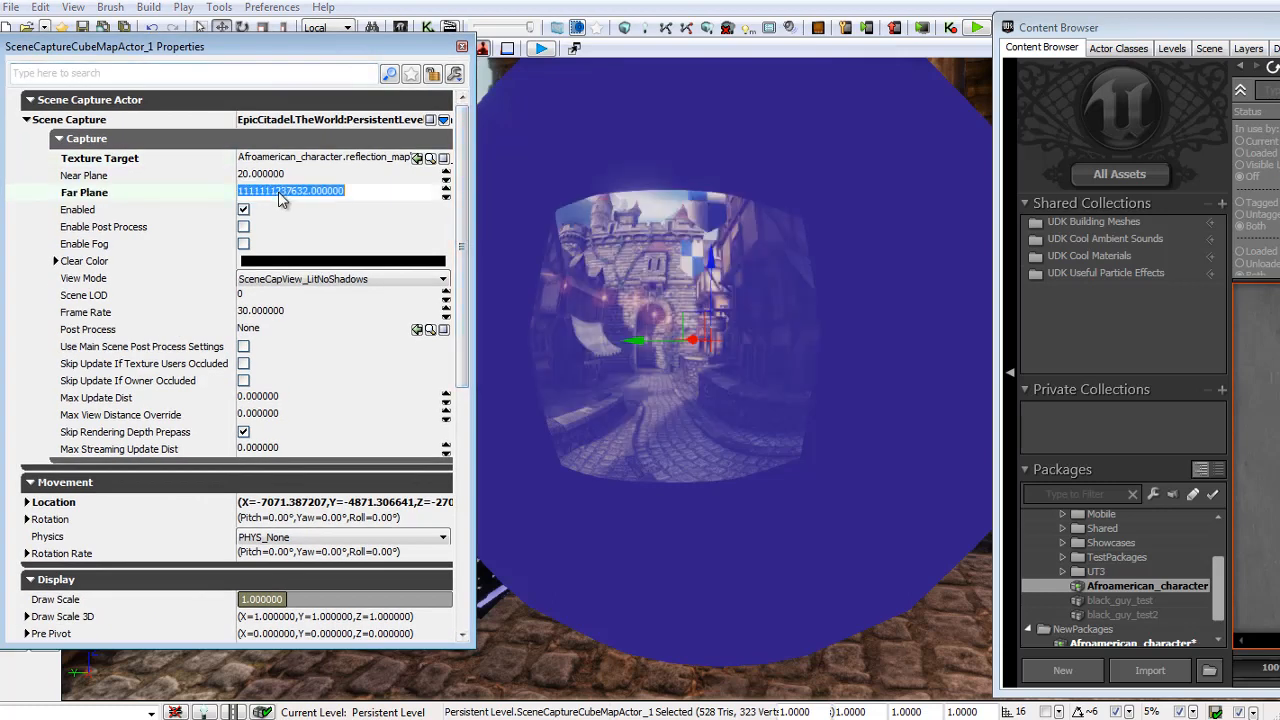
left_click(250, 176)
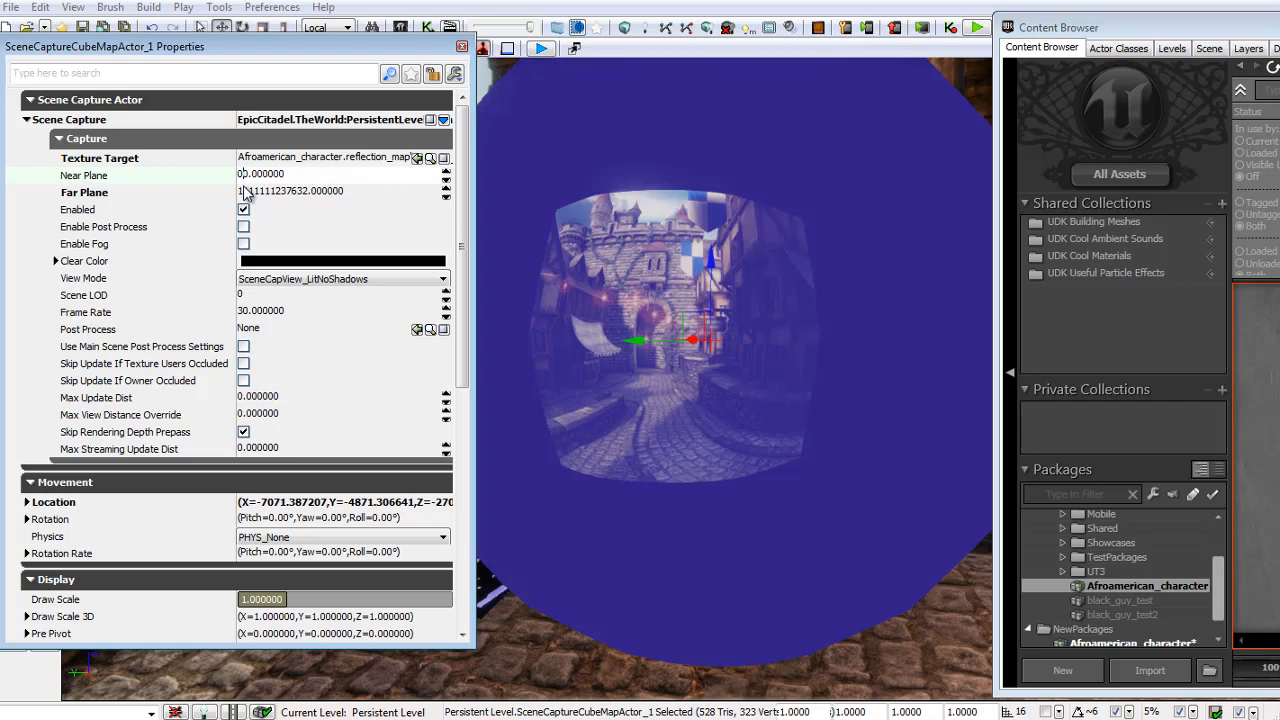
right_click_drag(596, 296, 806, 317)
left_click(462, 48)
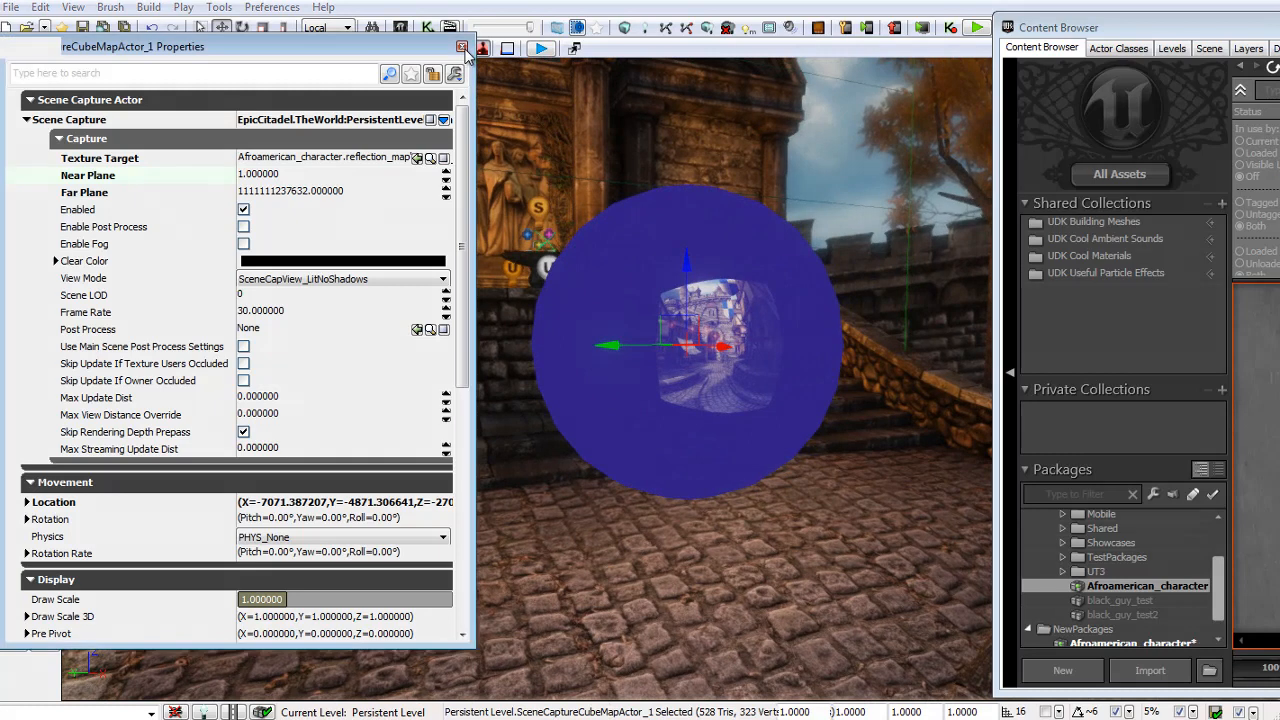
Create a static texture named reflection_map_Tex from the reflection_map render target in the Afroamerican_character package.
left_click_drag(1130, 37, 178, 39)
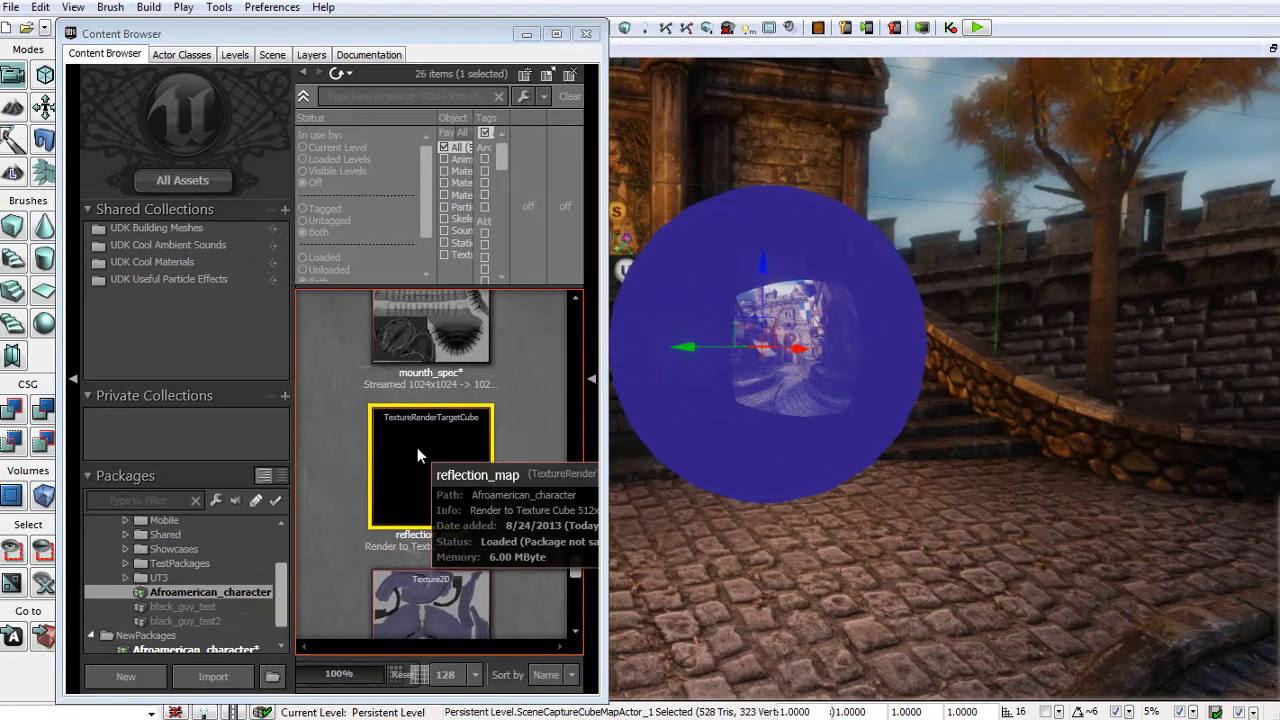
right_click(417, 447)
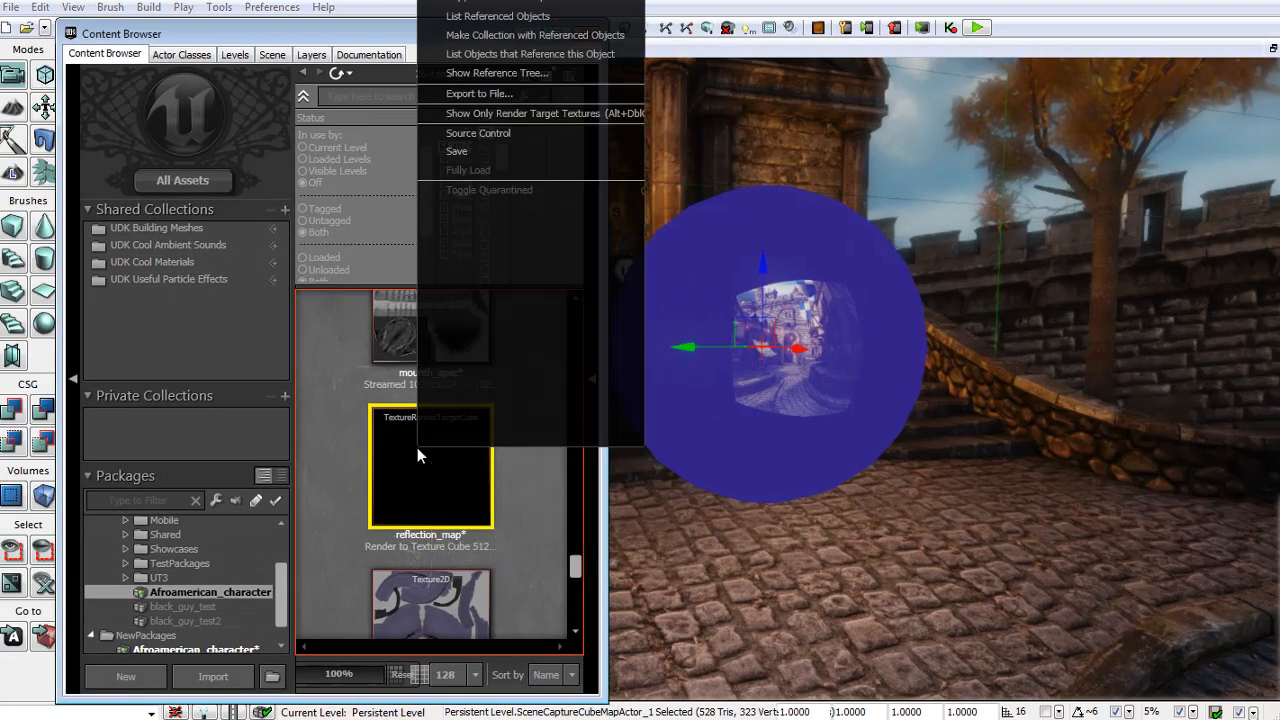
left_click(505, 507)
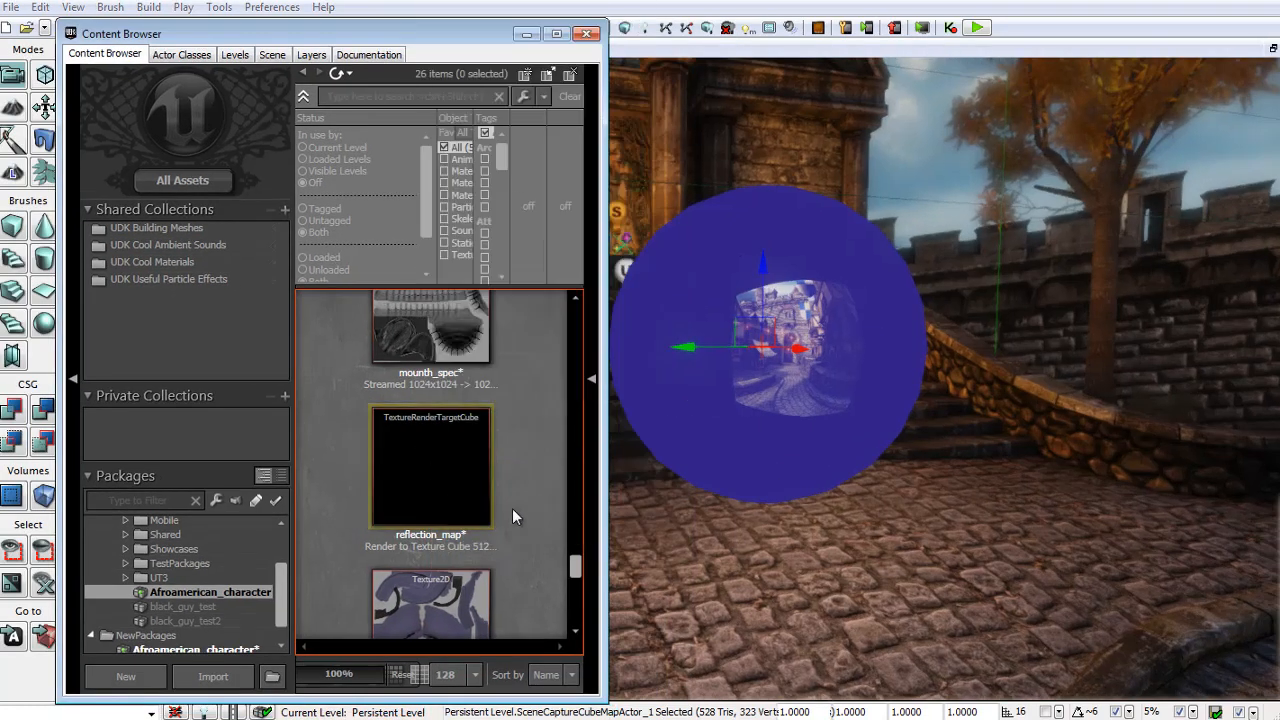
right_click(423, 496)
mouse_move(560, 1)
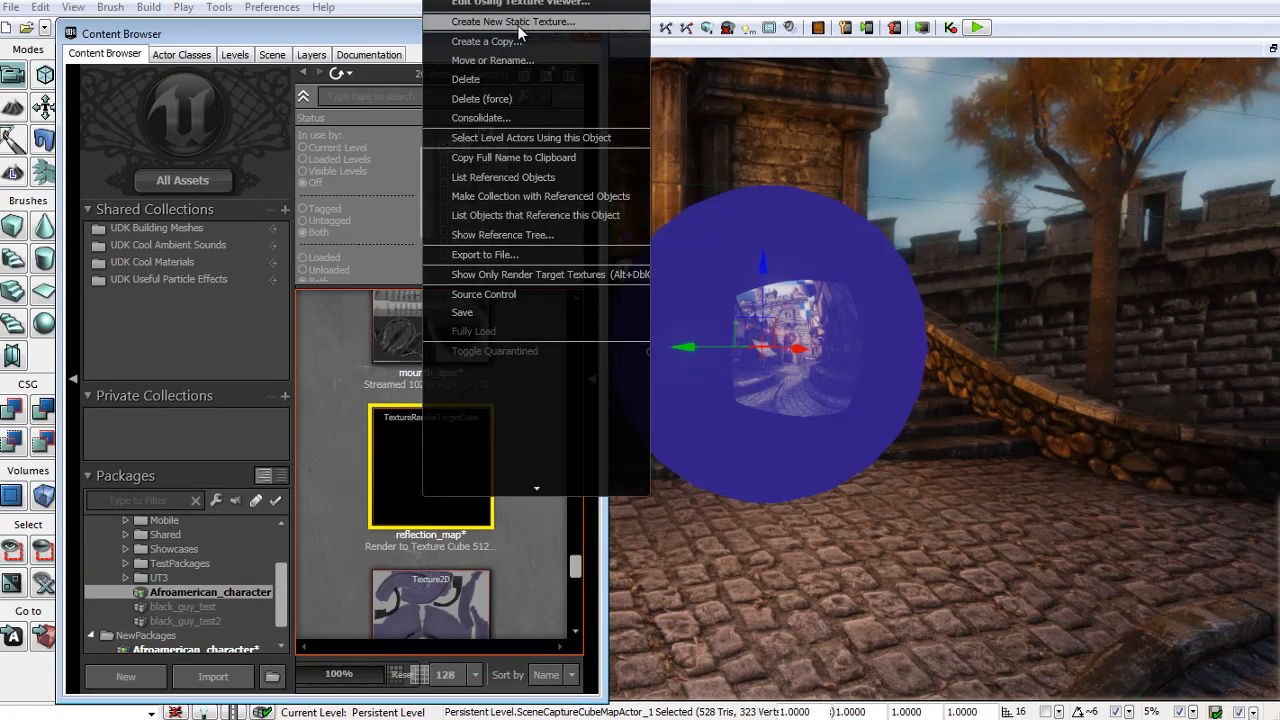
left_click(347, 127)
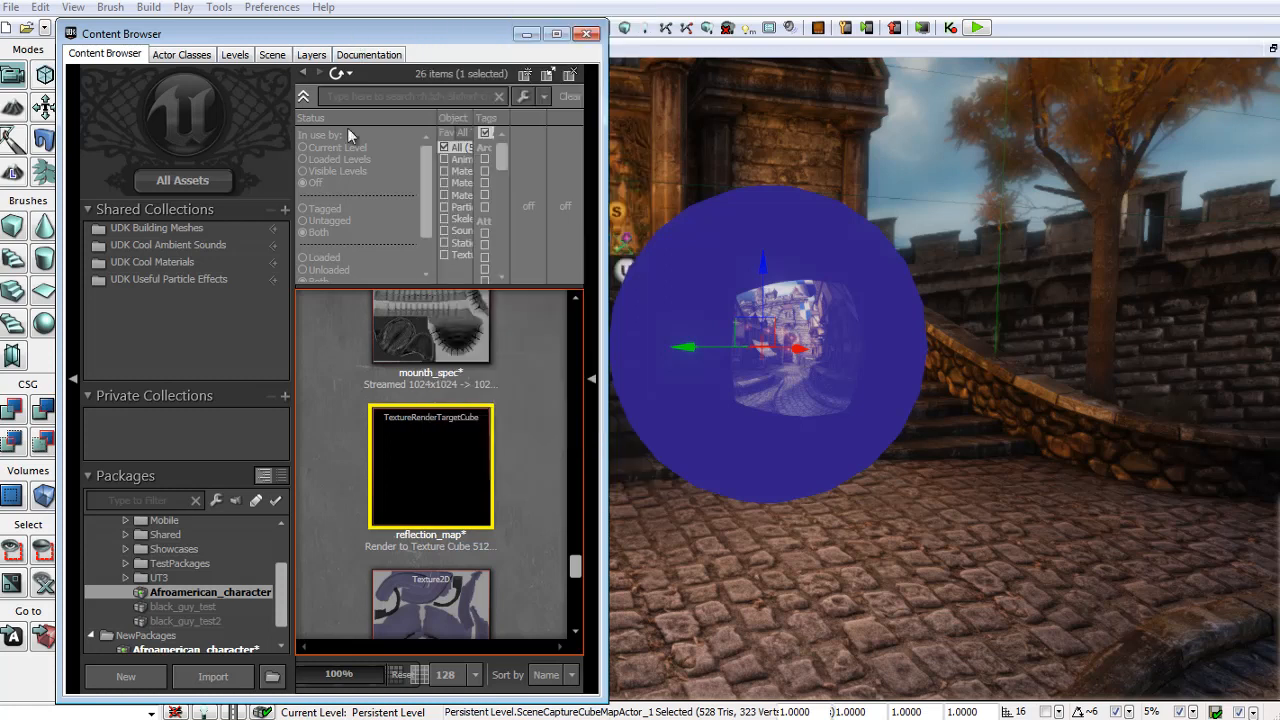
left_click_drag(386, 37, 374, 184)
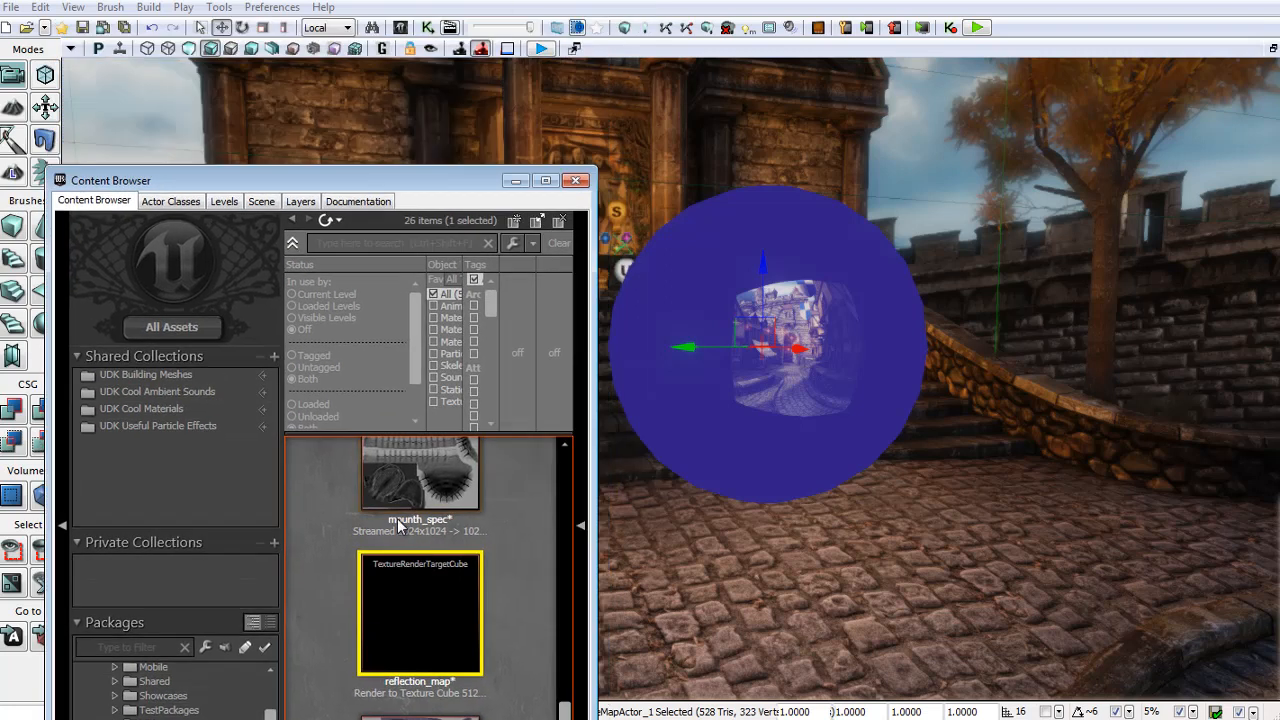
right_click(420, 598)
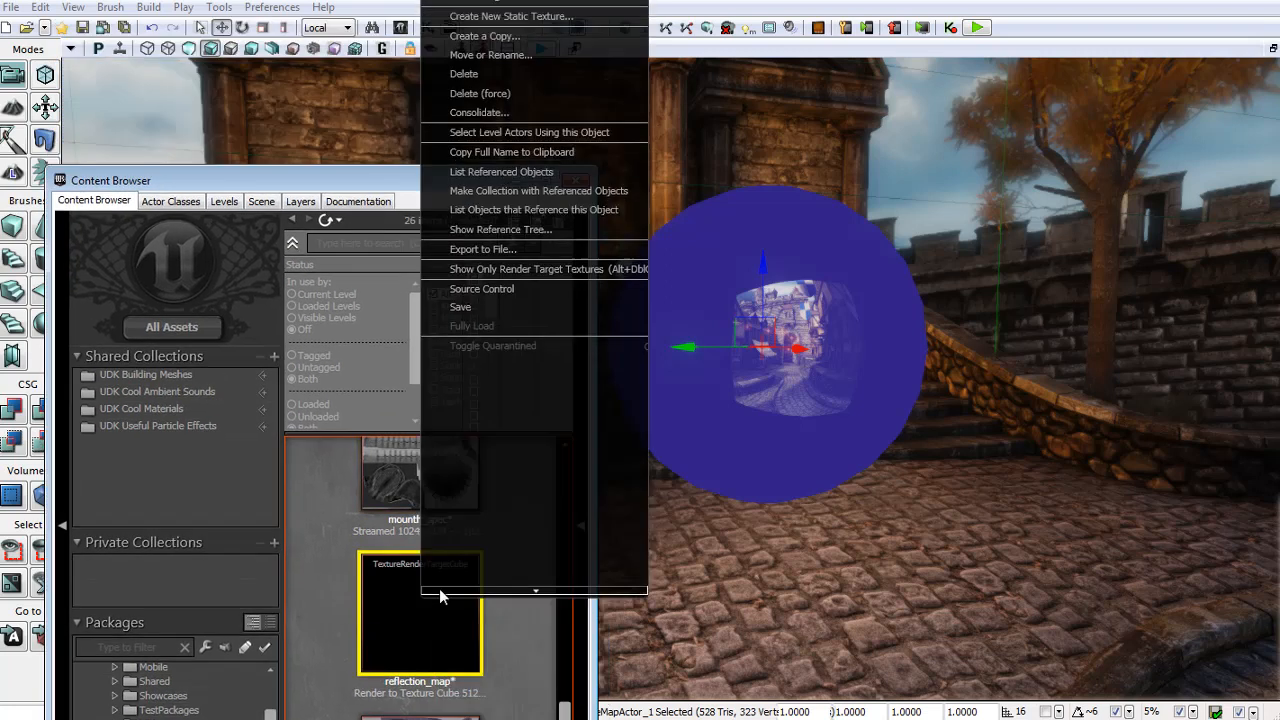
left_click(510, 17)
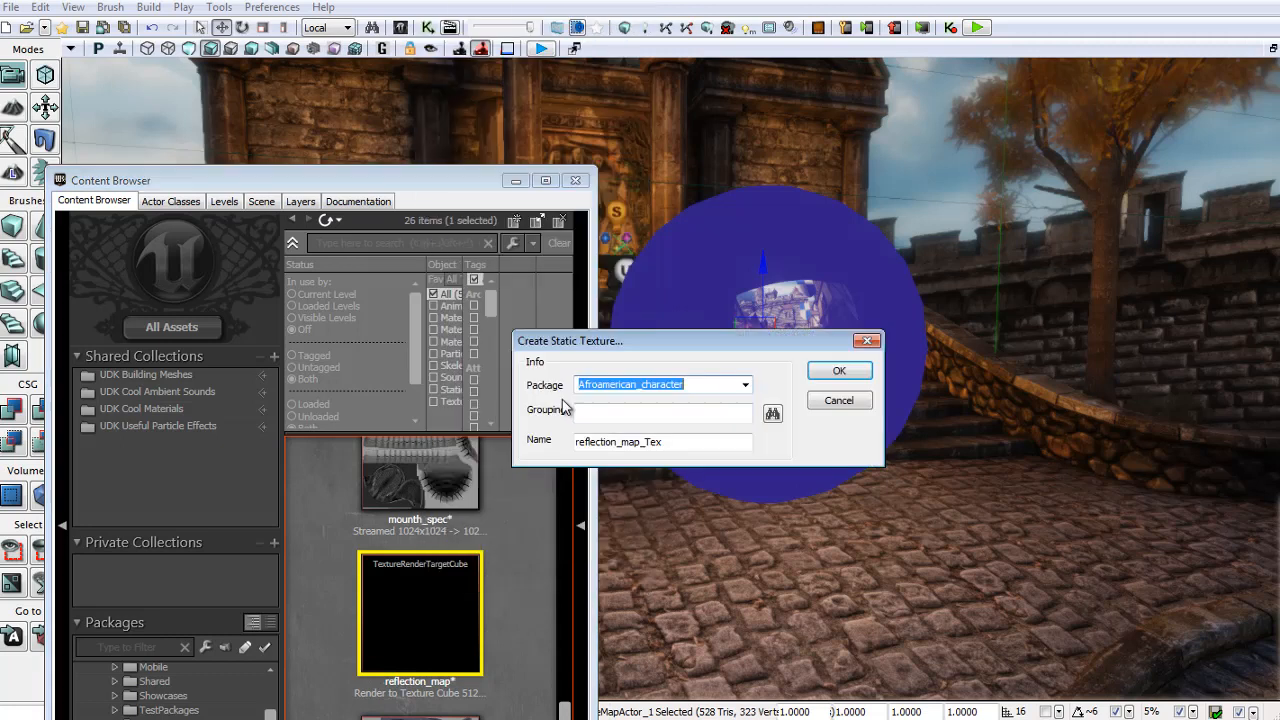
left_click(838, 372)
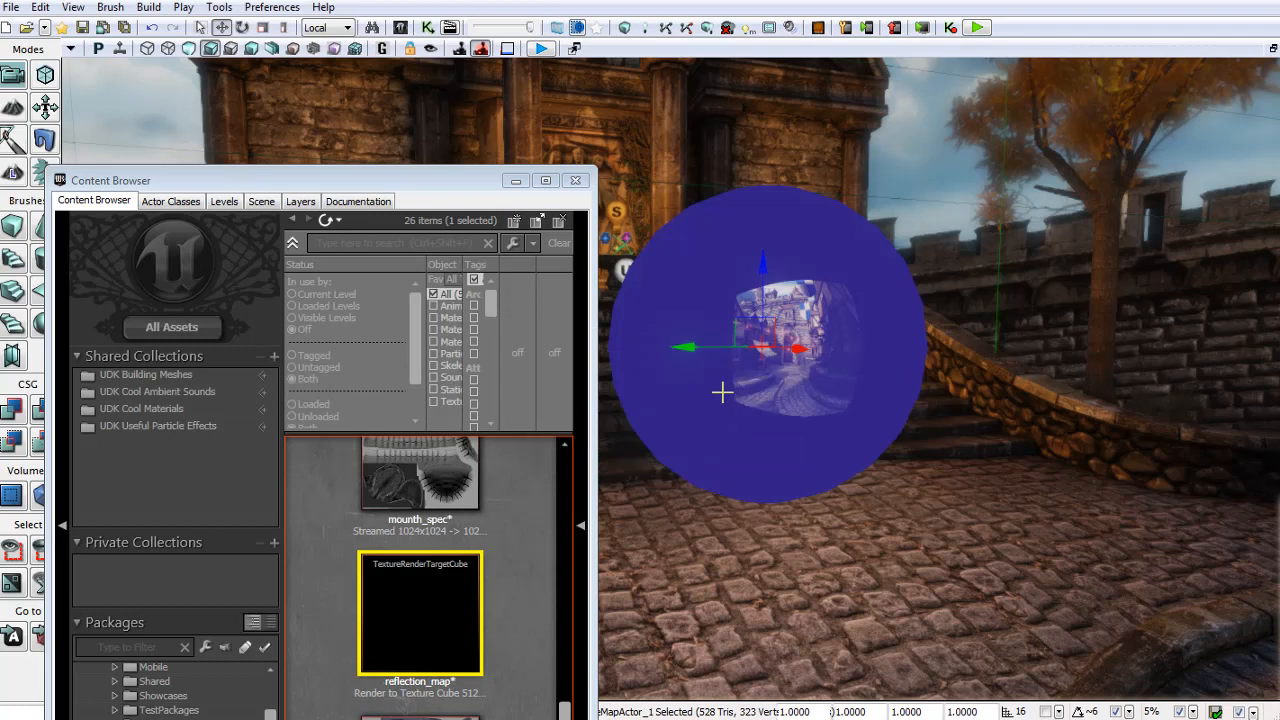
Reload the Afroamerican_character package's asset list and locate the static cube texture and its face textures.
left_click_drag(453, 185, 465, 64)
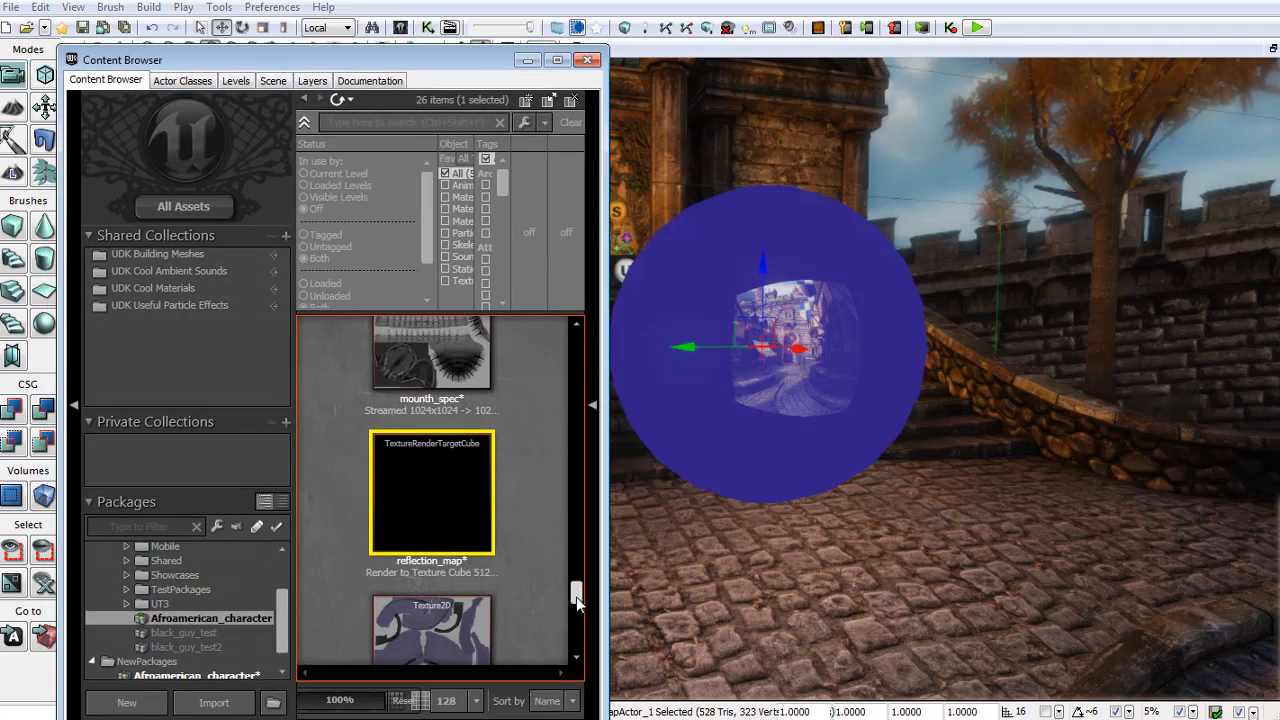
left_click_drag(576, 596, 553, 631)
left_click(216, 637)
left_click(221, 620)
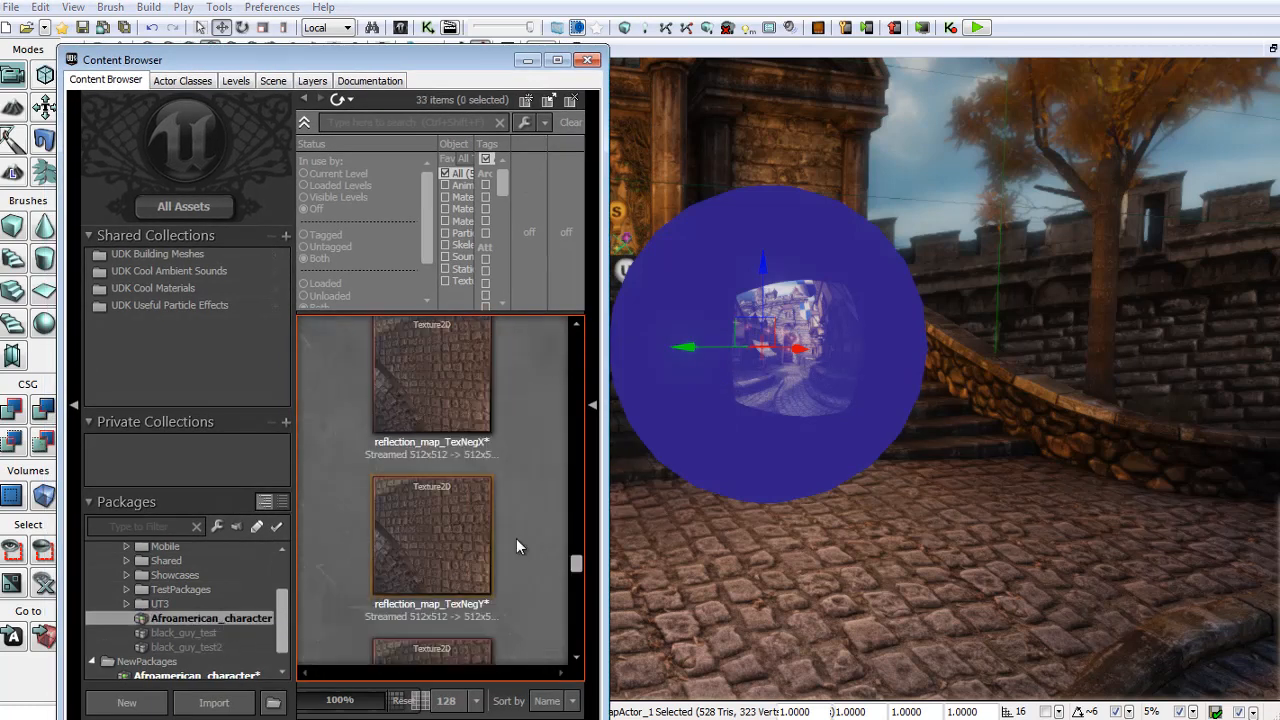
left_click_drag(575, 570, 576, 540)
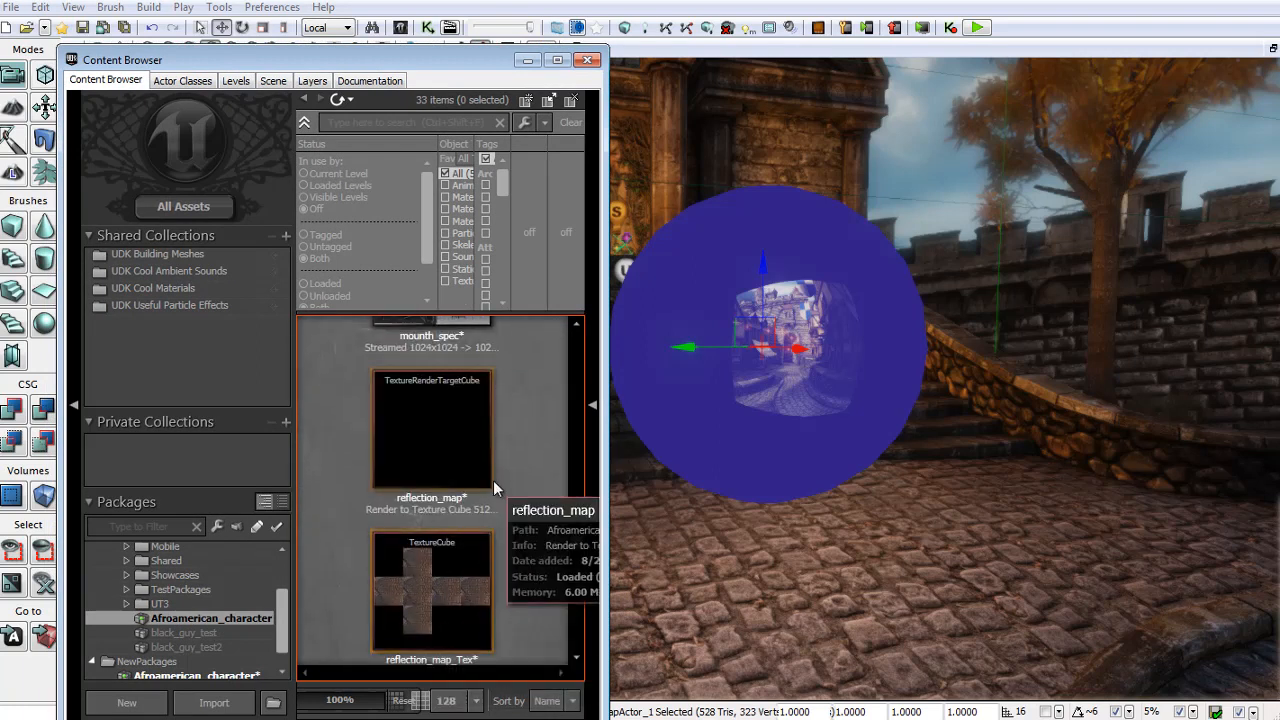
Widen the asset list and review the reflection_map render target alongside the static reflection_map_Tex cube texture and its face textures.
left_click(459, 468)
left_click(509, 552)
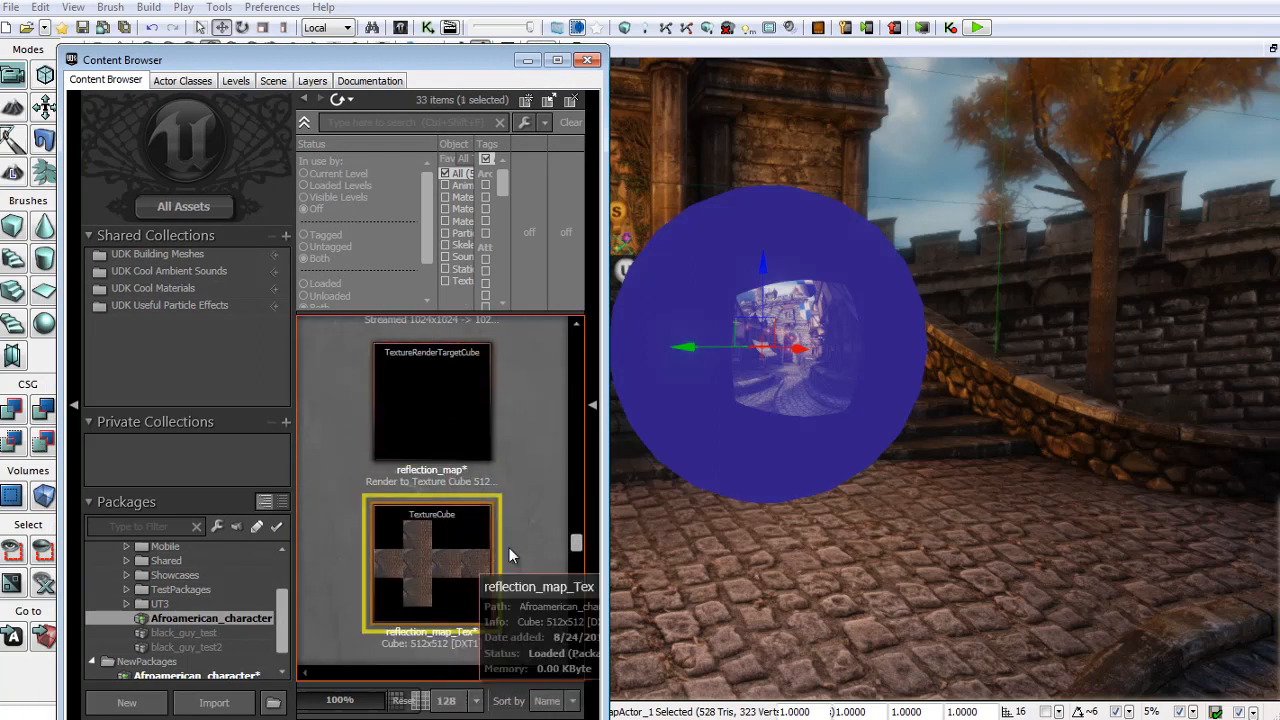
left_click_drag(576, 541, 558, 610)
scroll(555, 560, "up", 3)
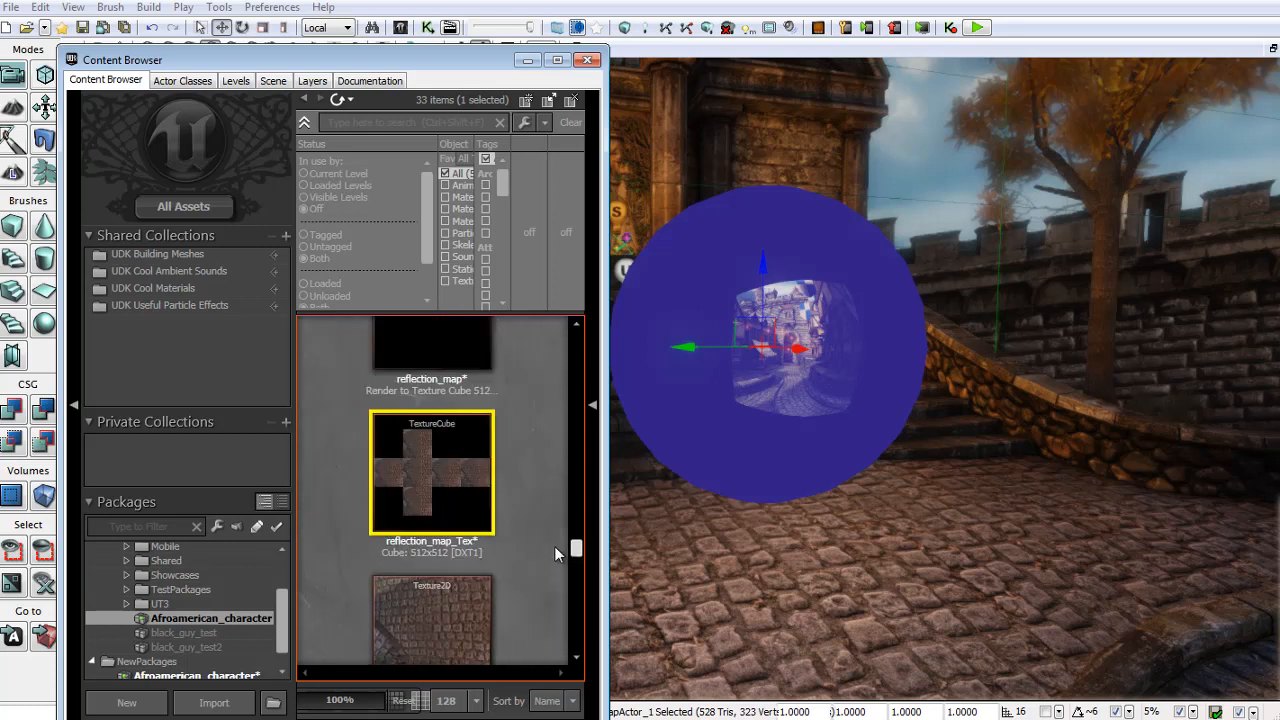
scroll(552, 537, "down", 5)
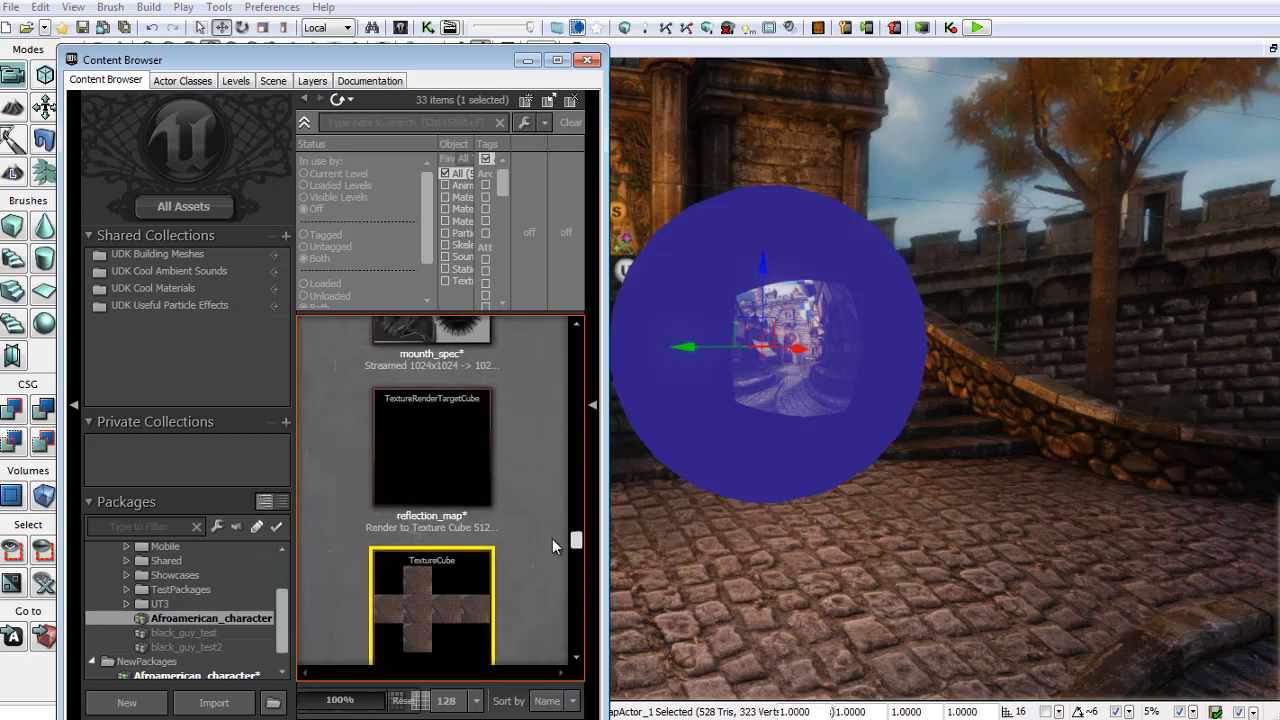
scroll(551, 537, "up", 3)
scroll(551, 533, "up", 3)
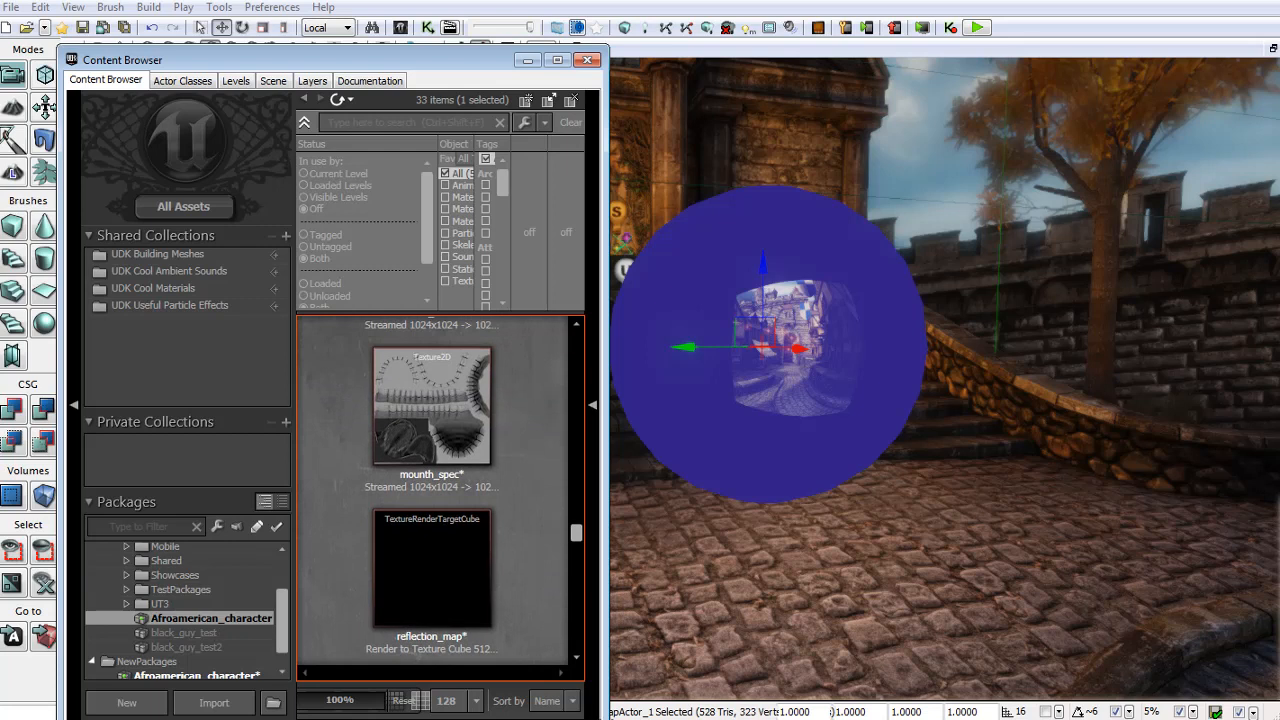
left_click_drag(607, 719, 647, 647)
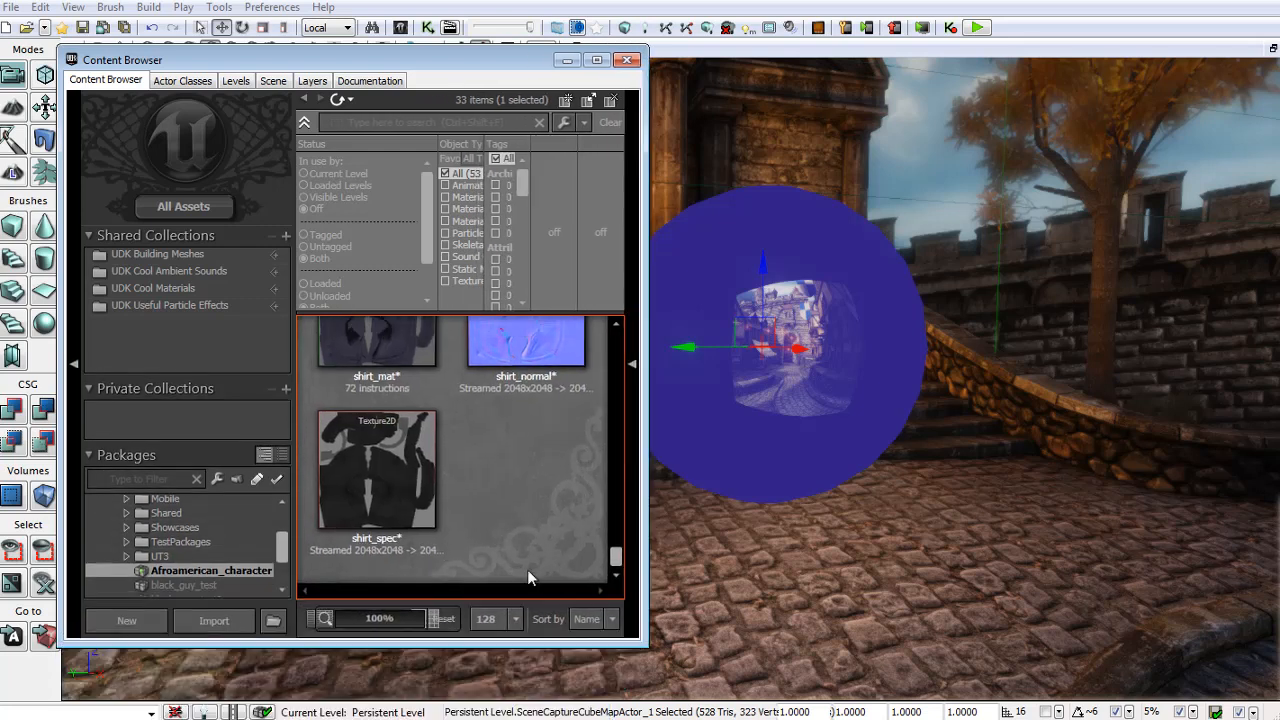
left_click_drag(616, 557, 618, 494)
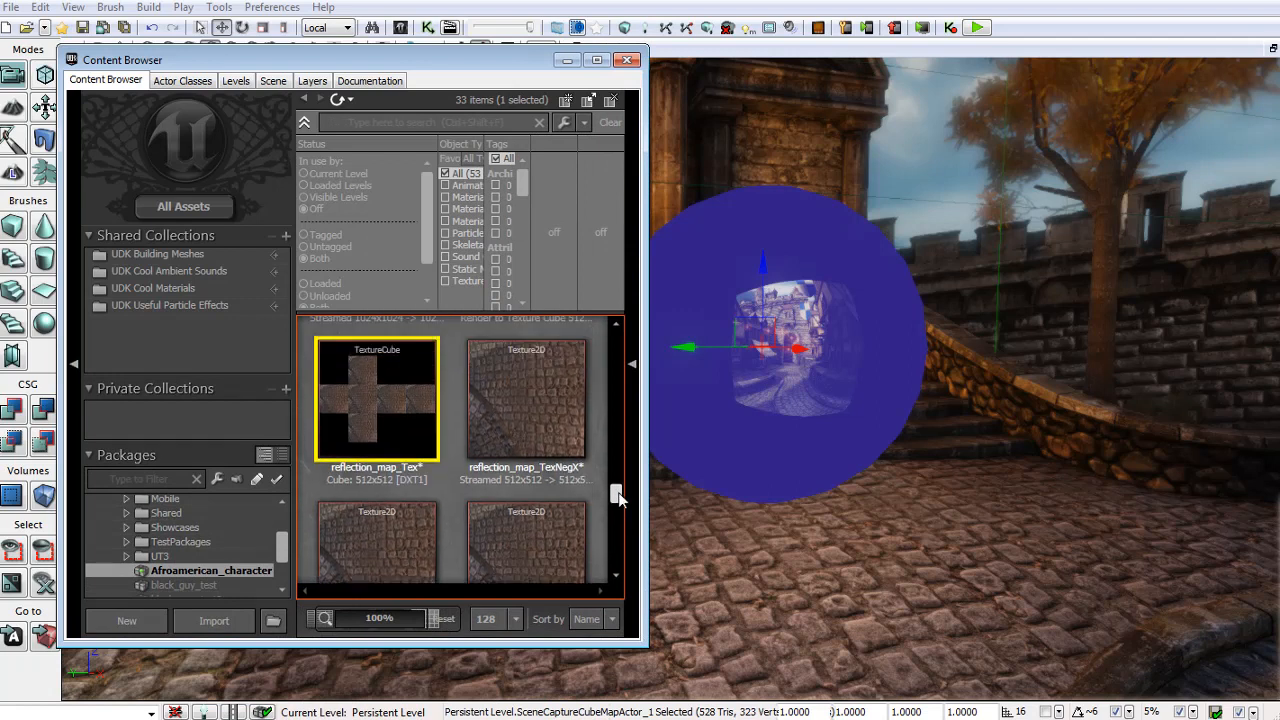
left_click_drag(618, 497, 617, 485)
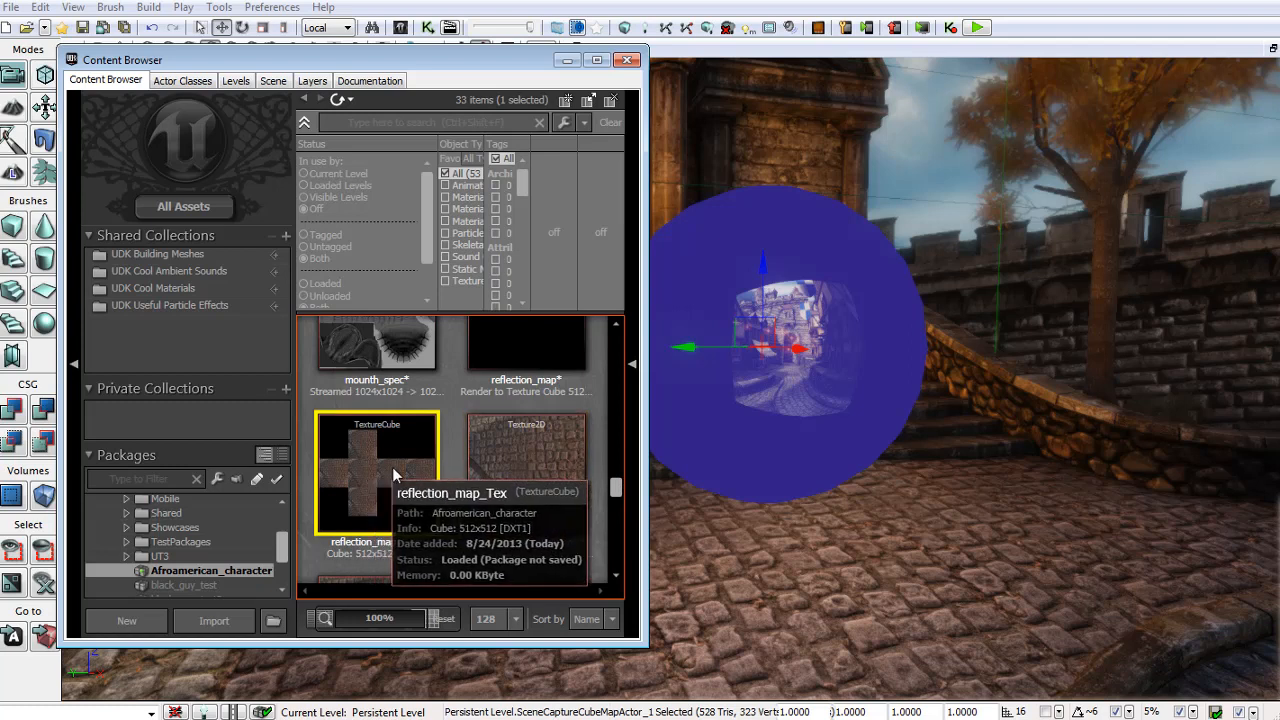
left_click_drag(616, 494, 620, 497)
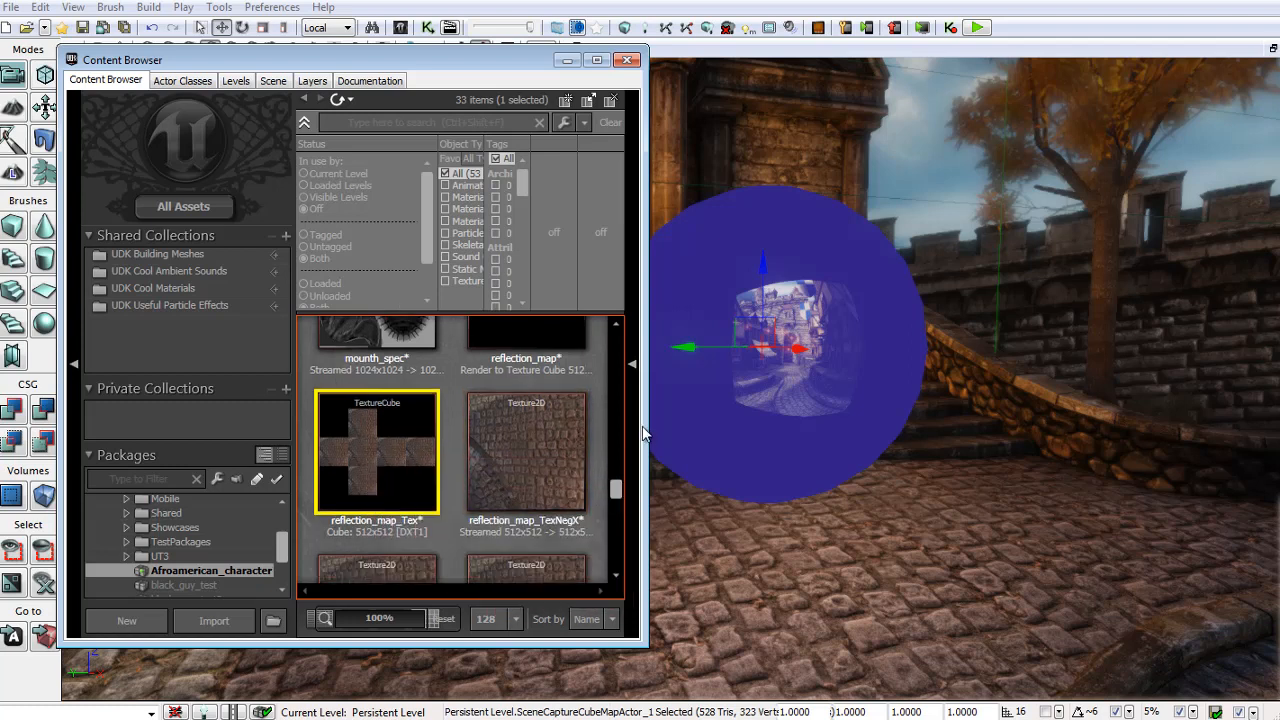
Widen the Content Browser further and save the Afroamerican_character package.
left_click_drag(643, 432, 716, 430)
right_click(220, 580)
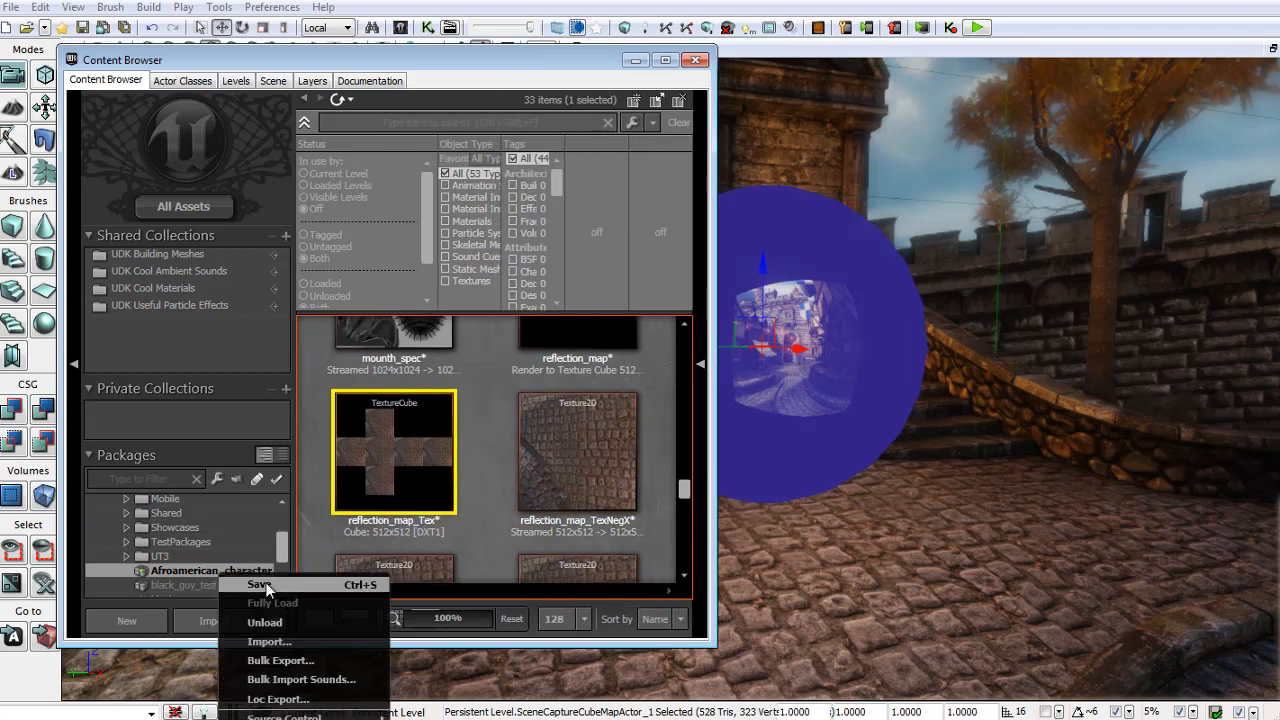
left_click(282, 590)
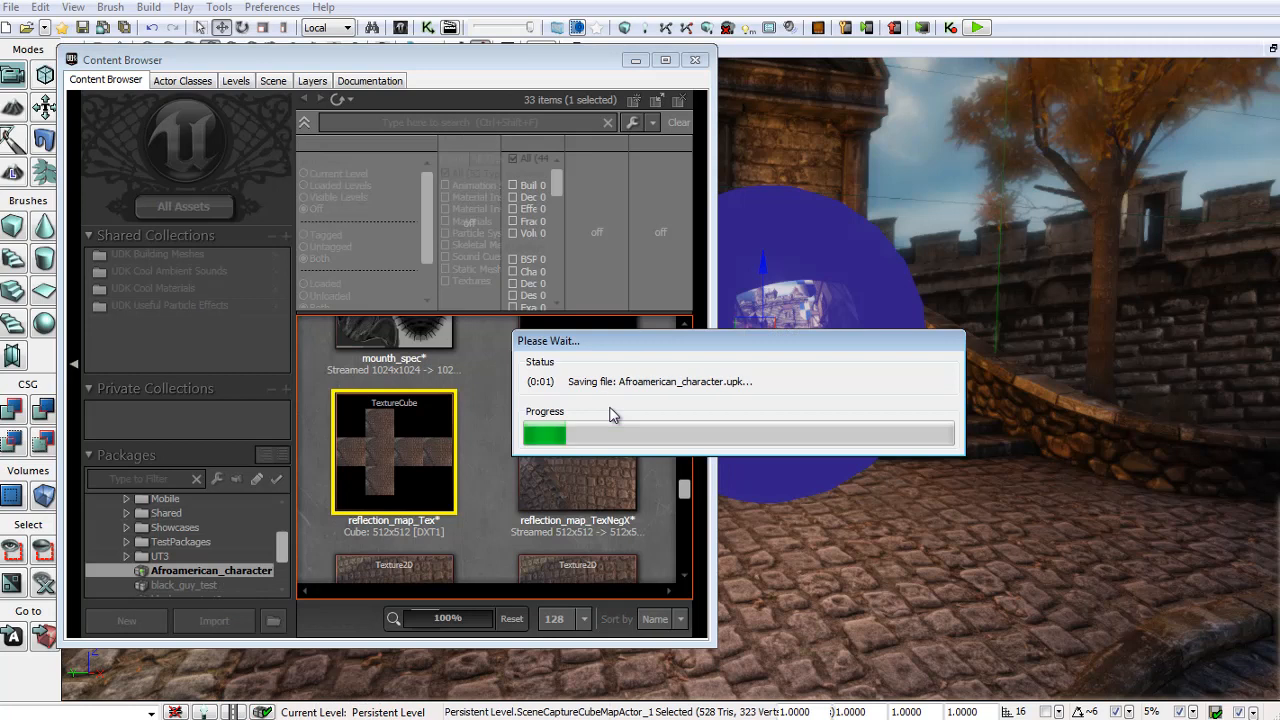
left_click(12, 8)
left_click(40, 23)
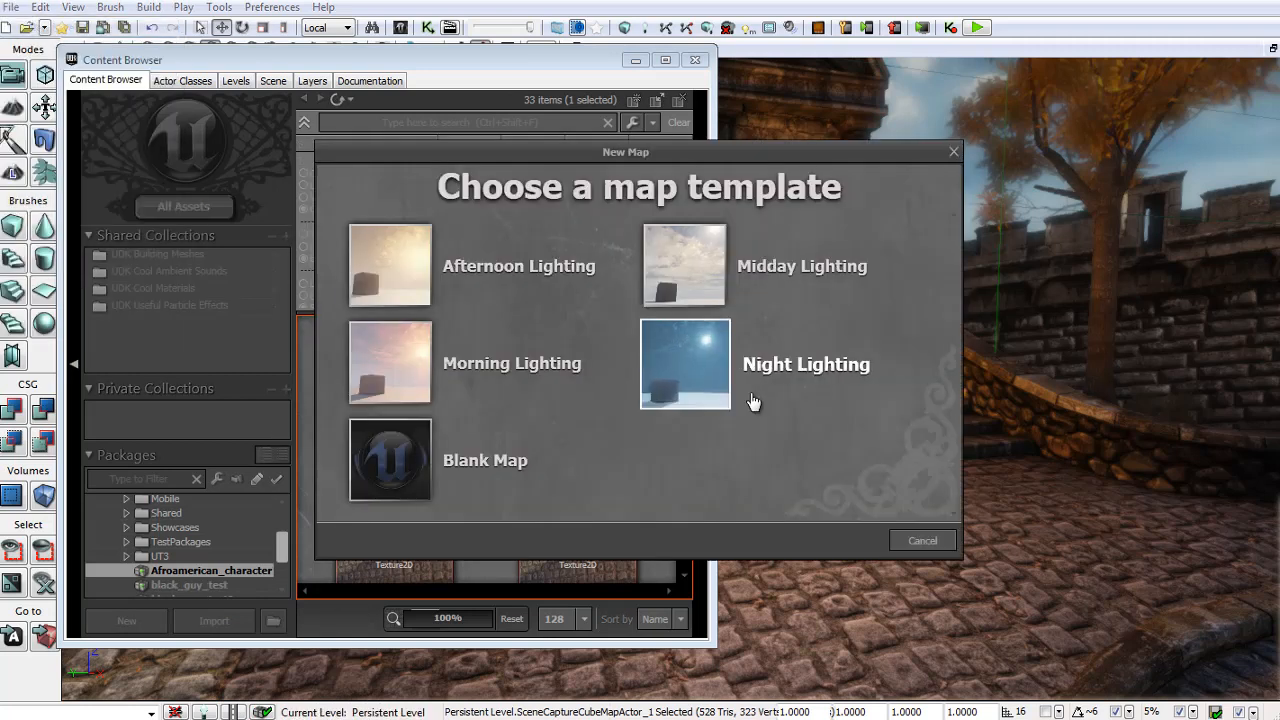
left_click(923, 541)
Open the second_test_level.udk map without saving the changes to EpicCitadel.
left_click(12, 8)
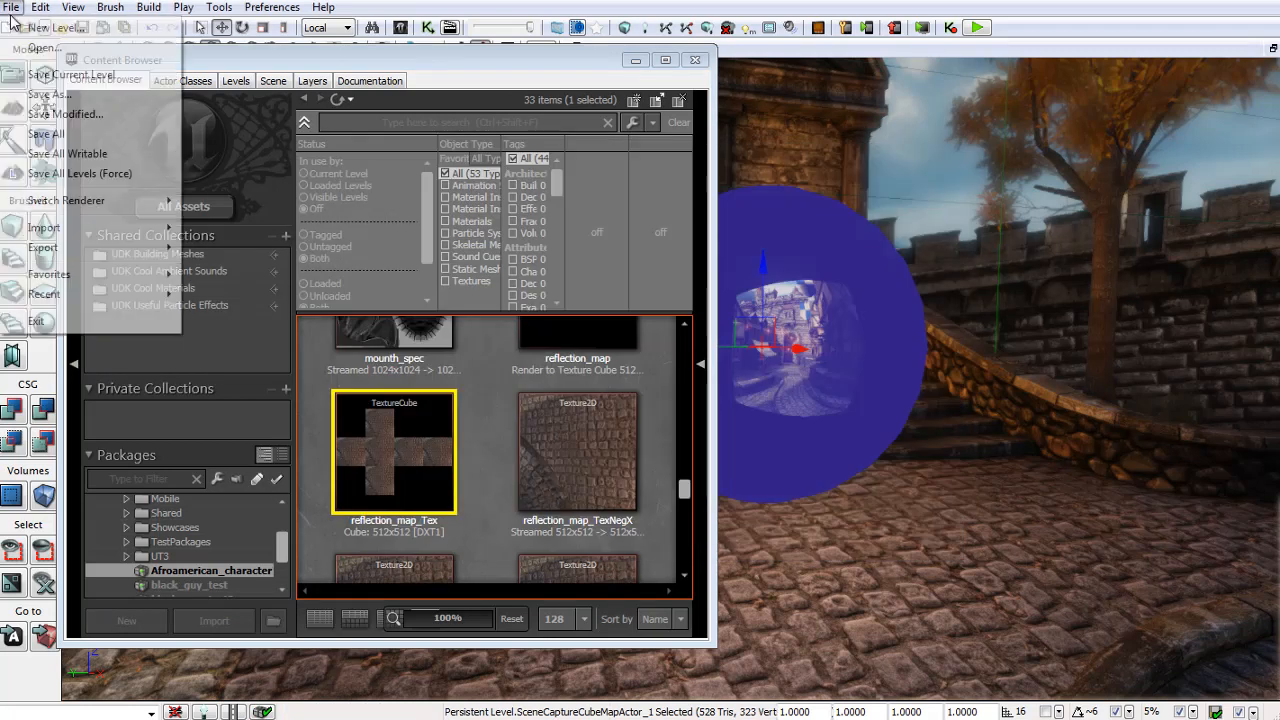
left_click(40, 49)
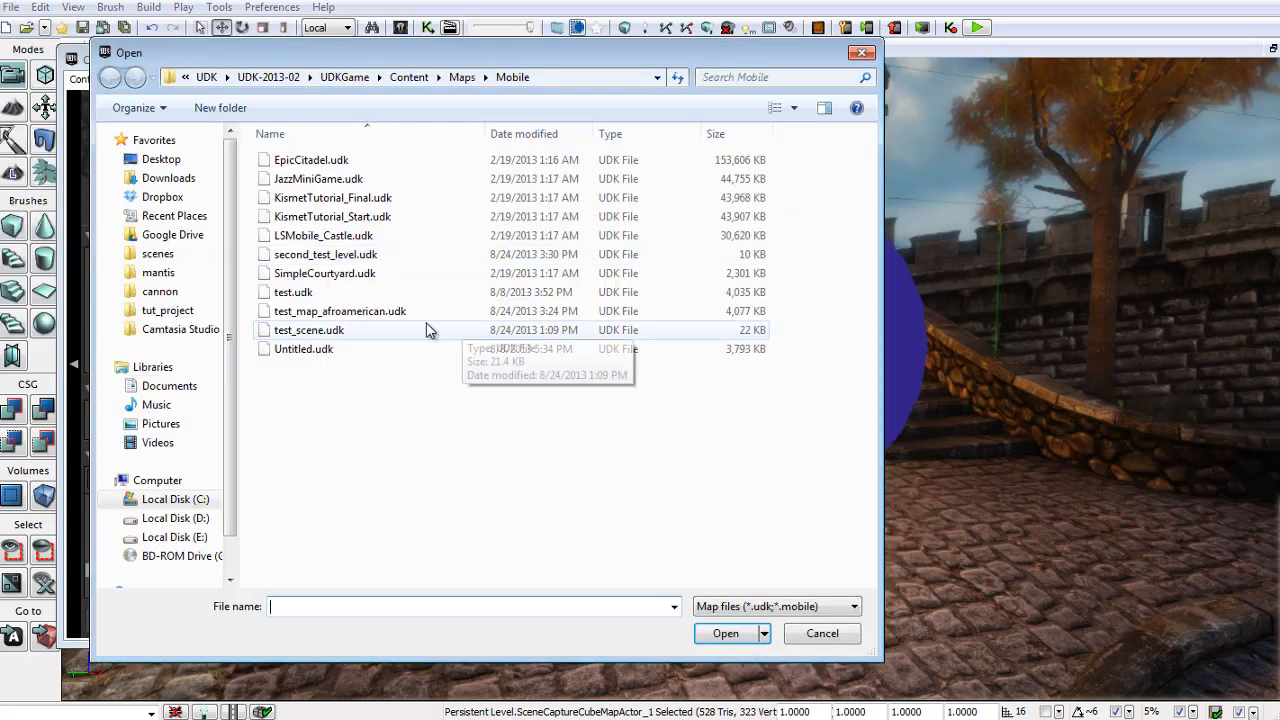
double_click(314, 256)
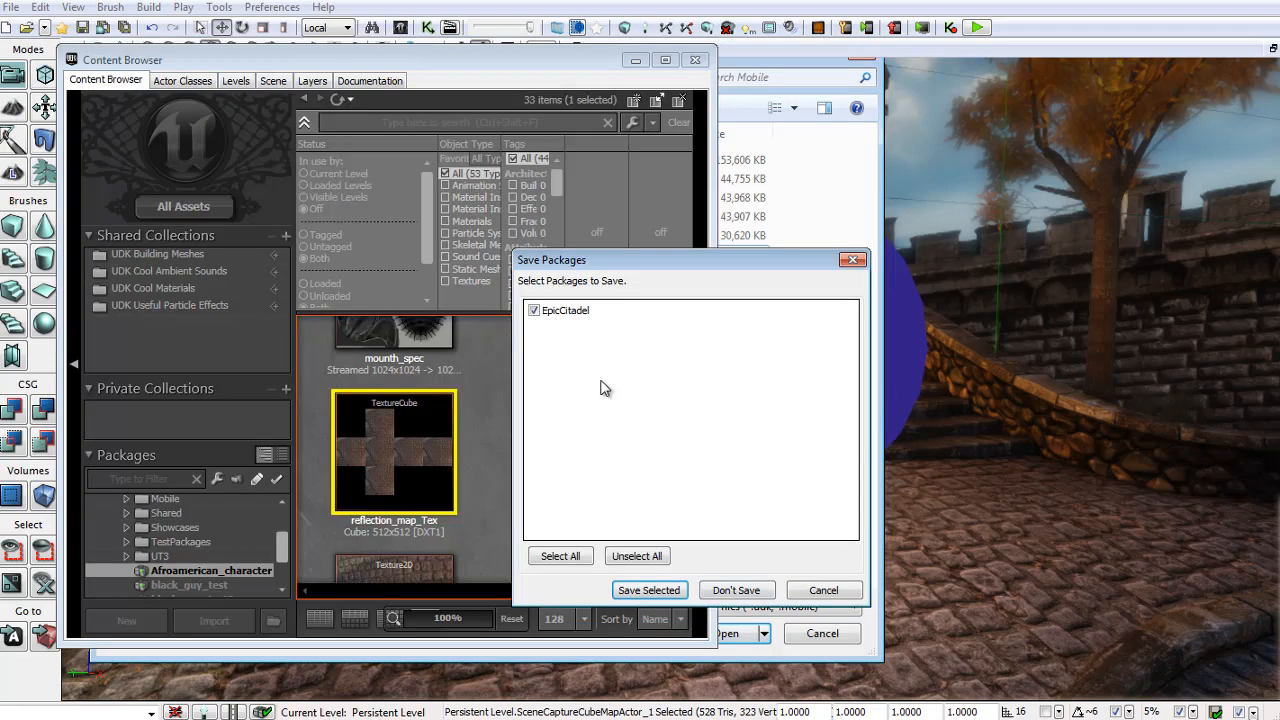
left_click(729, 595)
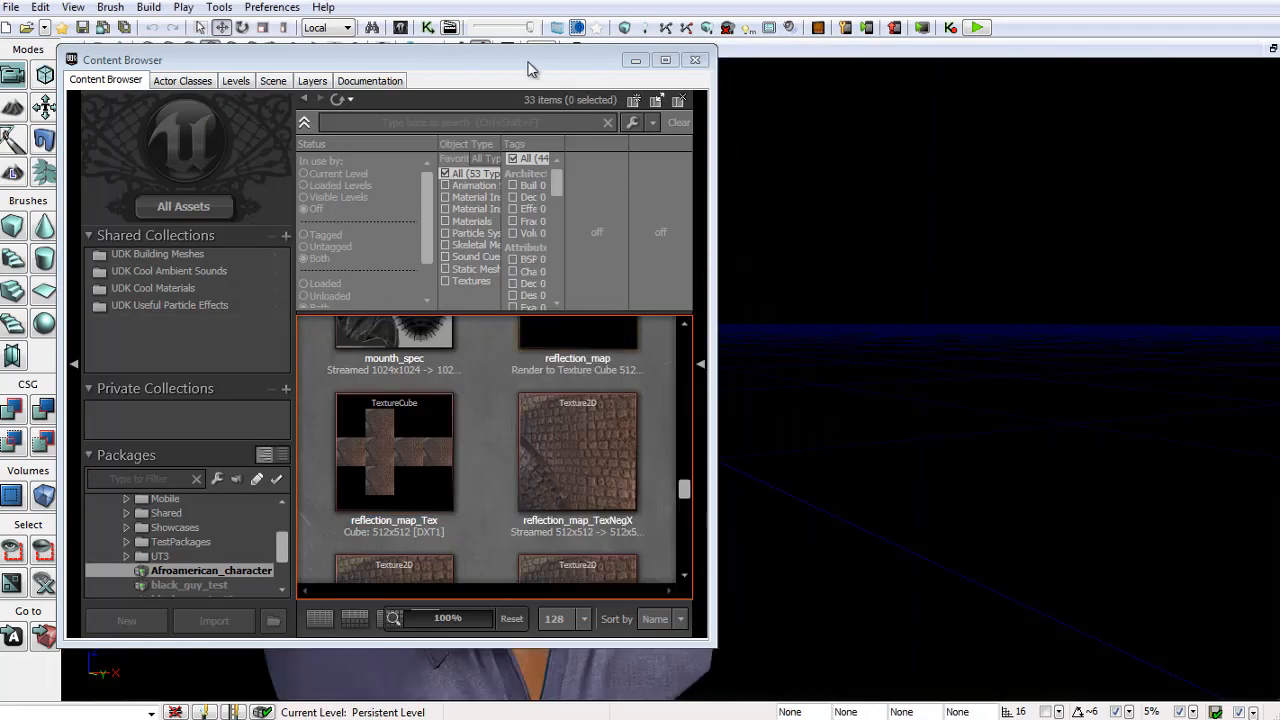
Move the Content Browser clear of the character's head and open the eye_outside_mat material for editing.
left_click_drag(528, 63, 1279, 89)
left_click_drag(1202, 78, 974, 69)
left_click_drag(626, 234, 692, 234)
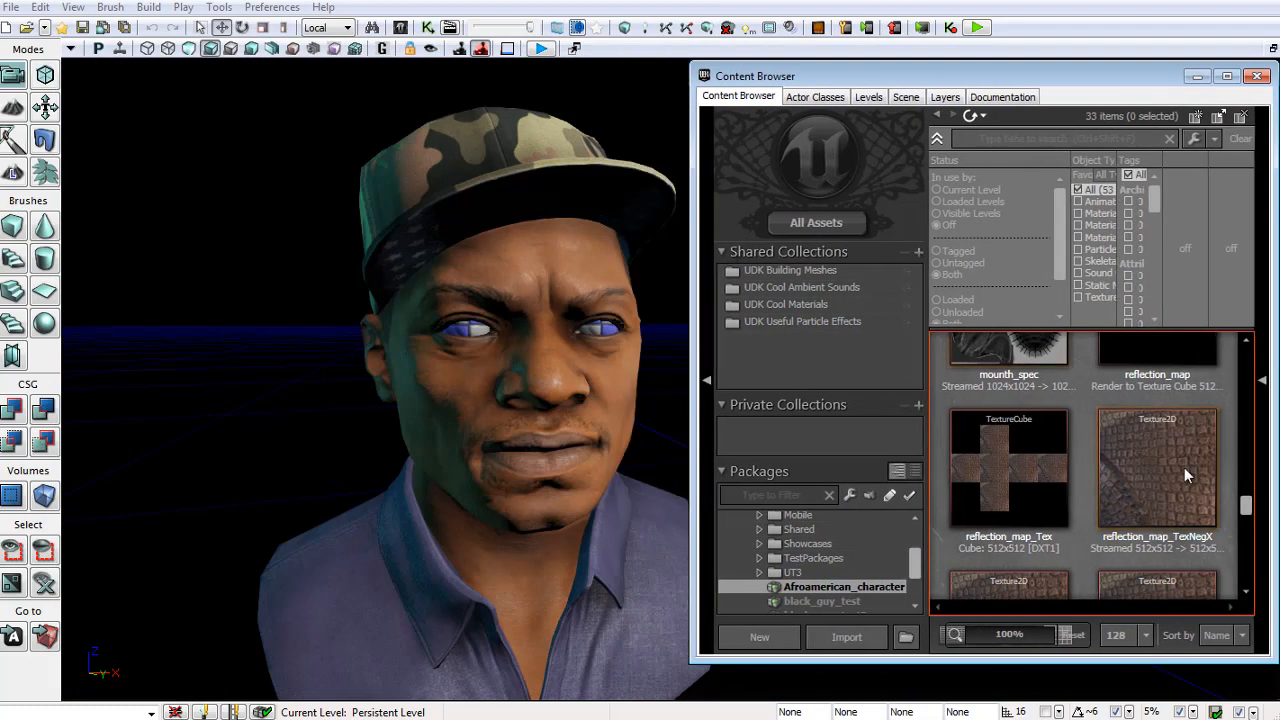
left_click_drag(1246, 512, 1272, 398)
double_click(1167, 460)
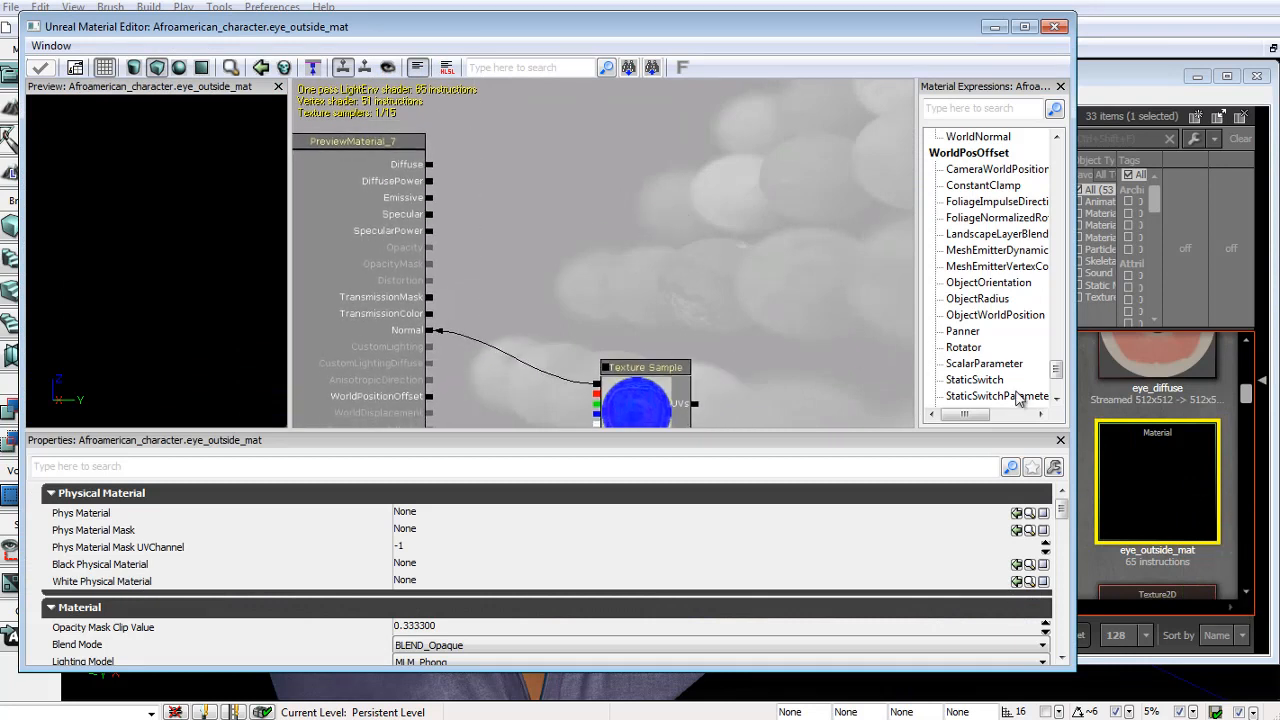
Add the reflection_map_Tex cube texture to the eye_outside_mat graph as a Texture Sample.
left_click(1115, 450)
scroll(1135, 482, "down", 3)
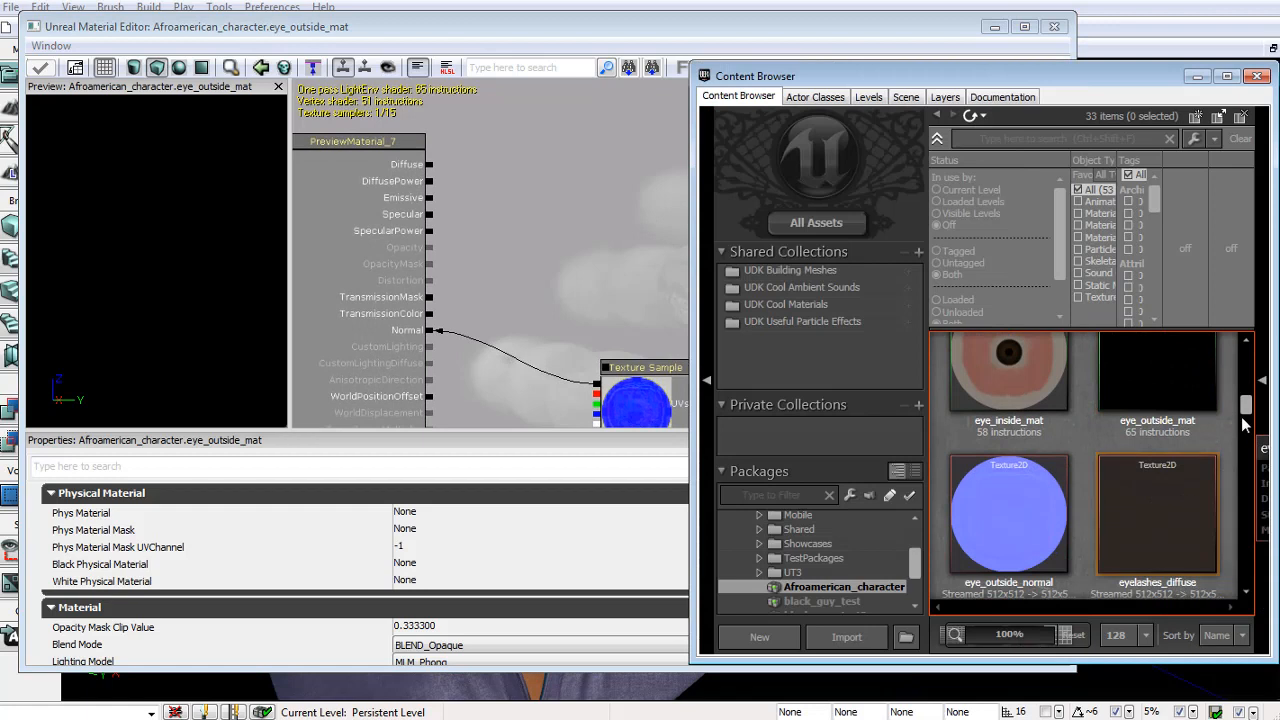
left_click_drag(1244, 425, 1243, 507)
left_click_drag(1028, 455, 688, 230)
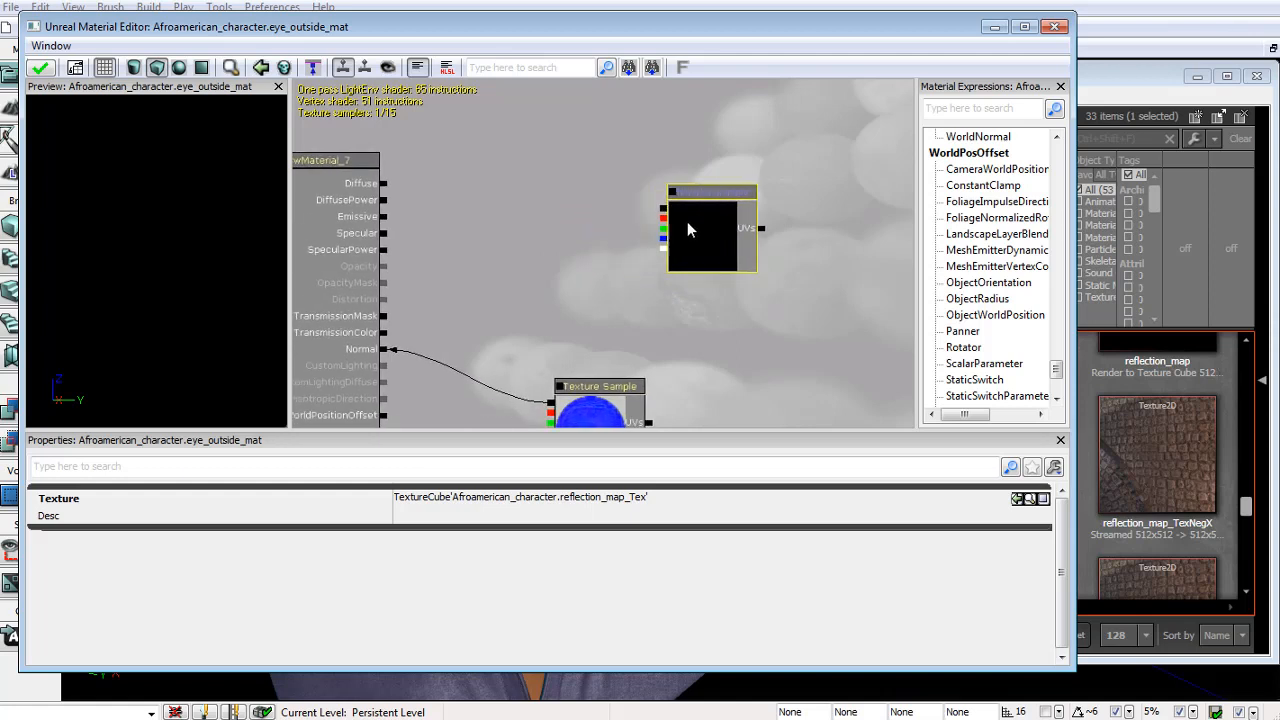
Add two Multiply nodes, one above the other, between the material node and the cube map's Texture Sample.
left_click(563, 128)
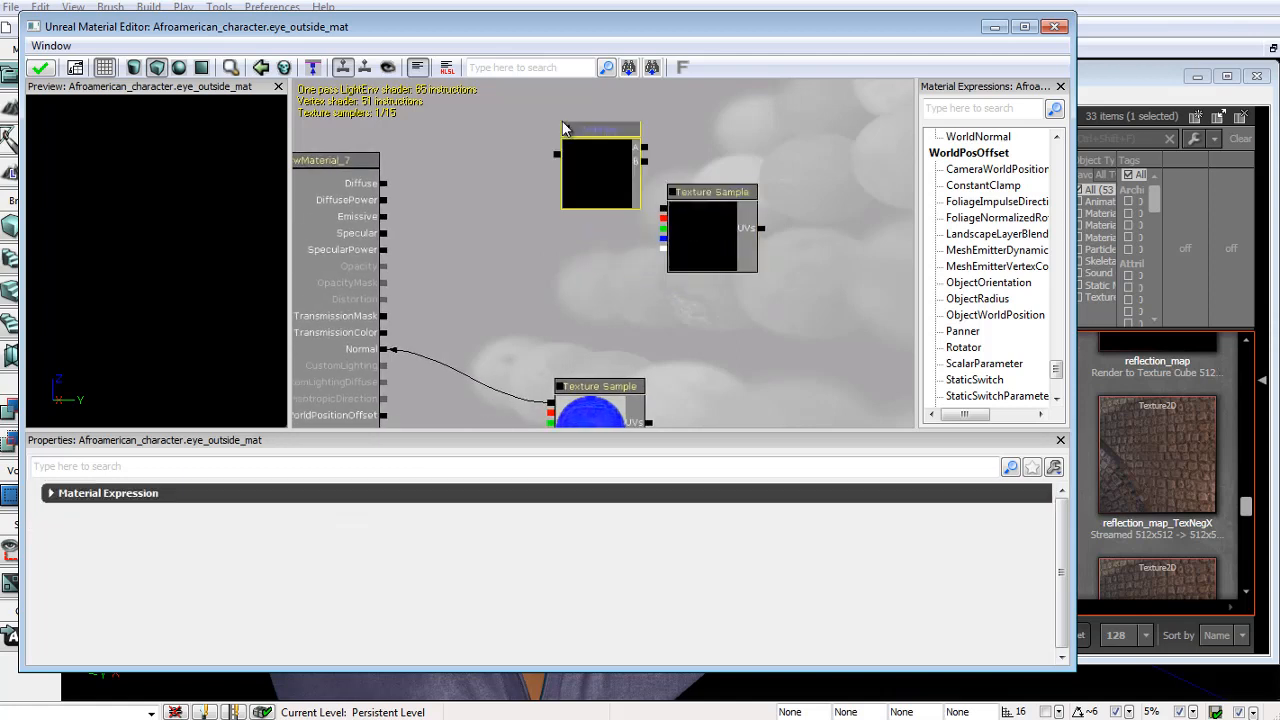
left_click(570, 270)
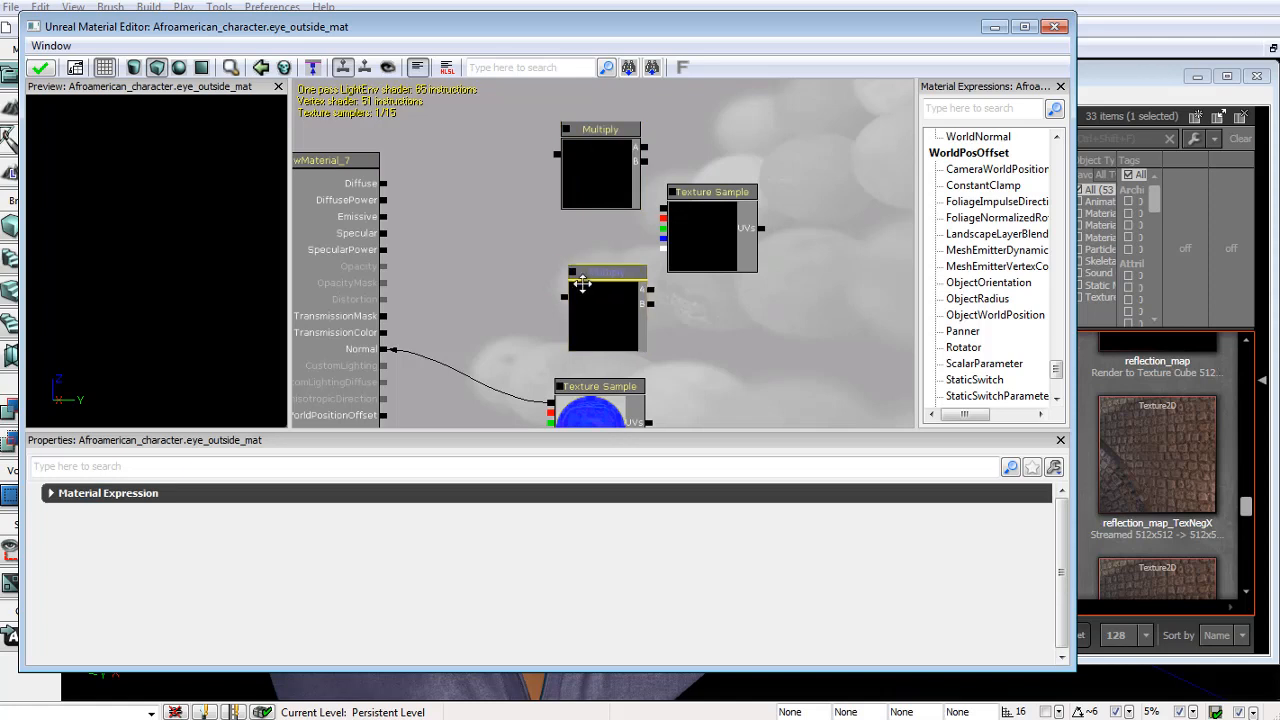
left_click_drag(588, 284, 573, 277)
type("mult")
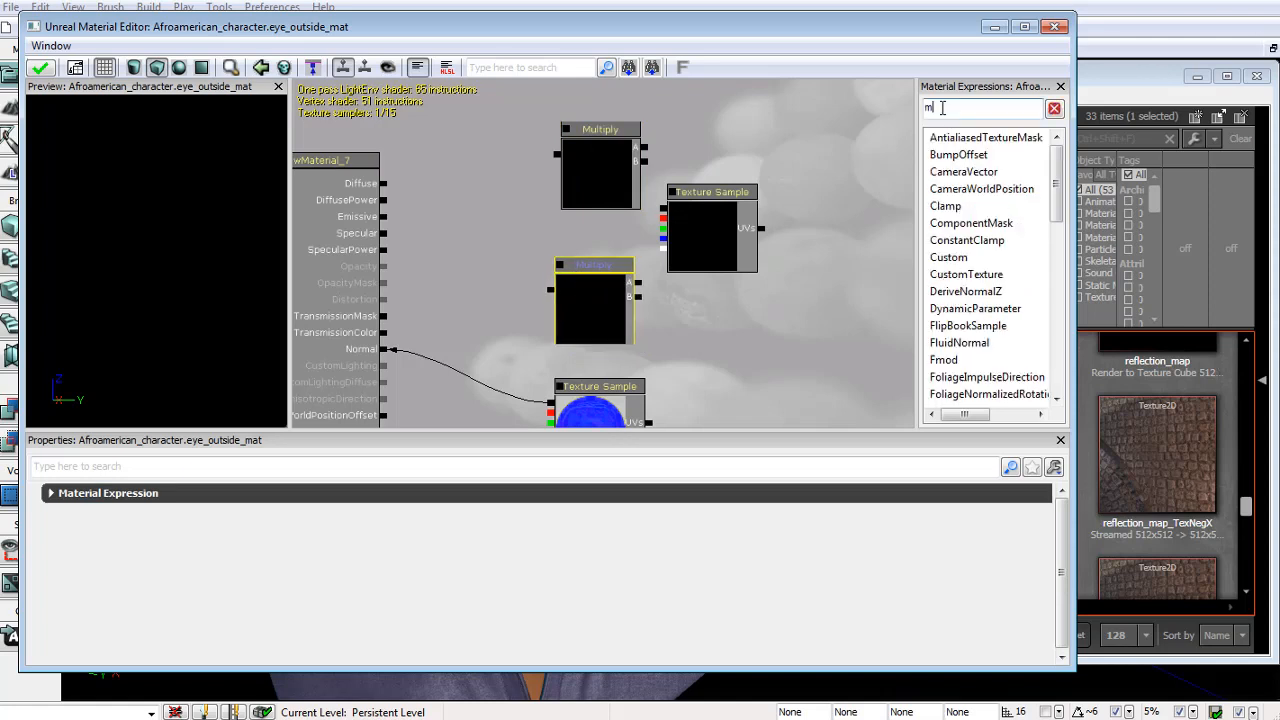
key("BackSpace")
key("BackSpace")
key("BackSpace")
key("BackSpace")
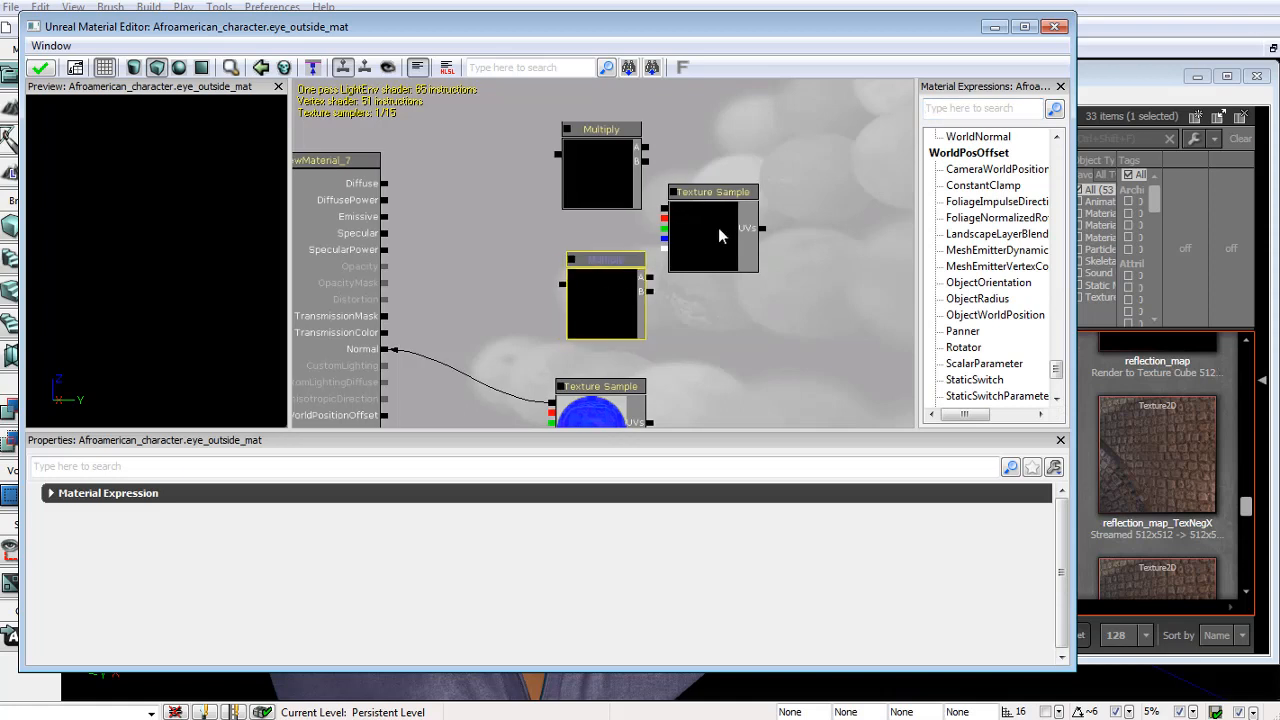
Feed the cube map sample into both Multiply nodes and a constant of 0 into the lower one's B input.
left_click_drag(718, 228, 658, 160)
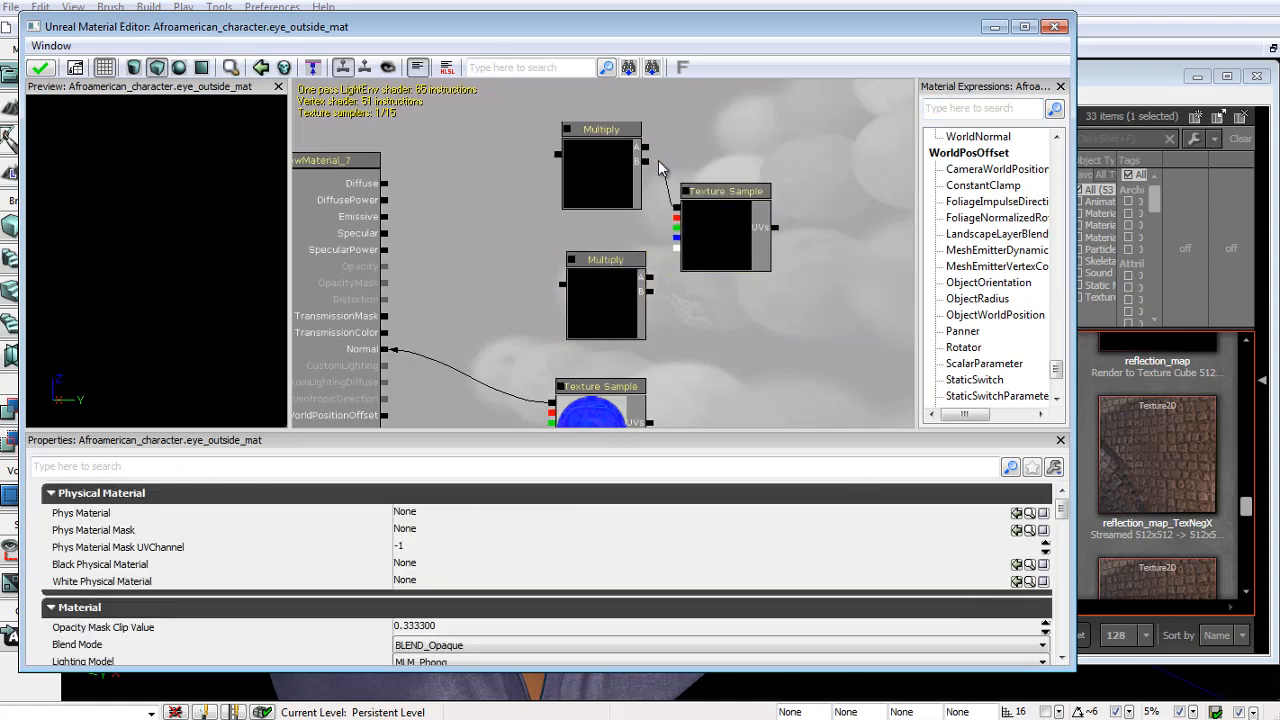
left_click(721, 234)
left_click_drag(677, 252, 652, 291)
left_click(698, 300)
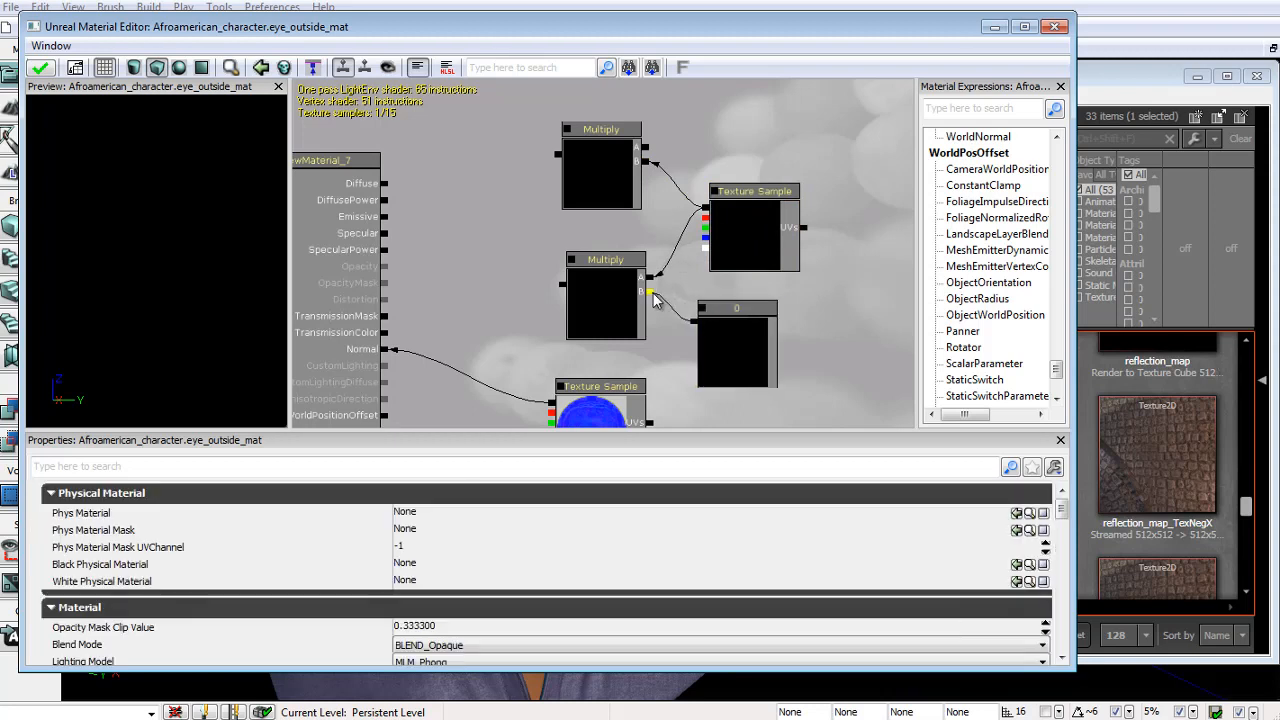
Add a constant to the upper Multiply's A input and set its R value to 1.
left_click(702, 106)
left_click_drag(698, 127, 734, 133)
left_click(712, 140)
left_click(433, 494)
type("1")
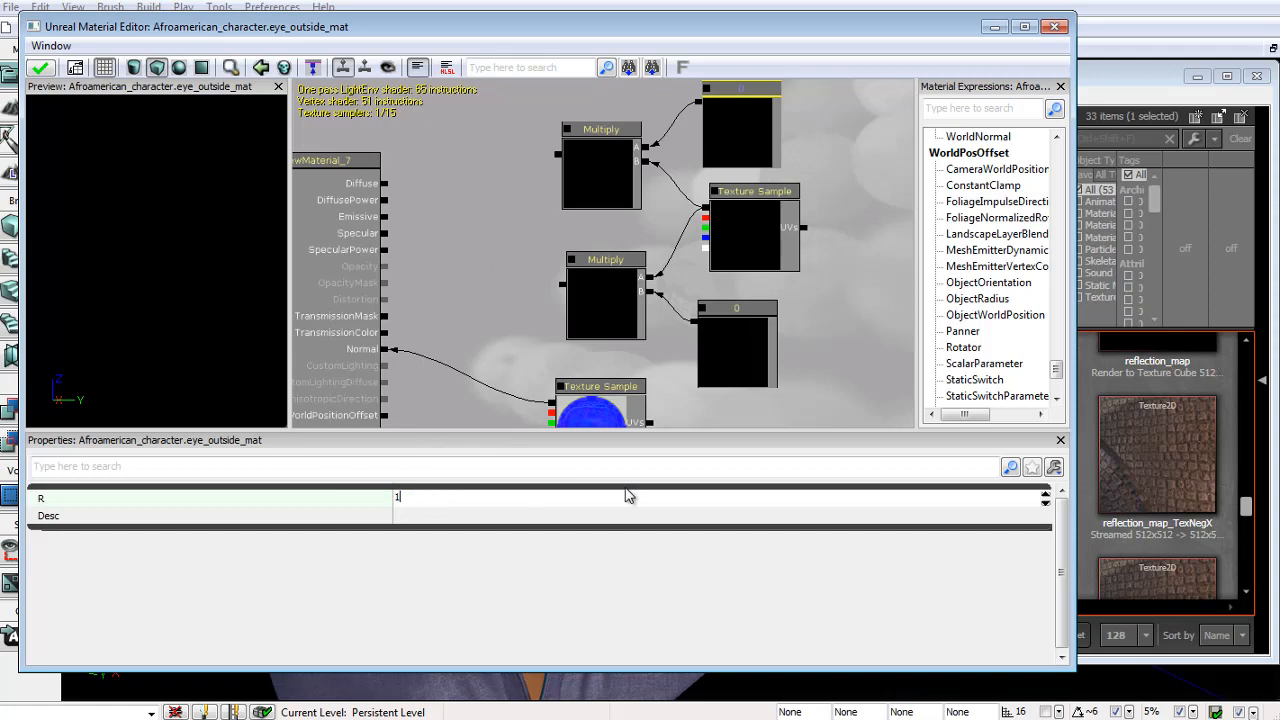
key("Return")
Add a Lerp node with the upper Multiply connected to A and the lower Multiply to B.
left_click(622, 412)
left_click_drag(681, 270, 664, 289)
left_click(703, 181)
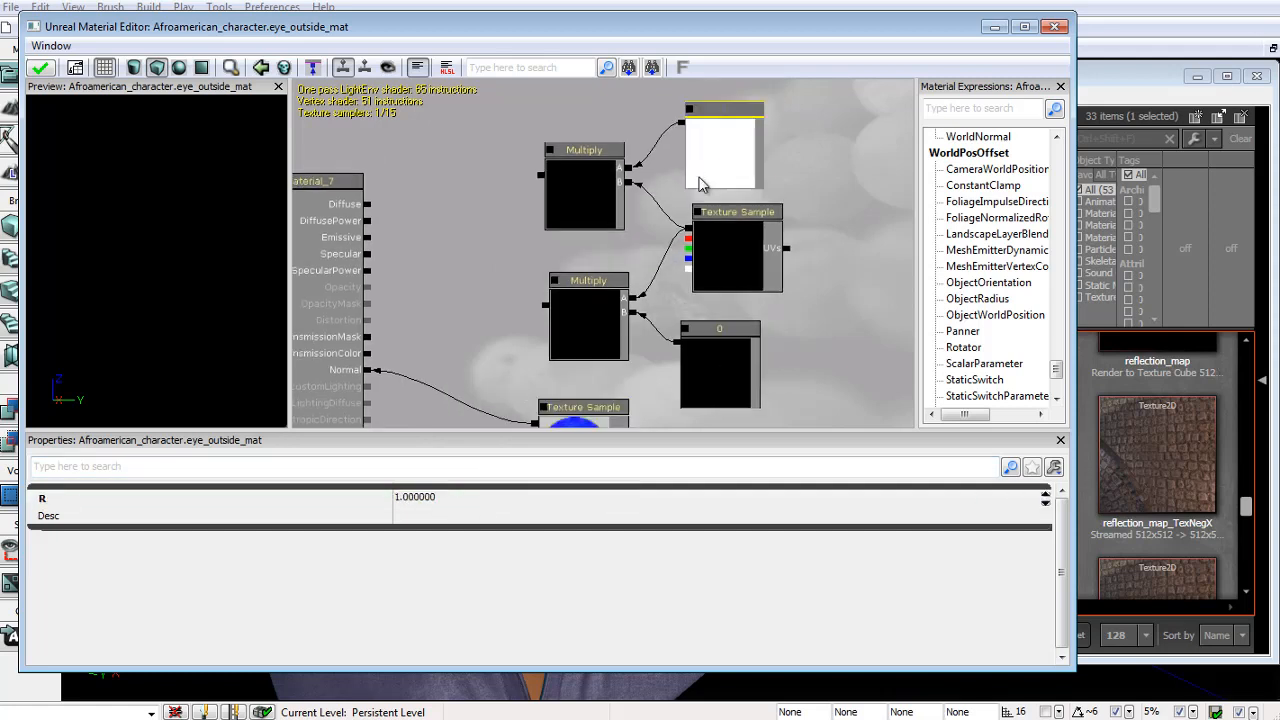
left_click_drag(703, 176, 711, 163, "ctrl")
left_click_drag(765, 260, 689, 260)
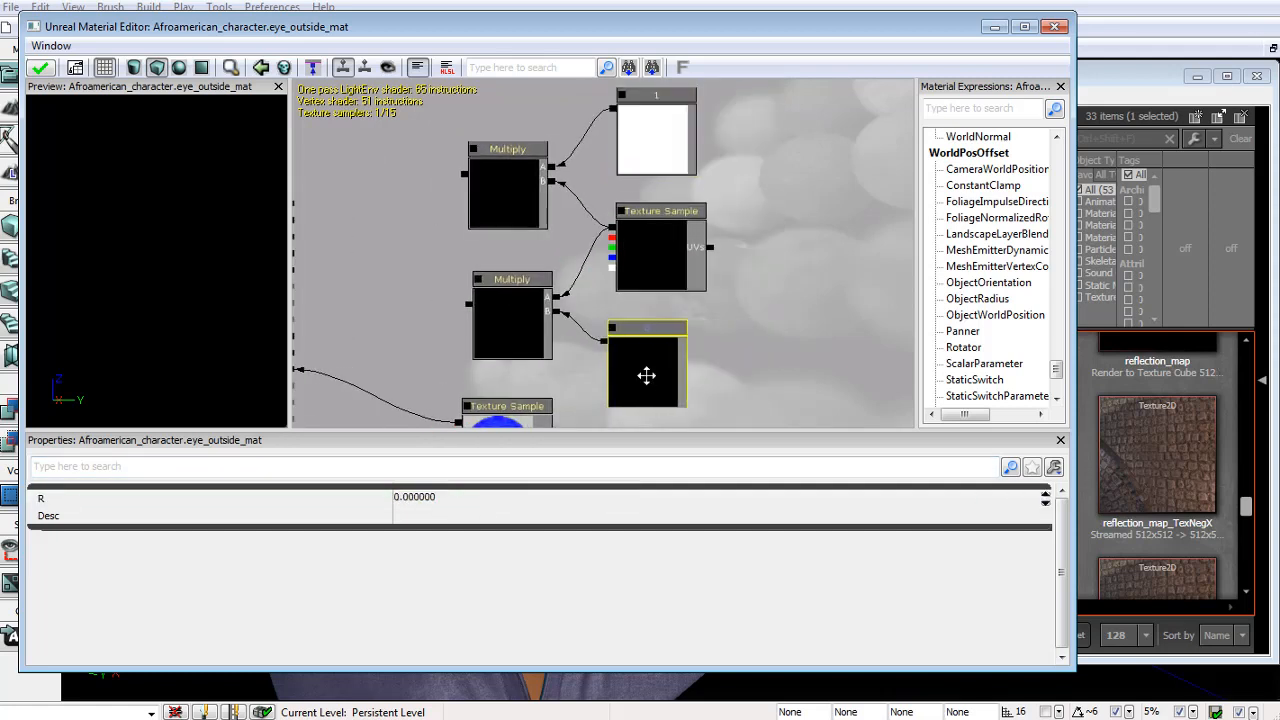
left_click_drag(405, 254, 602, 172)
key("l")
left_click(495, 230)
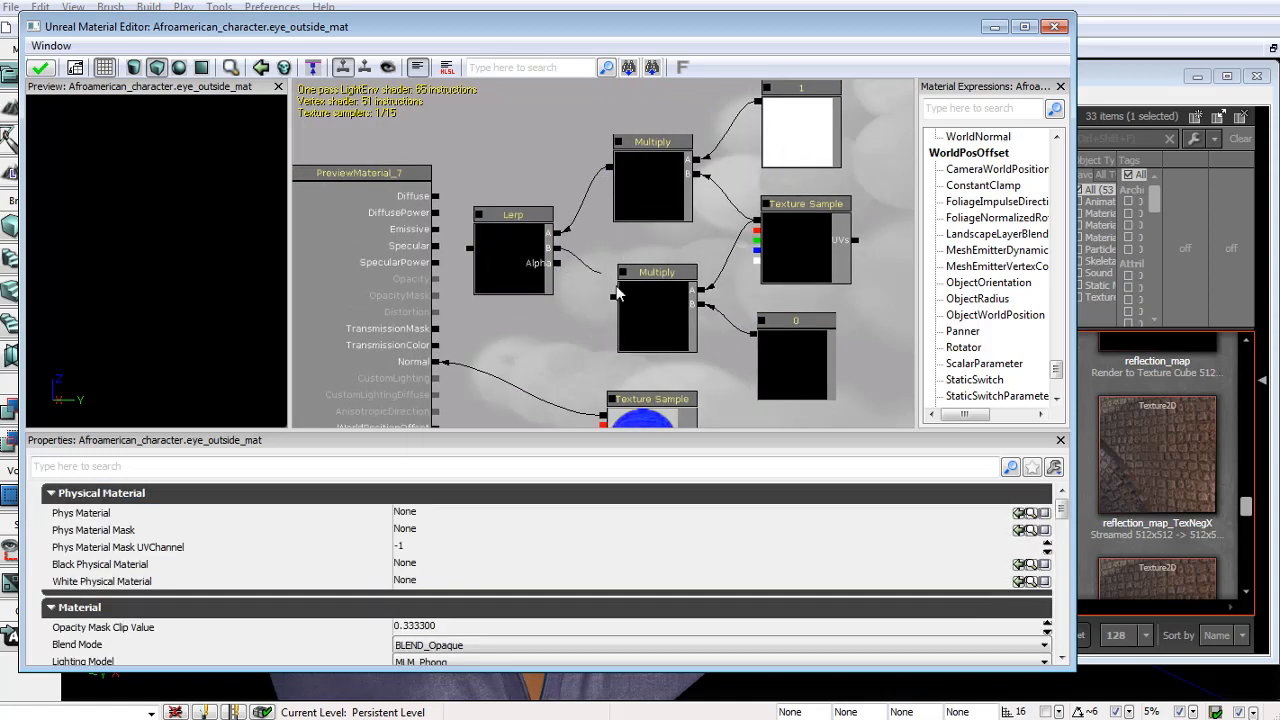
Move the eye_outside_normal Texture Sample lower in the graph to make room below the Multiply nodes.
scroll(660, 330, "down", 4)
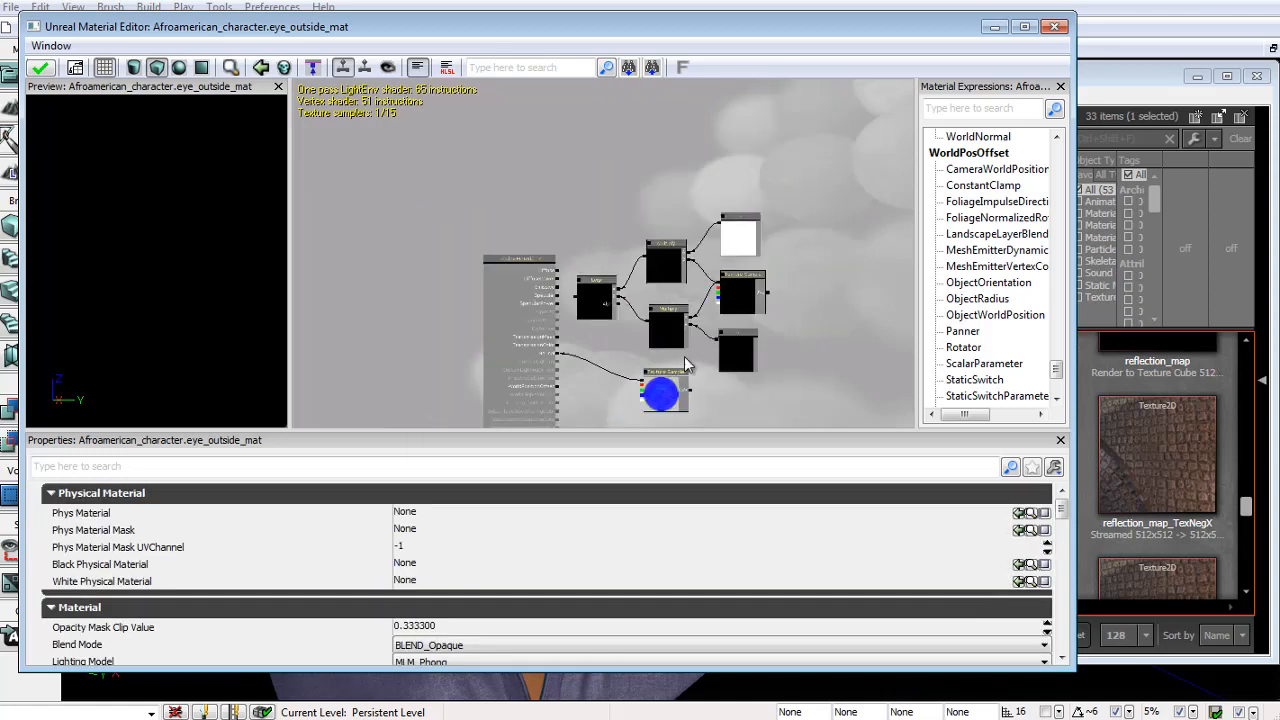
left_click_drag(684, 357, 612, 357)
scroll(641, 269, "up", 5)
left_click_drag(641, 269, 649, 323)
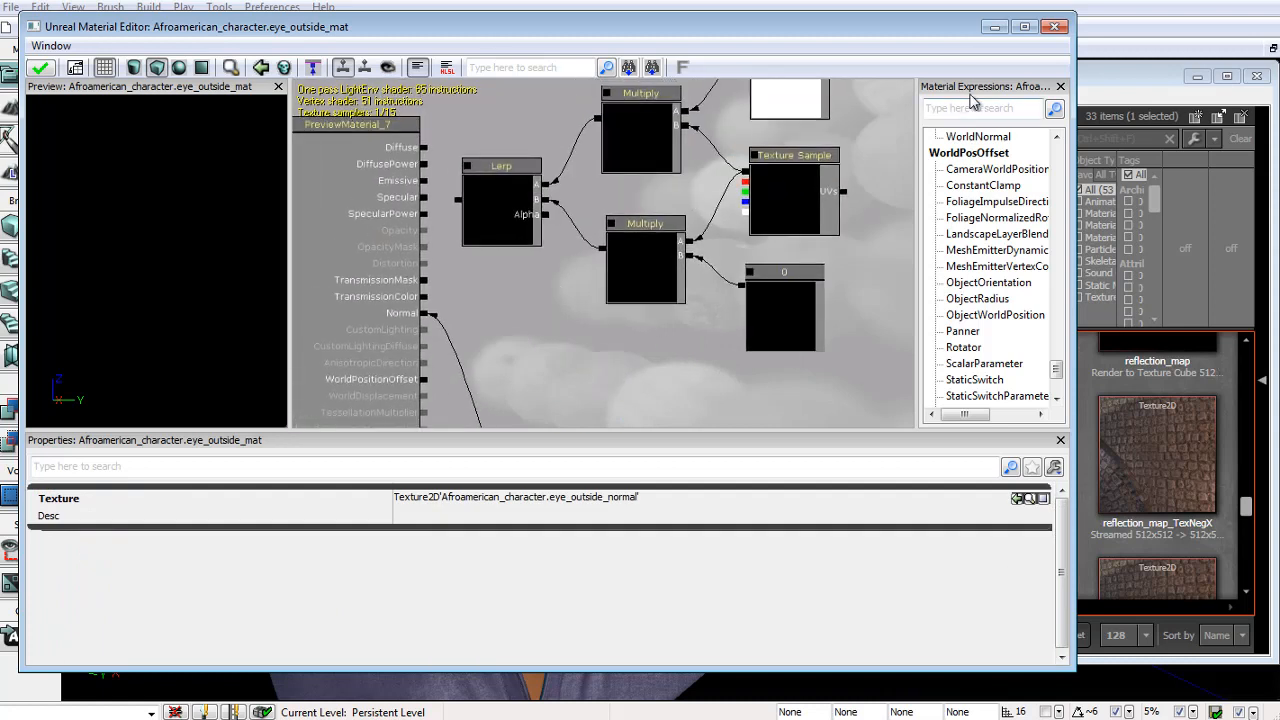
Add a Fresnel node to the Lerp's Alpha input and connect the Lerp's output to the material's Diffuse.
left_click(972, 107)
type("fres")
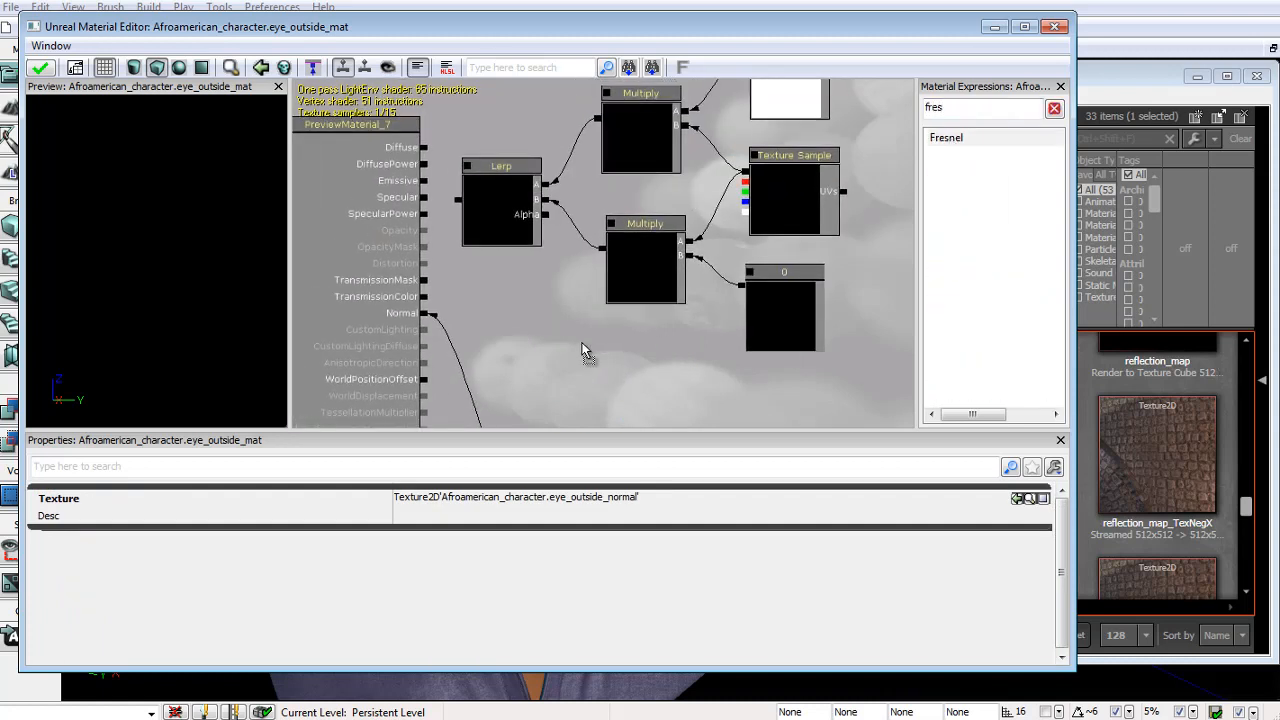
left_click_drag(583, 352, 627, 348)
left_click(557, 228)
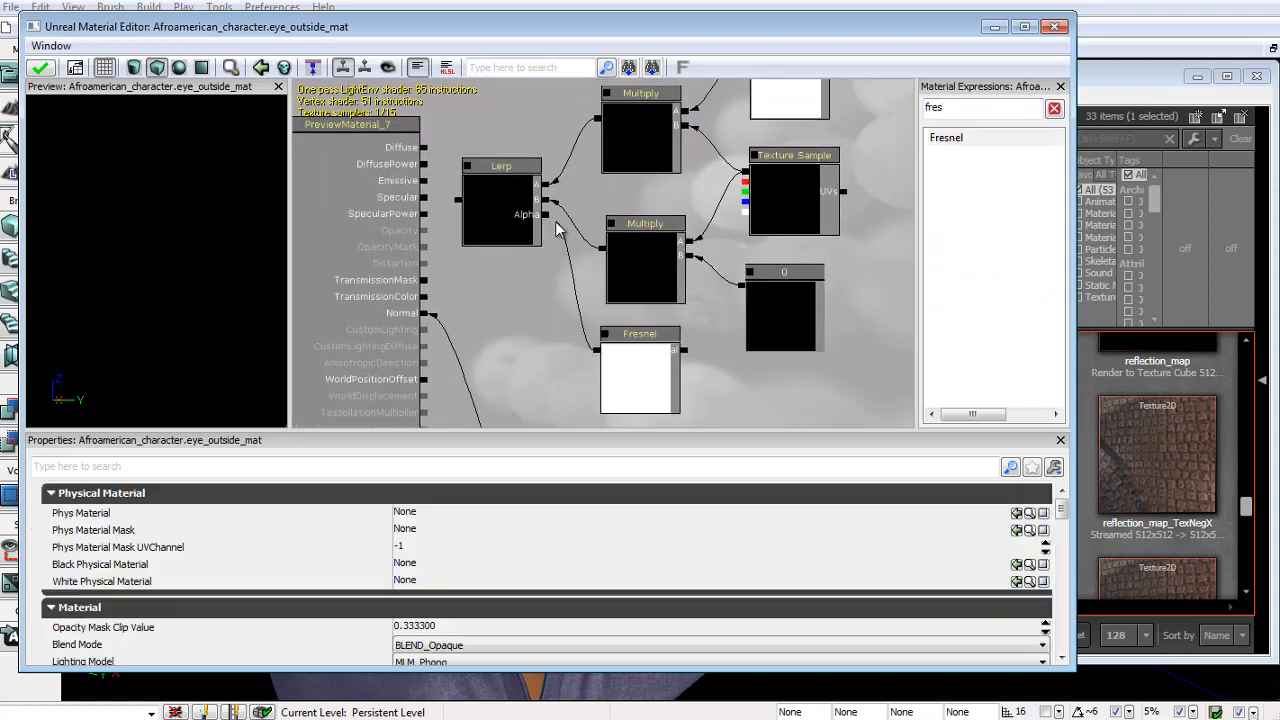
left_click_drag(460, 205, 425, 148)
Add a ReflectionVector node and a Transform node in the empty space beside the cube map Texture Sample.
left_click_drag(787, 243, 633, 252)
scroll(664, 284, "down", 2)
scroll(689, 248, "up", 1)
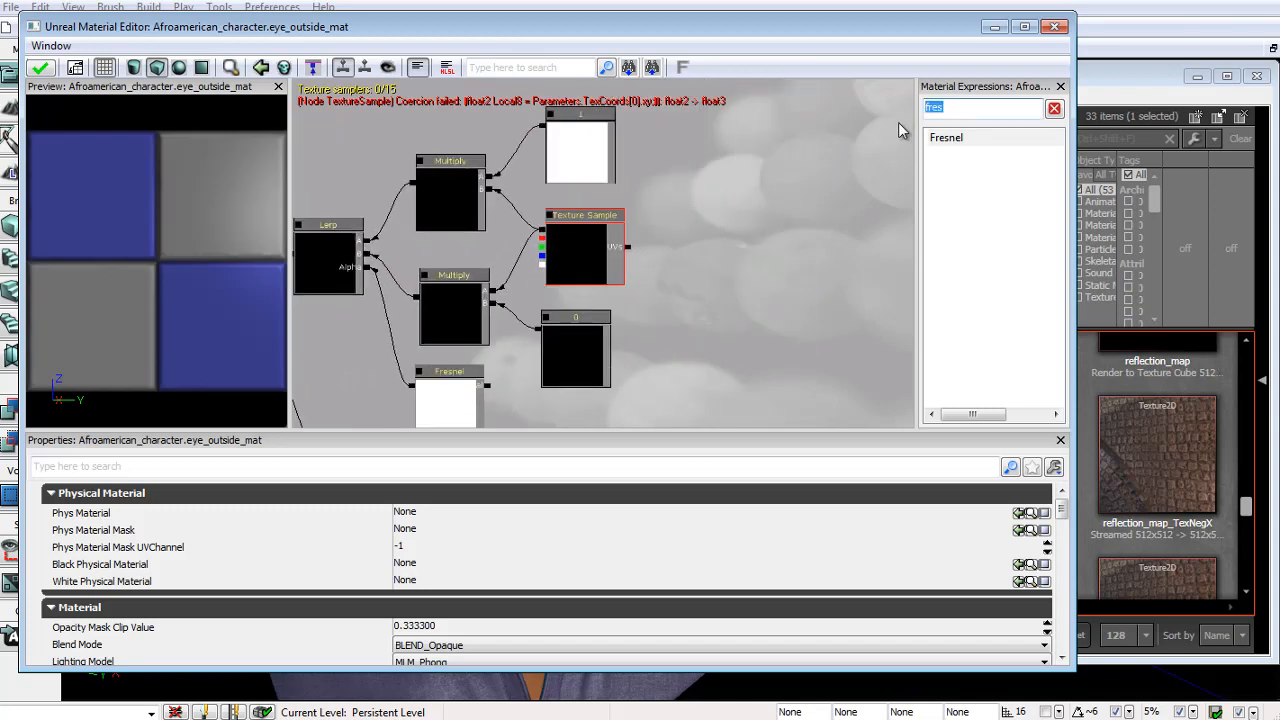
type("refl")
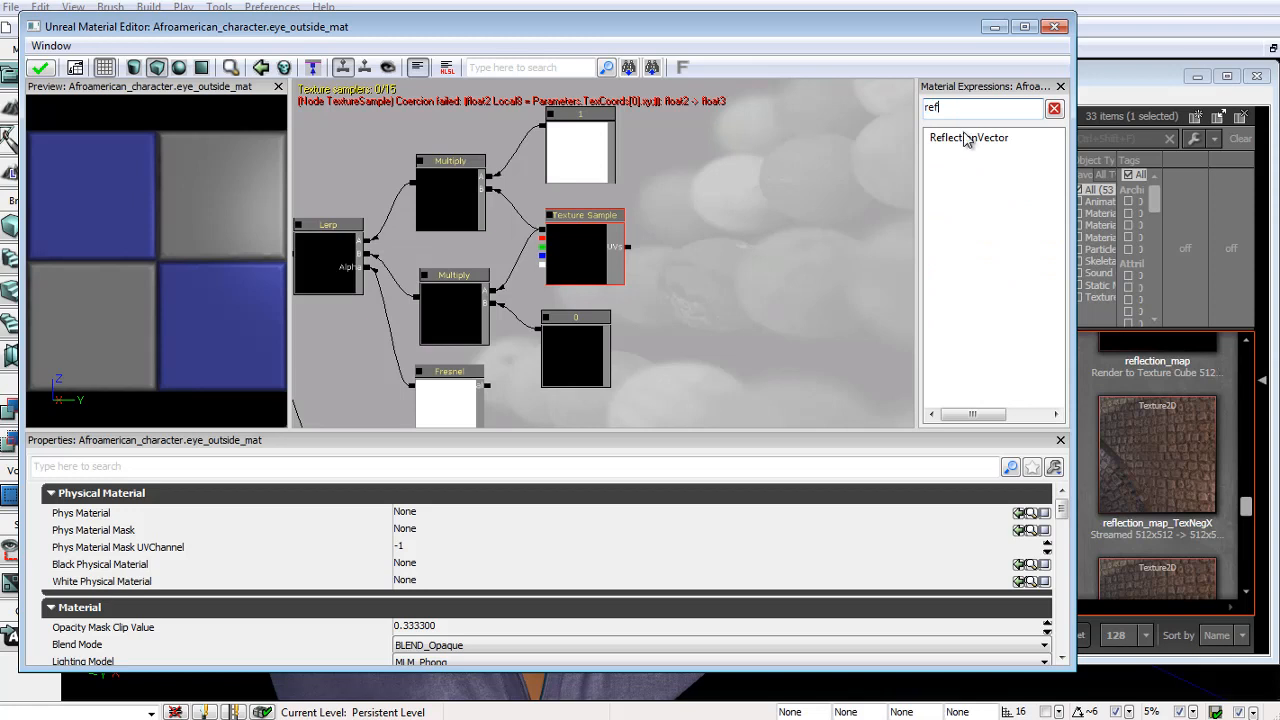
left_click_drag(963, 136, 820, 250)
double_click(938, 108)
type("tra")
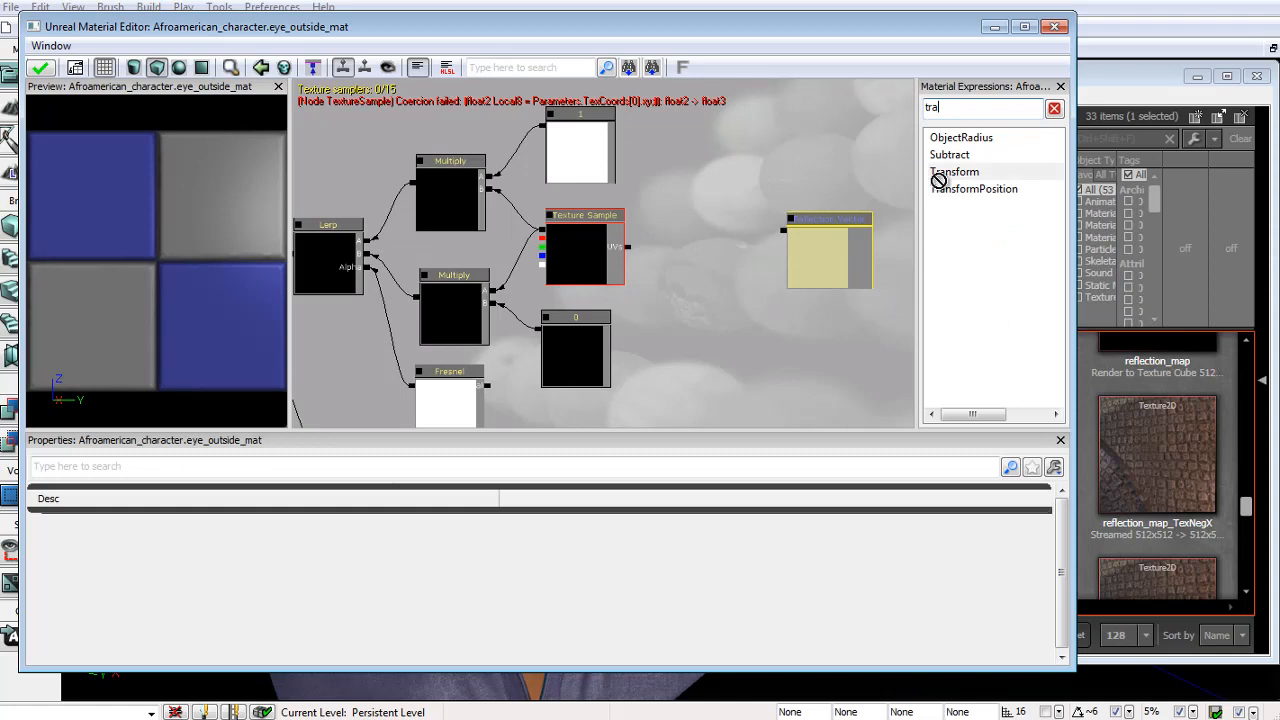
left_click_drag(699, 236, 700, 238)
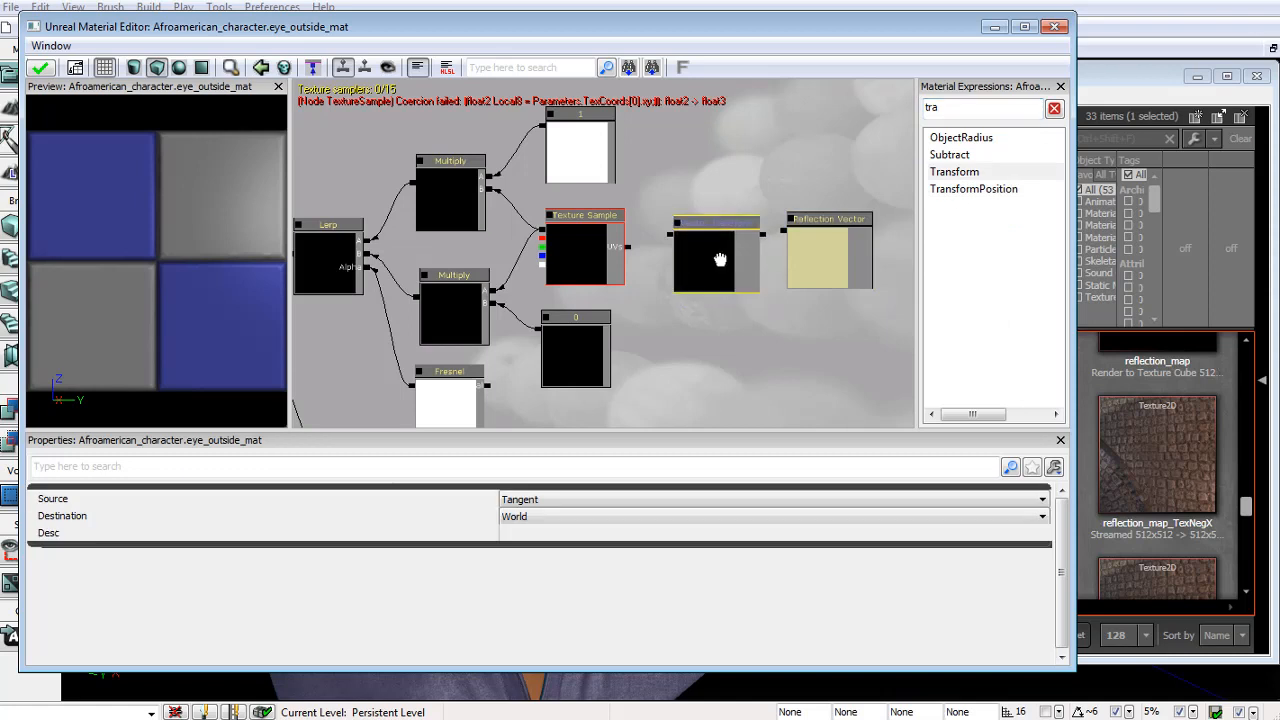
Move the material editor window up slightly and enlarge it to give the node graph more room.
scroll(688, 266, "up", 3)
left_click_drag(799, 269, 767, 277)
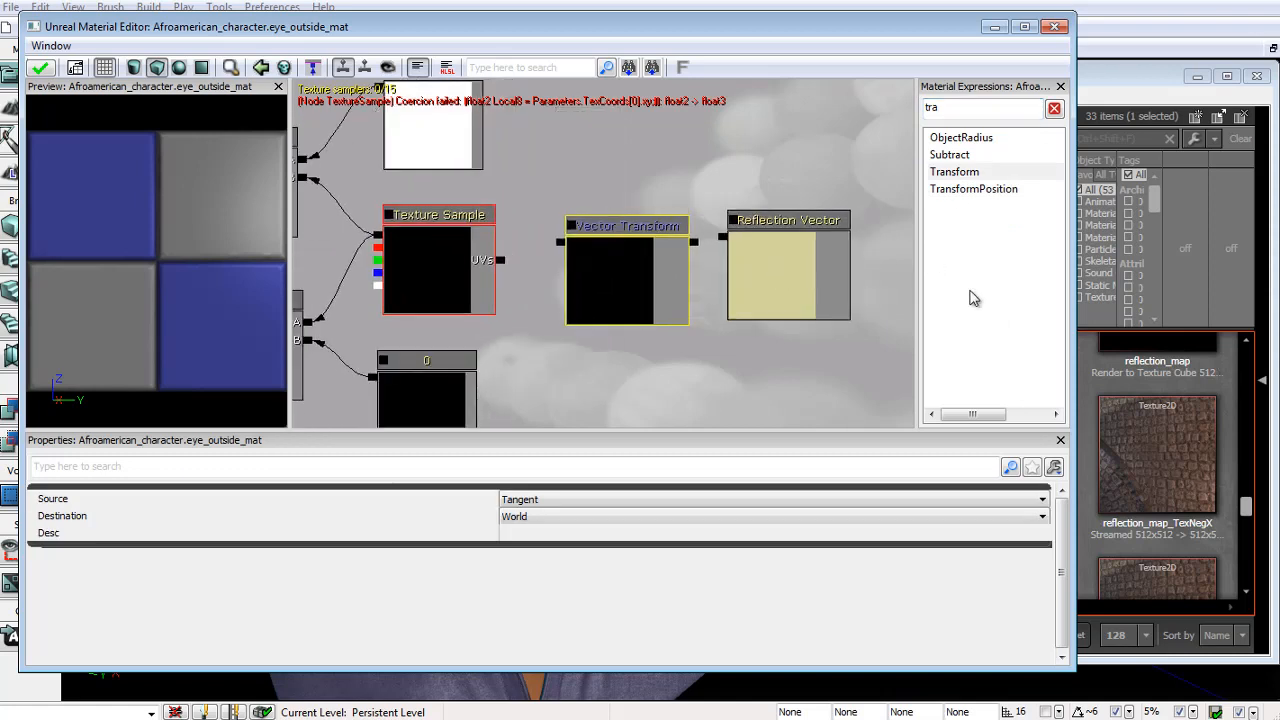
left_click_drag(927, 36, 923, 23)
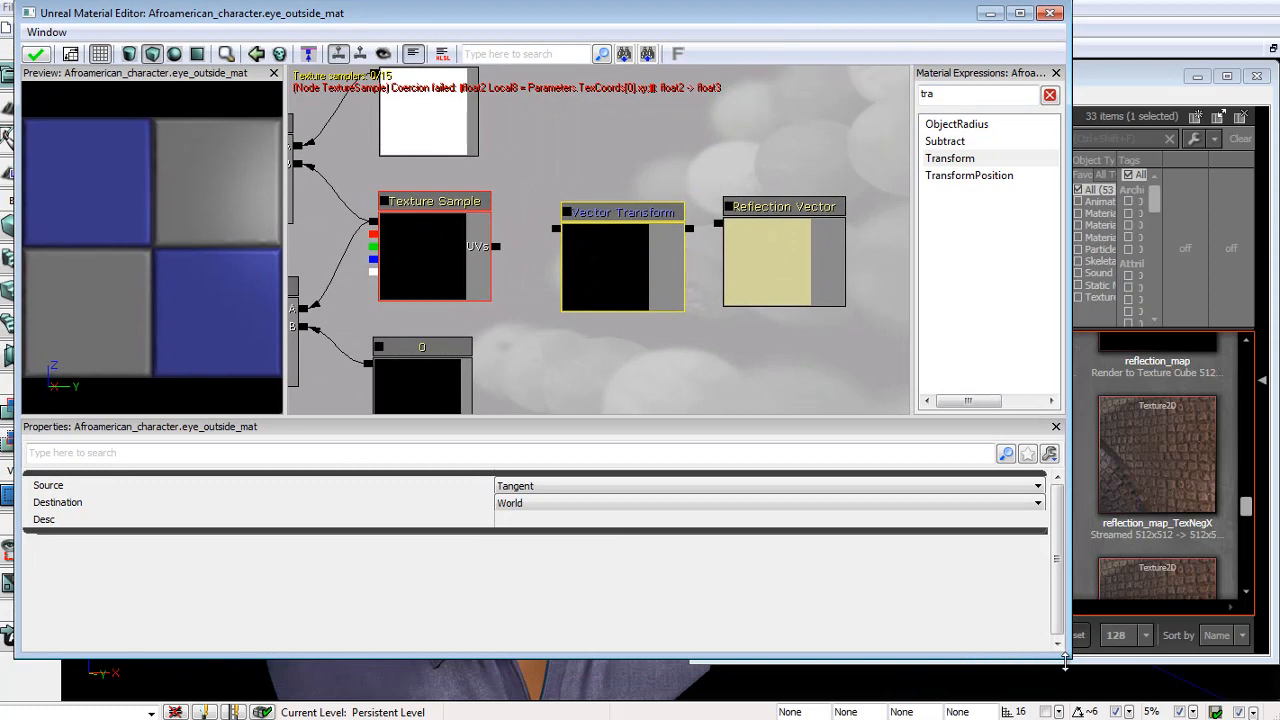
left_click_drag(1070, 657, 1192, 719)
left_click_drag(791, 357, 861, 379)
scroll(755, 350, "down", 2)
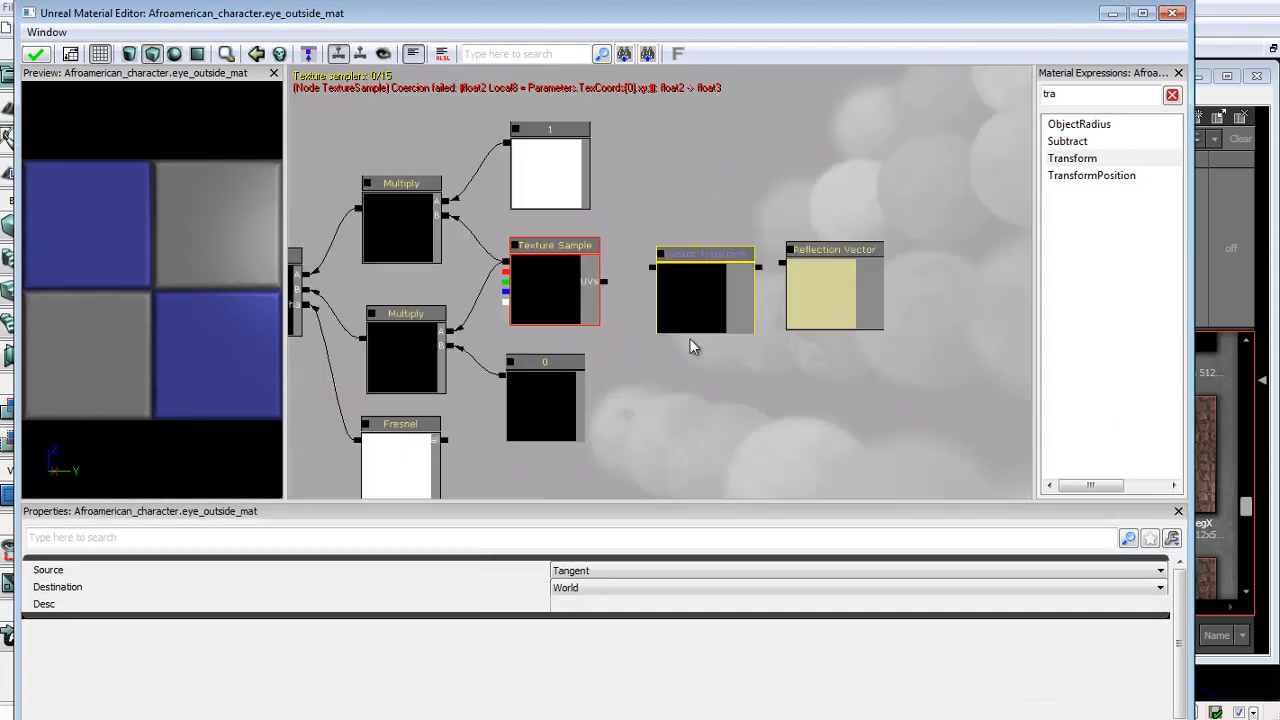
Connect the Vector Transform to the cube map Texture Sample's UVs and the Reflection Vector to the Vector Transform's input.
scroll(689, 338, "up", 1)
left_click_drag(689, 338, 585, 313)
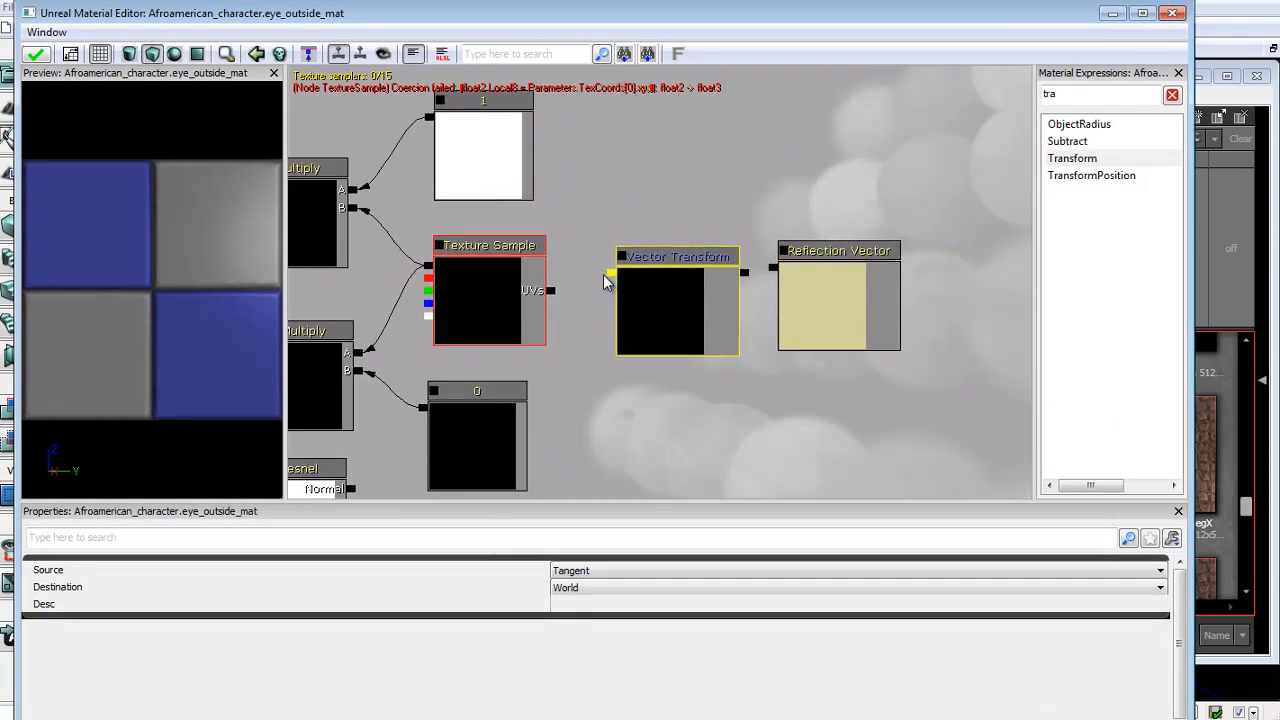
left_click_drag(611, 272, 552, 290)
left_click_drag(684, 305, 666, 302)
left_click_drag(774, 267, 731, 268)
left_click_drag(706, 334, 855, 326)
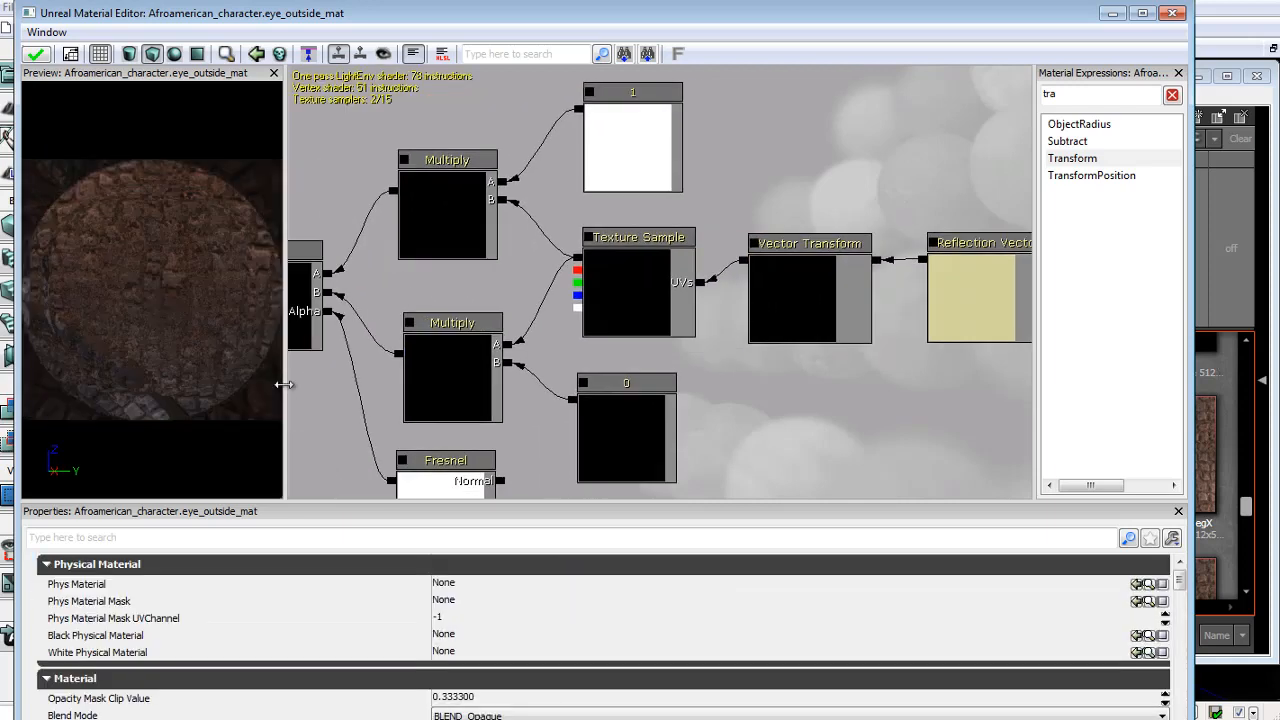
Widen the material preview, show the material on a sphere and inspect the reflection up close.
left_click_drag(356, 390, 372, 390)
left_click_drag(257, 328, 260, 250)
left_click(174, 54)
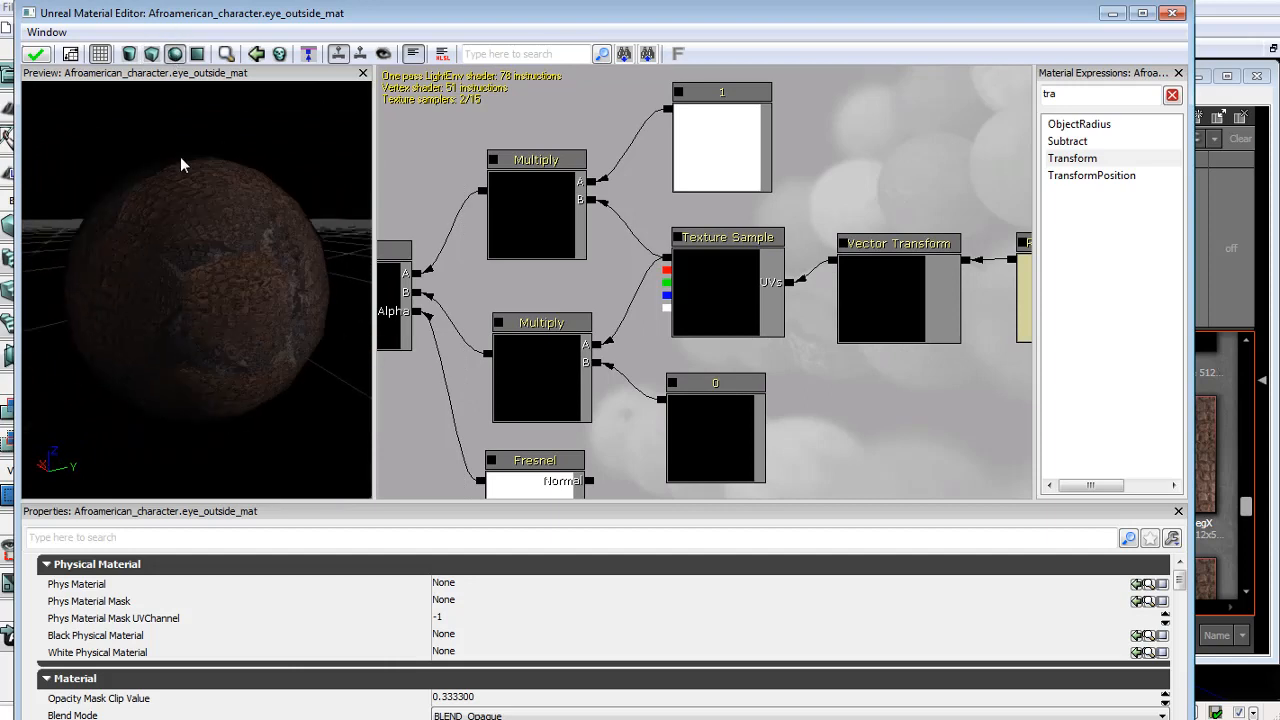
left_click_drag(22, 130, 694, 273)
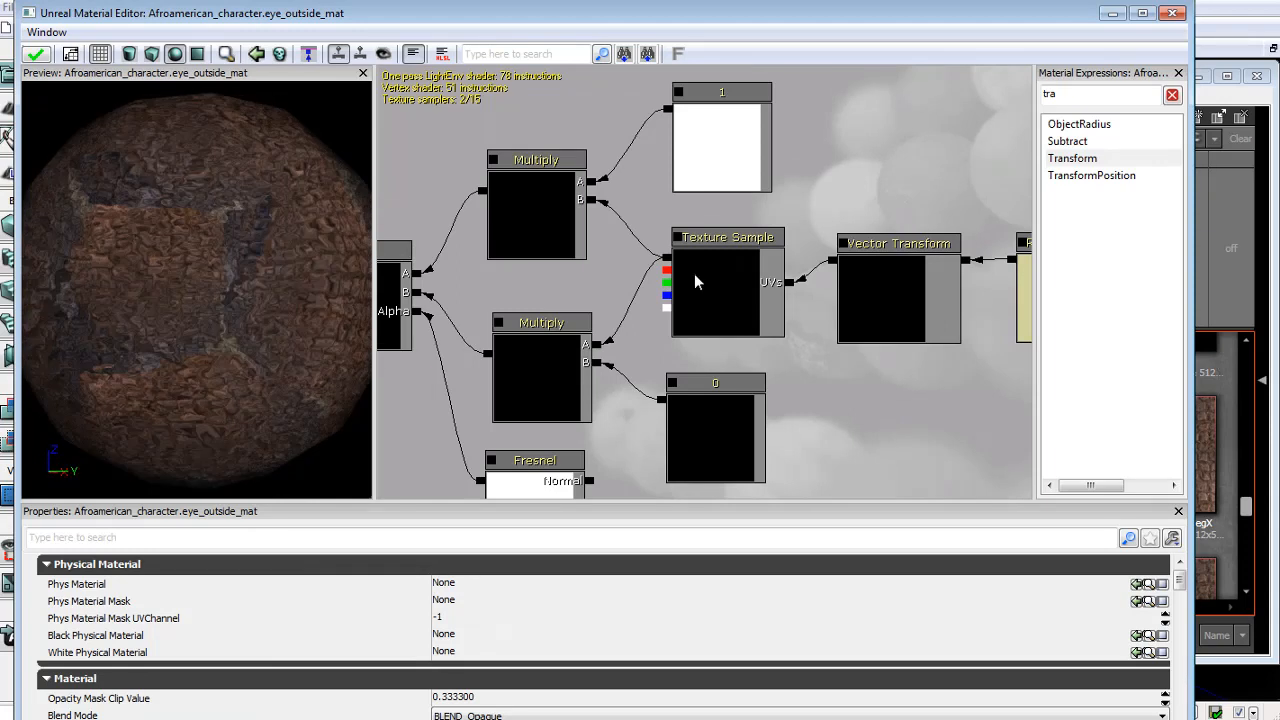
Select all the reflection nodes together and move them up and away from the material node, leaving the normal map in place.
scroll(780, 285, "down", 4)
scroll(709, 288, "down", 2)
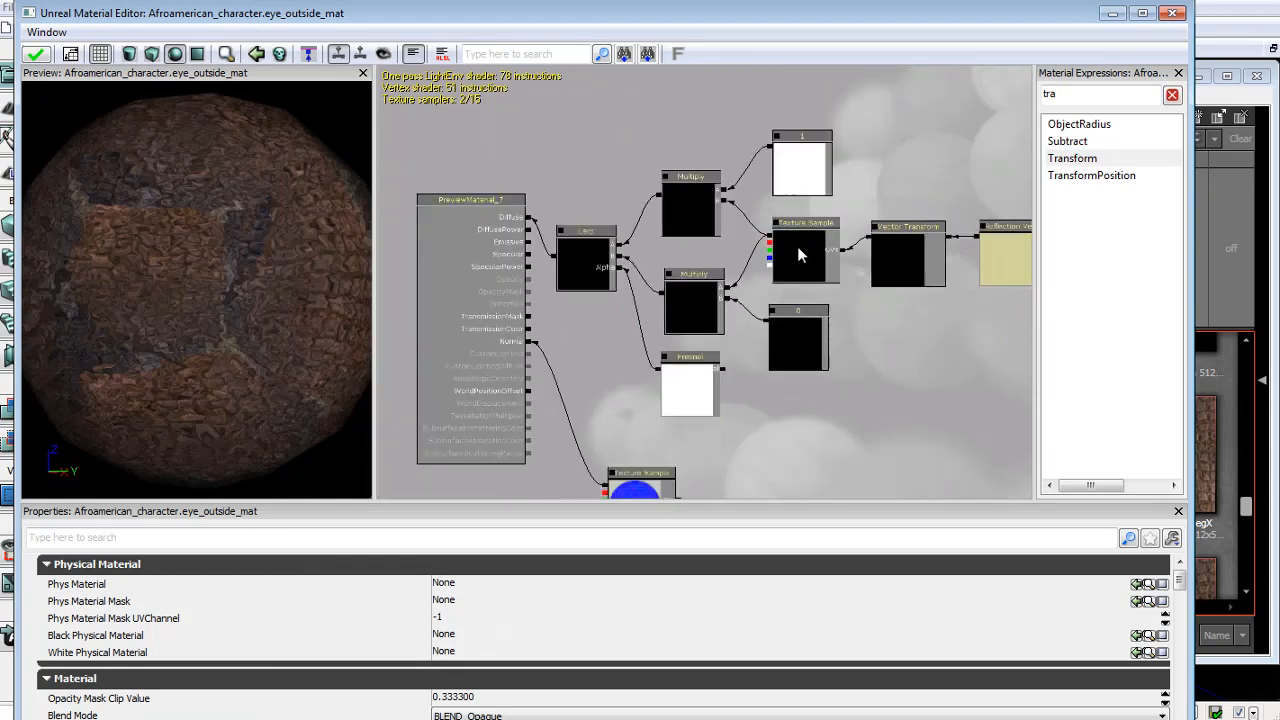
left_click_drag(911, 334, 852, 323)
left_click_drag(546, 120, 509, 114)
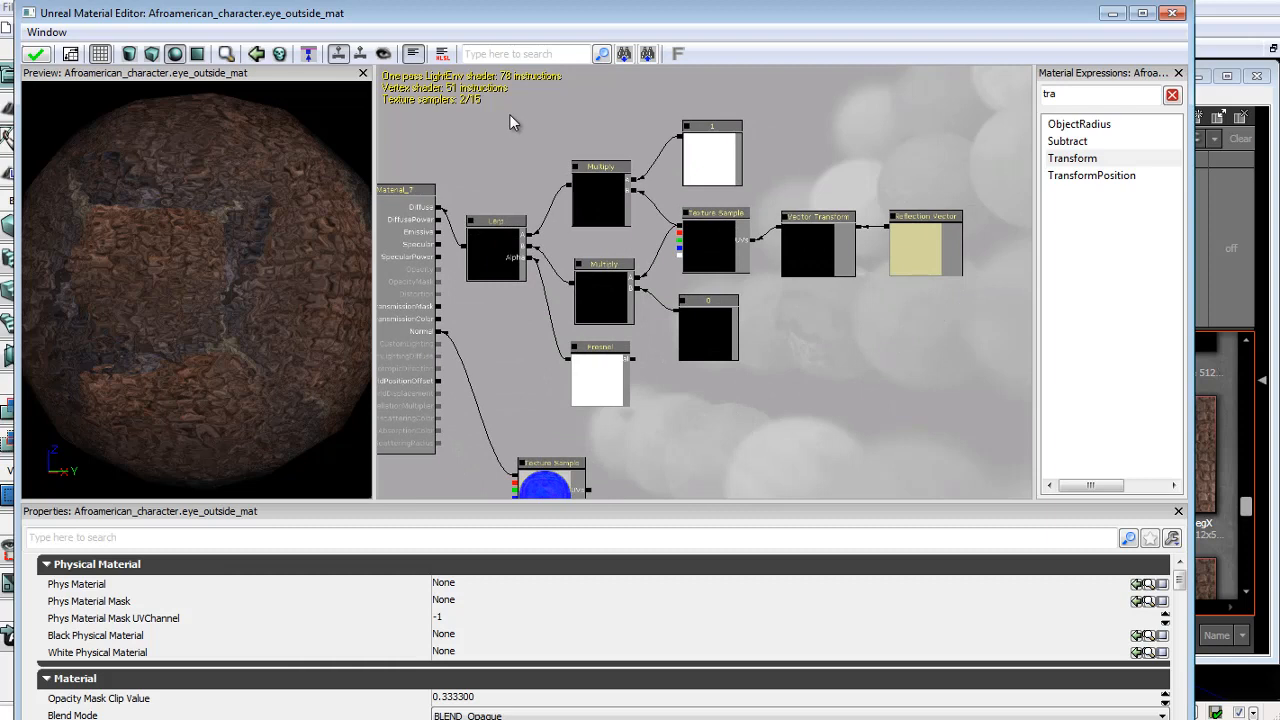
left_click_drag(969, 382, 969, 382, "ctrl+alt")
left_click_drag(608, 294, 658, 216)
left_click(797, 364)
left_click_drag(751, 284, 776, 294)
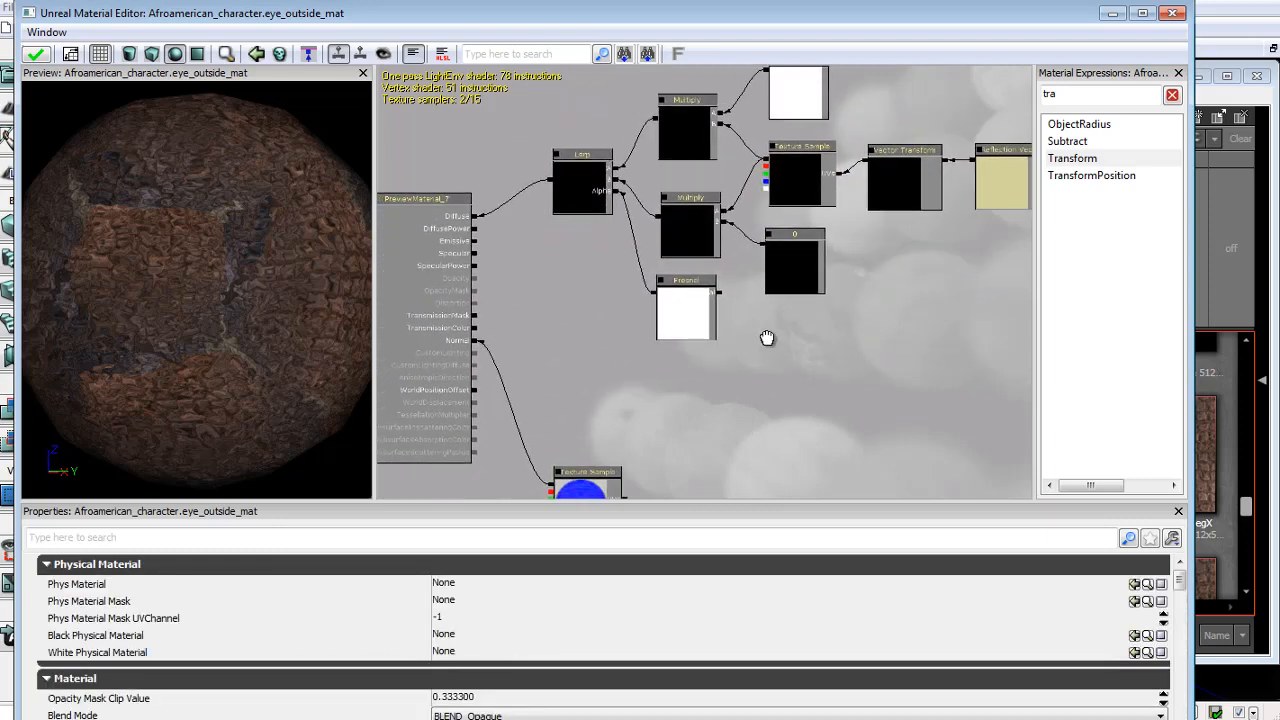
Set the R value of the constant feeding the upper Multiply to 0.5 and check the reflection on the preview sphere.
left_click_drag(767, 338, 730, 384)
left_click(757, 104)
left_click(476, 572)
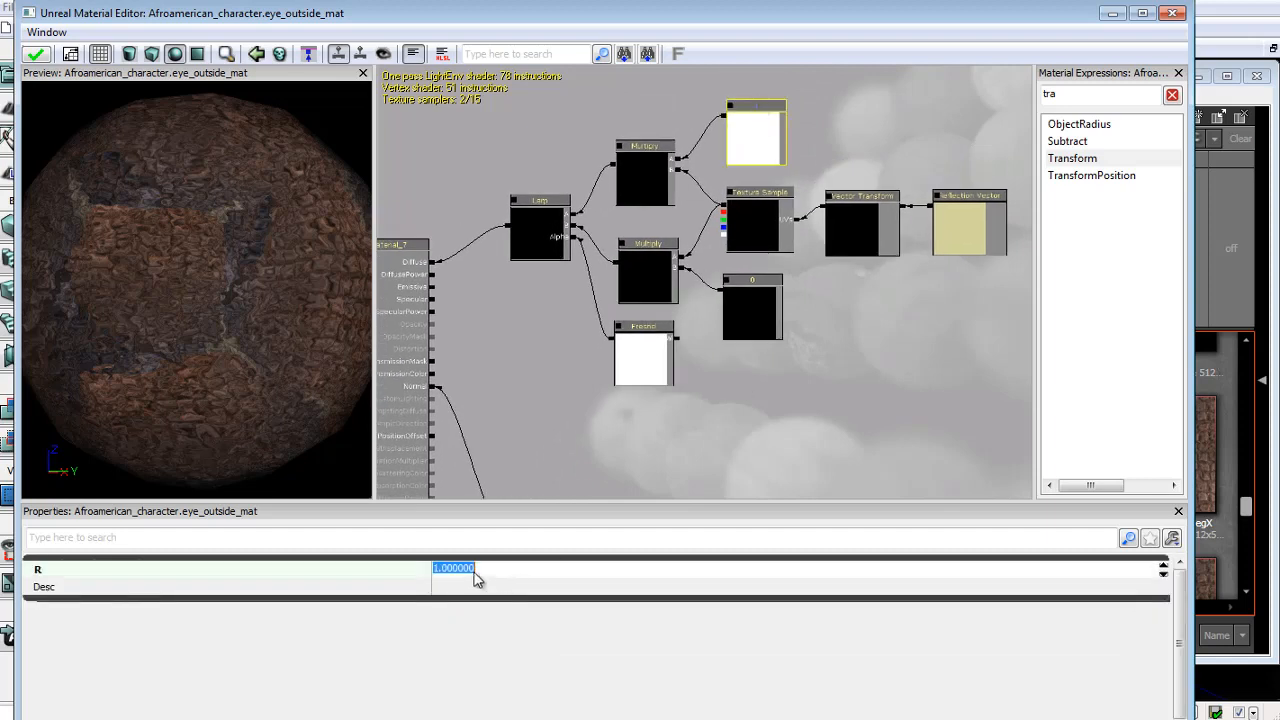
type("0.5")
key("Return")
right_click_drag(275, 330, 223, 315)
left_click_drag(223, 315, 340, 411)
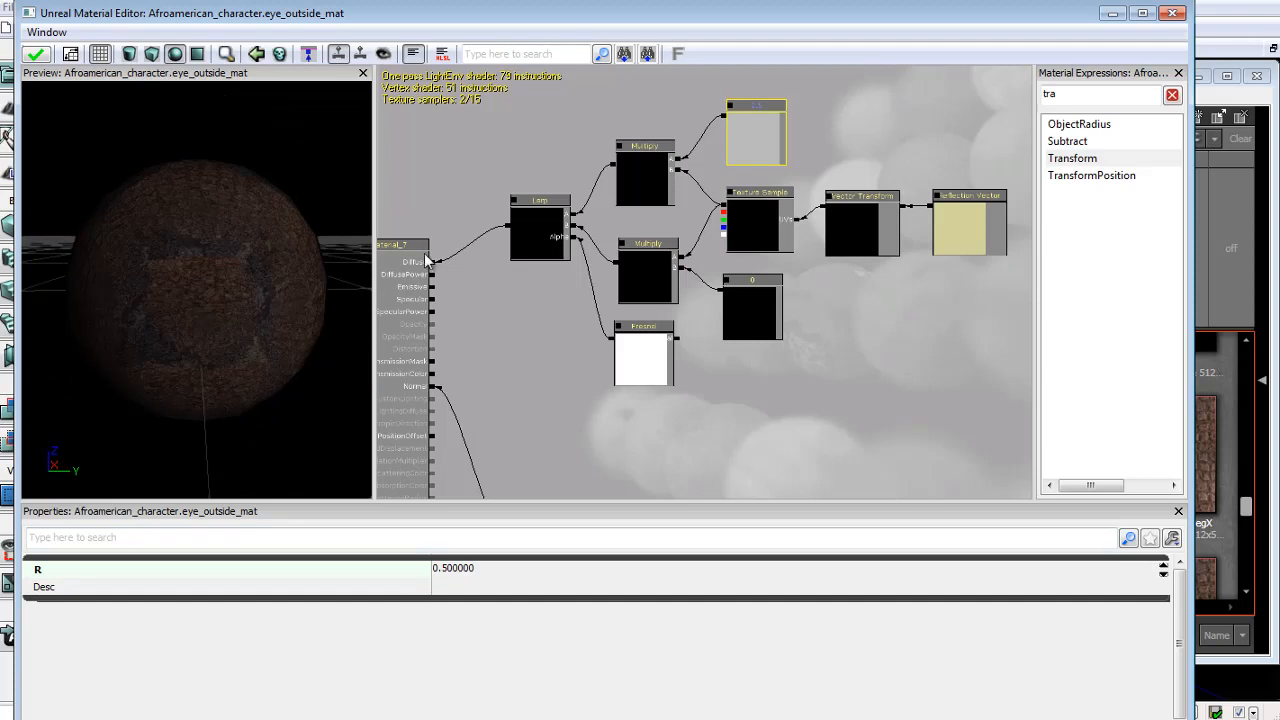
Shorten the editor window, set the material's Blend Mode to BLEND_Additive and inspect the result on the preview sphere.
left_click(506, 344)
left_click_drag(506, 344, 522, 319)
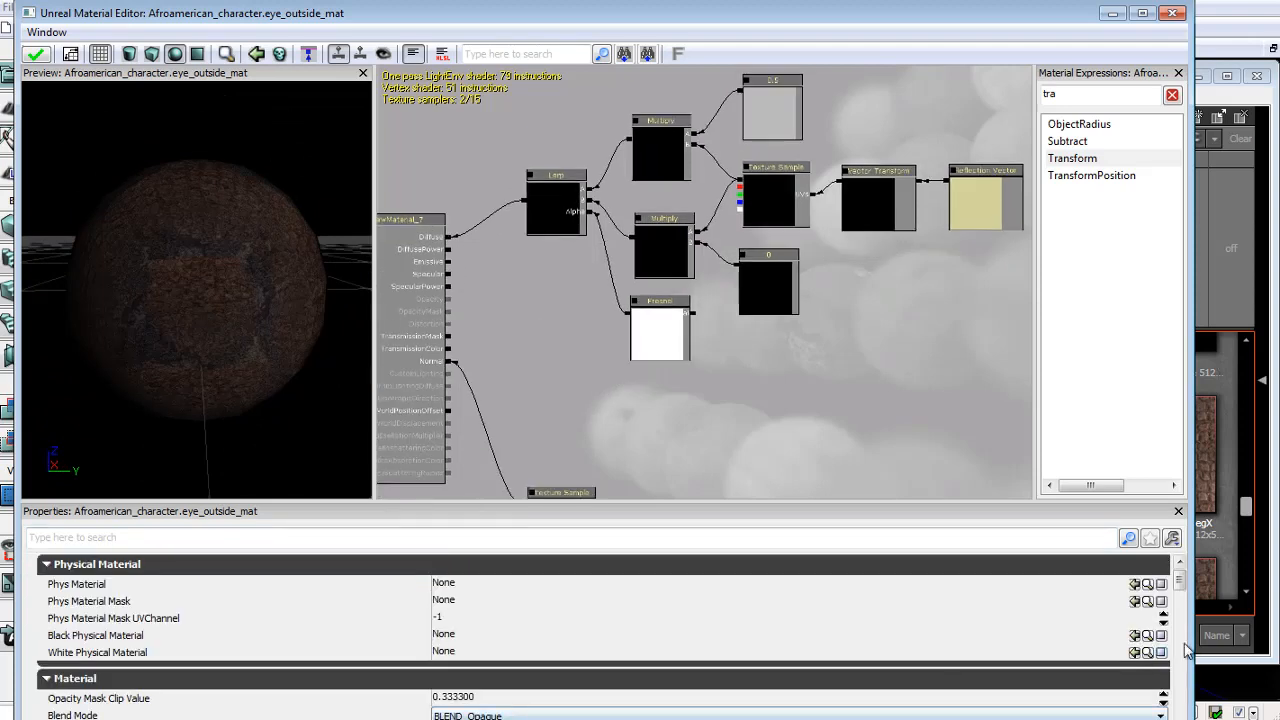
left_click_drag(931, 719, 931, 690)
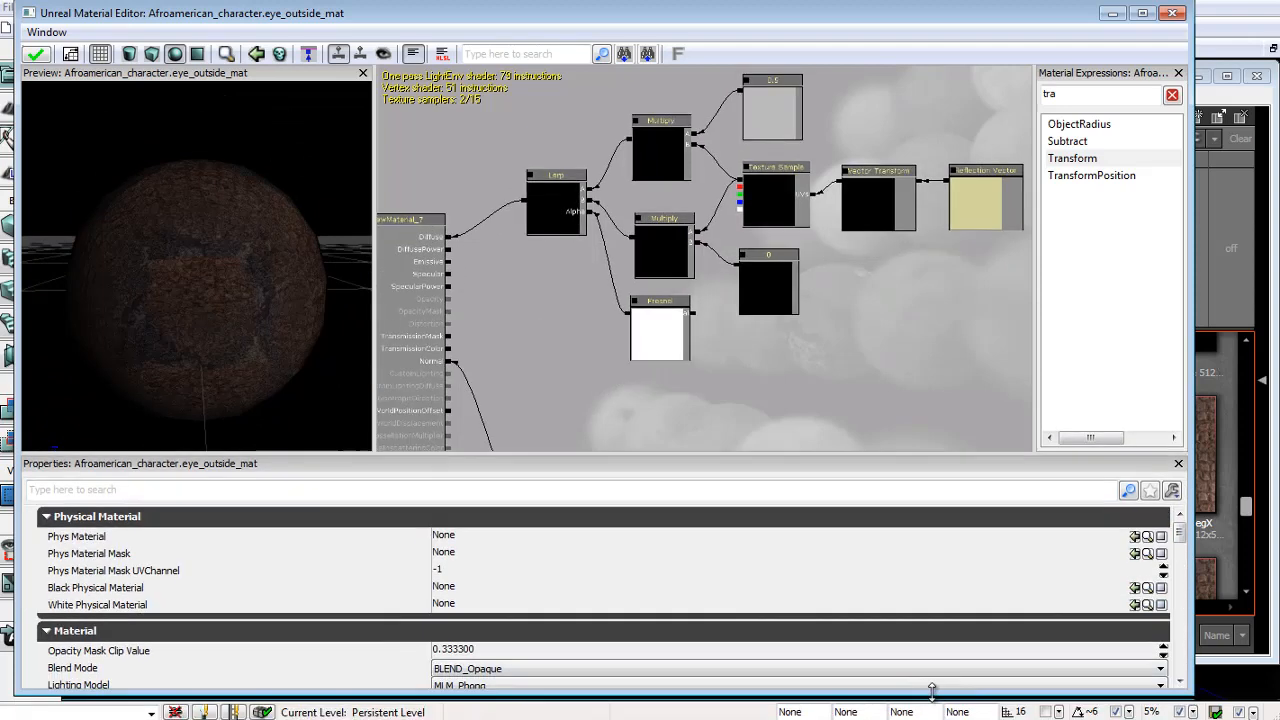
left_click_drag(1181, 543, 1116, 558)
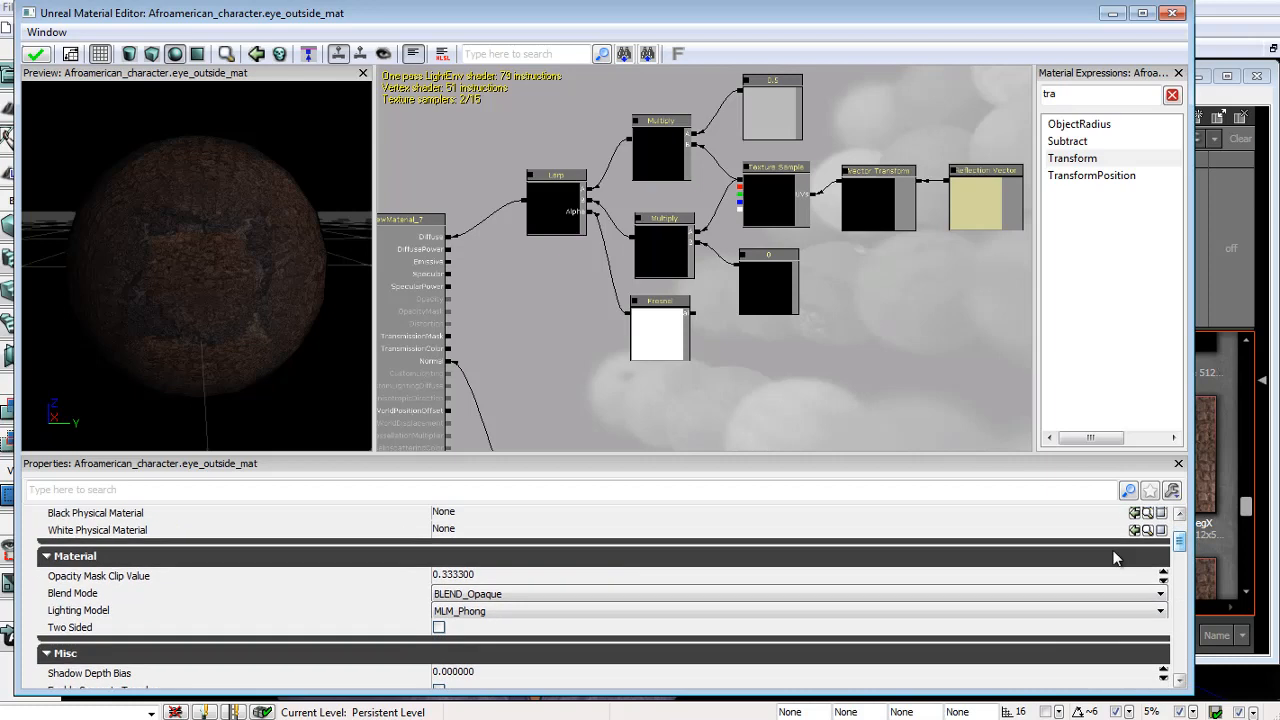
left_click(517, 598)
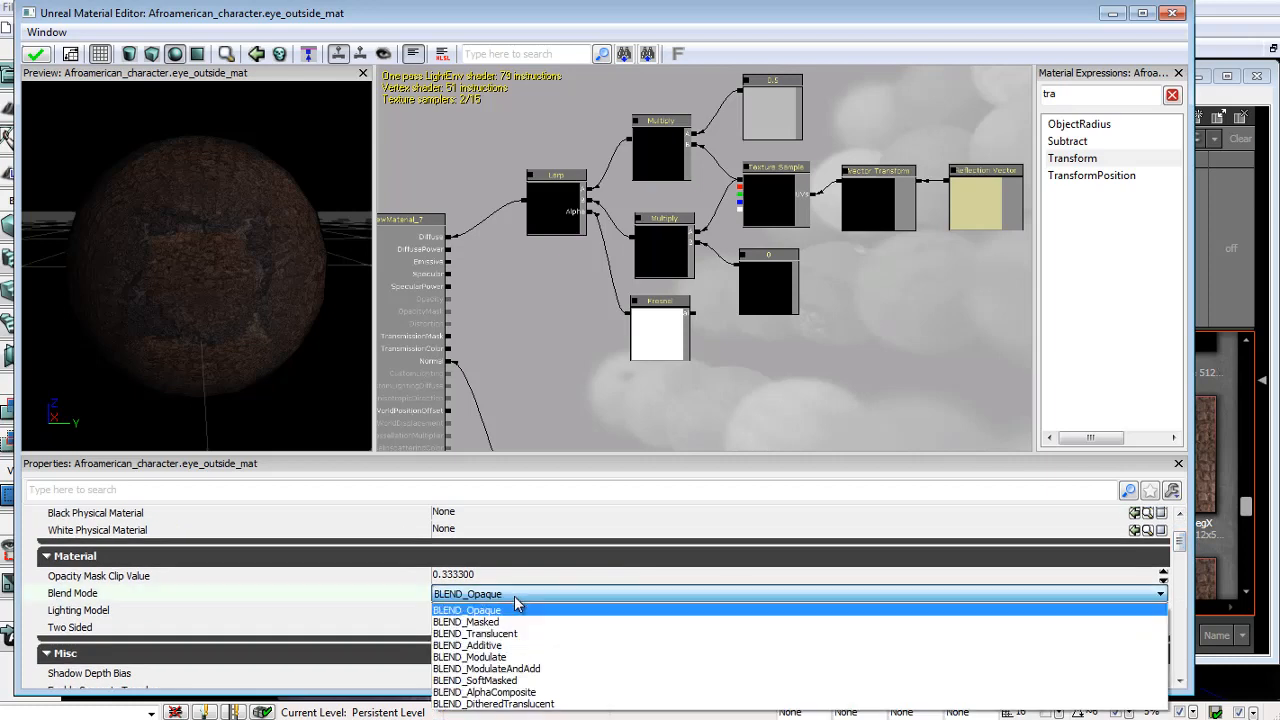
left_click(484, 646)
left_click_drag(247, 250, 175, 118)
left_click_drag(61, 221, 40, 270)
right_click_drag(40, 270, 187, 260)
left_click_drag(187, 260, 221, 158)
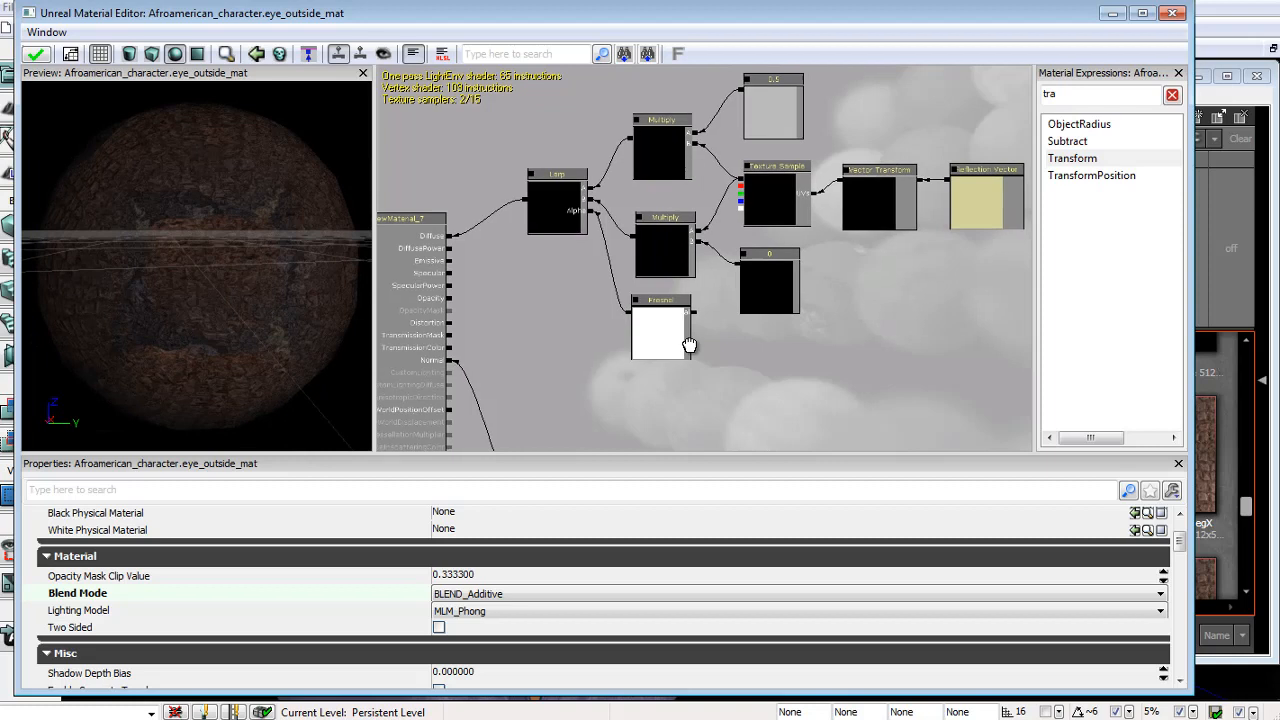
Add a constant below the Fresnel node and connect it to the material's Specular input.
left_click_drag(686, 343, 571, 354)
key("1")
left_click(579, 373)
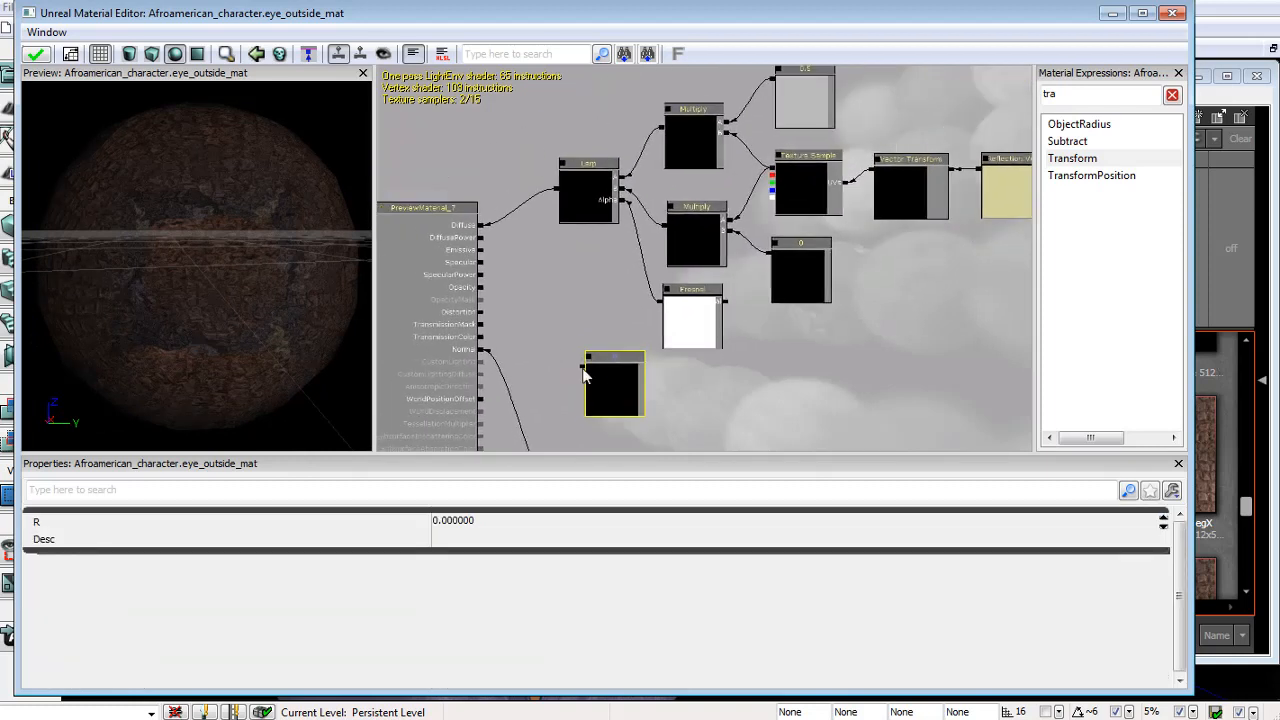
left_click(567, 352)
left_click_drag(487, 272, 482, 263)
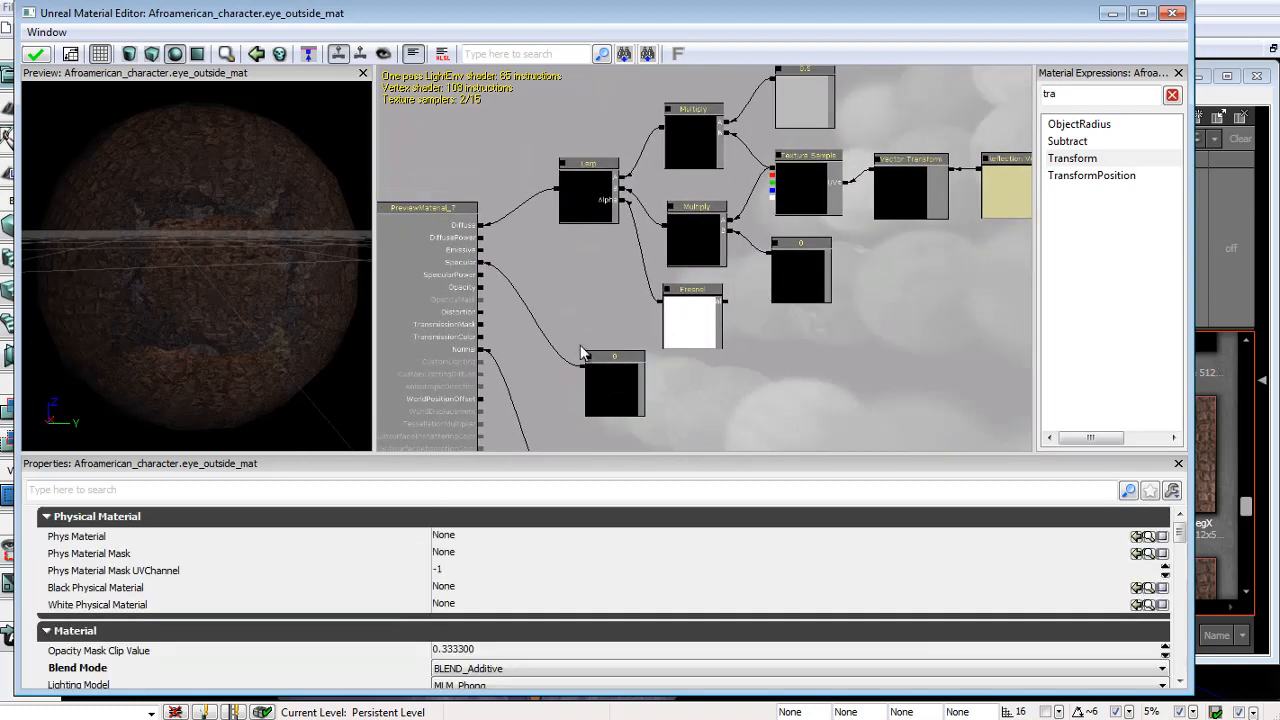
left_click_drag(601, 379, 587, 332)
mouse_move(599, 357)
left_mouse_down()
mouse_move(615, 370)
mouse_move(611, 356)
left_mouse_up()
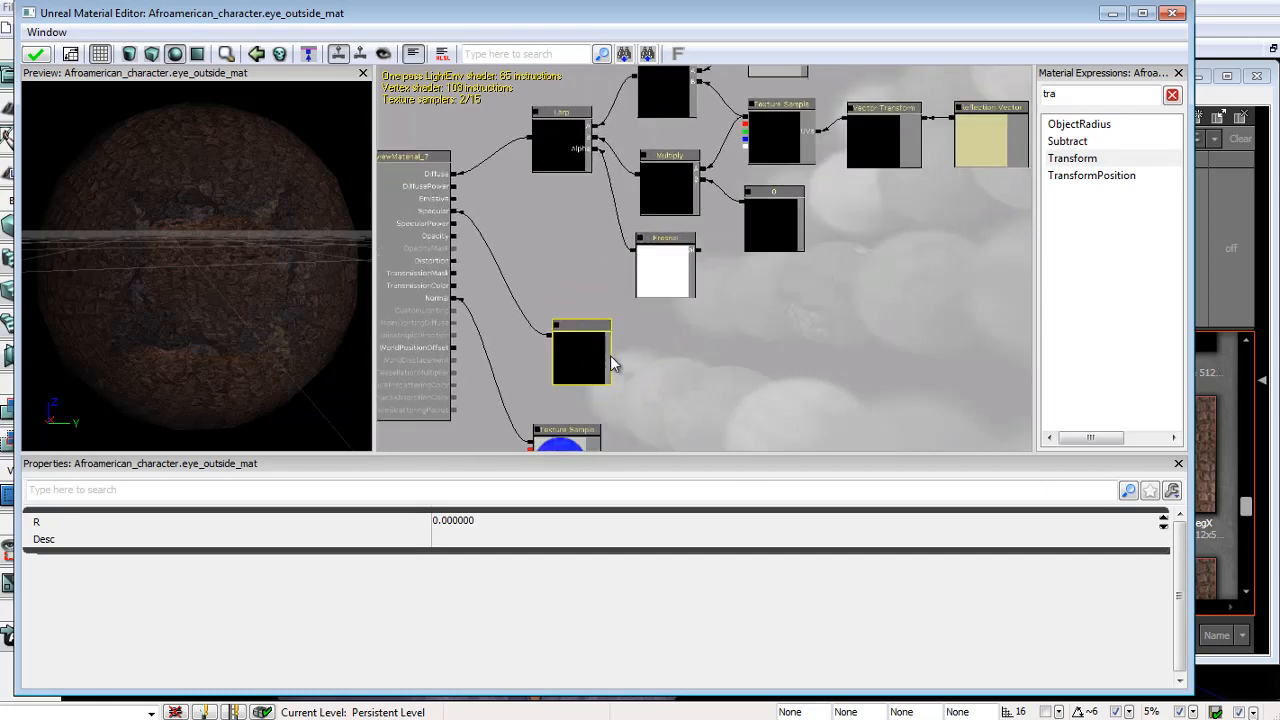
Add a second constant beside the Specular one, set the Specular constant's R to 4 and check the highlight on the sphere.
key("1")
left_click(687, 355)
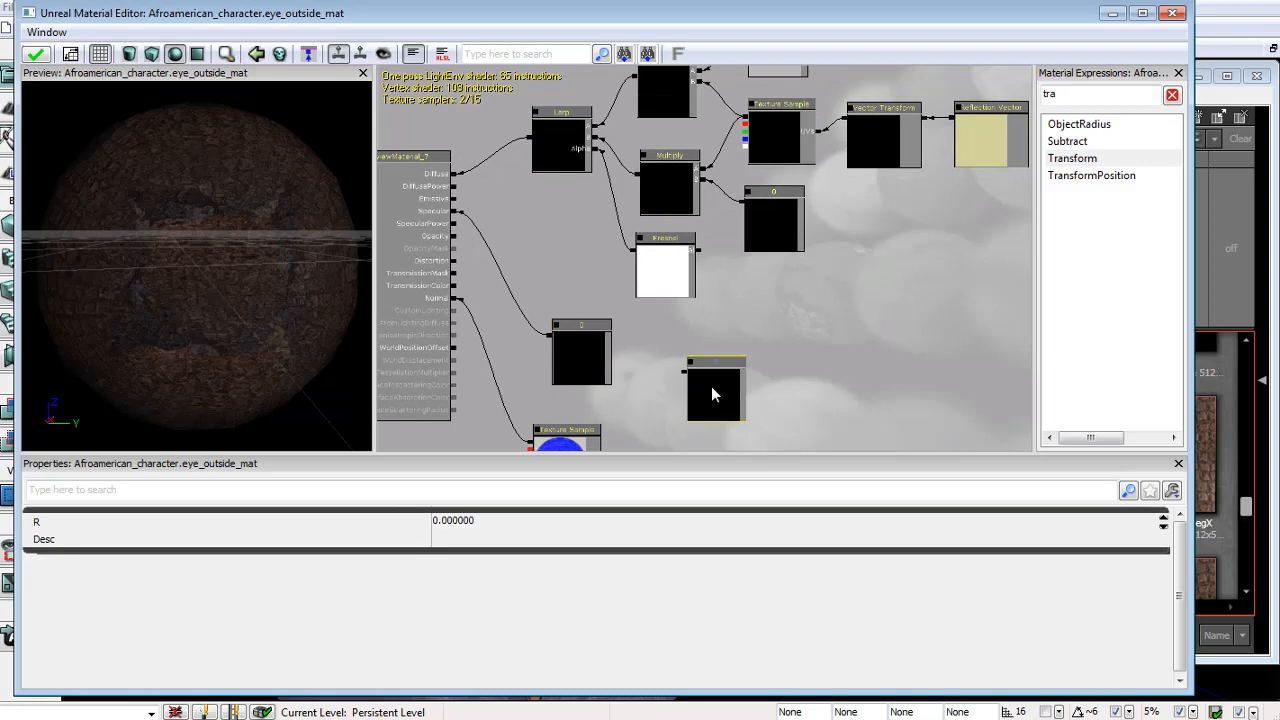
left_click_drag(749, 364, 777, 336)
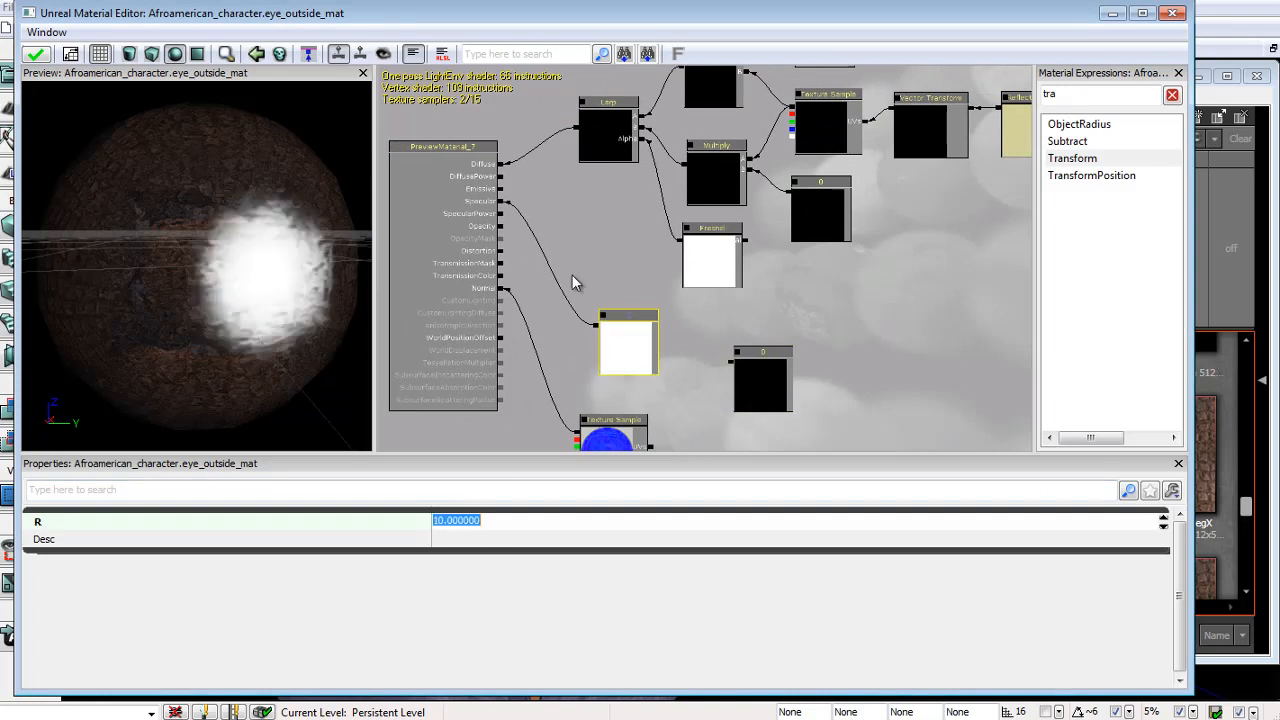
left_click_drag(574, 278, 595, 282)
right_click_drag(265, 271, 266, 283)
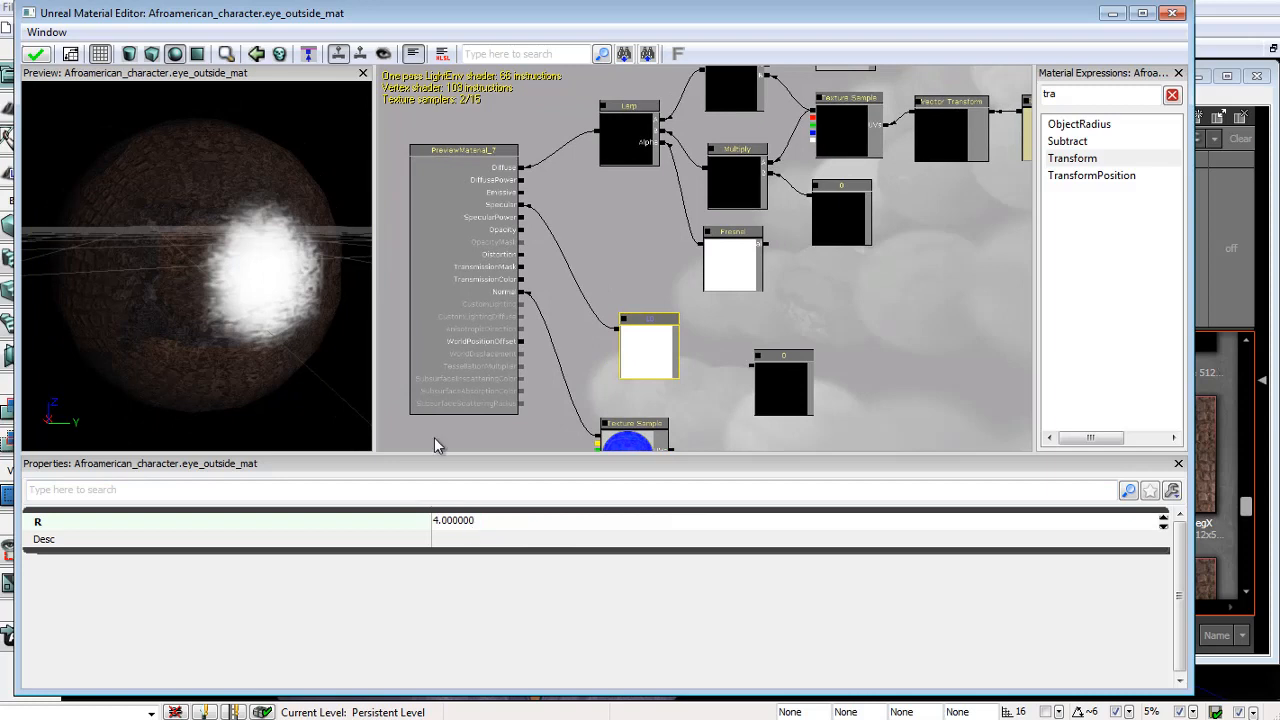
right_click_drag(57, 301, 170, 278)
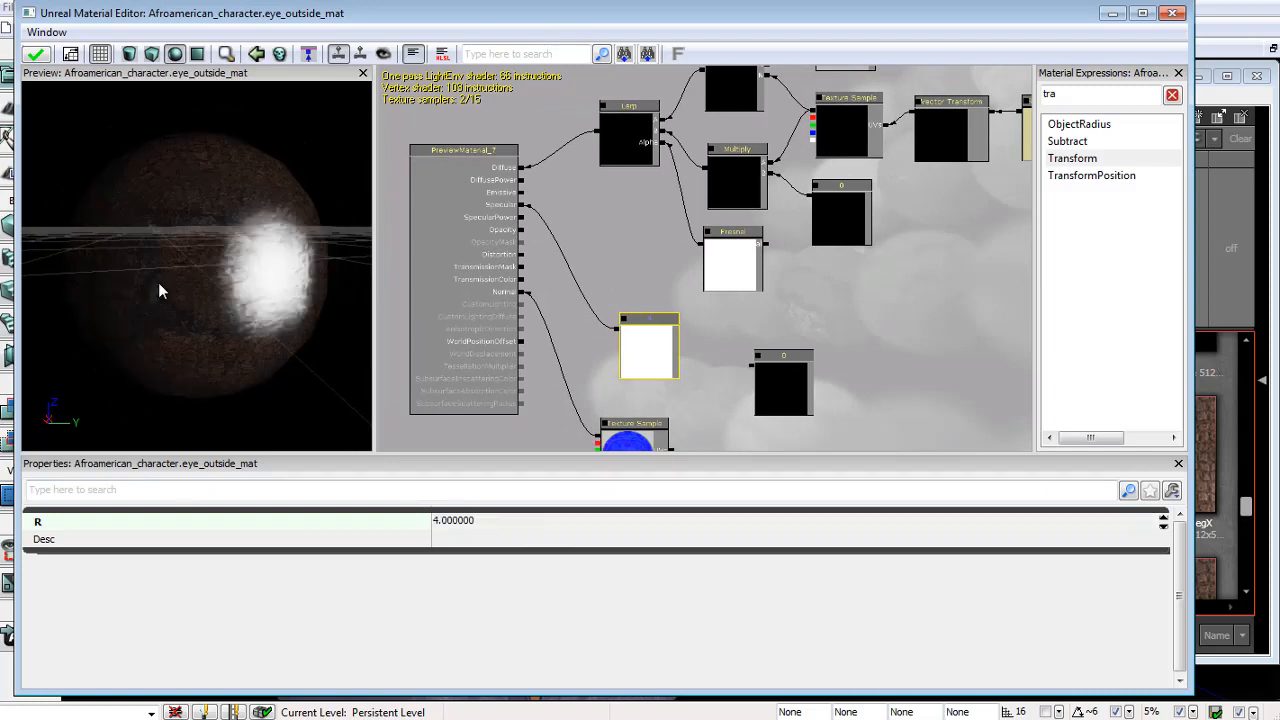
left_click_drag(159, 290, 200, 245)
Connect the unused constant to the material's SpecularPower input and set its R value to 40.
left_click_drag(573, 250, 612, 254)
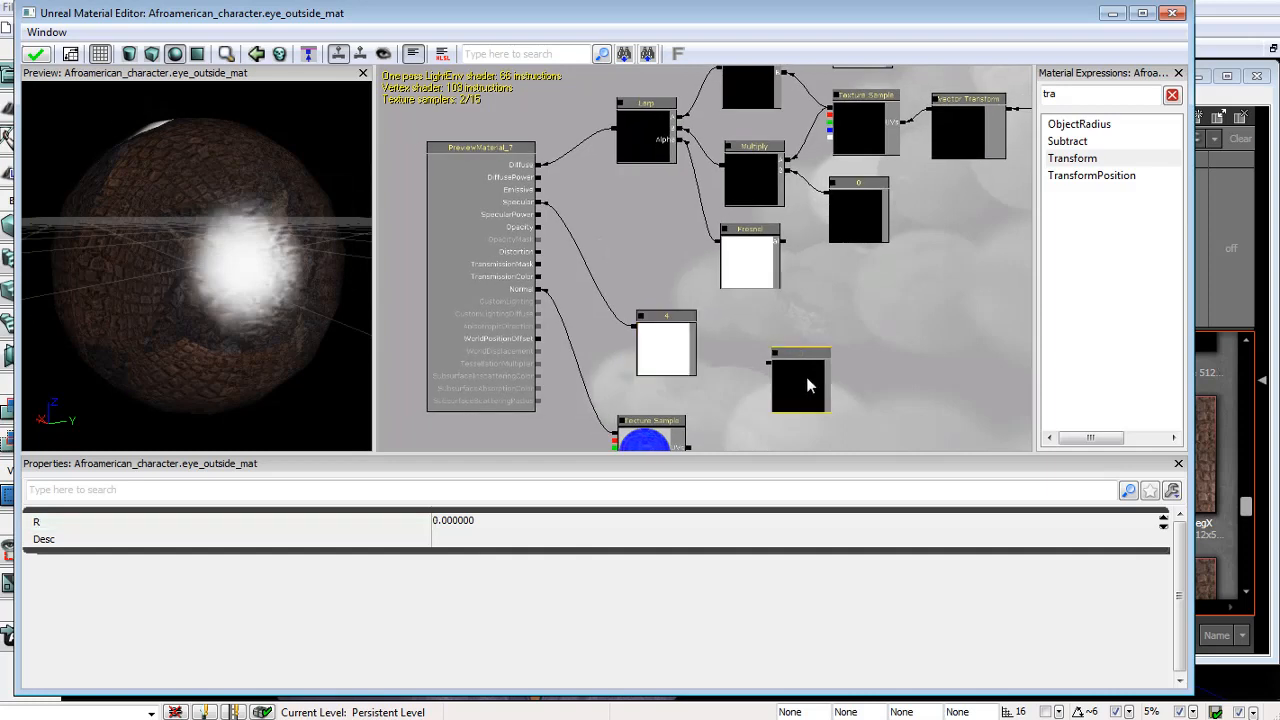
left_click(708, 314)
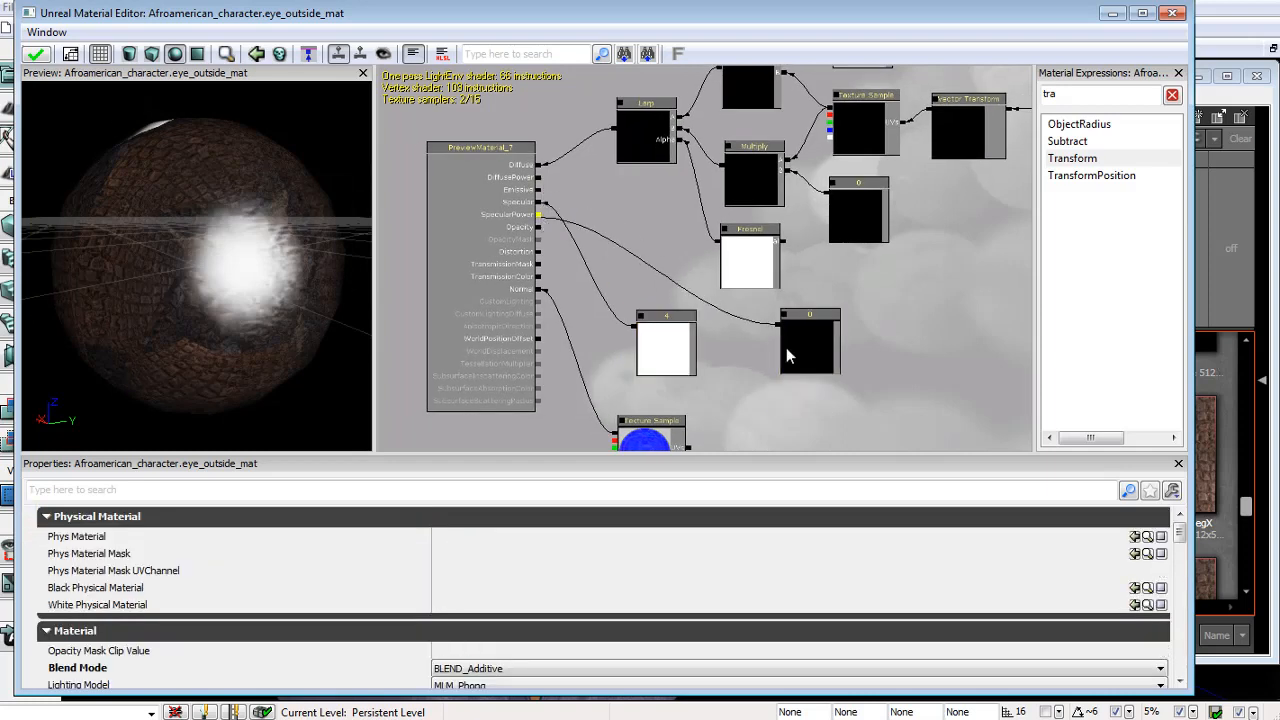
left_click(816, 348)
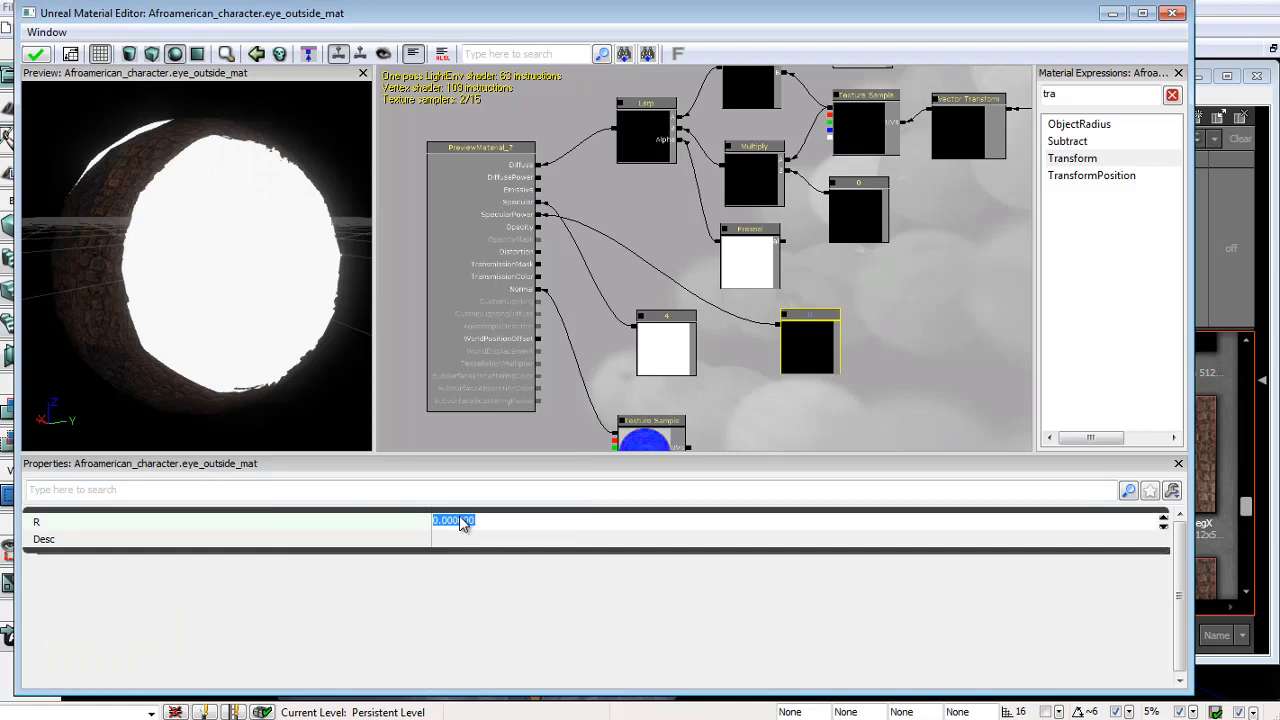
key("Return")
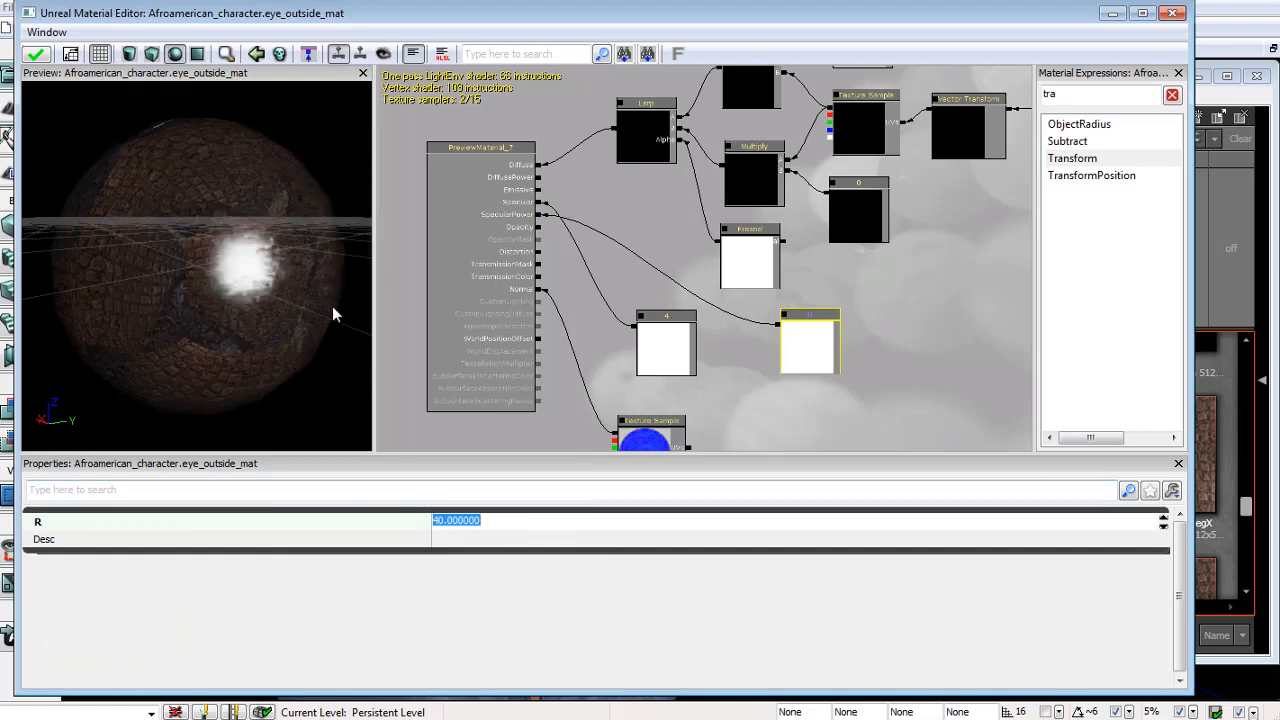
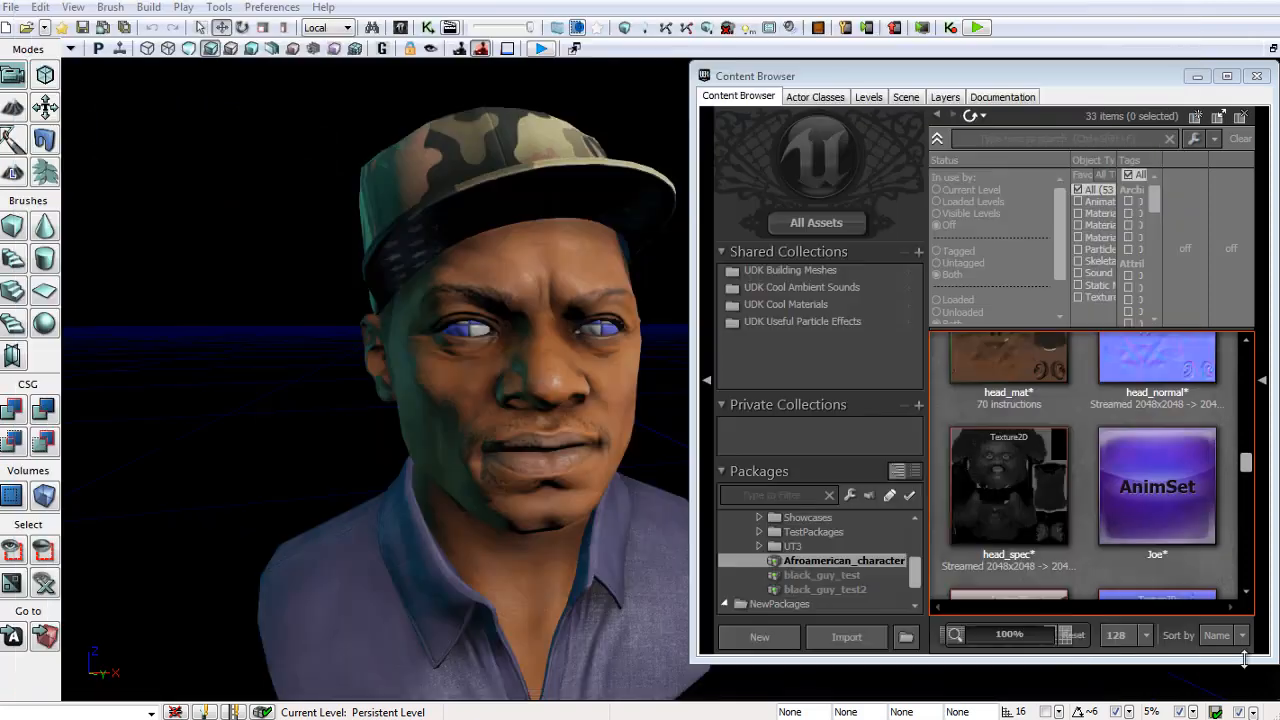
Open the complete_model_udk static mesh for editing and select the eye_outside_mat material in the Content Browser.
left_click_drag(1246, 462, 1248, 379)
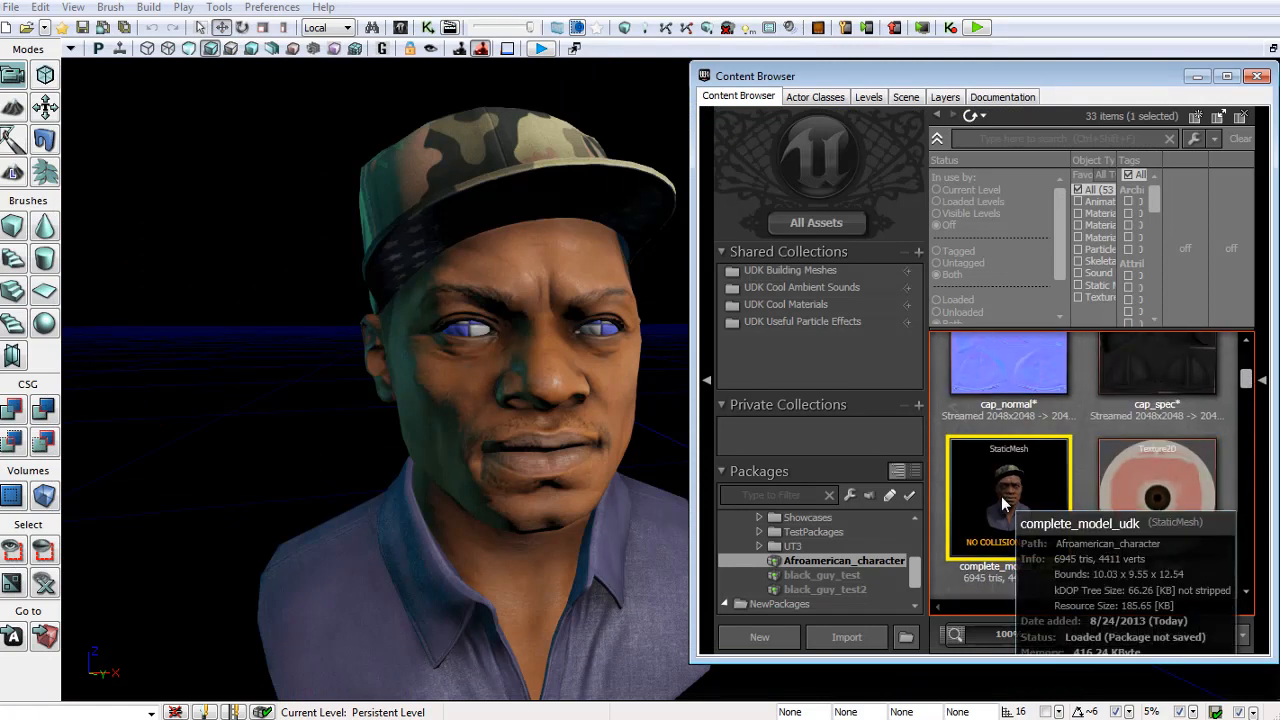
double_click(1008, 490)
left_click(1249, 406)
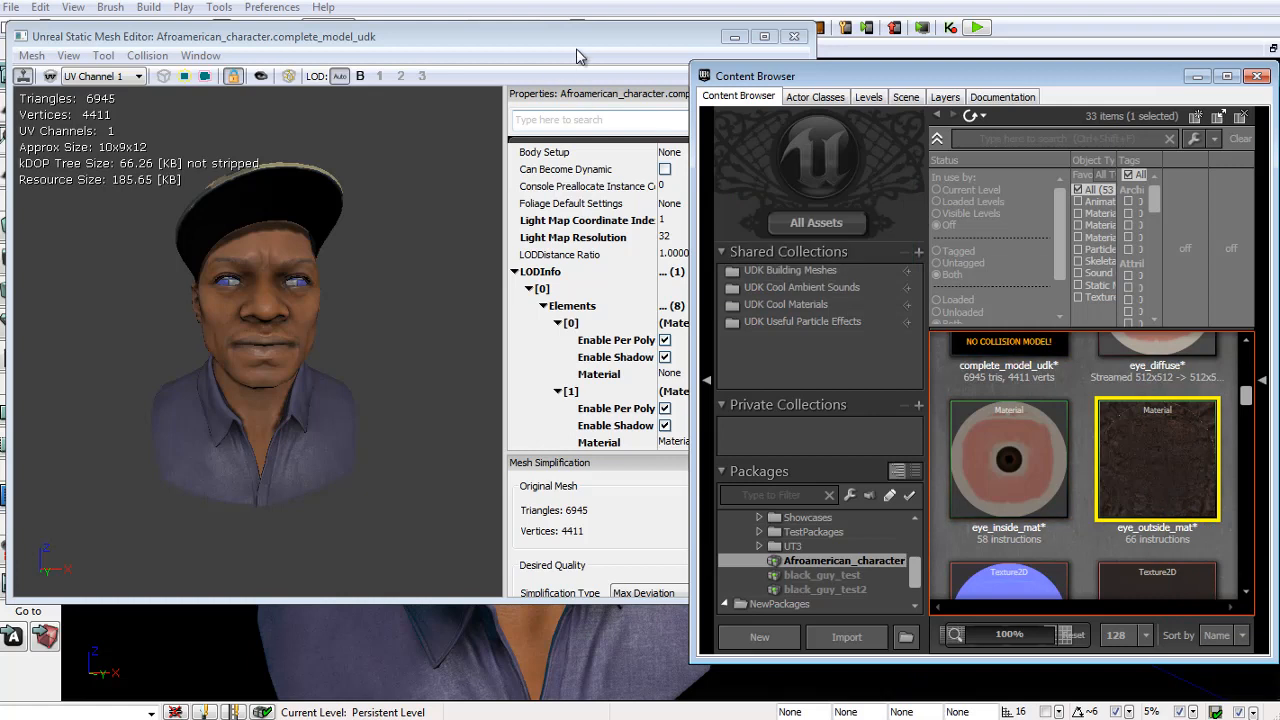
Assign the selected eye_outside_mat material to LODInfo element [7] of the character mesh and close the static mesh editor.
left_click(650, 175)
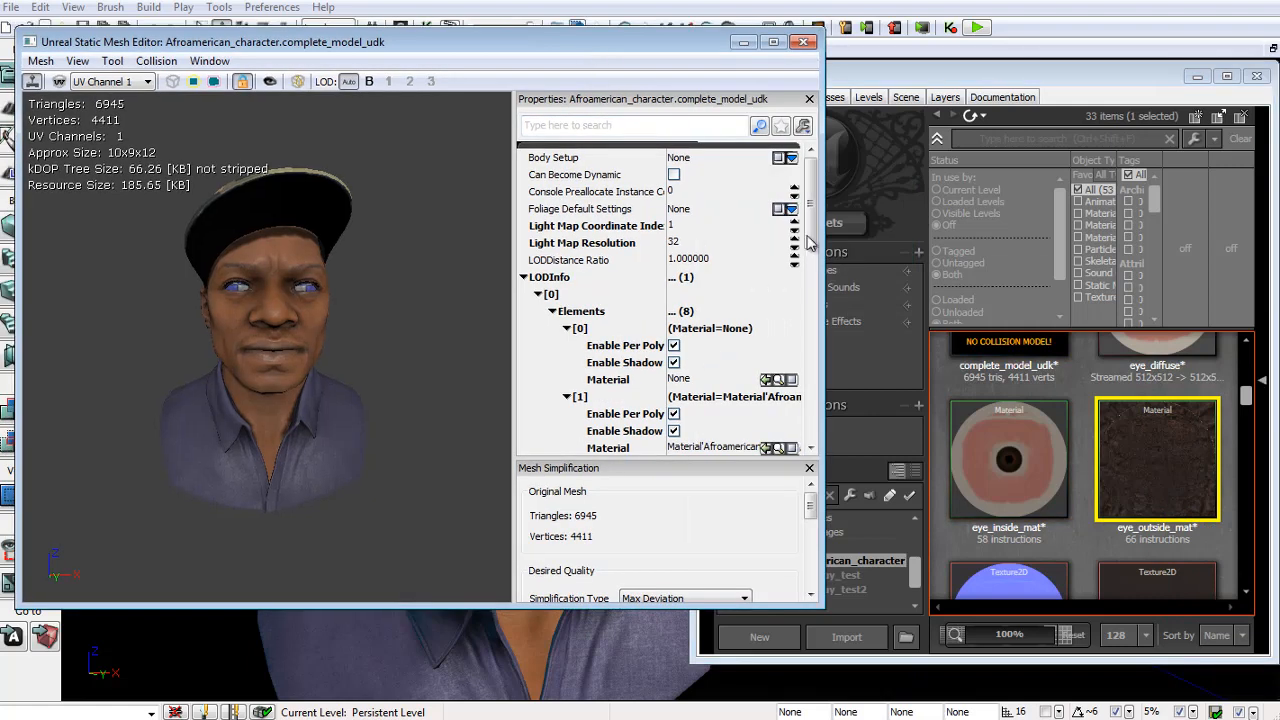
left_click_drag(808, 243, 810, 349)
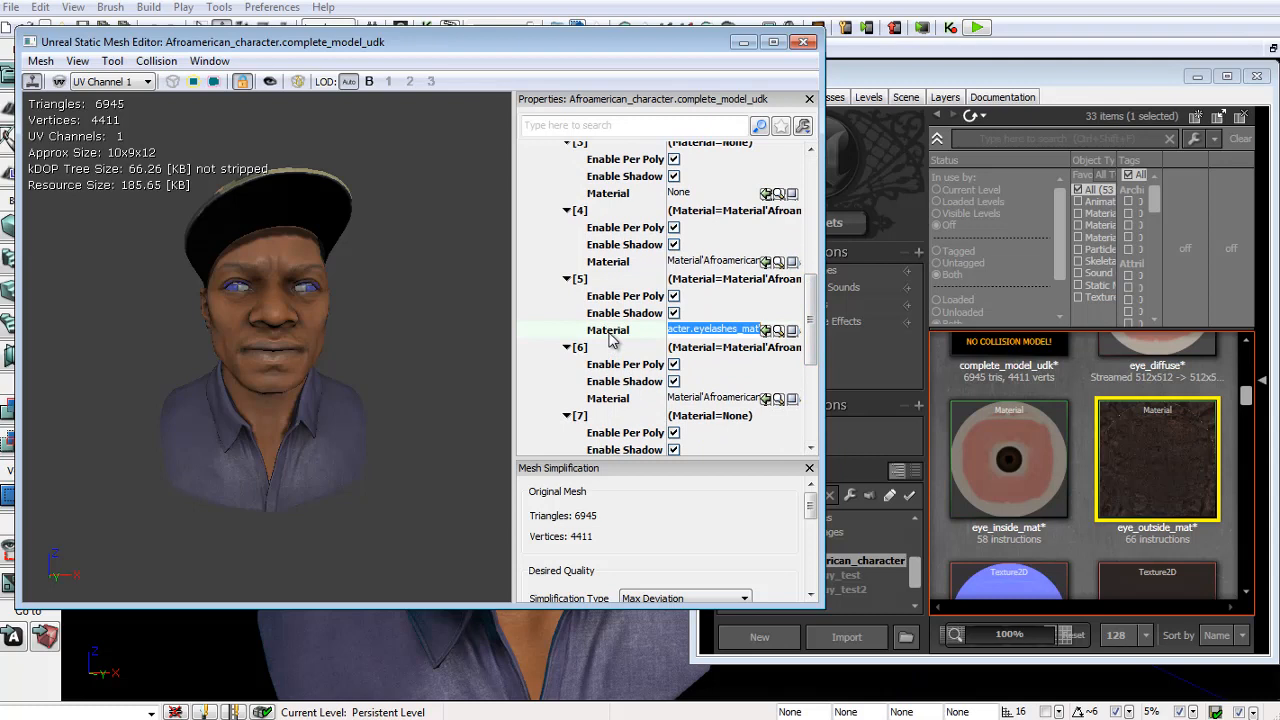
scroll(373, 301, "up", 8)
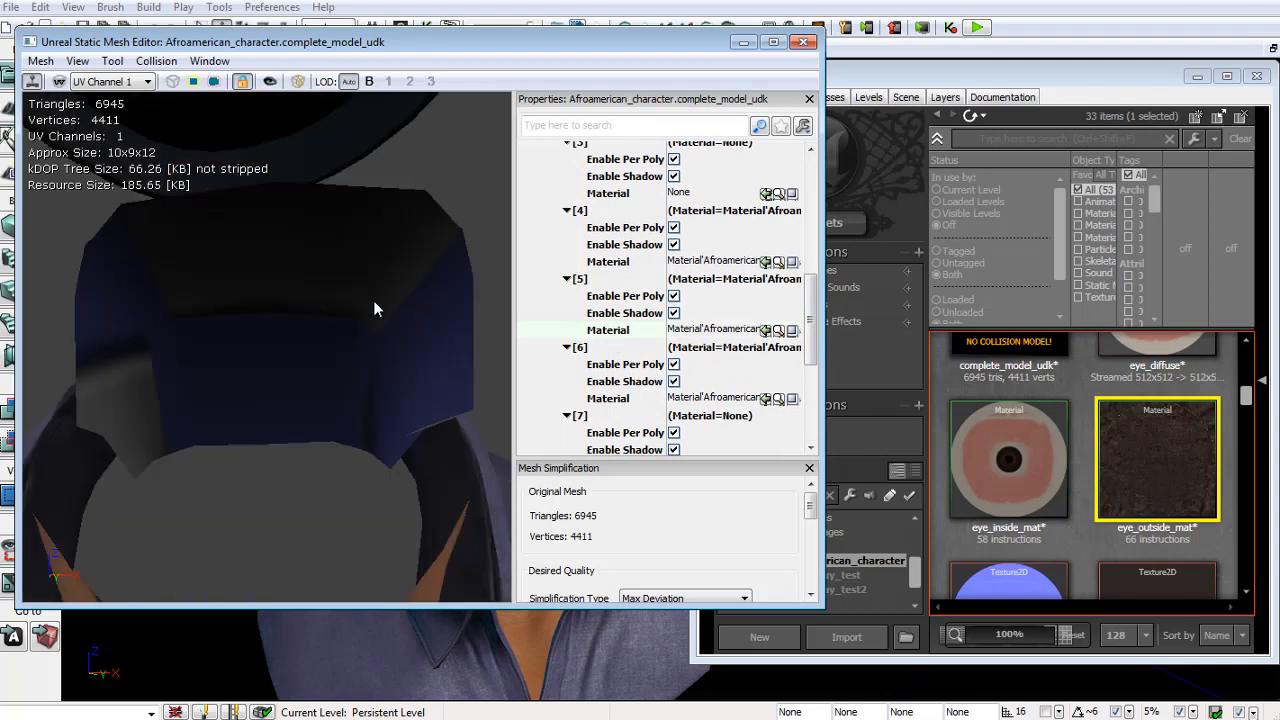
scroll(373, 301, "down", 2)
left_click_drag(370, 317, 316, 384)
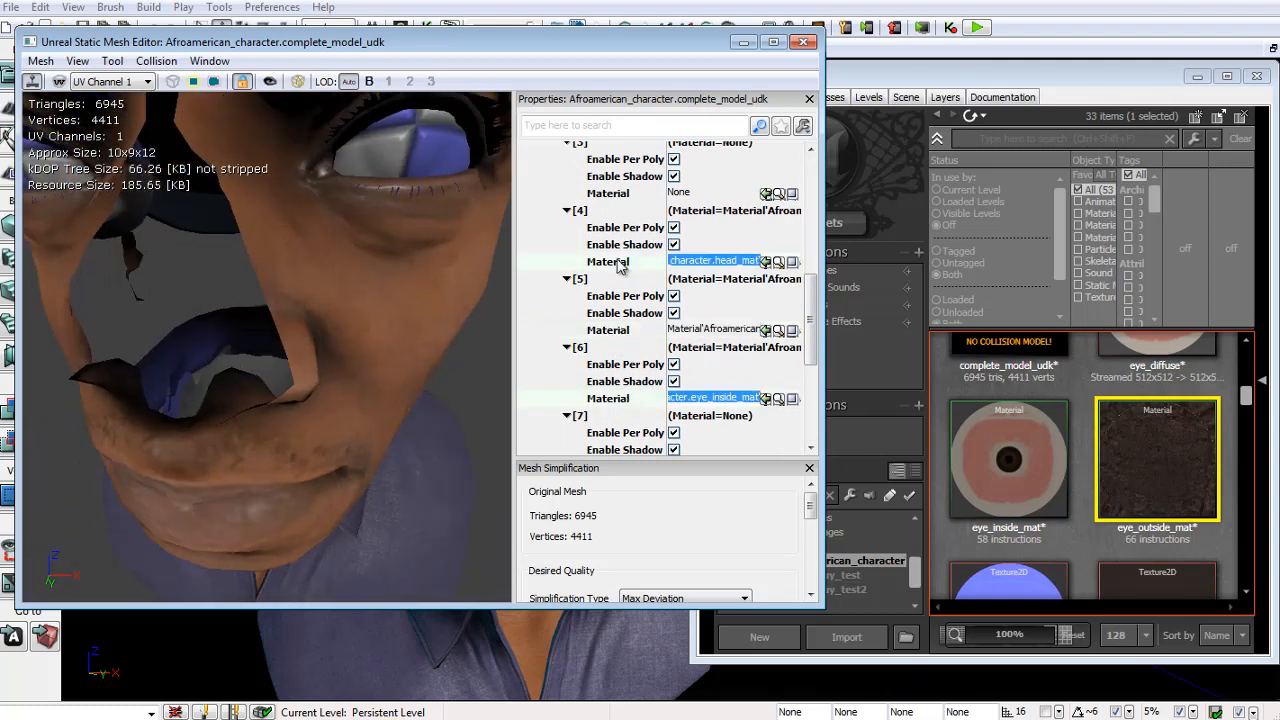
left_click(621, 195)
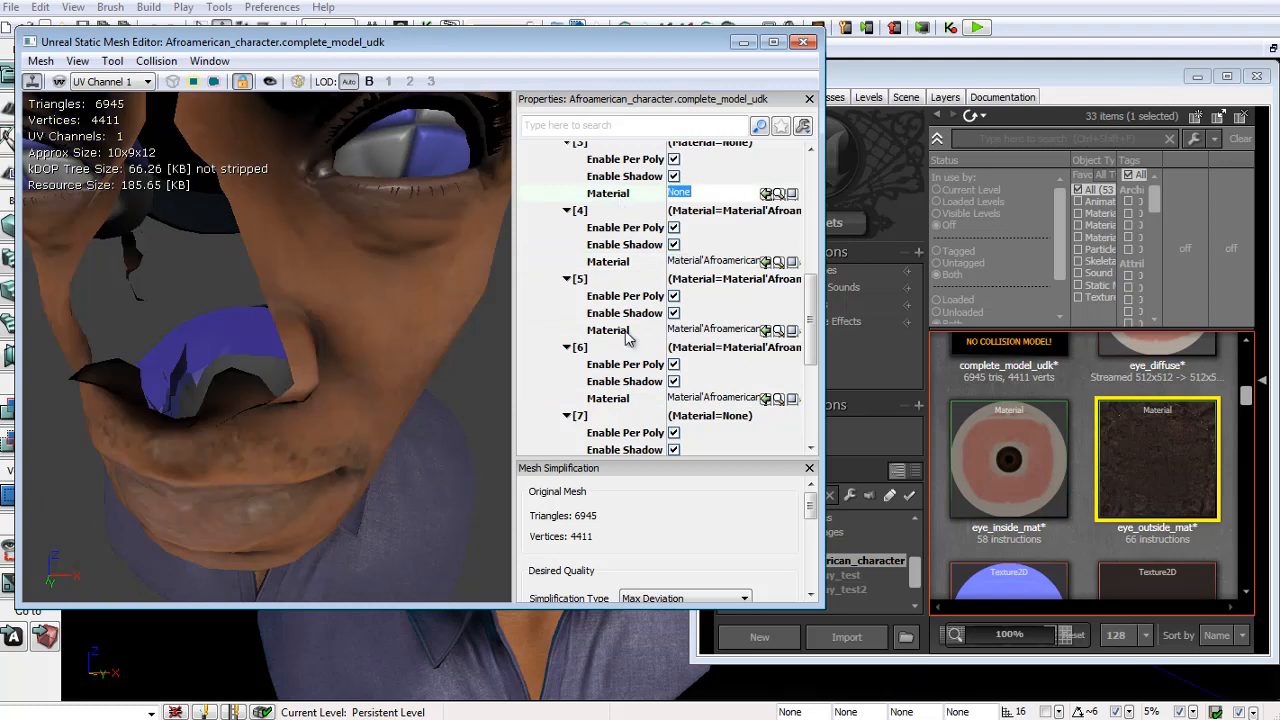
scroll(808, 348, "down", 2)
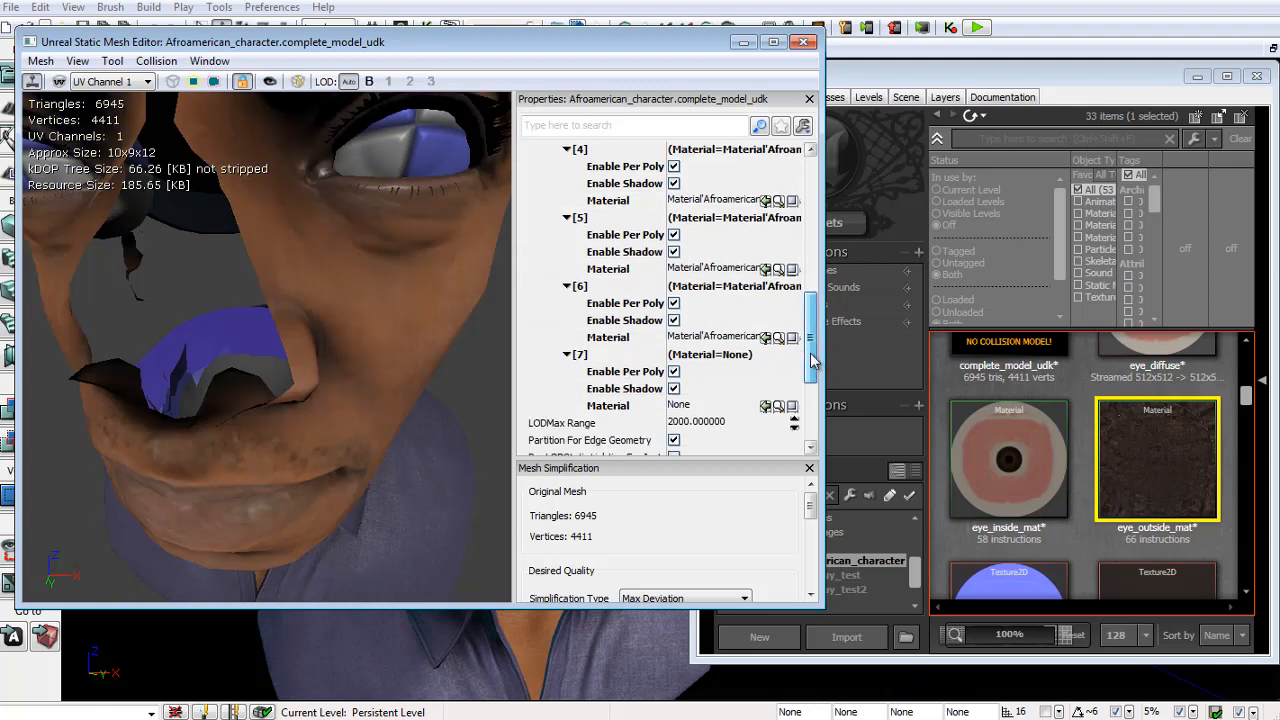
left_click(621, 398)
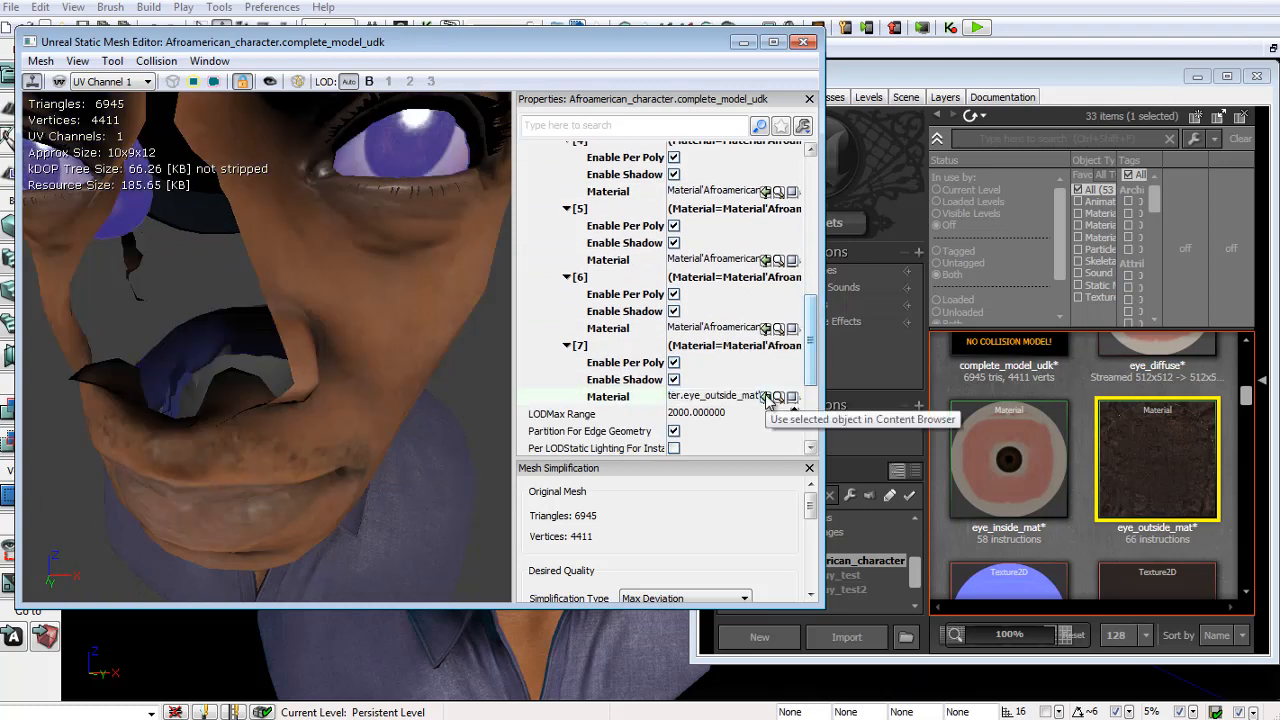
scroll(453, 272, "down", 8)
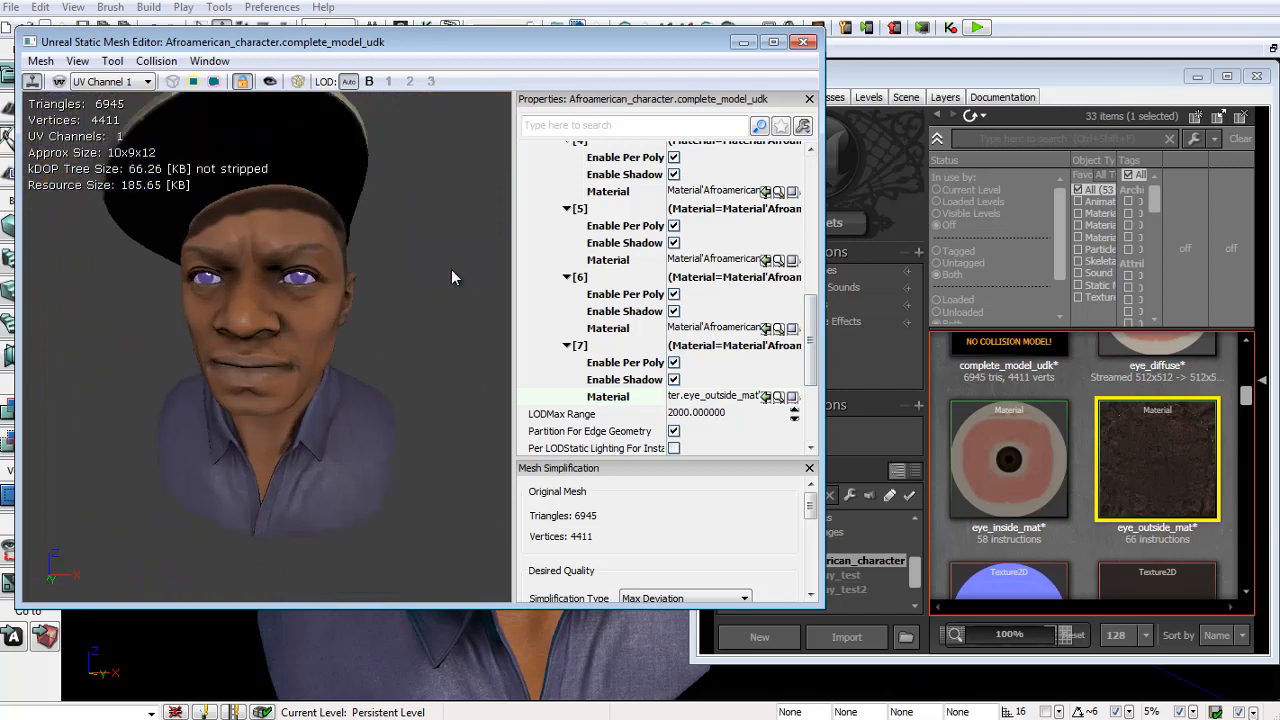
left_click_drag(450, 265, 514, 240)
left_click(803, 42)
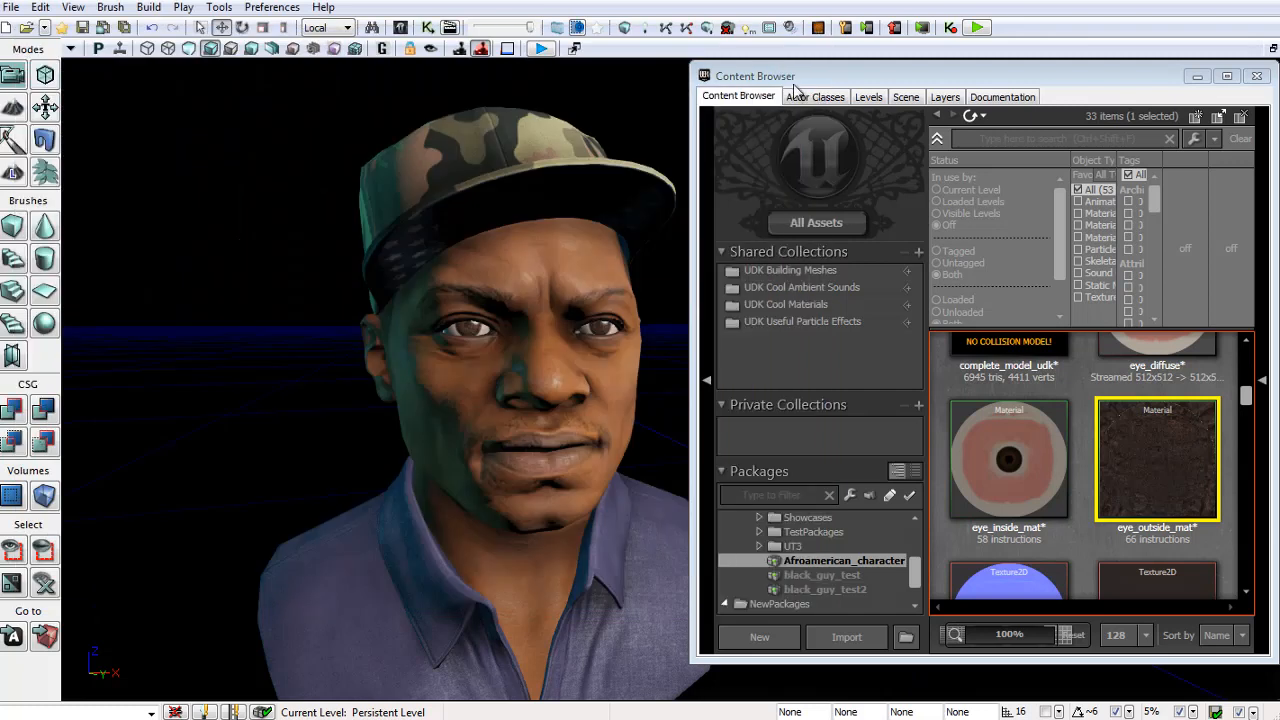
Hide the Content Browser and examine the eye reflections and the lit face close up from several camera angles.
left_click(1196, 77)
left_click_drag(846, 314, 586, 270)
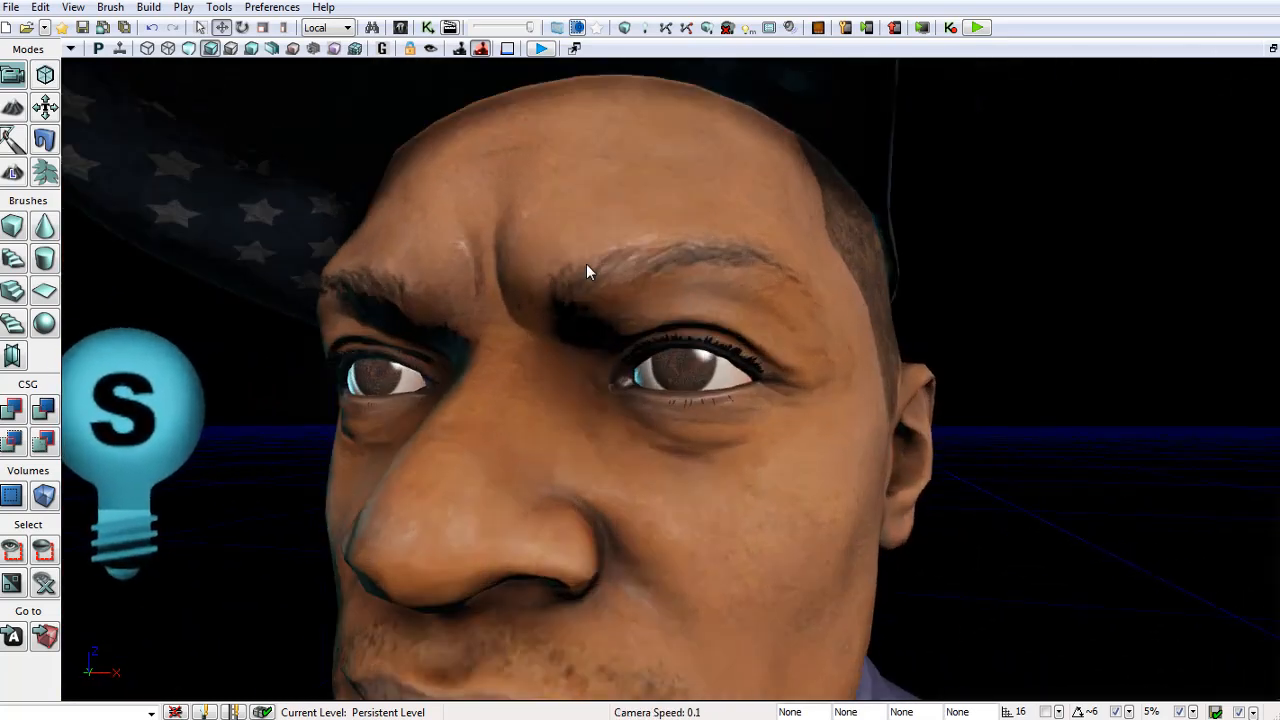
key("w")
right_click_drag(586, 263, 684, 278)
key("s")
key("w")
key("a")
key("a")
key("d")
key("s")
key("w")
key("s")
key("d")
key("w")
key("s")
key("a")
key("d")
key("s")
key("w")
key("a")
key("a")
scroll(648, 334, "down", 1)
key("w")
key("s")
key("w")
key("s")
key("a")
key("w")
key("w")
key("d")
key("w")
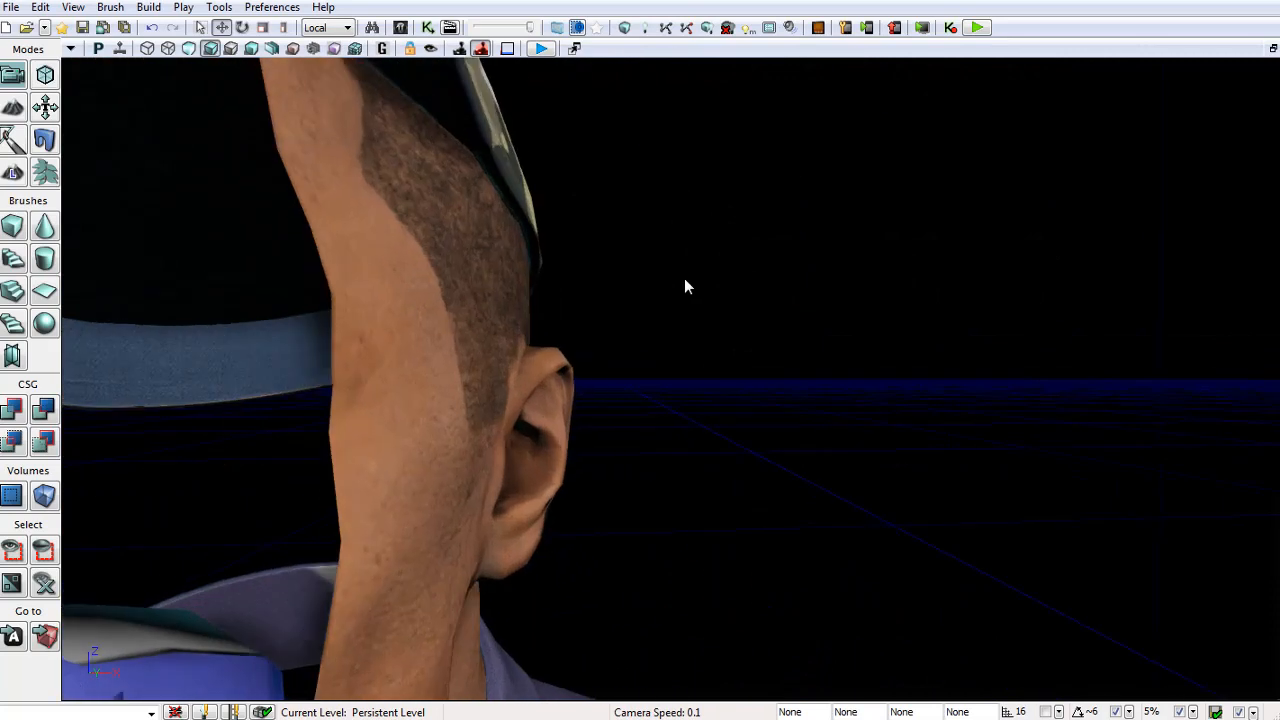
key("a")
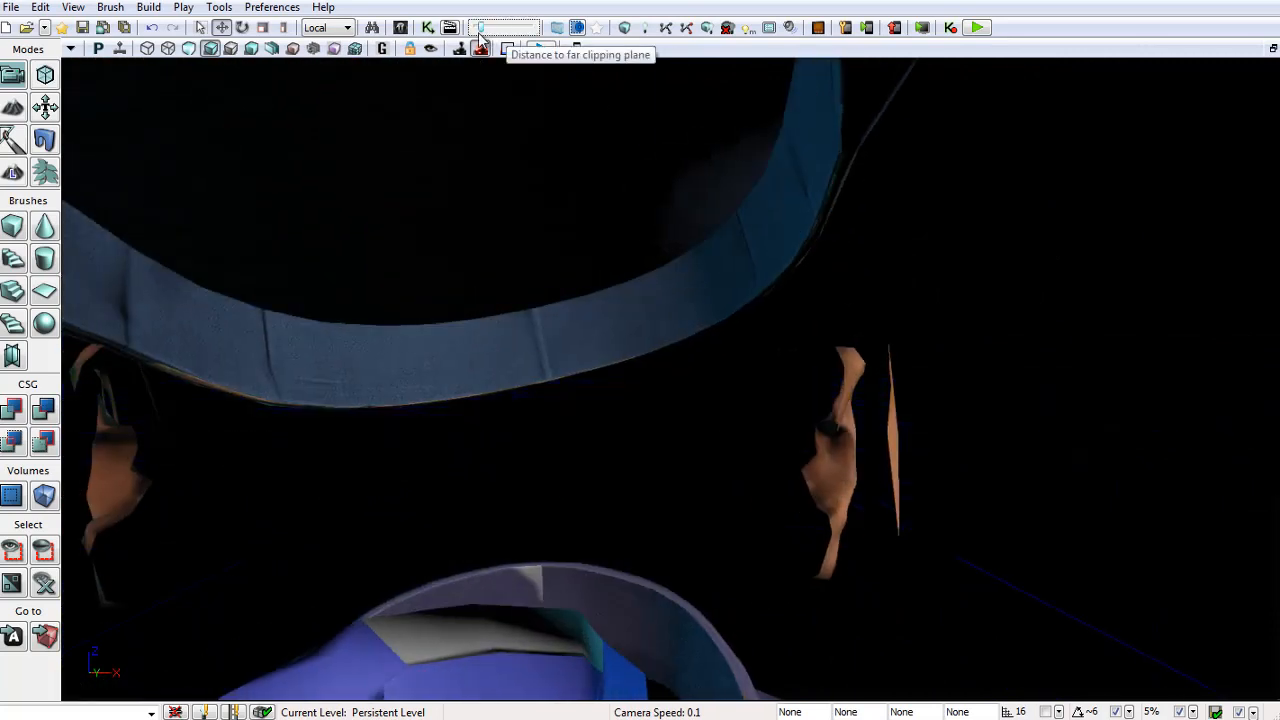
key("s")
right_click_drag(770, 285, 652, 302)
key("w")
key("d")
key("s")
key("a")
key("w")
key("s")
key("d")
key("w")
key("s")
key("w")
key("s")
key("a")
key("w")
key("s")
key("w")
key("s")
key("w")
scroll(653, 301, "down", 2)
key("s")
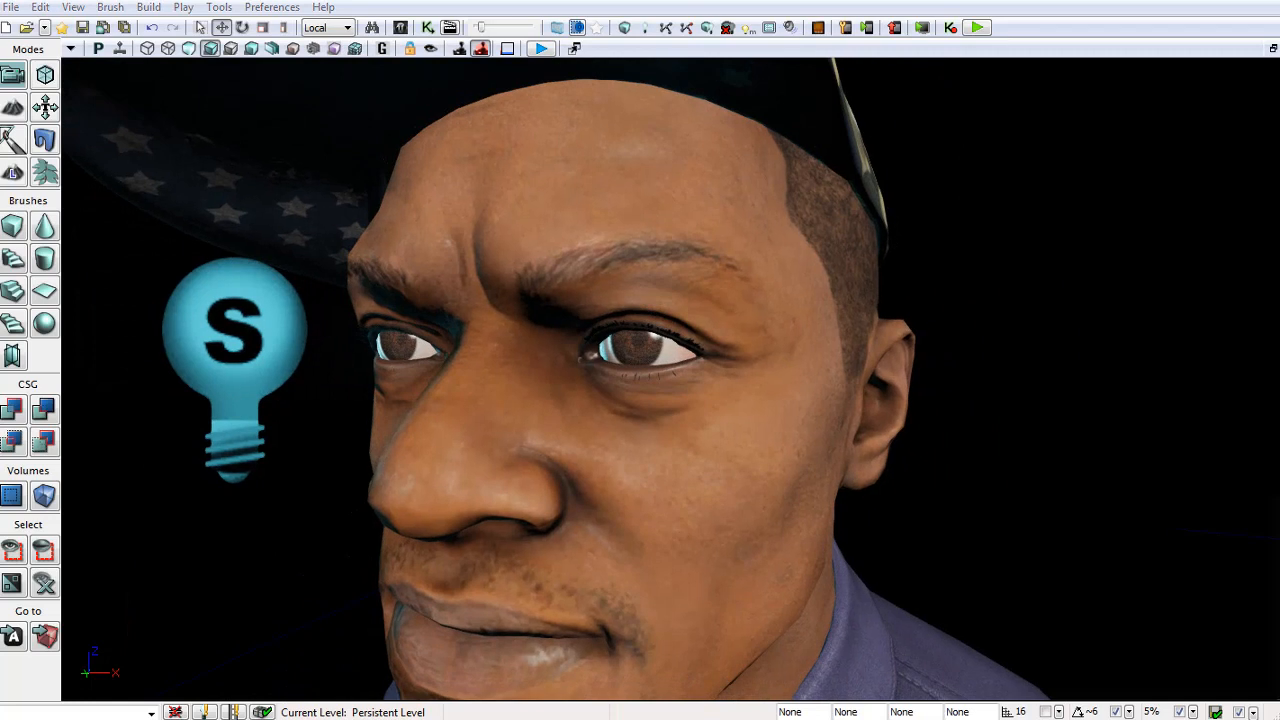
Review the eye_outside_mat node graph and preview highlight, close the material editor and inspect the eyes from the side.
key("alt+Tab")
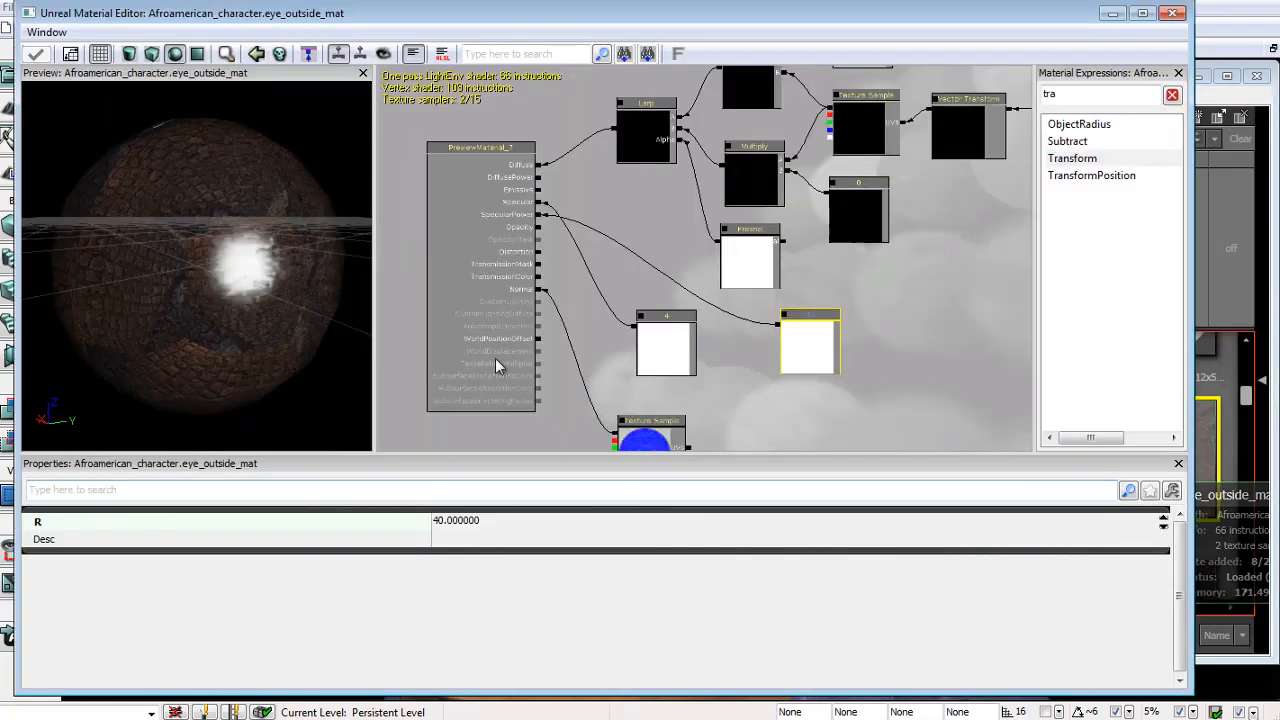
right_click_drag(225, 275, 190, 245)
left_click_drag(190, 245, 243, 260)
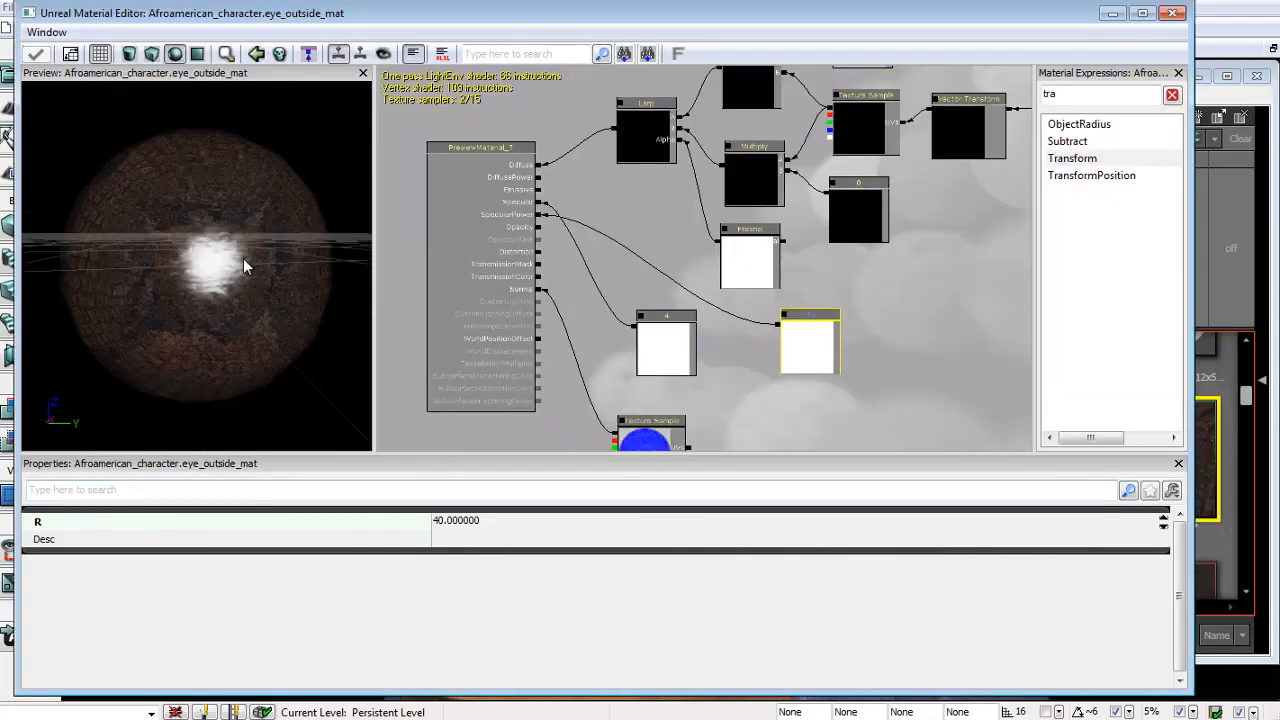
left_click_drag(839, 226, 635, 345)
scroll(664, 329, "up", 4)
scroll(664, 329, "down", 2)
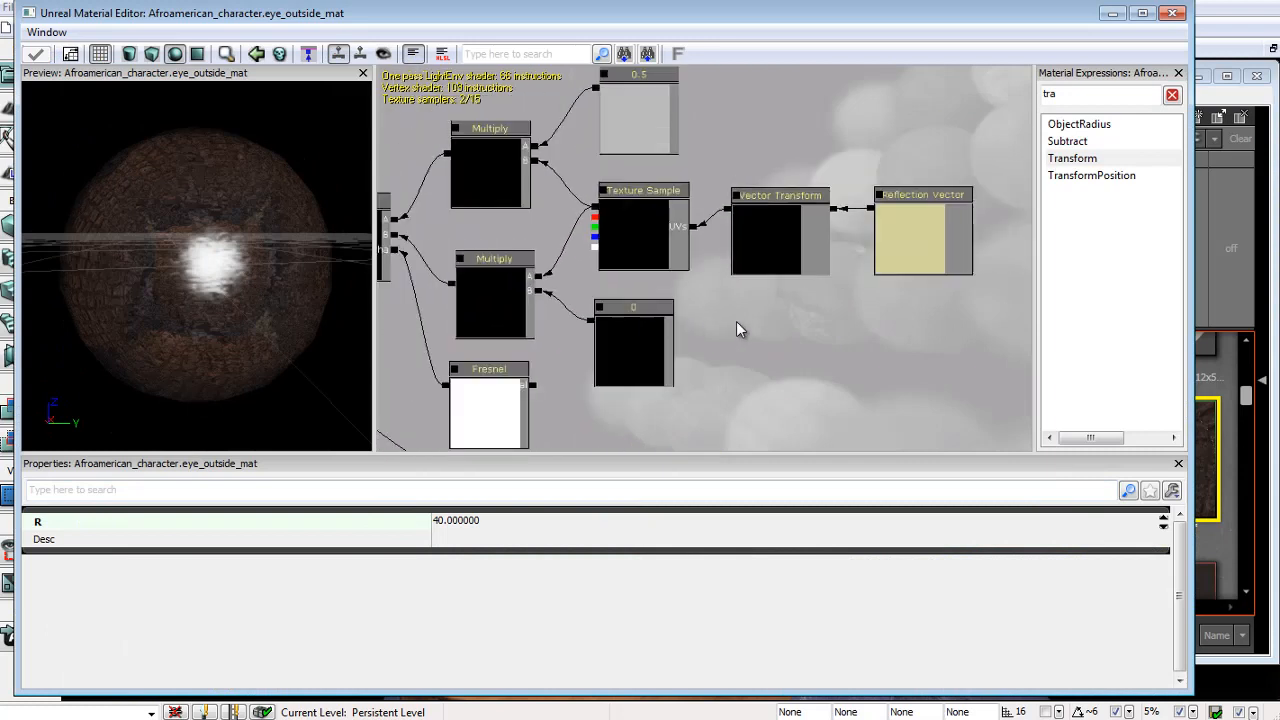
left_click_drag(736, 321, 856, 323)
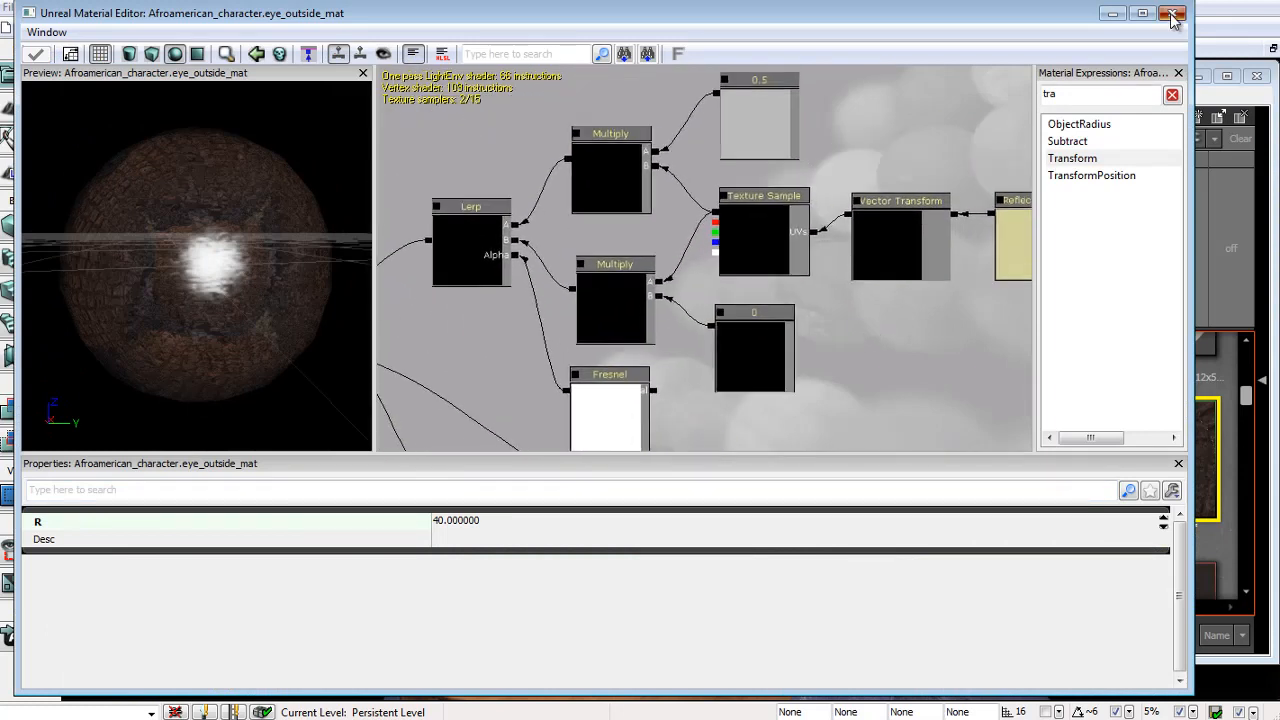
left_click(1173, 15)
right_click_drag(559, 362, 904, 380)
key("s")
key("a")
key("w")
key("a")
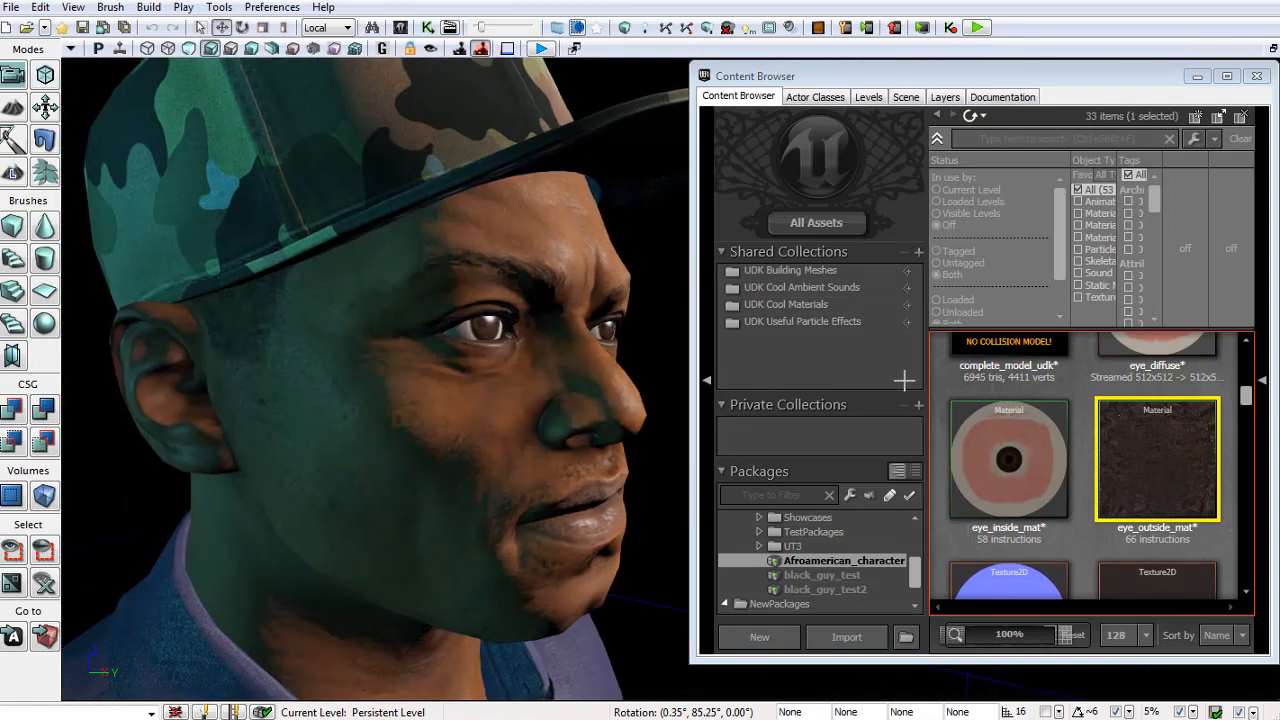
Reopen eye_outside_mat, set the SpecularPower constant's R to 150, apply the change and close the material editor.
double_click(1150, 468)
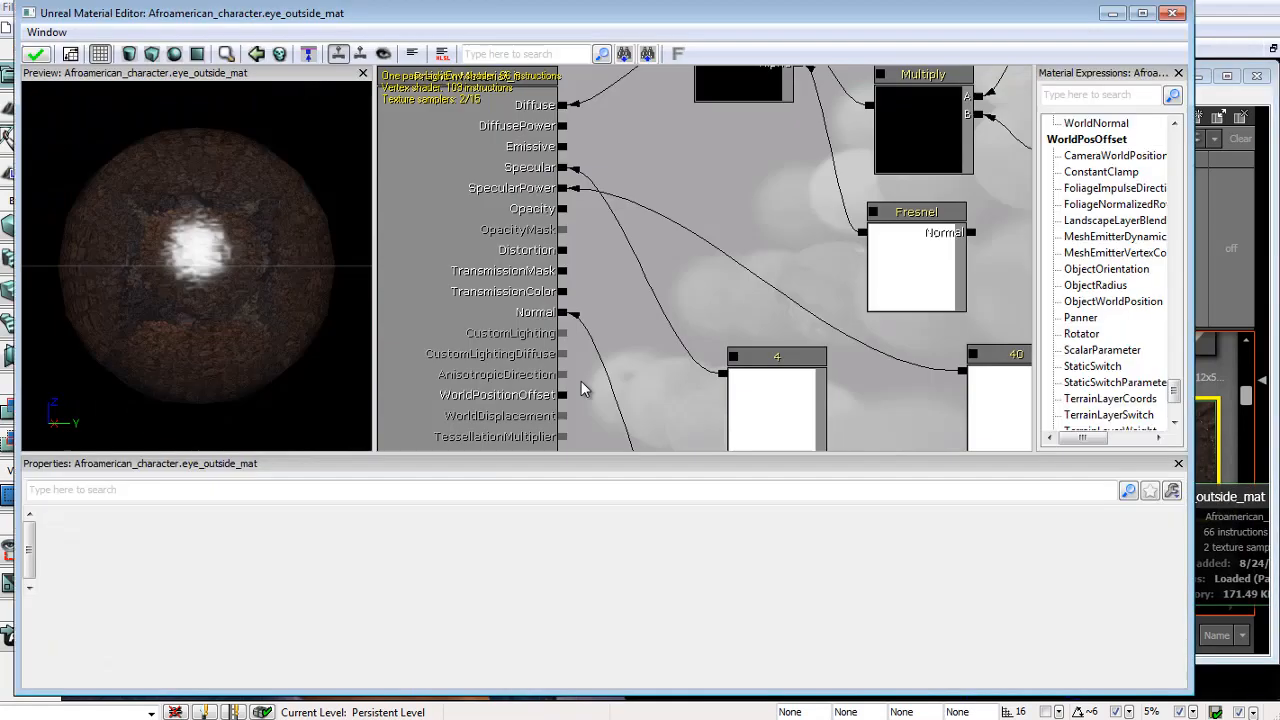
left_click_drag(648, 308, 478, 316)
scroll(645, 305, "down", 4)
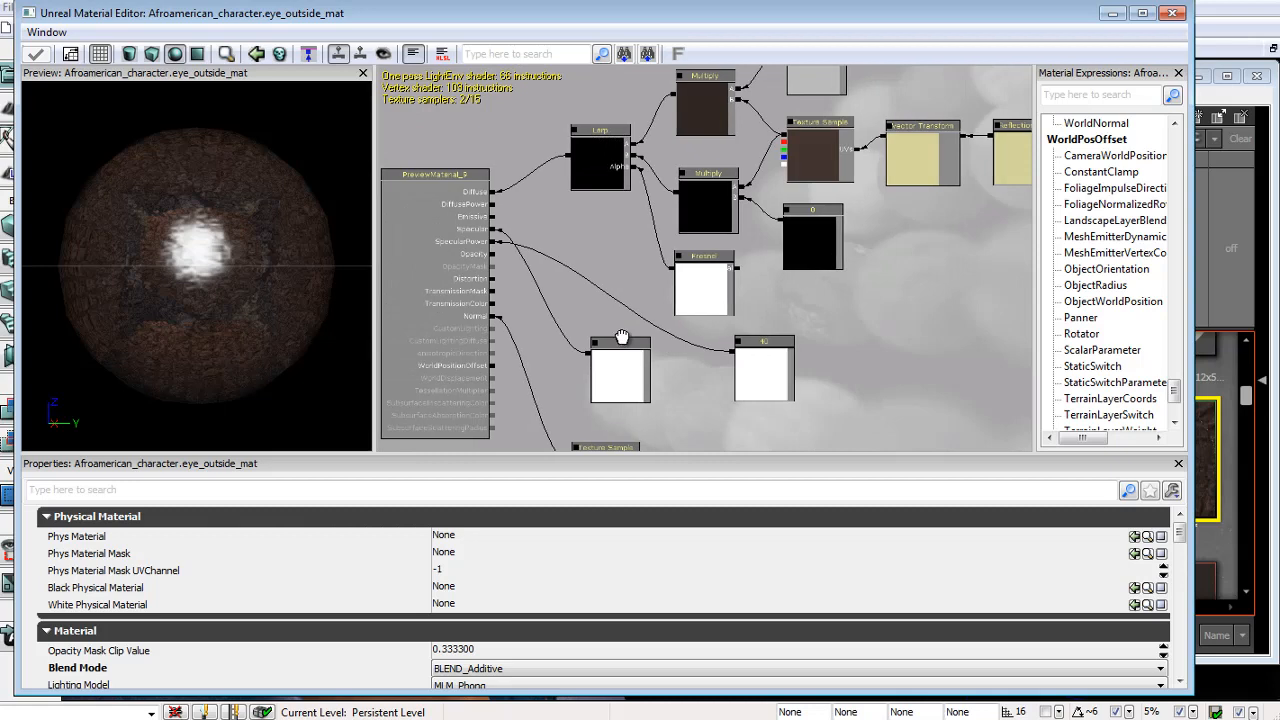
left_click_drag(621, 337, 619, 332)
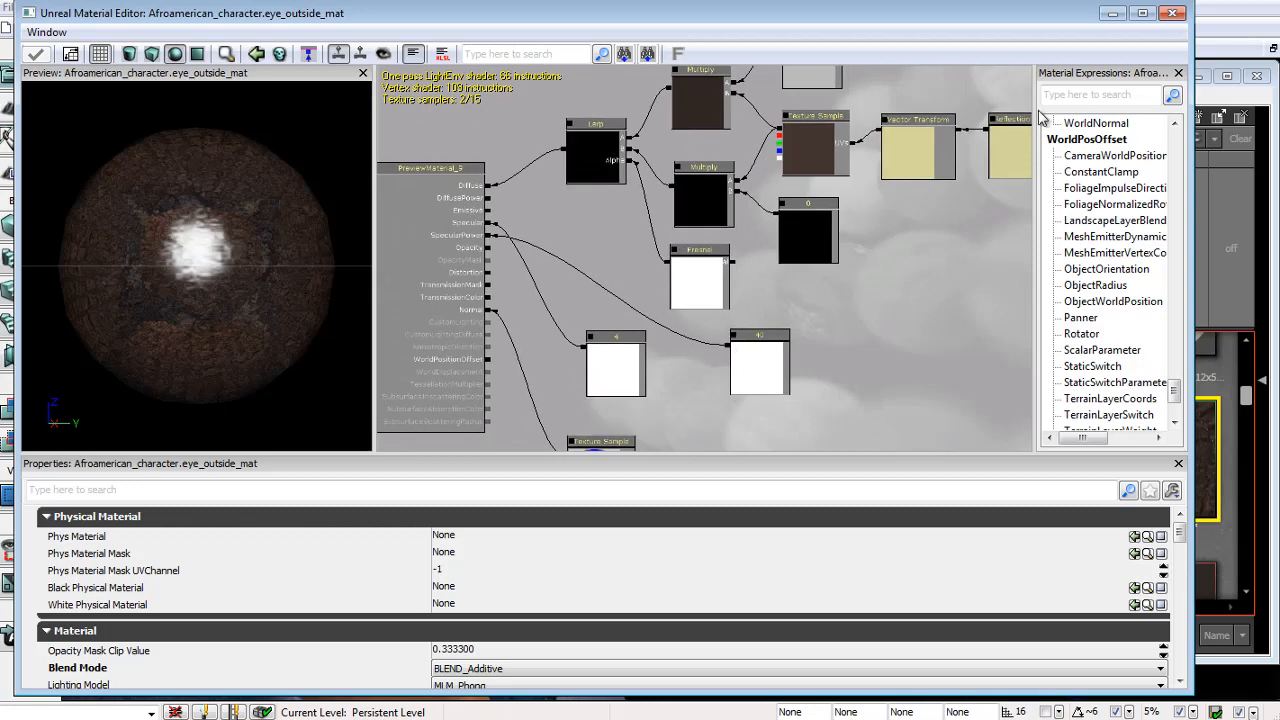
left_click(781, 342)
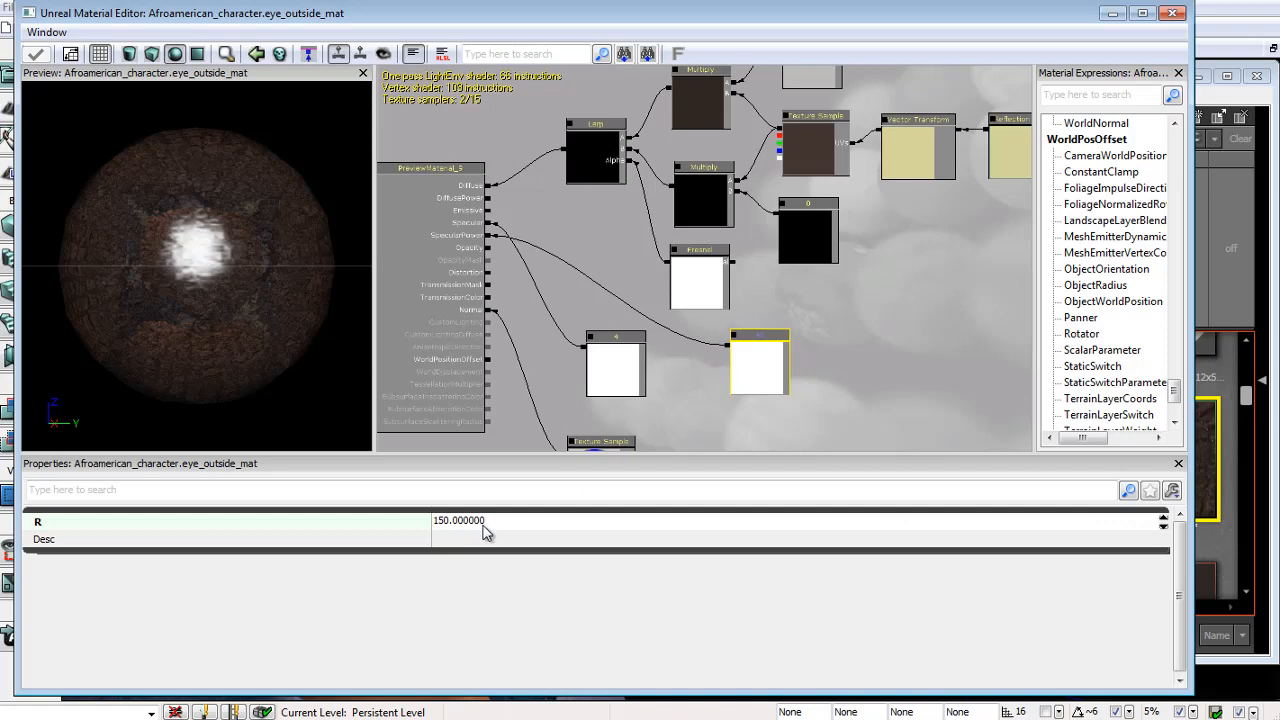
left_click(37, 55)
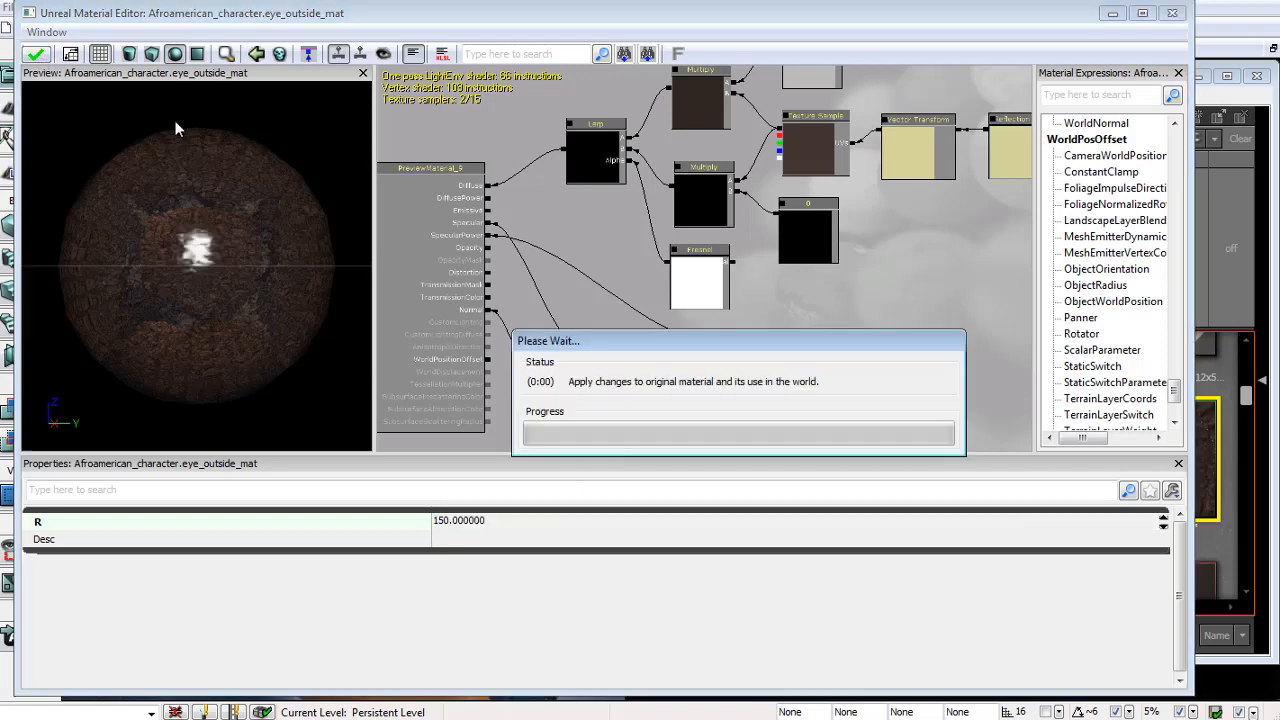
left_click(1173, 16)
Scale the character mesh up uniformly to about 17.97, inspect the eye highlights close up and deselect the mesh.
left_click_drag(512, 345, 302, 330, "alt")
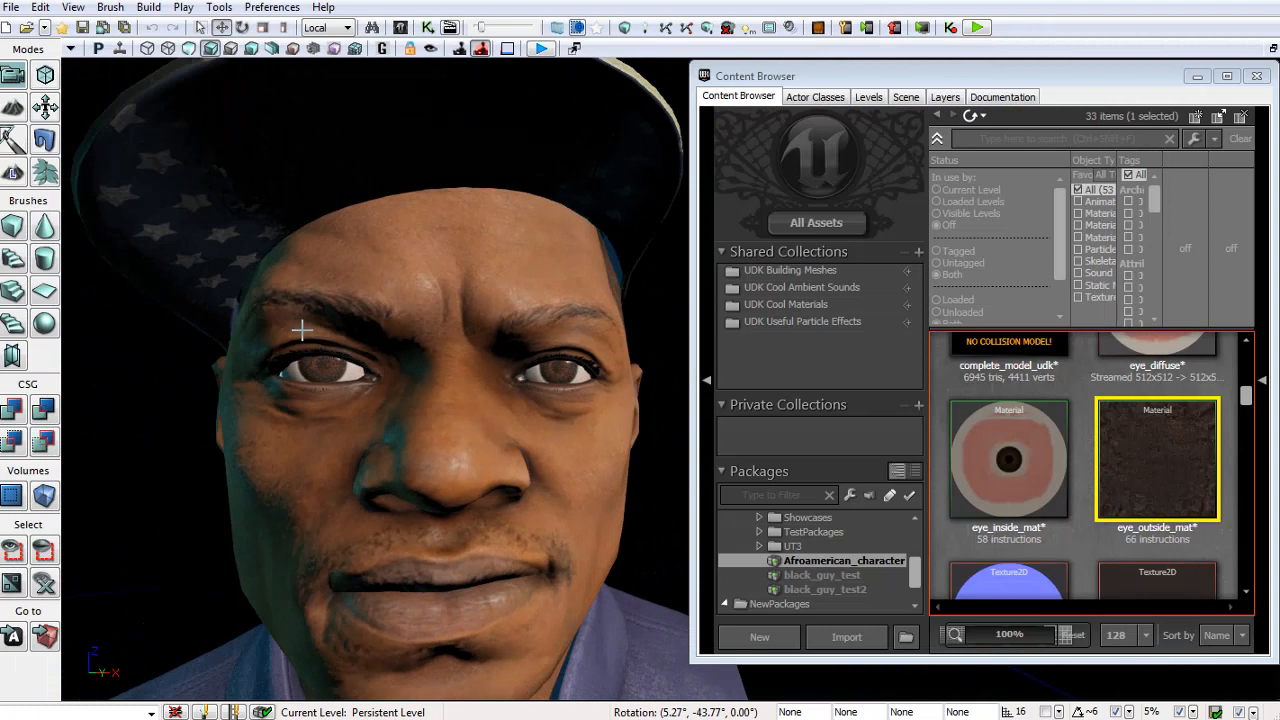
scroll(299, 329, "up", 8)
scroll(273, 329, "down", 7)
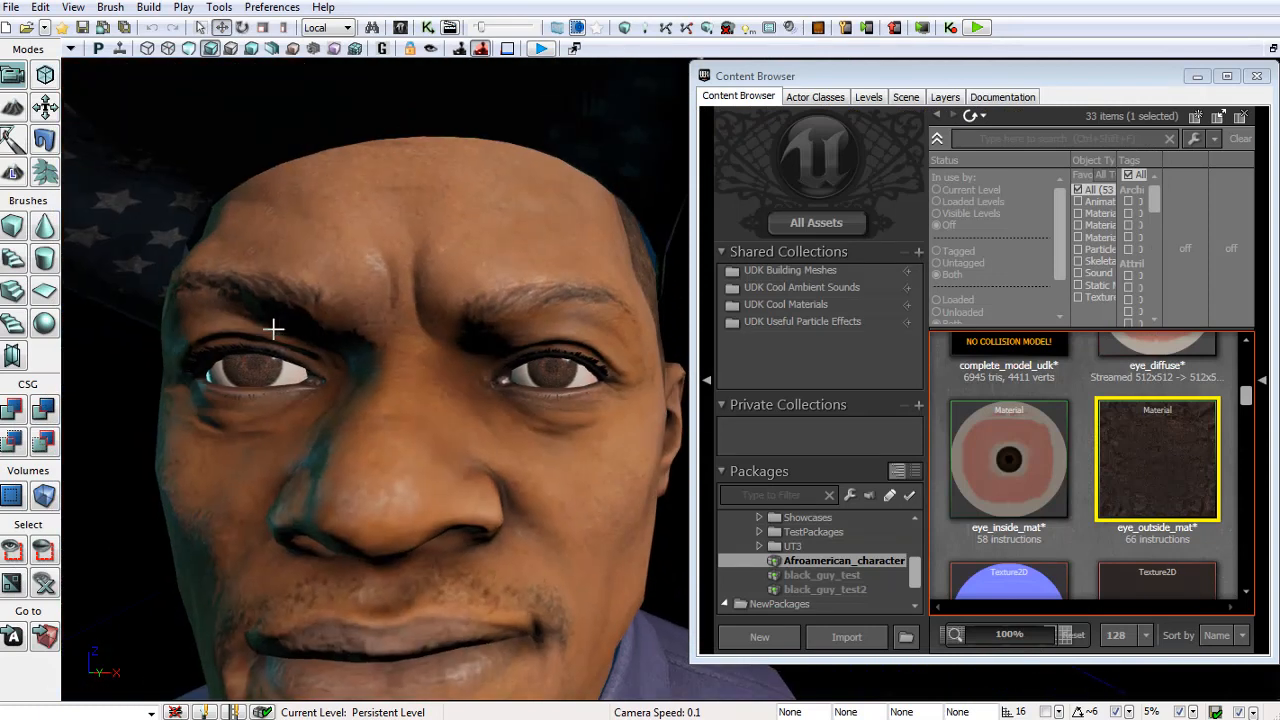
scroll(523, 391, "down", 10)
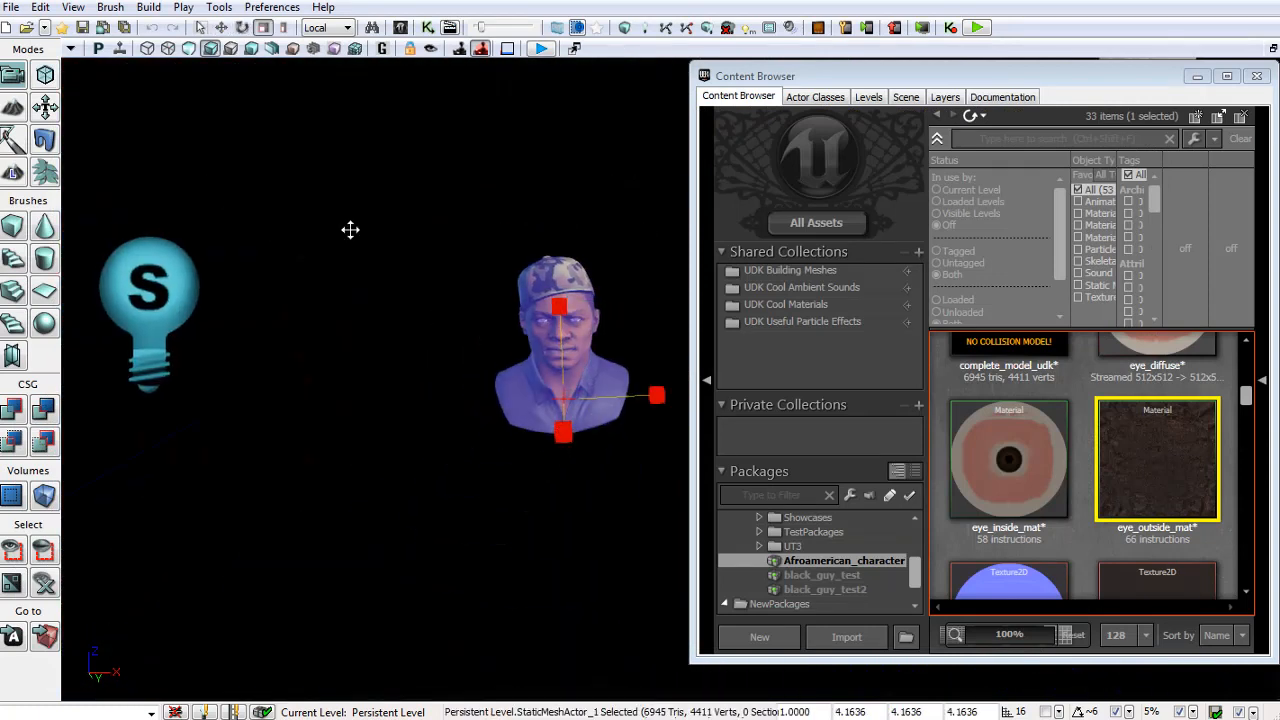
scroll(432, 241, "up", 10)
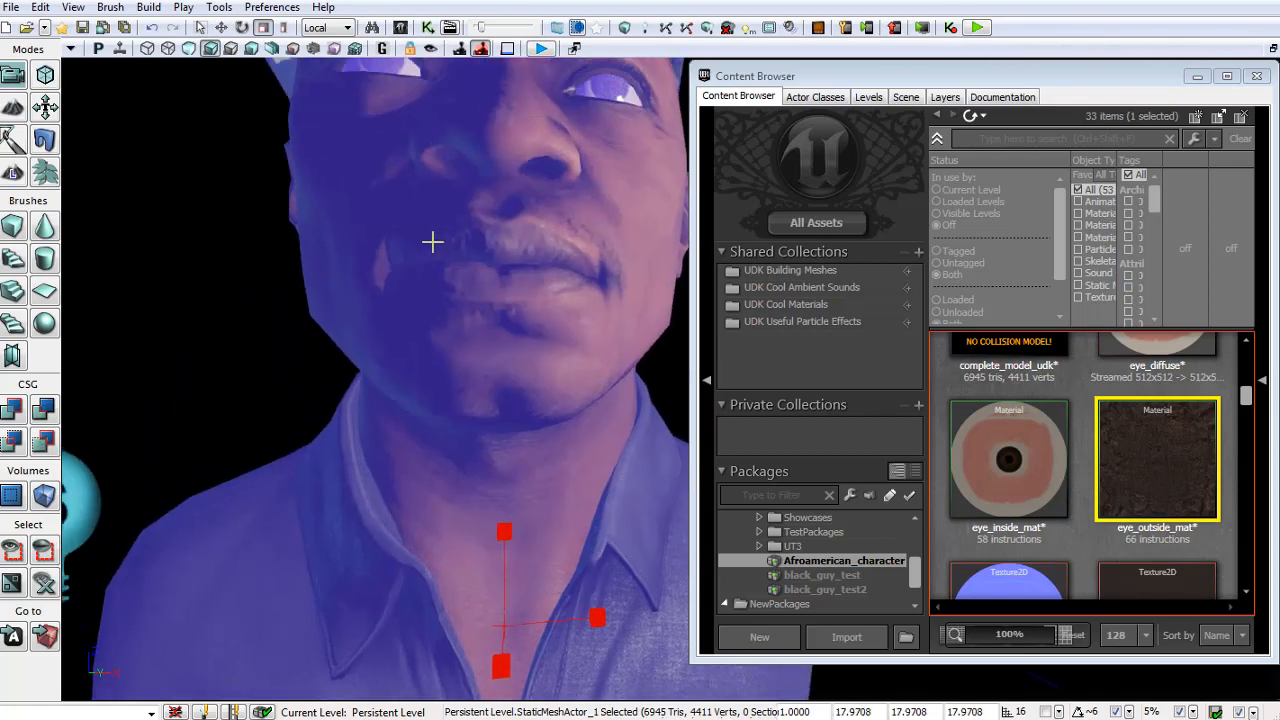
middle_click_drag(432, 241, 431, 243)
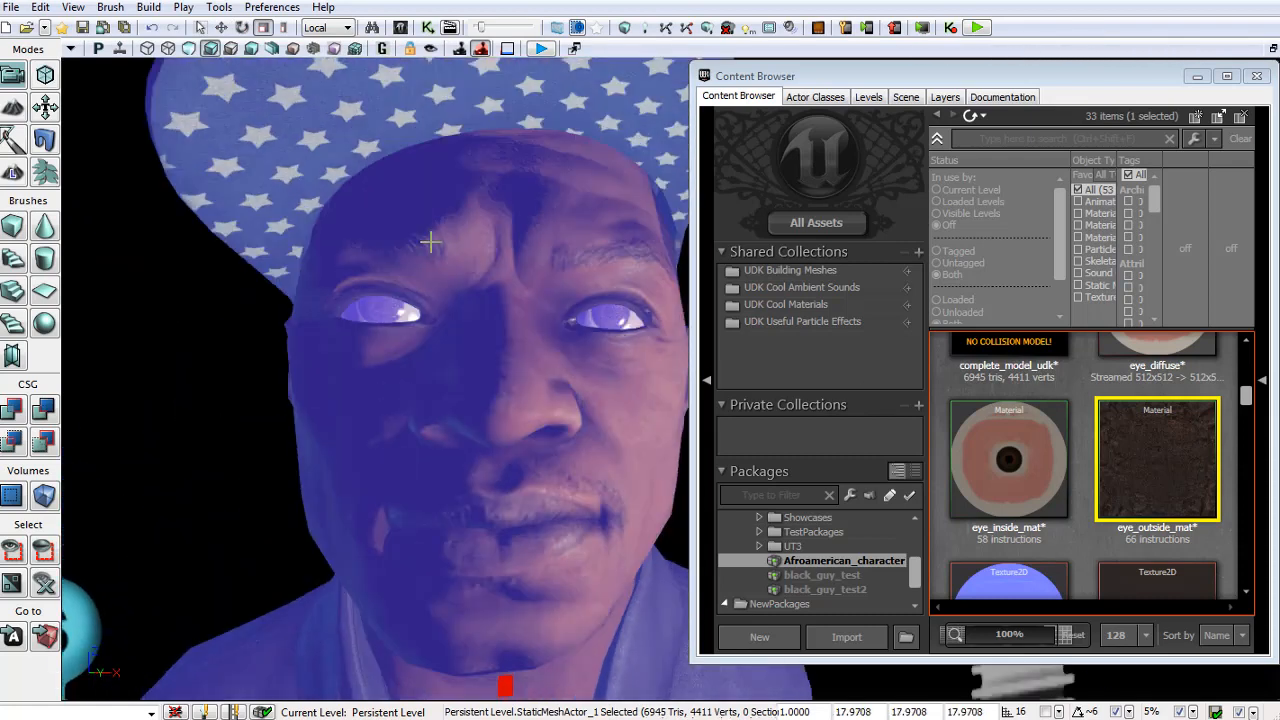
scroll(437, 271, "up", 5)
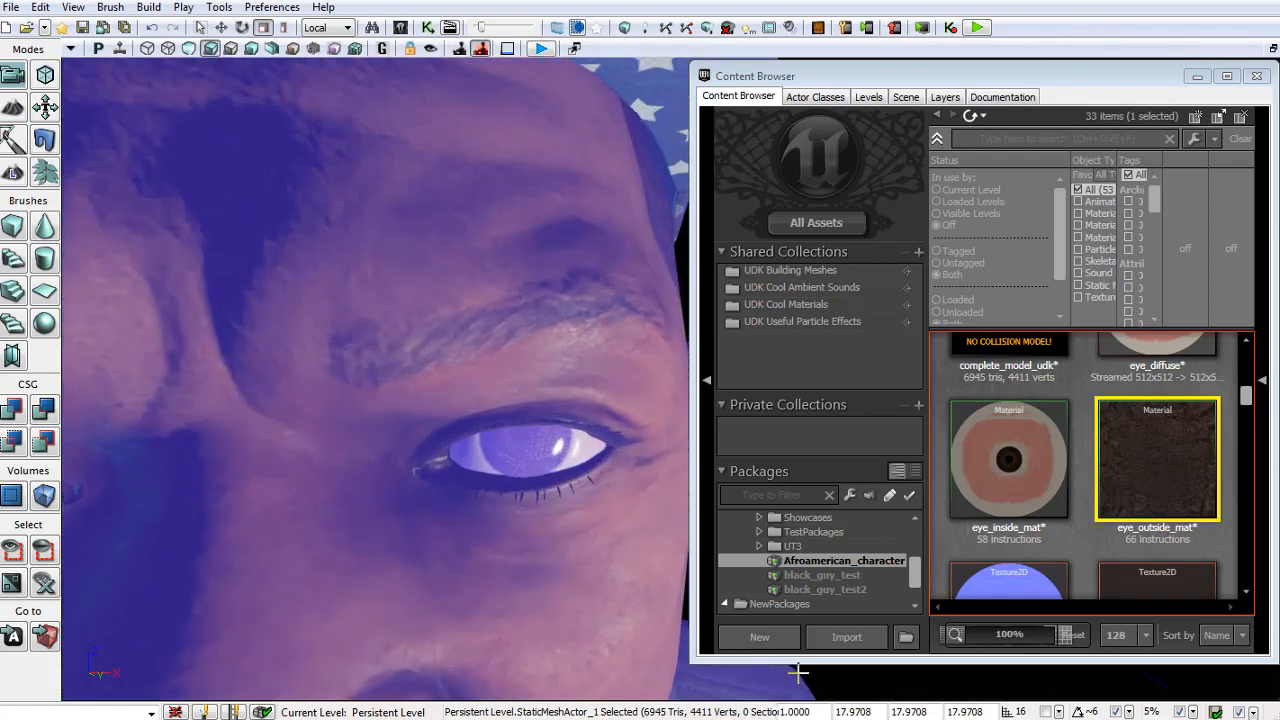
left_click(829, 694)
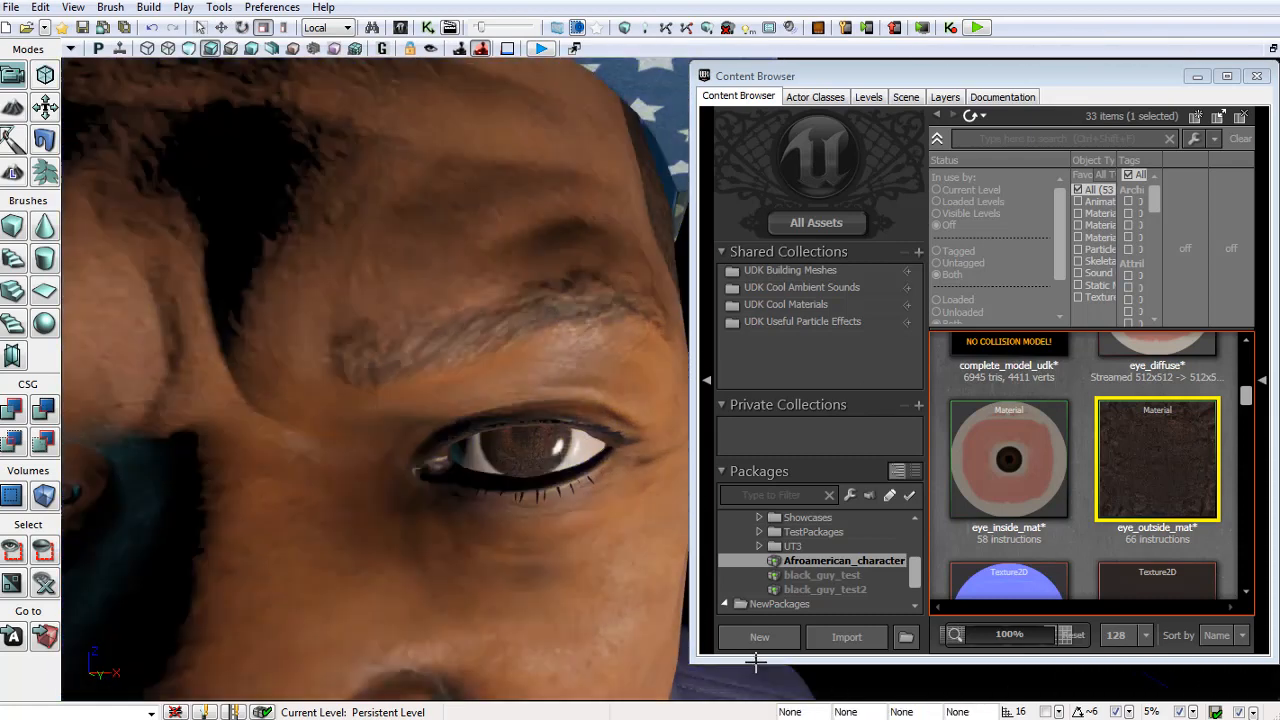
Hide the Content Browser and move the white point light farther out in front of the enlarged character and higher up.
scroll(549, 580, "down", 10)
right_click_drag(552, 602, 665, 609)
left_click(1197, 76)
left_click(606, 410)
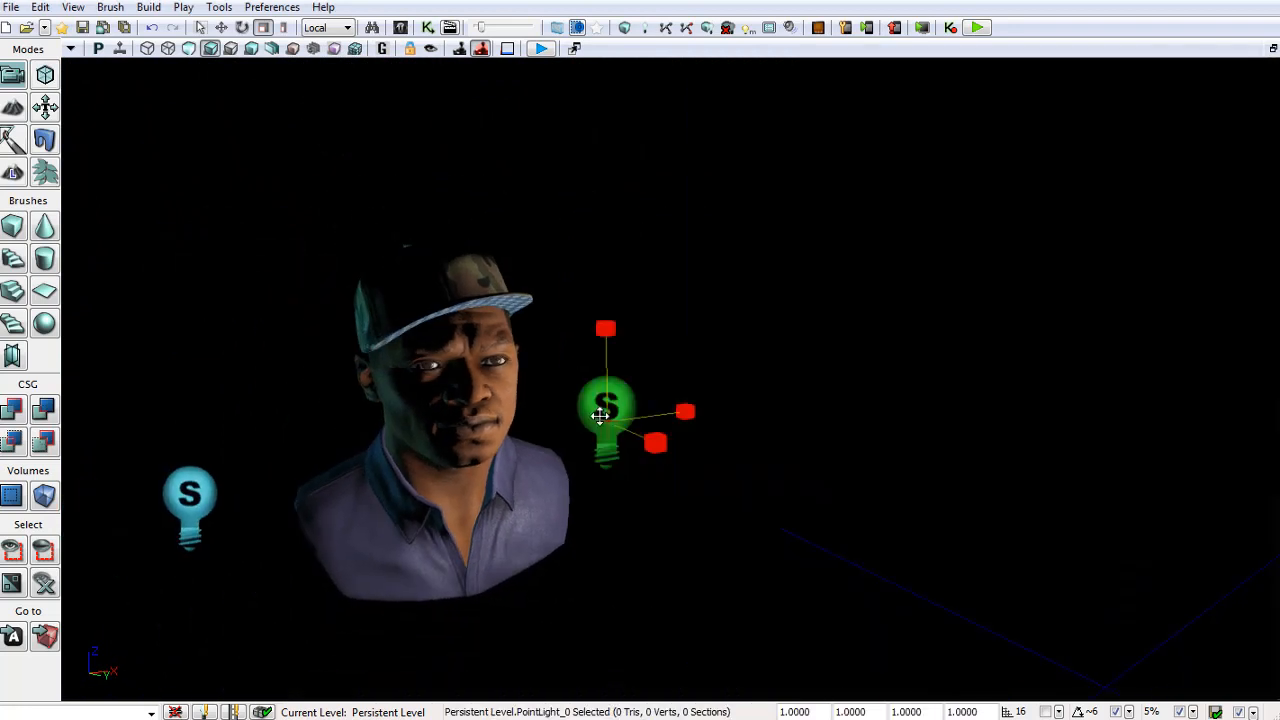
right_click_drag(606, 415, 650, 423)
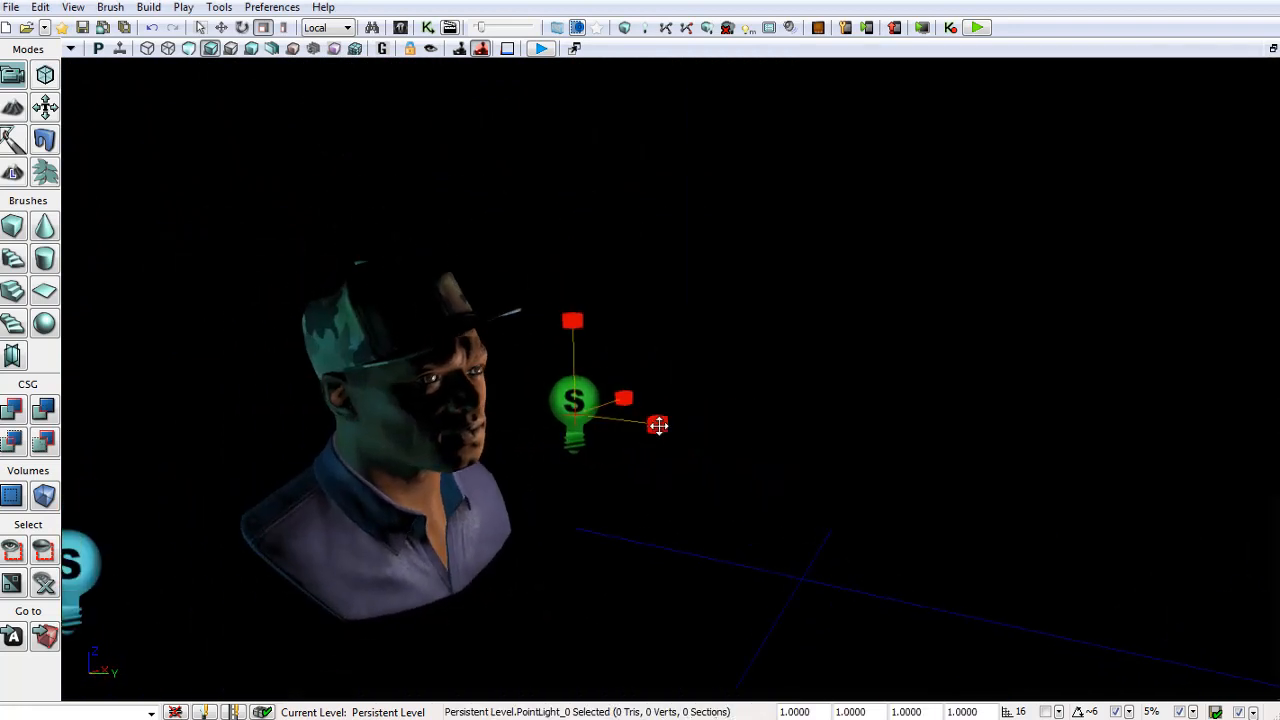
left_click_drag(647, 424, 885, 442)
left_click_drag(804, 371, 818, 210)
right_click_drag(680, 400, 603, 414)
scroll(603, 414, "down", 3)
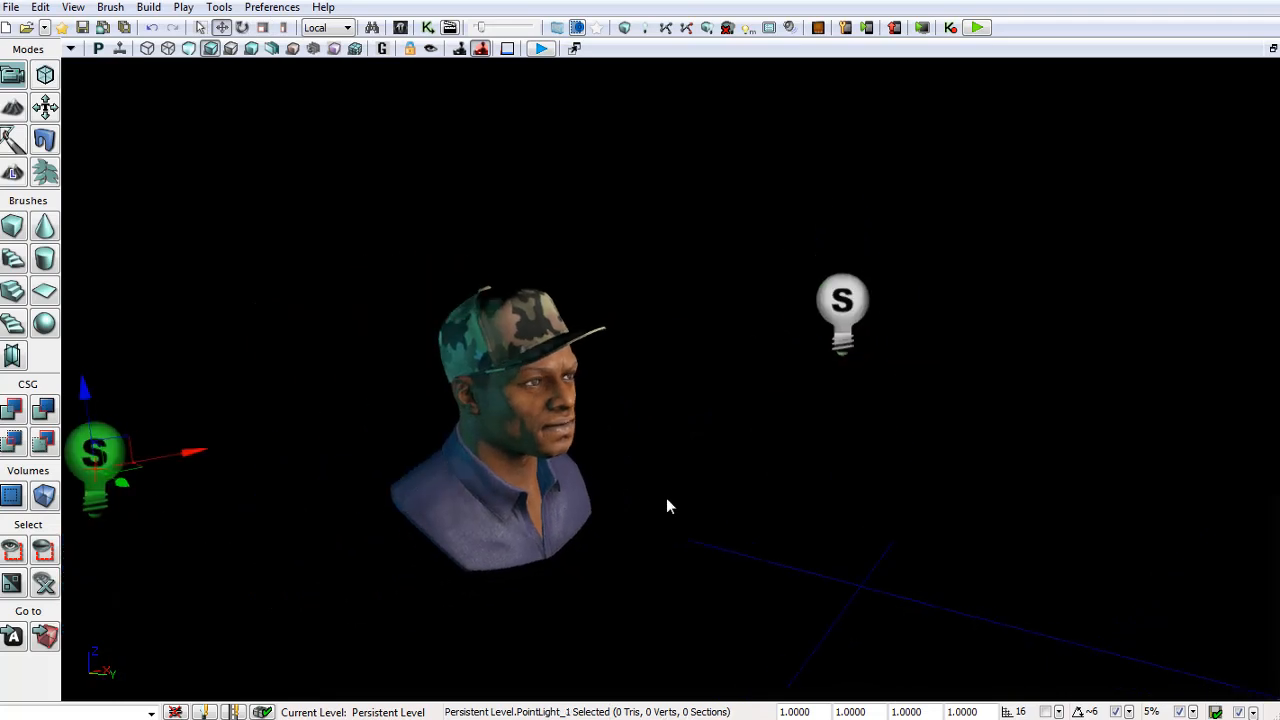
Examine the specular highlight on the character's eye close up and reopen the eye_outside_mat material for editing.
right_click_drag(666, 505, 608, 488)
scroll(600, 495, "up", 10)
right_click_drag(505, 477, 377, 456)
right_click_drag(376, 454, 370, 454)
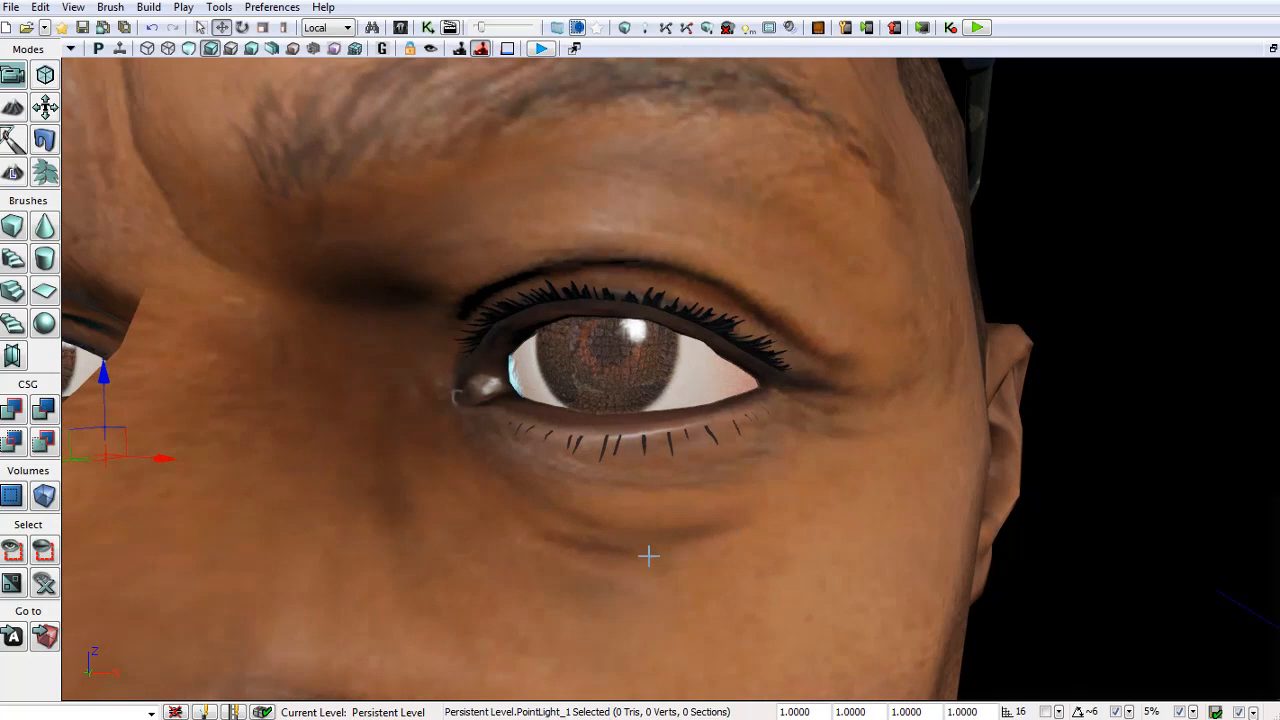
key("ctrl+shift+f")
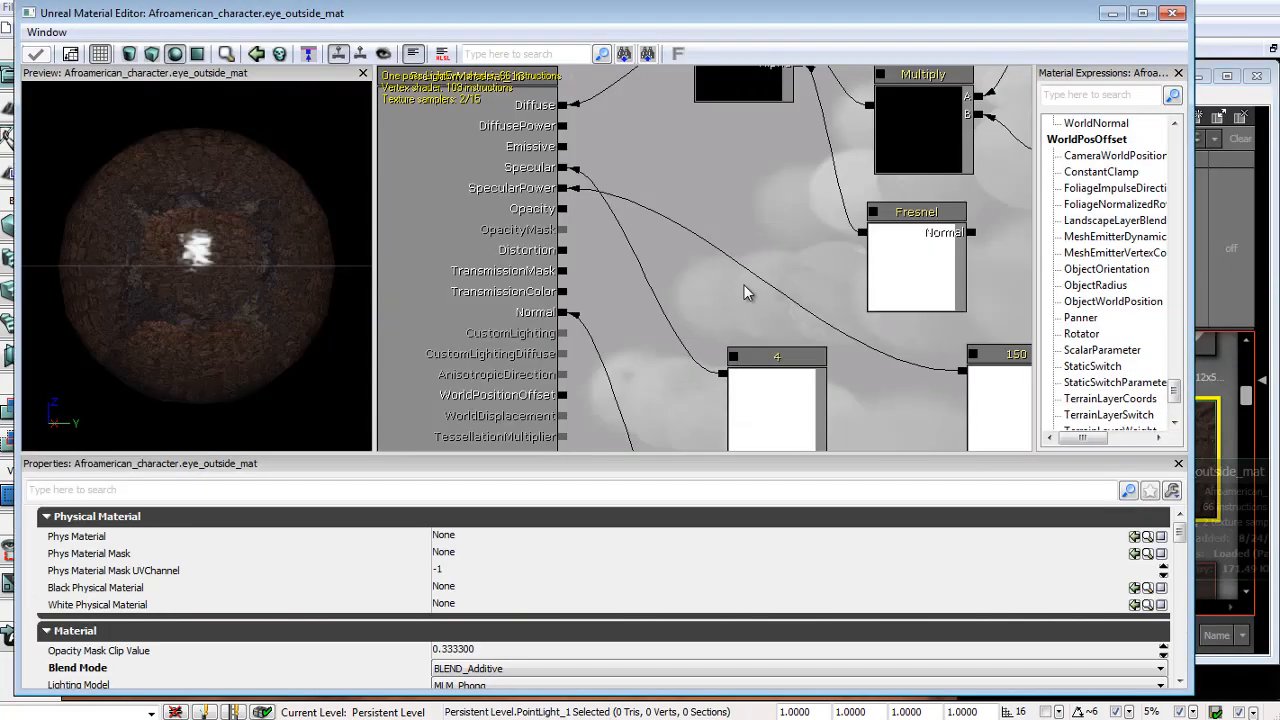
Inspect the reflection Texture Sample in eye_outside_mat and look through the package's reflection textures in the Content Browser.
left_click_drag(743, 284, 520, 372)
left_click_drag(903, 224, 746, 273)
left_click_drag(923, 164, 768, 264)
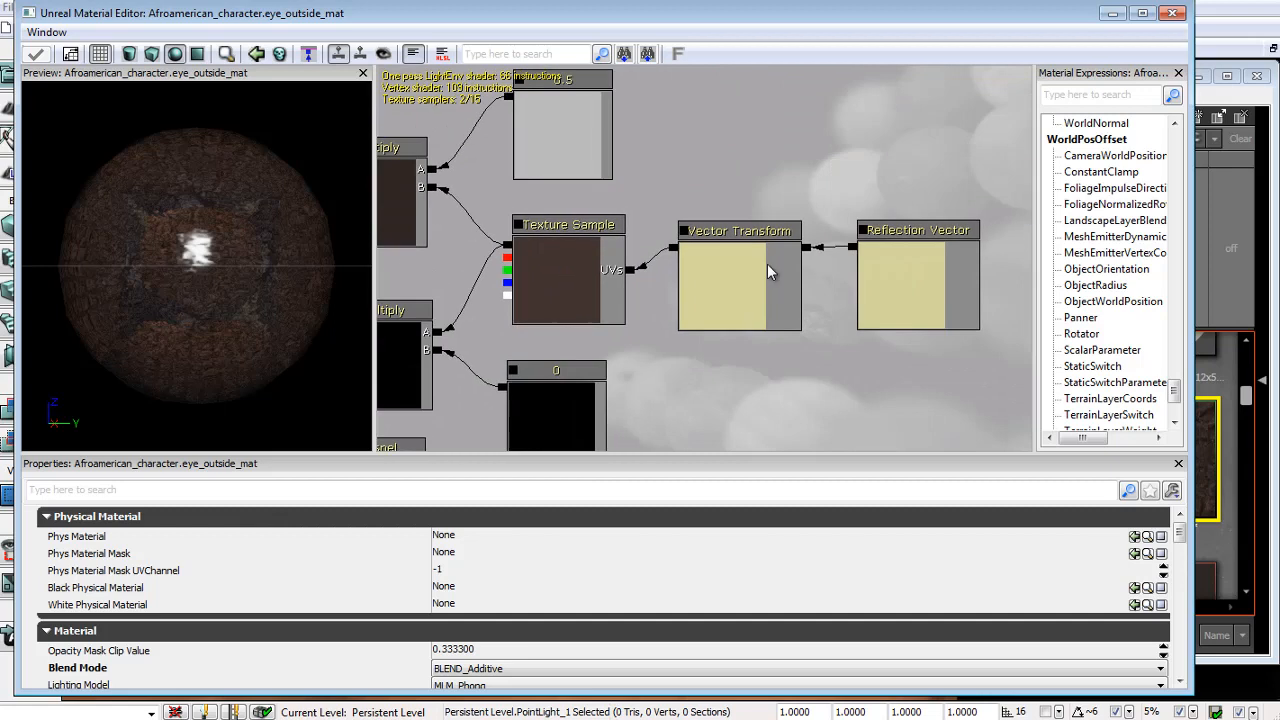
left_click(560, 258)
key("ctrl+shift+f")
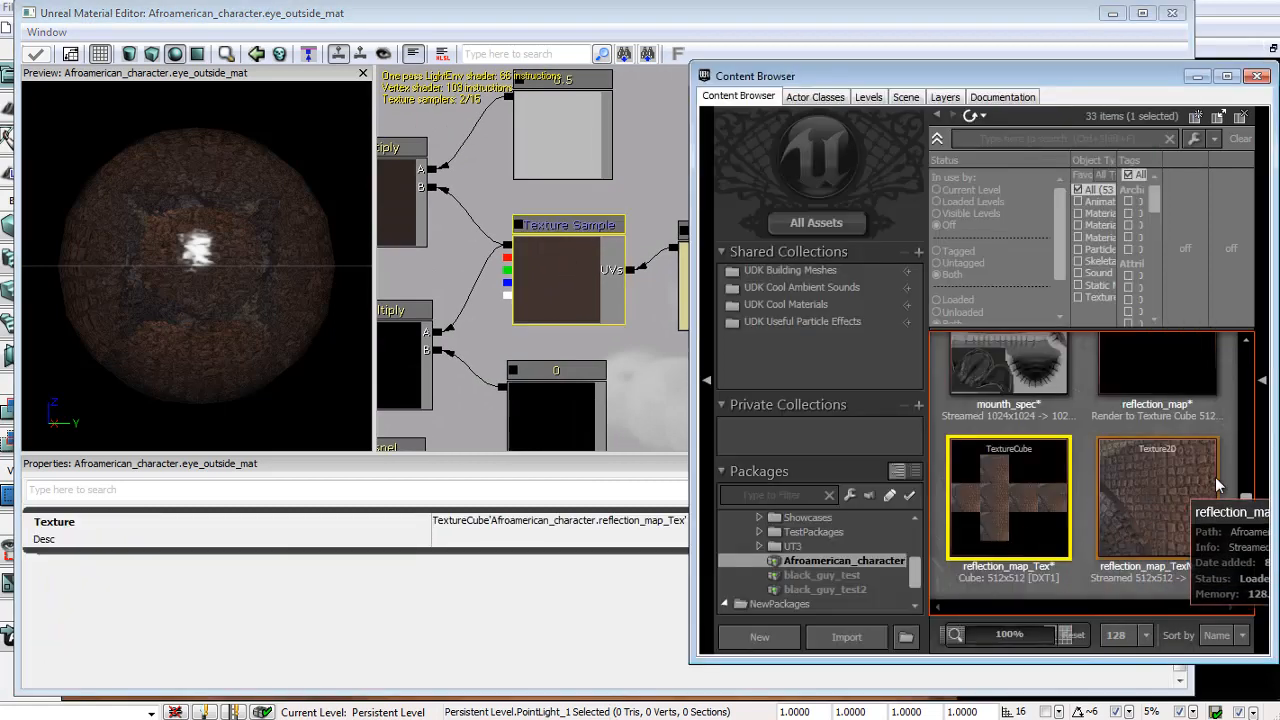
mouse_move(1245, 503)
left_mouse_down()
mouse_move(1252, 560)
mouse_move(1250, 512)
left_mouse_up()
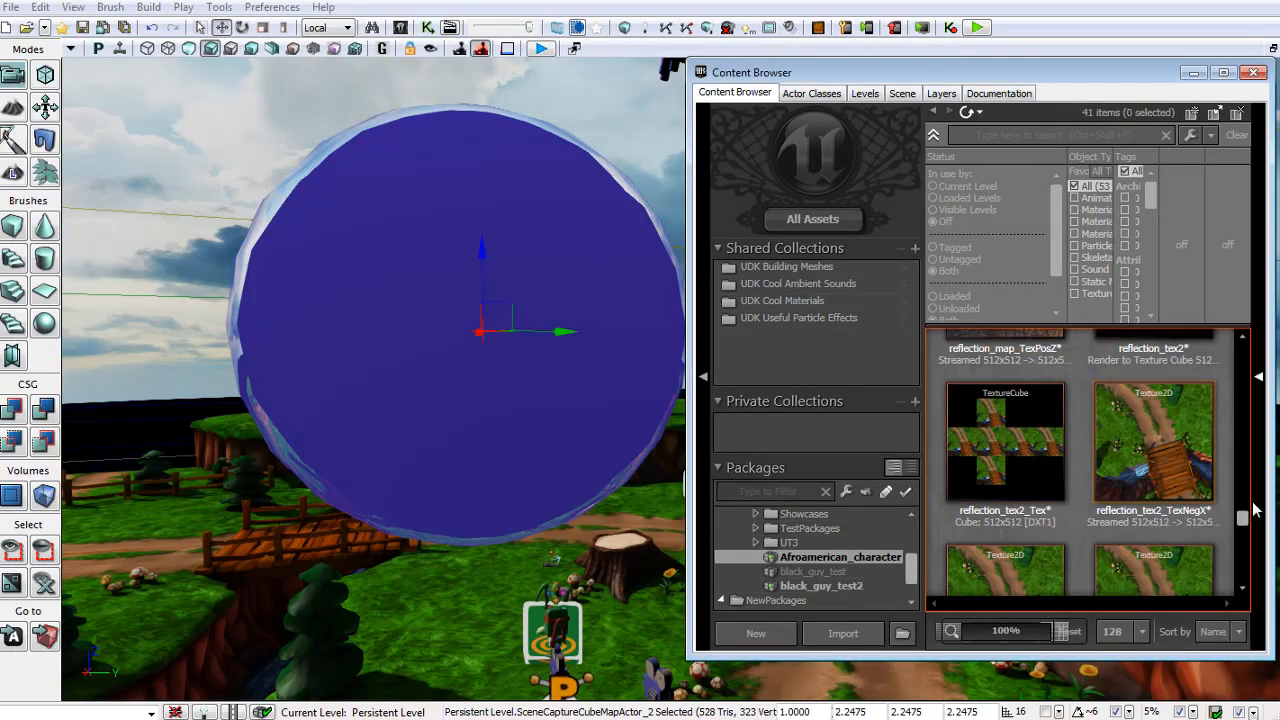
Look through the reflection_tex2 textures in the Afroamerican_character package and open the eye_outside_mat material for editing.
mouse_move(1245, 516)
left_mouse_down()
mouse_move(1246, 492)
mouse_move(1245, 515)
left_mouse_up()
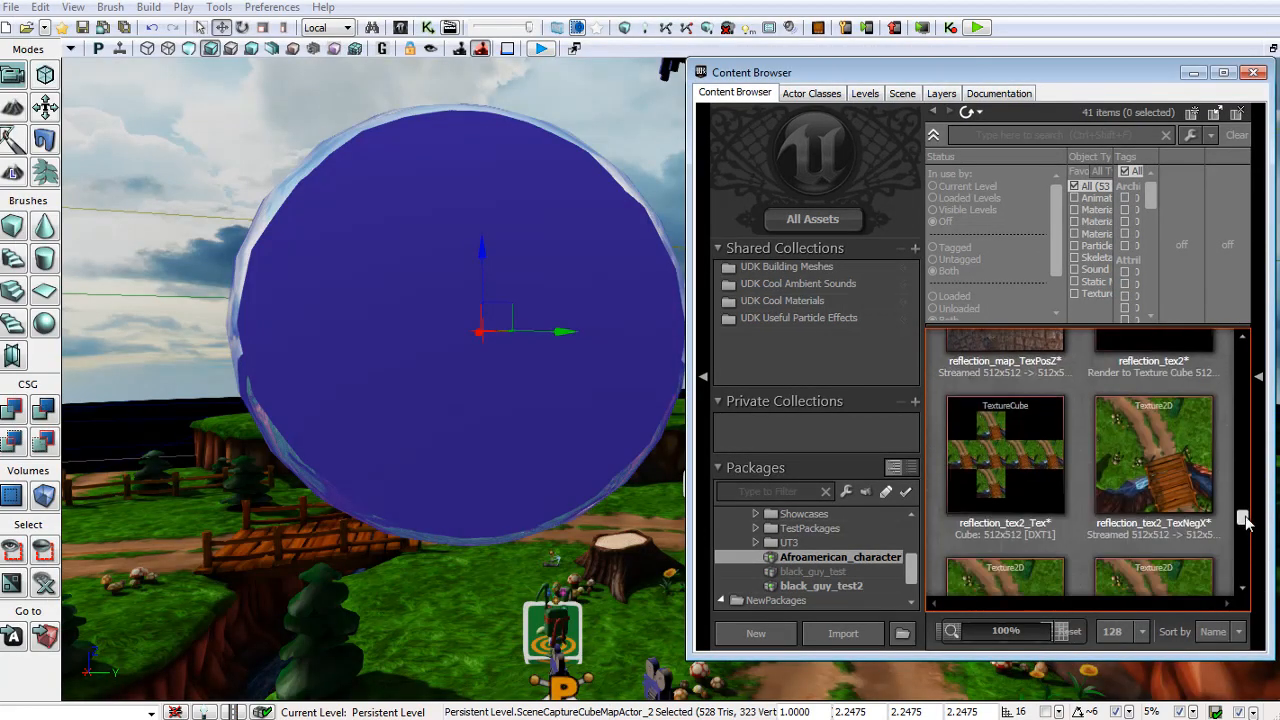
scroll(1150, 486, "up", 3)
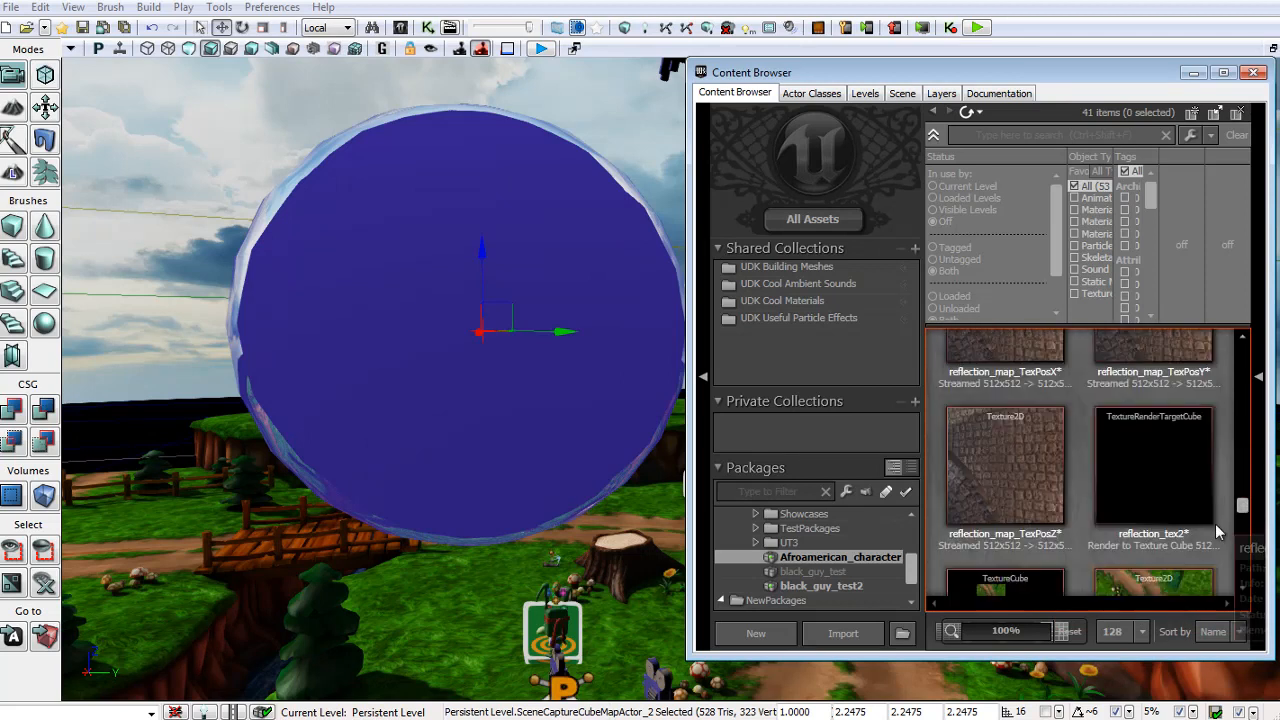
left_click_drag(1242, 506, 1246, 383)
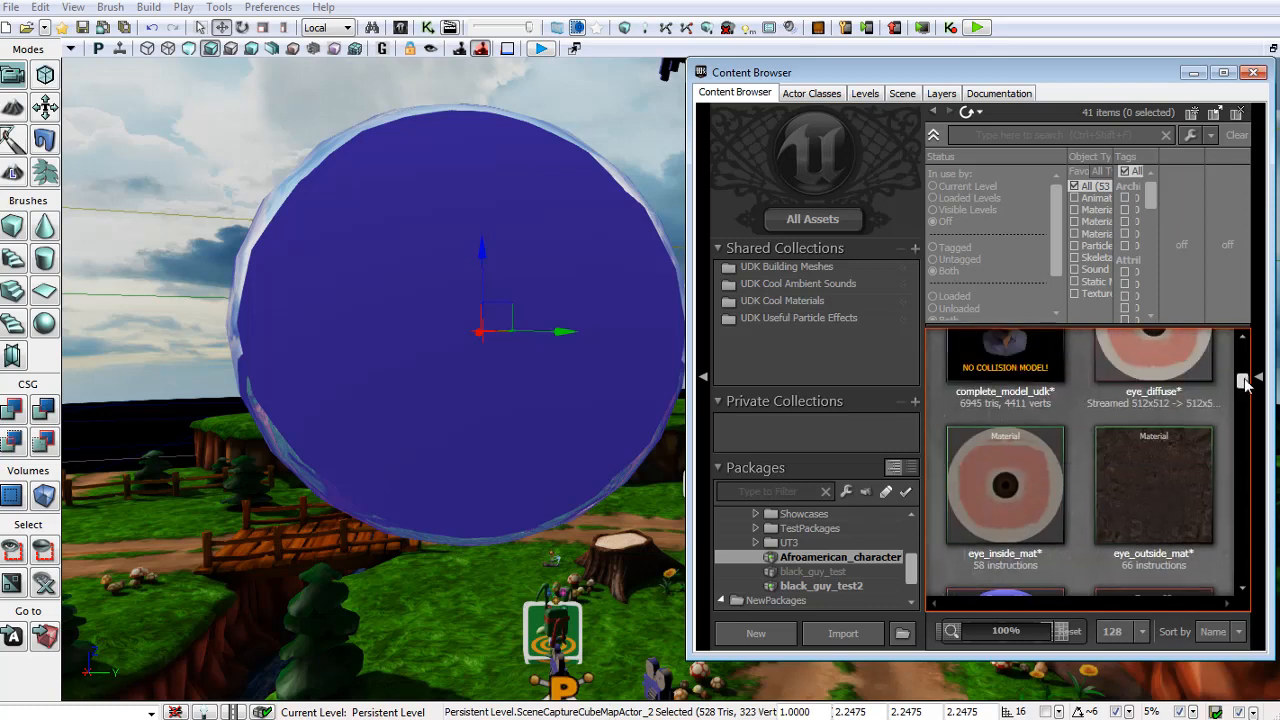
double_click(1167, 466)
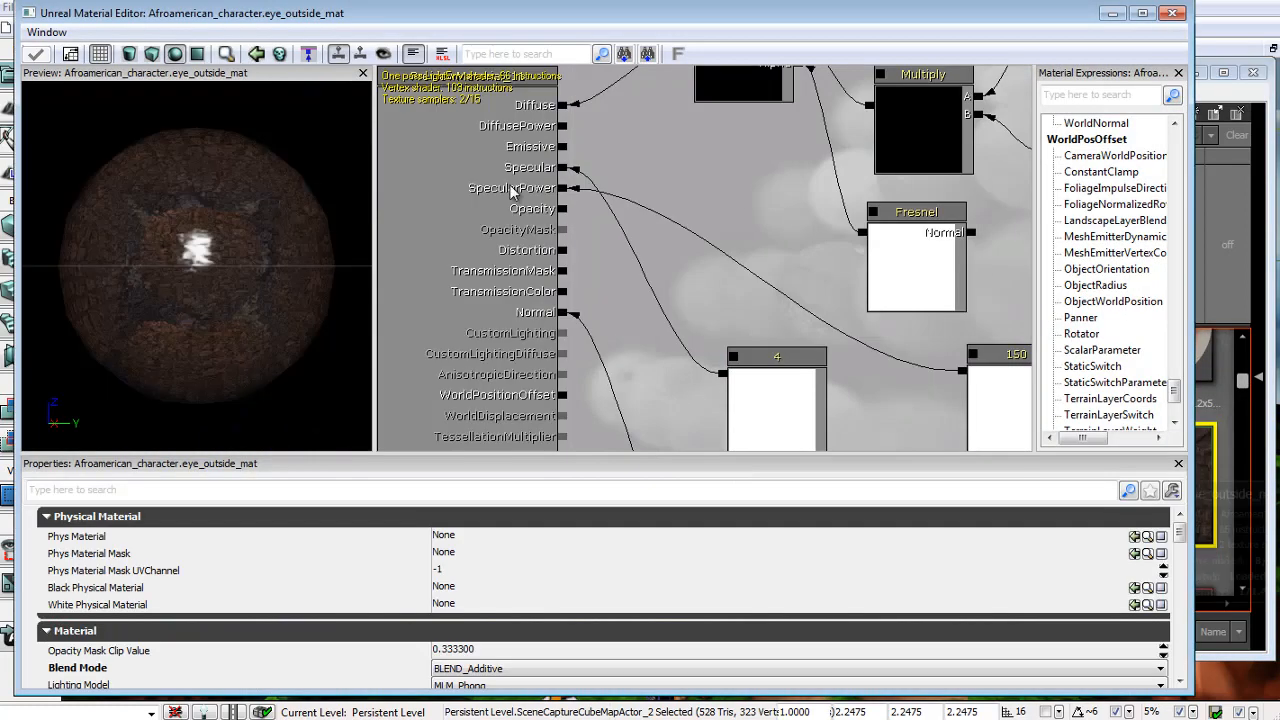
Add the reflection_tex2_Tex cube texture to the material graph as a Texture Sample and connect Vector Transform to its UVs.
left_click_drag(844, 233, 442, 405)
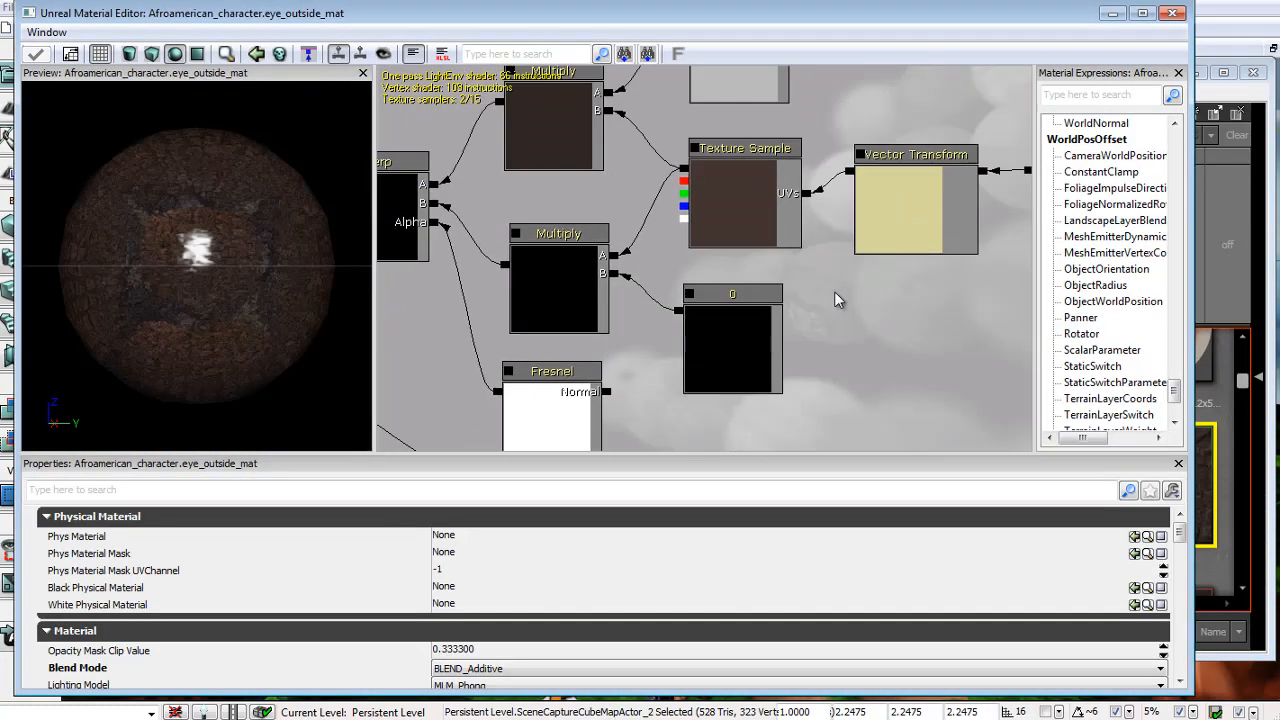
left_click_drag(1246, 388, 1250, 525)
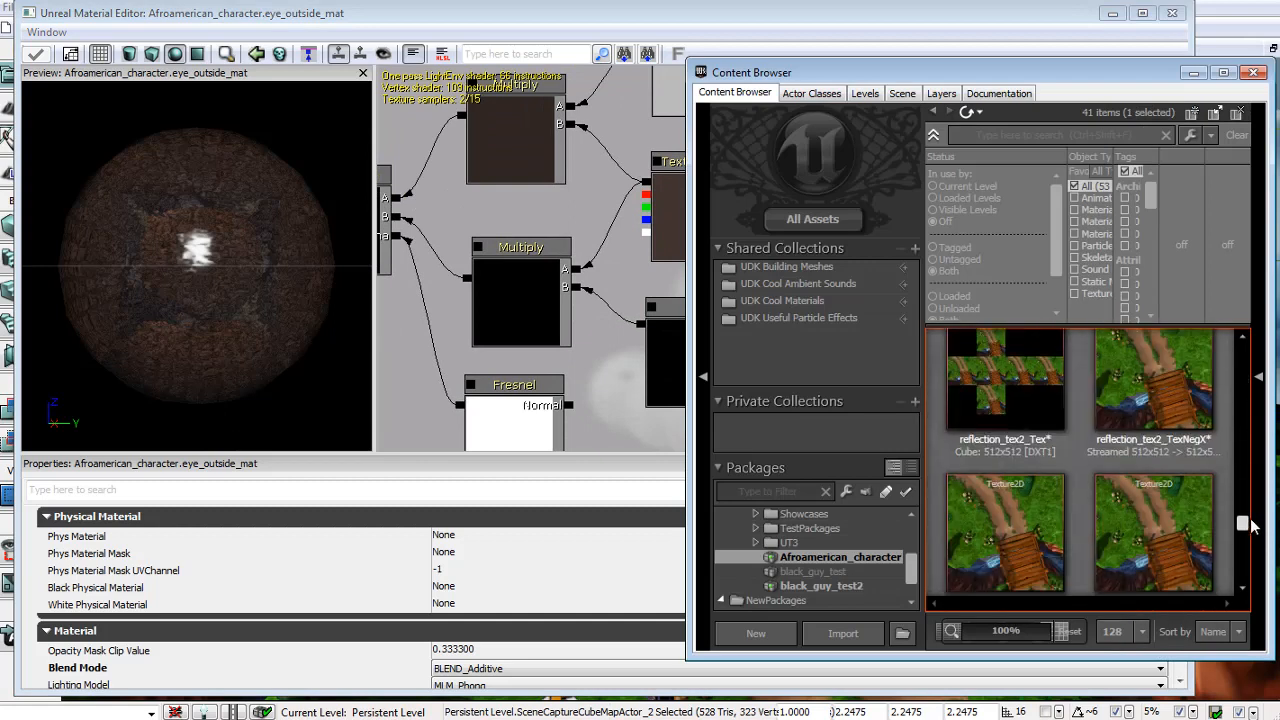
left_click_drag(1078, 90, 1105, 387)
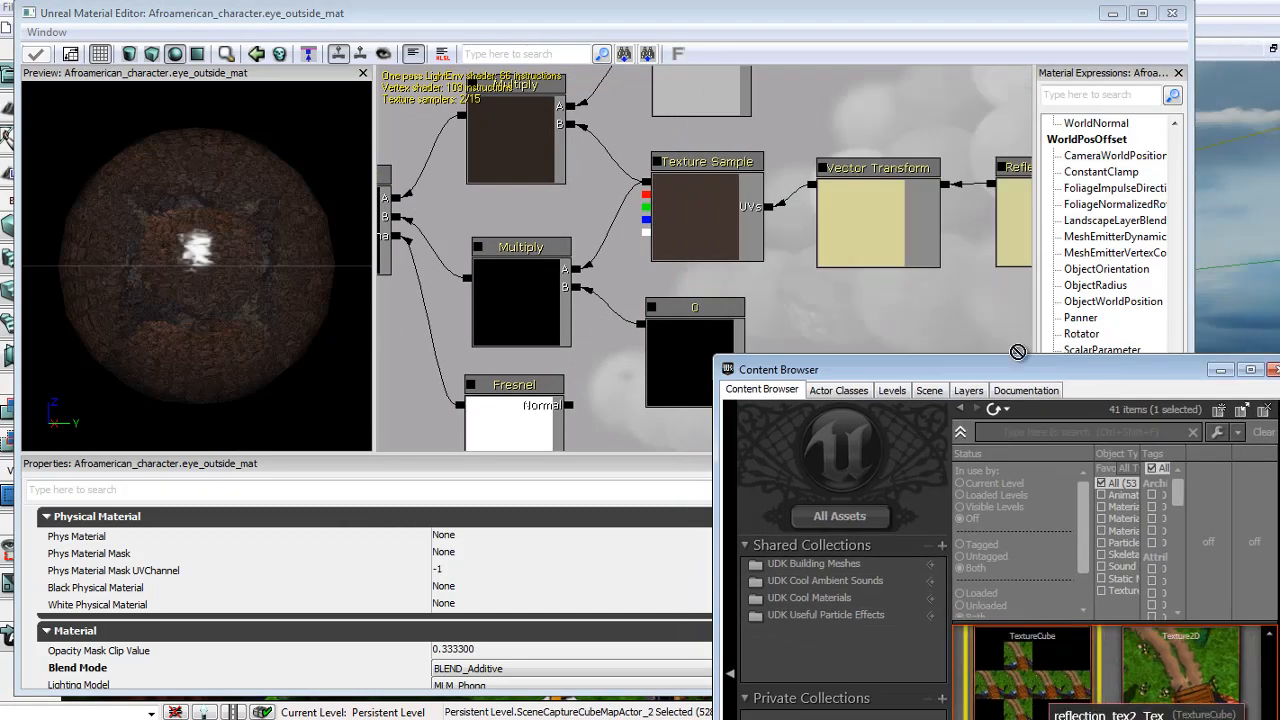
left_click_drag(803, 122, 758, 197)
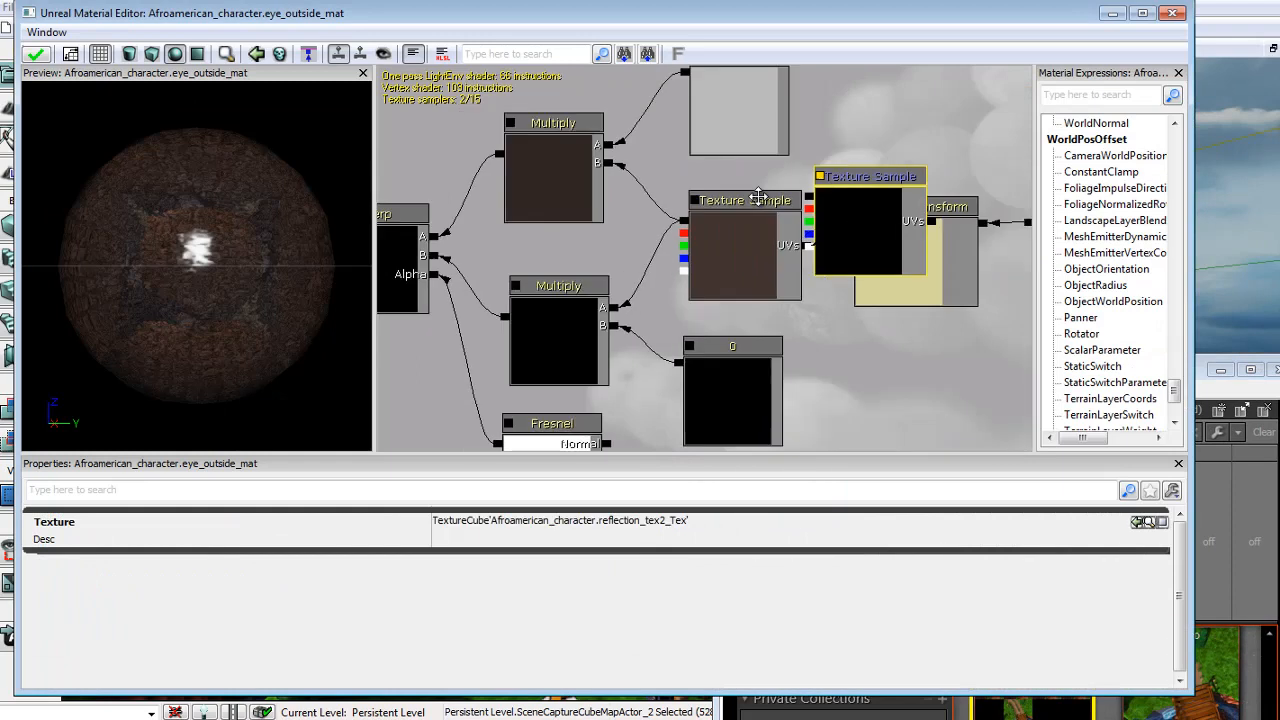
left_click_drag(852, 226, 815, 247)
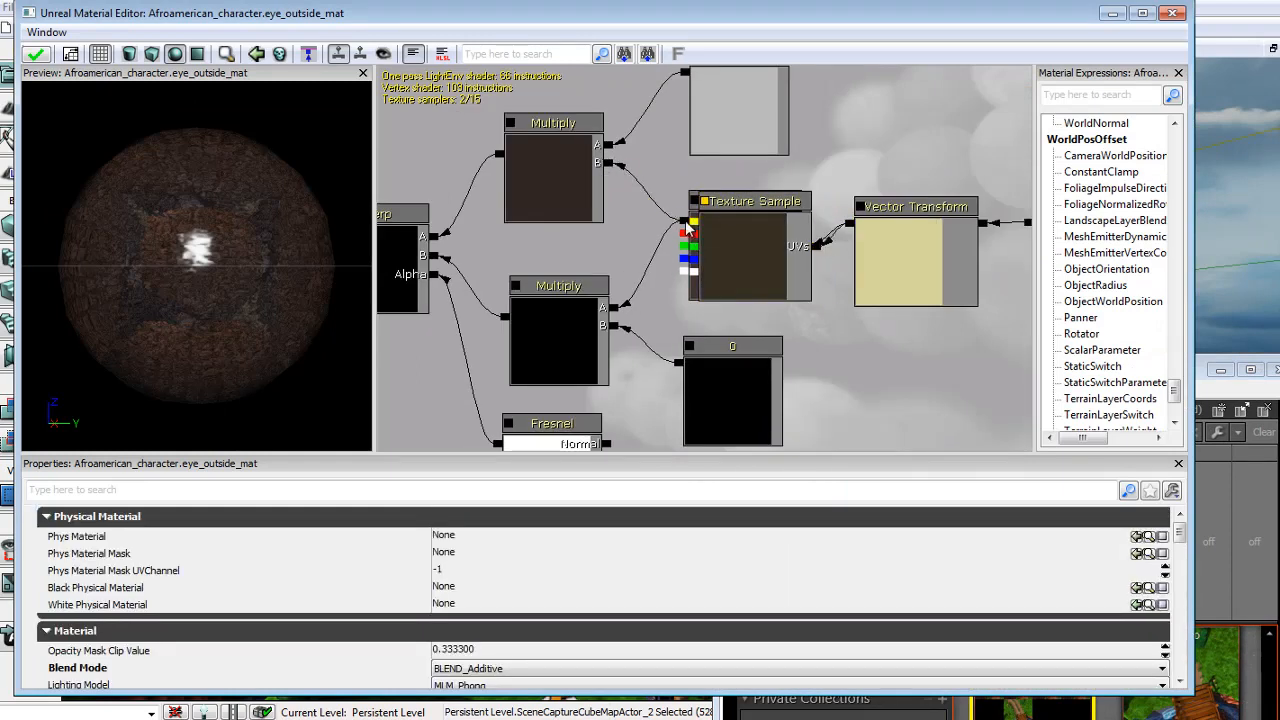
Delete the old reflection_map_Tex sample, wire the reflection_tex2_Tex sample into both Multiply nodes and check the preview.
left_click(690, 291)
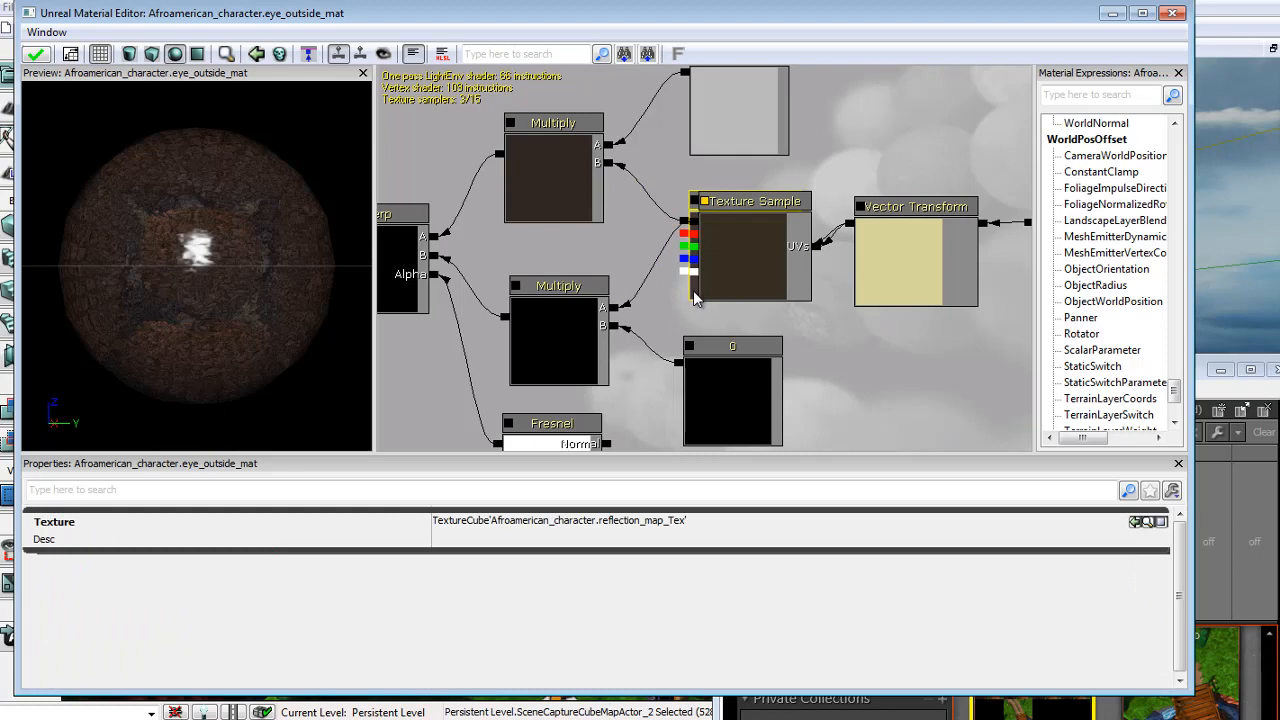
key("Delete")
left_click(761, 216)
left_click_drag(694, 221, 609, 162)
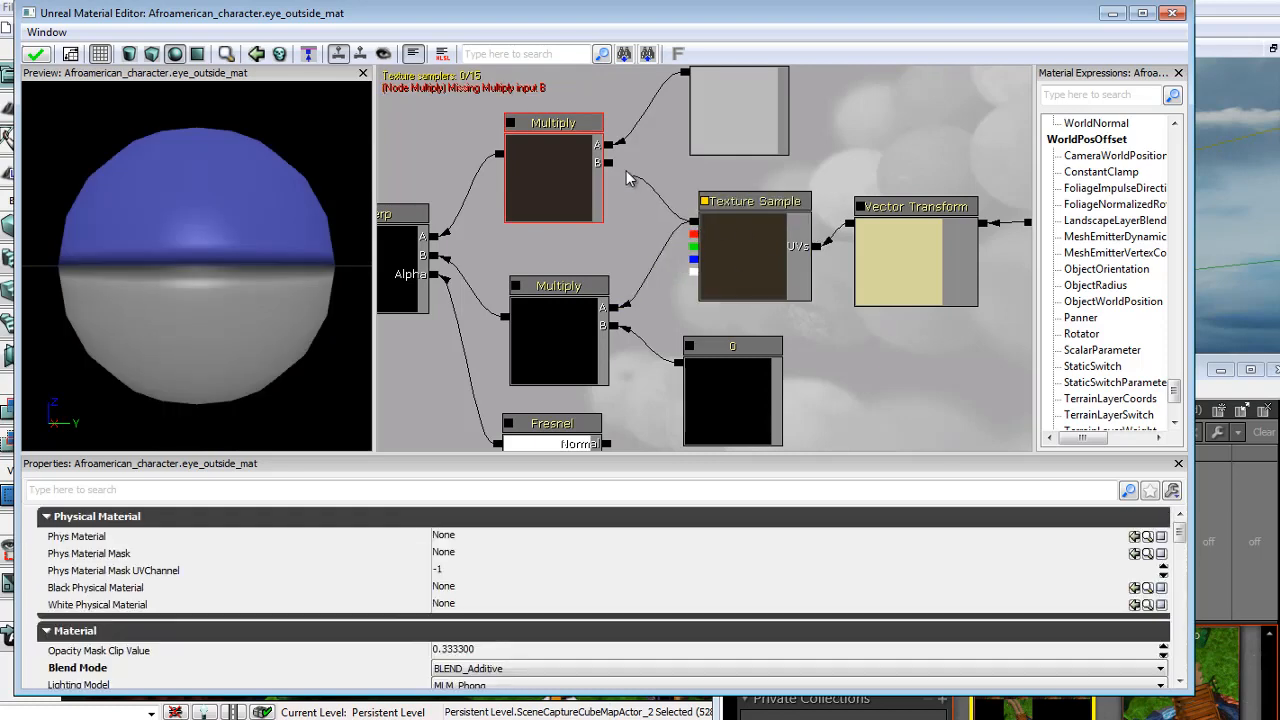
mouse_move(261, 236)
left_mouse_down()
mouse_move(345, 242)
mouse_move(224, 242)
mouse_move(283, 232)
mouse_move(300, 200)
mouse_move(360, 165)
mouse_move(155, 231)
mouse_move(380, 121)
mouse_move(18, 91)
mouse_move(245, 238)
left_mouse_up()
scroll(841, 279, "down", 2)
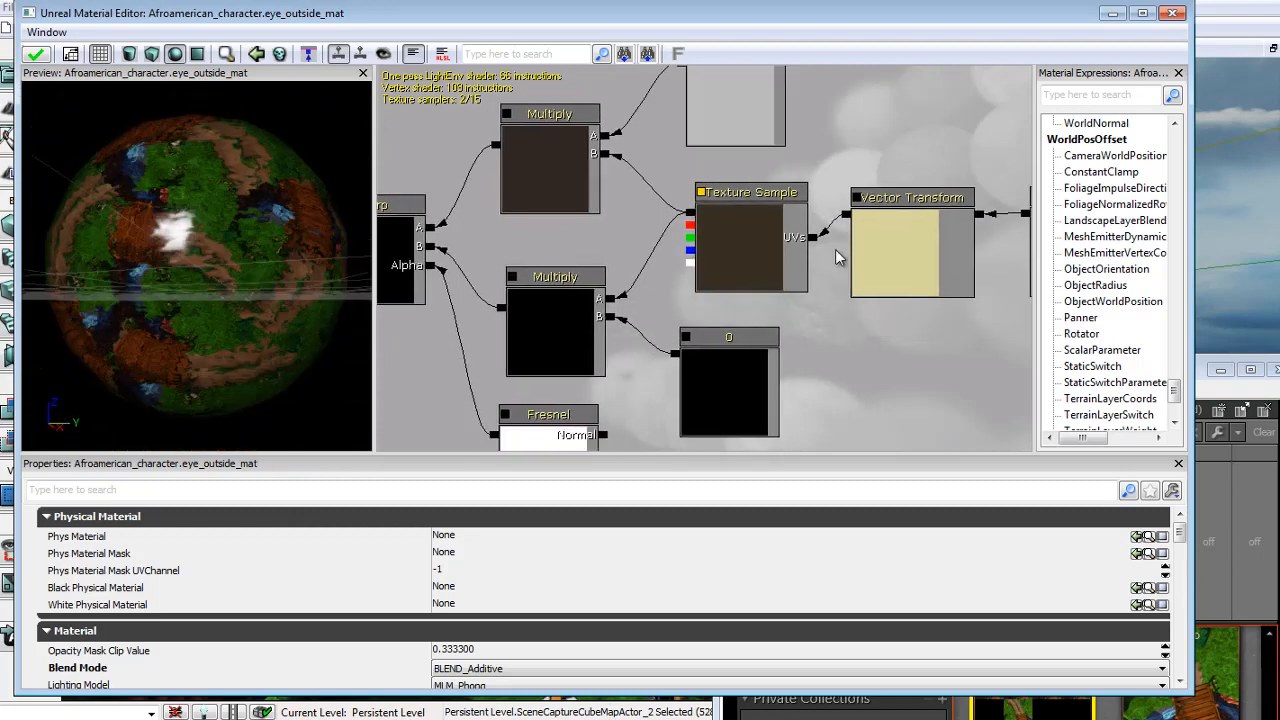
Try 0.1, then set R to 0.2 on the constant feeding the upper Multiply, apply the change and close the material editor.
left_click_drag(817, 331, 782, 354)
left_click(733, 145)
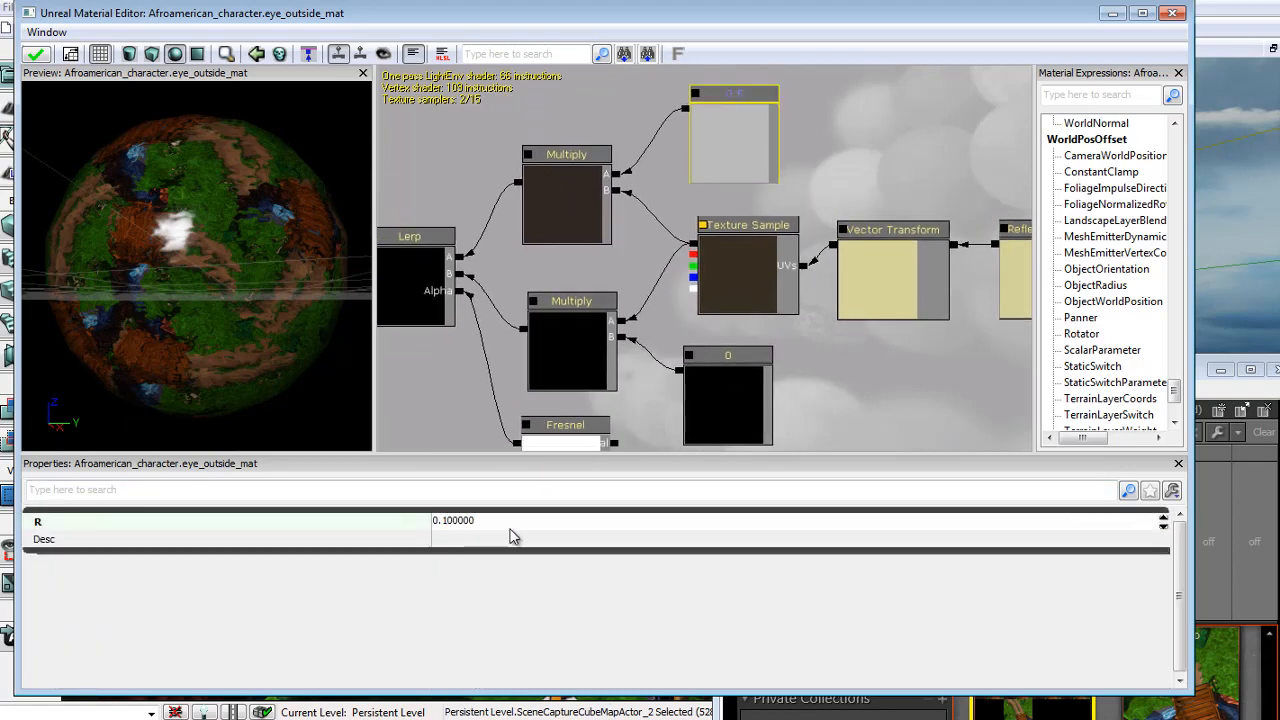
key("Return")
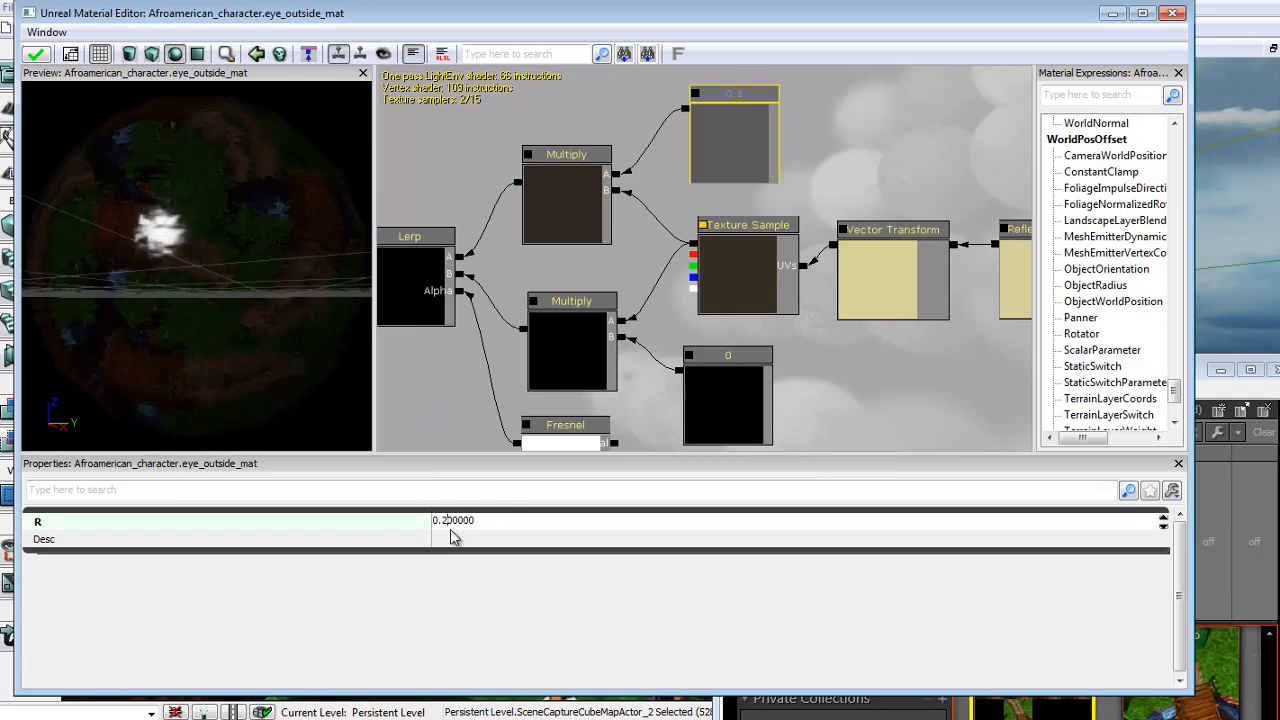
key("Return")
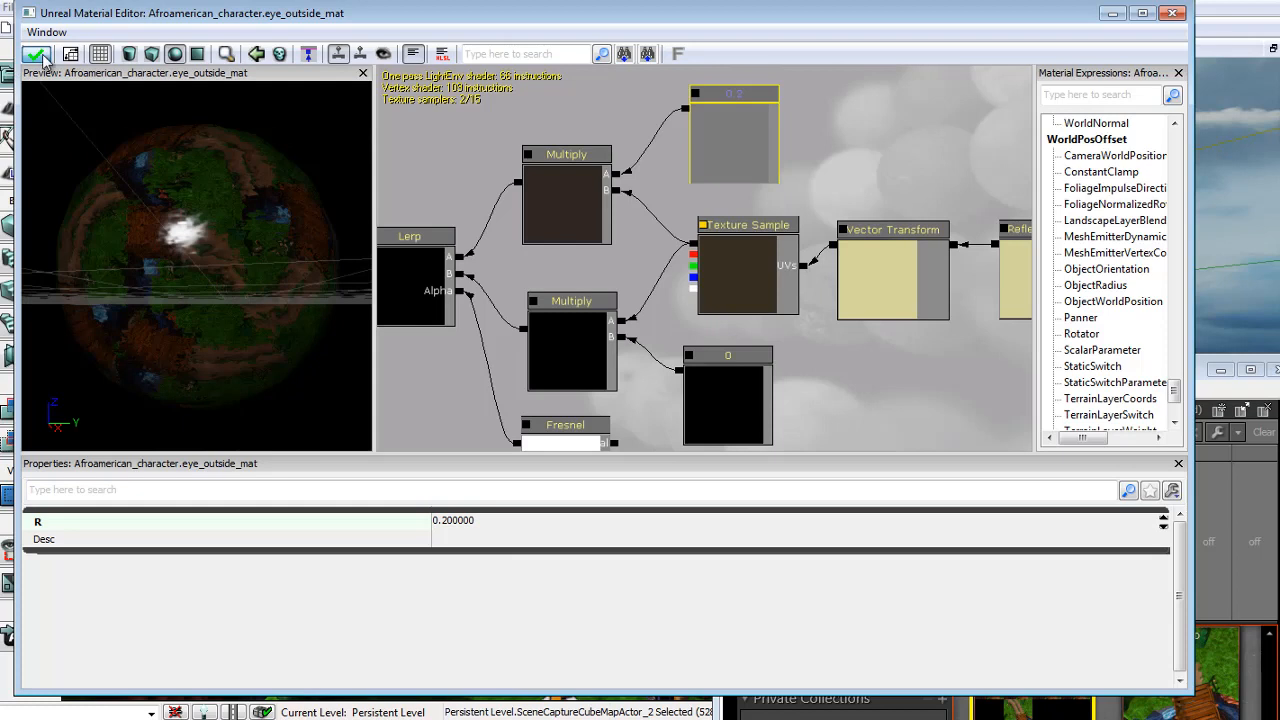
left_click(36, 55)
left_click(1172, 13)
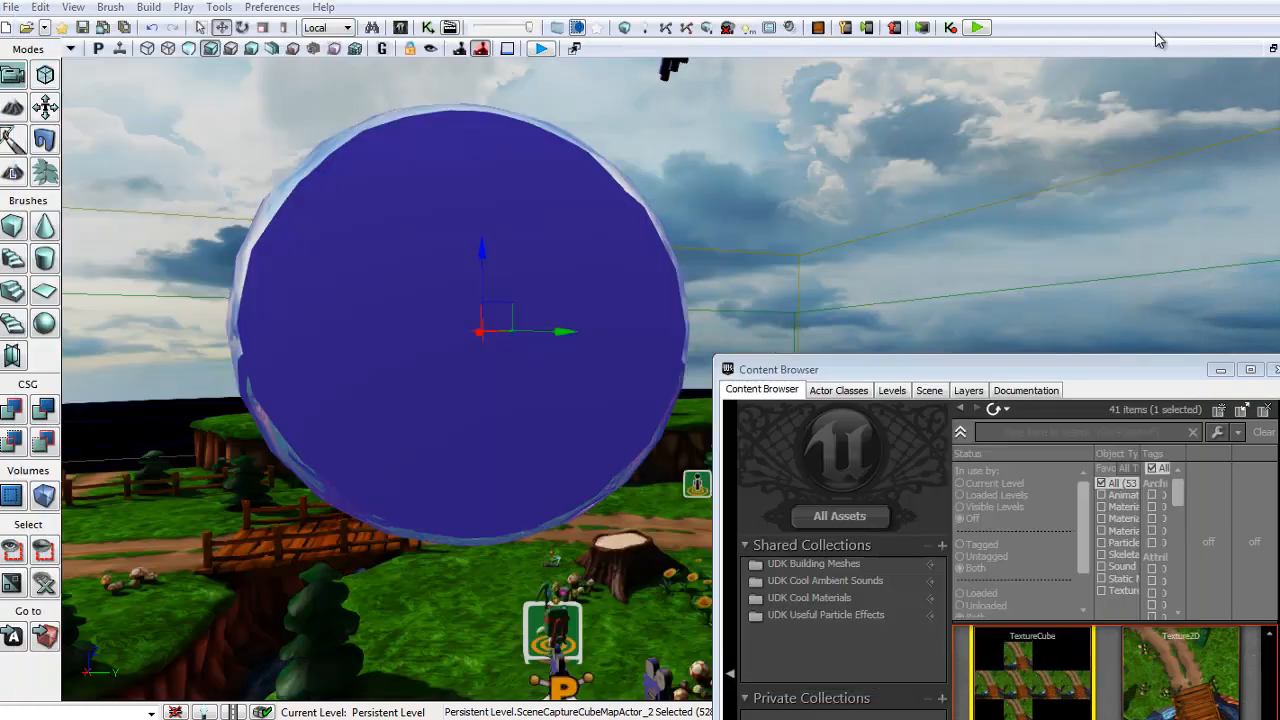
Open the second_test_level.udk map without saving JazzMiniGame and view the character's eye reflection close up.
left_click(12, 7)
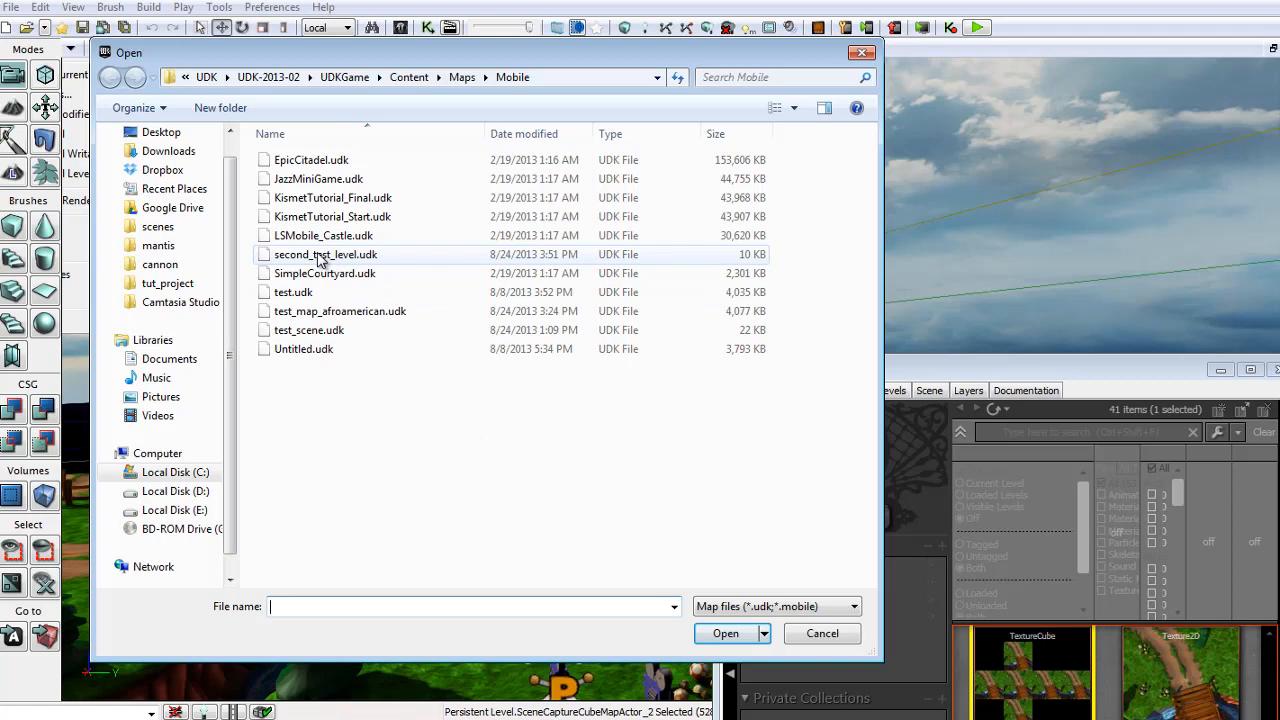
double_click(320, 256)
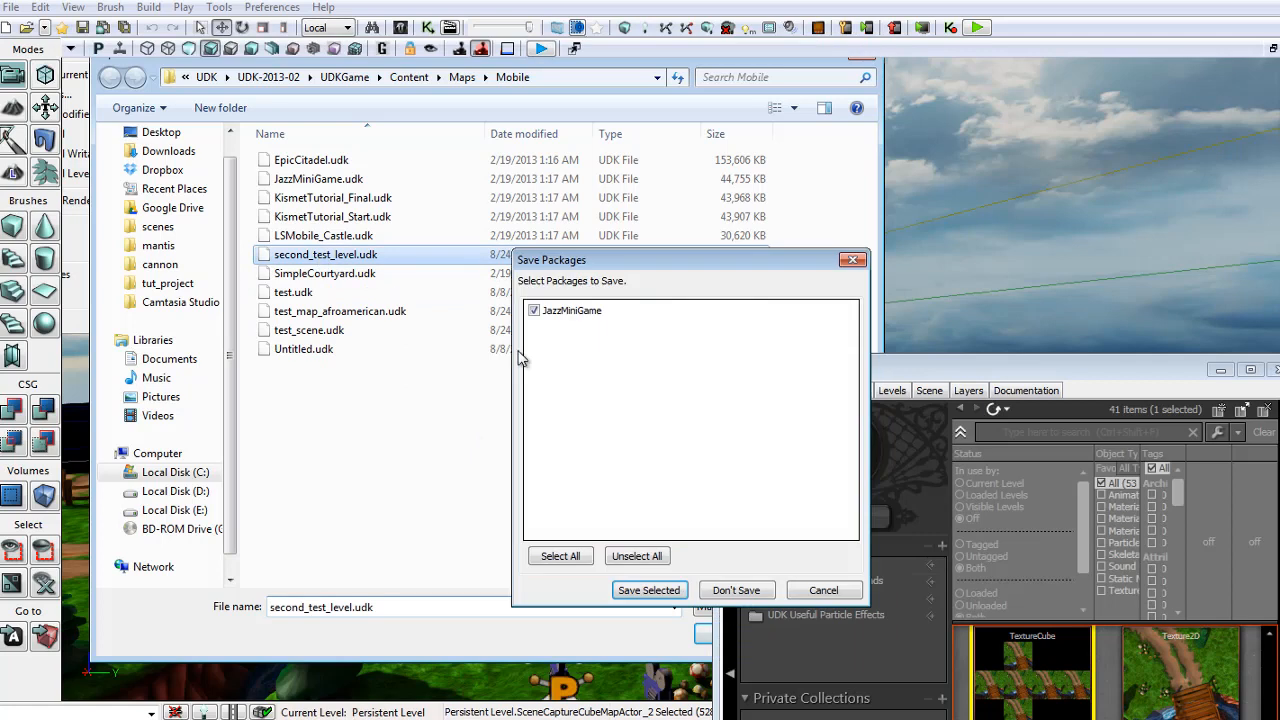
left_click(740, 592)
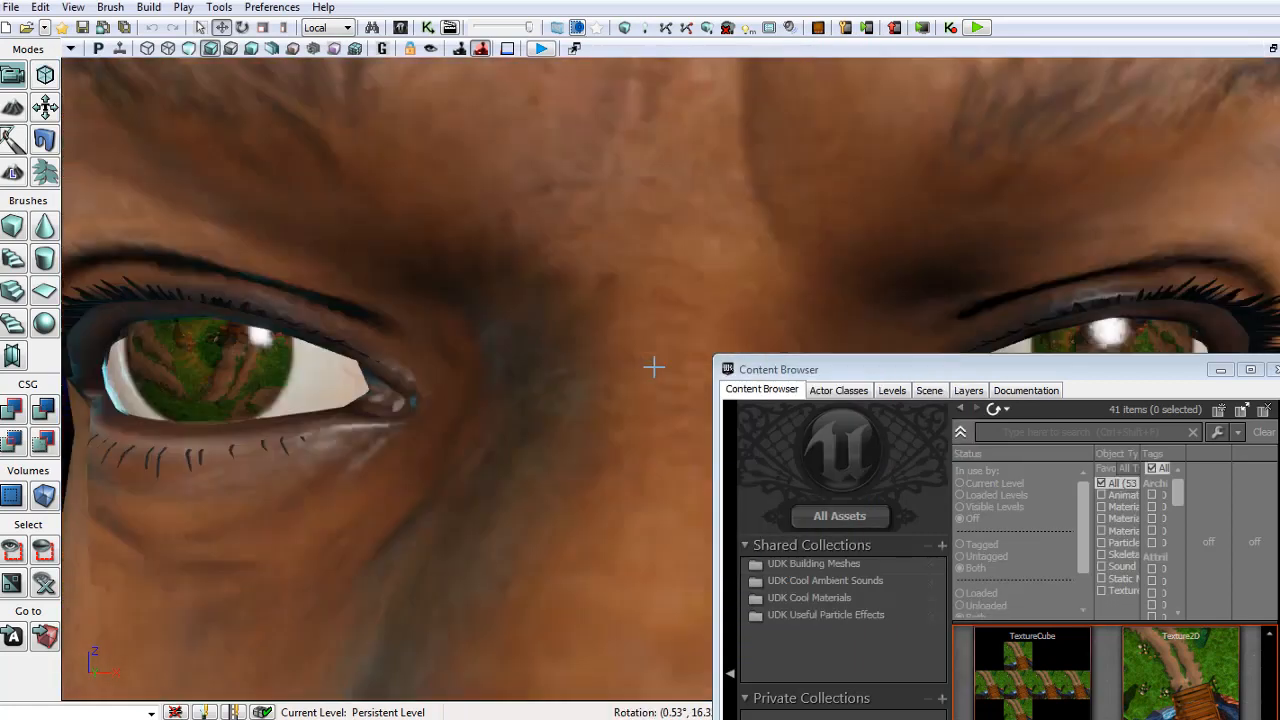
mouse_move(654, 367)
right_mouse_down()
mouse_move(708, 370)
mouse_move(629, 371)
mouse_move(640, 368)
right_mouse_up()
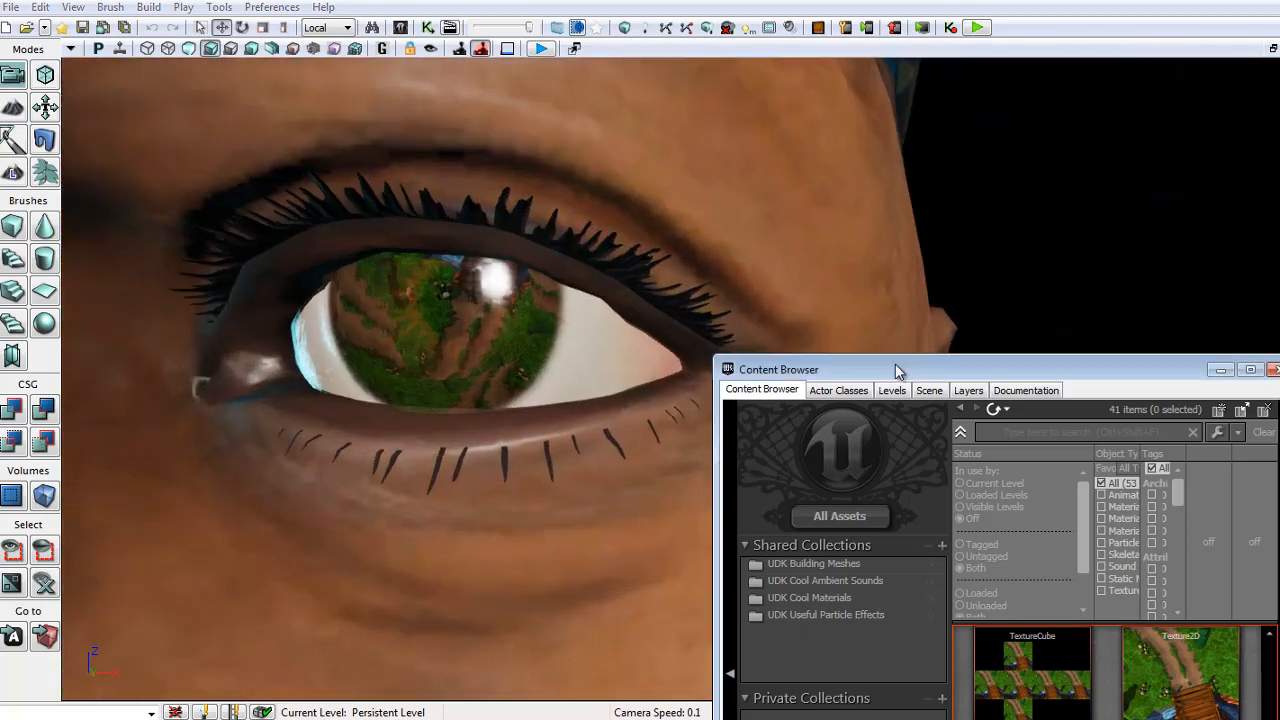
Bring the Content Browser fully into view, filter its assets by "eye" and open the eye_outside_mat material.
left_click_drag(895, 369, 813, 201)
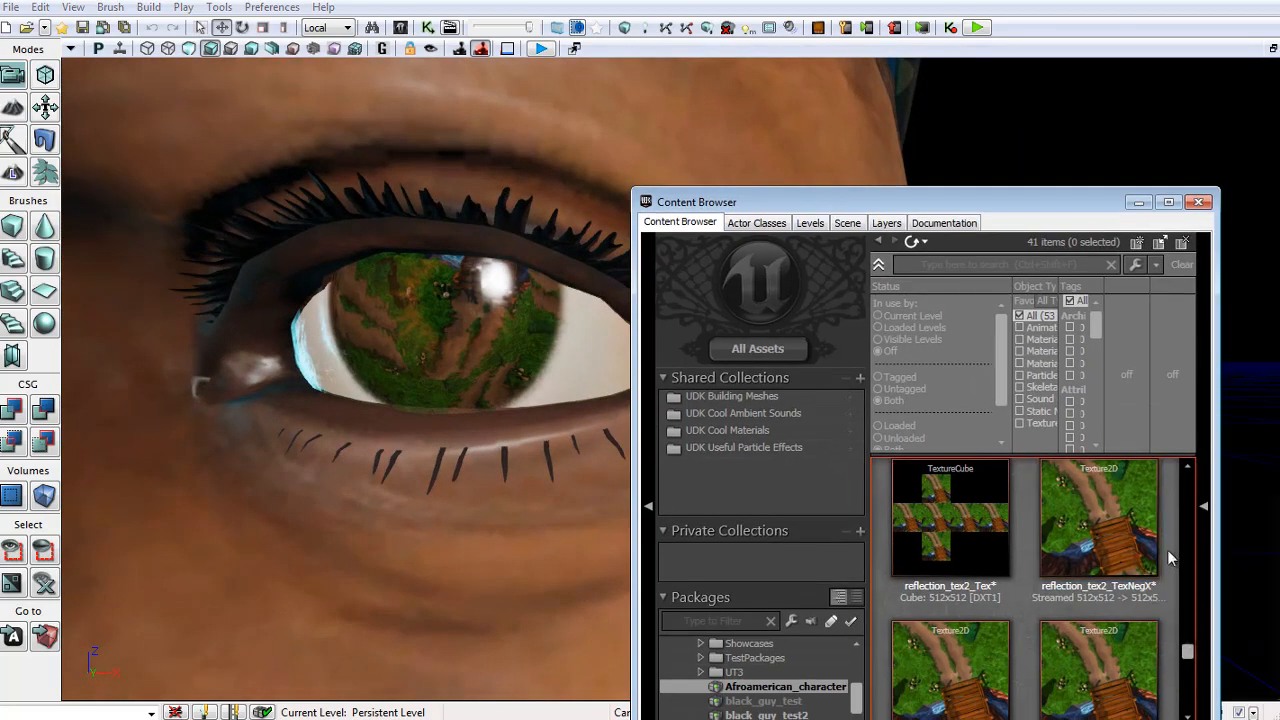
scroll(1165, 560, "up", 5)
scroll(1159, 592, "up", 8)
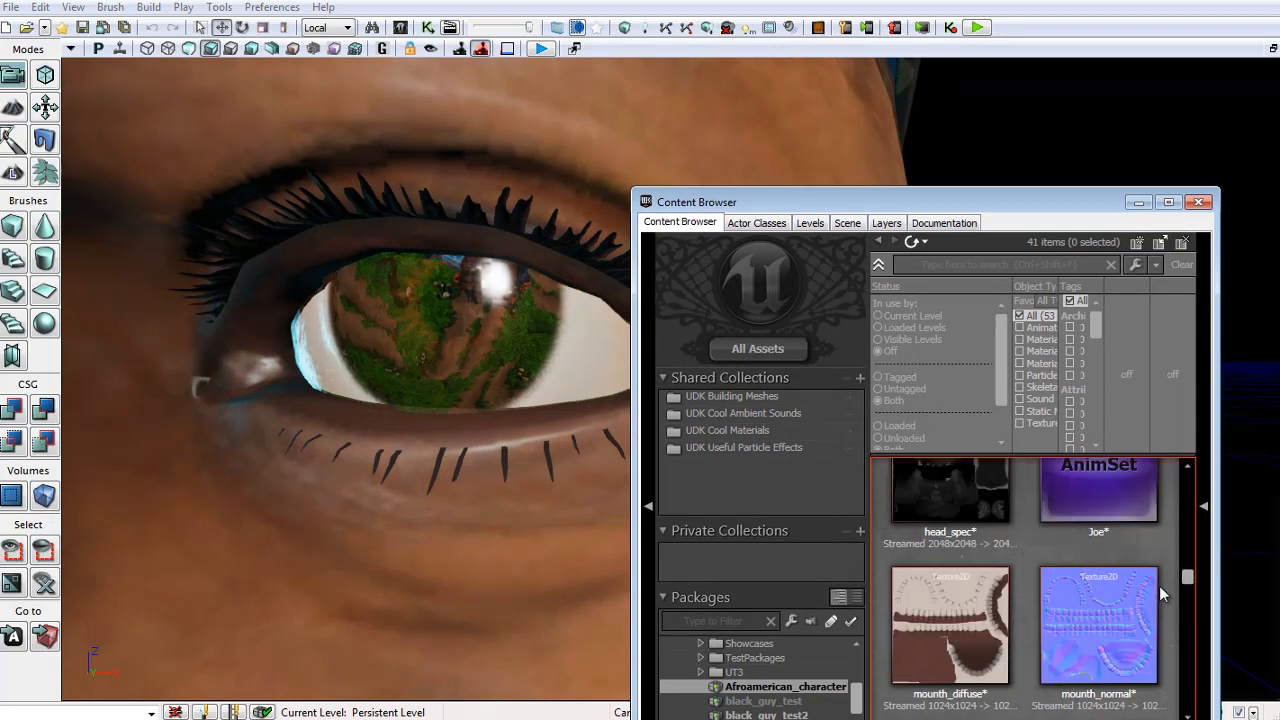
scroll(1159, 585, "up", 3)
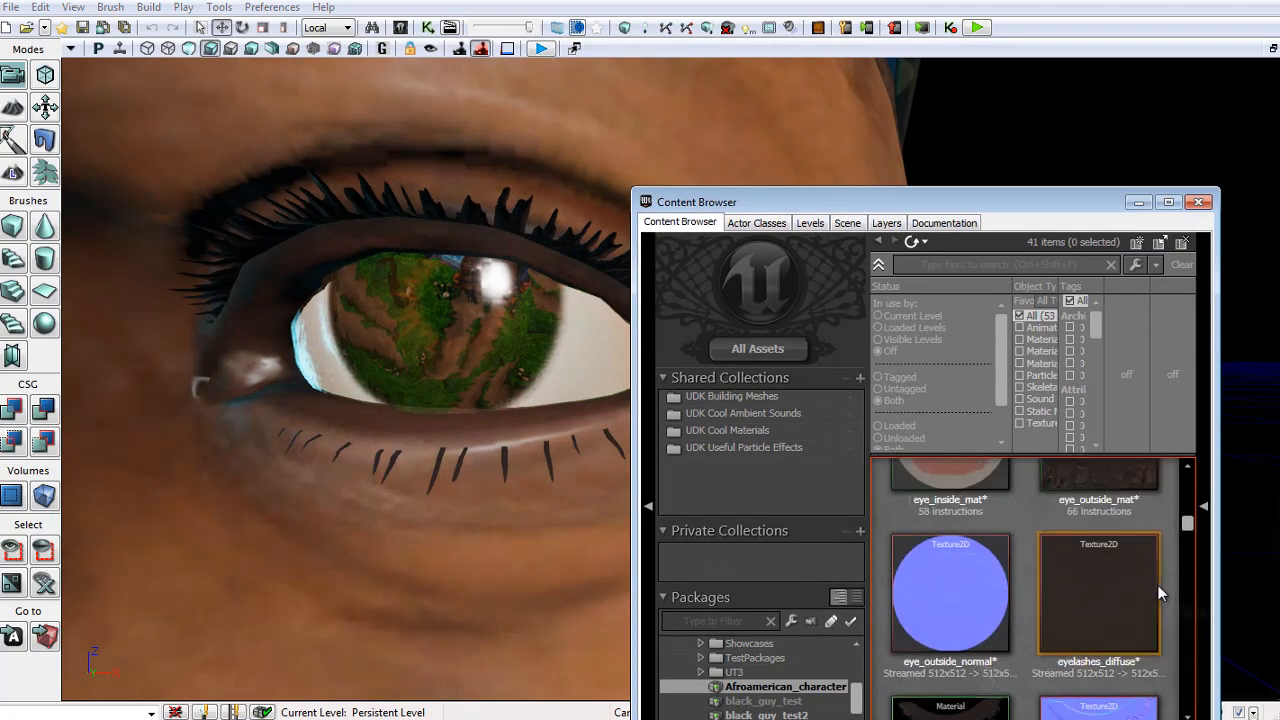
scroll(1149, 585, "up", 4)
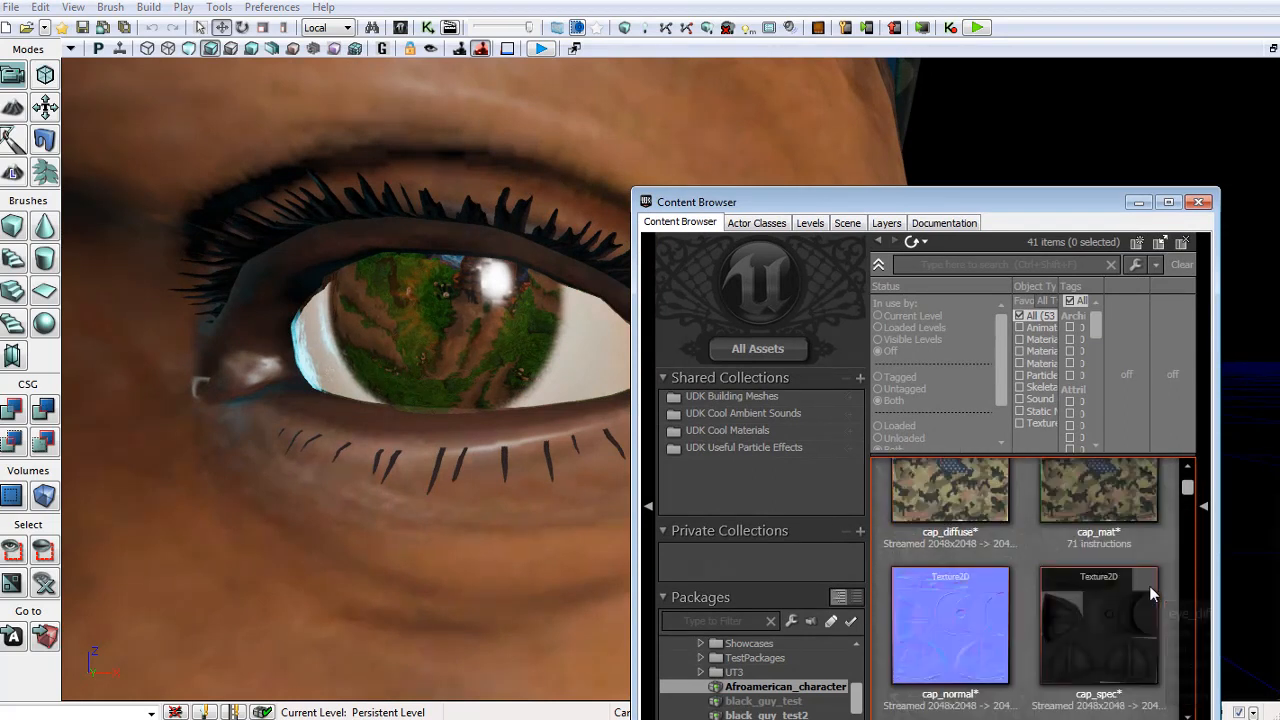
scroll(1149, 585, "down", 2)
scroll(1147, 575, "down", 5)
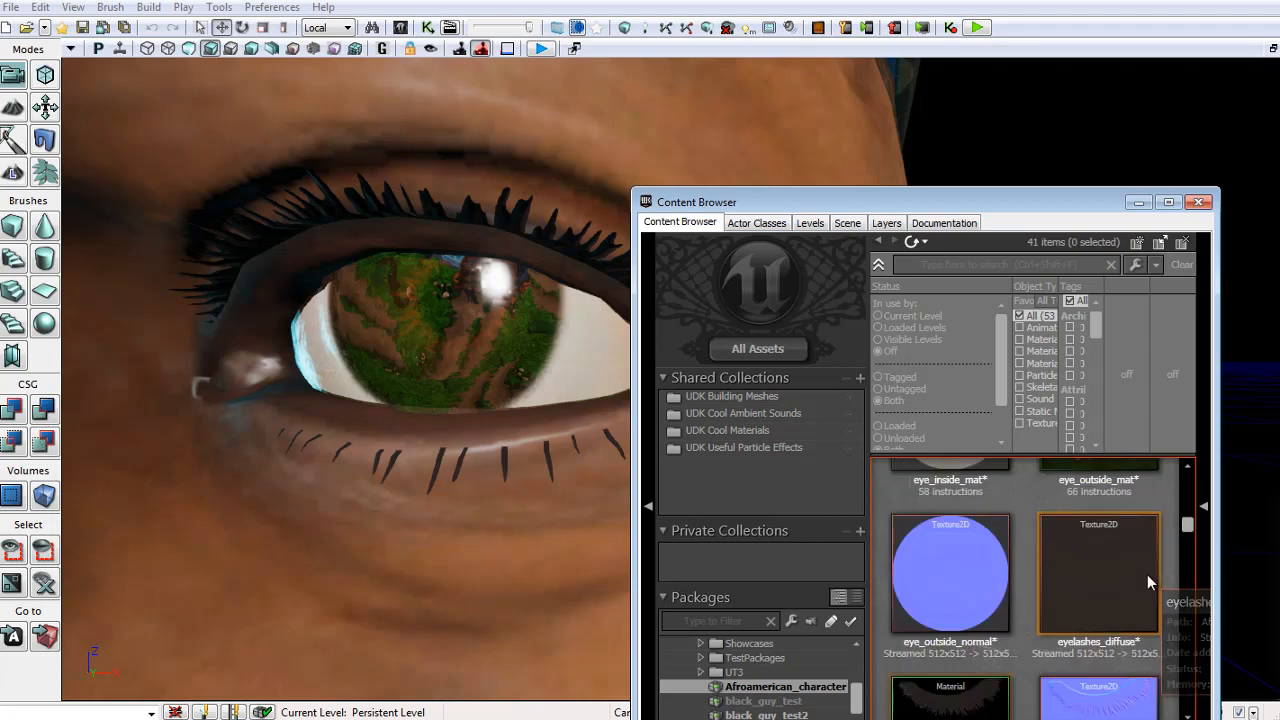
scroll(1144, 574, "down", 6)
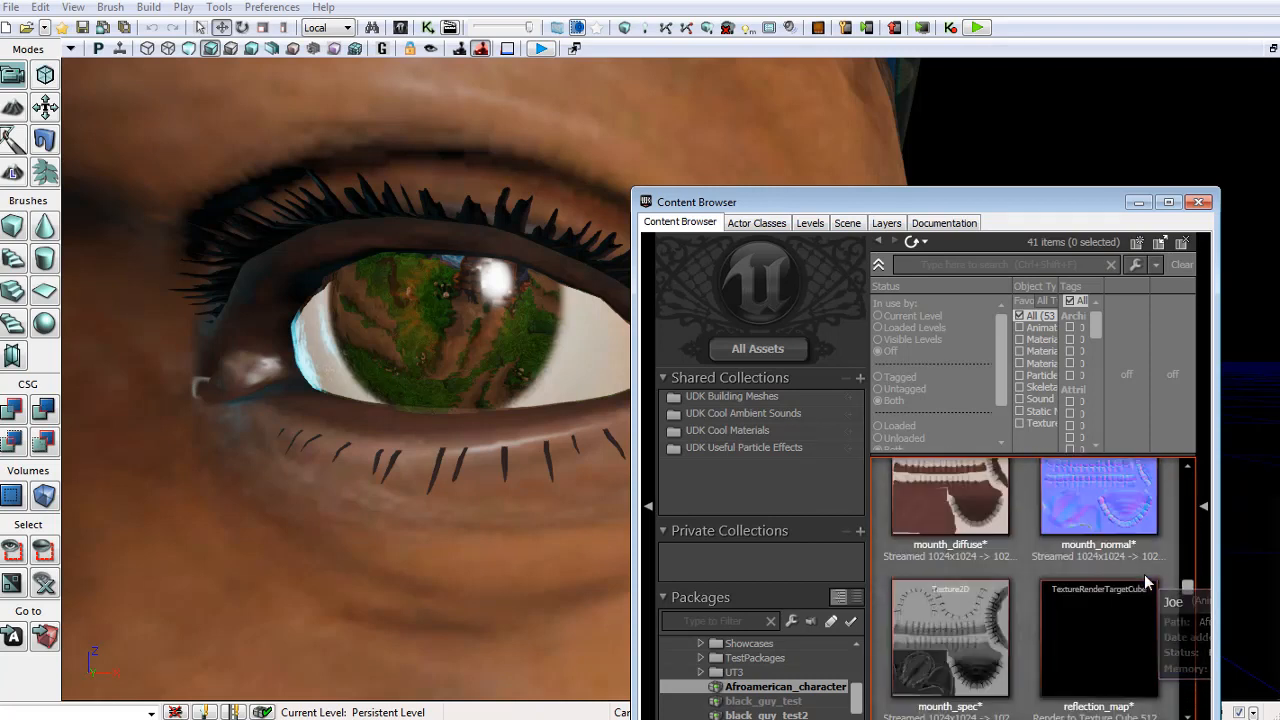
scroll(1144, 574, "down", 8)
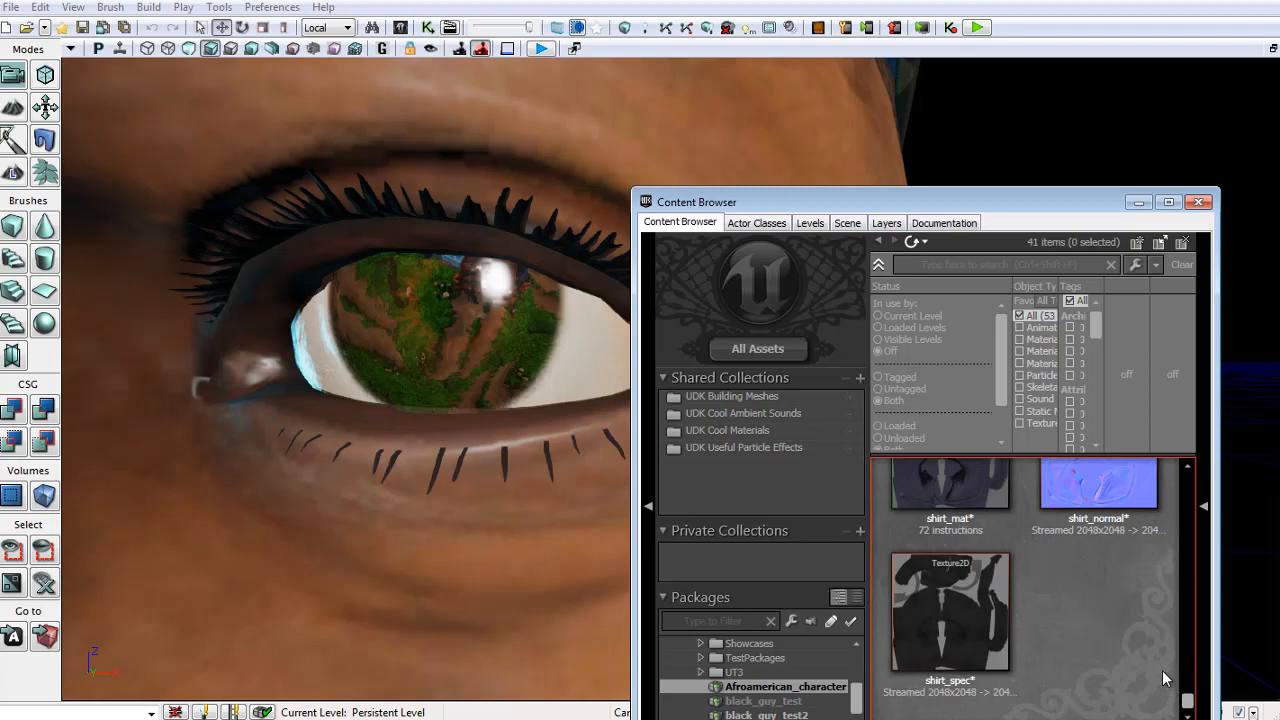
left_click(961, 268)
type("eye")
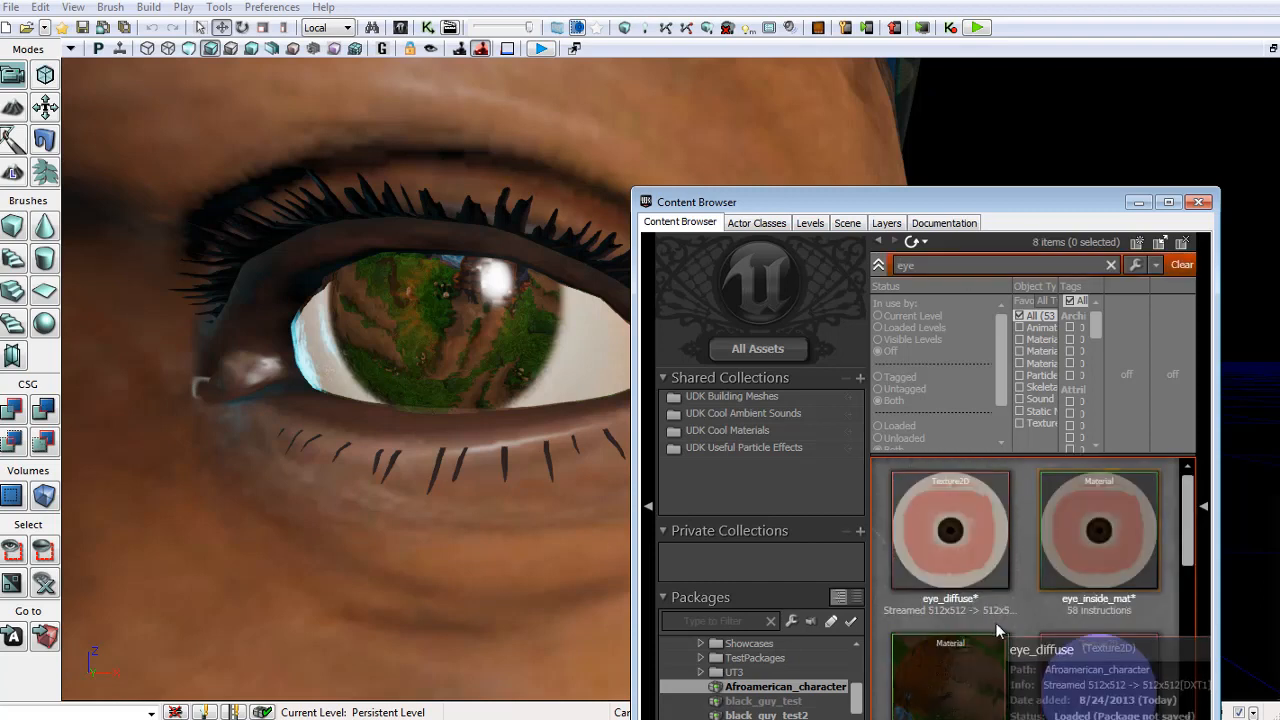
double_click(946, 660)
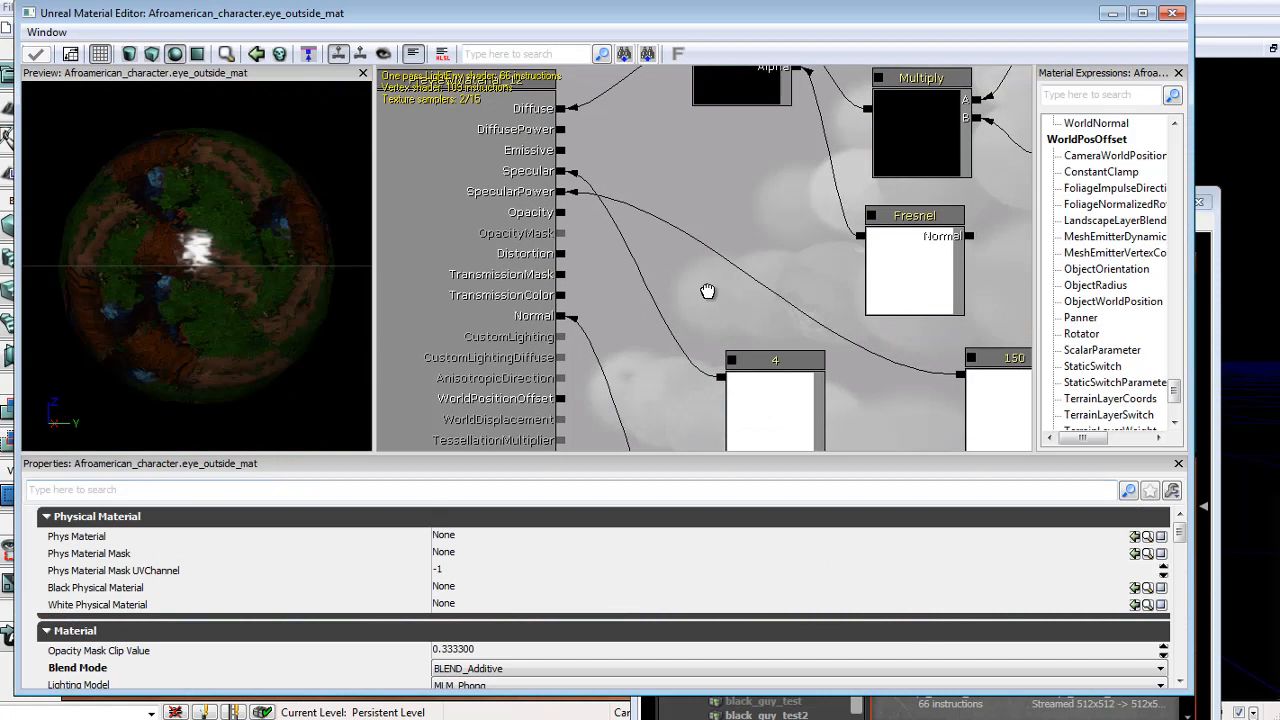
Set R to 0.05 on the constant feeding the upper Multiply and apply the change to the material.
left_click_drag(703, 298, 580, 372)
left_click(838, 161)
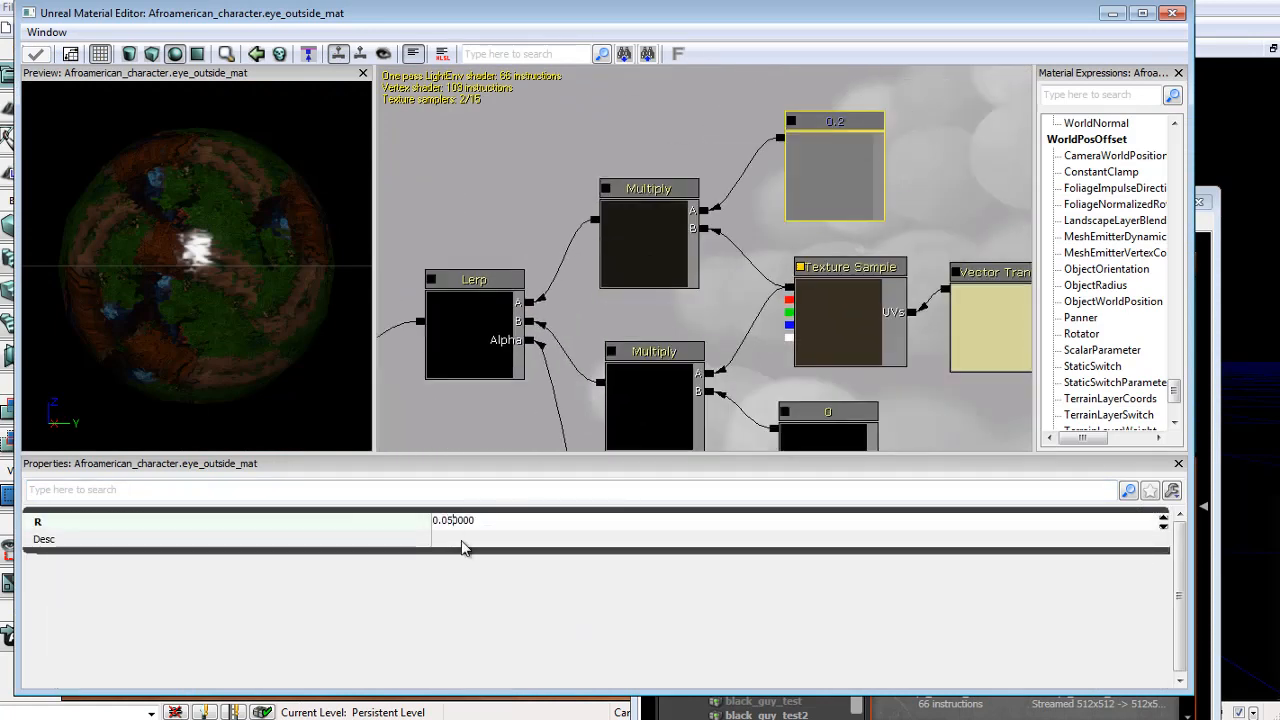
key("Return")
left_click_drag(715, 271, 674, 263)
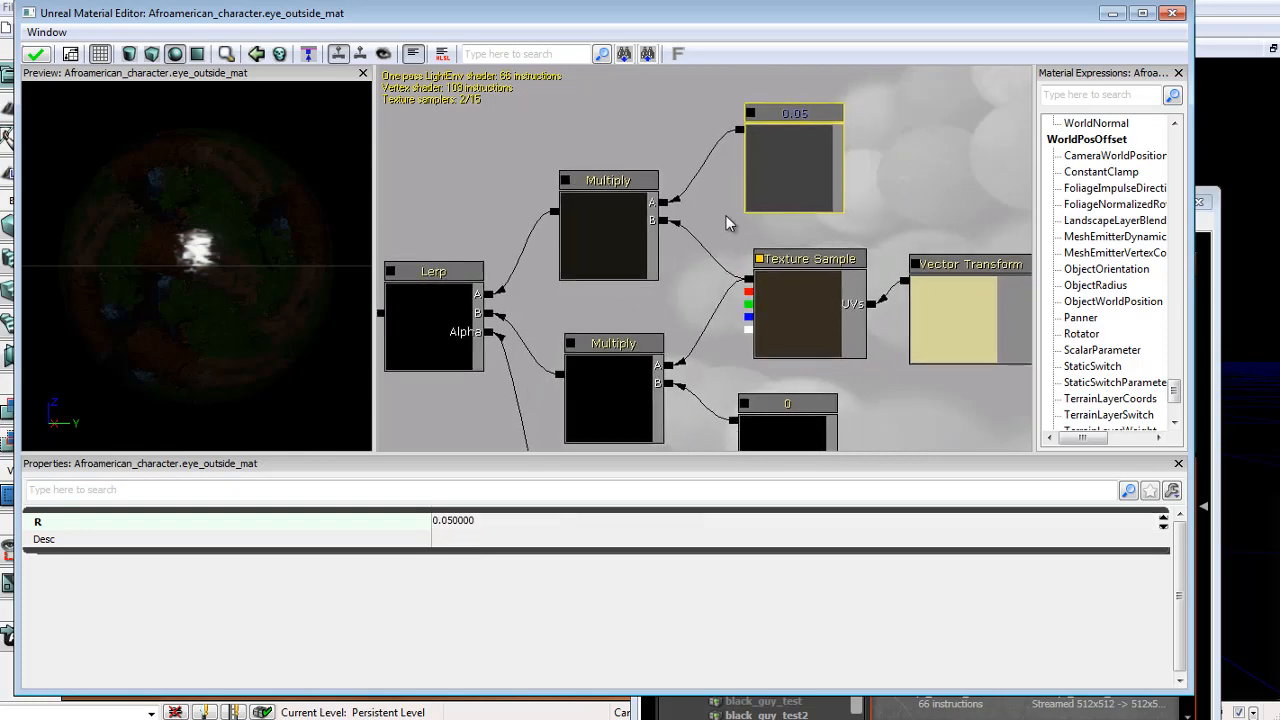
left_click(48, 57)
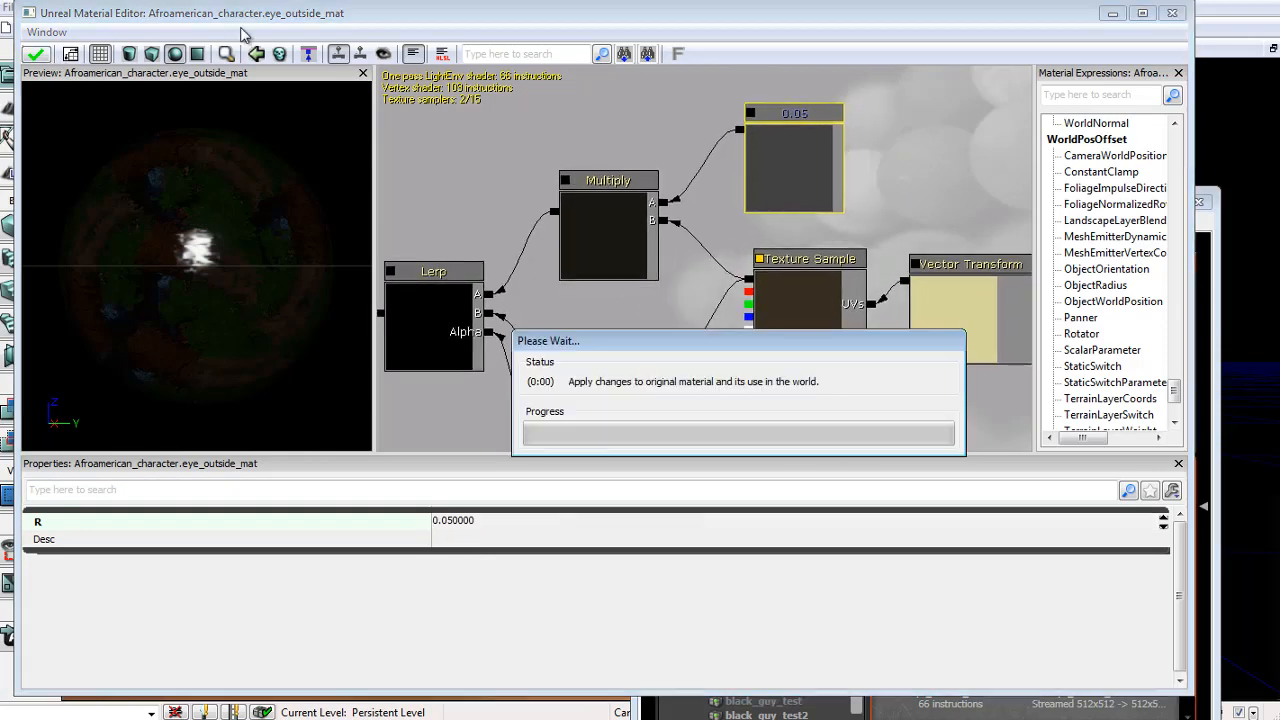
Move the material editor off the viewport and reposition the point lights around the character's head.
left_click_drag(410, 18, 1125, 67)
mouse_move(469, 270)
left_mouse_down()
mouse_move(692, 289)
mouse_move(280, 261)
mouse_move(831, 297)
mouse_move(791, 251)
mouse_move(396, 262)
mouse_move(407, 276)
mouse_move(448, 266)
left_mouse_up()
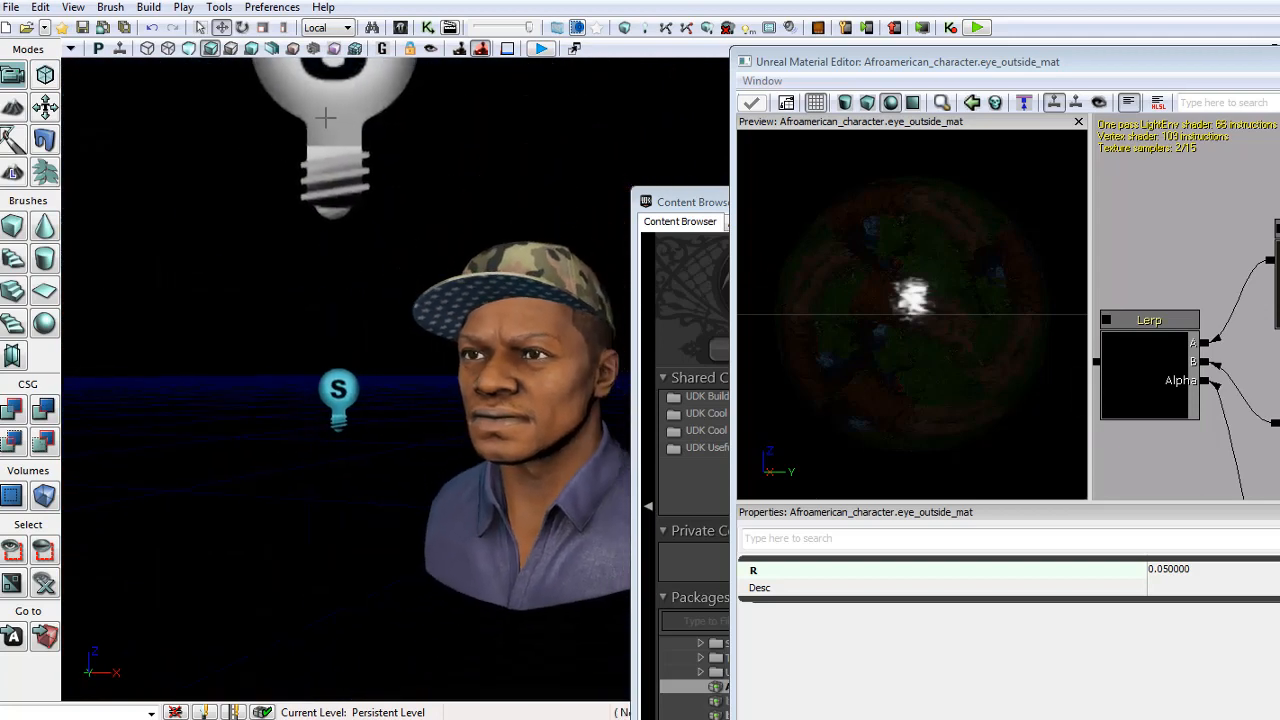
left_click(325, 118)
left_click_drag(325, 118, 407, 259)
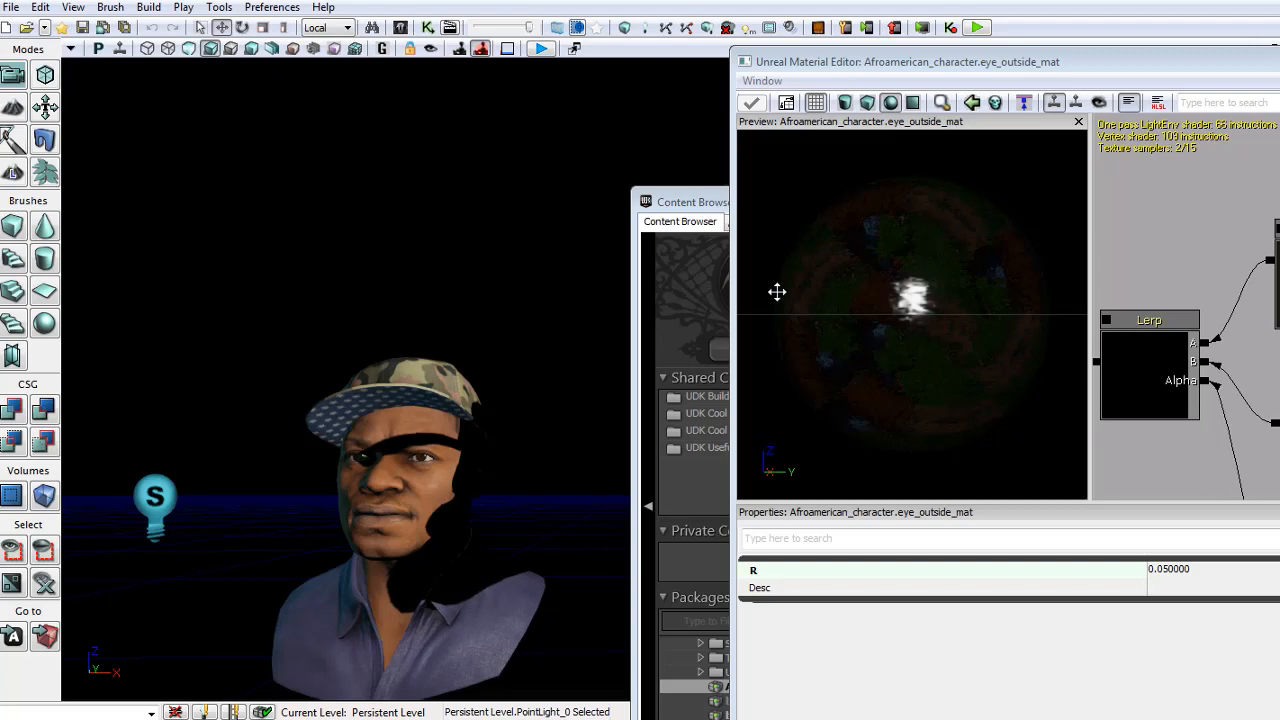
left_click_drag(366, 193, 632, 287)
right_click_drag(629, 281, 368, 314)
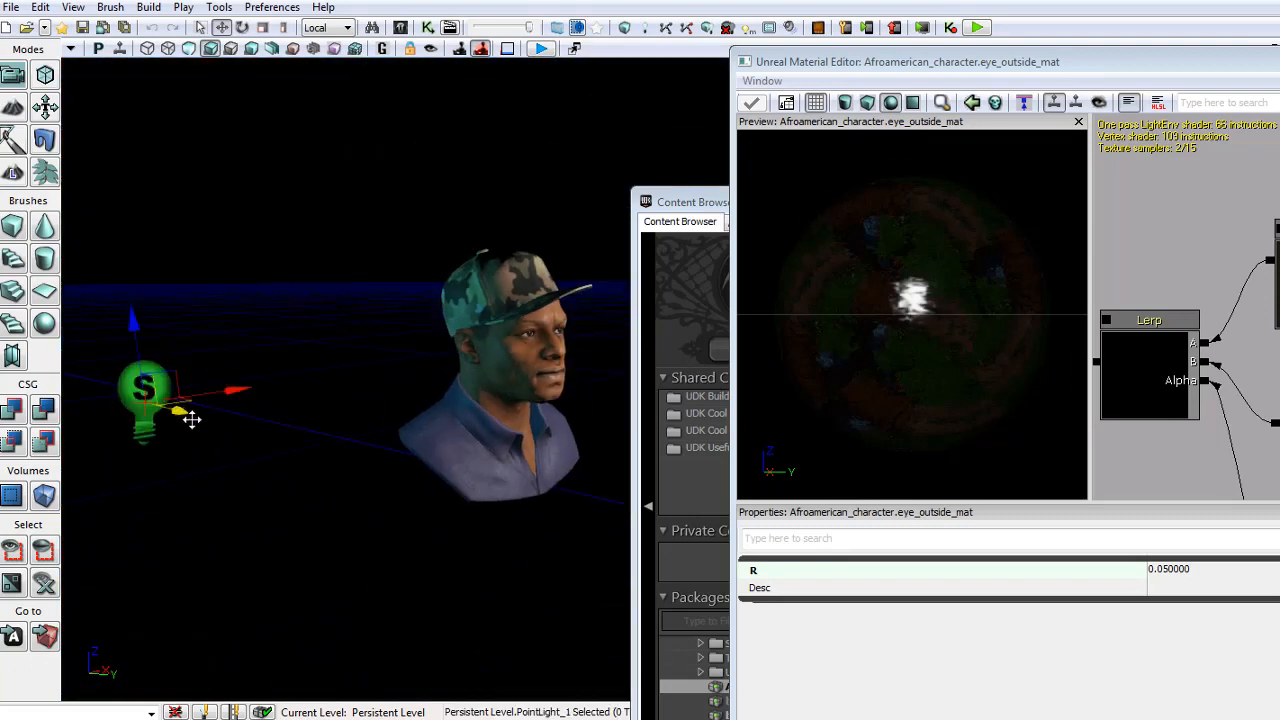
Examine the eye reflections close up in the viewport, and close the Content Browser and the eye_outside_mat editor.
right_click_drag(468, 382, 454, 340)
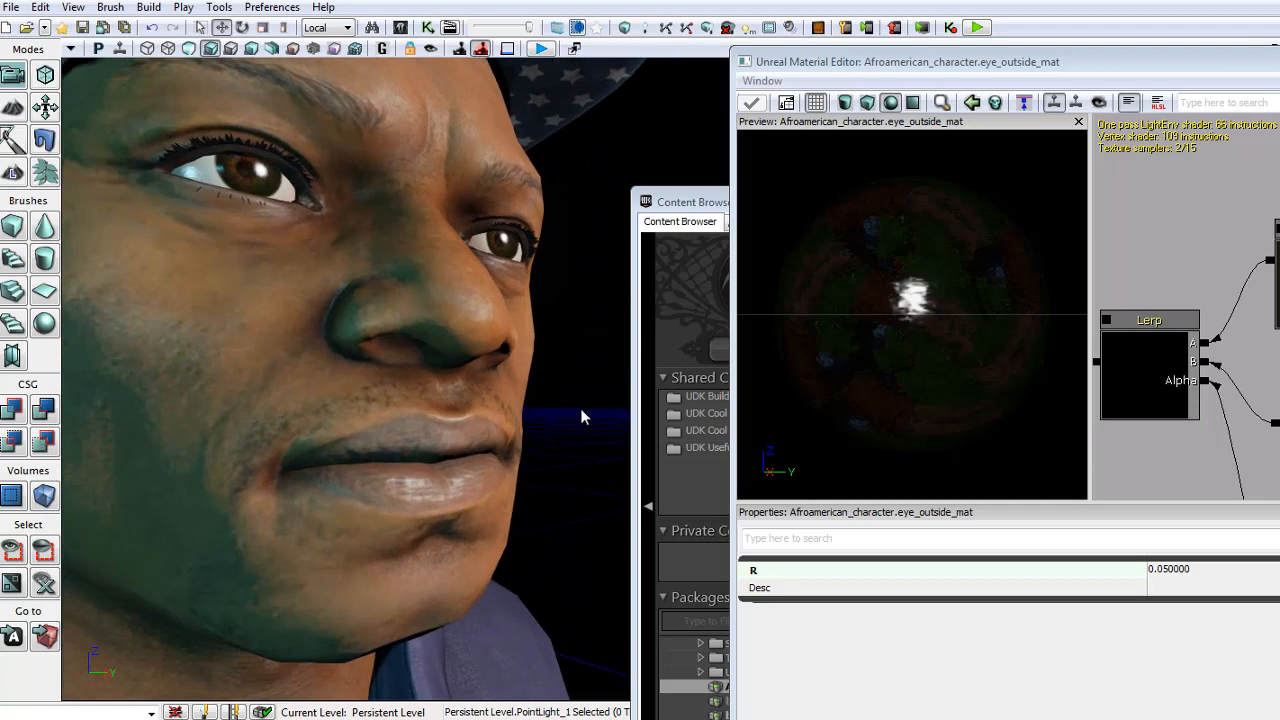
right_click_drag(580, 417, 502, 366)
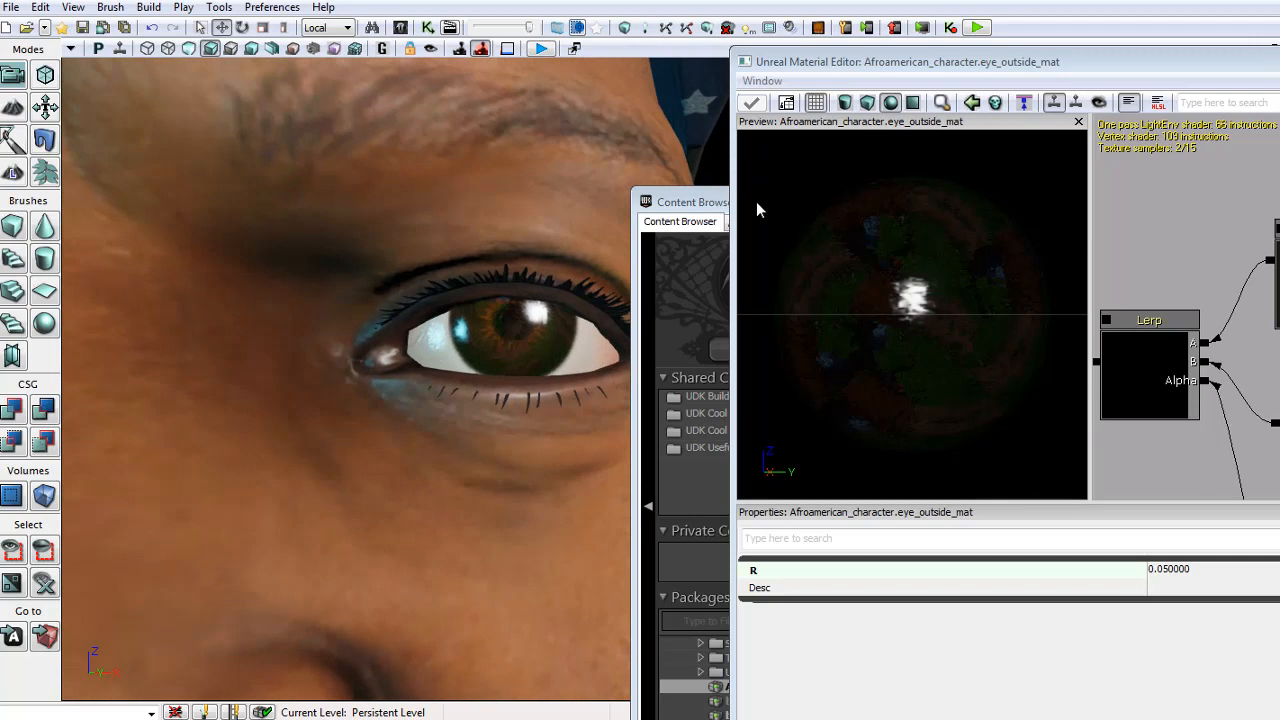
left_click_drag(698, 203, 676, 207)
left_click(1181, 206)
right_click_drag(516, 354, 573, 361)
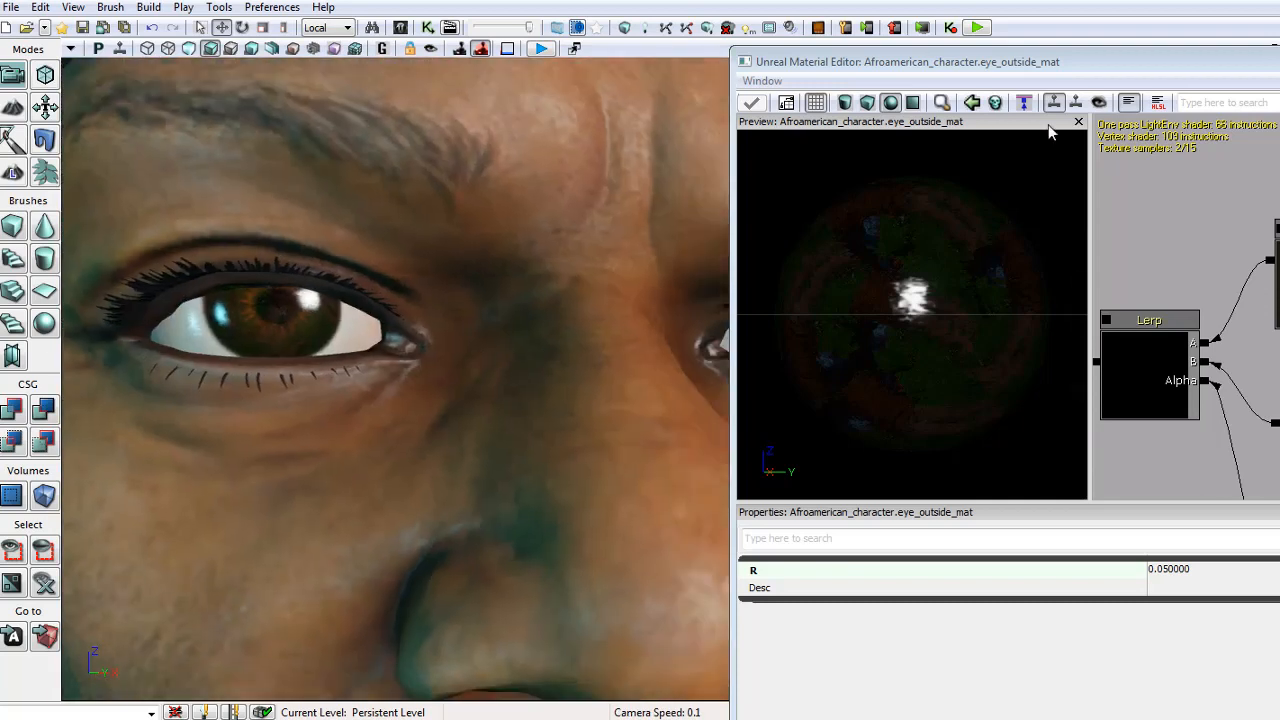
left_click_drag(1115, 65, 722, 62)
left_click_drag(1279, 62, 979, 85)
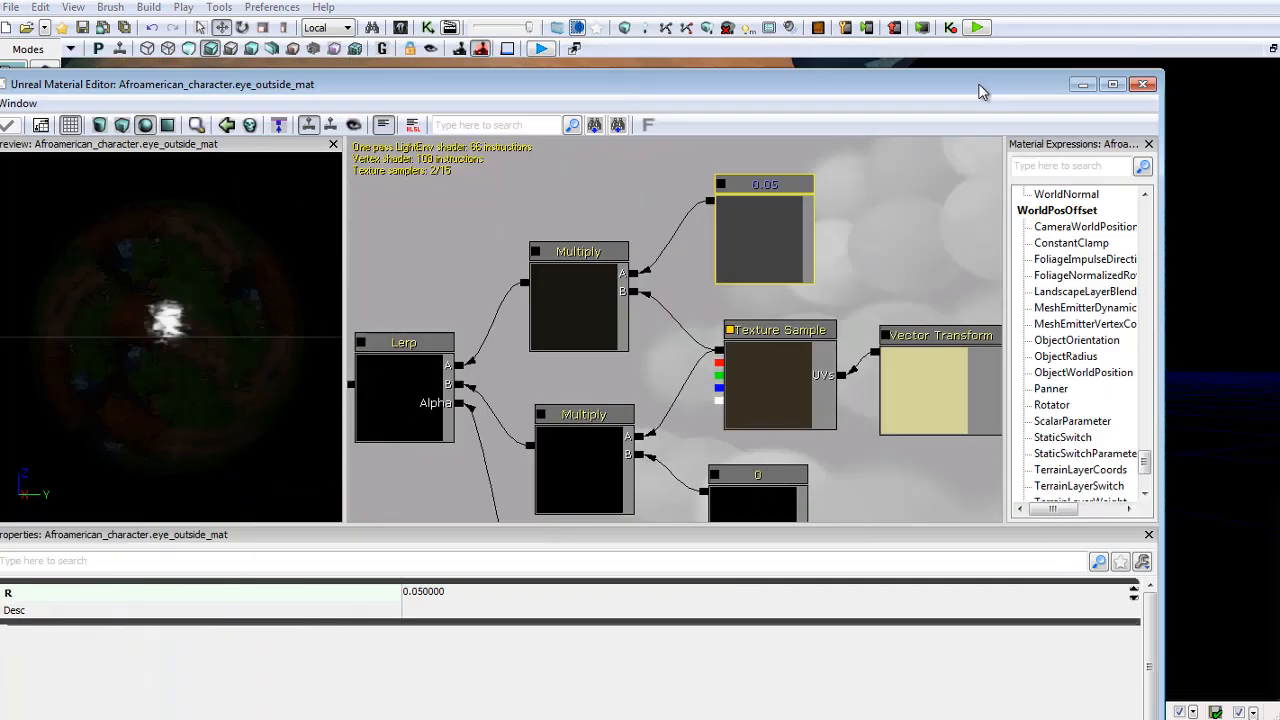
left_click(1145, 85)
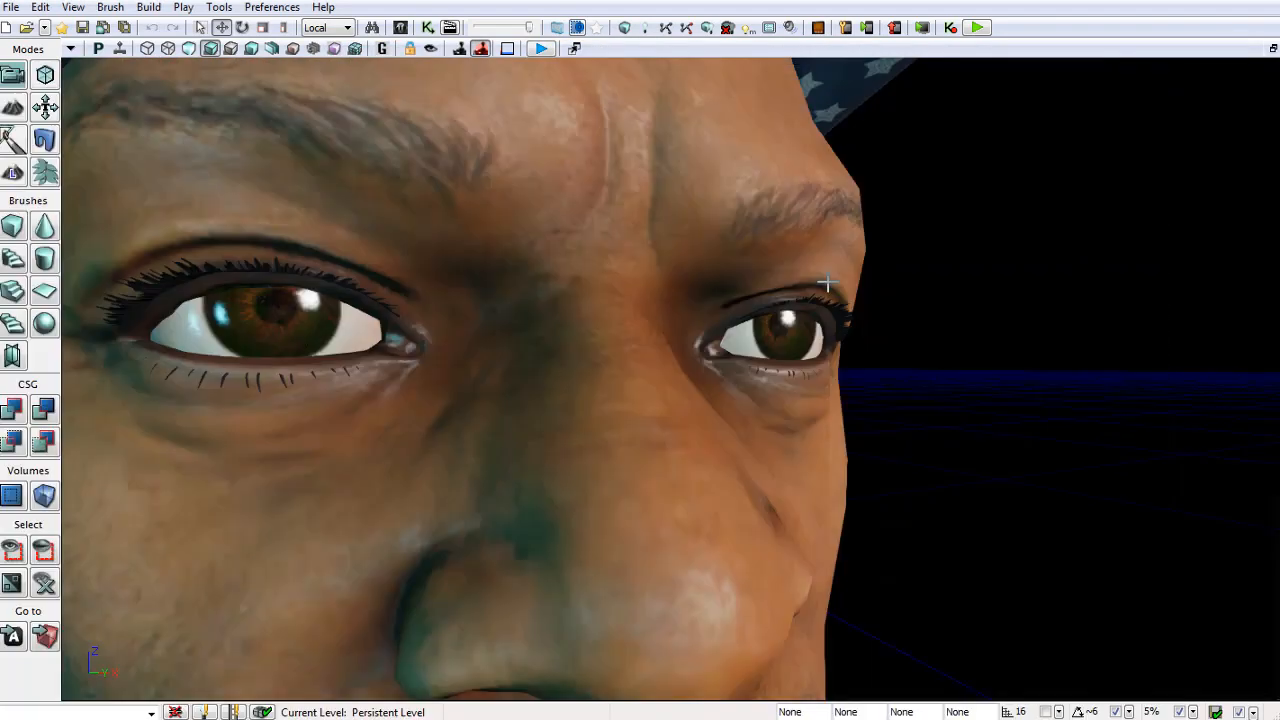
Reopen the Content Browser, open the eye_inside_mat material and place its editor so the eye stays in sight.
left_click(400, 28)
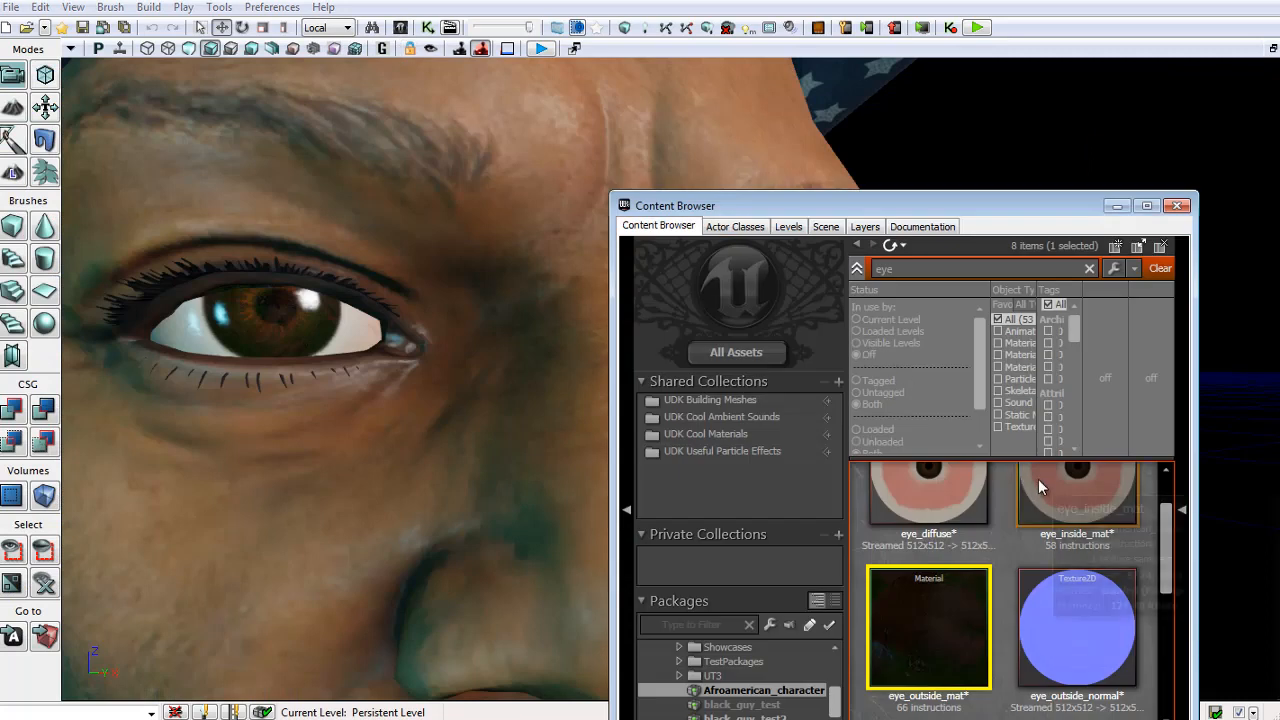
left_click(1155, 538)
scroll(1130, 530, "up", 2)
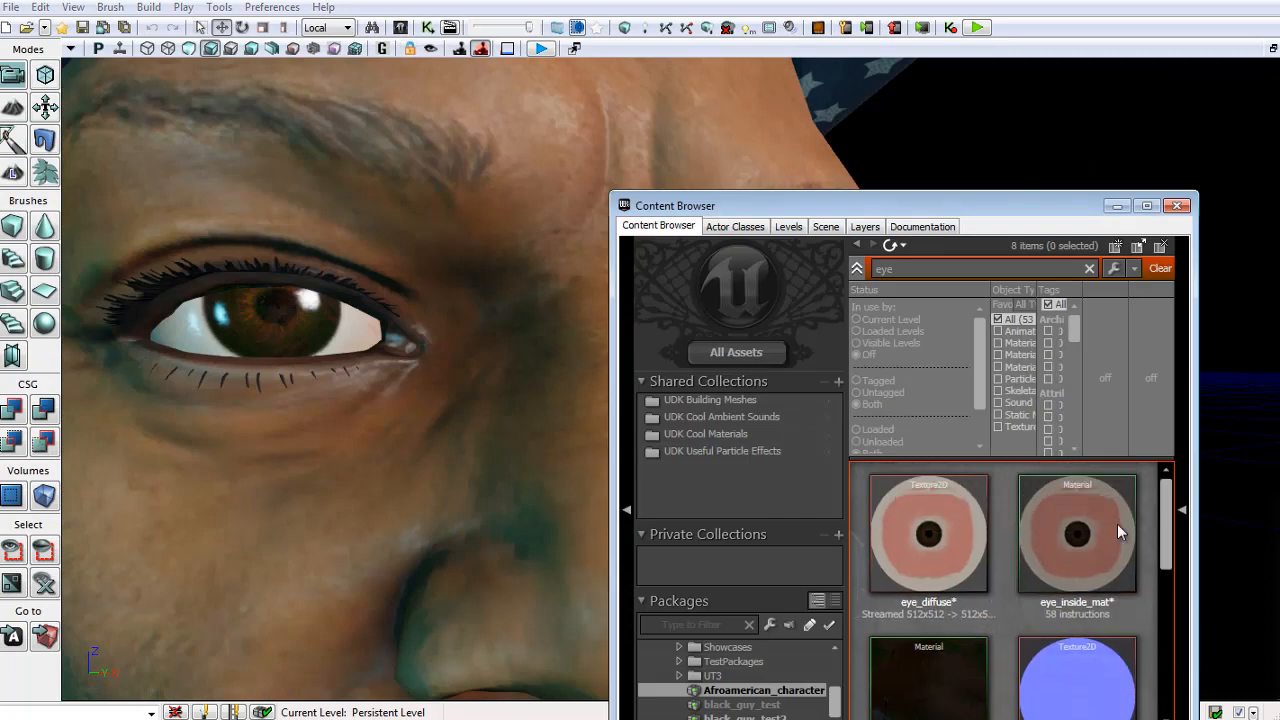
double_click(1077, 536)
left_click_drag(578, 83, 891, 137)
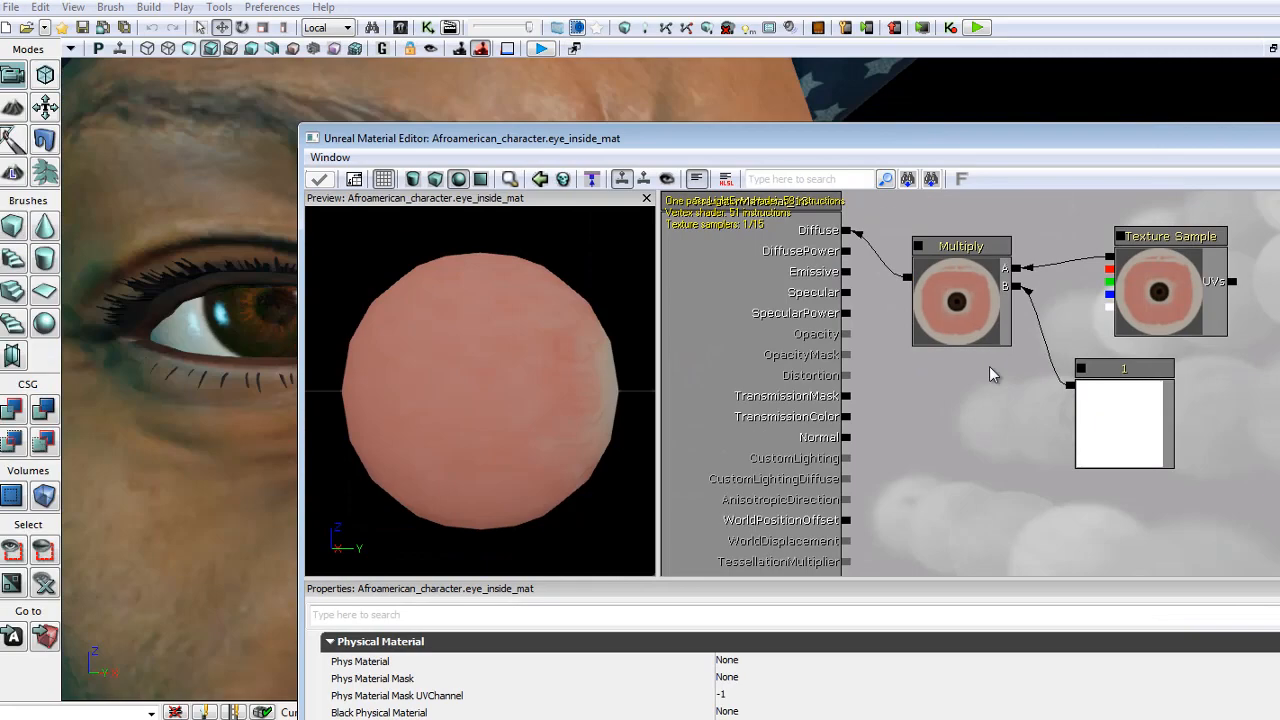
Set R to 0.7 on the constant feeding the Multiply, apply the change and close the material editor.
left_click(1080, 410)
left_click(763, 646)
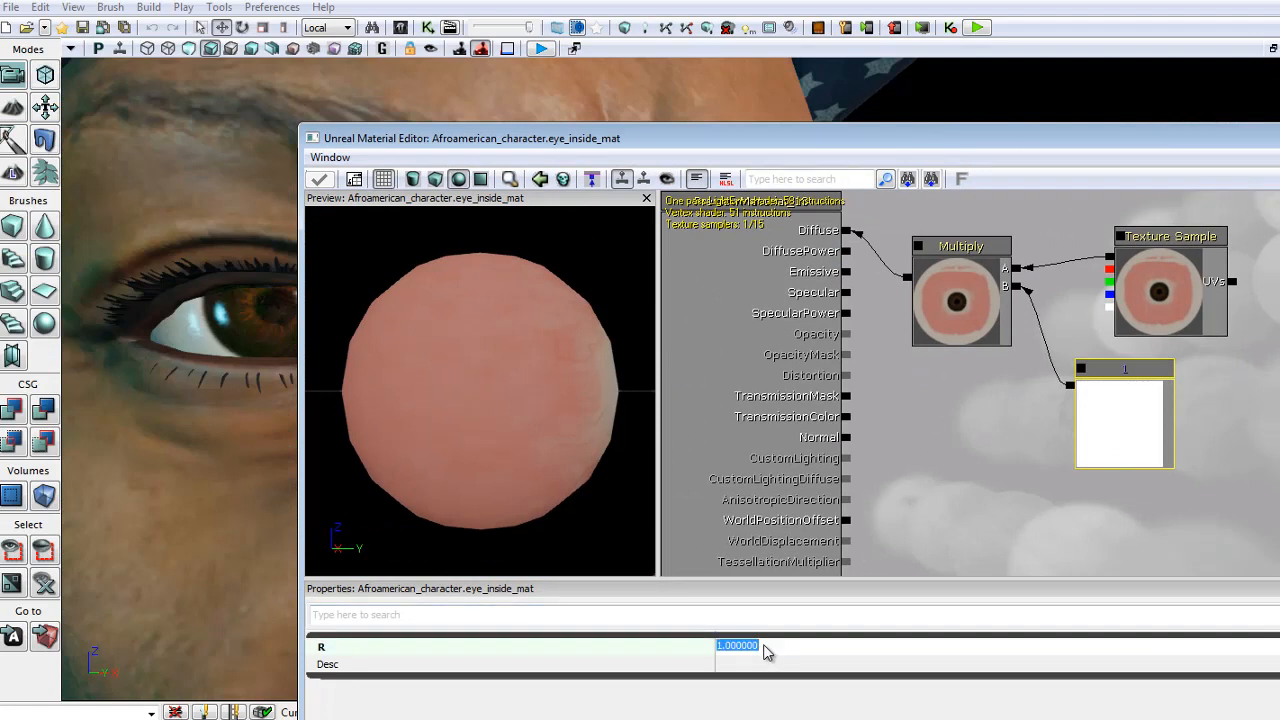
type("0,")
key("Return")
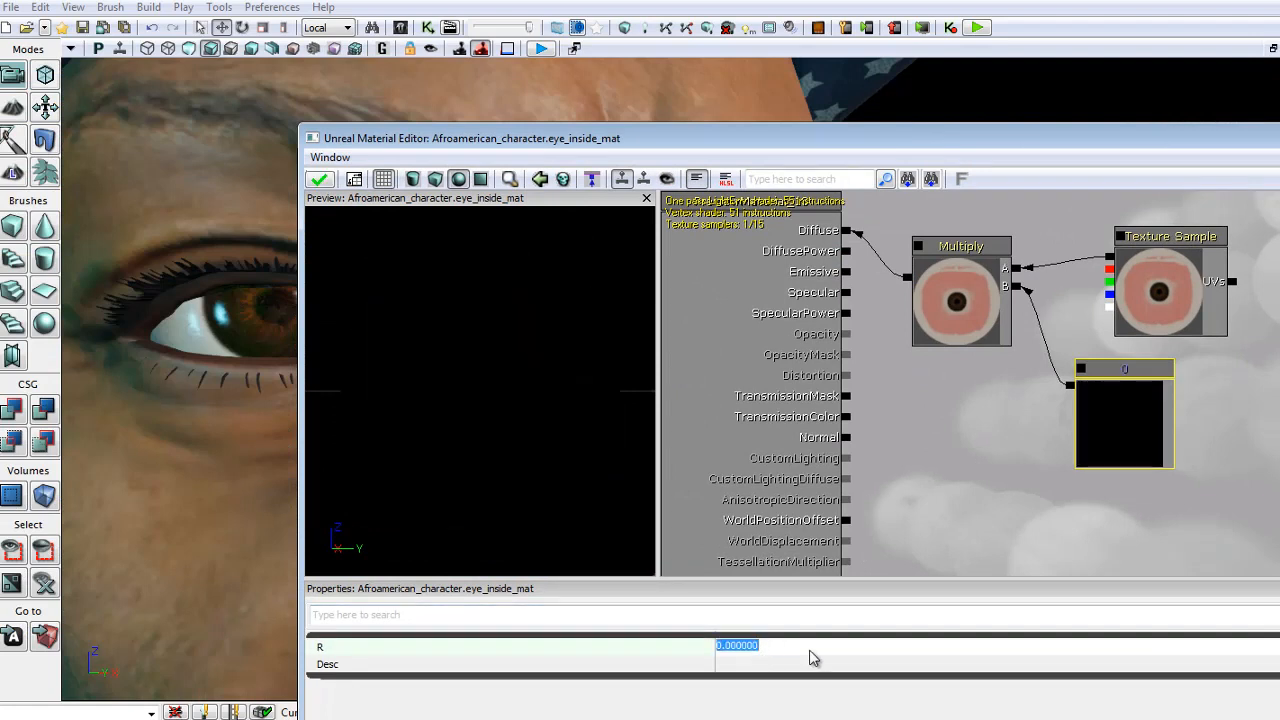
key("Return")
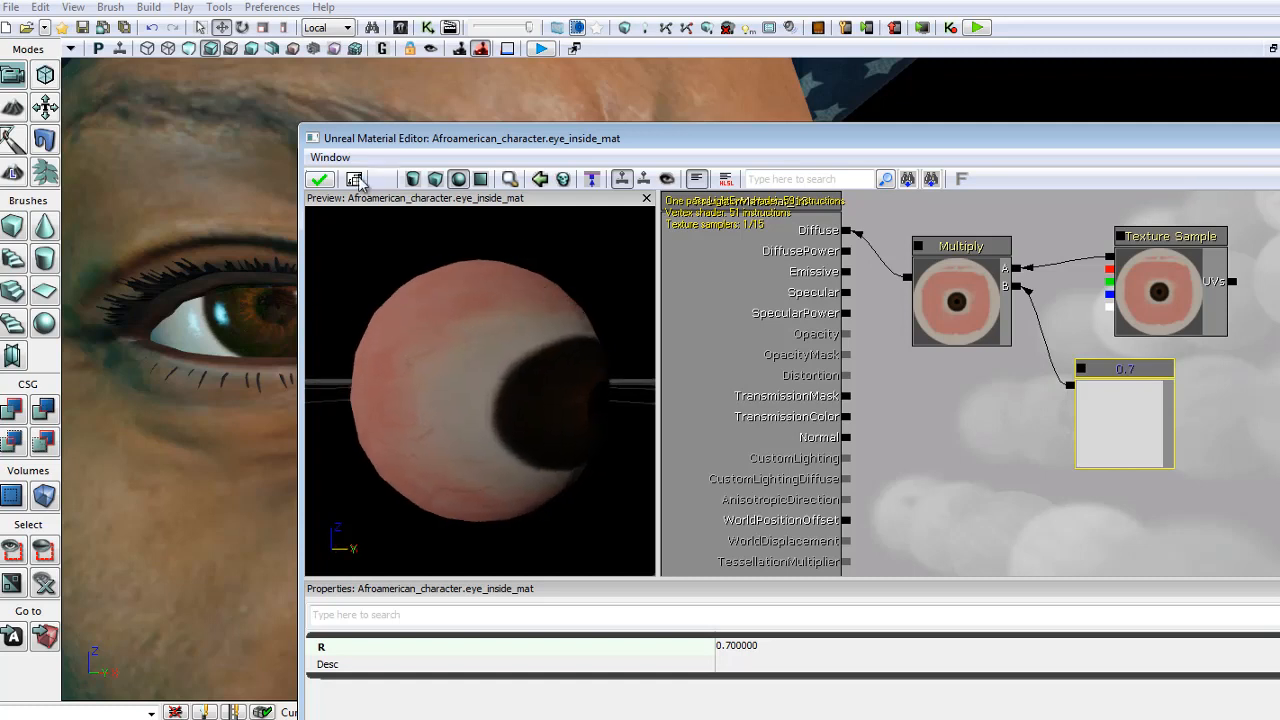
left_click(323, 186)
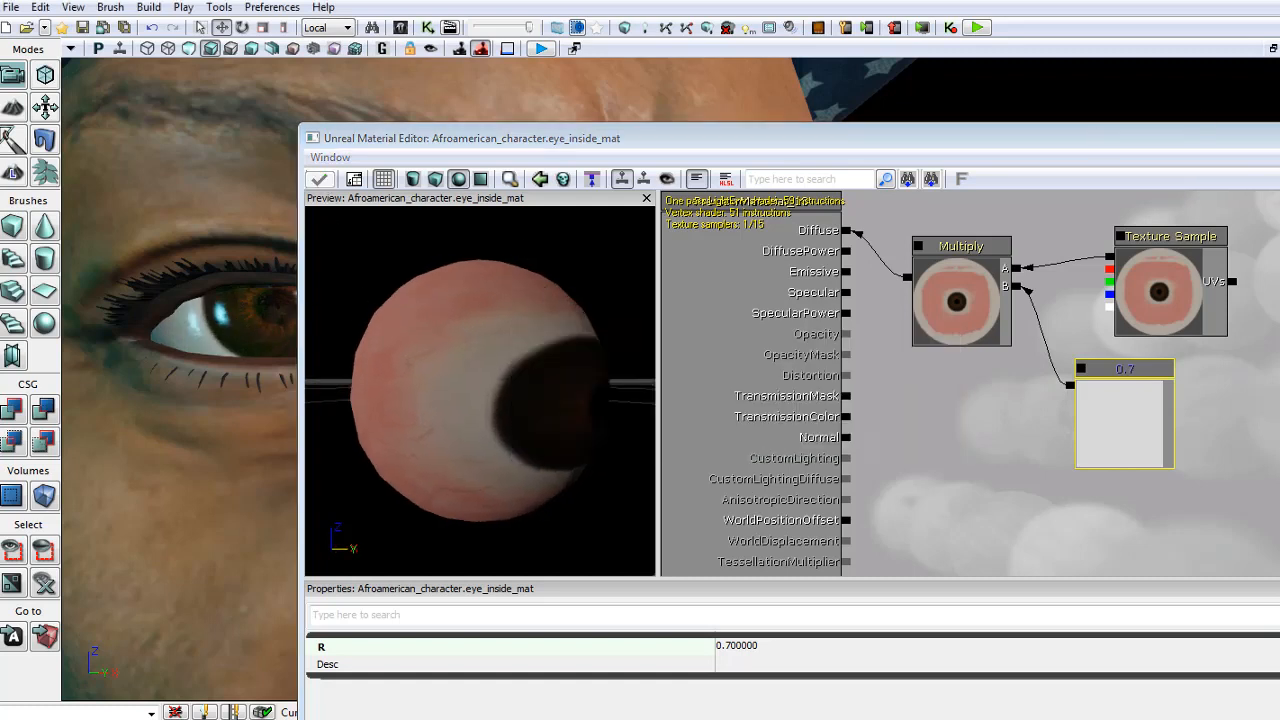
left_click_drag(1279, 138, 1142, 155)
left_click(1260, 156)
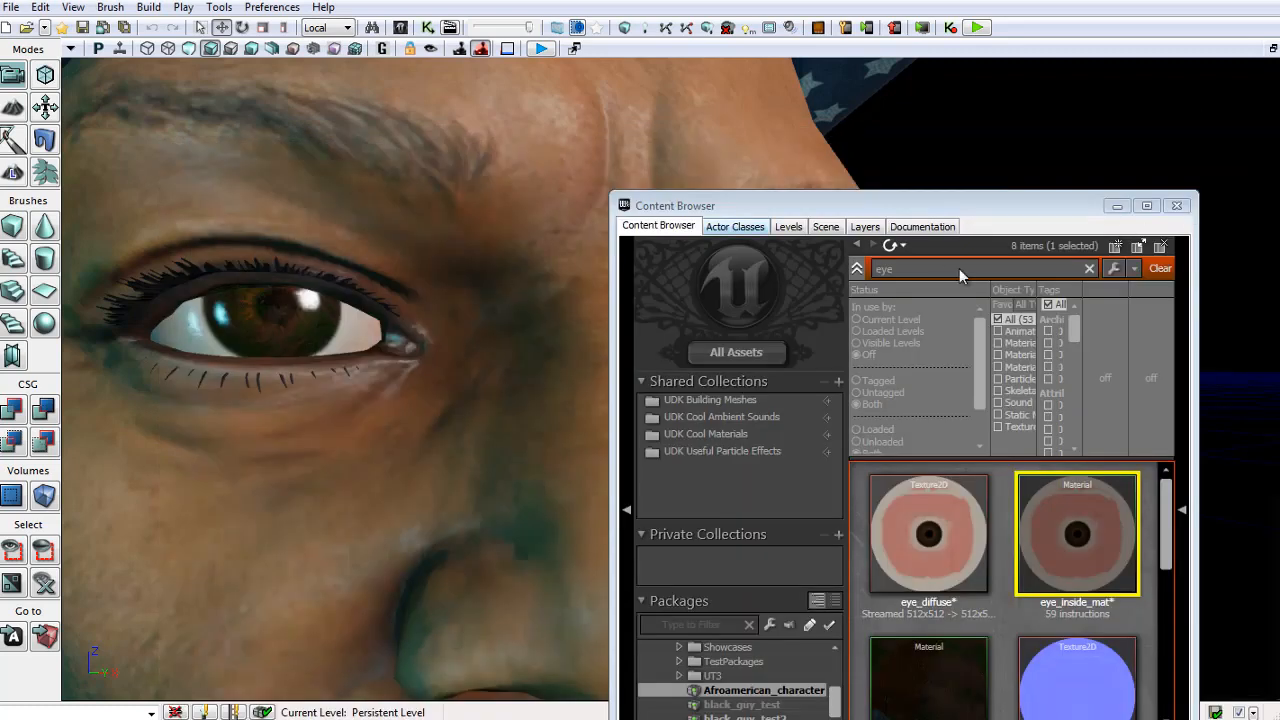
View the whole face, reopen eye_inside_mat, set the constant's R to 0.55, apply the change and close the editor.
left_click_drag(1037, 207, 1243, 190)
right_click_drag(722, 272, 844, 331)
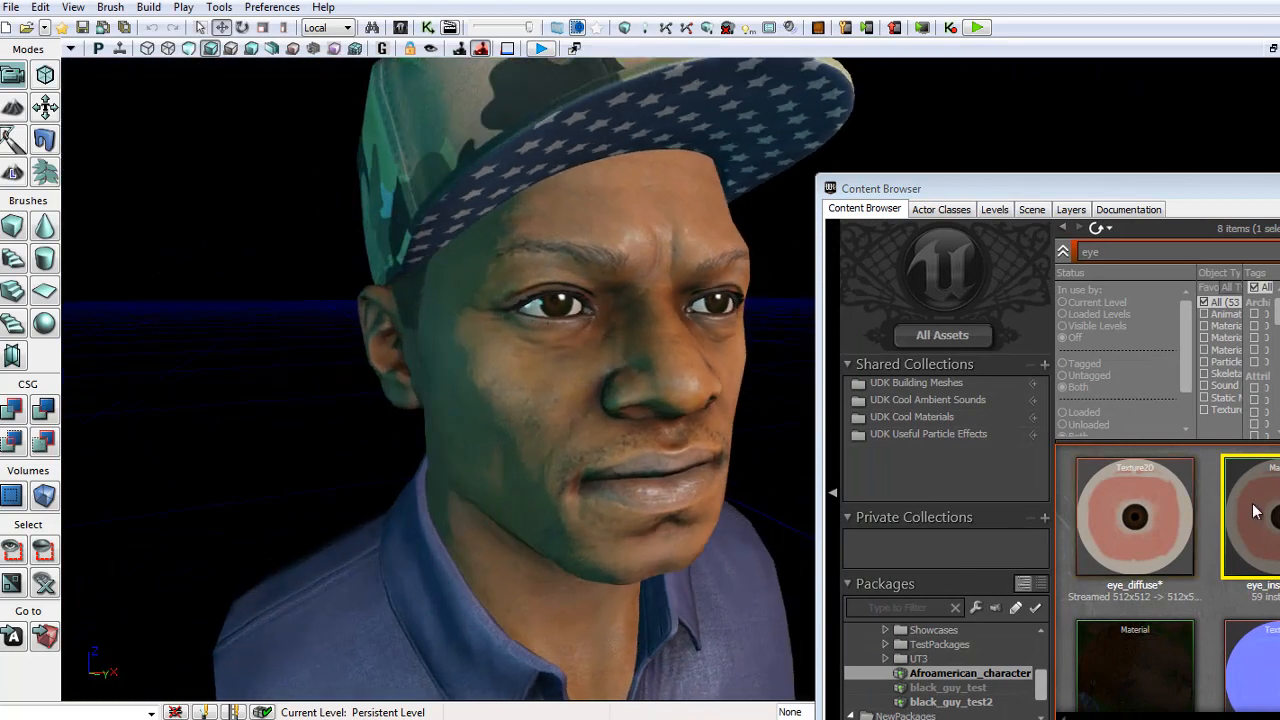
double_click(1252, 538)
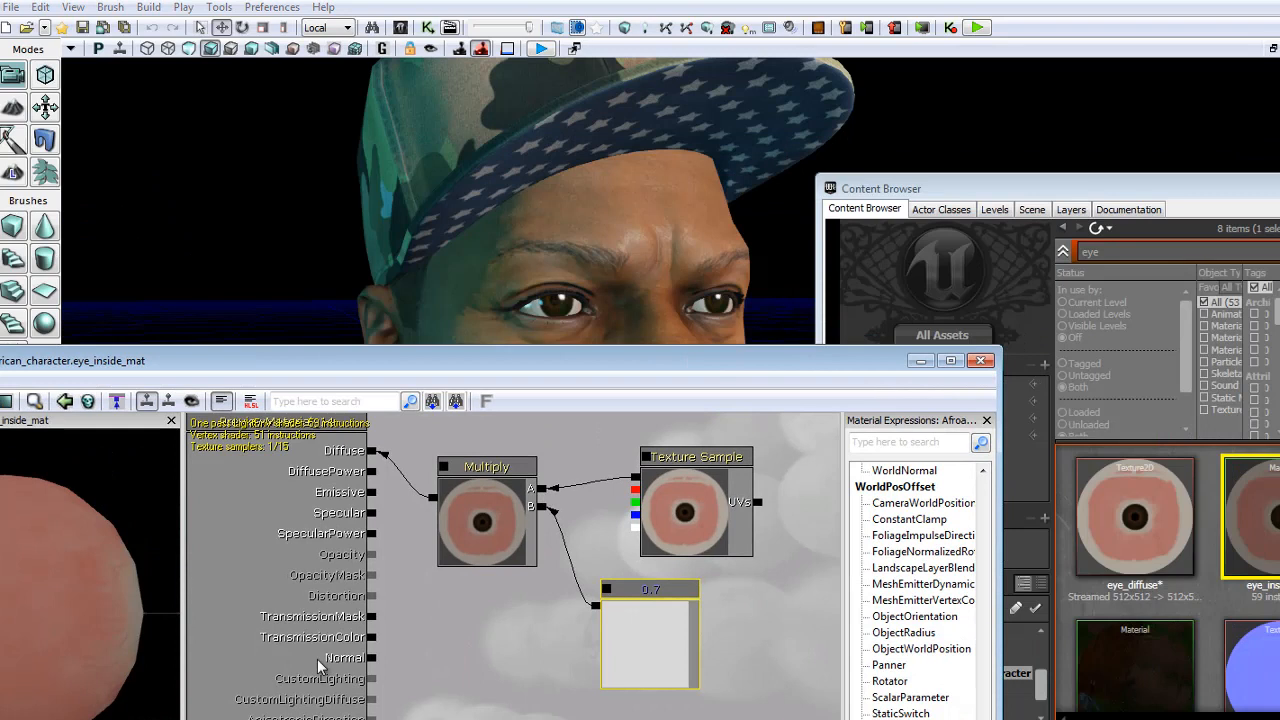
left_click_drag(305, 388, 341, 115)
left_click(323, 598)
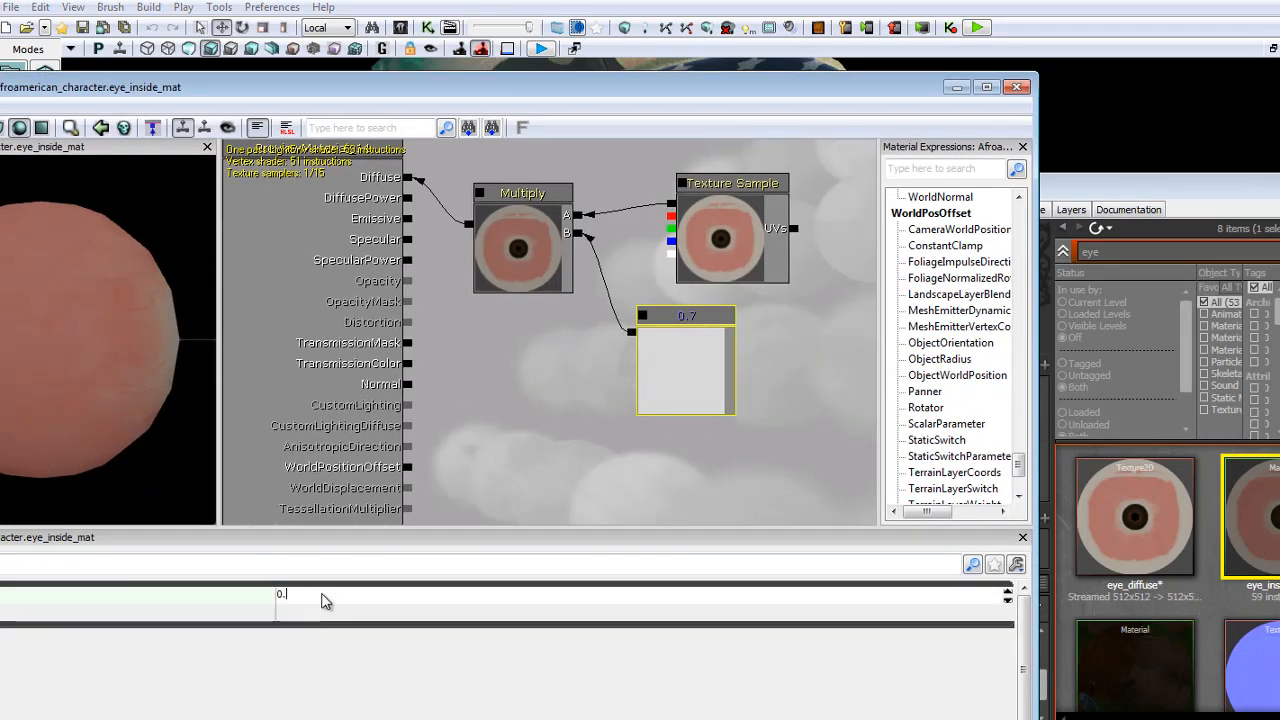
type("0.550000")
key("Return")
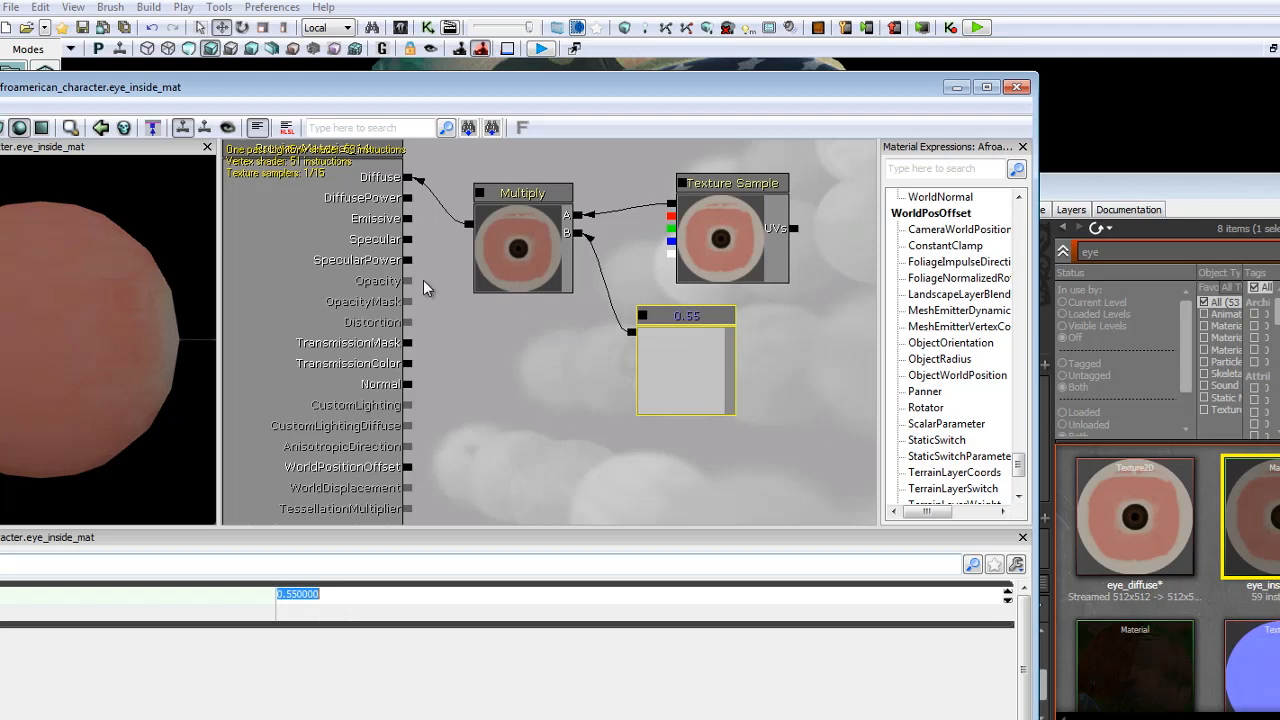
left_click_drag(468, 92, 1120, 281)
left_click_drag(739, 280, 471, 392)
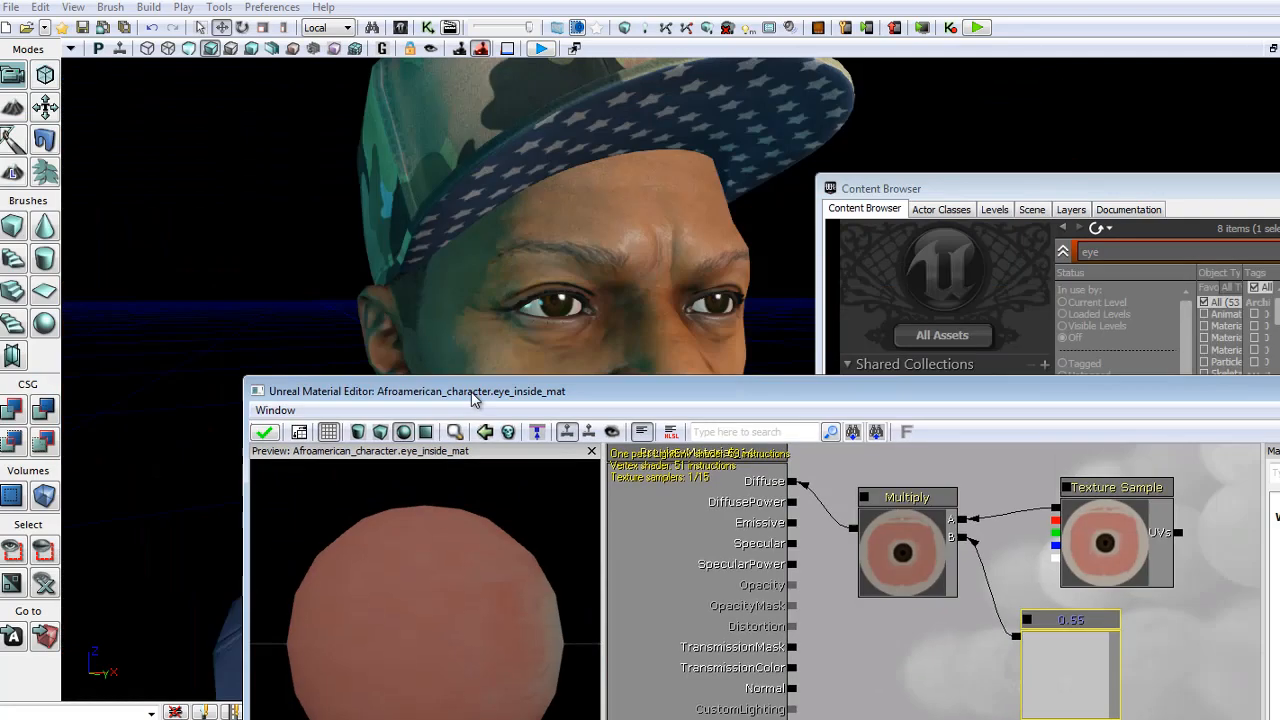
left_click(264, 431)
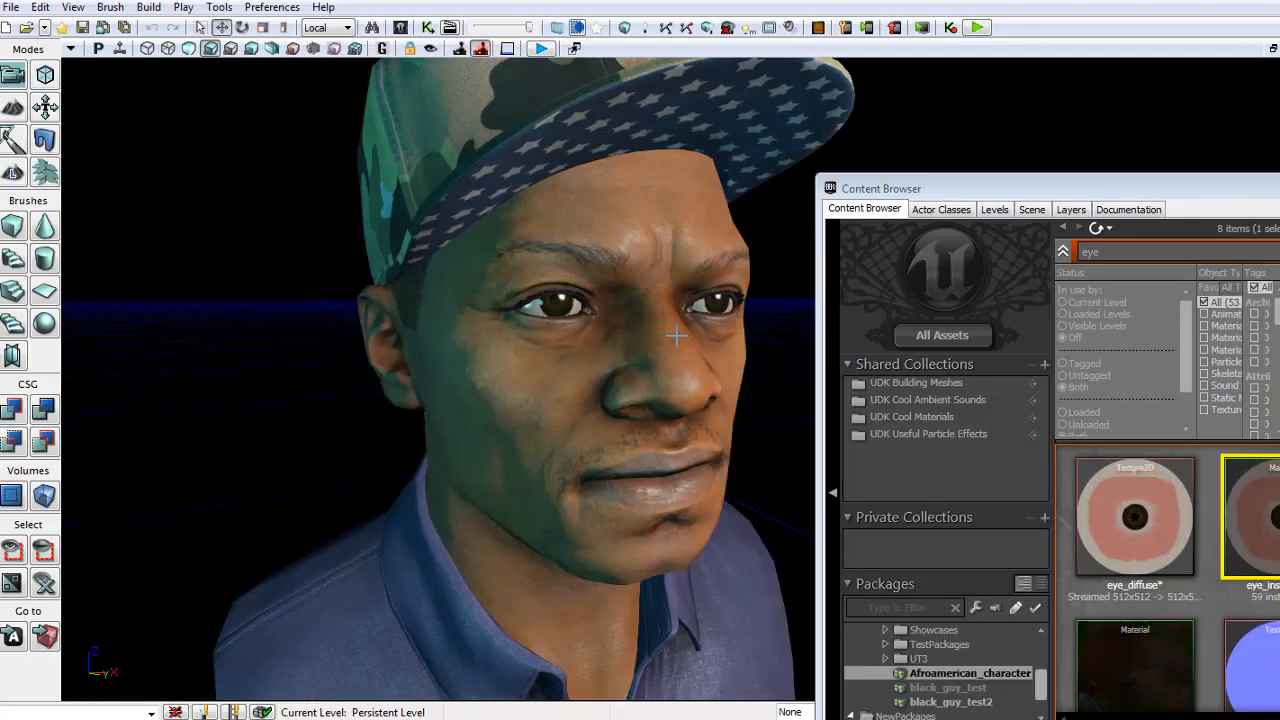
Close the Content Browser and examine the character's eyes and face from several sides.
right_click_drag(674, 337, 578, 305)
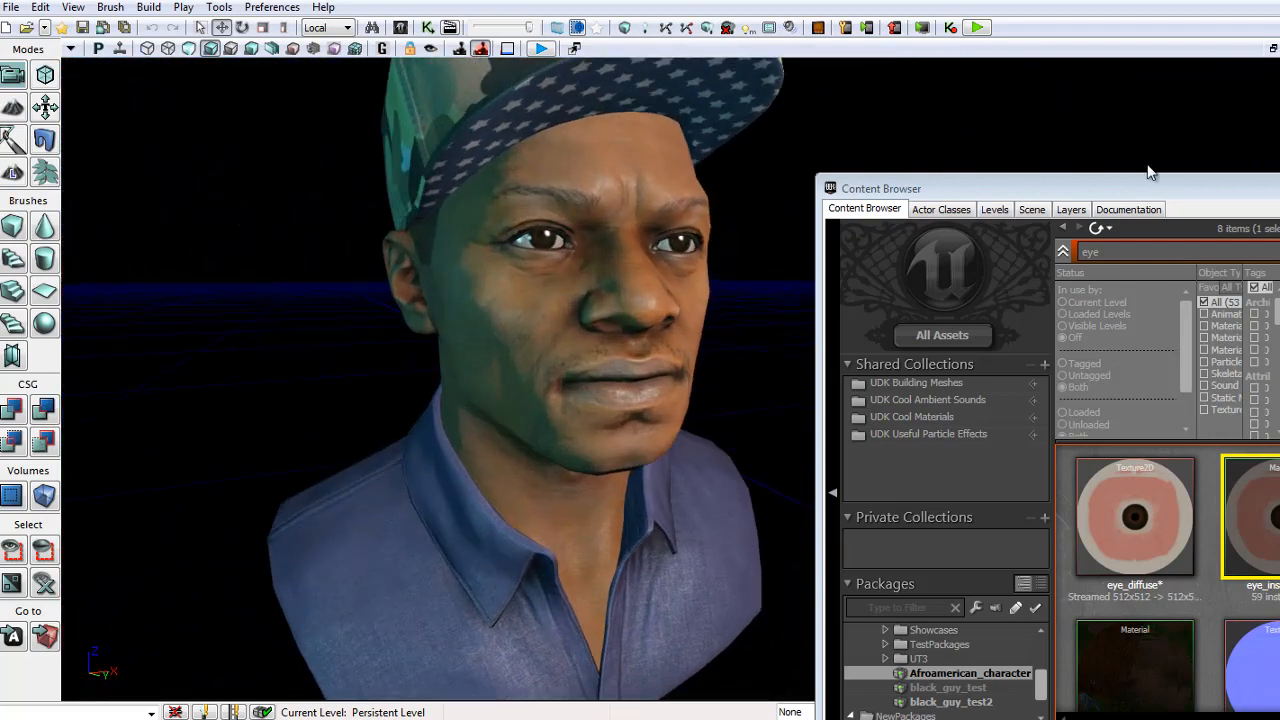
left_click_drag(1153, 196, 848, 200)
left_click(1014, 197)
right_click_drag(858, 313, 530, 256)
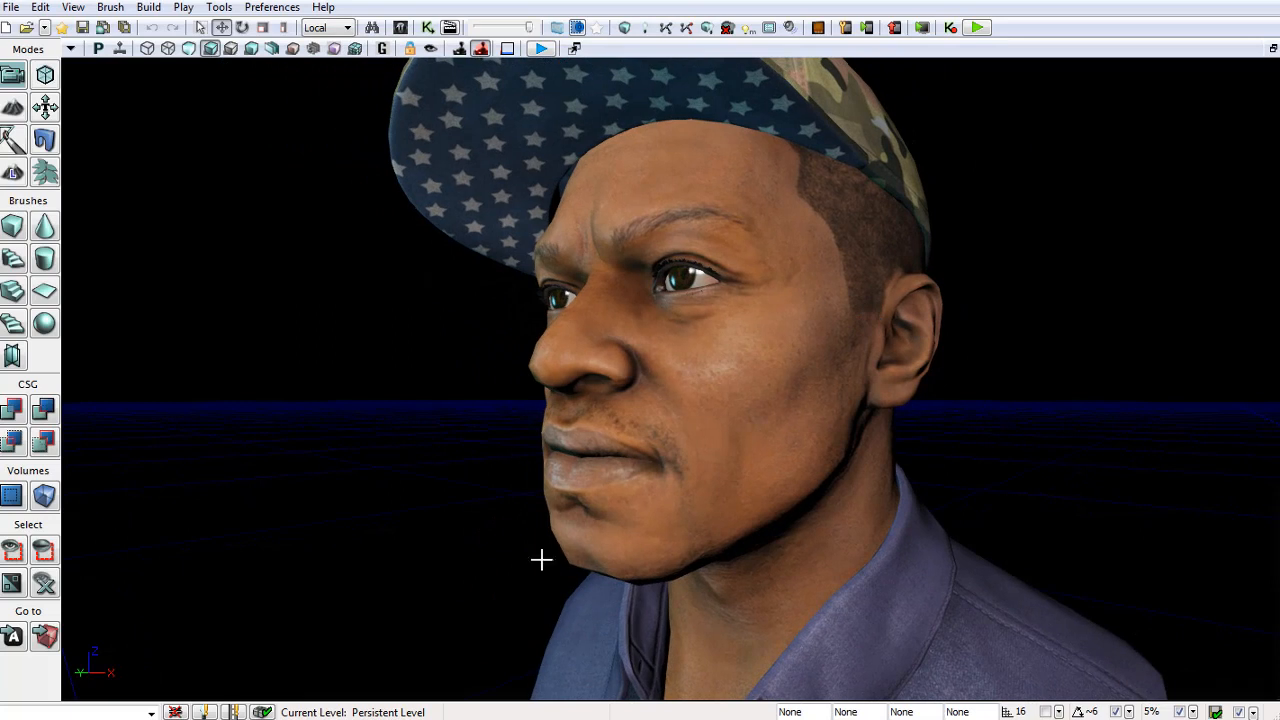
Filter the Content Browser assets by "head", open the head_mat material and close the Content Browser.
left_click(399, 31)
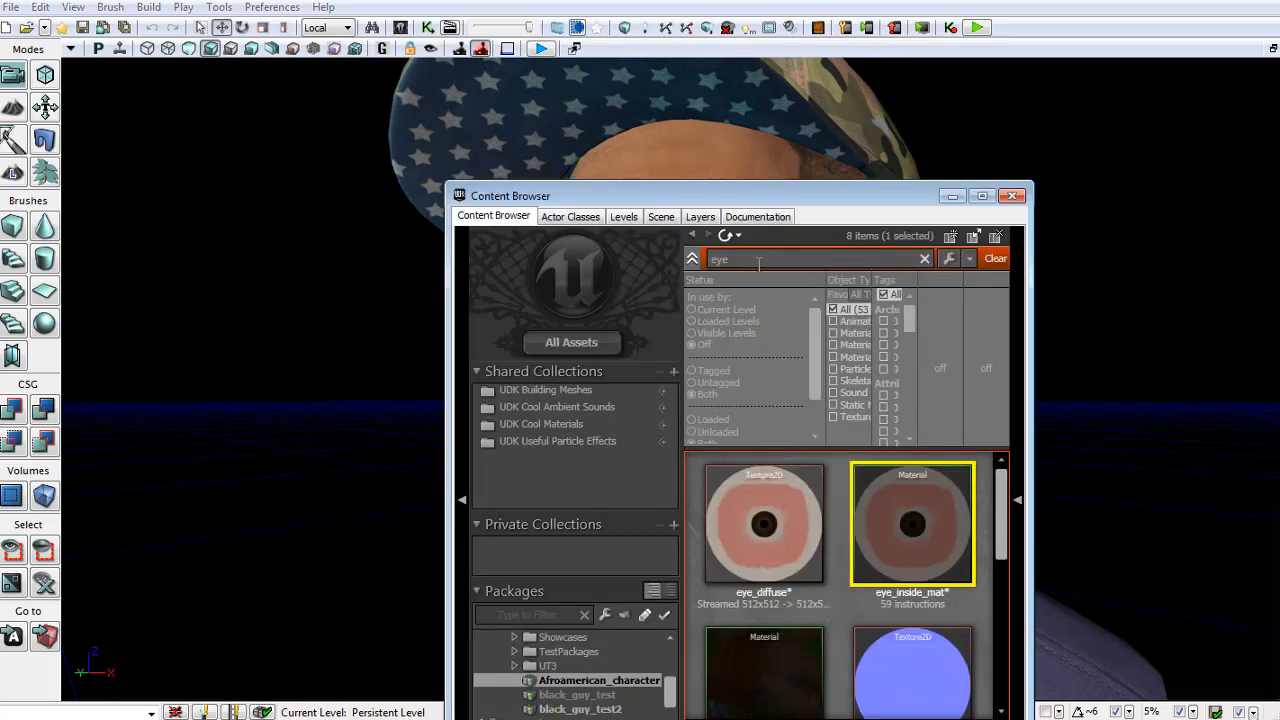
type("head")
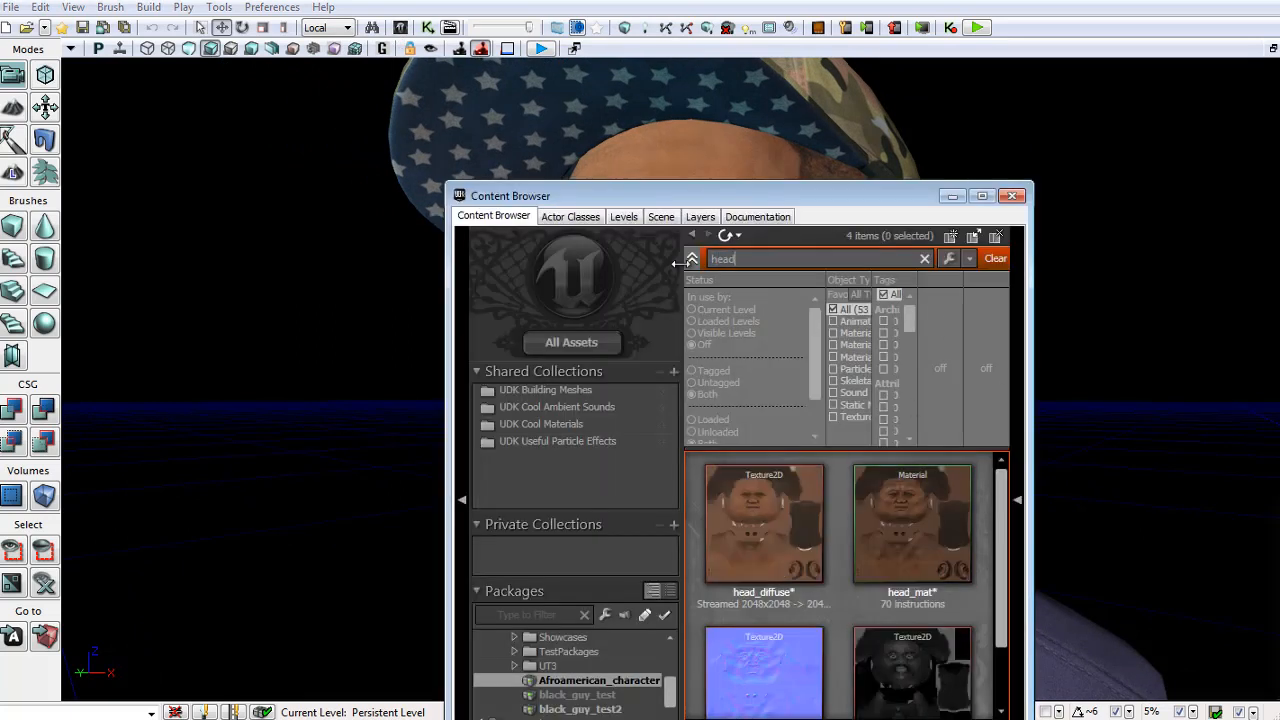
double_click(893, 541)
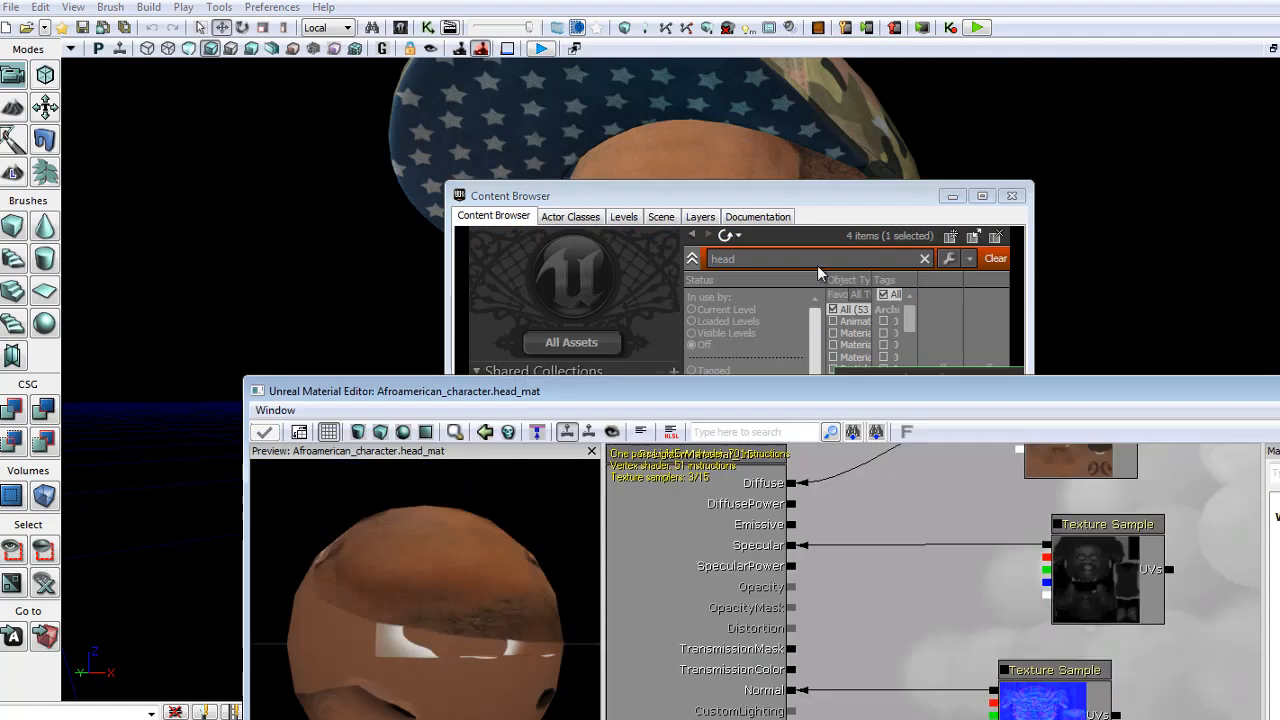
left_click_drag(991, 391, 800, 142)
left_click_drag(1207, 120, 943, 149)
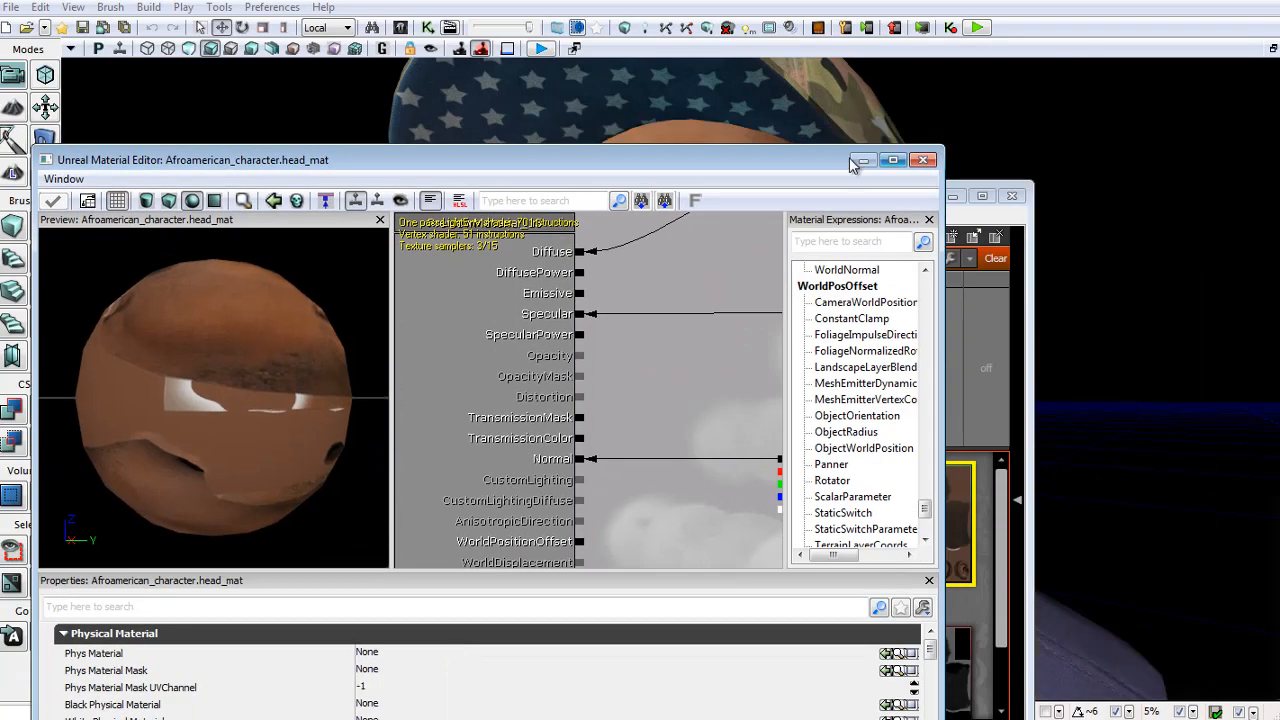
left_click(1019, 197)
Preview head_mat on a cube and bring the face area of the texture close up.
left_click_drag(766, 164, 780, 61)
left_click_drag(689, 253, 574, 264)
scroll(574, 263, "down", 3)
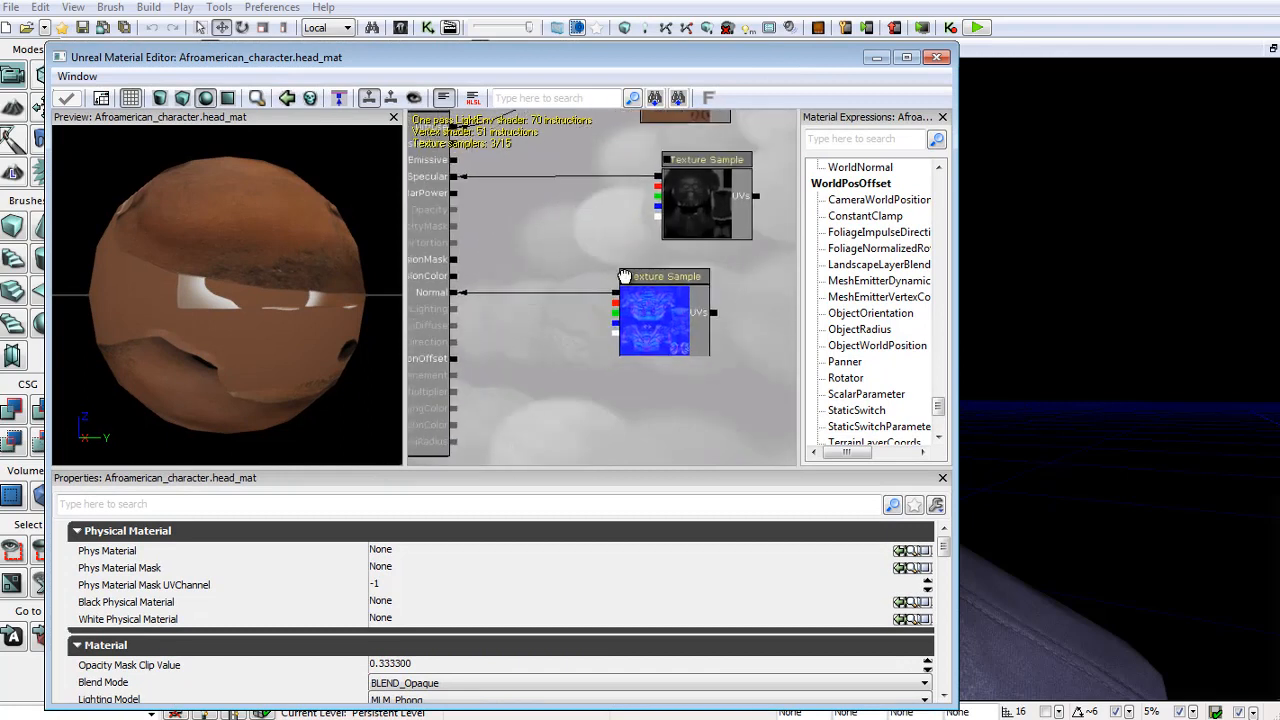
left_click_drag(625, 276, 683, 283)
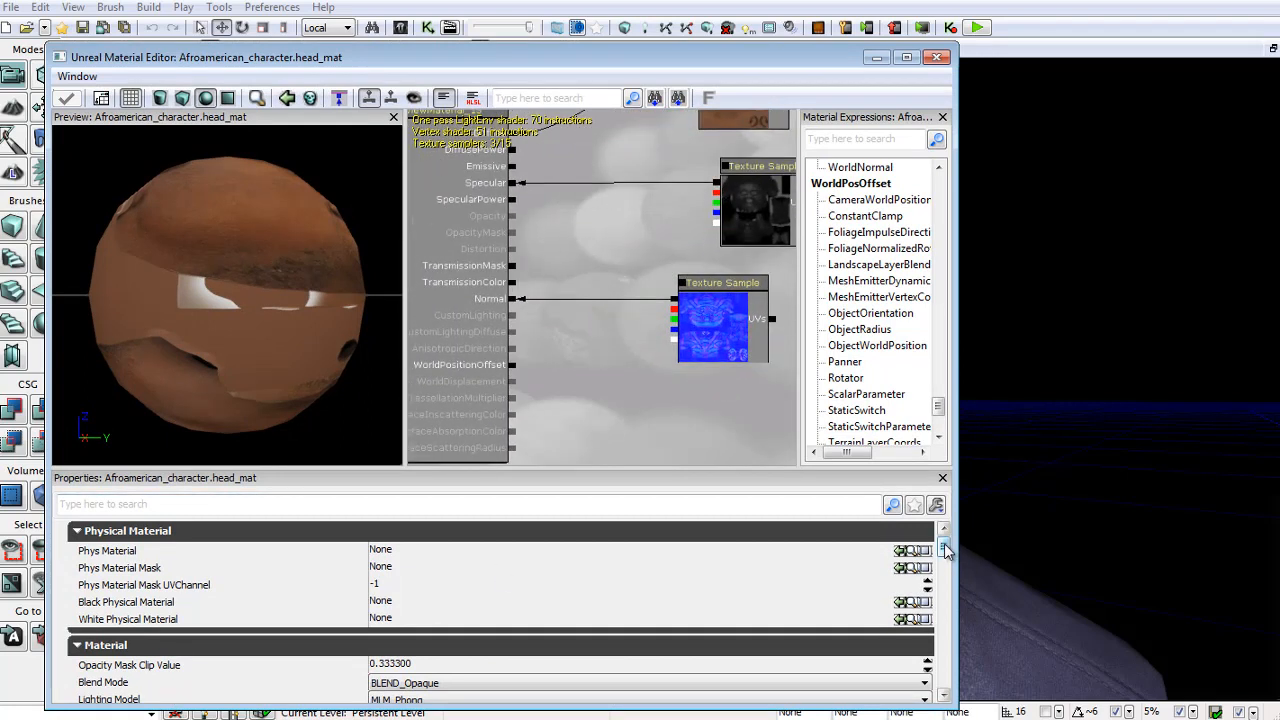
scroll(945, 551, "down", 2)
left_click(182, 97)
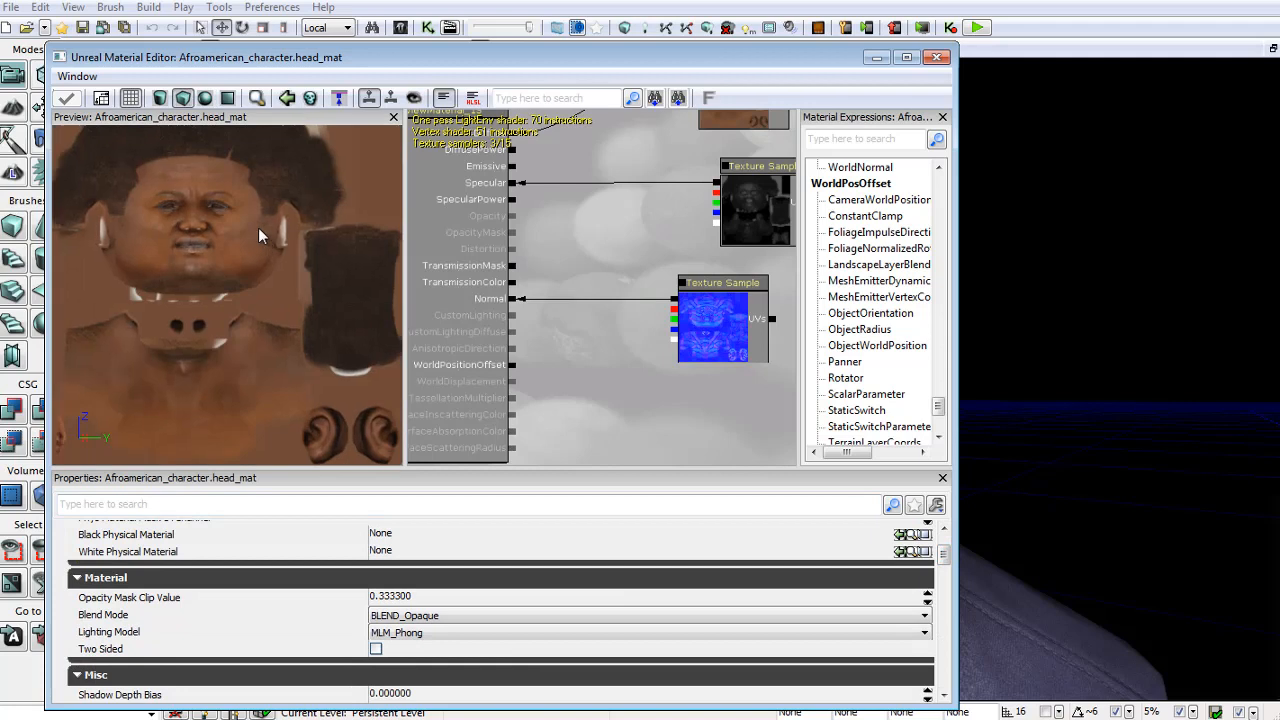
right_click_drag(258, 228, 307, 243)
left_click_drag(307, 243, 275, 234)
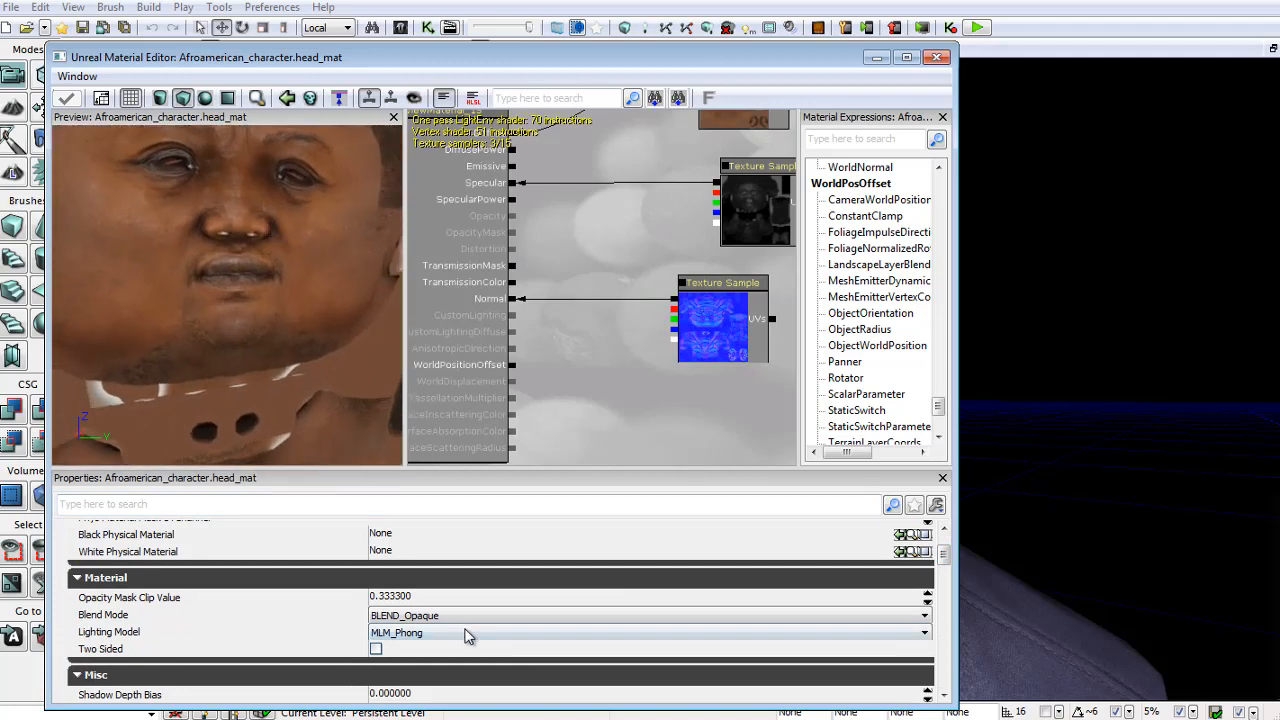
Enable Subsurface Scattering in the D3D11 settings of head_mat and look over the material's subsurface inputs.
left_click_drag(943, 553, 942, 588)
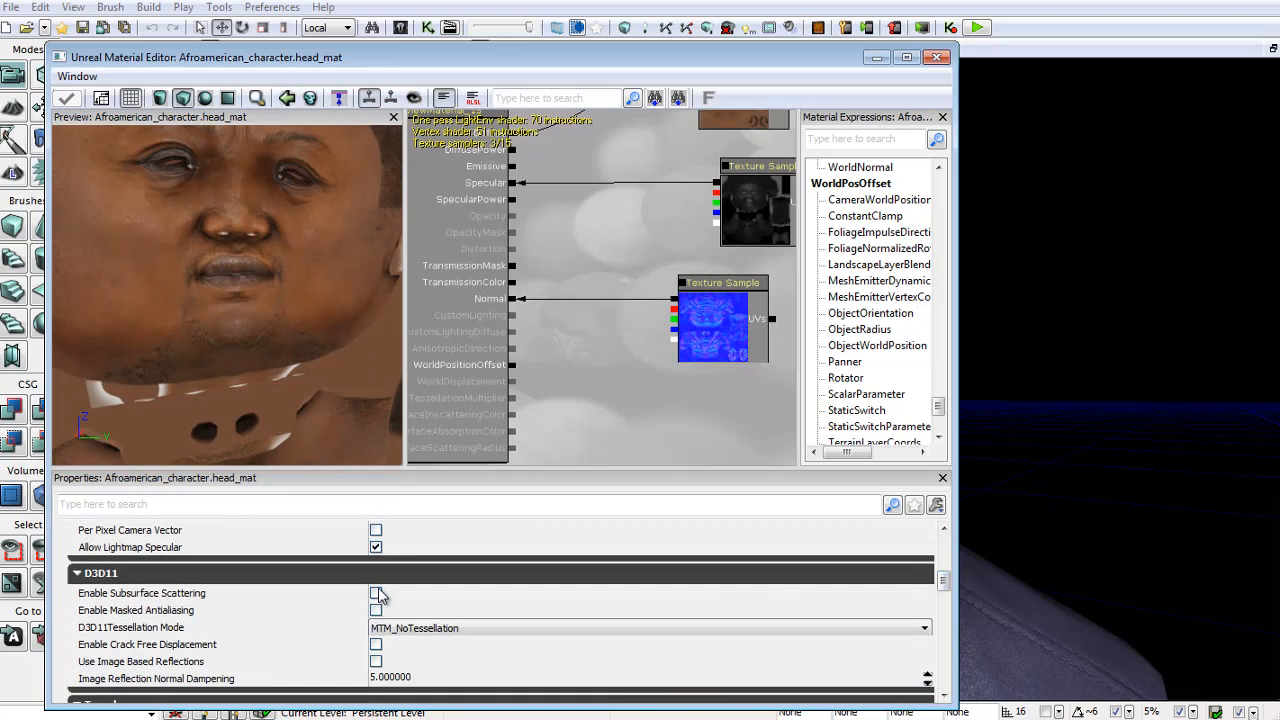
left_click(376, 593)
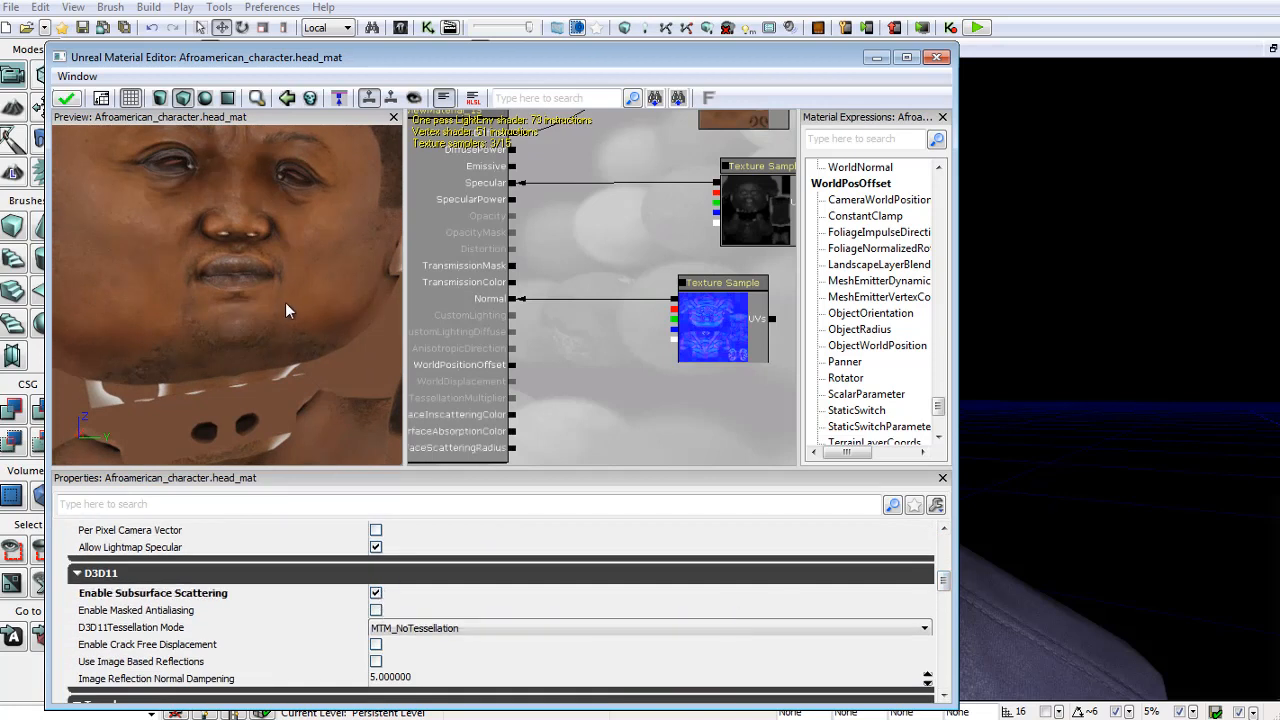
left_click_drag(584, 398, 622, 348)
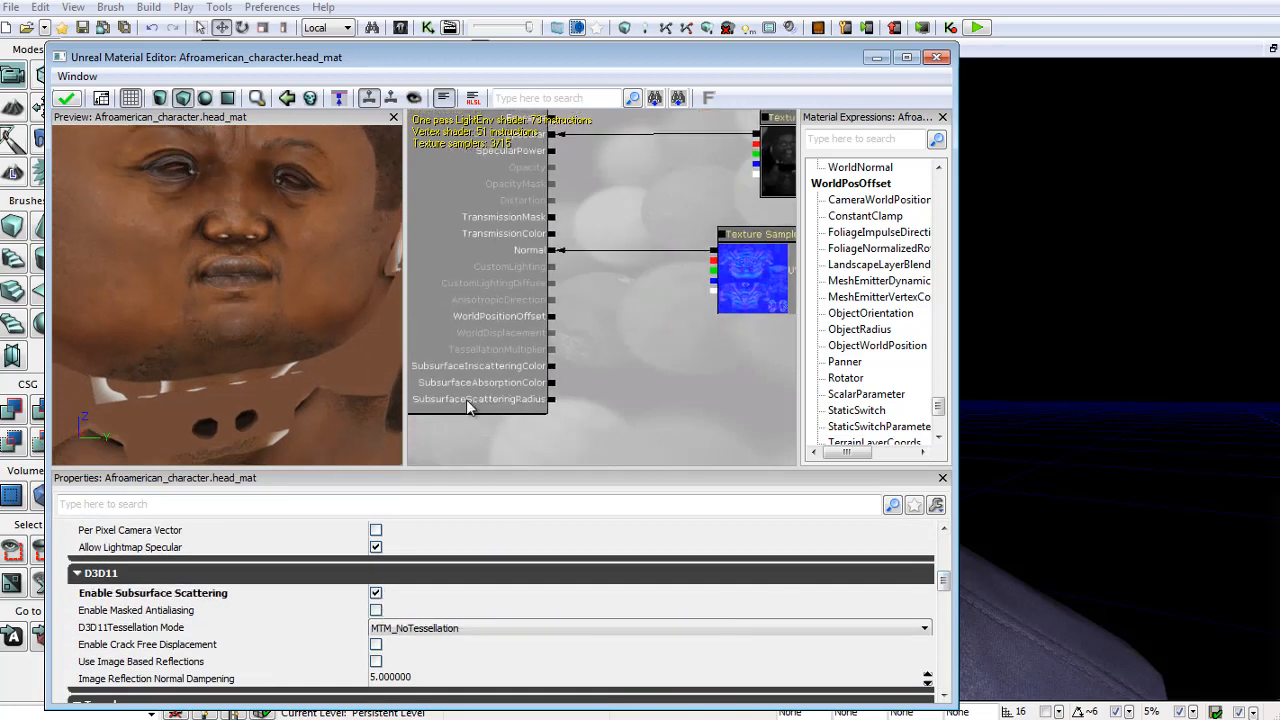
left_click_drag(594, 409, 642, 360)
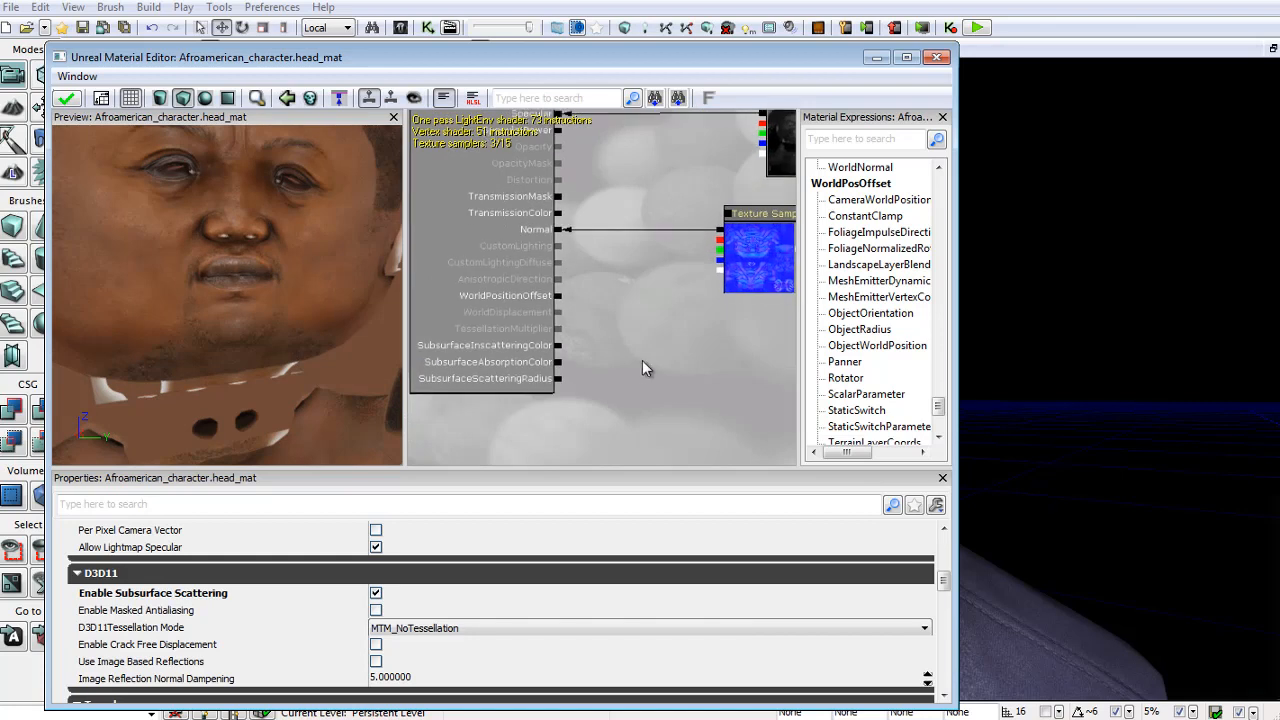
Place and delete a single-value constant, and add a Constant3Vector node beside the subsurface inputs instead.
left_click(628, 356)
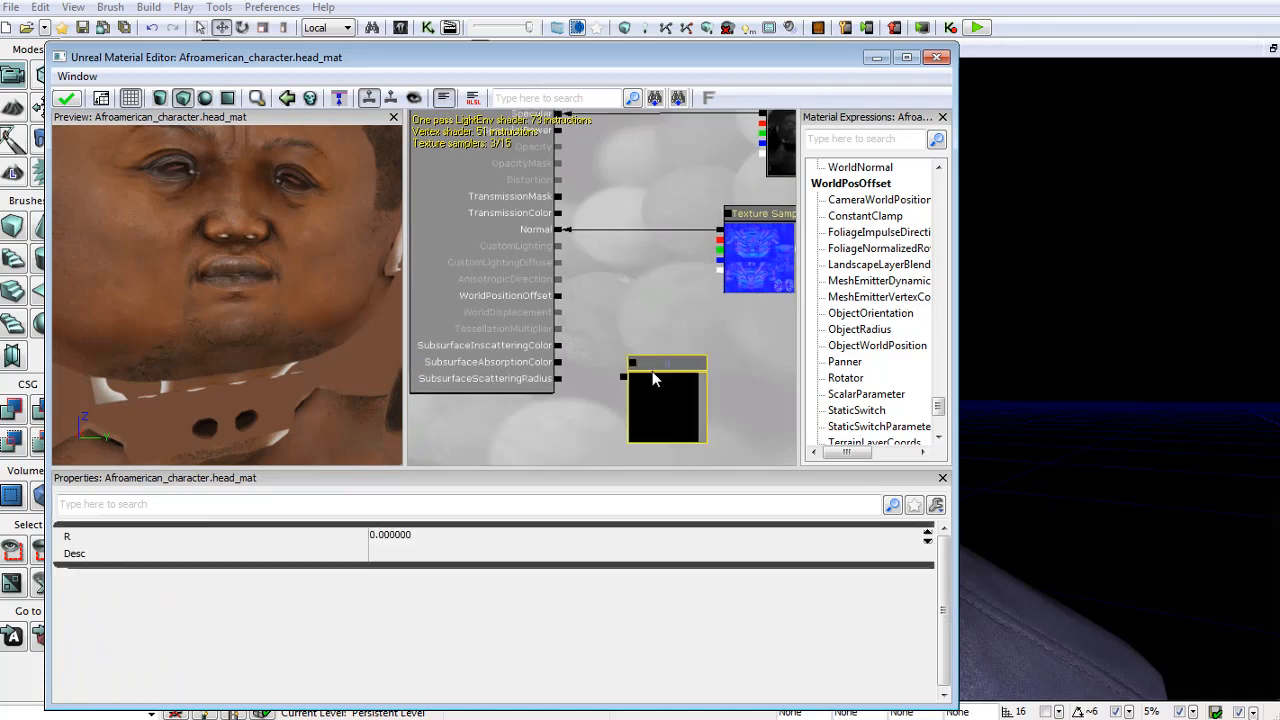
key("Delete")
right_click(604, 345)
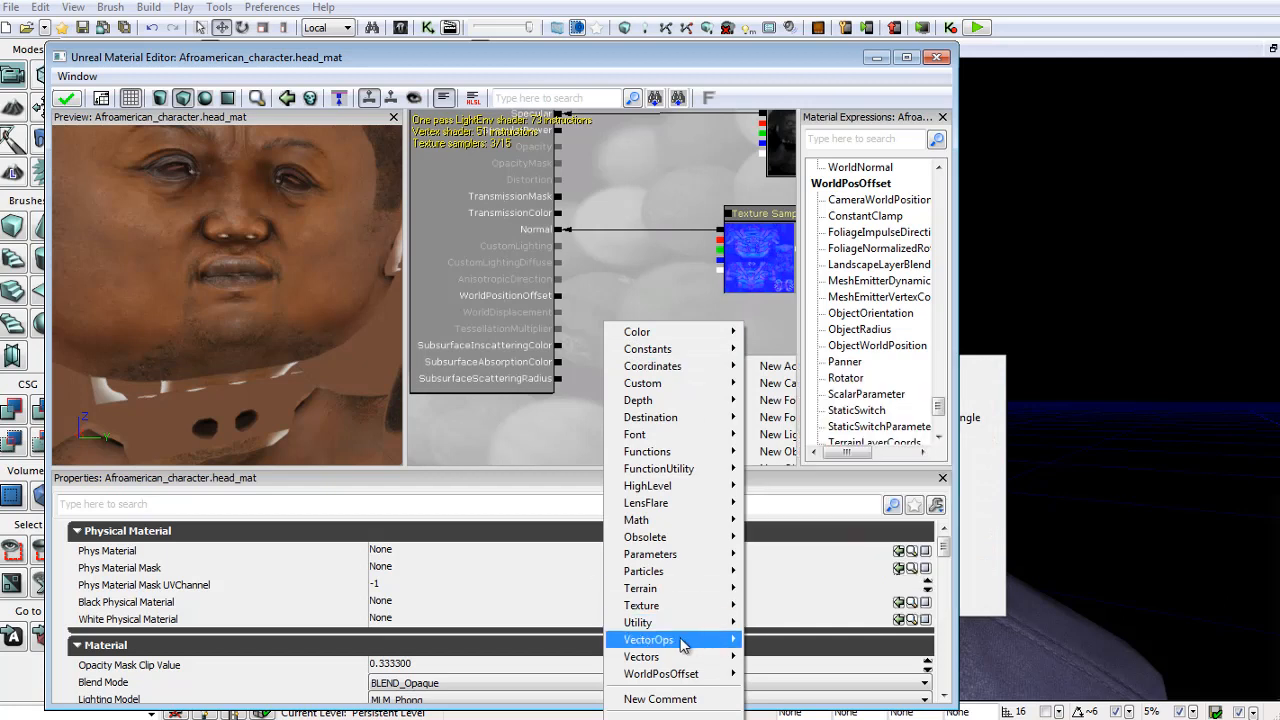
mouse_move(715, 656)
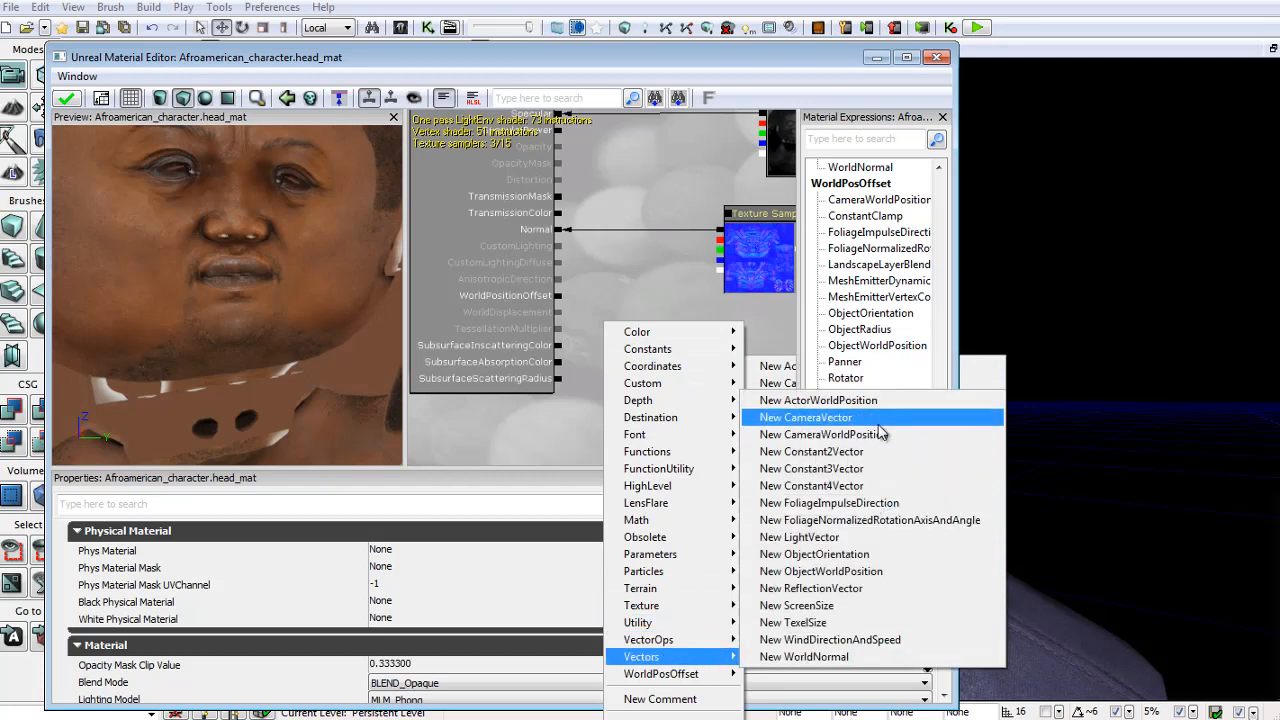
left_click(840, 468)
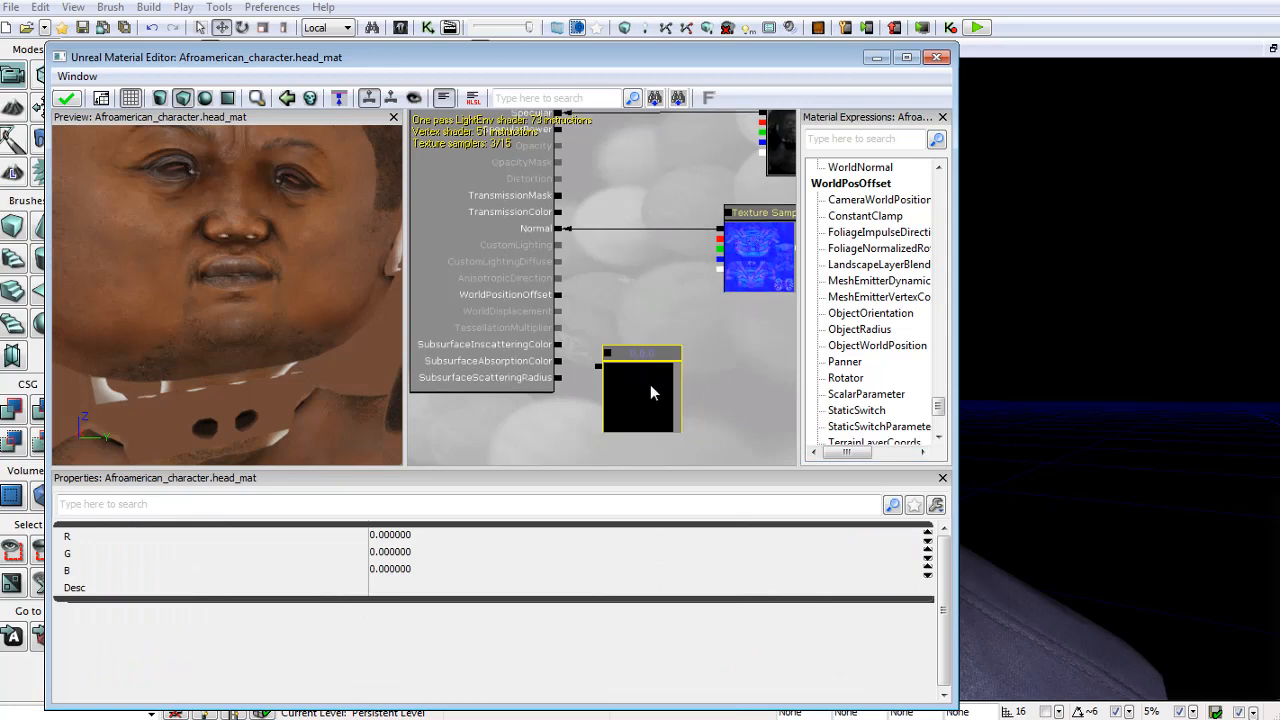
Connect the black three-component constant to SubsurfaceAbsorptionColor and set it to R 0.5, G 0.5, B 0.1.
left_click_drag(650, 392, 560, 361)
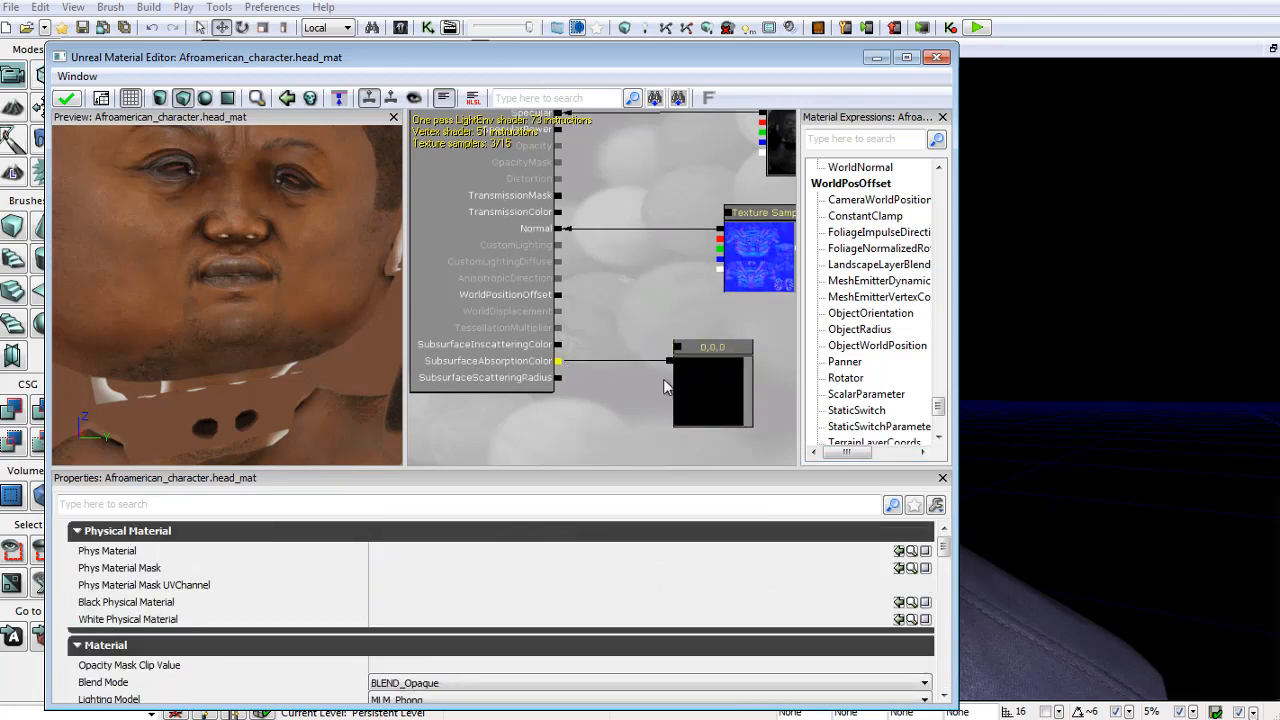
left_click_drag(700, 385, 716, 417)
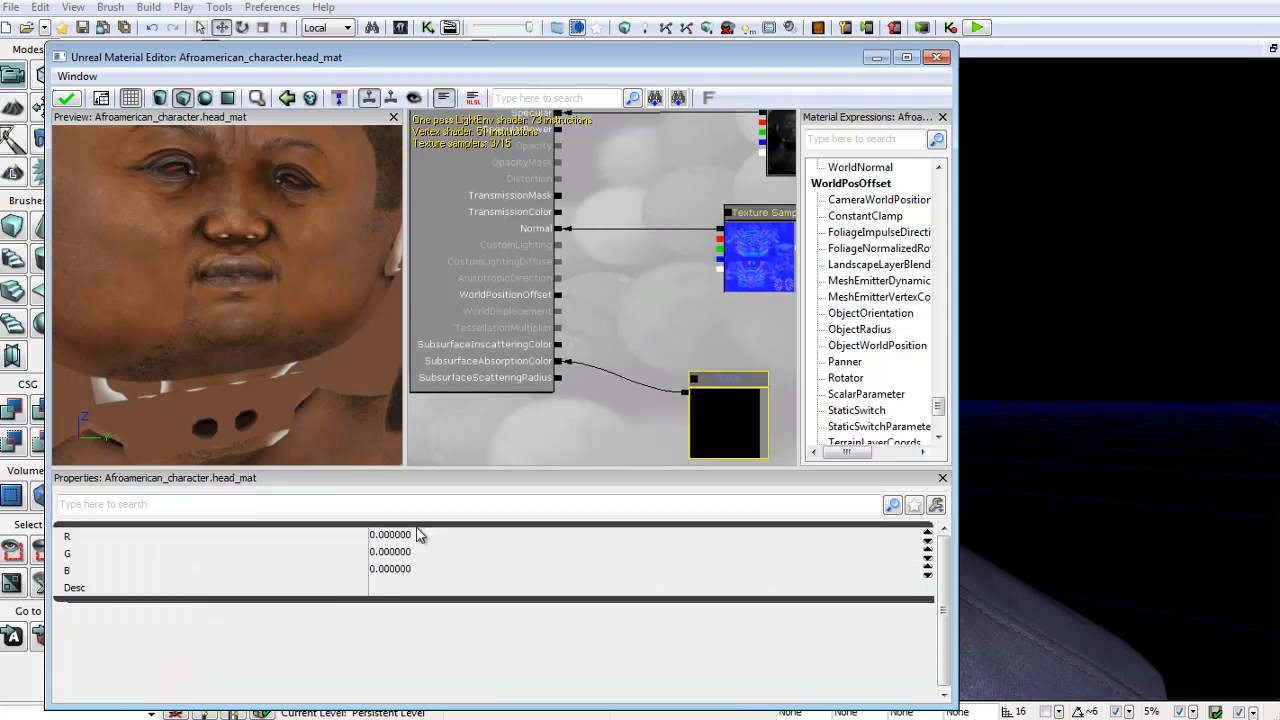
left_click(410, 536)
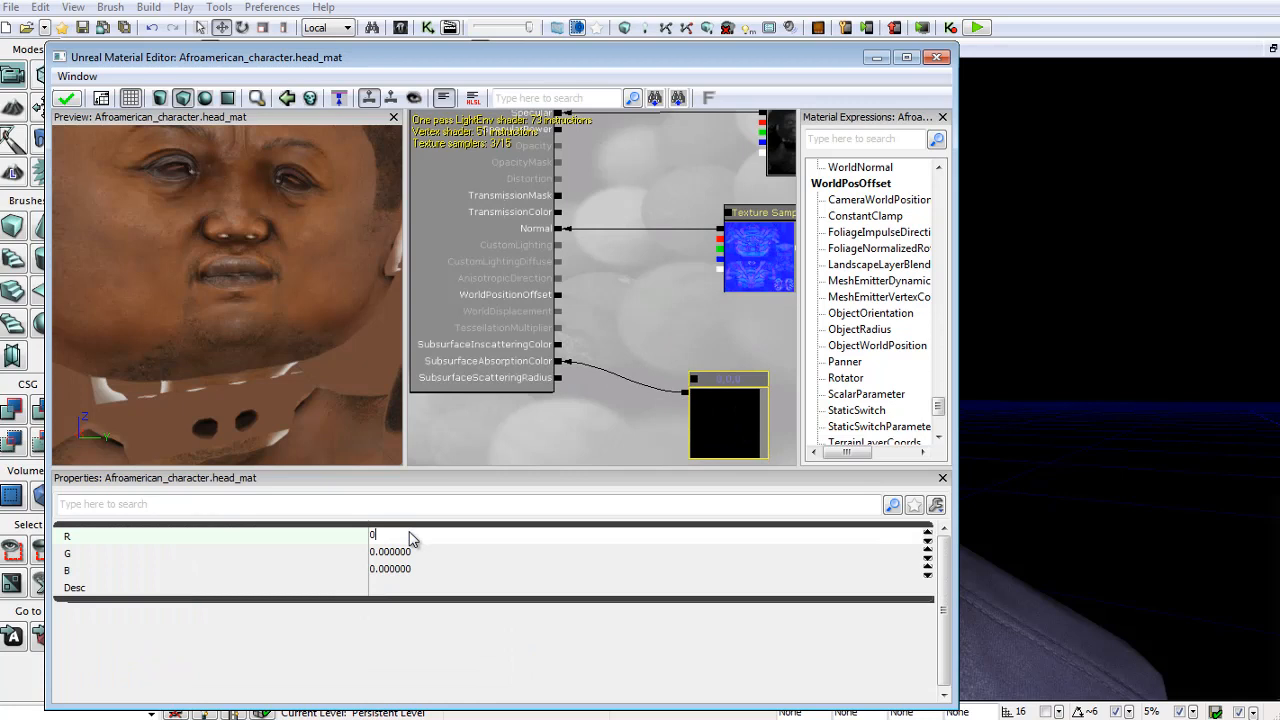
left_click(410, 536)
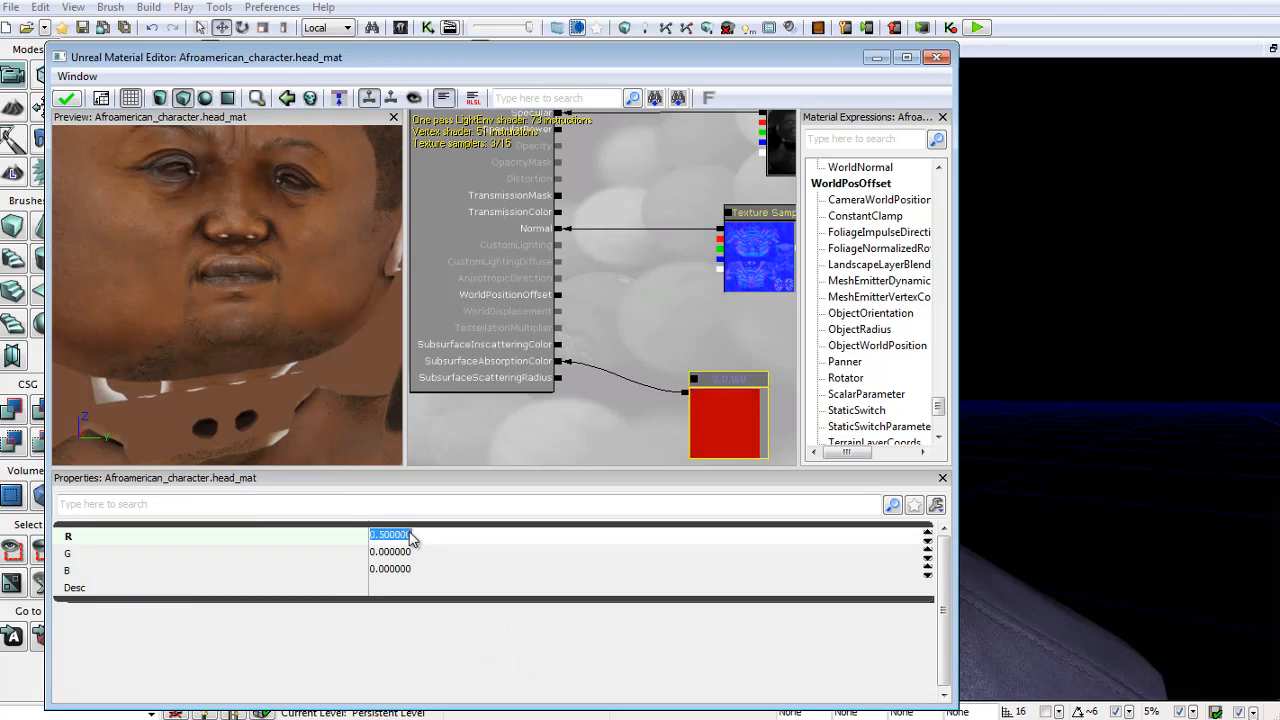
left_click(407, 554)
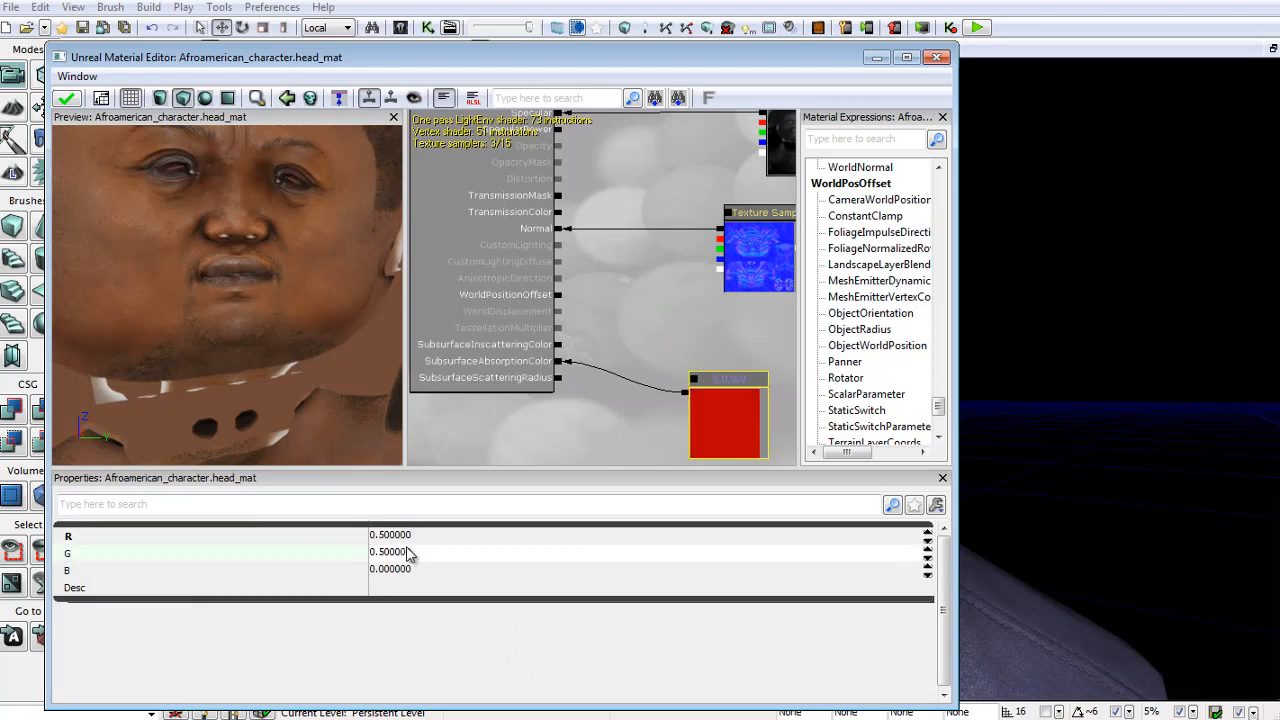
left_click(407, 554)
left_click(420, 570)
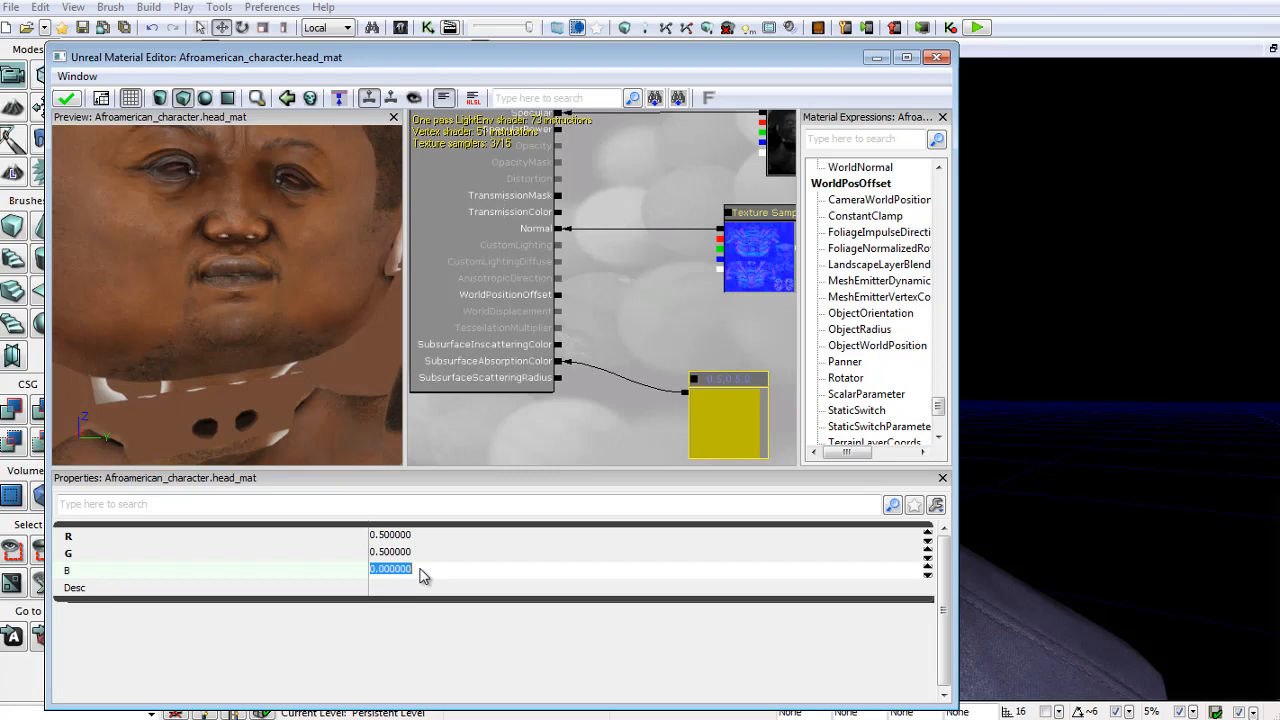
key("Return")
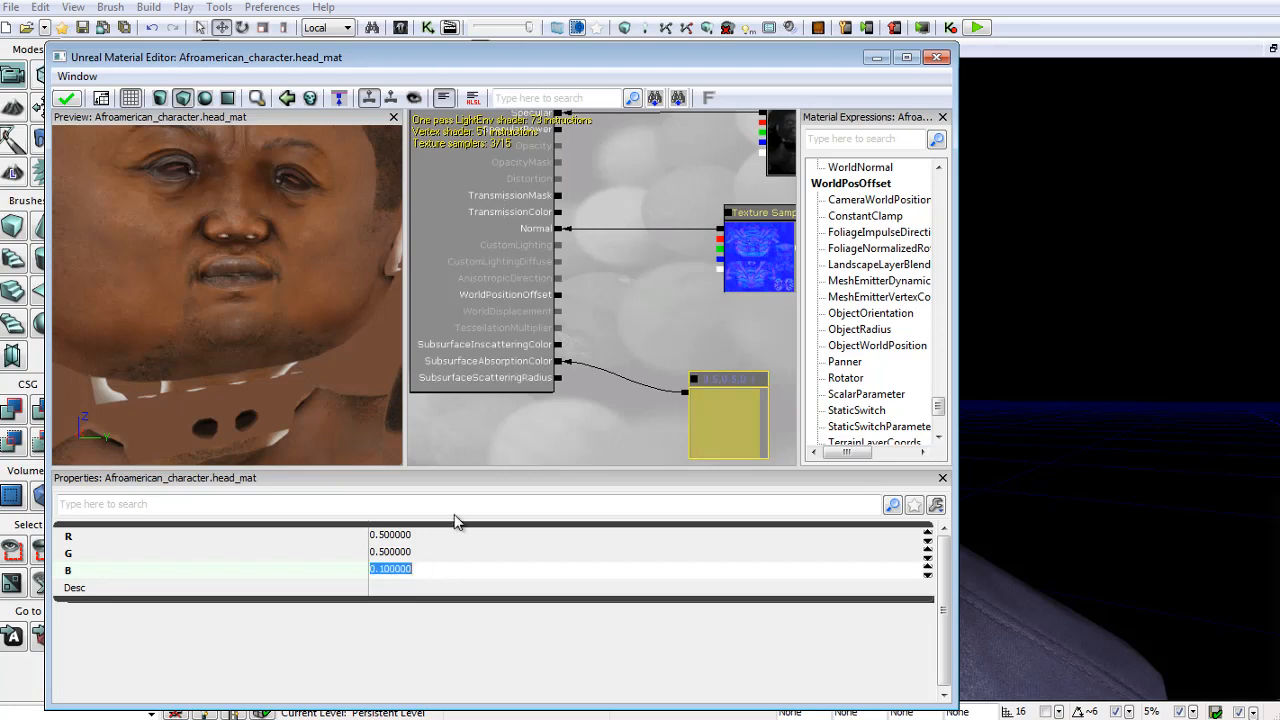
Set the absorption colour constant's G value to 0.1 and apply the changes to the original material.
left_click_drag(571, 448, 534, 415)
left_click(396, 554)
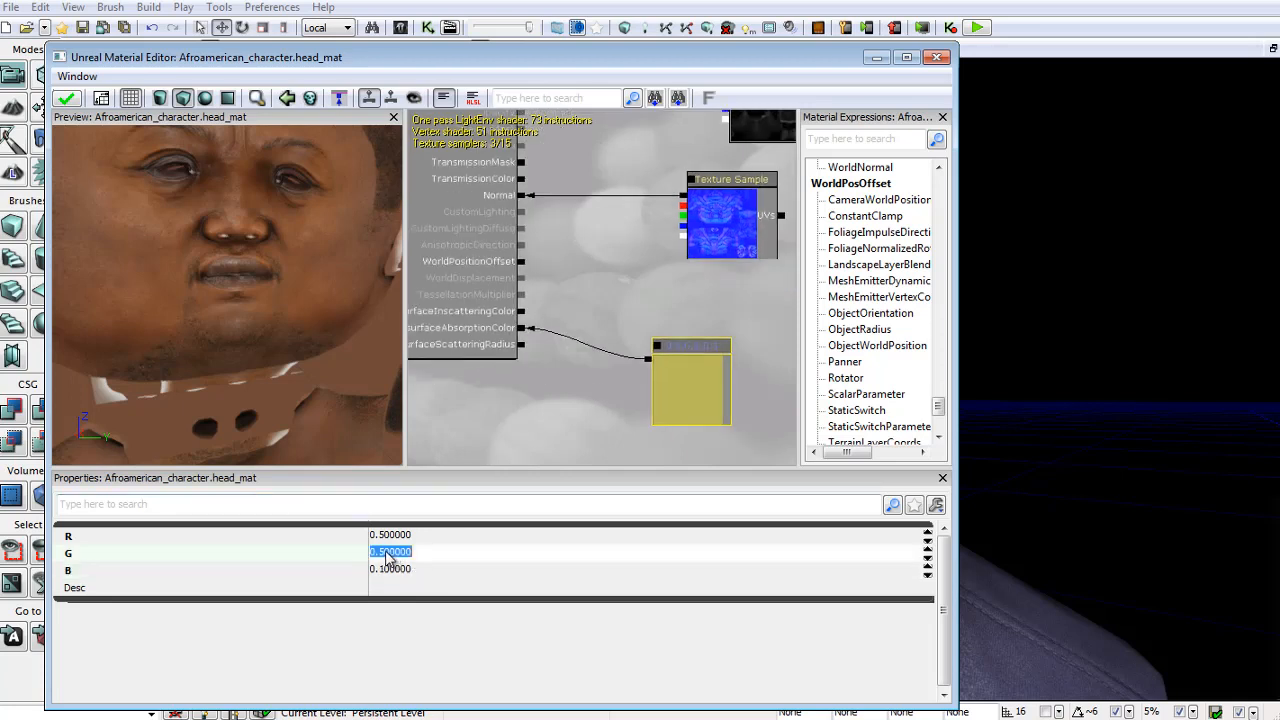
key("Return")
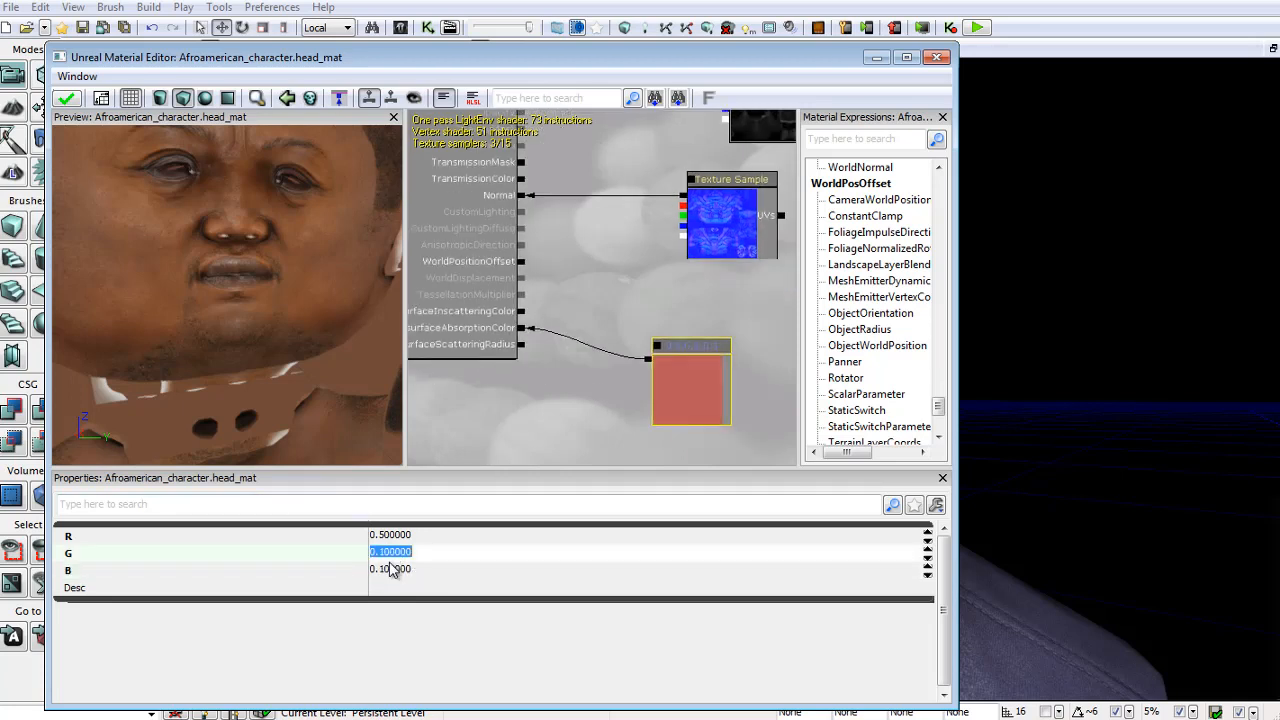
mouse_move(551, 388)
left_mouse_down()
mouse_move(551, 371)
mouse_move(555, 390)
left_mouse_up()
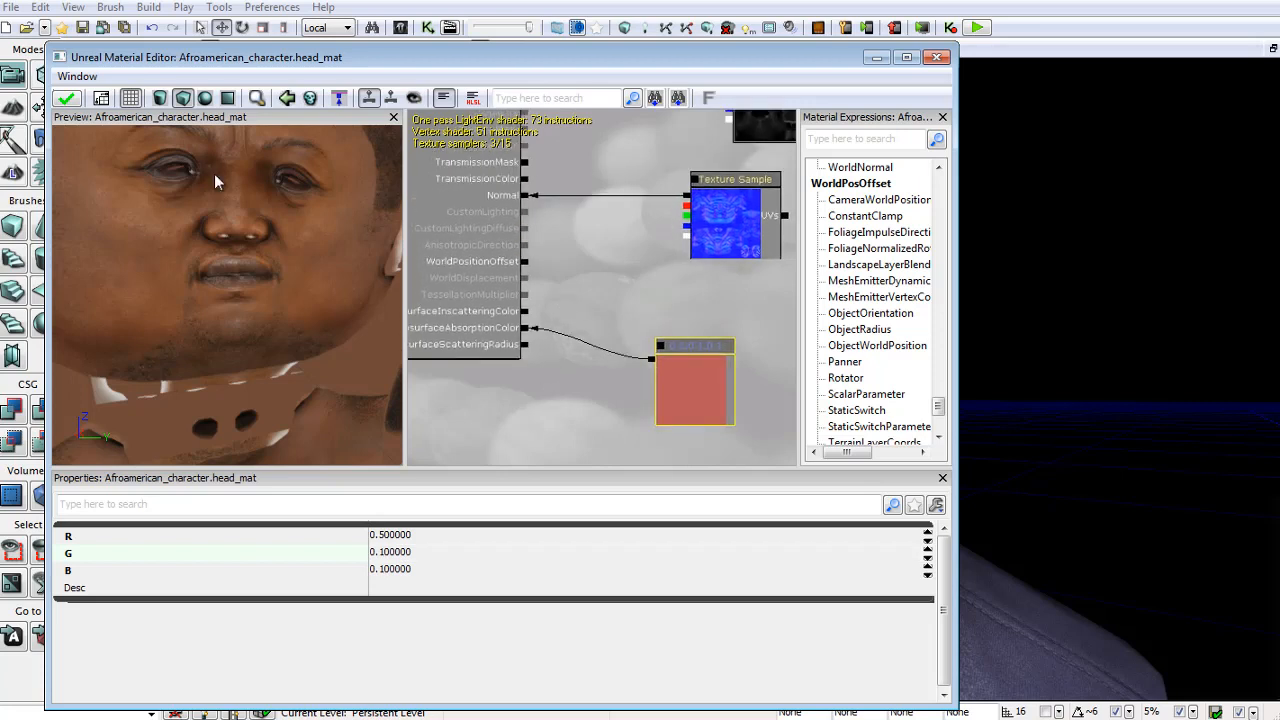
left_click(66, 100)
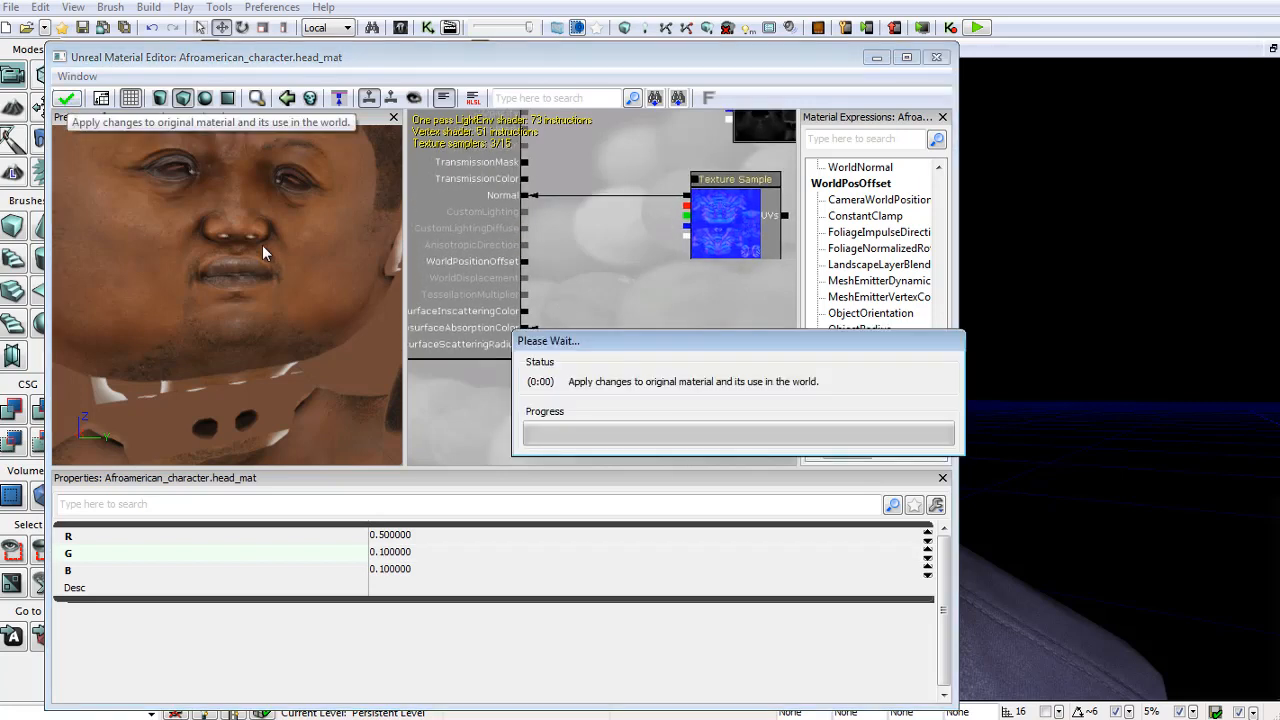
Disconnect the red constant from SubsurfaceAbsorptionColor and connect it to that input again.
left_click(528, 332, "alt")
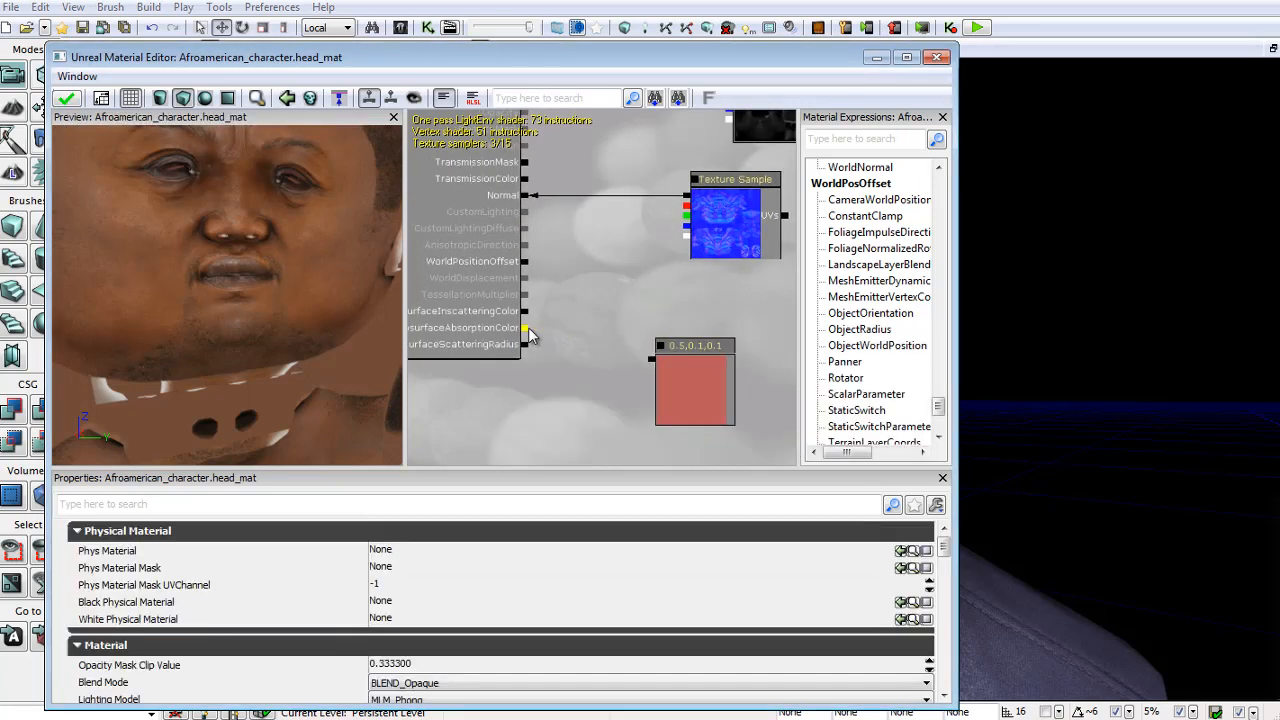
left_click_drag(651, 358, 546, 364)
scroll(614, 323, "down", 3)
left_click_drag(622, 308, 568, 362)
left_click_drag(595, 205, 594, 189)
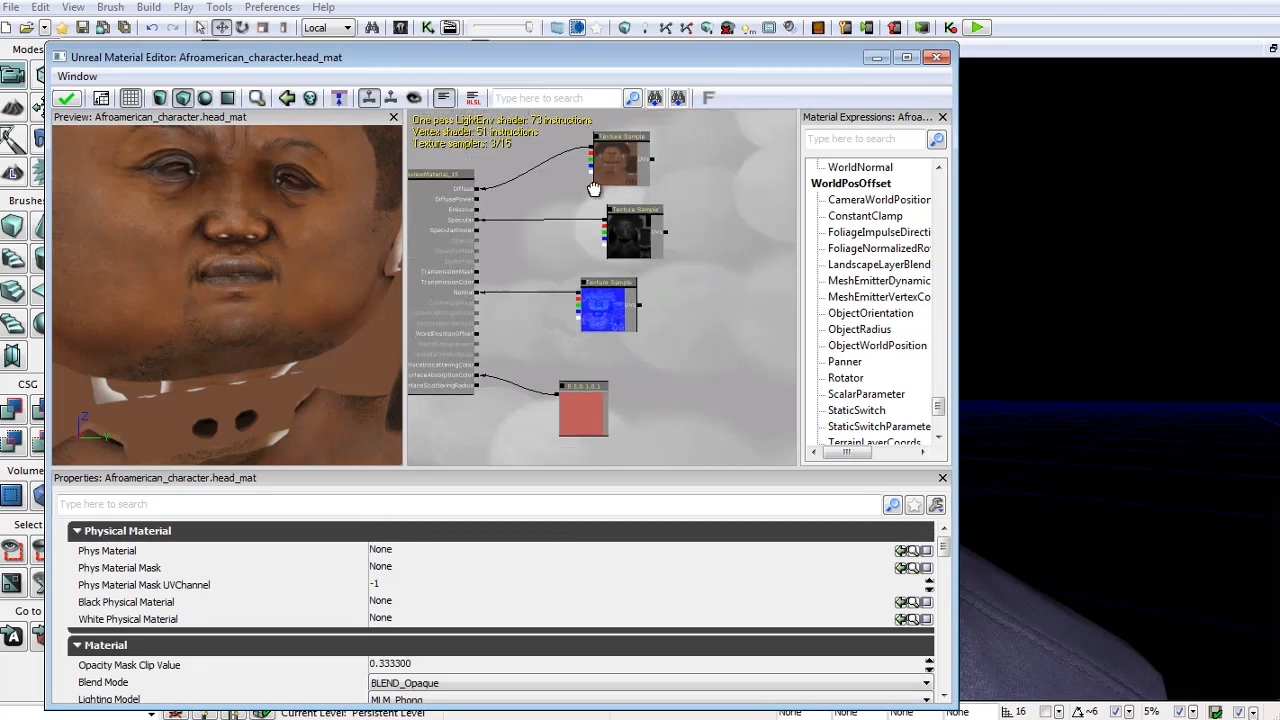
Add a second texture sample of head_diffuse to the graph and connect it to SubsurfaceInscatteringColor.
left_click(624, 178)
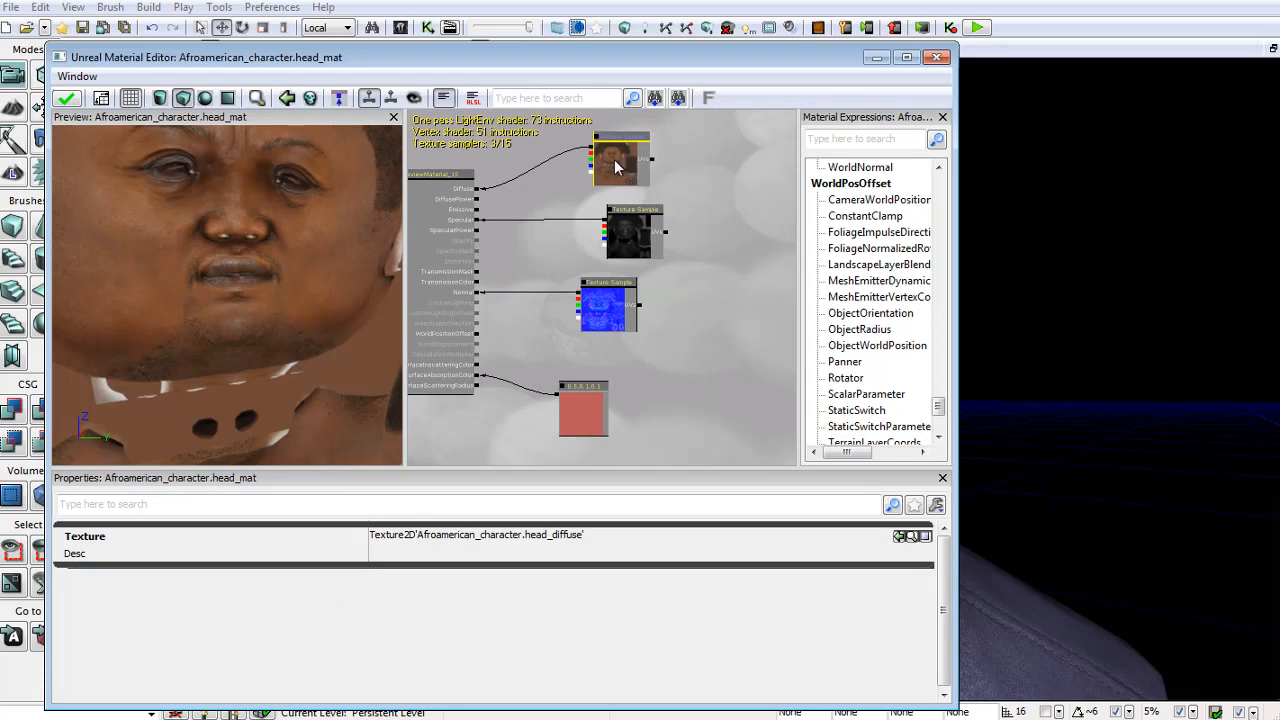
left_click(400, 27)
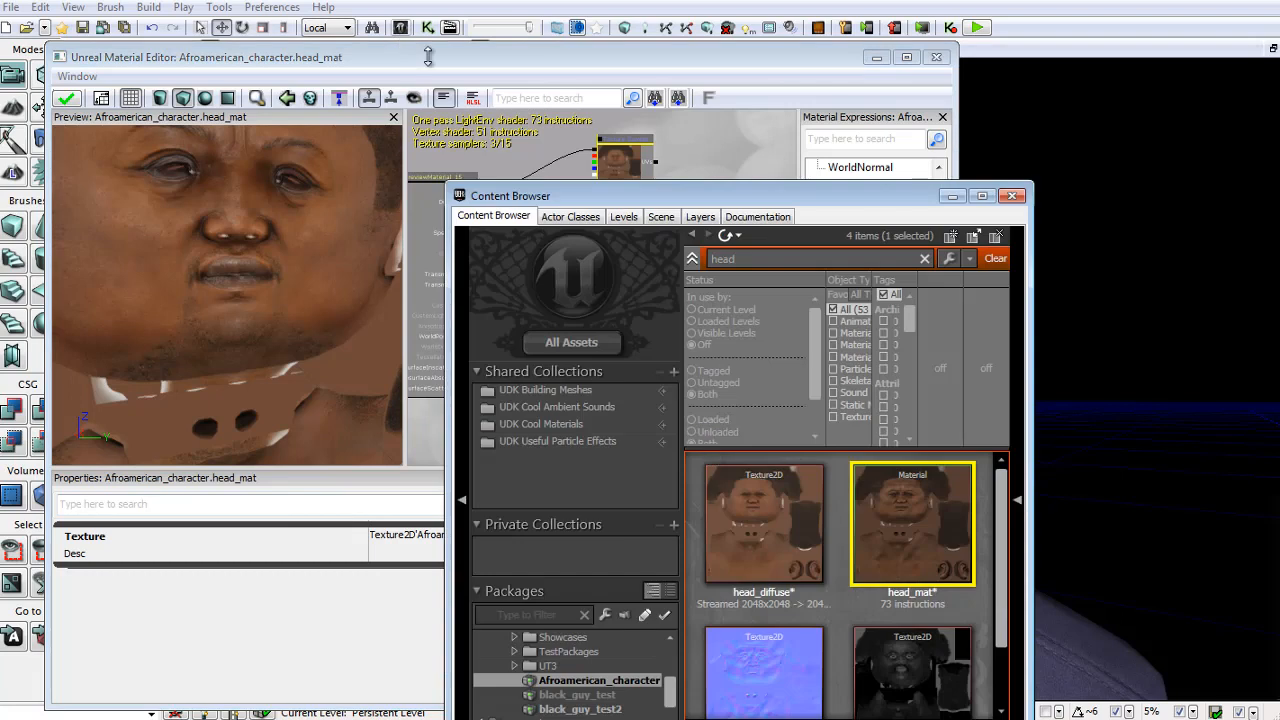
left_click(726, 481)
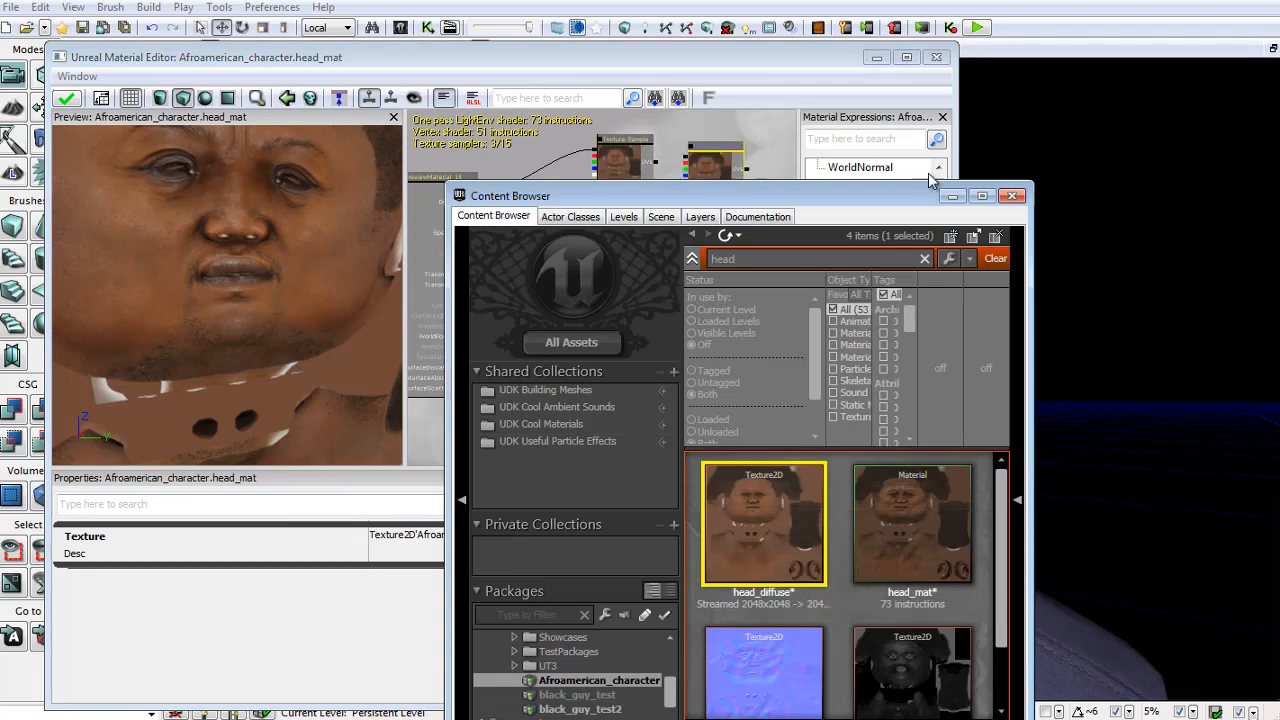
left_click(708, 174)
left_click_drag(709, 174, 636, 371, "ctrl")
left_click(535, 358)
left_click_drag(484, 367, 481, 378)
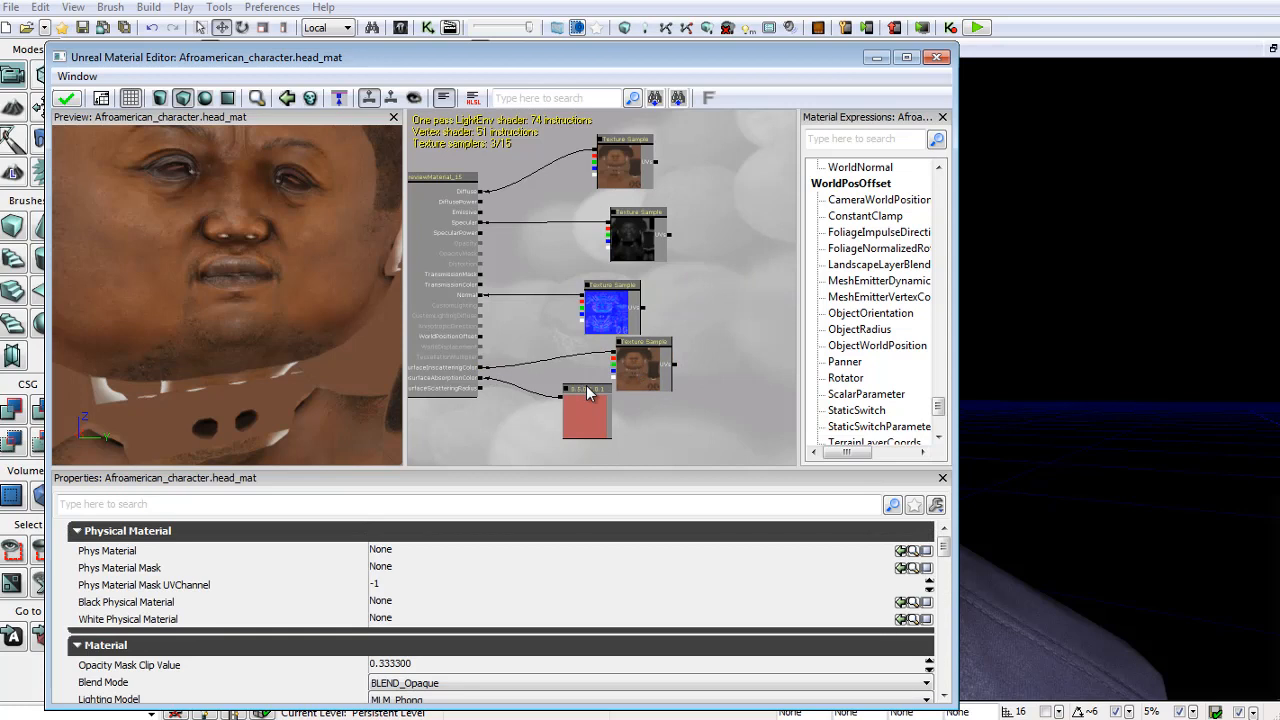
Move the red constant below the new head_diffuse sample and check the material's Enable Subsurface Scattering option.
left_click(588, 398)
left_click_drag(584, 396, 632, 385, "ctrl")
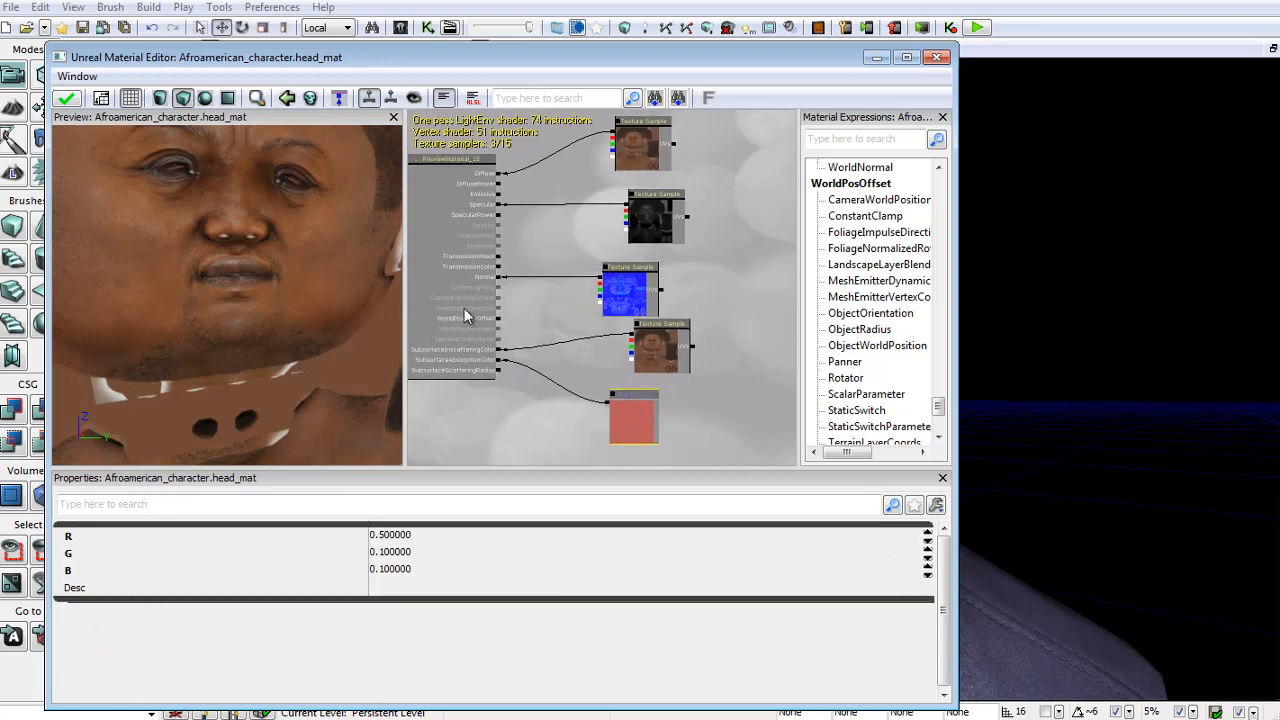
left_click(464, 309)
left_click_drag(943, 549, 943, 589)
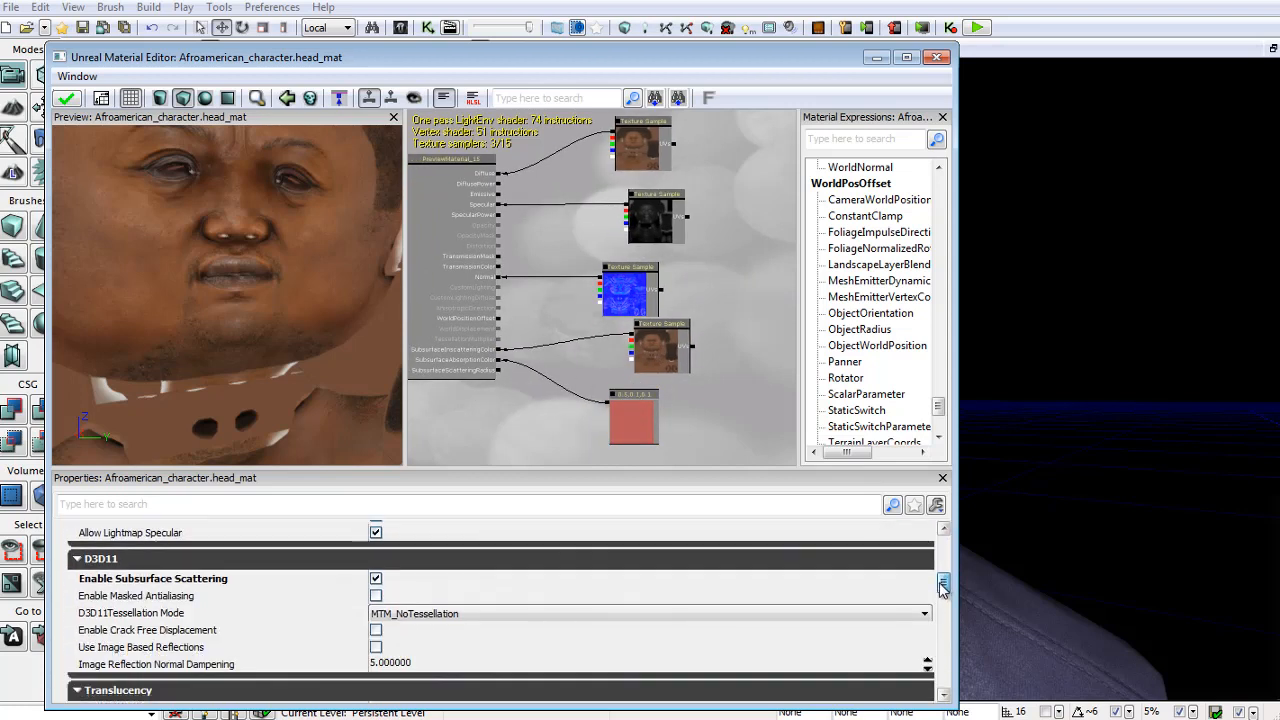
Align the lower head_diffuse sample between the normal map and the red constant, and disconnect it from SubsurfaceInscatteringColor.
scroll(740, 320, "up", 4)
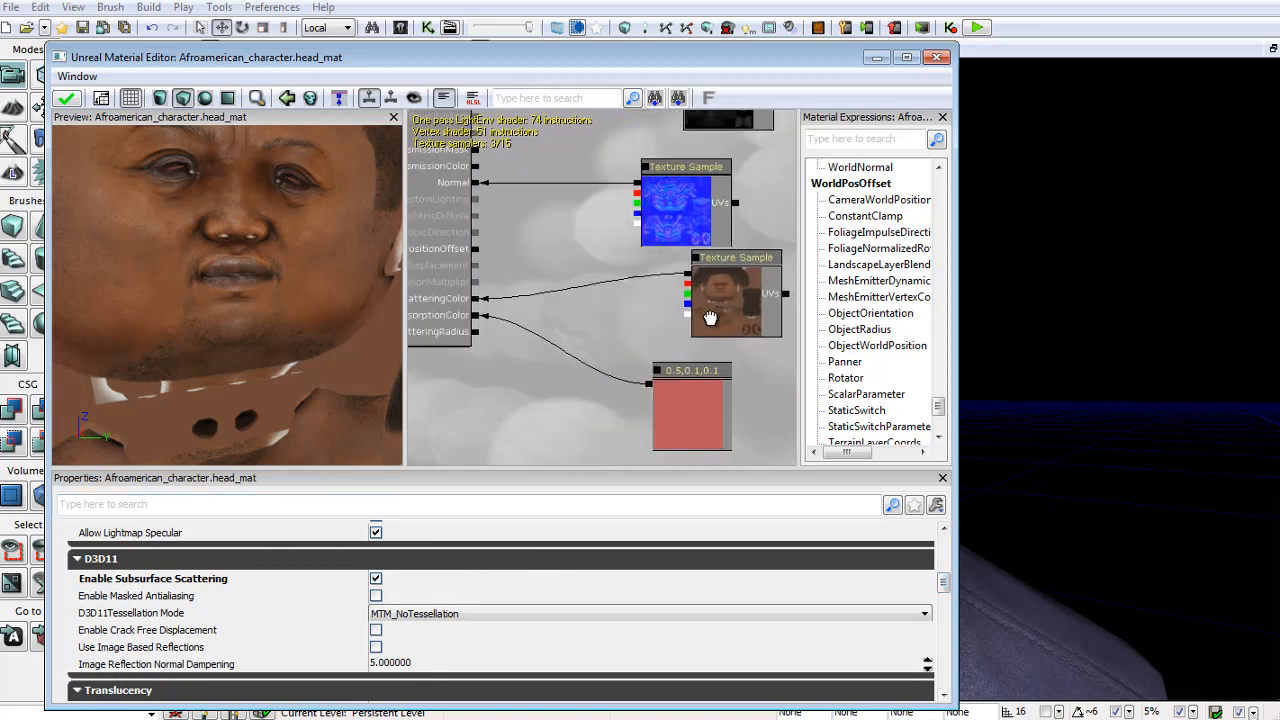
left_click_drag(740, 320, 699, 330)
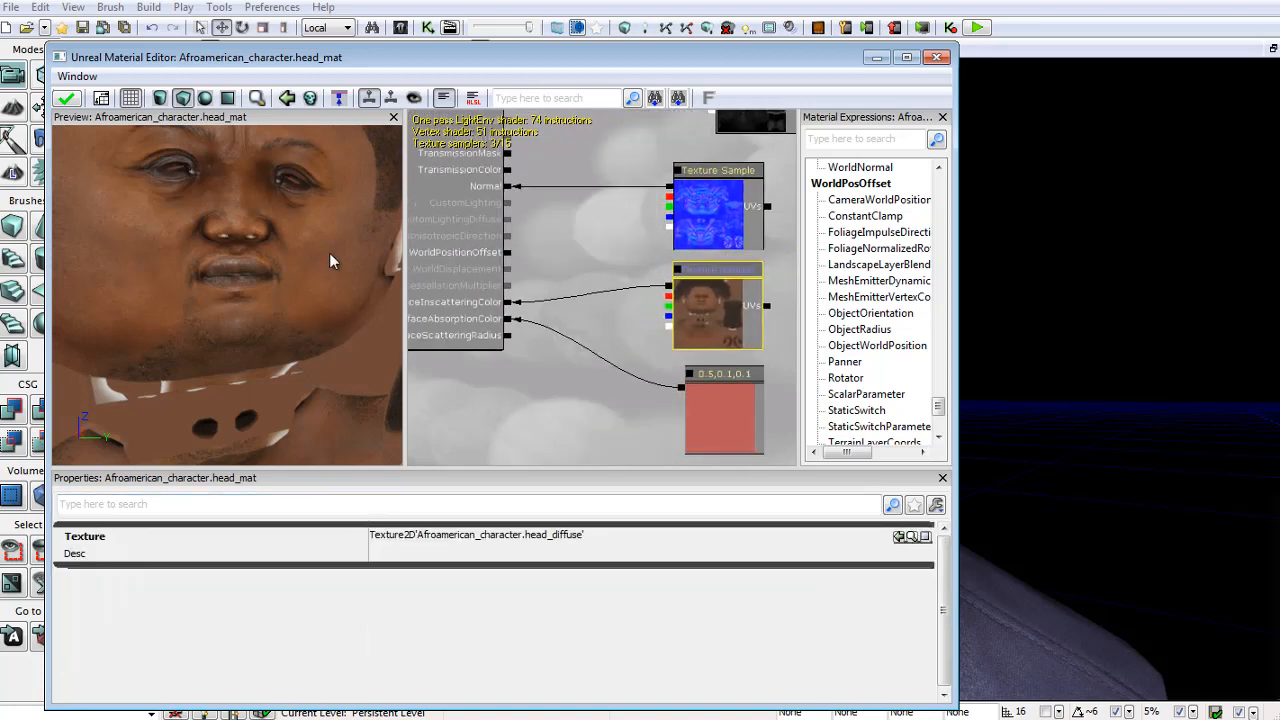
left_click_drag(329, 252, 388, 253)
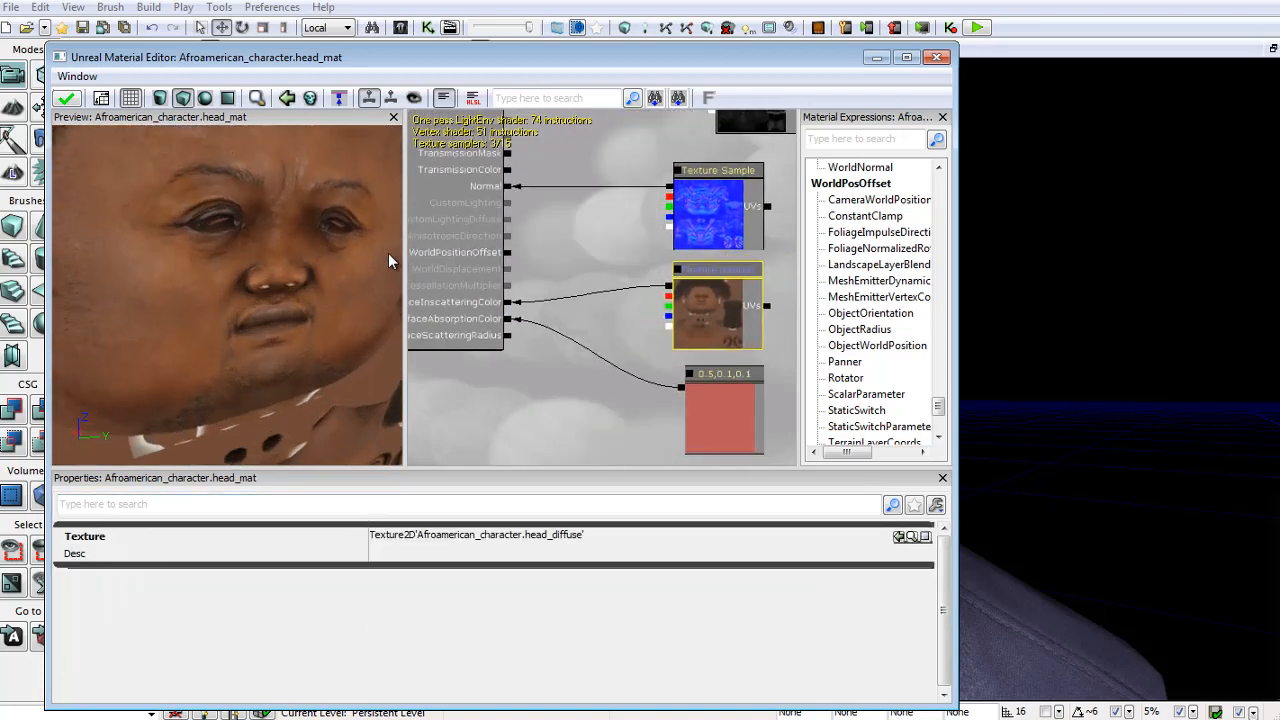
left_click(507, 302, "alt")
left_click_drag(729, 312, 619, 283, "ctrl")
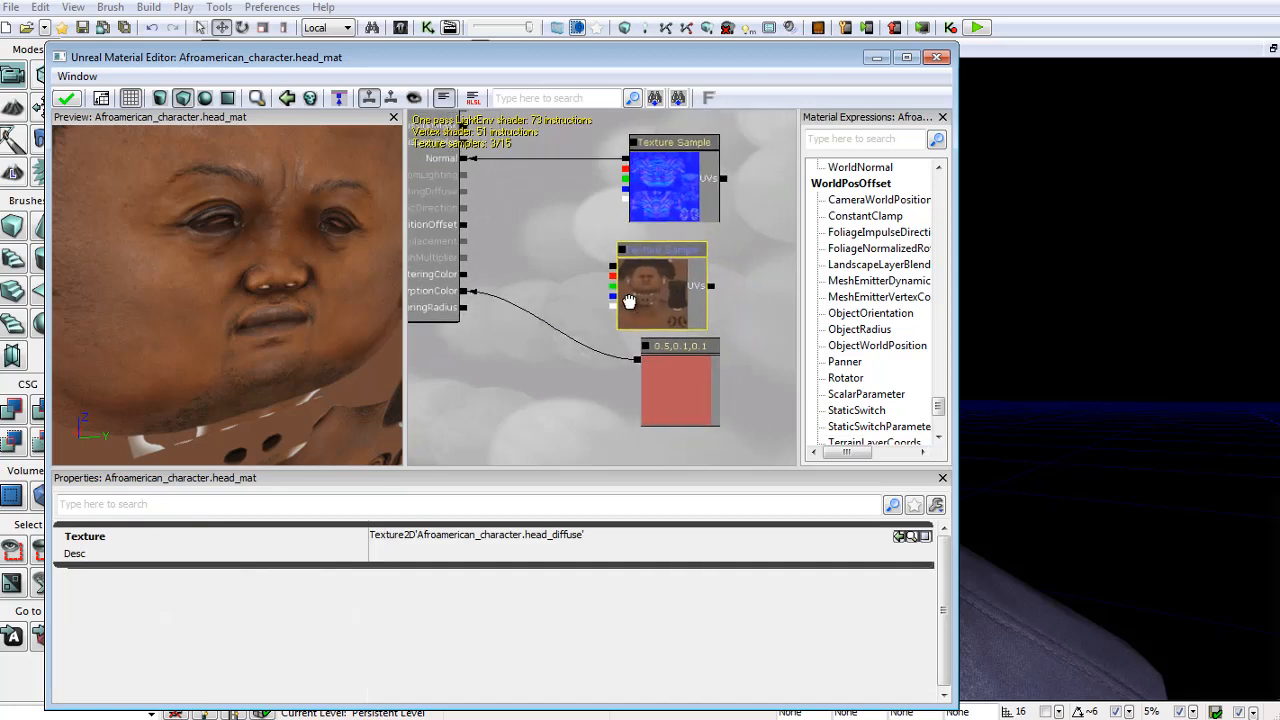
Add a single-value constant, connect it to SubsurfaceScatteringRadius and set its value to 1.
left_click(531, 383)
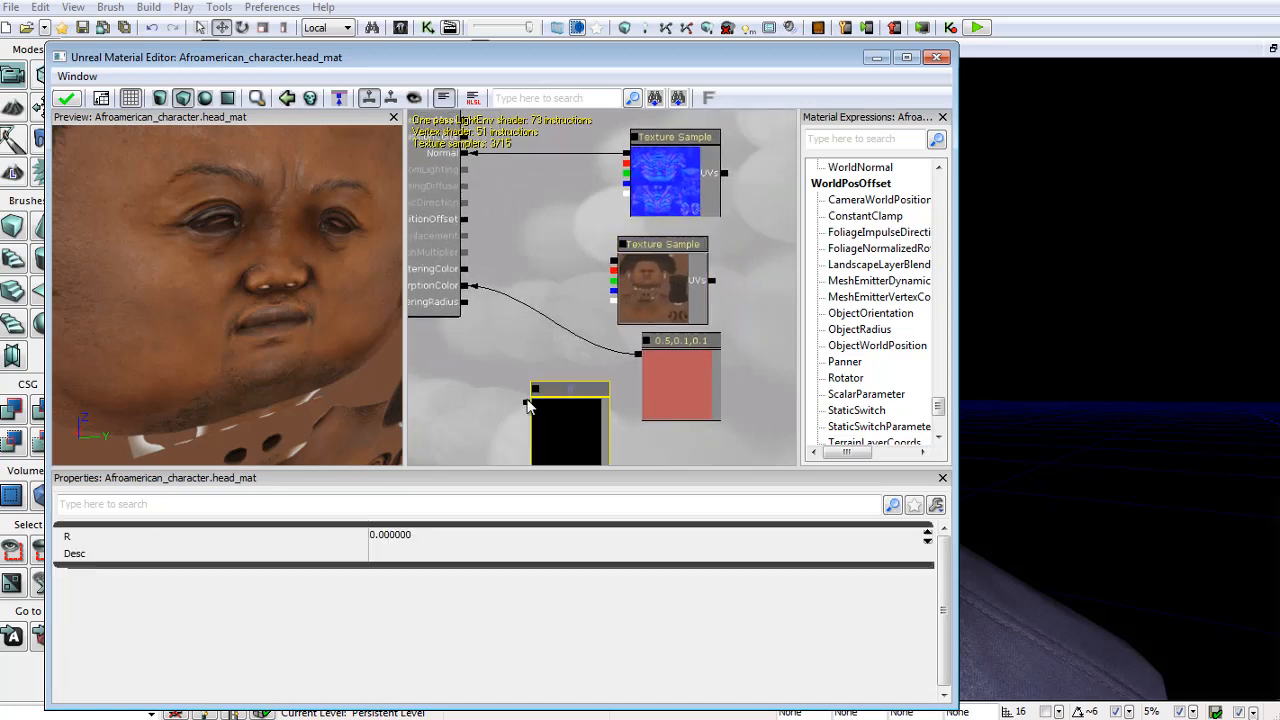
left_click_drag(526, 401, 493, 362)
left_click_drag(470, 313, 465, 302)
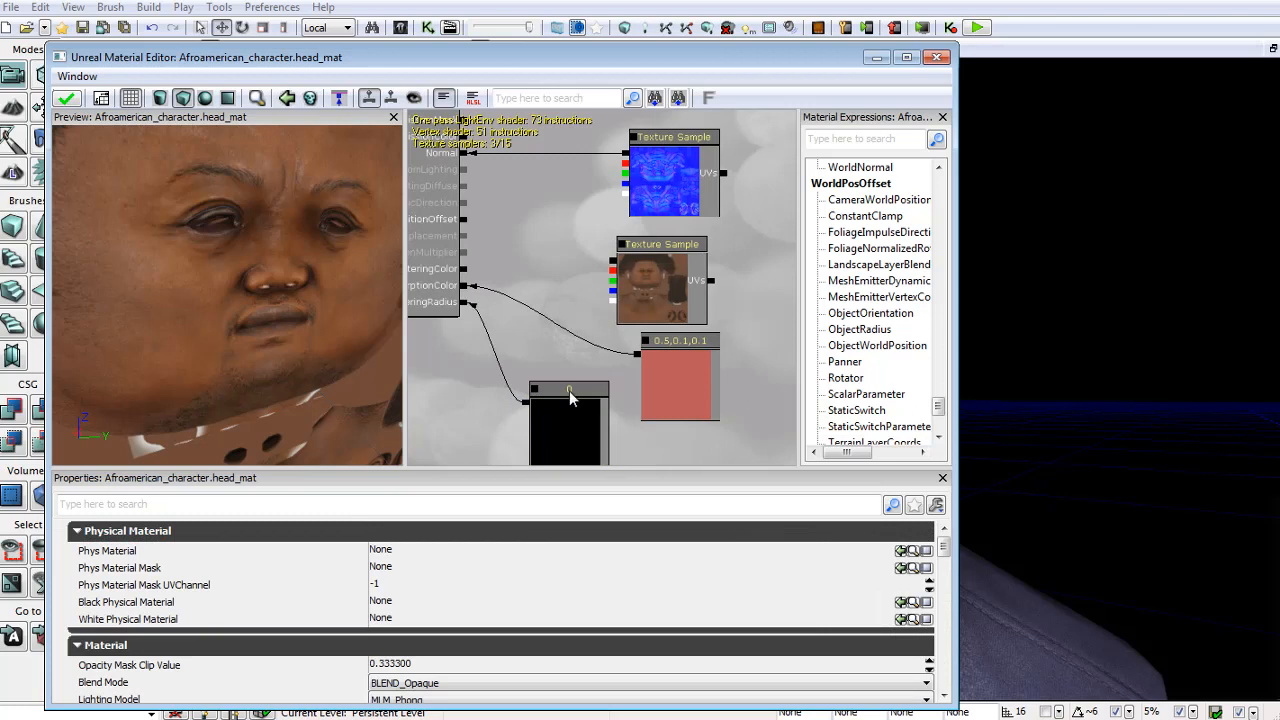
left_click(569, 390)
left_click(409, 537)
type("1")
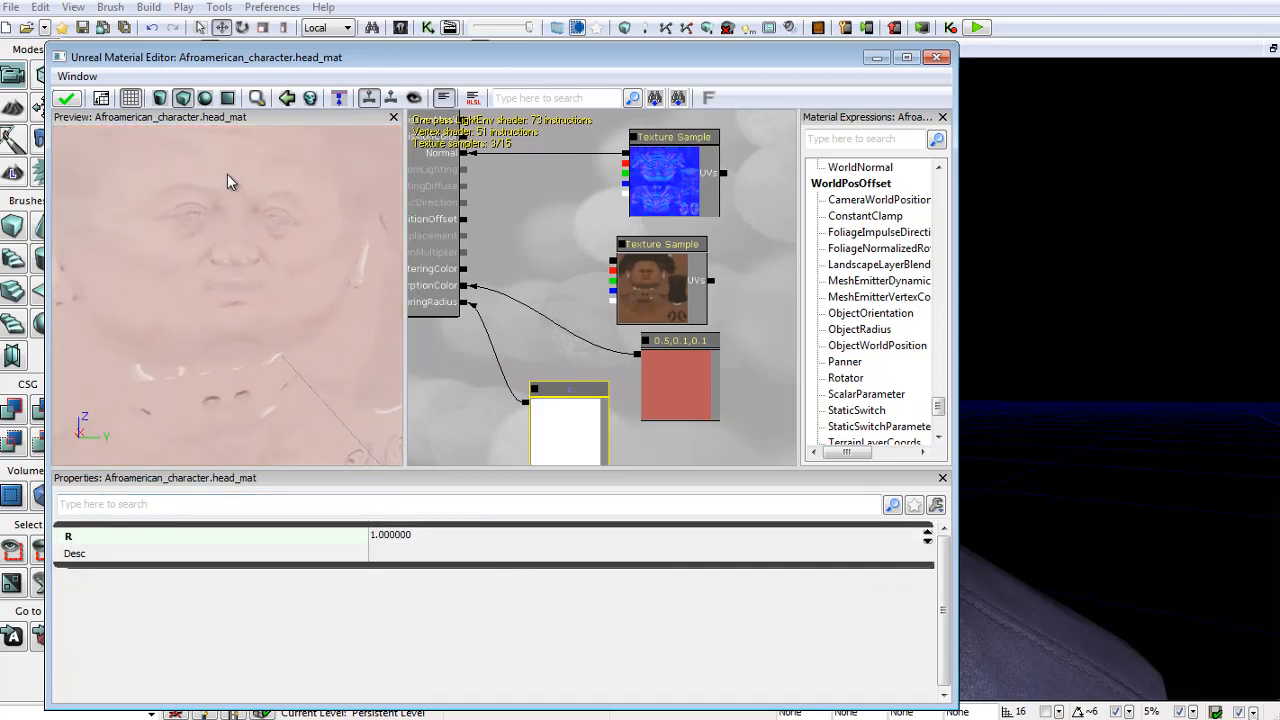
Reconnect the lower head_diffuse sample to SubsurfaceInscatteringColor and inspect the skin shading on the preview head.
left_click_drag(250, 195, 306, 208)
left_click_drag(621, 264, 544, 271)
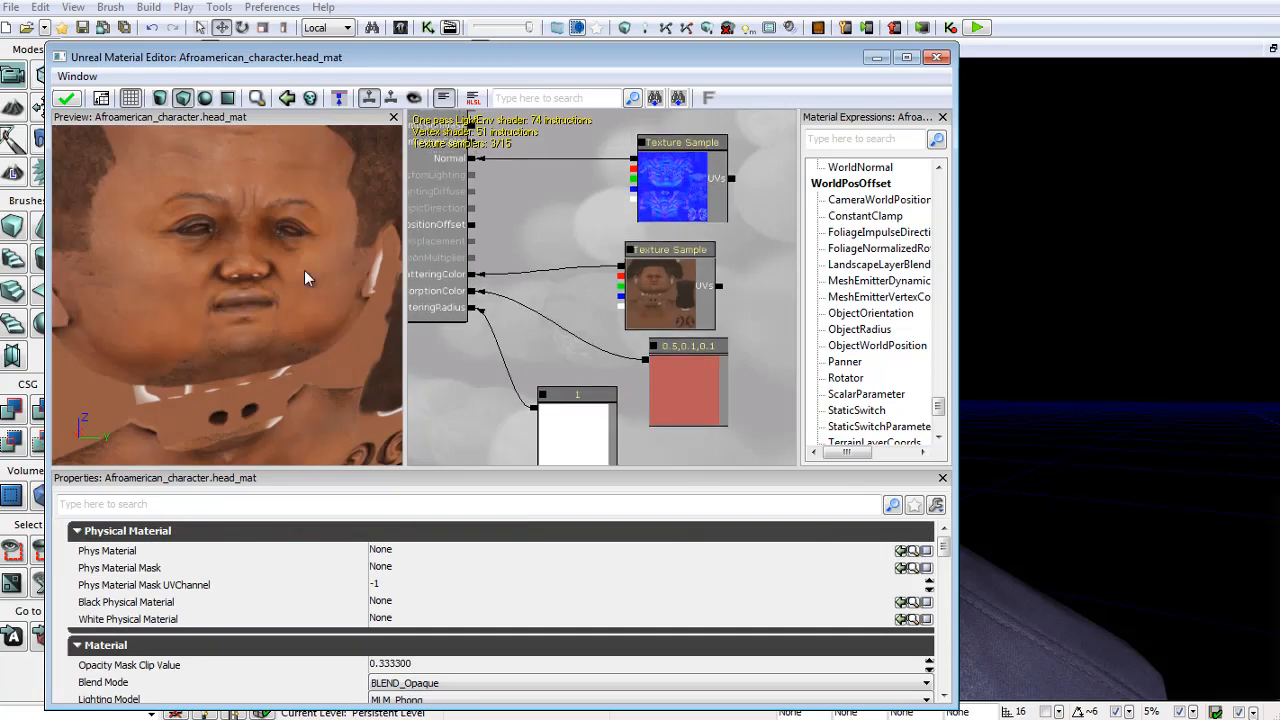
right_click_drag(305, 271, 303, 260)
left_click_drag(303, 260, 544, 371)
Set the SubsurfaceScatteringRadius constant to 0.4.
left_click(550, 394)
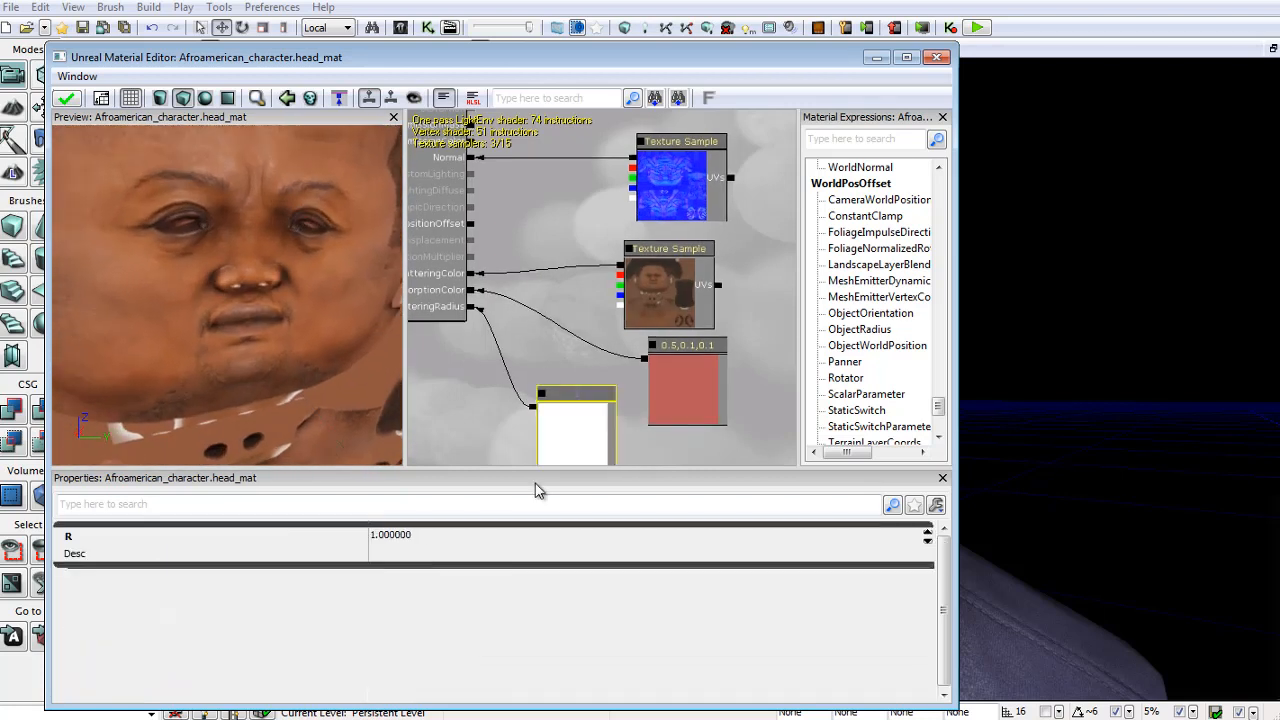
left_click(405, 538)
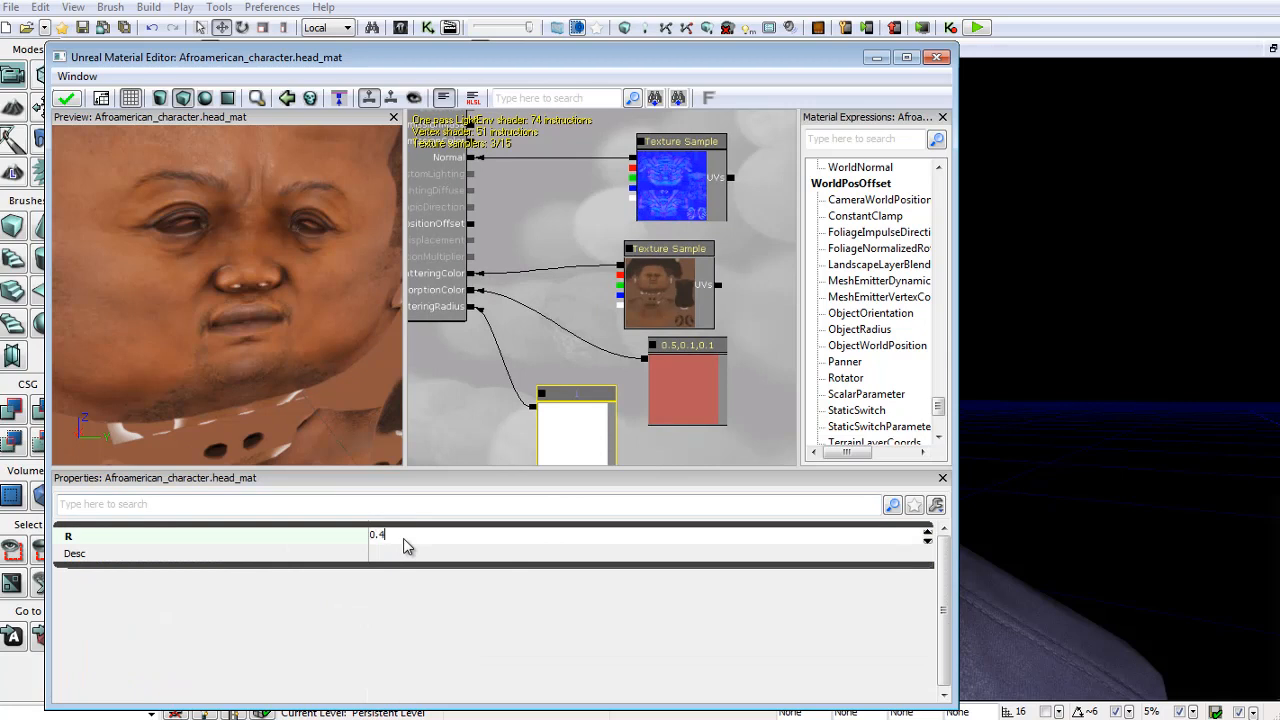
key("Return")
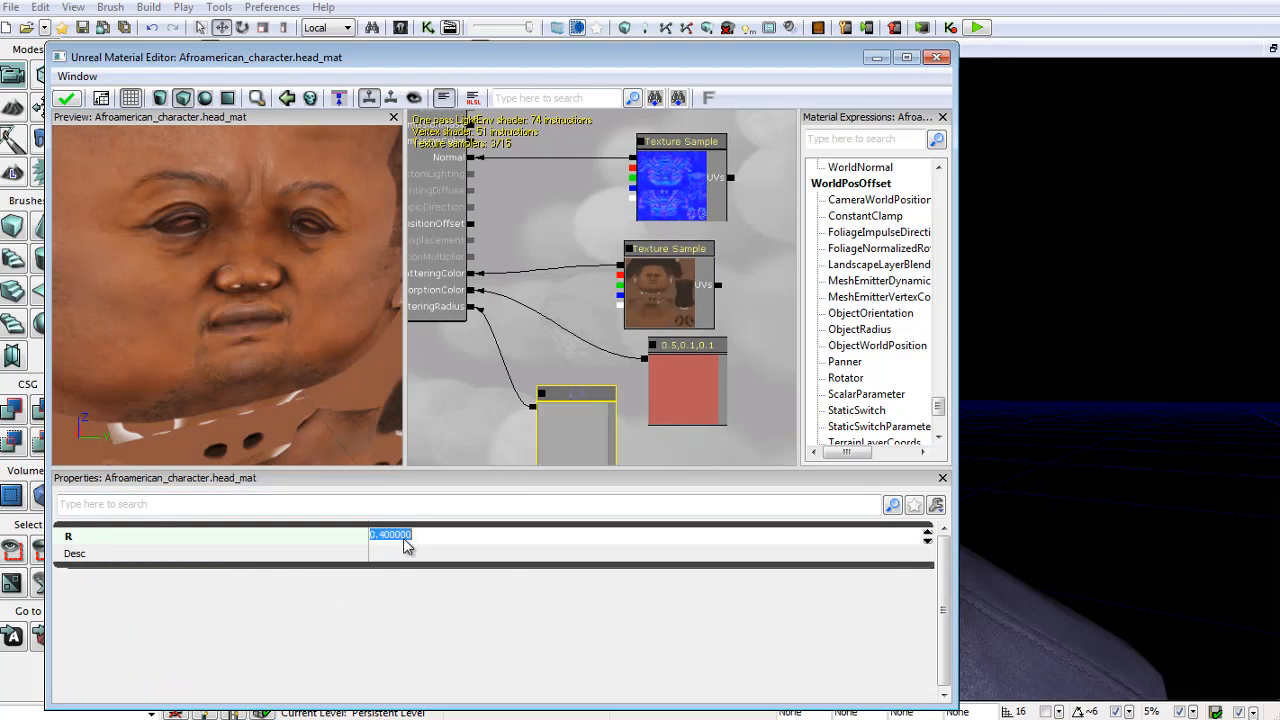
left_click_drag(560, 359, 560, 354)
left_click(404, 537)
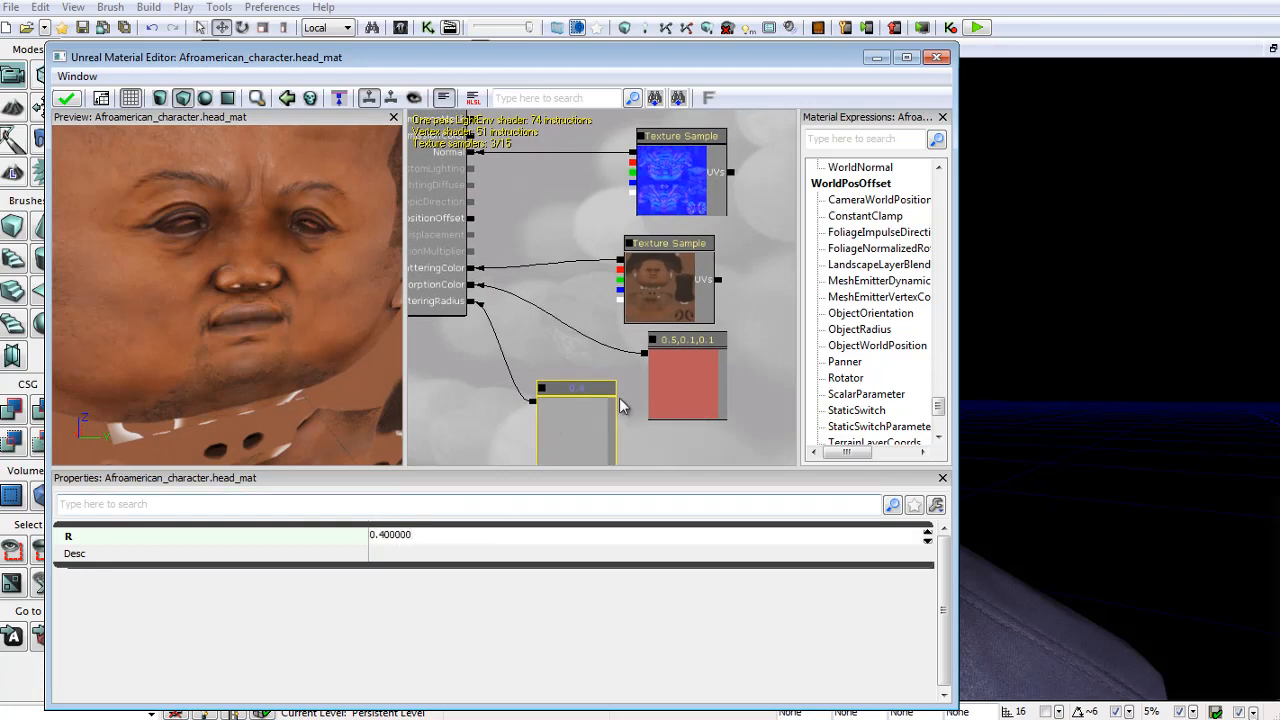
left_click_drag(619, 397, 615, 384)
Try a B value of 1 on the absorption colour constant, and set it back to 0.1.
left_click(679, 372)
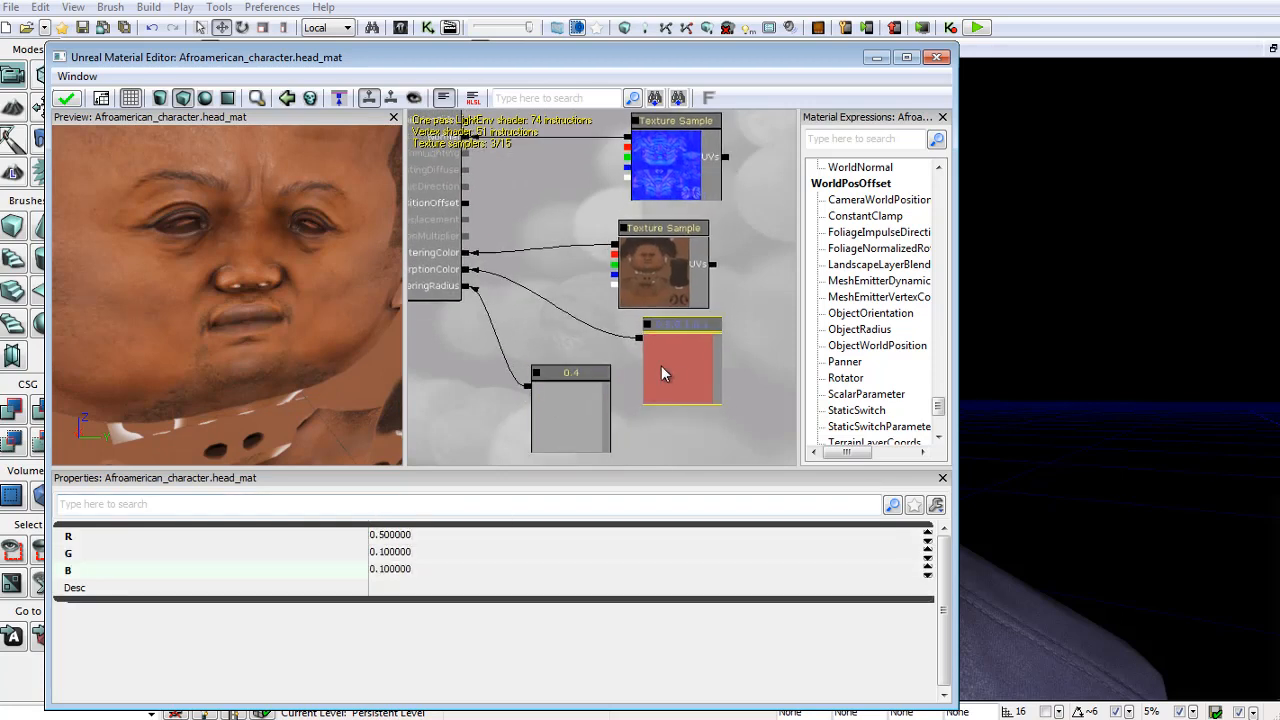
left_click(400, 568)
key("Return")
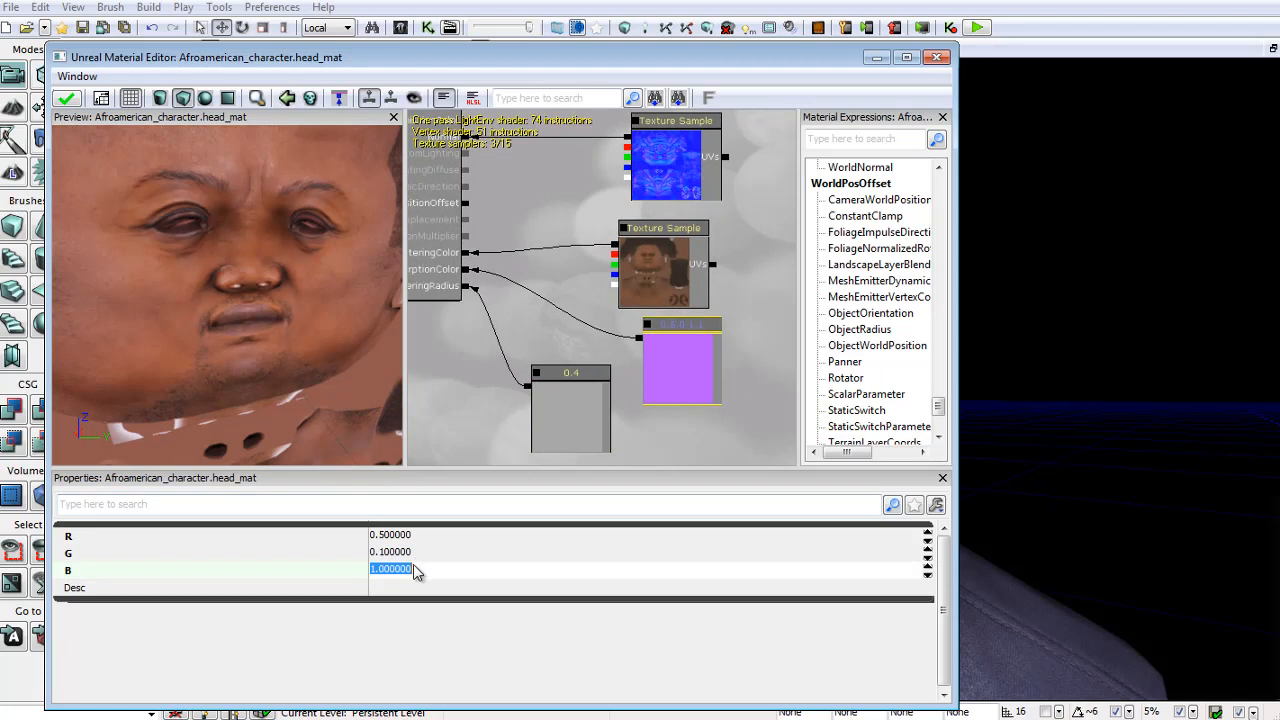
left_click_drag(417, 567, 343, 557)
key("Return")
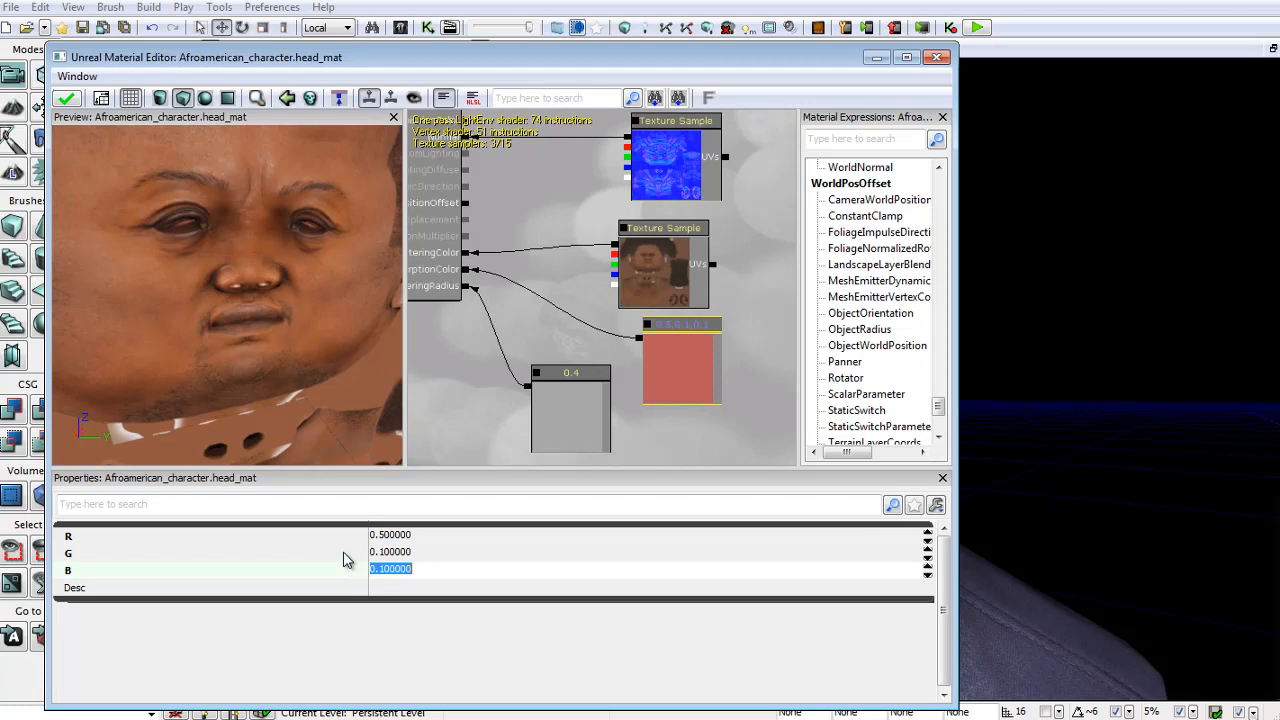
left_click_drag(536, 262, 530, 273)
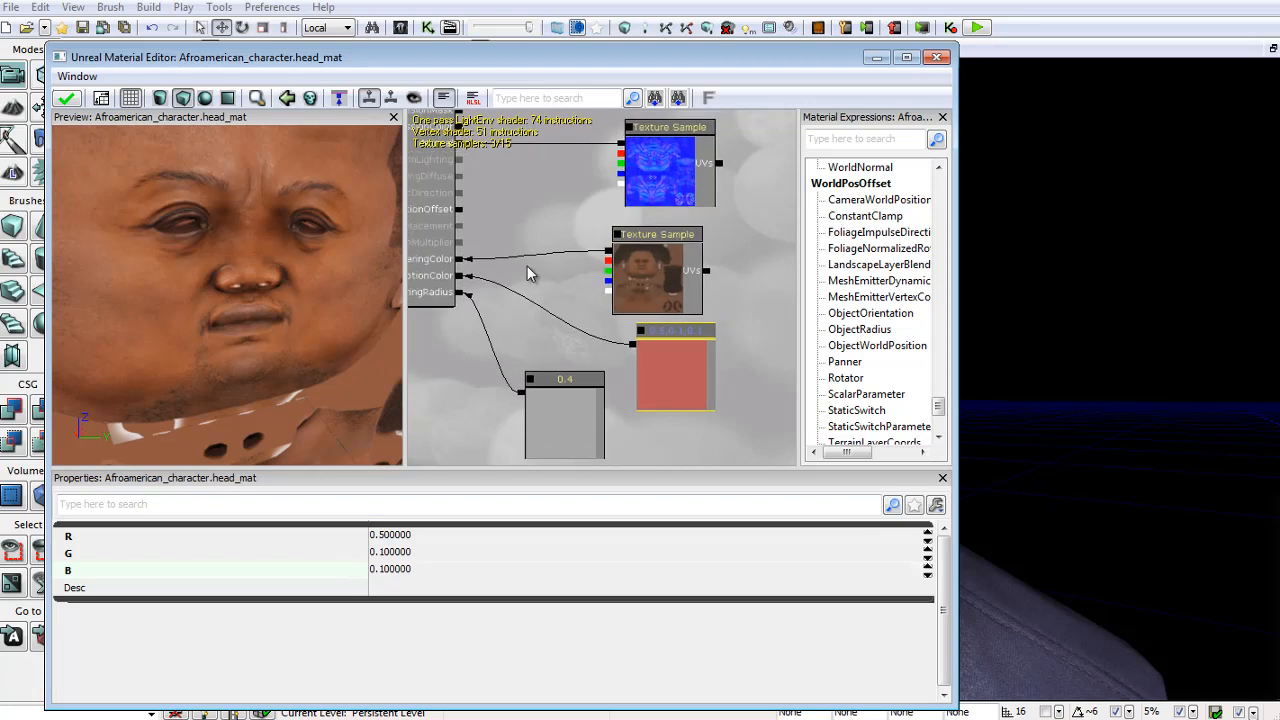
Apply the current node and constant changes to the head_mat material.
left_click_drag(608, 295, 662, 284)
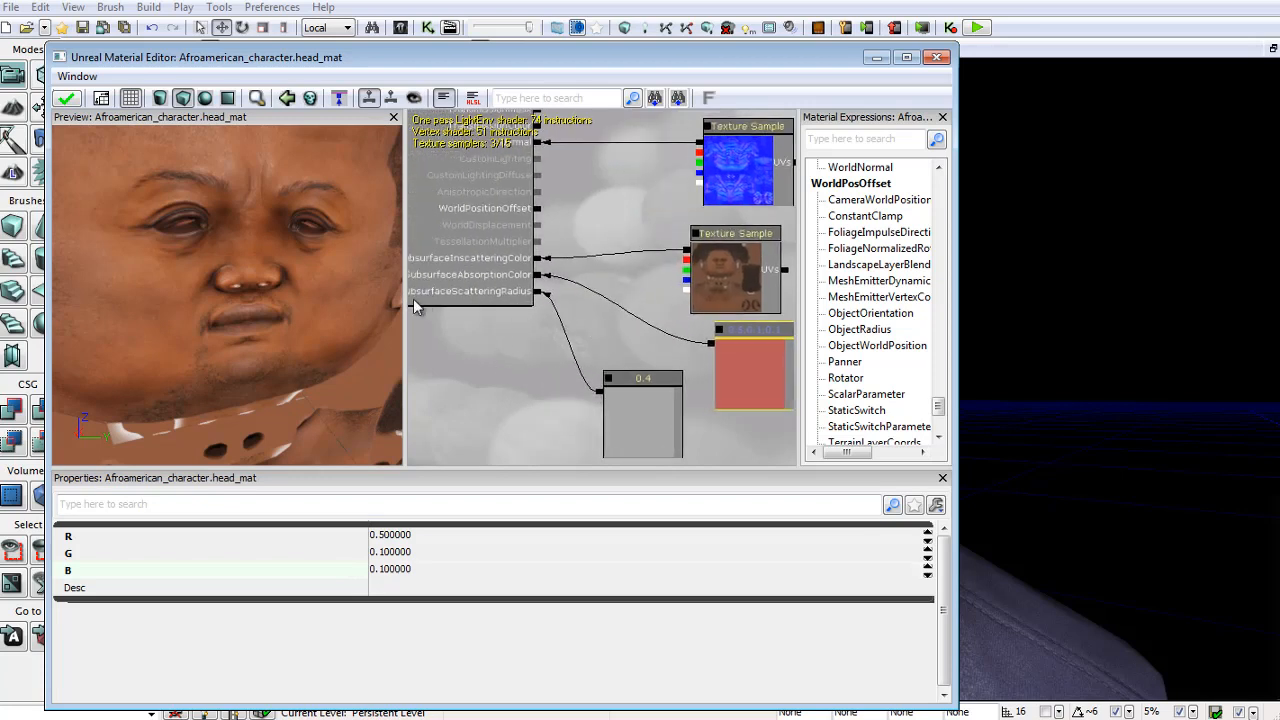
left_click_drag(404, 303, 366, 301)
left_click_drag(480, 315, 500, 311)
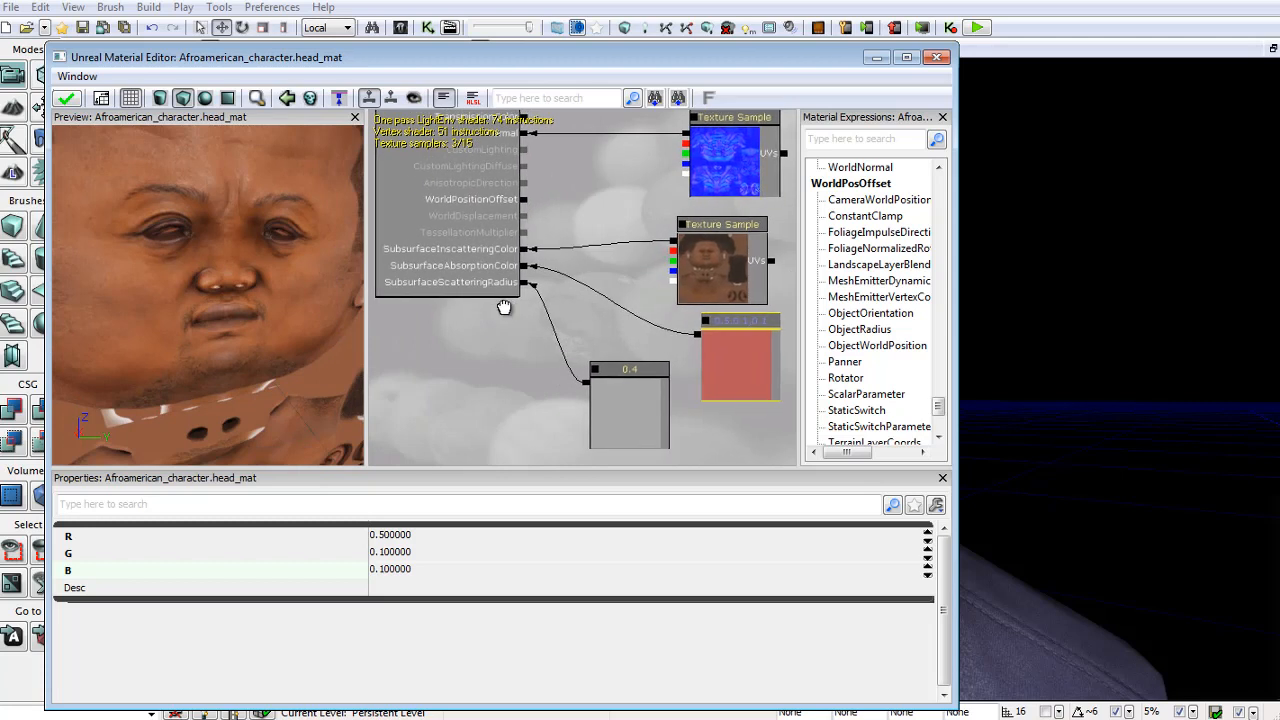
right_click(494, 304)
left_click(474, 333)
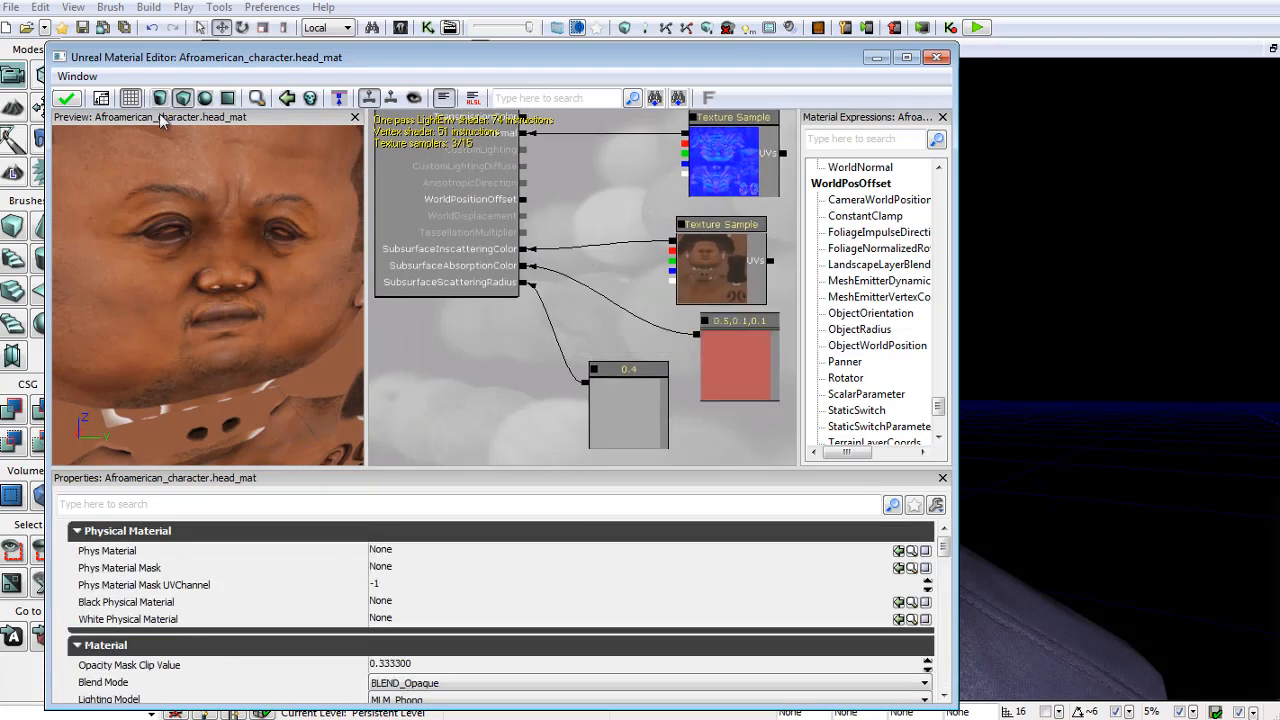
left_click(67, 98)
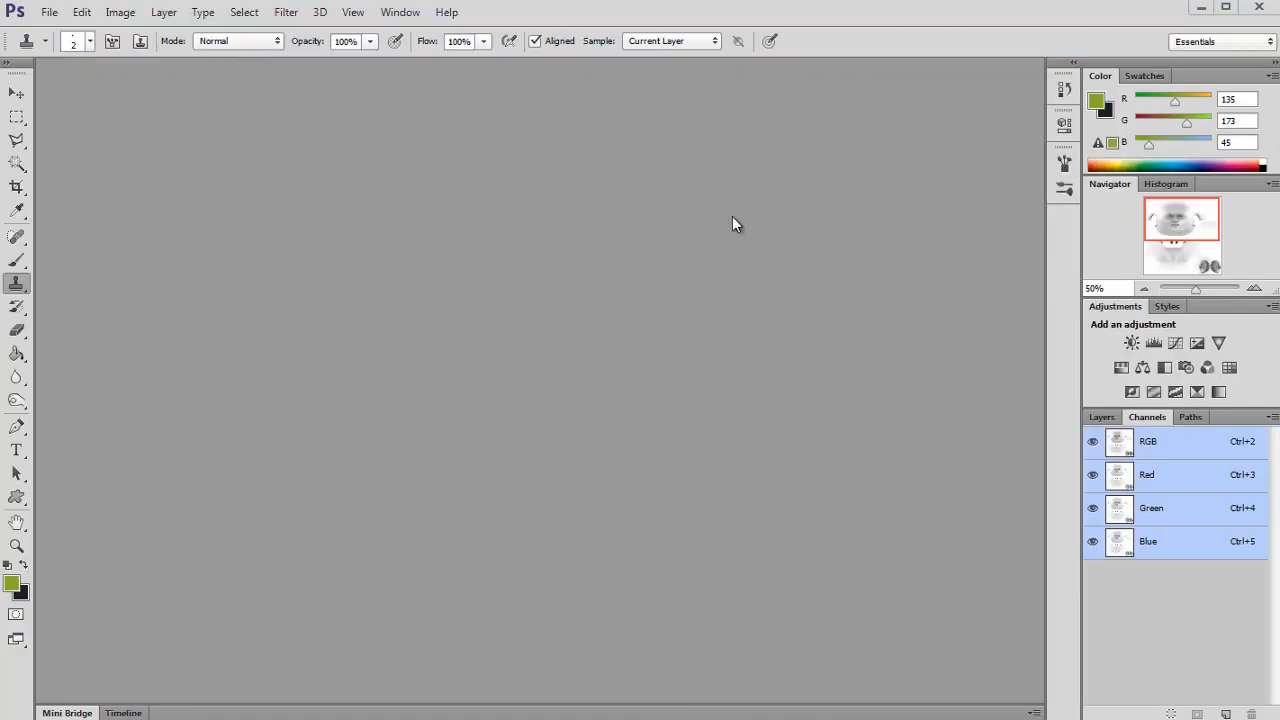
Switch to Photoshop and open color_test_next.psd from the project folder.
left_click(47, 12)
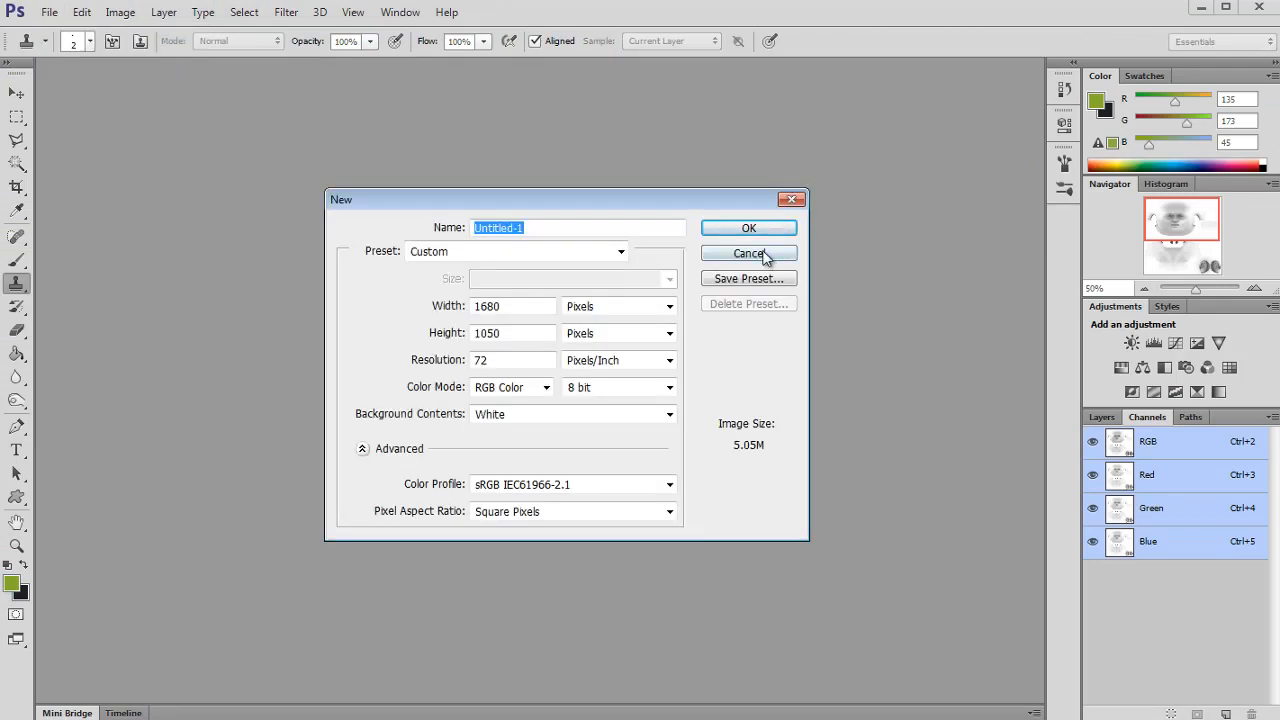
left_click(763, 255)
key("ctrl+o")
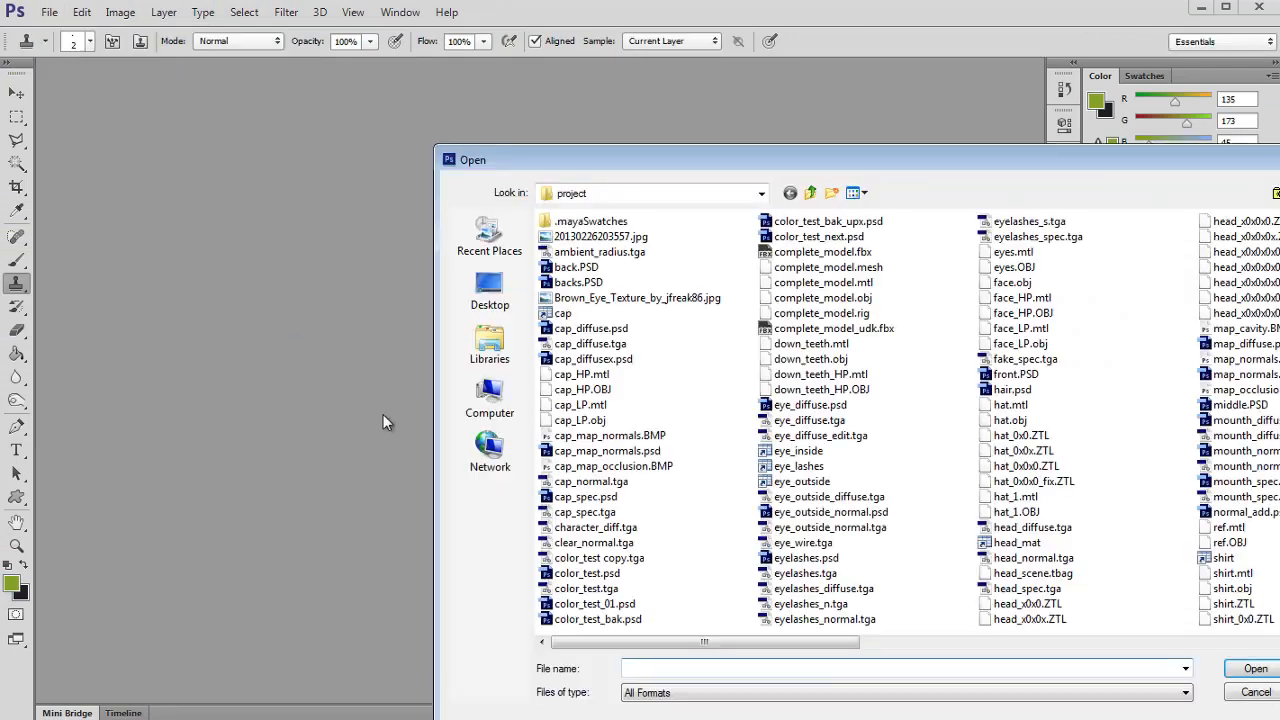
type("col")
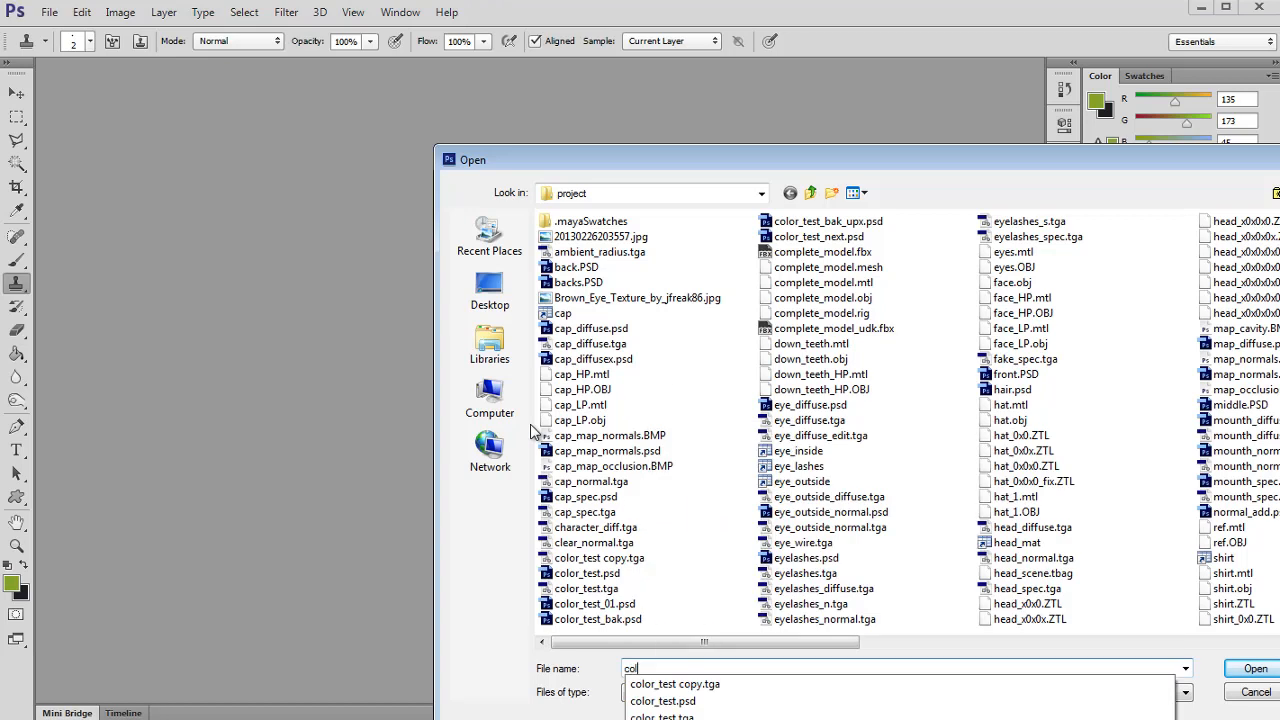
type("or_")
key("Down")
key("Down")
key("Down")
key("Down")
key("Down")
key("Down")
key("Down")
key("Return")
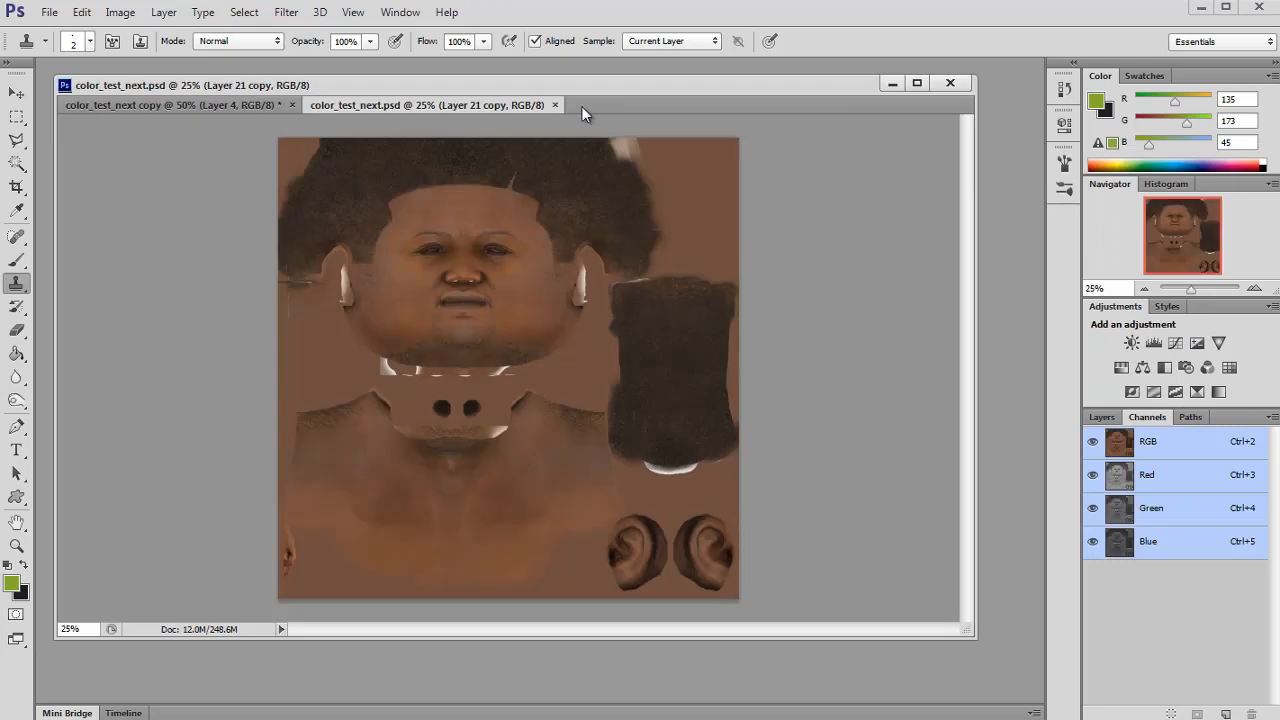
Duplicate the color_test_next.psd image as a new document named sub.
right_click(583, 89)
left_click(608, 96)
left_click_drag(712, 318, 575, 318)
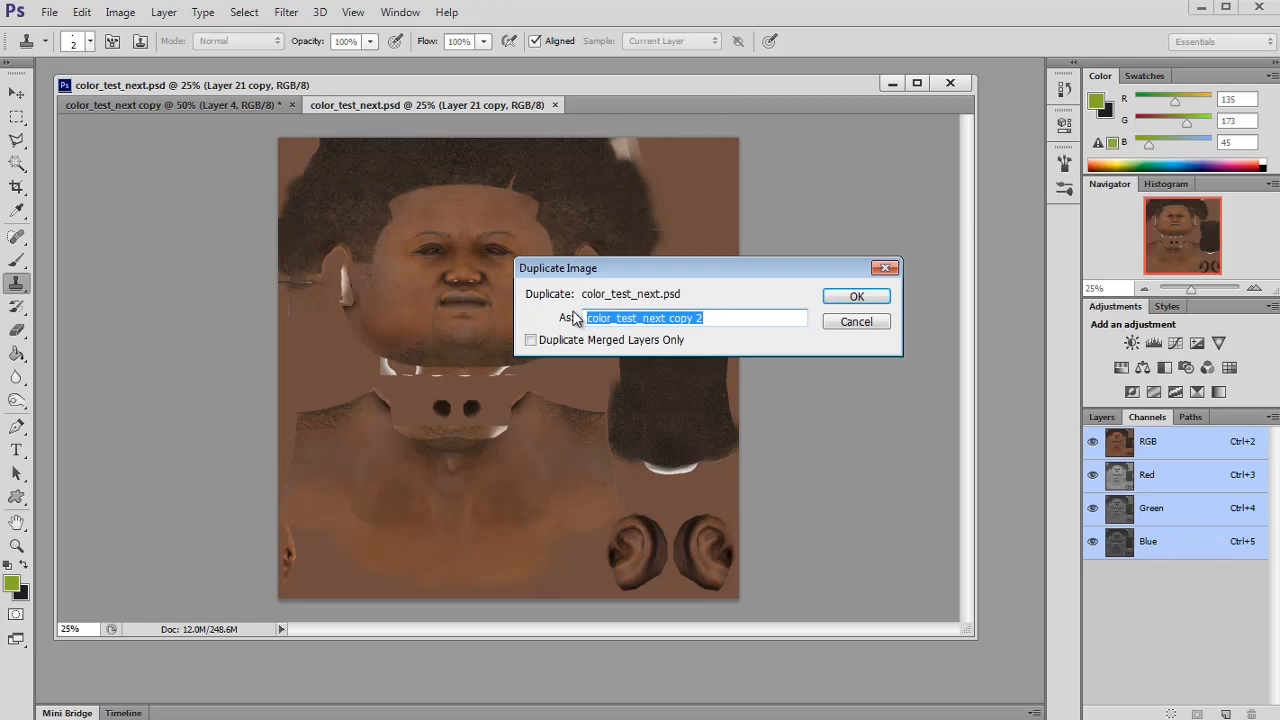
type("sub")
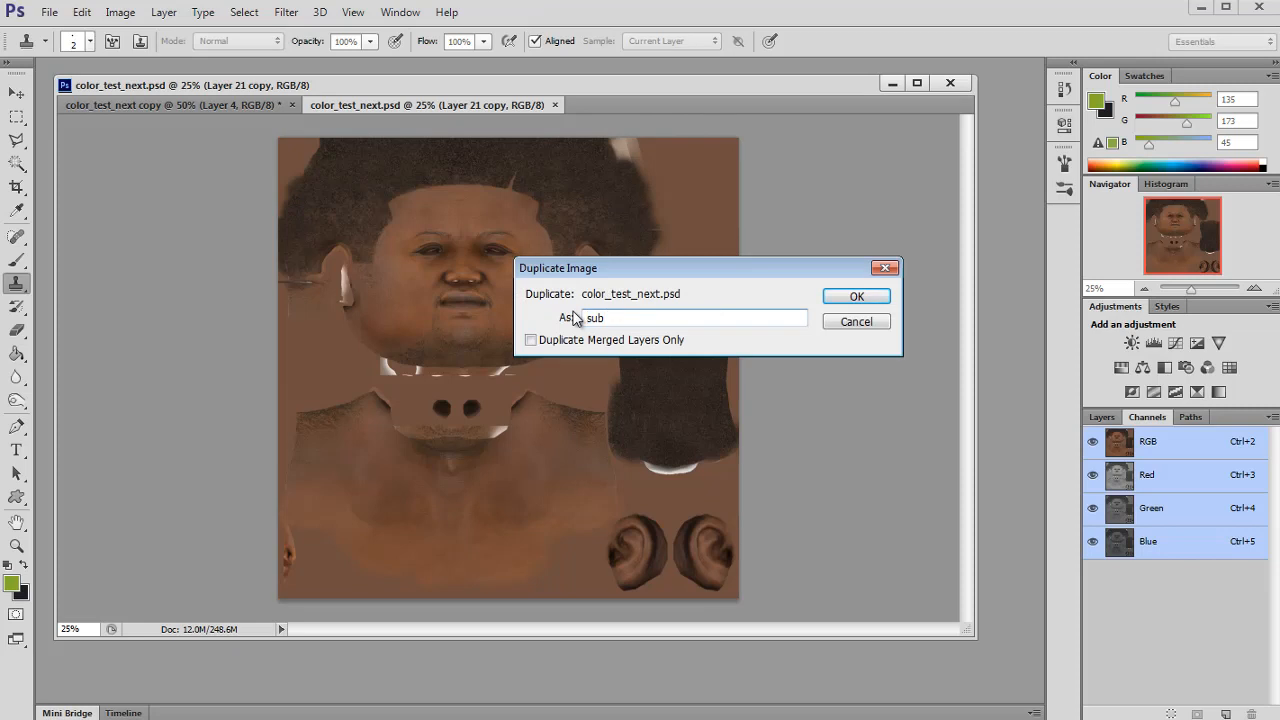
key("Return")
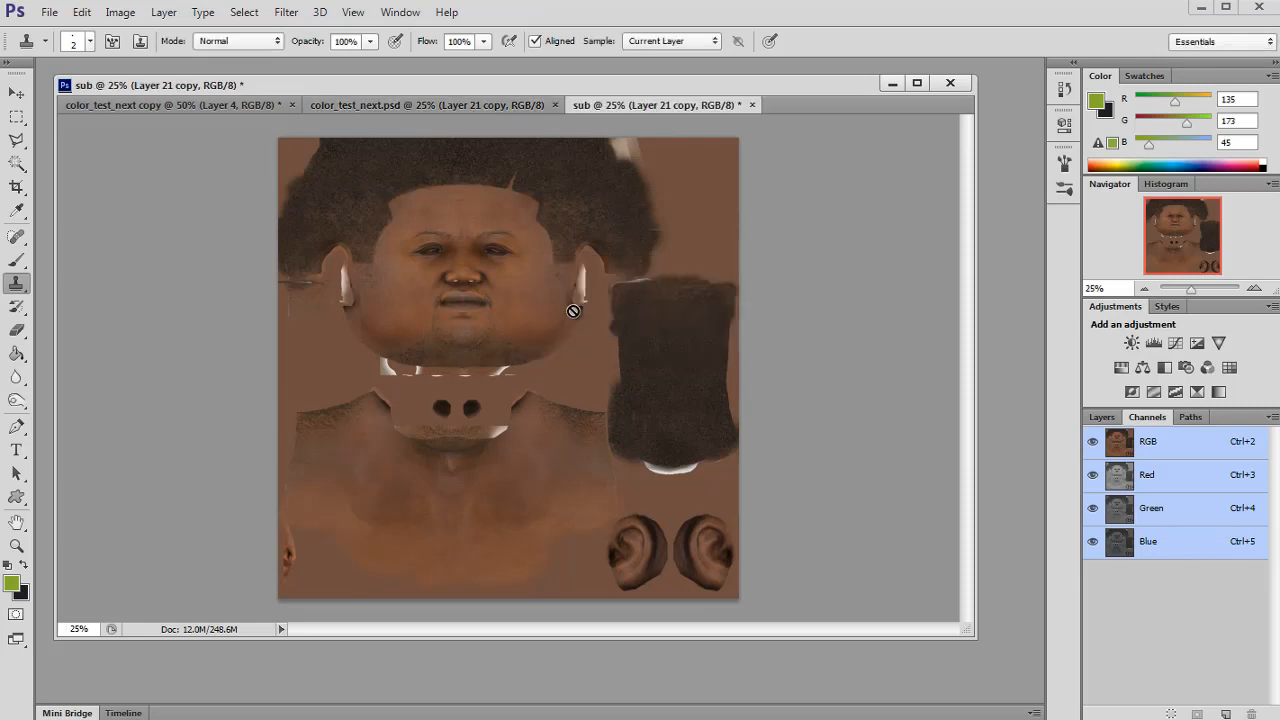
Close the original color_test_next.psd and return to the sub document.
left_click(554, 105)
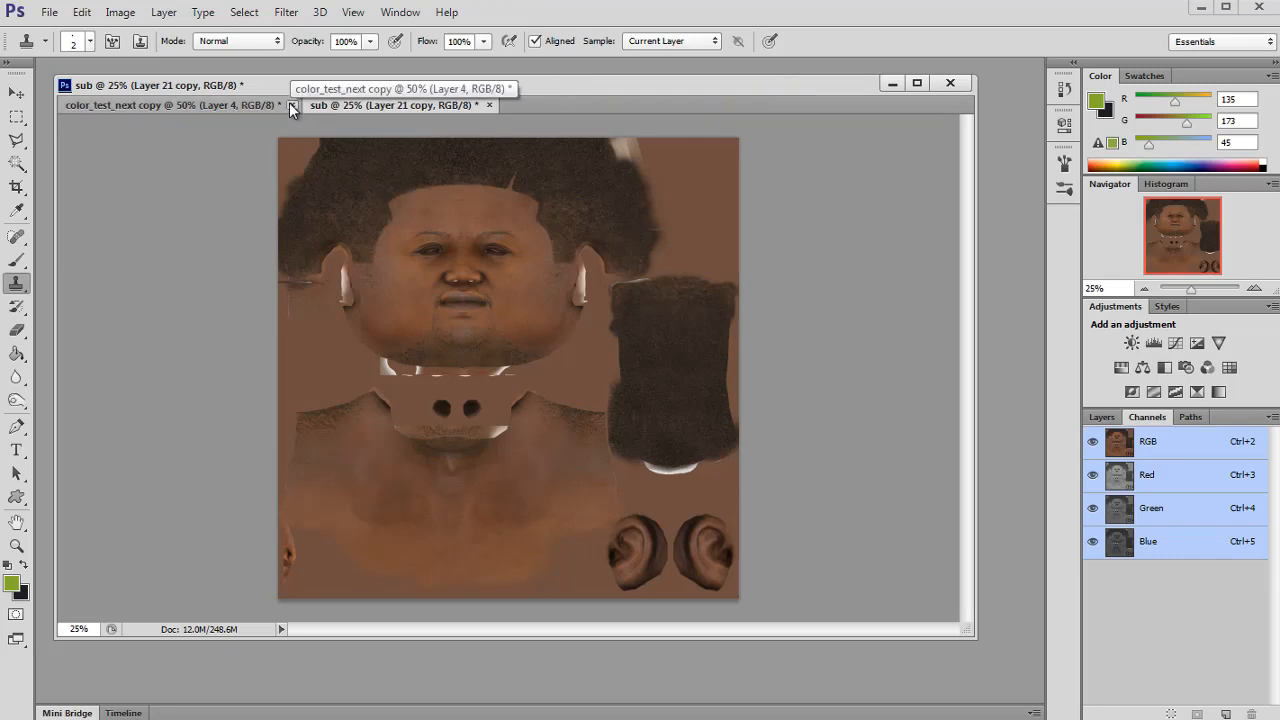
left_click(291, 105)
left_click(703, 337)
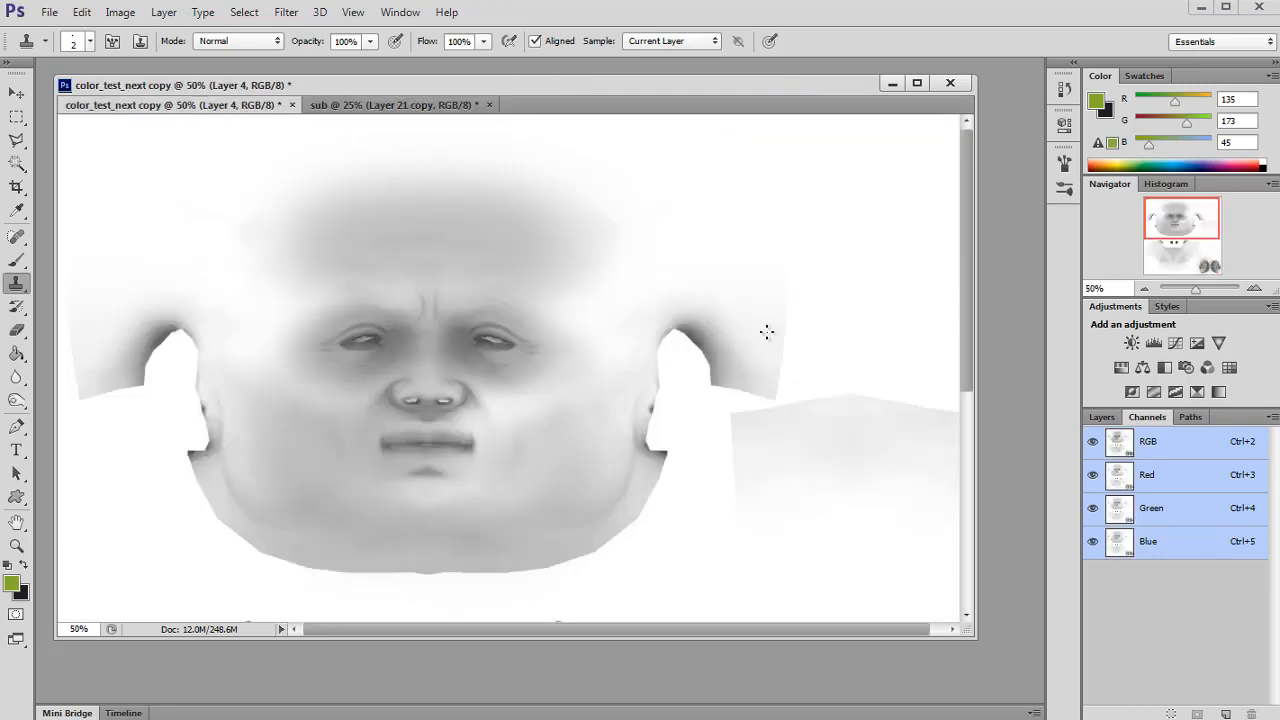
left_click(424, 106)
Merge all layers of the sub document, from the base layer up to Layer 10, into a single layer.
left_click(1100, 417)
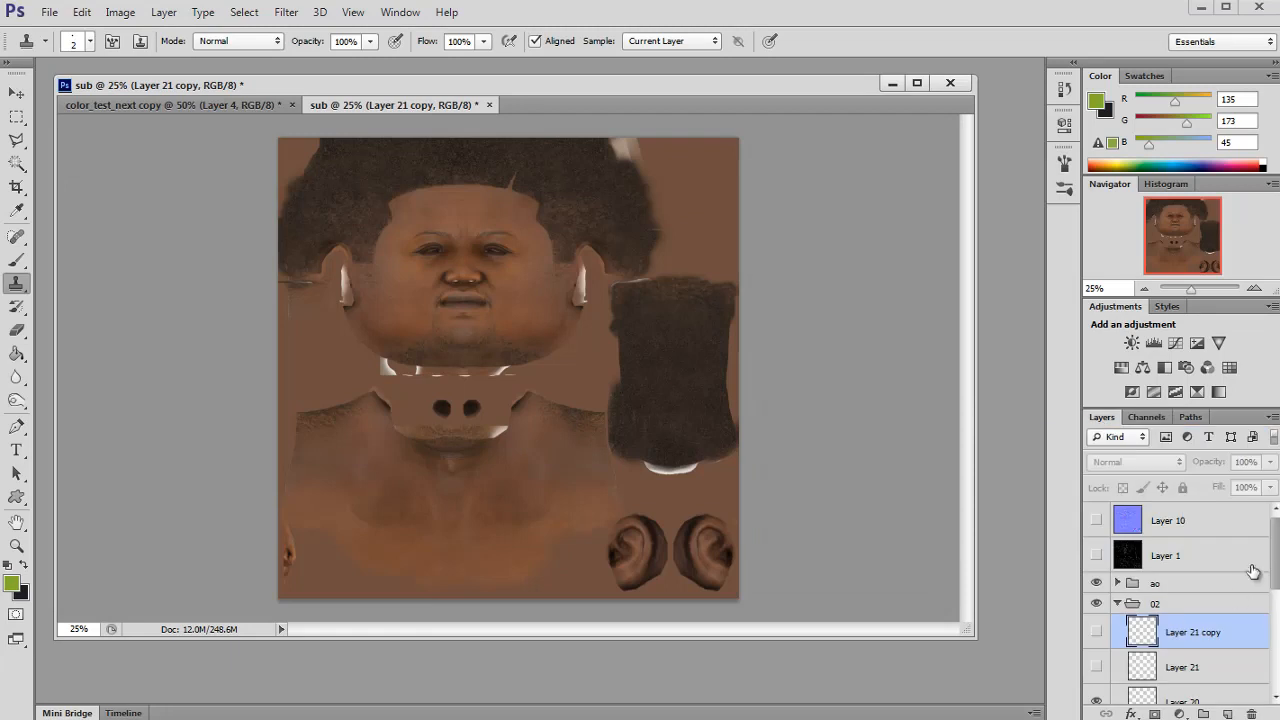
left_click_drag(1275, 530, 1278, 606)
left_click(1174, 679)
scroll(1180, 560, "up", 3)
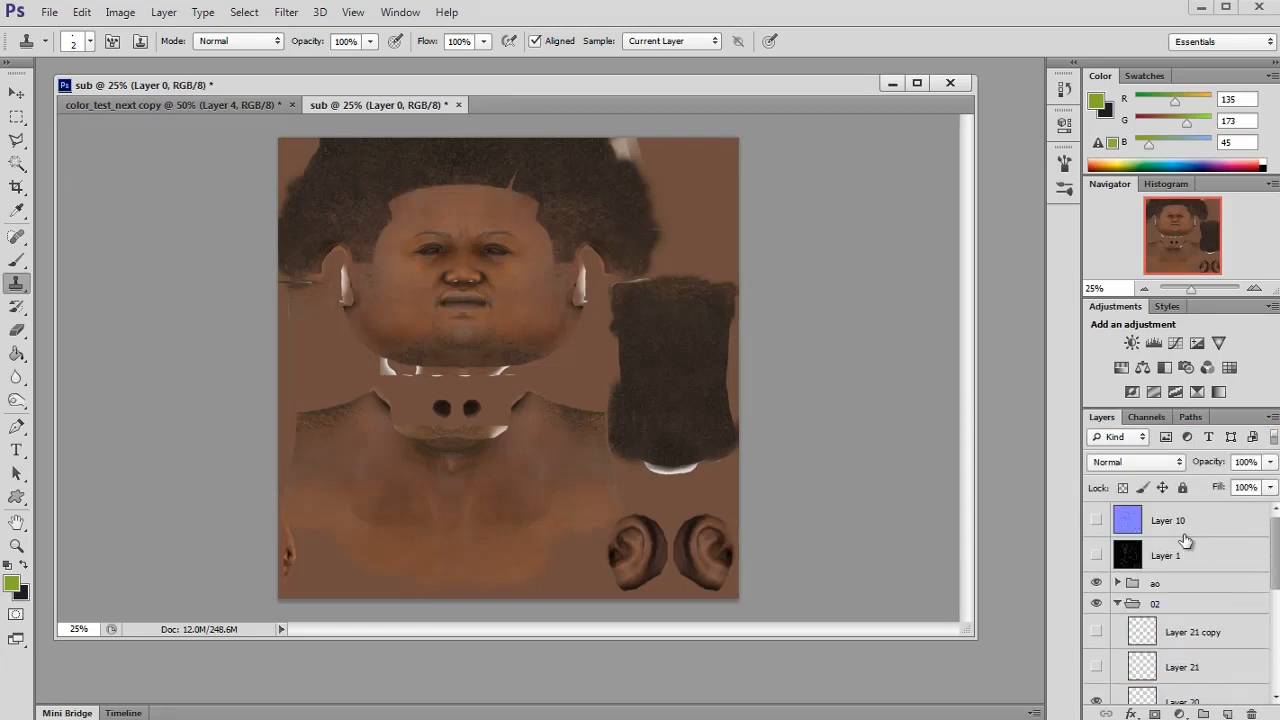
left_click(1180, 521, "shift")
key("ctrl+e")
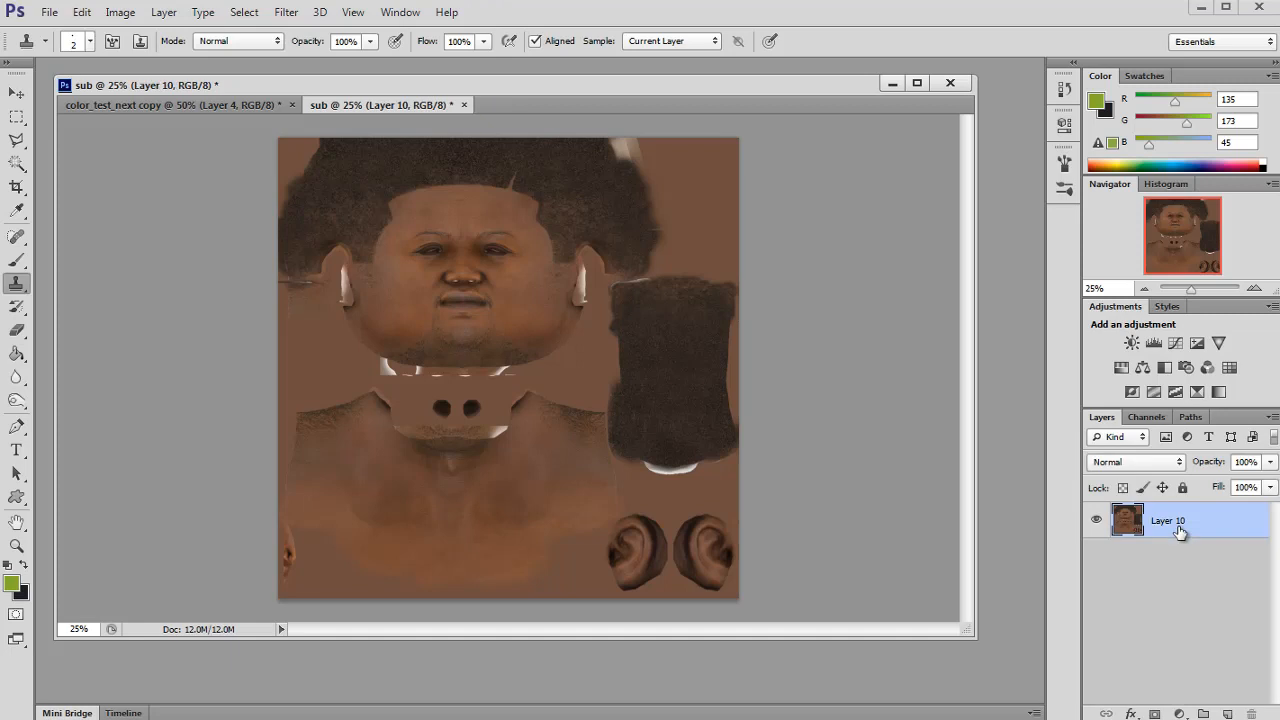
Apply Levels to the merged face texture with input levels 40, 0.84 and 177 and output white 252.
left_click(1255, 288)
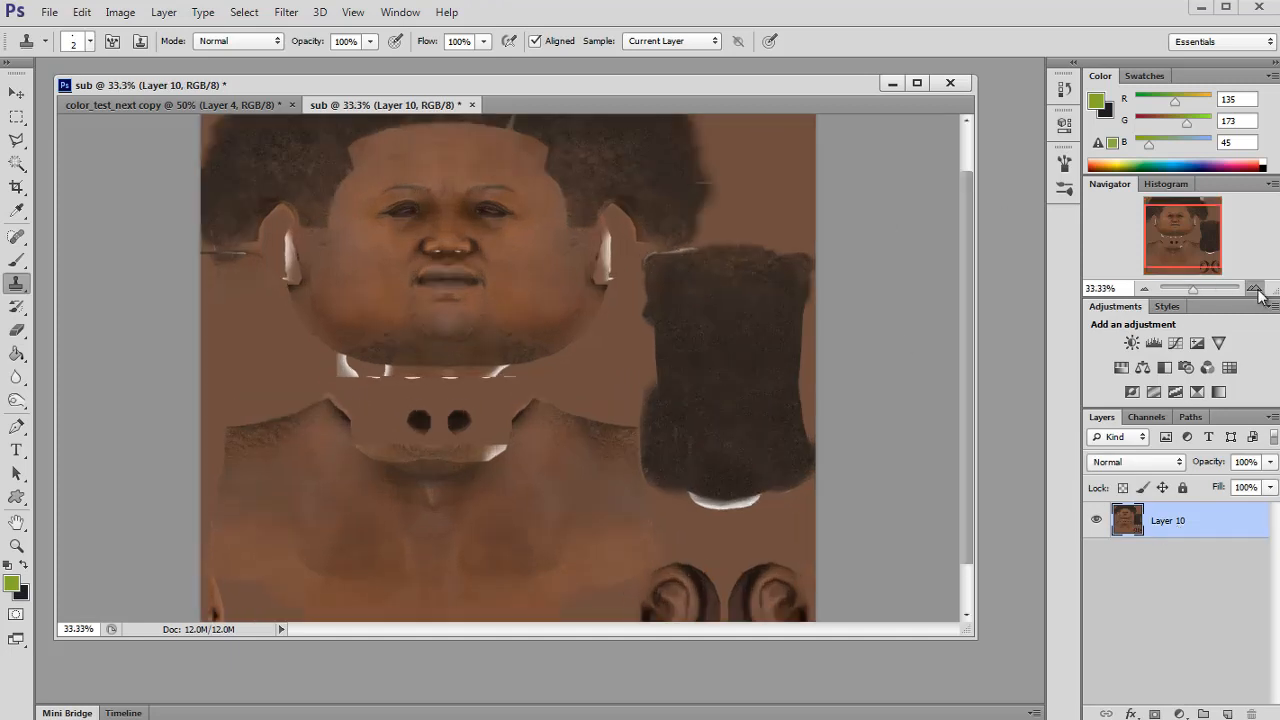
left_click(1255, 288)
left_click(1255, 288)
left_click_drag(1187, 211, 1184, 215)
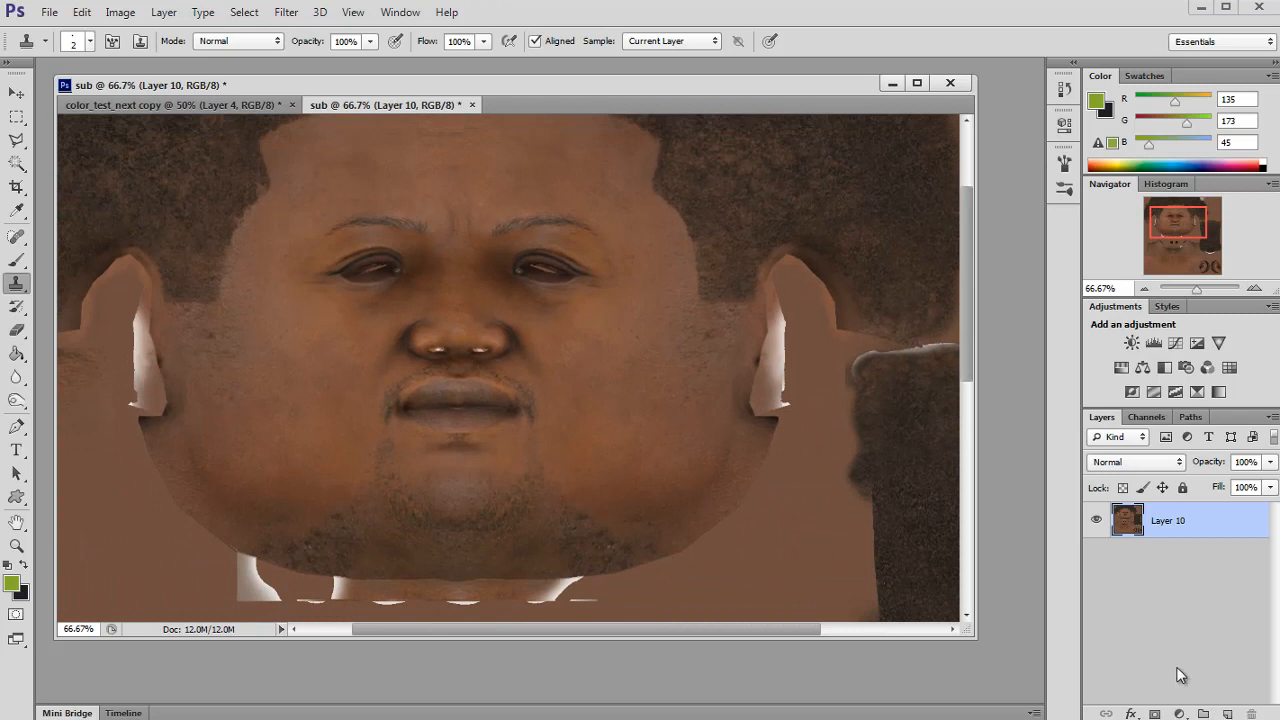
key("ctrl+l")
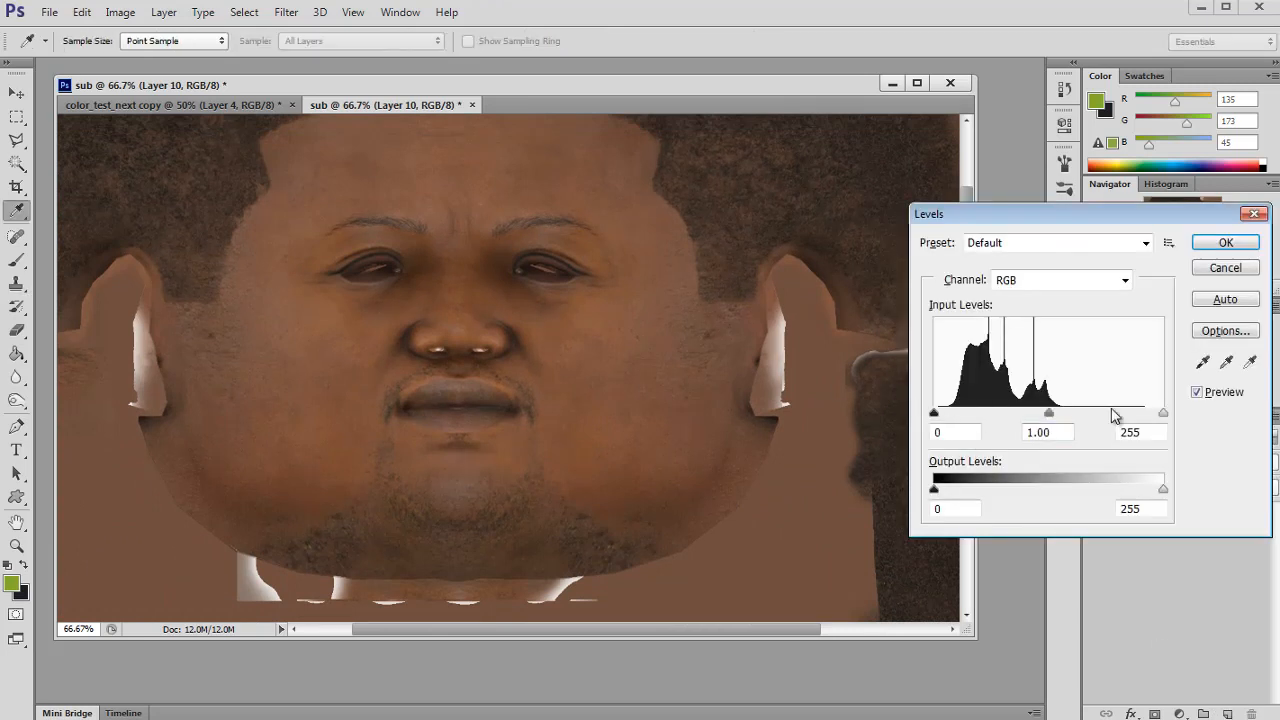
left_click_drag(1164, 415, 1105, 416)
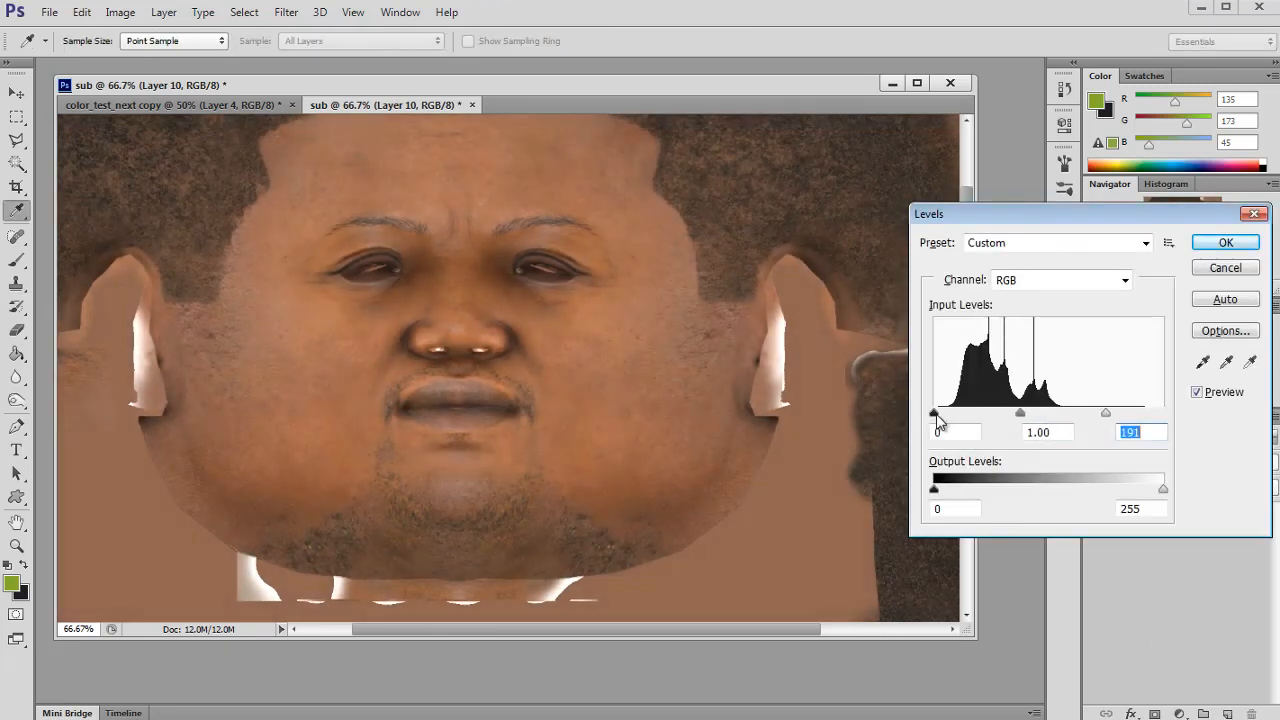
left_click_drag(936, 415, 1029, 415)
left_click_drag(1106, 415, 978, 414)
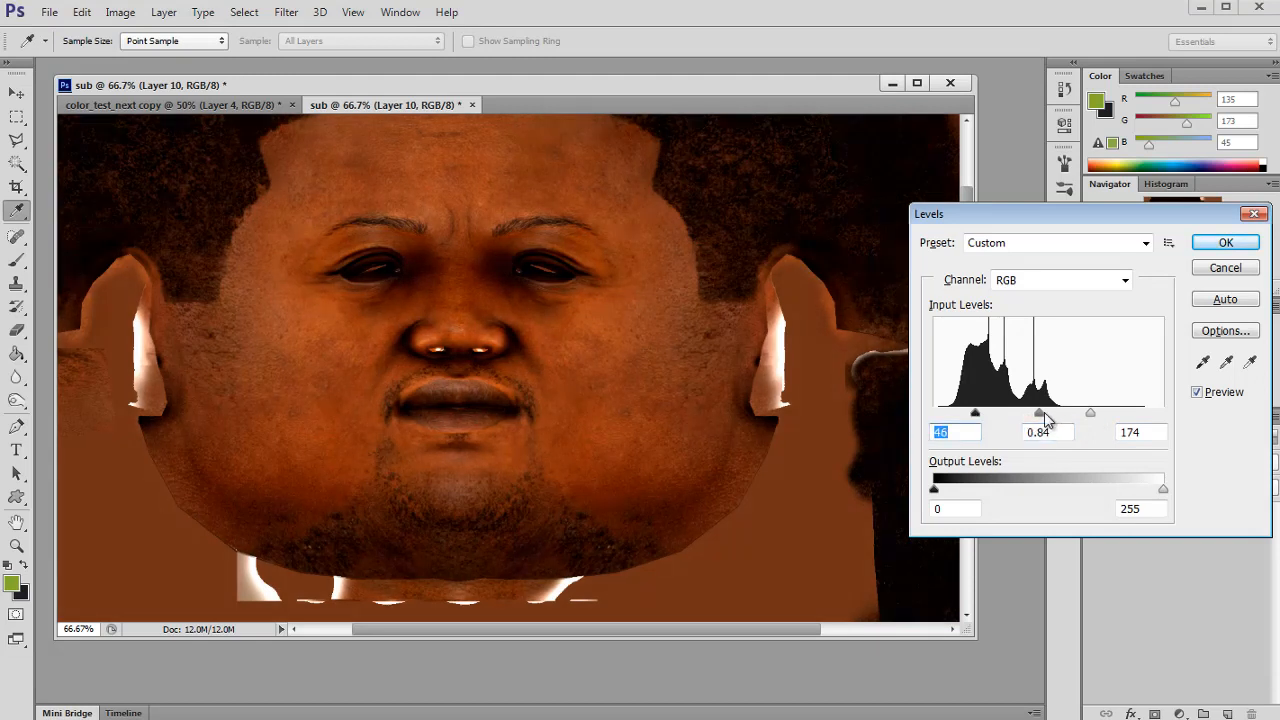
left_click(1038, 415)
left_click_drag(1089, 414, 1087, 414)
left_click_drag(1151, 488, 1181, 487)
left_click_drag(974, 413, 969, 413)
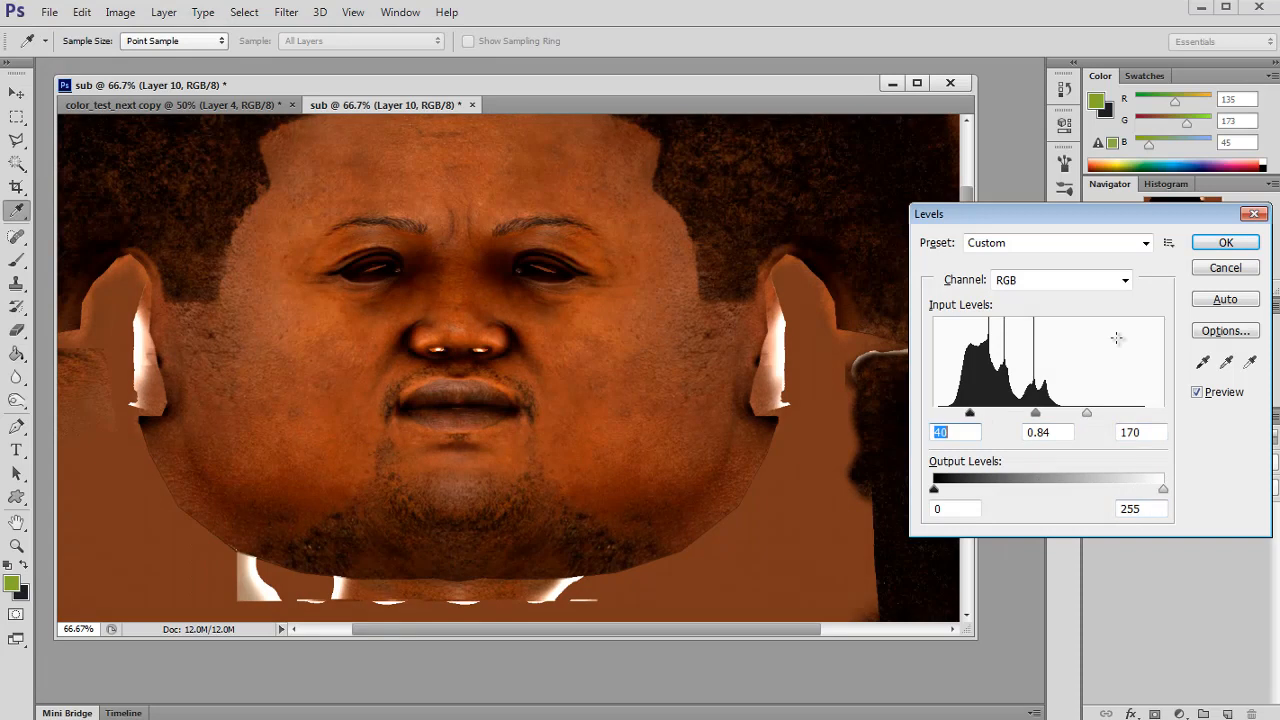
left_click_drag(1087, 413, 1093, 413)
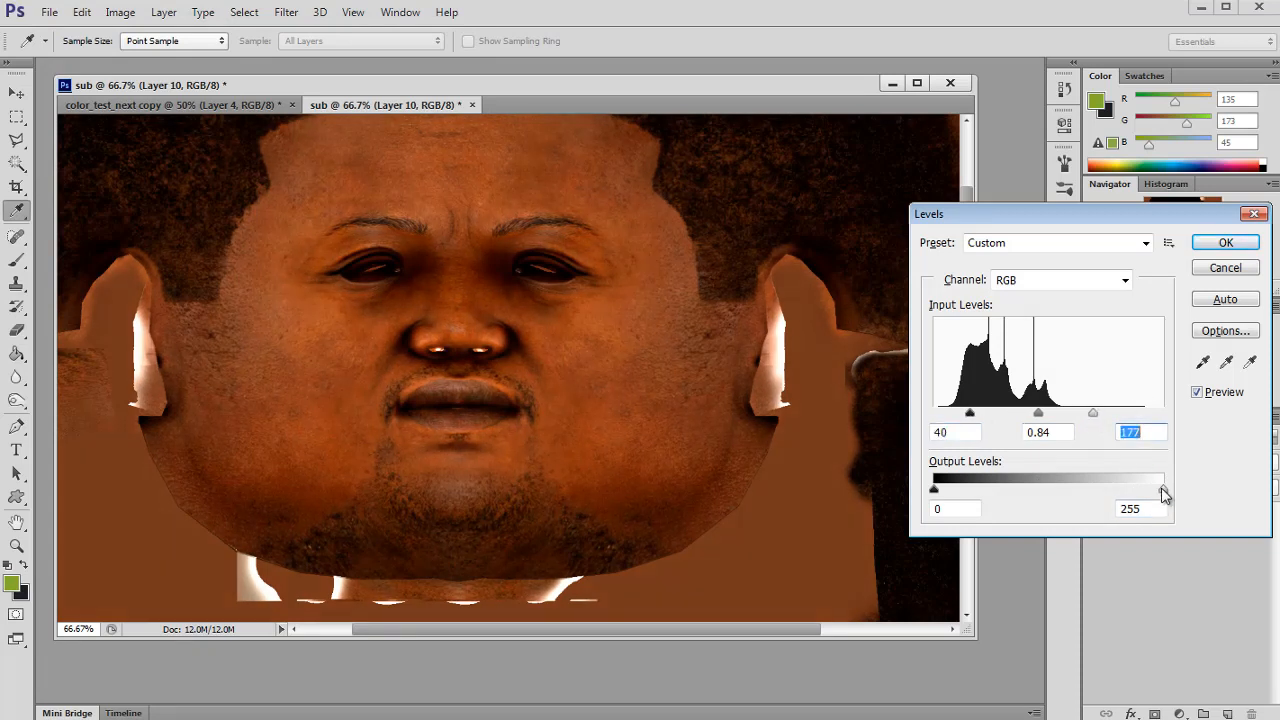
mouse_move(1163, 488)
left_mouse_down()
mouse_move(1138, 489)
mouse_move(1160, 489)
left_mouse_up()
left_click(1226, 242)
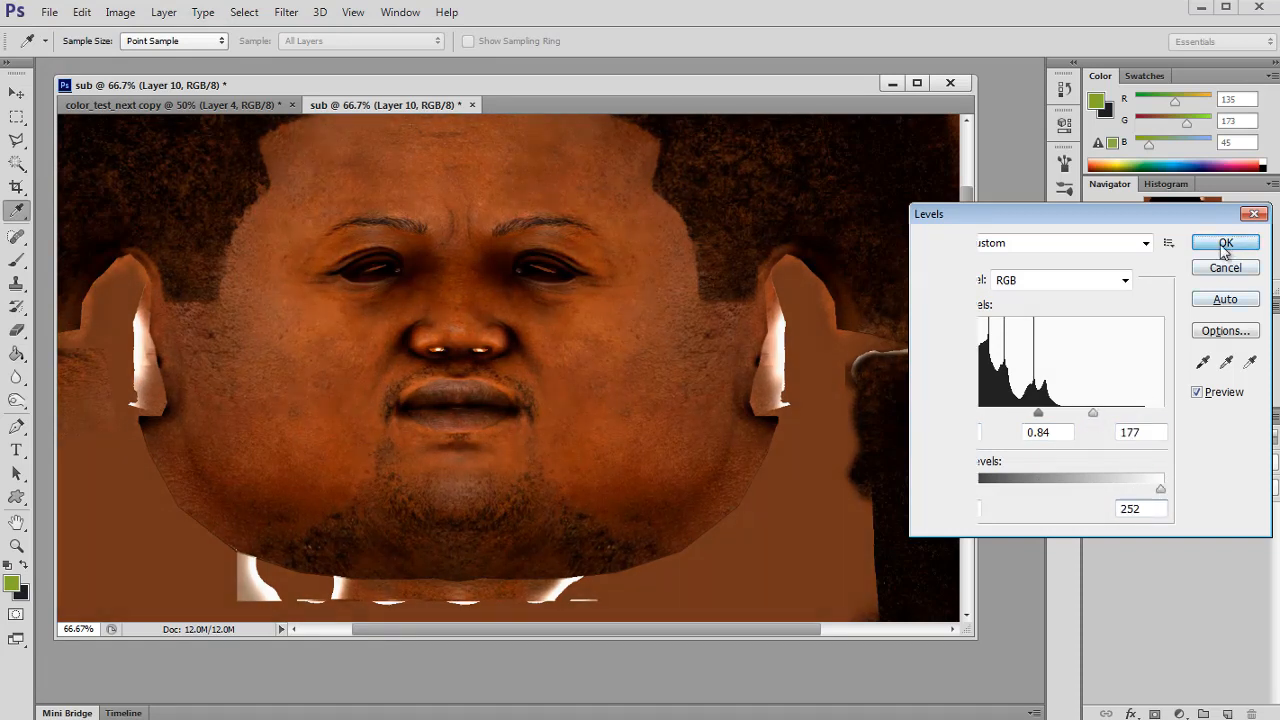
Add an empty layer and a Hue/Saturation adjustment above Layer 10, shifting the hue slightly toward red.
key("s")
left_click_drag(1171, 236, 1167, 248)
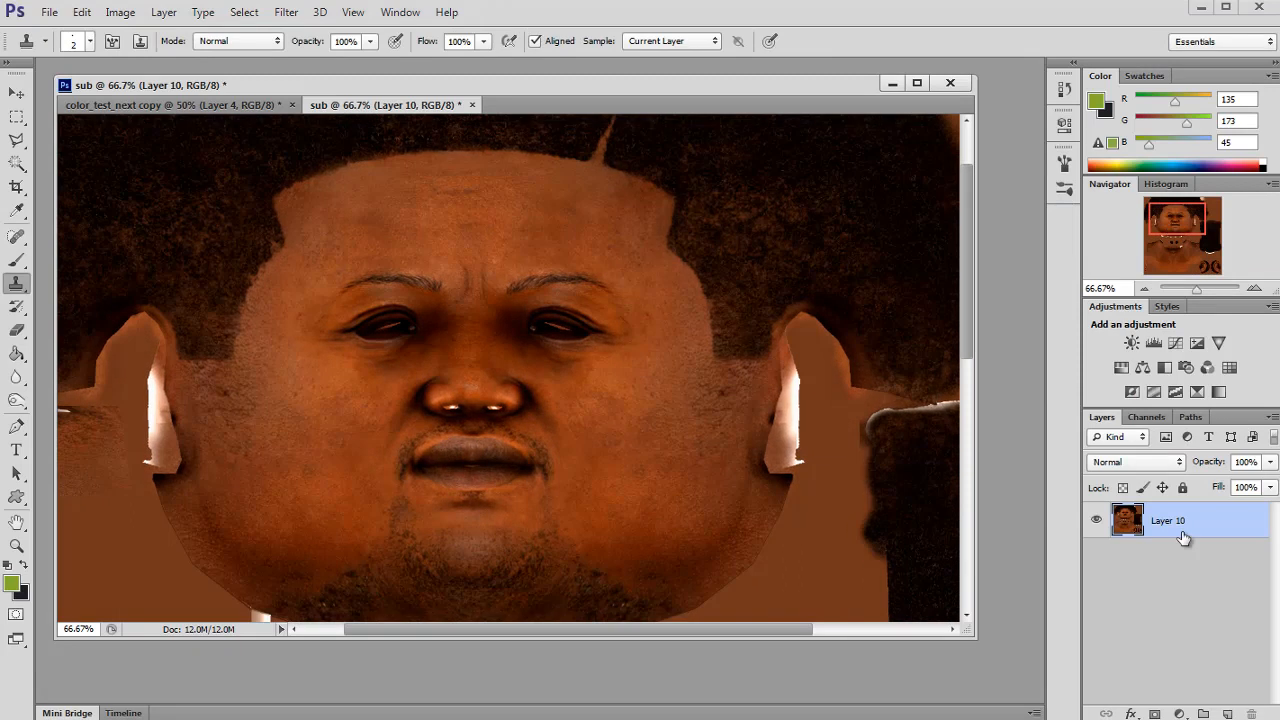
left_click(1231, 713)
left_click(1180, 713)
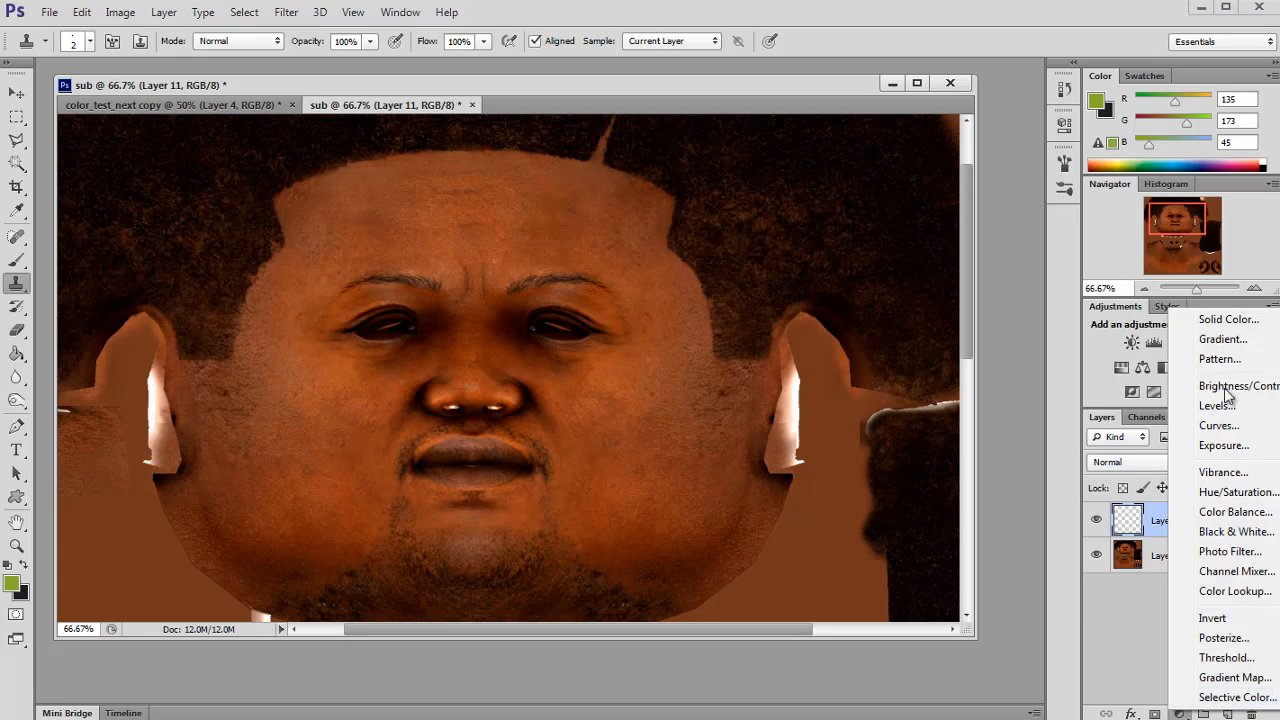
left_click(1238, 492)
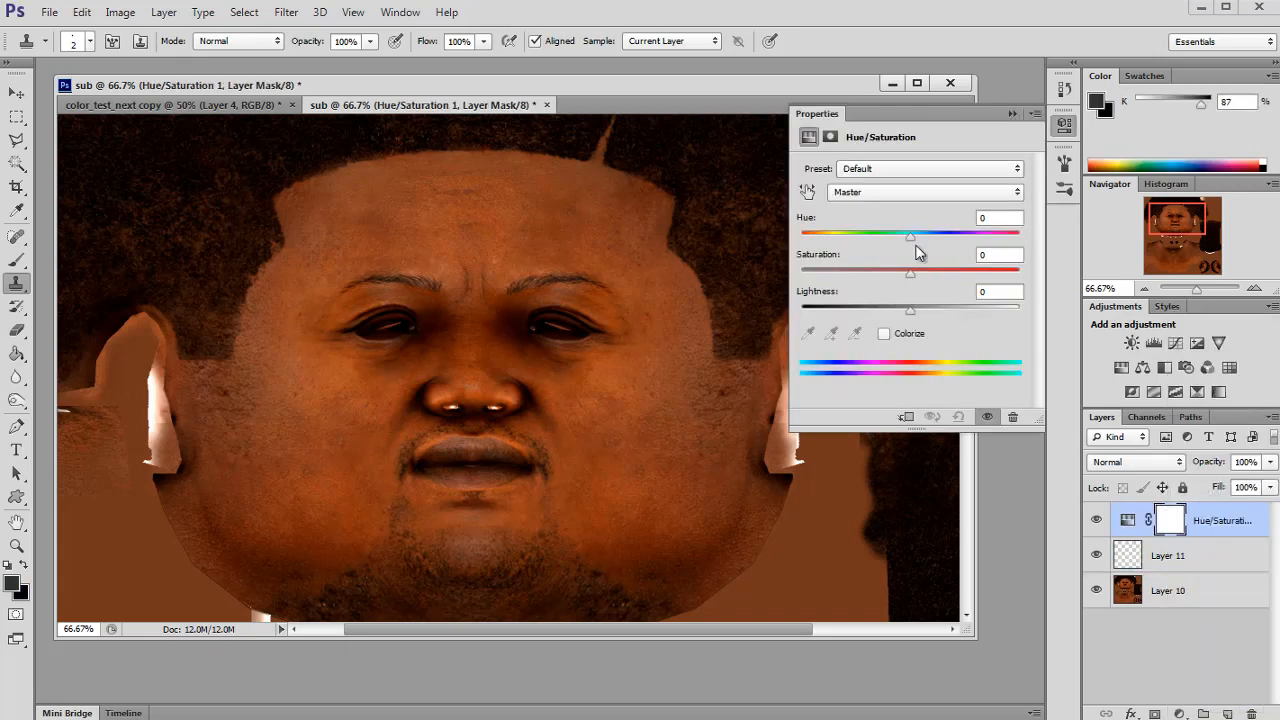
left_click_drag(917, 235, 903, 237)
left_click(1012, 113)
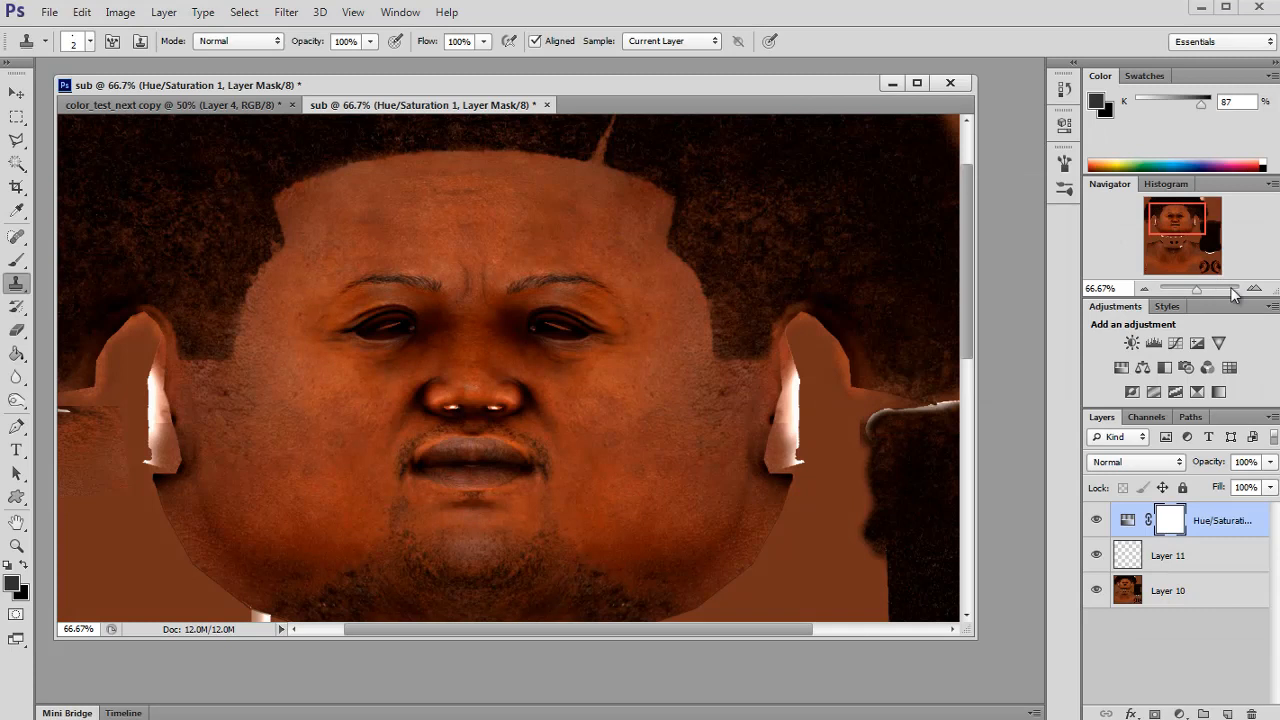
Select Layer 10 and set up the Dodge tool for highlights at 48% exposure.
left_click(1255, 289)
left_click_drag(1178, 236, 1171, 266)
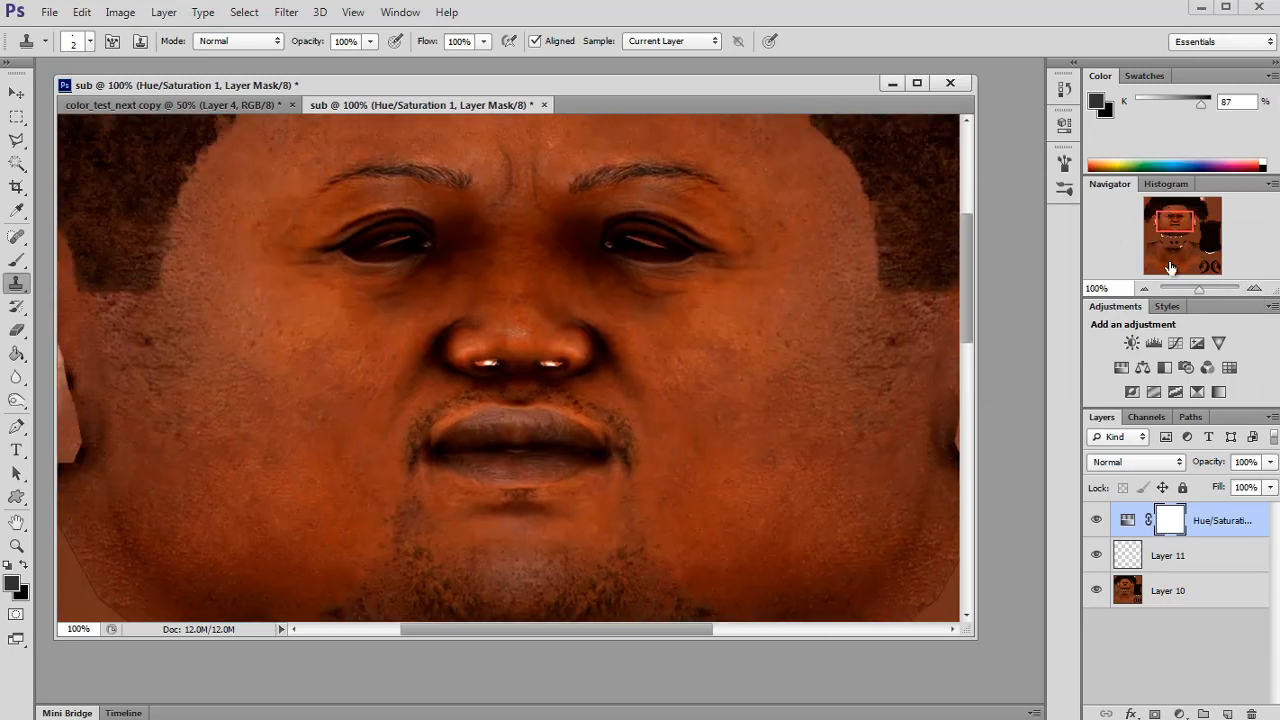
left_click(1128, 592)
left_click_drag(16, 400, 60, 392)
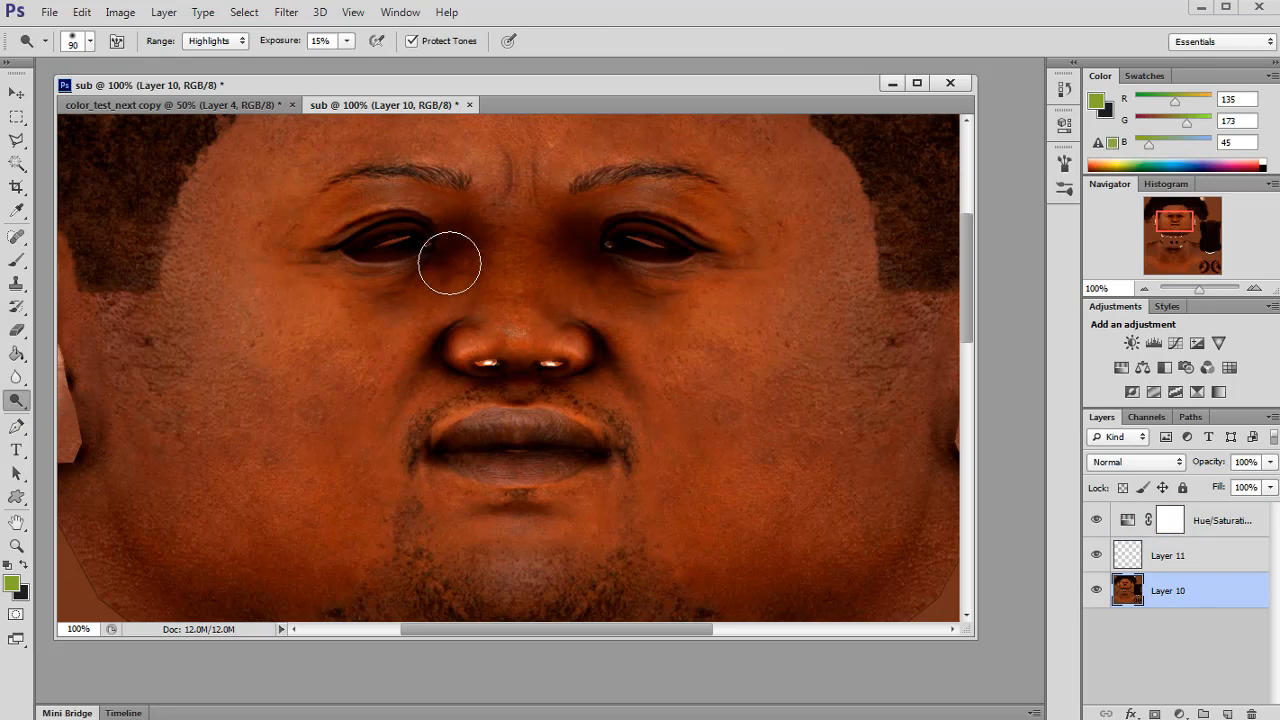
left_click_drag(346, 41, 389, 66)
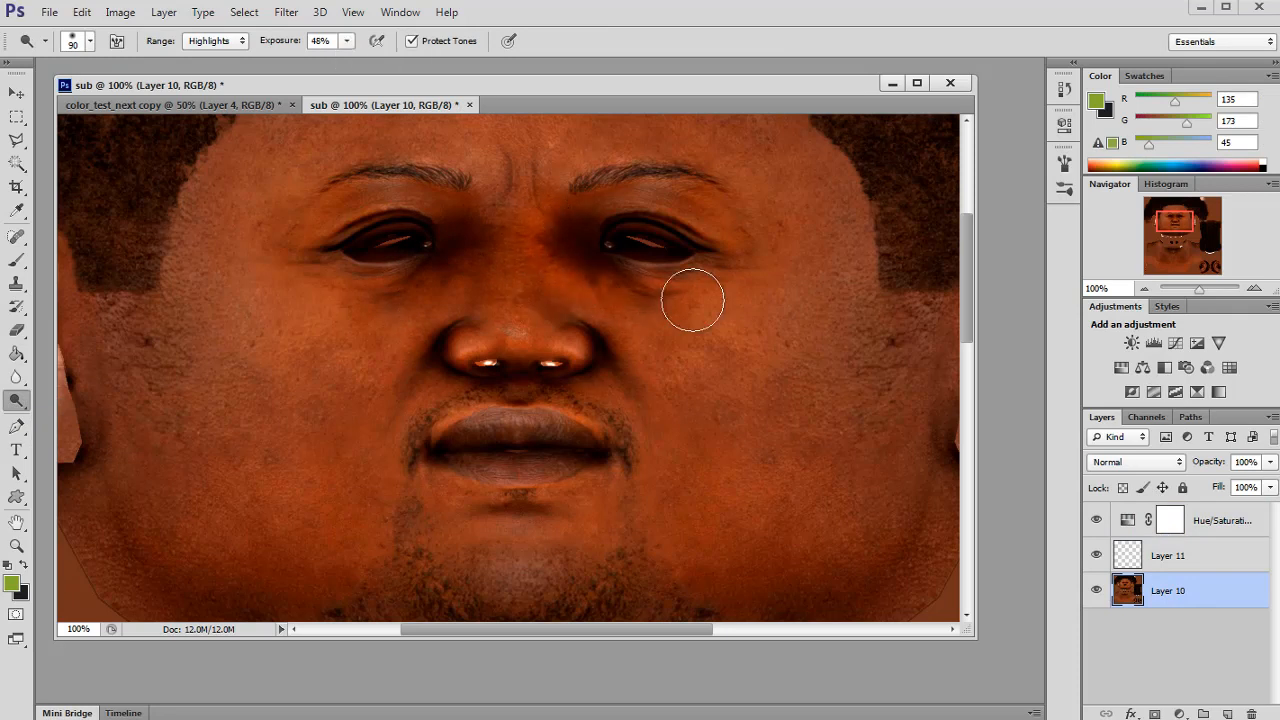
Lighten the lower lid and skin beneath the left-hand eye with a 15 to 25 px Dodge brush at 33% exposure.
key("bracketleft")
key("bracketleft")
key("bracketleft")
key("bracketleft")
key("bracketleft")
key("bracketleft")
key("bracketleft")
key("bracketleft")
key("bracketleft")
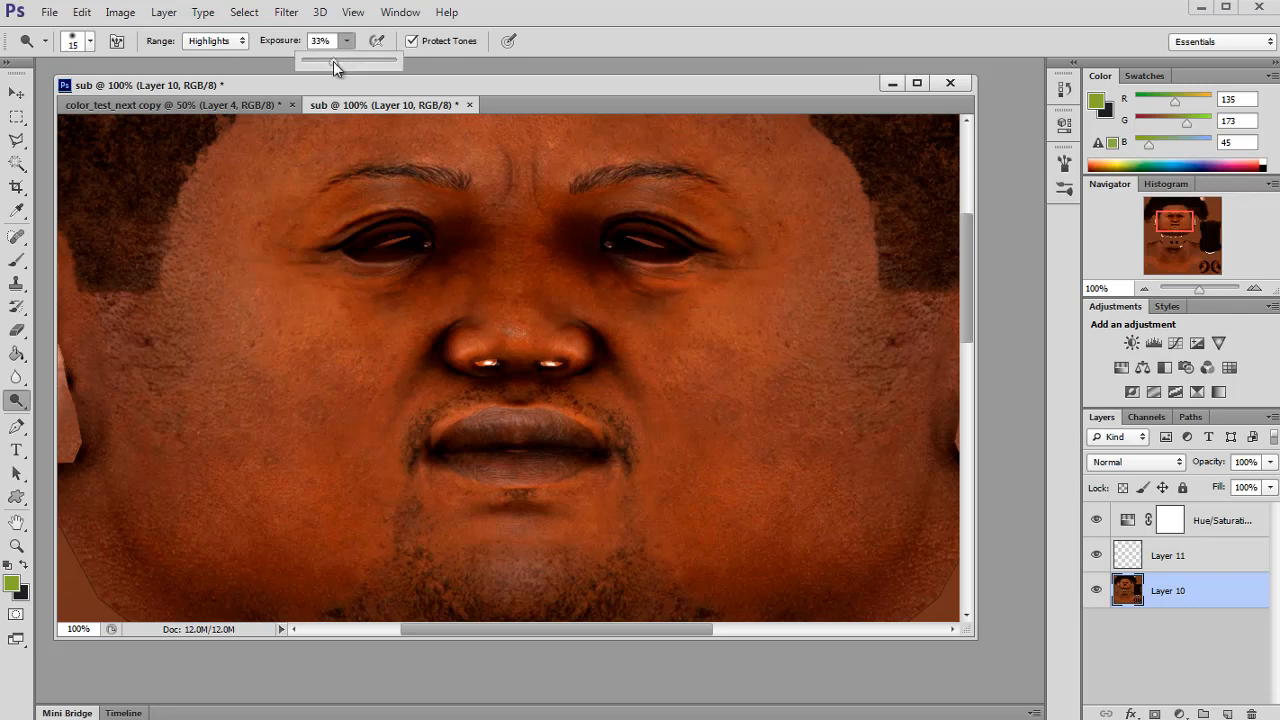
left_click_drag(348, 256, 425, 253)
left_click_drag(357, 278, 390, 288)
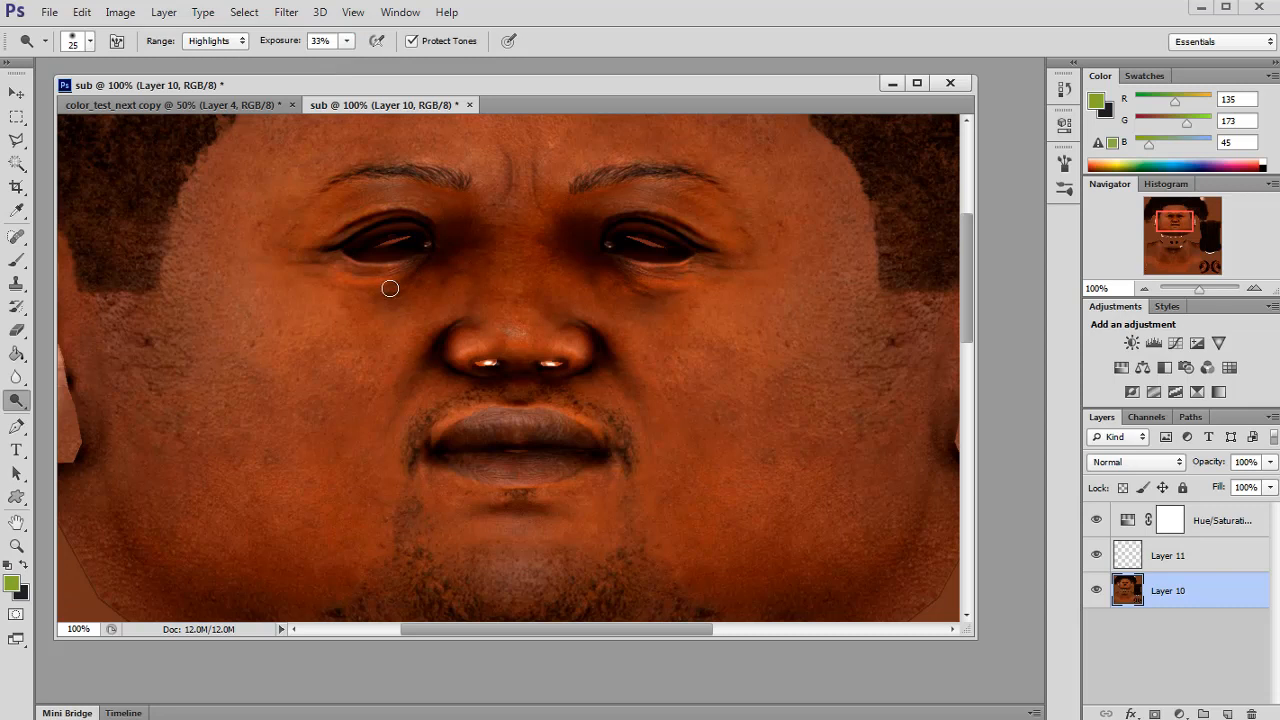
Lighten the skin around the left-hand eye using a 40 to 50 px Dodge brush at 13% exposure.
left_click(346, 41)
left_click_drag(346, 59, 326, 59)
key("bracketright")
key("bracketright")
key("bracketright")
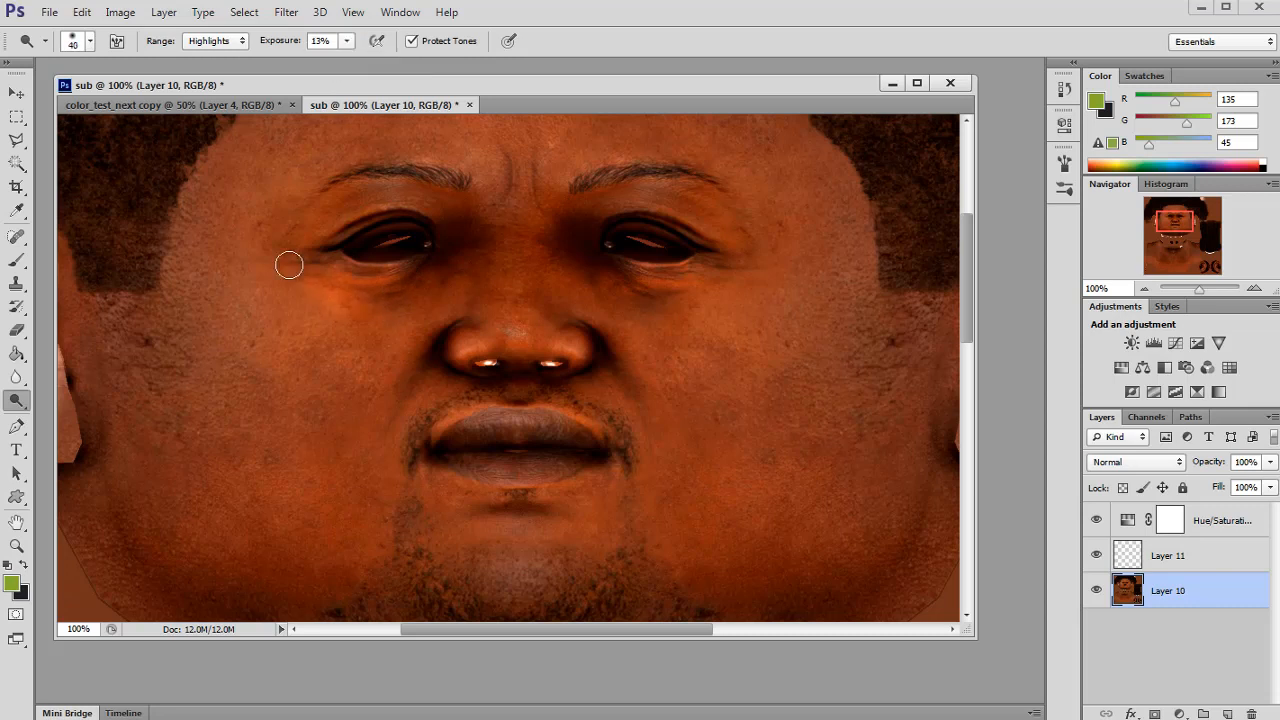
key("bracketright")
key("bracketright")
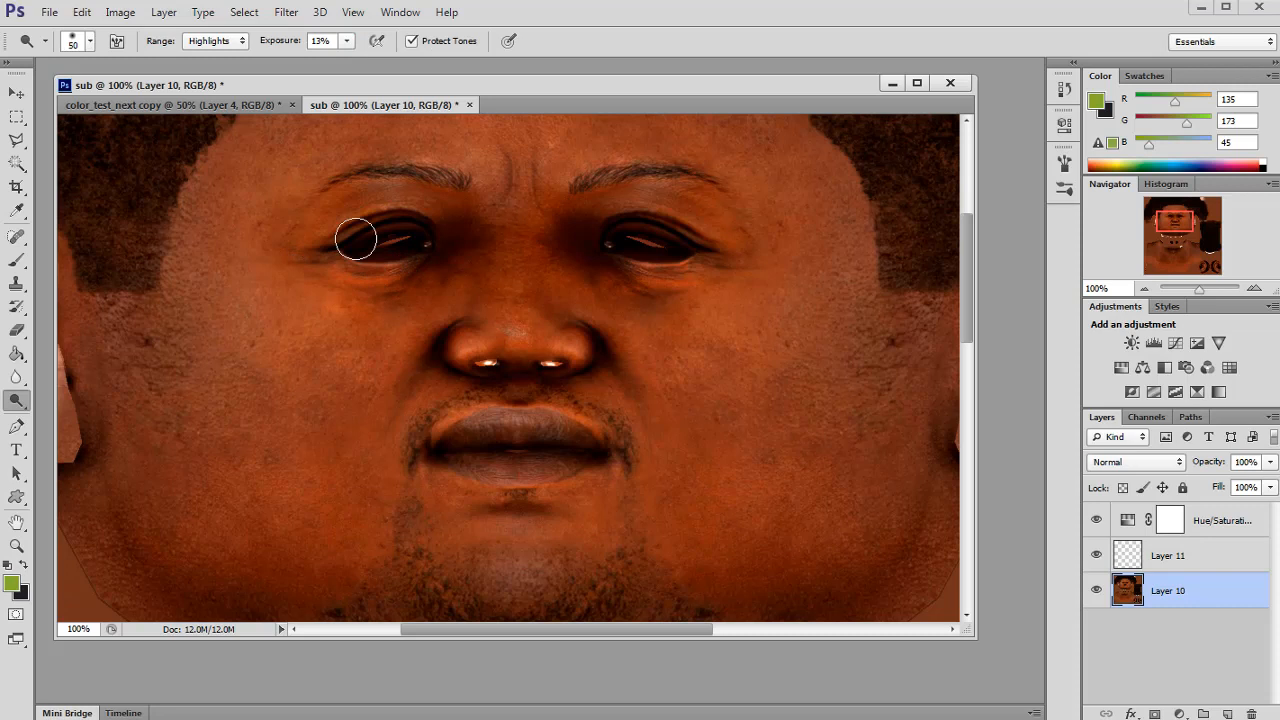
Gently lighten the skin beneath the eyes using a 60 px Dodge brush at 5% exposure.
left_click(346, 41)
left_click_drag(338, 61, 342, 62)
left_click(312, 270)
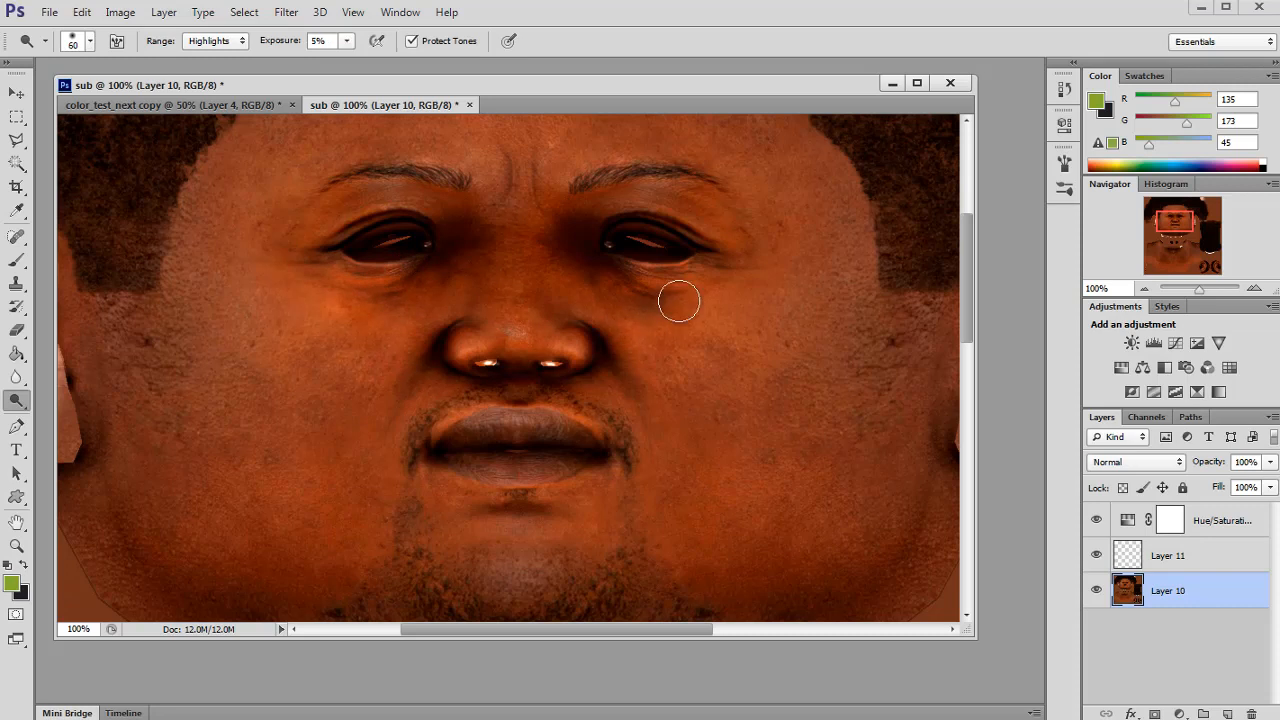
Lighten the upper lid and brow area of the left-hand eye with a 45 px Dodge brush at 9% exposure.
key("bracketleft")
key("bracketleft")
left_click(346, 42)
left_click_drag(345, 60, 350, 60)
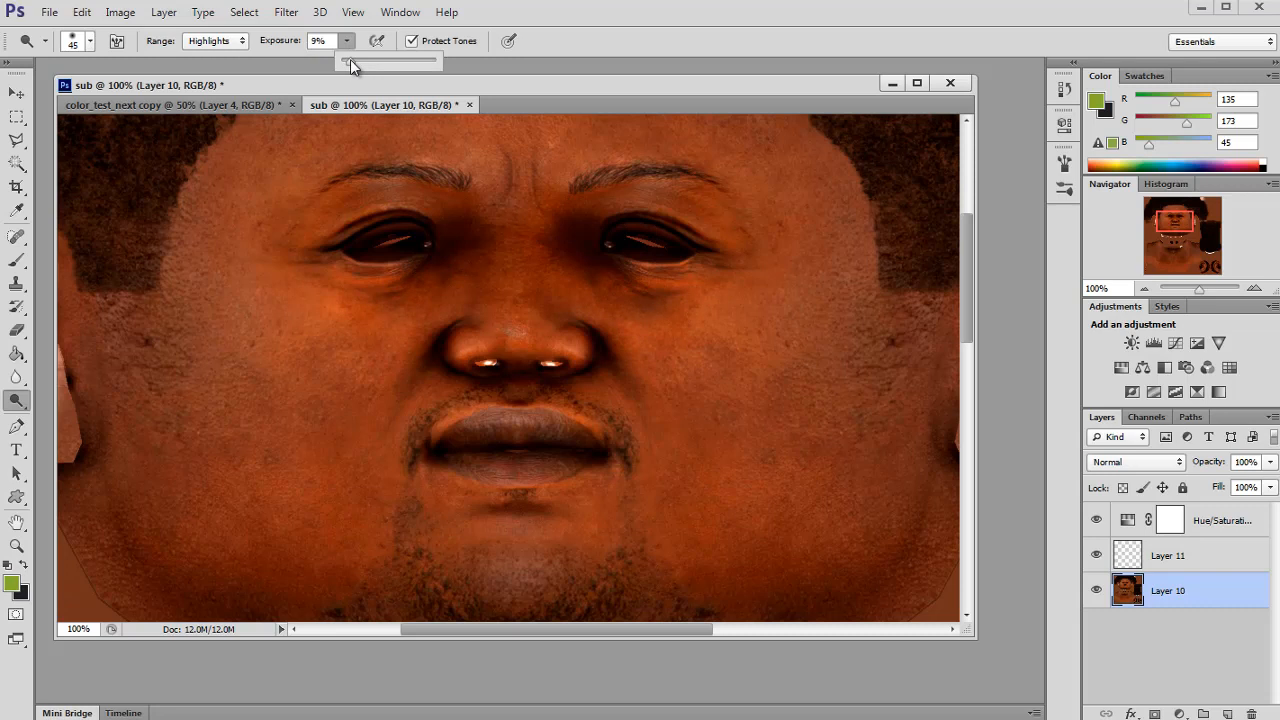
left_click(335, 236)
mouse_move(435, 207)
left_mouse_down()
mouse_move(293, 226)
mouse_move(397, 195)
mouse_move(415, 203)
left_mouse_up()
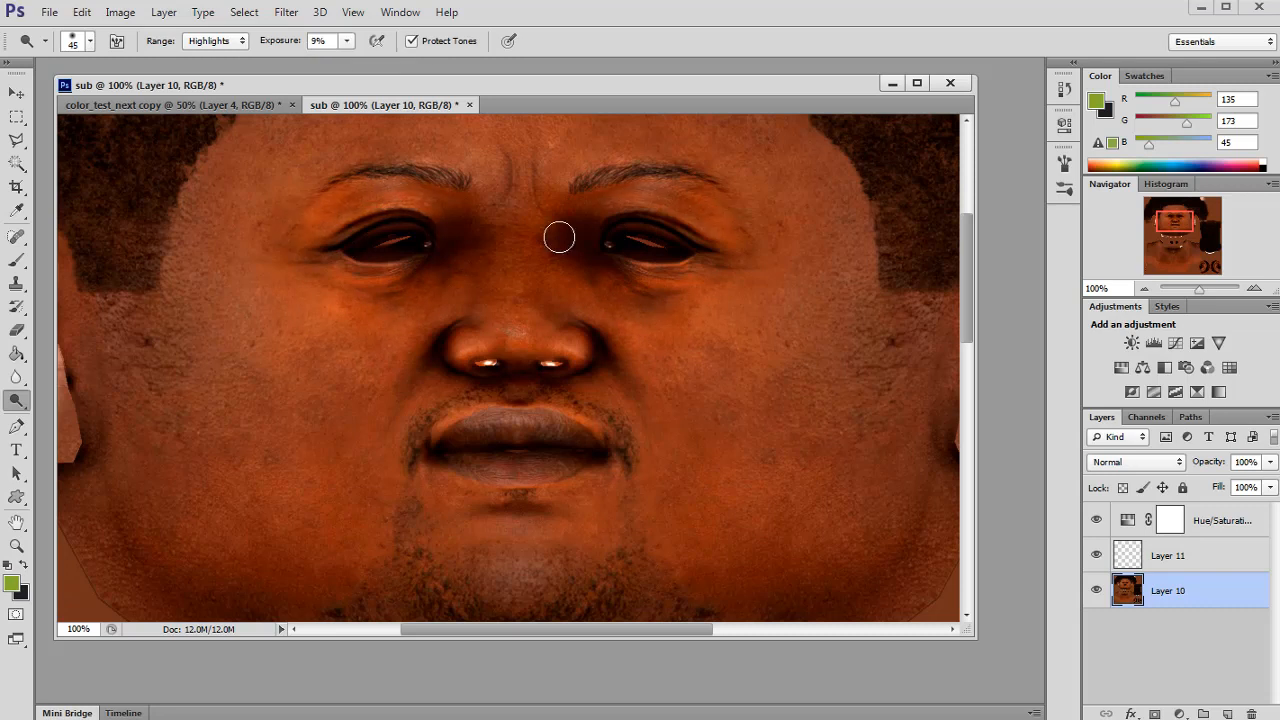
Lighten the skin beneath the left-hand eye with a 30 px Dodge brush at 9% exposure.
key("bracketleft")
key("bracketleft")
key("bracketleft")
mouse_move(328, 260)
left_mouse_down()
mouse_move(294, 286)
mouse_move(405, 314)
left_mouse_up()
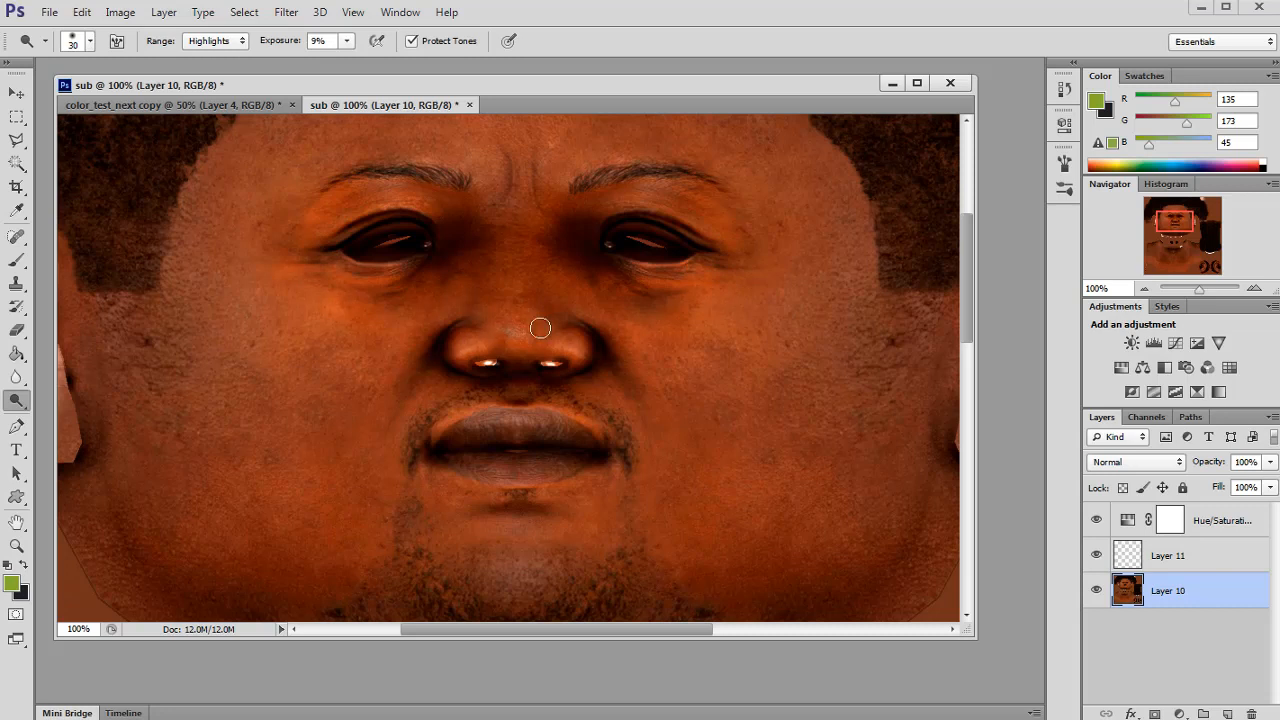
Lighten the nose bridge with a 60 px Dodge brush, and the lips with a 40 px one.
key("bracketright")
key("bracketright")
key("bracketright")
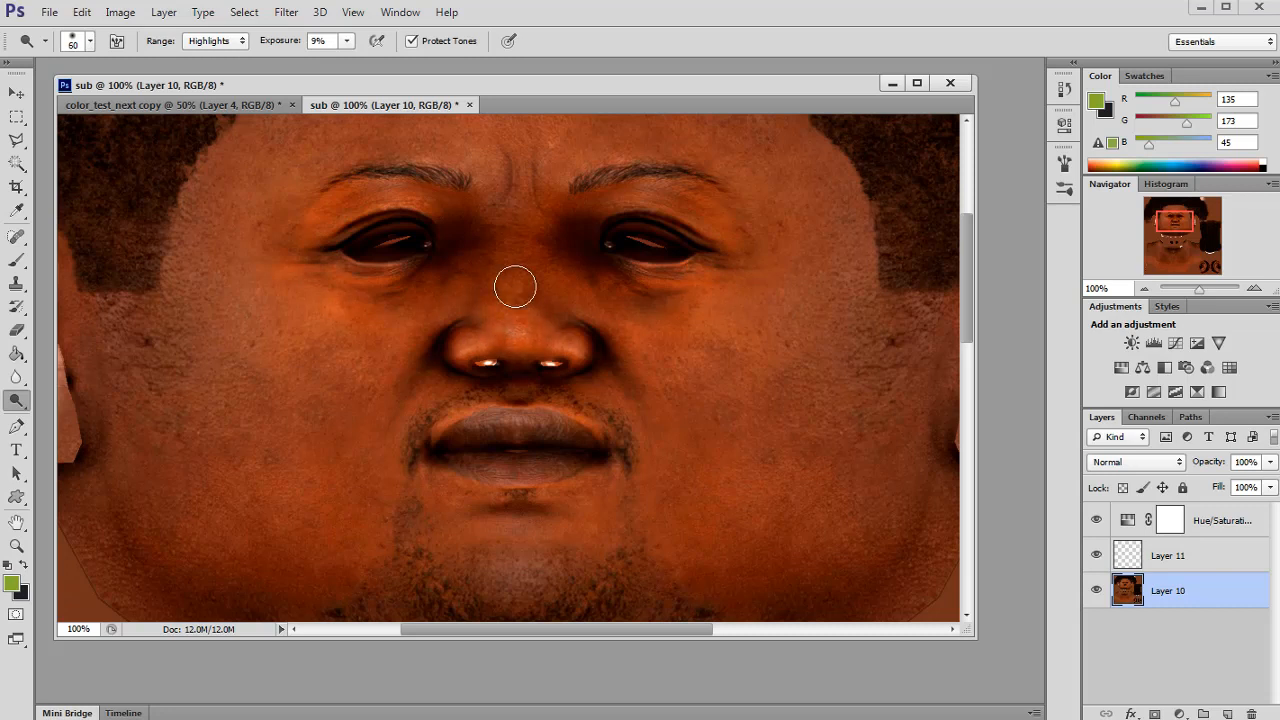
key("bracketleft")
key("bracketleft")
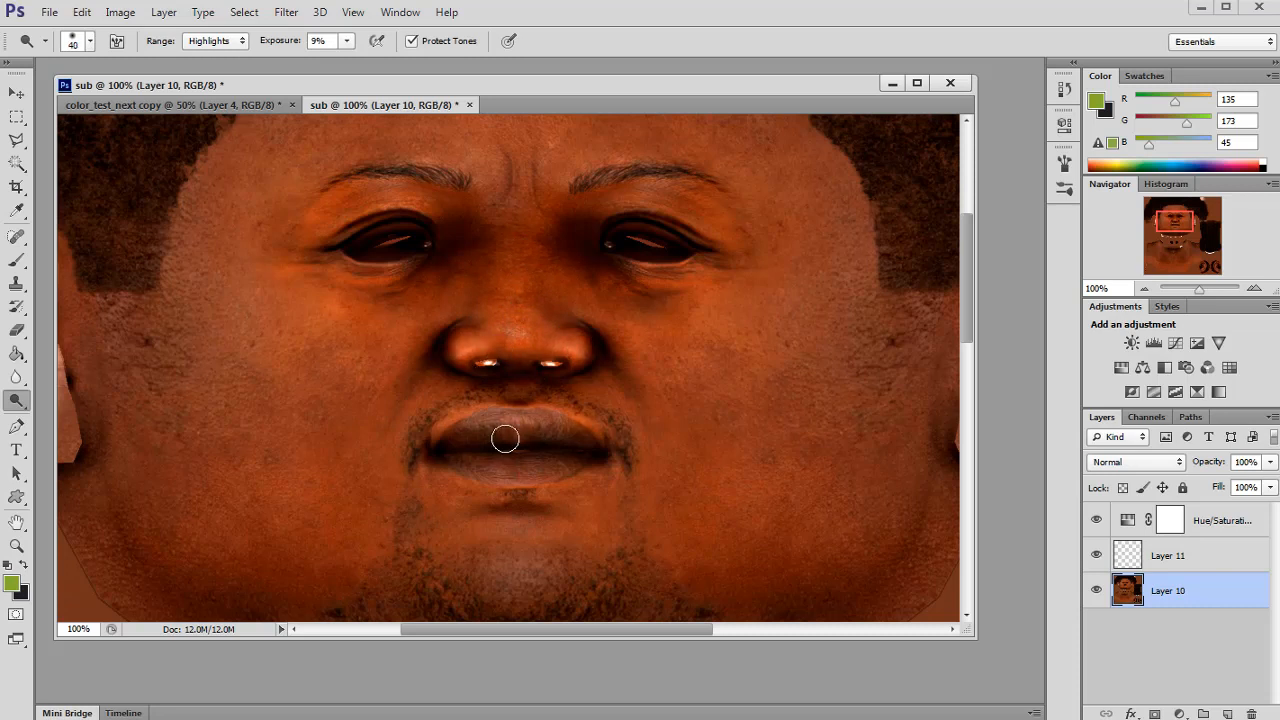
key("bracketright")
Set up the Burn tool for highlights with a 90 px brush at 100% exposure.
right_click(16, 400)
left_click(86, 414)
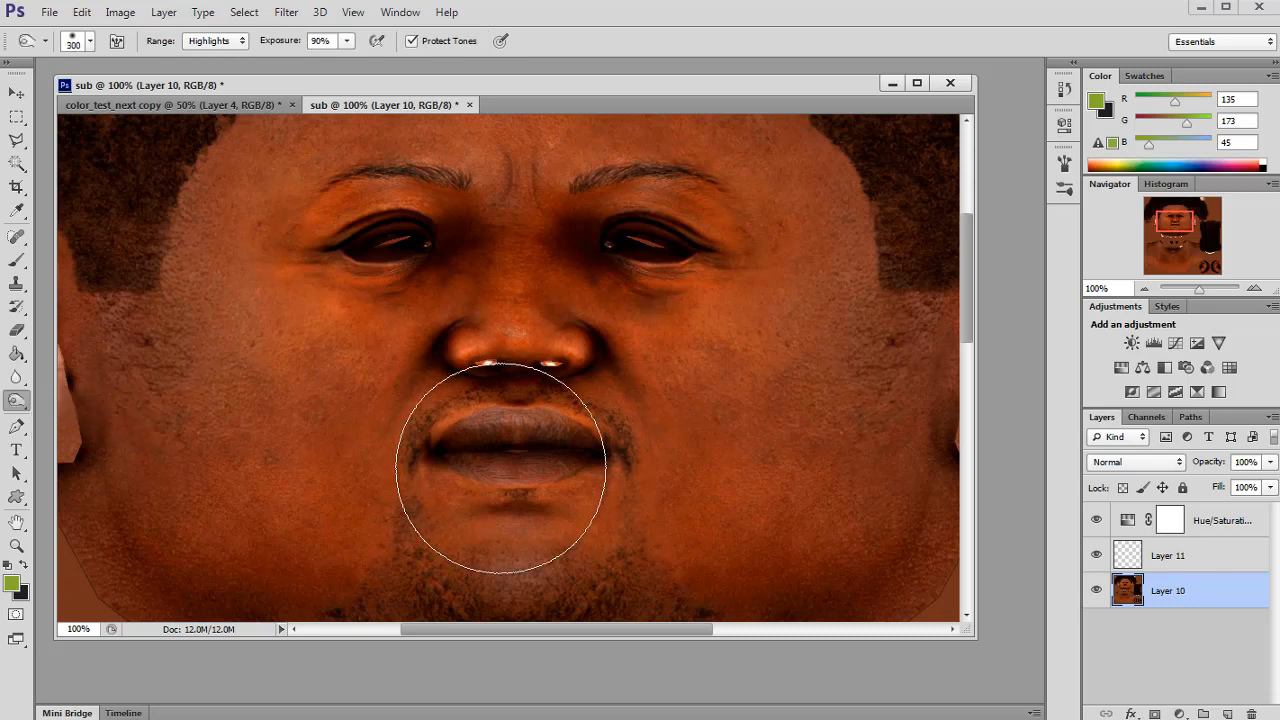
key("bracketleft")
key("bracketleft")
key("bracketleft")
key("bracketleft")
key("bracketleft")
key("bracketleft")
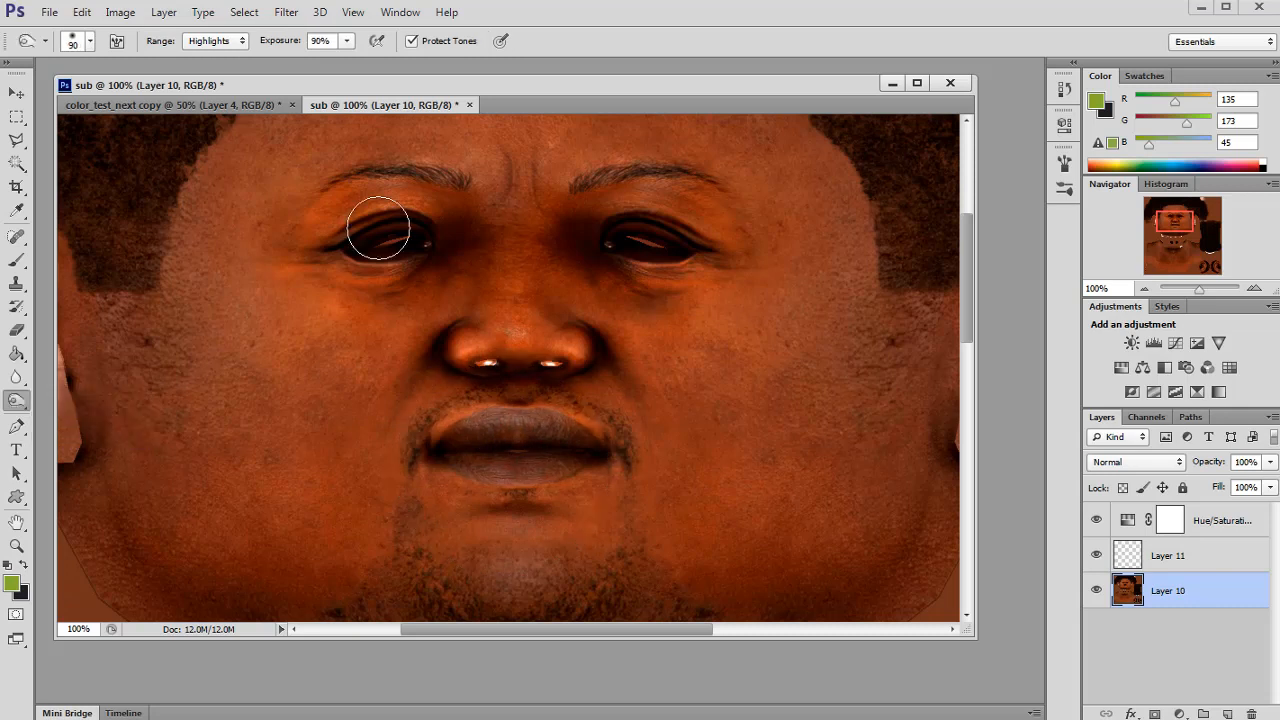
left_click_drag(350, 45, 368, 62)
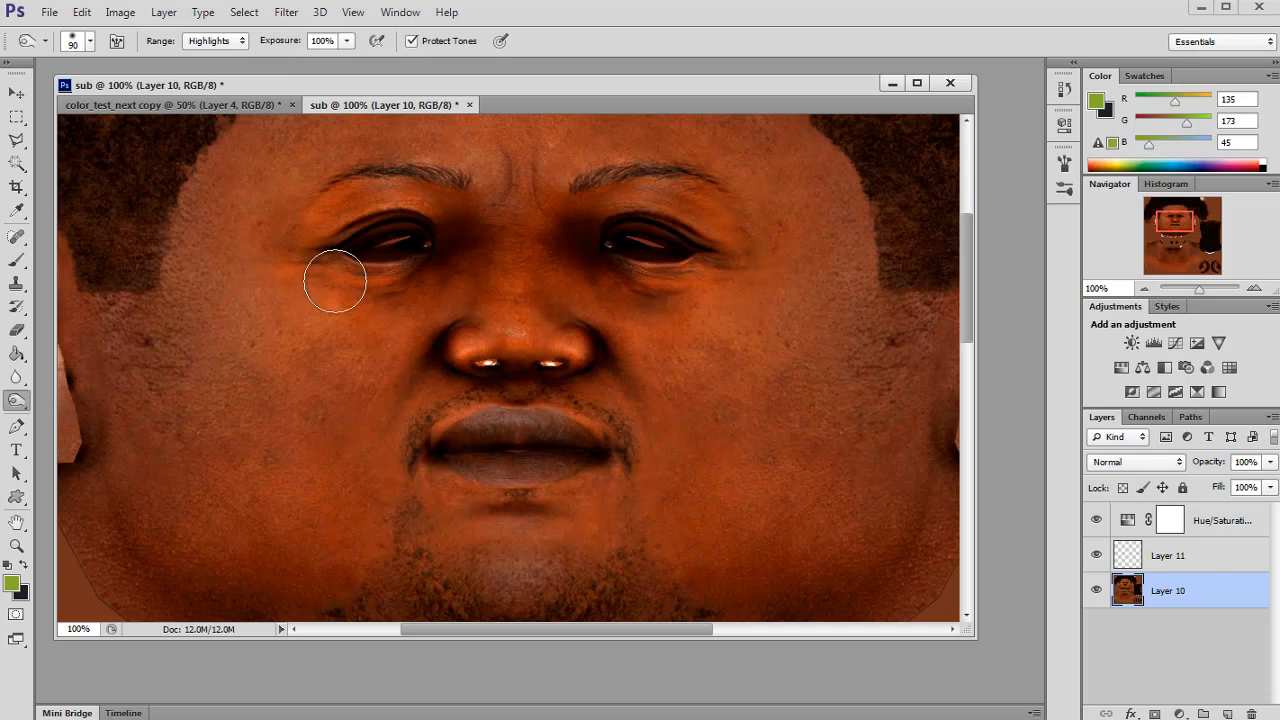
Lighten the lips with the Dodge tool on highlights at 65% exposure, using a 30 to 40 px brush.
left_click(17, 402)
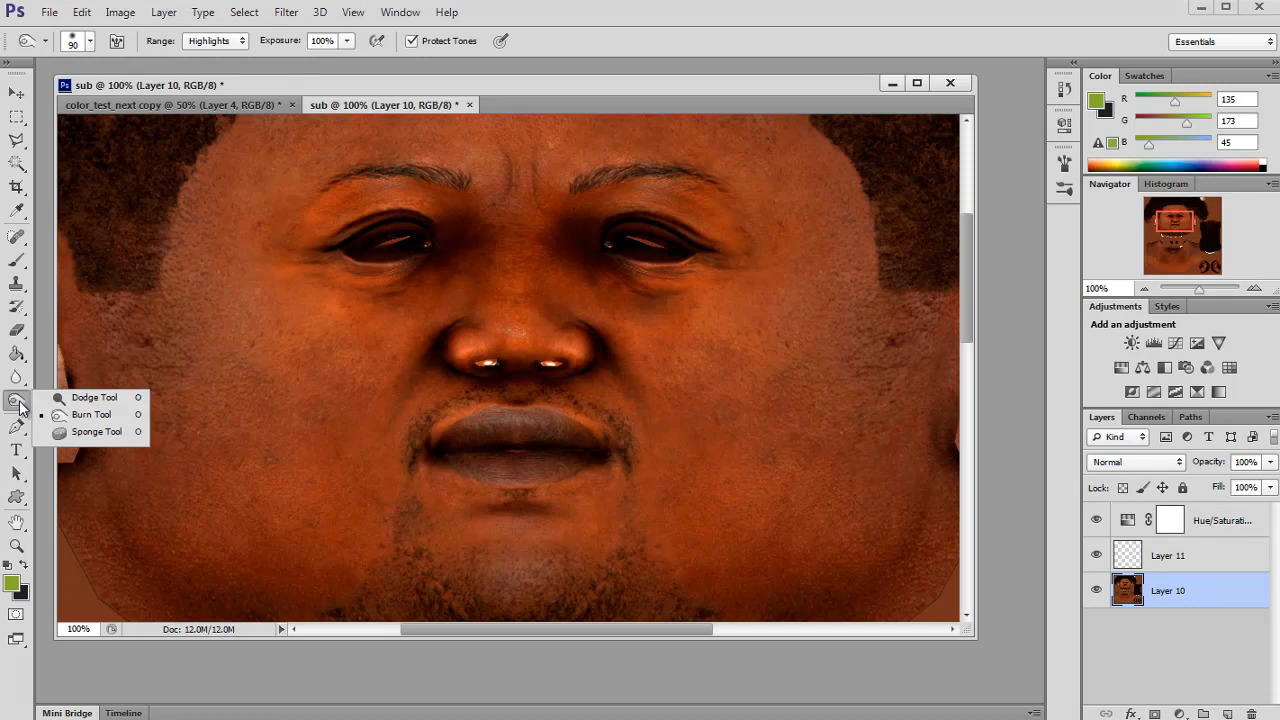
left_click(80, 400)
left_click(346, 41)
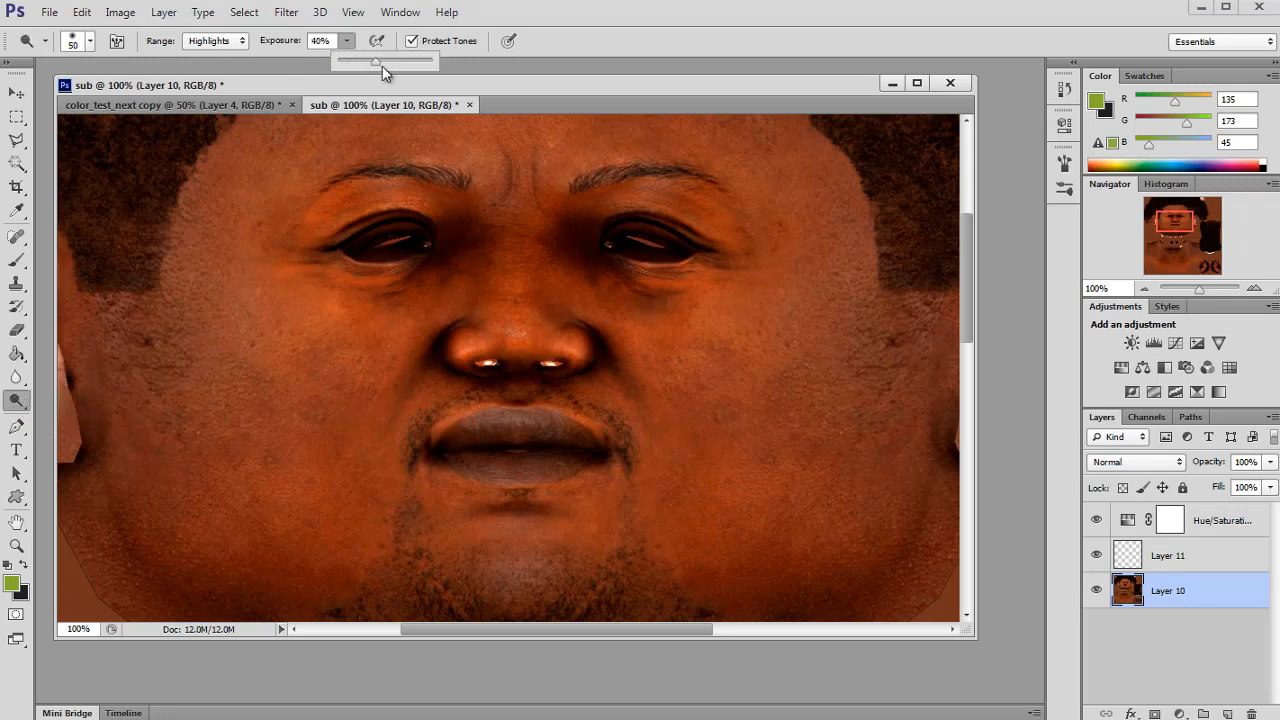
left_click_drag(382, 67, 406, 68)
mouse_move(484, 445)
left_mouse_down()
mouse_move(568, 431)
mouse_move(465, 436)
mouse_move(540, 466)
mouse_move(491, 449)
mouse_move(578, 447)
mouse_move(463, 443)
left_mouse_up()
key("ctrl+z")
key("bracketleft")
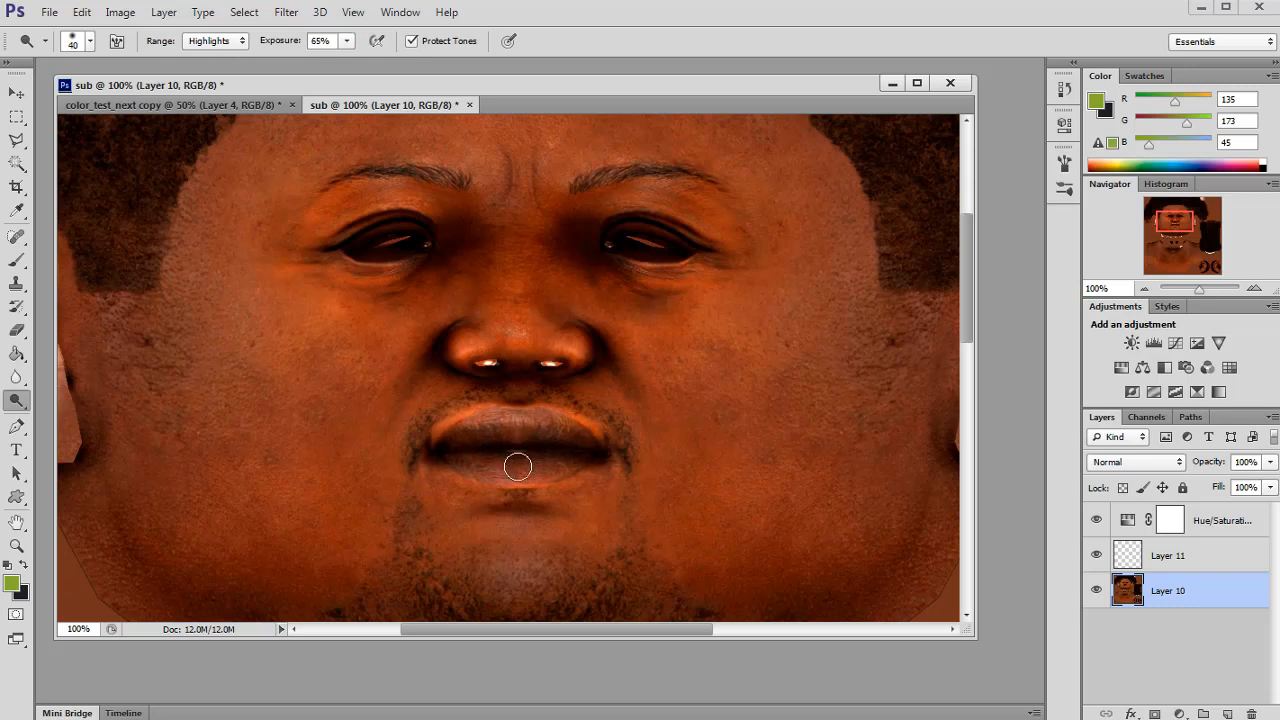
key("bracketleft")
Switch the Dodge range to Midtones and brighten the centre of the lips at 65% exposure.
left_click(215, 40)
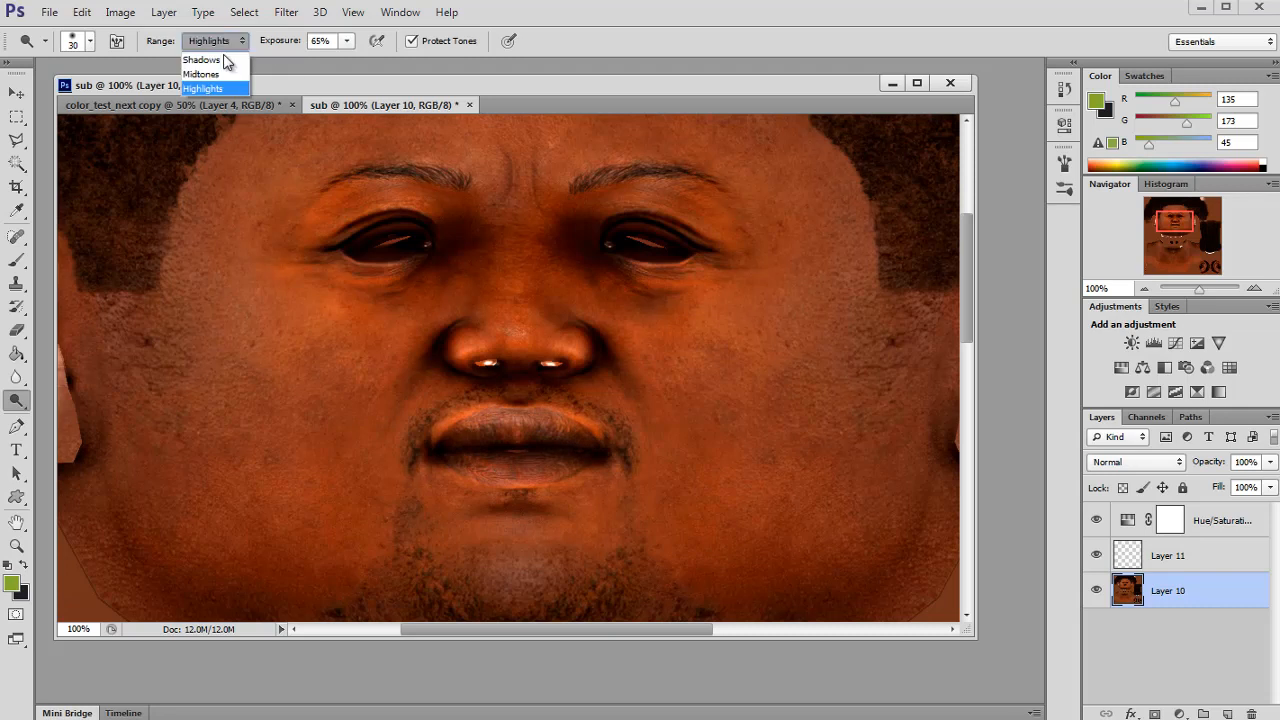
left_click(210, 72)
left_click_drag(511, 425, 541, 438)
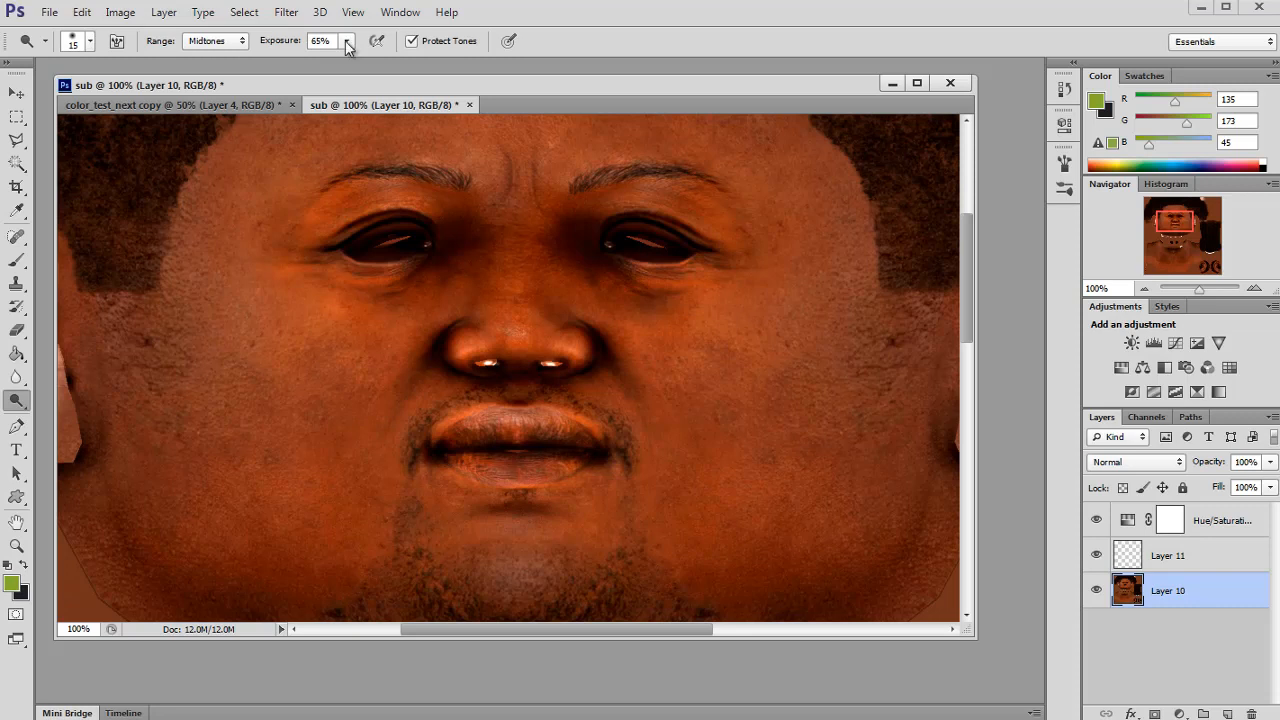
Blend the brightening across both lips with a 35 to 45 px midtone Dodge brush at 26% exposure.
left_click_drag(347, 45, 316, 60)
key("bracketright")
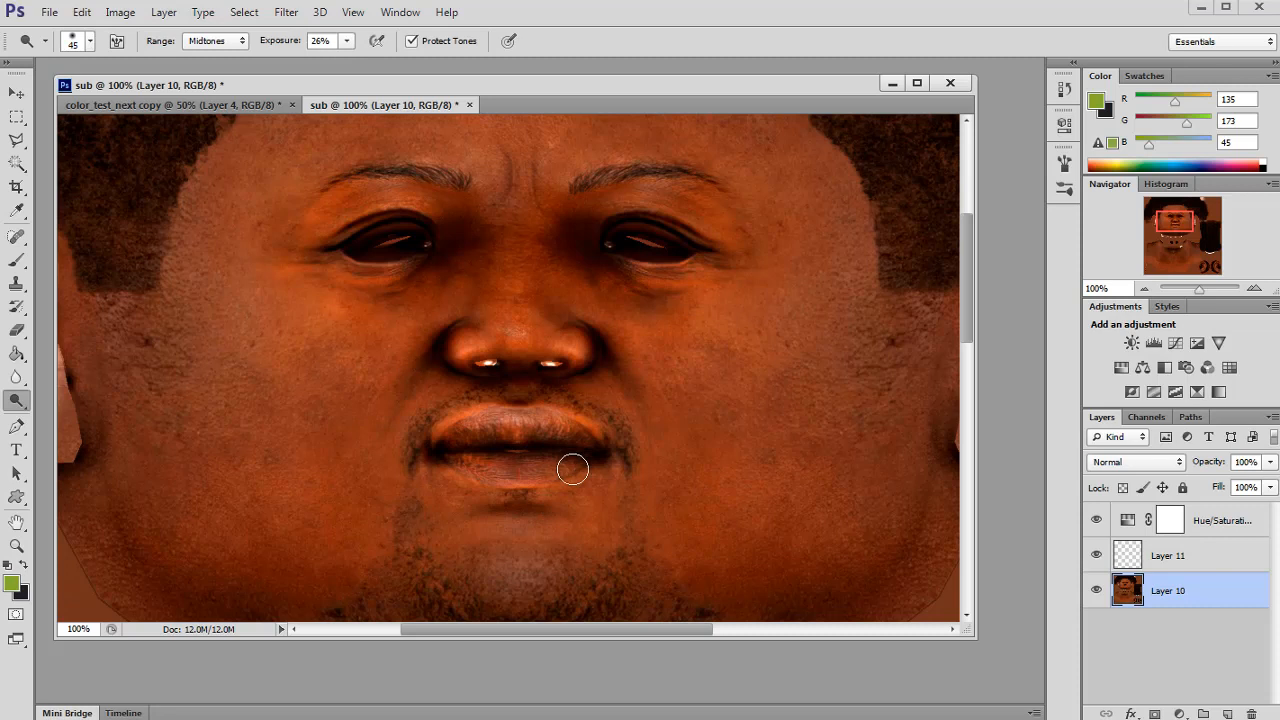
mouse_move(492, 432)
left_mouse_down()
mouse_move(543, 449)
mouse_move(529, 463)
mouse_move(557, 443)
mouse_move(537, 432)
left_mouse_up()
key("bracketleft")
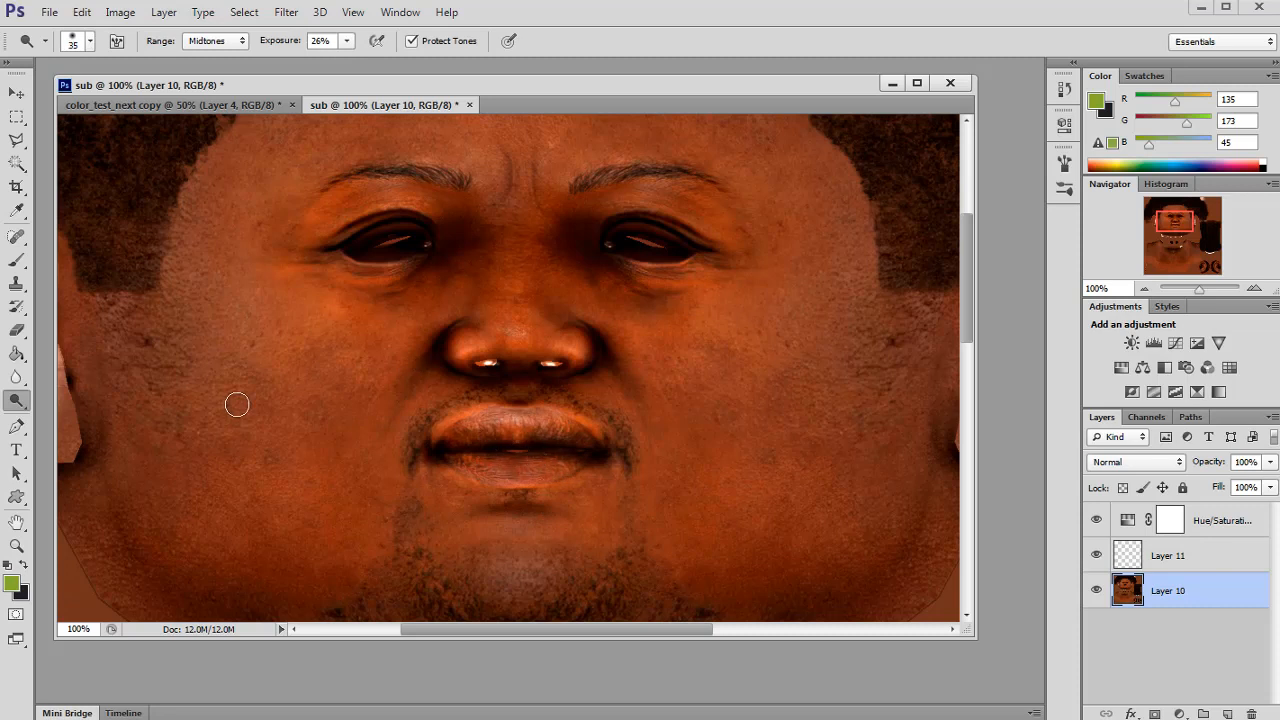
key("bracketleft")
Try to darken the lips with a 20 px Burn brush on highlights at 100% exposure.
right_click(16, 400)
left_click(70, 418)
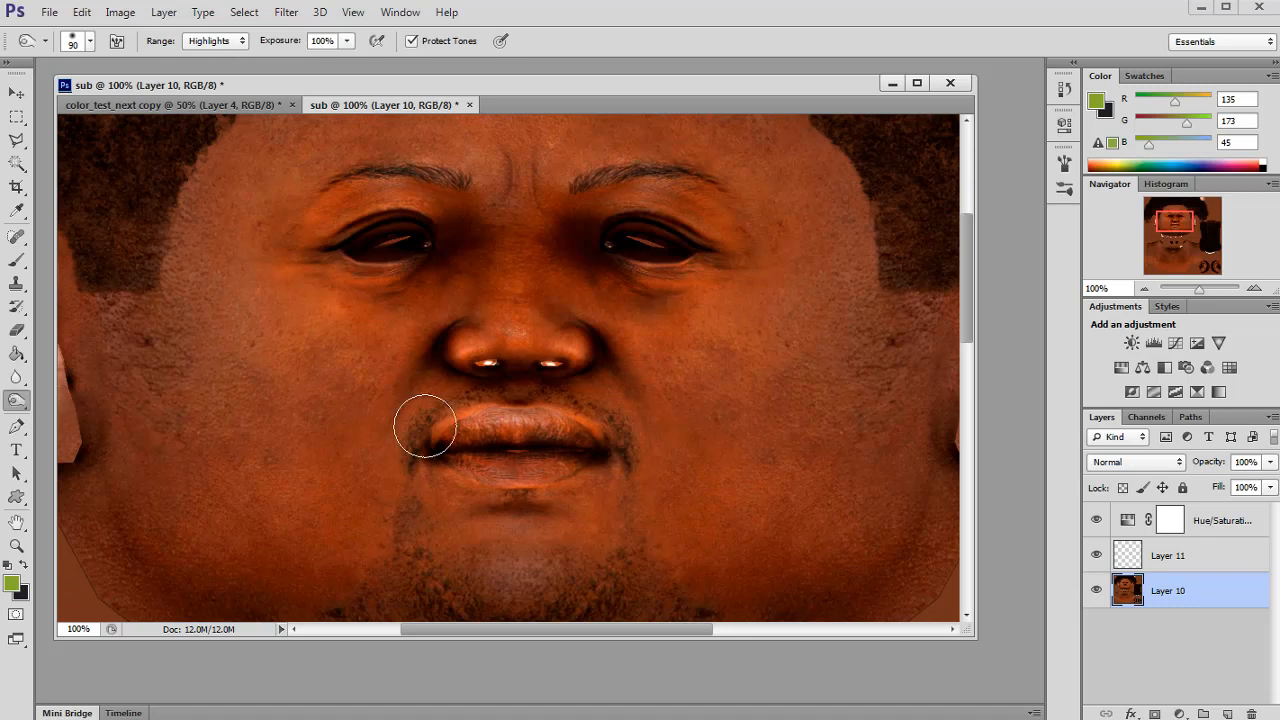
key("bracketleft")
key("bracketleft")
key("bracketleft")
key("bracketleft")
key("bracketleft")
key("bracketleft")
key("bracketleft")
key("bracketleft")
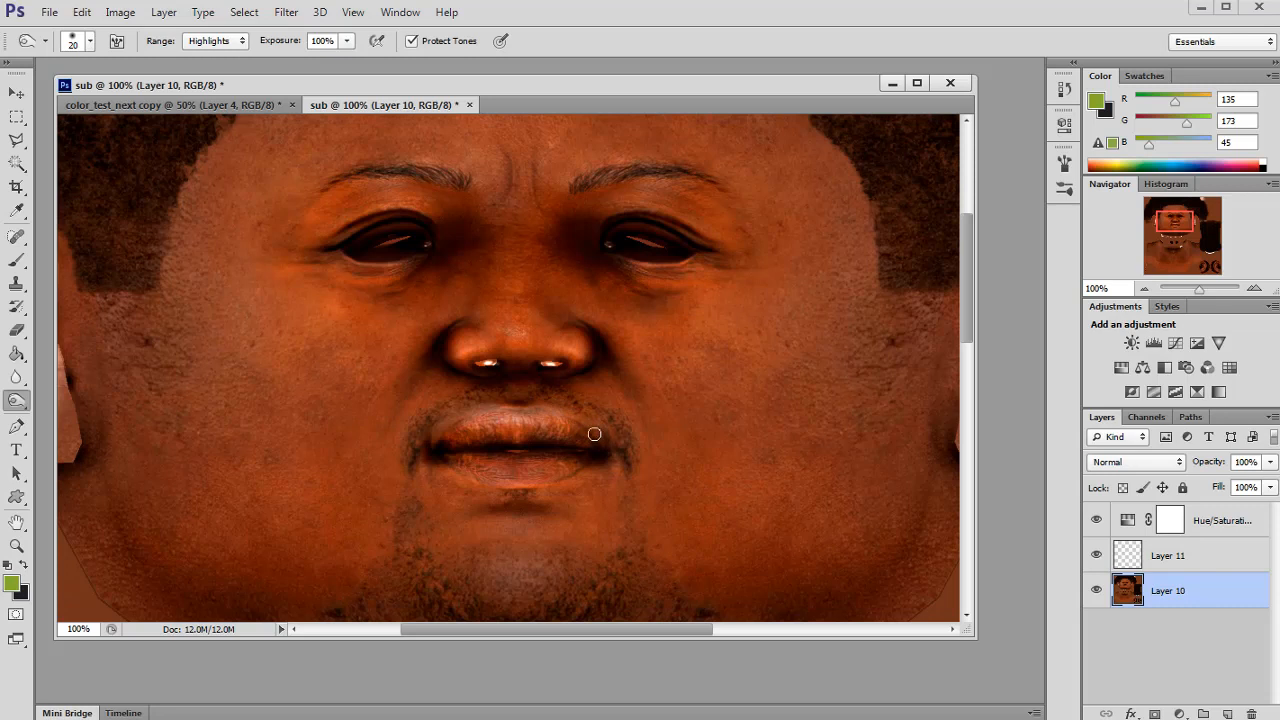
key("ctrl+alt+z")
Lift the dark areas of the lips with the Dodge tool on Shadows at 26% exposure, using a 60 to 80 px brush.
left_click_drag(1147, 229, 1151, 222)
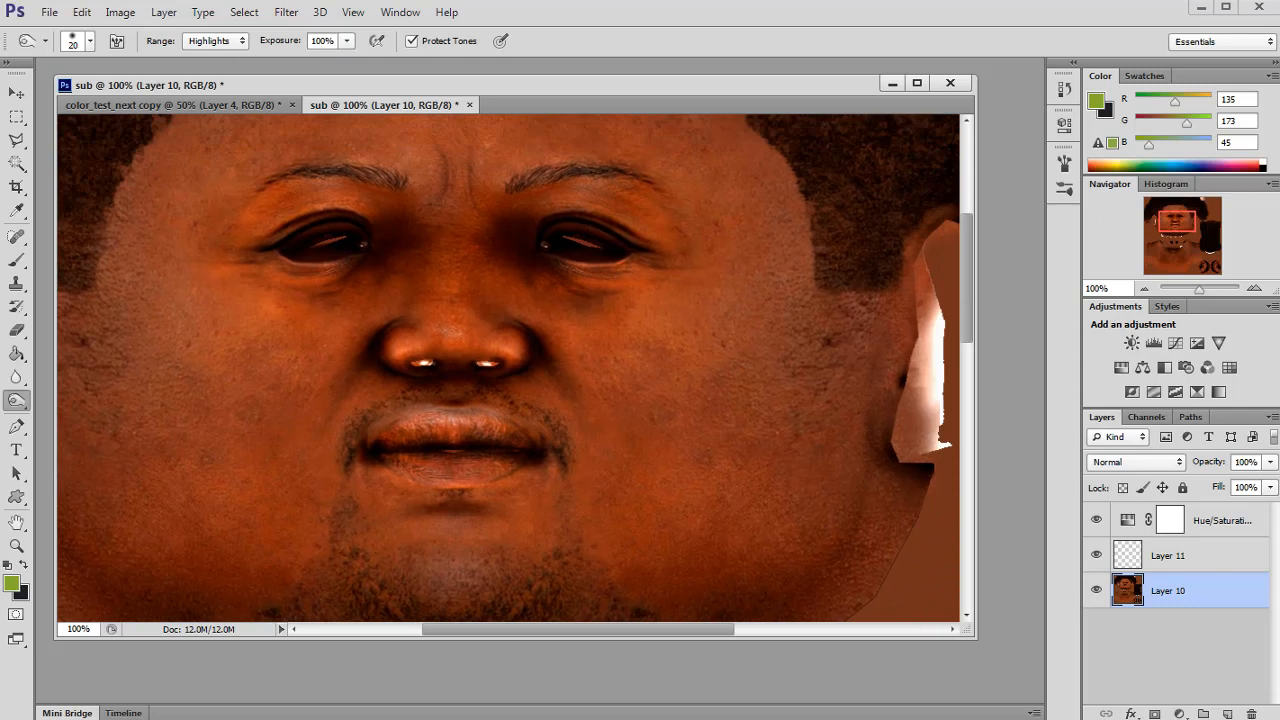
left_click(16, 400)
left_click(75, 397)
left_click(215, 41)
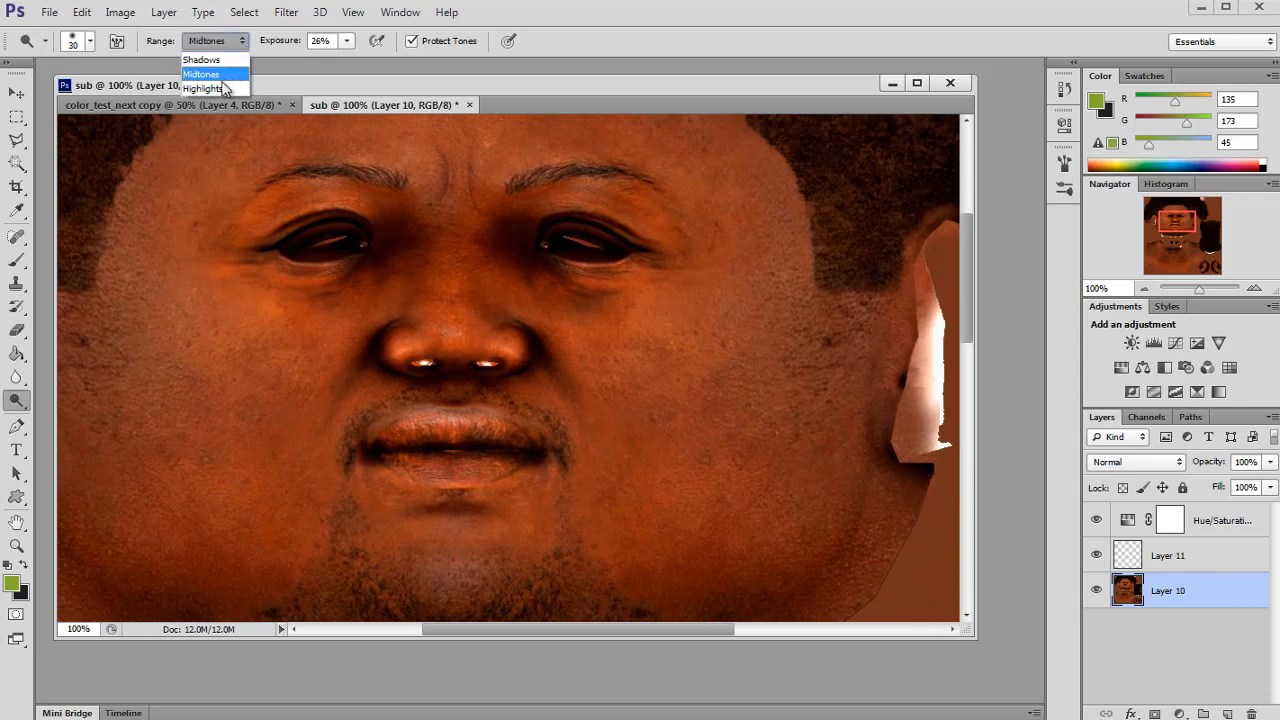
left_click(201, 60)
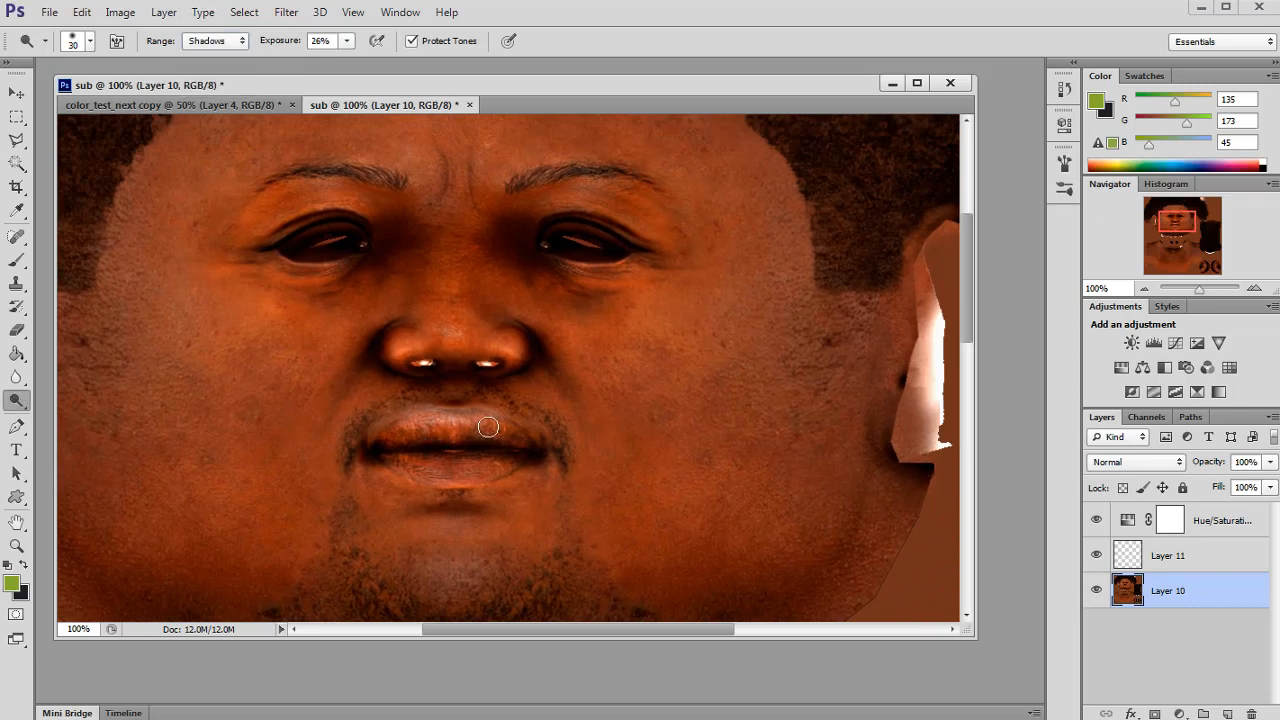
key("bracketright")
key("bracketright")
key("bracketright")
key("bracketright")
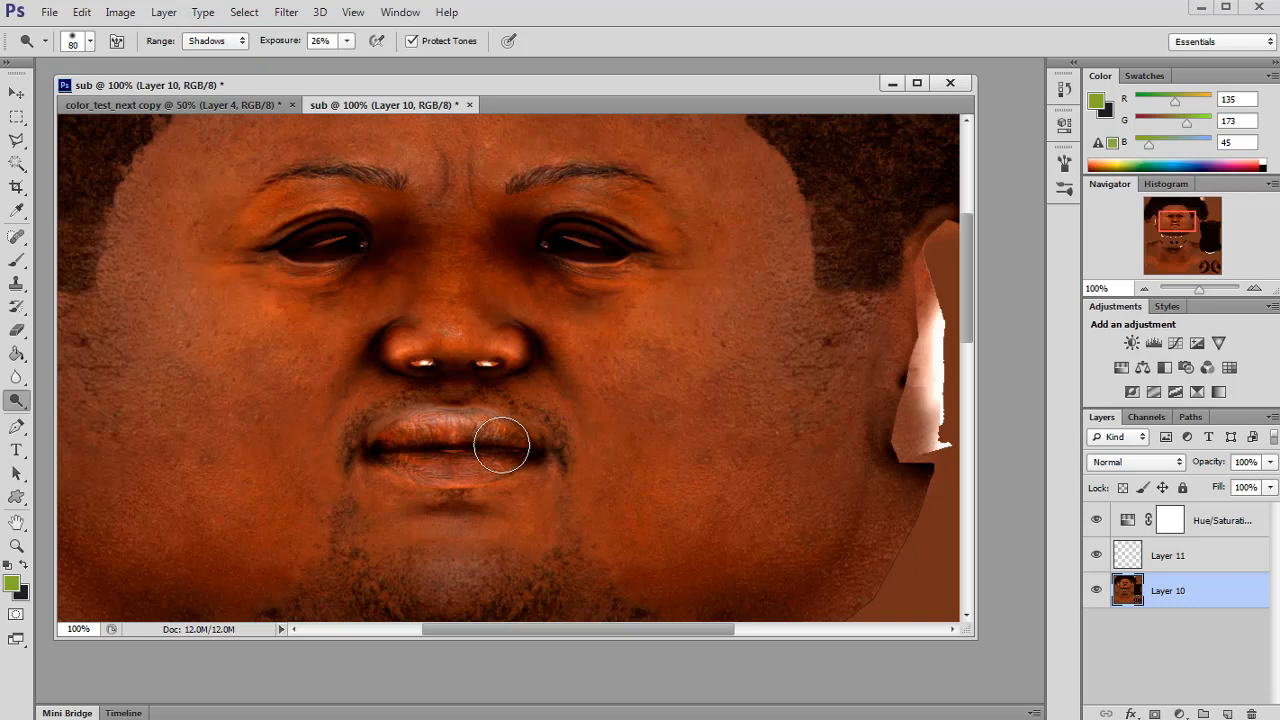
key("bracketleft")
key("bracketleft")
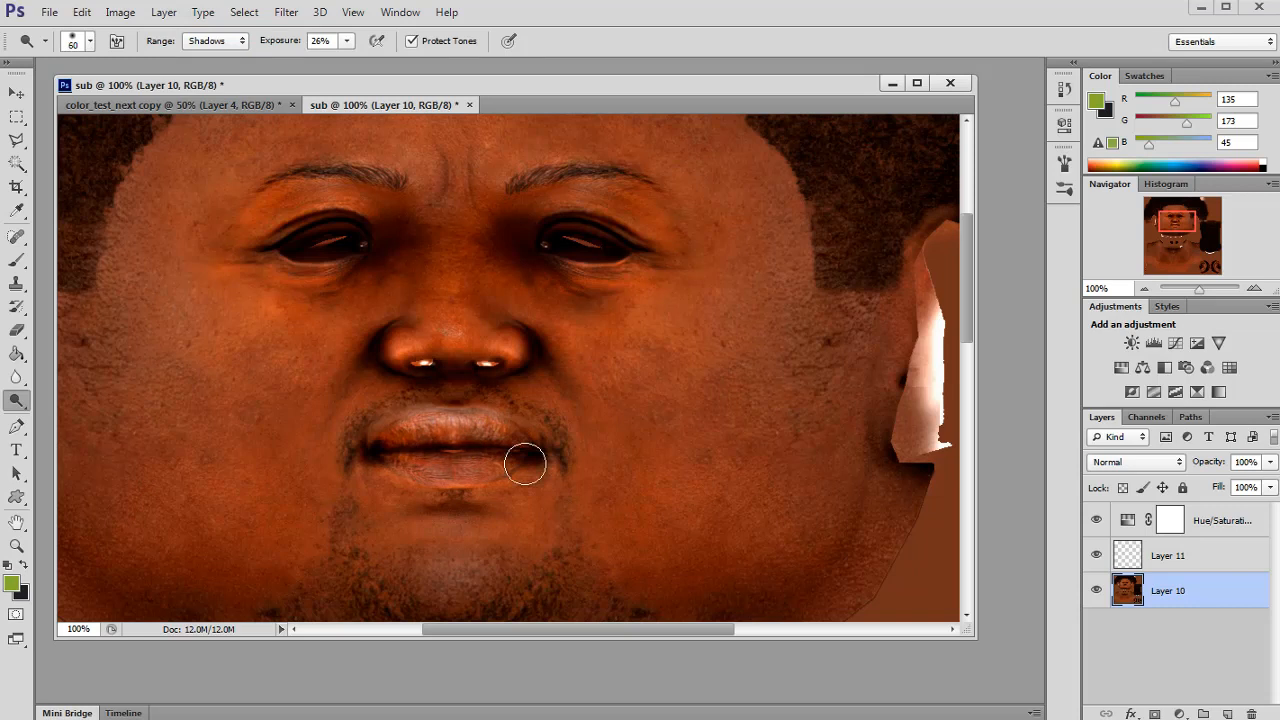
Lighten the frown lines between the eyebrows with a 70 to 90 px shadow Dodge brush at 26% exposure.
left_click_drag(1177, 228, 1177, 219)
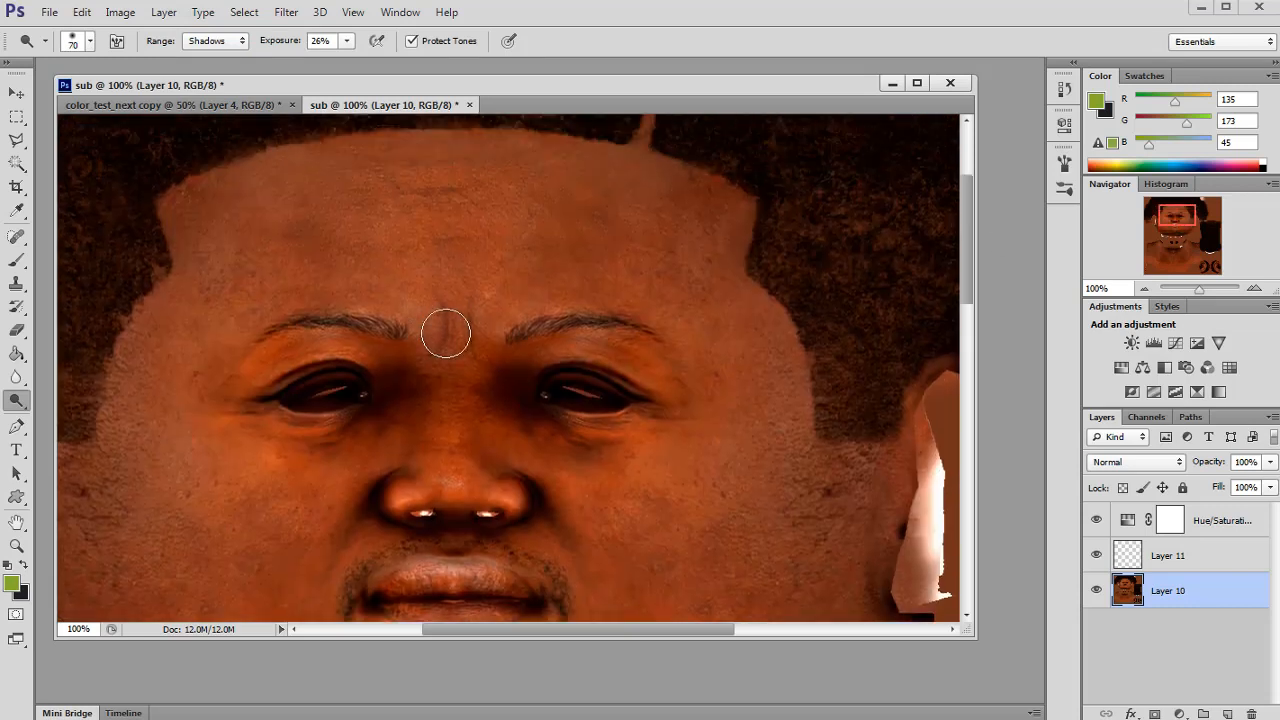
key("bracketright")
key("bracketright")
key("bracketright")
Lighten the forehead softly with the Dodge tool on Highlights at 9% exposure, enlarging the brush to 175 px.
left_click(218, 40)
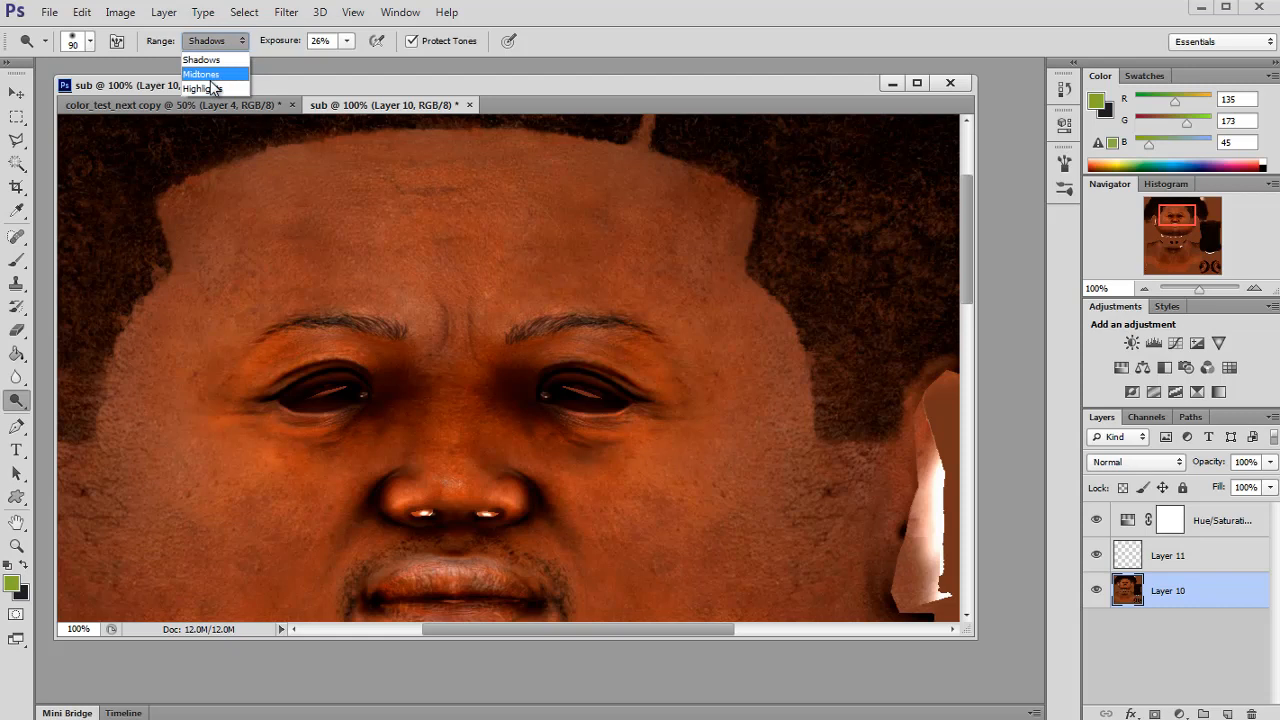
left_click(210, 85)
left_click_drag(394, 280, 335, 255)
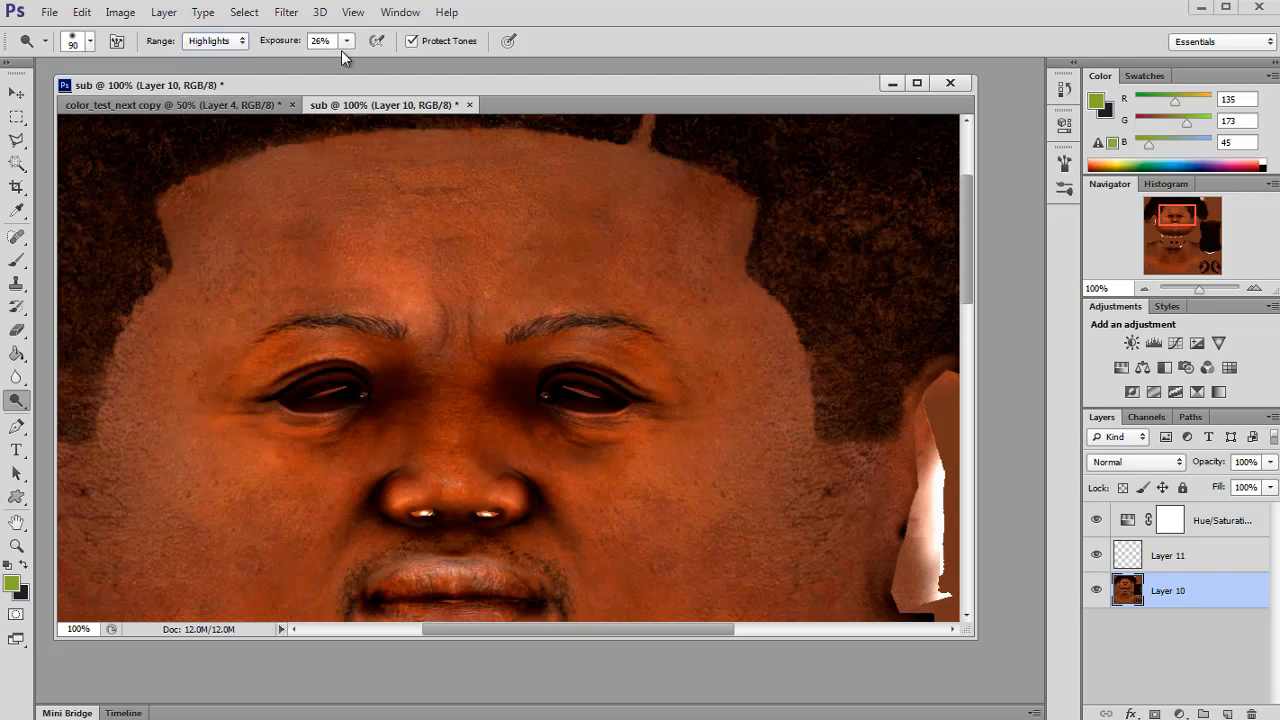
key("ctrl+z")
left_click_drag(339, 64, 330, 64)
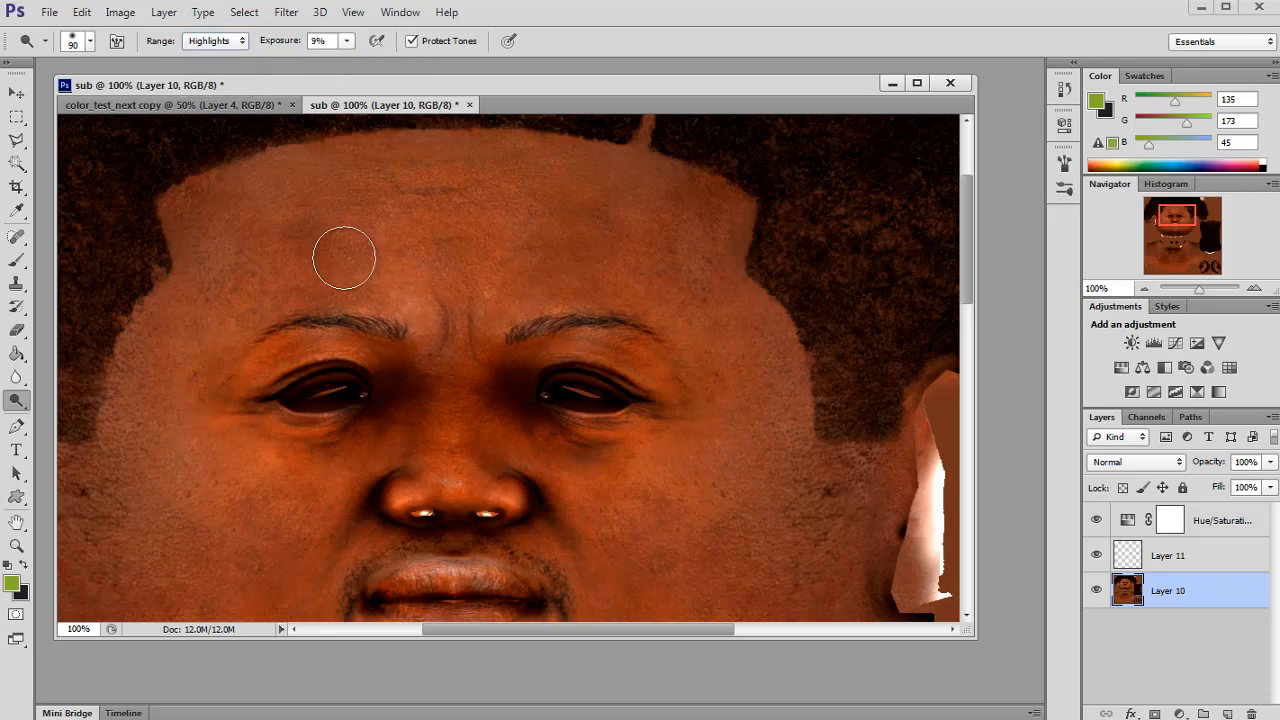
key("bracketright")
key("bracketright")
key("bracketright")
key("bracketright")
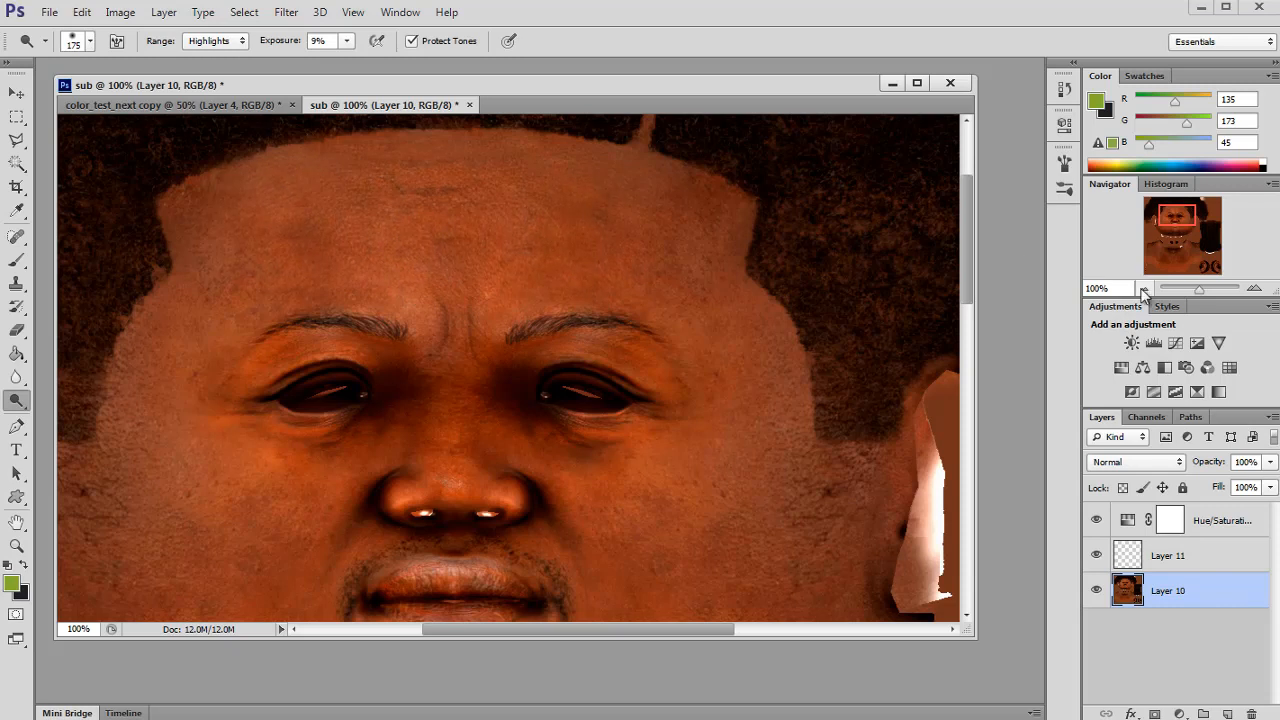
Lighten the cheeks with a 175 px Dodge brush, and the chin below the lips with a 45 to 60 px one.
left_click(1144, 288)
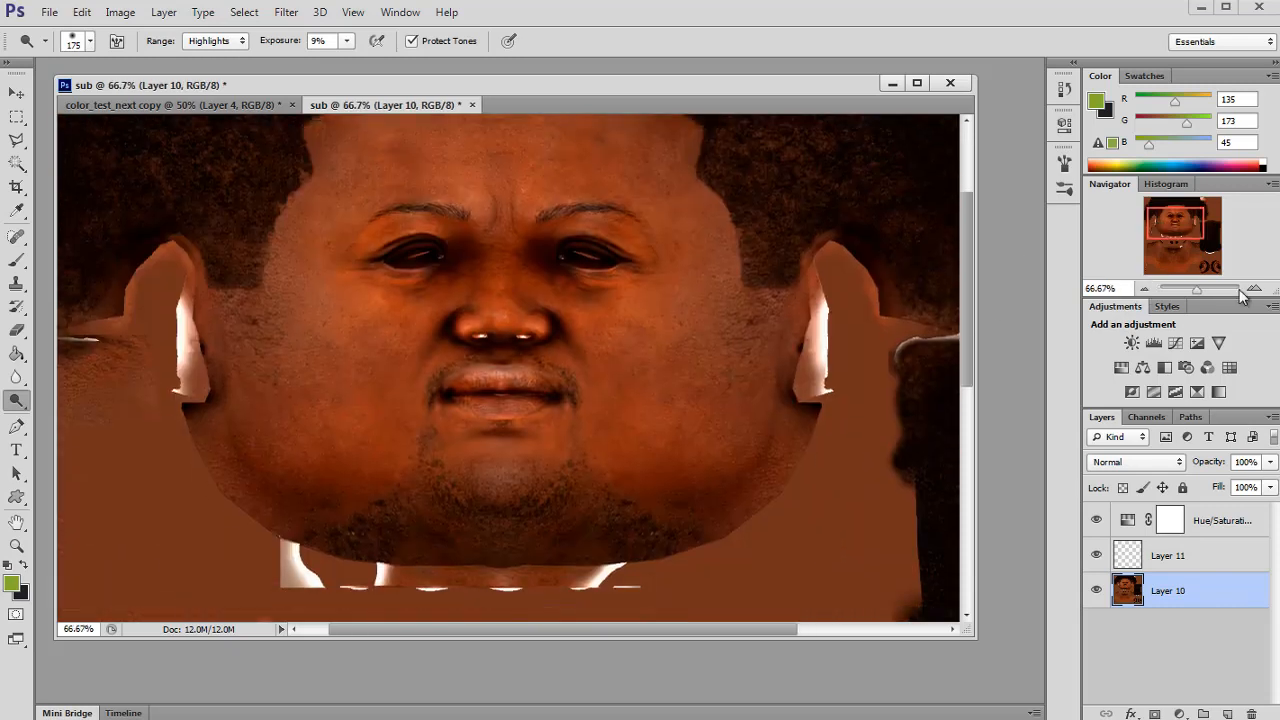
left_click(1254, 289)
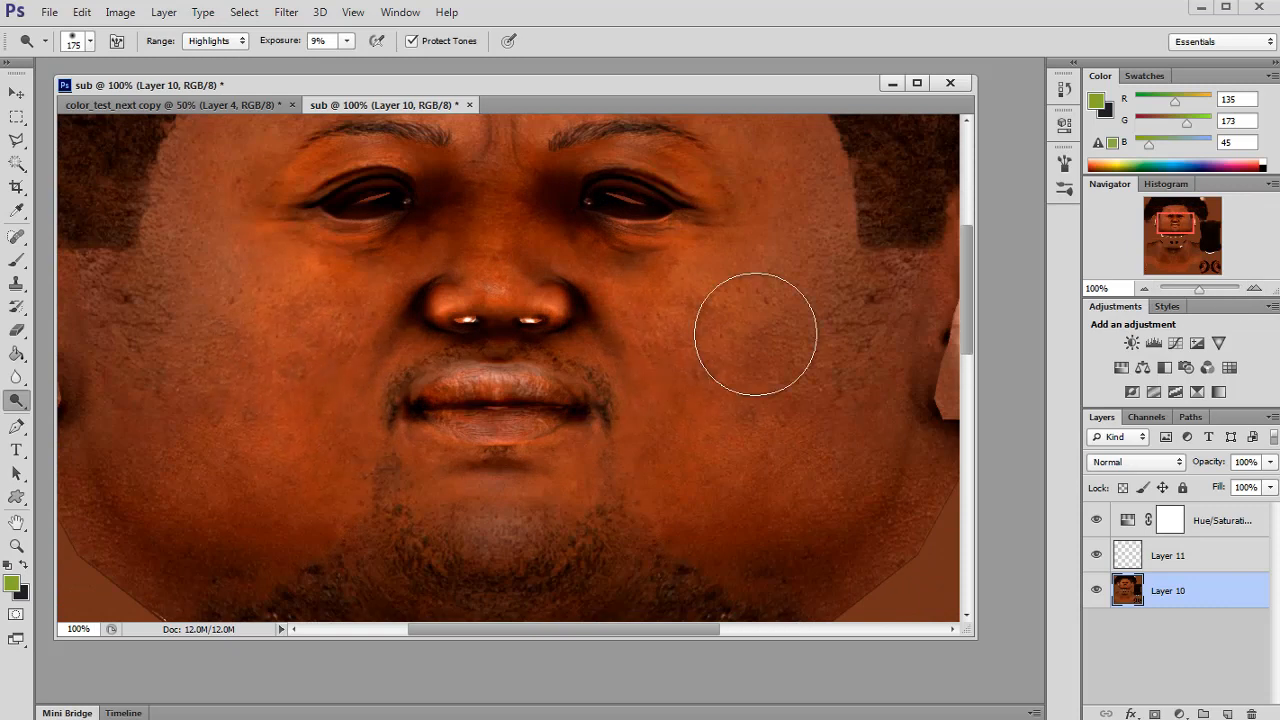
key("bracketleft")
key("bracketleft")
key("bracketleft")
key("bracketleft")
key("bracketleft")
key("bracketleft")
key("bracketleft")
key("bracketleft")
key("bracketleft")
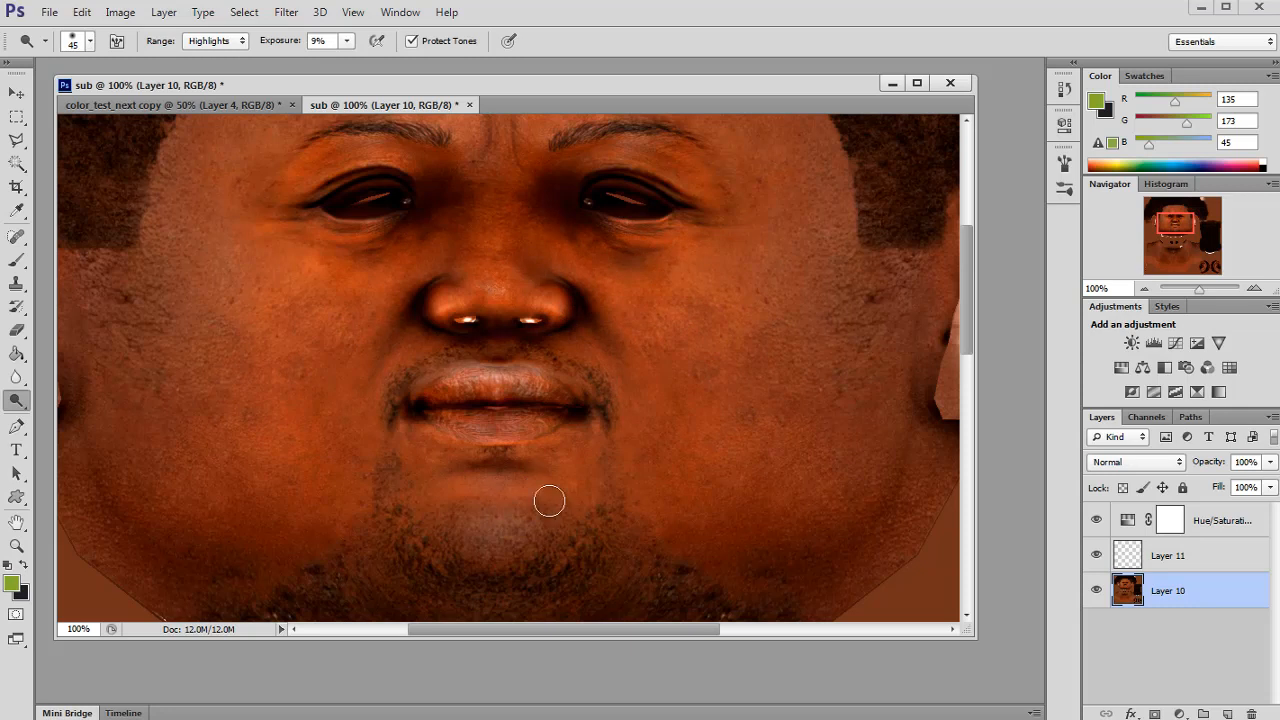
key("bracketright")
key("bracketright")
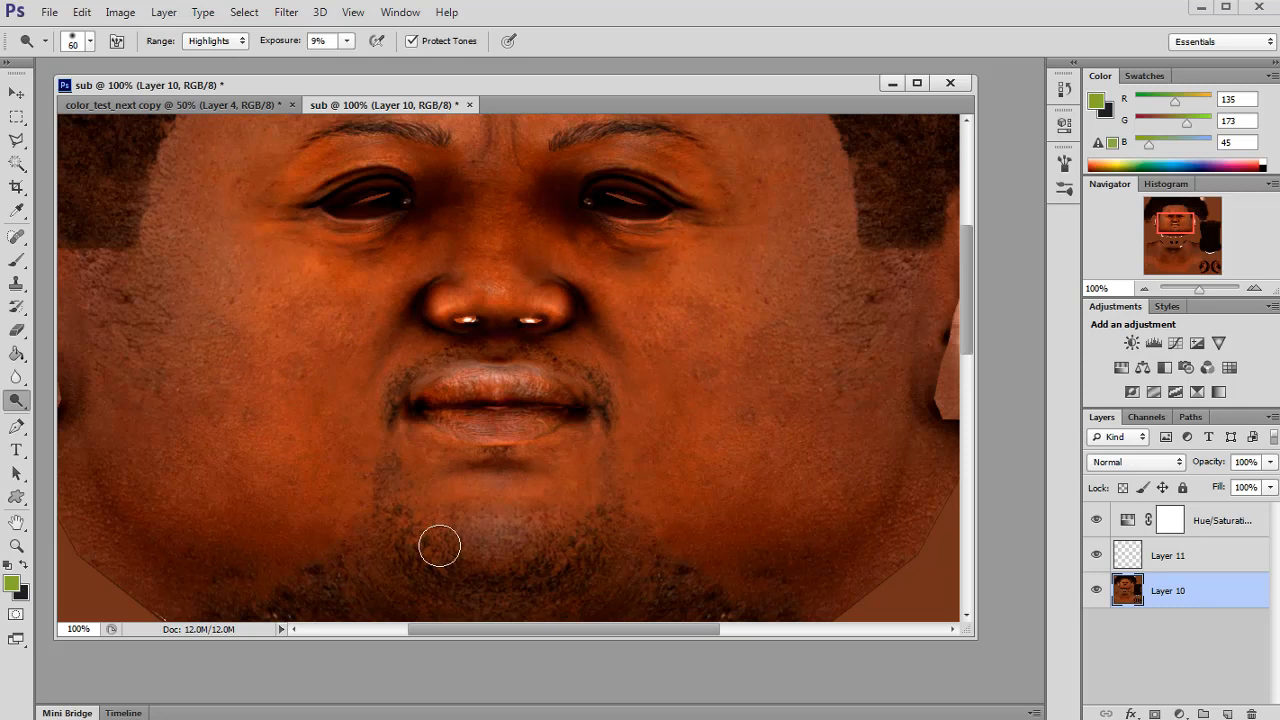
left_click(1146, 289)
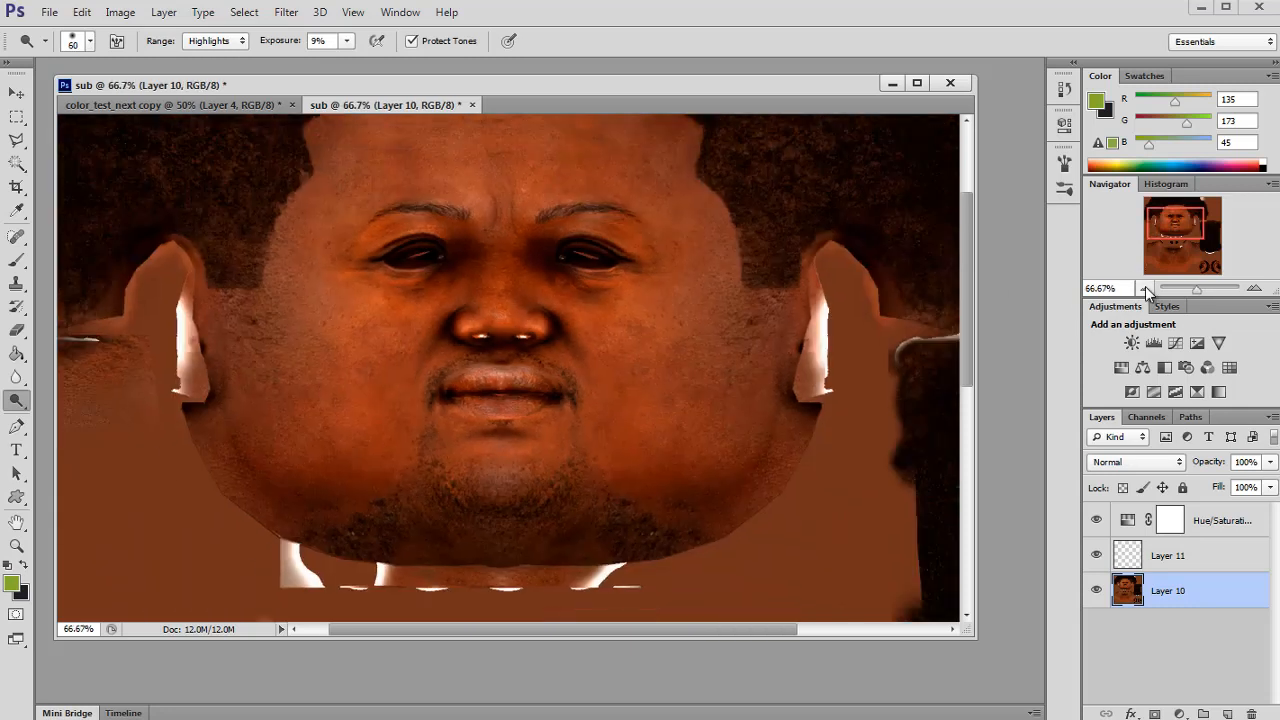
Lighten the rim and inner folds of the first ear with the Dodge tool on Highlights at 9% exposure, using a 60 to 80 px brush.
left_click(1146, 289)
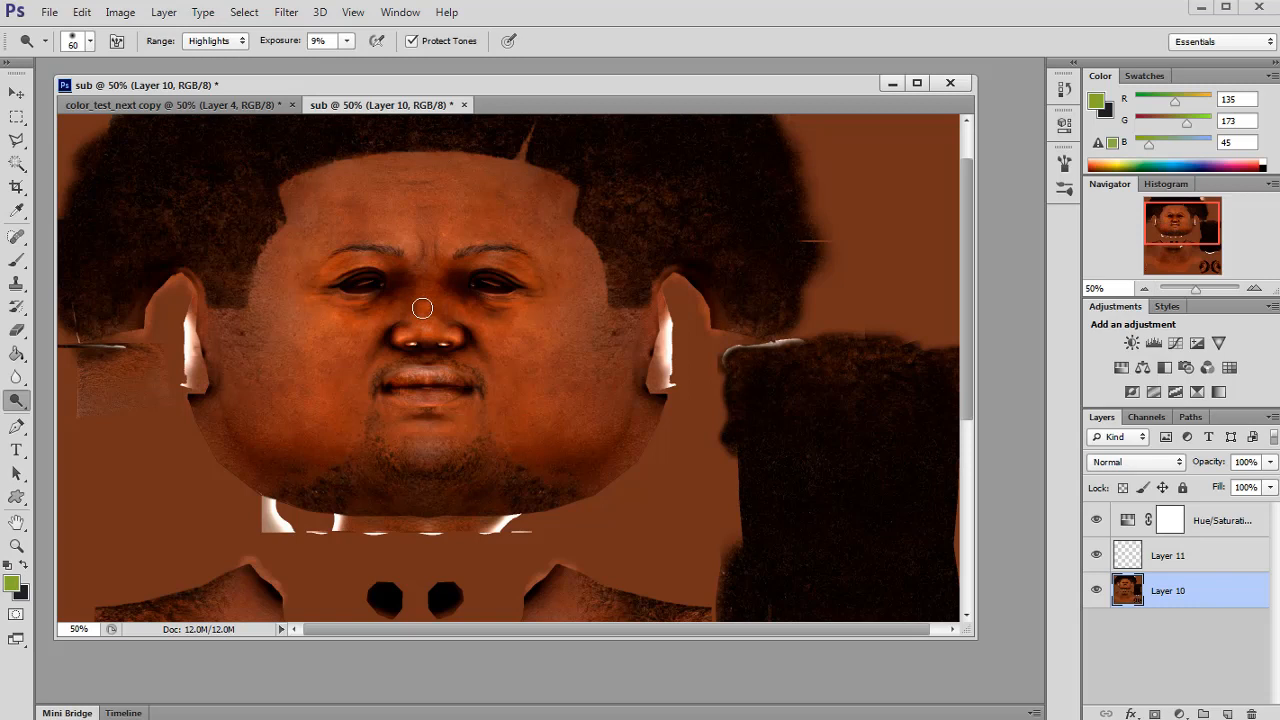
left_click_drag(1170, 228, 1135, 230)
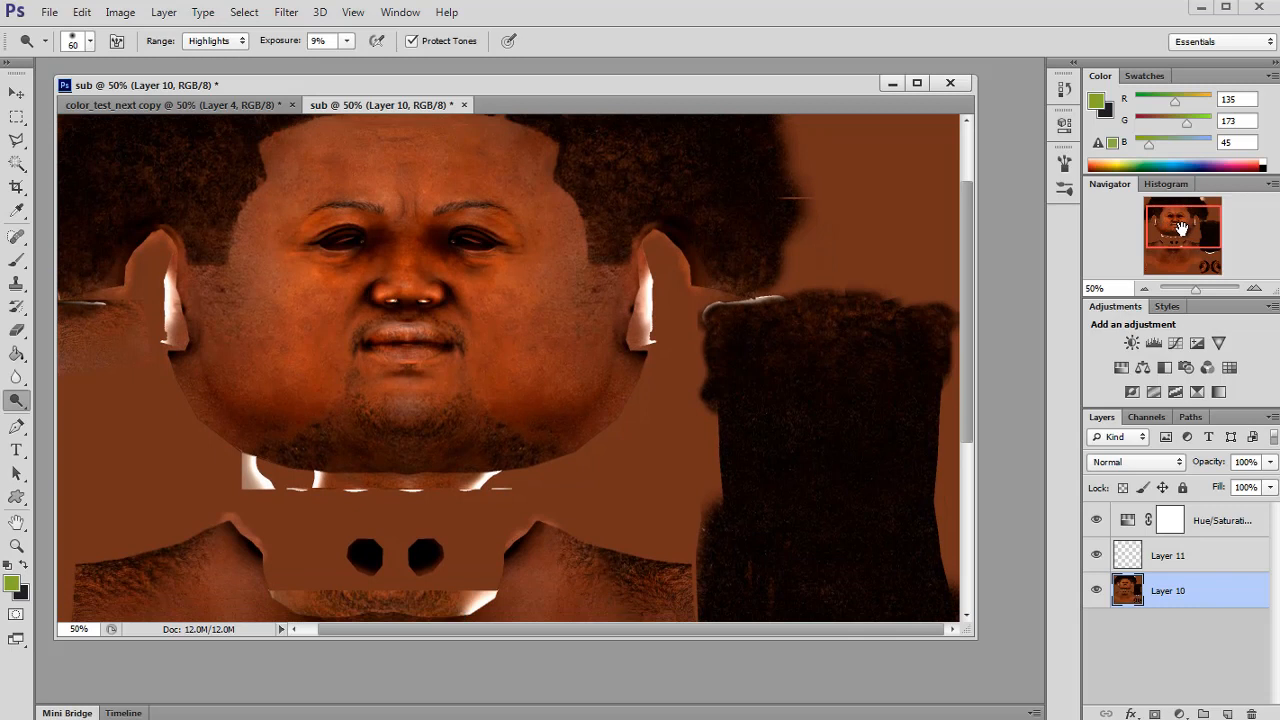
left_click(1254, 288)
left_click(1254, 288)
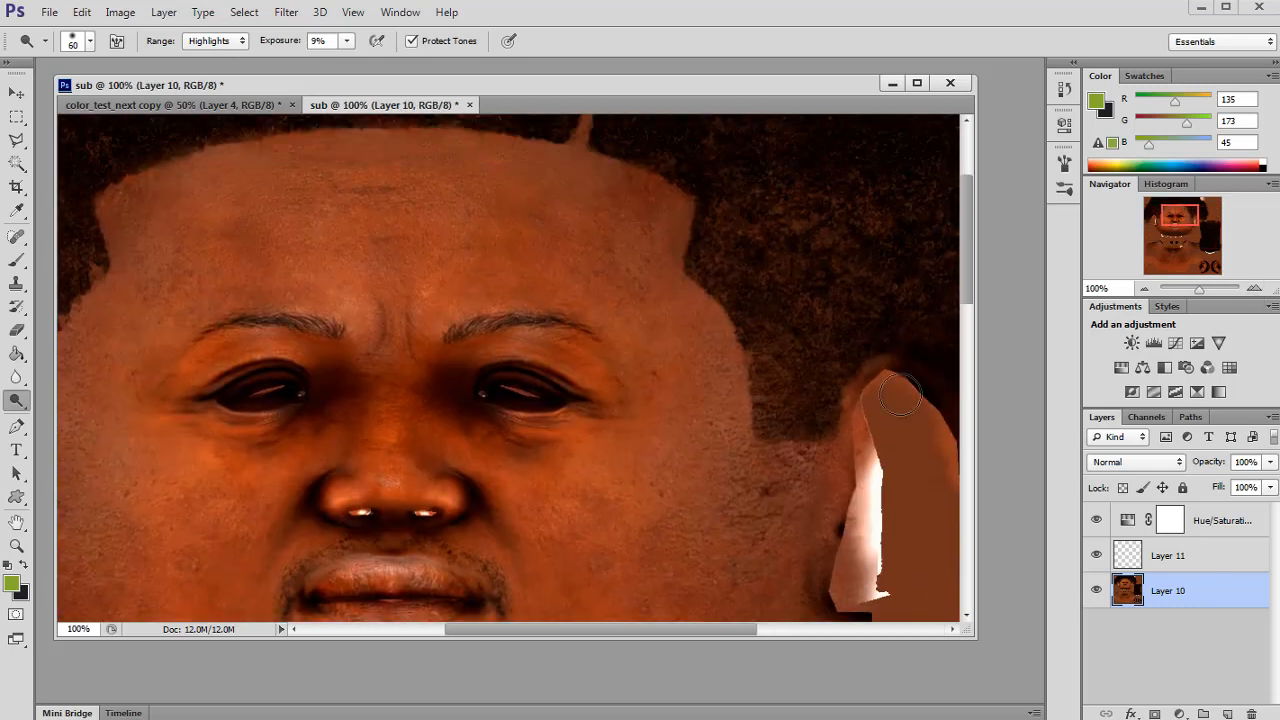
left_click(1253, 289)
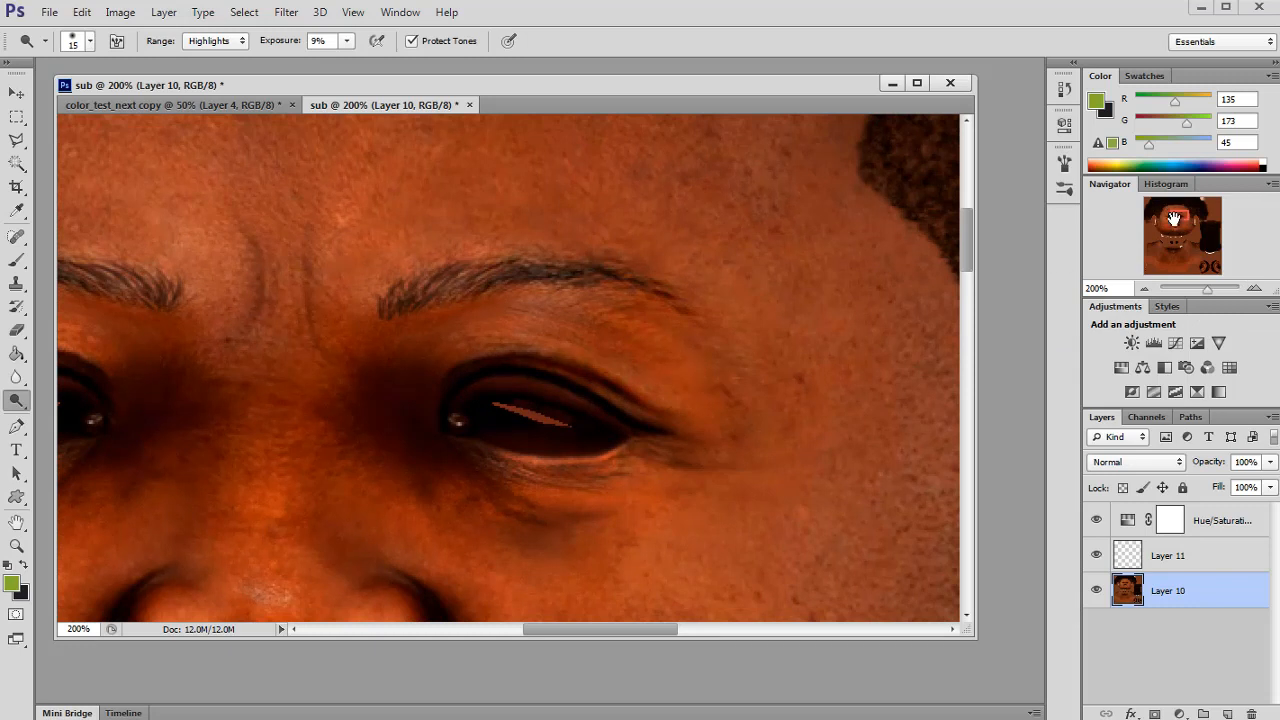
left_click_drag(1174, 218, 1203, 290)
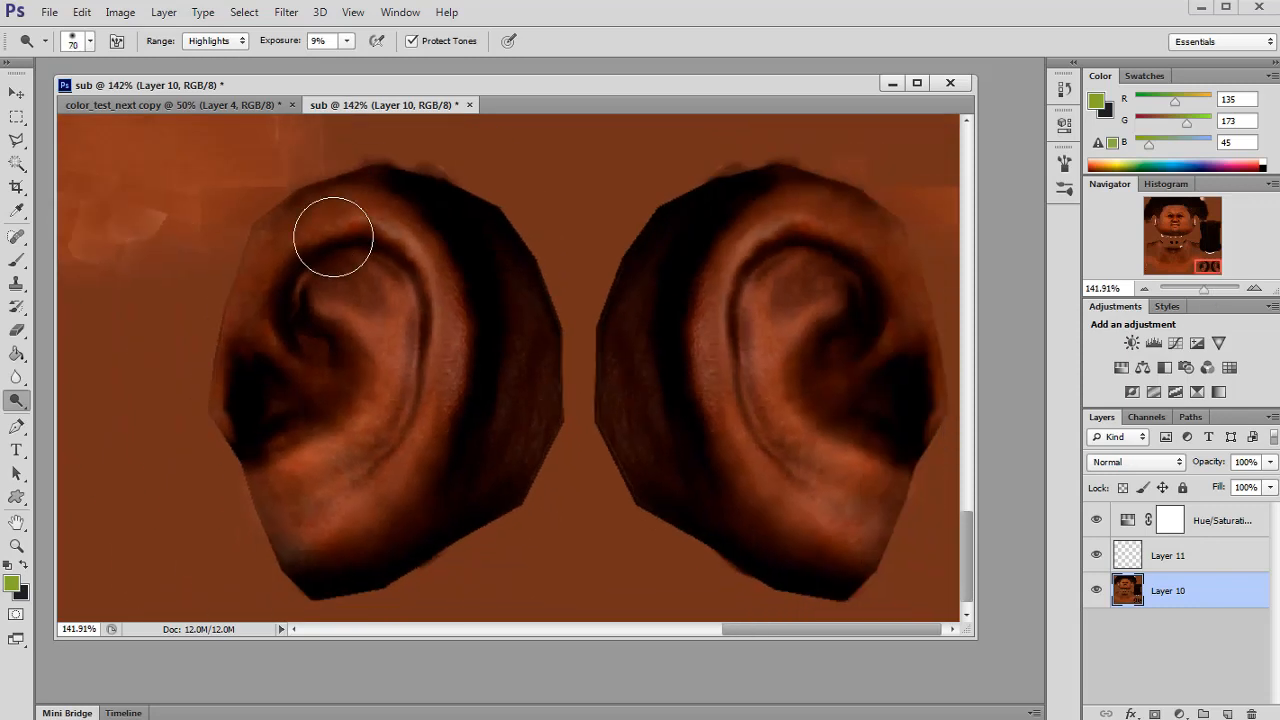
key("bracketright")
key("bracketright")
key("bracketright")
key("bracketright")
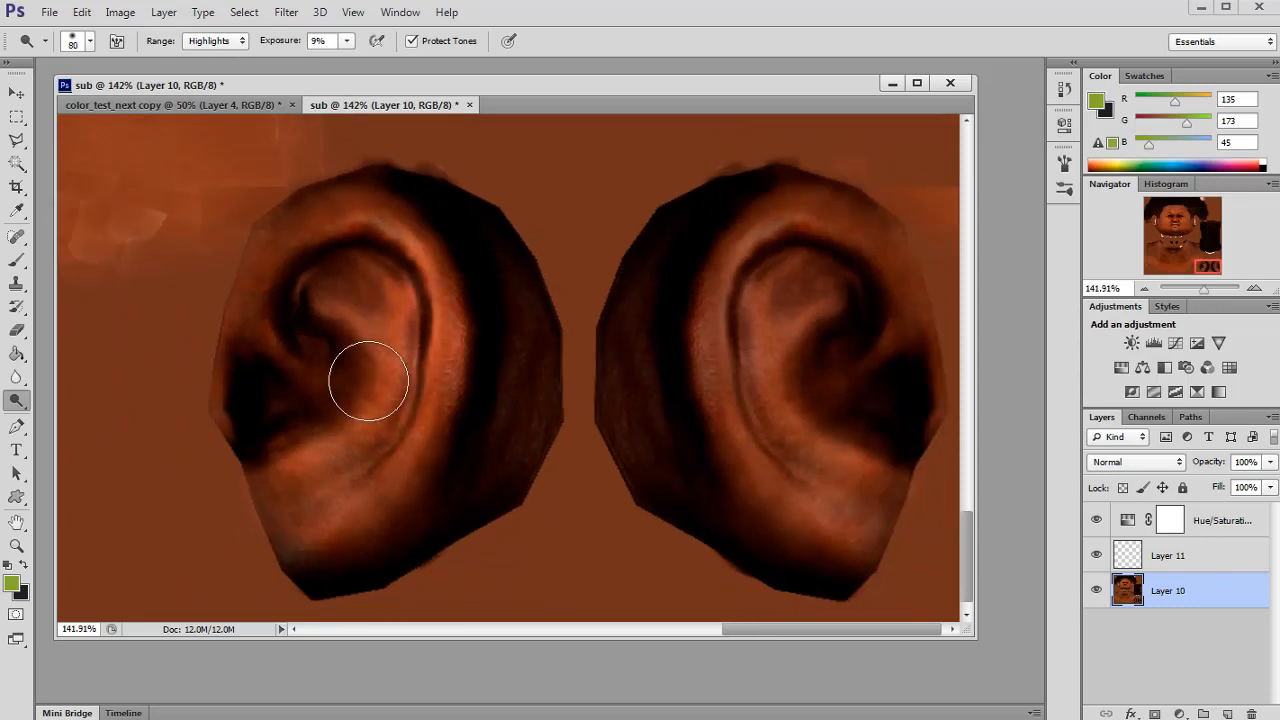
key("bracketleft")
key("bracketleft")
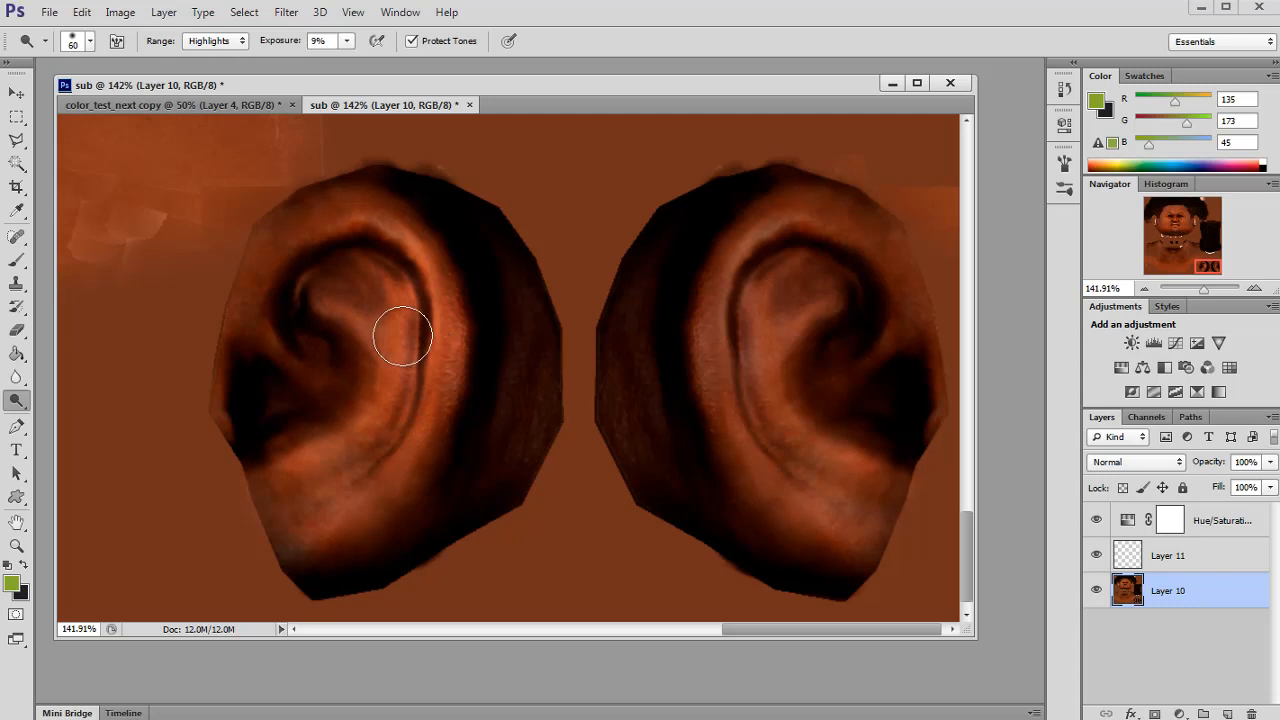
Undo the last two dodge strokes on the first ear.
key("bracketleft")
key("bracketleft")
key("bracketleft")
key("ctrl+alt+z")
key("ctrl+alt+z")
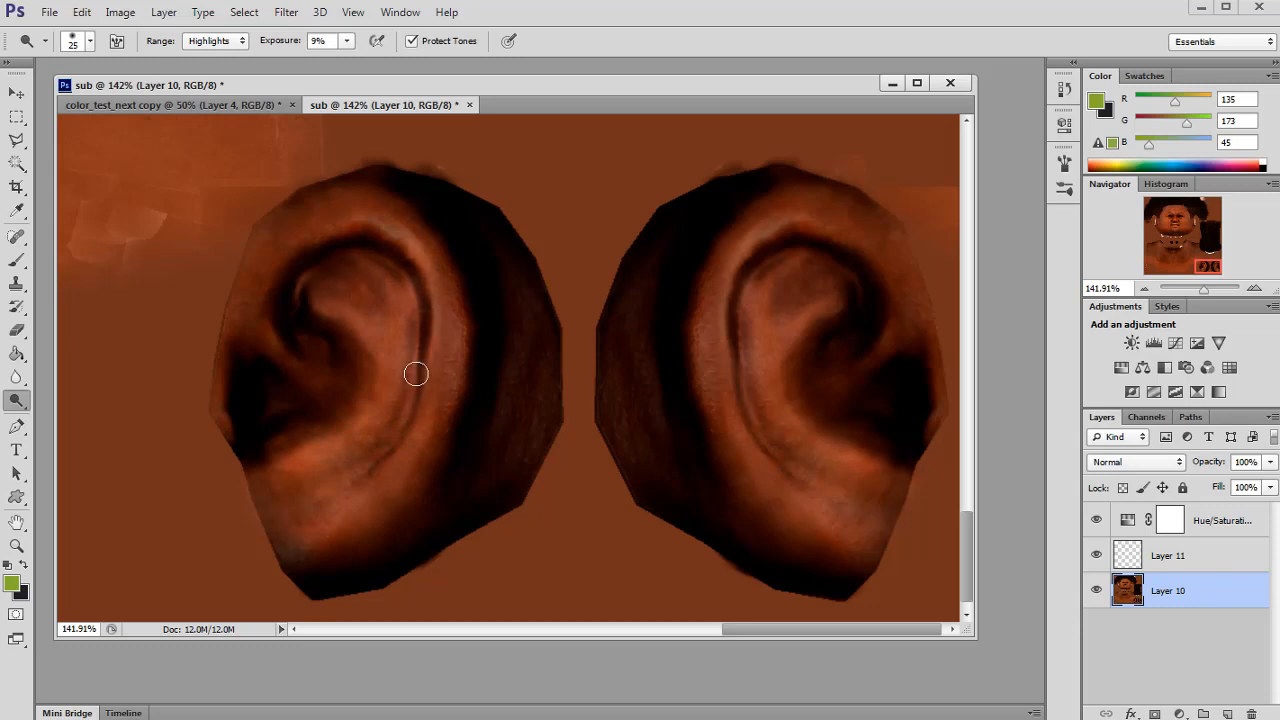
Lighten the upper folds and rims of both ears with a 90 px highlight Dodge brush at 9% exposure.
key("bracketright")
key("bracketright")
key("bracketright")
key("bracketright")
key("bracketright")
key("bracketright")
key("bracketright")
key("bracketright")
key("bracketright")
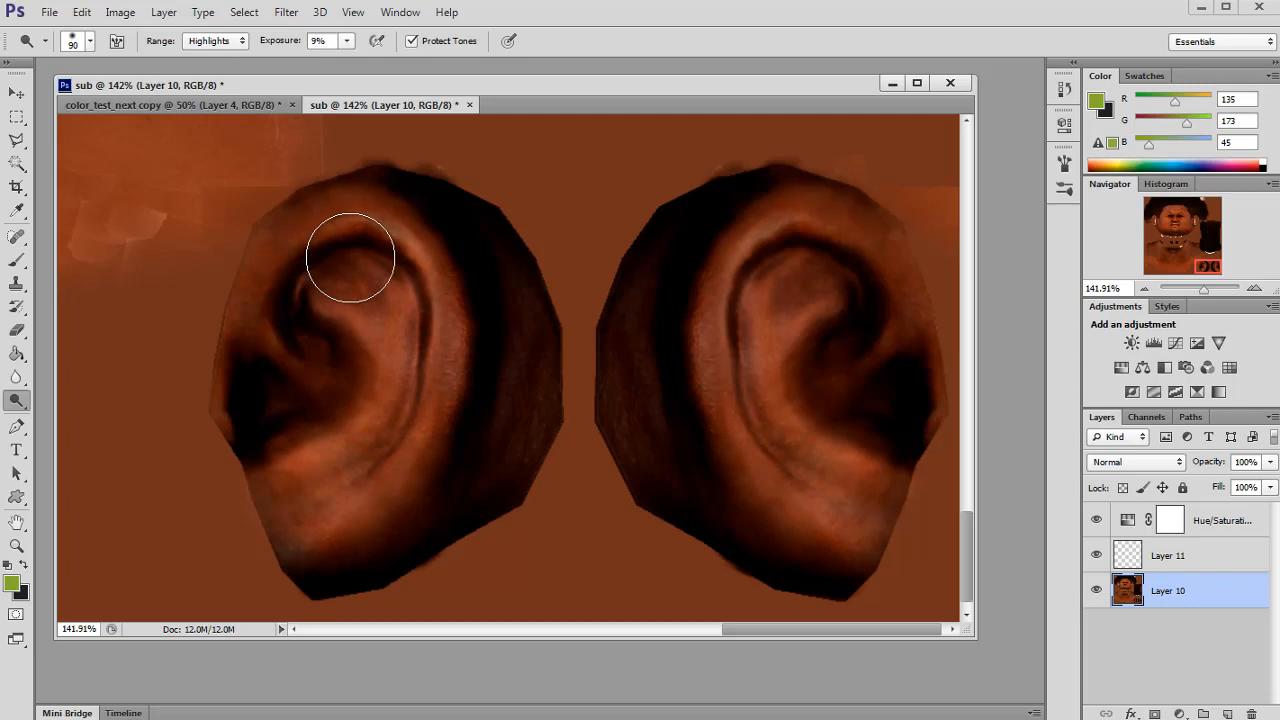
mouse_move(345, 264)
left_mouse_down()
mouse_move(358, 460)
mouse_move(369, 279)
left_mouse_up()
mouse_move(732, 263)
left_mouse_down()
mouse_move(777, 475)
mouse_move(800, 217)
left_mouse_up()
Lighten the inner folds of the ears in finer detail with a 30 to 50 px highlight Dodge brush.
key("bracketleft")
key("bracketleft")
key("bracketleft")
key("bracketleft")
key("bracketleft")
key("bracketleft")
key("bracketleft")
key("bracketleft")
key("bracketleft")
key("bracketleft")
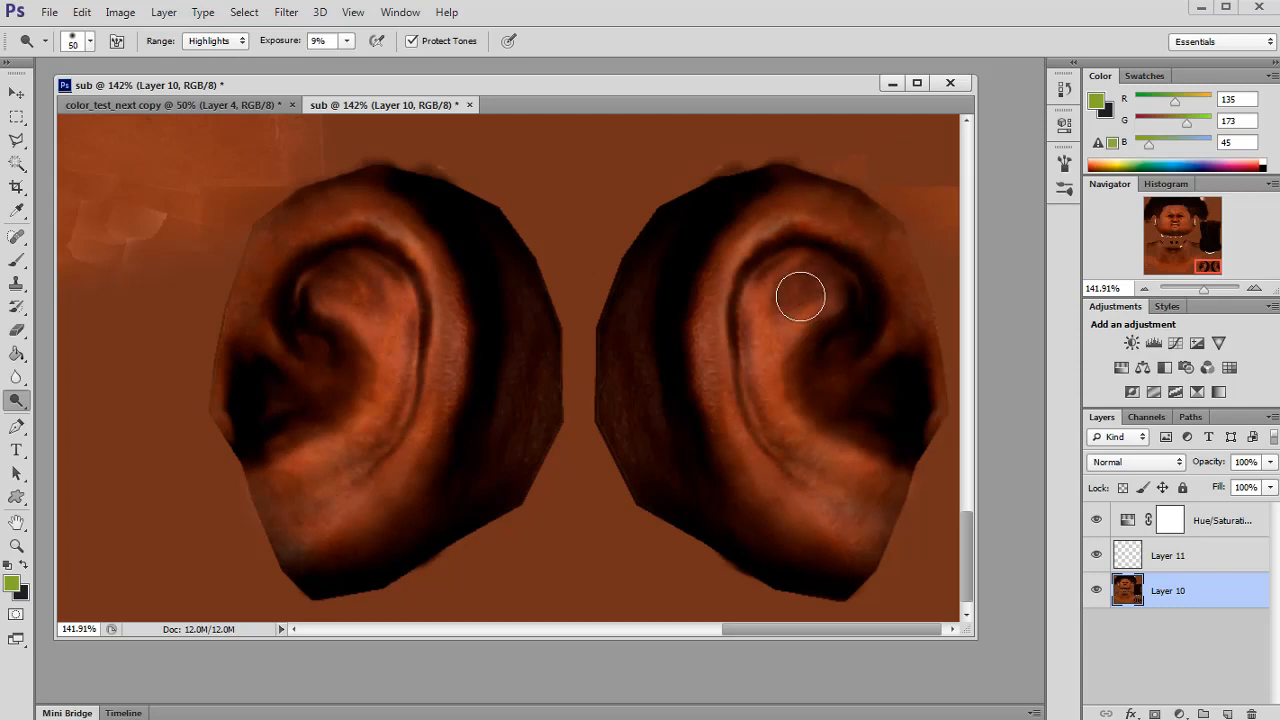
key("bracketright")
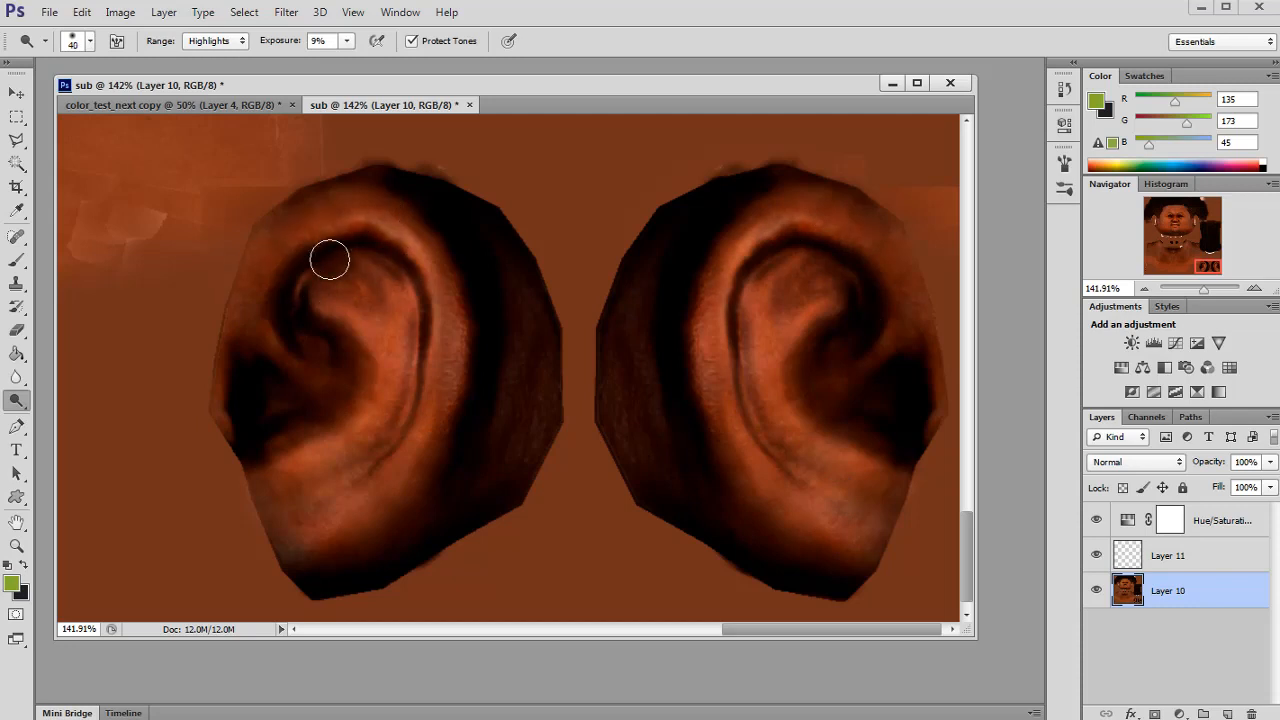
key("bracketleft")
key("bracketleft")
key("bracketleft")
Save a copy of the texture in Targa format as sub.tga in the project folder.
left_click(1145, 290)
left_click(1145, 290)
left_click_drag(1184, 260, 1160, 305)
left_click(1145, 290)
left_click(1145, 290)
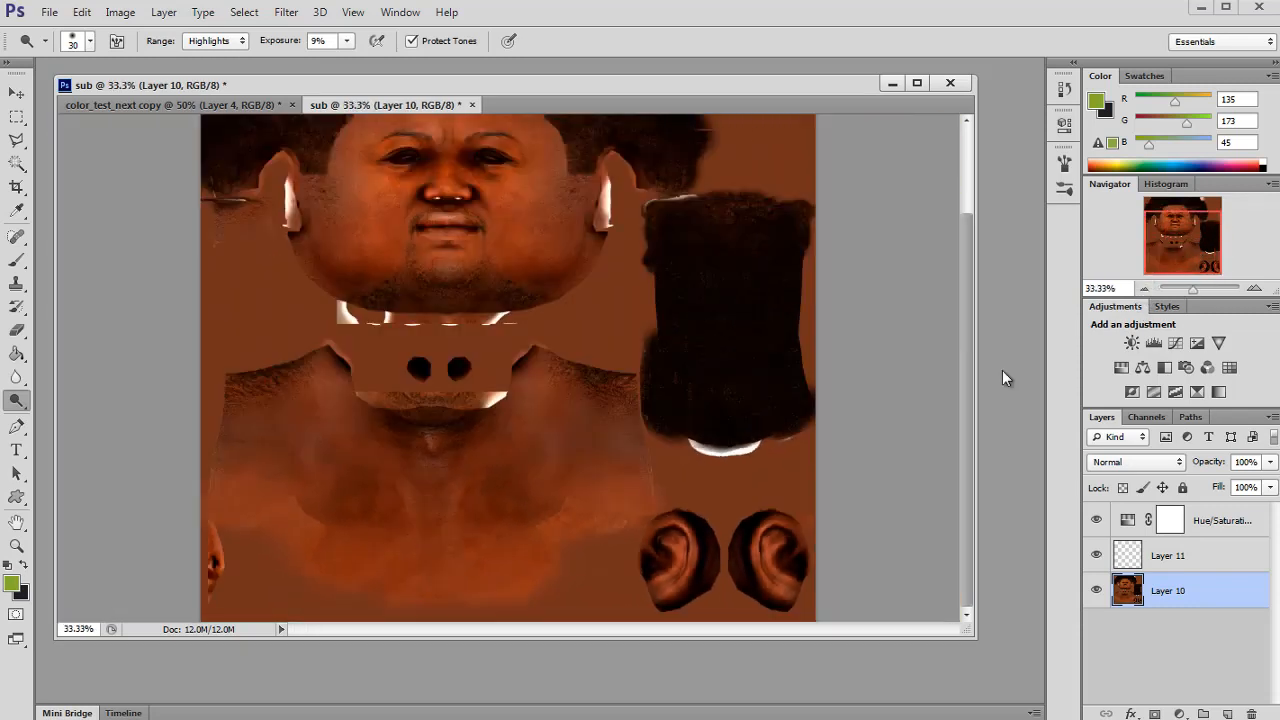
key("ctrl+shift+s")
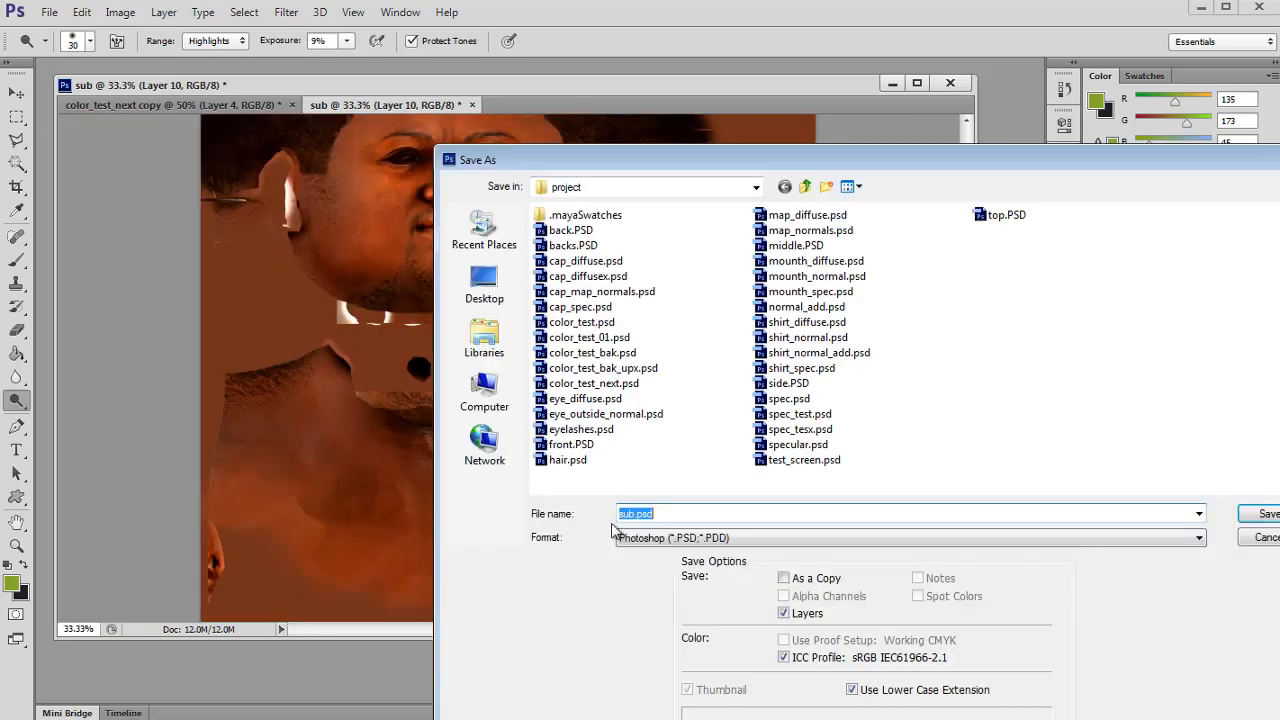
left_click(678, 540)
left_click(955, 719)
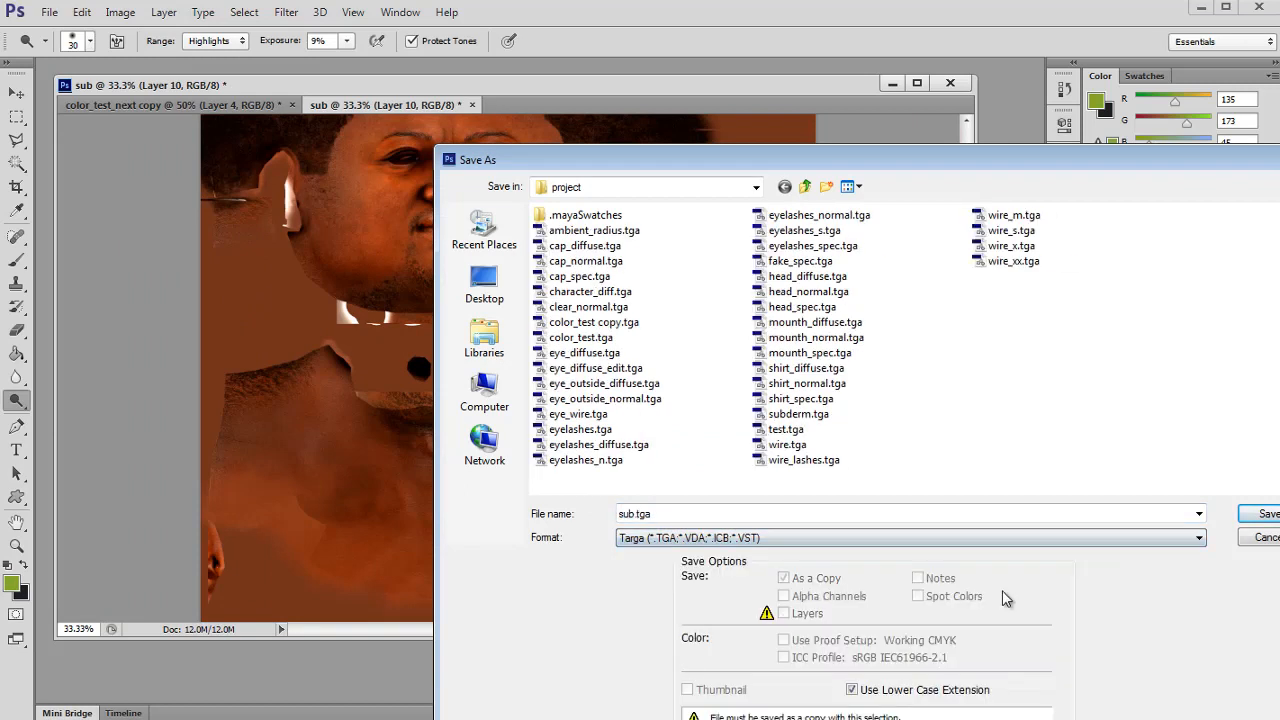
left_click(1262, 514)
left_click(739, 276)
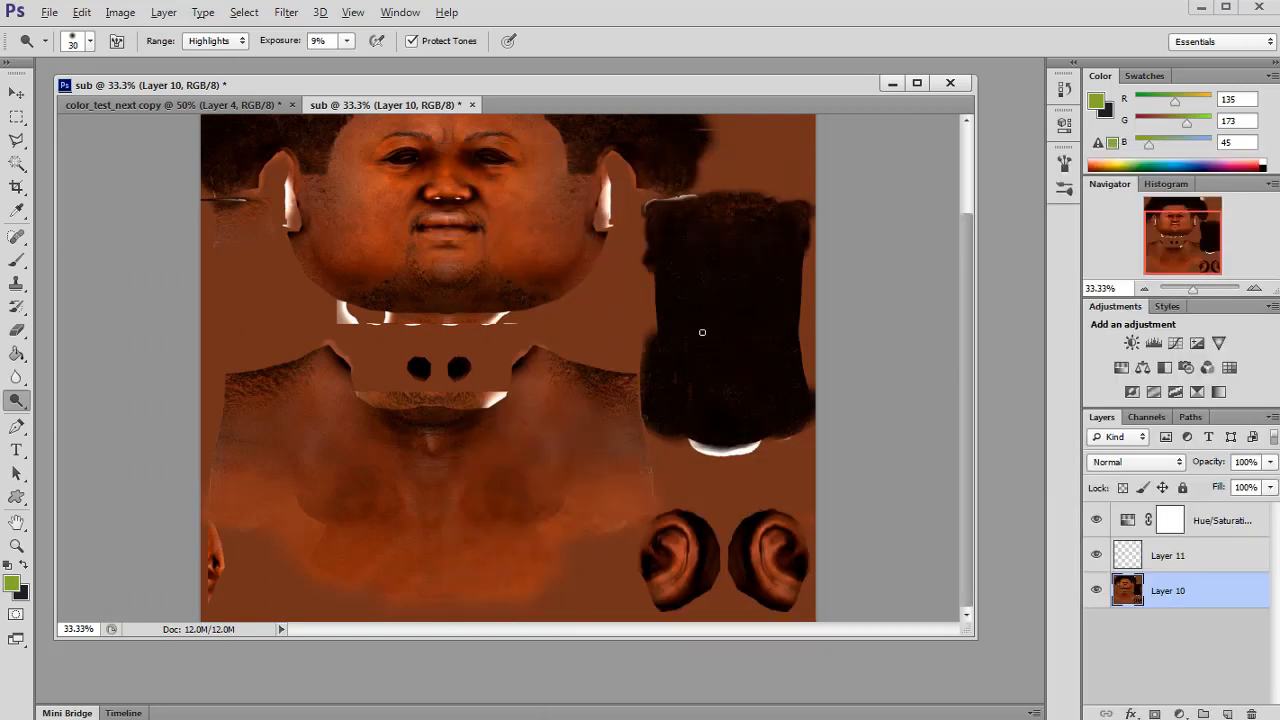
Switch to the Unreal editor and import sub.tga into the Afroamerican_character package under the name sub.
key("alt+Tab")
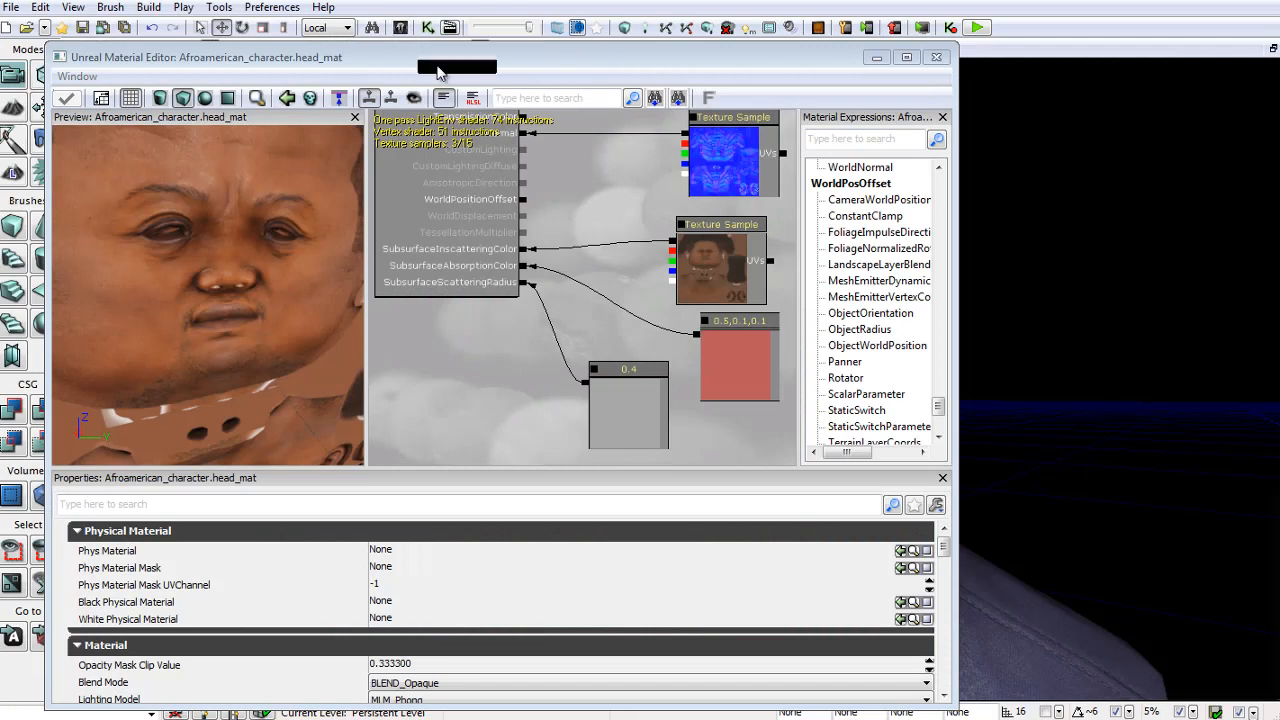
key("alt+Tab")
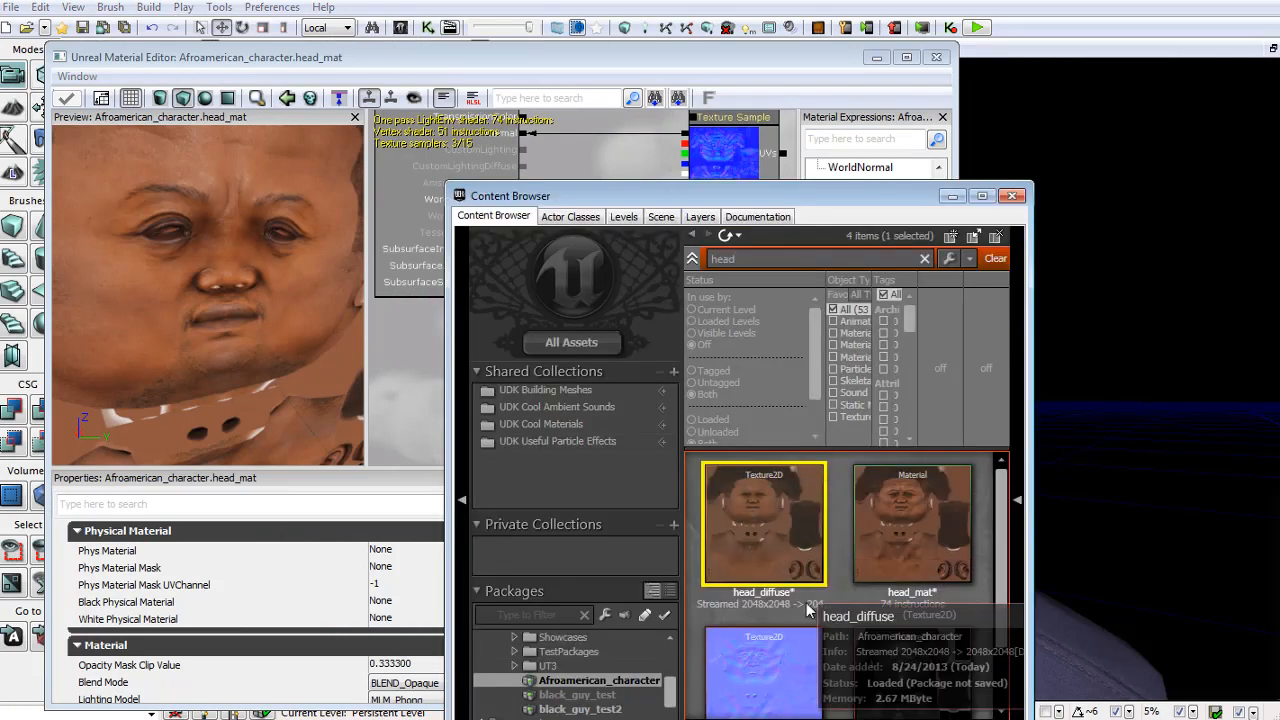
left_click_drag(729, 187, 939, 55)
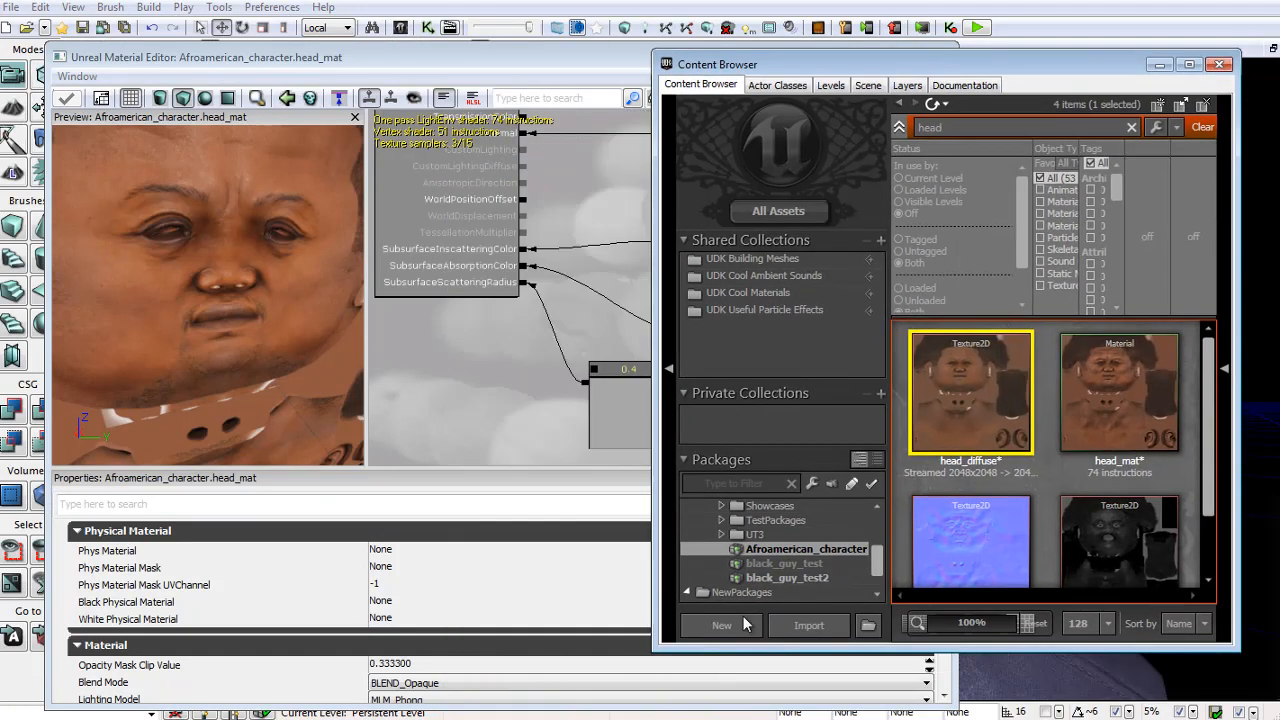
left_click(812, 623)
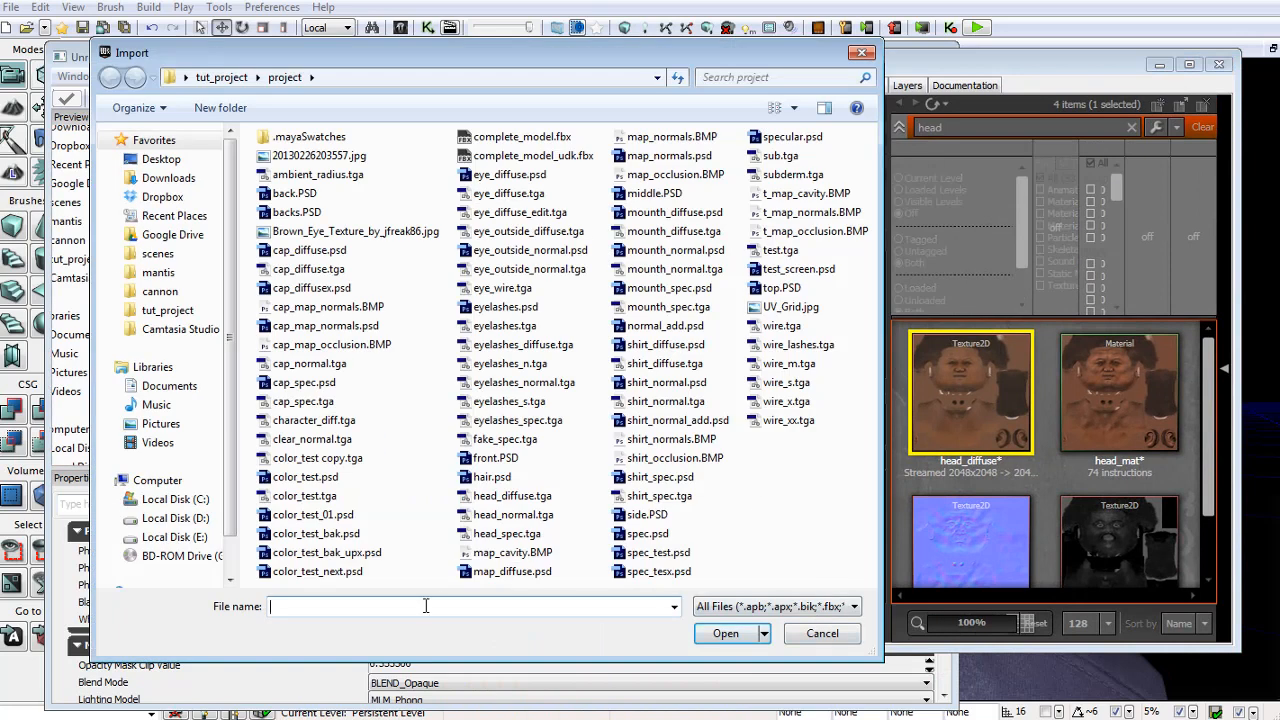
type("sub")
key("Down")
key("Return")
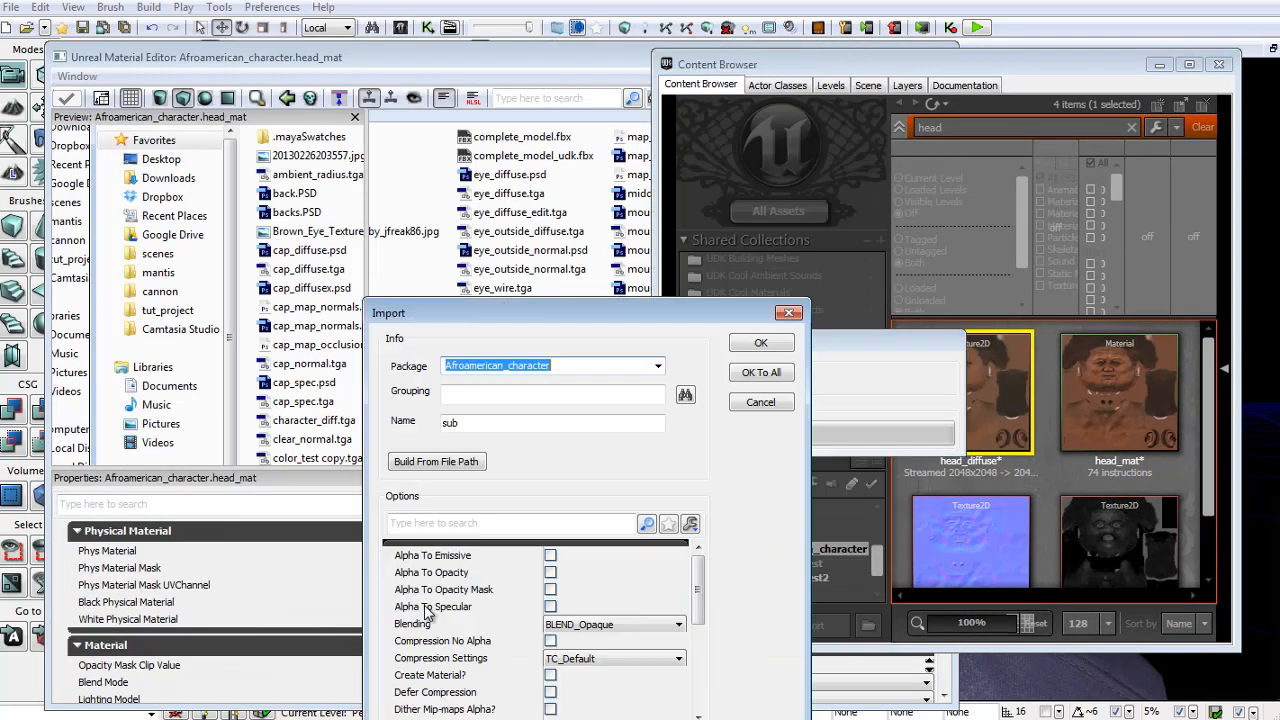
left_click(756, 347)
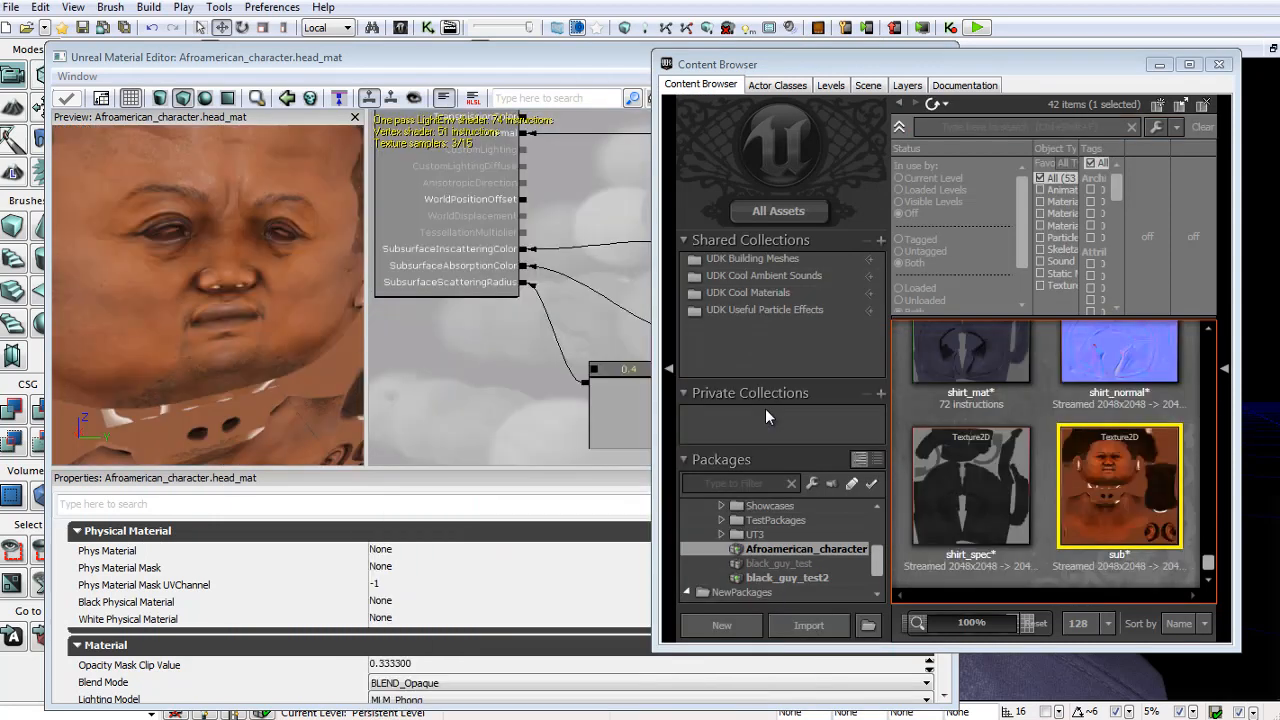
Add the sub texture to the head_mat graph, wire it to SubsurfaceInscatteringColor, and move the head_diffuse sample aside.
left_click(543, 349)
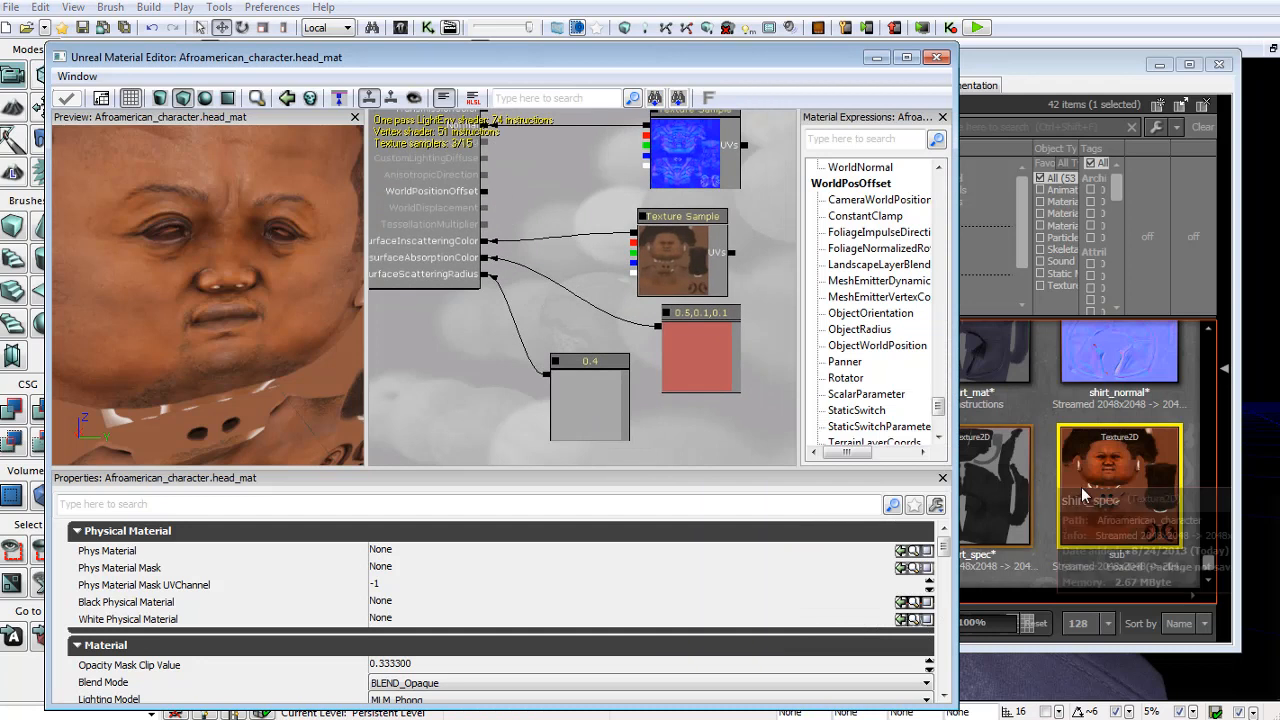
left_click_drag(1083, 495, 497, 272)
left_click_drag(318, 307, 238, 284)
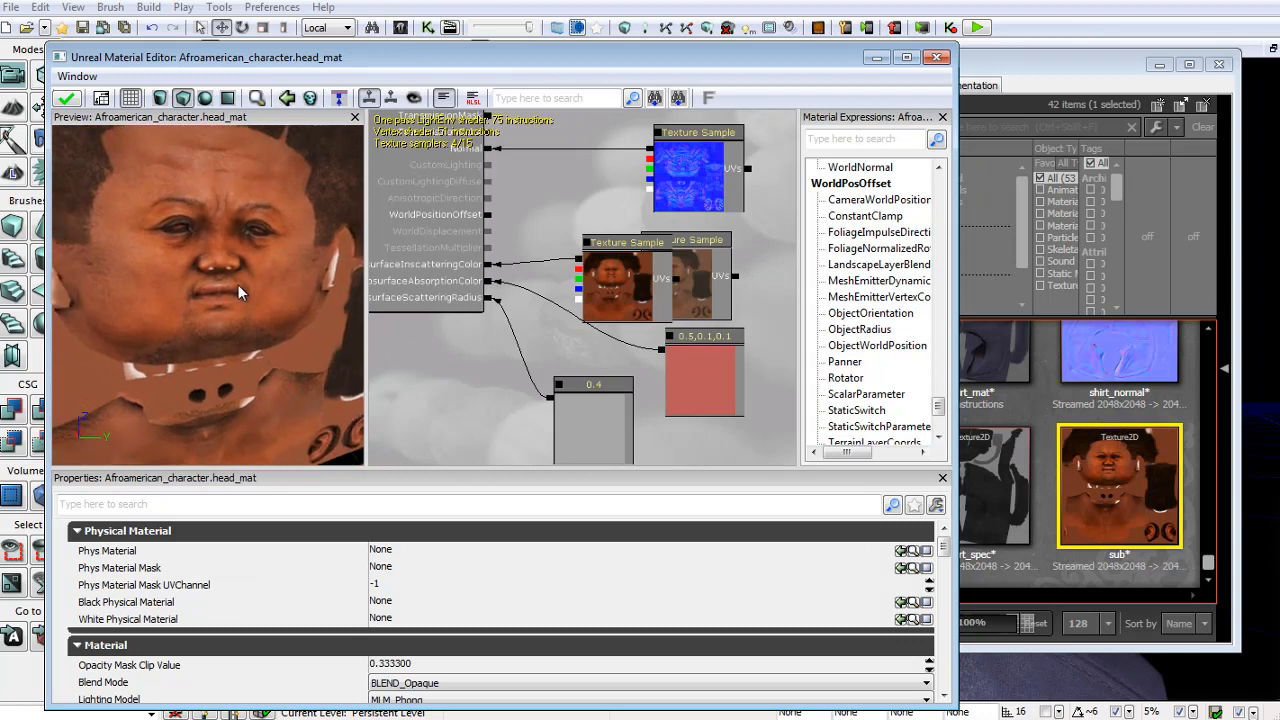
left_click(697, 272)
left_click_drag(697, 272, 762, 272)
left_click_drag(677, 301, 633, 315)
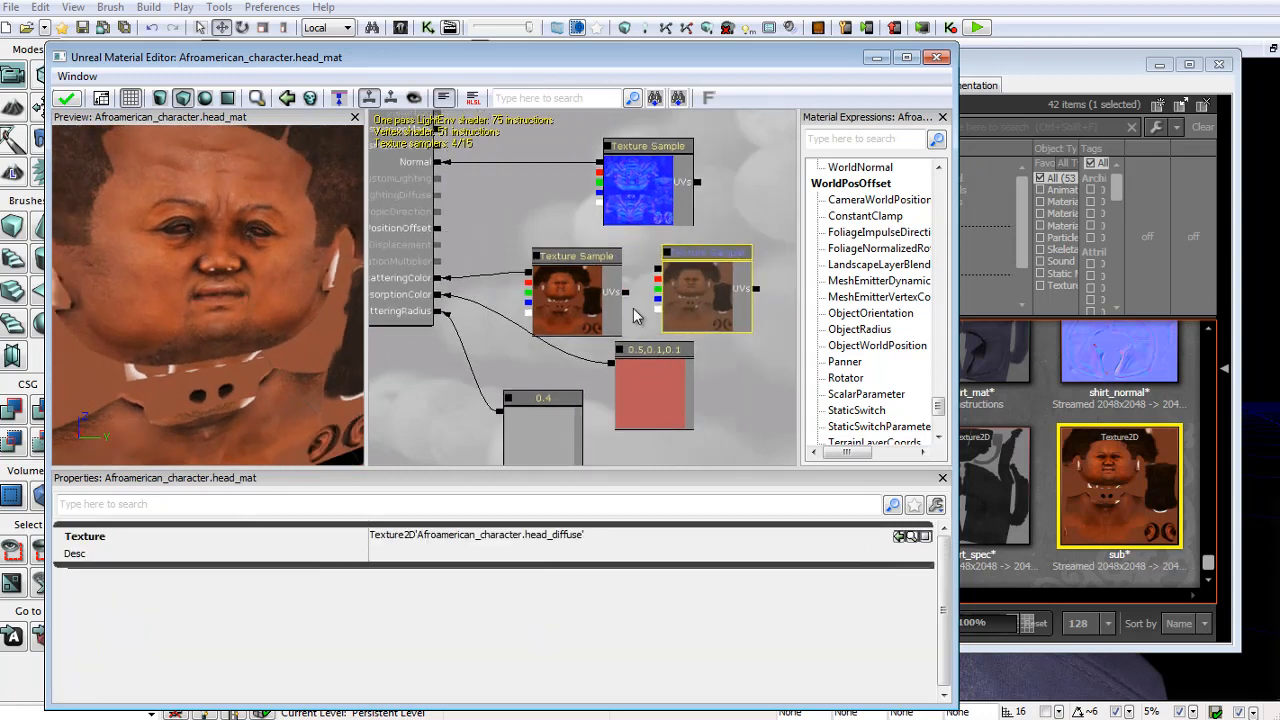
Try head_diffuse as the SubsurfaceInscatteringColor source in a widened preview, and reconnect the sub sample for comparison.
left_click_drag(318, 322, 246, 282)
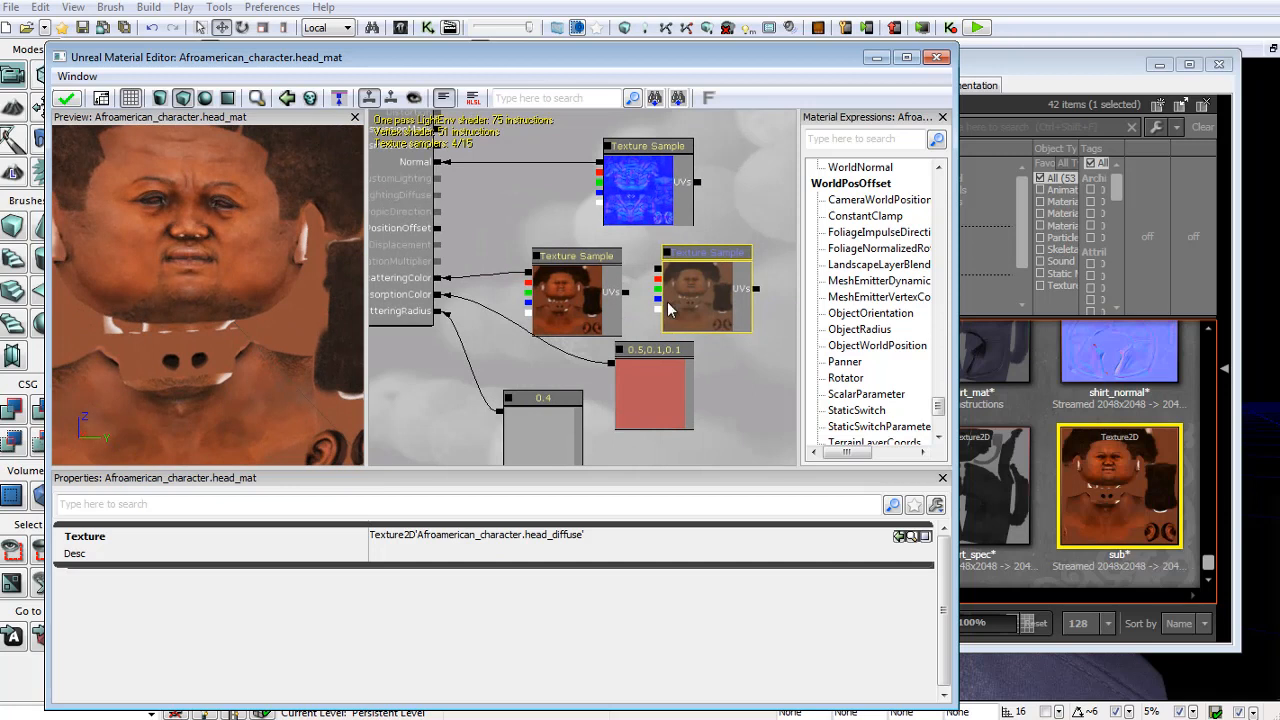
left_click(657, 276)
left_click_drag(325, 268, 484, 255)
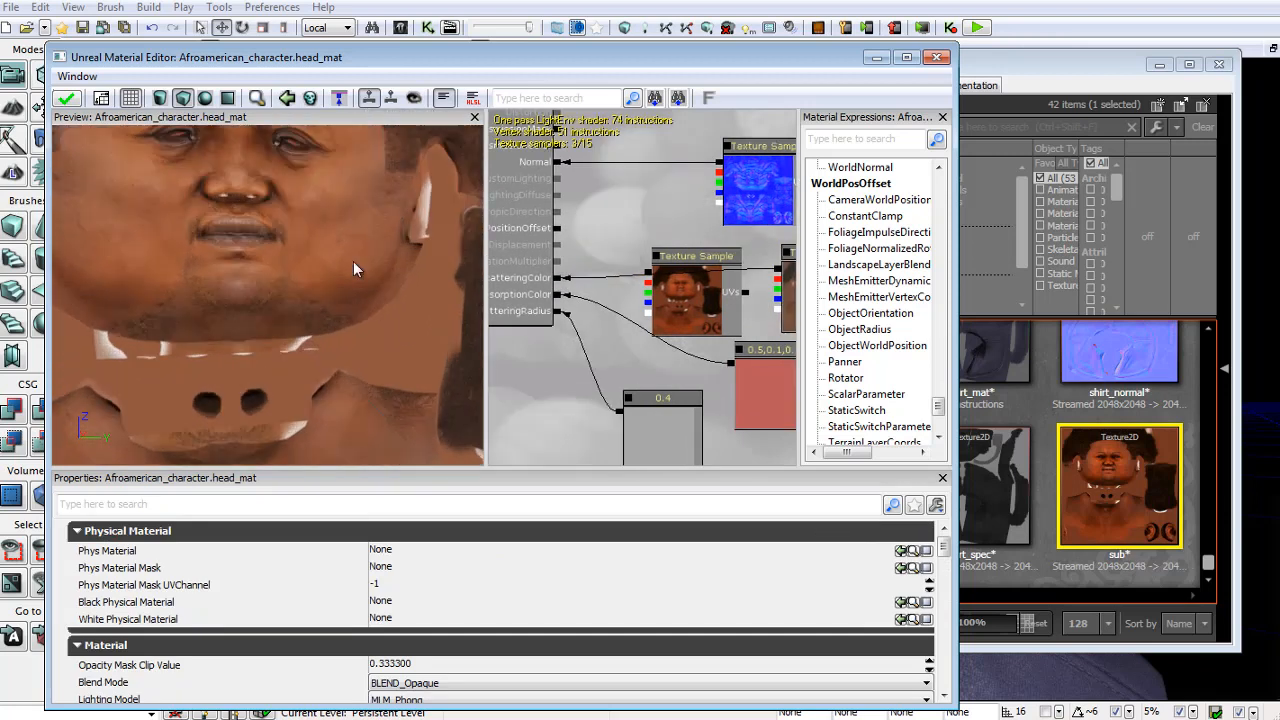
left_click_drag(352, 259, 322, 234)
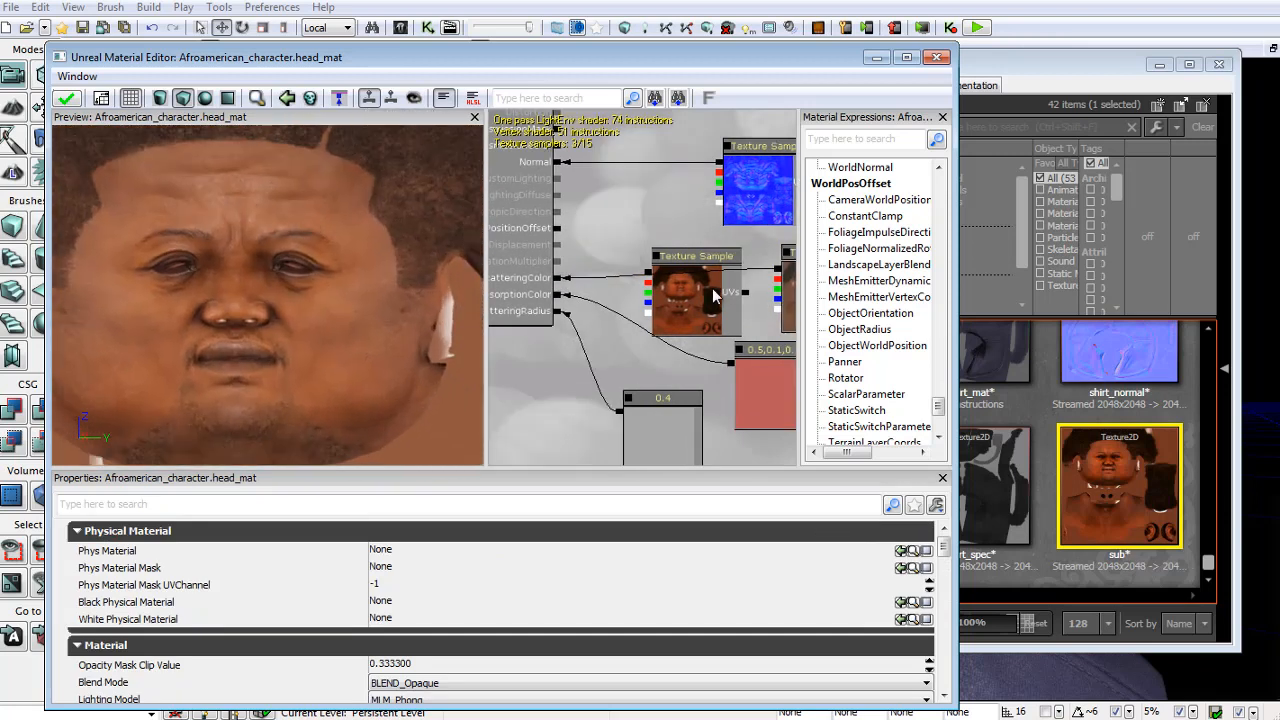
left_click_drag(712, 291, 670, 303)
scroll(675, 302, "up", 1)
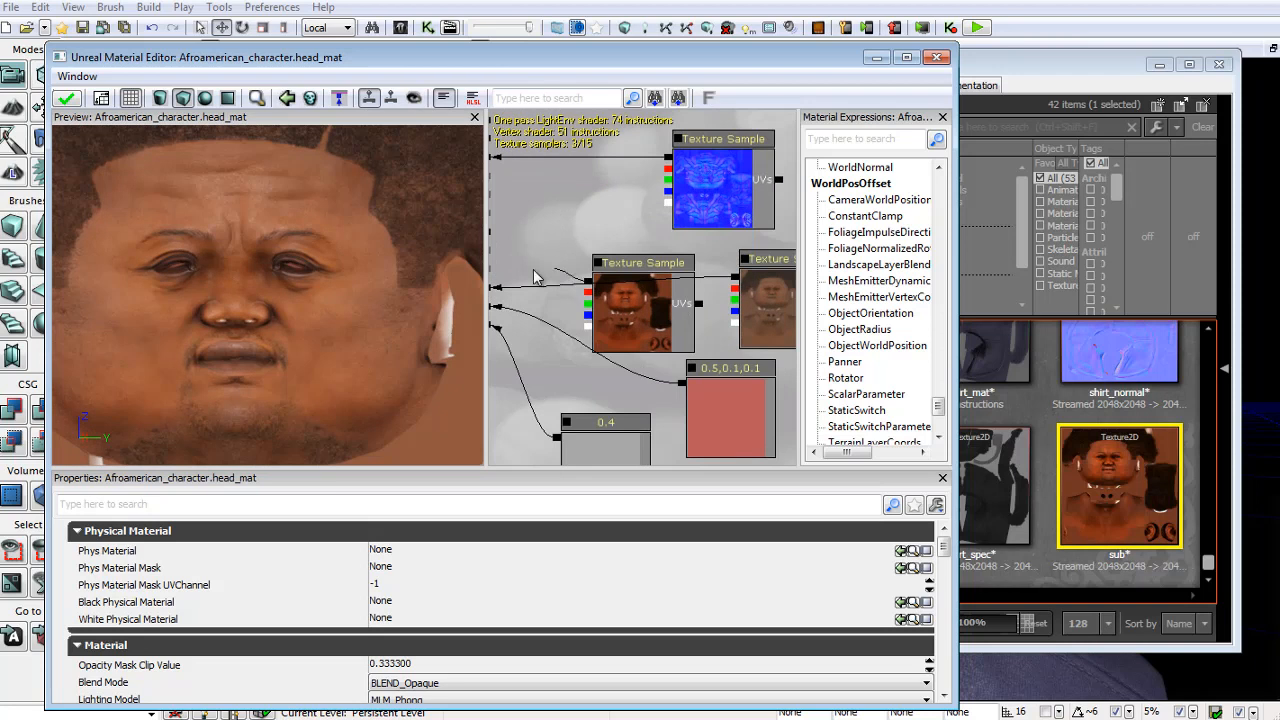
left_click_drag(537, 277, 593, 280)
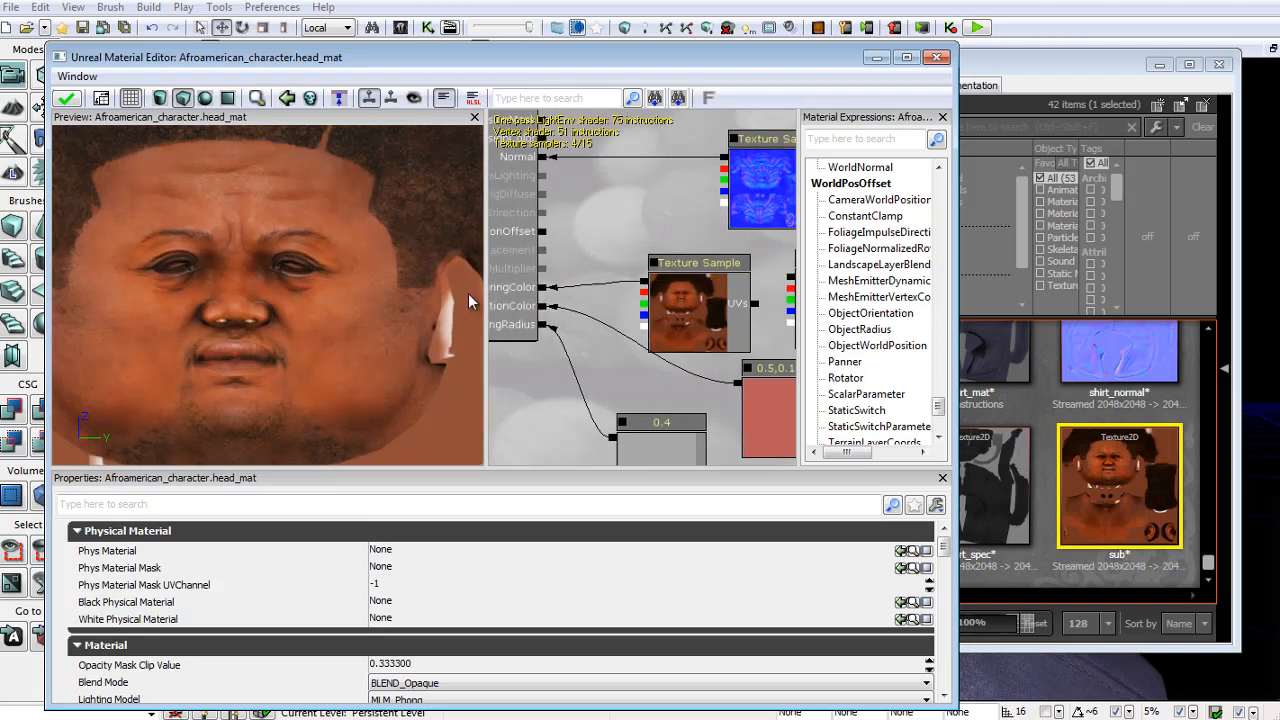
Compare the sub and head_diffuse samples on SubsurfaceInscatteringColor in a close-up preview of the nose and lips.
left_click_drag(468, 293, 269, 333)
right_click_drag(272, 364, 276, 346)
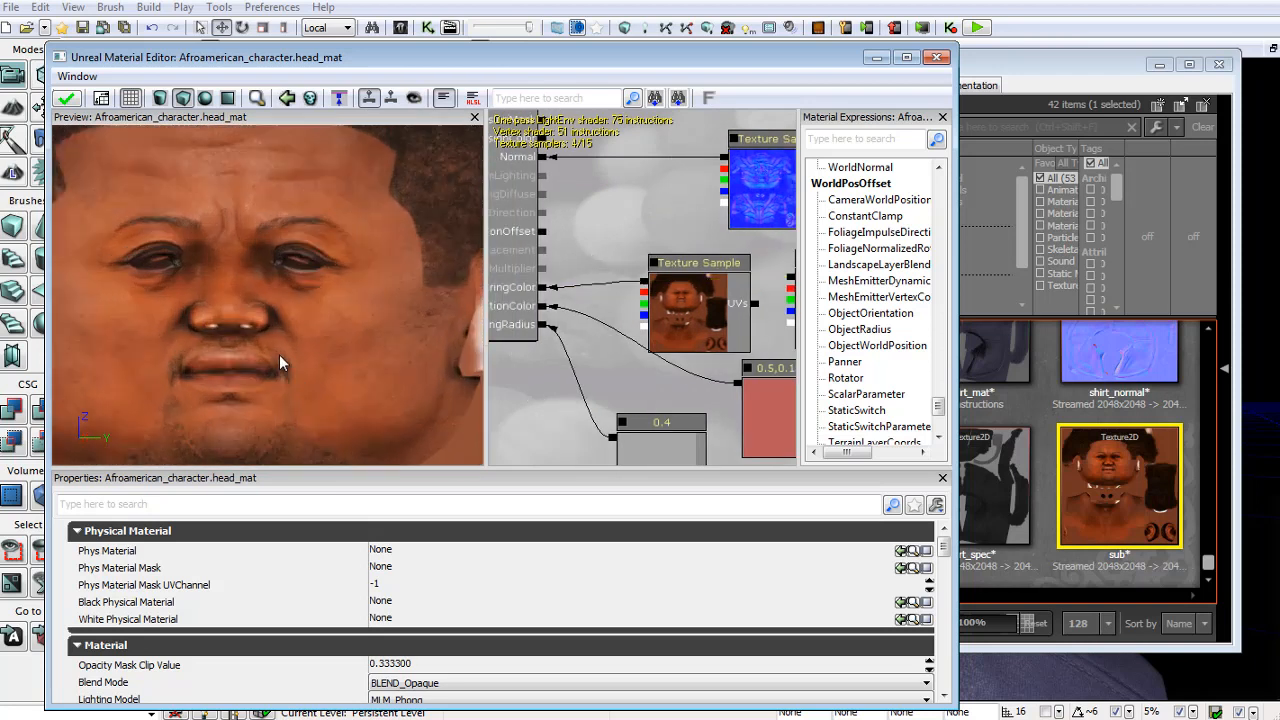
middle_click_drag(276, 346, 278, 354)
right_click_drag(278, 354, 277, 362)
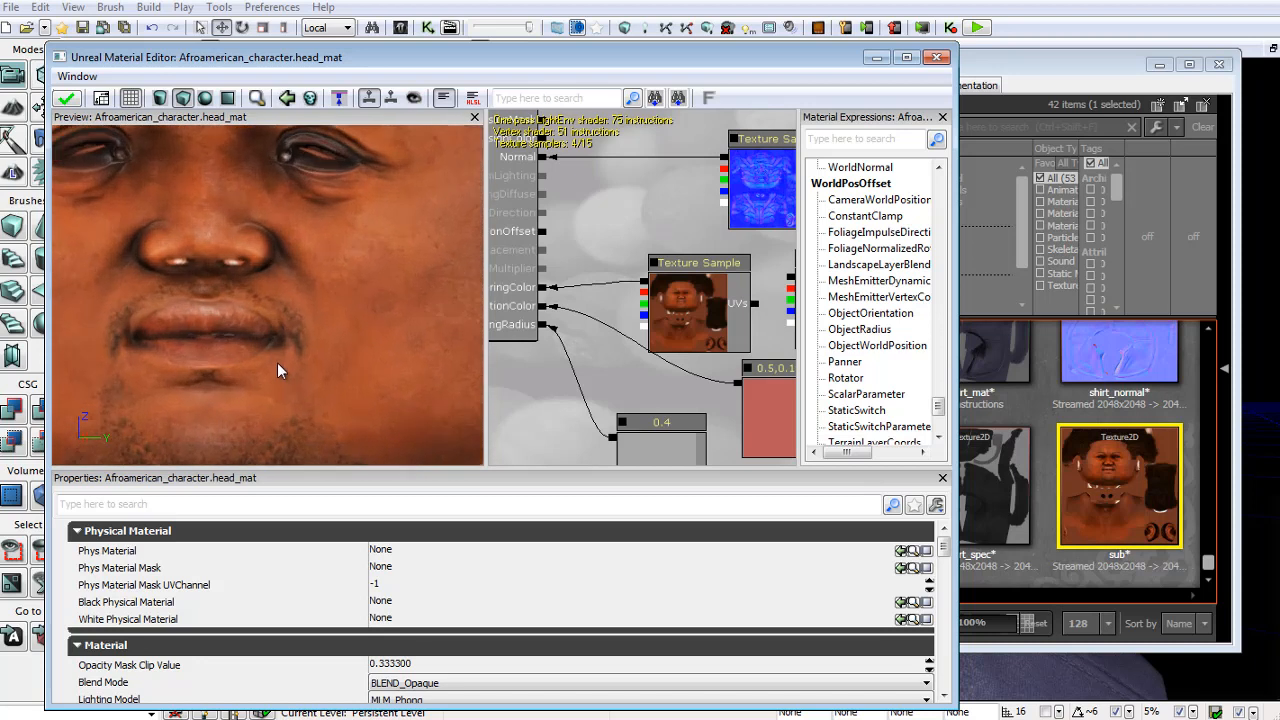
left_click_drag(769, 306, 720, 290)
scroll(707, 299, "down", 1)
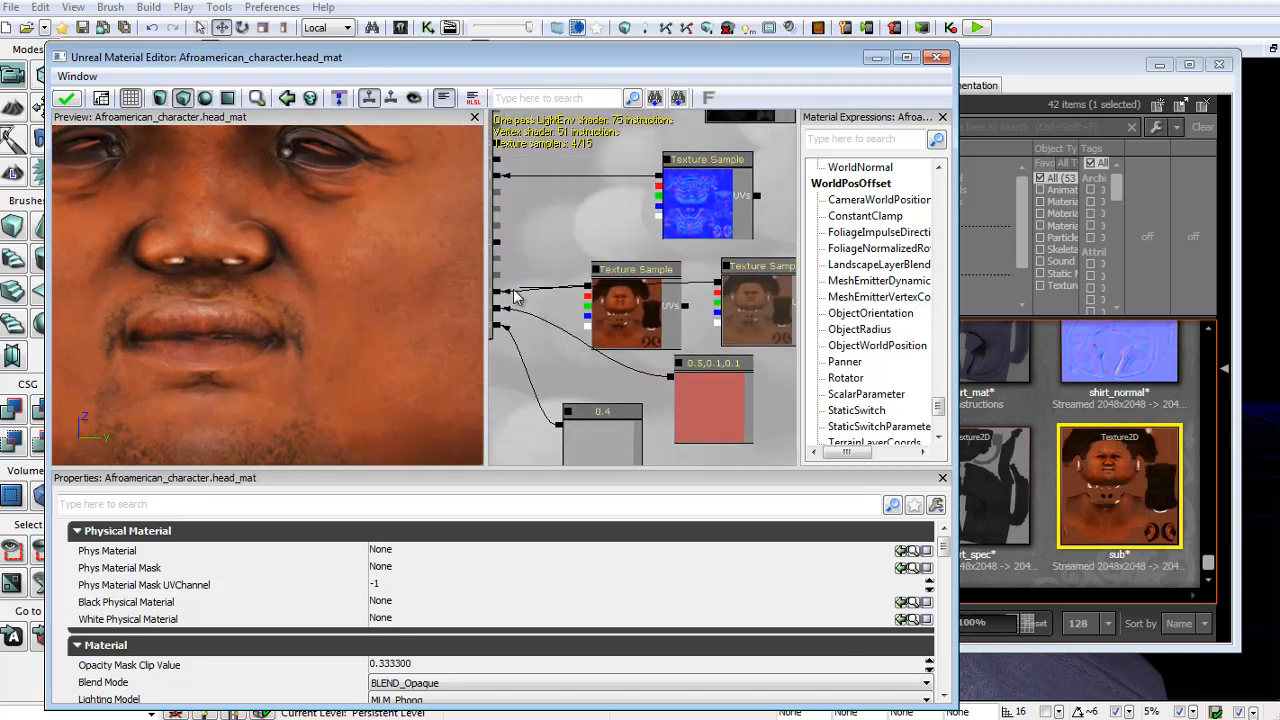
left_click_drag(514, 295, 576, 308)
left_click_drag(755, 287, 531, 308)
Delete the disconnected head_diffuse texture sample from the lower part of the material graph.
scroll(620, 308, "down", 3)
left_click(734, 316)
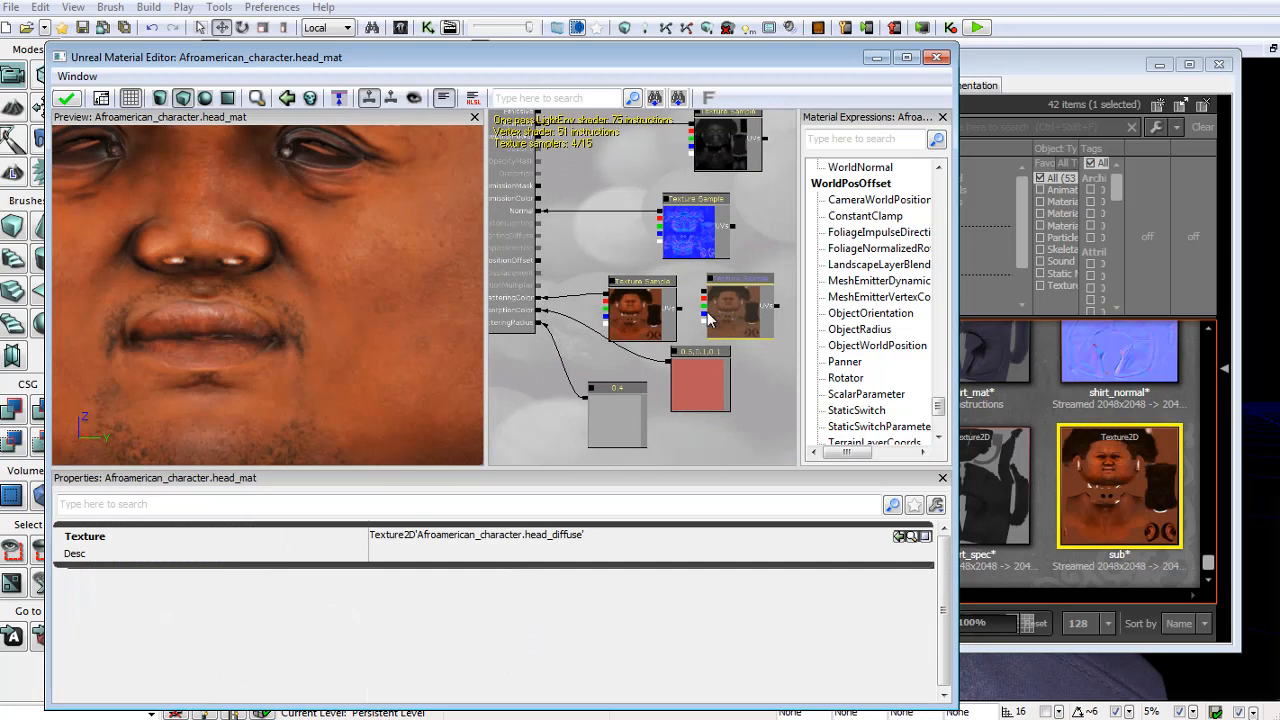
key("Delete")
Move the sub texture sample farther from the material node to make room in front of it, and narrow the preview pane.
left_click_drag(676, 306, 599, 311)
scroll(599, 311, "up", 3)
right_click(679, 312)
left_click(488, 299)
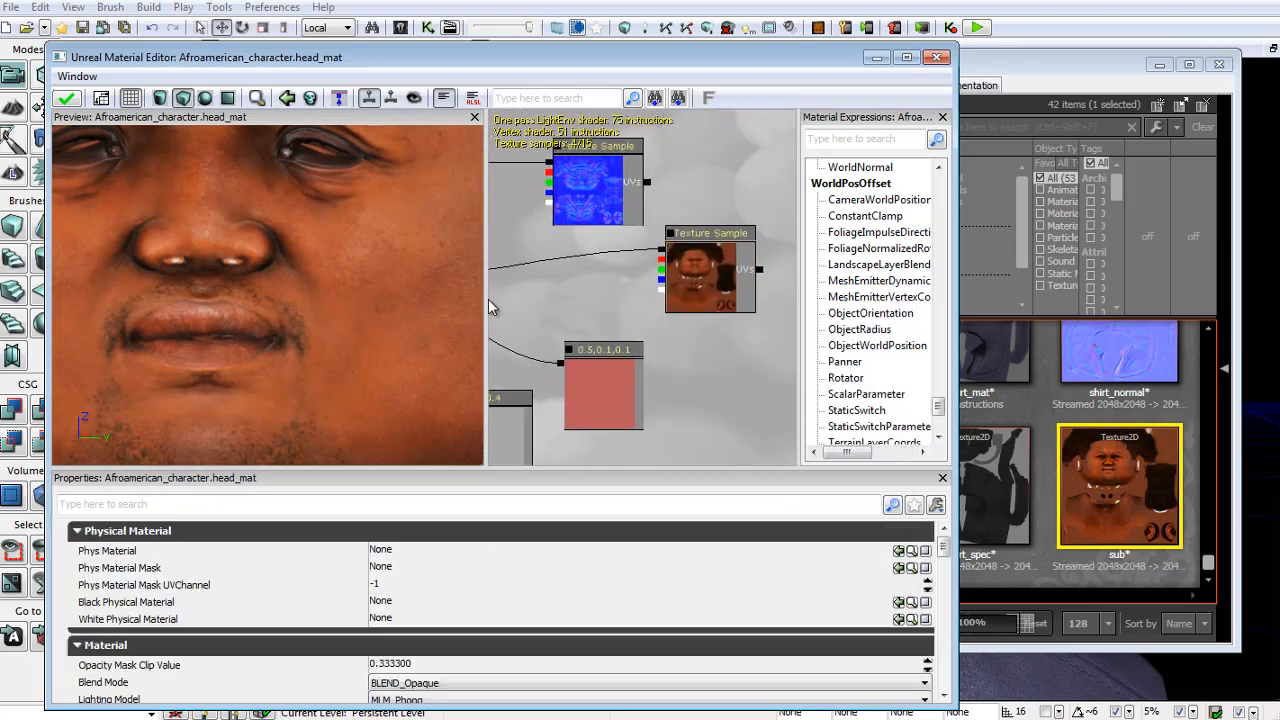
left_click_drag(487, 299, 359, 303)
left_click(557, 311)
left_click_drag(574, 319, 649, 275)
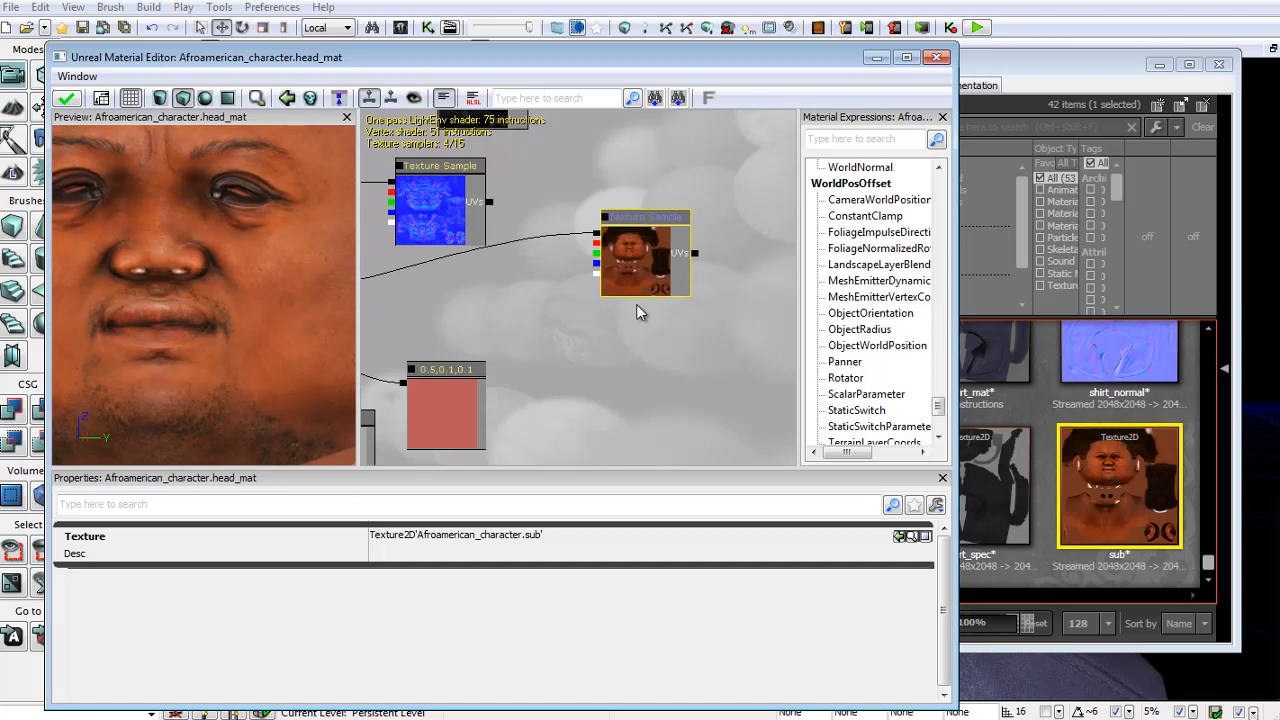
Add a Multiply node in front of the sub texture sample and wire the sample into its A input.
left_click(485, 284)
left_click_drag(532, 318, 523, 297)
left_click_drag(648, 256, 672, 262)
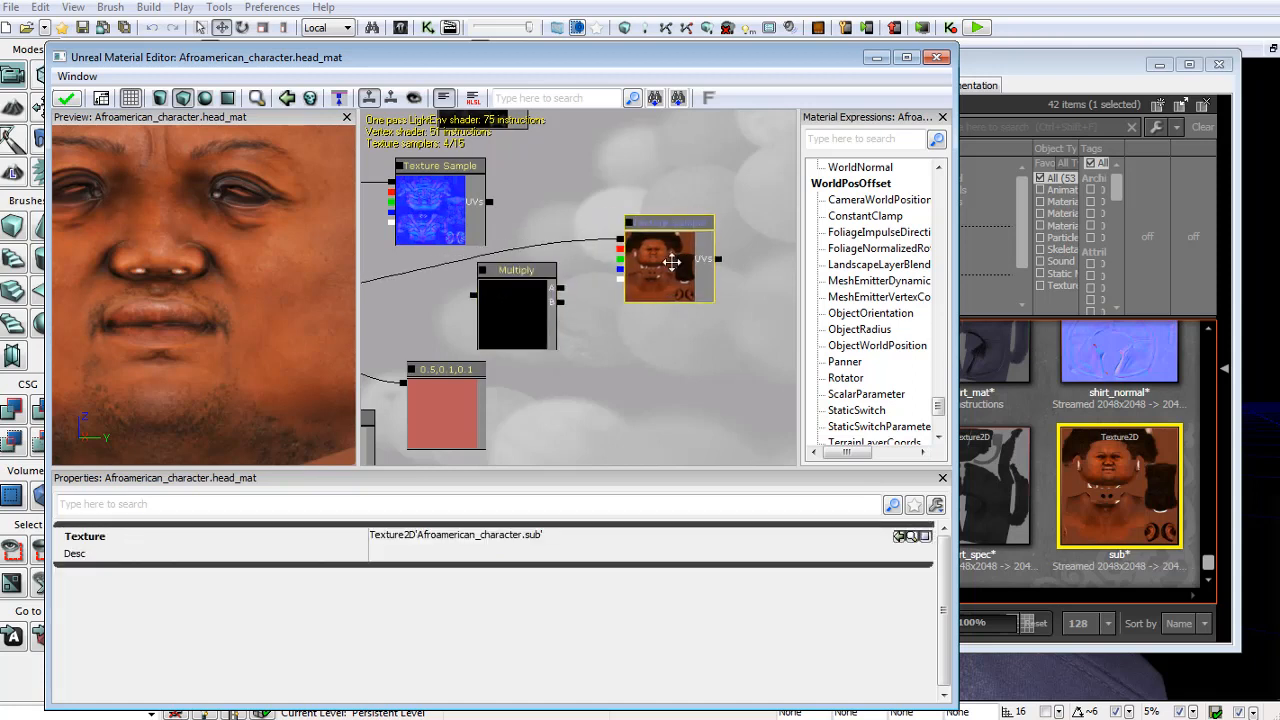
left_click_drag(526, 296, 529, 284)
left_click_drag(652, 281, 679, 273)
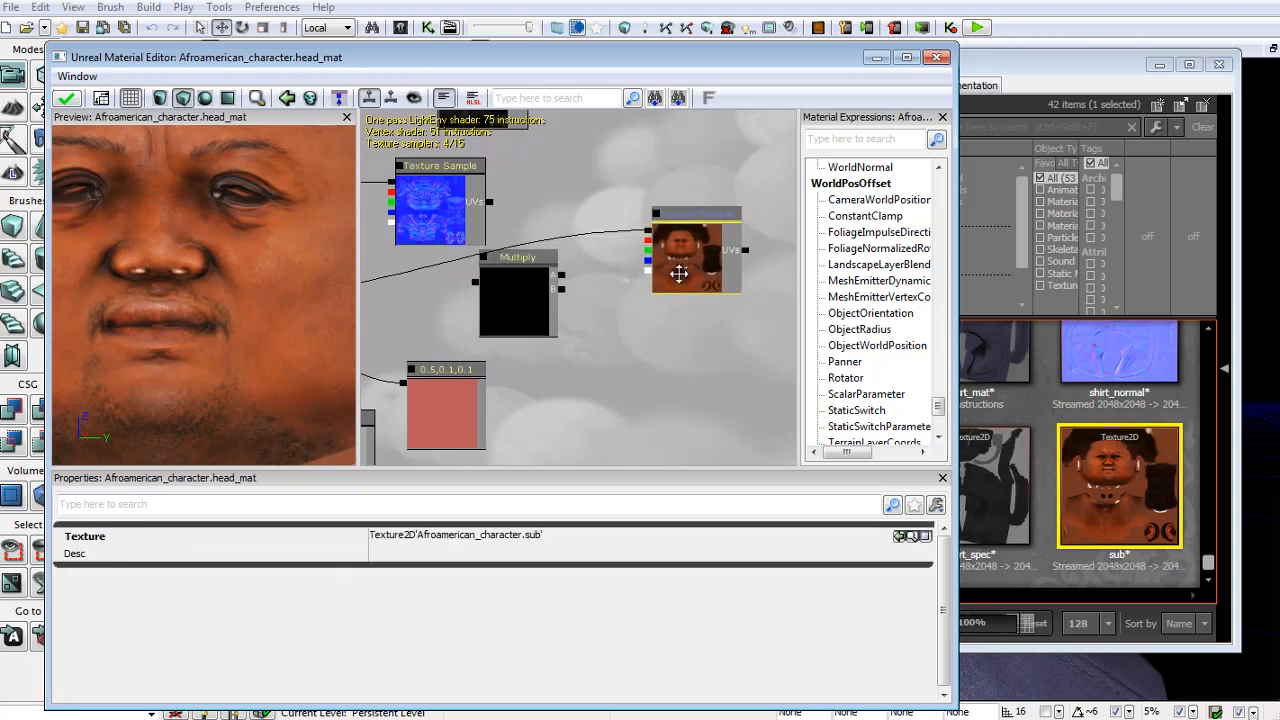
left_click_drag(563, 275, 648, 232)
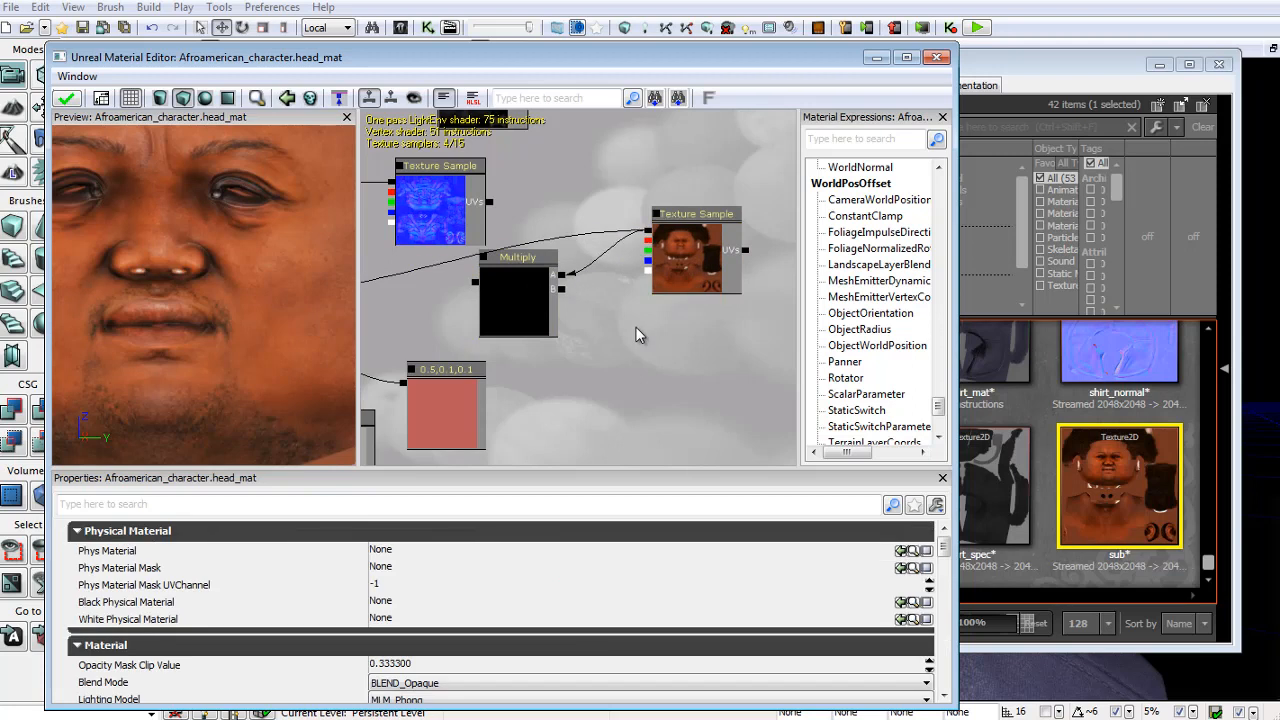
Replace the Multiply node with a Desaturation node and feed the sub texture sample into its main input.
left_click(862, 139)
type("des")
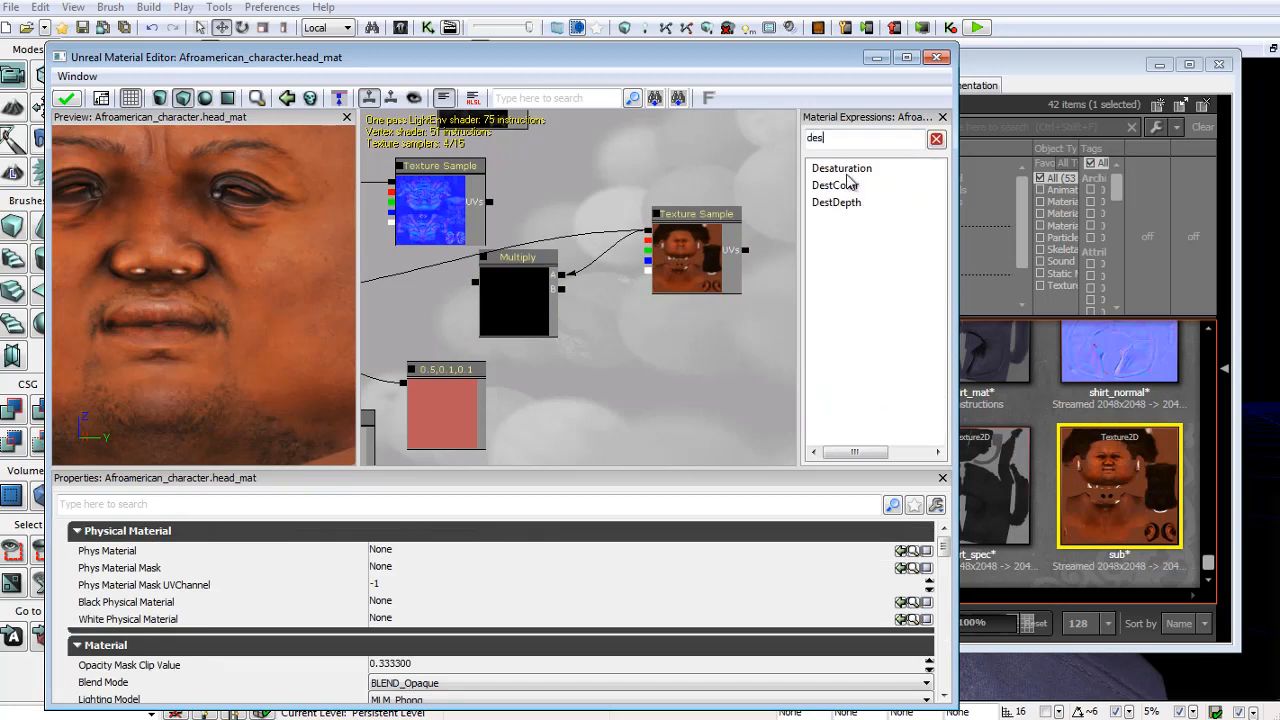
left_click_drag(636, 339, 636, 340)
left_click(630, 370)
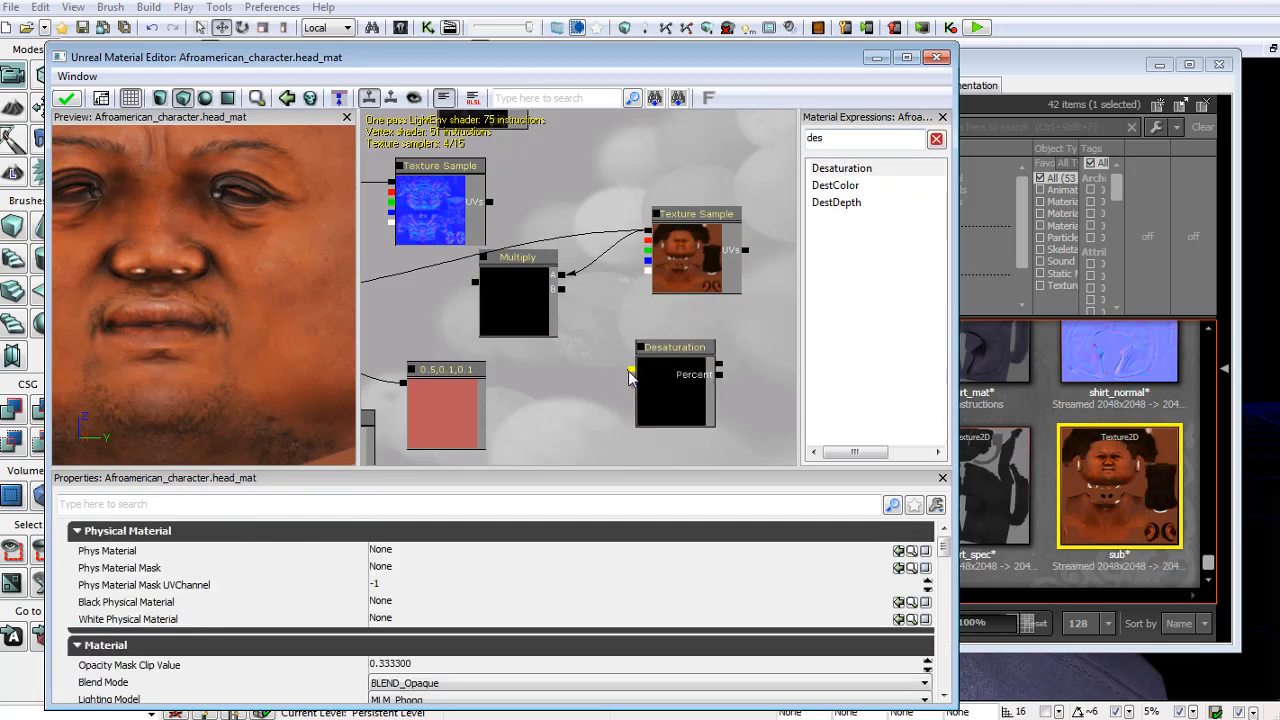
left_click(672, 385)
left_click_drag(672, 385, 643, 233)
left_click(514, 284)
key("Delete")
left_click(584, 289)
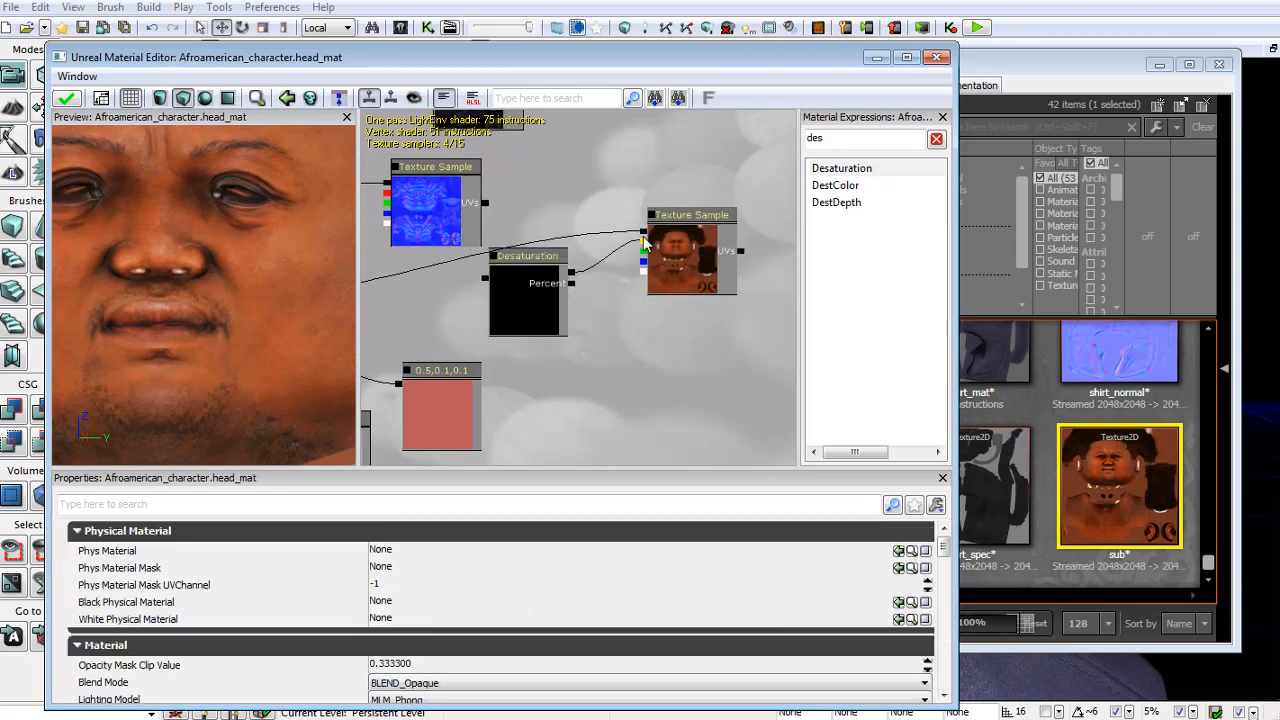
Wire a constant into the Desaturation node's Percent input and connect the node's output to SubsurfaceInscatteringColor.
left_click_drag(635, 358, 571, 284)
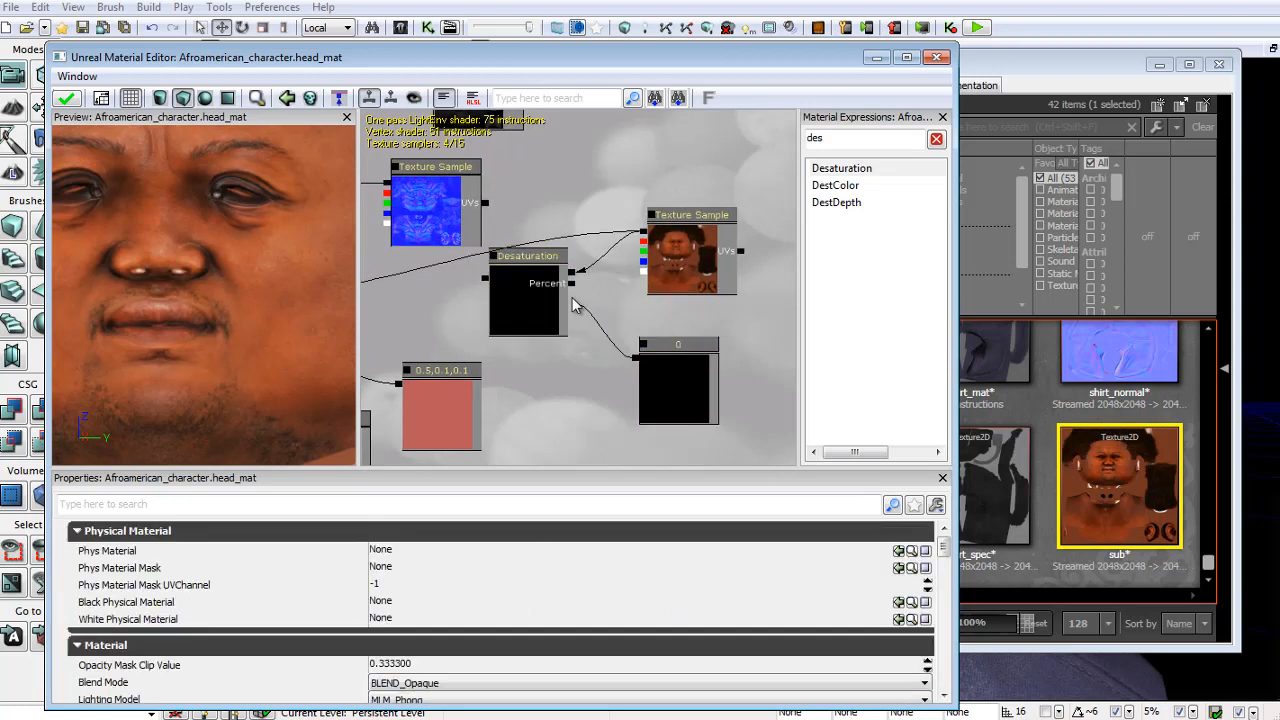
left_click_drag(582, 338, 720, 349)
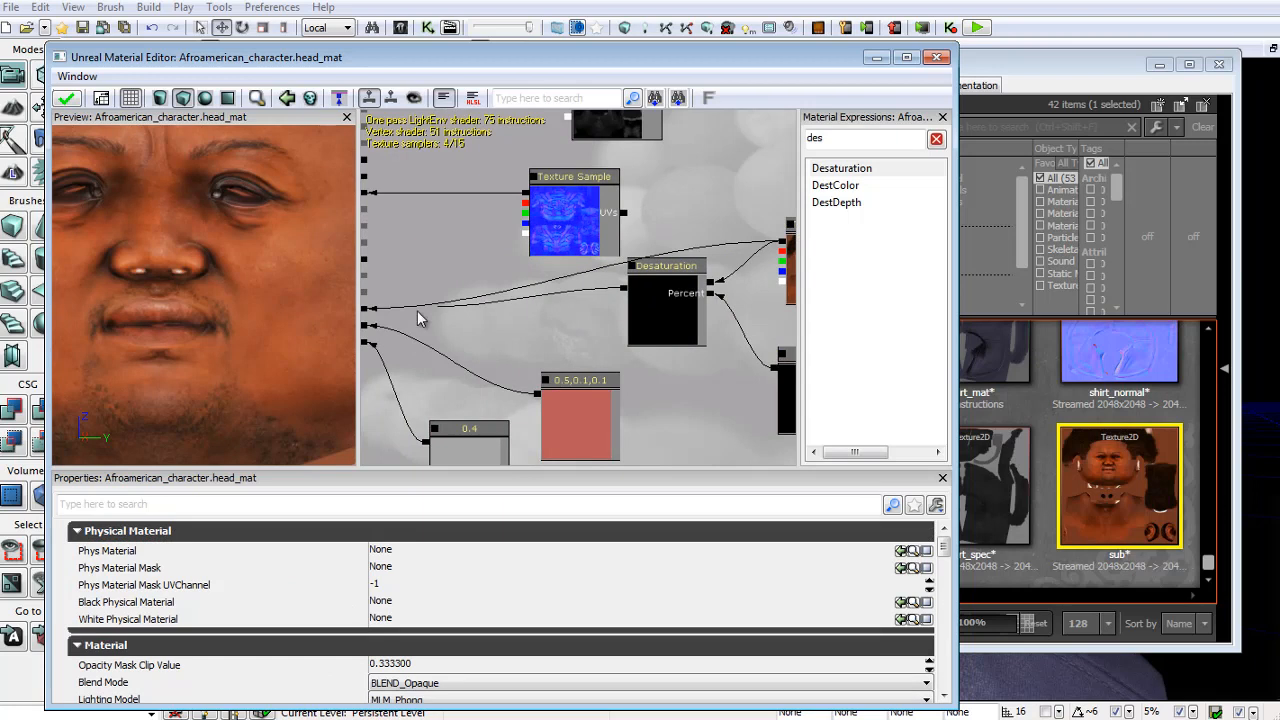
left_click_drag(417, 311, 459, 311)
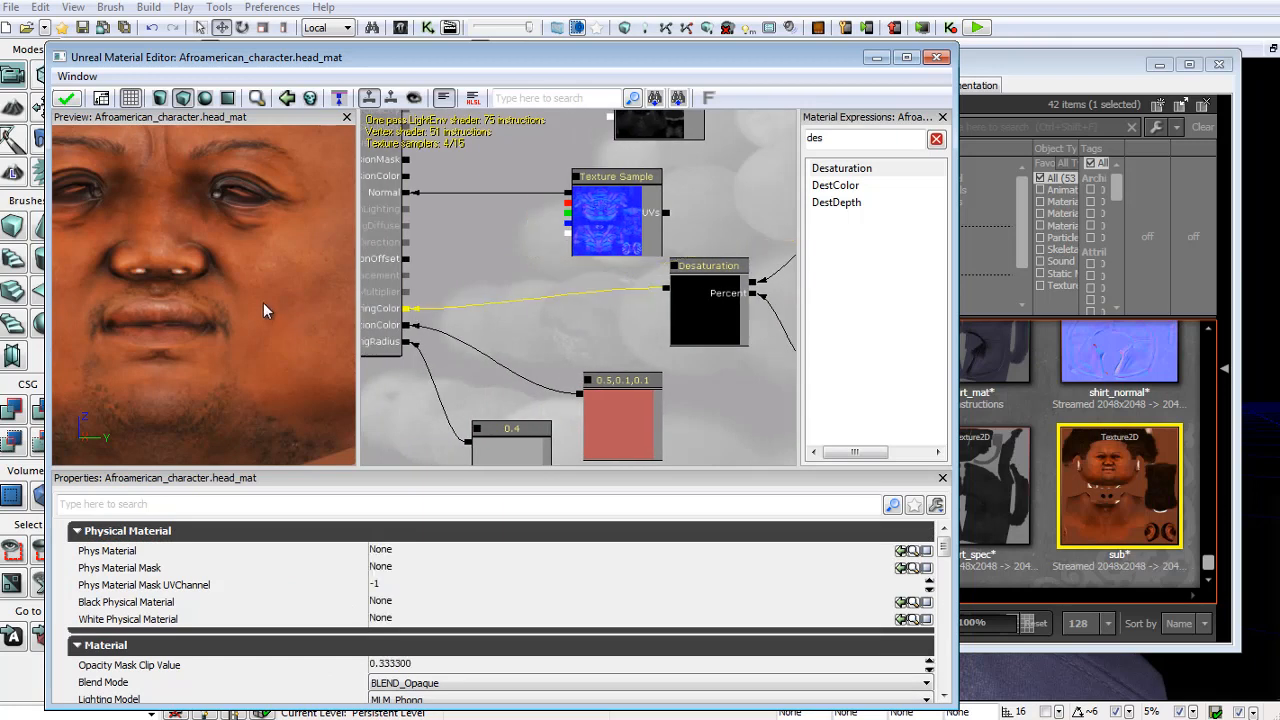
Set the Percent constant to 1 and check the effect on the whole face in the material preview.
left_click_drag(773, 343, 578, 333)
left_click(645, 380)
left_click(414, 537)
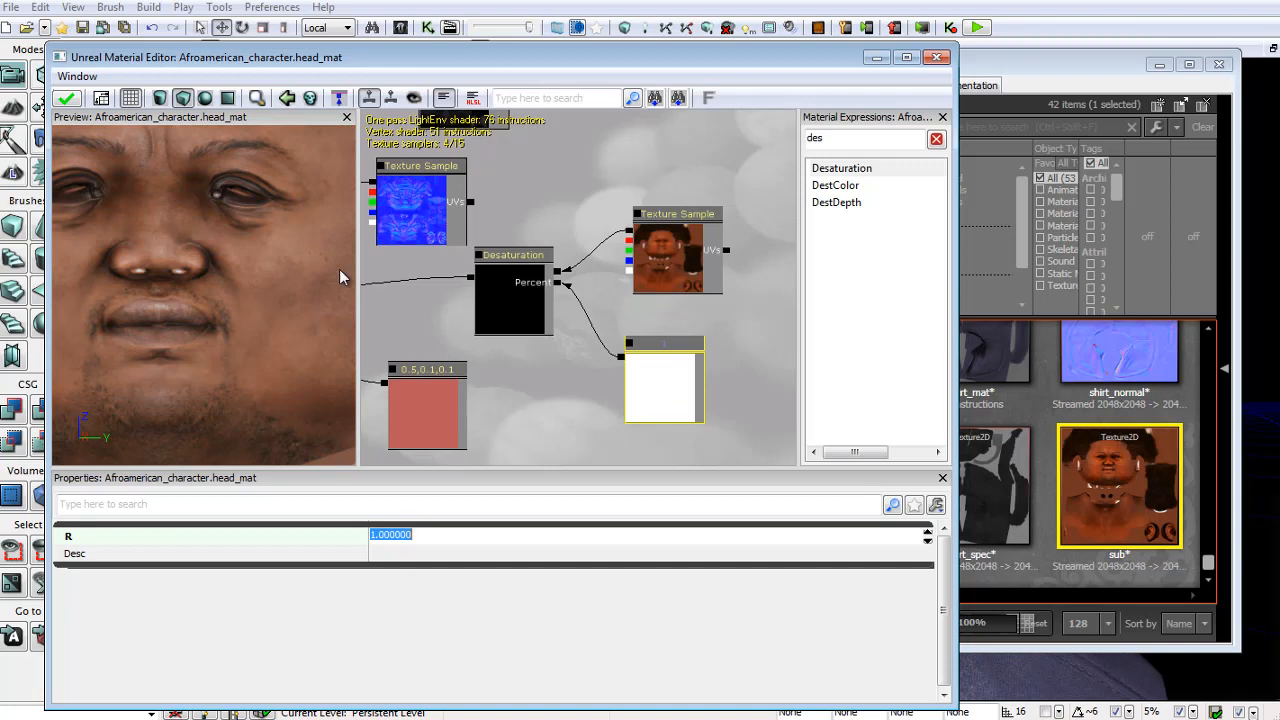
right_click_drag(270, 250, 268, 284)
left_click_drag(268, 284, 455, 233)
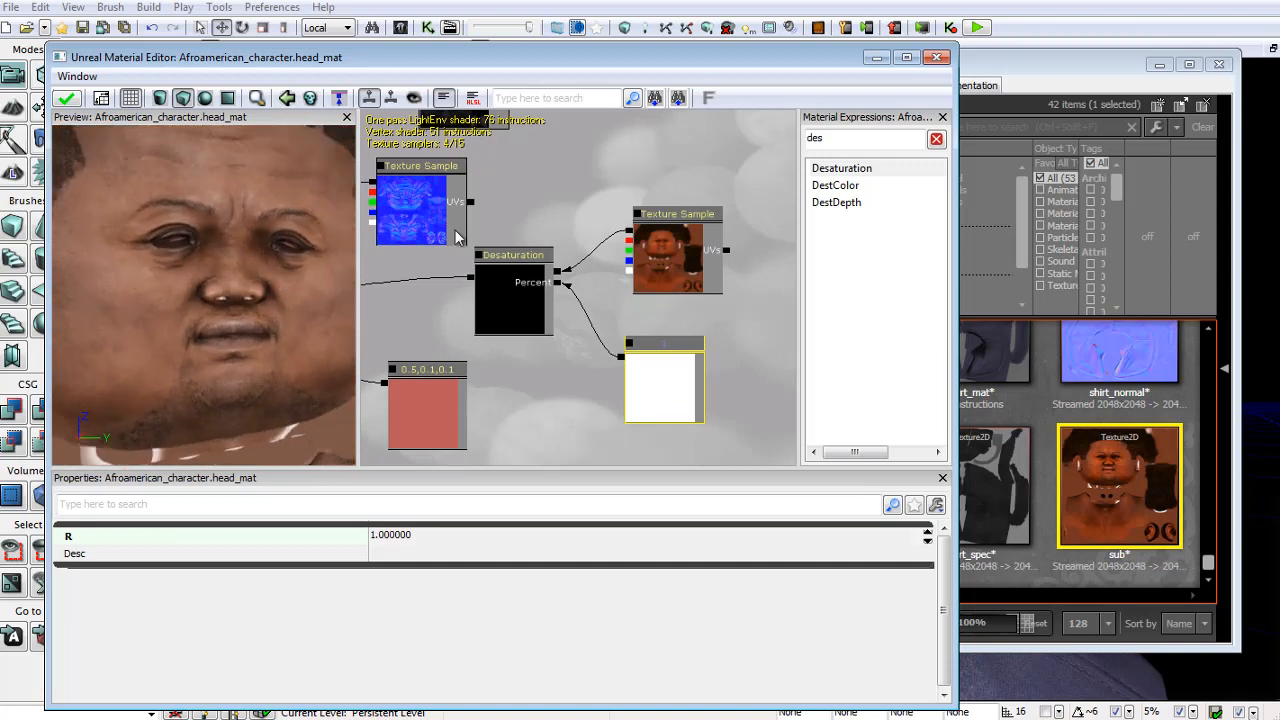
Turn on the Desaturation node's realtime preview, and try 0.1 before setting the Percent constant to 0.2.
left_click(479, 256)
mouse_move(252, 297)
left_mouse_down()
mouse_move(220, 297)
mouse_move(250, 295)
left_mouse_up()
right_click_drag(250, 295, 255, 297)
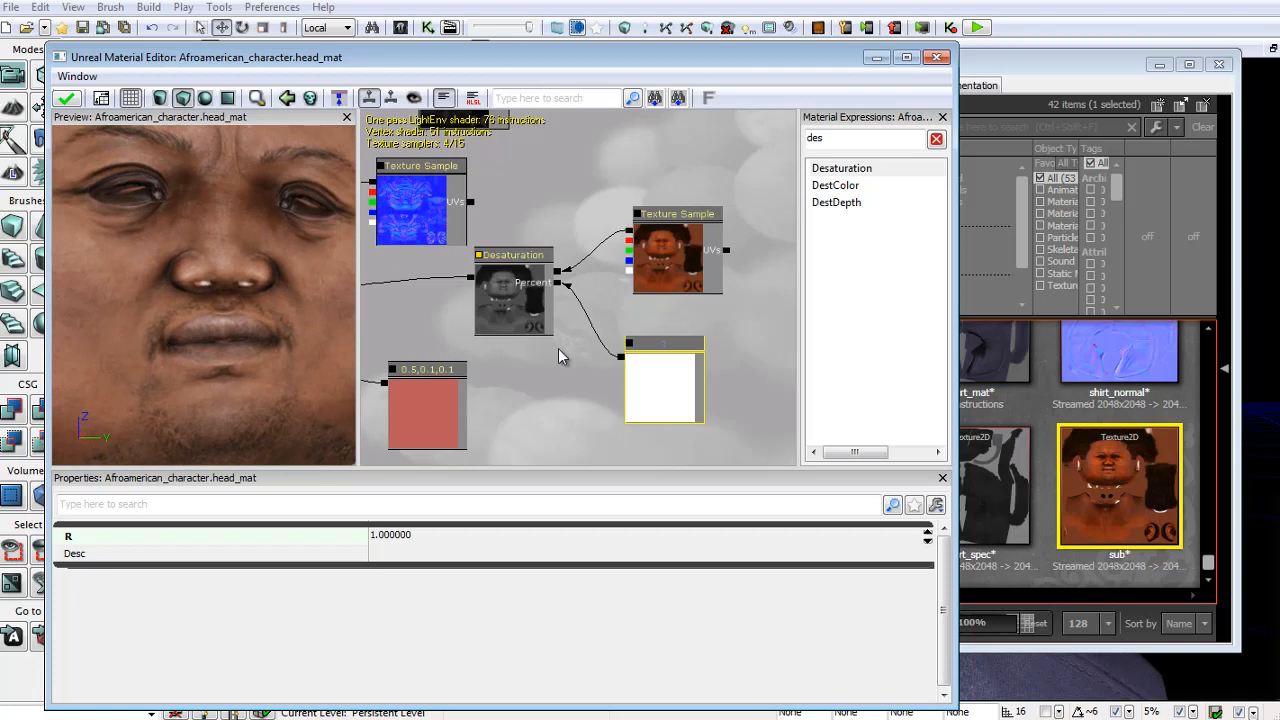
left_click(393, 535)
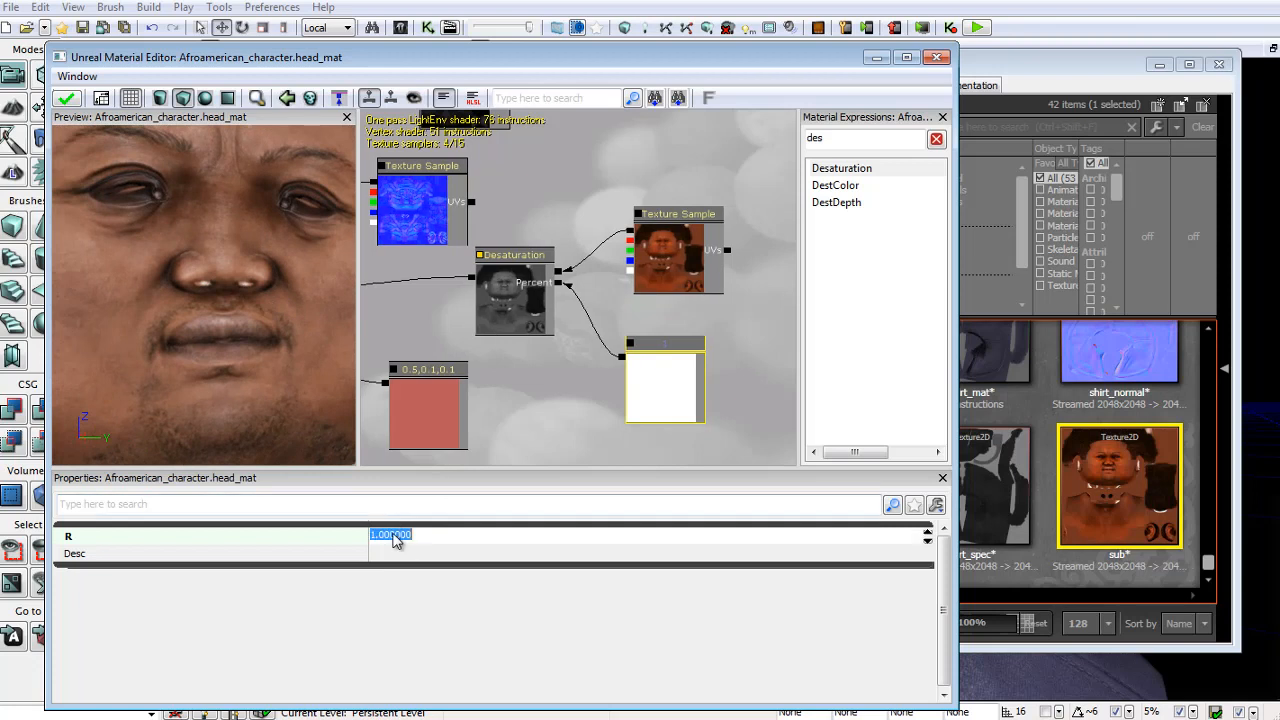
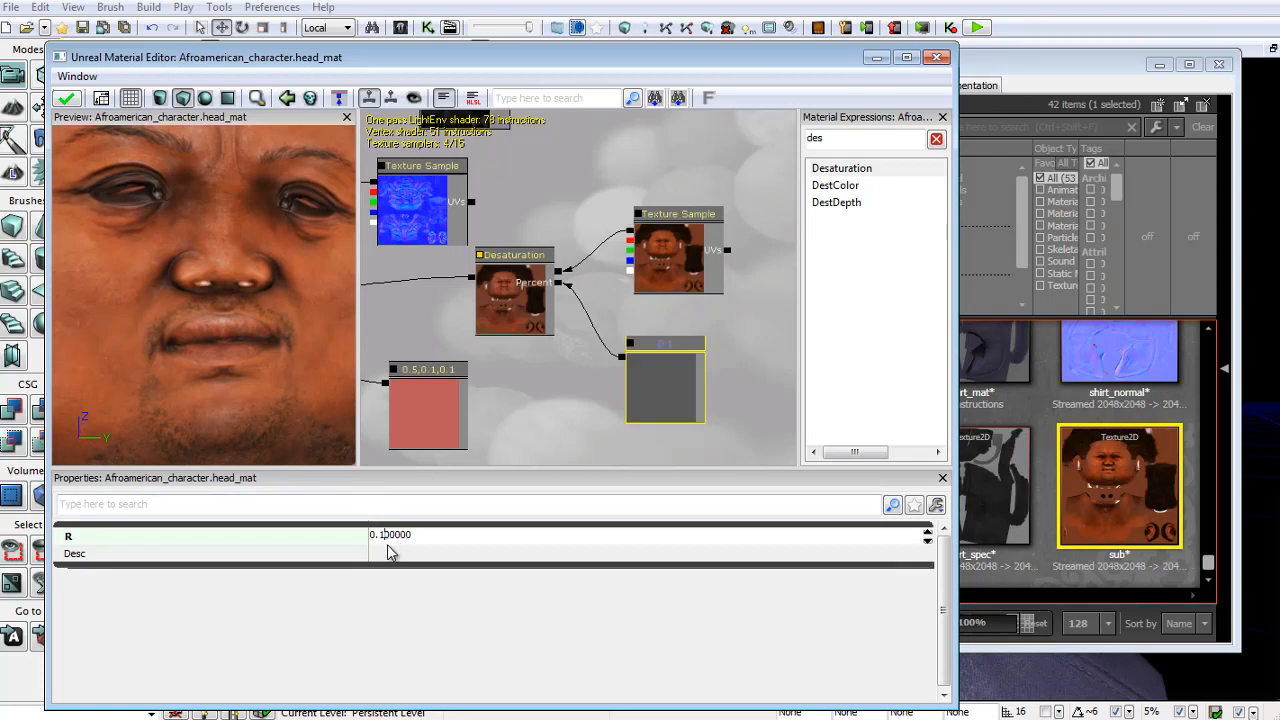
key("Return")
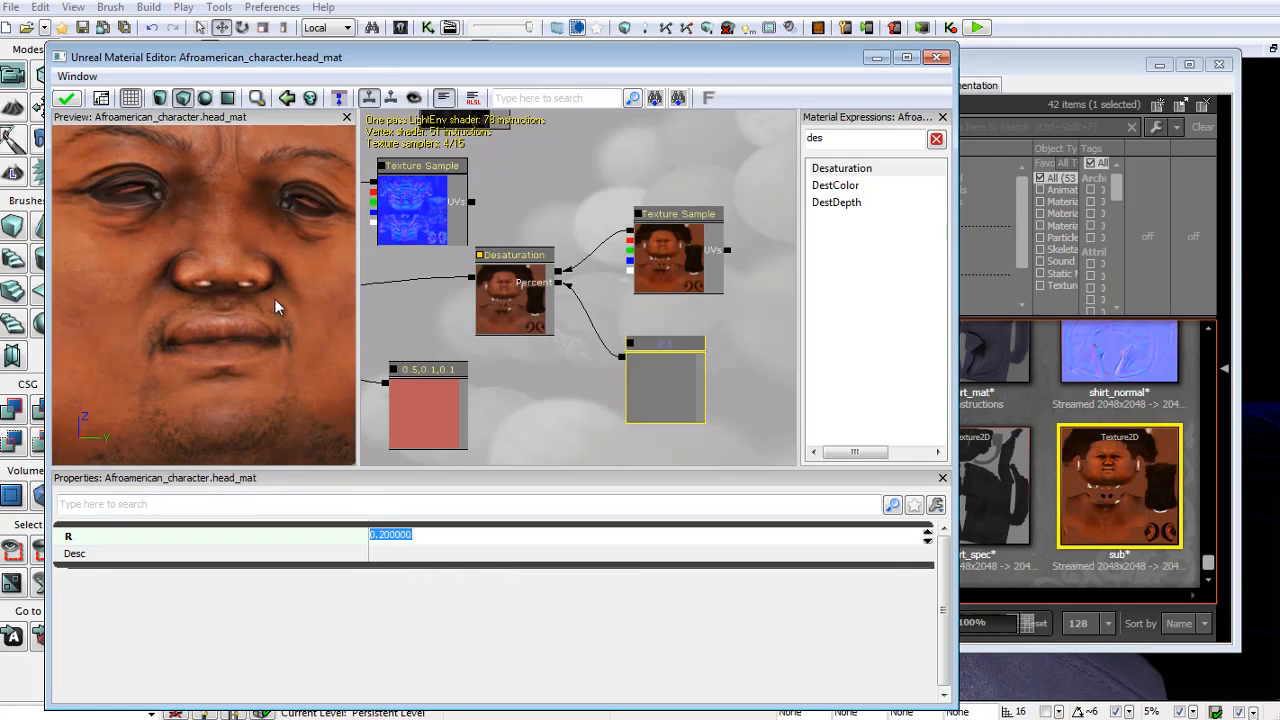
Check the desaturated result in the preview, apply the head material's changes, and minimize the Material Editor.
right_click_drag(277, 308, 280, 316)
left_click_drag(530, 293, 695, 310)
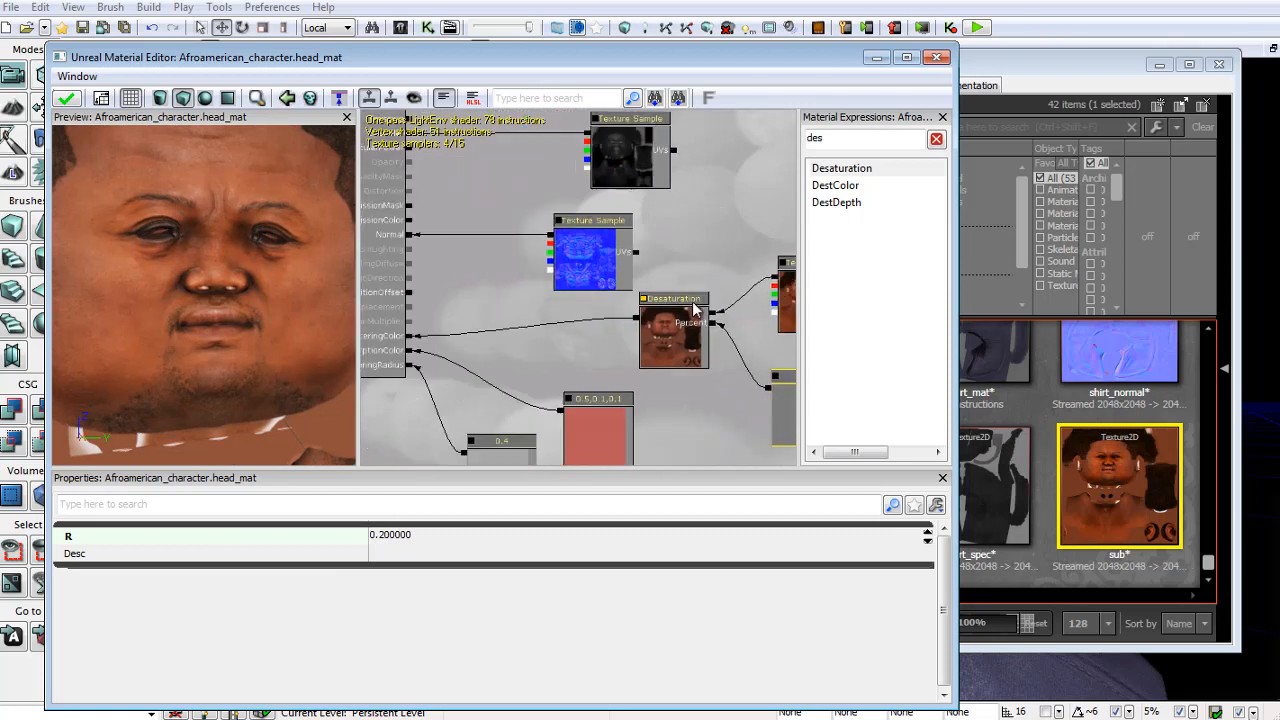
left_click(733, 279)
left_click_drag(440, 325, 413, 338)
scroll(538, 349, "down", 2)
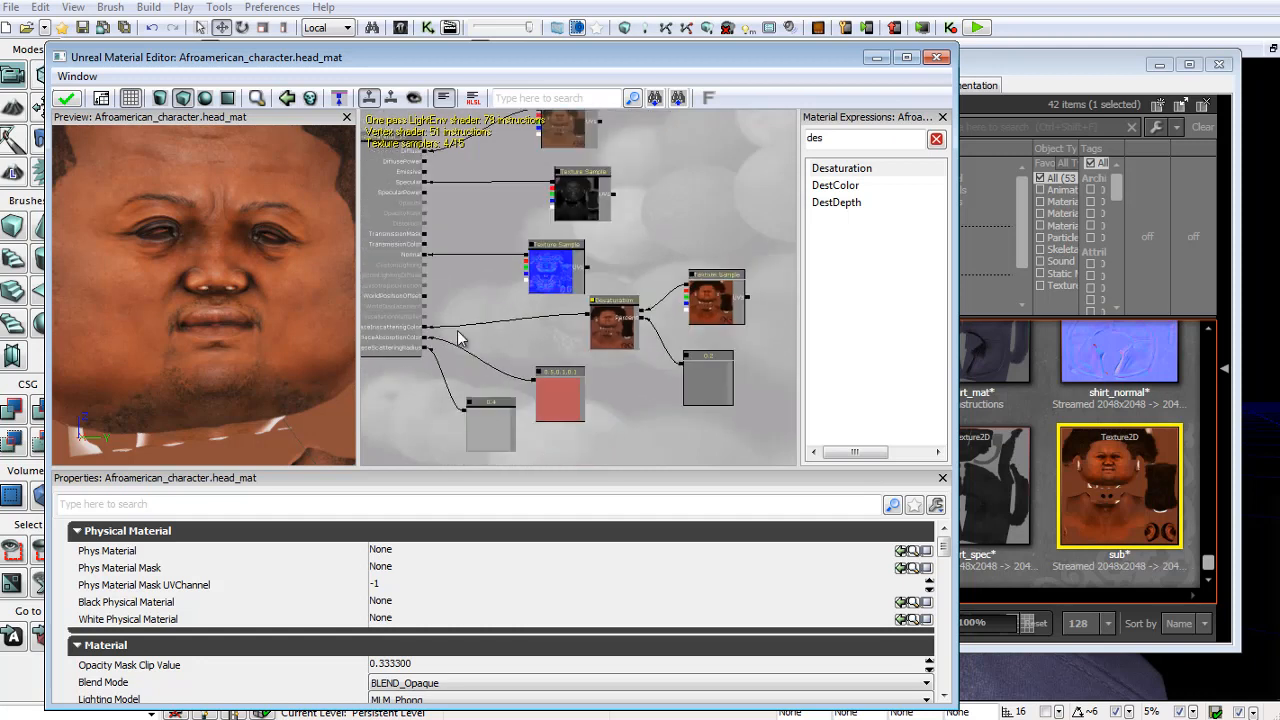
left_click_drag(170, 300, 185, 252)
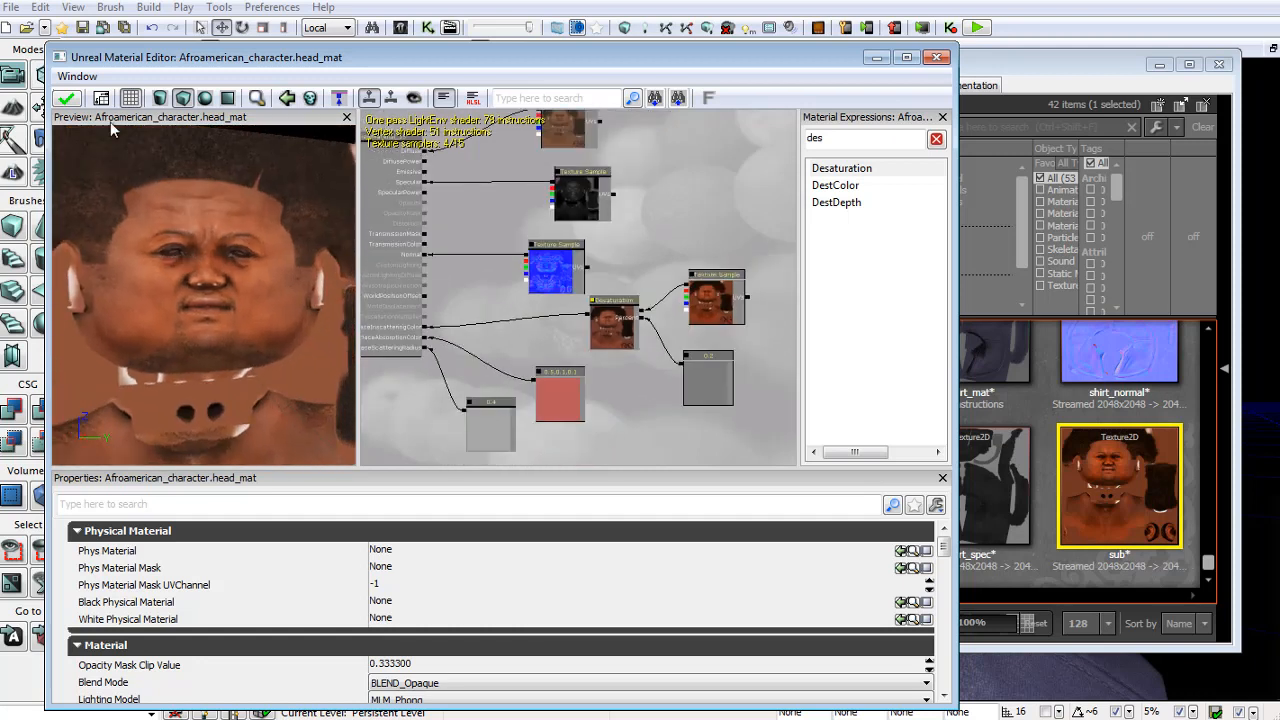
left_click(66, 98)
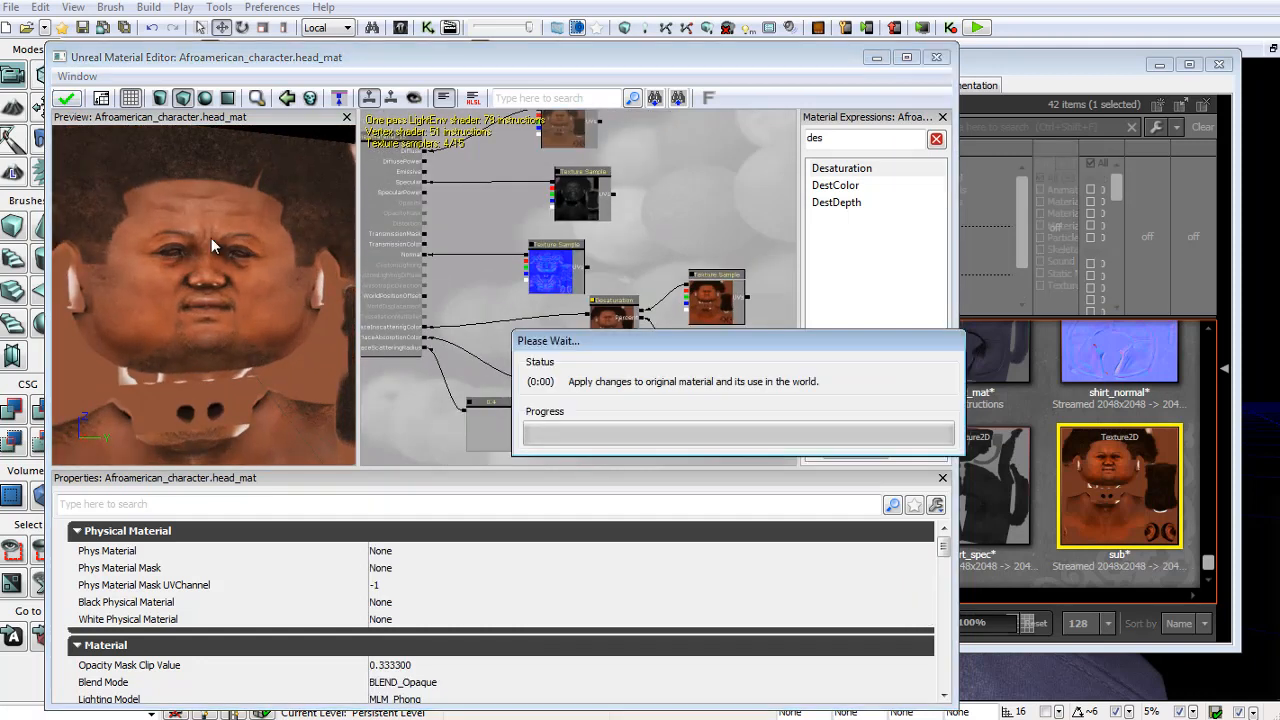
left_click(880, 57)
Save the Afroamerican_character package and view the character's face from the other side.
right_click_drag(537, 323, 901, 336)
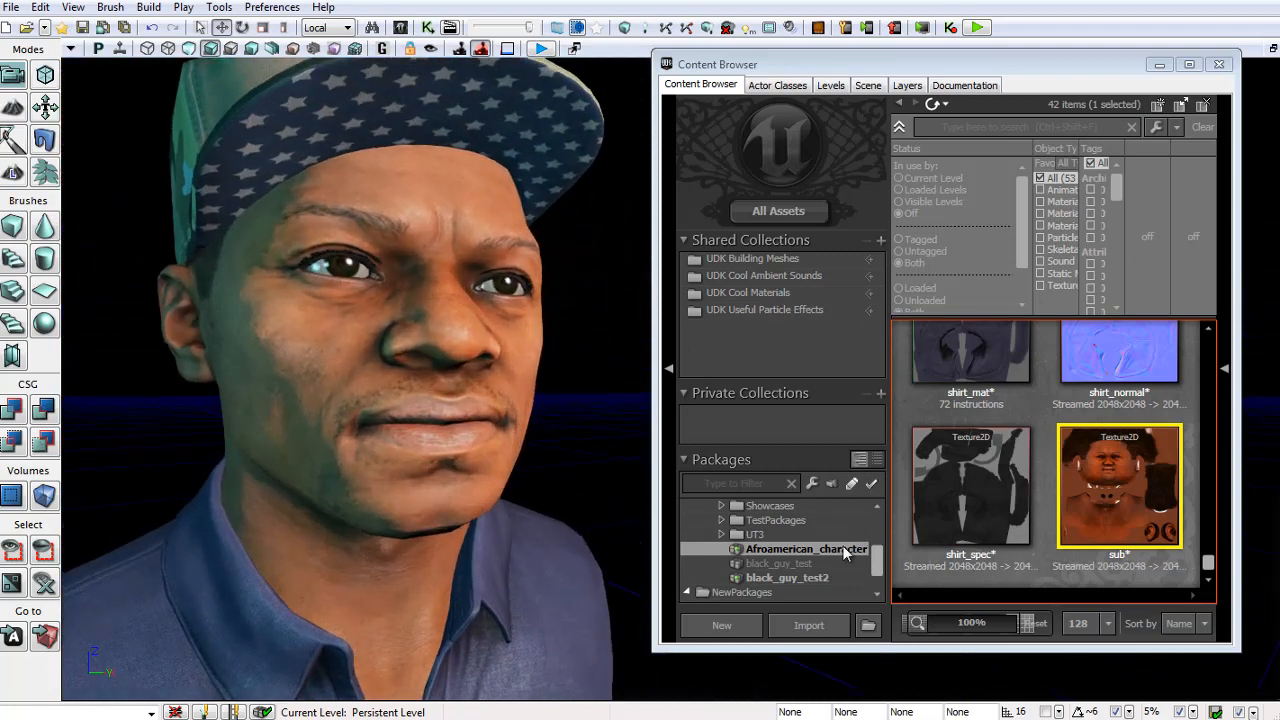
right_click(842, 548)
left_click(878, 558)
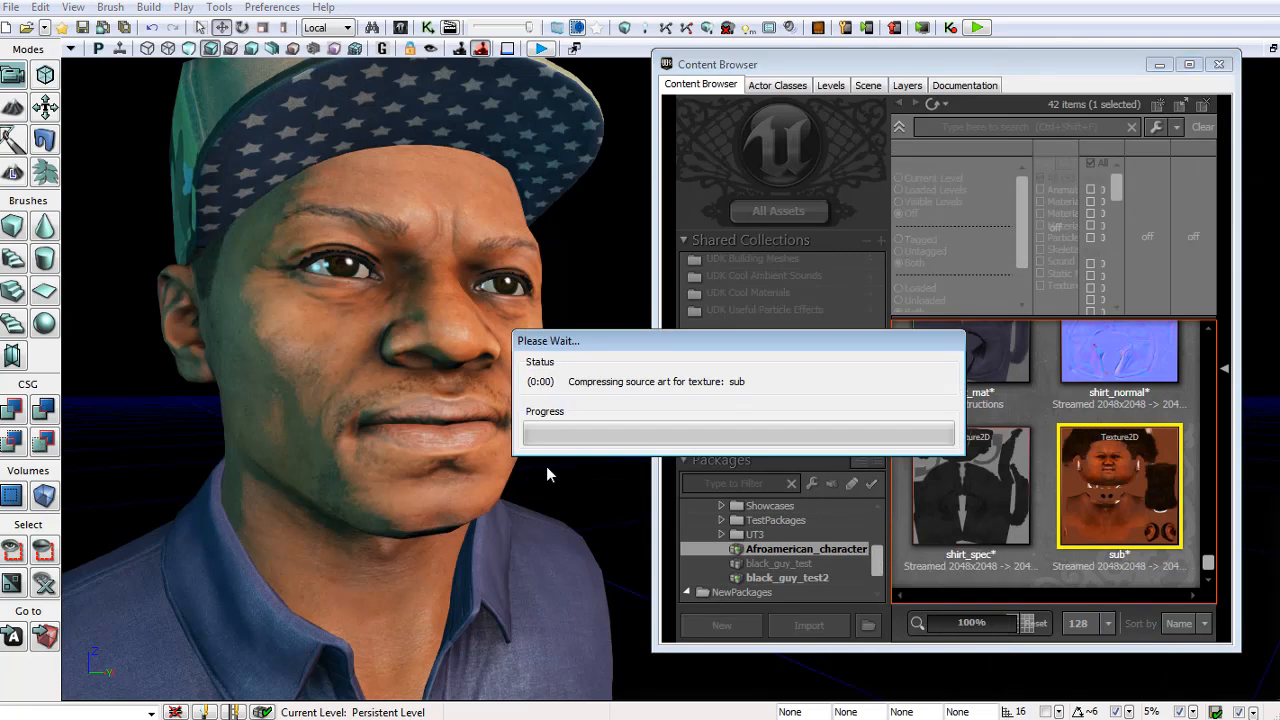
right_click_drag(546, 466, 298, 523)
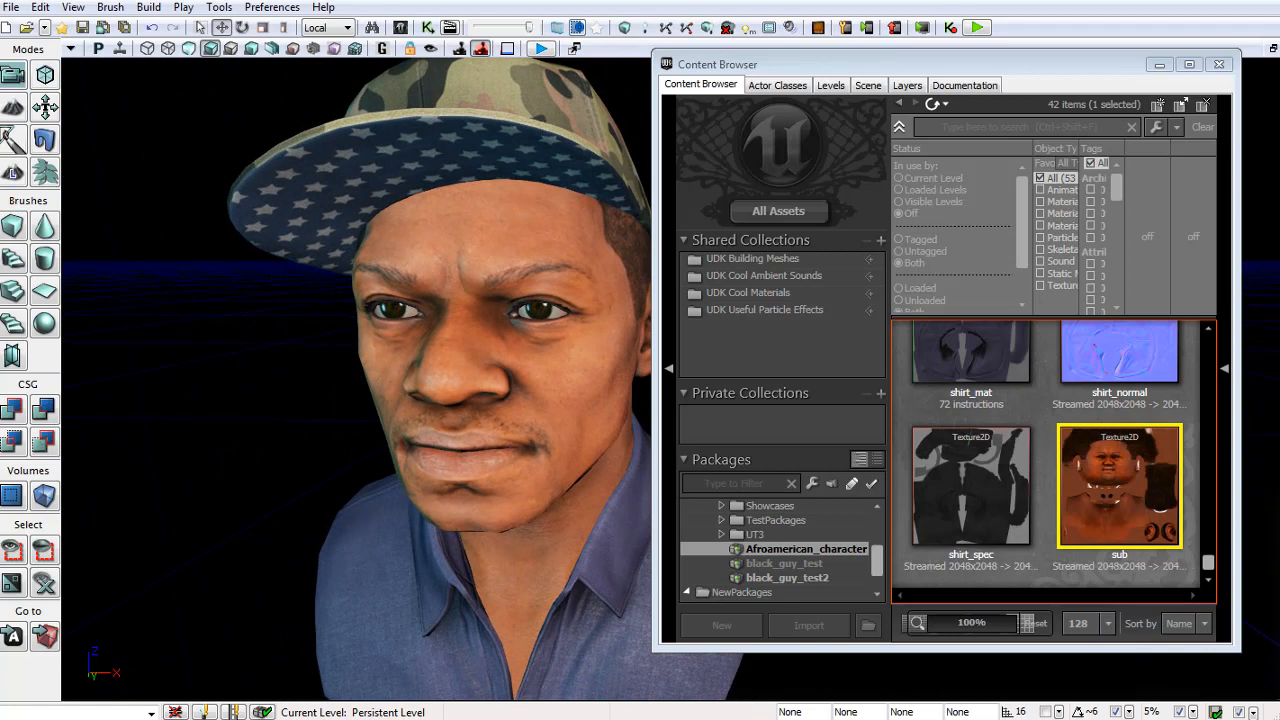
Bring back the Material Editor for head_mat and move its window aside to uncover the character in the viewport.
key("alt+Tab")
left_click_drag(693, 251, 714, 267)
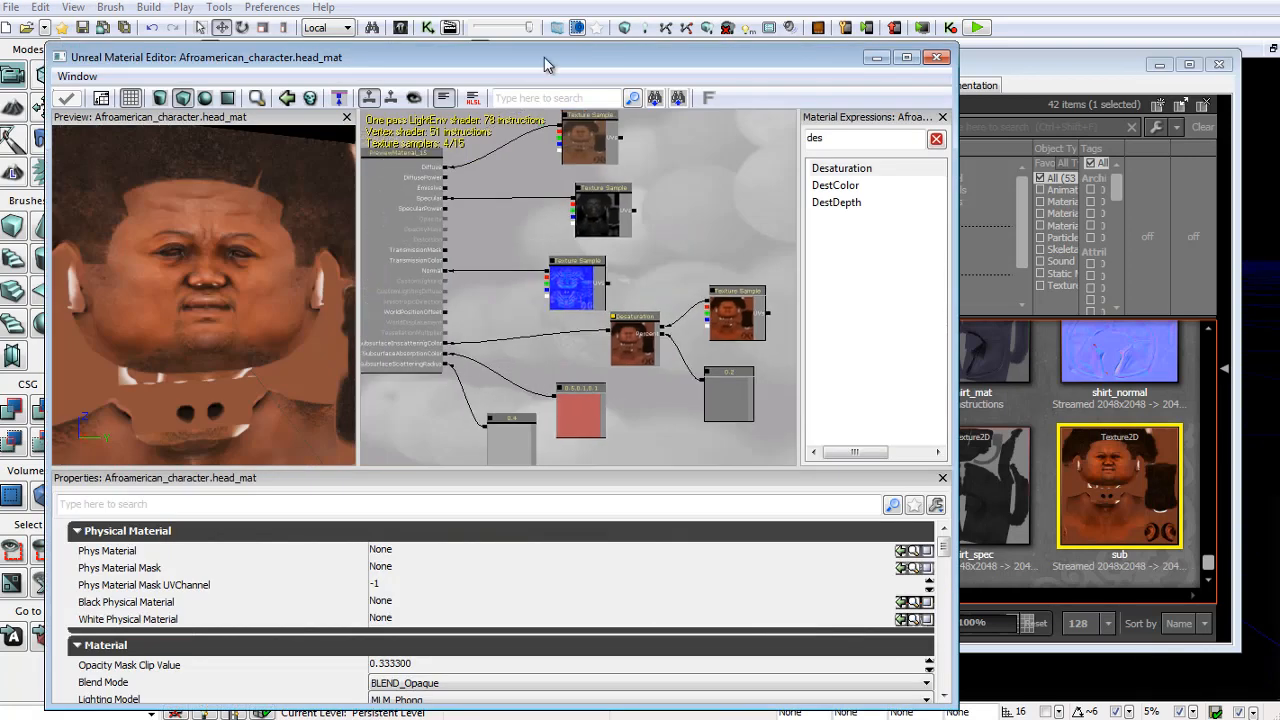
left_click_drag(544, 58, 1134, 62)
Reposition PointLight_0 beside the character by shifting it sideways and adjusting its height, and return to a close view of the face.
right_click_drag(530, 365, 686, 437)
left_click(426, 304)
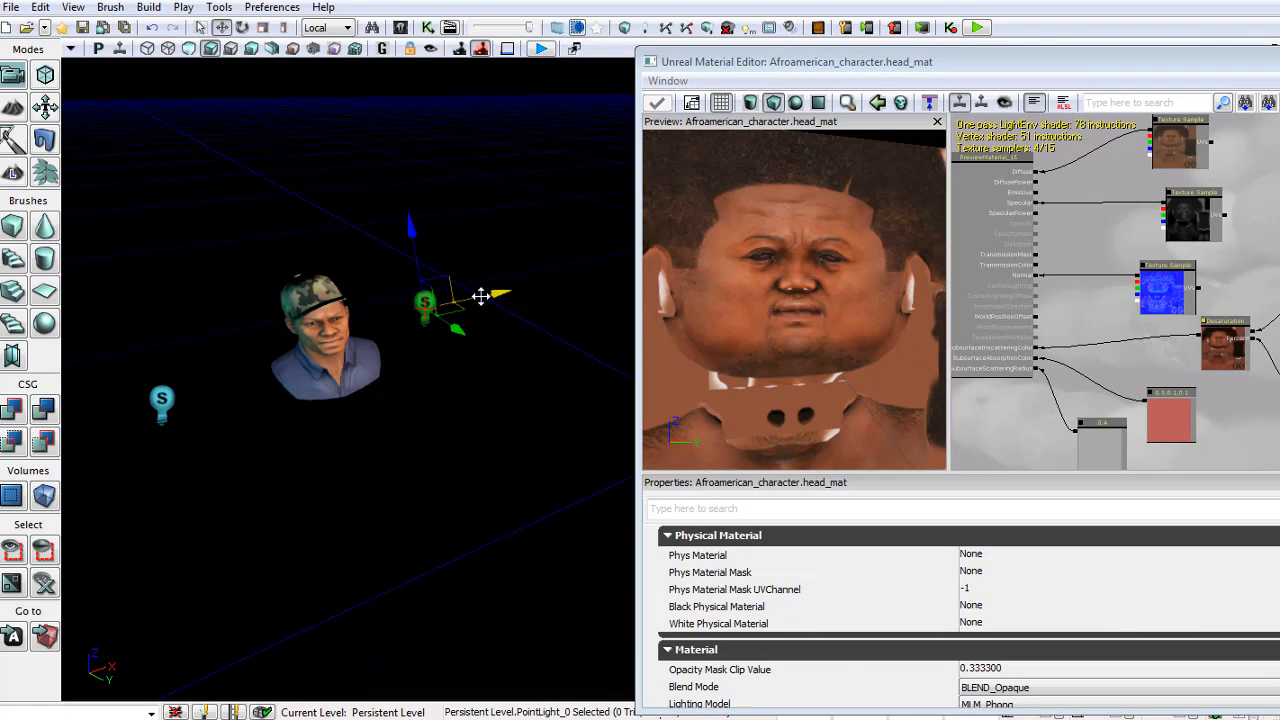
left_click_drag(481, 296, 570, 280)
left_click_drag(508, 215, 502, 268)
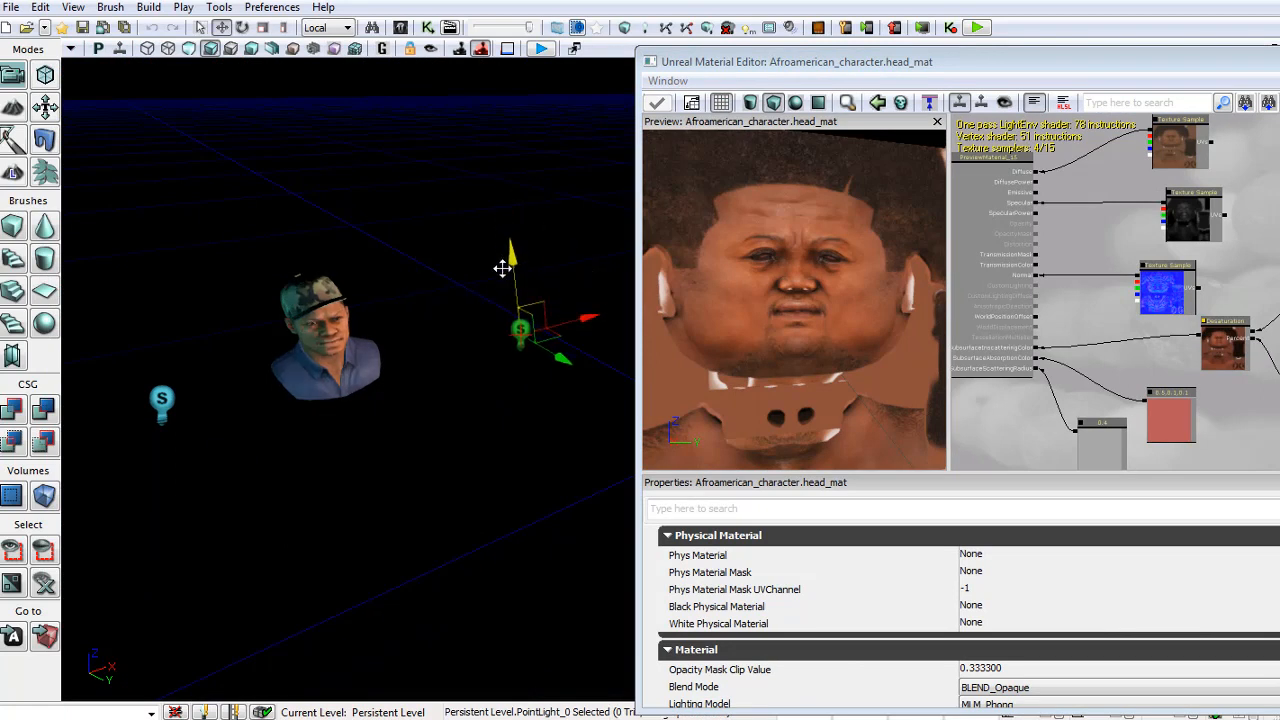
right_click_drag(392, 306, 714, 338)
left_click(418, 348)
left_click_drag(479, 349, 423, 350)
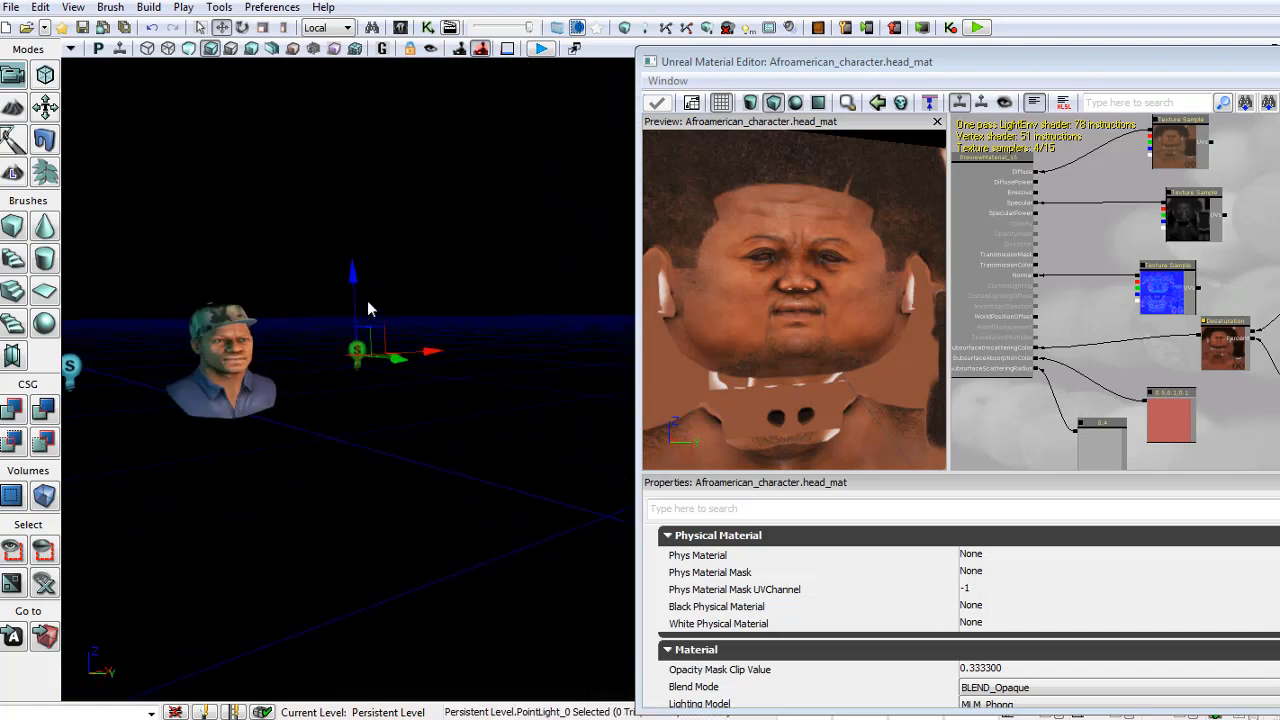
left_click_drag(352, 276, 349, 248)
mouse_move(423, 321)
left_mouse_down()
mouse_move(412, 322)
mouse_move(449, 340)
mouse_move(437, 338)
left_mouse_up()
left_click(325, 265)
right_click_drag(322, 285, 134, 289)
Connect the Diffuse texture sample to SubsurfaceInscatteringColor, apply the material, and examine the face in the viewport for comparison.
left_click_drag(1040, 73, 982, 68)
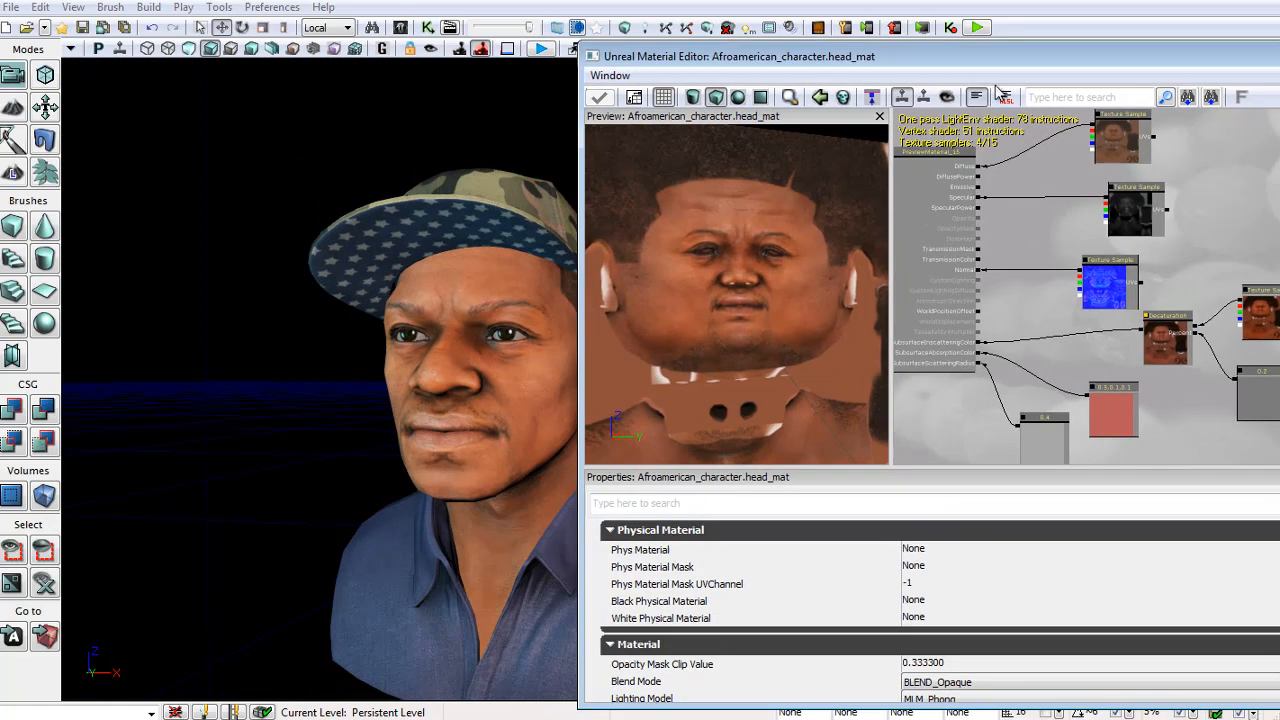
left_click_drag(1162, 203, 1177, 231)
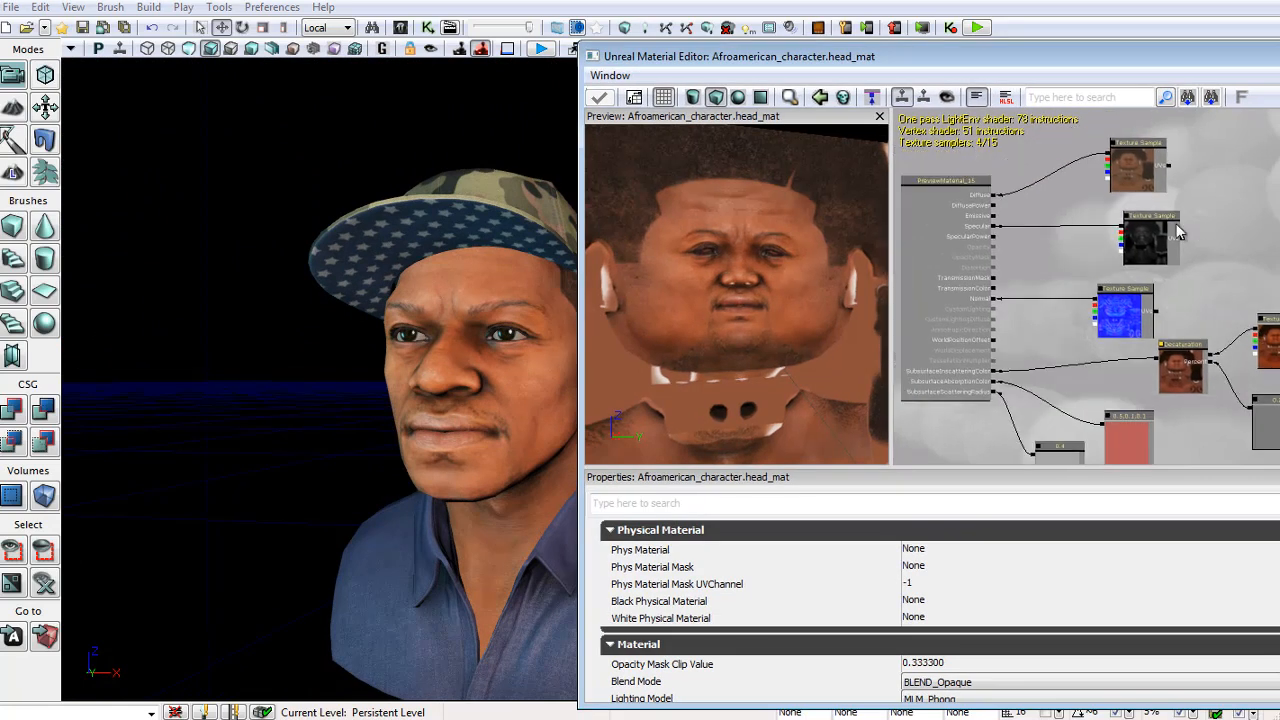
left_click_drag(1022, 354, 996, 371)
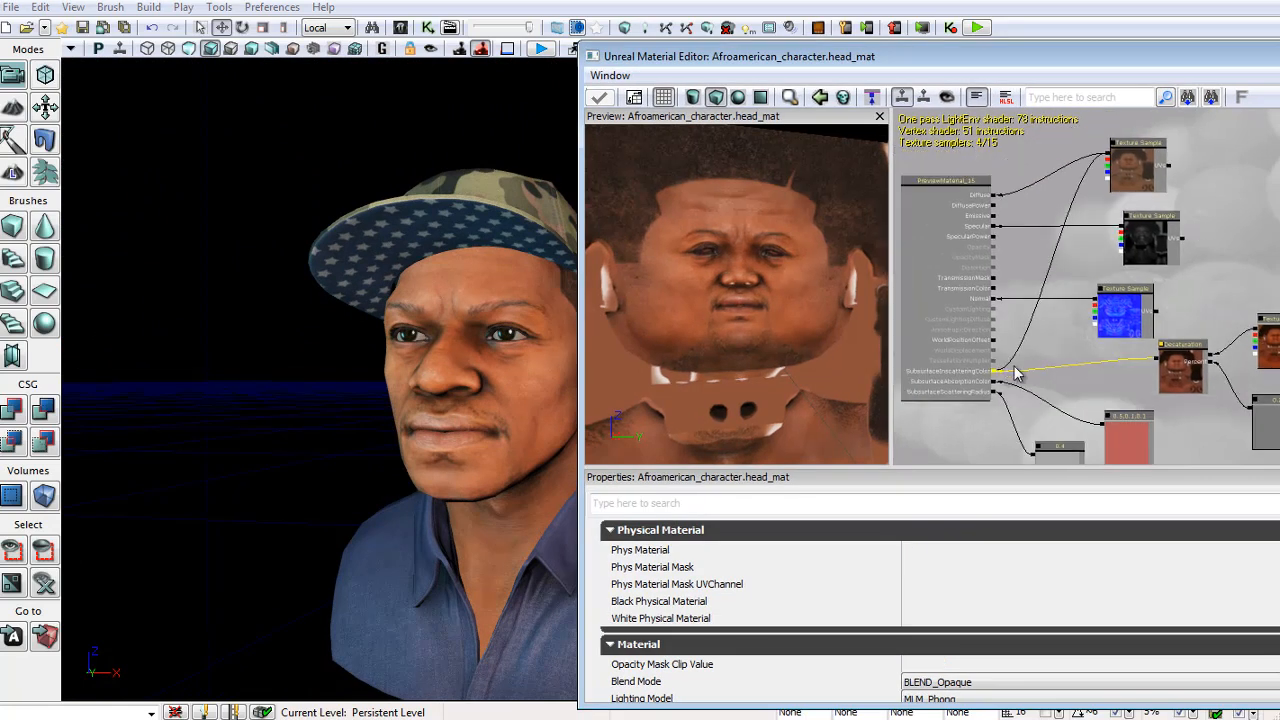
left_click(598, 98)
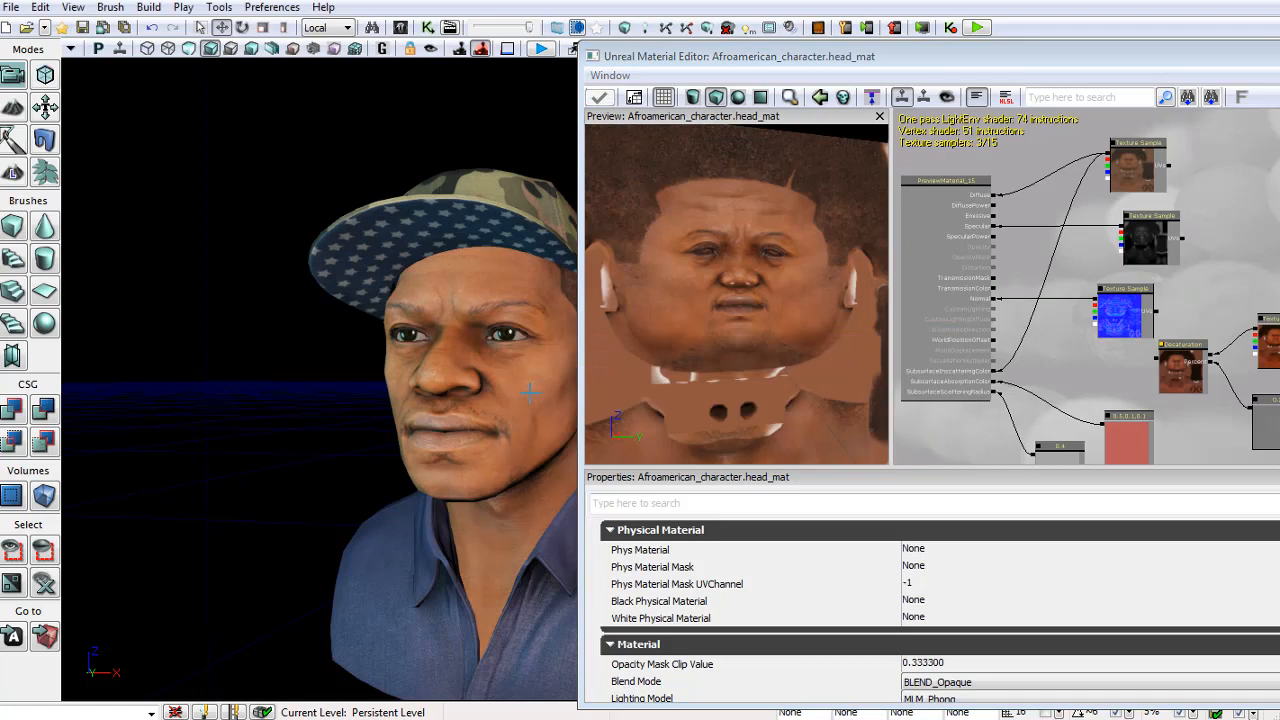
scroll(531, 393, "up", 3)
left_click_drag(531, 393, 541, 393)
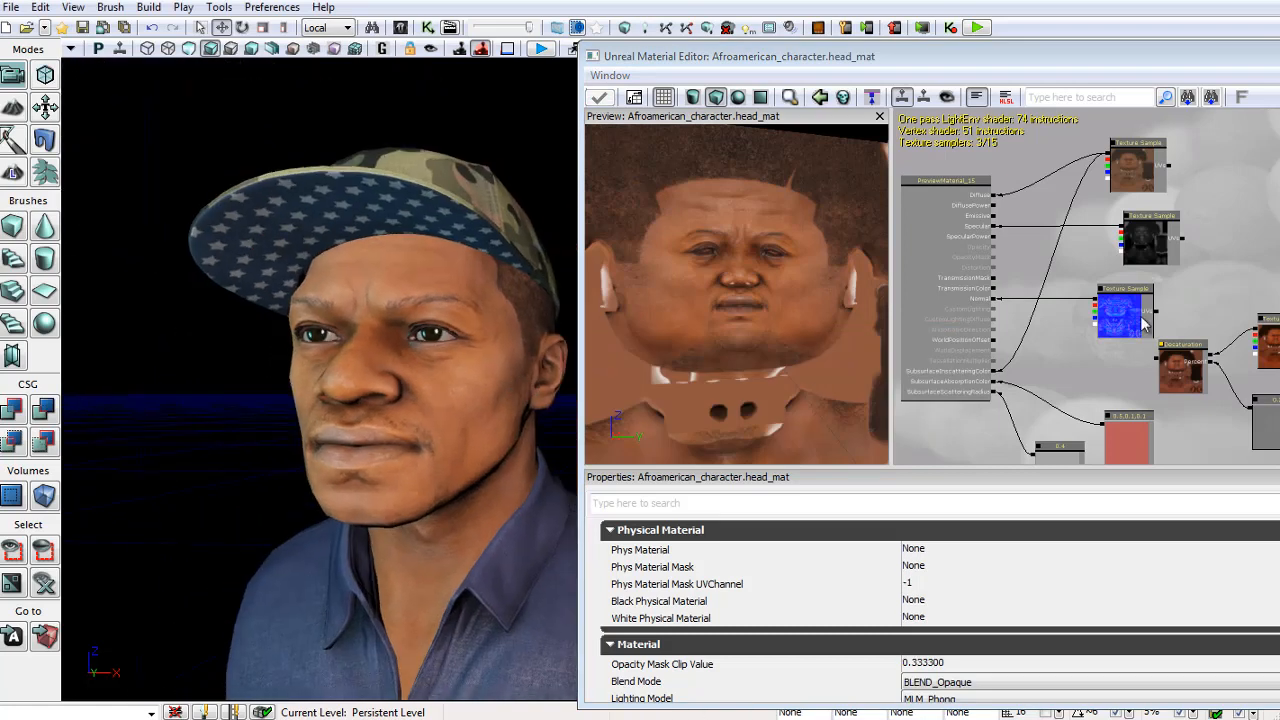
Reconnect the Desaturation node to SubsurfaceInscatteringColor, apply the material, and inspect the face up close in the viewport.
left_click_drag(1157, 357, 995, 381)
left_click(598, 98)
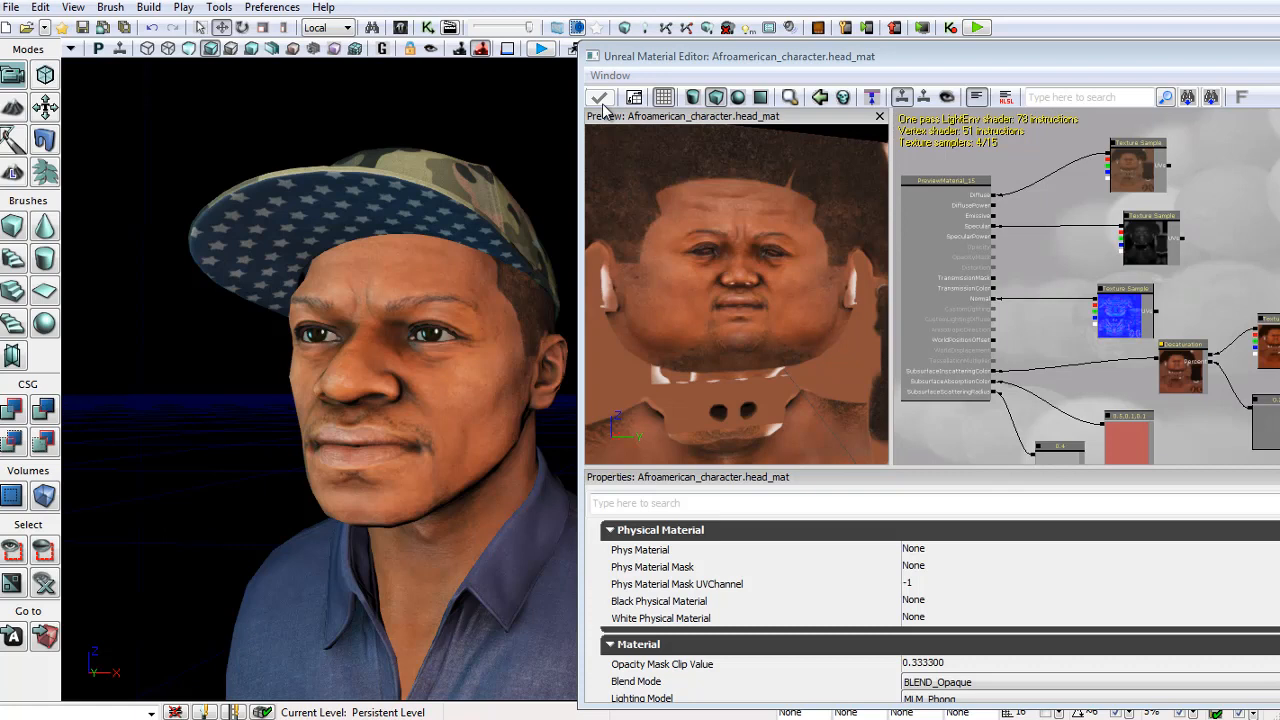
right_click_drag(542, 234, 560, 288)
scroll(557, 277, "down", 1)
right_click_drag(688, 280, 505, 285)
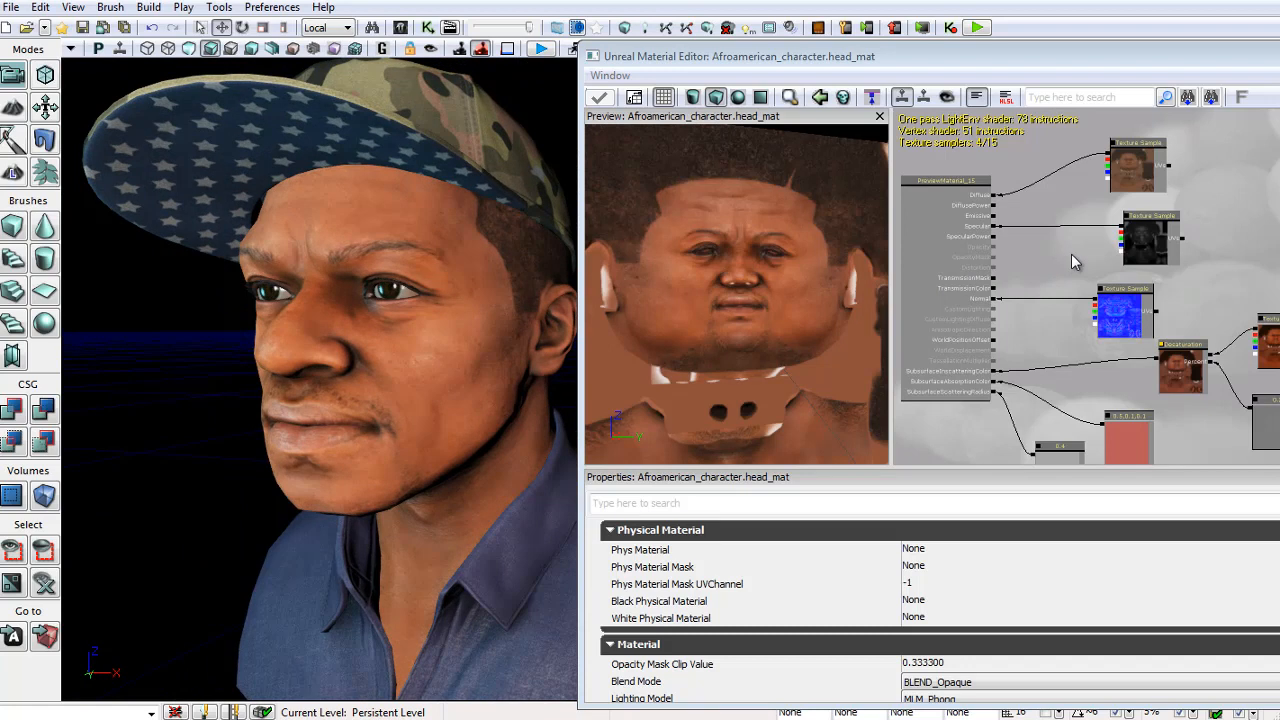
Select the 0.4 scattering radius constant in the material graph, and switch to Photoshop to examine the grayscale ao layers of color_test_next copy.
scroll(1071, 254, "up", 5)
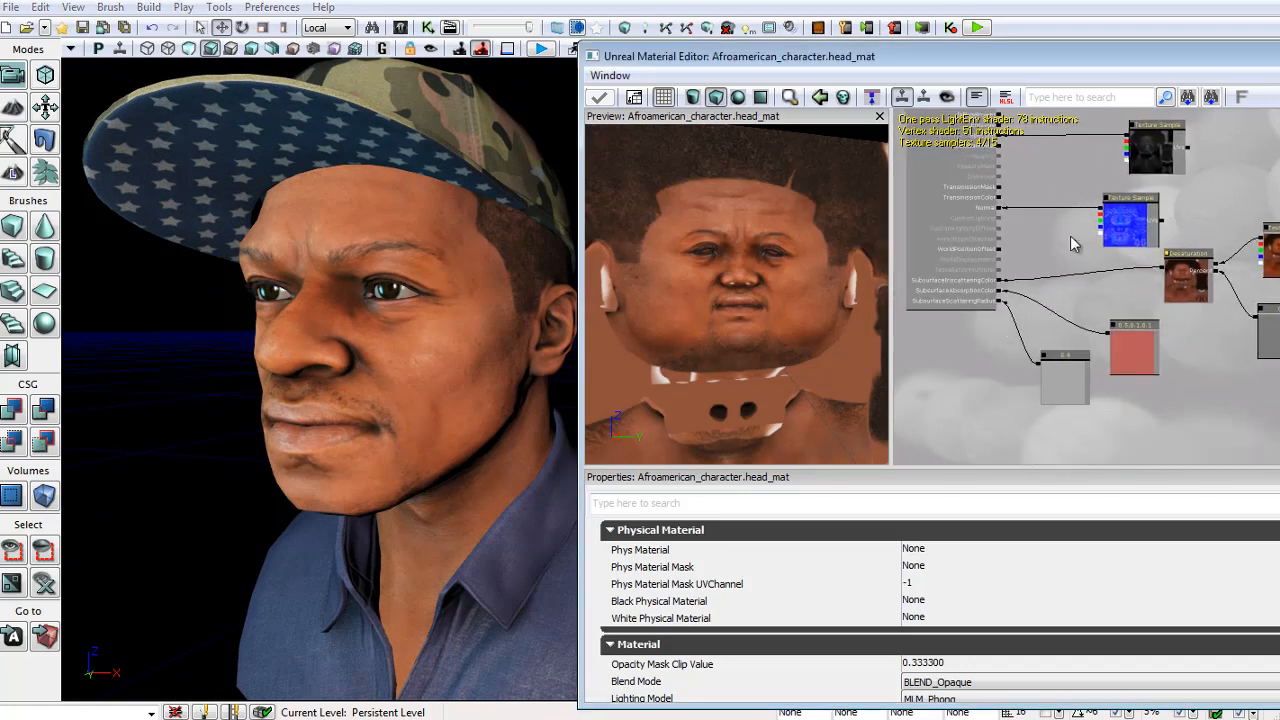
left_click_drag(1078, 292, 1069, 240)
left_click(1066, 370)
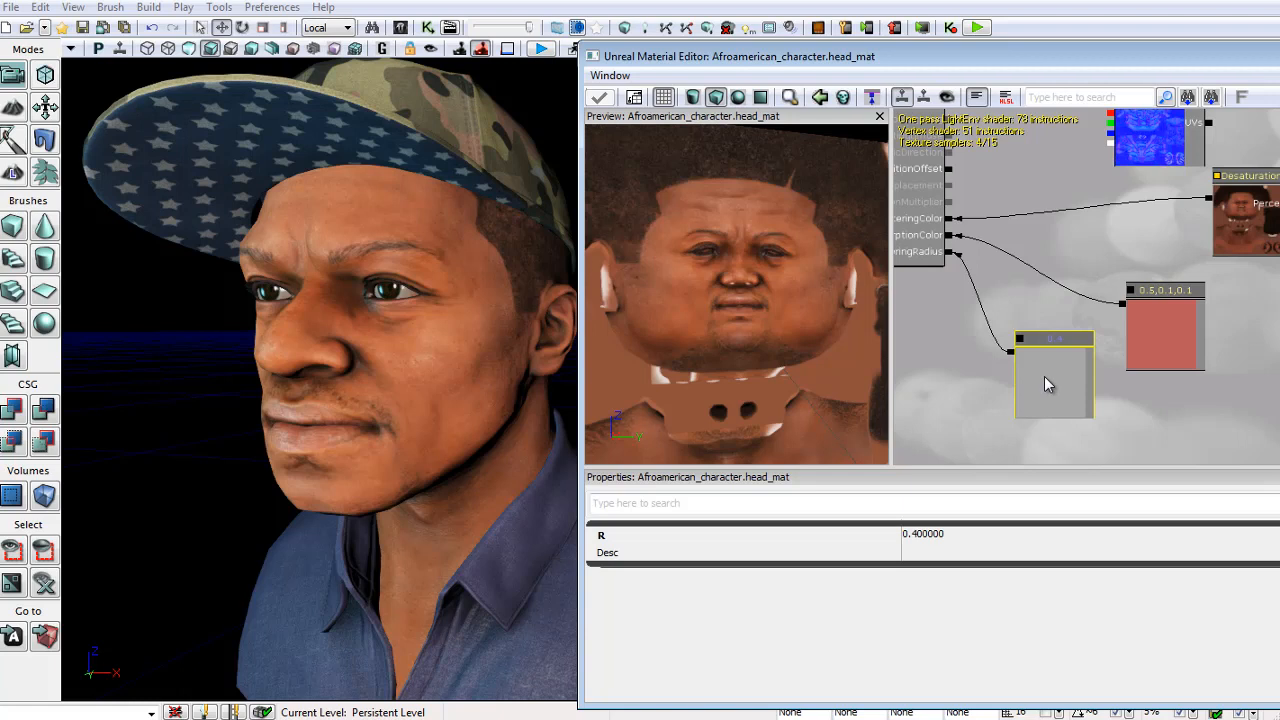
left_click_drag(1062, 57, 1012, 55)
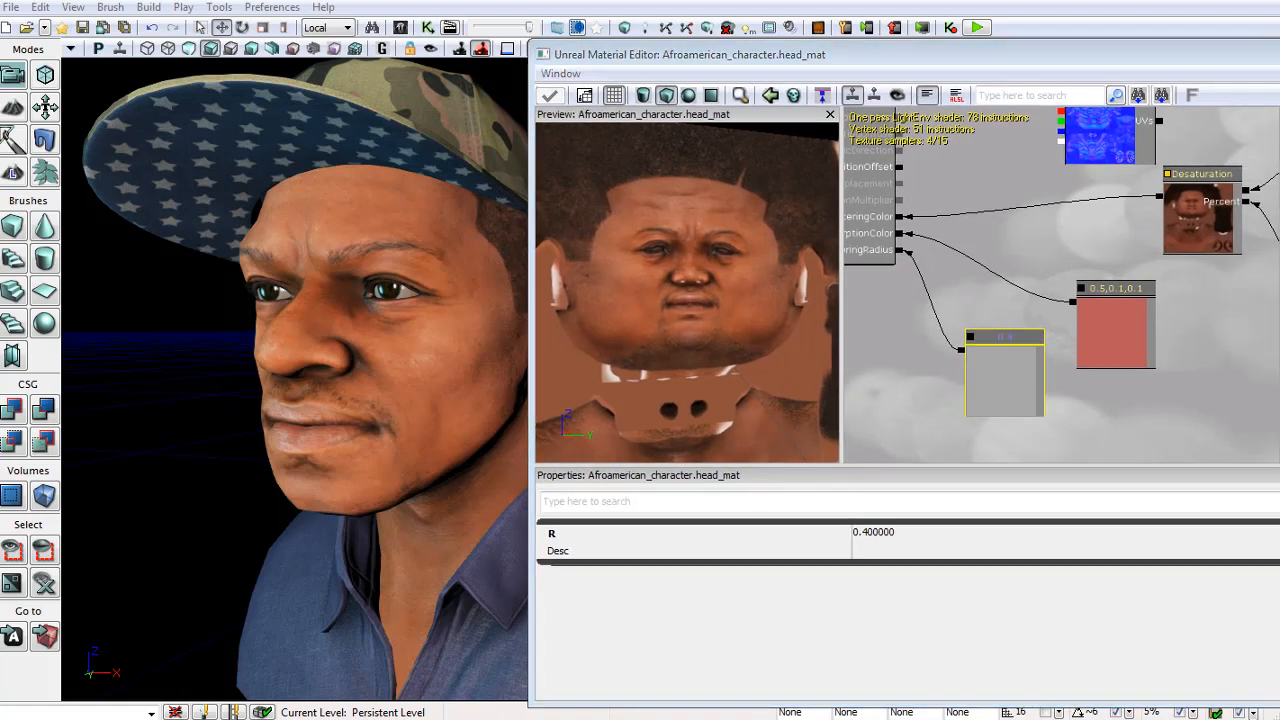
key("alt+Tab")
left_click(154, 105)
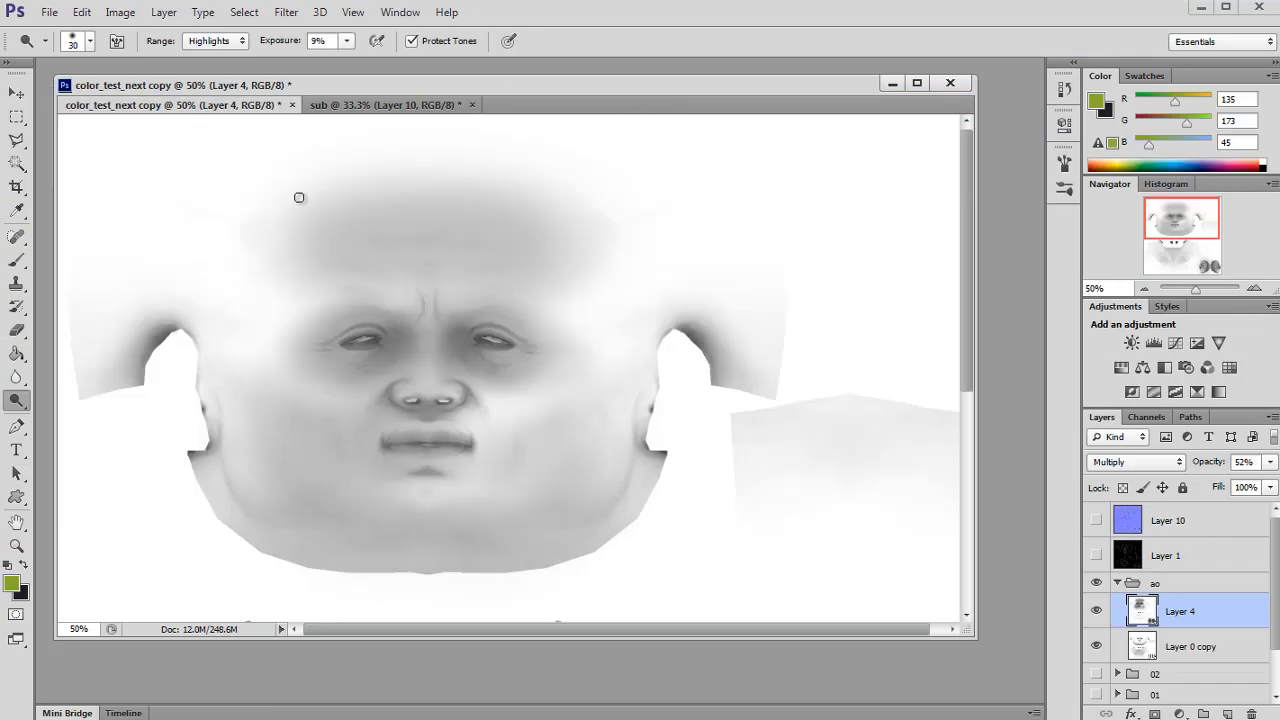
mouse_move(1180, 232)
left_mouse_down()
mouse_move(1171, 274)
mouse_move(1163, 226)
mouse_move(1155, 272)
mouse_move(1160, 222)
left_mouse_up()
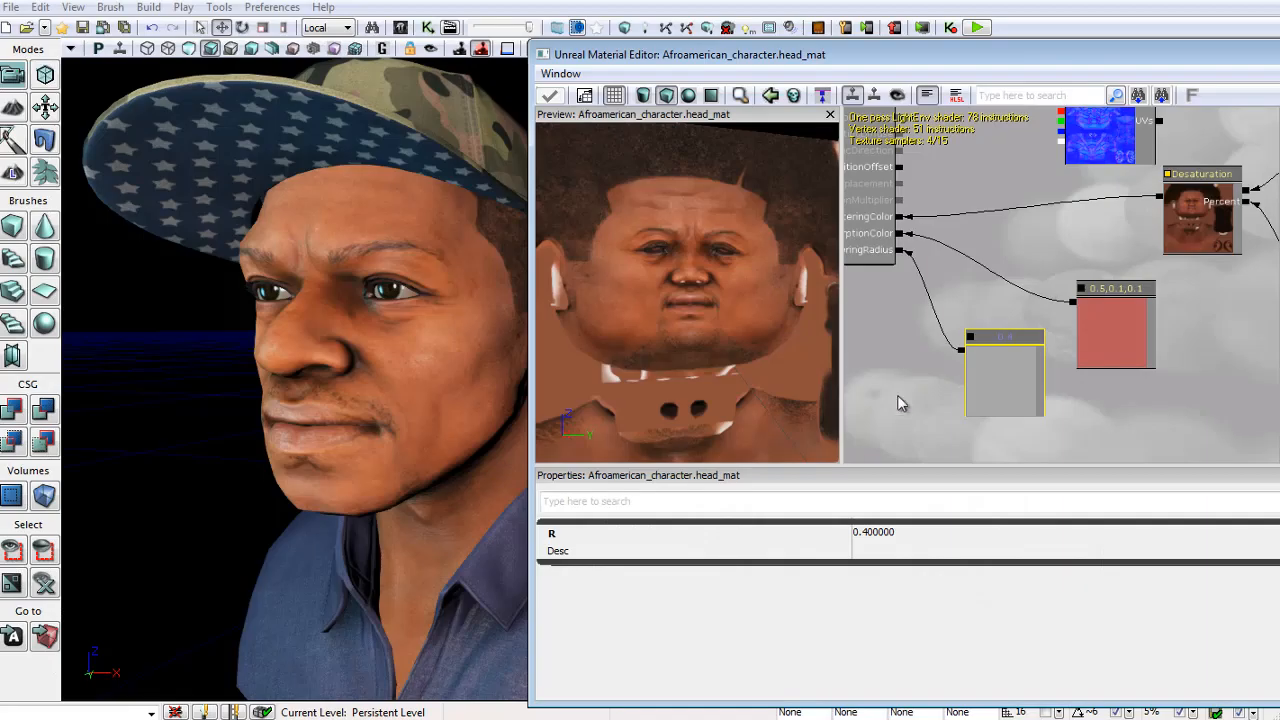
Back in Unreal, import ambient_radius.tga from the project folder into the Afroamerican_character package.
left_click_drag(956, 350, 946, 331)
left_click(894, 27)
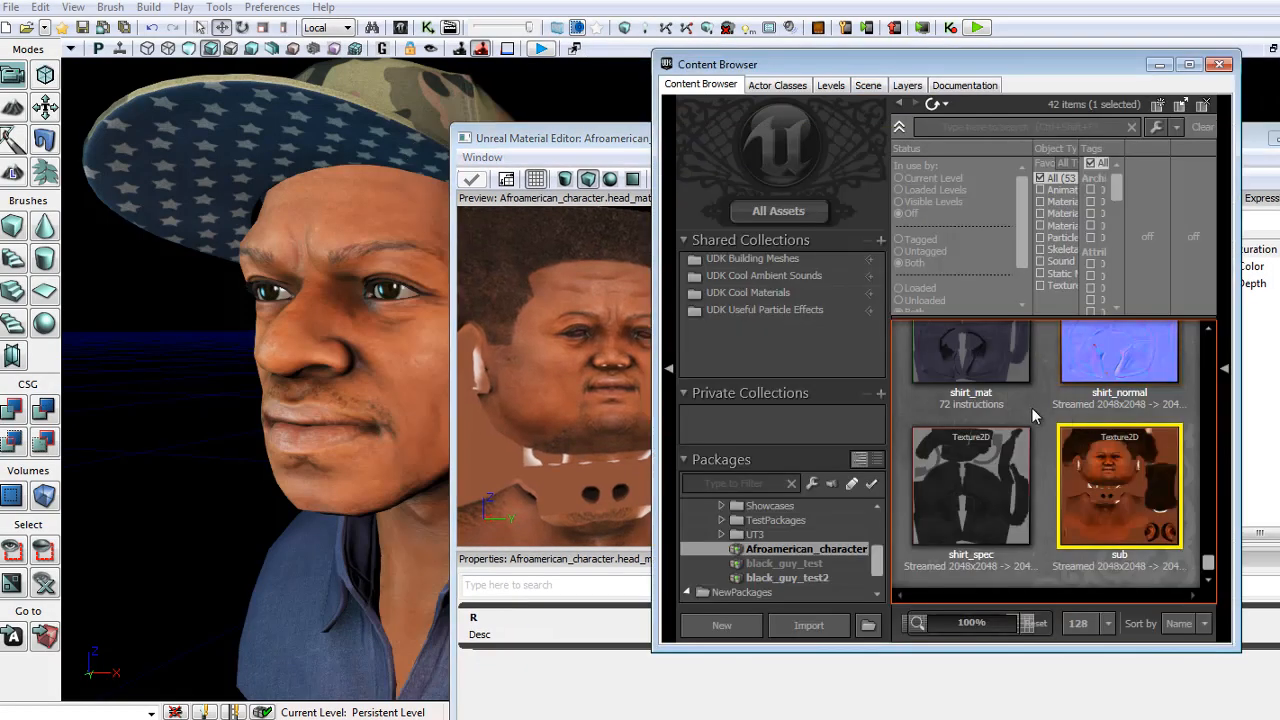
right_click(1034, 415)
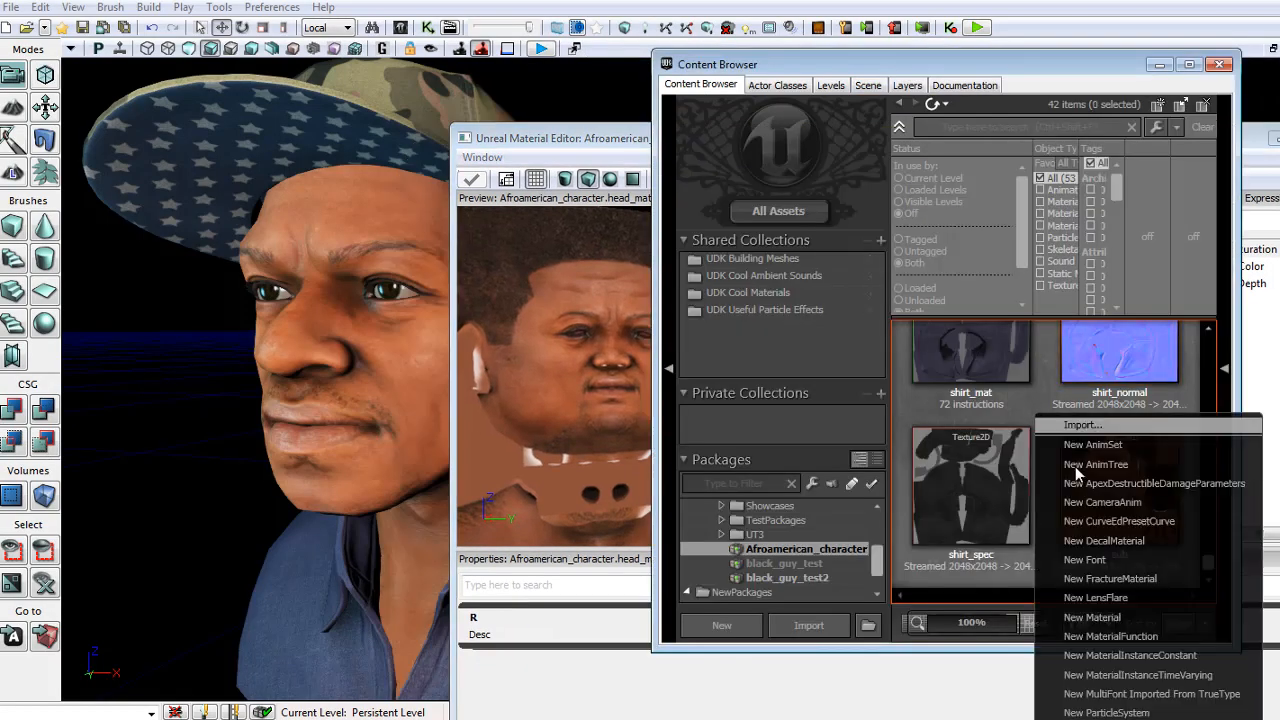
left_click(1015, 418)
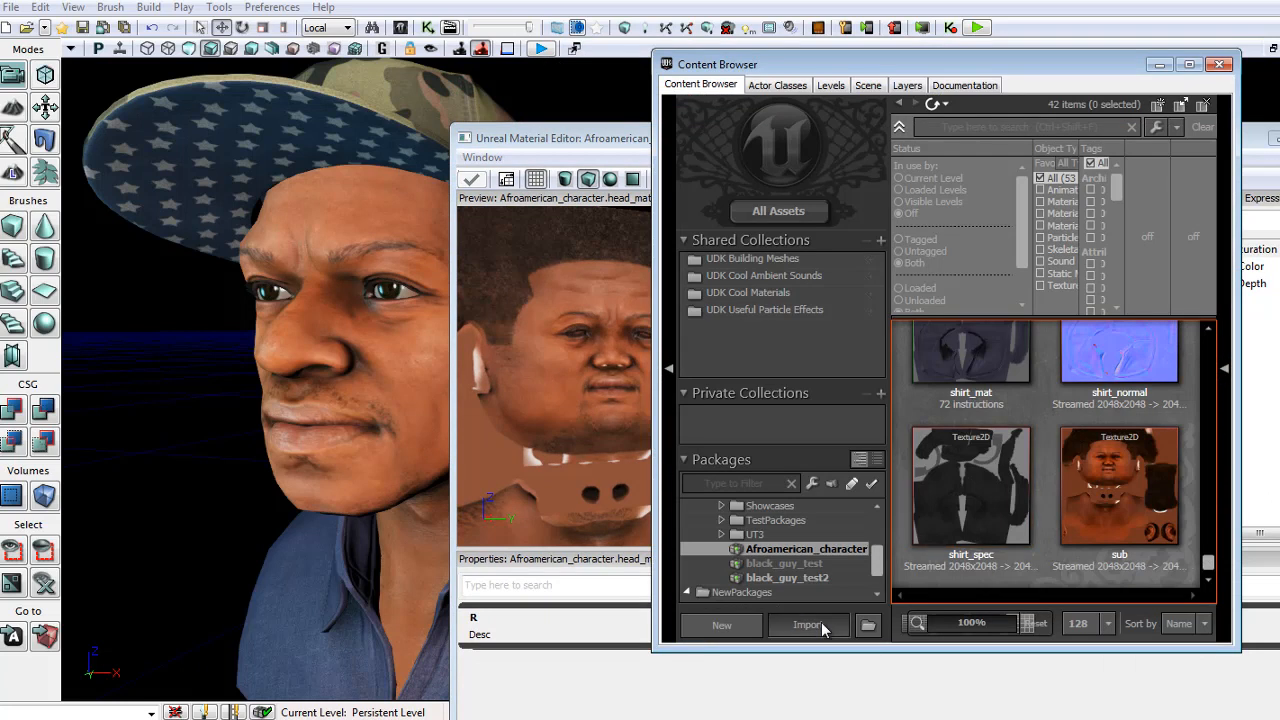
left_click(814, 624)
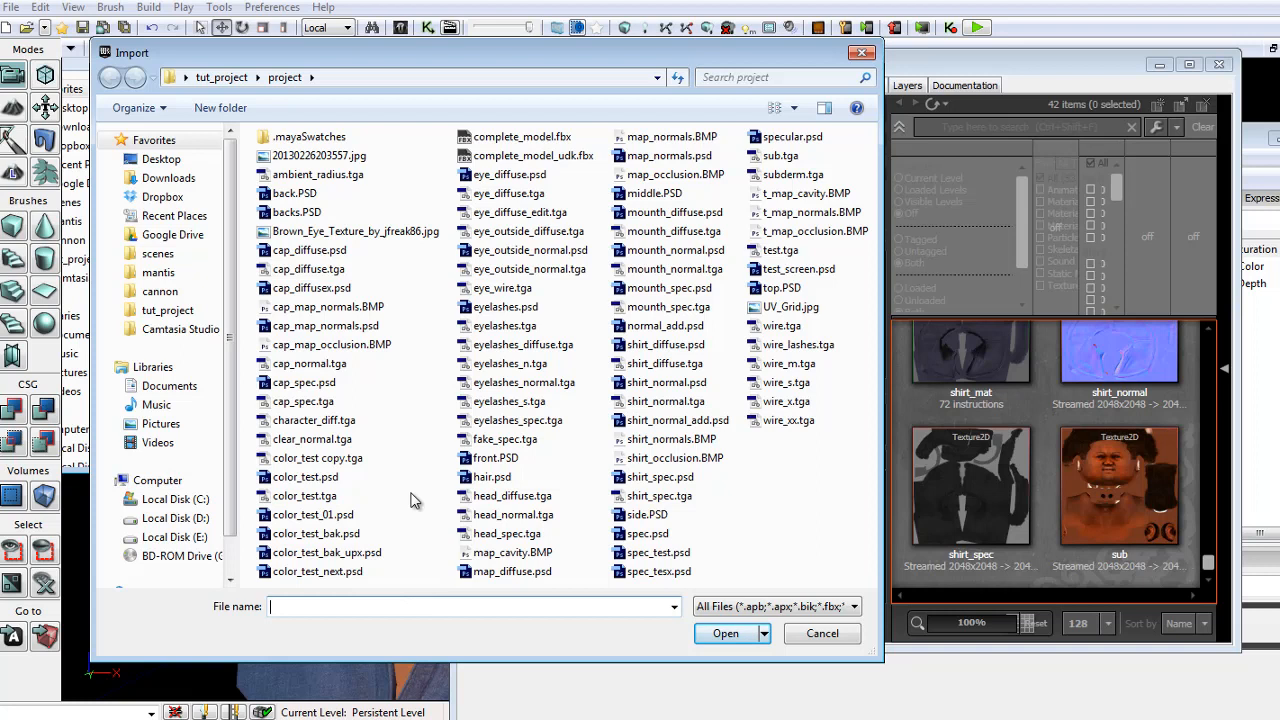
left_click(318, 174)
left_click(730, 635)
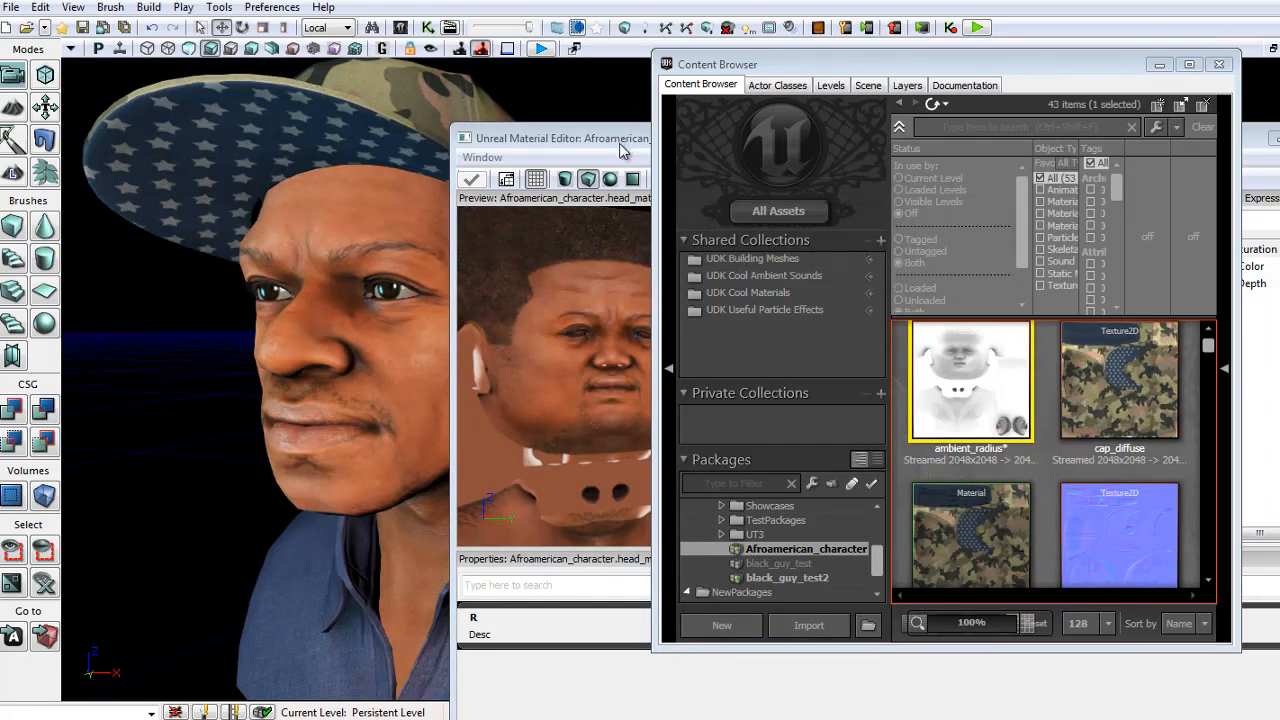
Add the ambient_radius texture to the head_mat graph as a texture sample and connect it to SubsurfaceScatteringRadius.
mouse_move(619, 143)
left_mouse_down()
mouse_move(229, 136)
mouse_move(624, 161)
left_mouse_up()
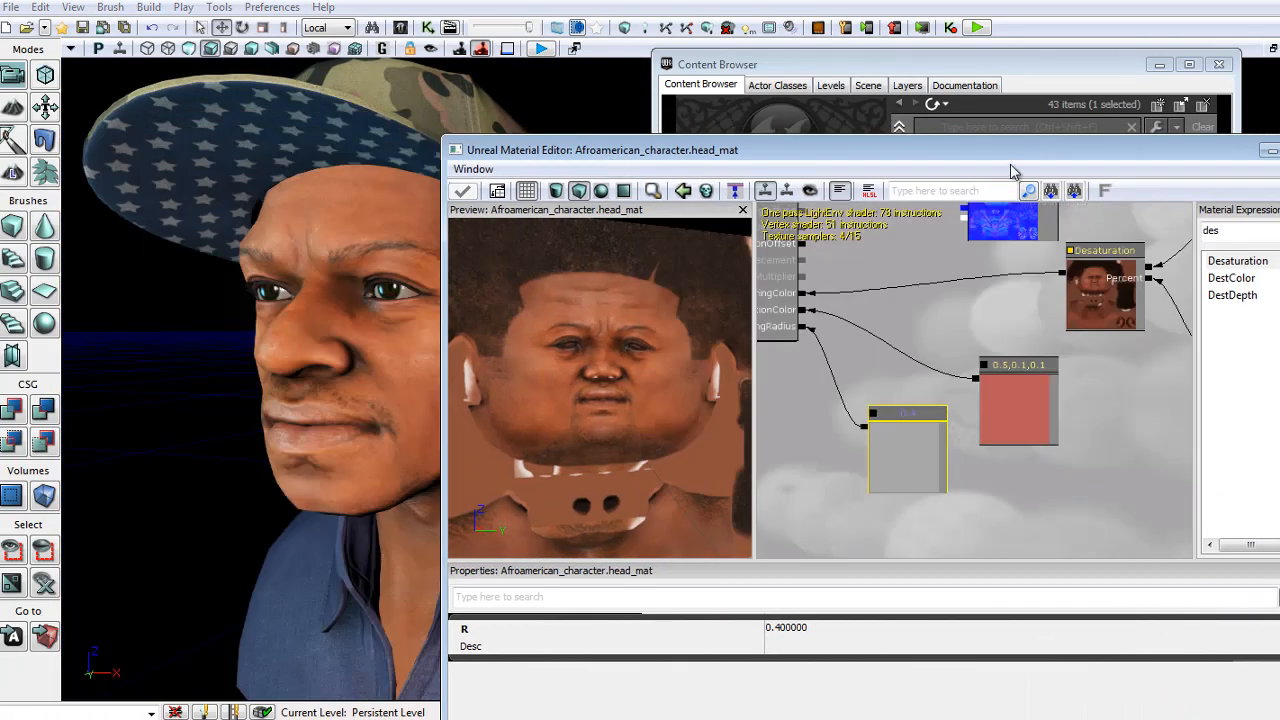
left_click_drag(1015, 156, 418, 124)
left_click_drag(984, 365, 408, 438)
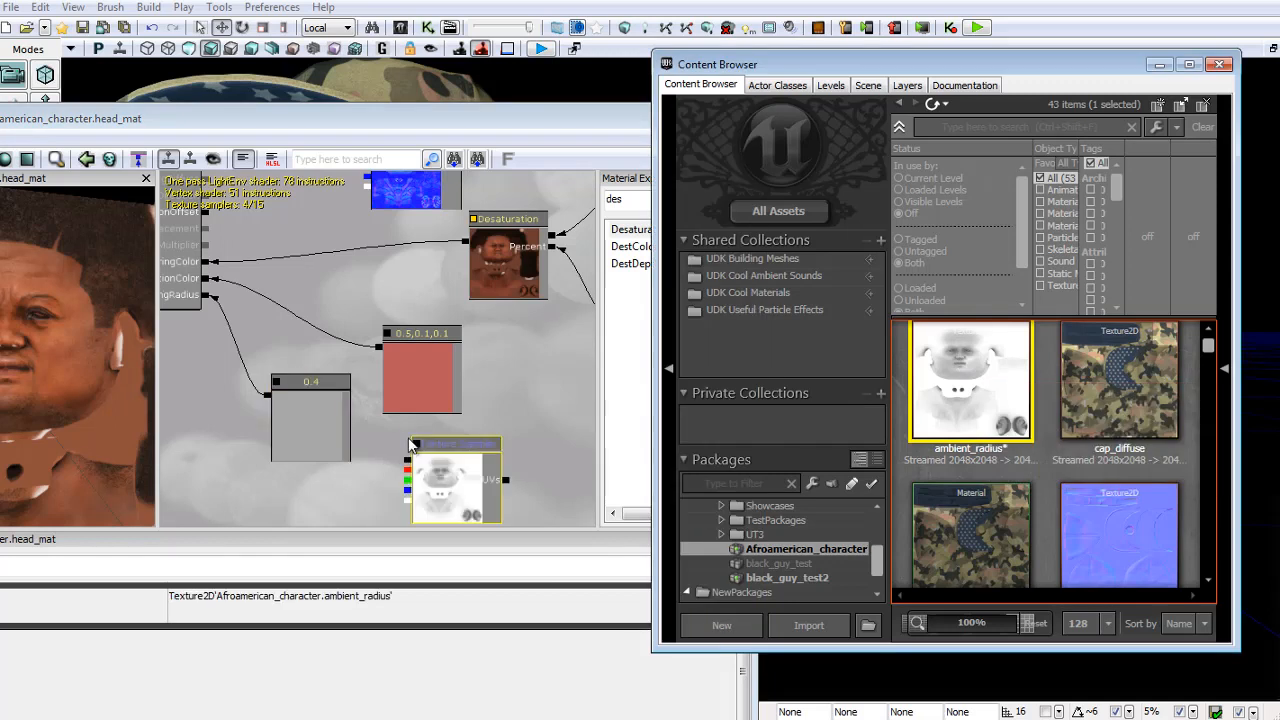
left_click_drag(463, 121, 840, 94)
scroll(741, 262, "up", 1)
left_click_drag(813, 355, 845, 334)
left_click_drag(825, 411, 601, 227)
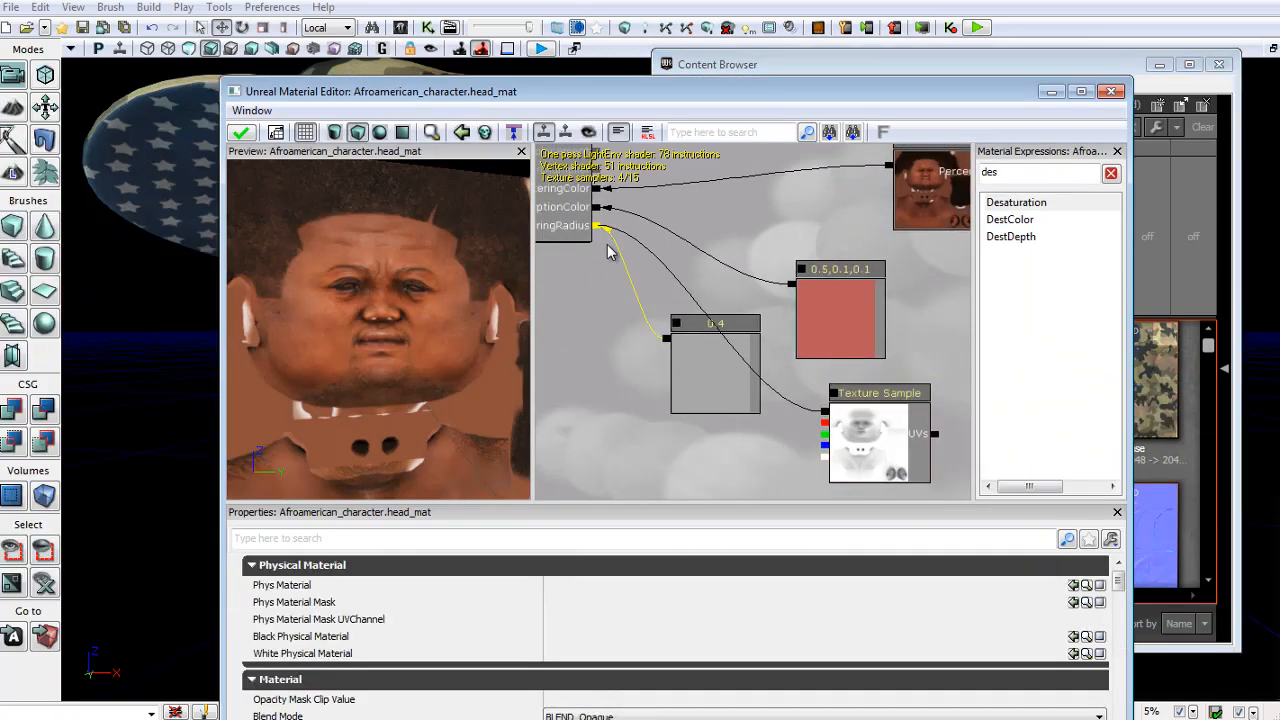
Widen the material preview and bring the face closer to examine the scattering.
left_click_drag(533, 310, 636, 313)
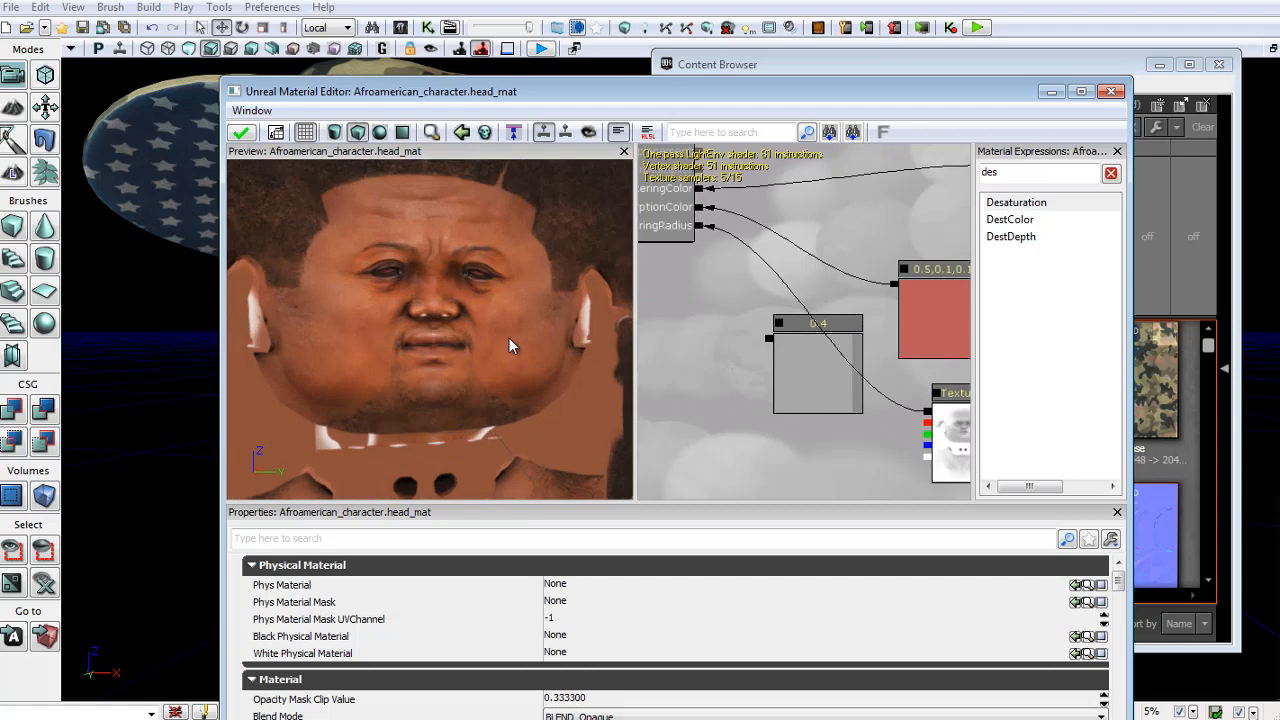
scroll(508, 337, "up", 3)
left_click_drag(508, 337, 581, 350)
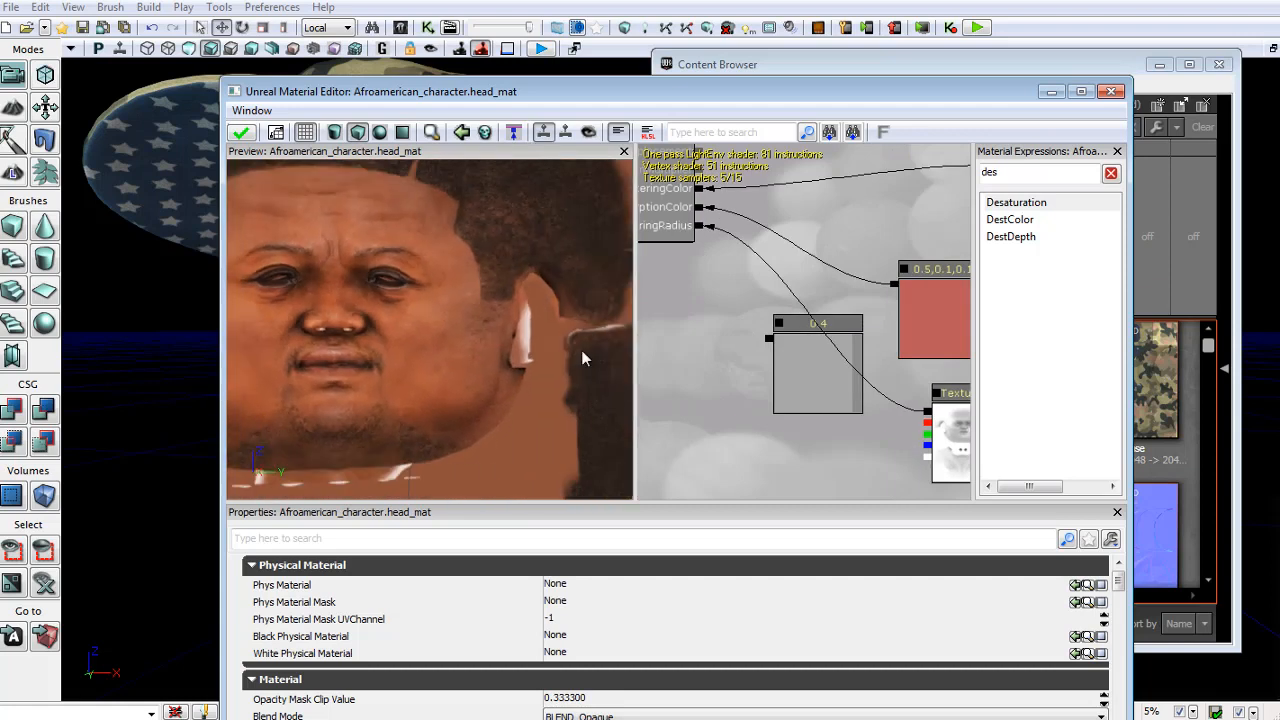
scroll(790, 385, "down", 2)
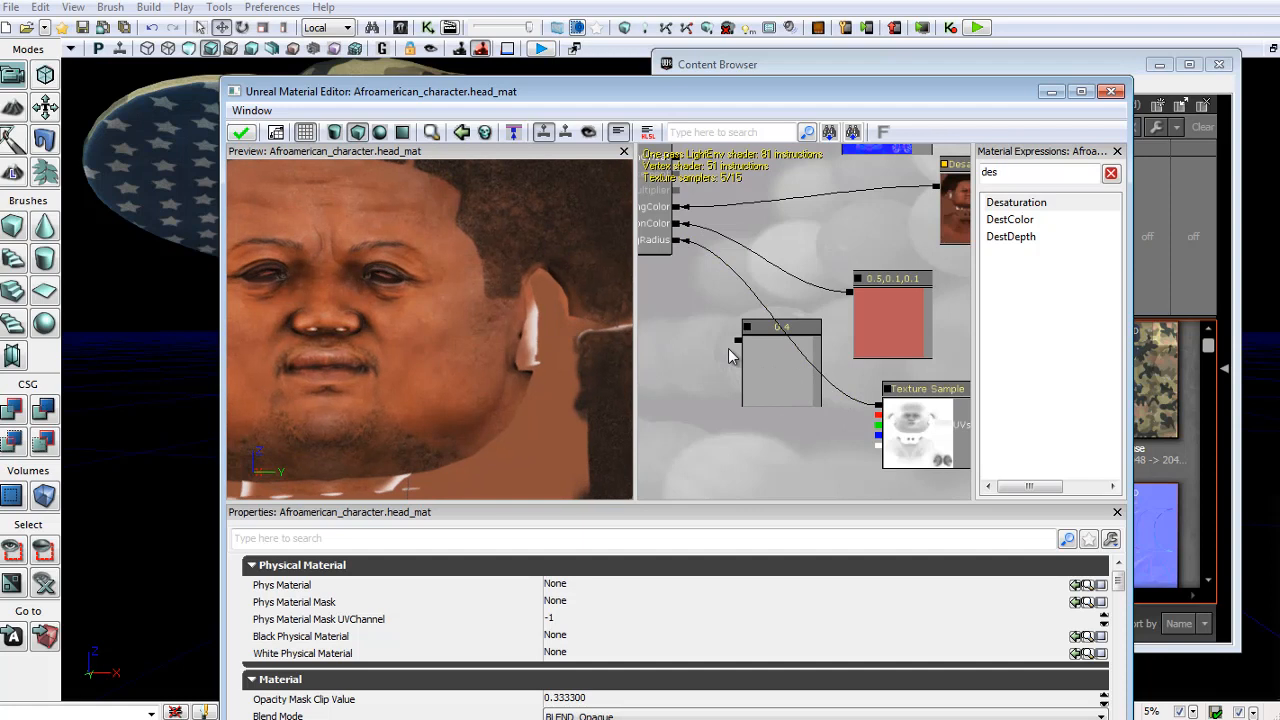
Reconnect the 0.4 constant to SubsurfaceScatteringRadius and inspect the face up close in the material preview for comparison.
left_click_drag(738, 340, 681, 244)
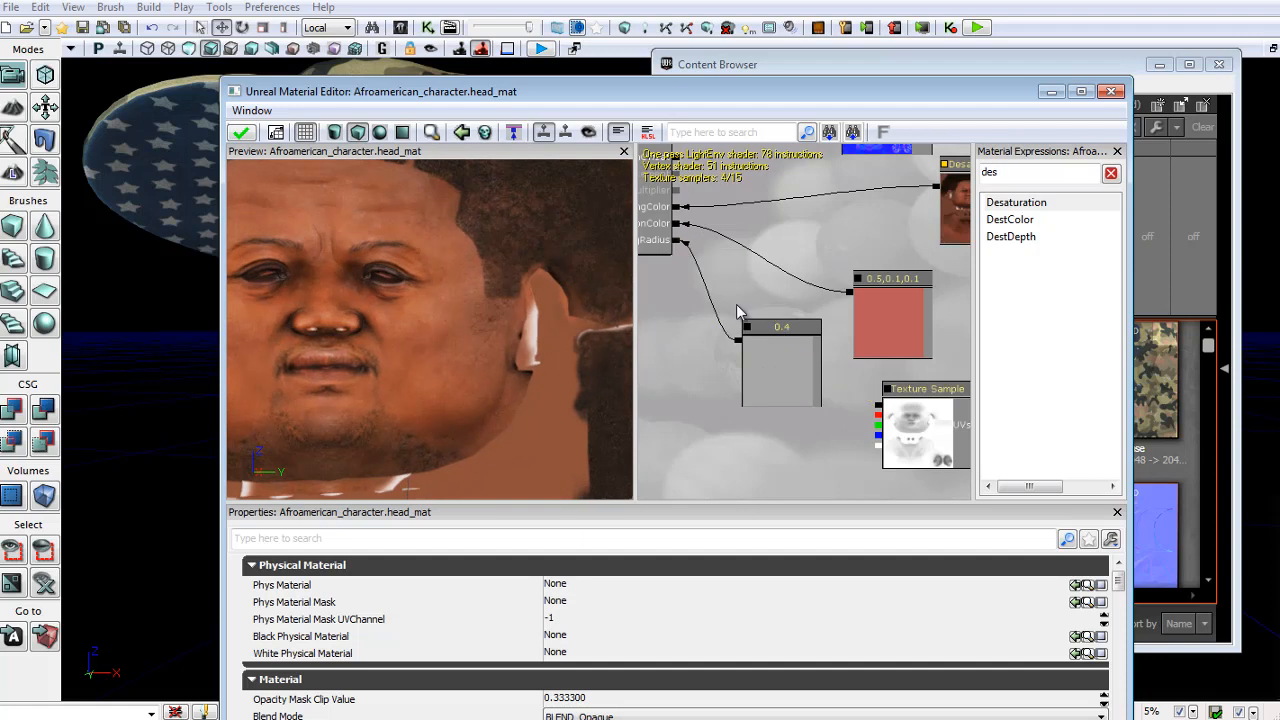
right_click_drag(485, 294, 487, 270)
middle_click_drag(487, 270, 517, 296)
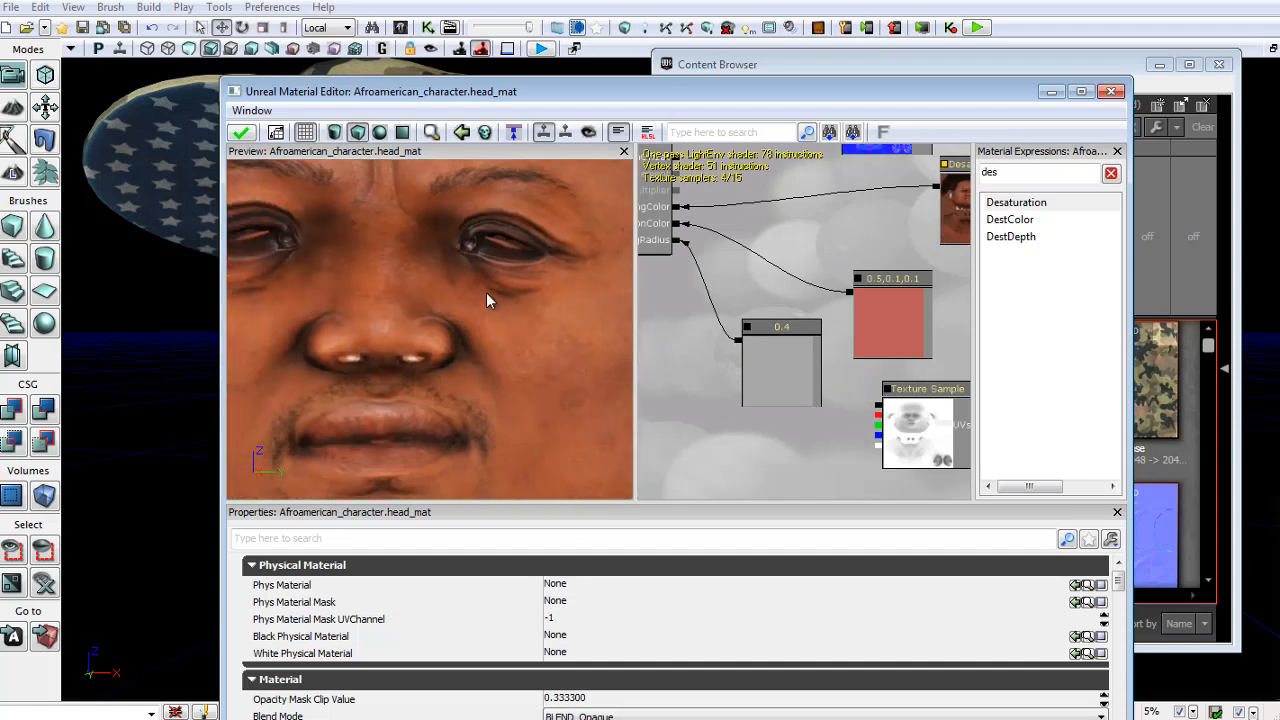
Reconnect the ambient_radius texture sample to SubsurfaceScatteringRadius and inspect the eyes, neck and ears in the material preview.
left_click_drag(877, 404, 680, 245)
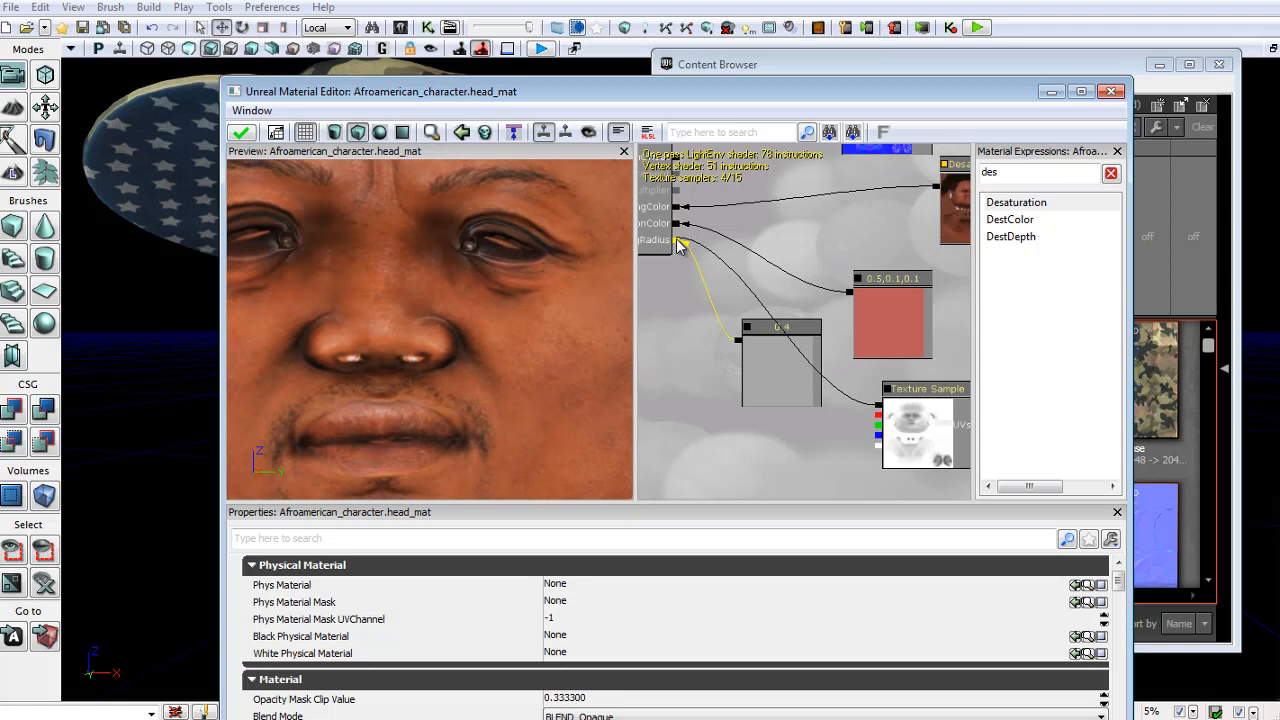
right_click_drag(508, 291, 509, 285)
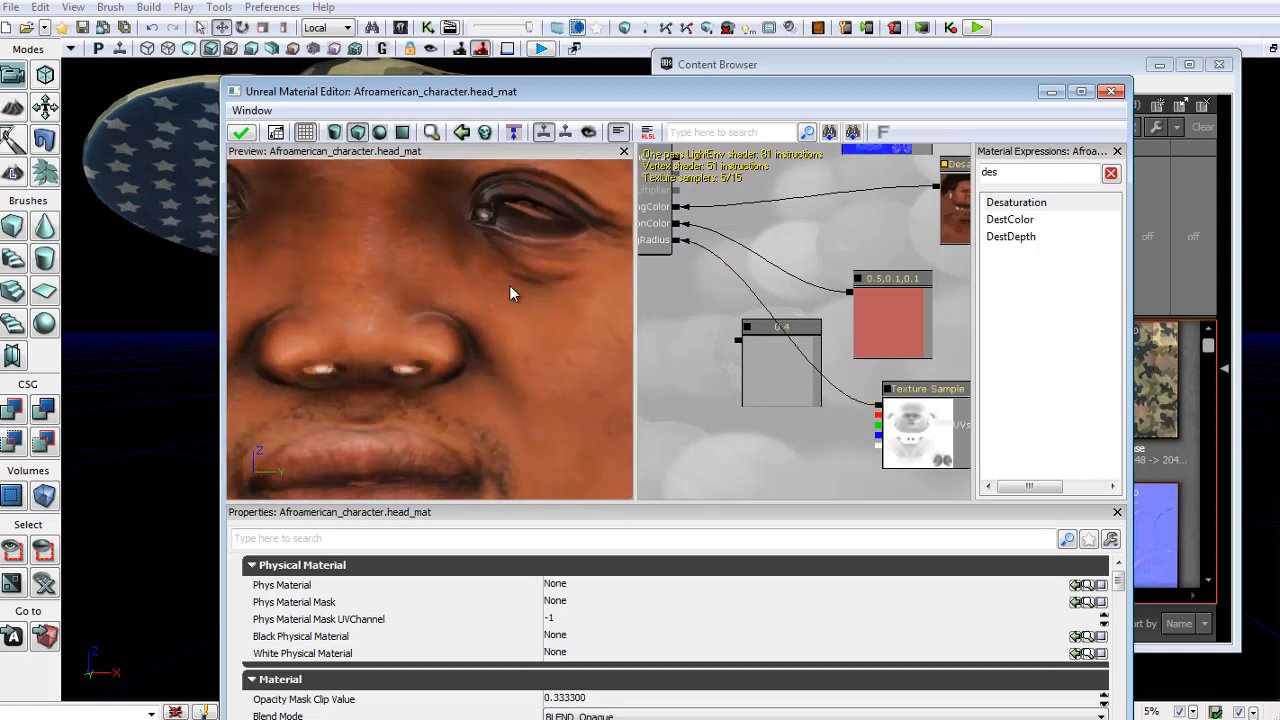
middle_click_drag(509, 285, 504, 292)
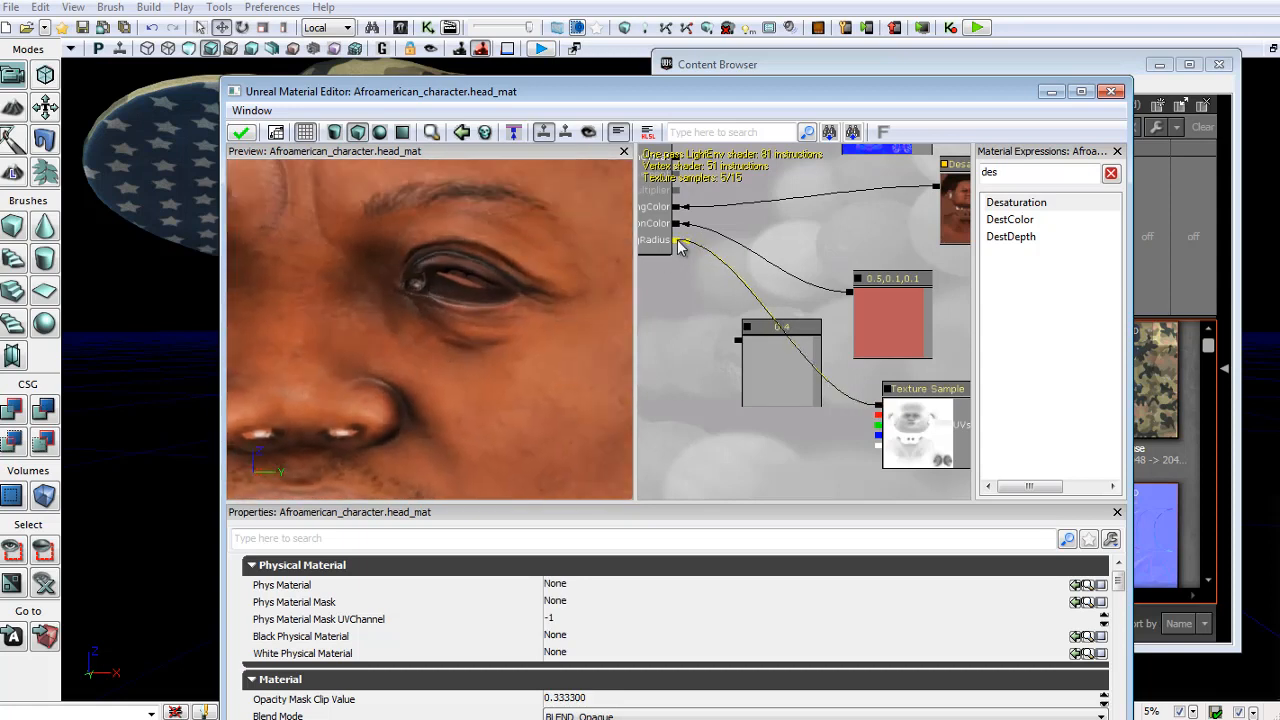
right_click_drag(543, 286, 536, 370)
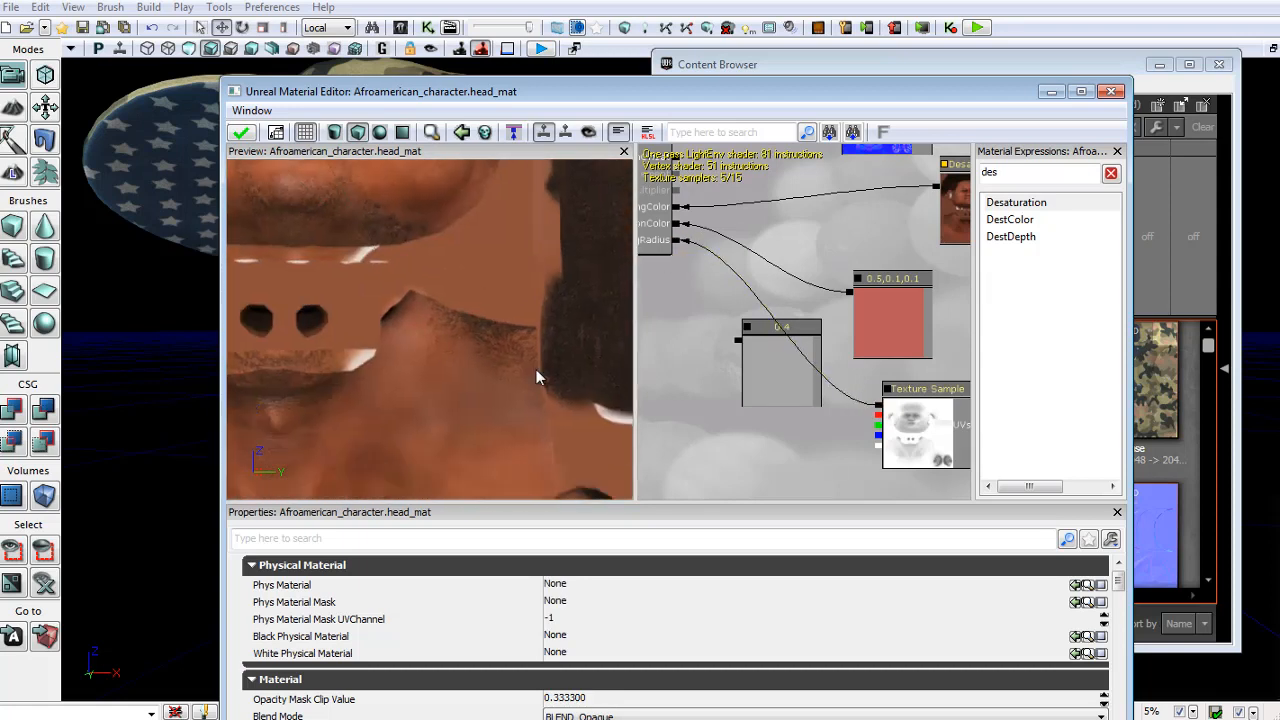
middle_click_drag(536, 370, 516, 315)
right_click_drag(516, 314, 536, 397)
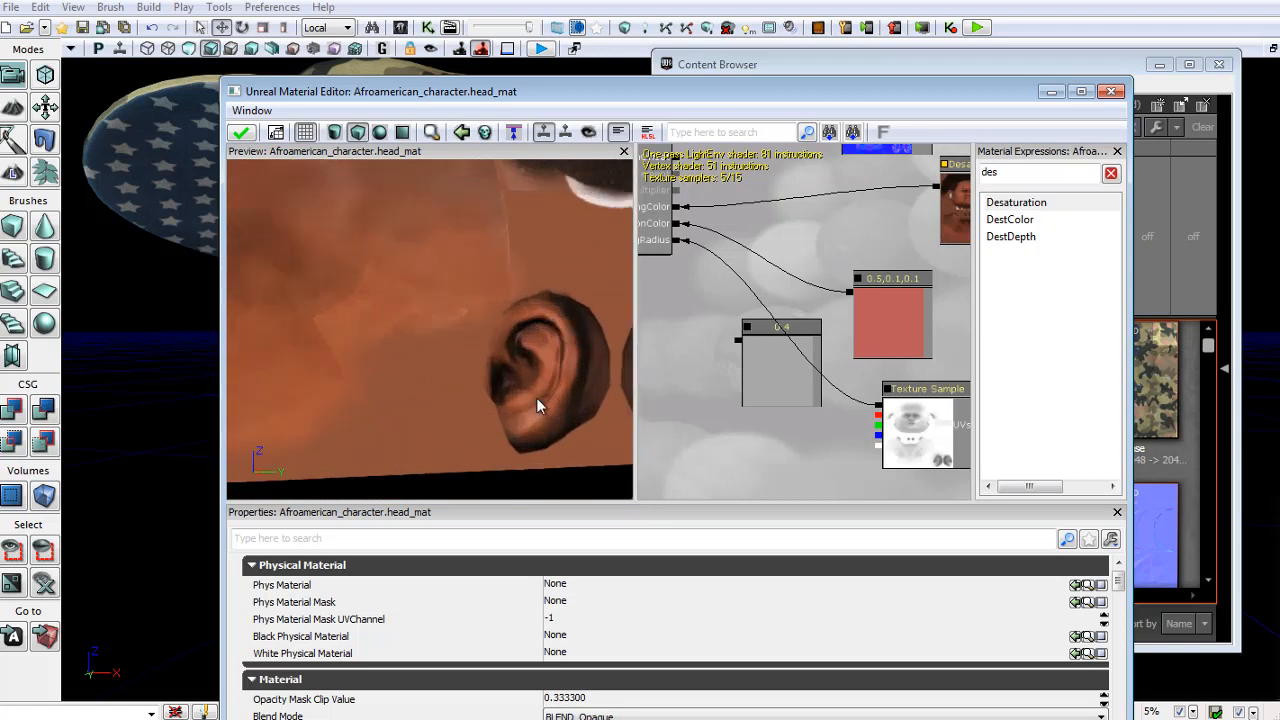
middle_click_drag(536, 397, 555, 402)
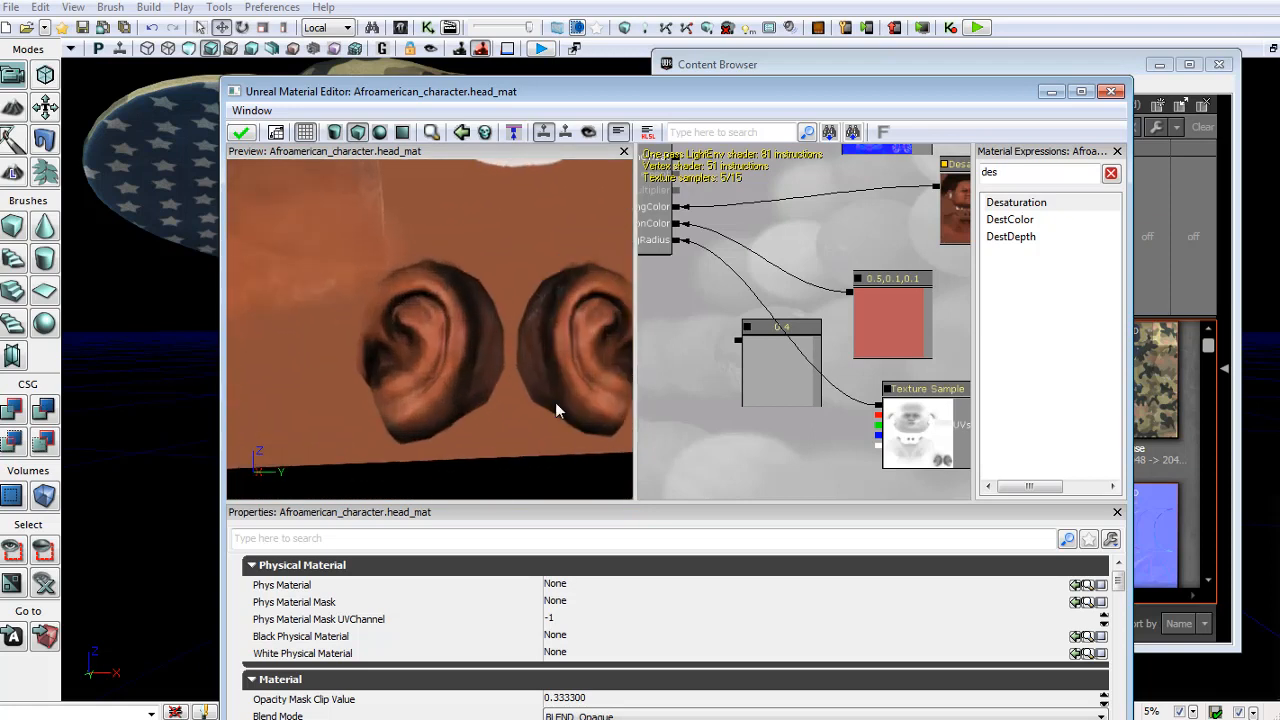
Move the ambient_radius sample aside, add a Multiply node beside it, and feed the texture into both of the node's inputs.
left_click(679, 242, "alt")
left_click_drag(719, 315, 788, 365)
left_click(825, 356)
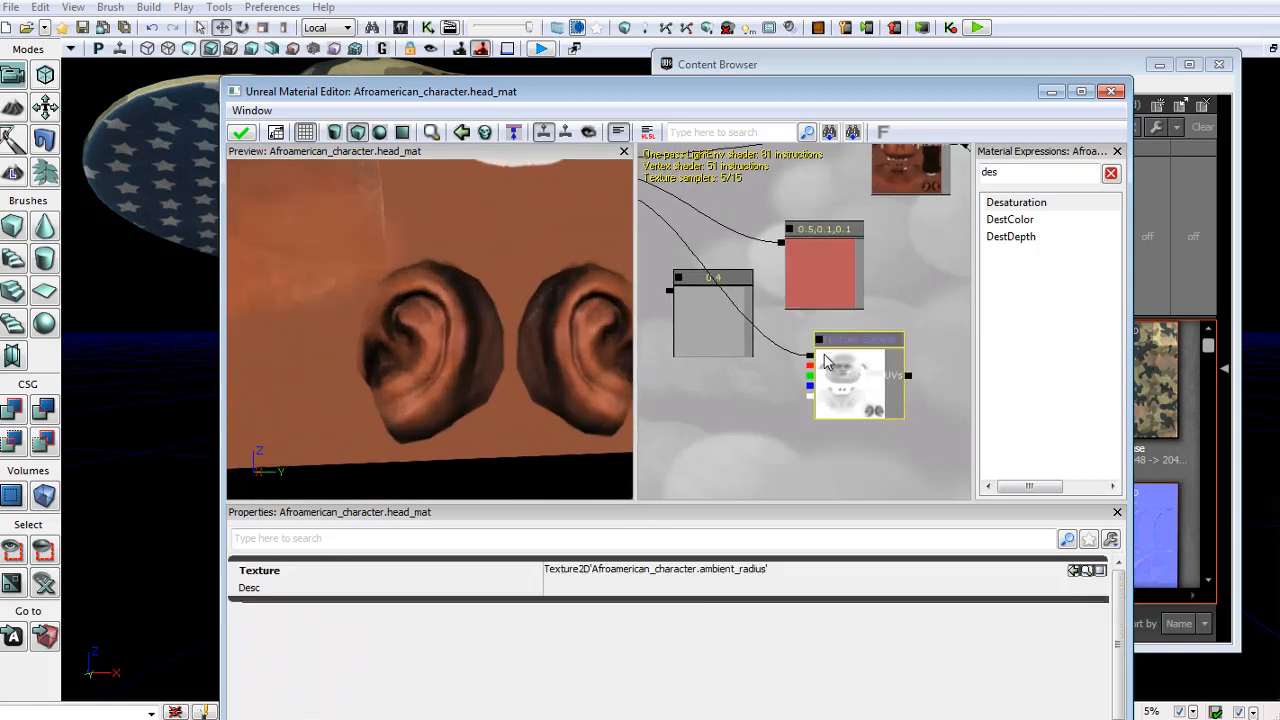
left_click_drag(869, 379, 939, 396, "ctrl")
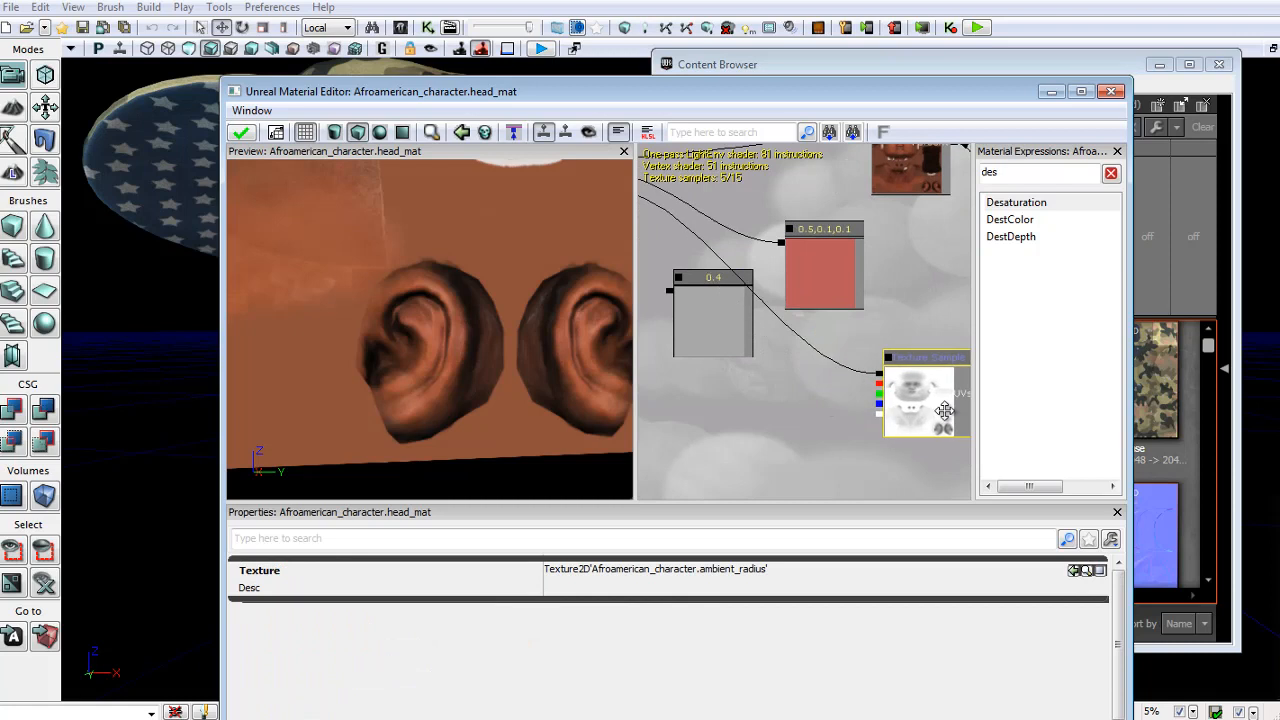
key("m")
left_click(748, 409)
left_click_drag(776, 426, 780, 388, "ctrl")
left_click_drag(880, 375, 838, 413)
scroll(790, 405, "down", 1)
Connect the output of the ambient_radius Multiply node to SubsurfaceScatteringRadius.
left_click(765, 386)
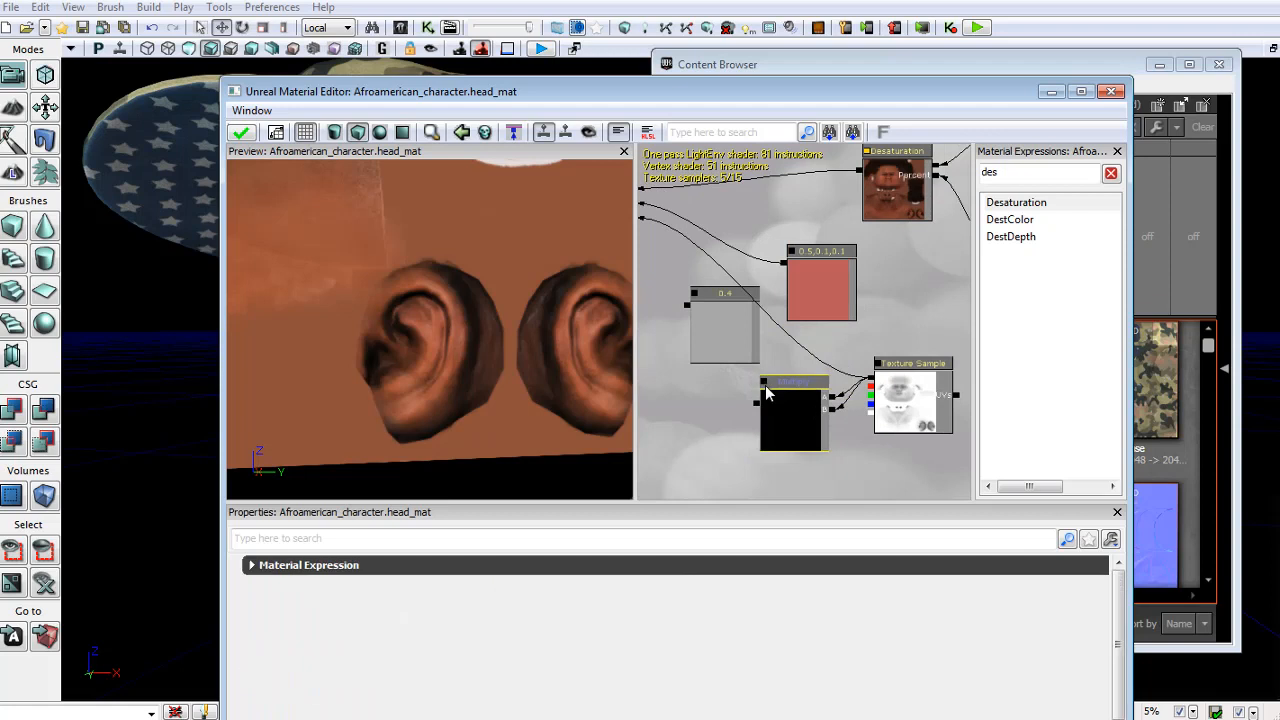
left_click(765, 383)
left_click_drag(765, 393, 703, 279)
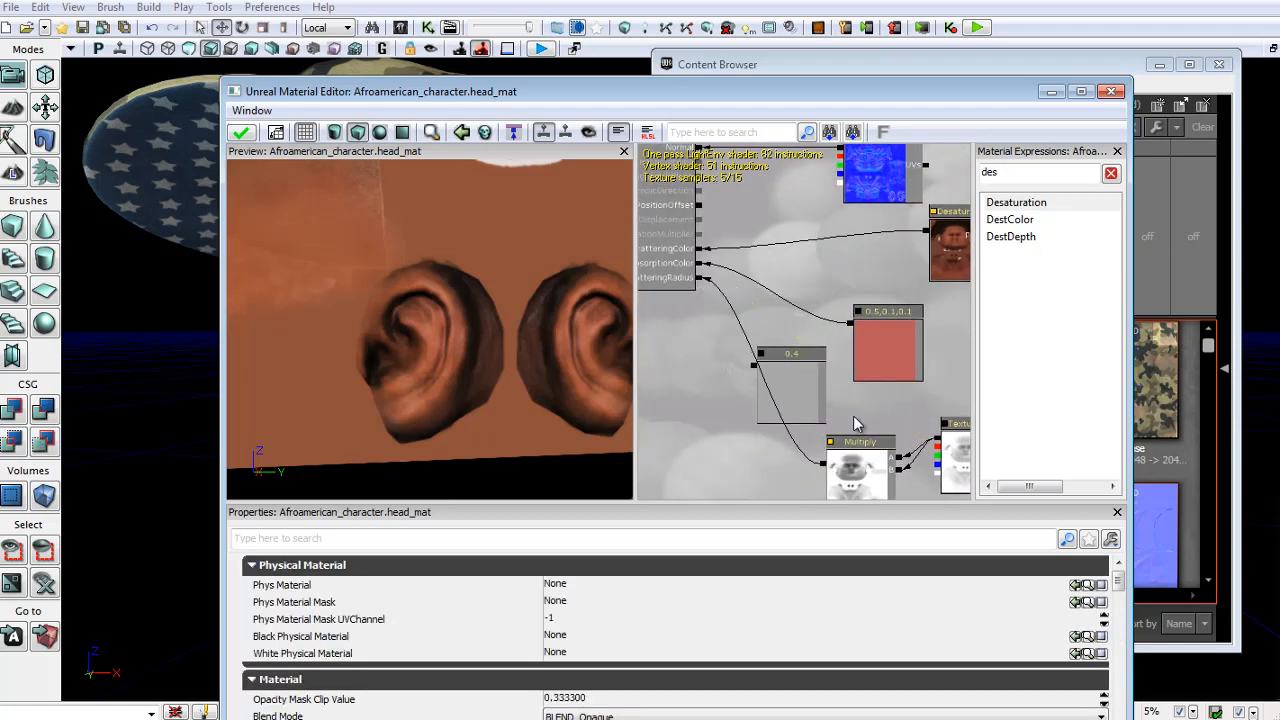
left_click_drag(853, 415, 840, 377)
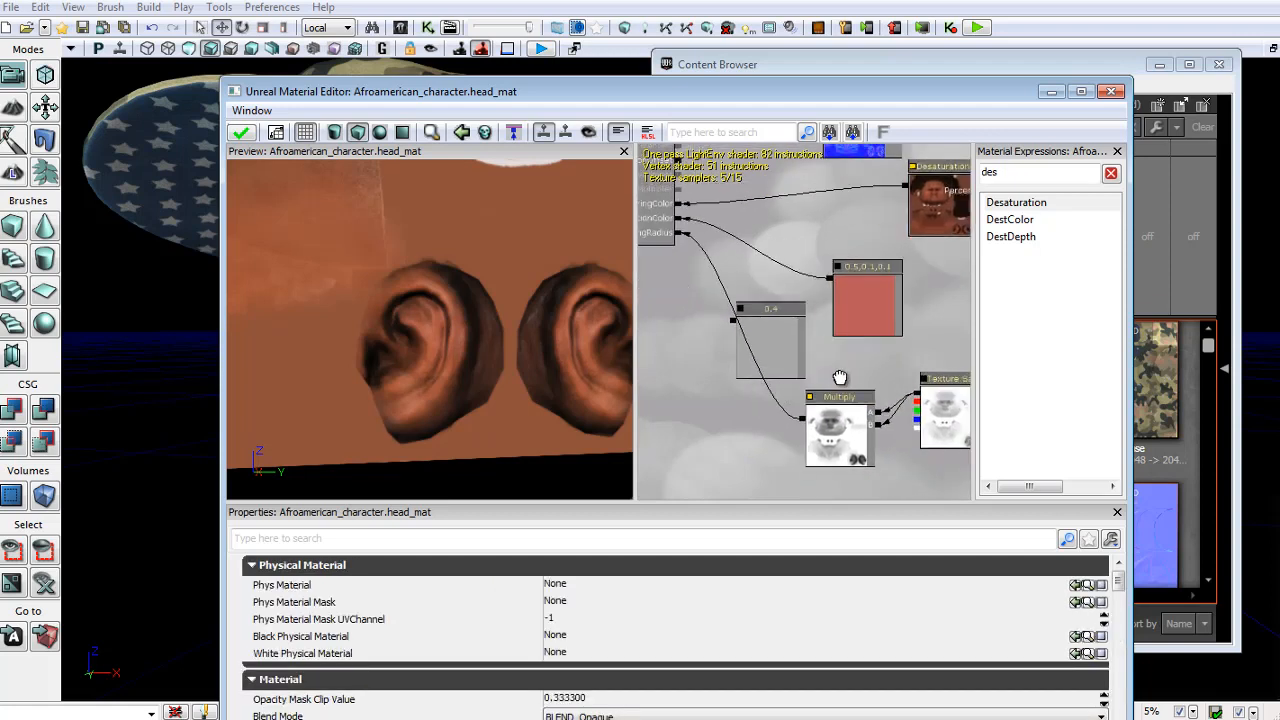
Add a second Multiply node combining the 0.4 constant with the first Multiply, and connect its output to SubsurfaceScatteringRadius.
left_click_drag(759, 397, 737, 316)
key("m")
left_click(690, 348)
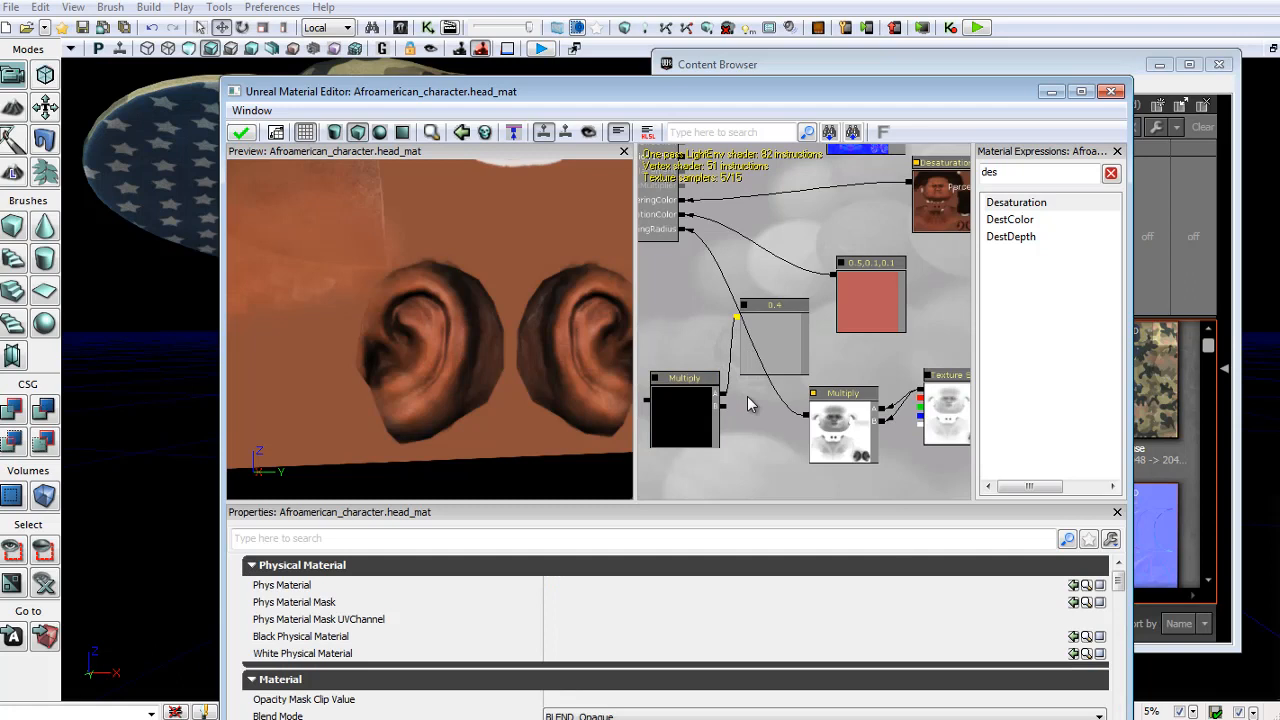
left_click_drag(718, 407, 757, 408)
left_click_drag(761, 407, 844, 416)
left_click_drag(684, 400, 726, 232)
Set the R value of the constant feeding the second Multiply node to 1.
left_click(812, 340)
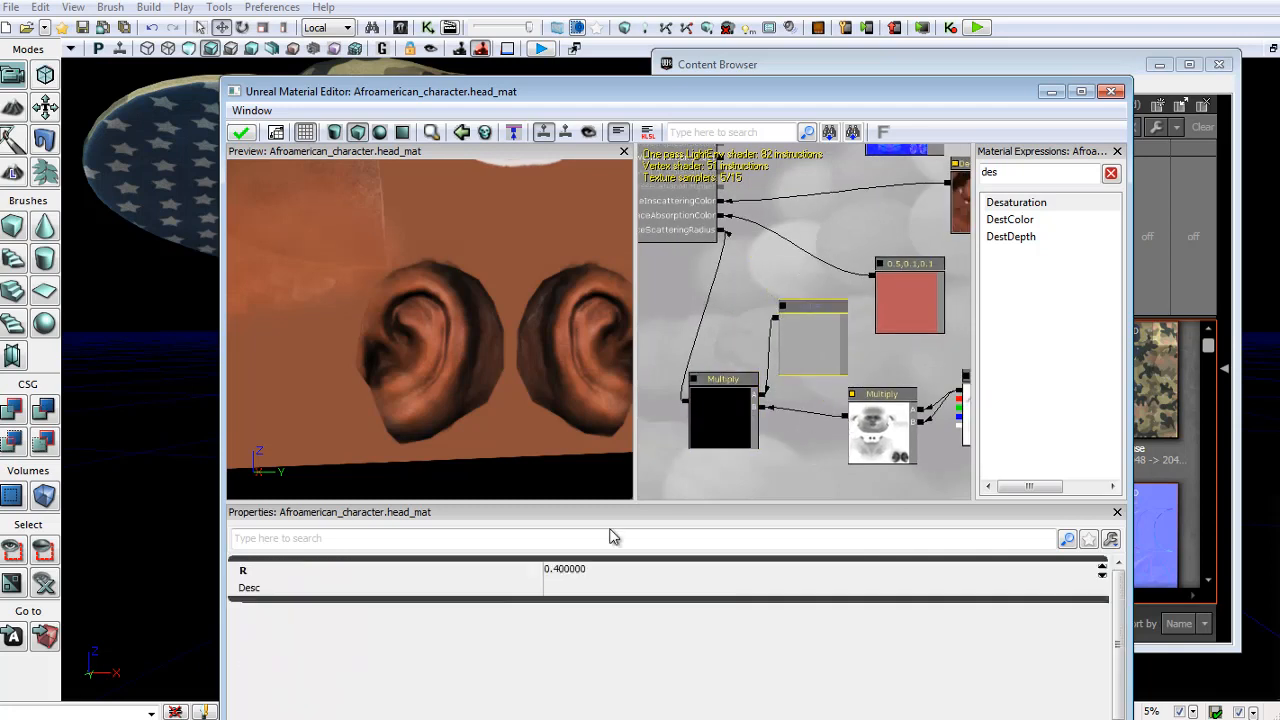
left_click(586, 565)
key("BackSpace")
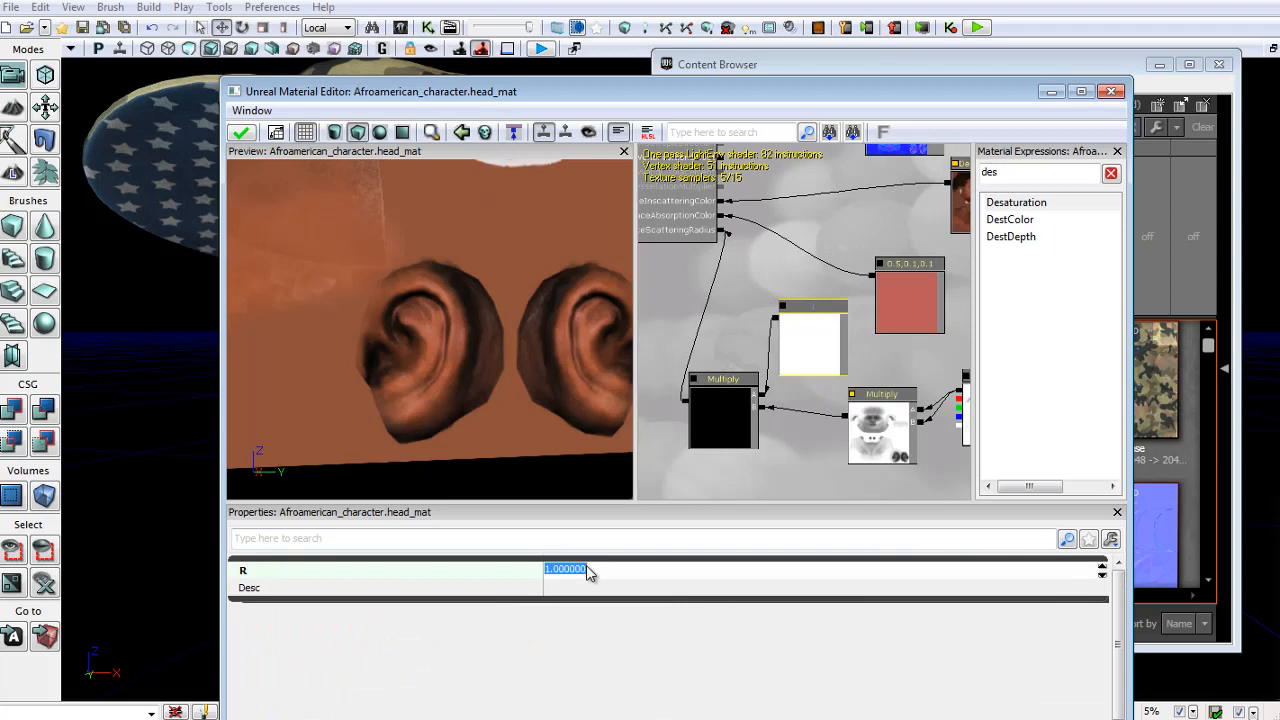
mouse_move(809, 396)
left_mouse_down()
mouse_move(737, 383)
mouse_move(837, 451)
mouse_move(817, 399)
left_mouse_up()
Try an R value of 10 for the radius constant, inspect the face in the material preview, and return the value to 1.
left_click(576, 569)
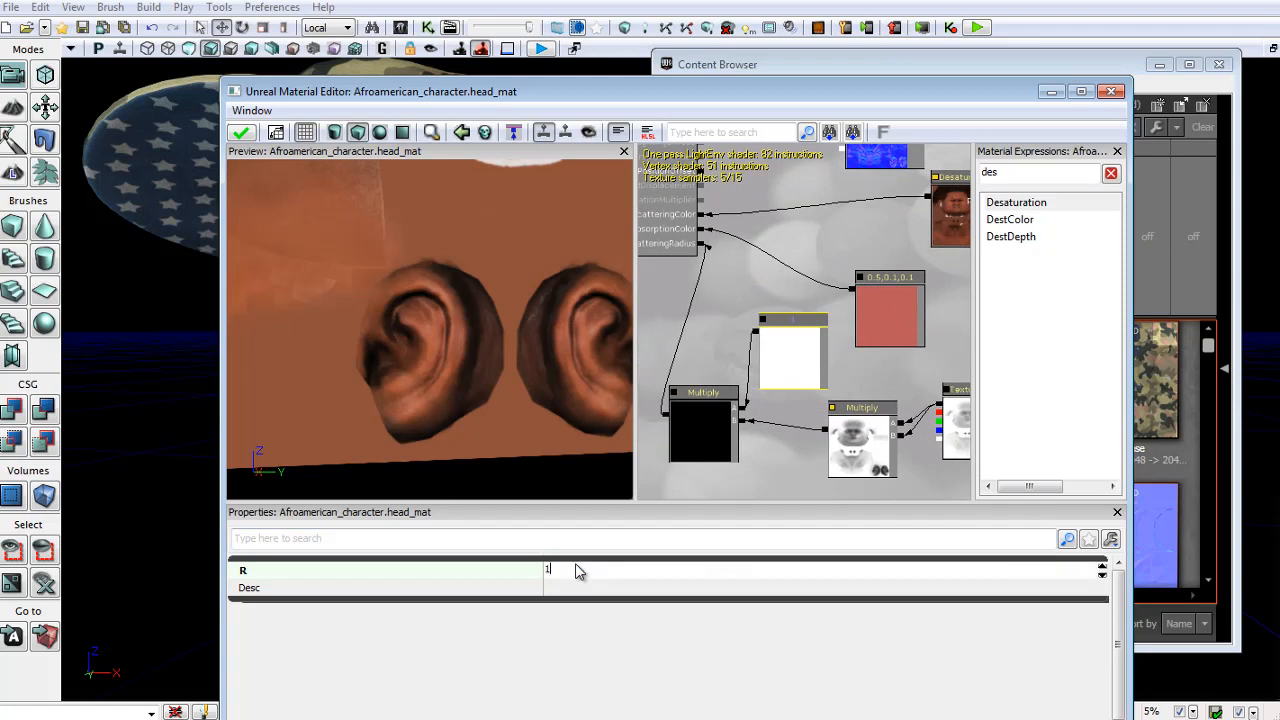
mouse_move(506, 358)
right_mouse_down()
mouse_move(503, 376)
mouse_move(499, 347)
right_mouse_up()
left_click_drag(499, 347, 391, 186)
mouse_move(391, 186)
right_mouse_down()
mouse_move(408, 192)
mouse_move(404, 158)
mouse_move(384, 190)
right_mouse_up()
left_click_drag(385, 190, 419, 241)
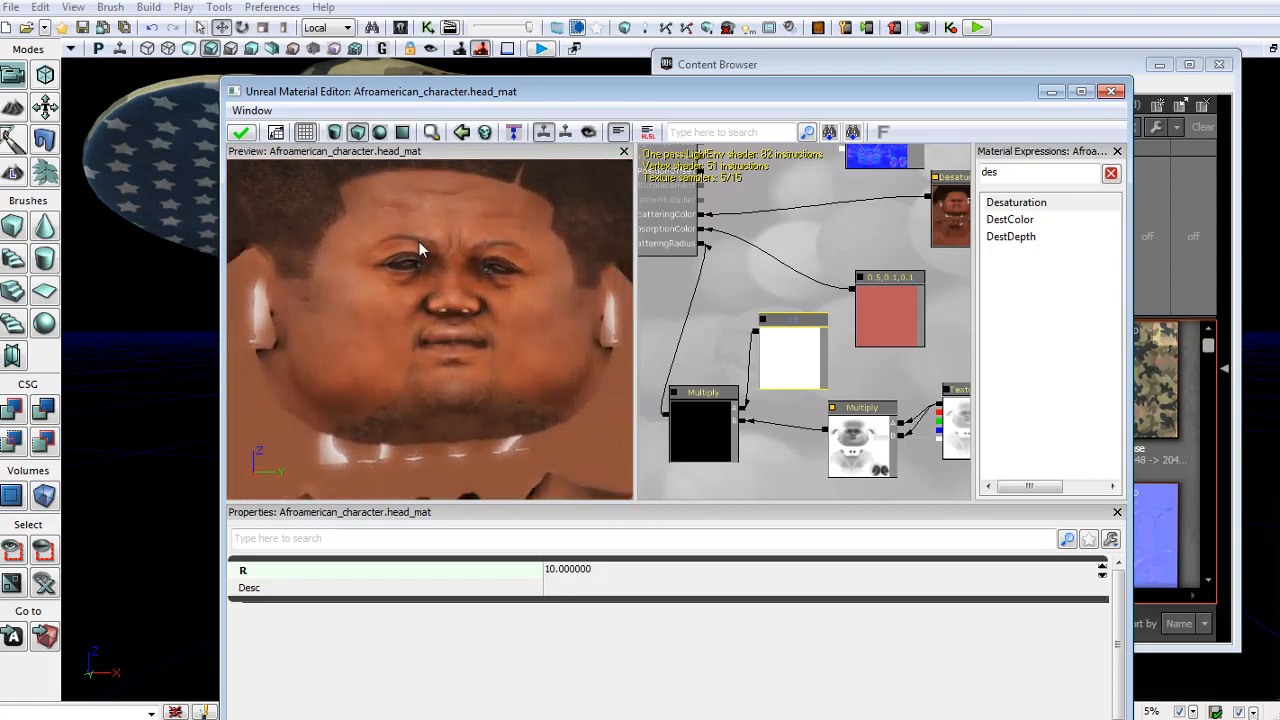
mouse_move(419, 241)
right_mouse_down()
mouse_move(429, 230)
mouse_move(438, 258)
right_mouse_up()
left_click_drag(438, 258, 420, 268)
right_click_drag(420, 268, 447, 288)
left_click_drag(447, 288, 459, 271)
left_click(588, 569)
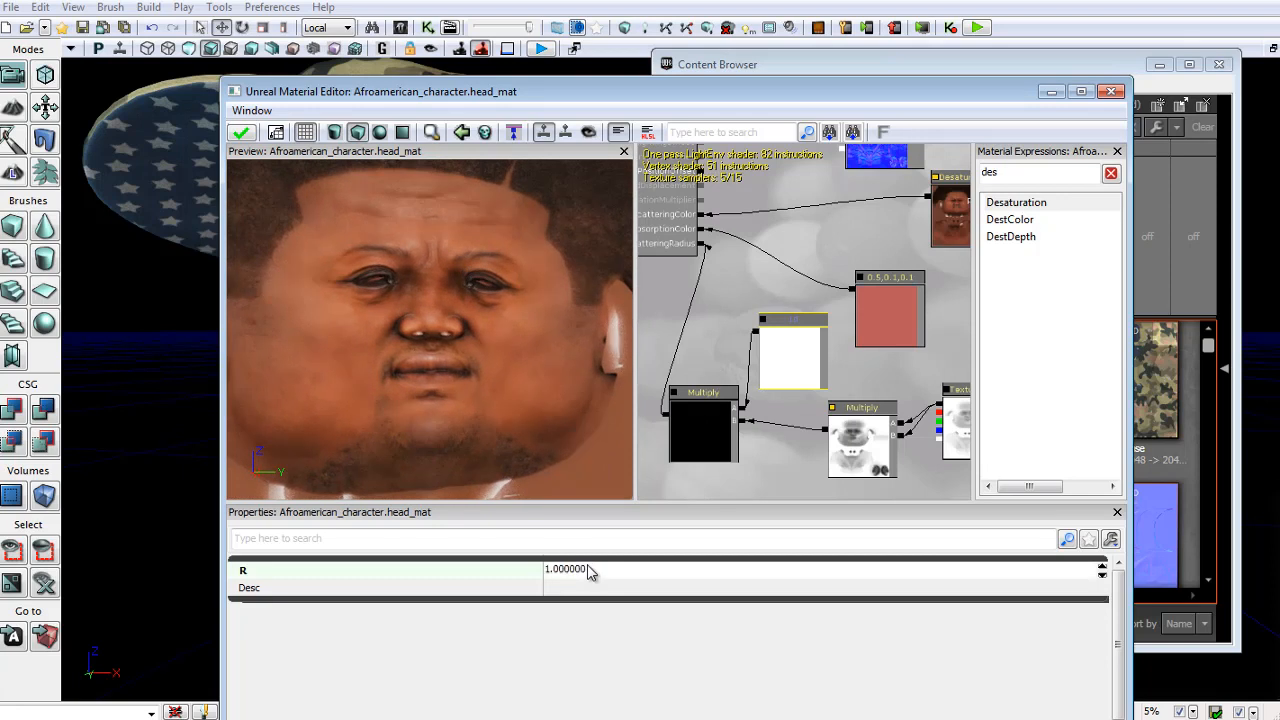
Try feeding the constant of 1 directly into SubsurfaceScatteringRadius, and reconnect the second Multiply's output in its place.
left_click(588, 567)
mouse_move(550, 319)
right_mouse_down()
mouse_move(543, 327)
mouse_move(556, 287)
mouse_move(542, 318)
right_mouse_up()
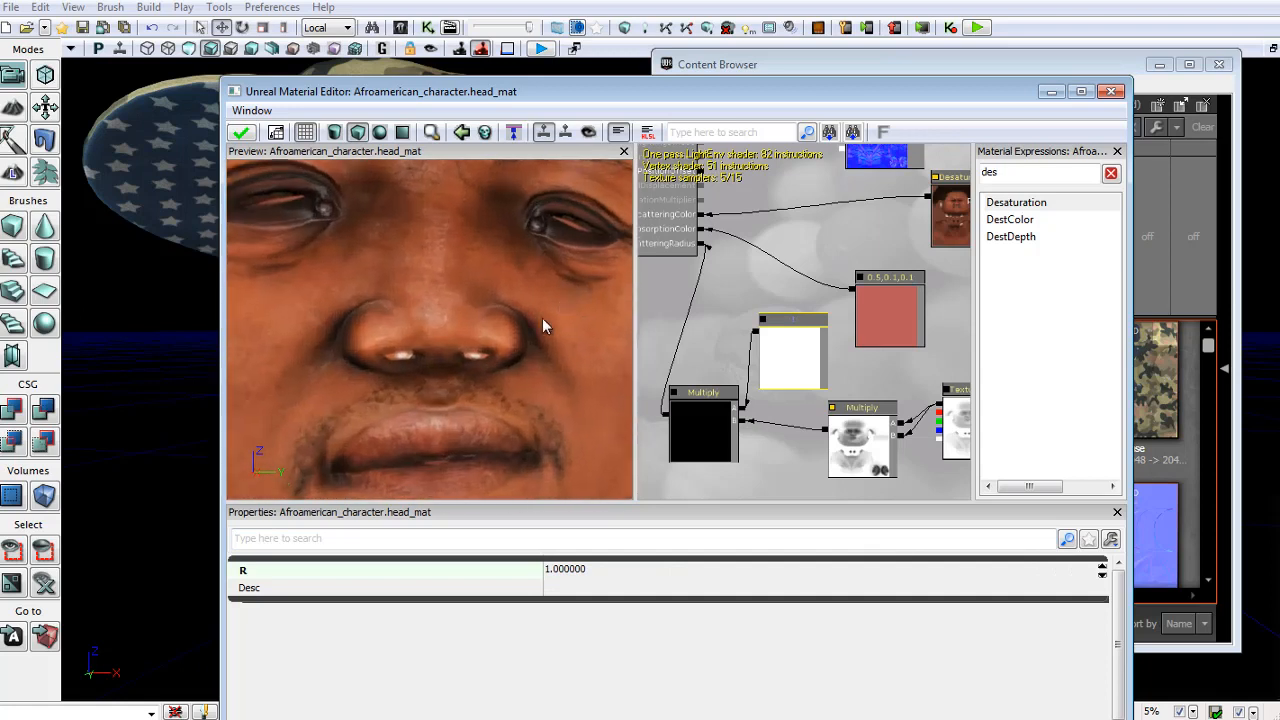
left_click_drag(757, 331, 706, 250)
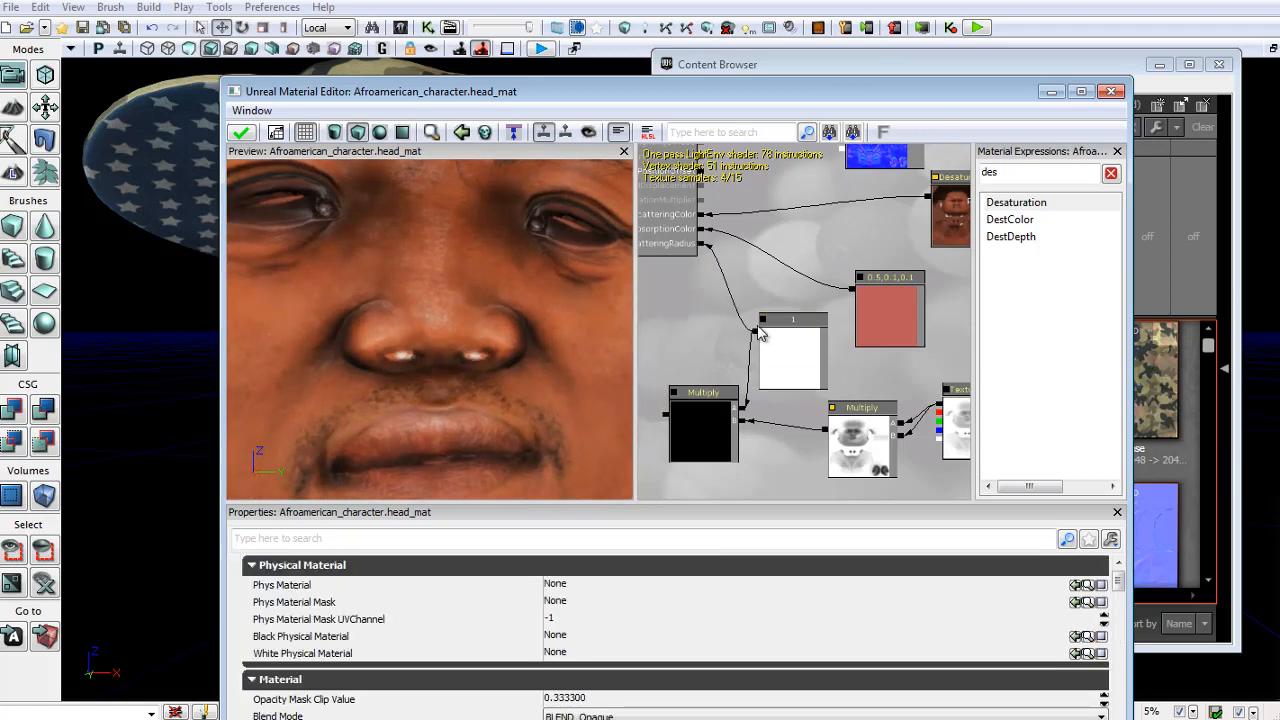
left_click_drag(668, 418, 715, 335)
left_click_drag(722, 283, 723, 280)
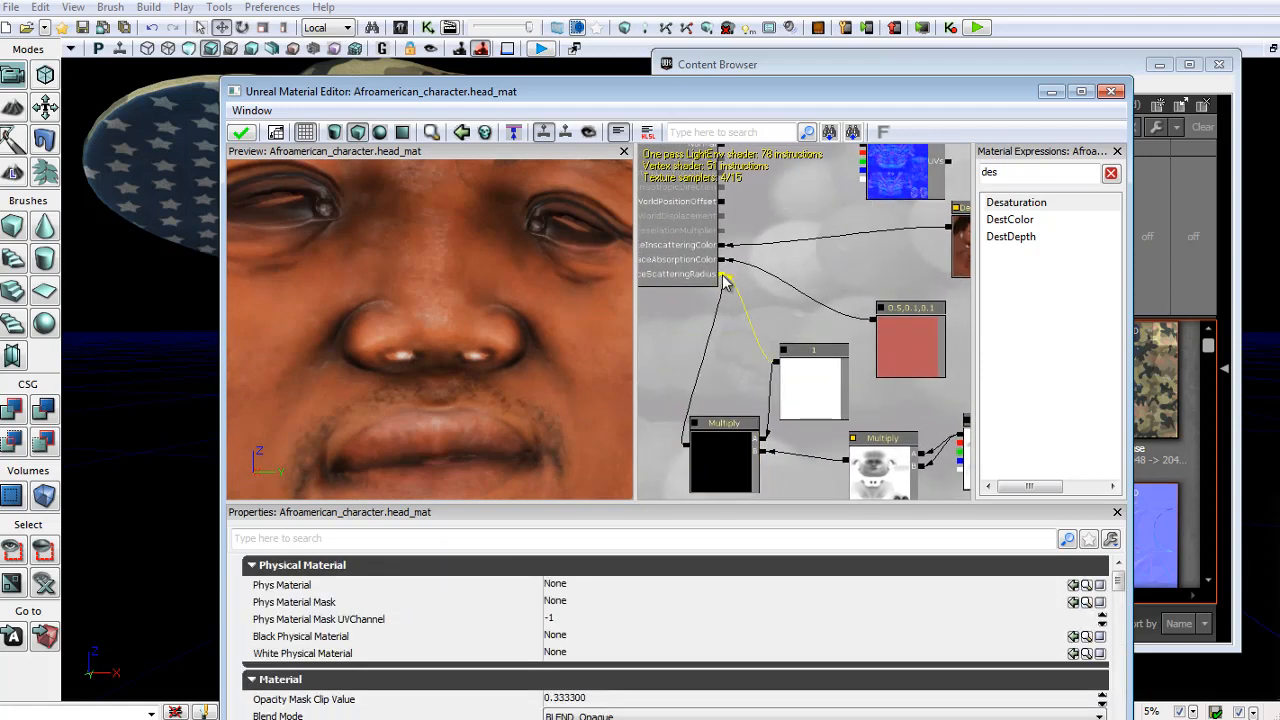
Apply the changes to head_mat, close the Material Editor, and view the head in the level.
left_click(243, 134)
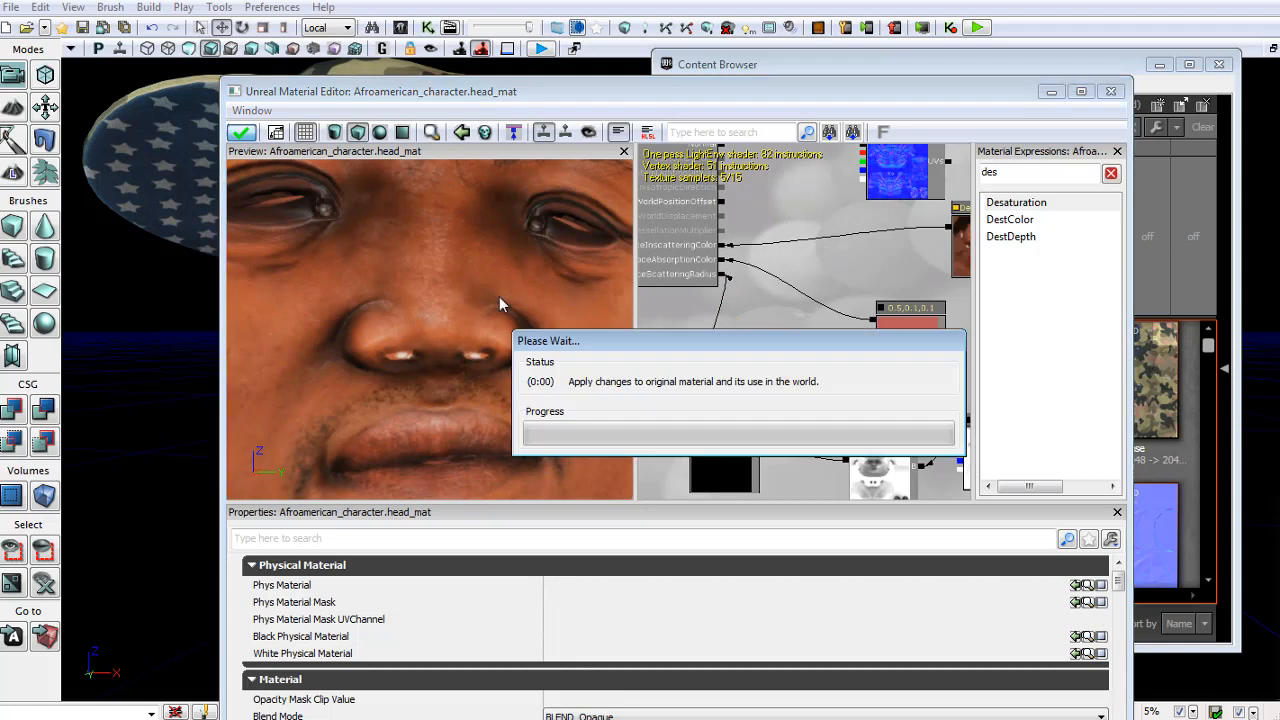
left_click(1111, 91)
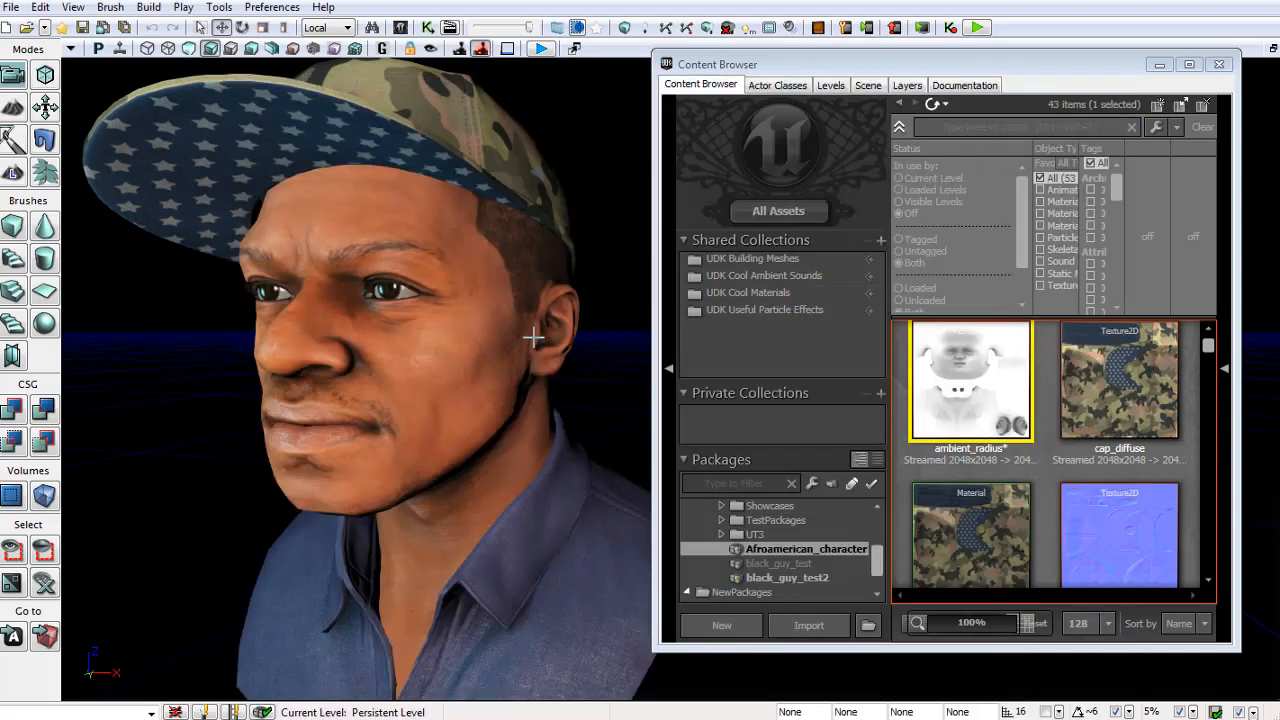
mouse_move(531, 335)
left_mouse_down()
mouse_move(630, 327)
mouse_move(867, 346)
mouse_move(491, 343)
mouse_move(531, 340)
mouse_move(531, 360)
mouse_move(526, 343)
left_mouse_up()
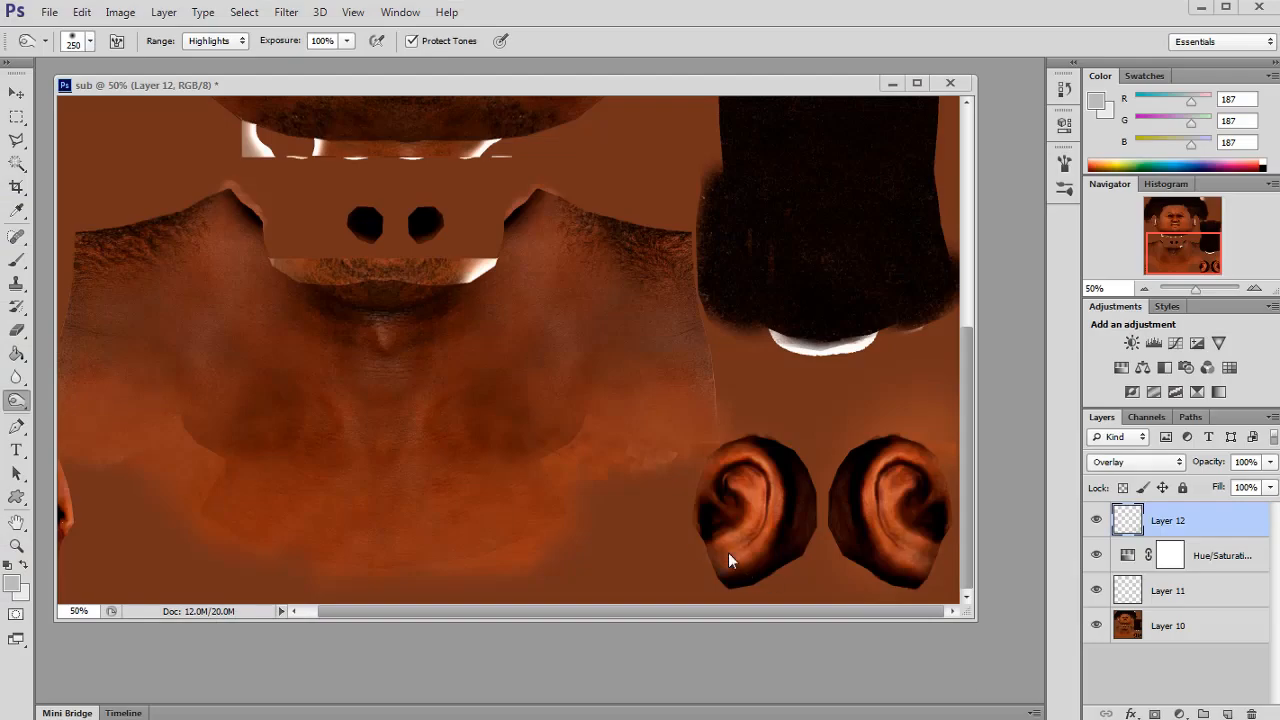
Switch to Photoshop's sub texture and reduce the brush size to 50 over the ears.
key("bracketleft")
key("bracketleft")
key("bracketleft")
key("bracketleft")
key("bracketleft")
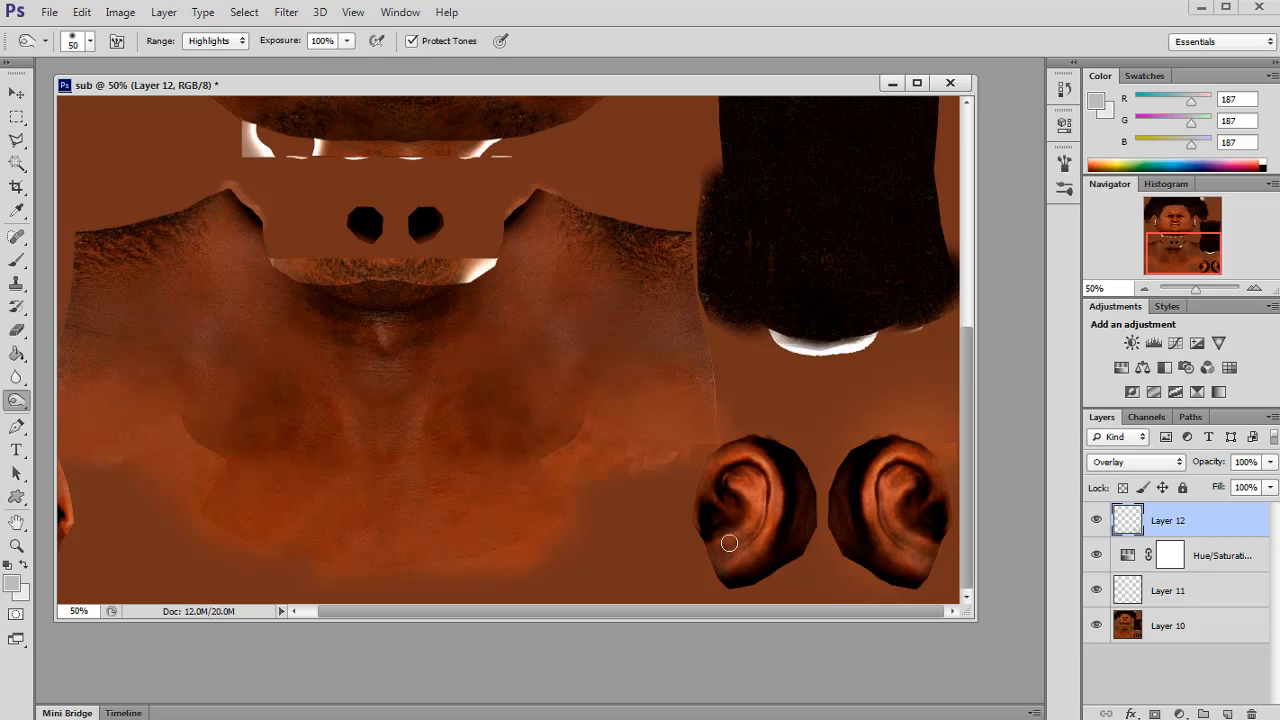
Save a Targa copy of the texture as sub.tga, replacing the existing file.
key("ctrl+shift+s")
left_click(676, 538)
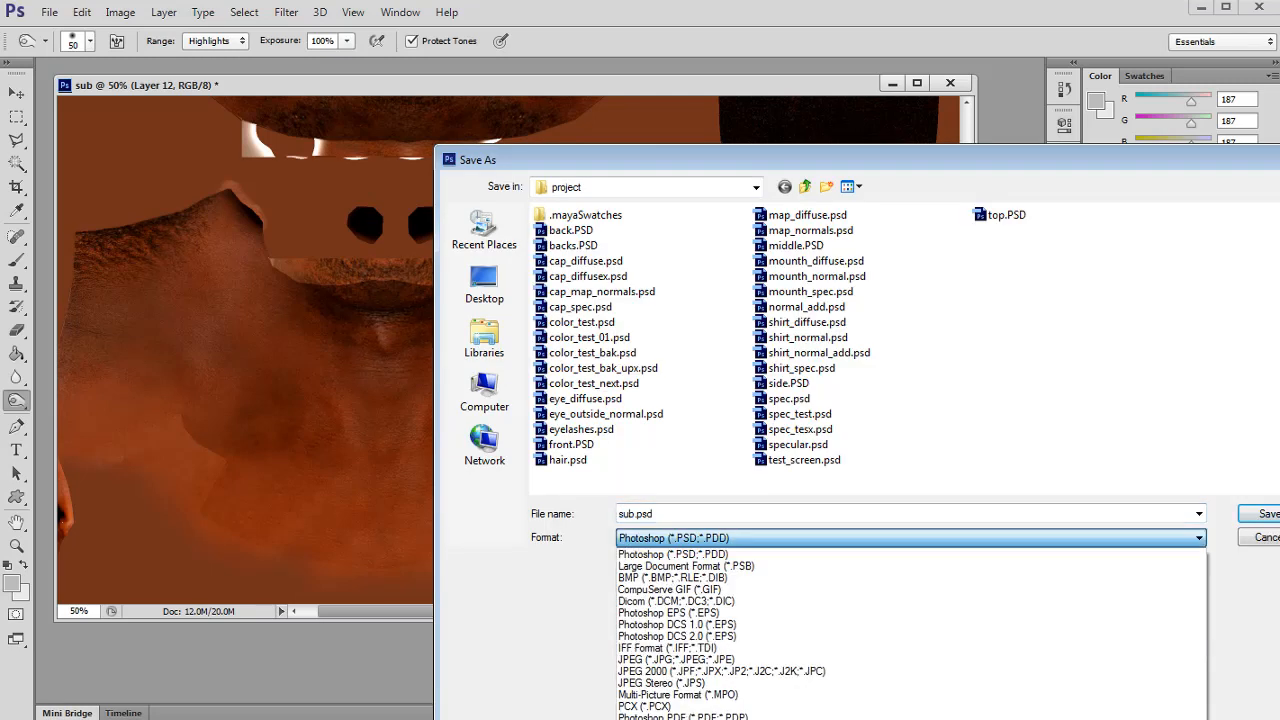
left_click(690, 719)
left_click(1264, 514)
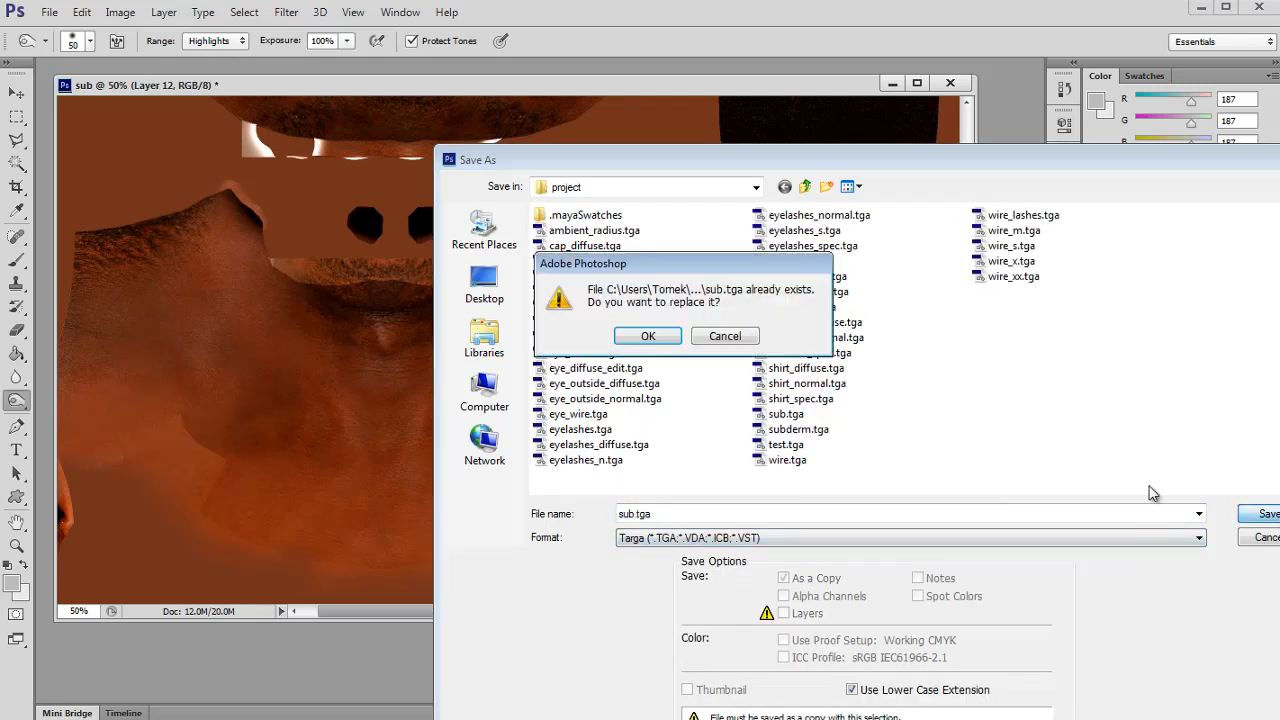
left_click(664, 338)
left_click(757, 277)
Switch back to UDK and reimport the sub texture in the Afroamerican_character package.
key("alt+Tab")
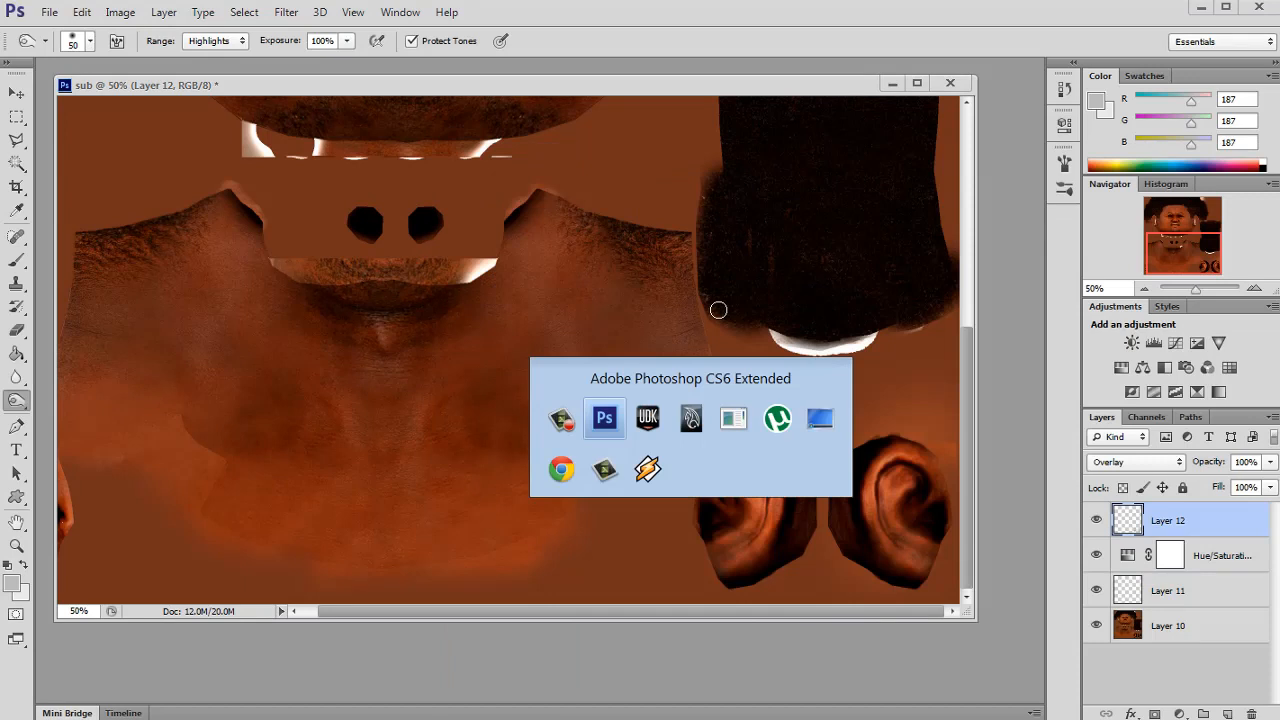
key("alt+Tab")
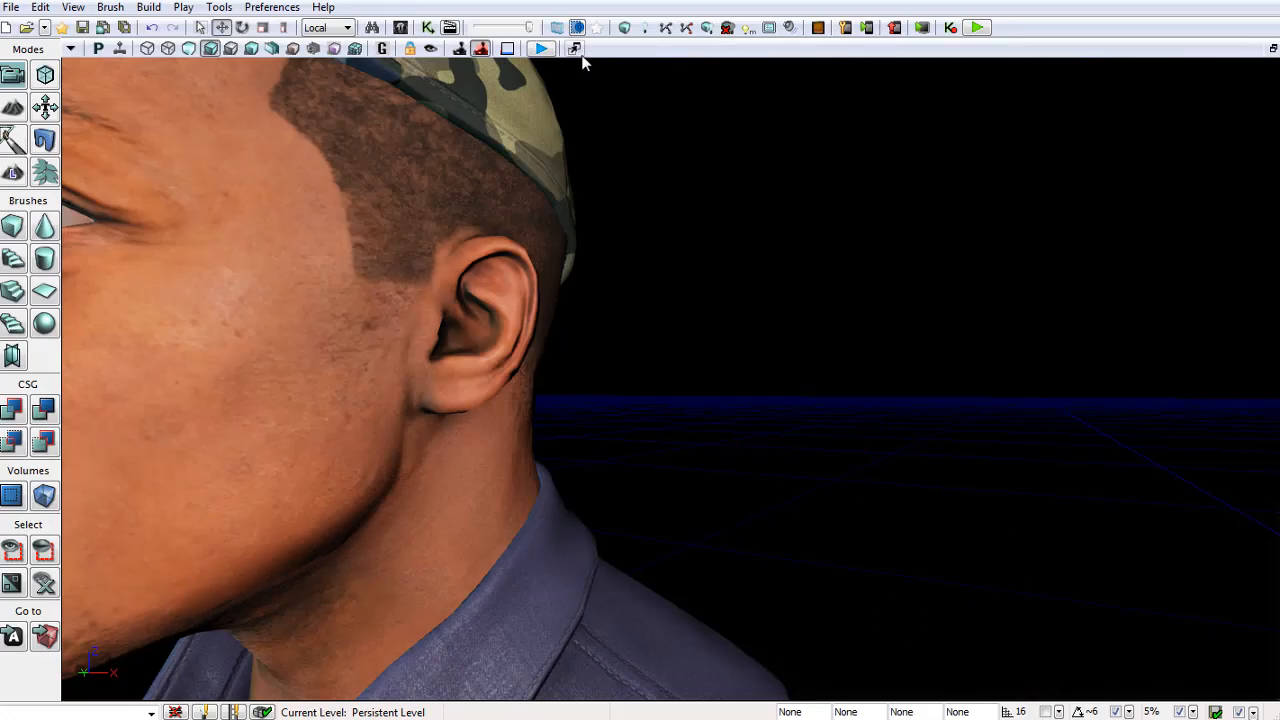
left_click(575, 49)
right_click(970, 478)
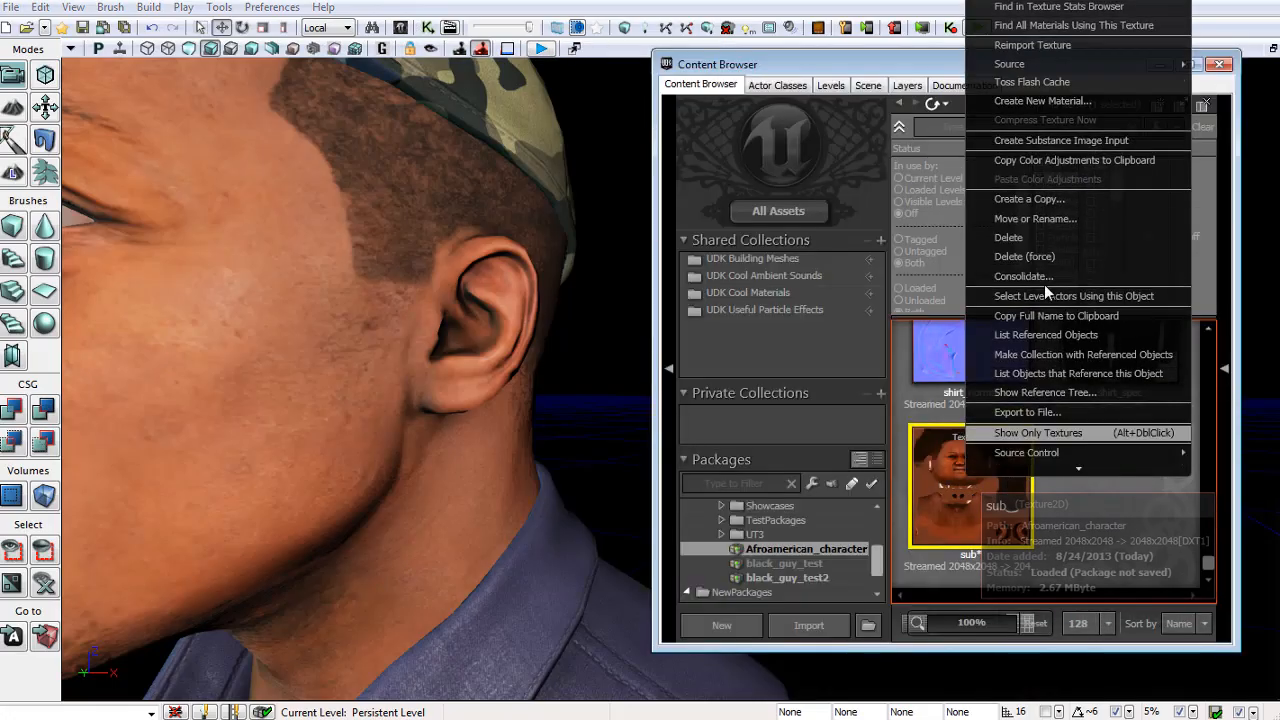
scroll(1045, 292, "down", 2)
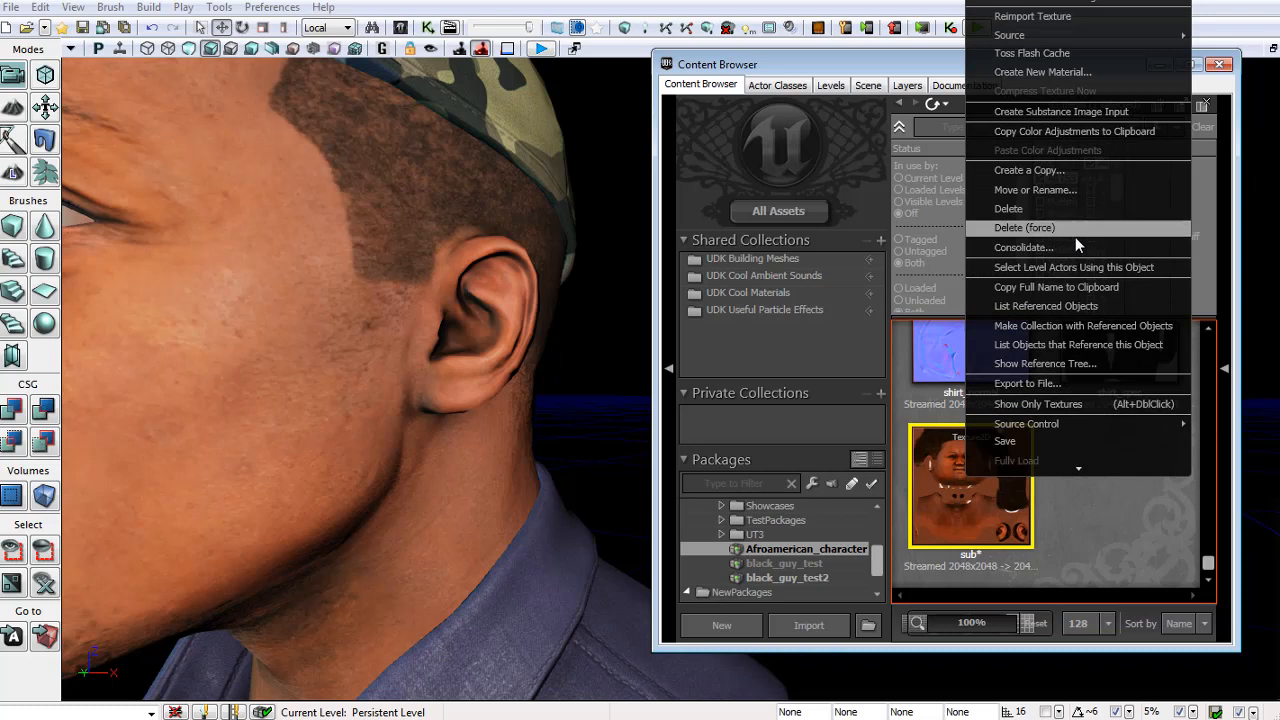
left_click(1034, 17)
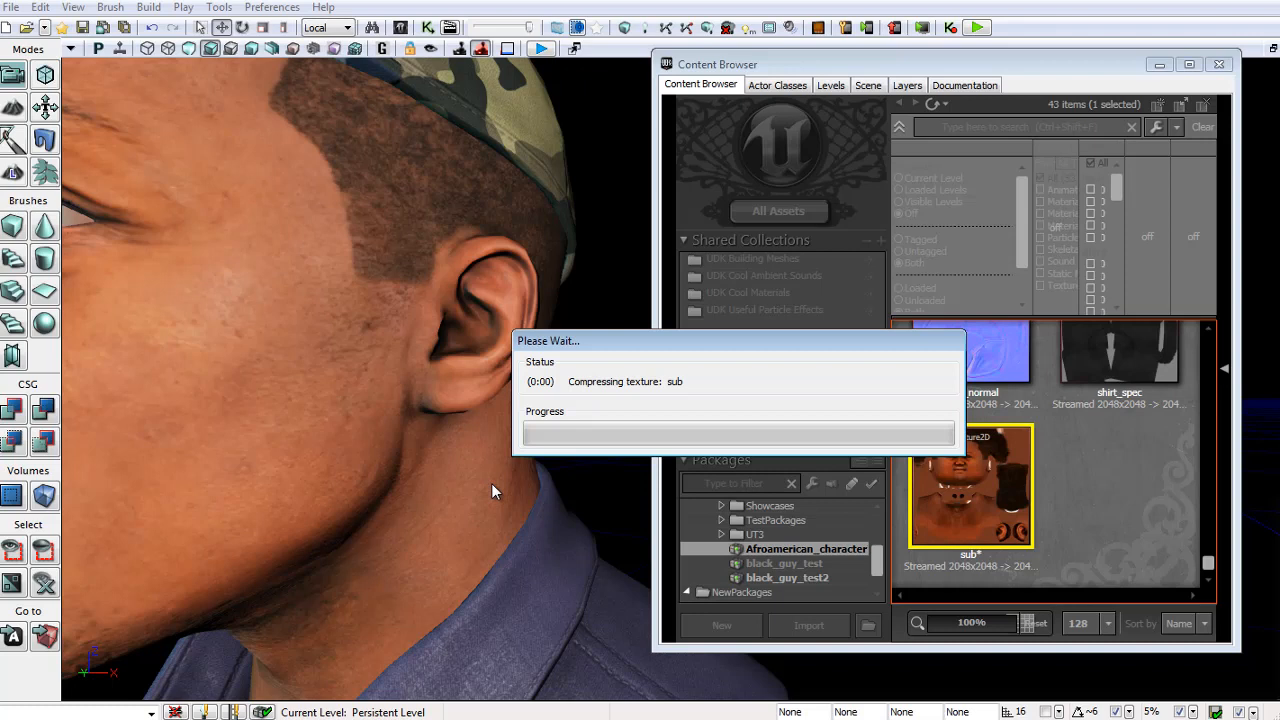
right_click_drag(512, 414, 500, 404)
Close the Content Browser, duplicate the white point light beside the bust, and move the copy across to the other side.
left_click(1218, 65)
left_click_drag(722, 358, 802, 373)
right_click_drag(801, 371, 716, 408)
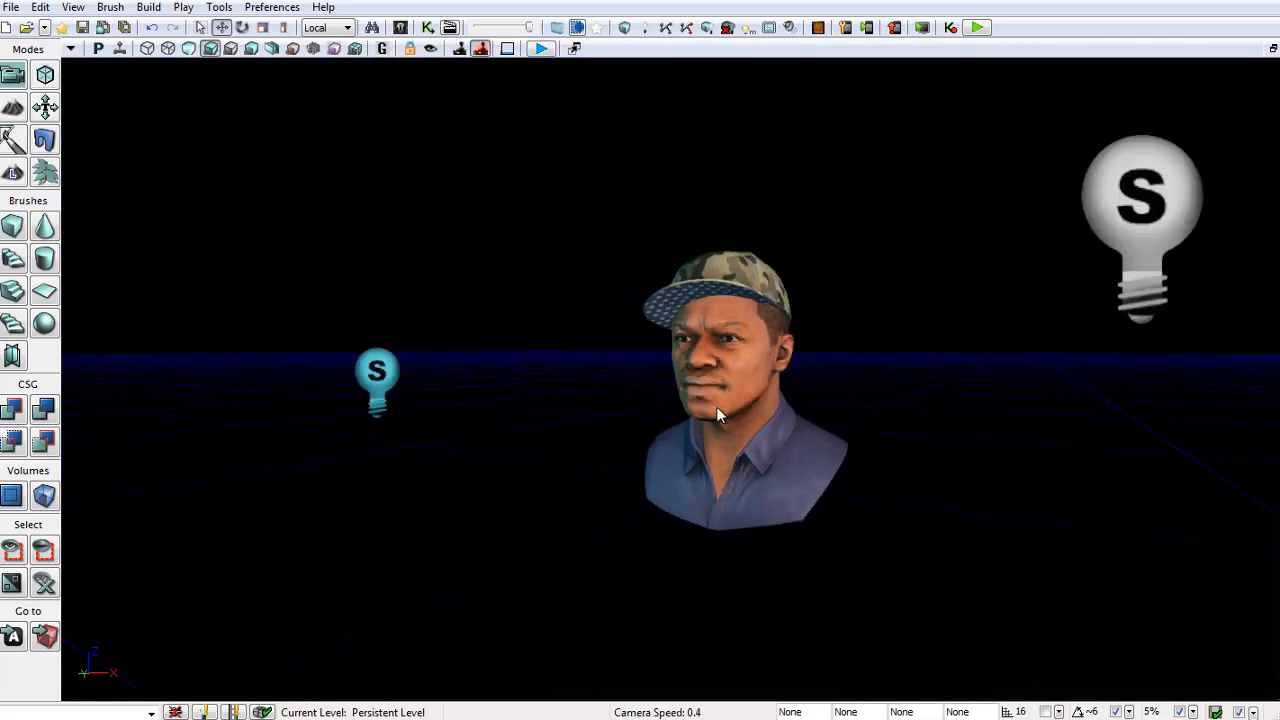
left_click(878, 300)
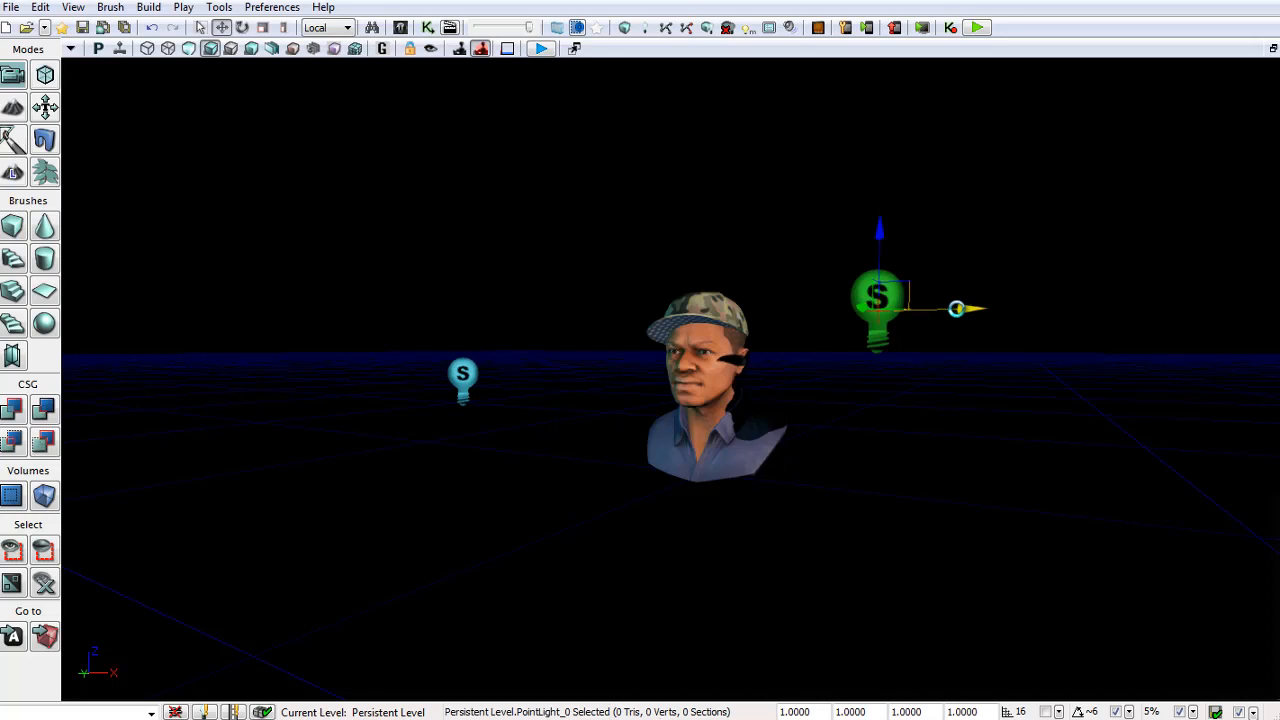
left_click_drag(957, 309, 231, 263, "alt")
mouse_move(325, 288)
right_mouse_down()
mouse_move(365, 305)
mouse_move(649, 314)
mouse_move(343, 303)
right_mouse_up()
left_click_drag(620, 297, 170, 240)
left_click(625, 343)
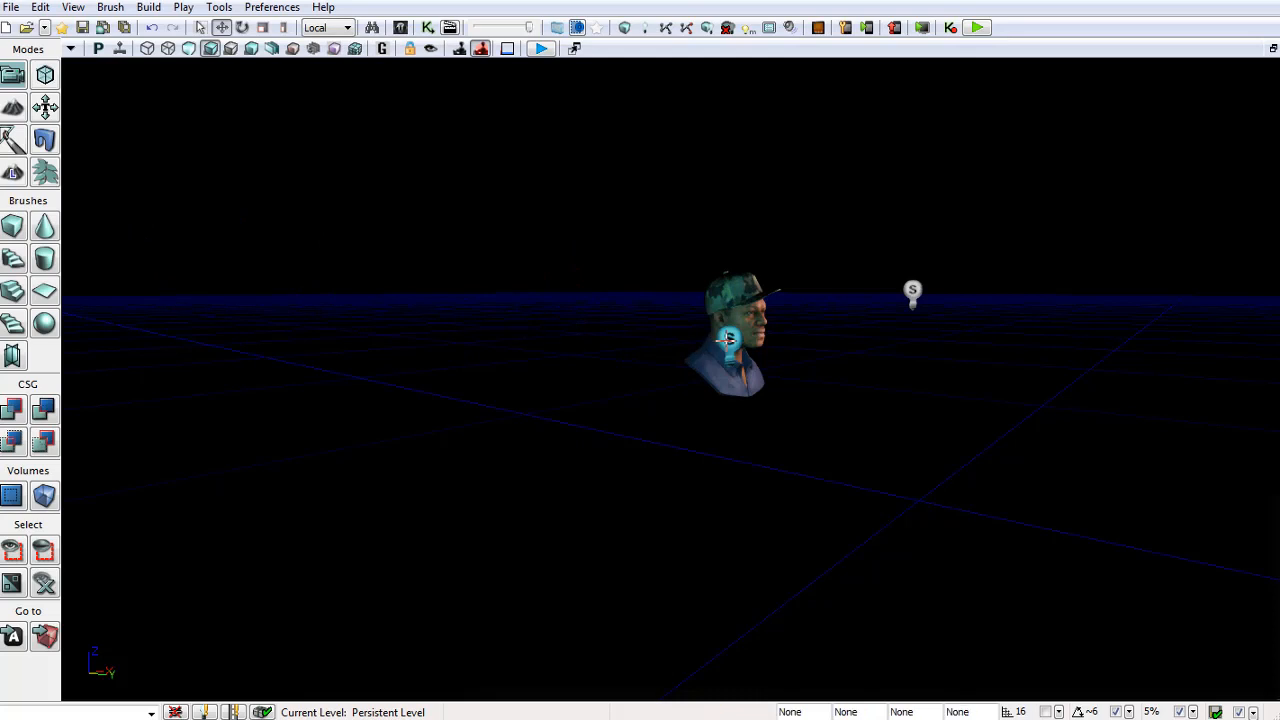
Move the blue point light back along its axis so it sits behind the bust.
left_click(729, 340)
left_click_drag(797, 349, 614, 331)
key("w")
right_click_drag(617, 331, 692, 358)
key("s")
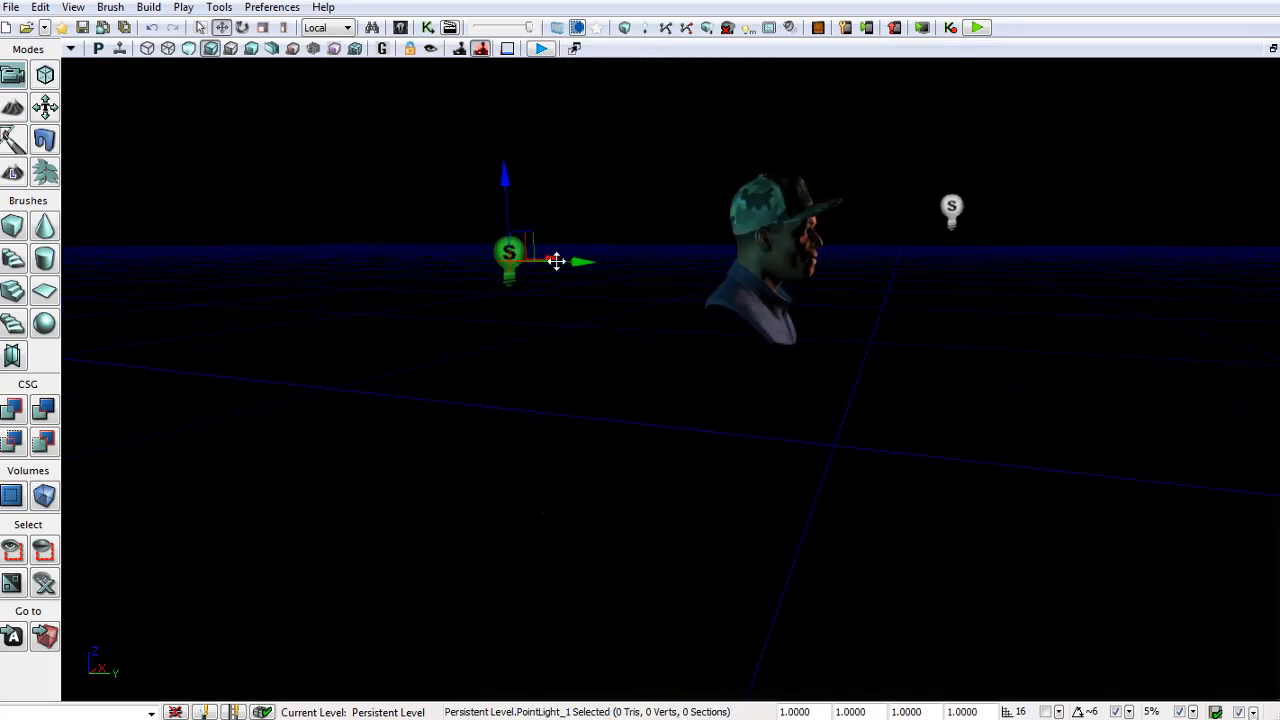
left_click_drag(557, 260, 525, 265)
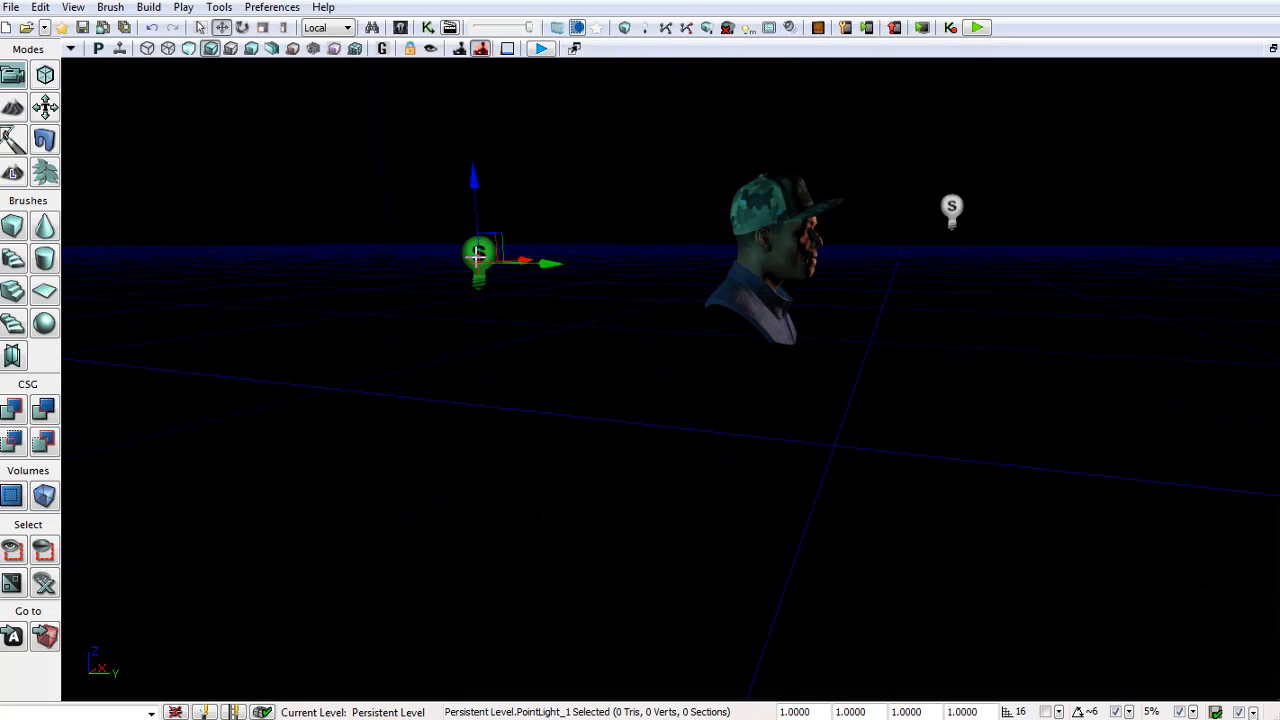
Set the blue point light's brightness to 3.
double_click(477, 256)
left_click(273, 277)
type("3")
key("Return")
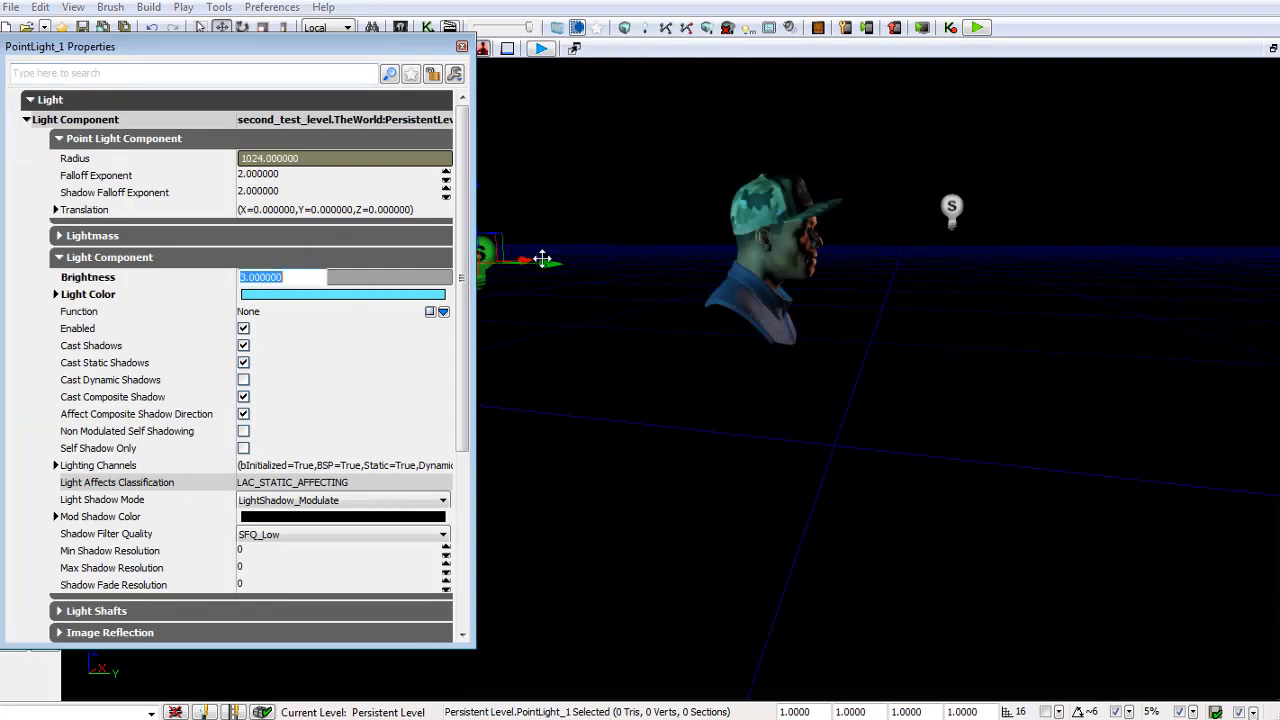
left_click(462, 47)
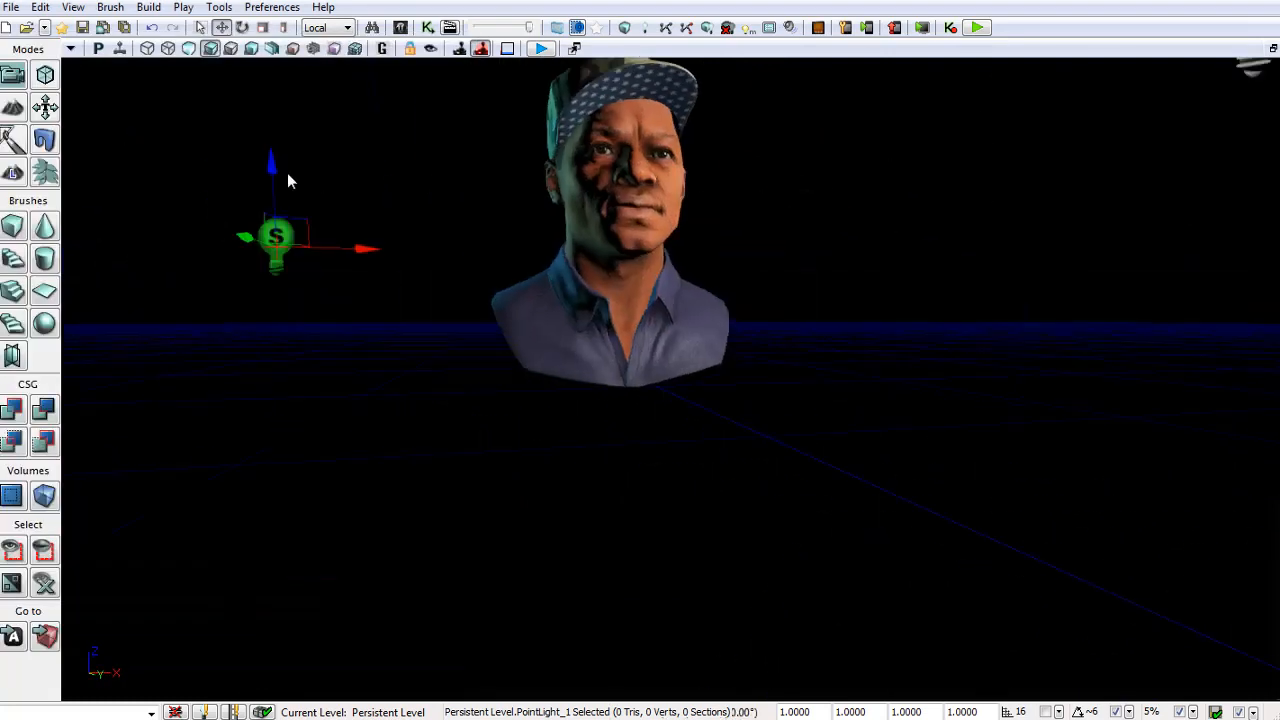
Move the blue point light farther out to the side of the bust.
right_click_drag(290, 180, 320, 215)
left_click_drag(451, 353, 297, 353)
mouse_move(335, 345)
right_mouse_down()
mouse_move(749, 326)
mouse_move(292, 293)
mouse_move(377, 306)
mouse_move(443, 303)
mouse_move(201, 275)
mouse_move(63, 308)
mouse_move(143, 287)
mouse_move(220, 202)
mouse_move(253, 212)
mouse_move(298, 303)
mouse_move(317, 314)
mouse_move(482, 307)
mouse_move(416, 296)
mouse_move(360, 350)
right_mouse_up()
Move the white PointLight_2 closer to the bust and higher, and deselect it.
scroll(300, 296, "down", 10)
left_click(988, 286)
left_click_drag(1049, 307, 1000, 307)
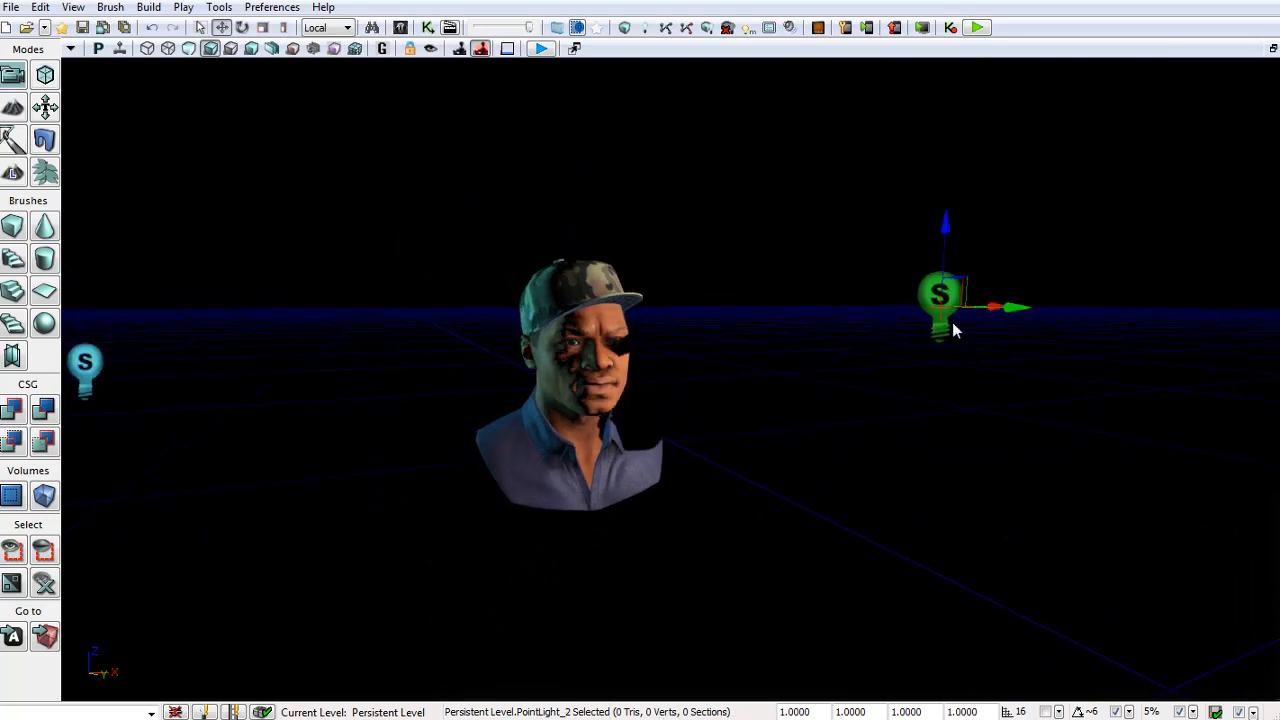
right_click_drag(952, 322, 824, 338)
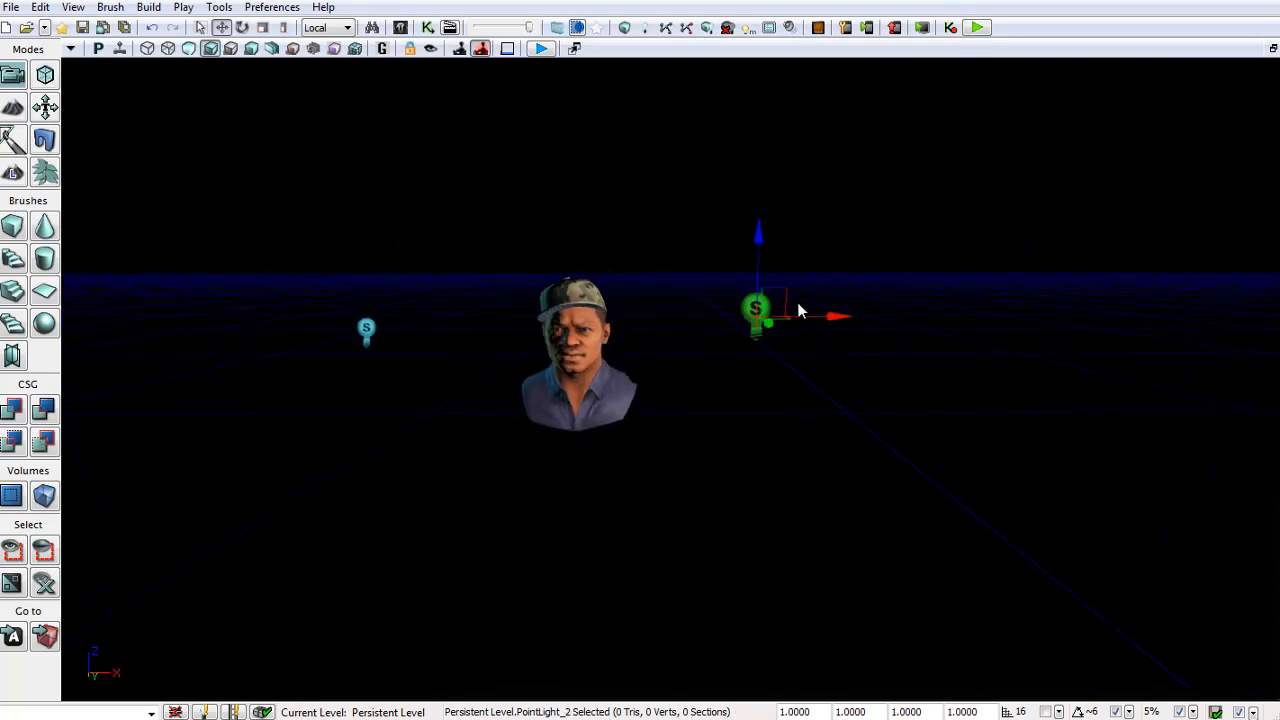
left_click_drag(779, 292, 670, 213)
left_click(562, 248)
Examine the new lighting on the side of the face and the ear from close up.
right_click_drag(562, 248, 497, 230)
key("s")
right_click_drag(508, 230, 565, 235)
key("a")
key("w")
key("d")
key("a")
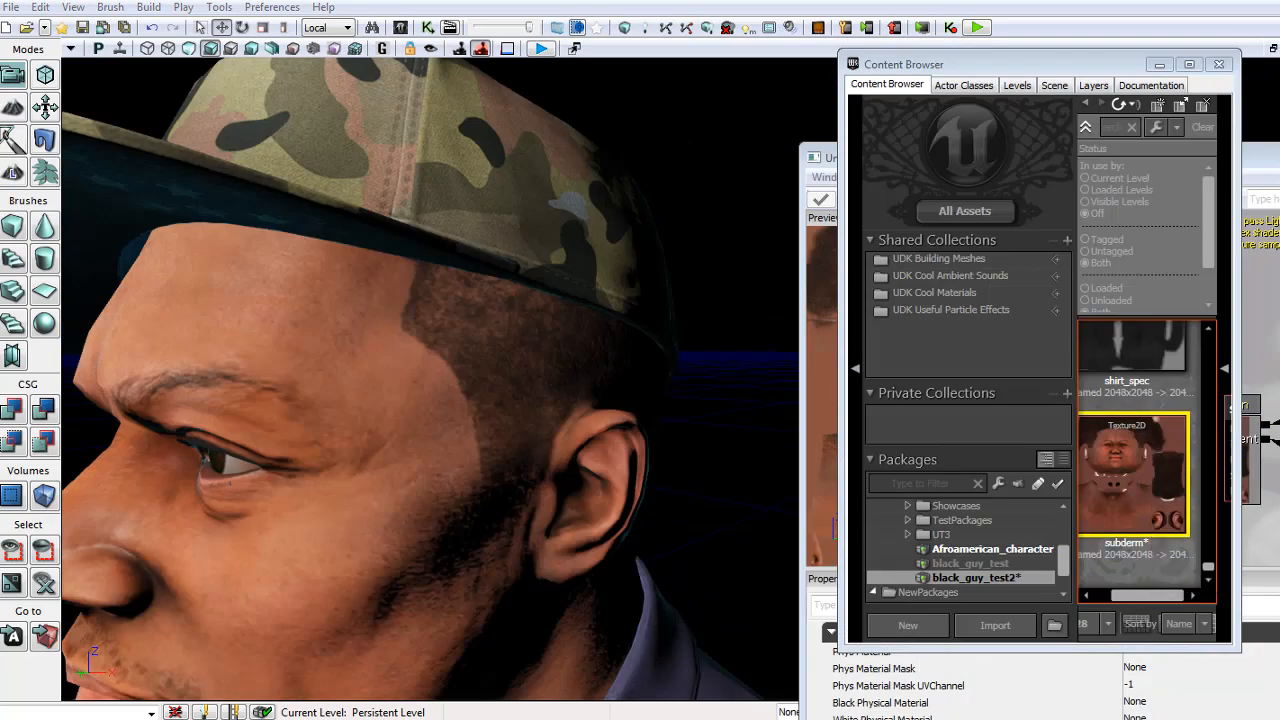
Delete the unconnected Texture Sample that uses the sub texture from the head_mat graph.
left_click_drag(1263, 158, 993, 144)
left_click_drag(1155, 348, 1145, 275)
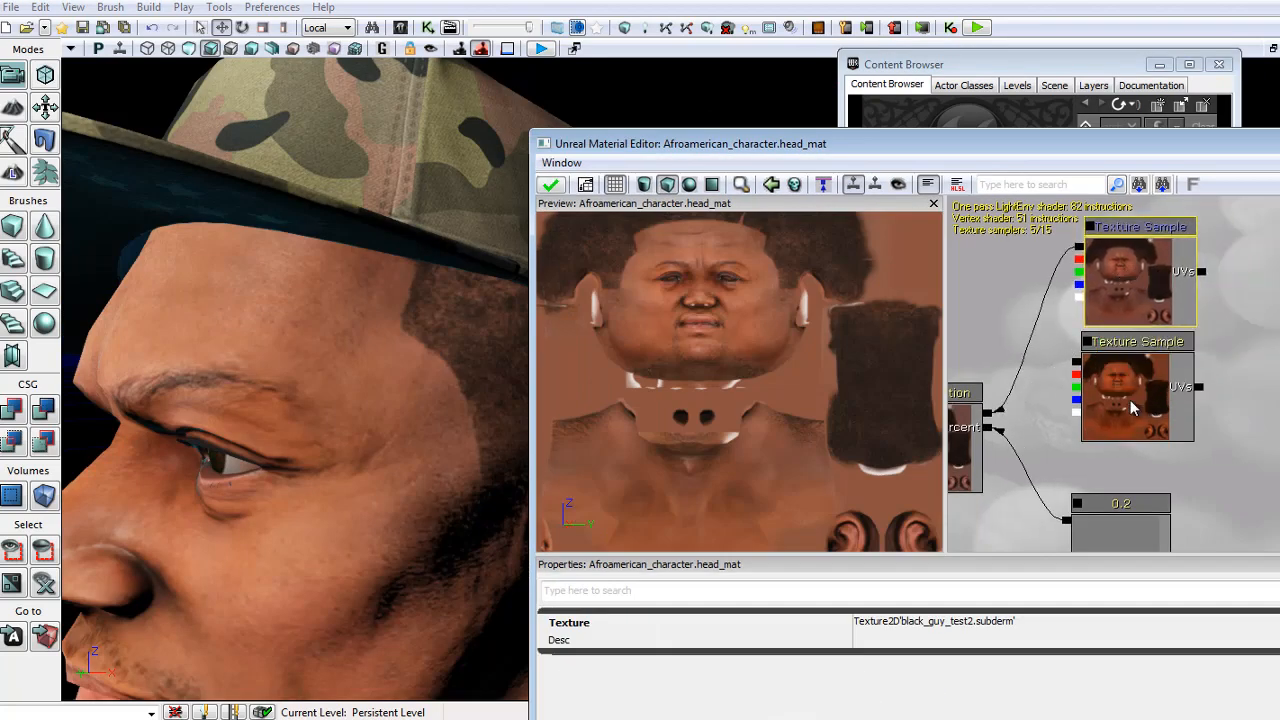
left_click_drag(1138, 410, 1137, 415)
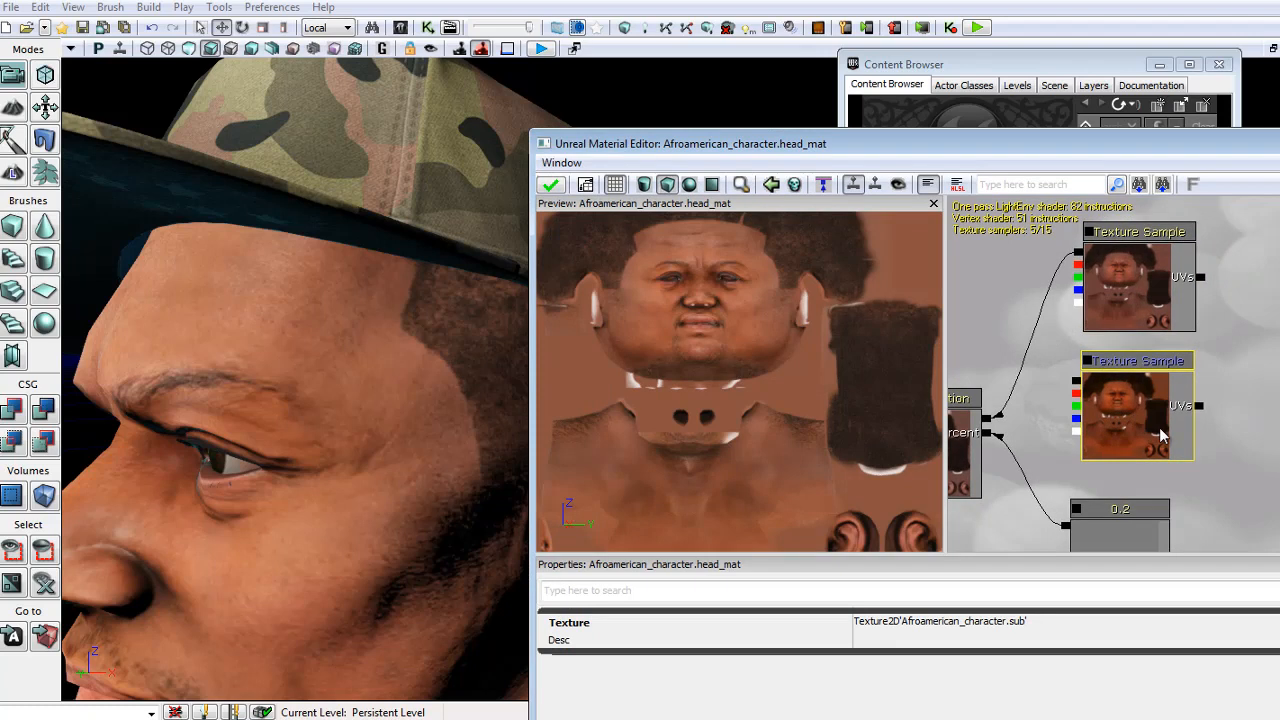
key("Delete")
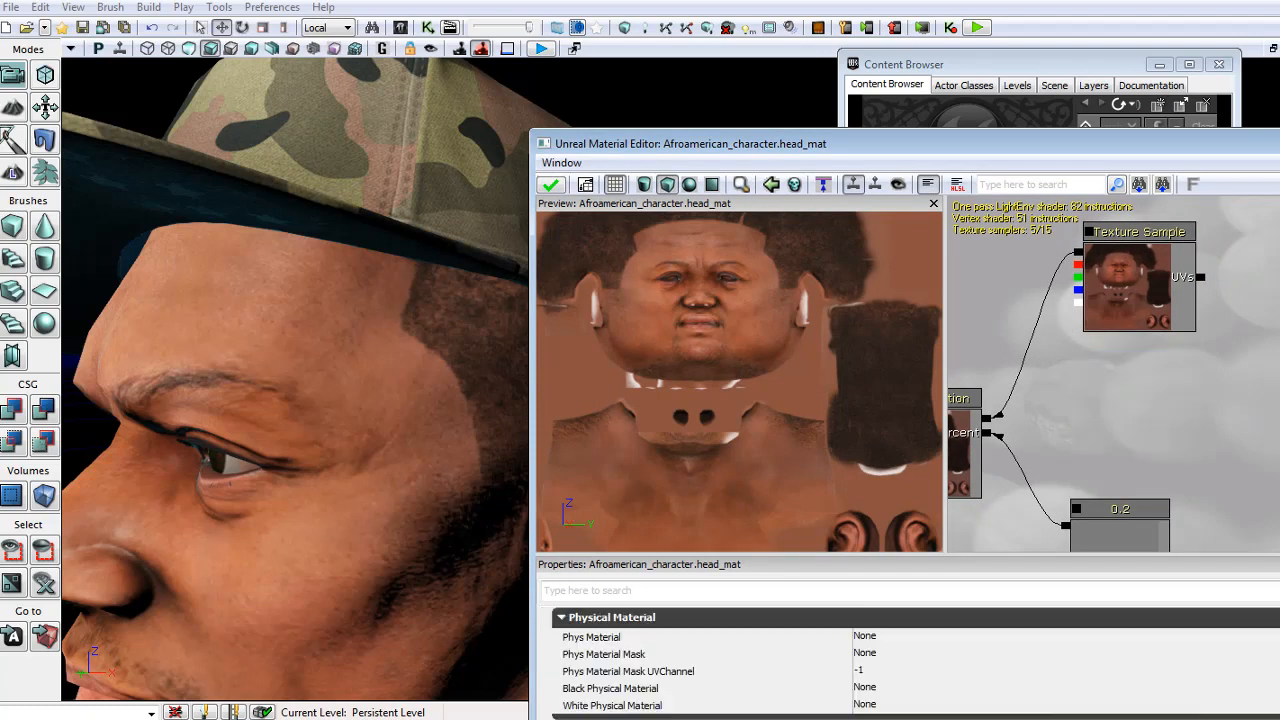
Apply the edited graph to the original head_mat material and close the Material Editor.
key("alt+F4")
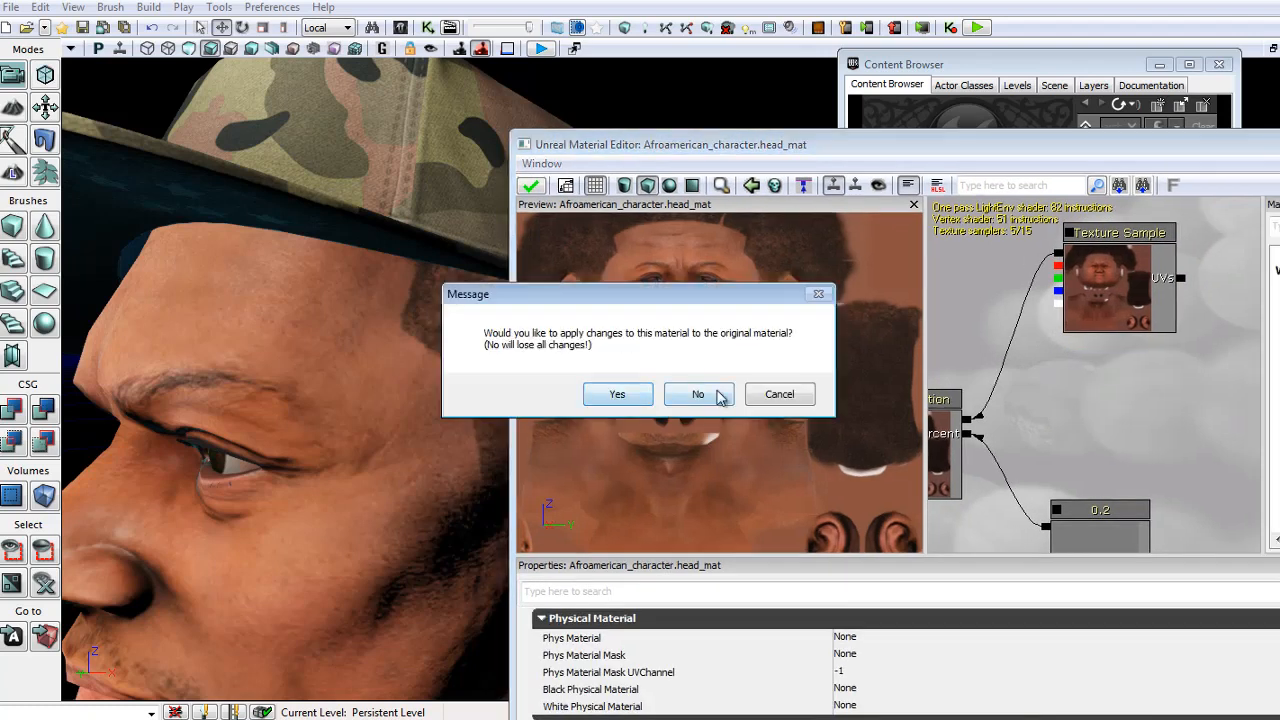
left_click(716, 394)
left_click(531, 186)
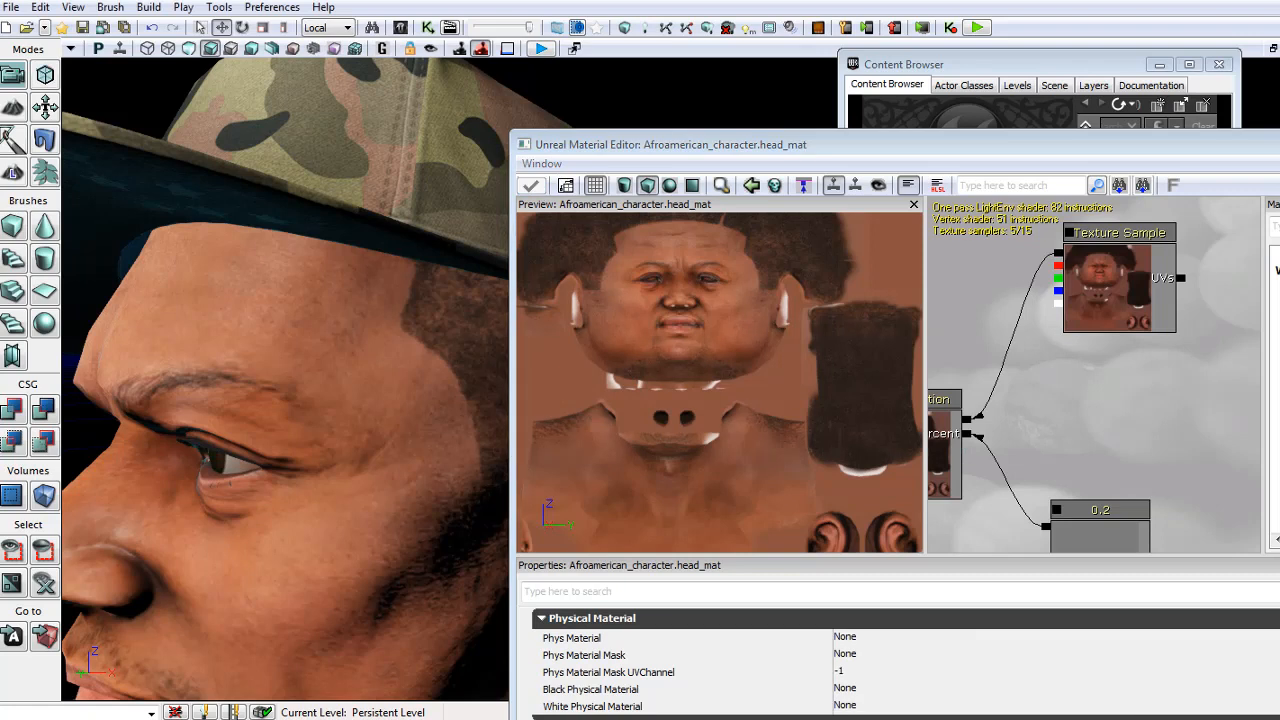
key("alt+F4")
Examine the skin shading on the bust from several angles and distances in the level.
right_click_drag(515, 427, 713, 409)
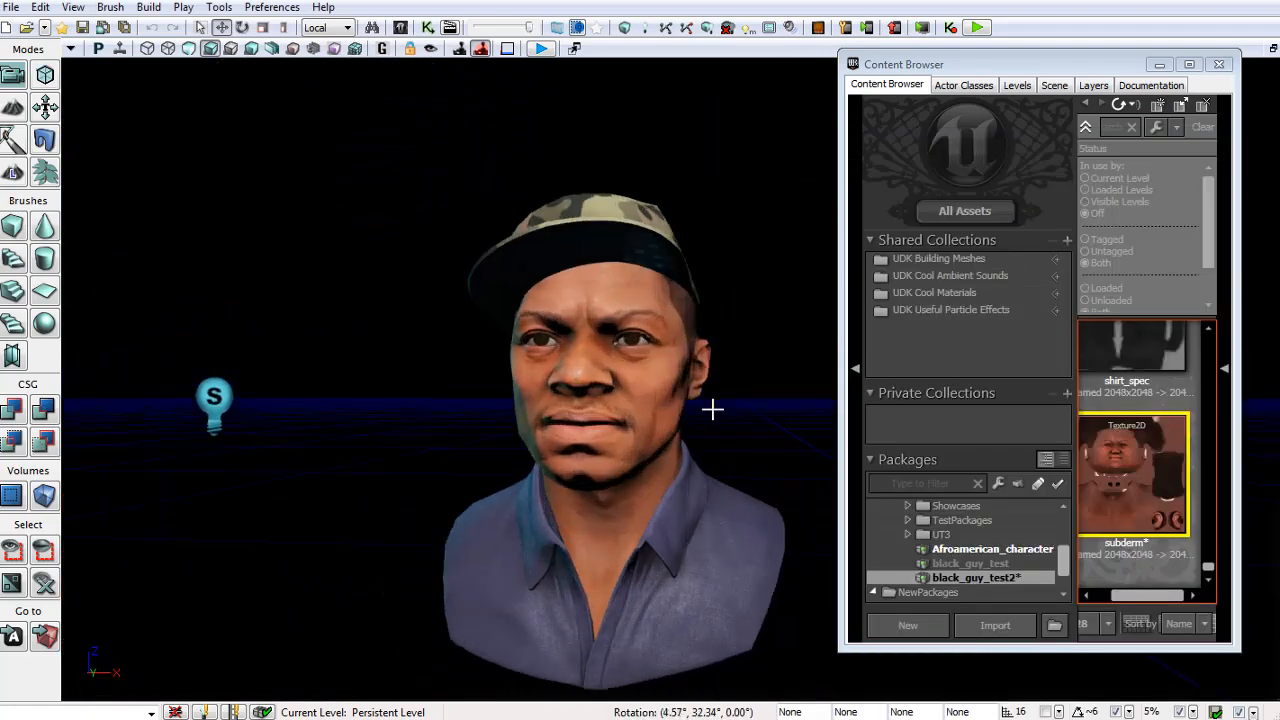
right_click_drag(790, 399, 546, 437)
key("w")
key("s")
key("s")
key("w")
key("a")
key("q")
key("e")
key("w")
key("s")
key("s")
key("s")
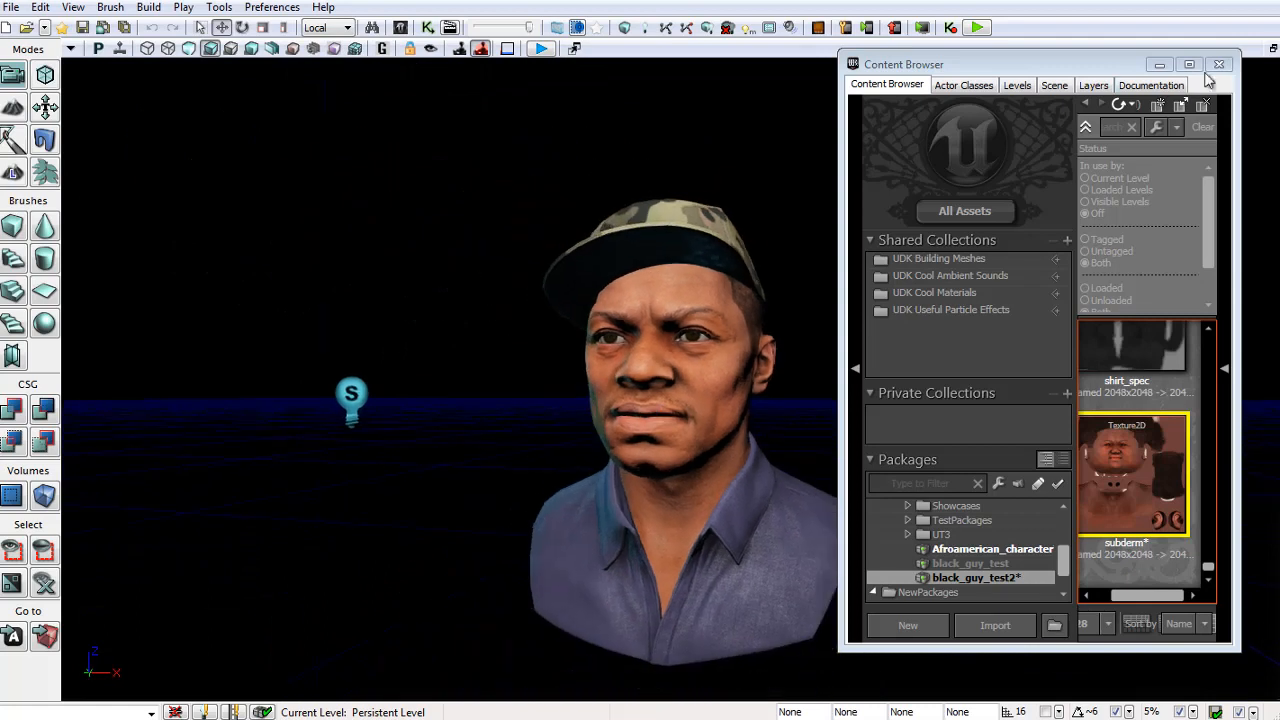
Close the Content Browser and save the second_test_level level.
left_click(1219, 64)
left_click(104, 28)
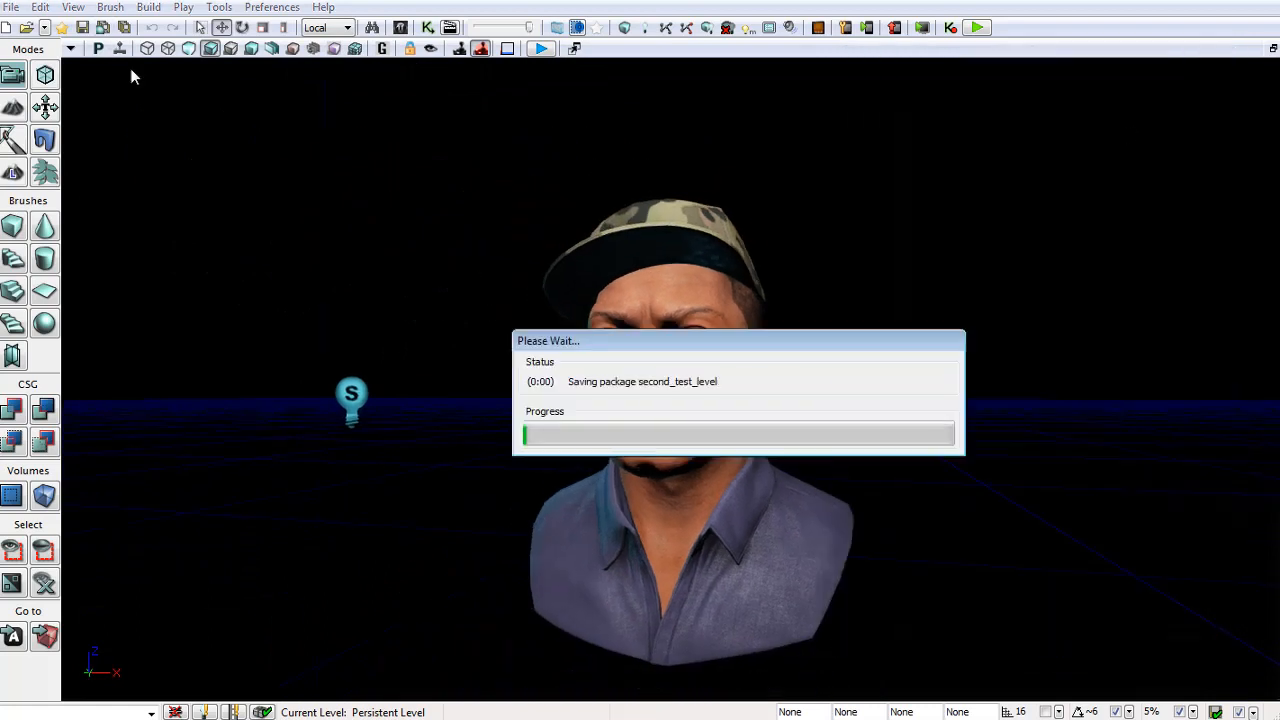
right_click_drag(294, 251, 590, 402)
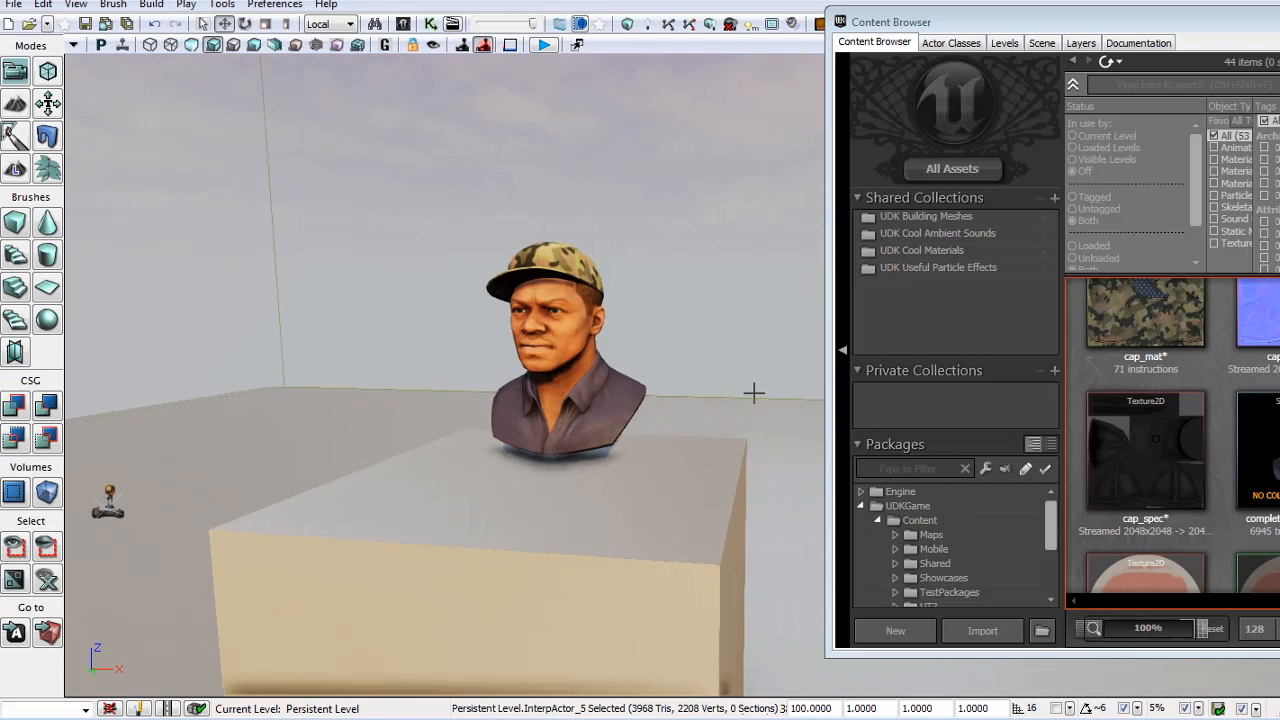
In the daylight level, frame the bust on its block and start a play preview from a spot on the block.
left_click_drag(754, 393, 838, 394)
right_click_drag(806, 340, 597, 443)
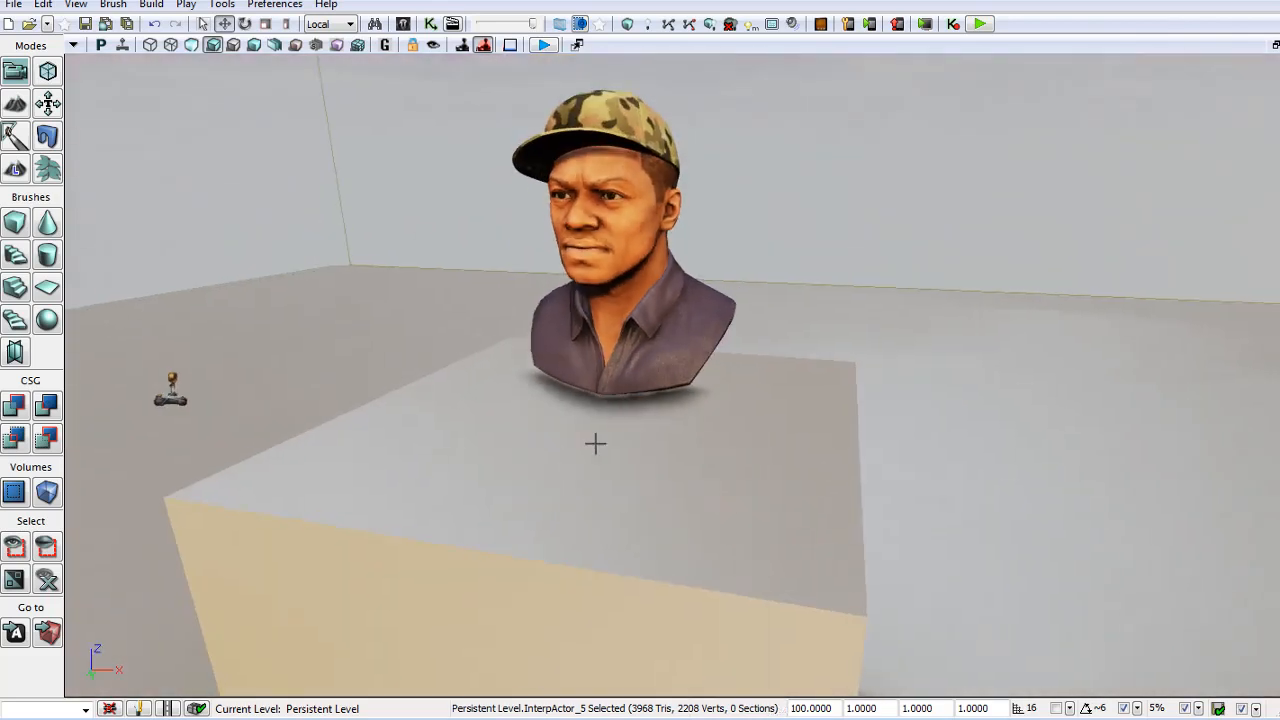
right_click(563, 470)
left_click(625, 719)
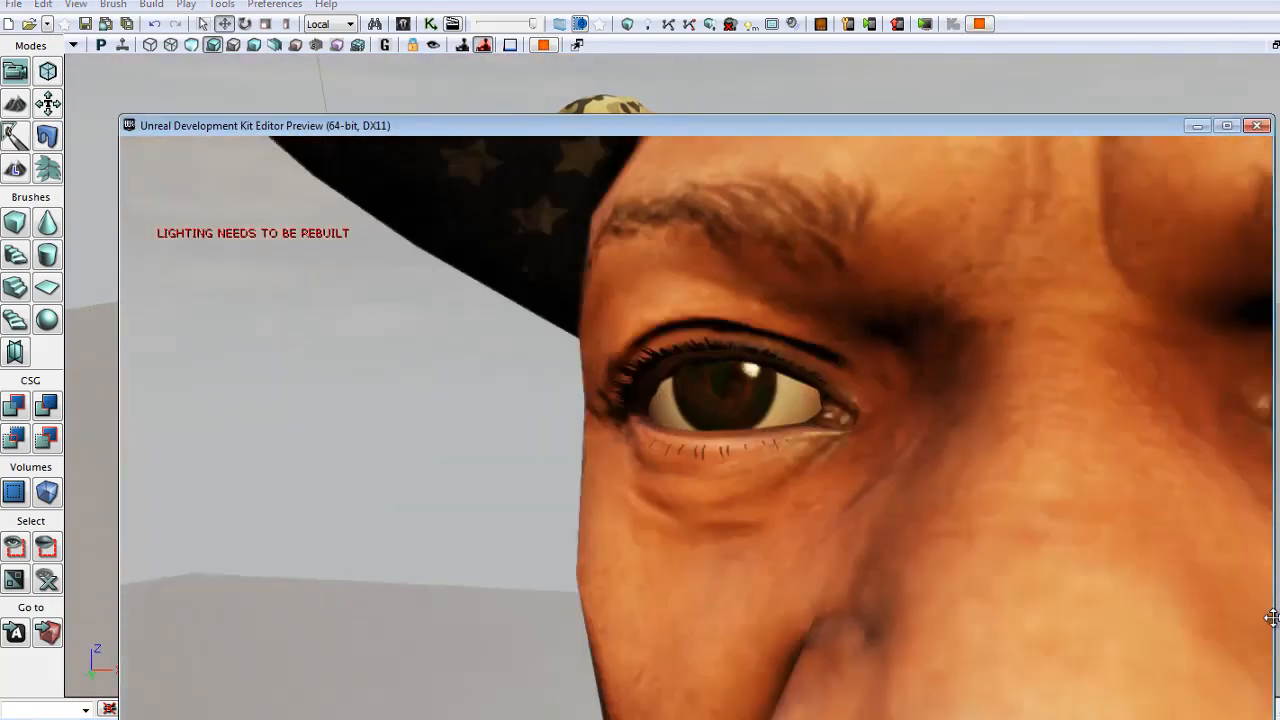
Examine the bust up close, from the side and from a distance in the play preview, and end the preview.
key("s")
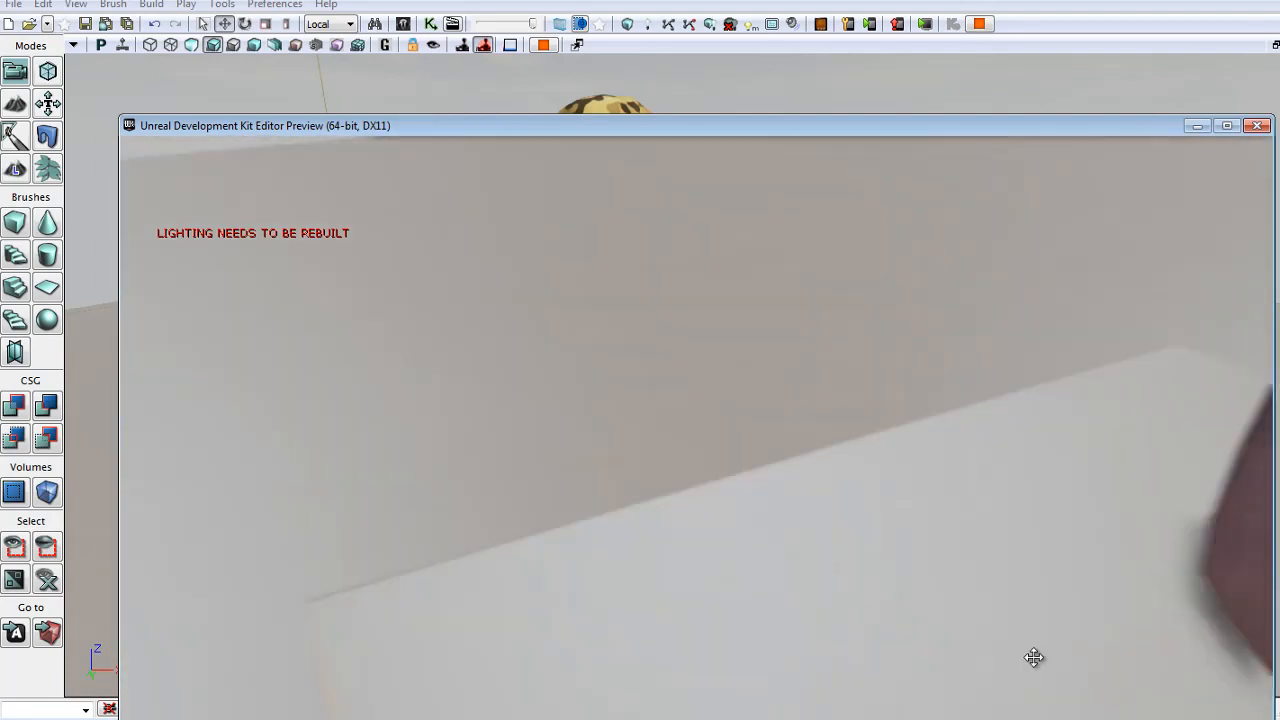
key("d")
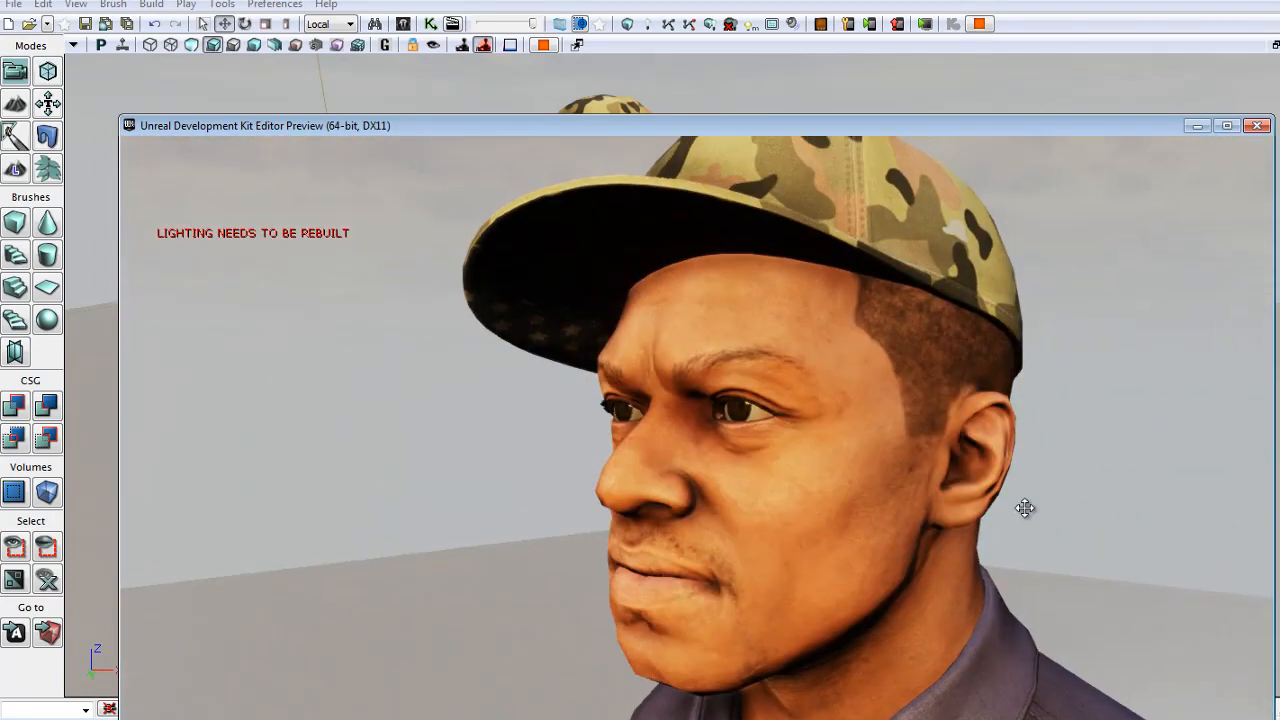
key("s")
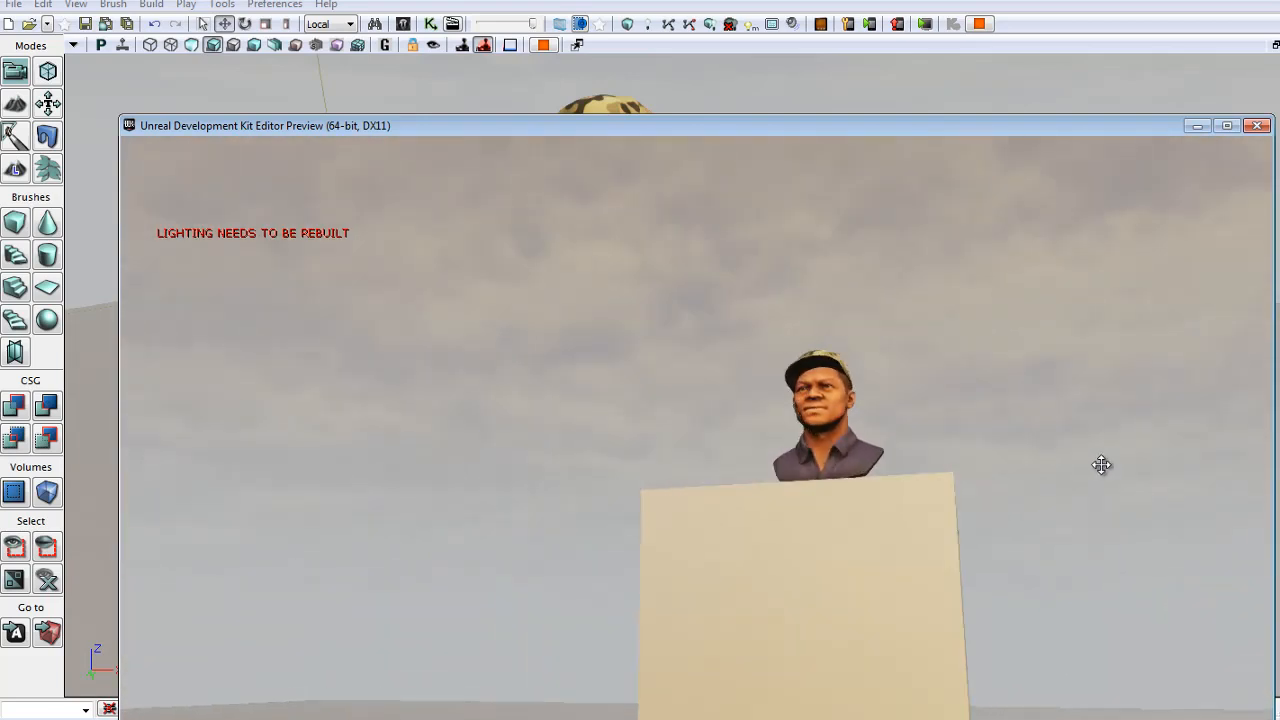
key("Escape")
Frame the bust at a three-quarter angle in the level and select its mesh.
key("a")
mouse_move(767, 371)
right_mouse_down()
mouse_move(964, 370)
mouse_move(1040, 337)
mouse_move(568, 357)
mouse_move(809, 366)
mouse_move(749, 389)
right_mouse_up()
key("w")
key("d")
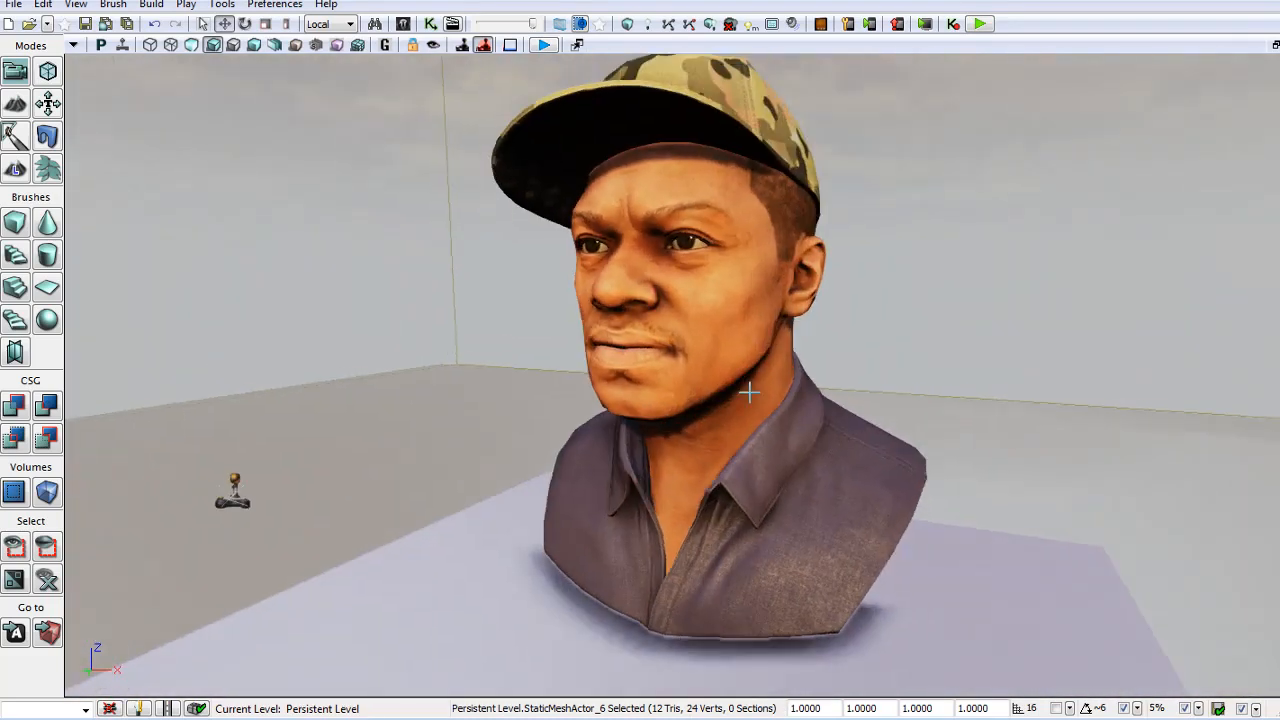
left_click(737, 325)
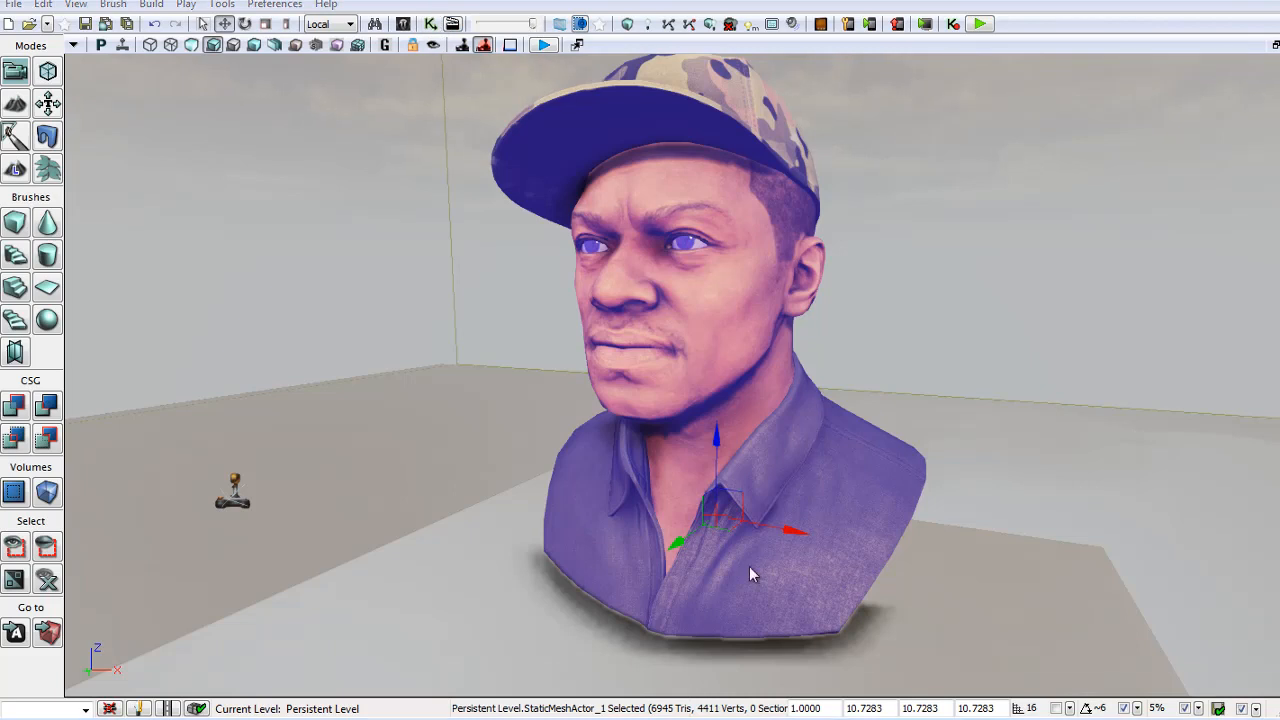
Find the head_diffuse texture in the Content Browser and review its compression and mip generation settings.
key("alt+Tab")
scroll(1145, 450, "down", 10)
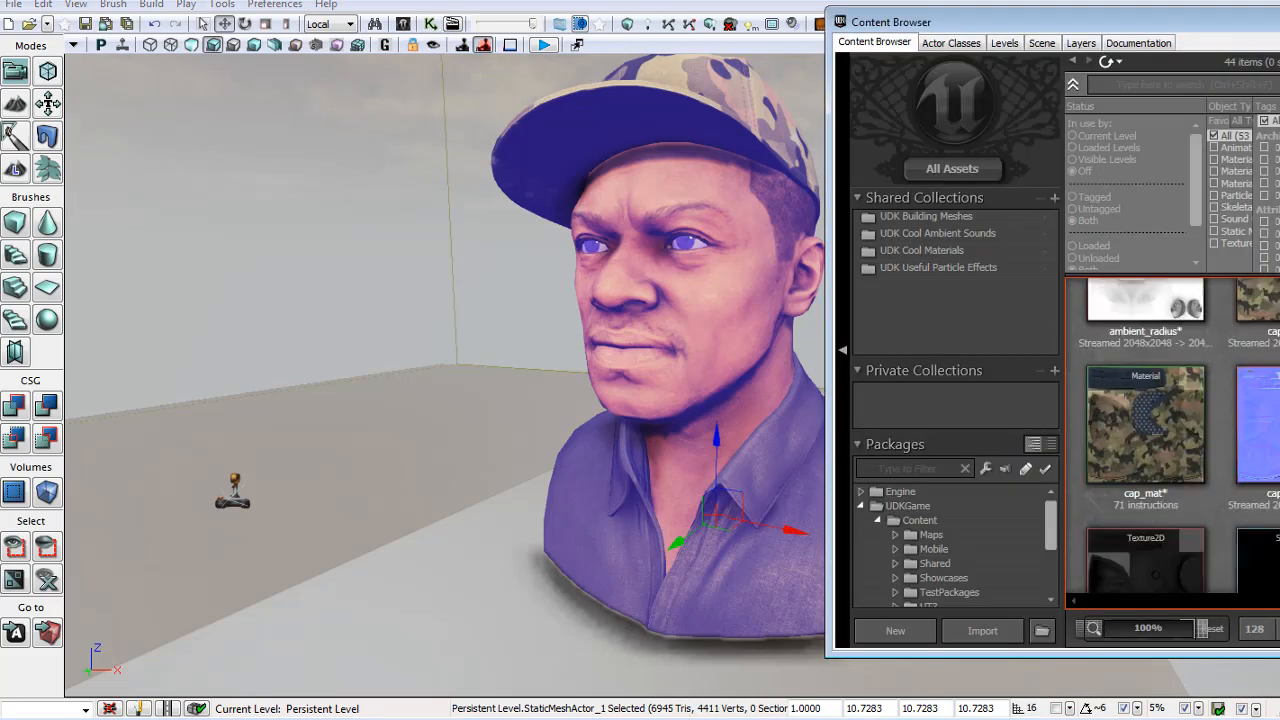
scroll(1157, 406, "down", 5)
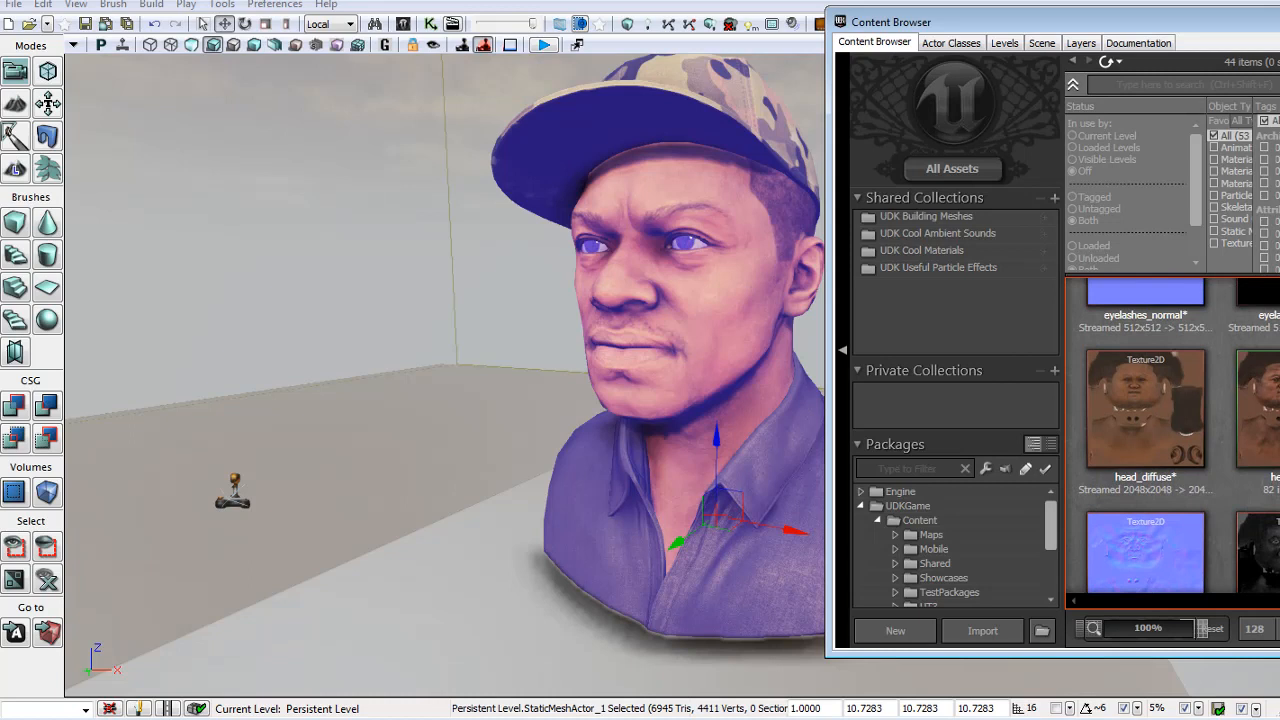
double_click(1148, 410)
scroll(1138, 655, "down", 2)
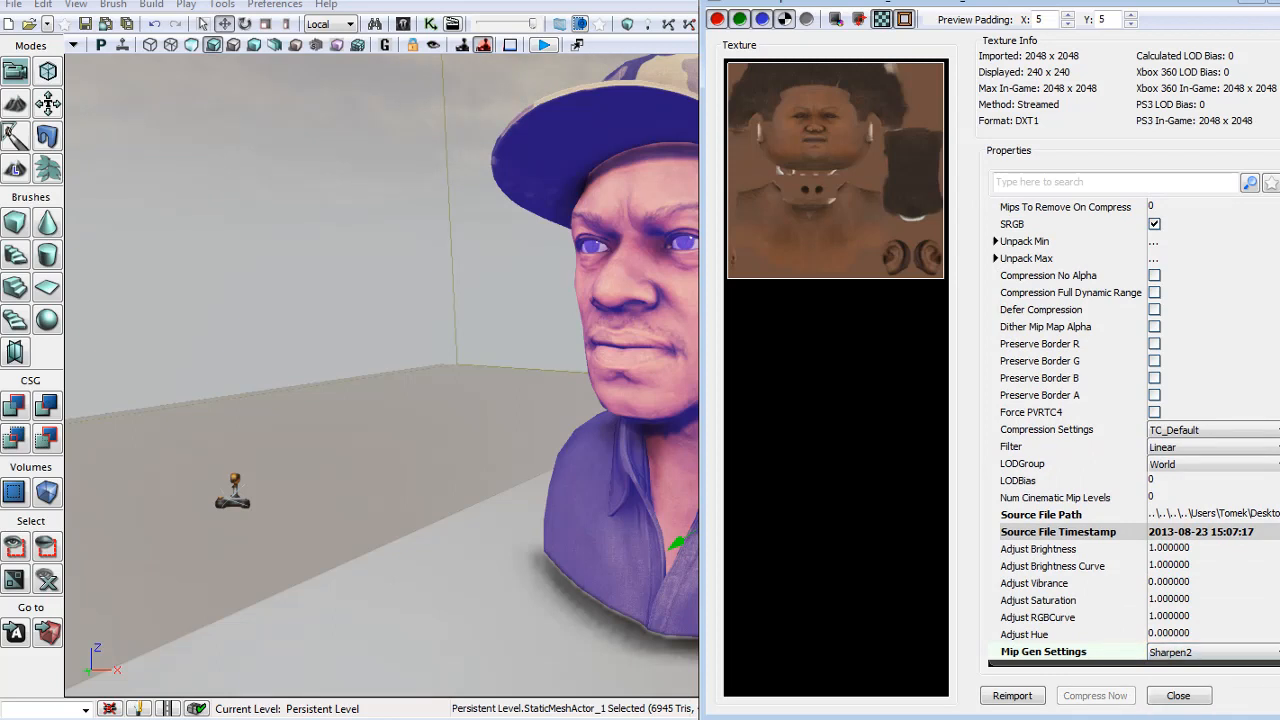
left_click(1179, 696)
Review the compression and mip generation settings of the head's dark specular texture.
double_click(1256, 548)
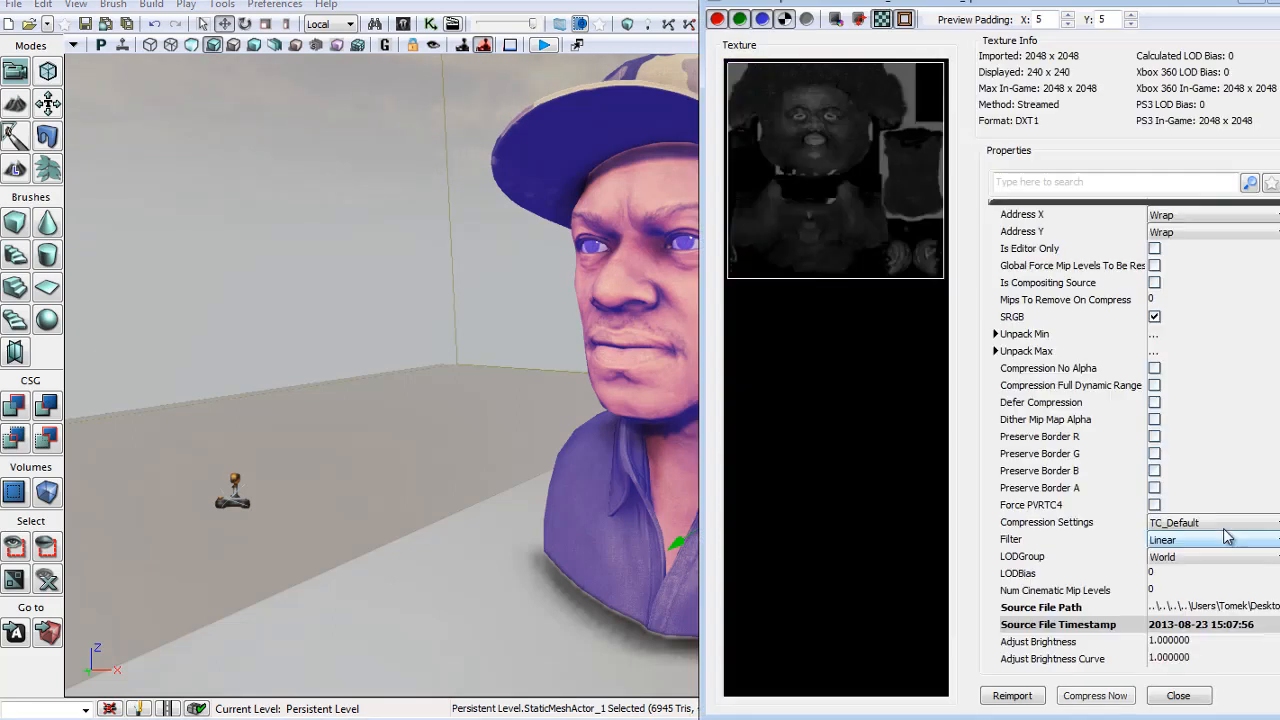
scroll(1130, 430, "down", 2)
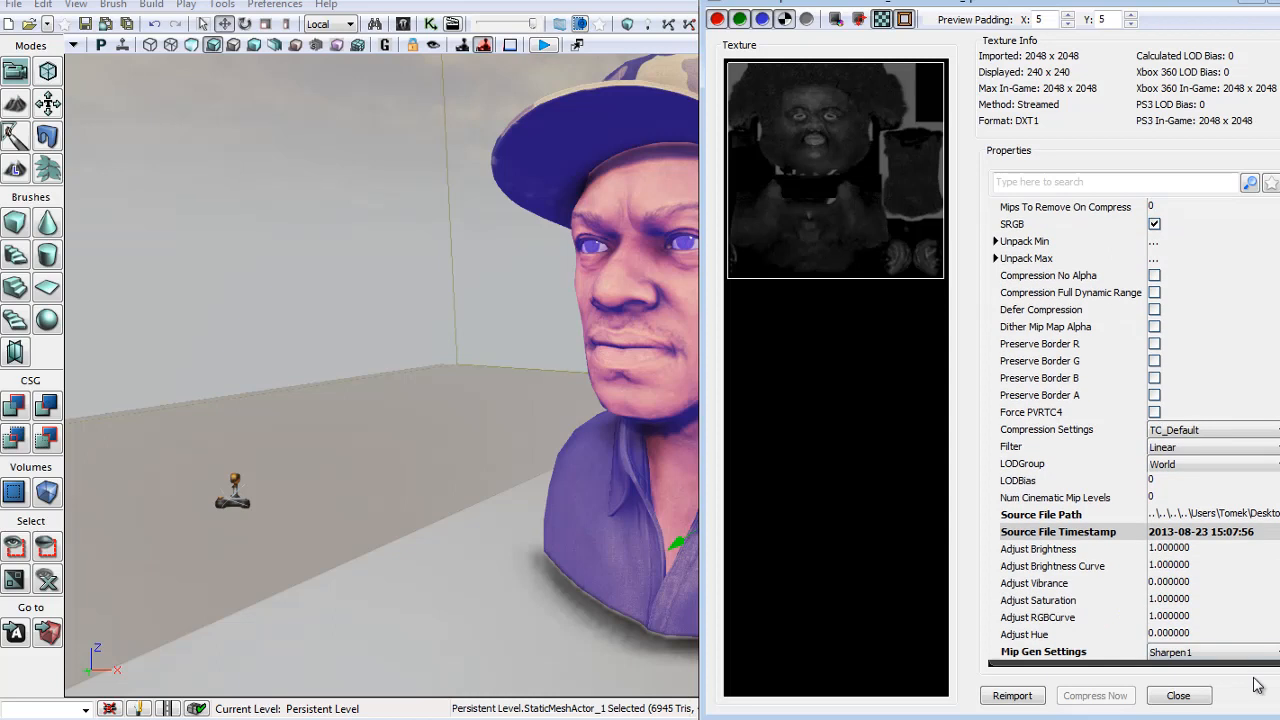
left_click(1179, 696)
Open the head_mat material for editing, hide the Material Expressions list and widen the editor to enlarge the graph area.
scroll(1170, 440, "up", 1)
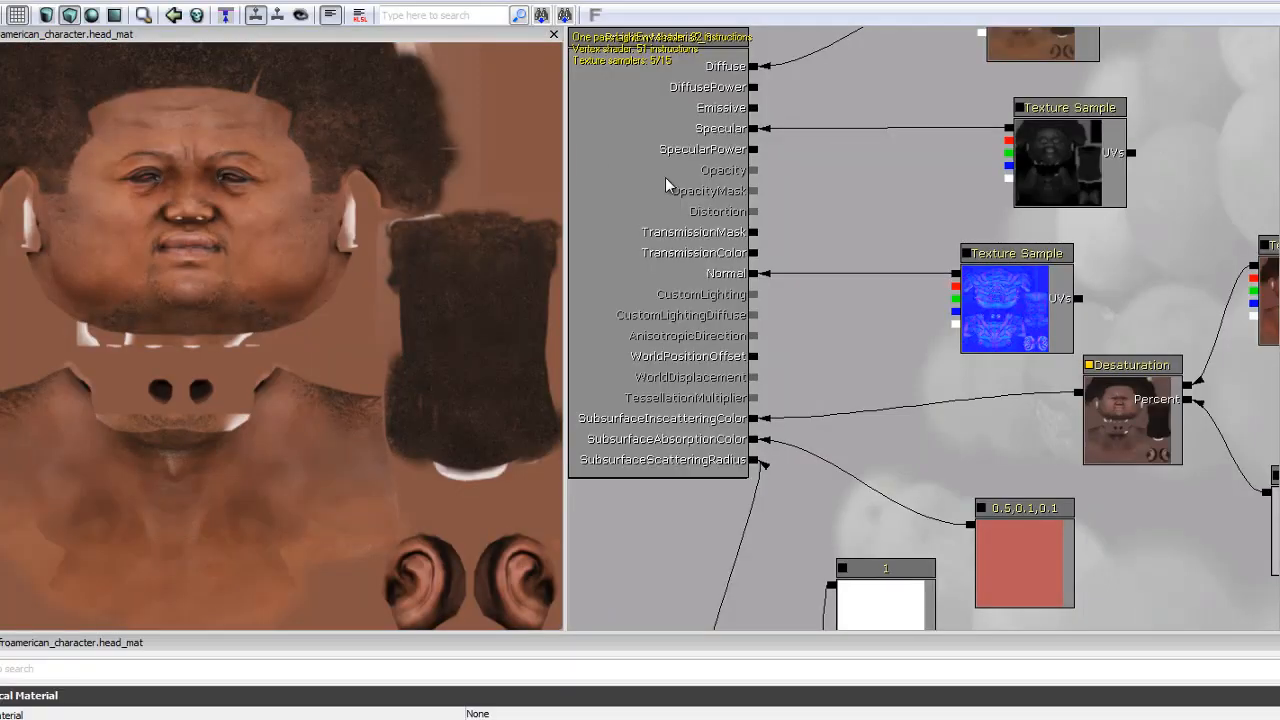
left_click_drag(880, 170, 873, 213)
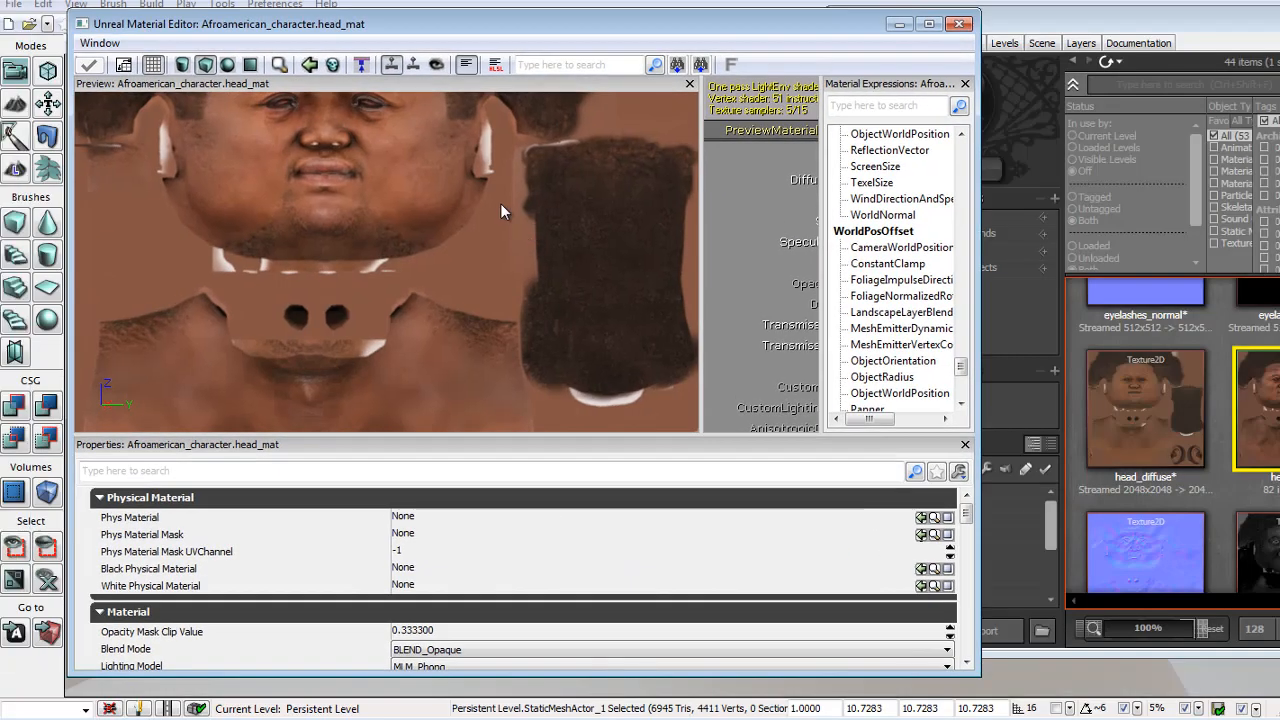
right_click_drag(500, 203, 499, 181)
left_click_drag(499, 181, 486, 196)
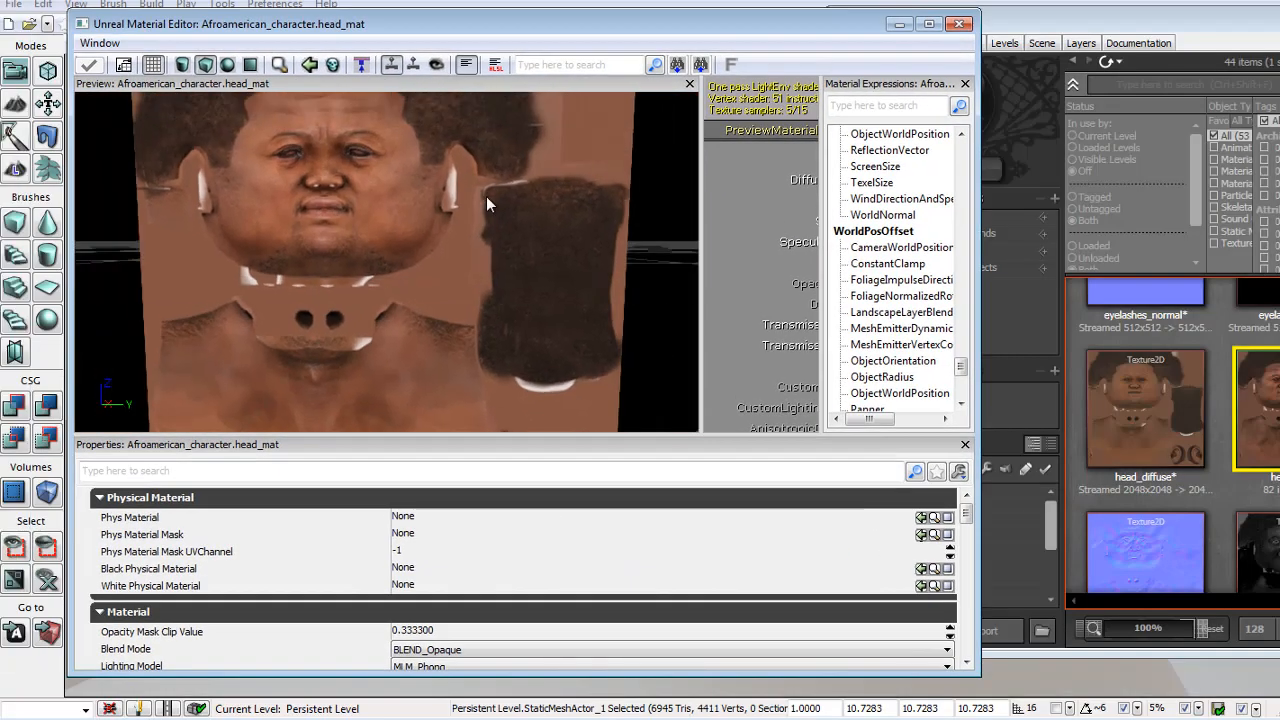
left_click(965, 84)
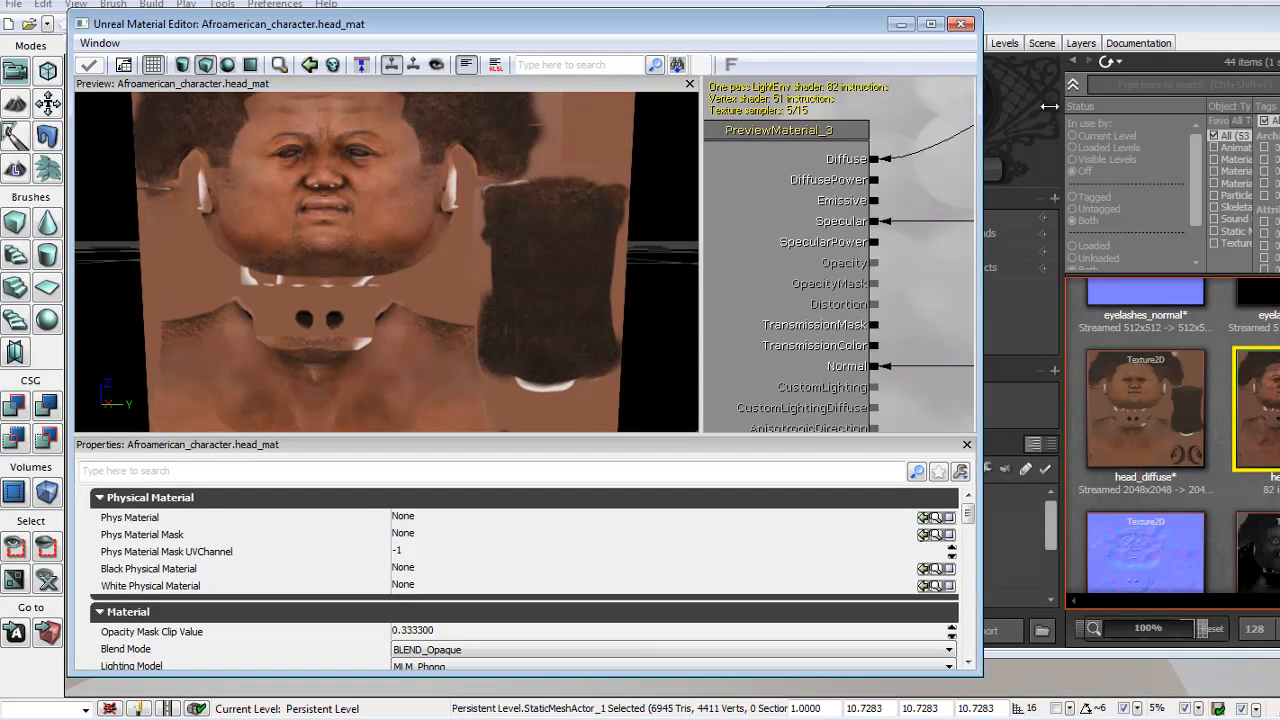
left_click_drag(1049, 106, 1279, 110)
Move the diffuse Texture Sample away from the material node and insert a Multiply between its colour output and Diffuse.
left_click_drag(1089, 208, 1032, 177)
scroll(1014, 262, "down", 2)
left_click_drag(1012, 305, 997, 346)
left_click_drag(1003, 182, 1170, 212)
scroll(1019, 234, "up", 2)
left_click(1021, 236)
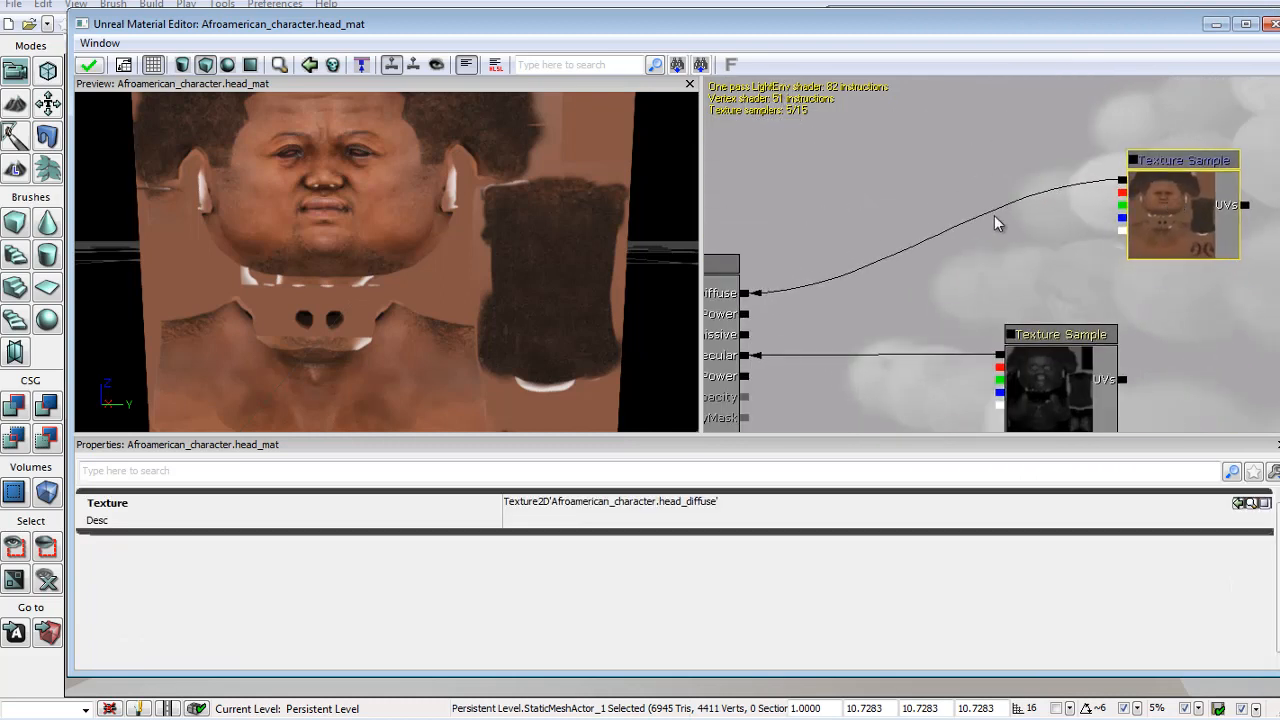
left_click(873, 177)
left_click_drag(868, 217, 750, 293)
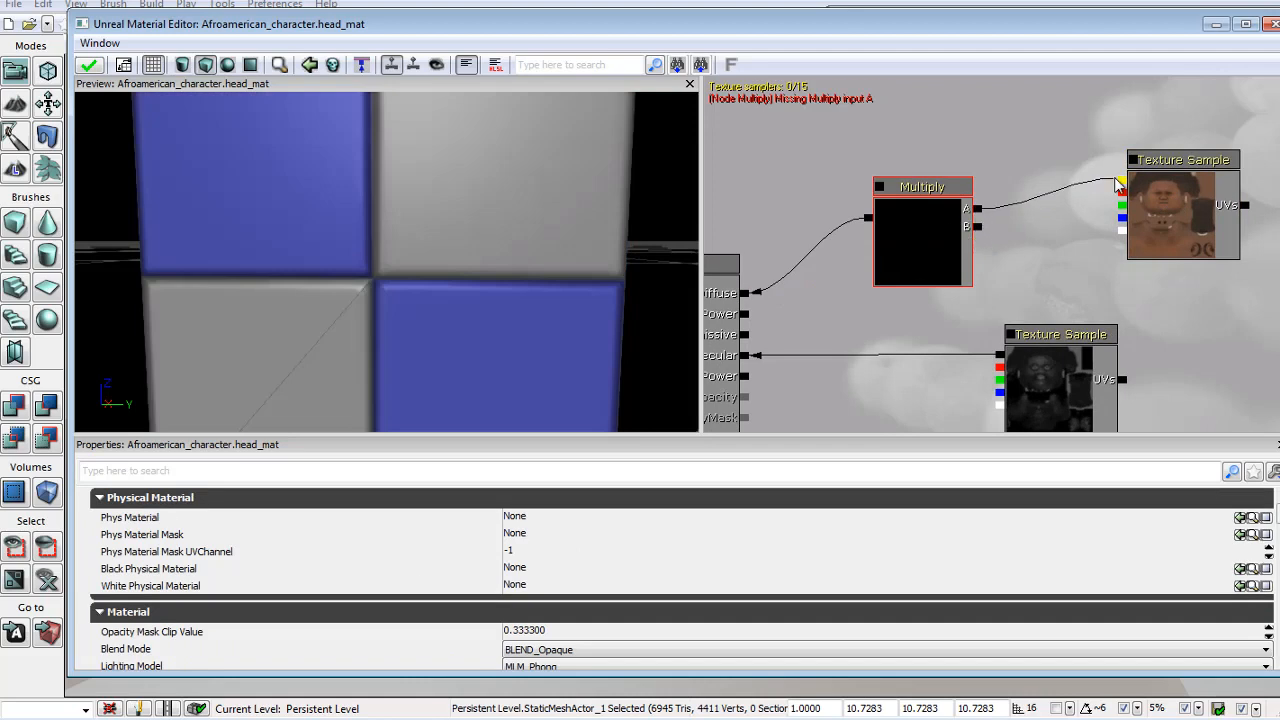
Add a constant, connect it to the diffuse Multiply's B input and set its value to 0.1.
left_click(1062, 238)
left_click(1055, 270)
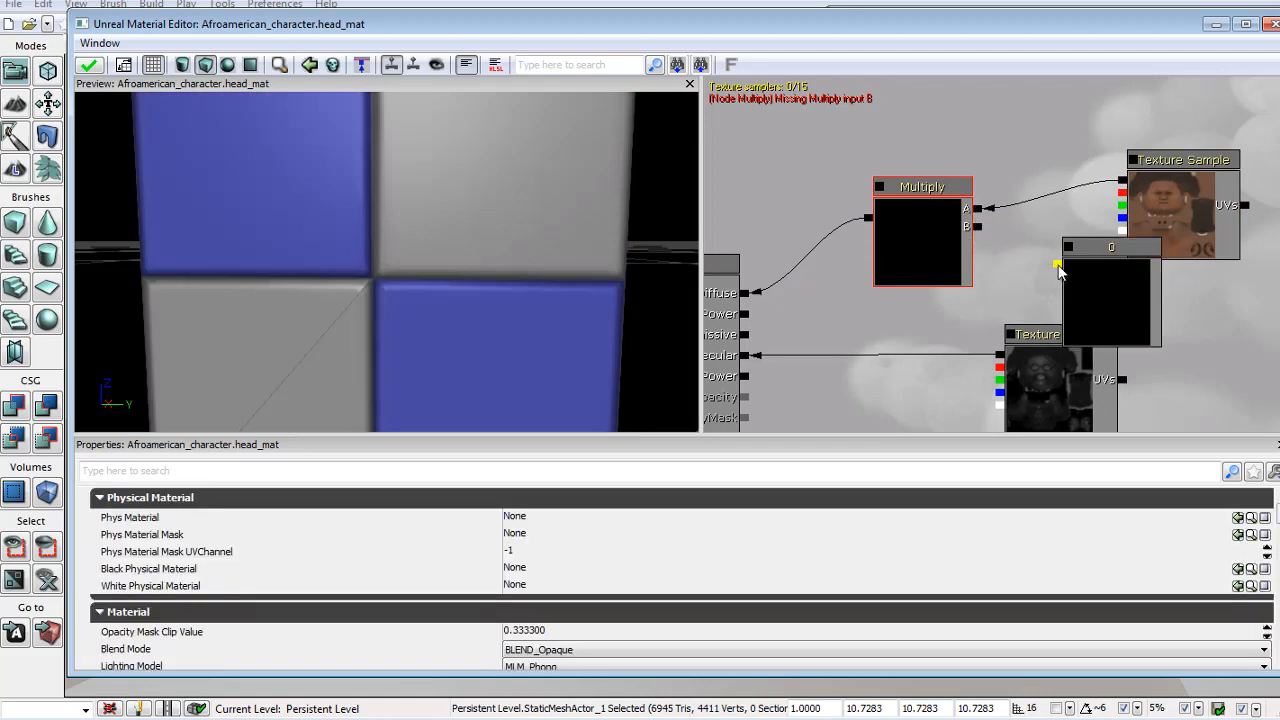
left_click_drag(980, 234, 979, 229)
left_click(1112, 262)
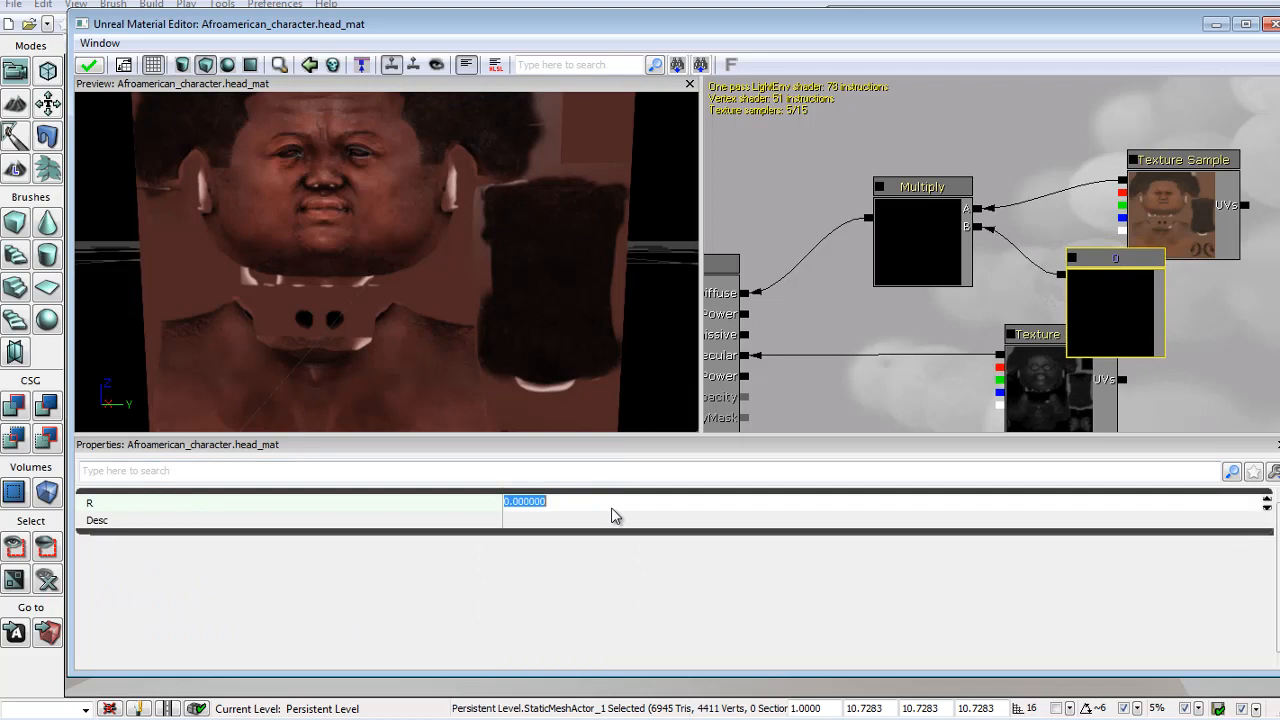
type("0.1")
key("Return")
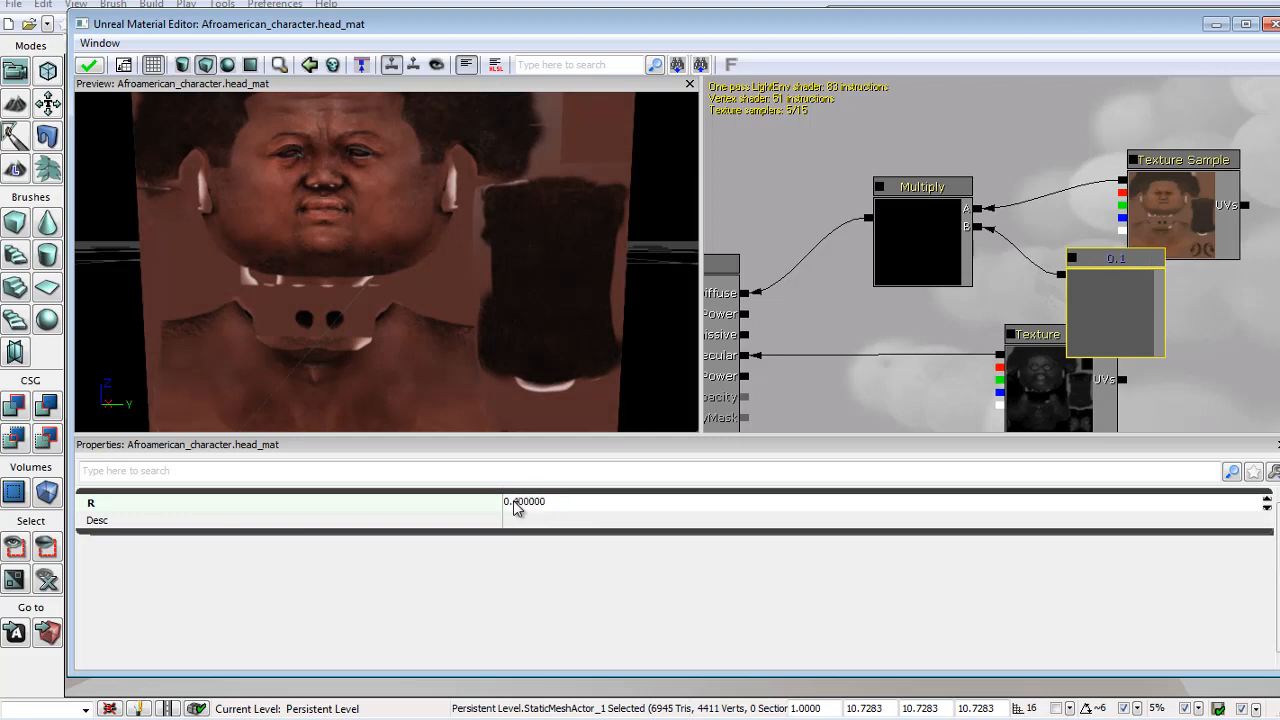
Set the diffuse multiplier constant to 0.4, apply the material and check the bust in the level.
key("Return")
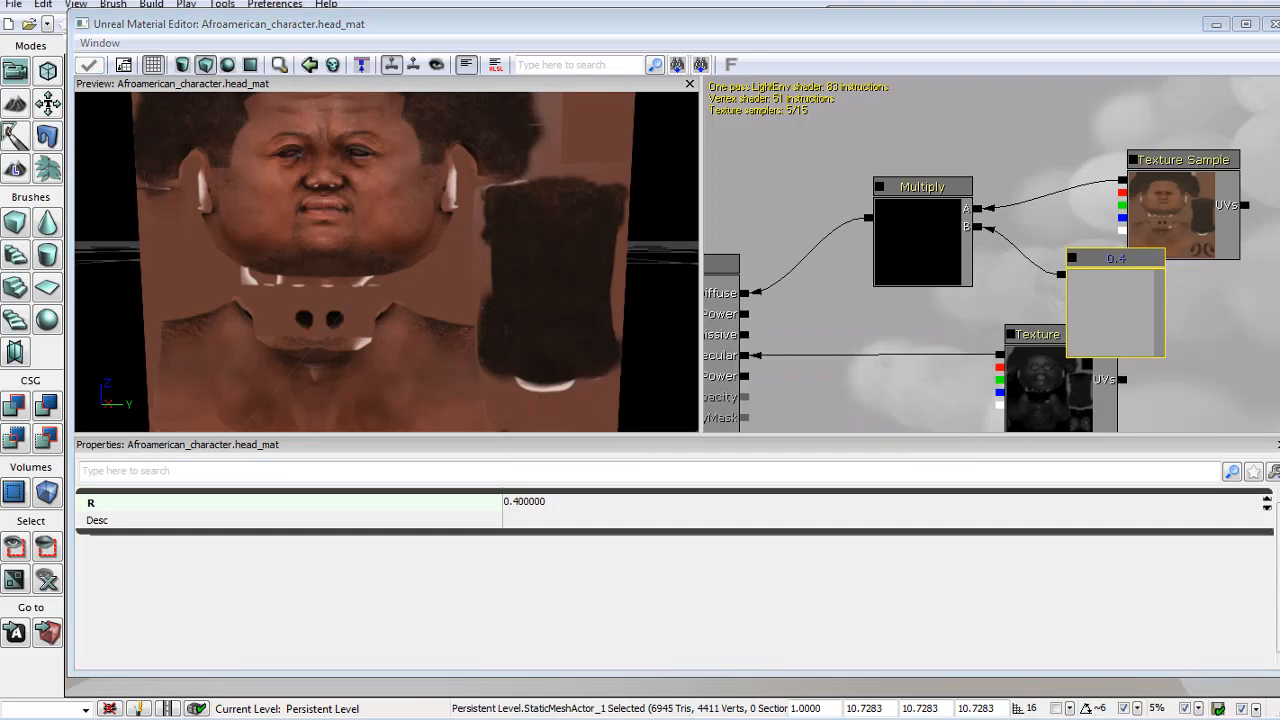
left_click(1269, 24)
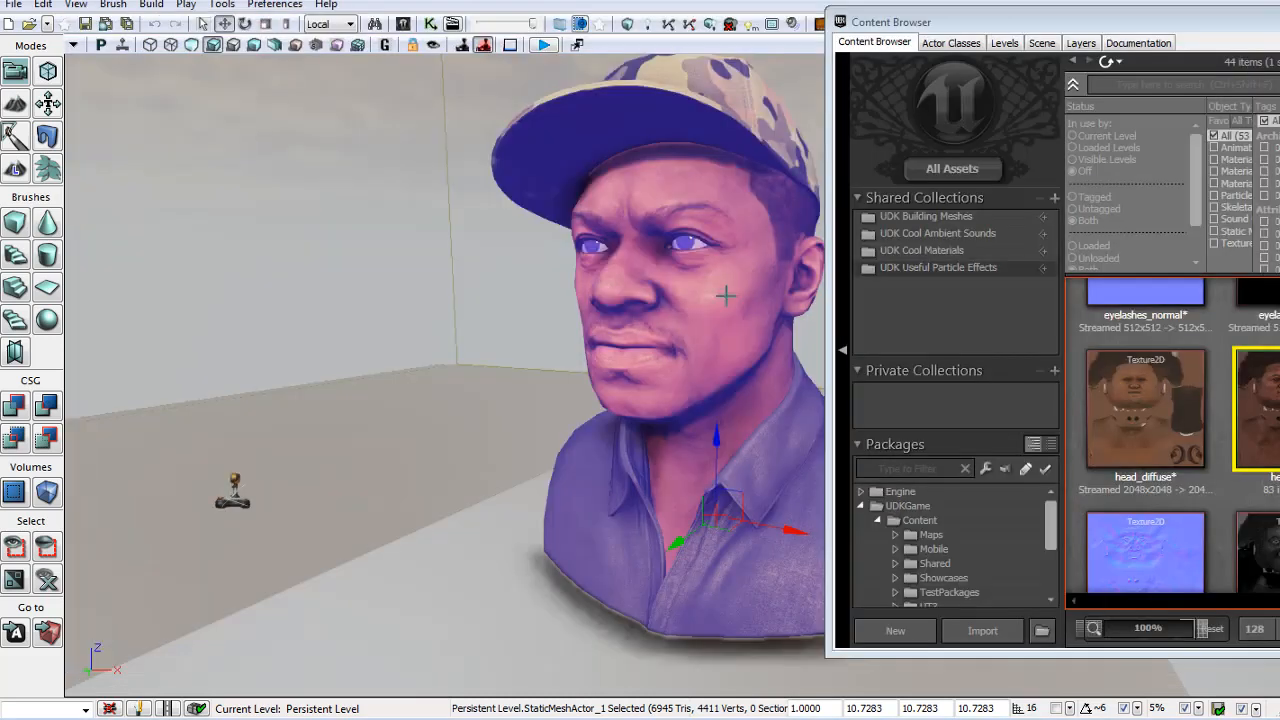
left_click(362, 187)
left_click_drag(554, 274, 518, 292, "alt")
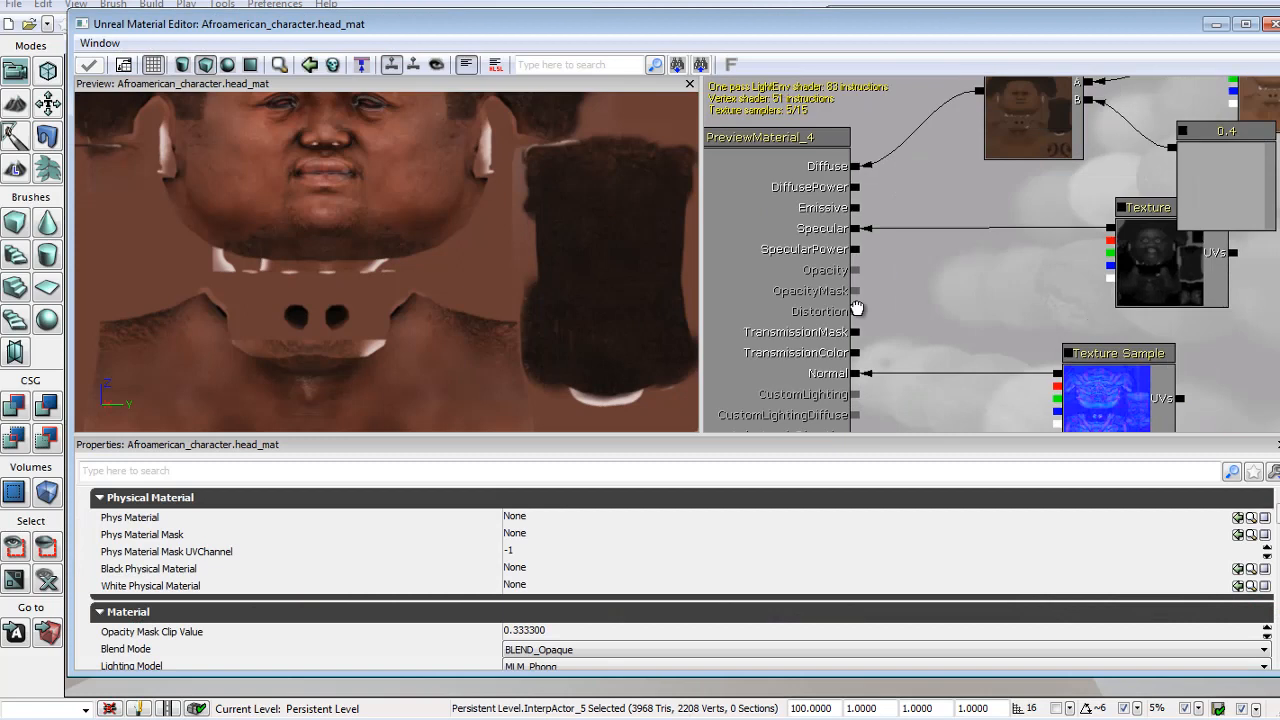
In the head_mat graph, set the Desaturation node's Percent constant to 0.8 and apply the material.
left_click(1081, 238)
scroll(950, 238, "down", 2)
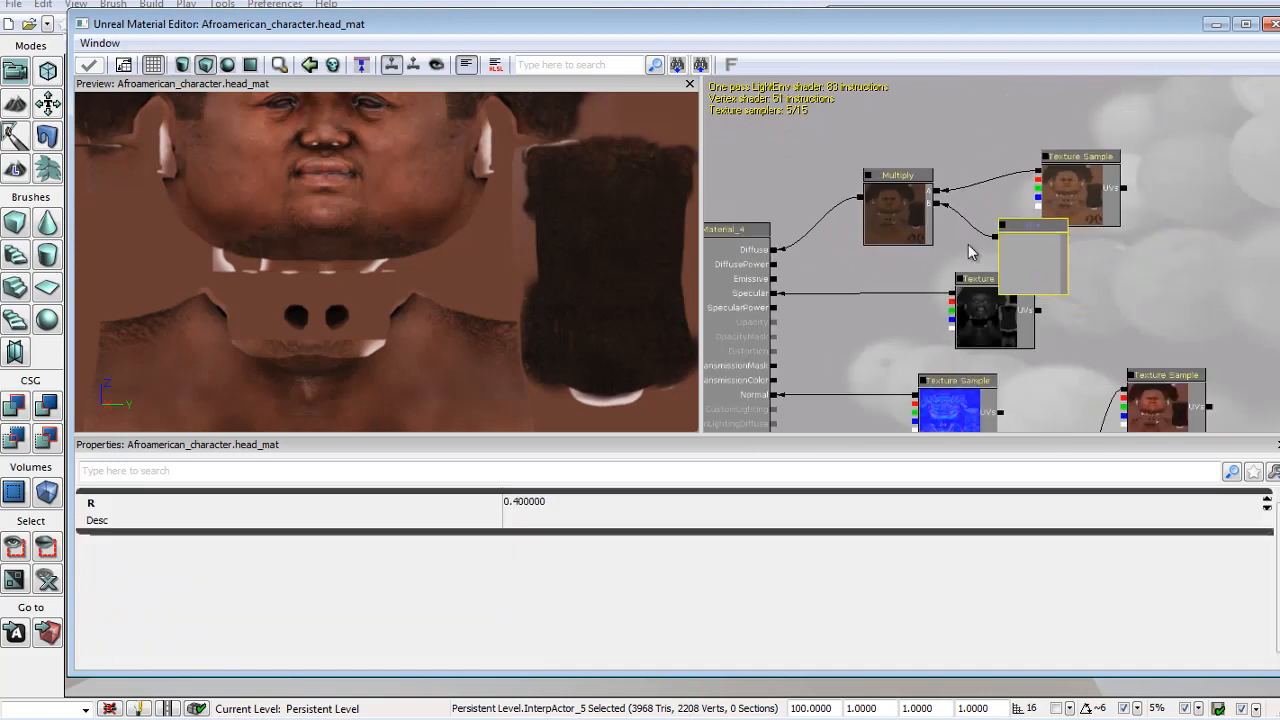
left_click_drag(1095, 349, 1080, 174)
left_click_drag(1083, 300, 1063, 244)
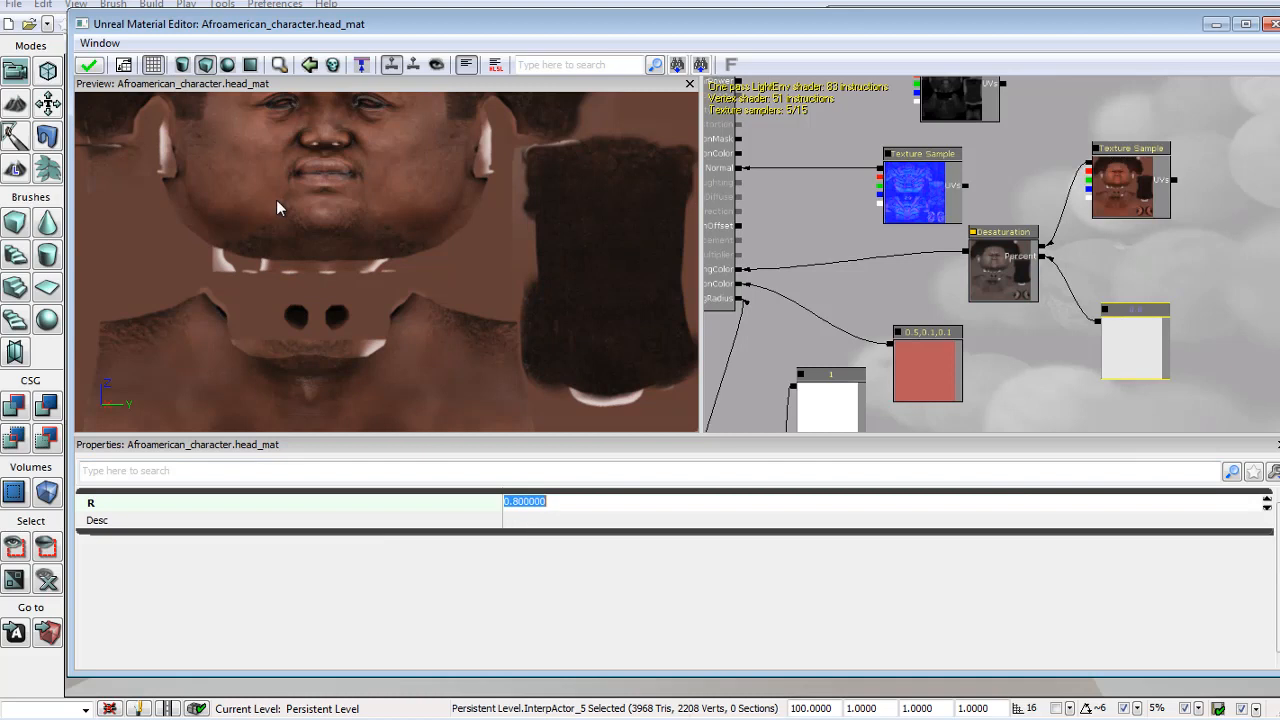
right_click_drag(277, 201, 310, 216)
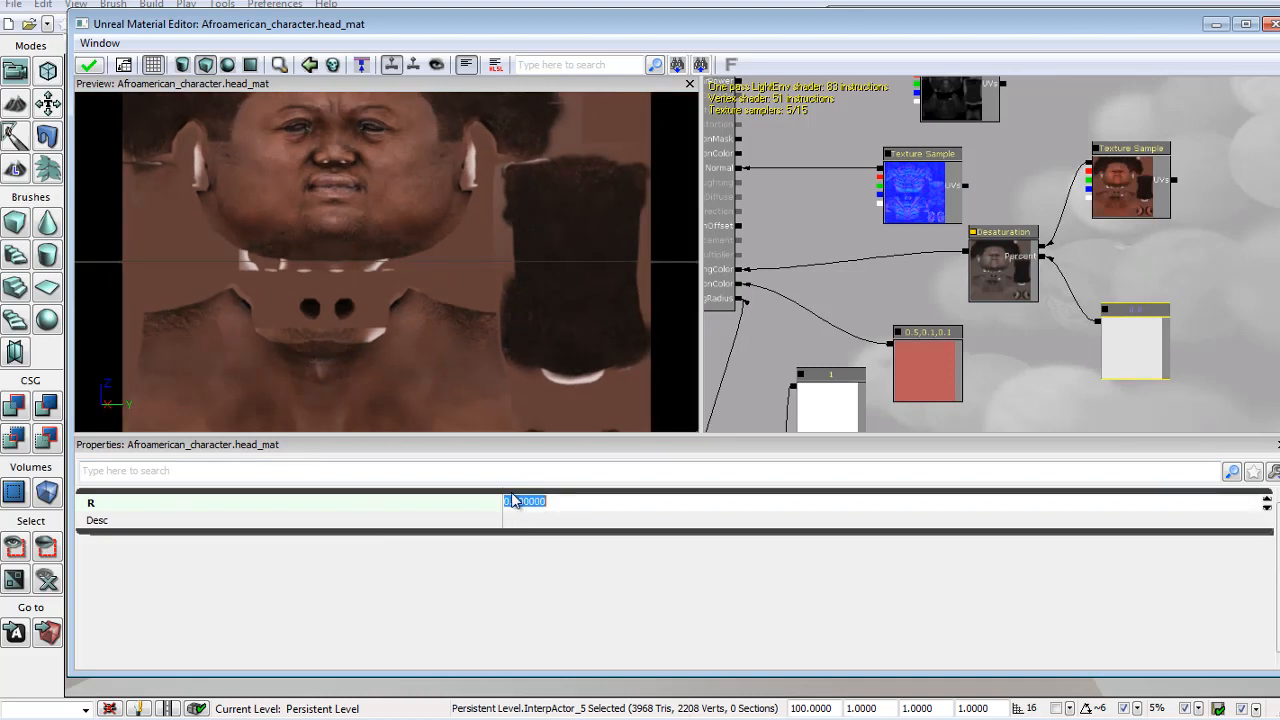
left_click(89, 65)
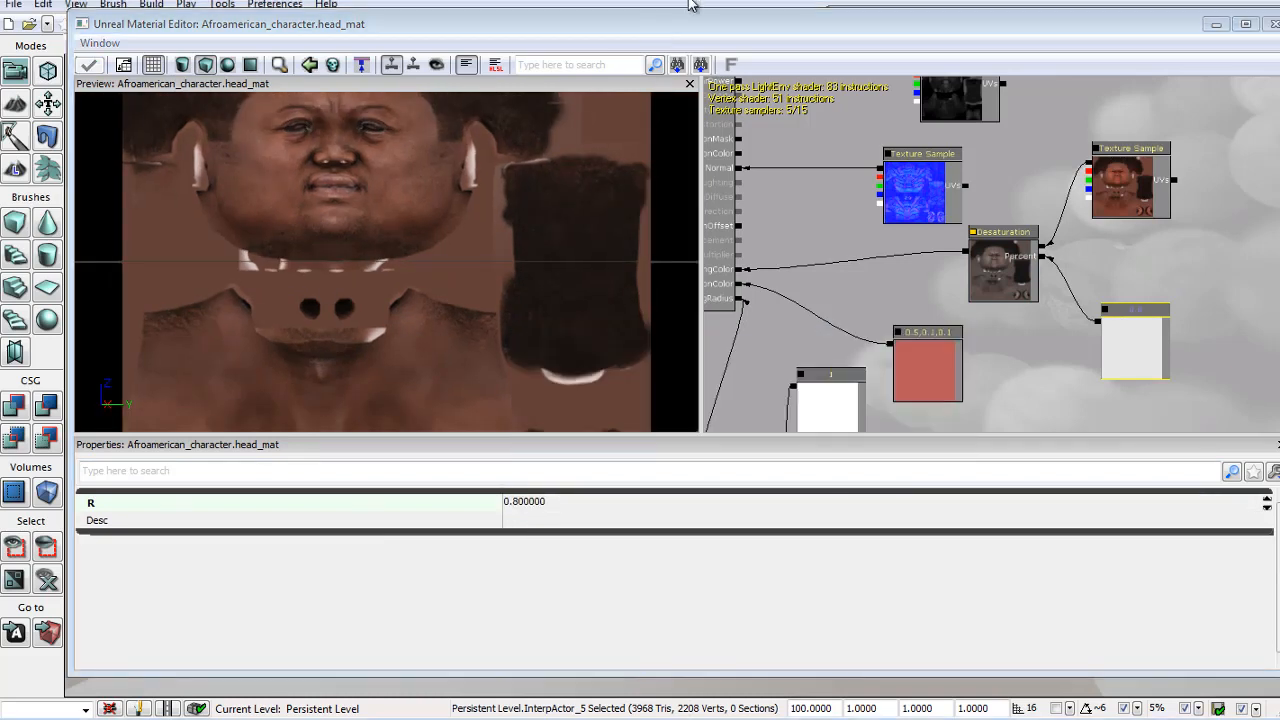
Put the Material Editor away and examine the bust's skin shading at closer range in the level.
left_click(1216, 27)
left_click_drag(705, 286, 651, 289, "alt")
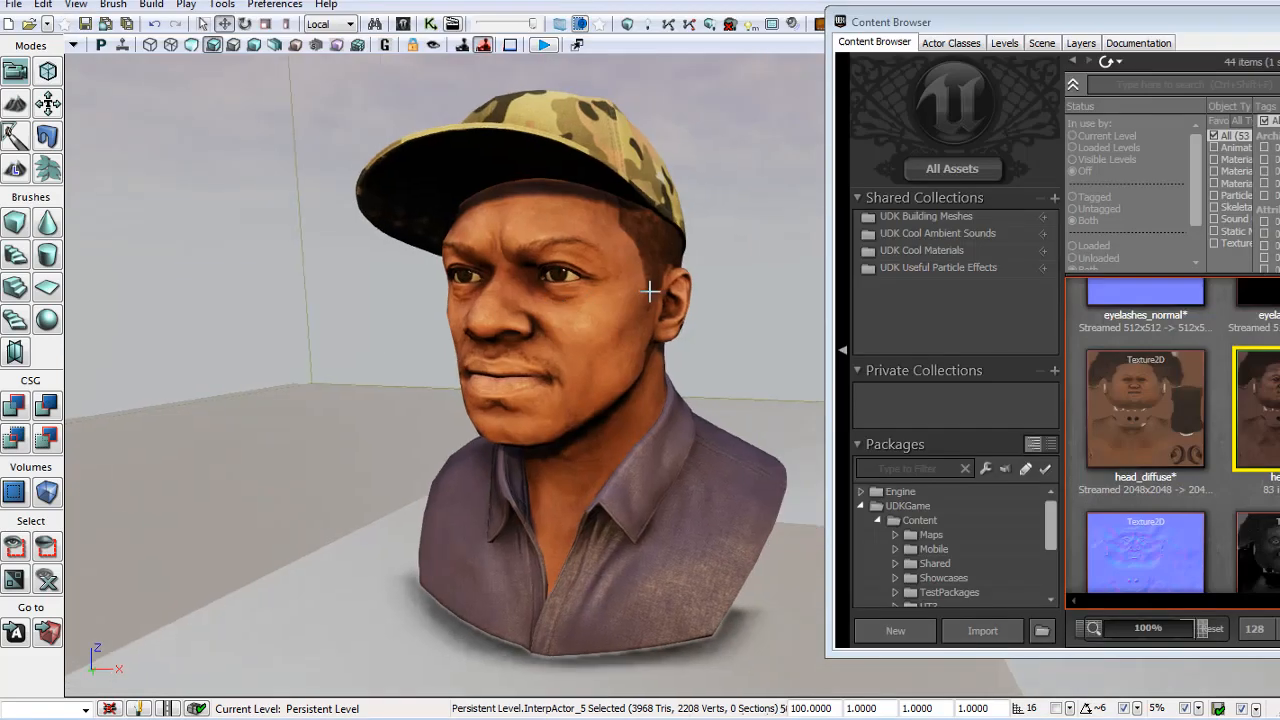
right_click_drag(651, 289, 671, 291, "alt")
left_click_drag(671, 291, 638, 336, "alt")
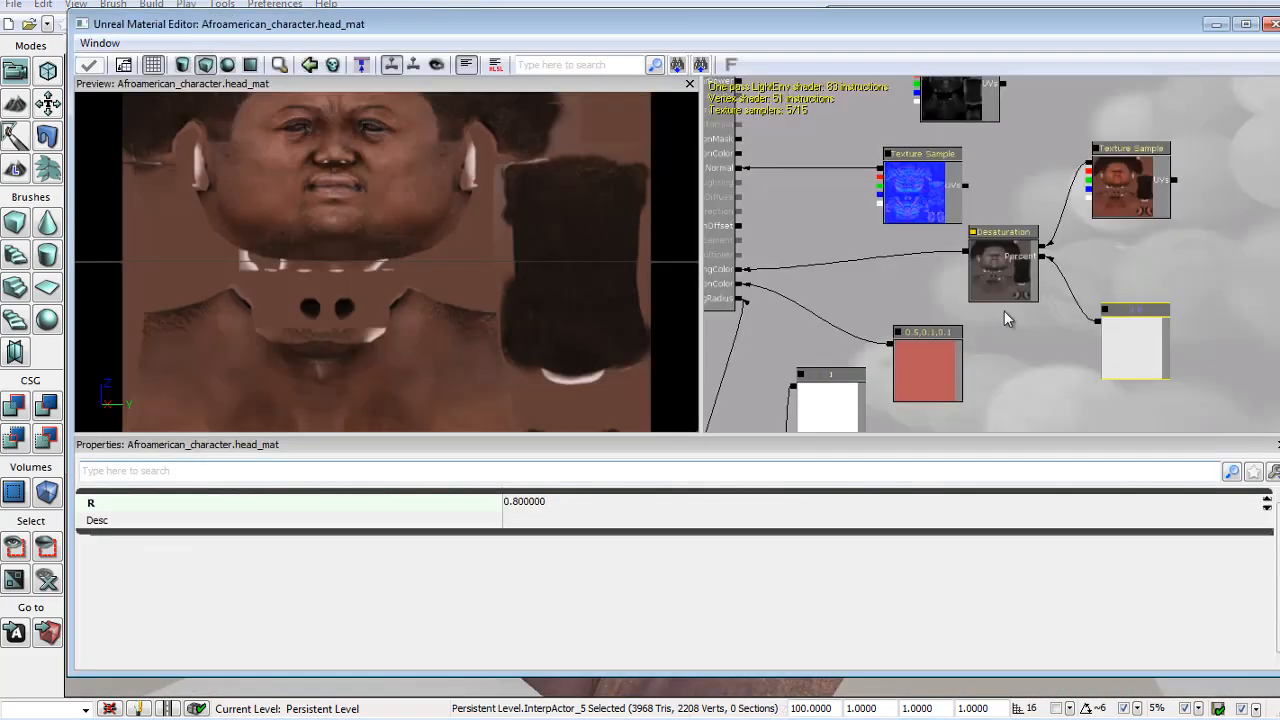
Set the diffuse multiplier constant to 0.7 and the desaturation Percent constant to 0.5, and apply the changes to head_mat.
left_click_drag(1004, 310, 949, 519)
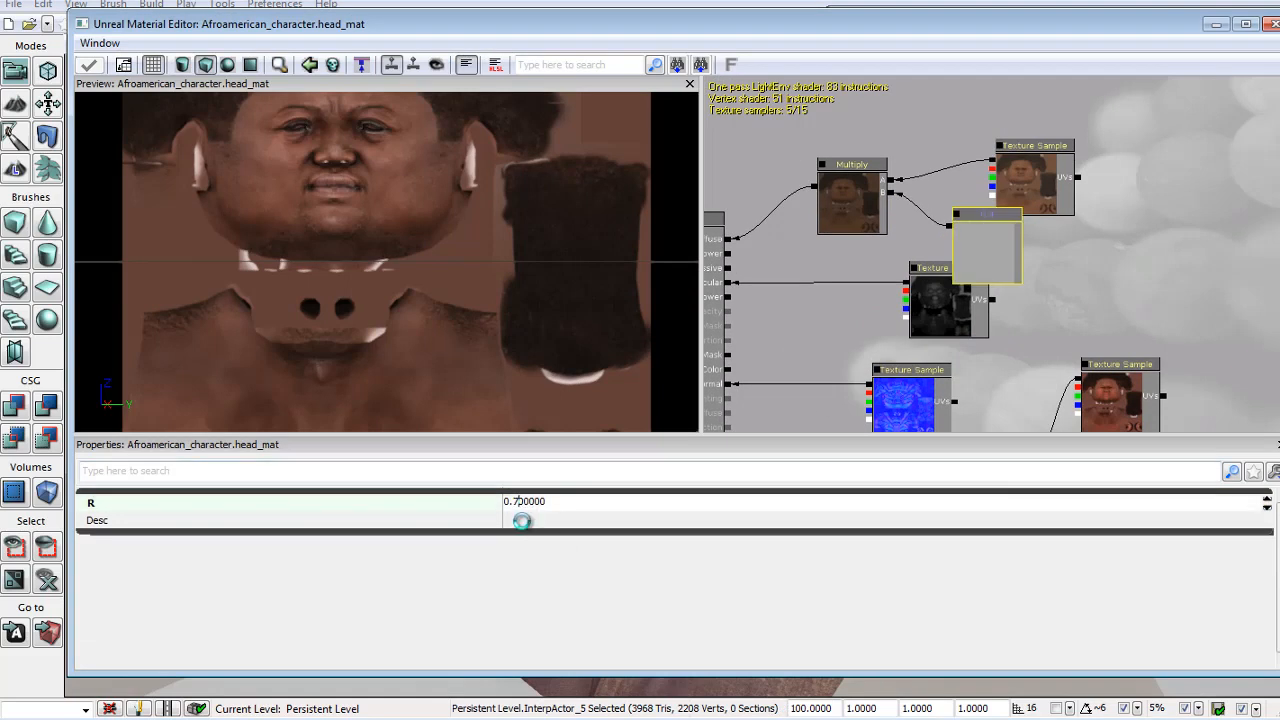
scroll(1074, 303, "down", 2)
left_click_drag(1052, 376, 1006, 328)
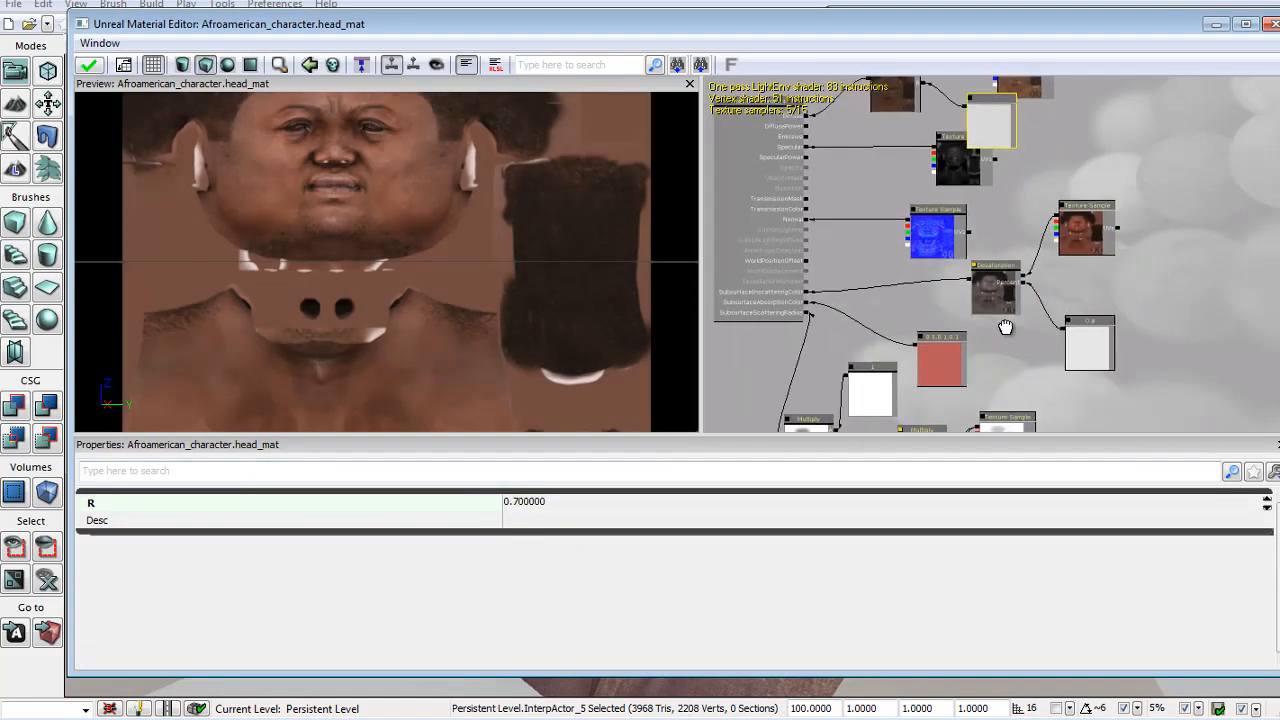
left_click(1083, 345)
left_click(515, 505)
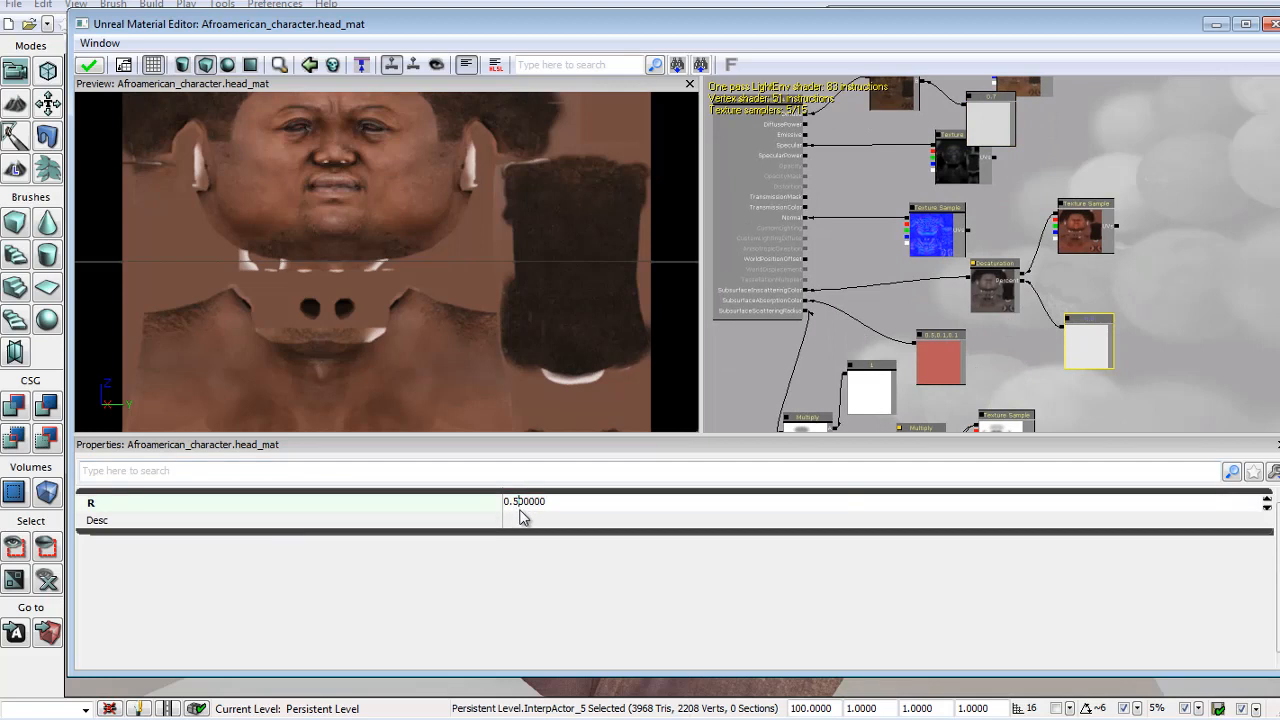
left_click(88, 67)
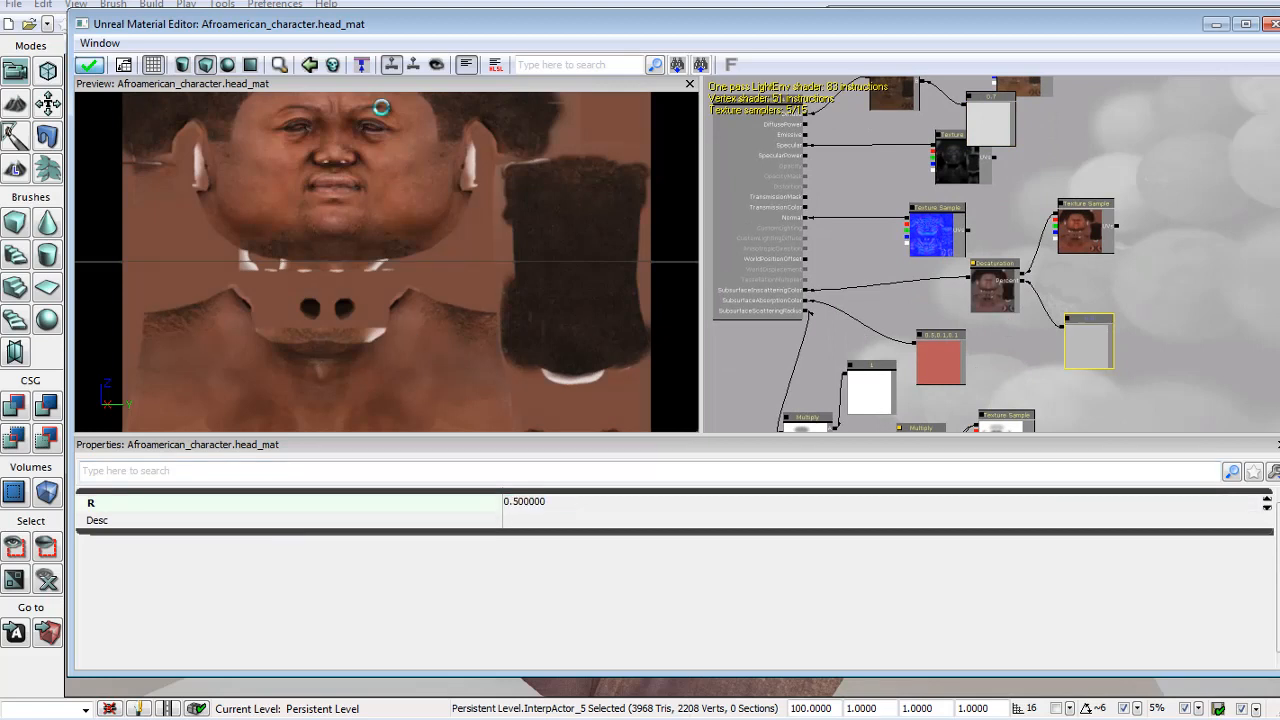
left_click(1267, 25)
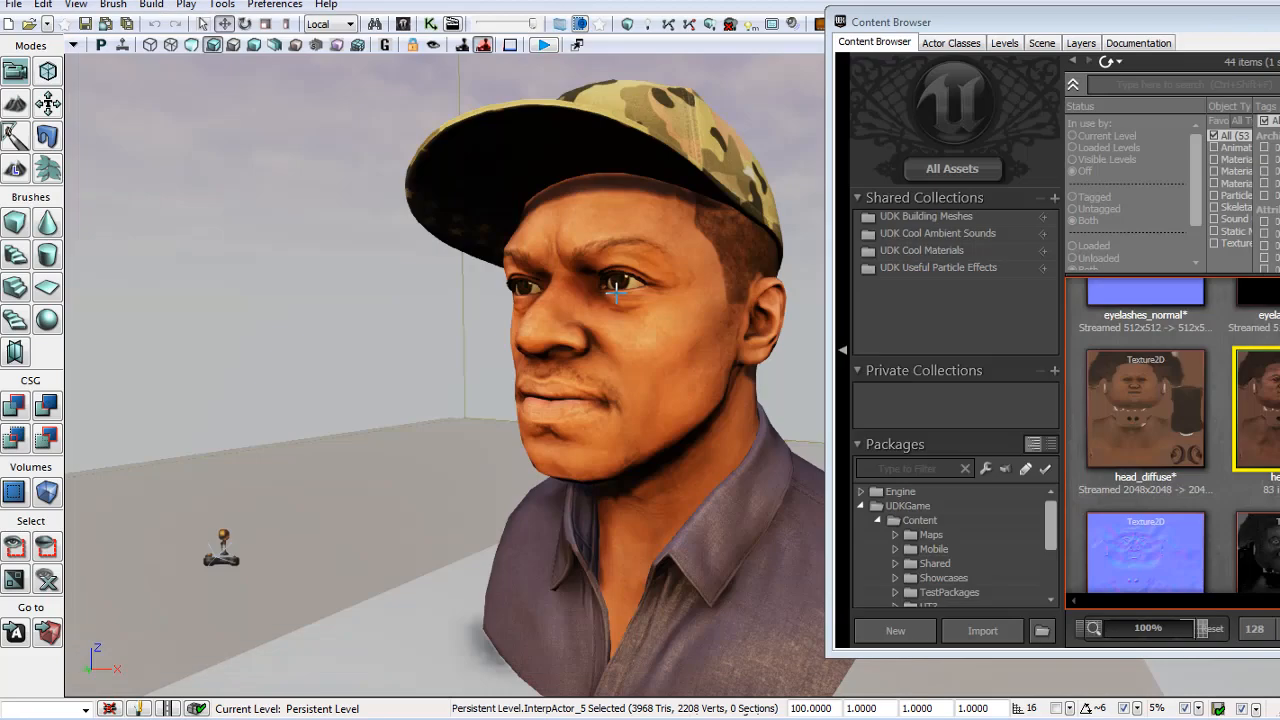
Inspect the adjusted skin on the bust from near and far in the level.
left_click_drag(616, 292, 374, 593)
scroll(854, 291, "up", 4)
scroll(740, 289, "down", 5)
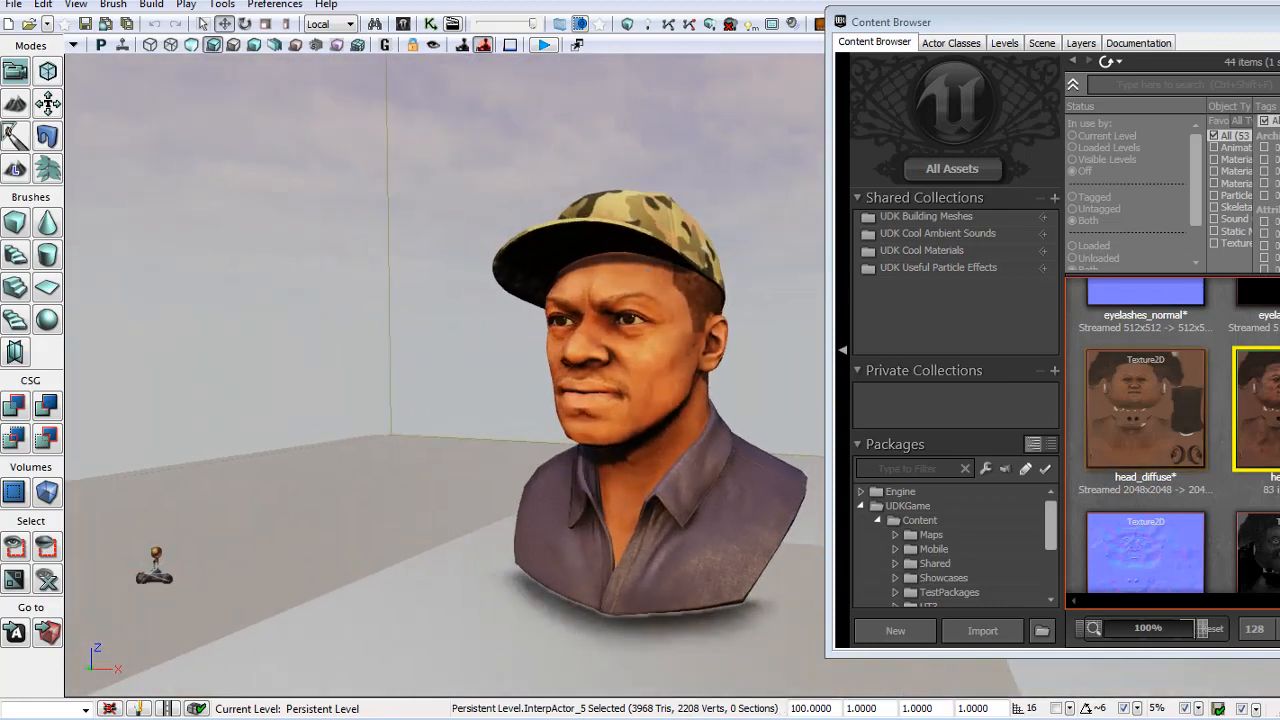
Open the head_mat material for editing and show its Material Expressions list.
double_click(1274, 410)
left_click_drag(975, 198, 851, 347)
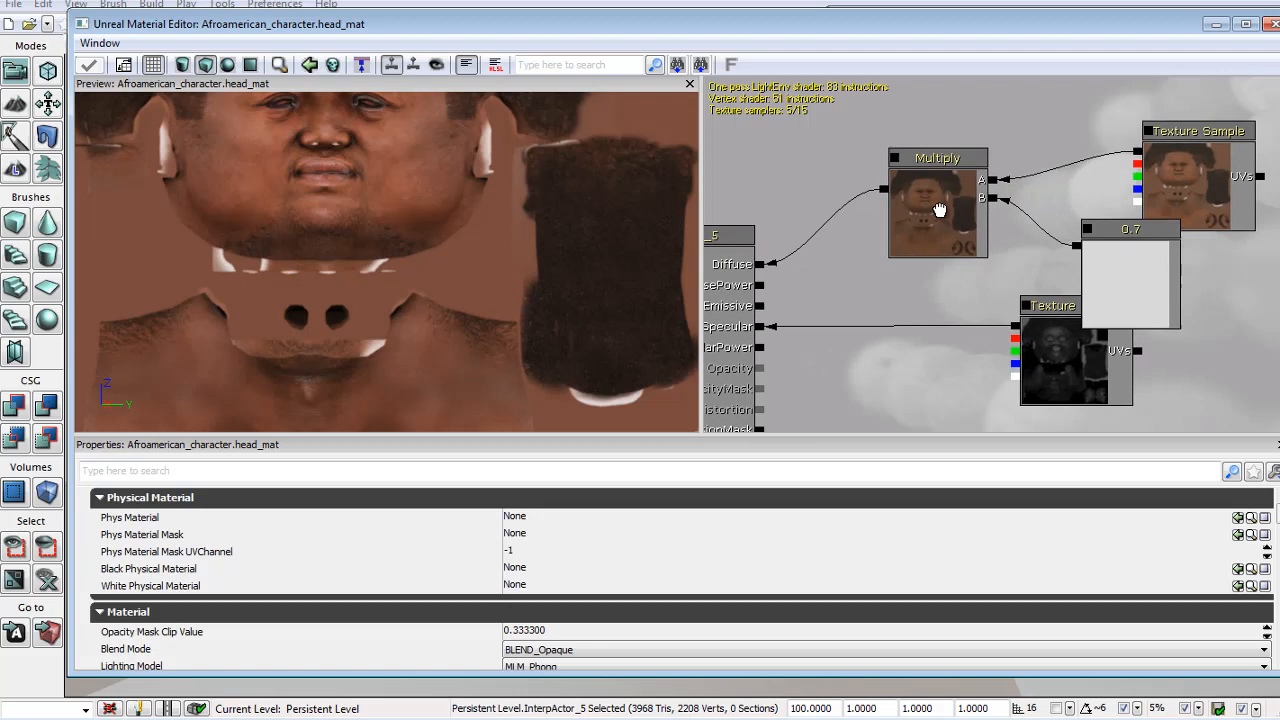
left_click(1108, 234)
left_click_drag(939, 209, 908, 293)
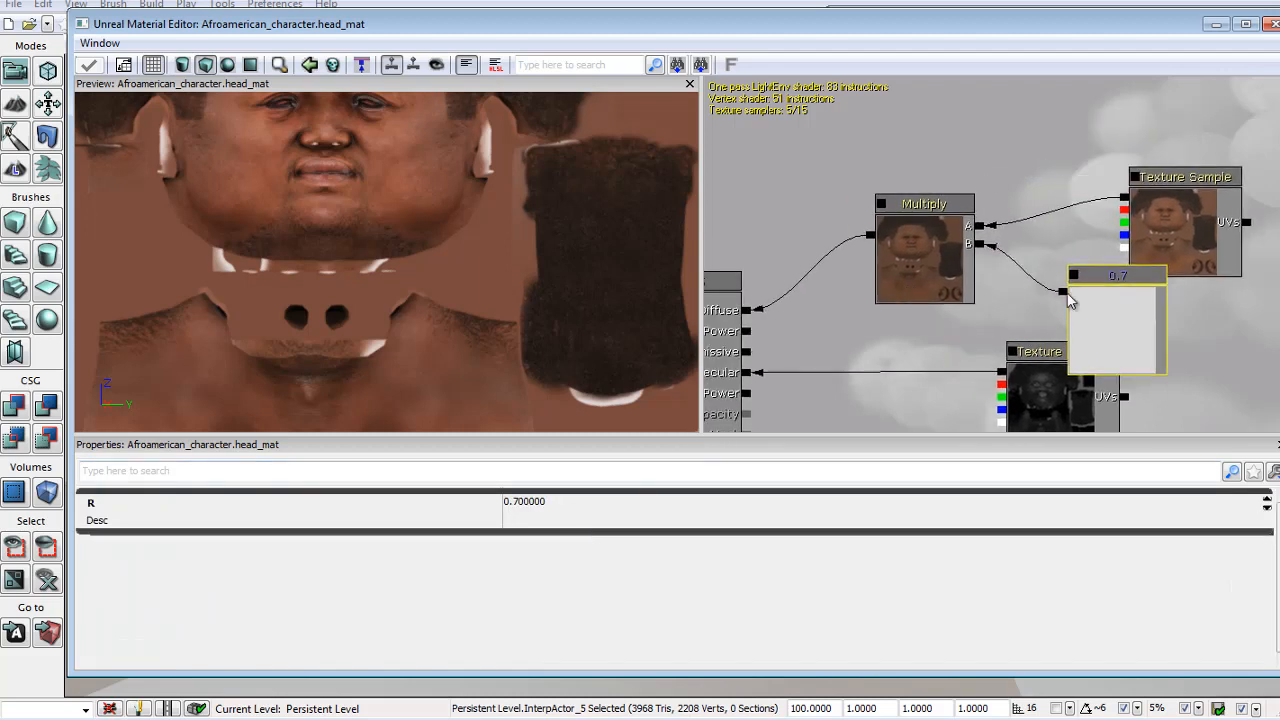
left_click_drag(946, 169, 933, 184)
right_click(906, 111)
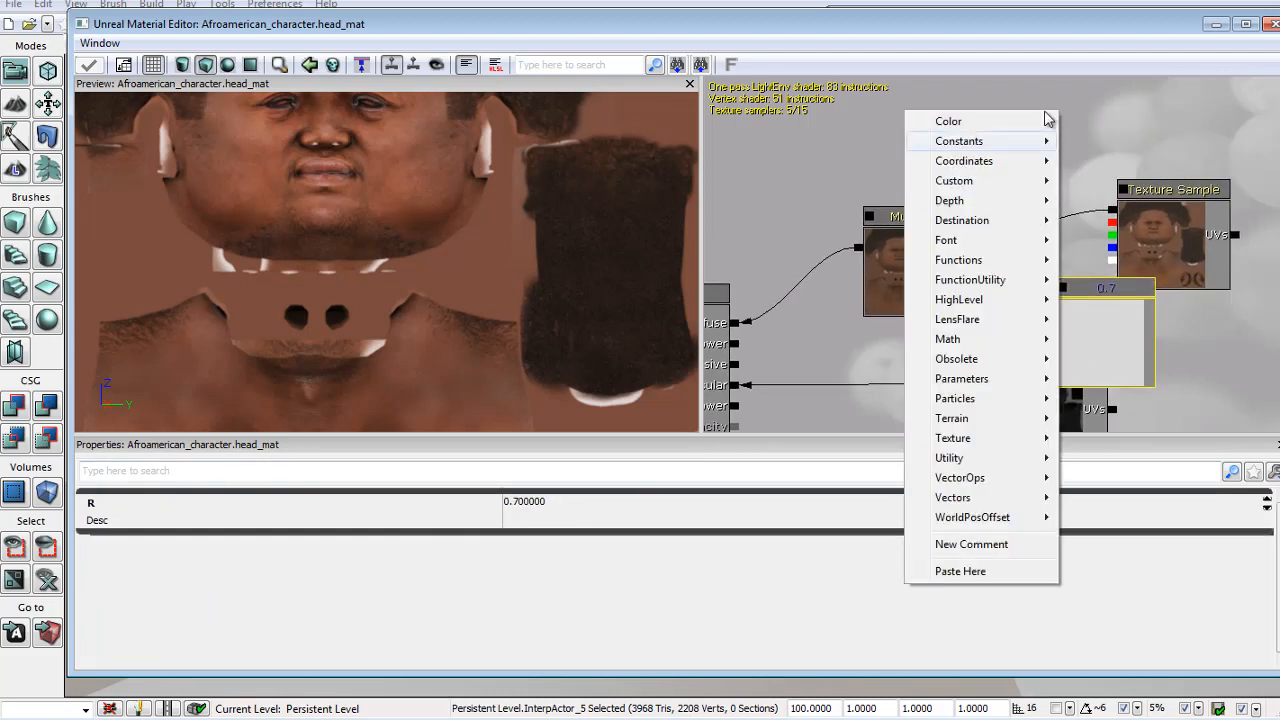
left_click(885, 158)
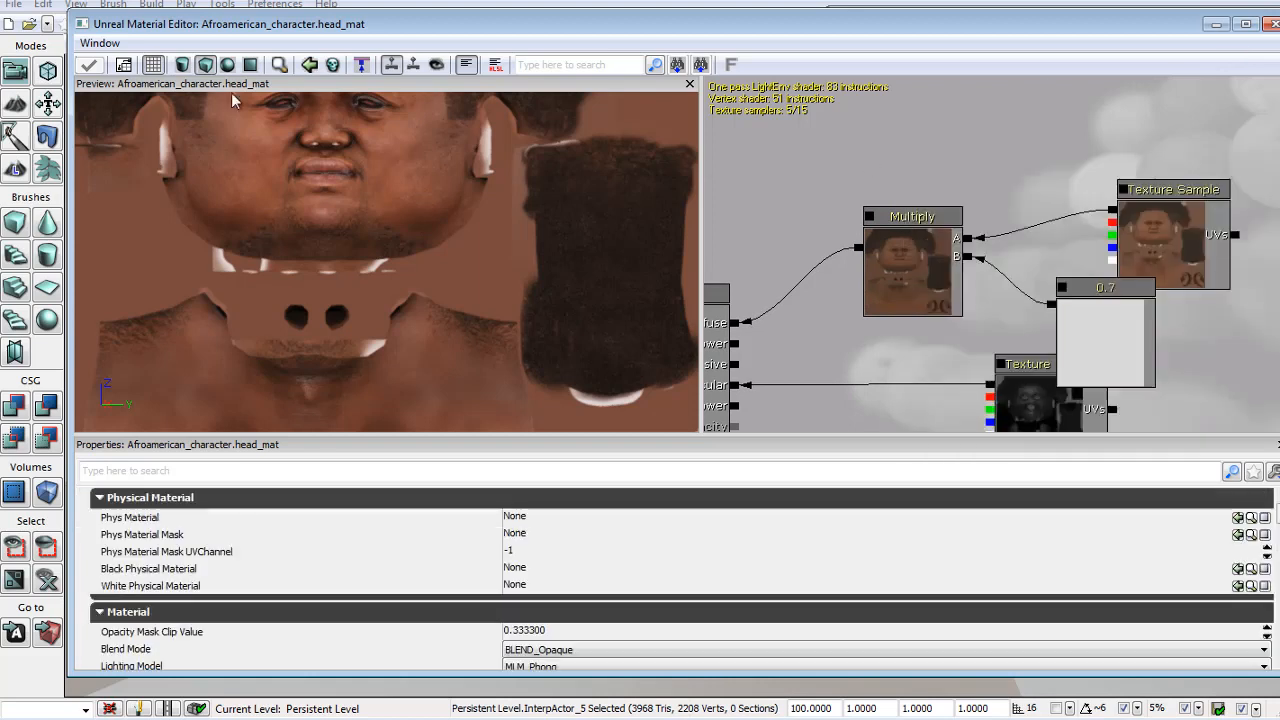
left_click(100, 43)
left_click(140, 83)
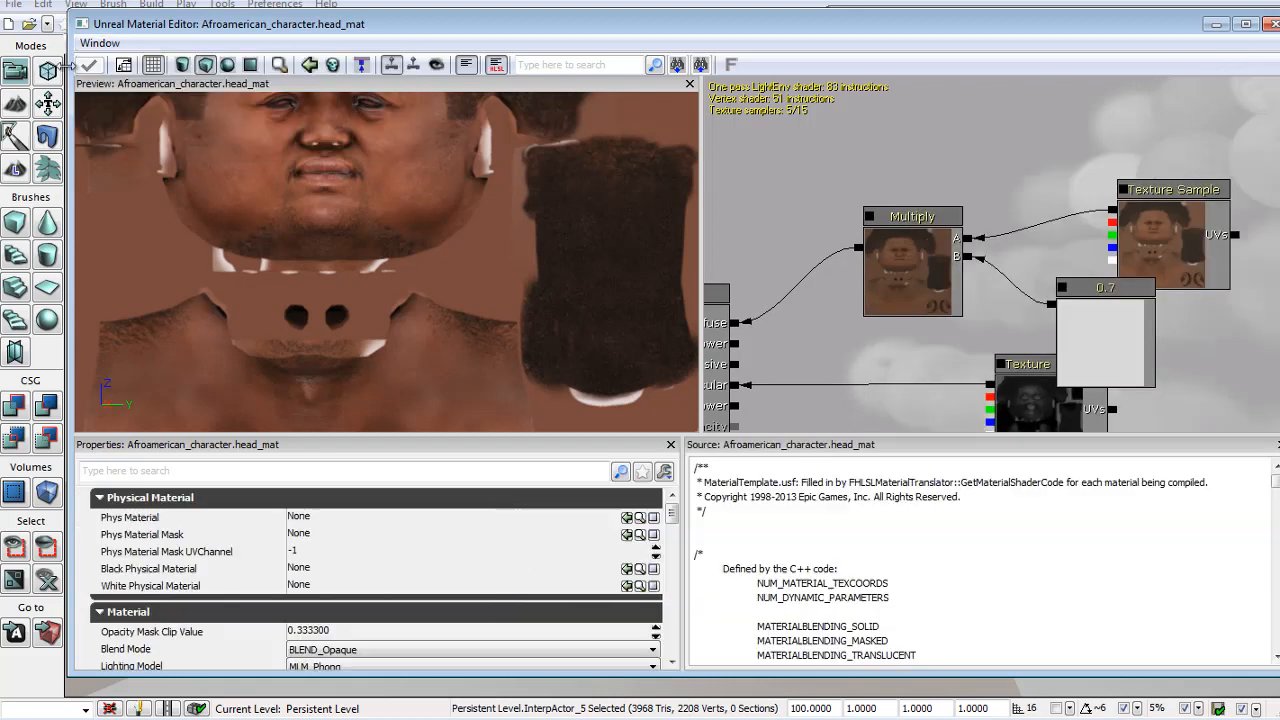
left_click(100, 43)
left_click(146, 126)
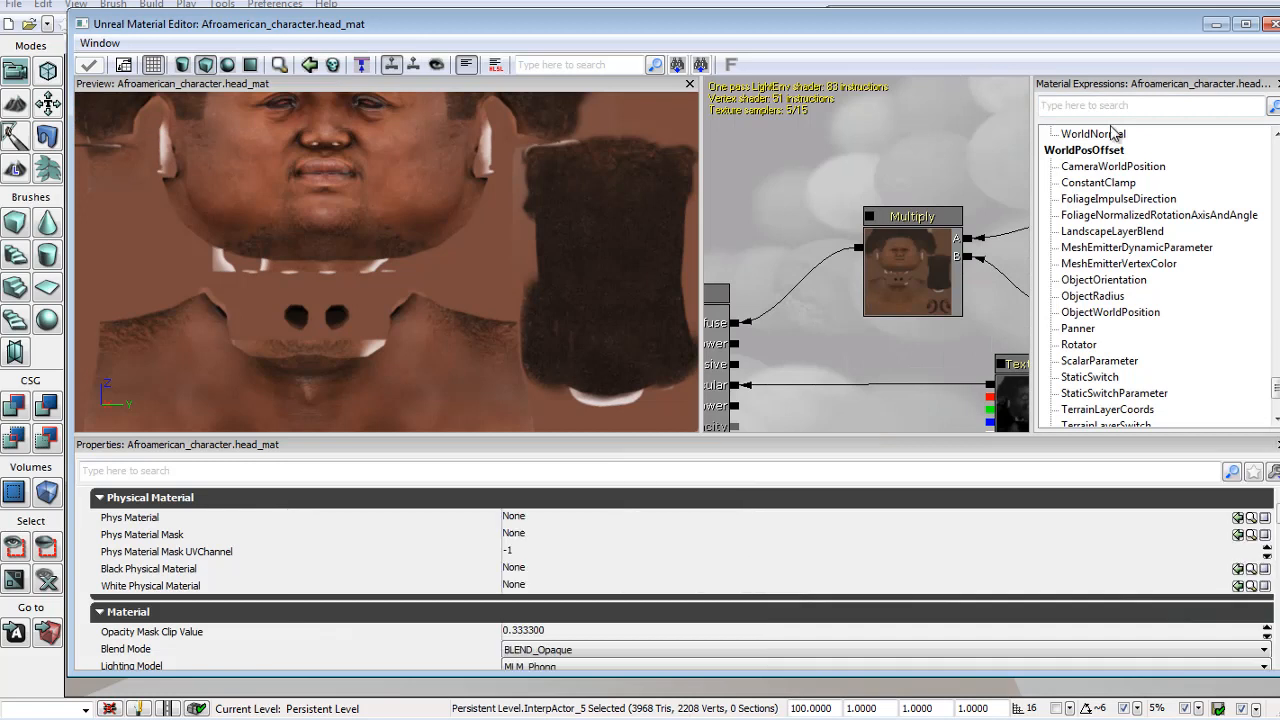
Find the Desaturation expression, place it in the head_mat graph beside the Multiply node, and put the expression list away.
left_click(1110, 105)
type("des")
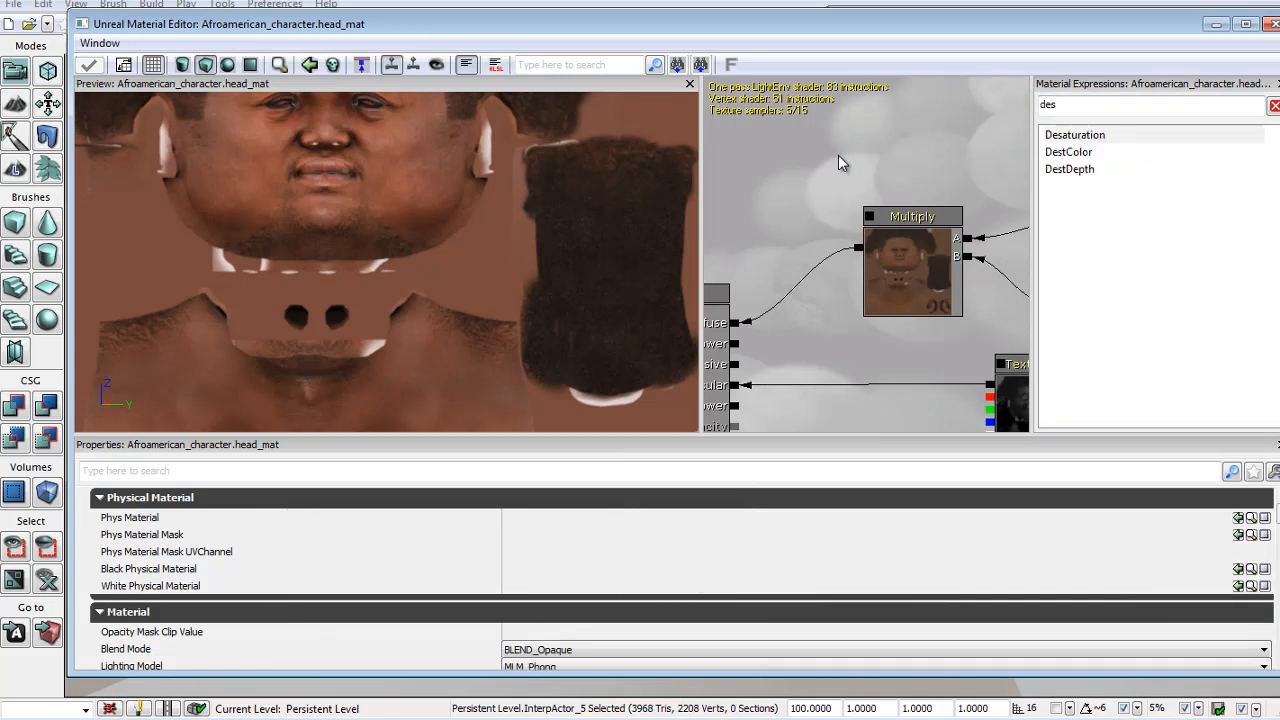
left_click_drag(1075, 135, 838, 155)
left_click_drag(882, 187, 834, 217)
left_click_drag(961, 295, 909, 268)
left_click(1277, 84)
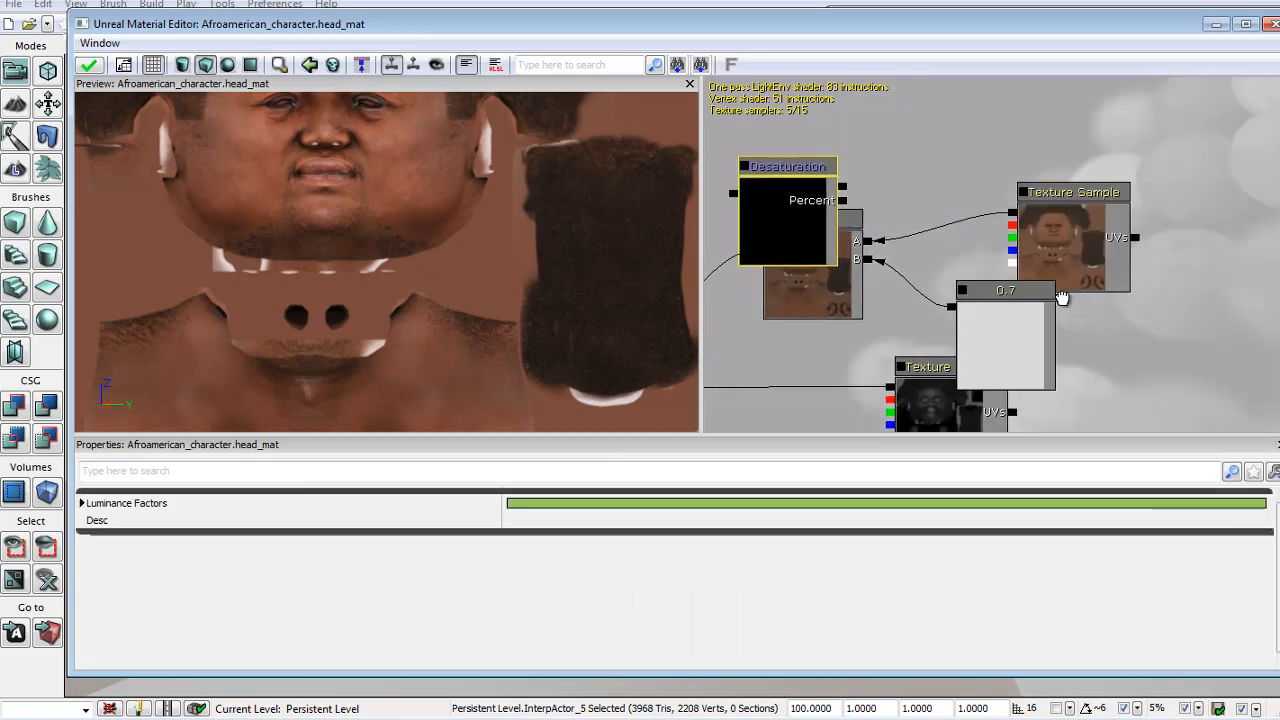
Spread the Multiply node and its 0.7 constant apart, and wire the Multiply output into the Desaturation input.
left_click_drag(1062, 298, 1112, 322)
left_click_drag(838, 254, 822, 230)
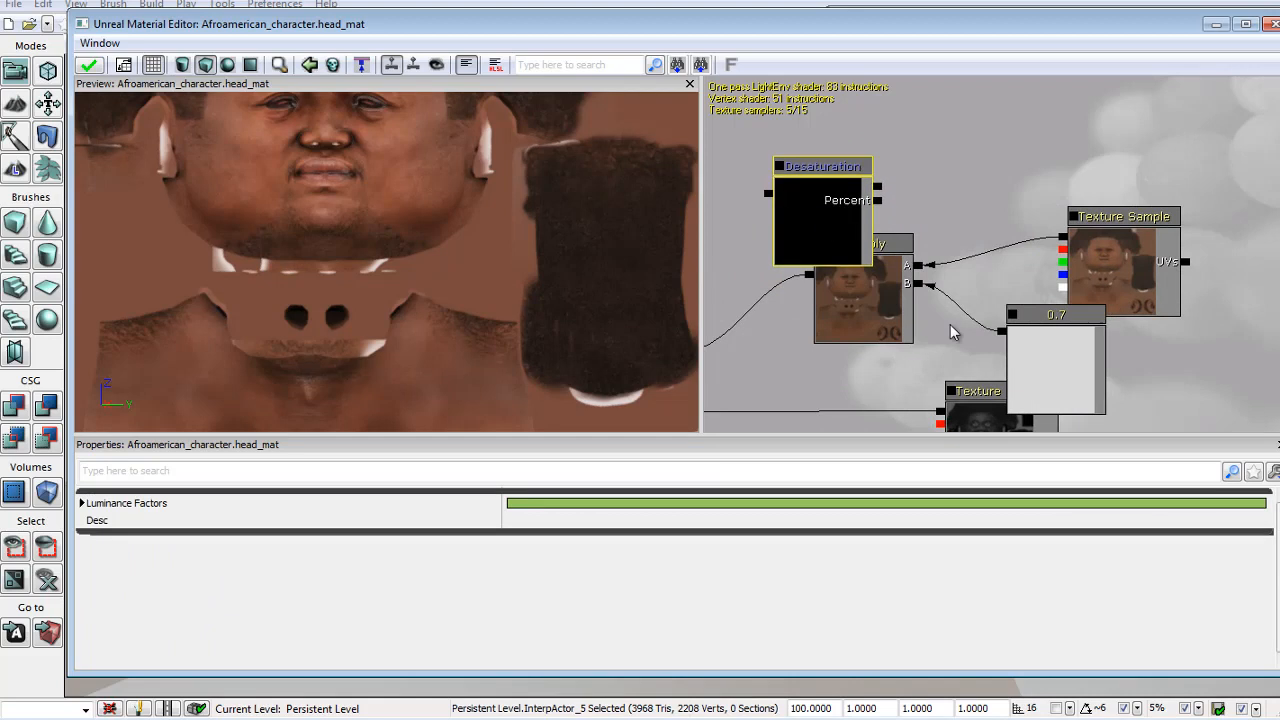
left_click_drag(866, 318, 929, 320)
left_click_drag(1034, 354, 1137, 360)
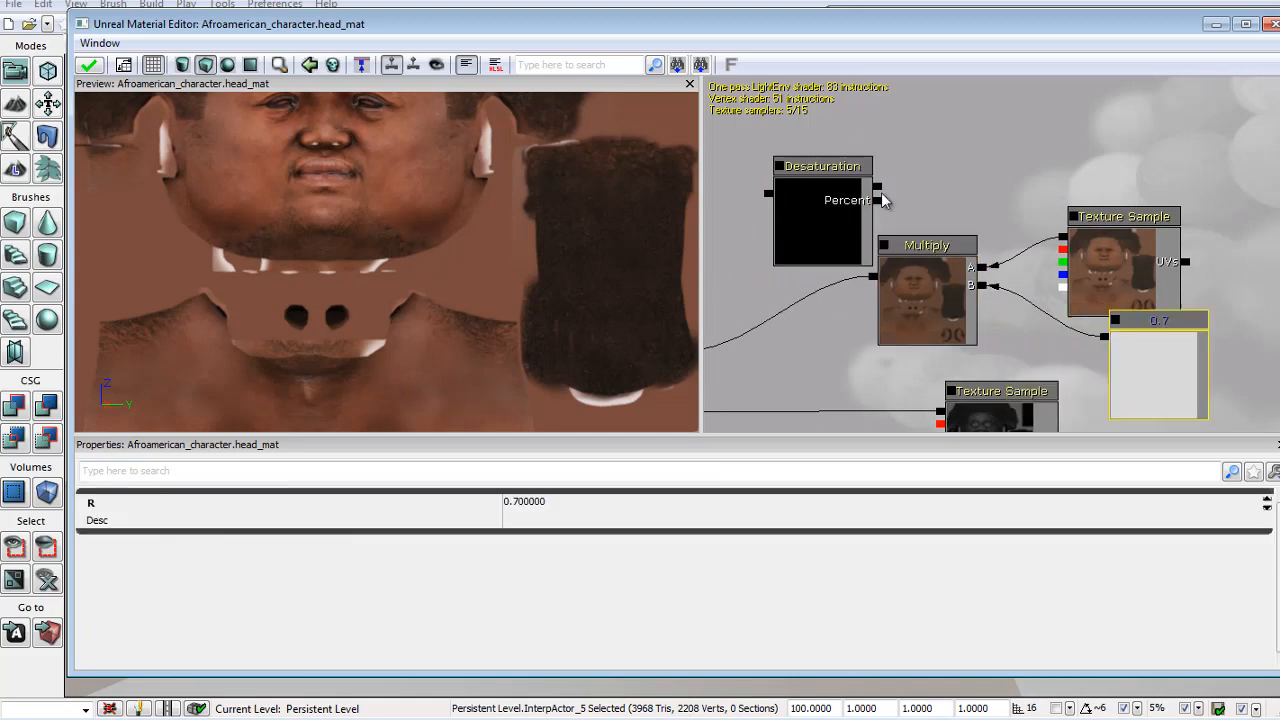
left_click_drag(878, 188, 875, 276)
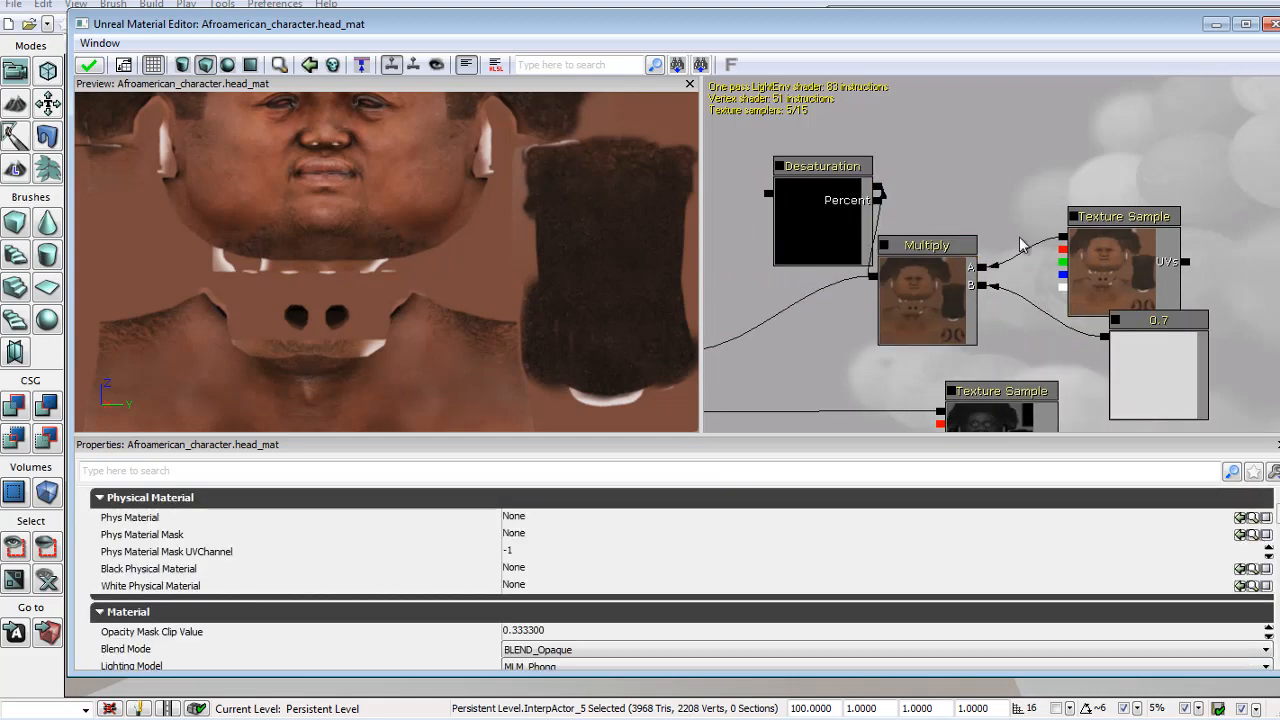
Add a Constant node wired to the Desaturation's Percent input and connect the Desaturation output to the material's Diffuse.
left_click(938, 114)
left_click_drag(932, 133, 890, 203)
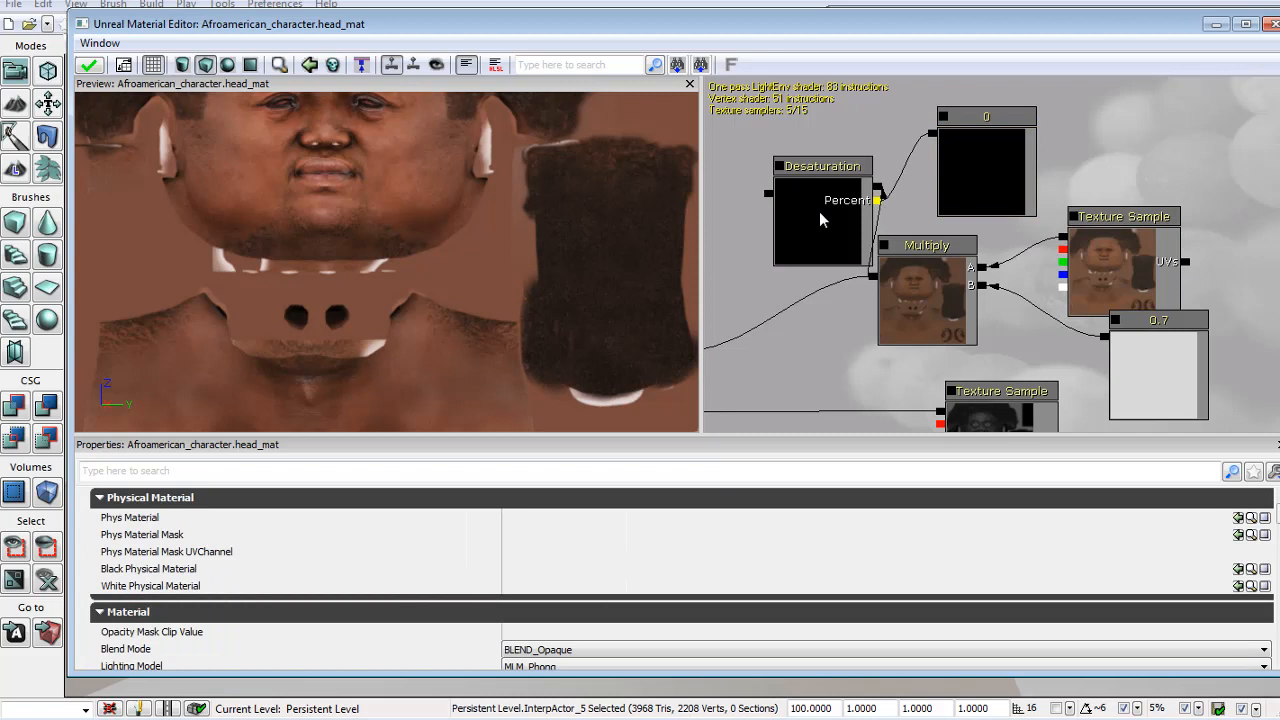
left_click_drag(767, 200, 882, 180)
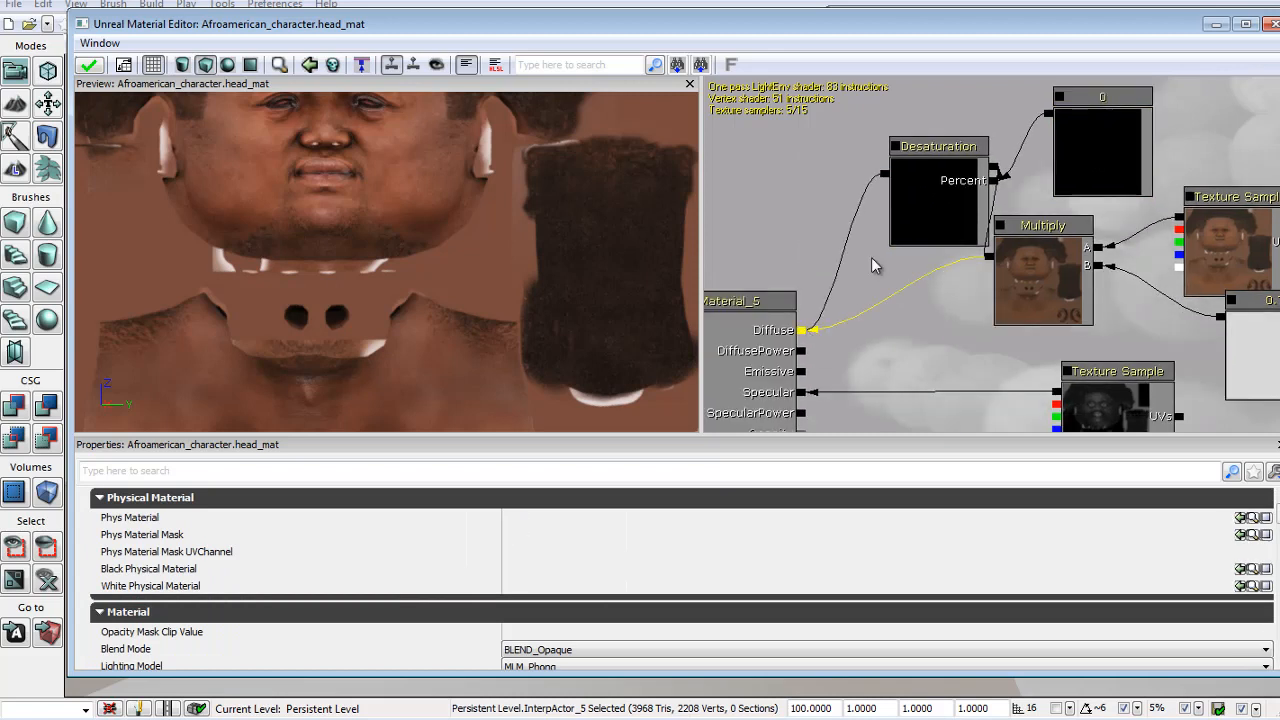
left_click_drag(873, 265, 779, 272)
Try the values 1, 0.7 and 0.8 on the constant feeding the Desaturation's Percent.
left_click(979, 170)
left_click(550, 502)
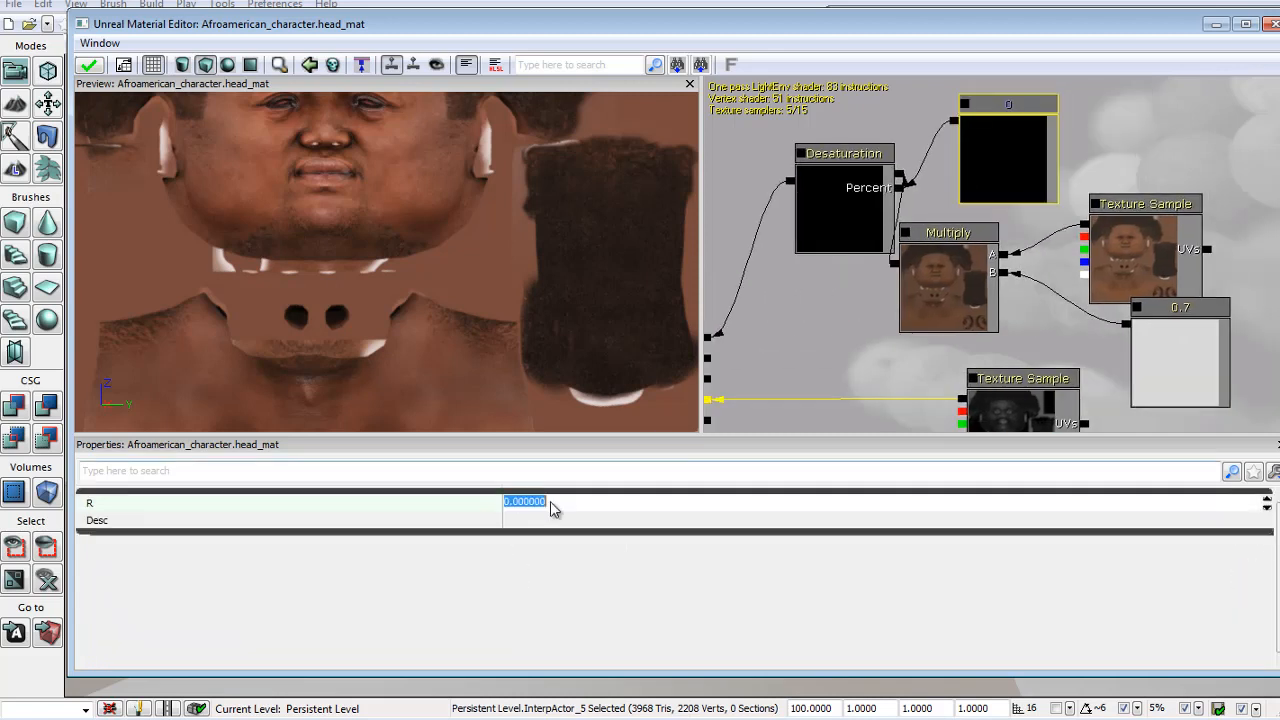
type("1")
key("Return")
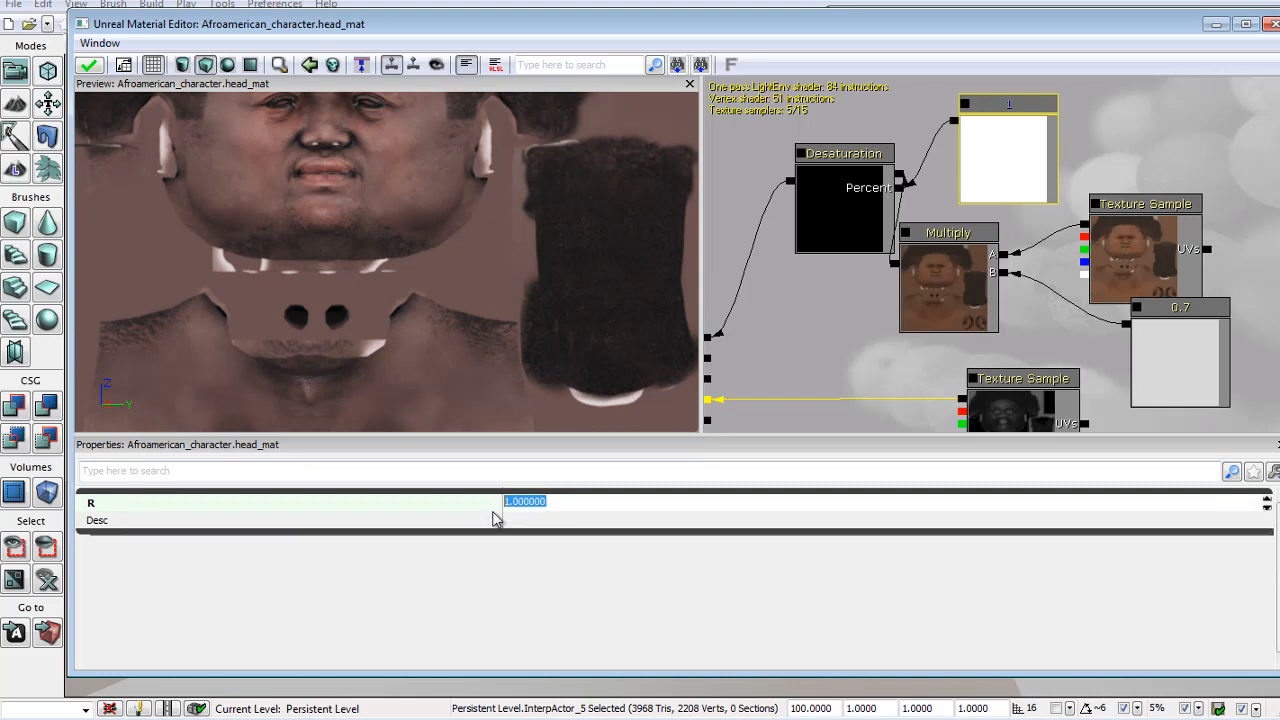
type("0.")
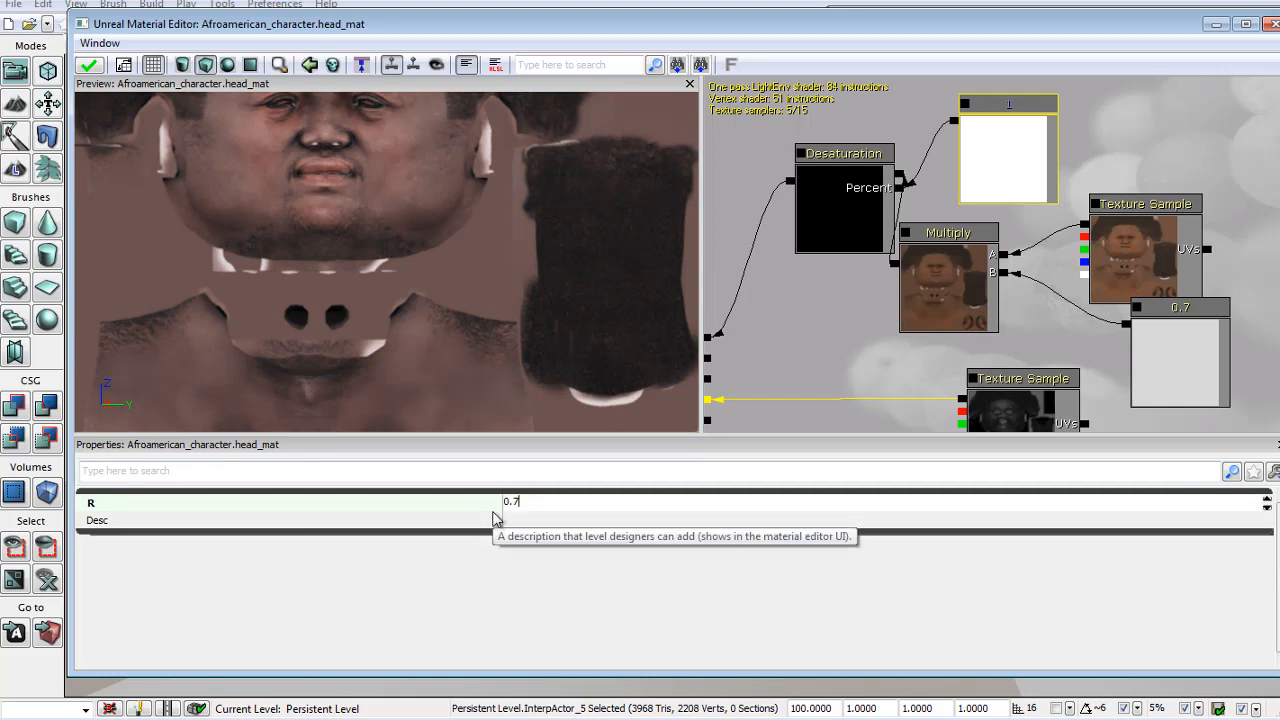
type("7")
key("Return")
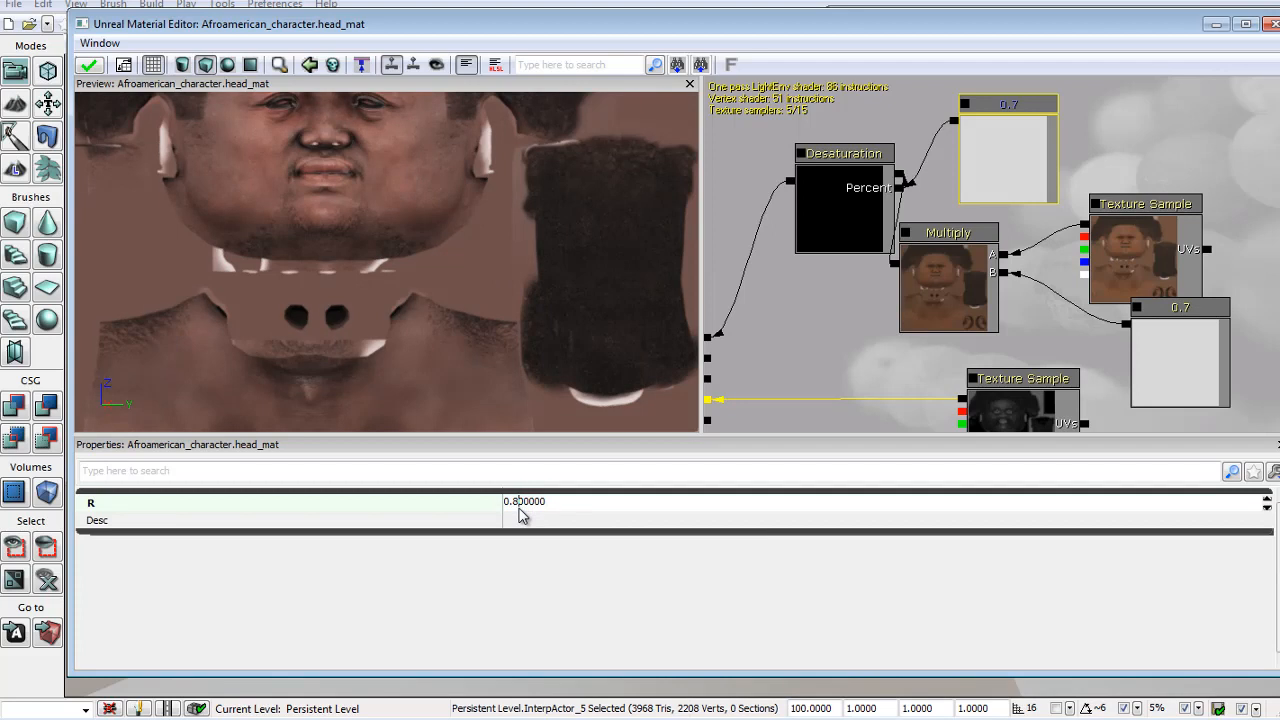
key("Return")
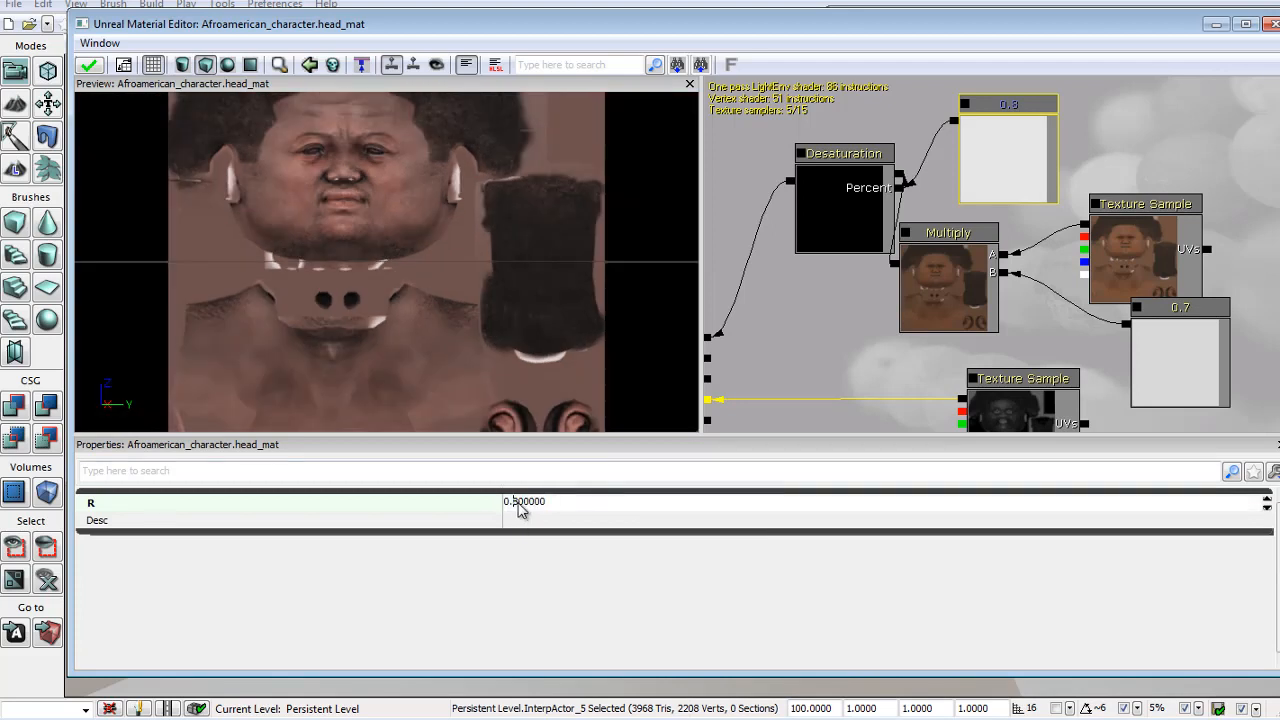
Compare full and no desaturation by setting the Percent constant to 1 and to 0.
key("Return")
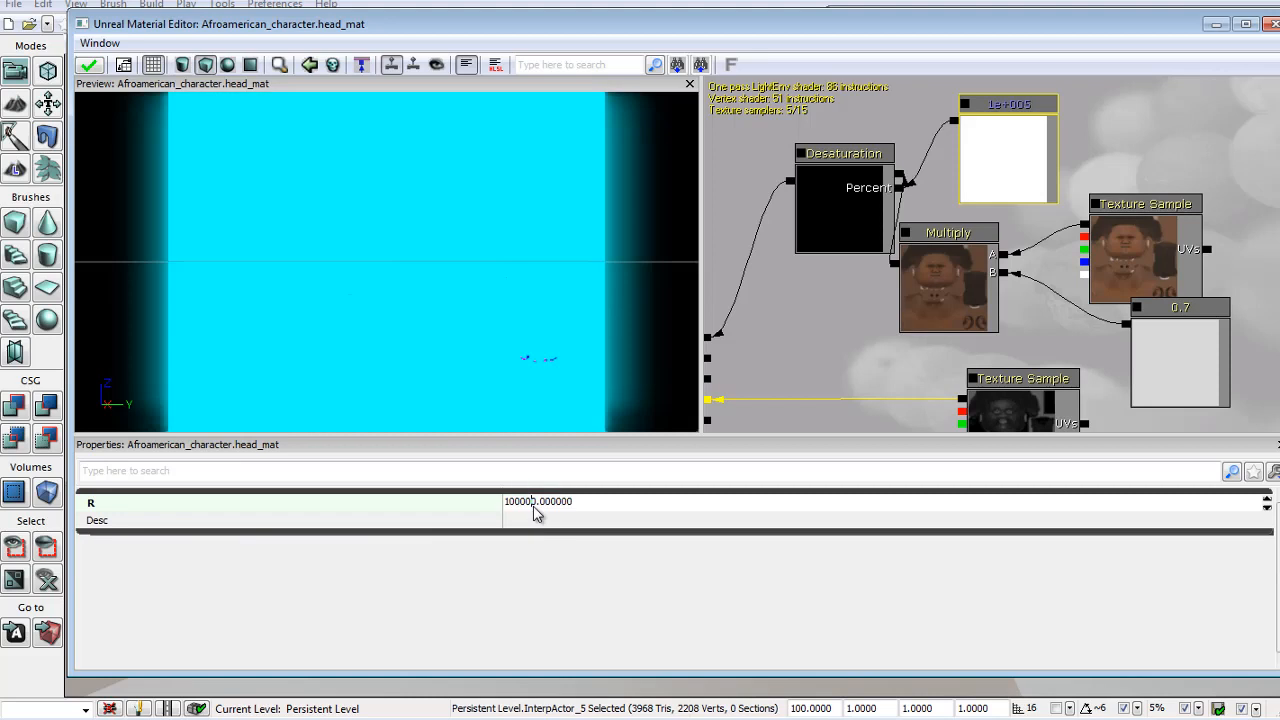
type("1.000000")
key("Return")
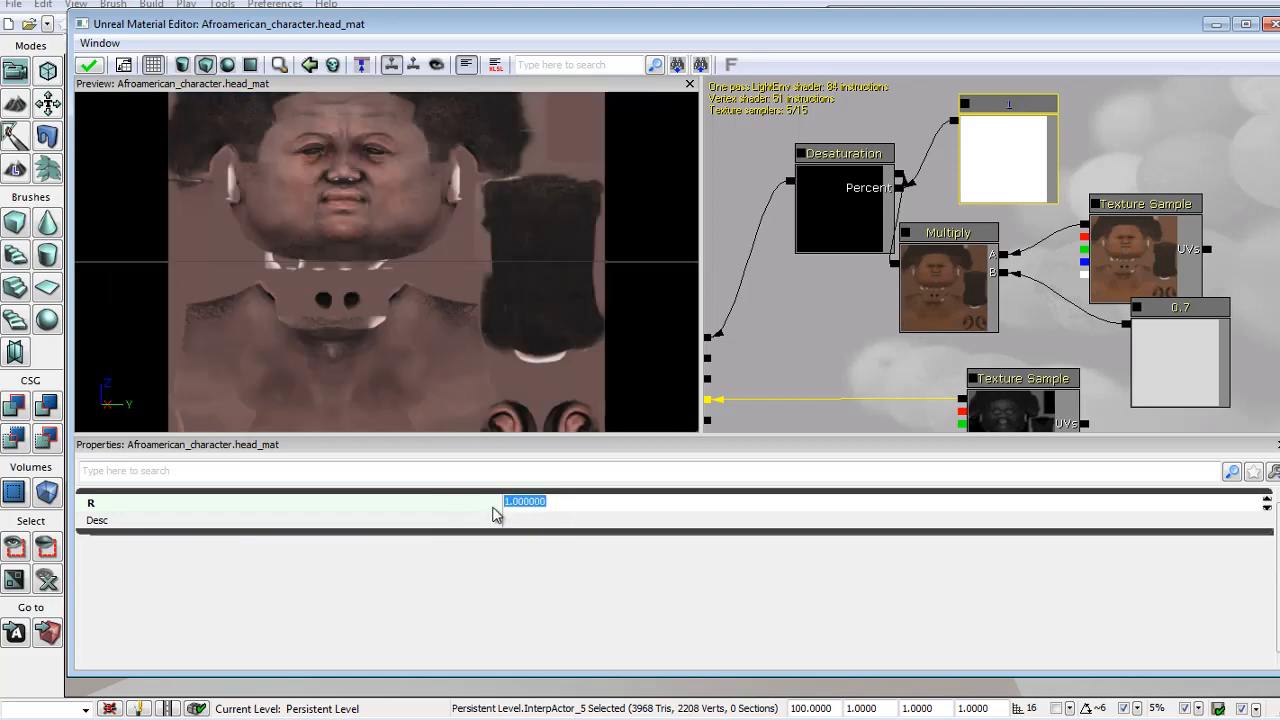
type("0.000000")
key("Return")
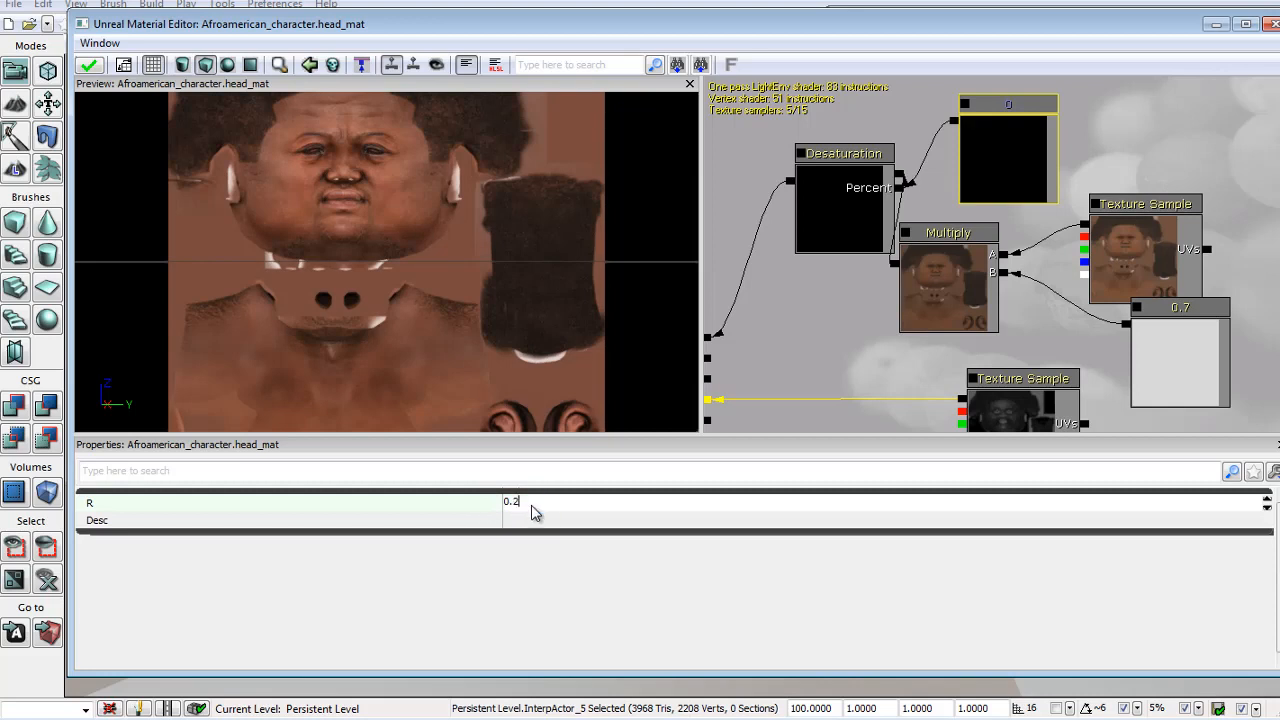
Set the desaturation Percent constant to 0.2 and apply the changes to head_mat.
type("0.200000")
key("Return")
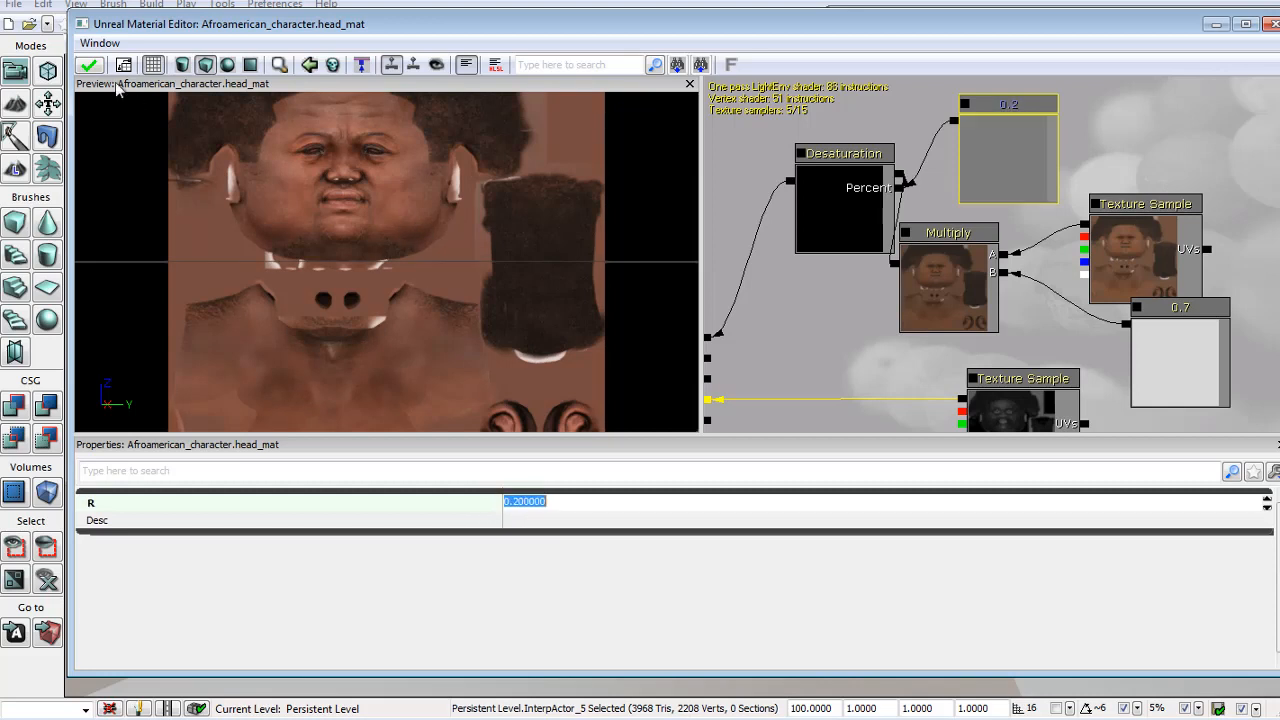
left_click(89, 65)
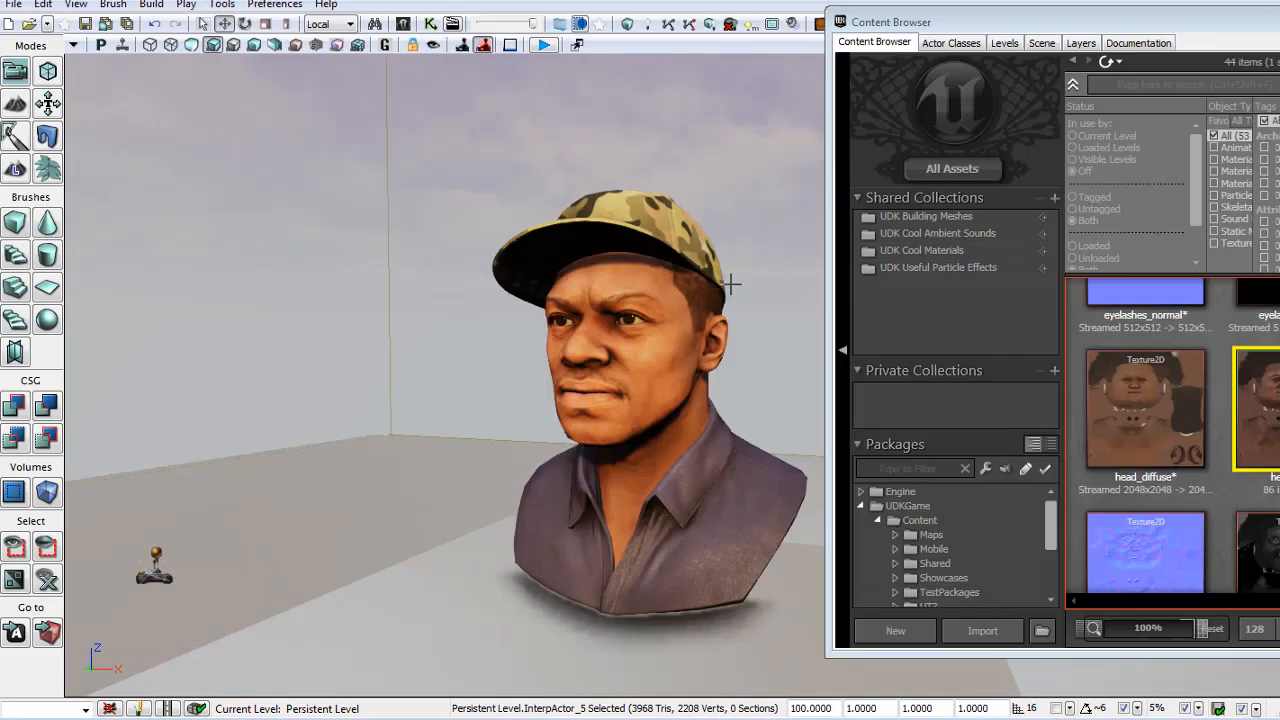
Examine the bust's desaturated skin in the level from close up, farther away and other angles.
scroll(712, 295, "up", 5)
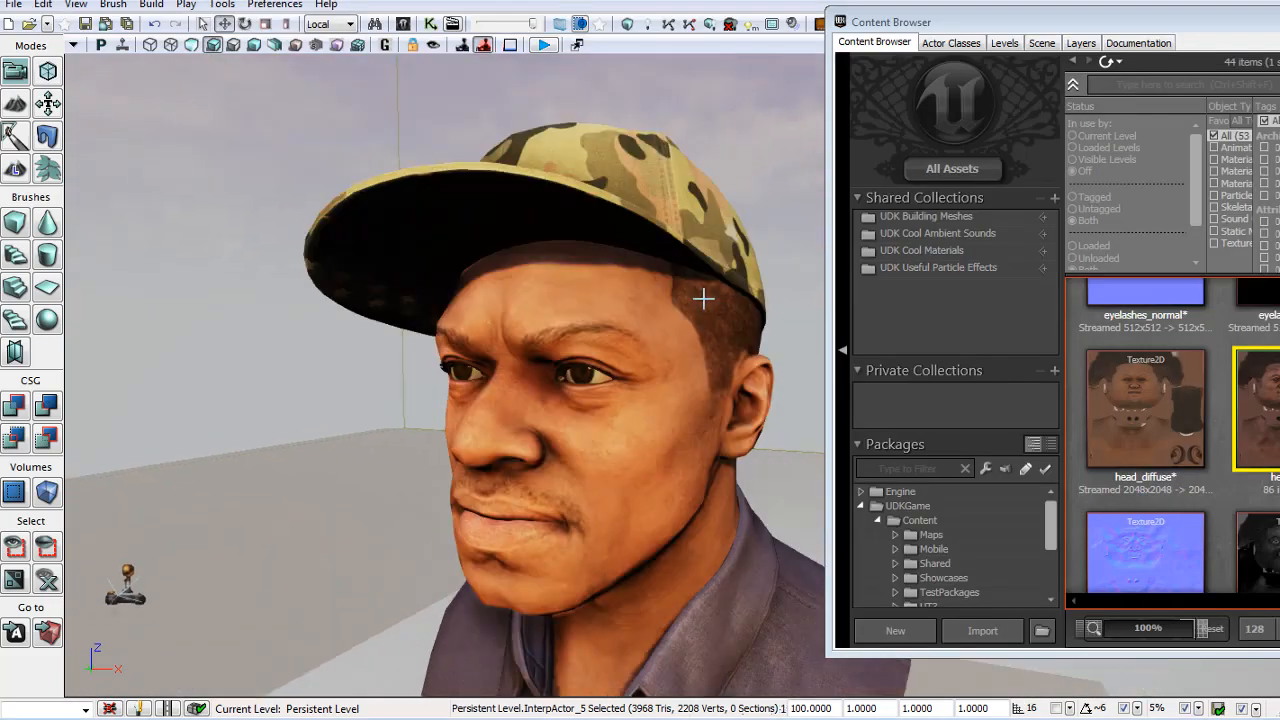
scroll(700, 299, "down", 4)
middle_click_drag(694, 300, 703, 303)
left_click_drag(703, 303, 730, 290)
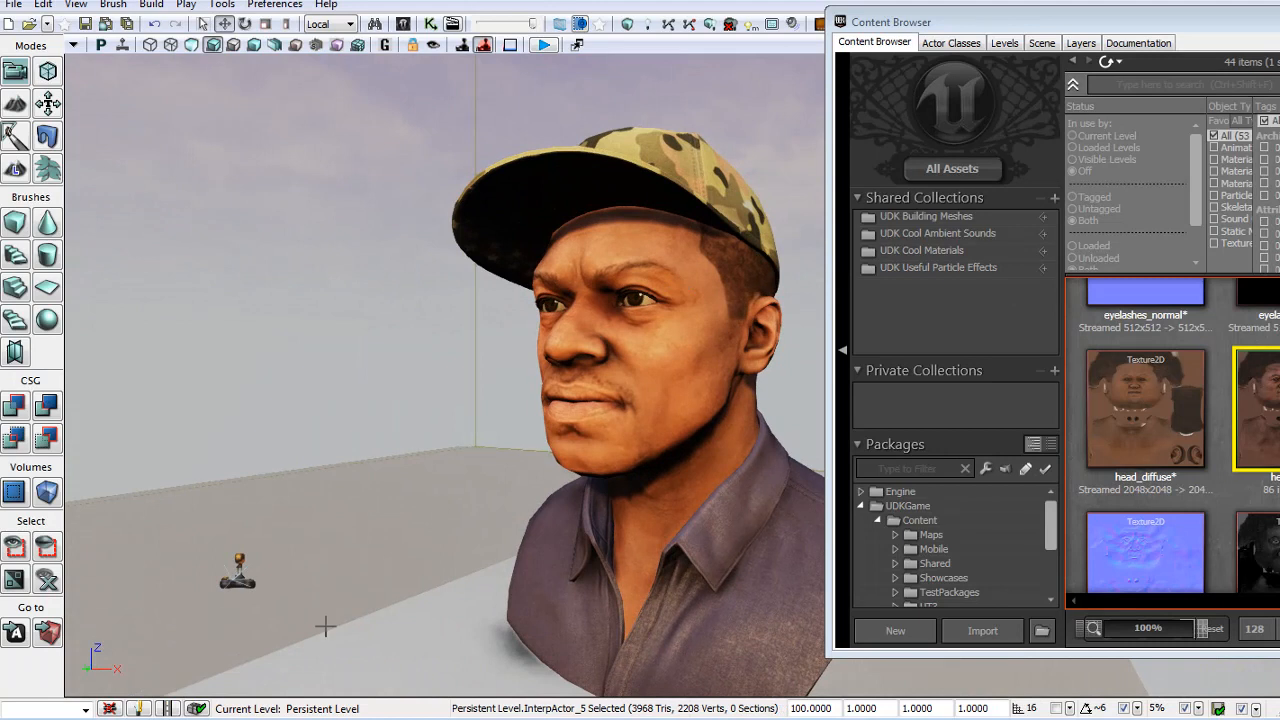
left_click_drag(588, 488, 860, 491)
left_click_drag(622, 488, 670, 507)
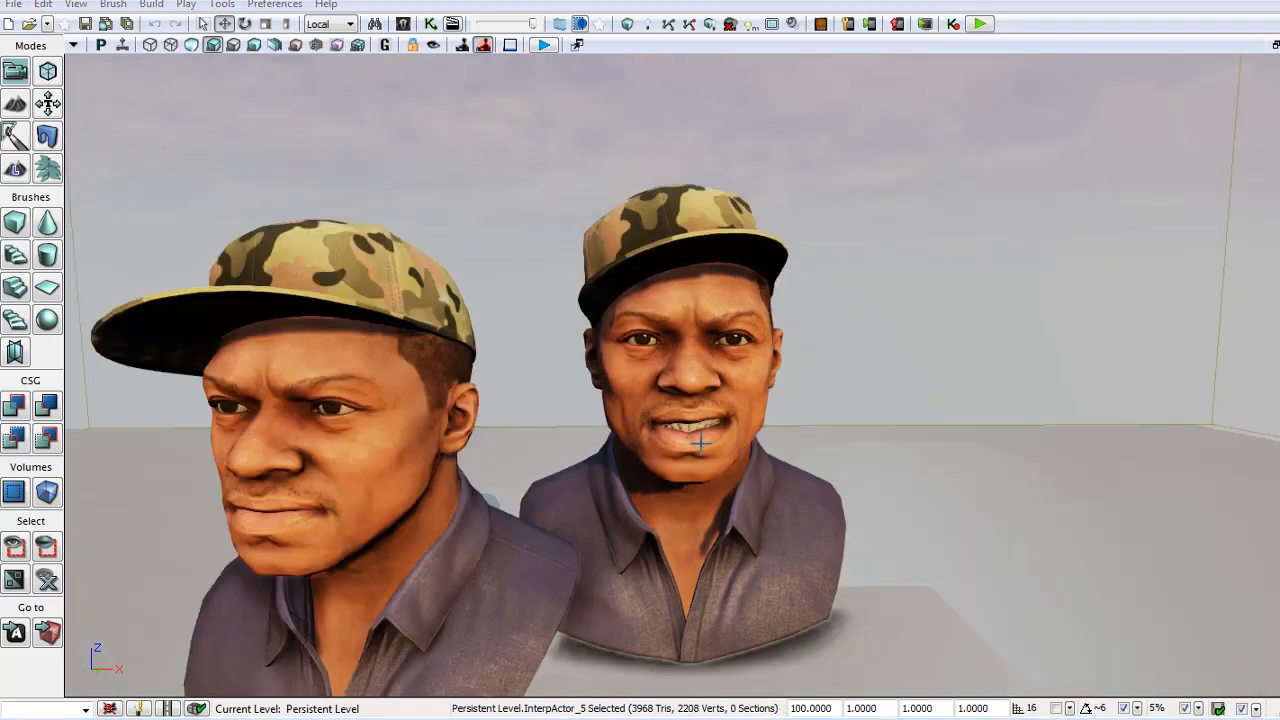
Delete the closed-mouth static-mesh bust standing in front of the bust with bared teeth.
right_click_drag(701, 443, 763, 466)
left_click(391, 468)
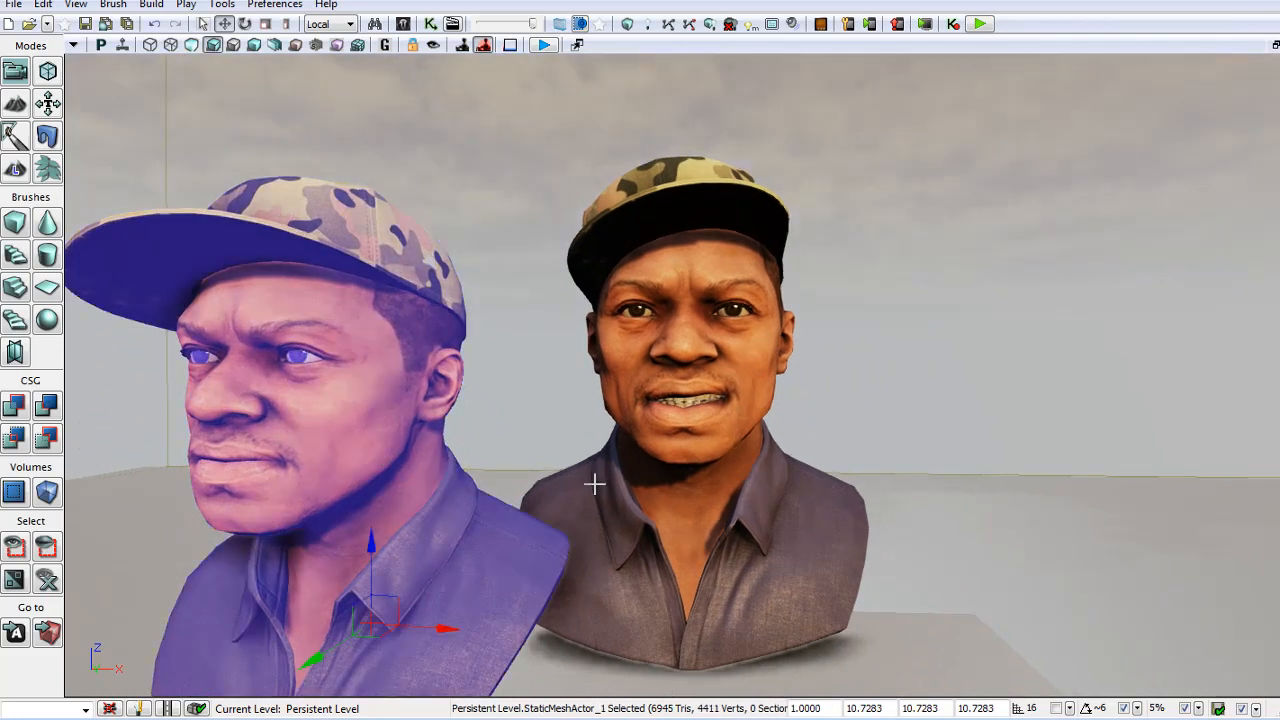
key("Delete")
left_click_drag(651, 486, 663, 530)
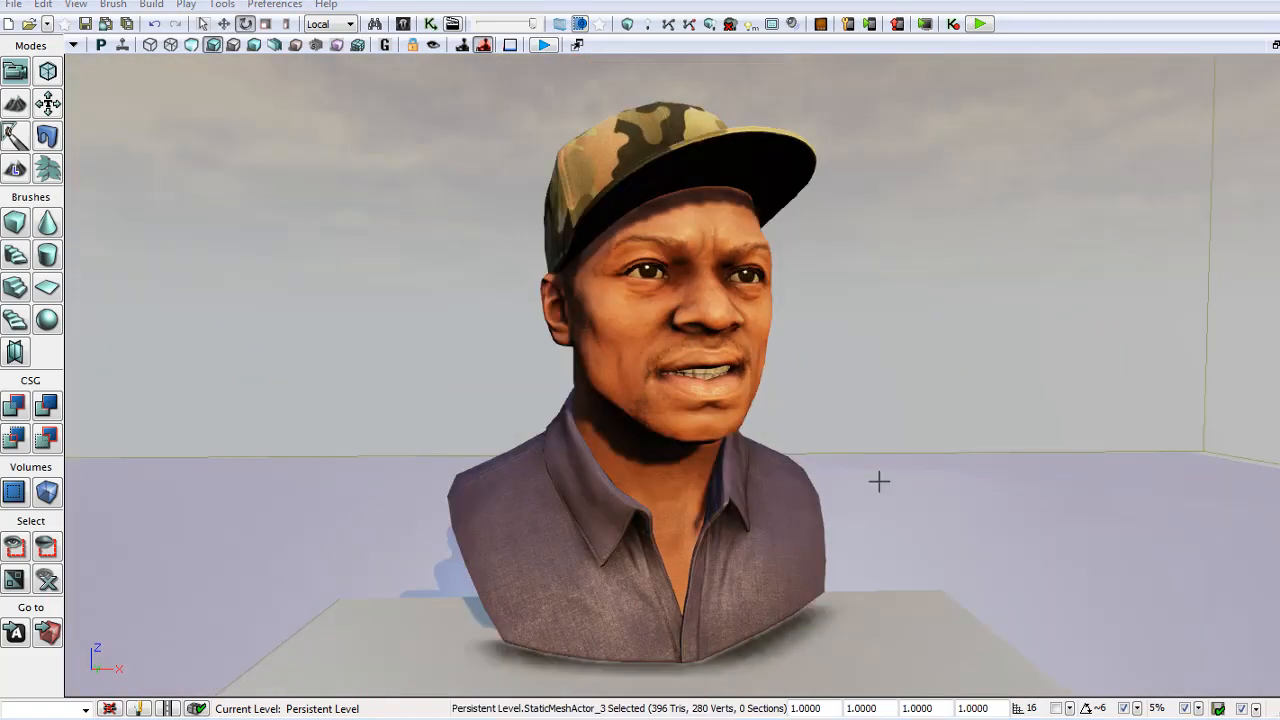
left_click_drag(878, 481, 814, 463)
left_click(875, 371)
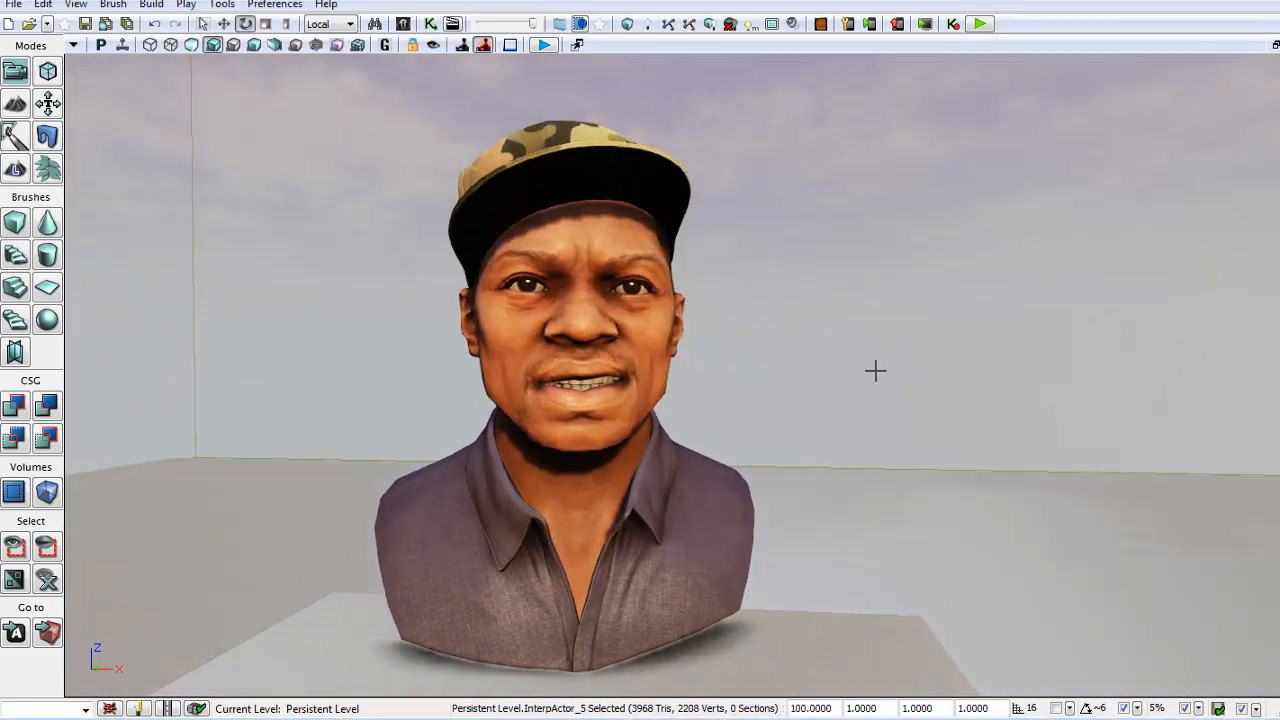
Place a CameraActor from the actor classes on the front corner of the box beneath the bust.
right_click_drag(775, 487, 783, 534)
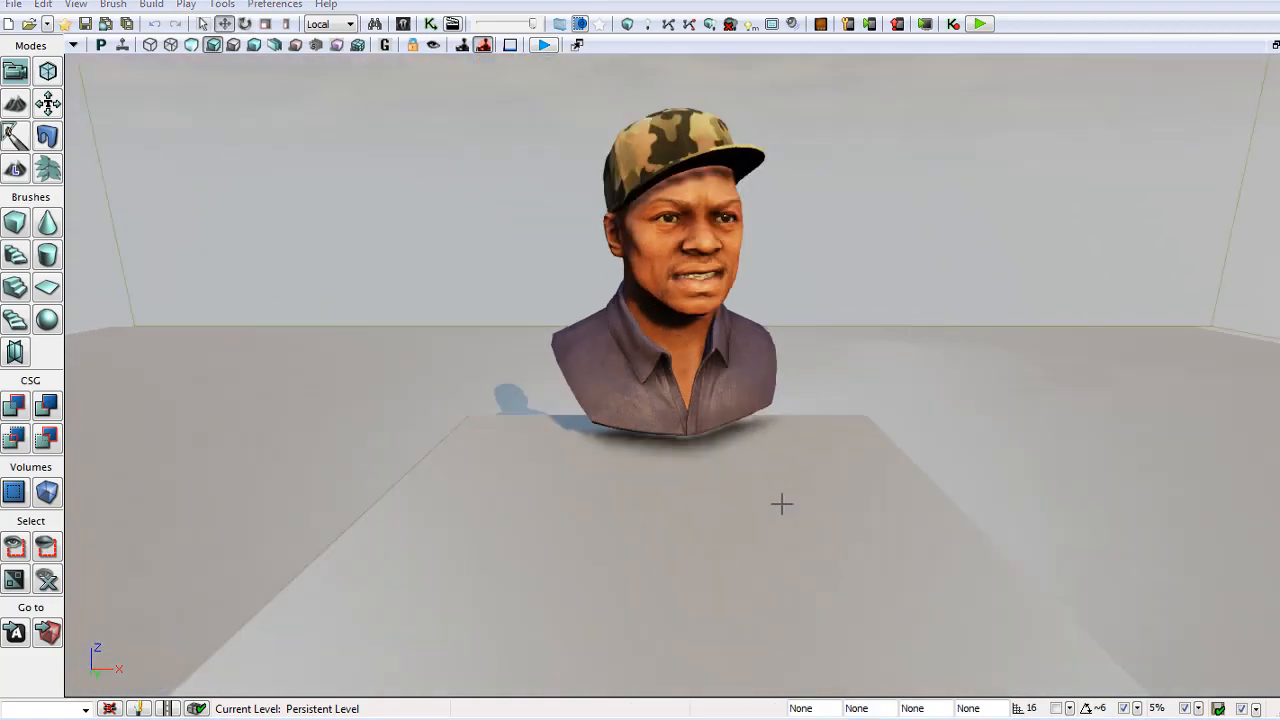
right_click_drag(780, 503, 537, 506)
right_click(421, 487)
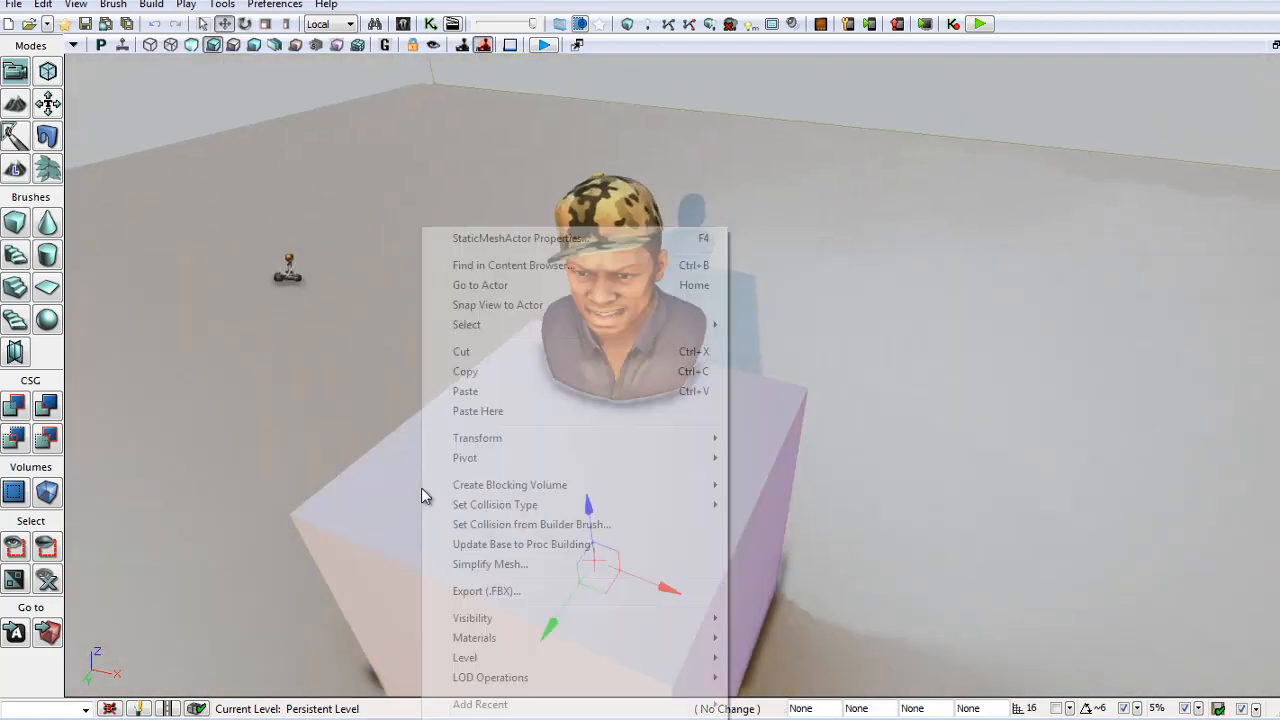
left_click(404, 24)
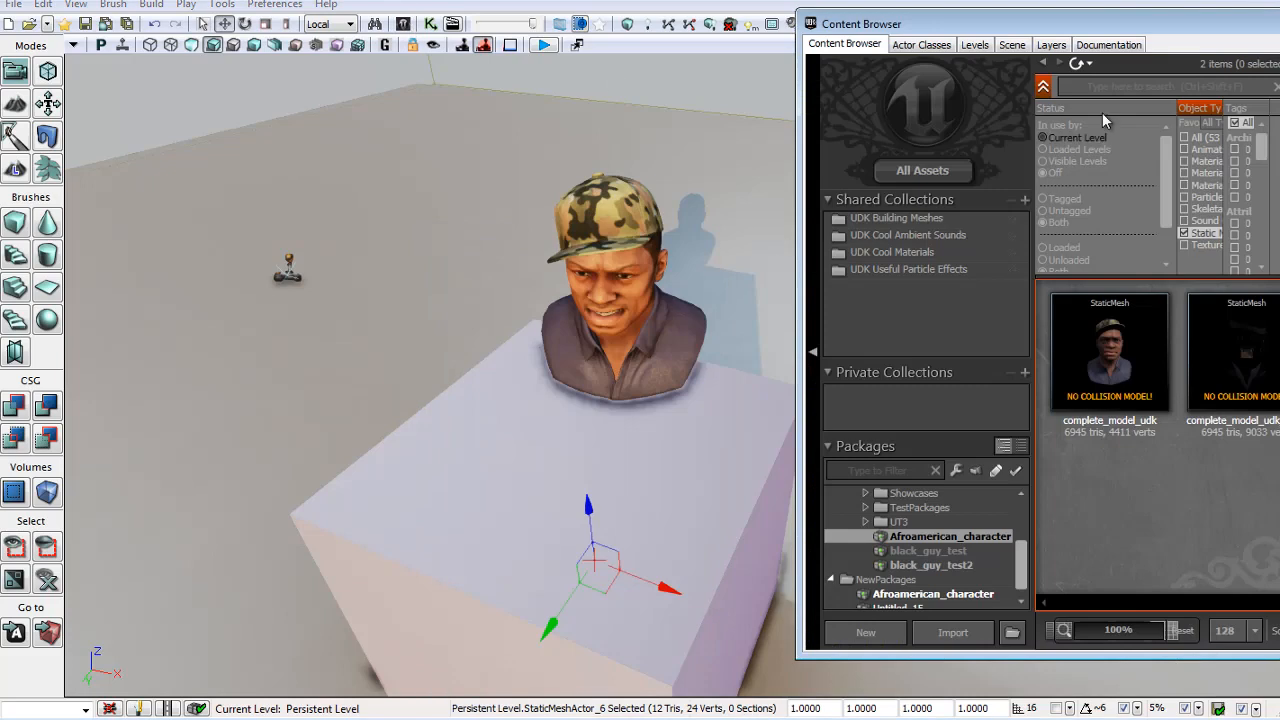
left_click(944, 45)
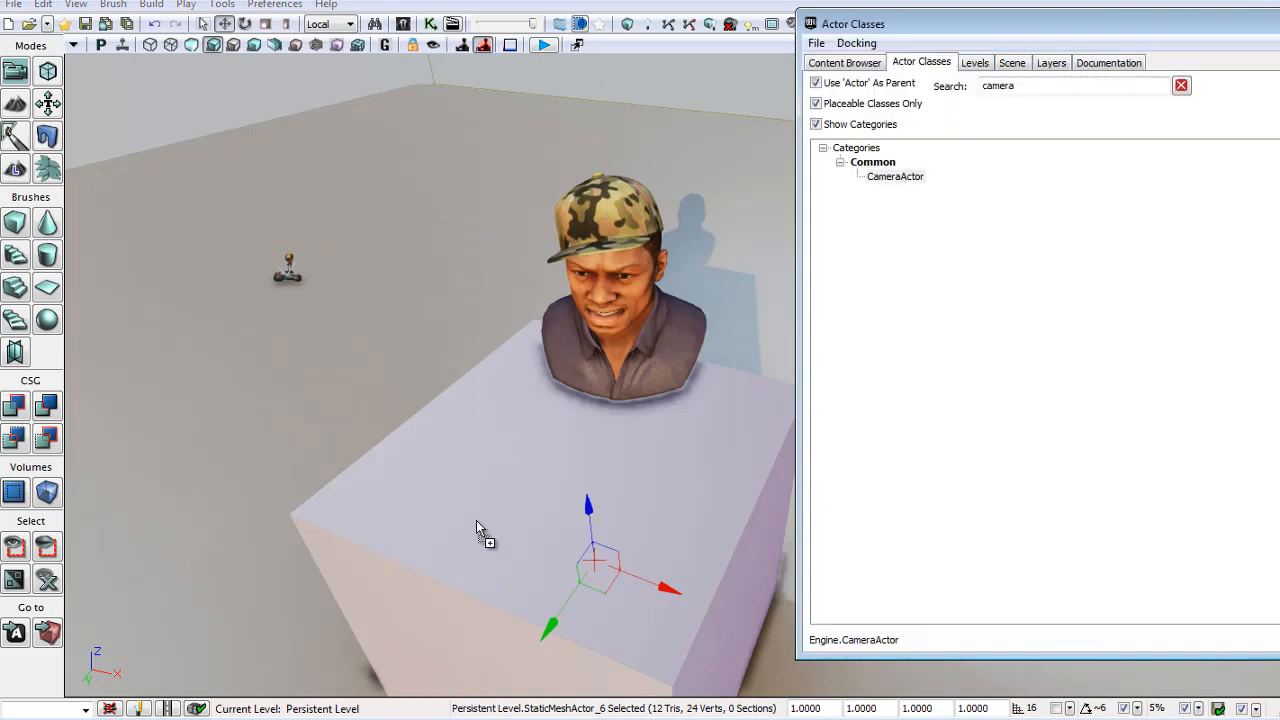
left_click_drag(476, 520, 452, 532)
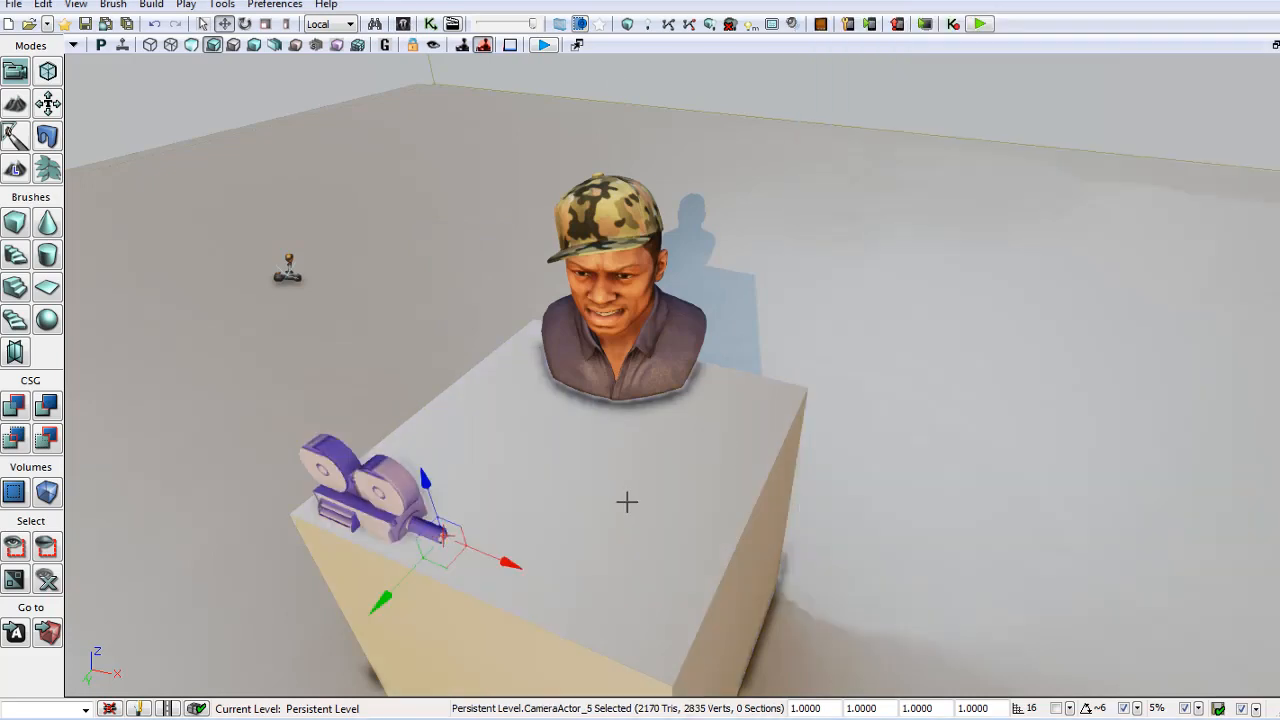
Rotate the placed camera horizontally so its lens points toward the bust.
key("space")
mouse_move(477, 603)
left_mouse_down()
mouse_move(734, 557)
mouse_move(473, 602)
left_mouse_up()
key("space")
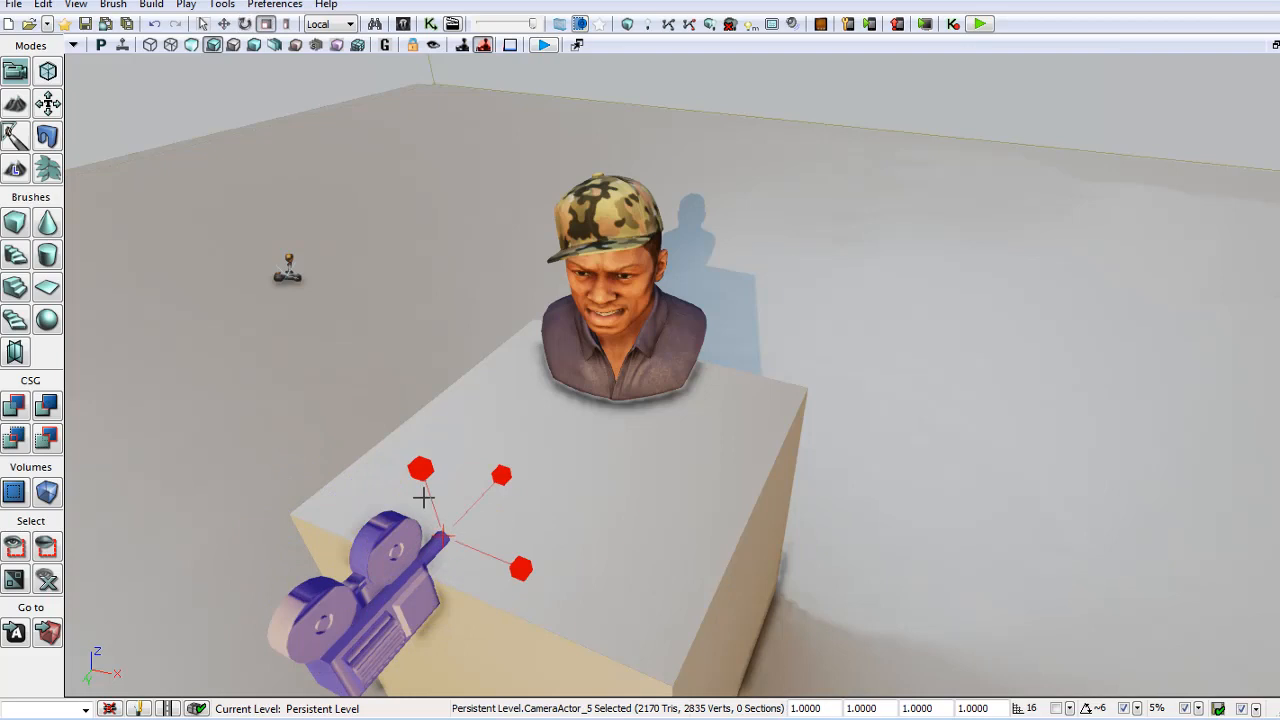
Move the placed camera slightly upward at the front corner of the box.
key("space")
left_click_drag(423, 480, 387, 438)
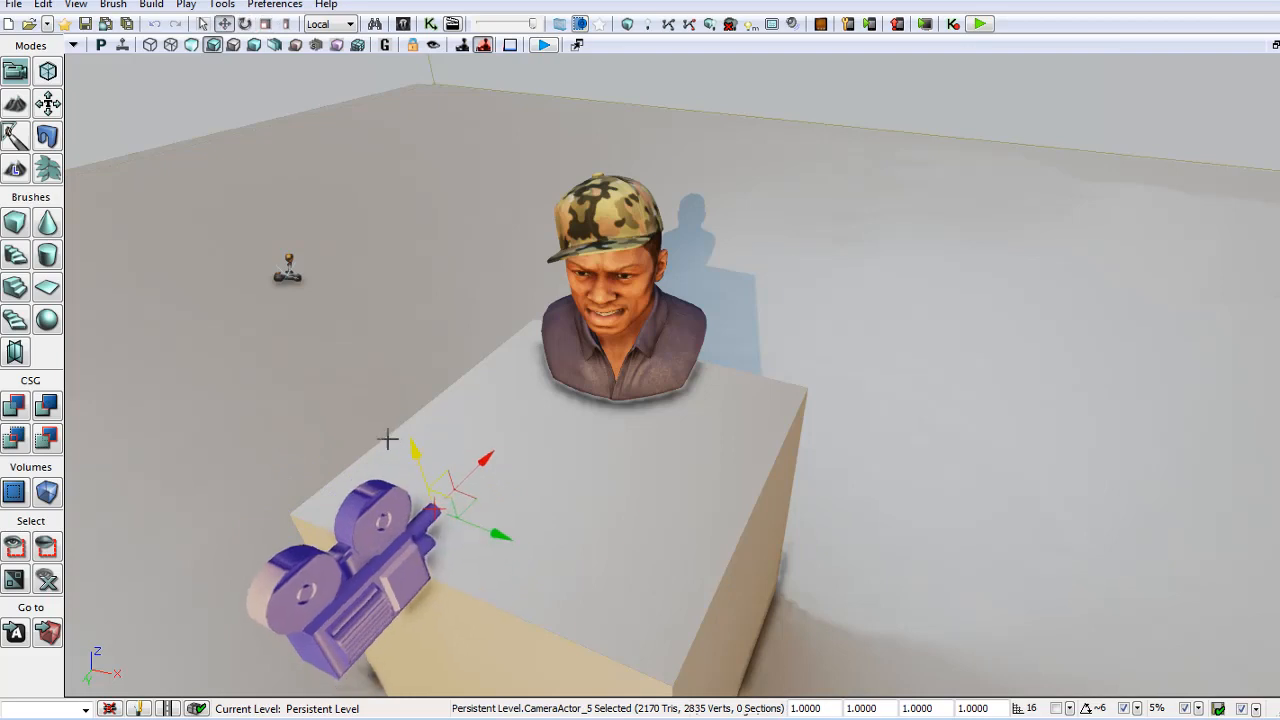
Add a Matinee to the level's main Kismet sequence and create a new camera group in it for the placed CameraActor.
left_click(444, 24)
right_click(876, 183)
left_click(950, 216)
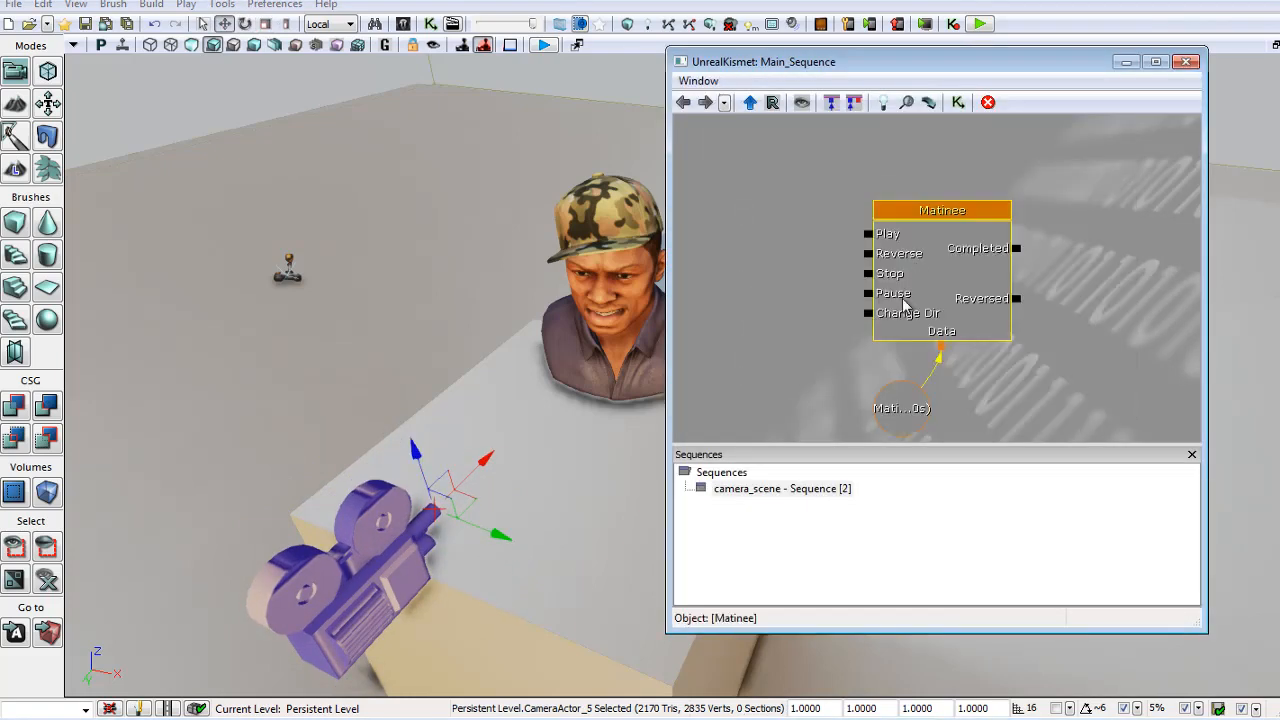
double_click(916, 270)
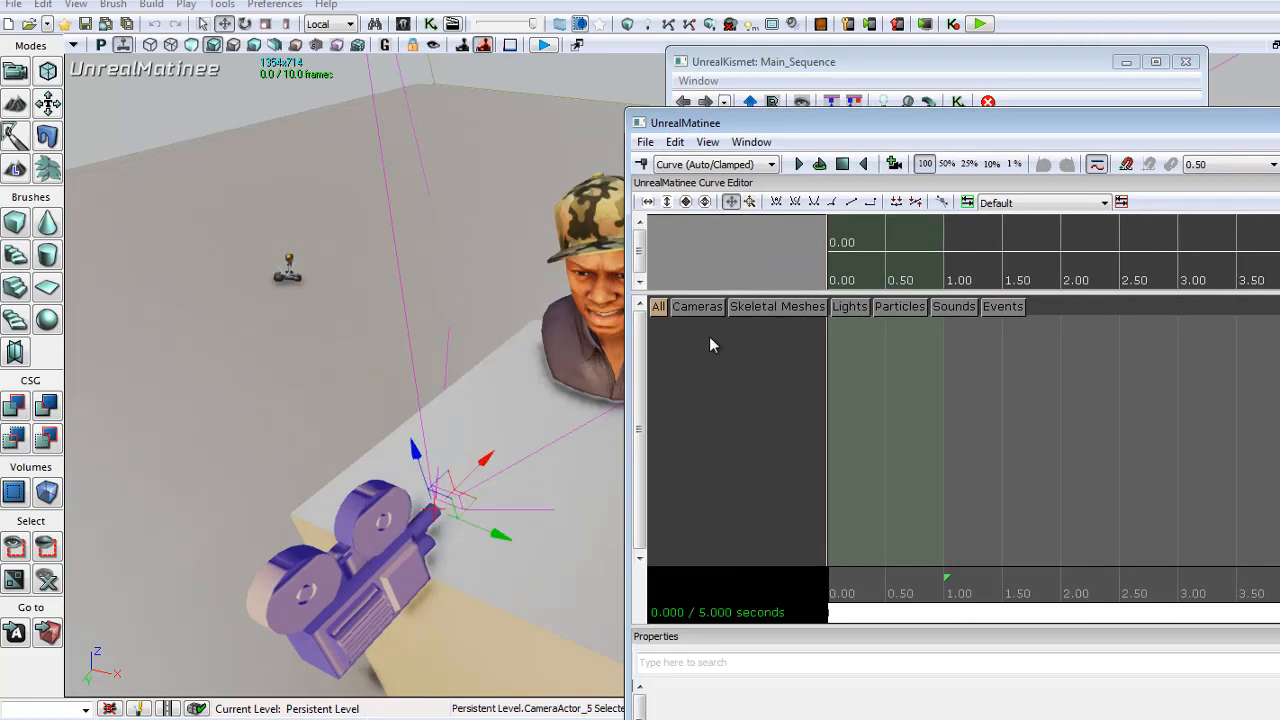
right_click(711, 343)
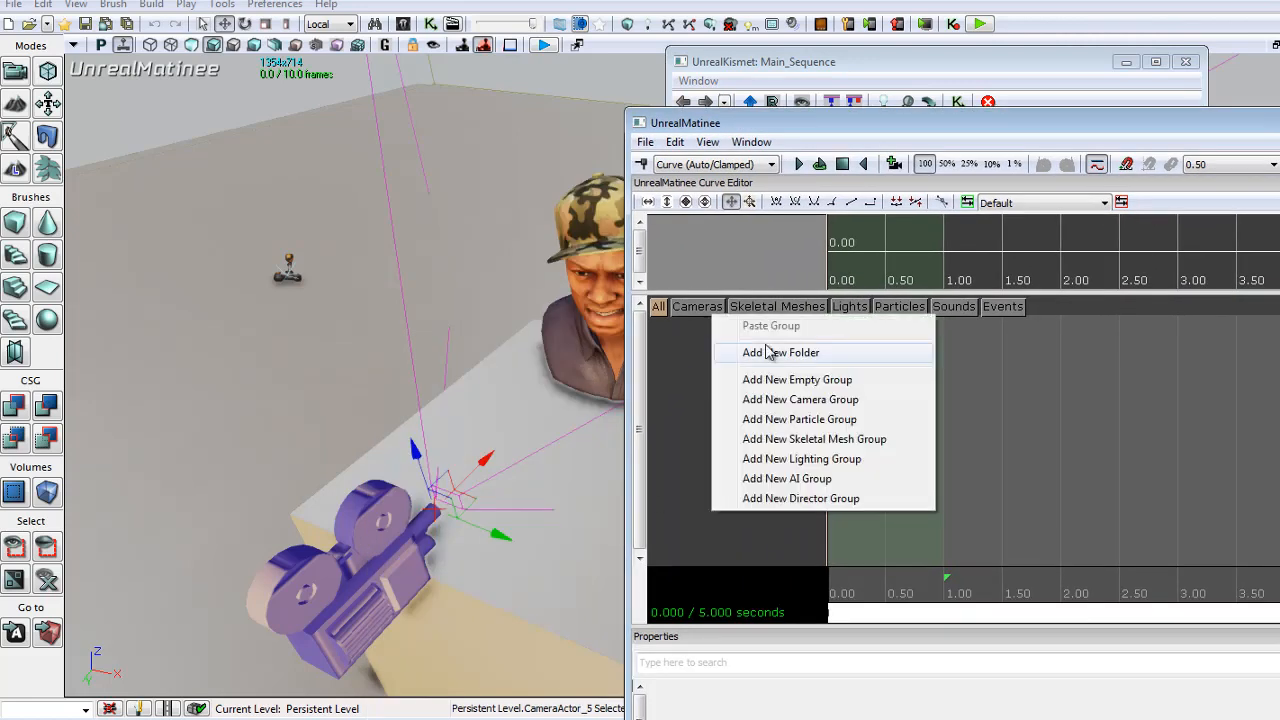
left_click(783, 400)
left_click(894, 520)
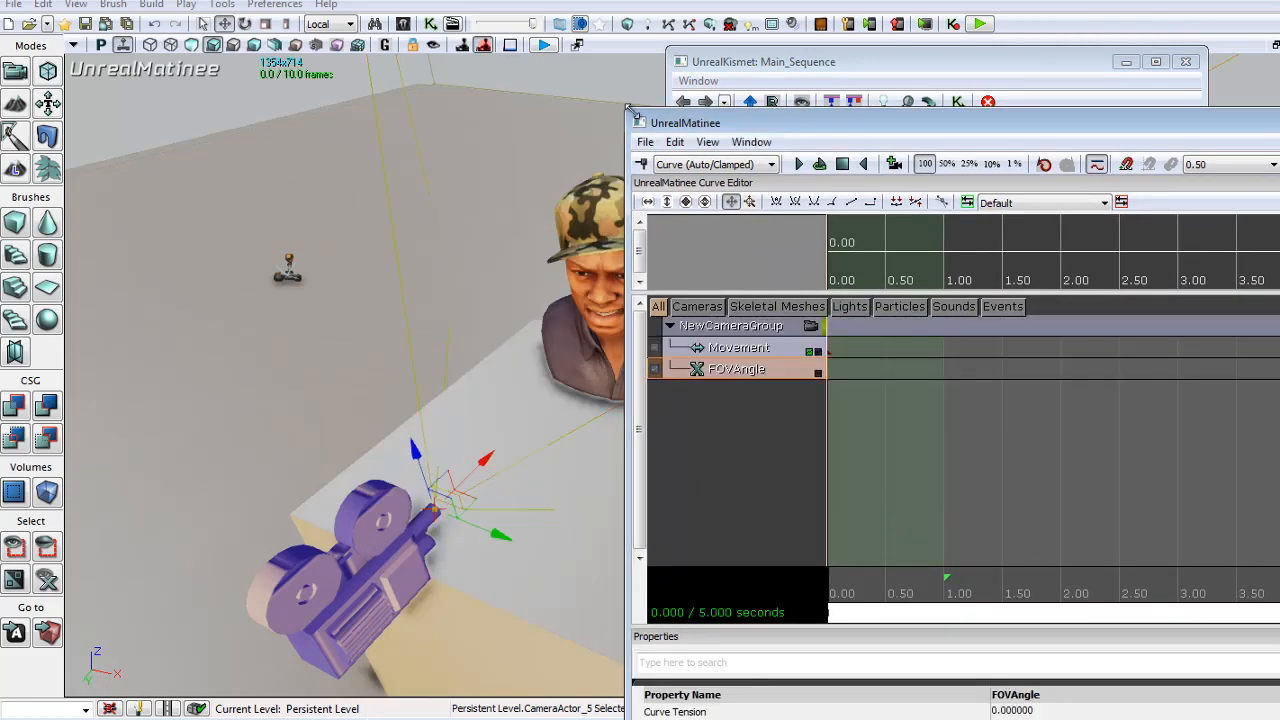
Shrink and reposition the Matinee window, and lock the viewport to the camera of NewCameraGroup.
left_click_drag(631, 110, 796, 232)
left_click_drag(915, 250, 770, 133)
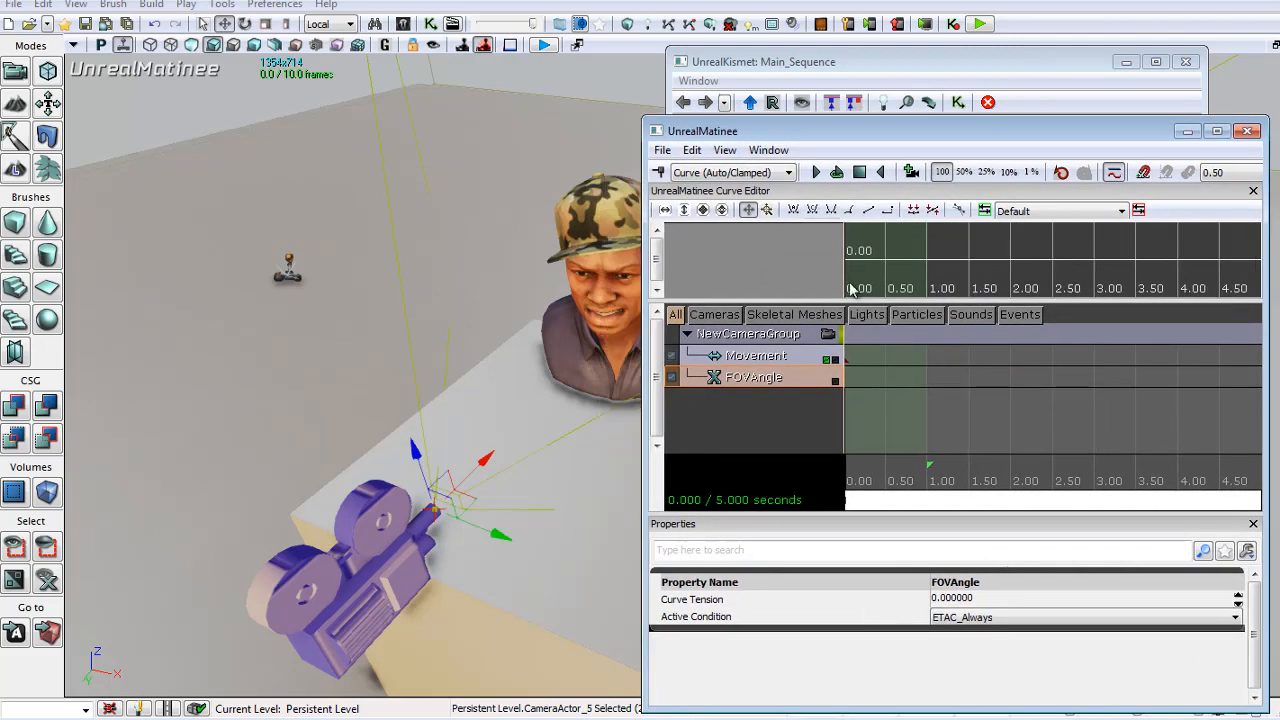
left_click(828, 336)
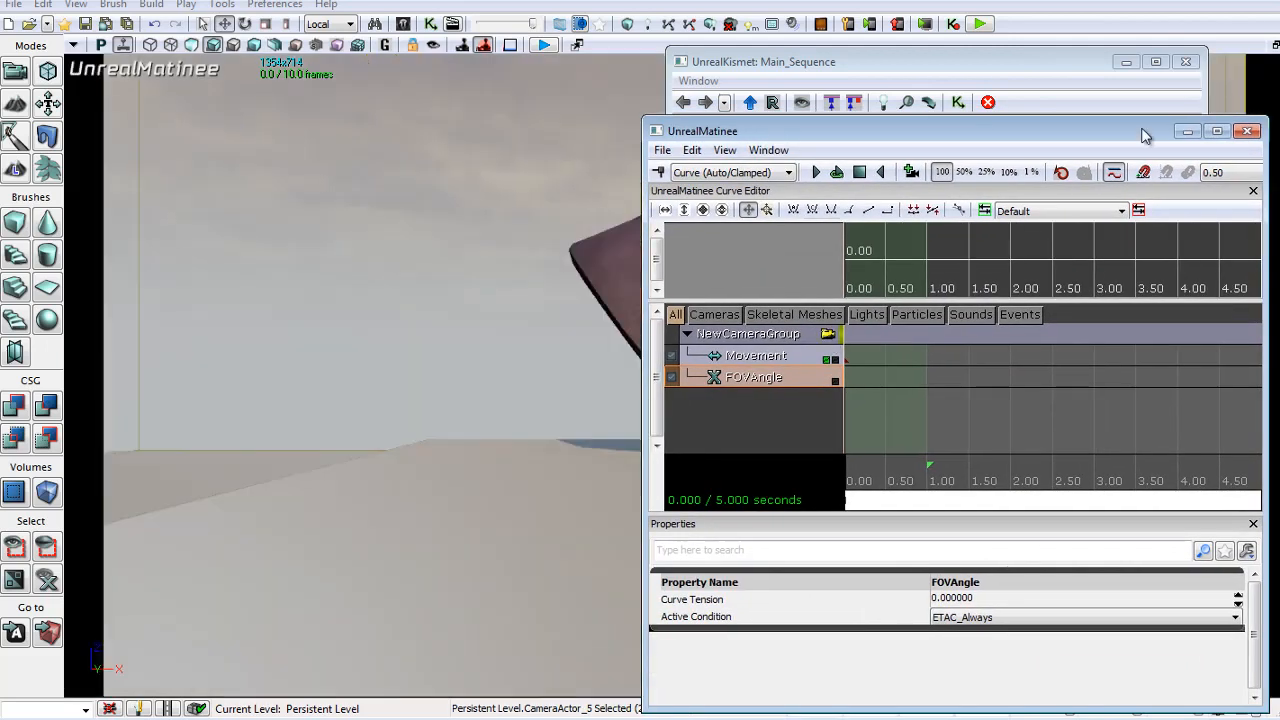
Close the Matinee, reopen it from the Kismet sequence and look through NewCameraGroup's camera again.
left_click(1248, 133)
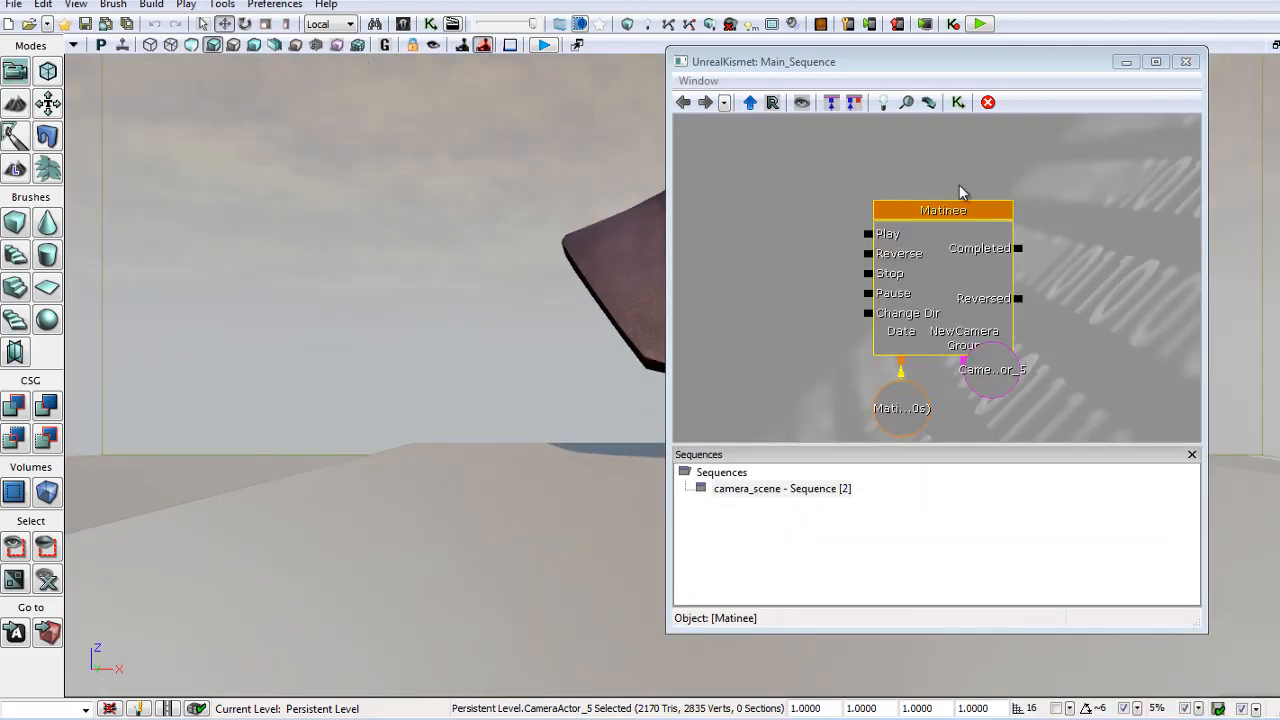
double_click(925, 227)
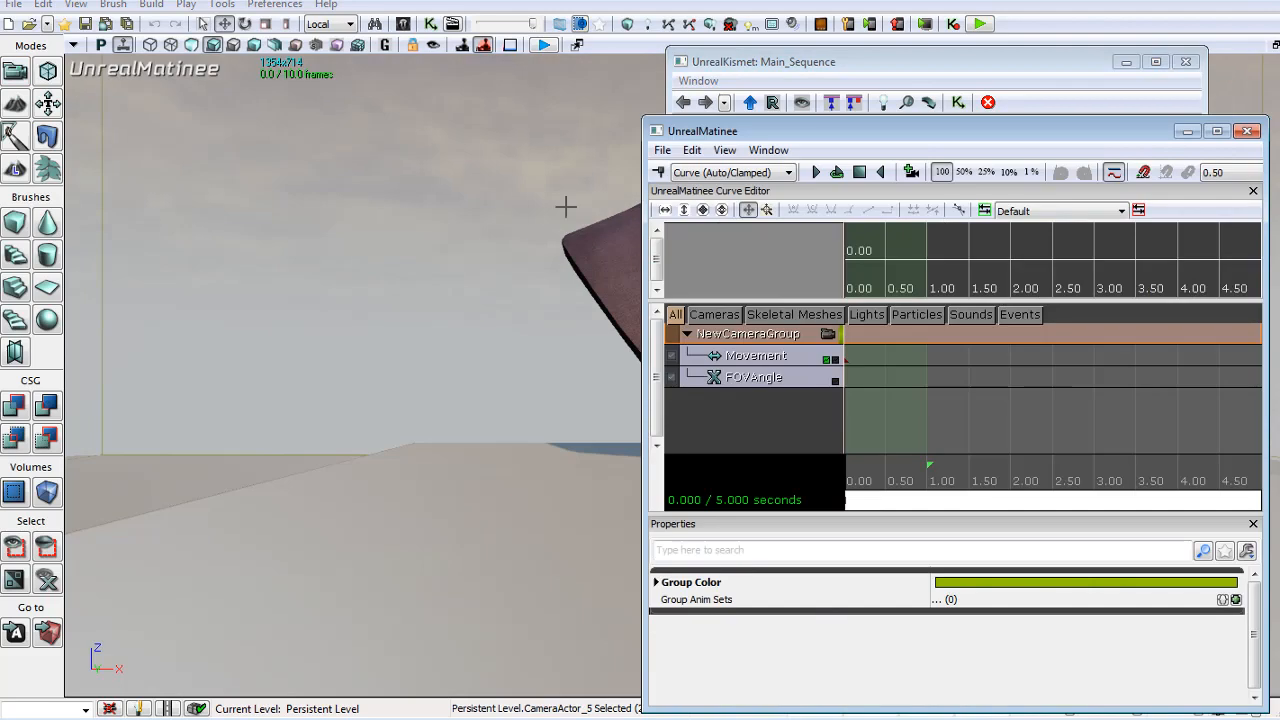
left_click_drag(522, 202, 492, 234)
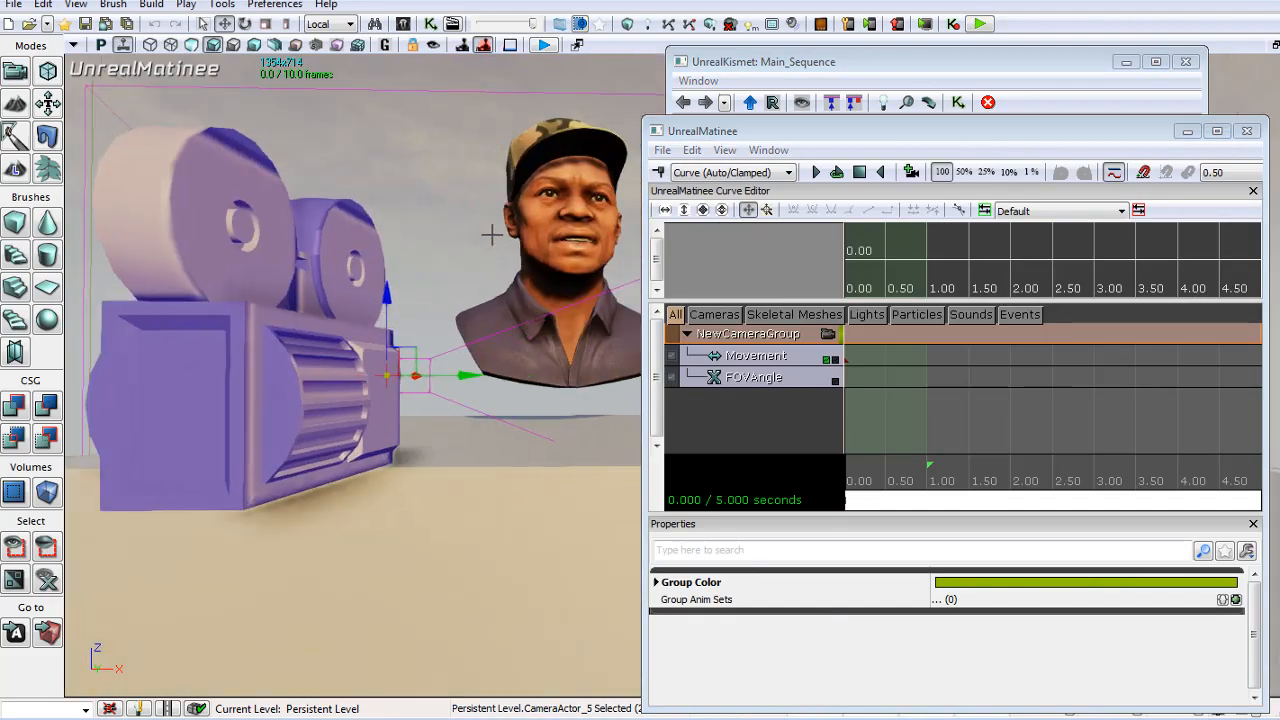
left_click(828, 334)
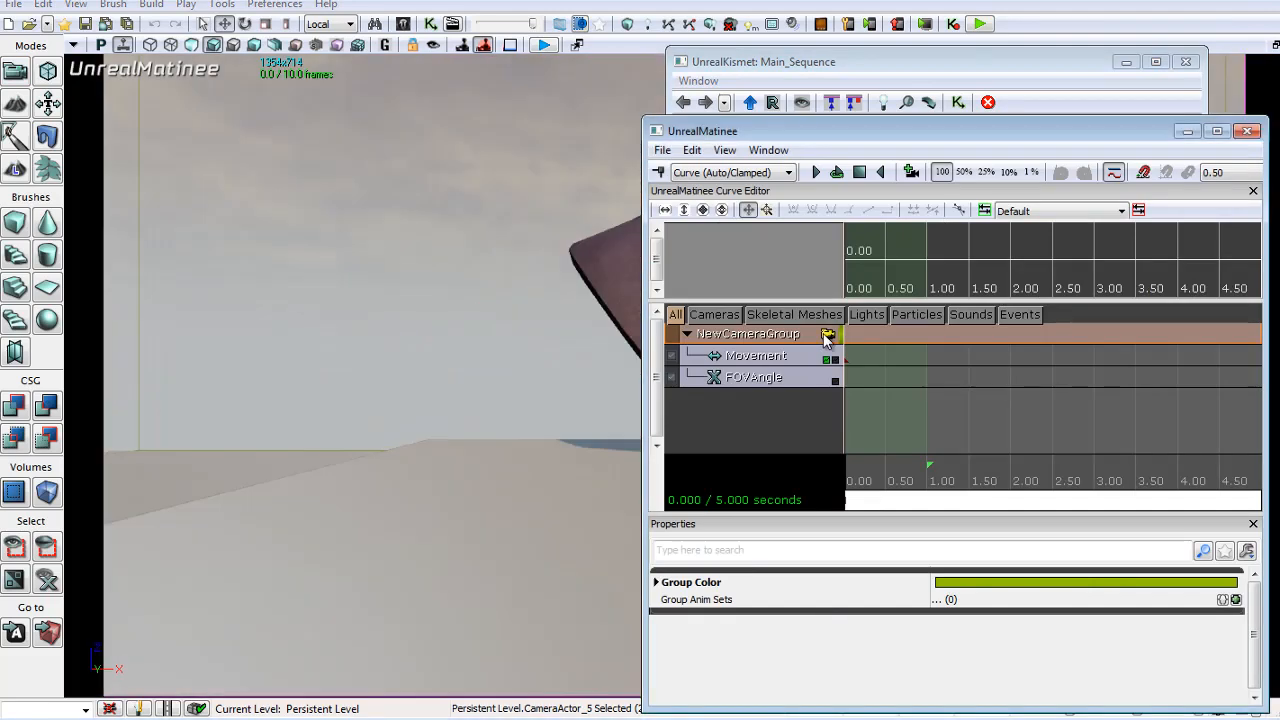
Minimise the Matinee and Kismet windows and move the camera to frame the whole bust.
left_click(1188, 132)
left_click(1123, 63)
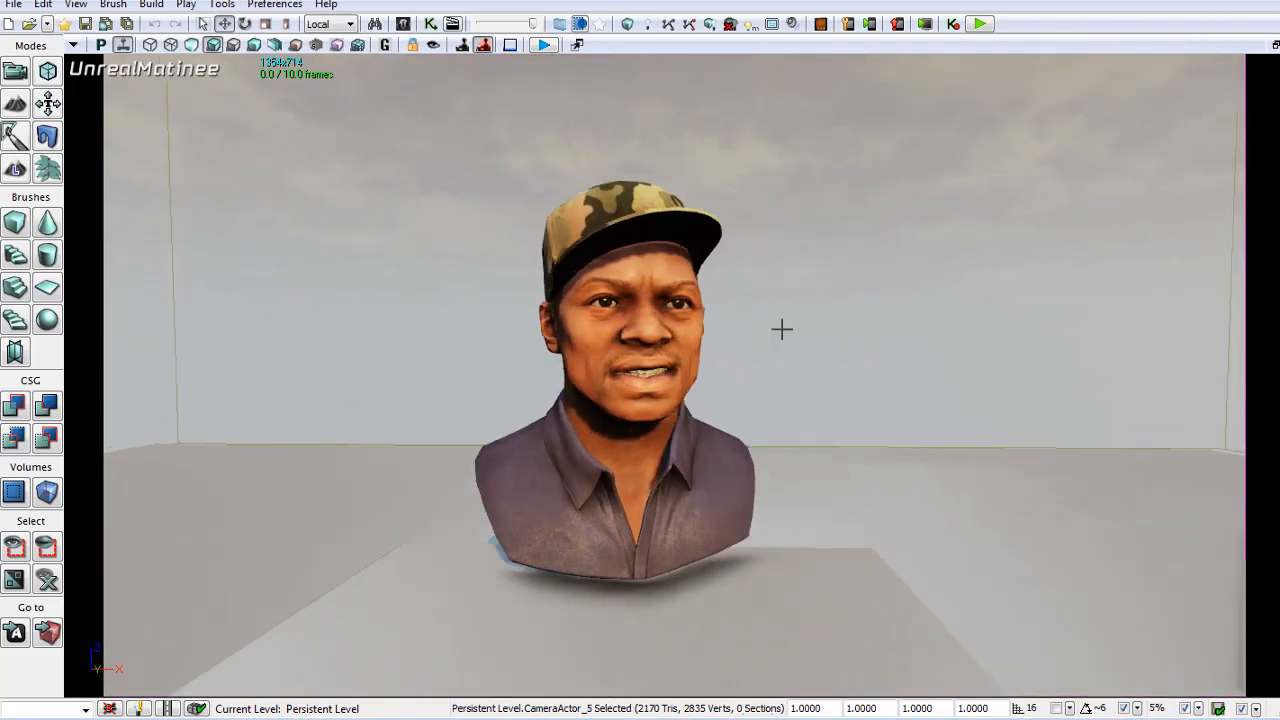
mouse_move(782, 329)
right_mouse_down()
mouse_move(789, 348)
mouse_move(774, 313)
right_mouse_up()
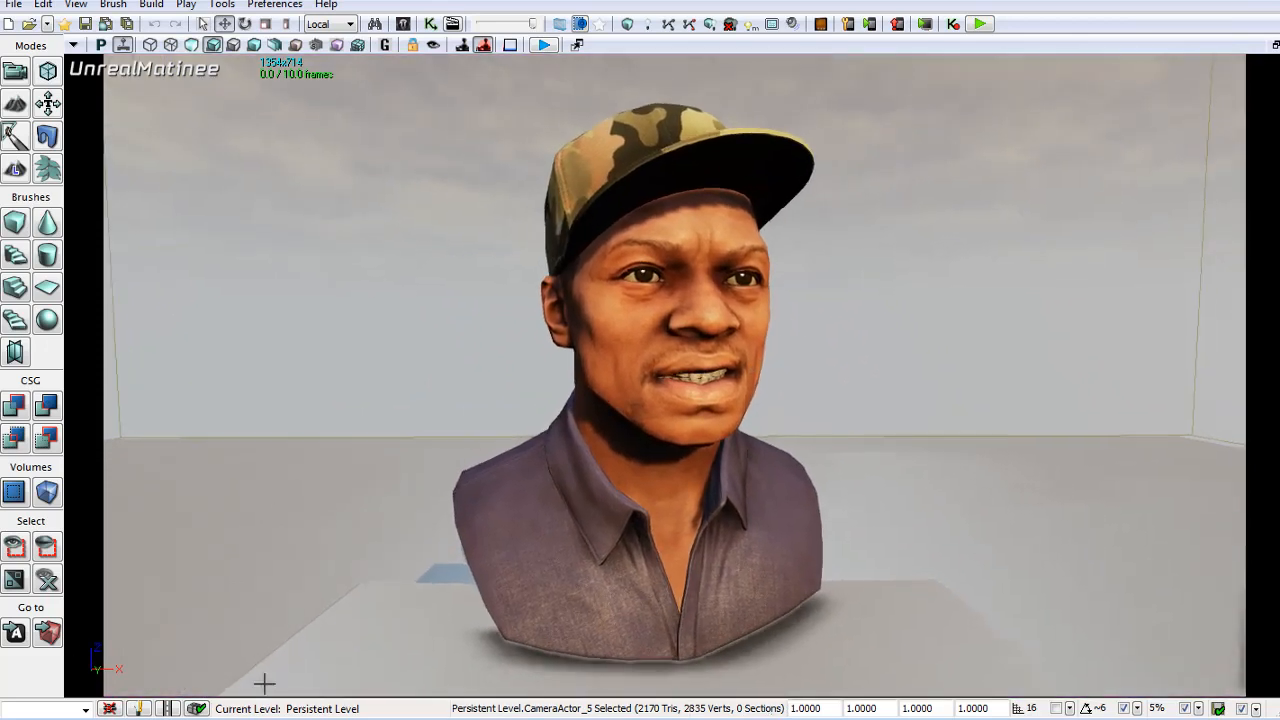
Set the CameraActor's FOVAngle to 40 in its properties.
left_click(1275, 44)
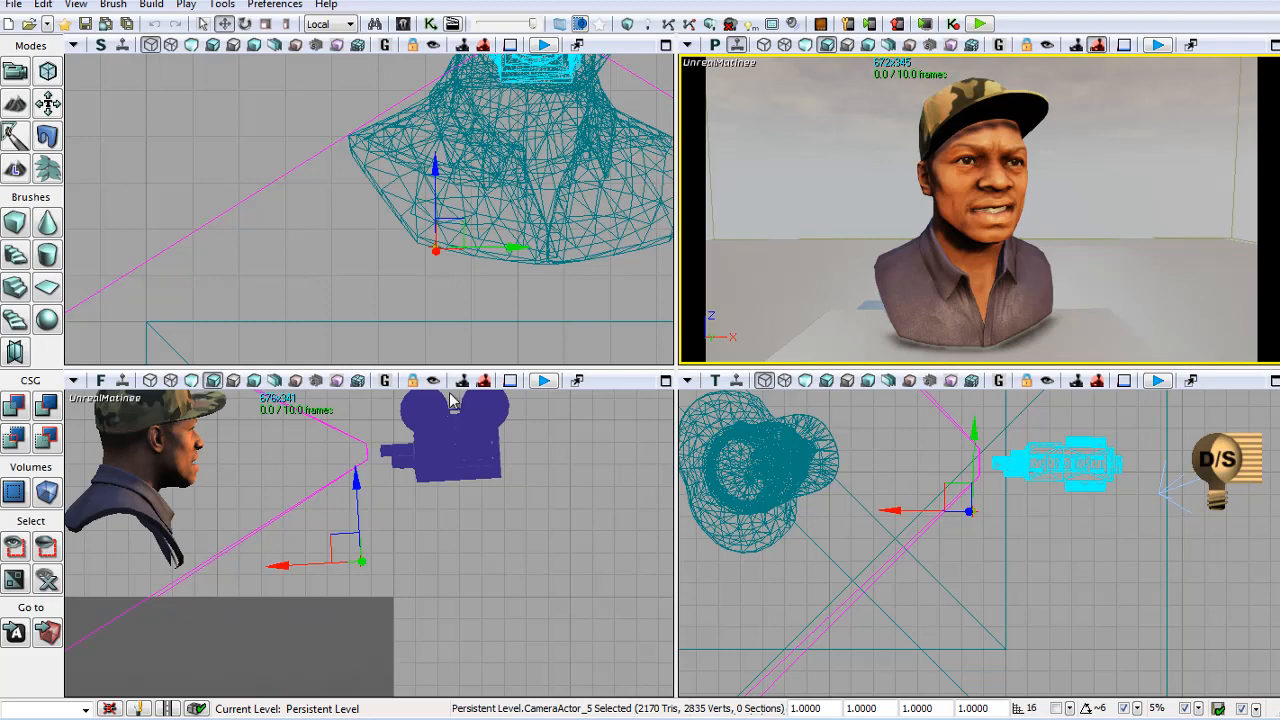
double_click(464, 433)
left_click(737, 538)
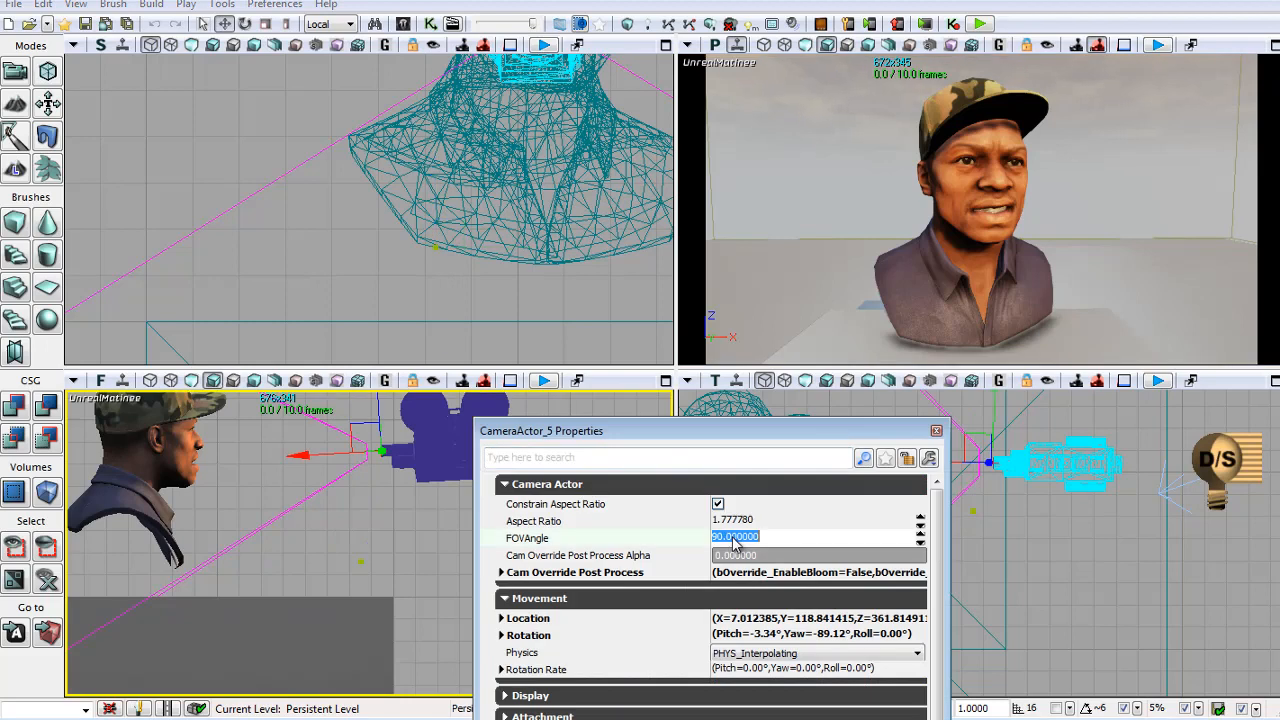
type("40")
key("Return")
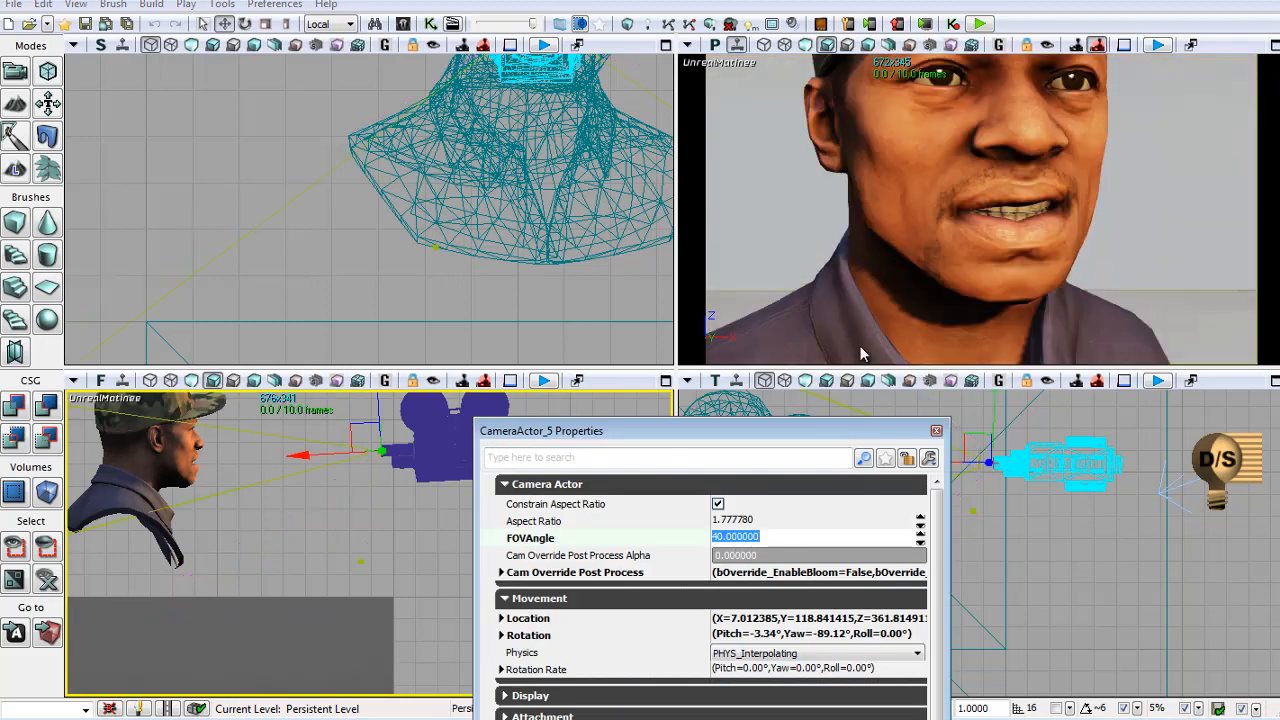
Pull the camera back until the whole bust fits the frame, and show the camera view maximised with the properties closed.
scroll(911, 226, "down", 10)
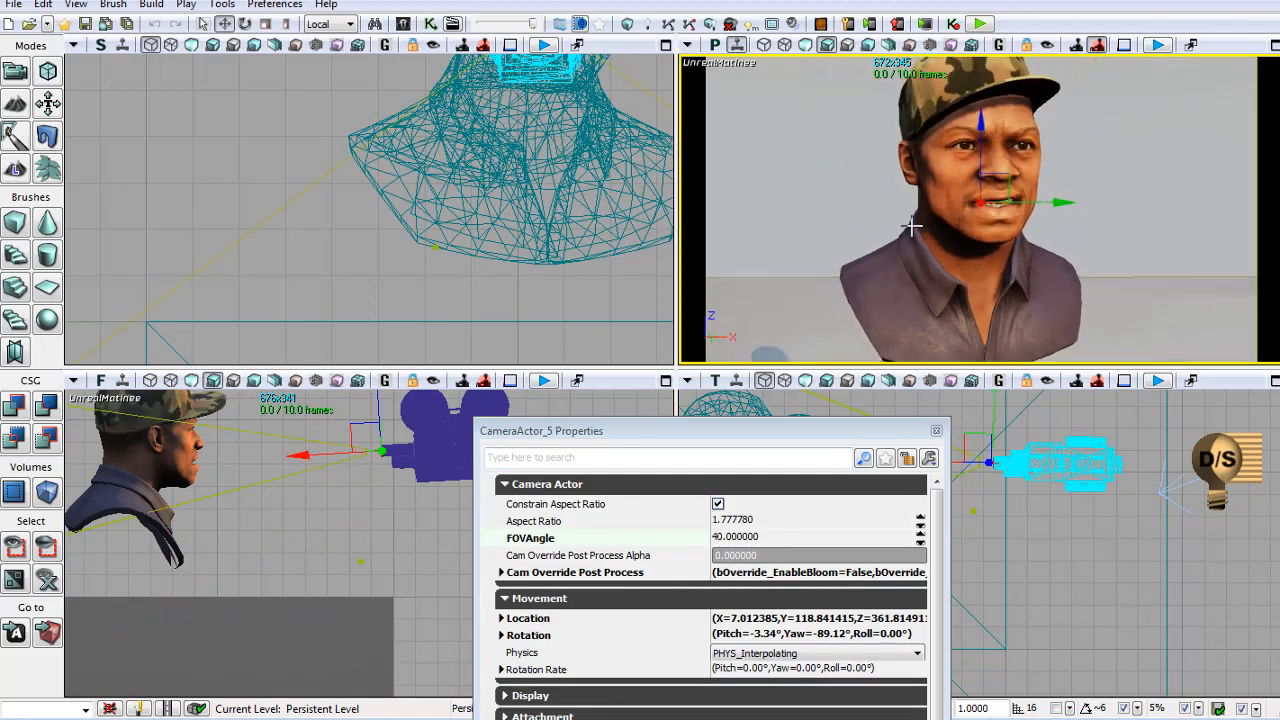
scroll(911, 226, "down", 4)
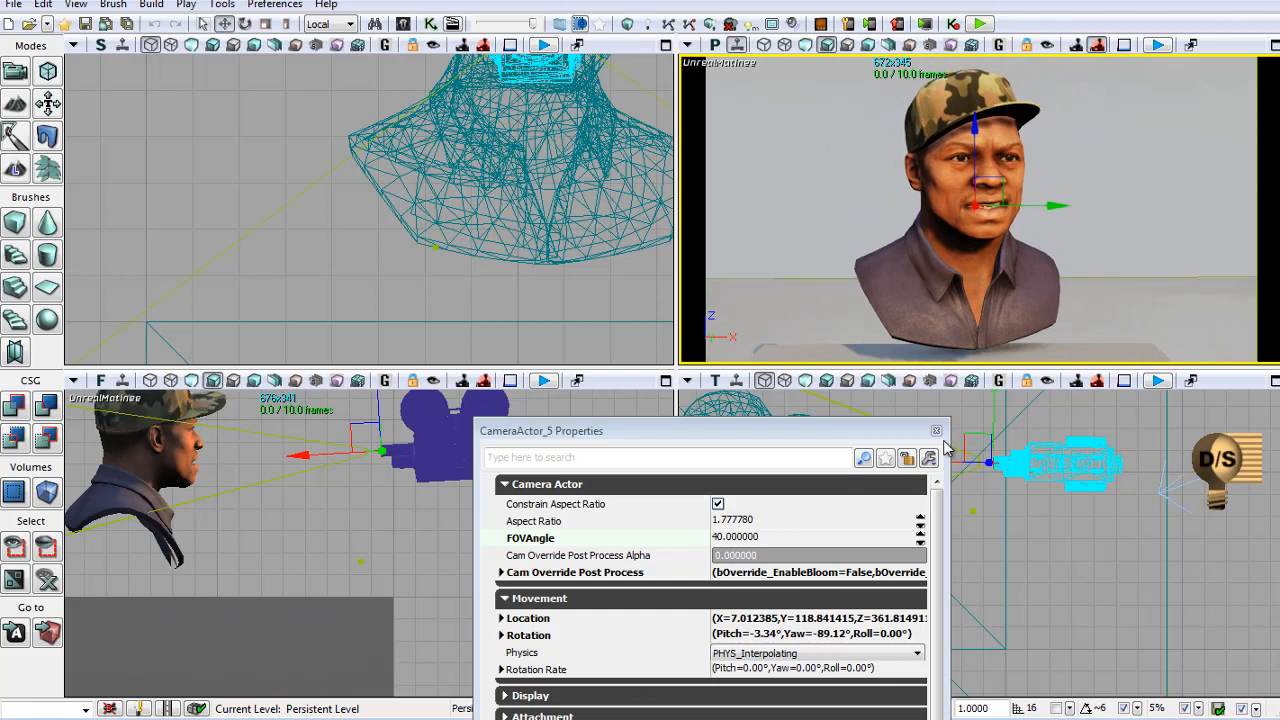
left_click(941, 439)
left_click(936, 430)
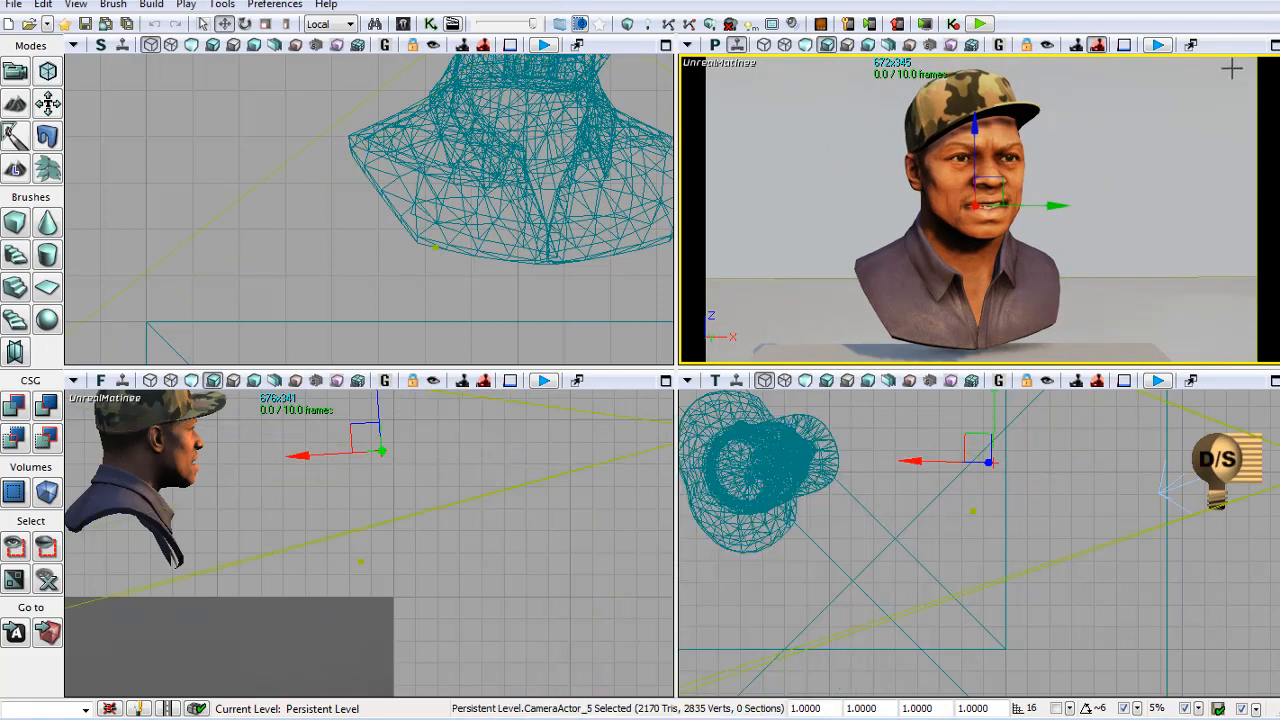
left_click(1274, 45)
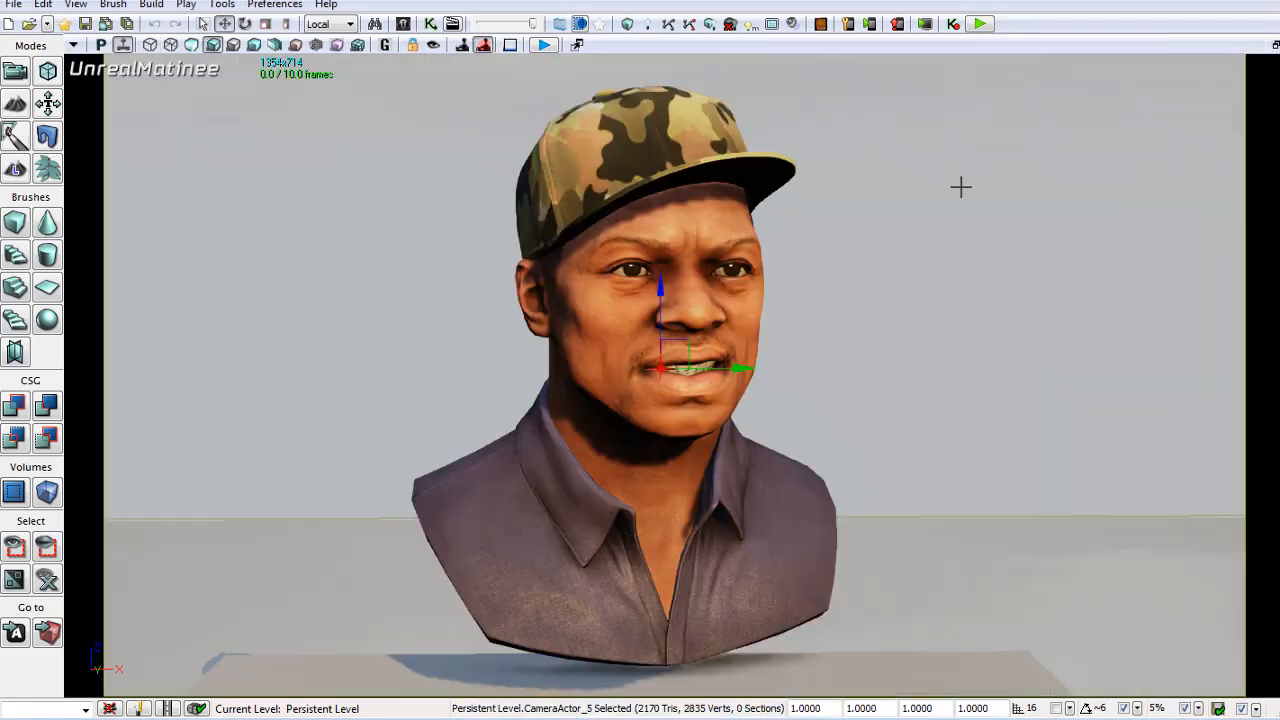
Open the DominantDirectionalLight's properties and narrow their window beside the maximised camera view.
right_click(914, 295)
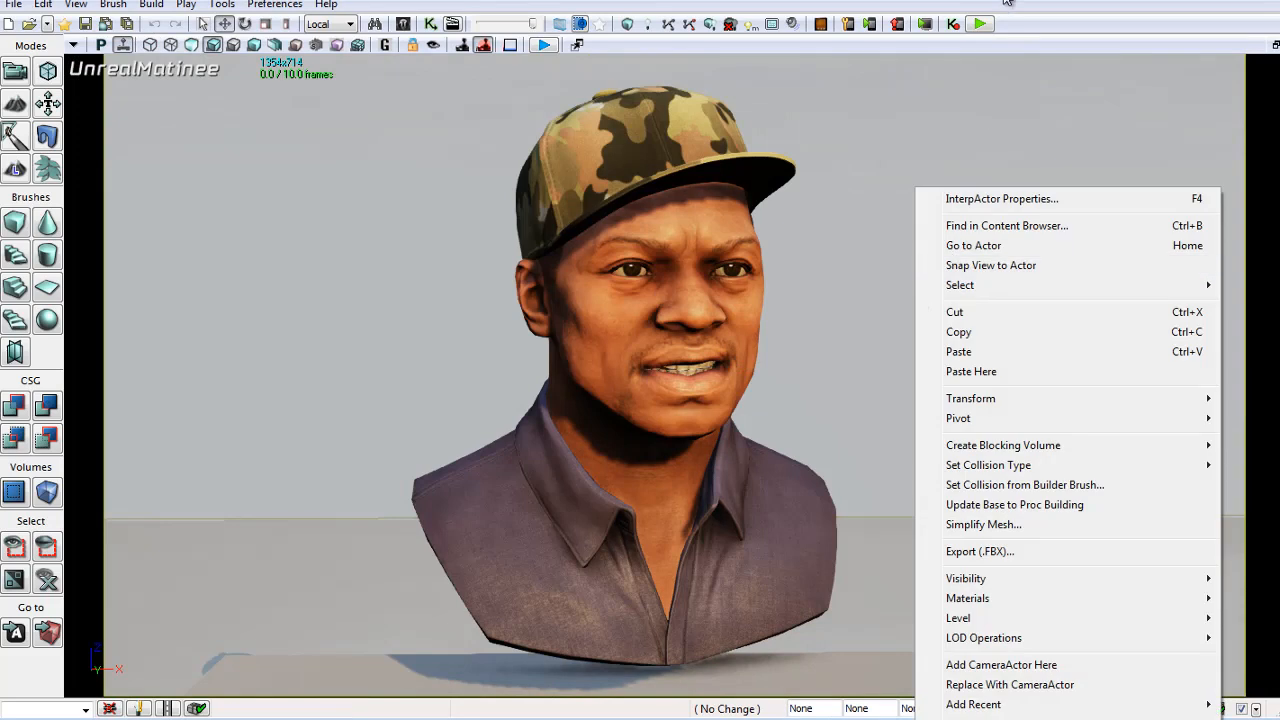
left_click(1005, 1)
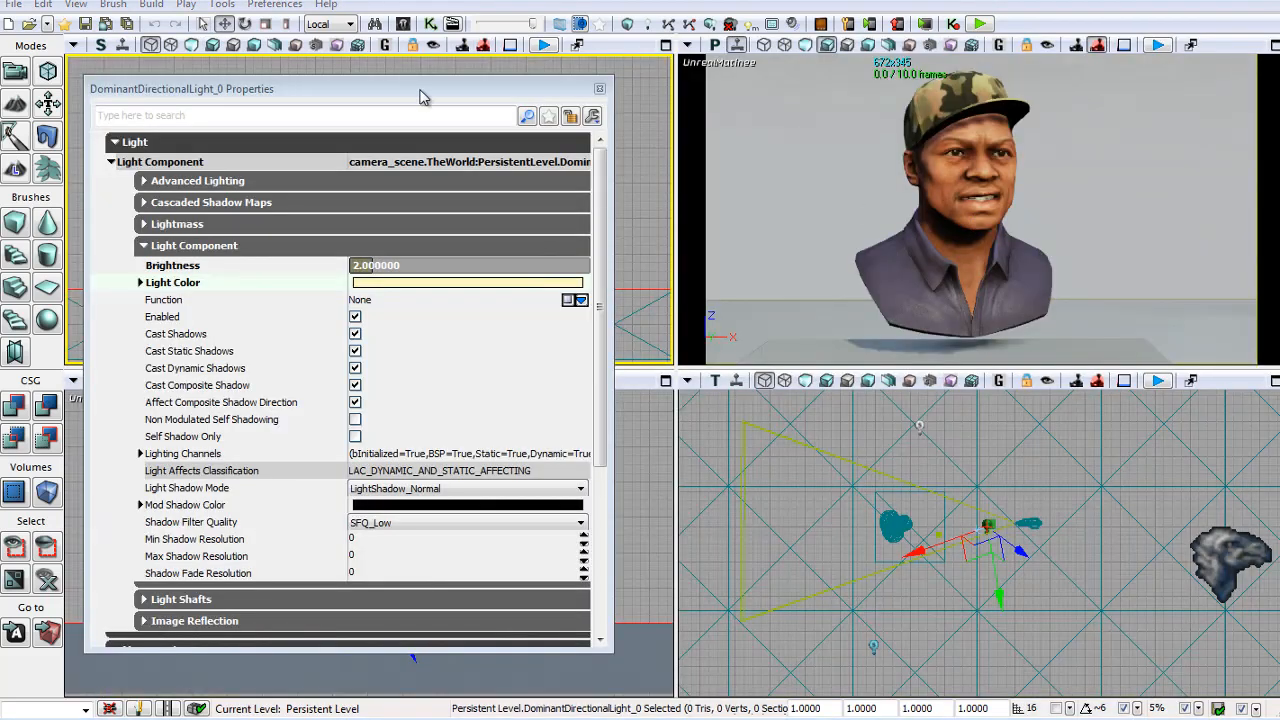
left_click_drag(452, 100, 438, 98)
left_click_drag(593, 122, 418, 124)
left_click(1274, 45)
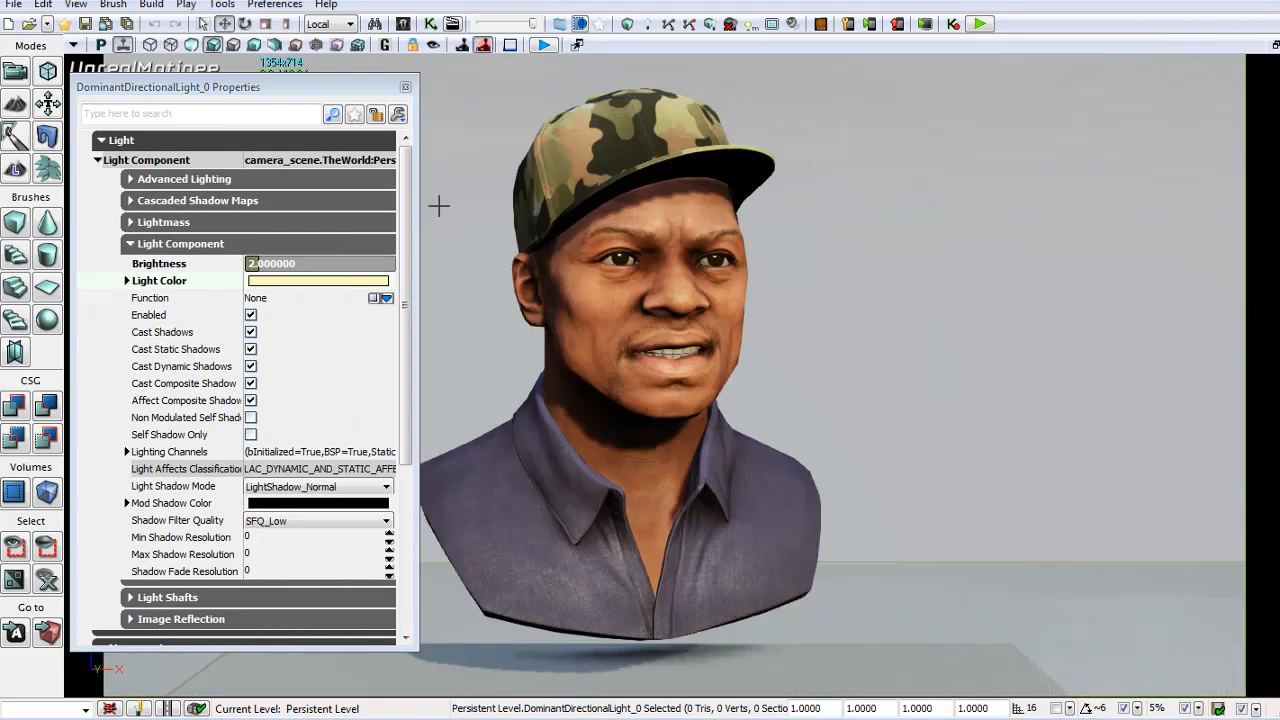
Try lowering the dominant directional light's color saturation to 0.10, and discard the color.
left_click(274, 281)
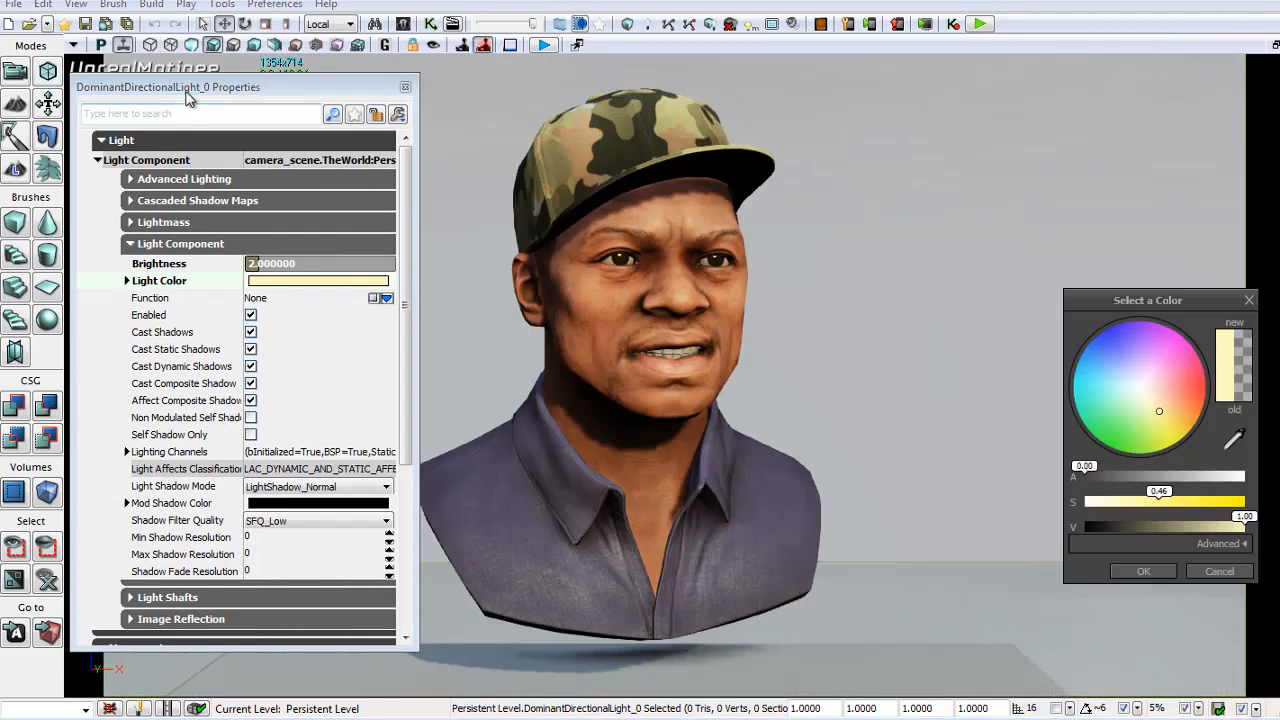
left_click_drag(1160, 498, 1100, 497)
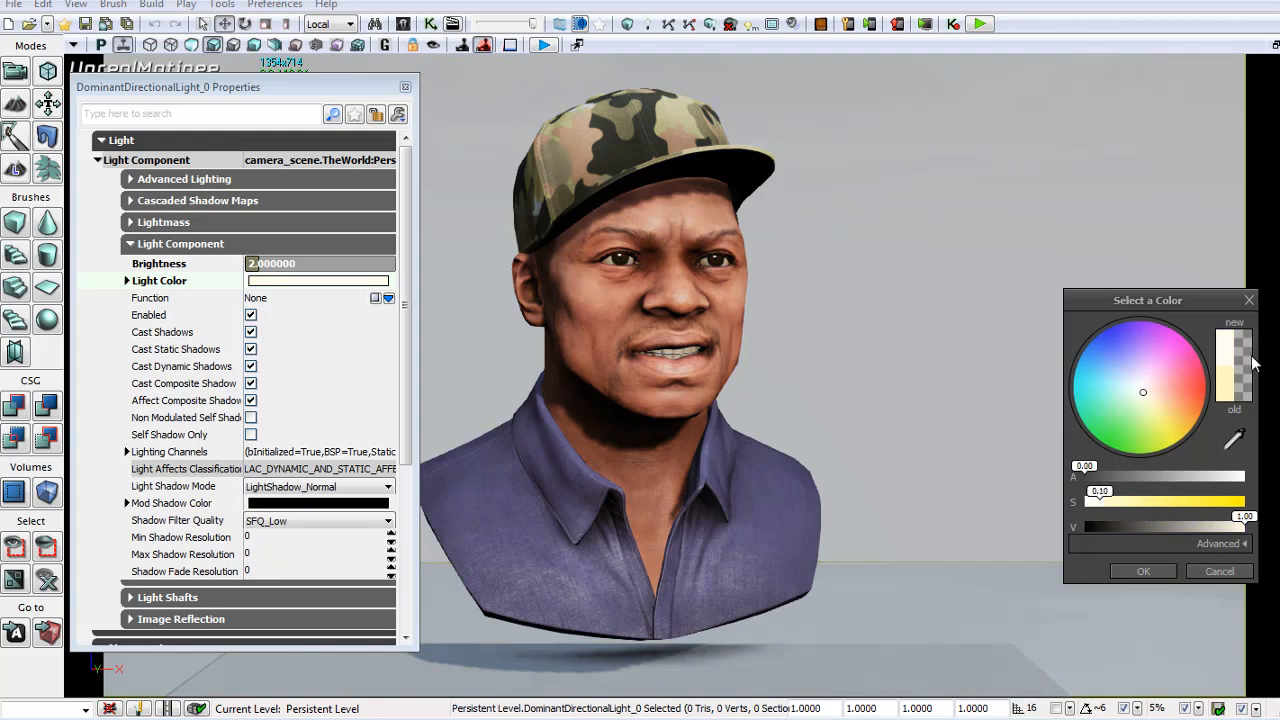
left_click(1249, 300)
Set the dominant directional light's color saturation to 0.11 and its brightness to 1.
left_click(285, 281)
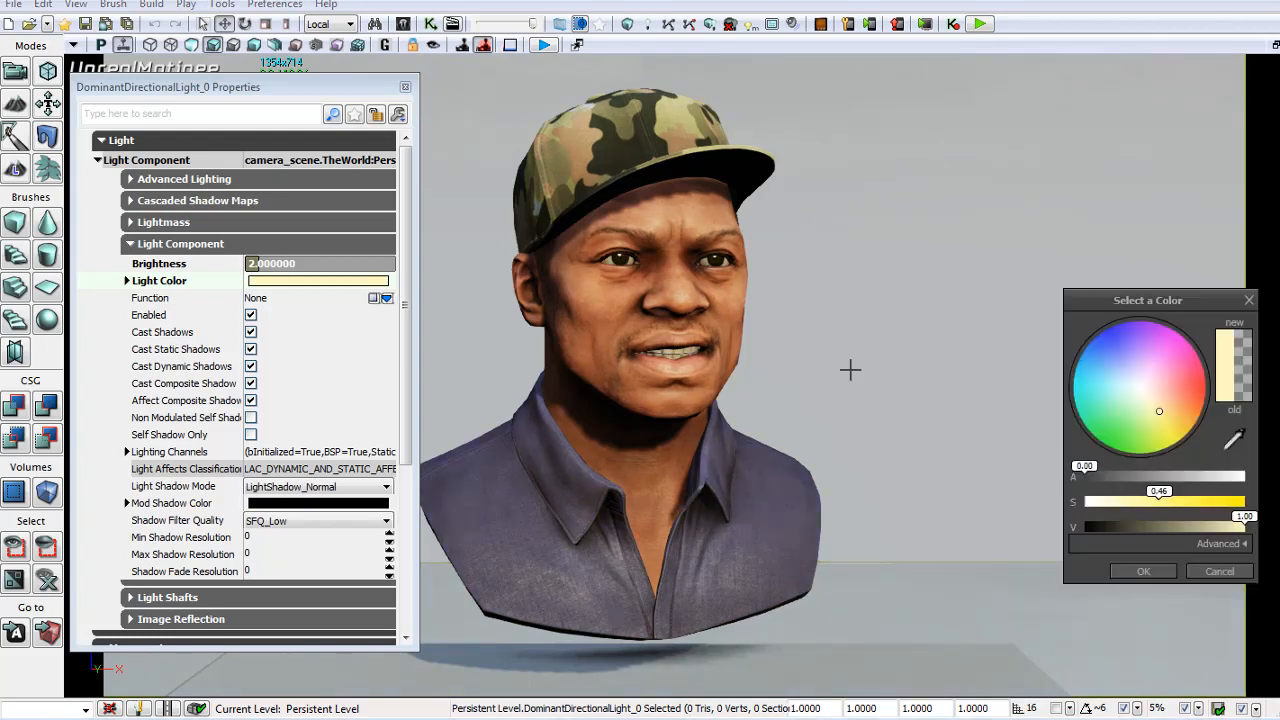
left_click_drag(1155, 500, 1104, 500)
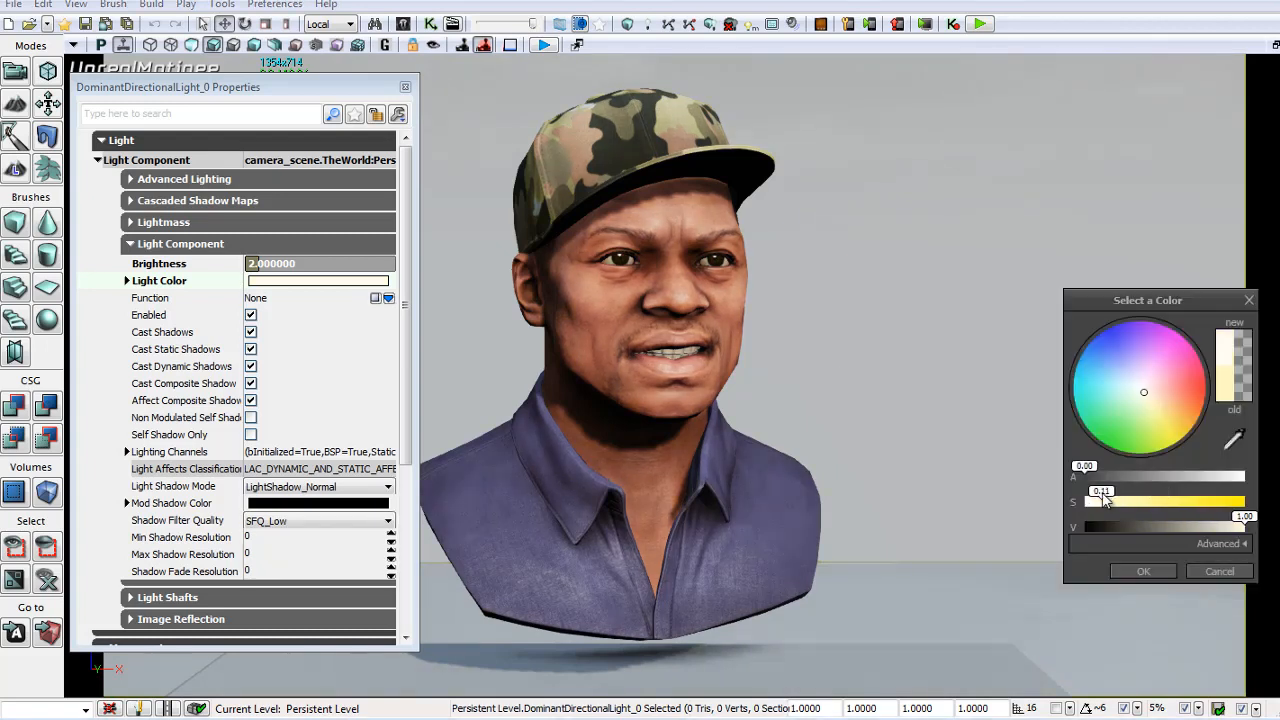
left_click(1143, 571)
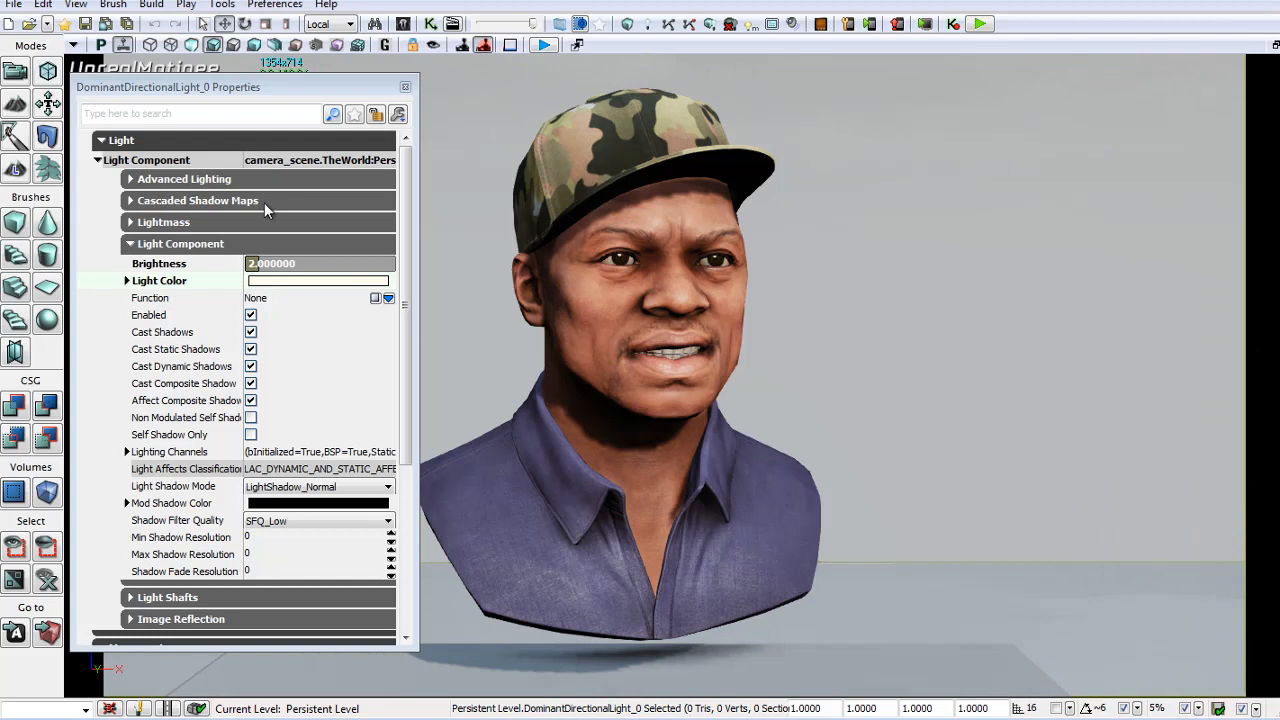
left_click(270, 263)
type("1")
key("Return")
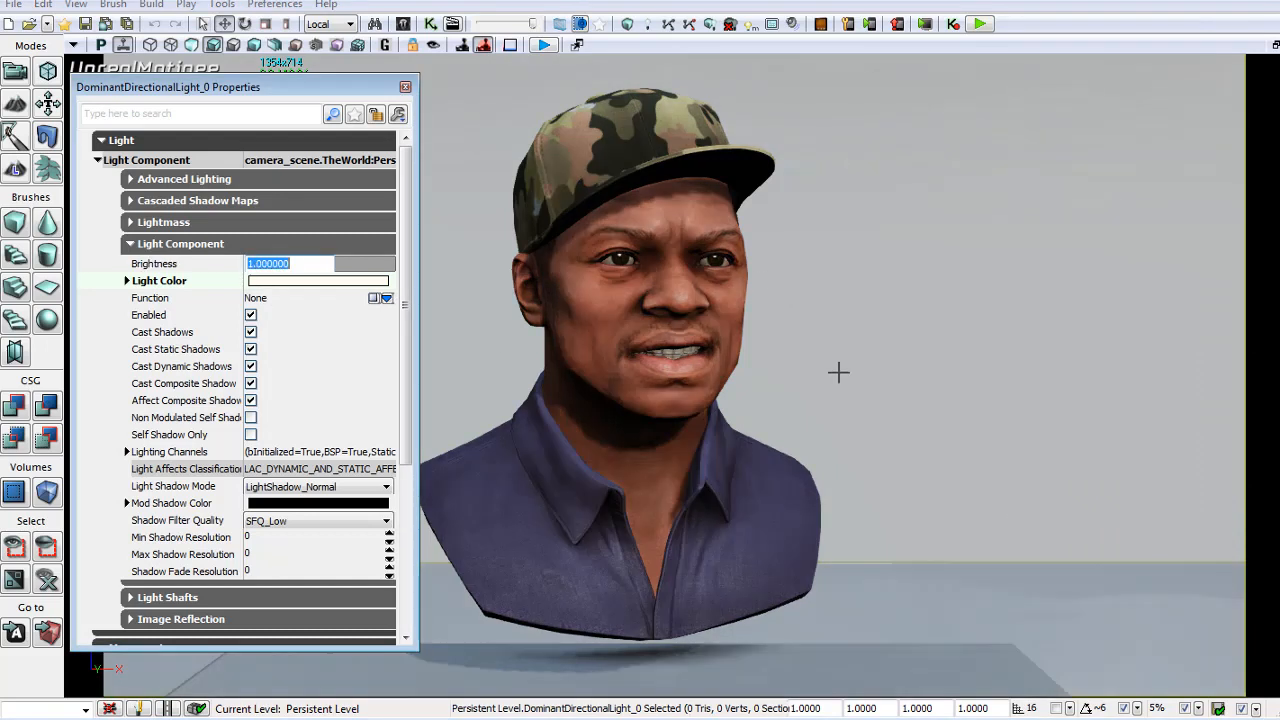
Change the directional light's color to a warm yellow with saturation 0.63 and try a brightness of 3.
left_click(274, 281)
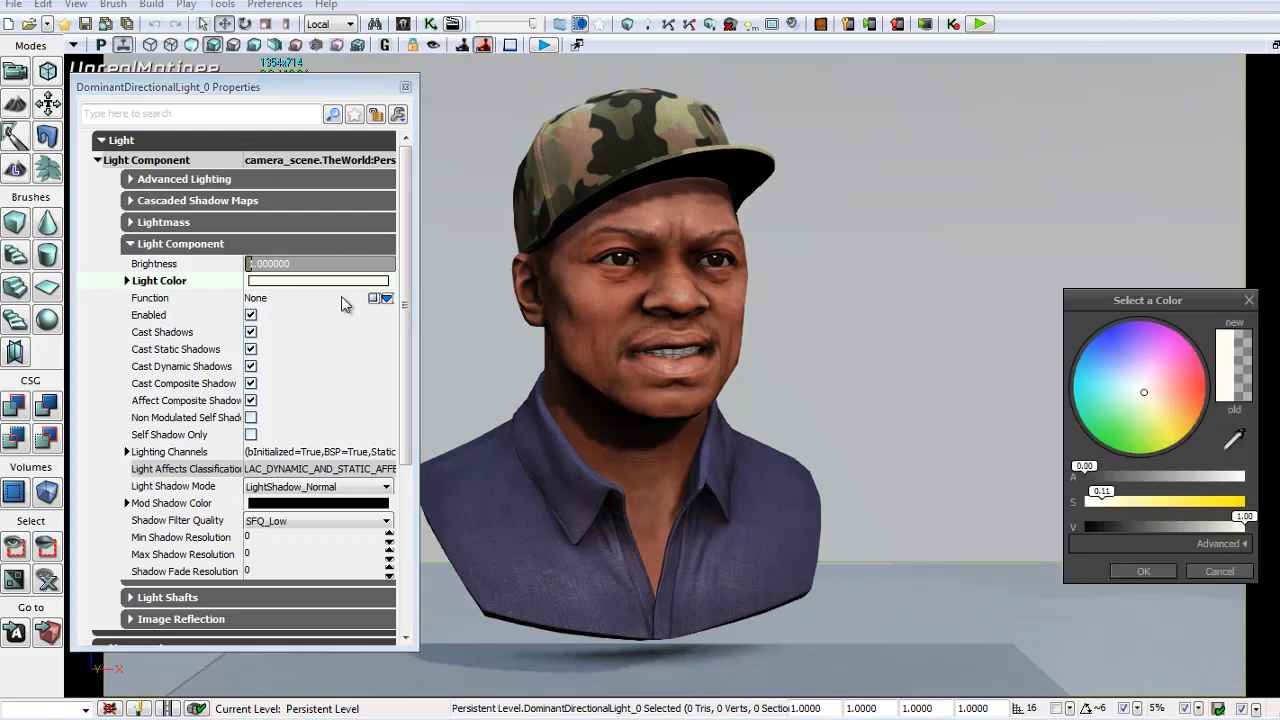
left_click_drag(1161, 412, 1168, 417)
left_click(268, 264)
type("3")
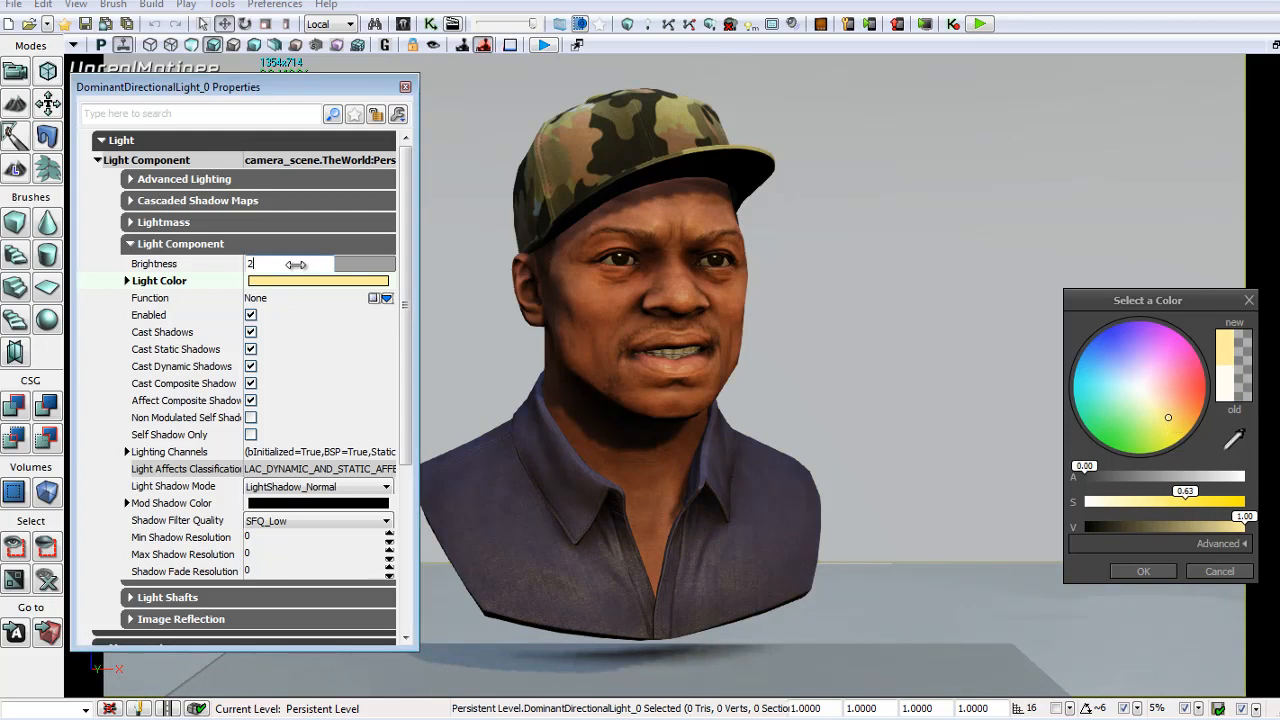
key("Return")
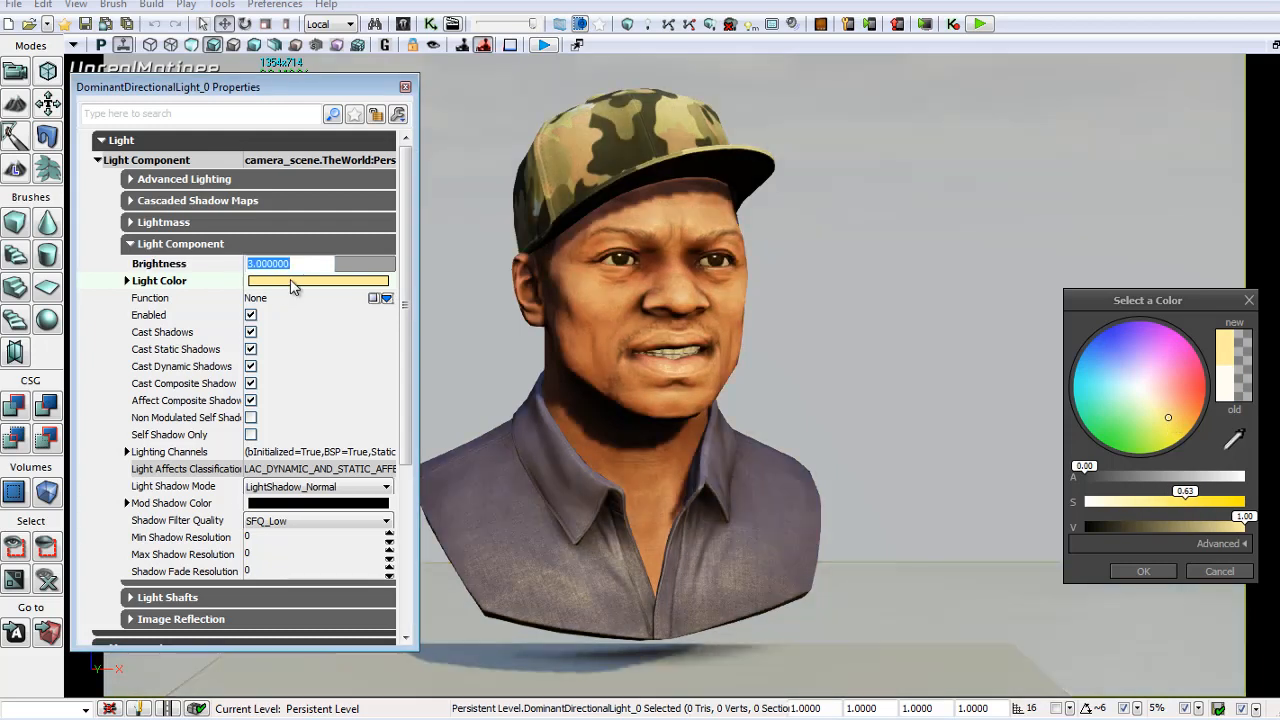
Set the directional light's brightness to 2, accept the yellow color and close the light's properties.
type("2")
key("Return")
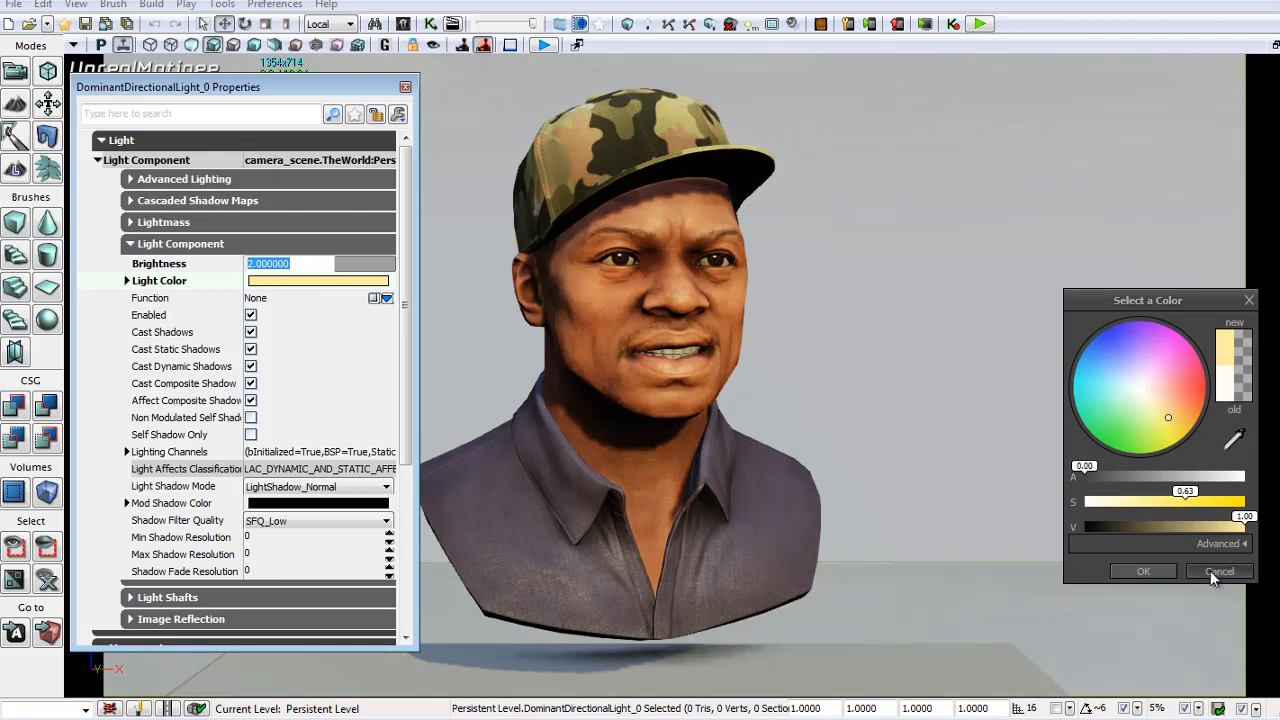
left_click(1143, 571)
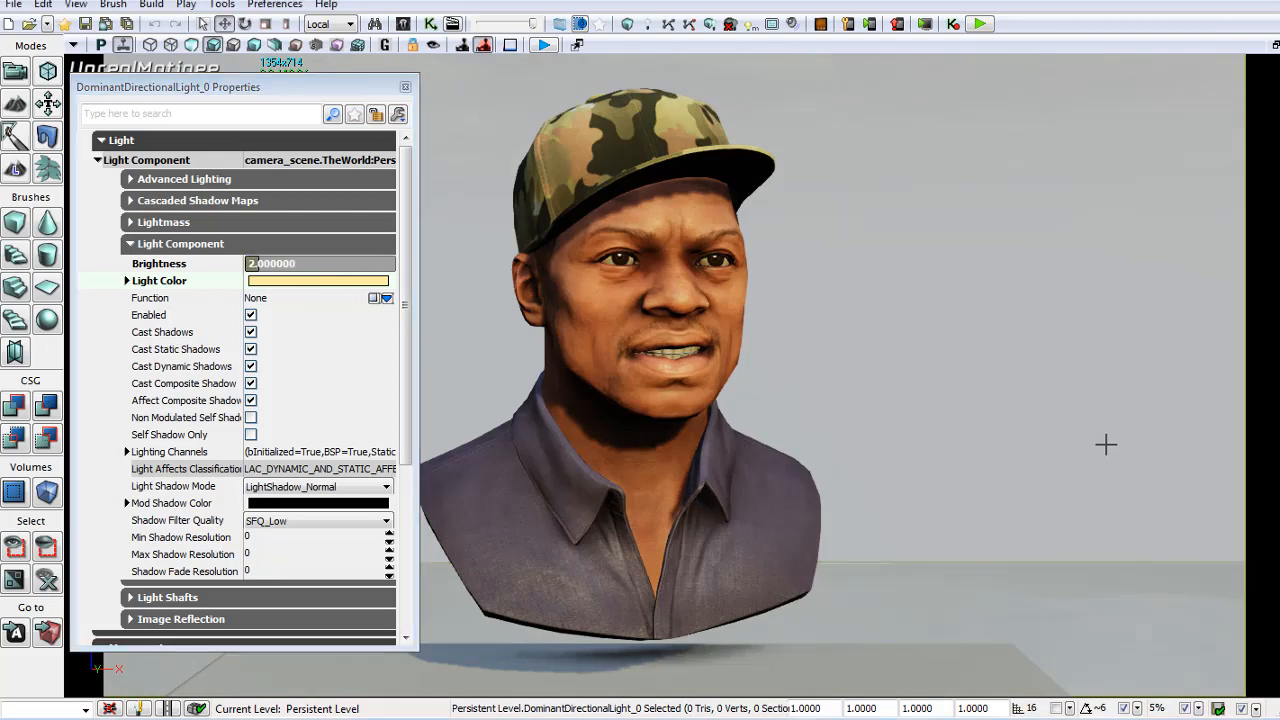
left_click(405, 87)
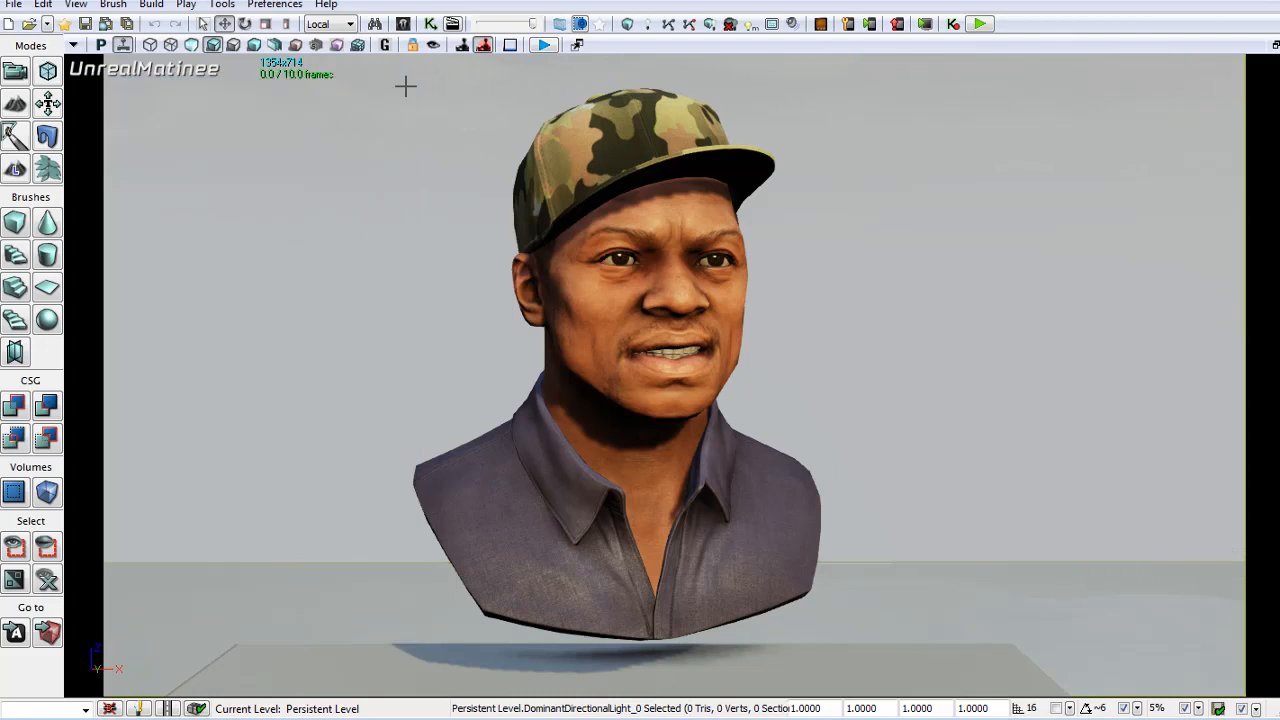
left_click(1275, 45)
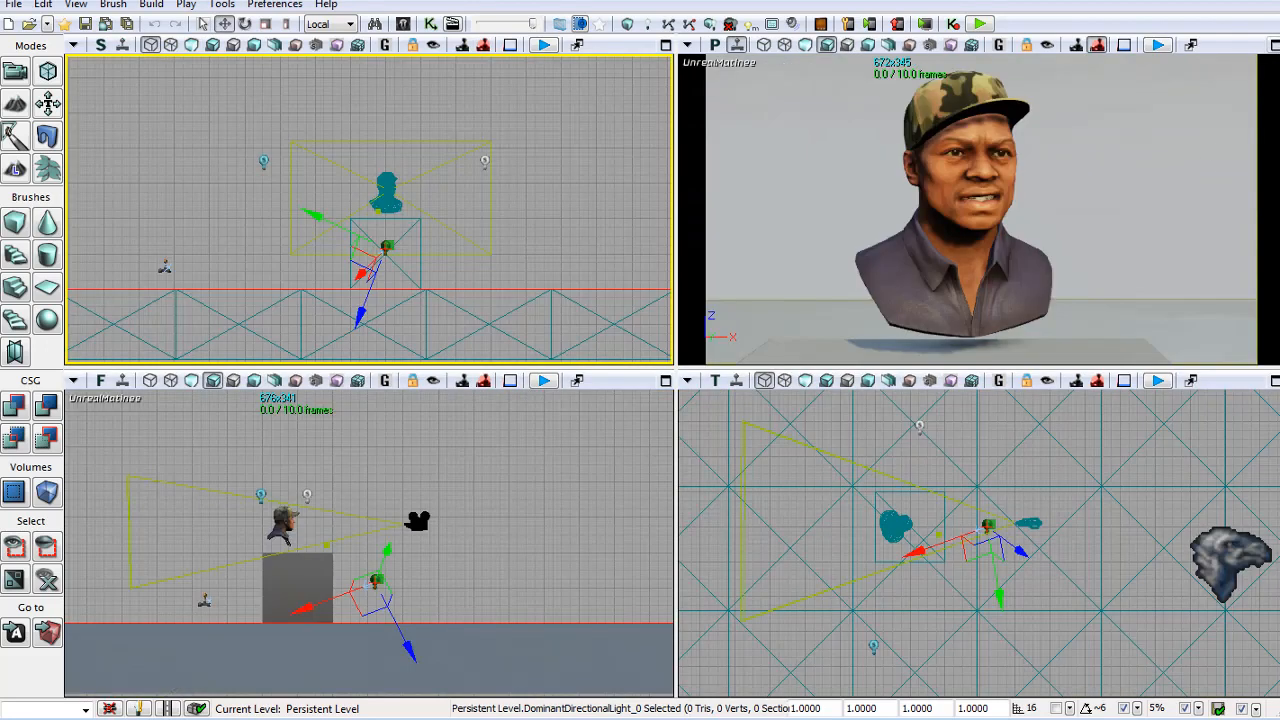
left_click(1275, 45)
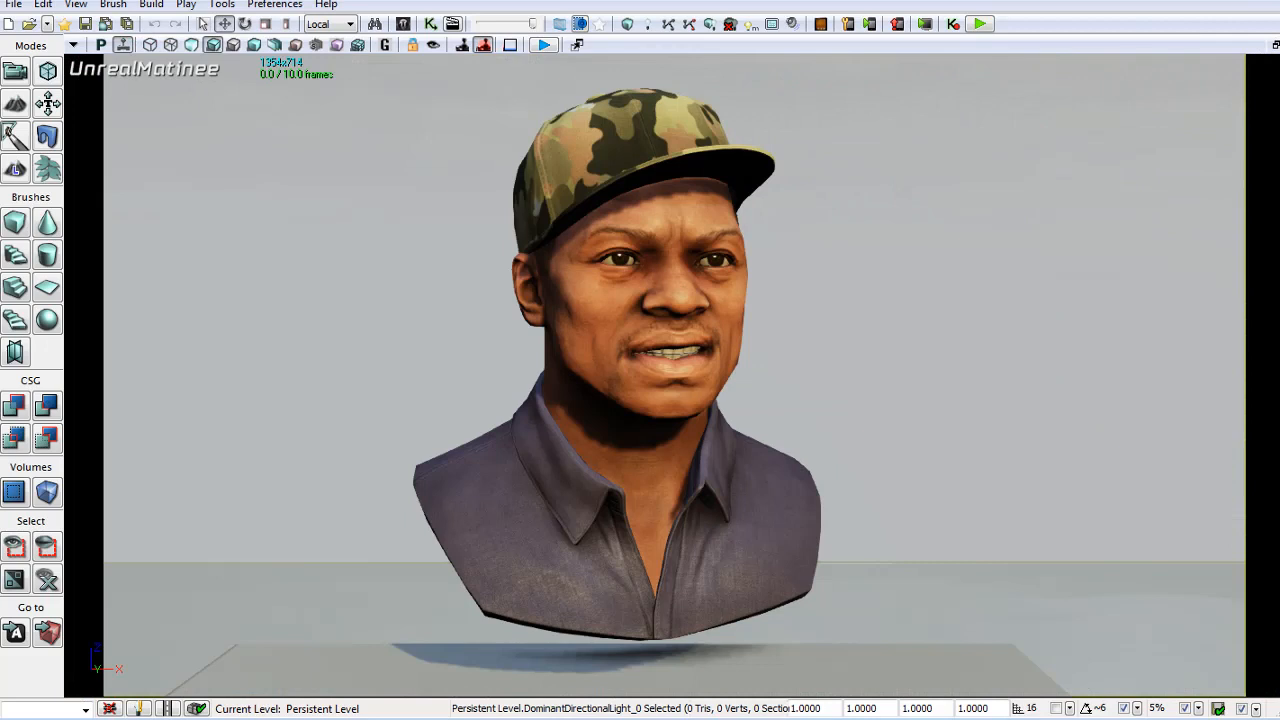